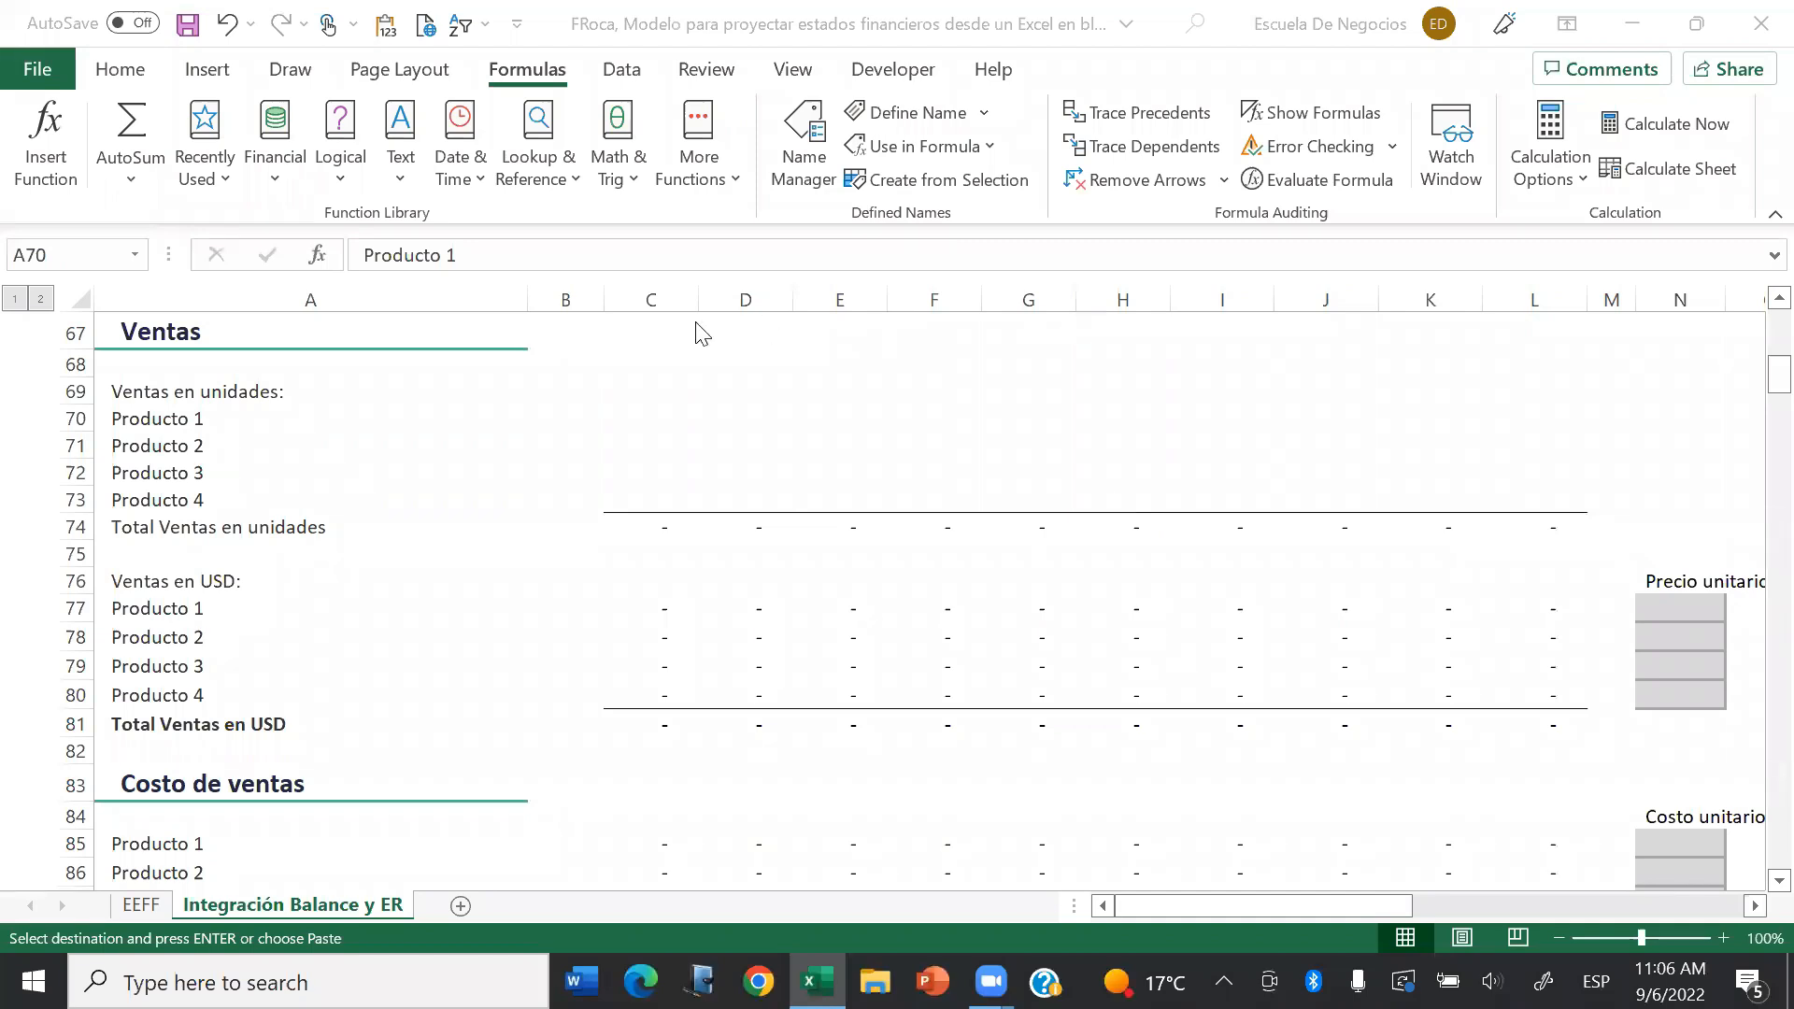
# Step: Paste the copied unit sales as values starting at C69 and the four unit prices as values starting at N77
pyautogui.click(667, 393)
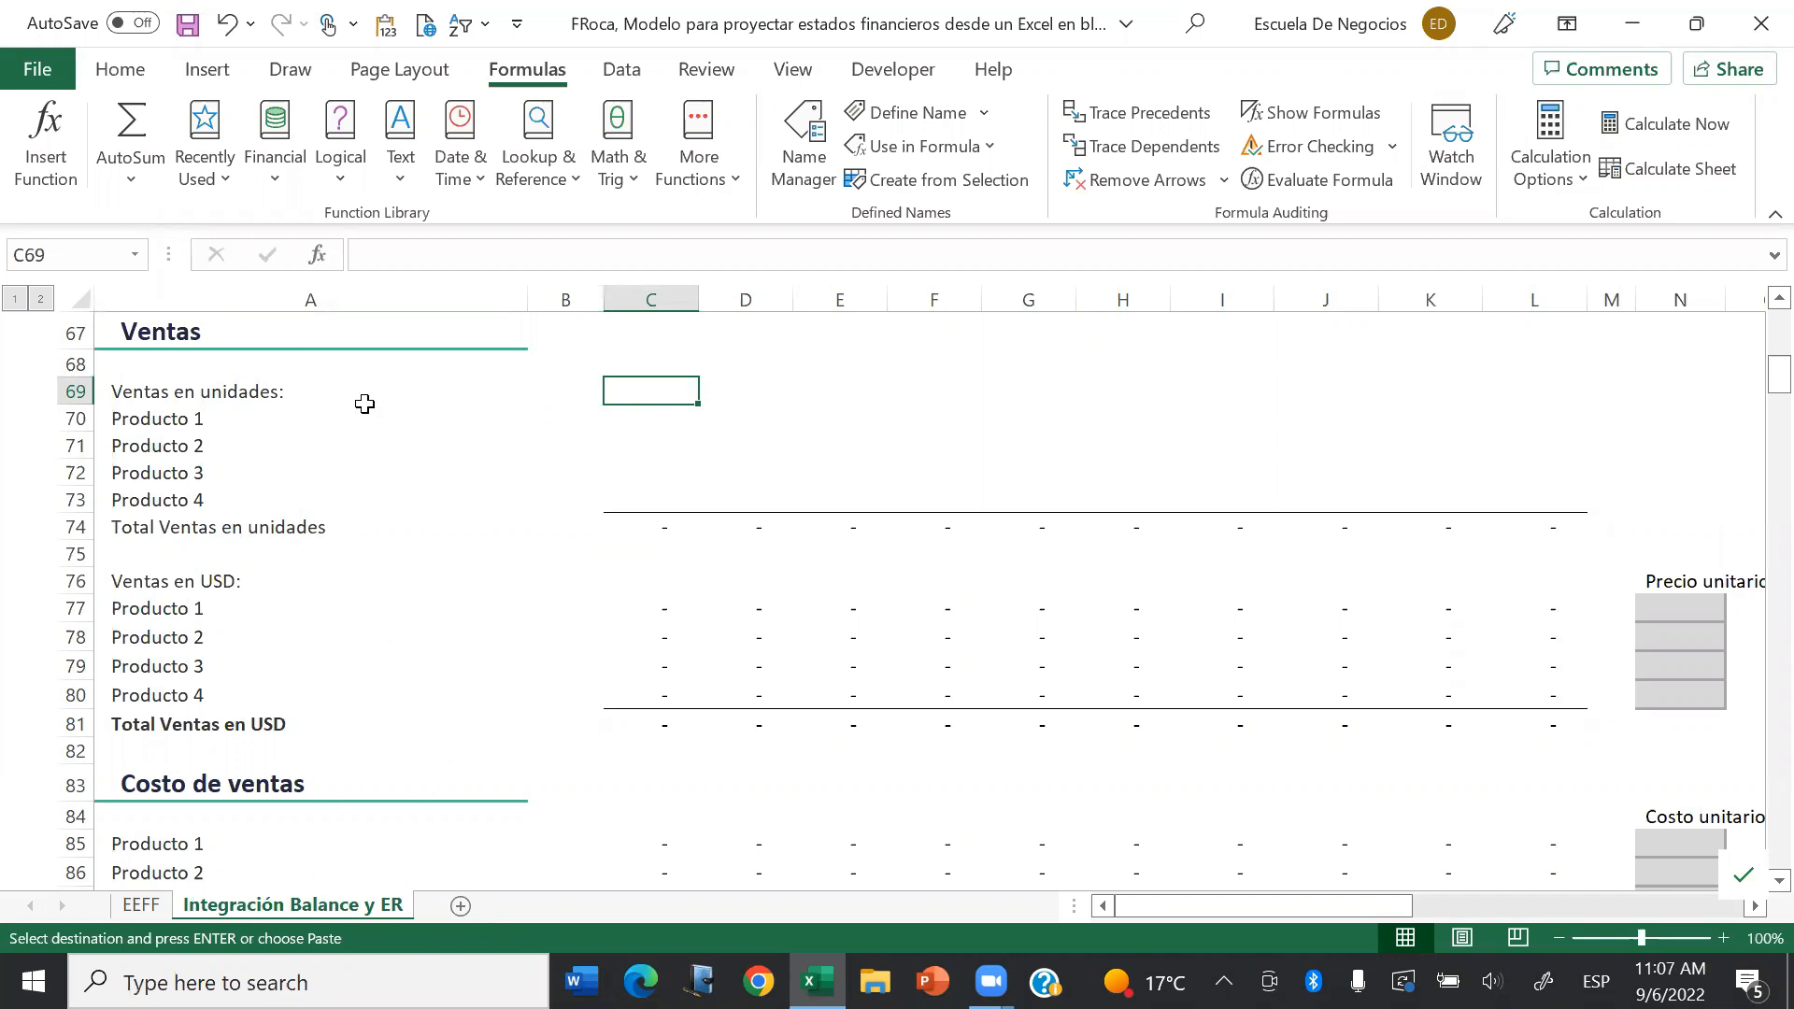
pyautogui.click(386, 25)
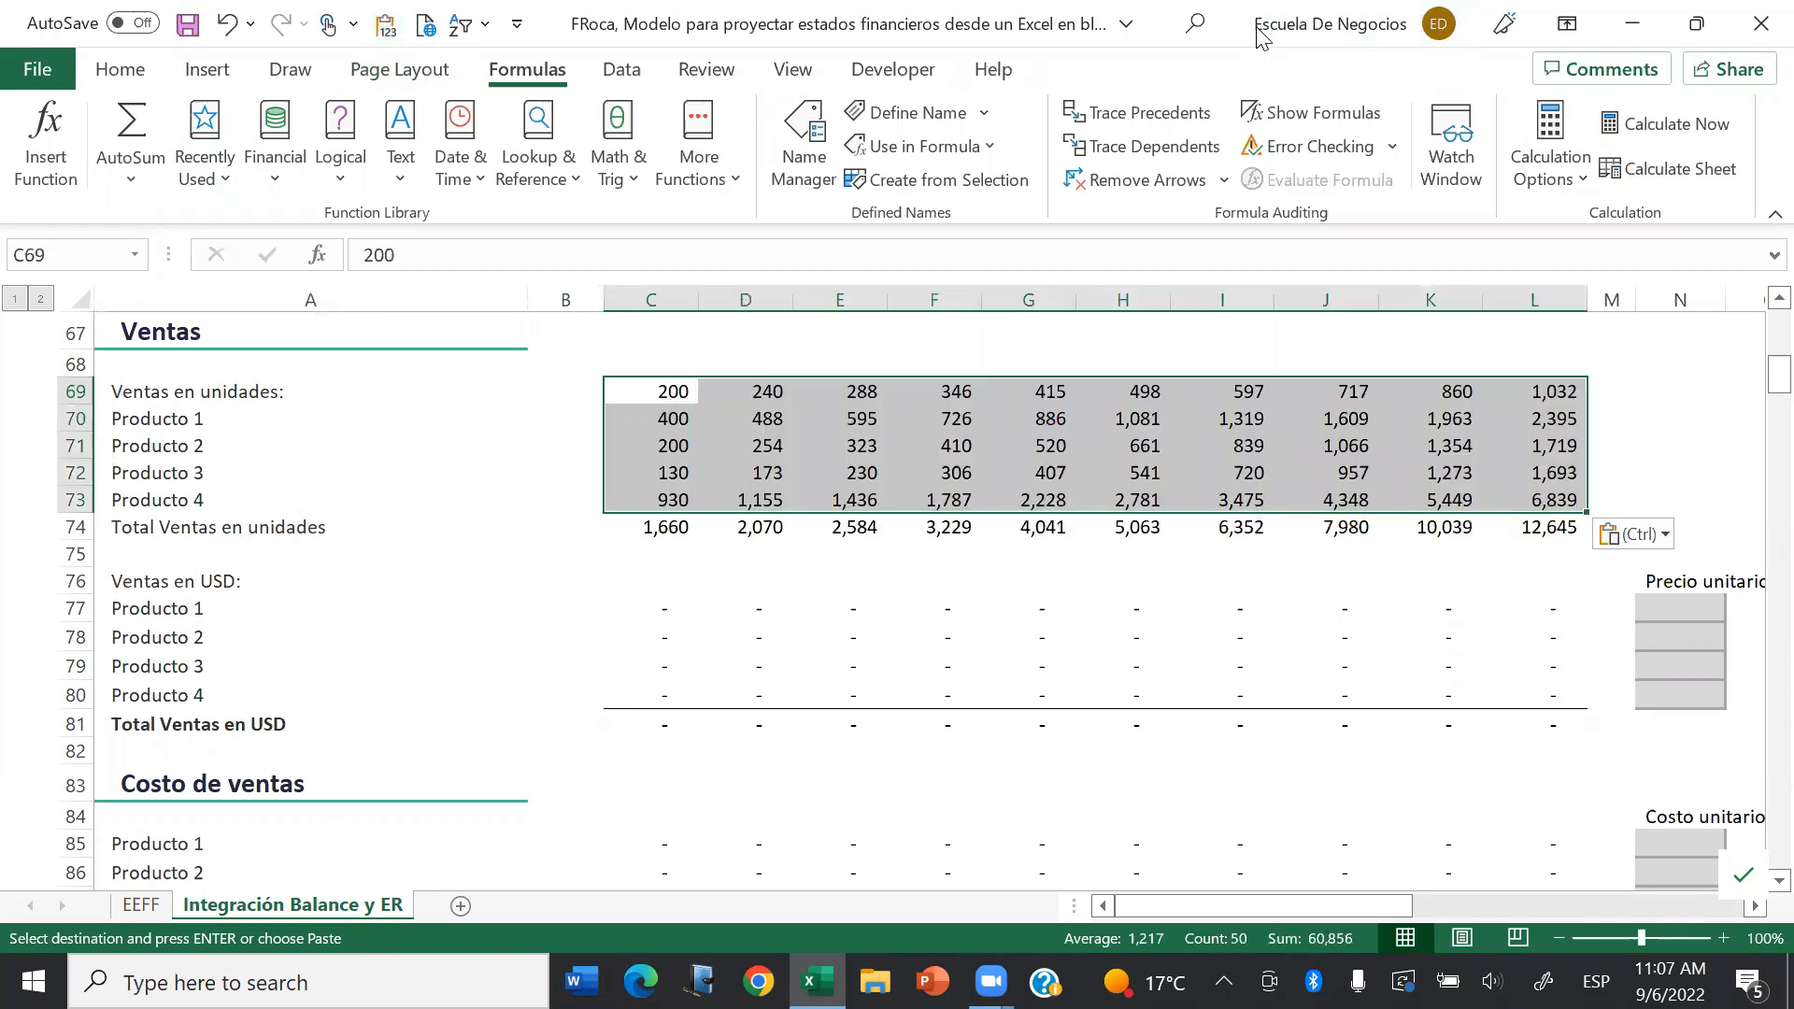
pyautogui.hotkey('alt', 'Tab')
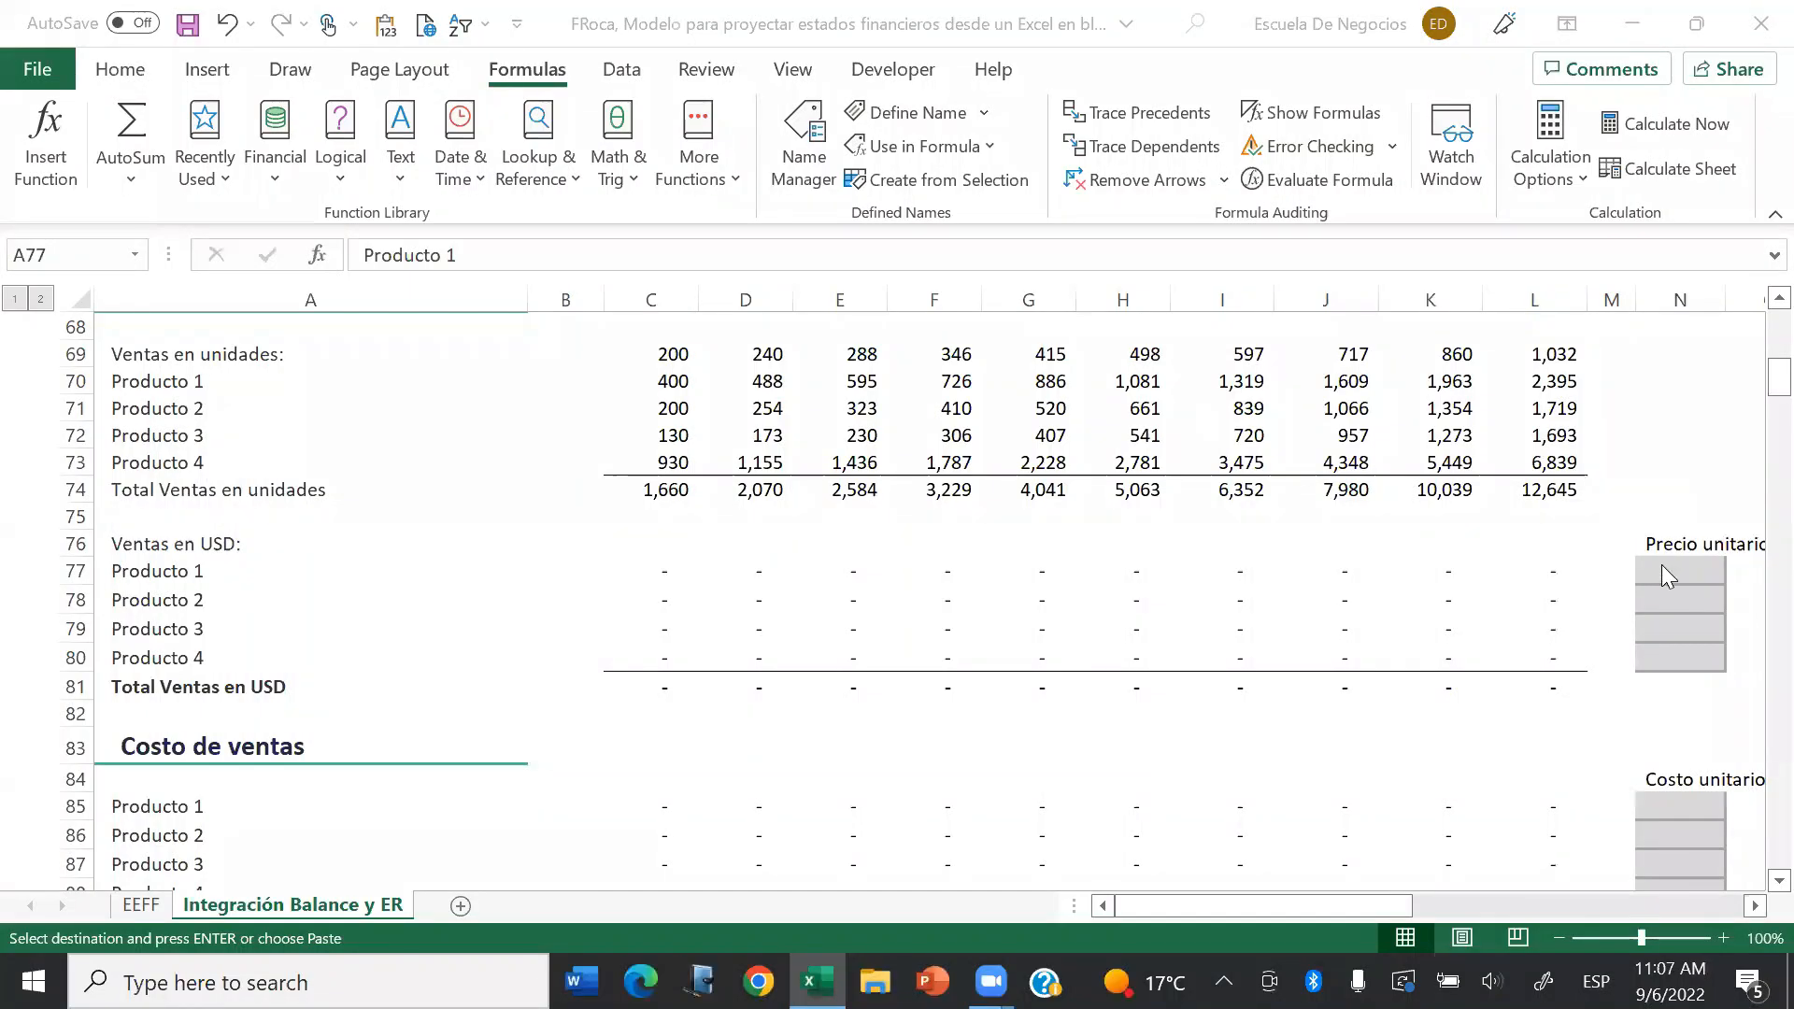
pyautogui.click(1662, 570)
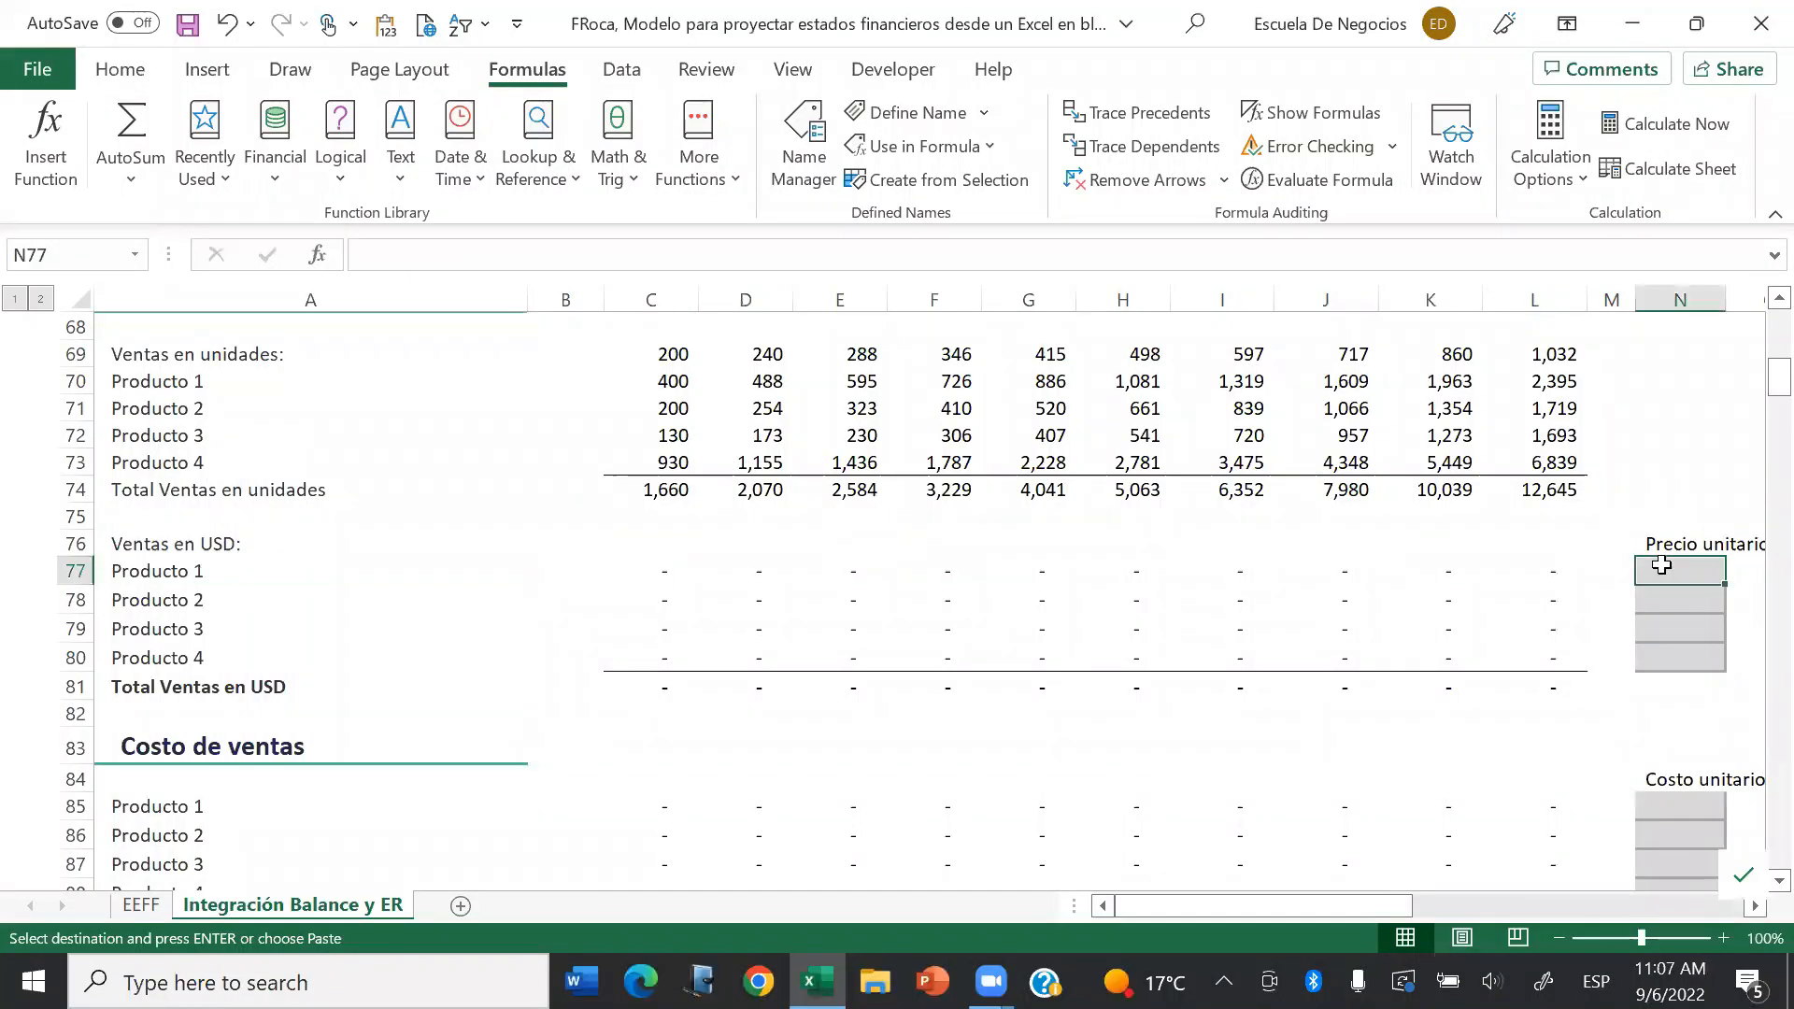
pyautogui.click(387, 28)
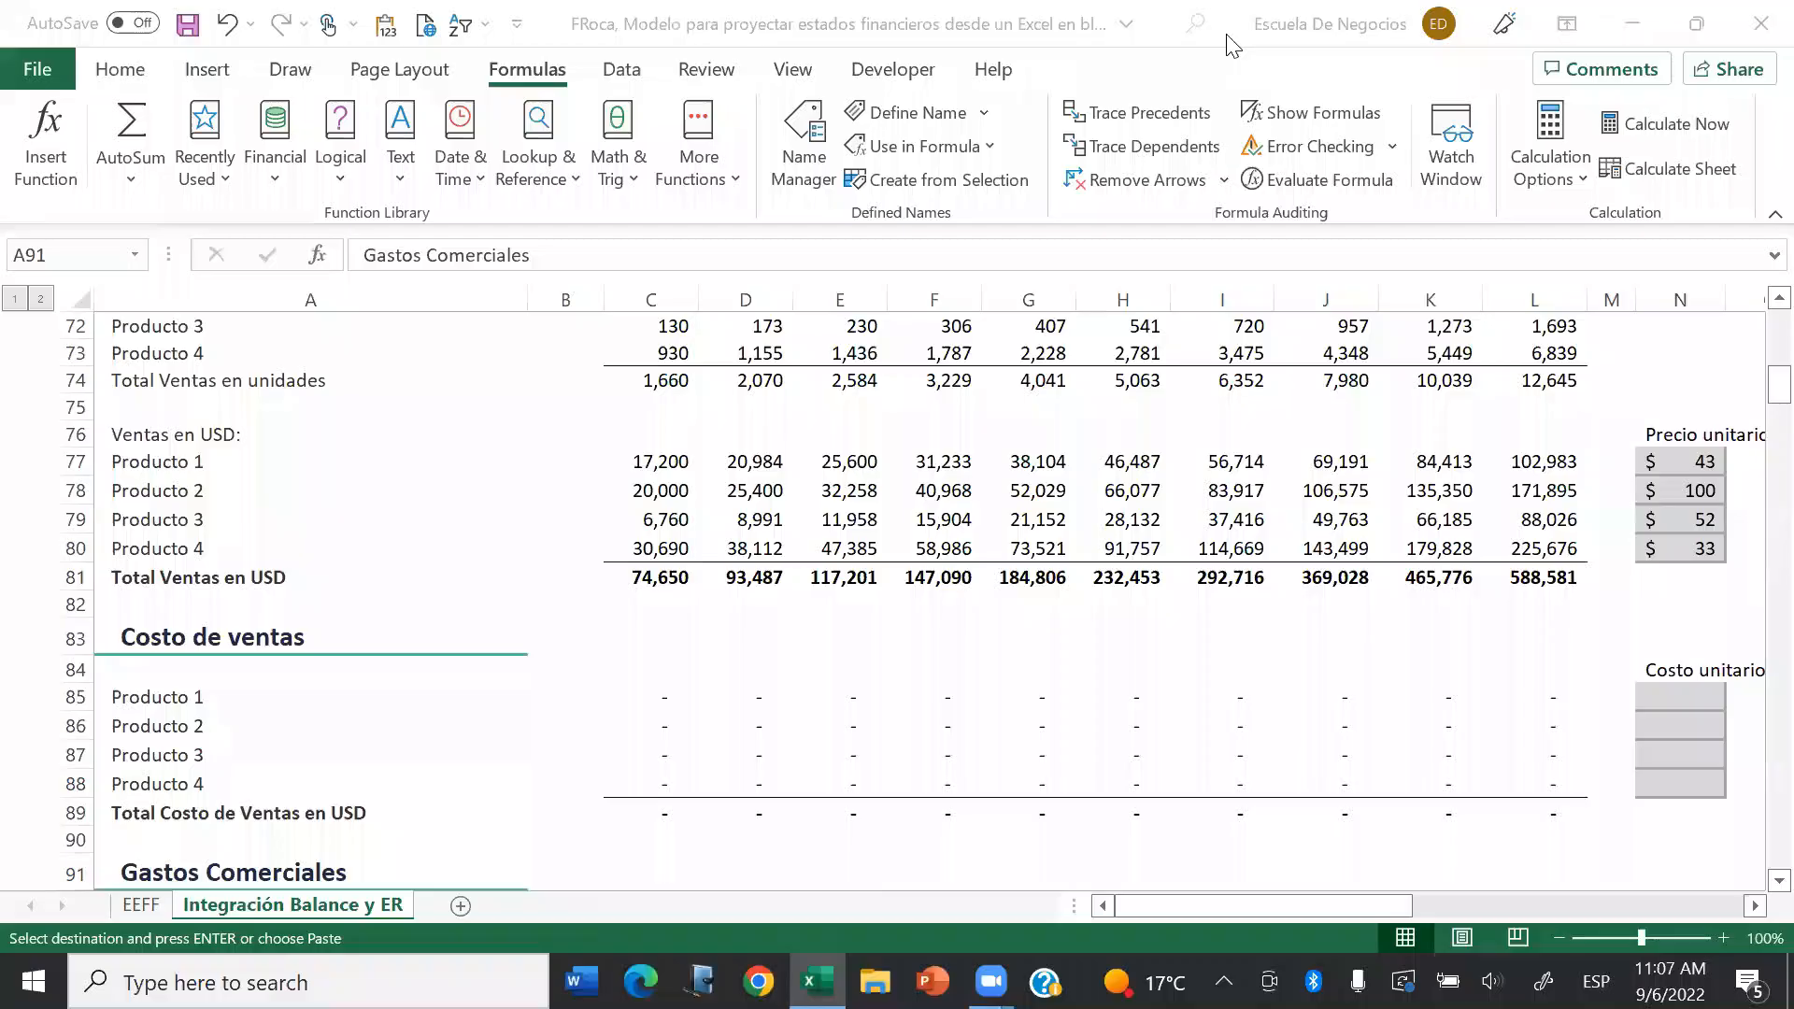
# Step: Paste the four products' unit costs as values into the Costo unitario cells starting at N85
pyautogui.click(1669, 689)
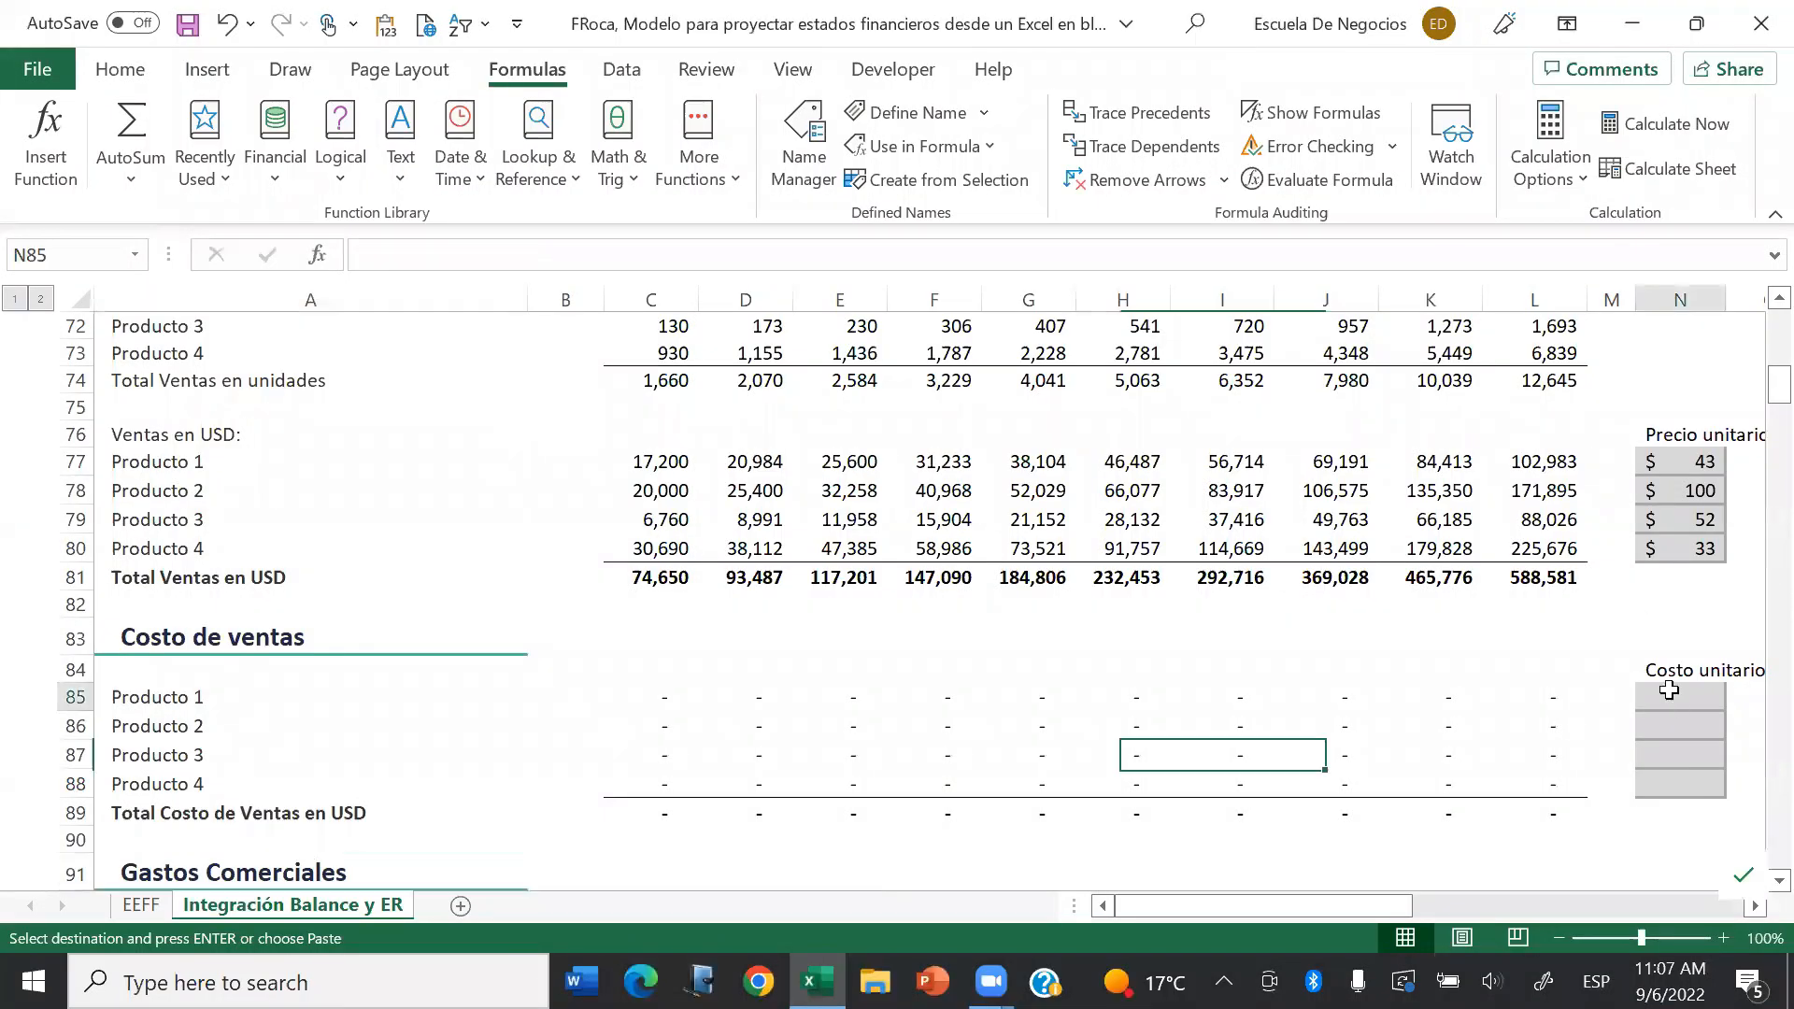
pyautogui.click(390, 28)
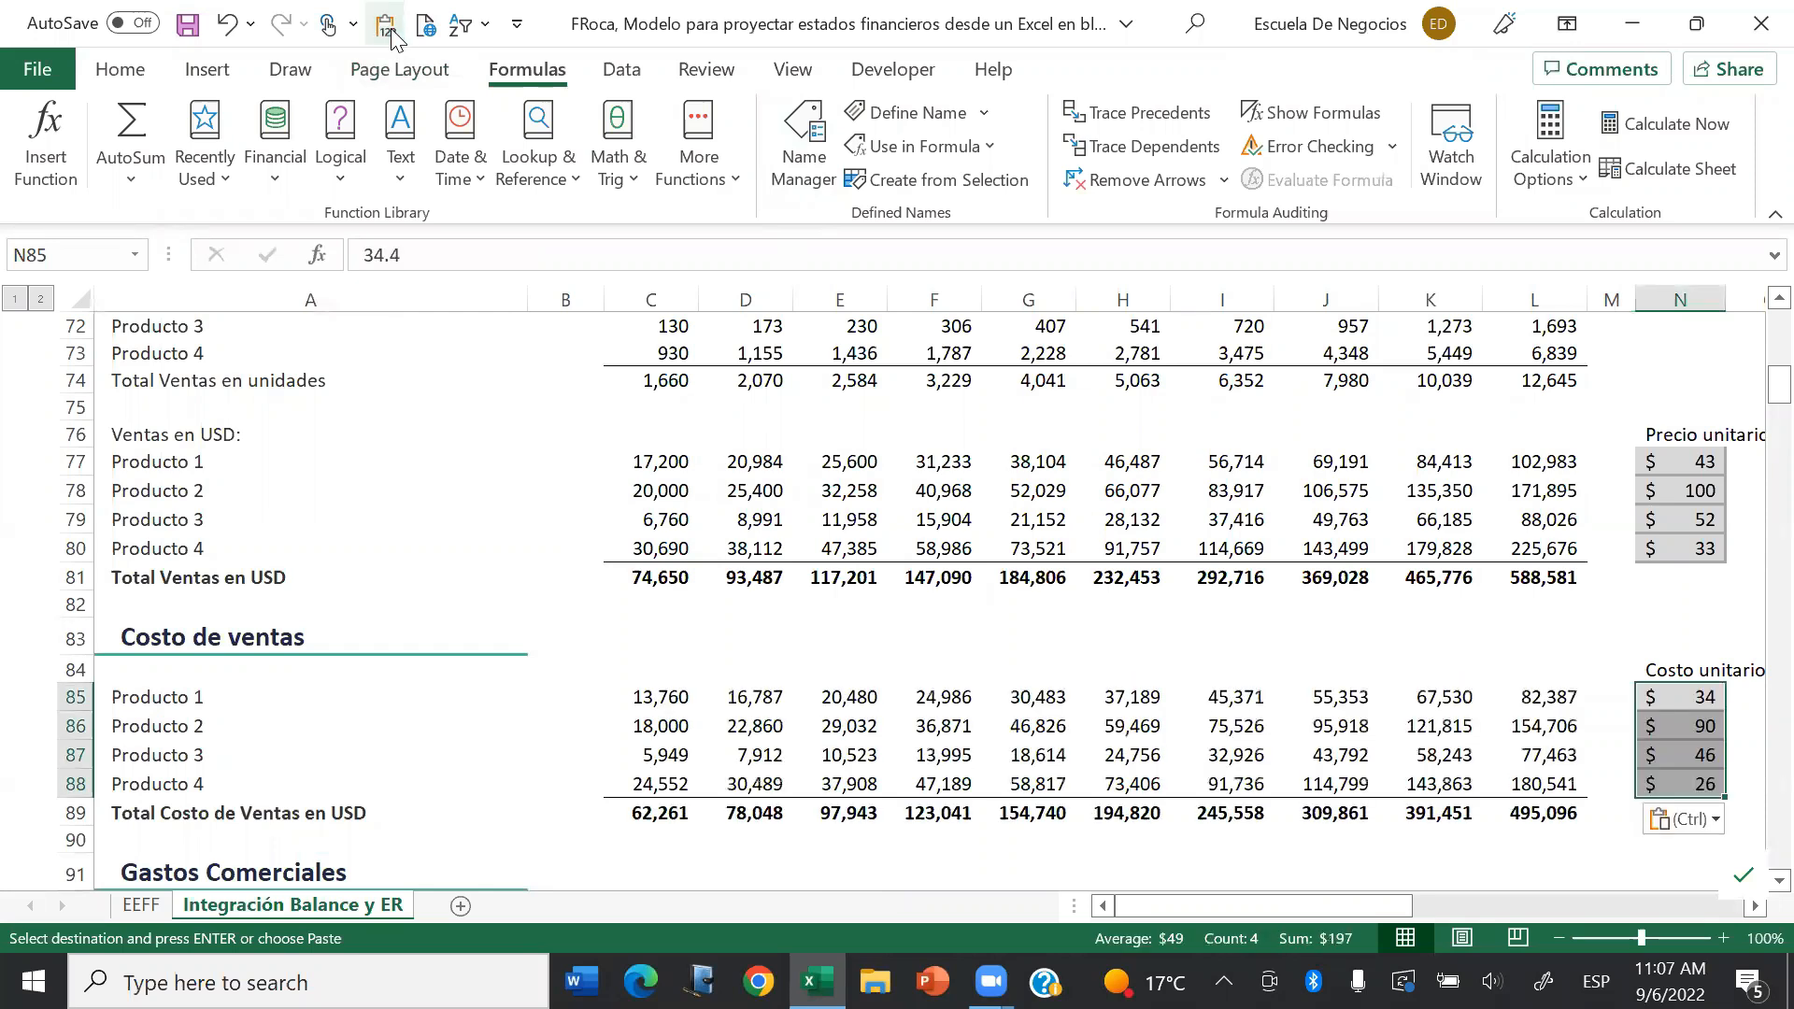
pyautogui.click(926, 35)
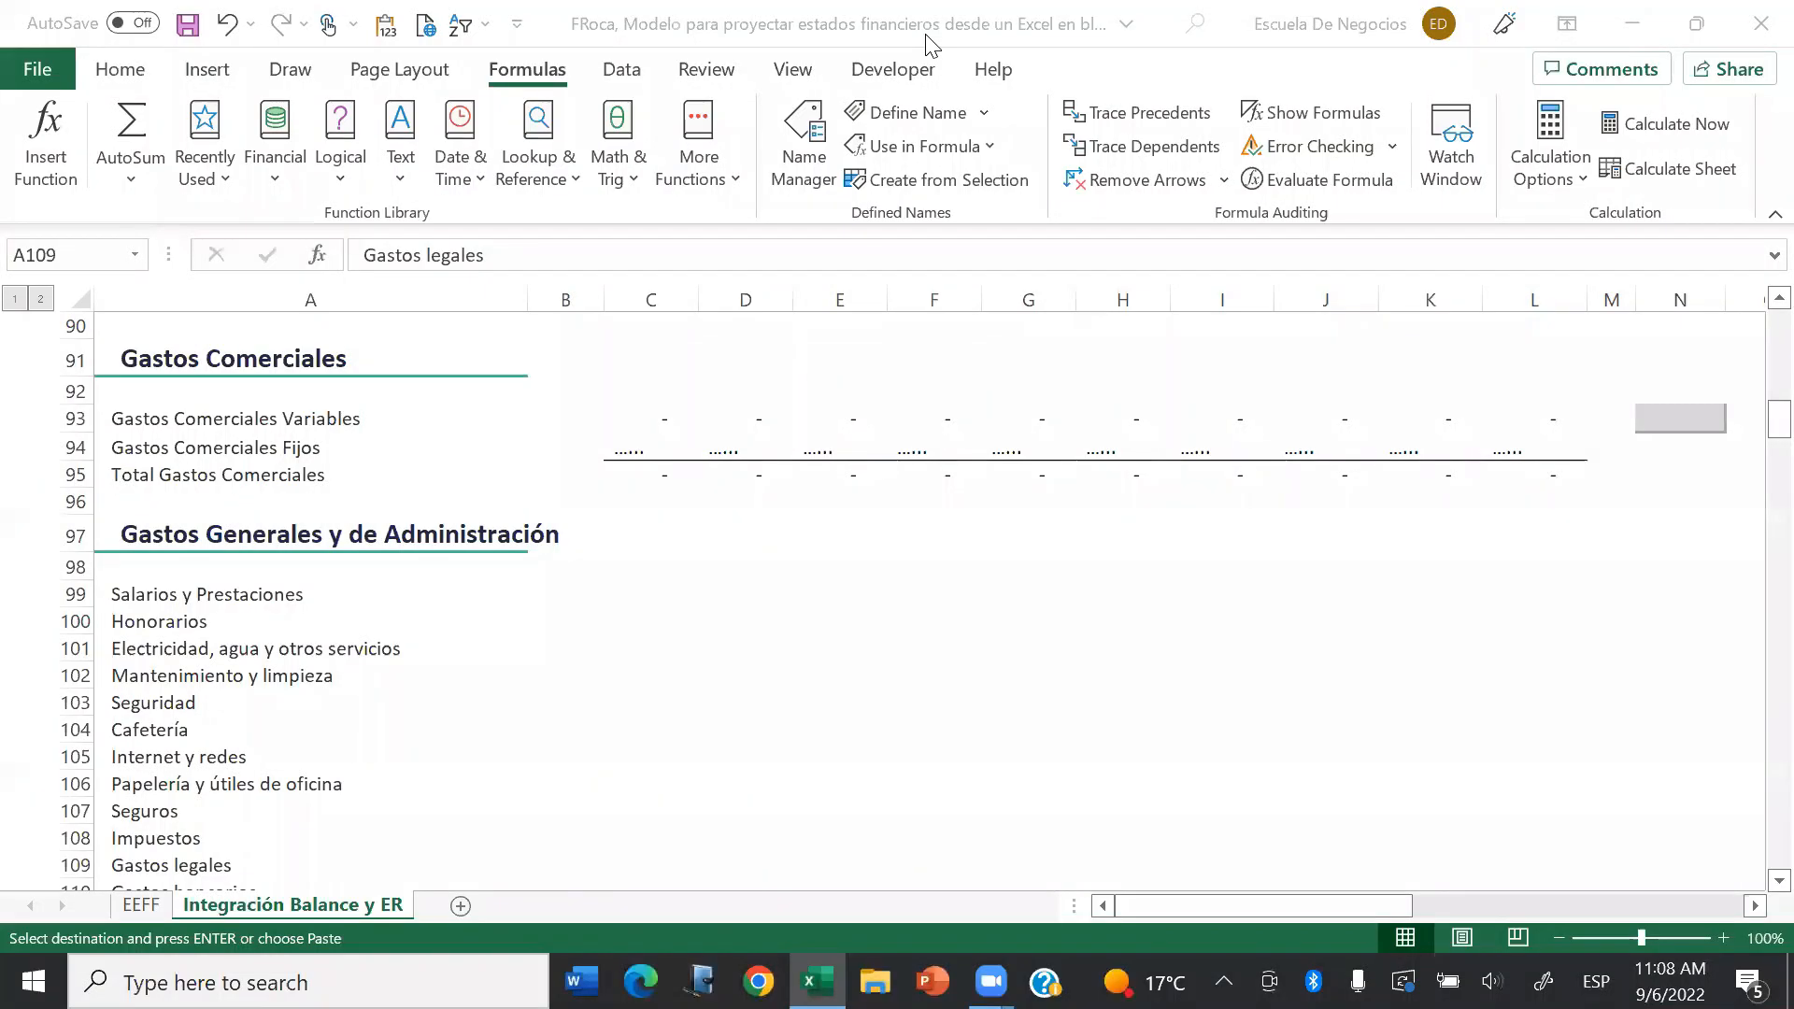
pyautogui.click(1086, 509)
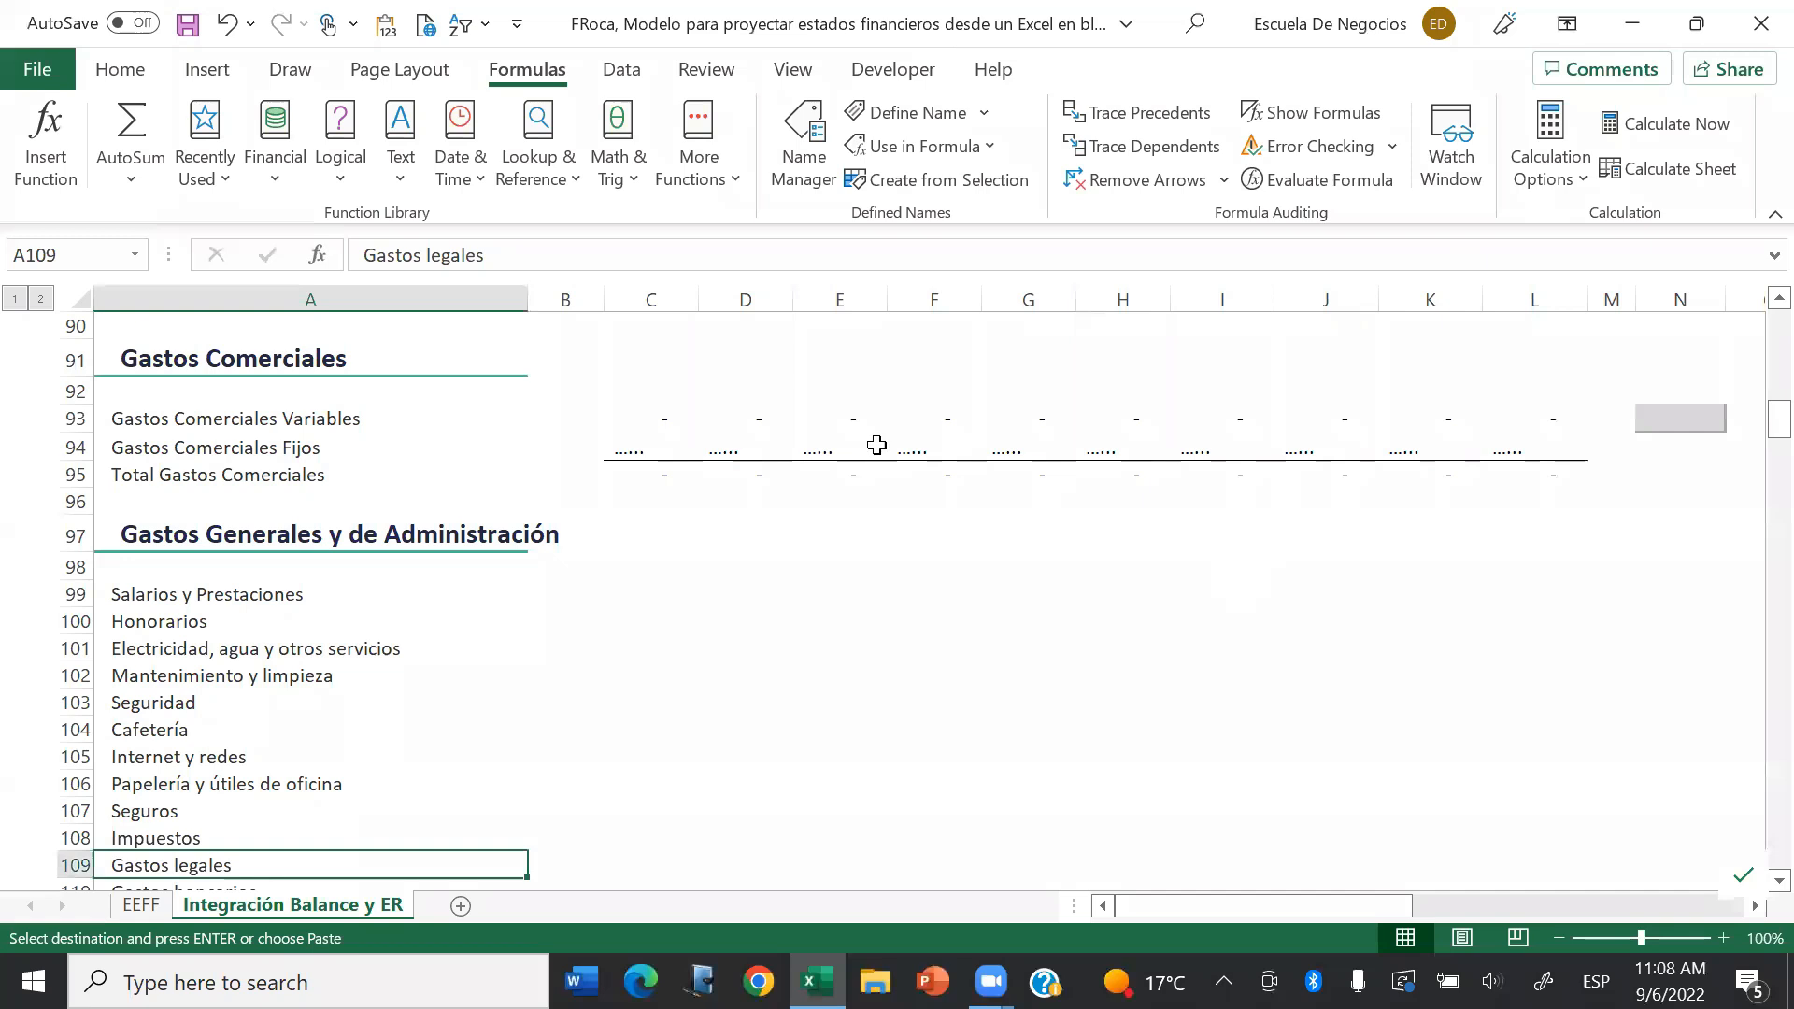
# Step: Check the formula for Gastos Comerciales Variables in C93 and set its percentage in N93 to 2%
pyautogui.click(645, 415)
pyautogui.click(597, 253)
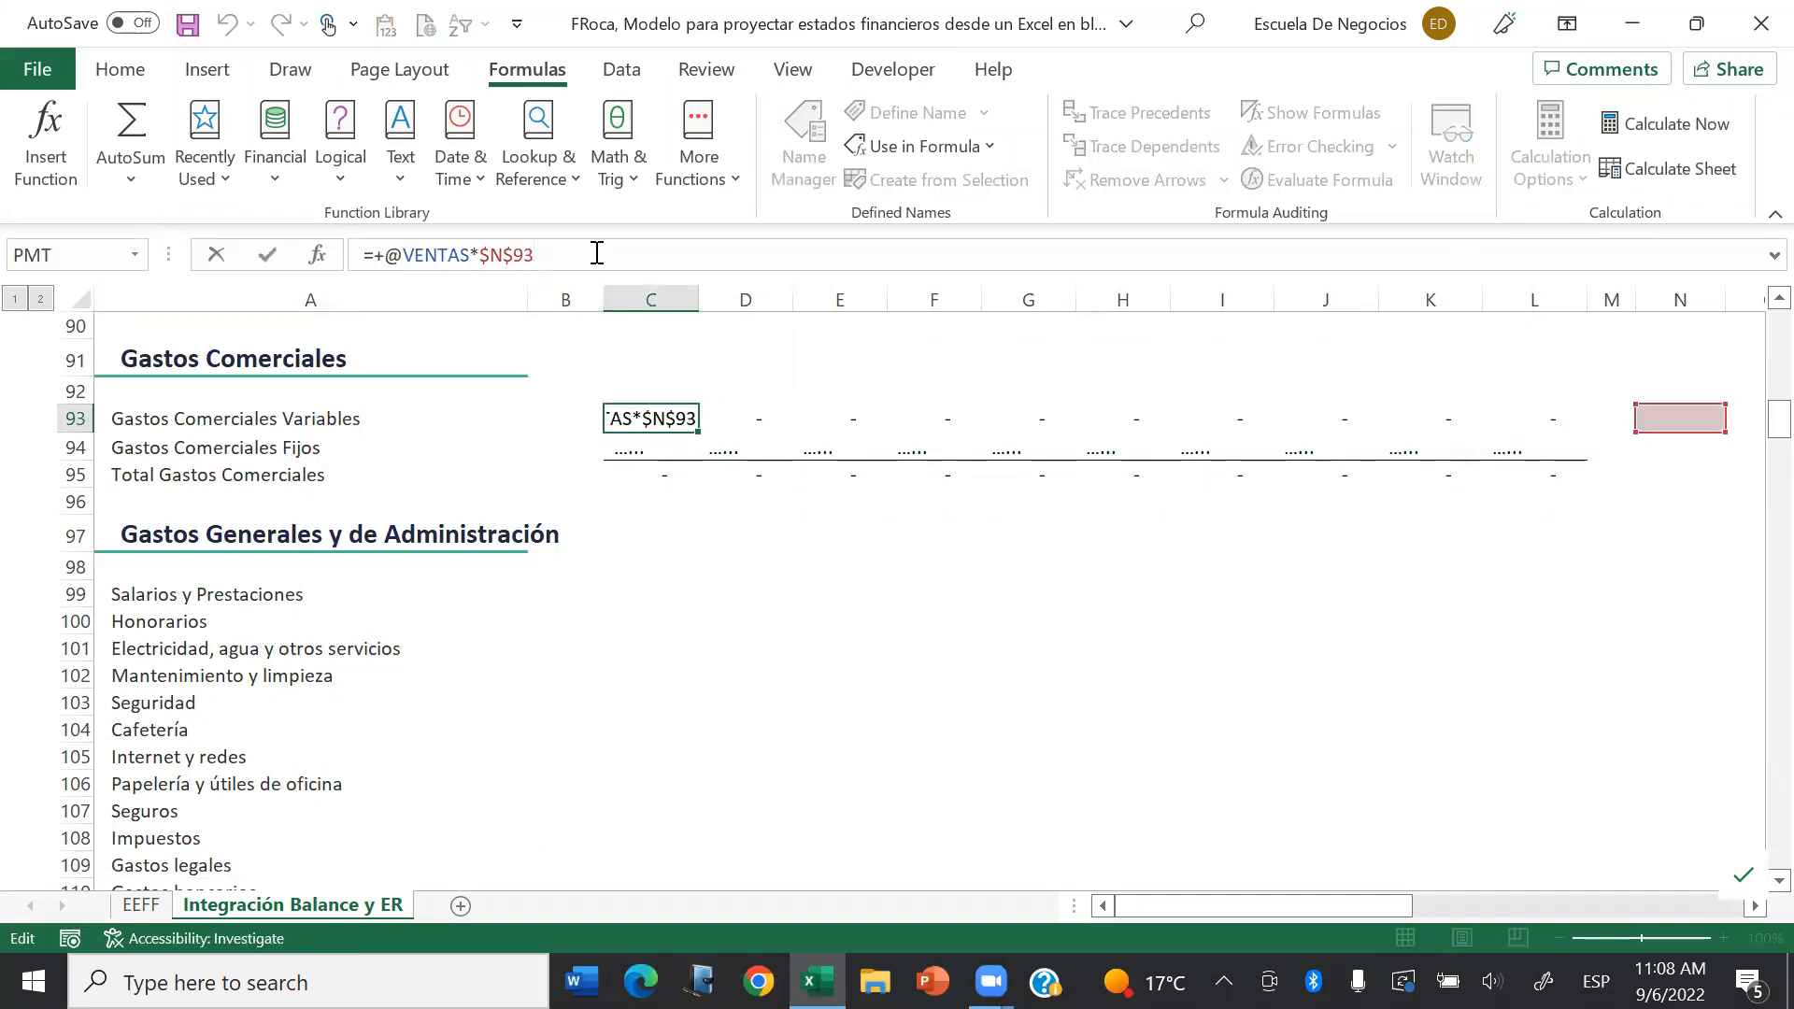
pyautogui.press('Escape')
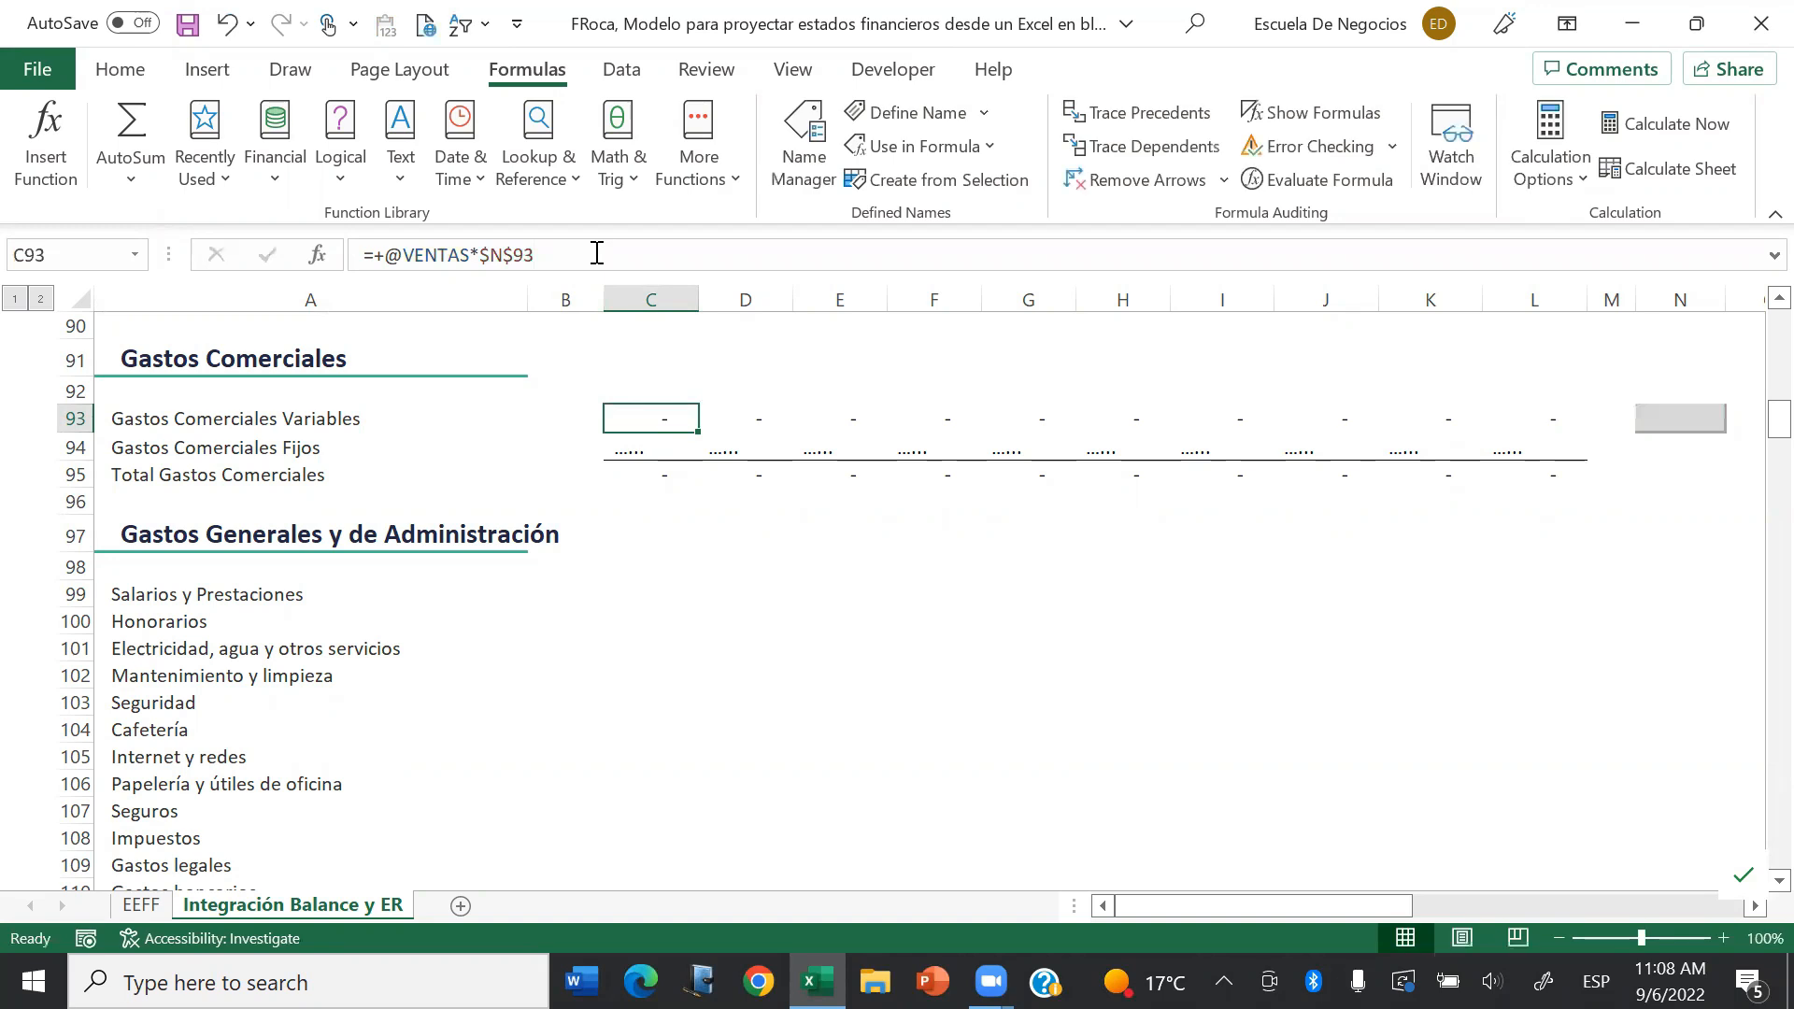
pyautogui.click(712, 263)
pyautogui.press('Escape')
pyautogui.press('Right')
pyautogui.press('Right')
pyautogui.press('Right')
pyautogui.press('Right')
pyautogui.press('Right')
pyautogui.press('Right')
pyautogui.press('Right')
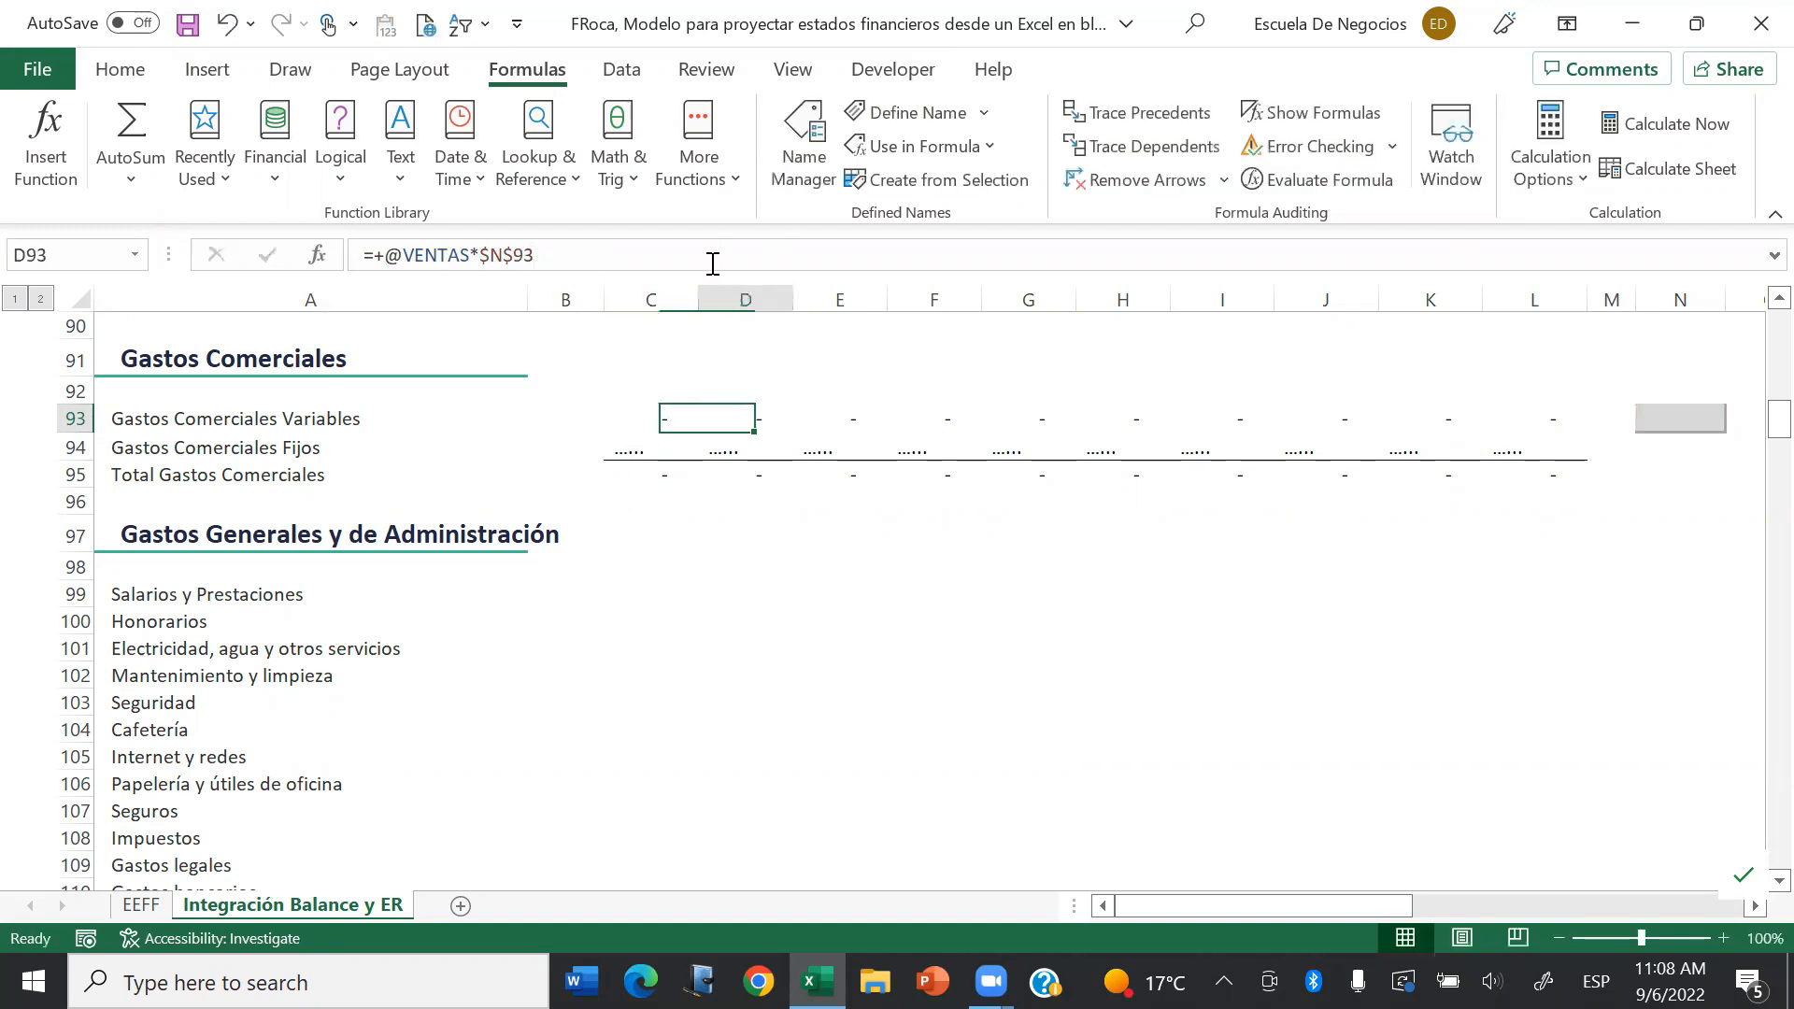
pyautogui.press('Right')
pyautogui.press('Right')
pyautogui.press('Right')
pyautogui.press('Right')
pyautogui.write('2%')
# Step: Fill the Gastos Comerciales Fijos row with 300 for every year, from C94 to L94
pyautogui.press('Left')
pyautogui.press('Left')
pyautogui.press('Left')
pyautogui.press('Left')
pyautogui.press('Left')
pyautogui.press('Left')
pyautogui.press('Left')
pyautogui.press('Left')
pyautogui.press('Left')
pyautogui.press('Left')
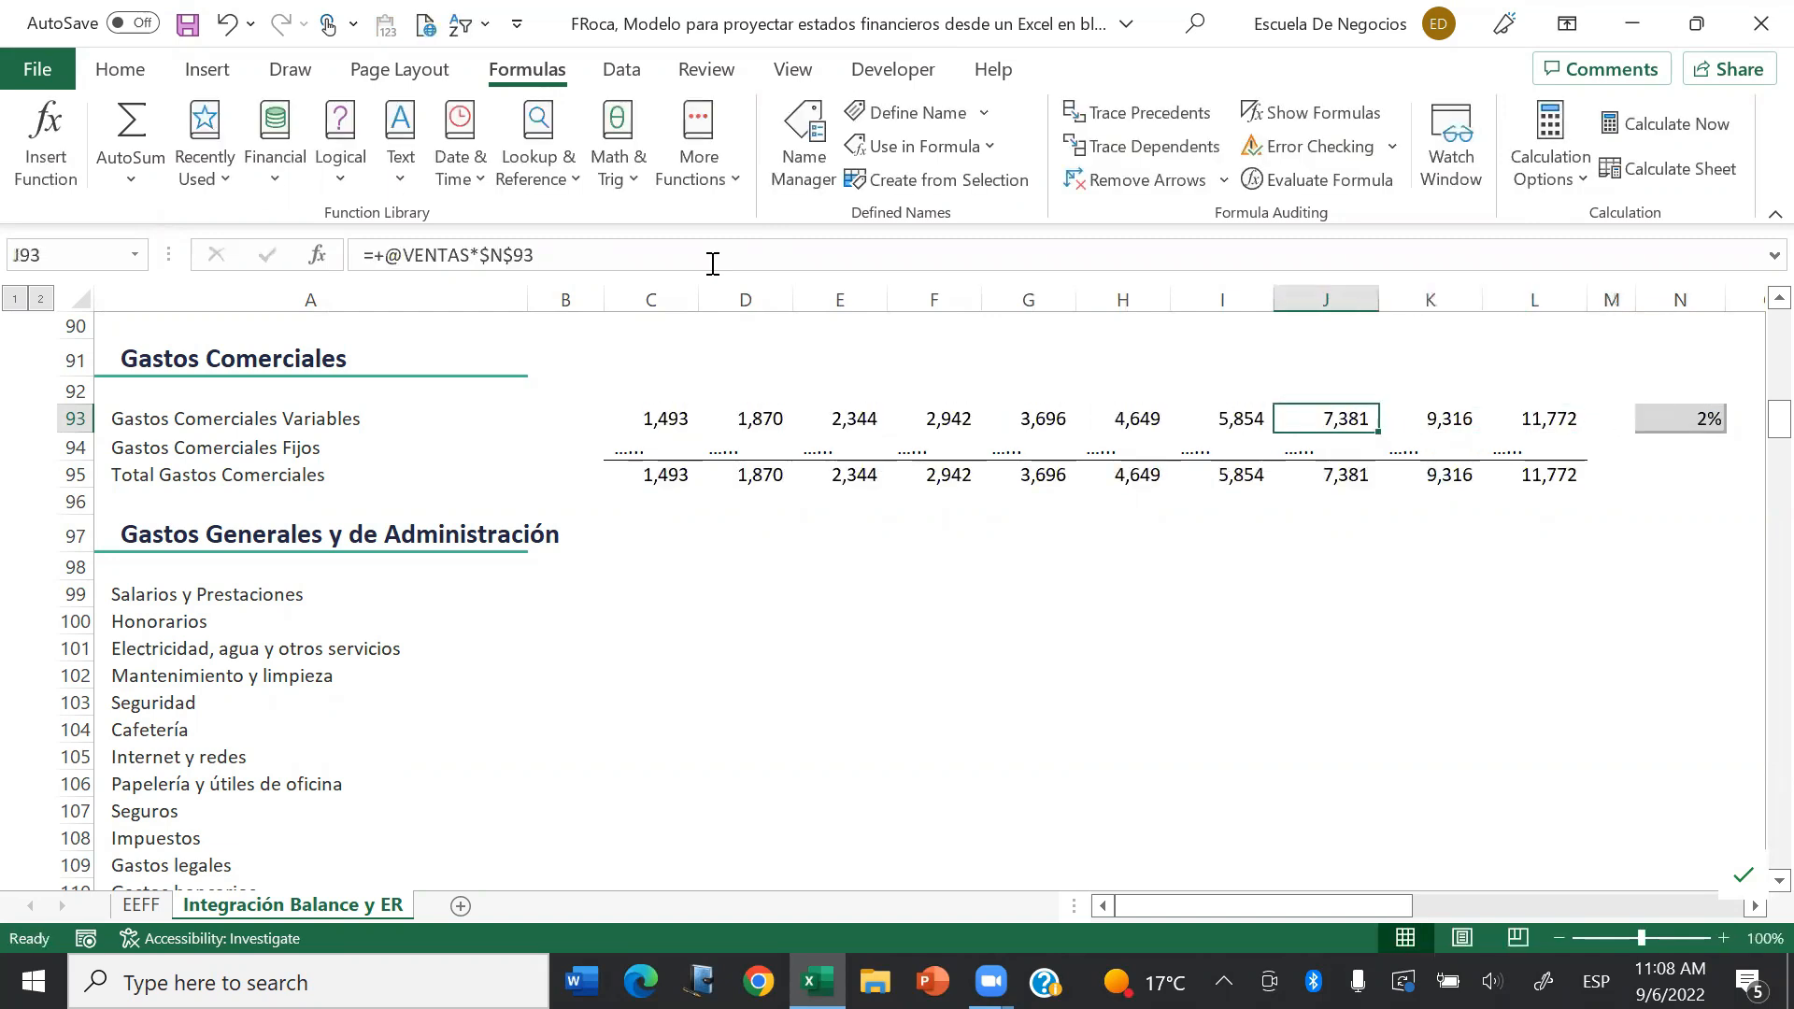
pyautogui.press('Left')
pyautogui.press('Down')
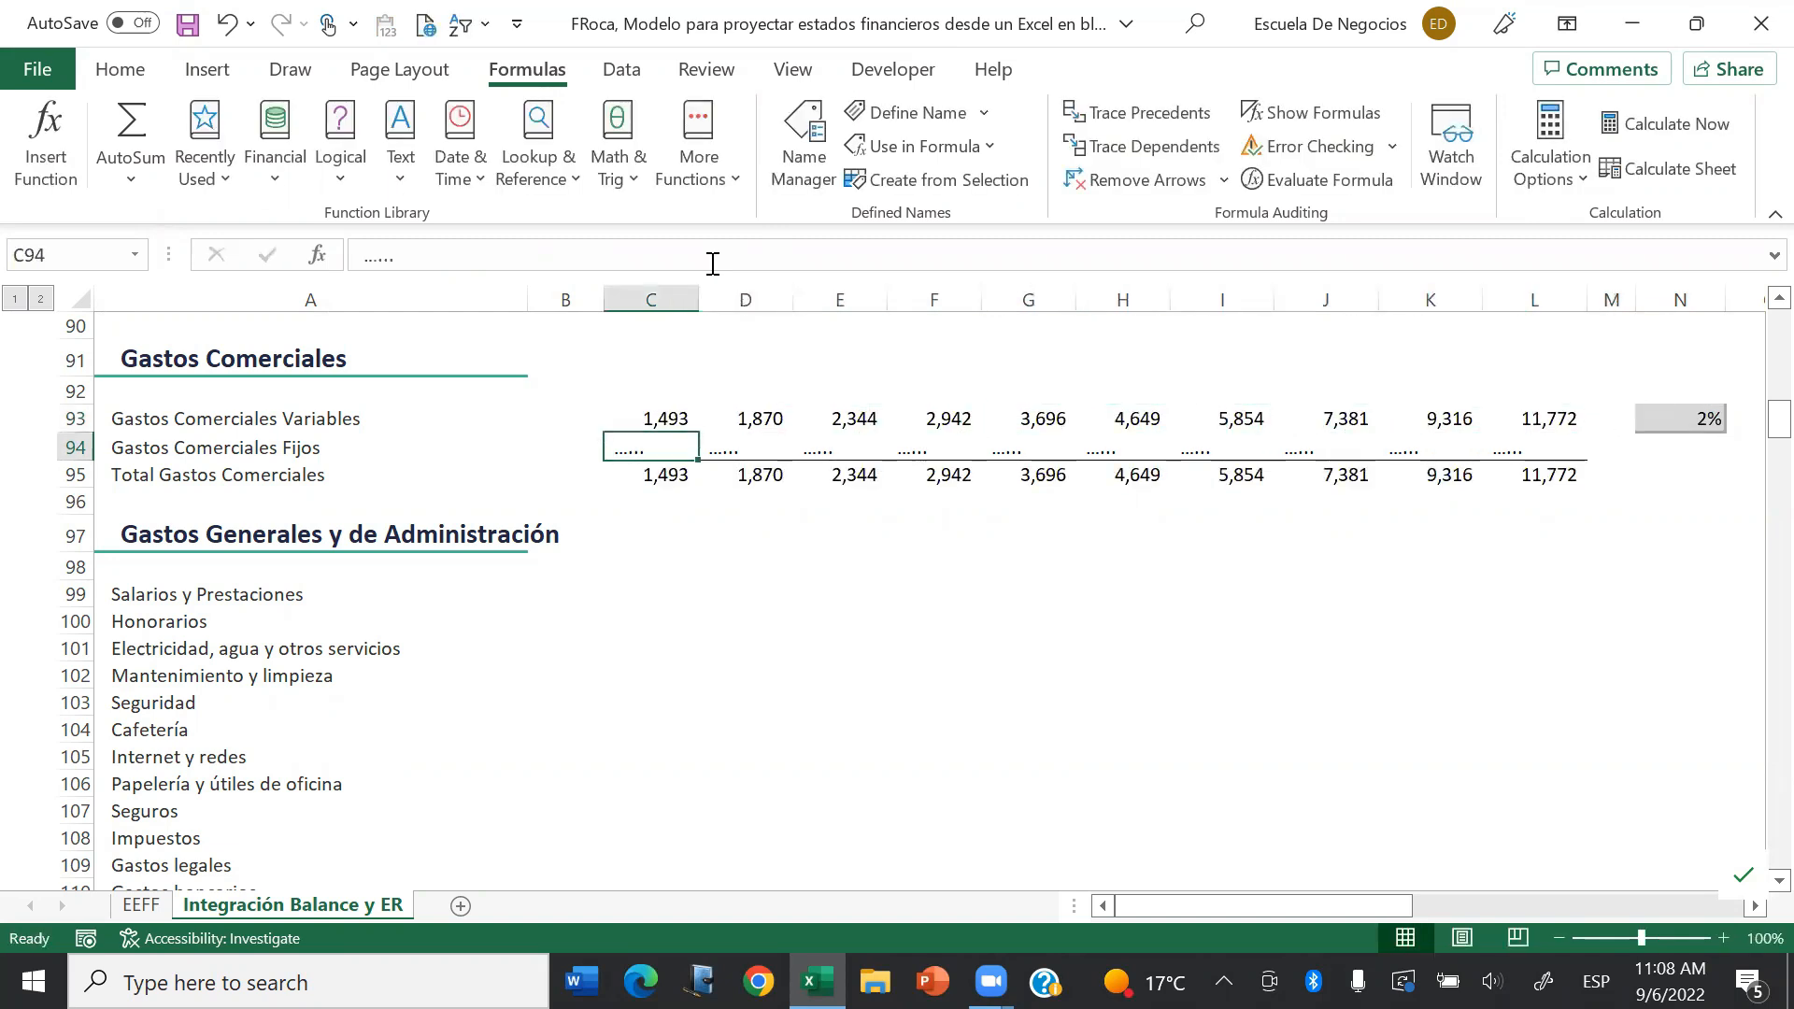
pyautogui.write('300')
pyautogui.press('Right')
pyautogui.write('300')
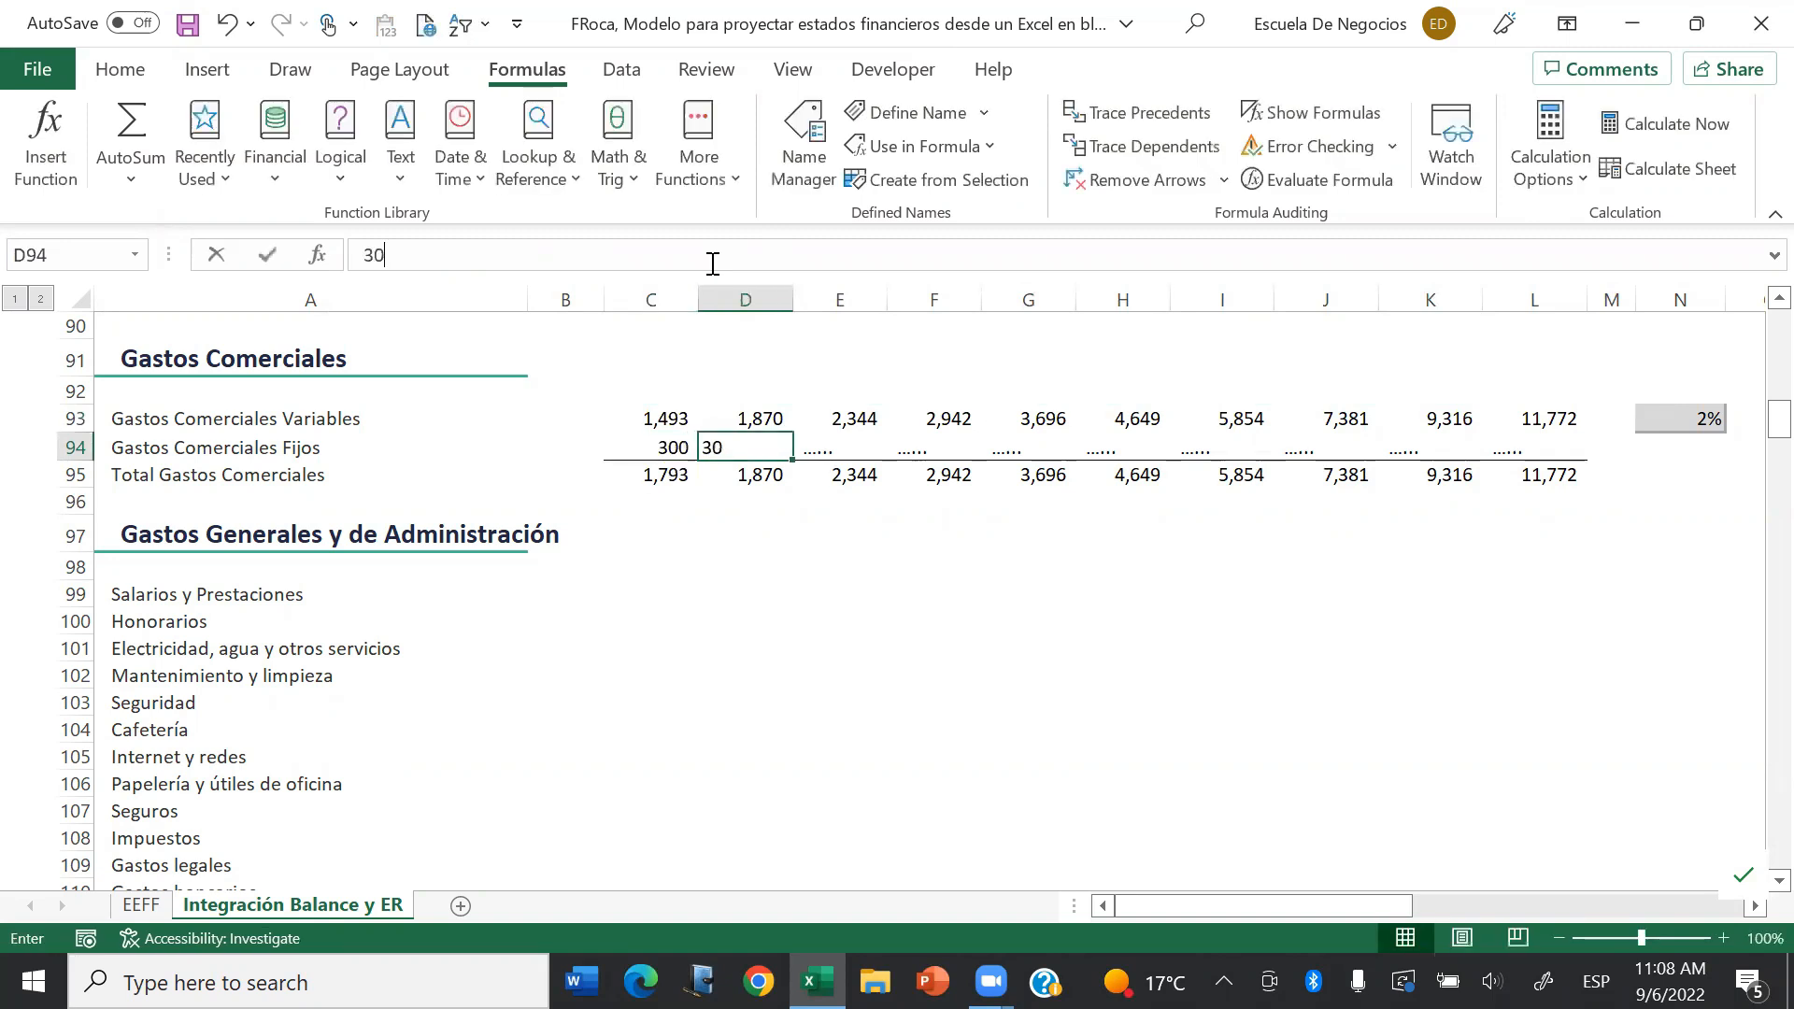
pyautogui.press('Right')
pyautogui.write('300')
pyautogui.press('Right')
pyautogui.write('300')
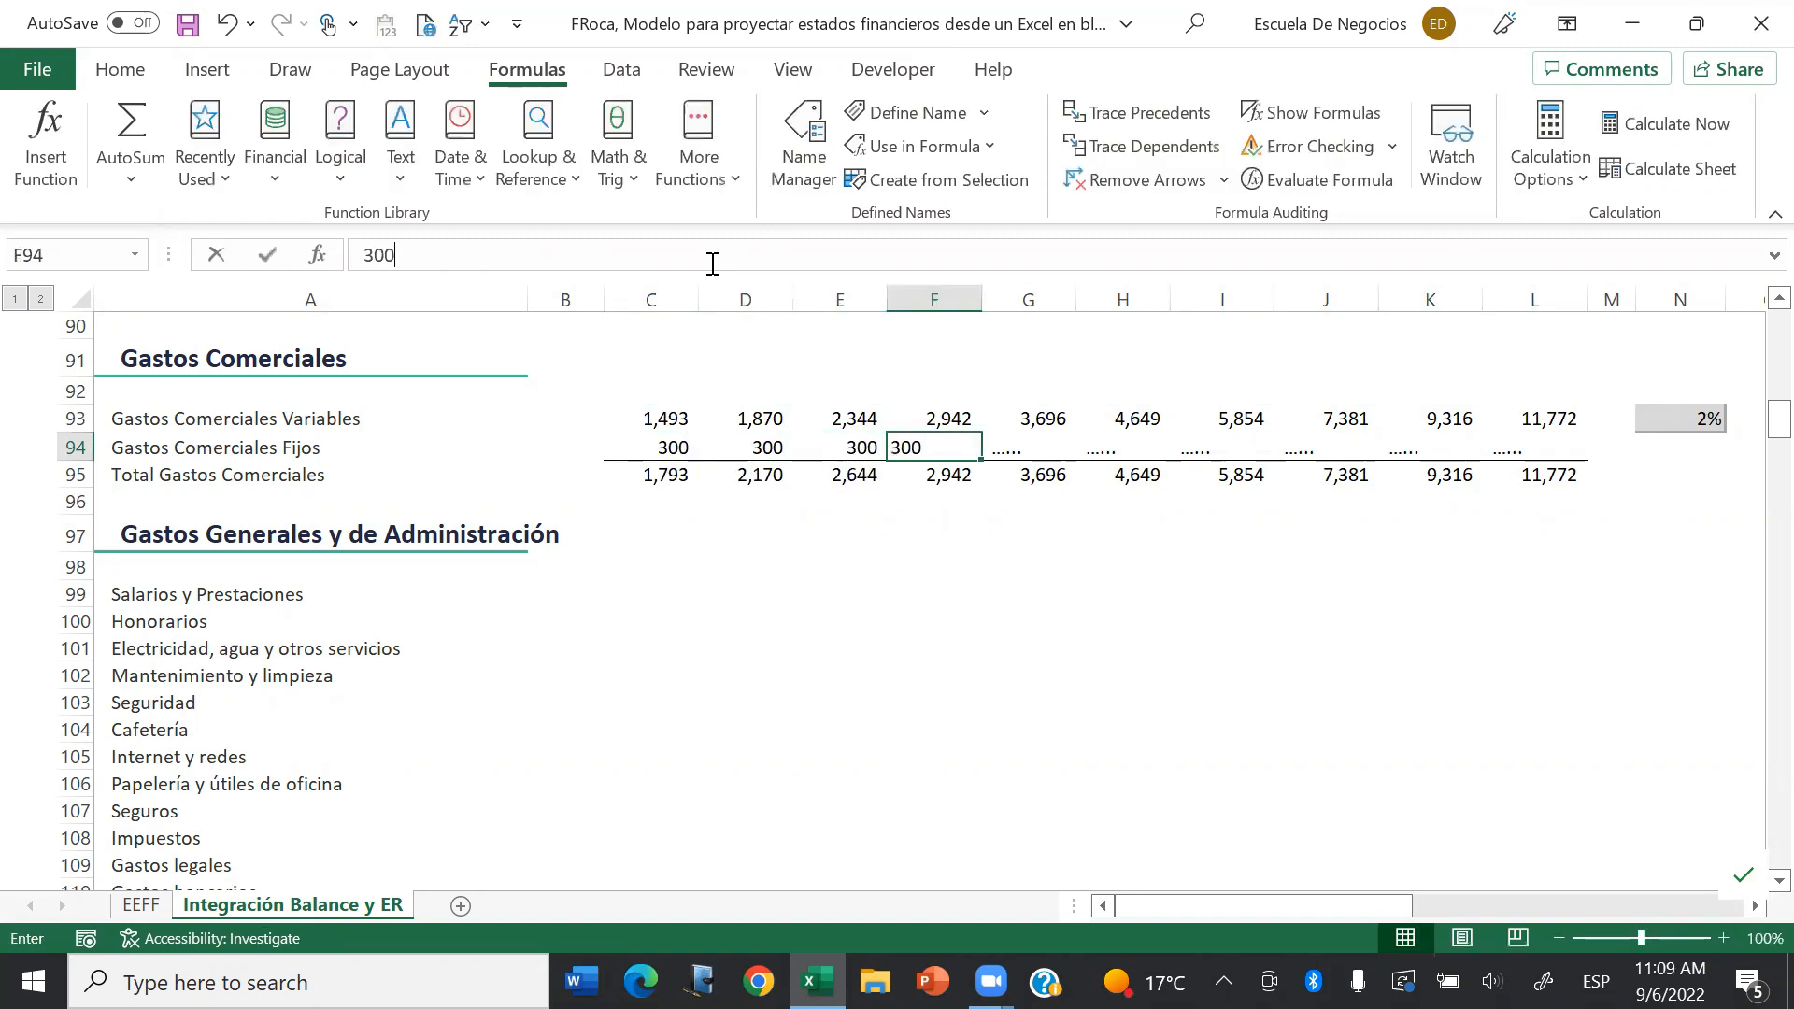
pyautogui.press('Right')
pyautogui.write('300')
pyautogui.press('Right')
pyautogui.write('300')
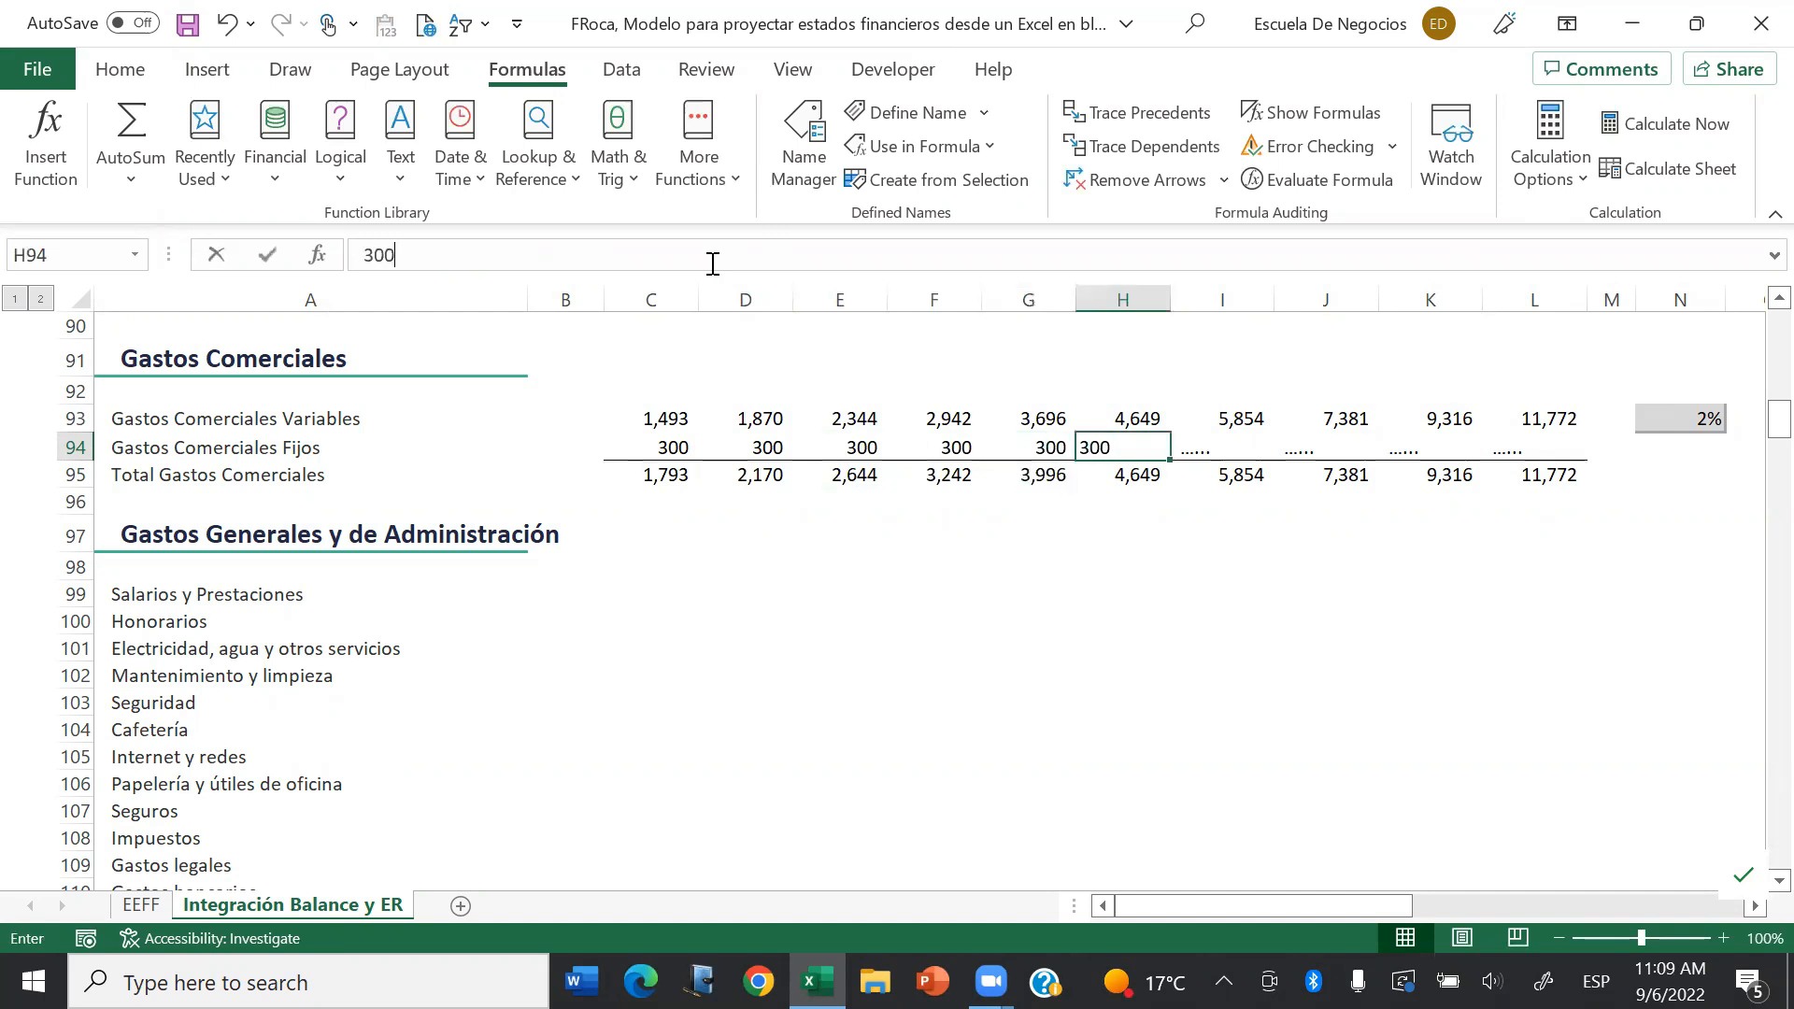
pyautogui.press('Right')
pyautogui.write('300')
pyautogui.press('Right')
pyautogui.write('300')
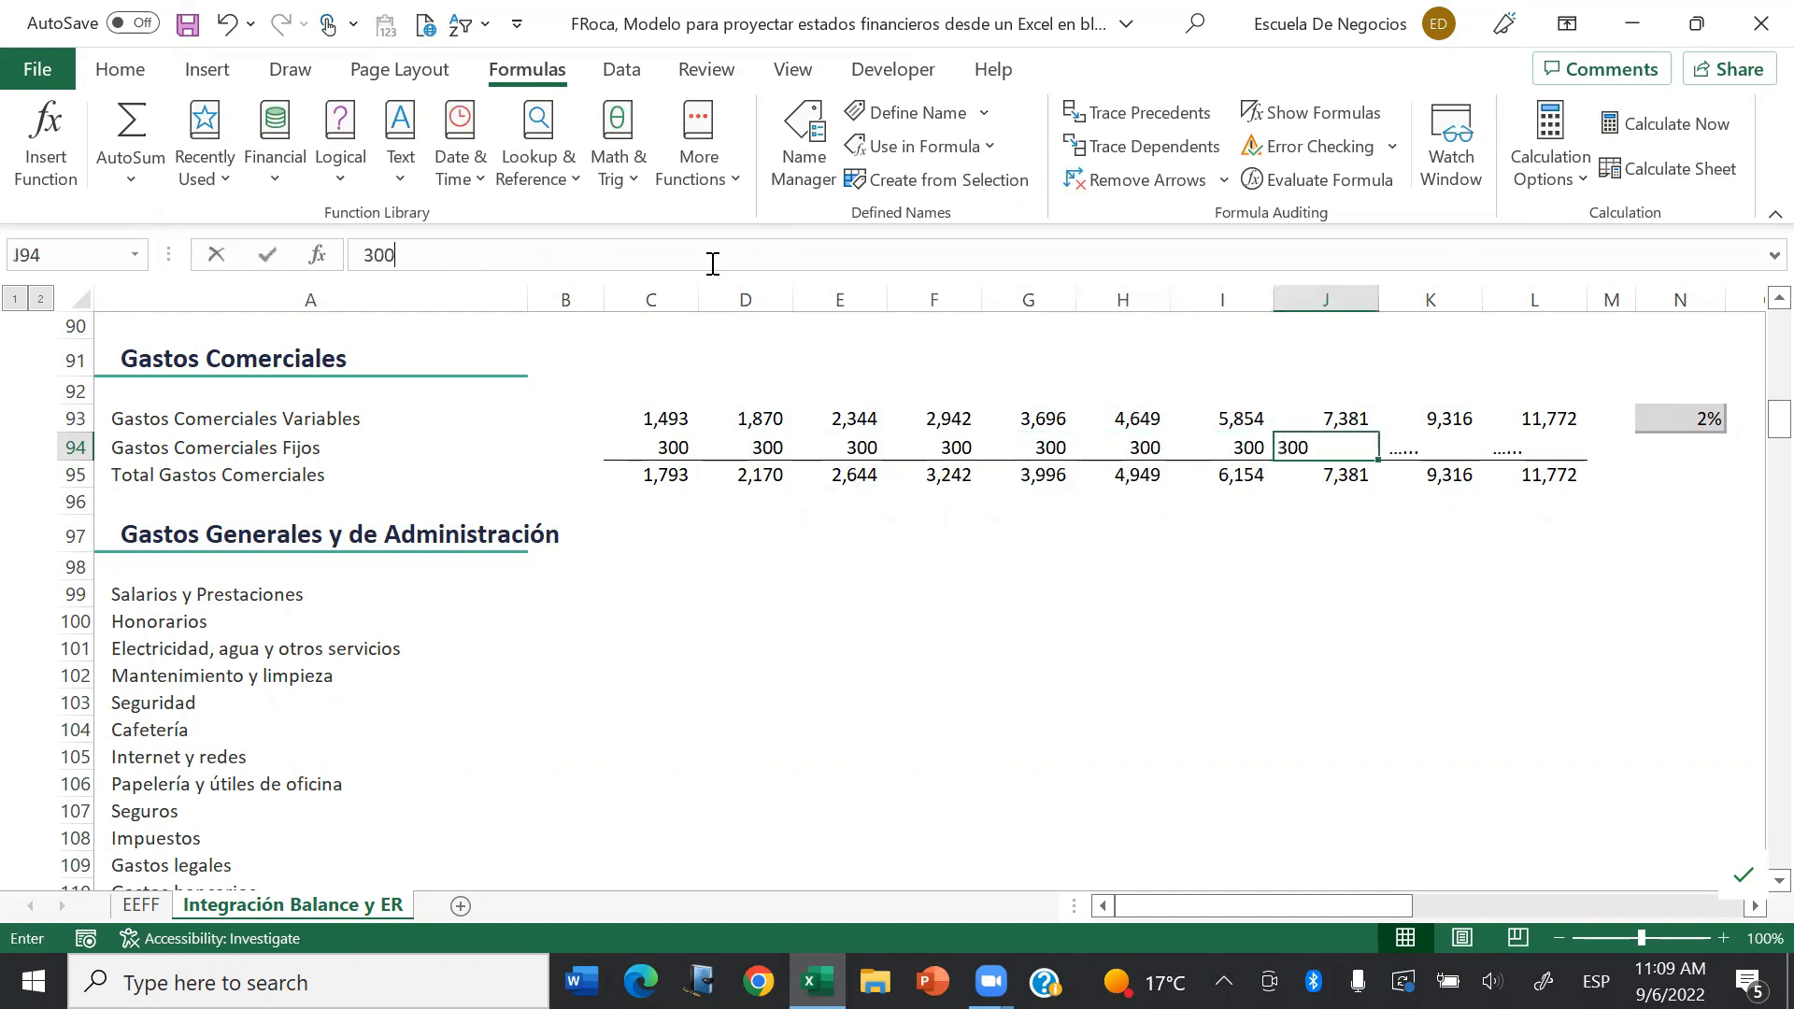
pyautogui.press('Right')
pyautogui.write('300')
pyautogui.press('Right')
pyautogui.write('300')
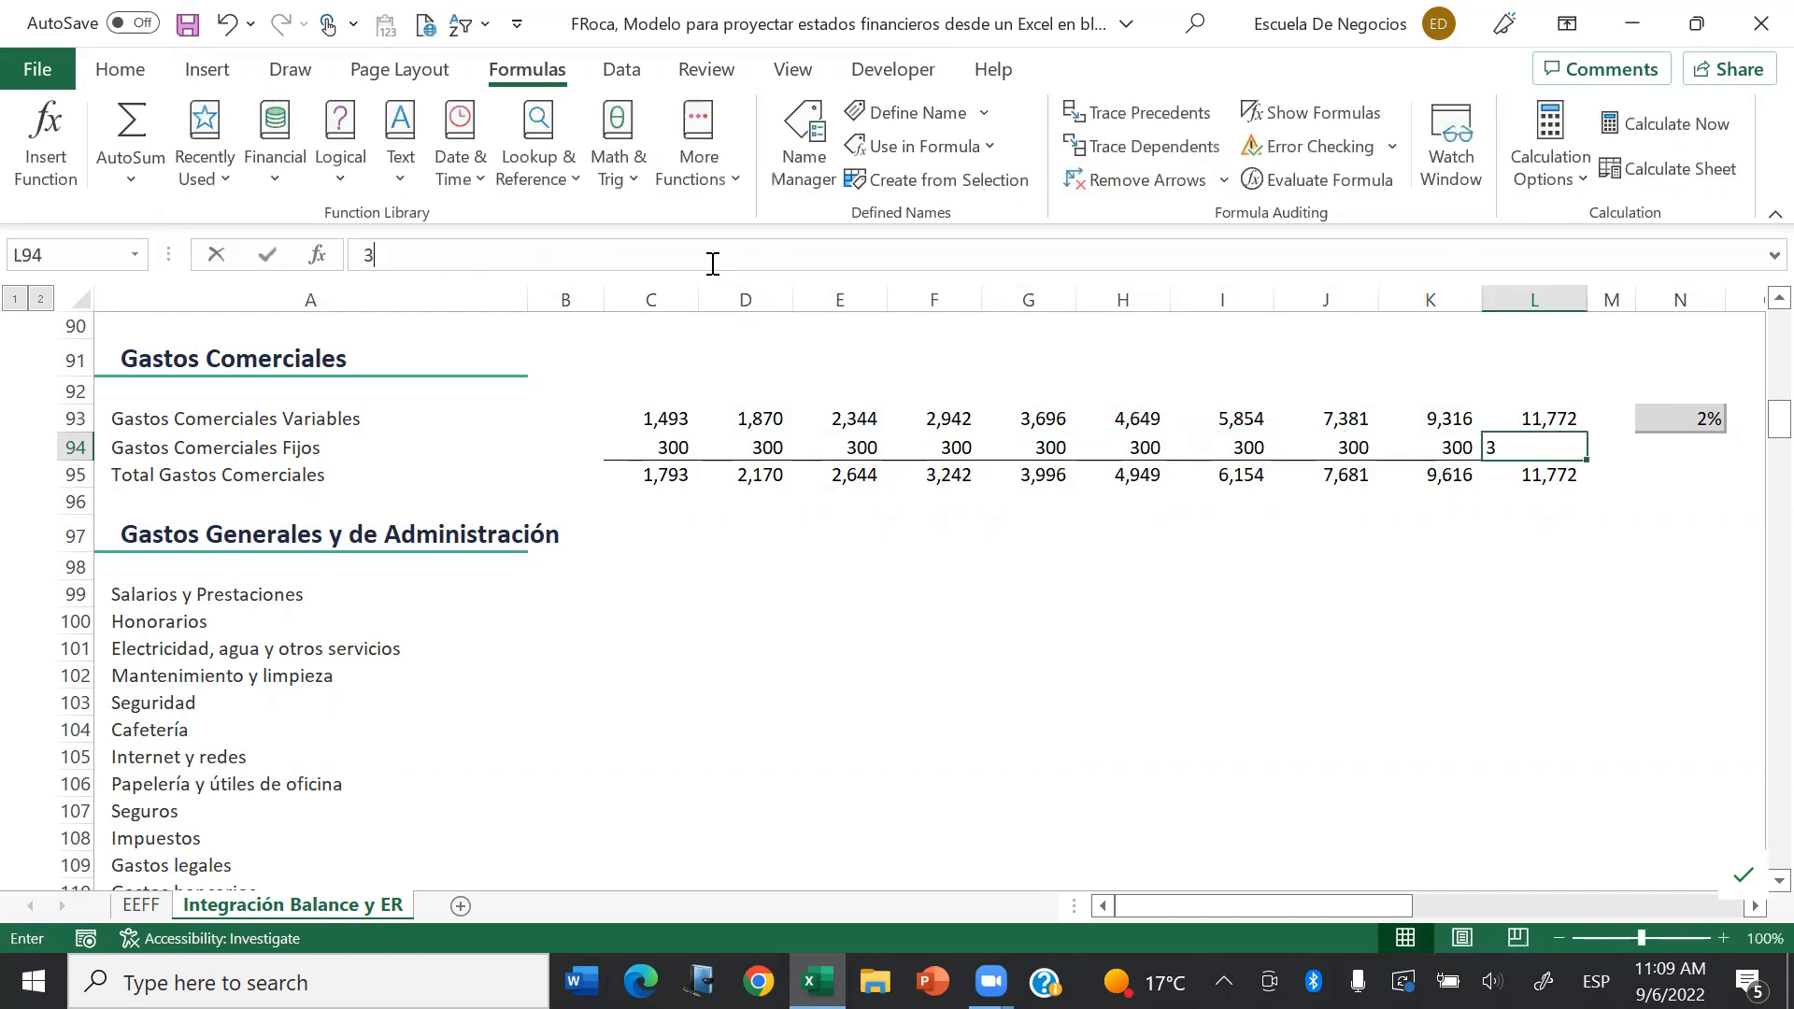
pyautogui.press('Return')
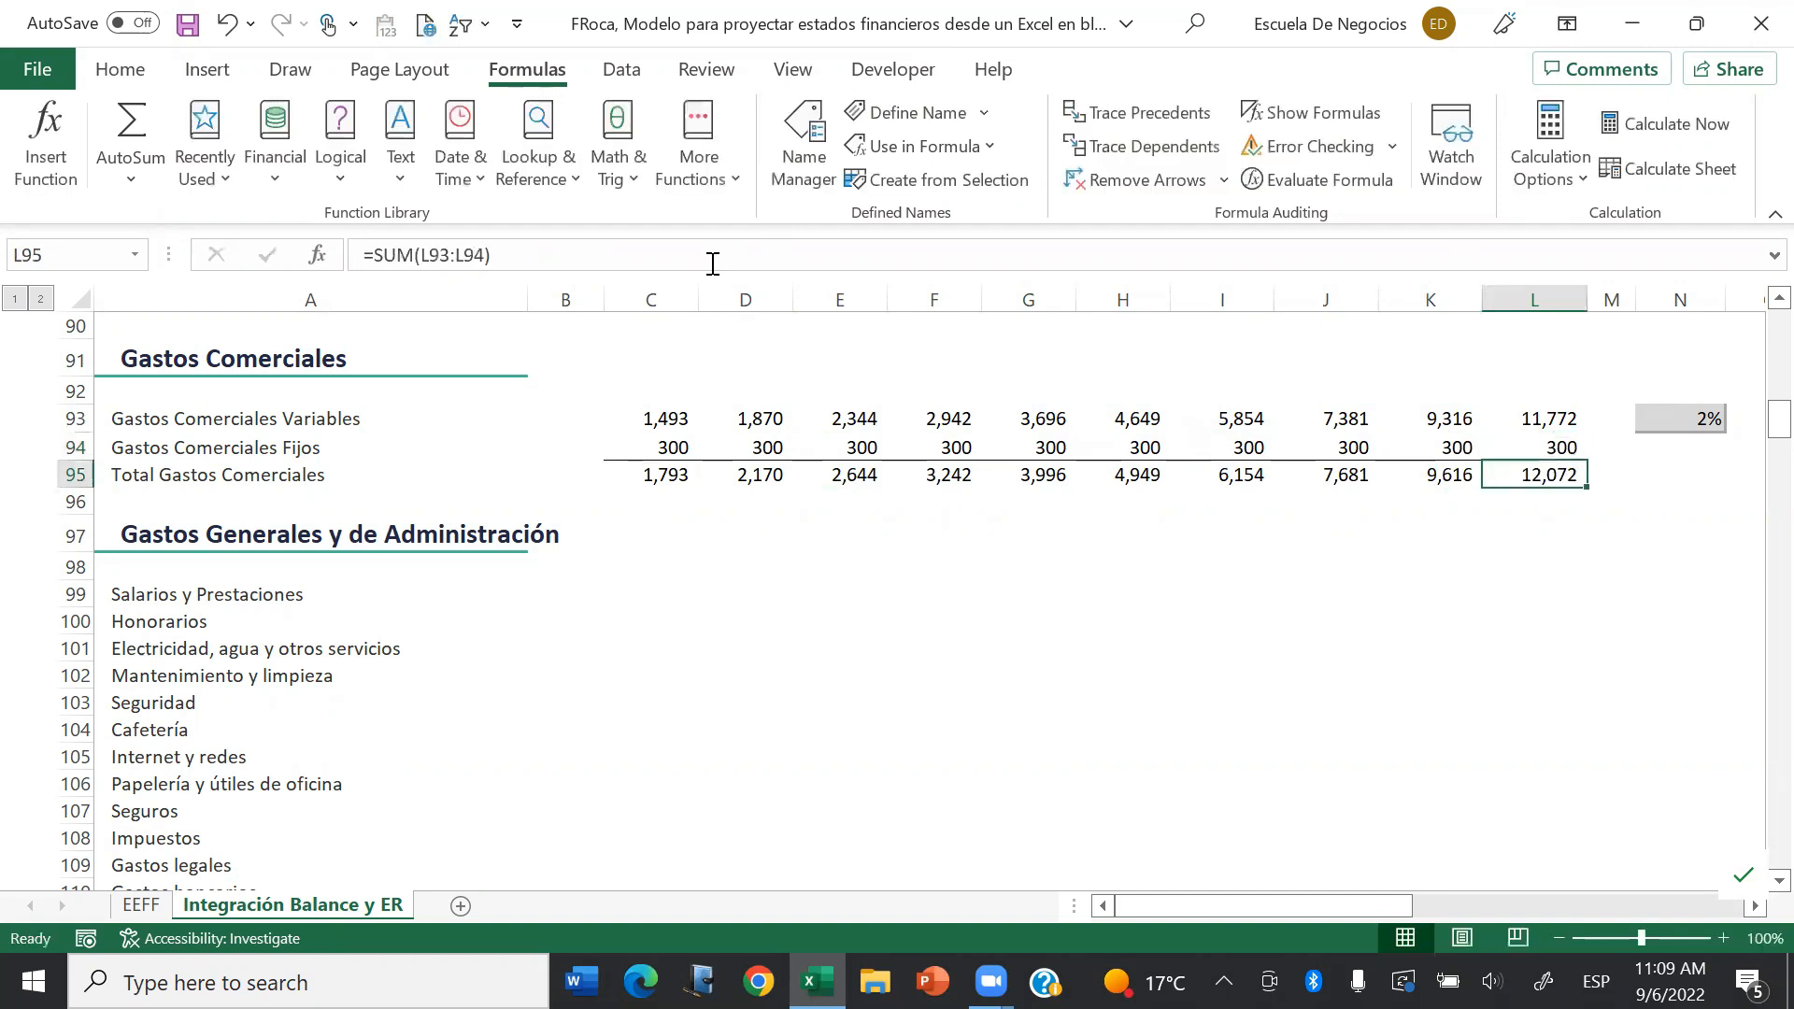
# Step: Paste the copied general and administrative expense amounts as values starting at C99, the Salarios y Prestaciones row
pyautogui.click(413, 598)
pyautogui.click(644, 592)
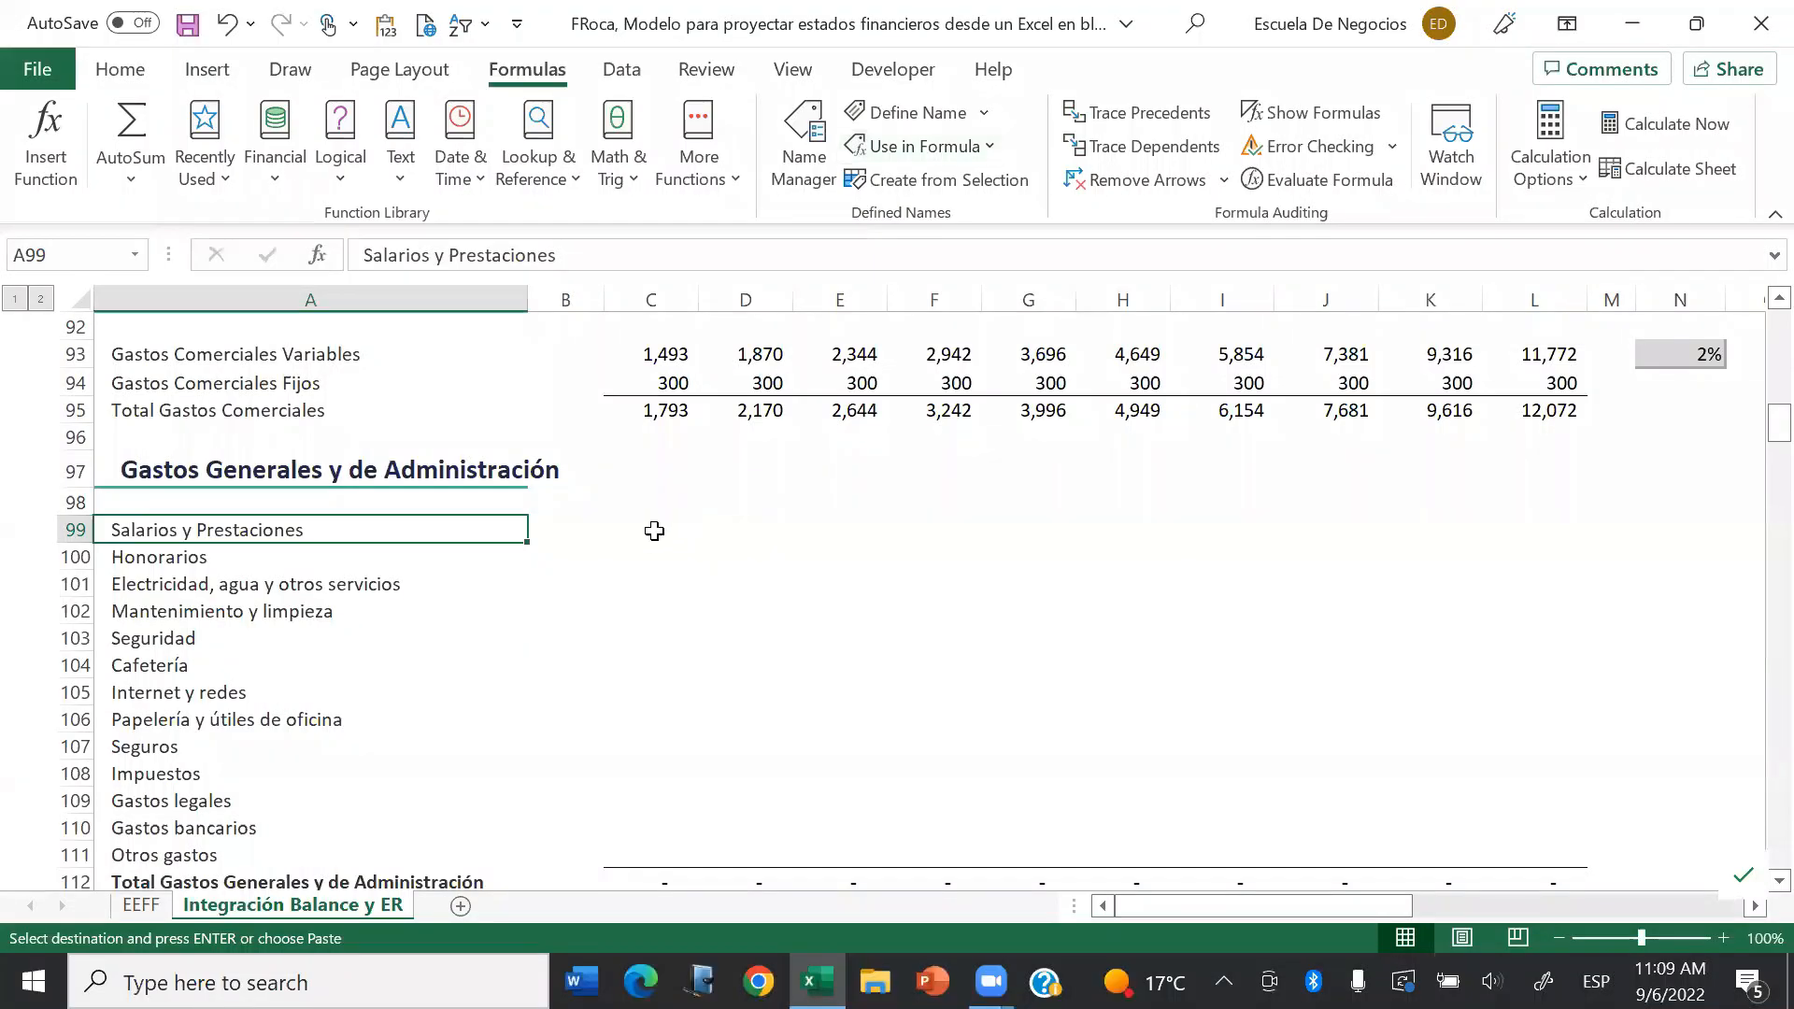
pyautogui.click(654, 529)
pyautogui.click(385, 28)
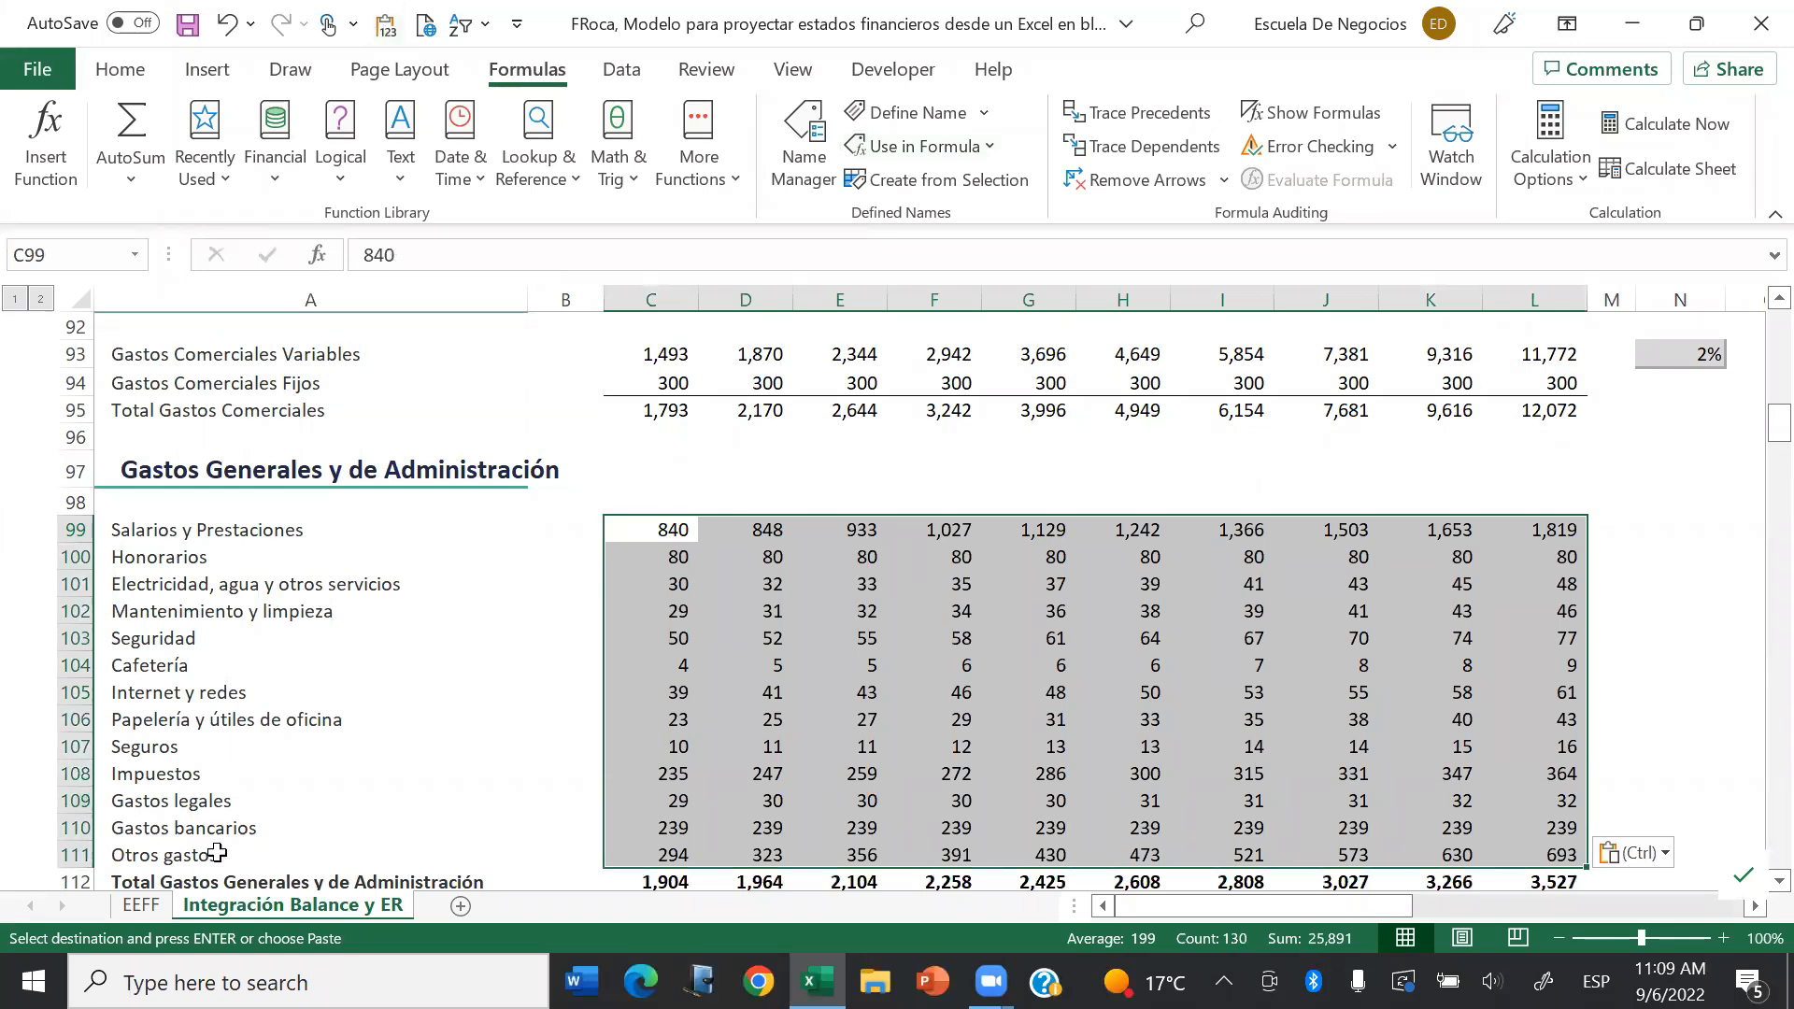
# Step: In the EEFF sheet's Estado de Resultados, link Ventas in C39 to Total Ventas en USD, cell C81 of Integración Balance y ER
pyautogui.click(153, 906)
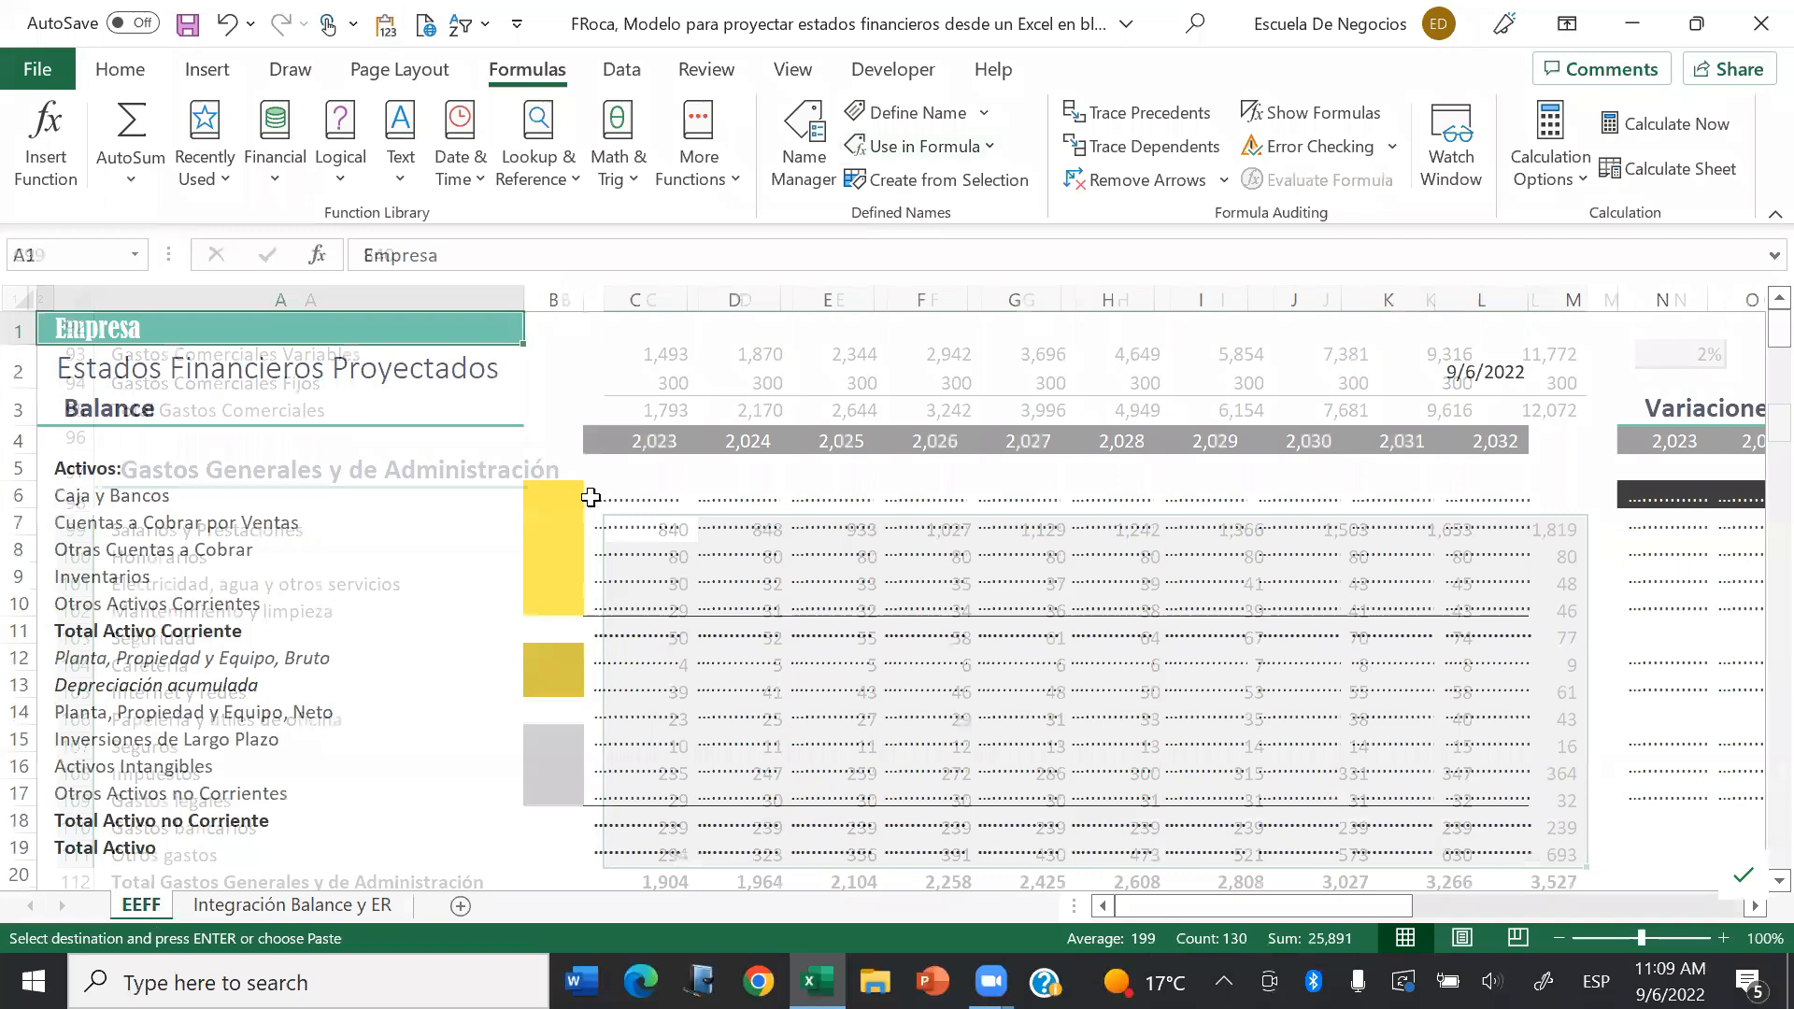
pyautogui.click(477, 759)
pyautogui.press('Down')
pyautogui.press('Down')
pyautogui.press('Down')
pyautogui.press('Down')
pyautogui.press('Down')
pyautogui.press('Down')
pyautogui.press('Down')
pyautogui.press('Down')
pyautogui.press('Down')
pyautogui.press('Down')
pyautogui.press('Down')
pyautogui.press('Down')
pyautogui.press('Down')
pyautogui.press('Down')
pyautogui.press('Down')
pyautogui.press('Down')
pyautogui.press('Down')
pyautogui.press('Down')
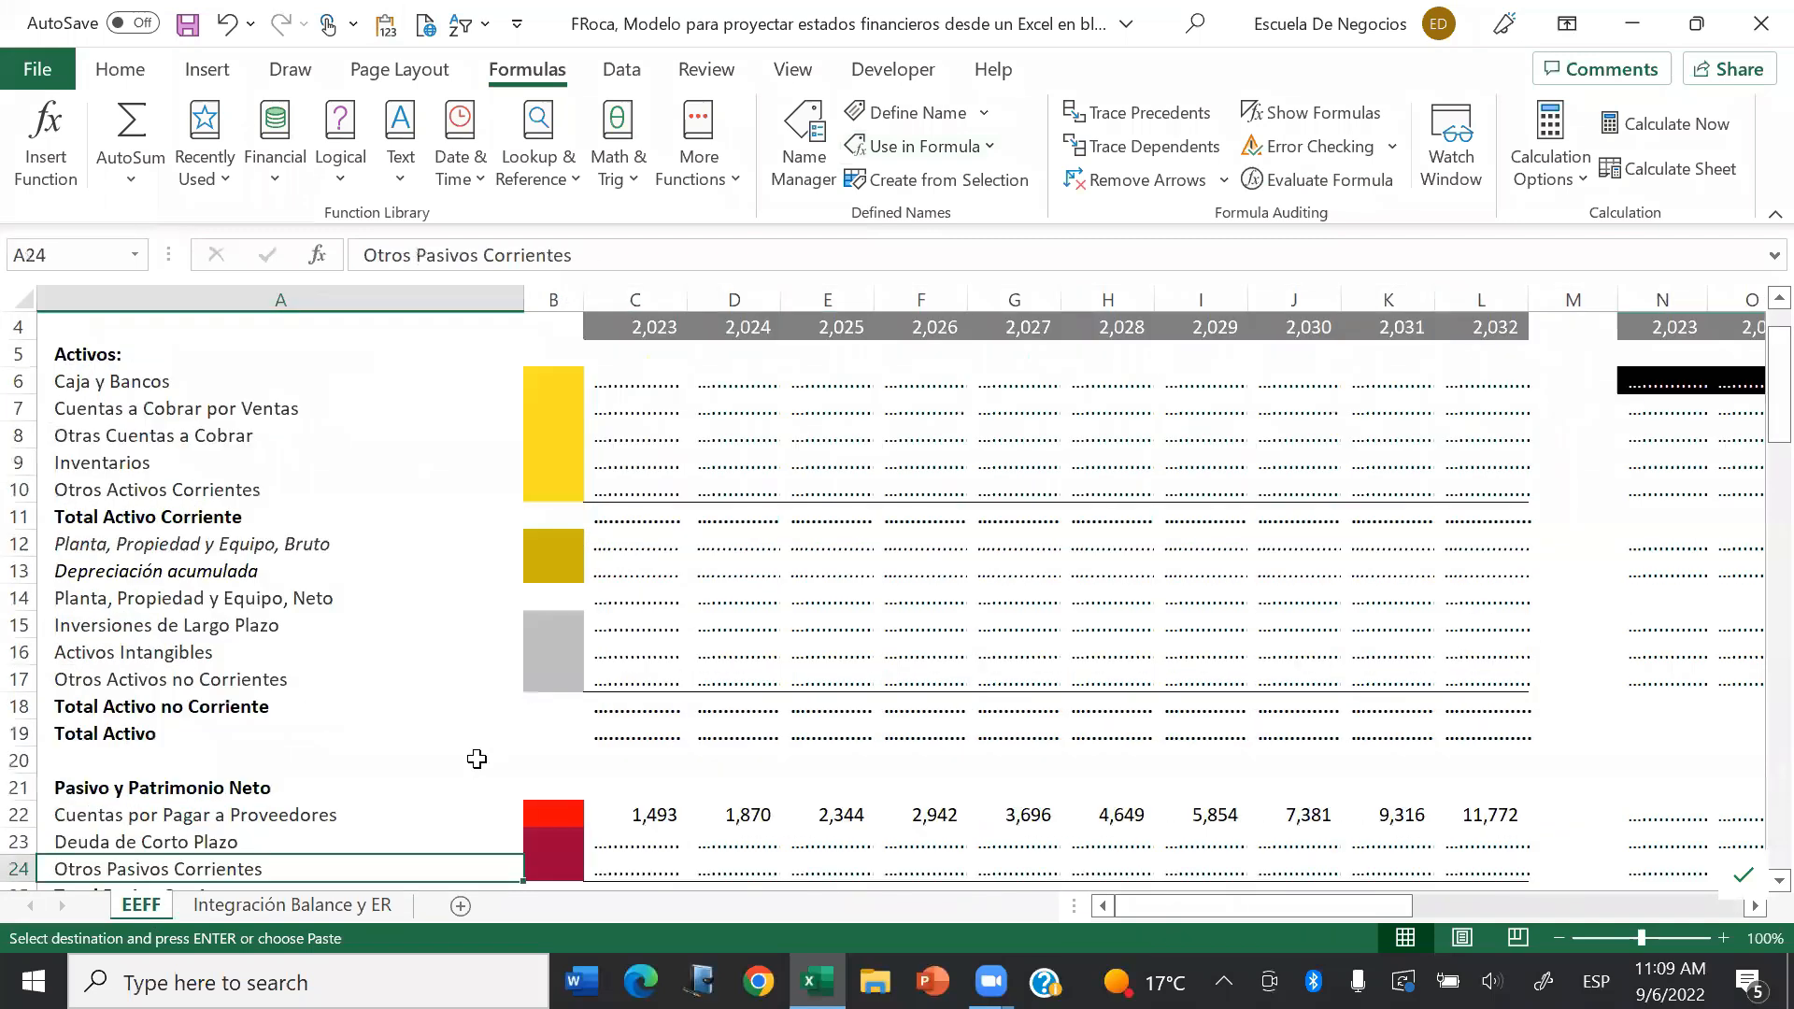
pyautogui.press('Down')
pyautogui.press('Down')
pyautogui.press('Down')
pyautogui.press('Down')
pyautogui.press('Down')
pyautogui.press('Down')
pyautogui.press('Down')
pyautogui.press('Down')
pyautogui.press('Down')
pyautogui.press('Down')
pyautogui.press('Down')
pyautogui.press('Down')
pyautogui.press('Down')
pyautogui.press('Down')
pyautogui.press('Down')
pyautogui.press('Down')
pyautogui.press('Down')
pyautogui.press('Down')
pyautogui.press('Down')
pyautogui.press('Down')
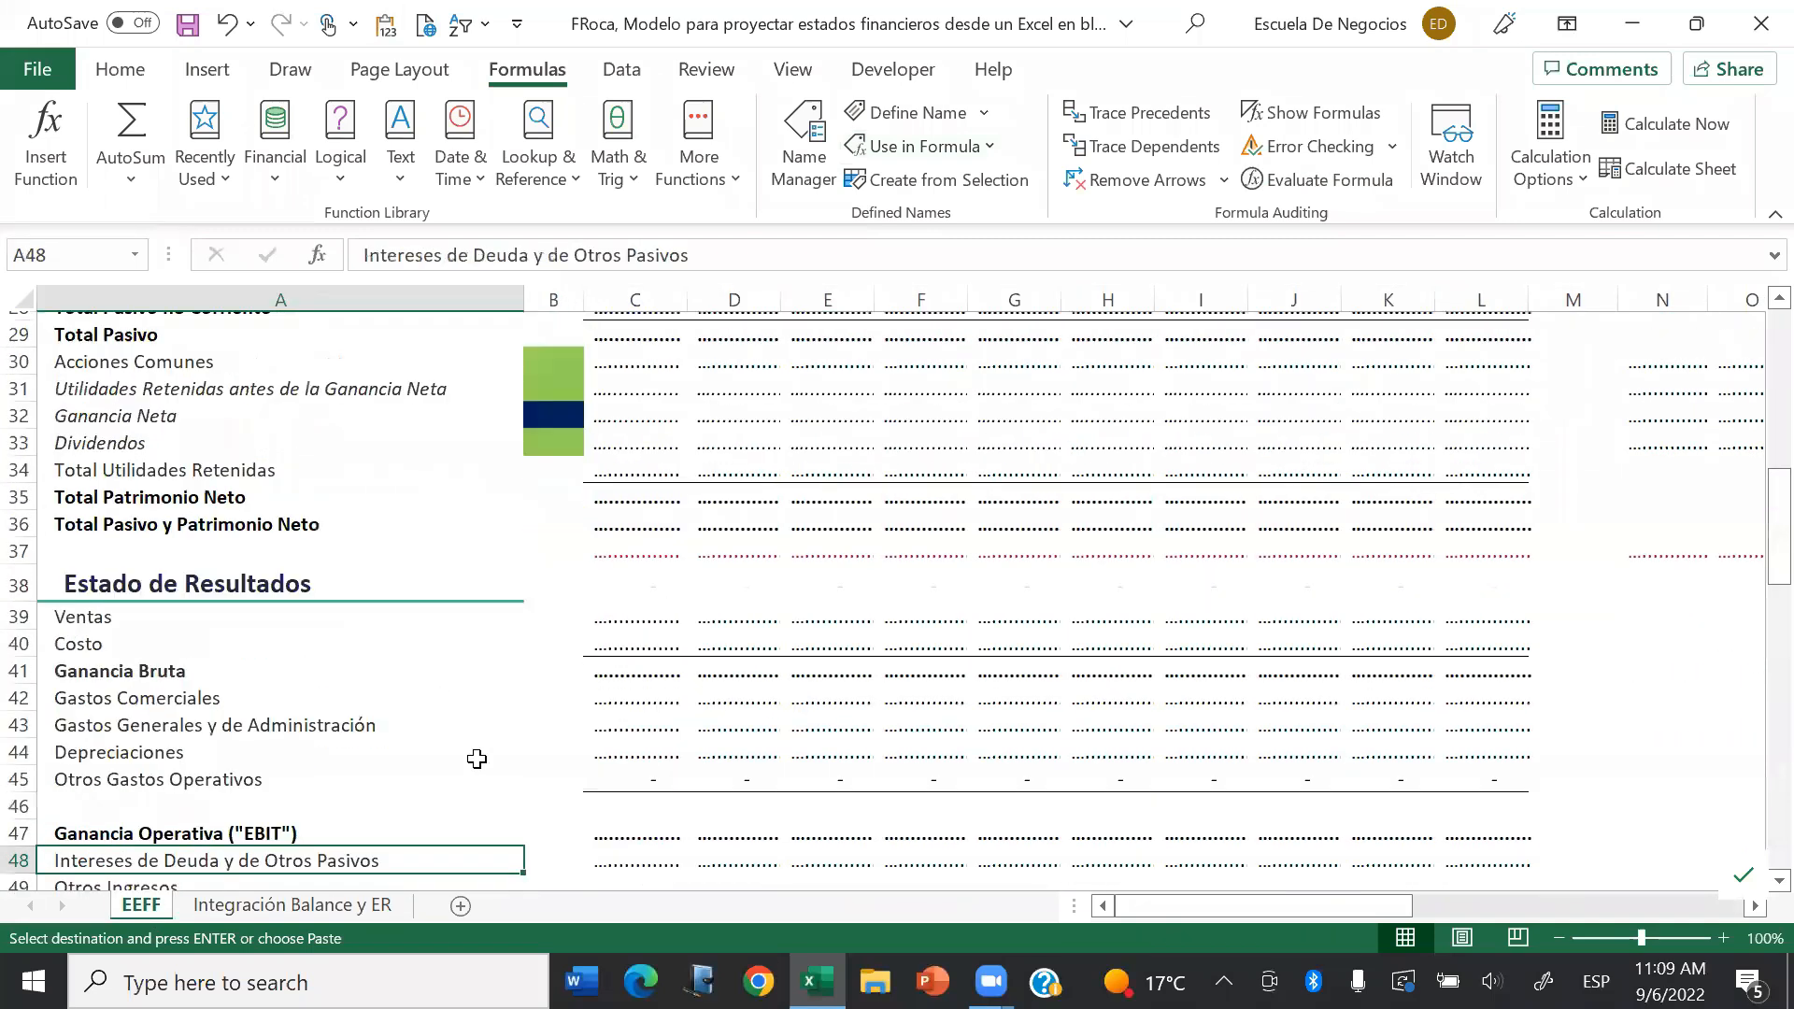
pyautogui.click(635, 368)
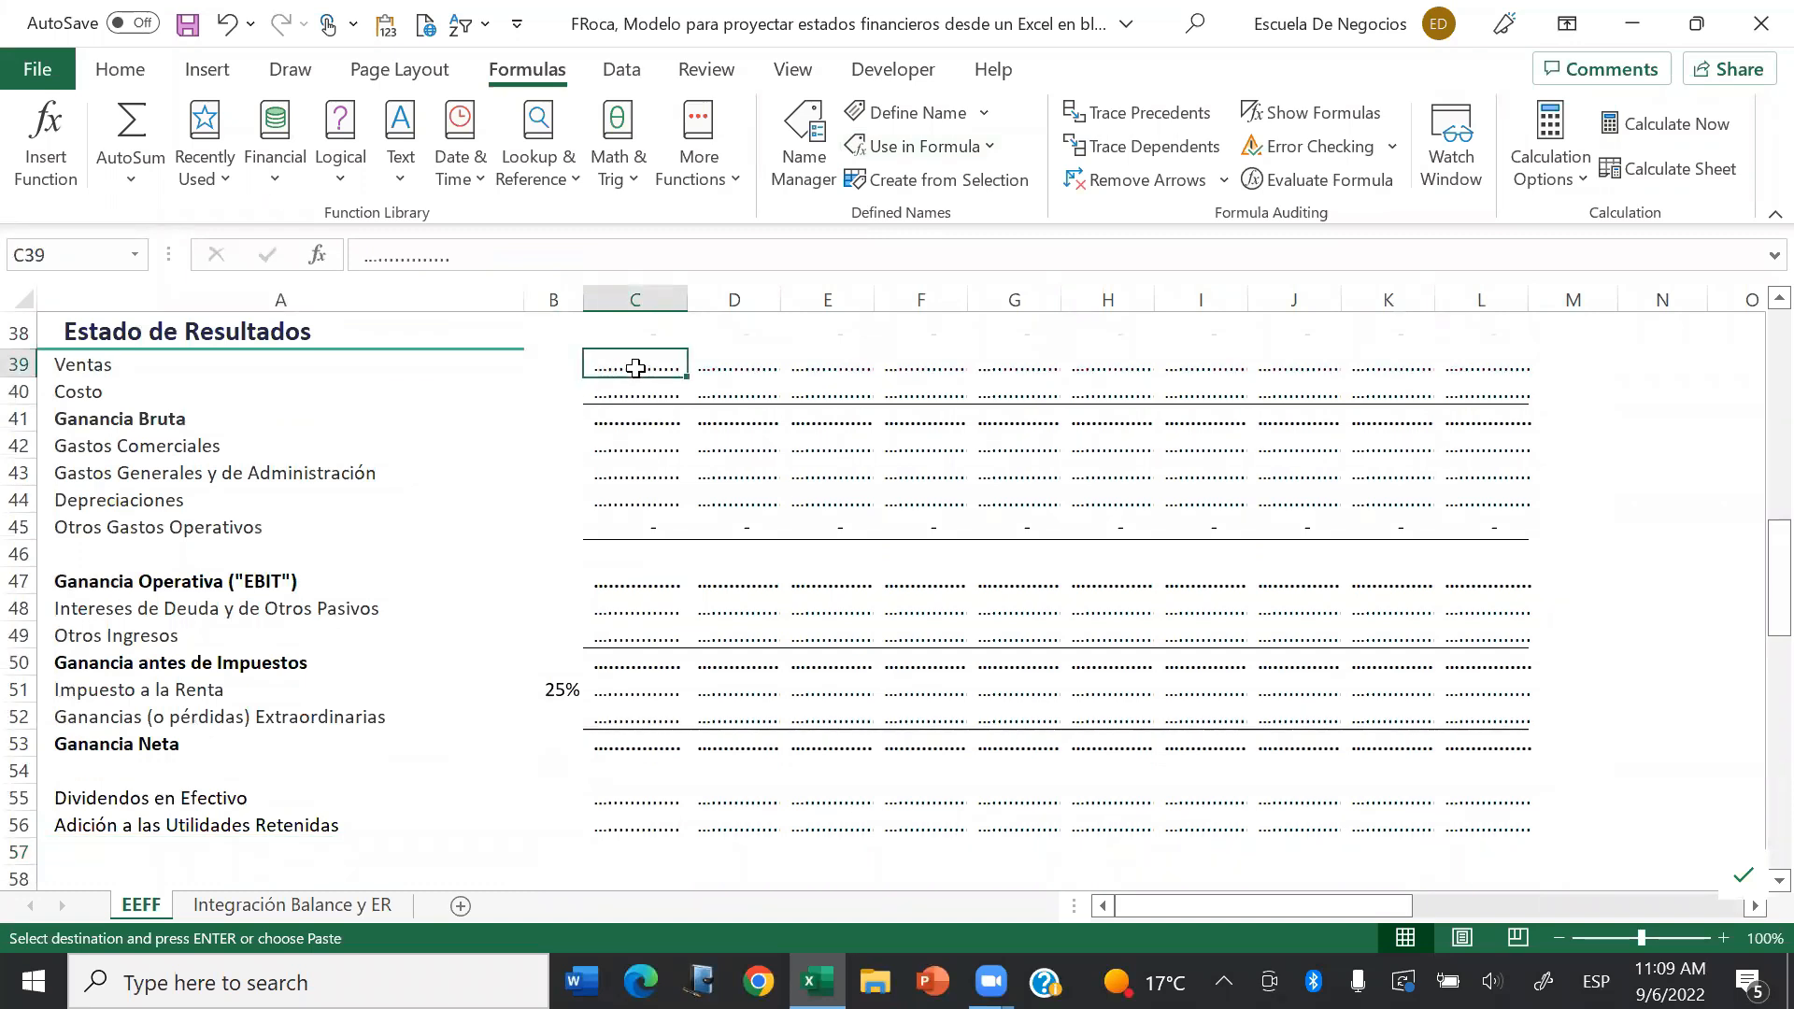
pyautogui.write('=')
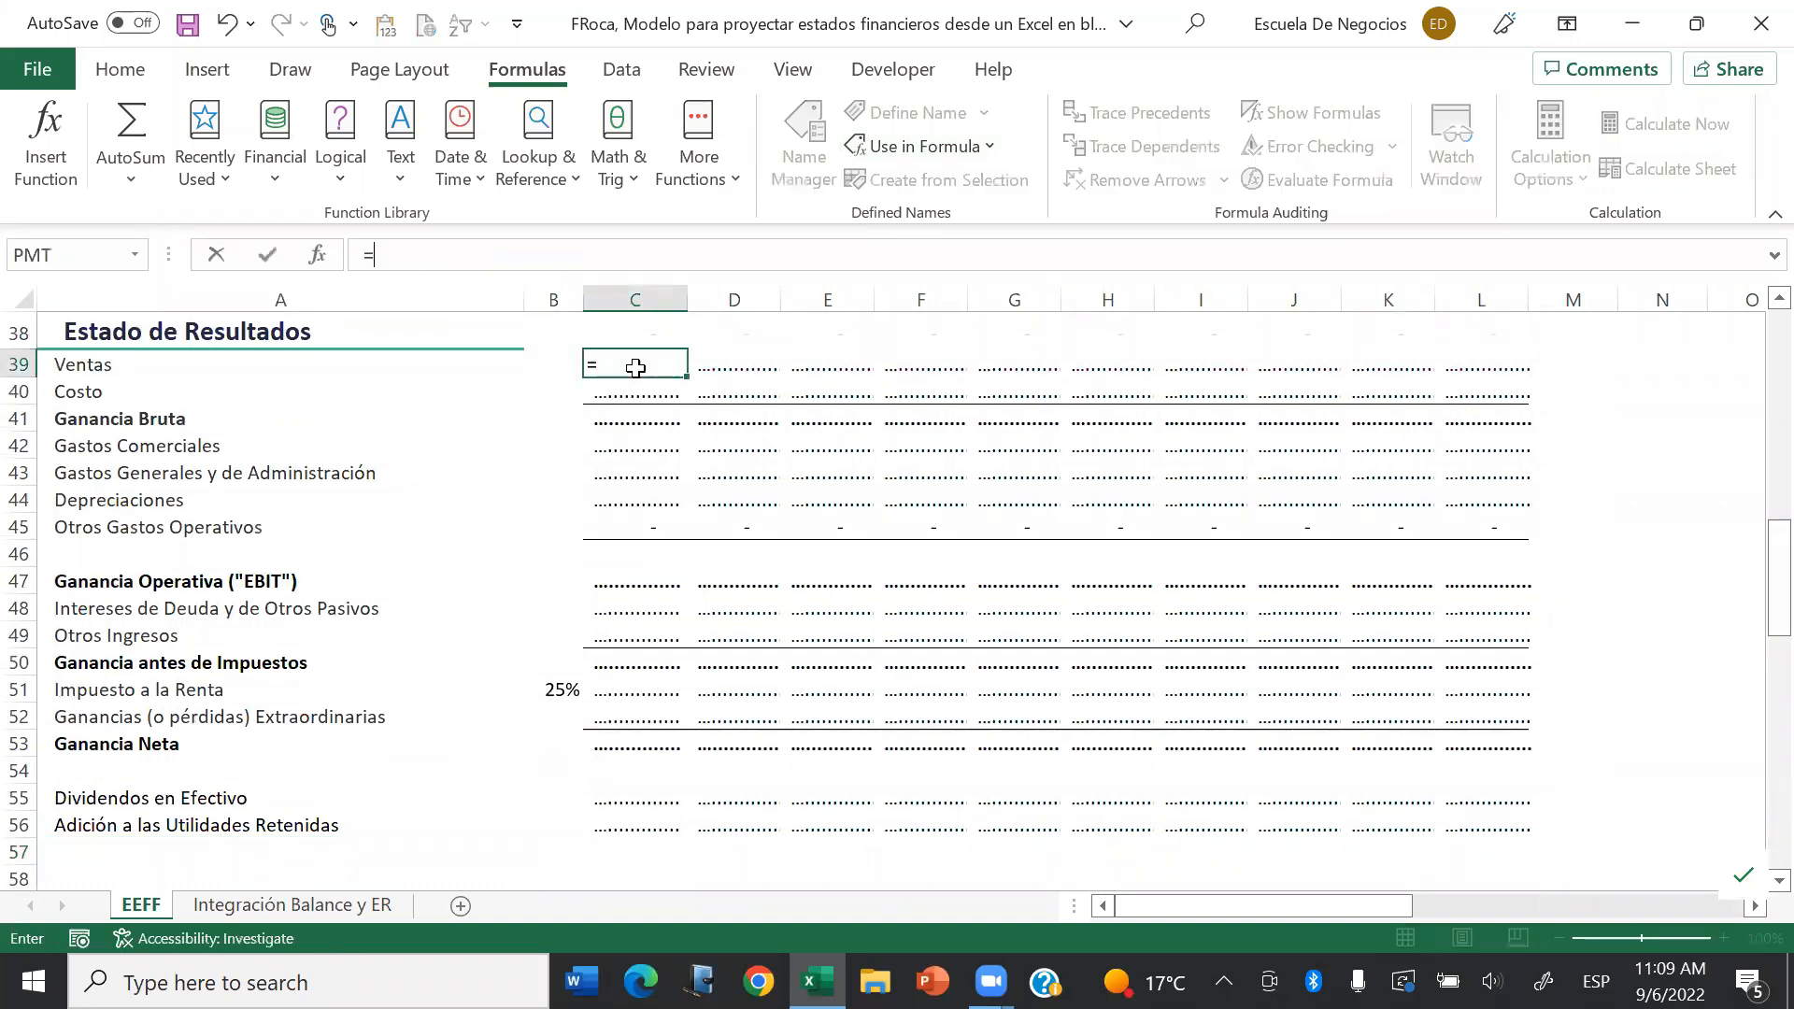
pyautogui.click(297, 903)
pyautogui.click(381, 389)
pyautogui.press('Up')
pyautogui.press('Up')
pyautogui.press('Up')
pyautogui.press('Up')
pyautogui.press('Up')
pyautogui.press('Up')
pyautogui.press('Up')
pyautogui.press('Up')
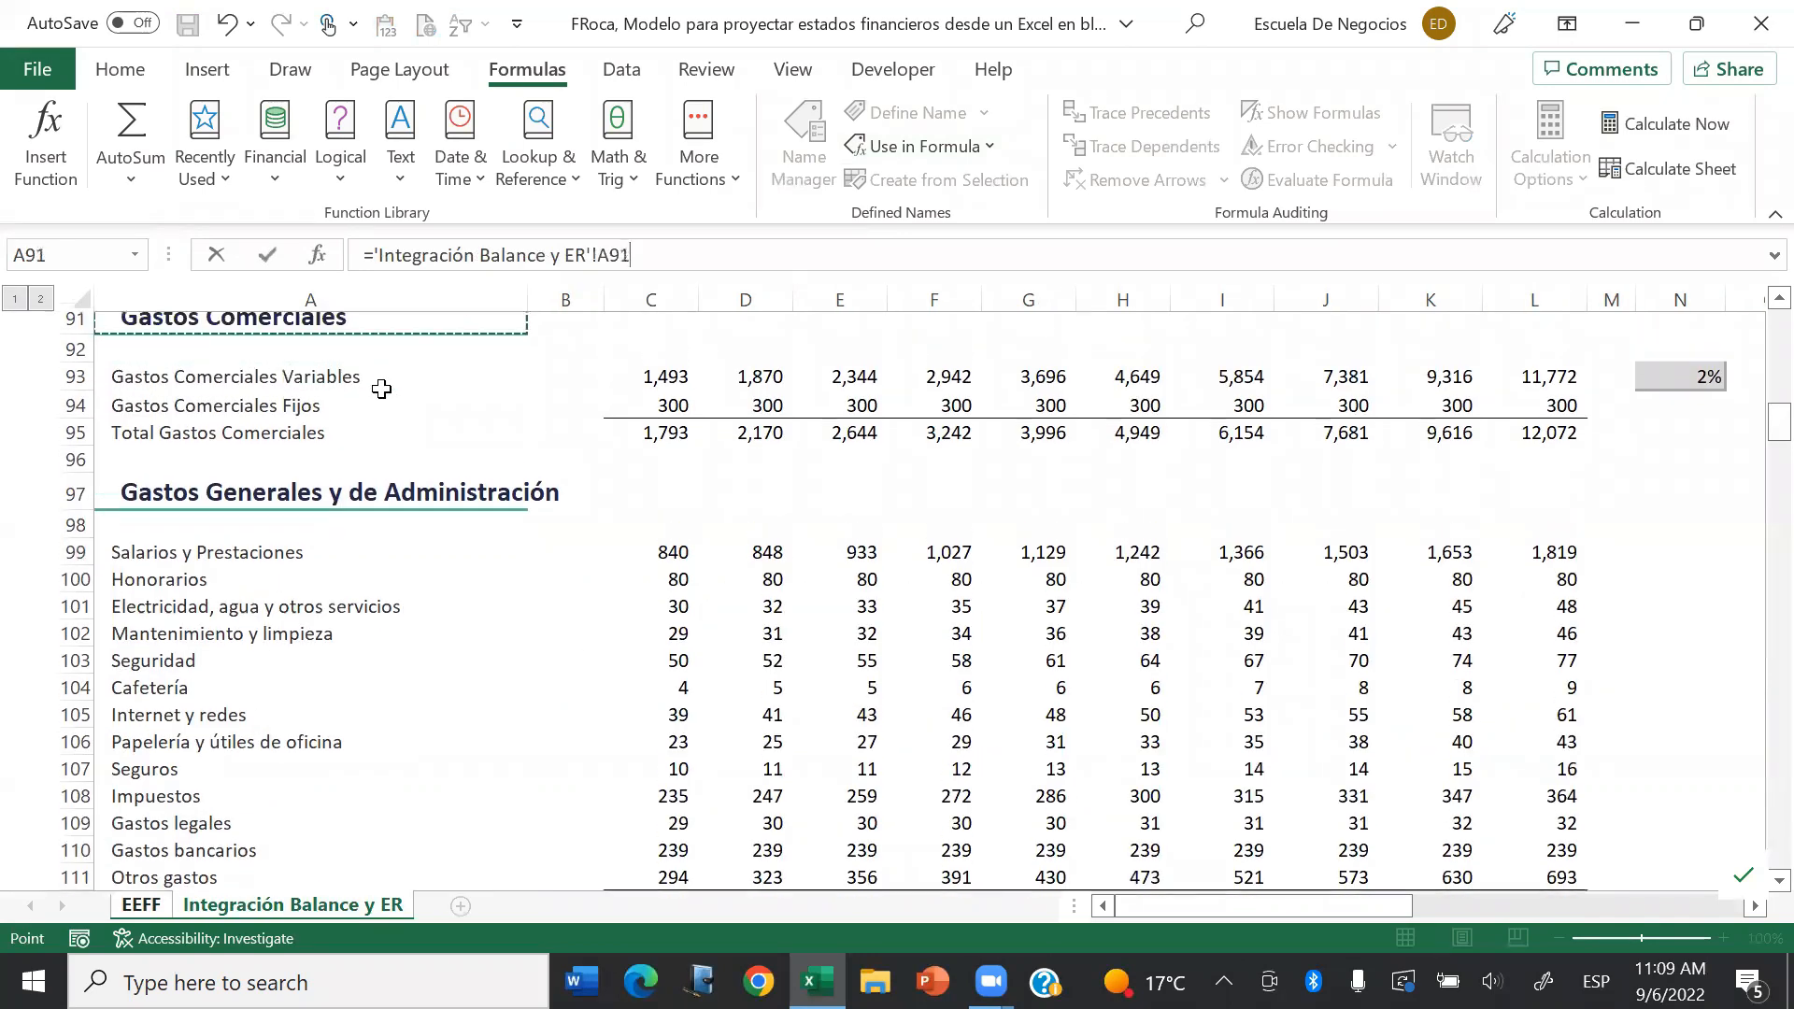
pyautogui.press('Up')
pyautogui.press('Up')
pyautogui.press('Up')
pyautogui.press('Up')
pyautogui.press('Up')
pyautogui.press('Up')
pyautogui.press('Up')
pyautogui.press('Up')
pyautogui.press('Up')
pyautogui.press('Up')
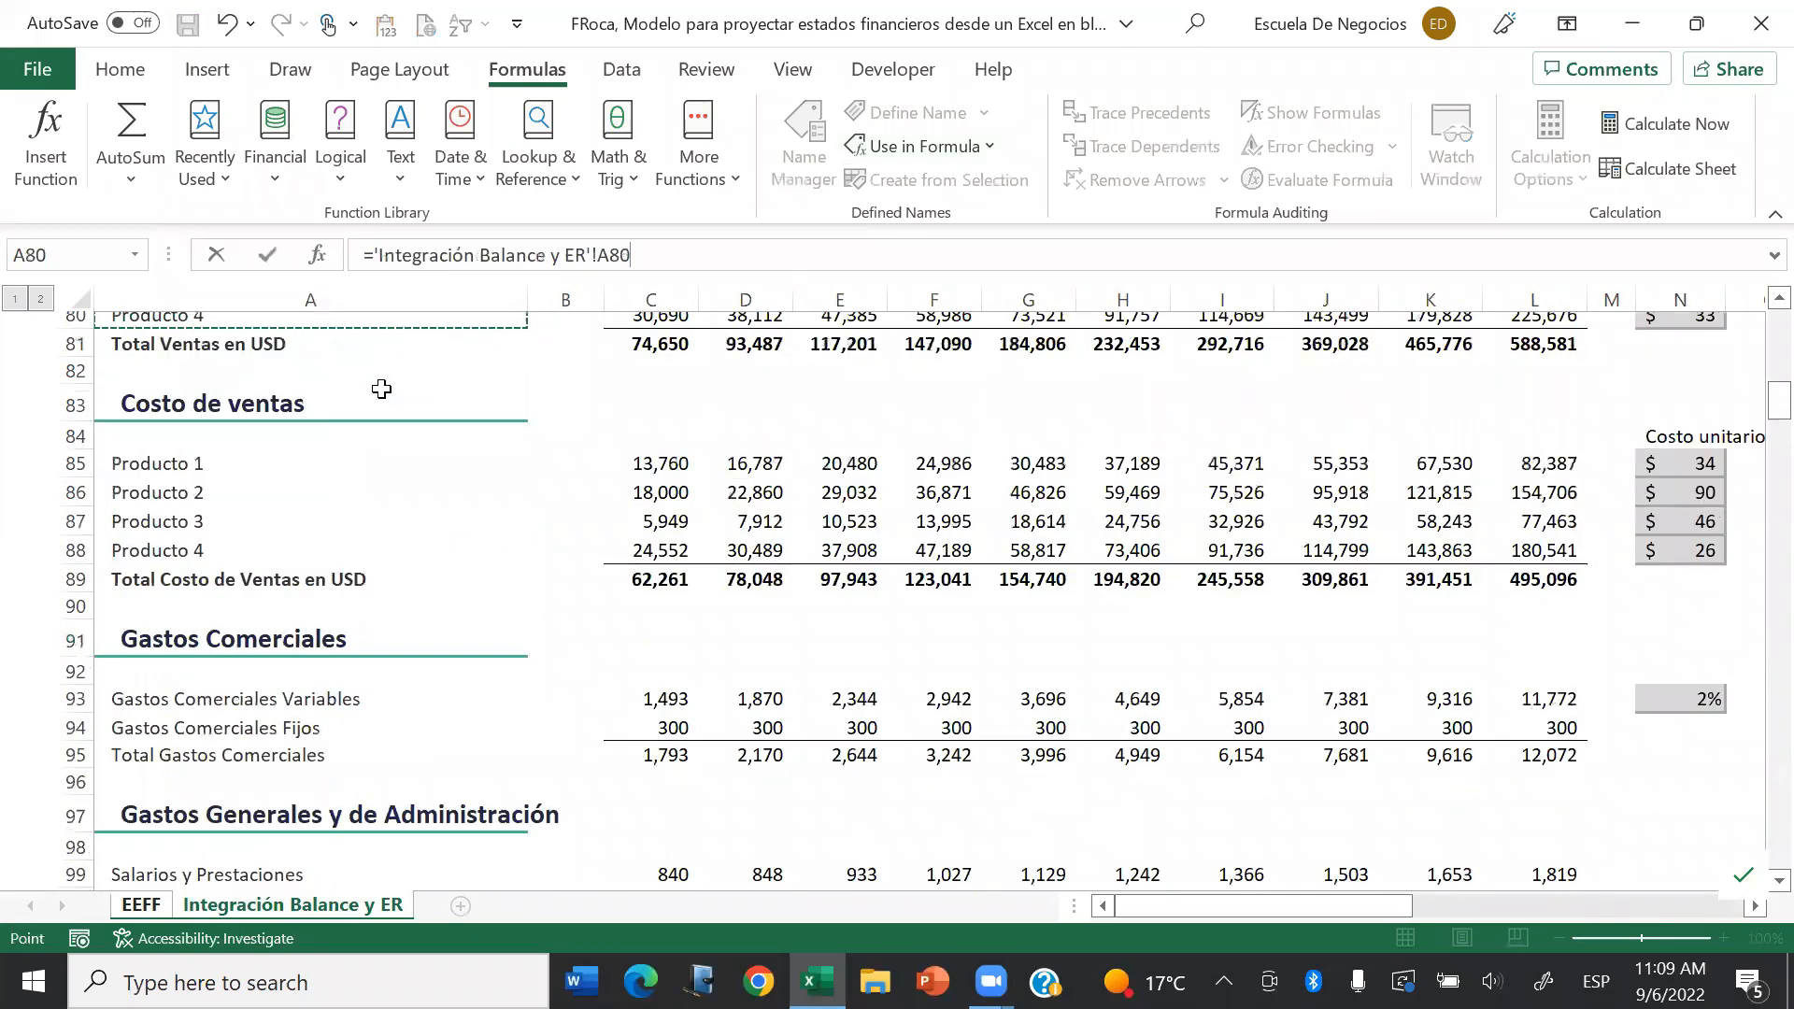
pyautogui.press('Down')
pyautogui.press('Down')
pyautogui.press('Down')
pyautogui.press('Down')
pyautogui.press('Down')
pyautogui.press('Right')
pyautogui.press('Right')
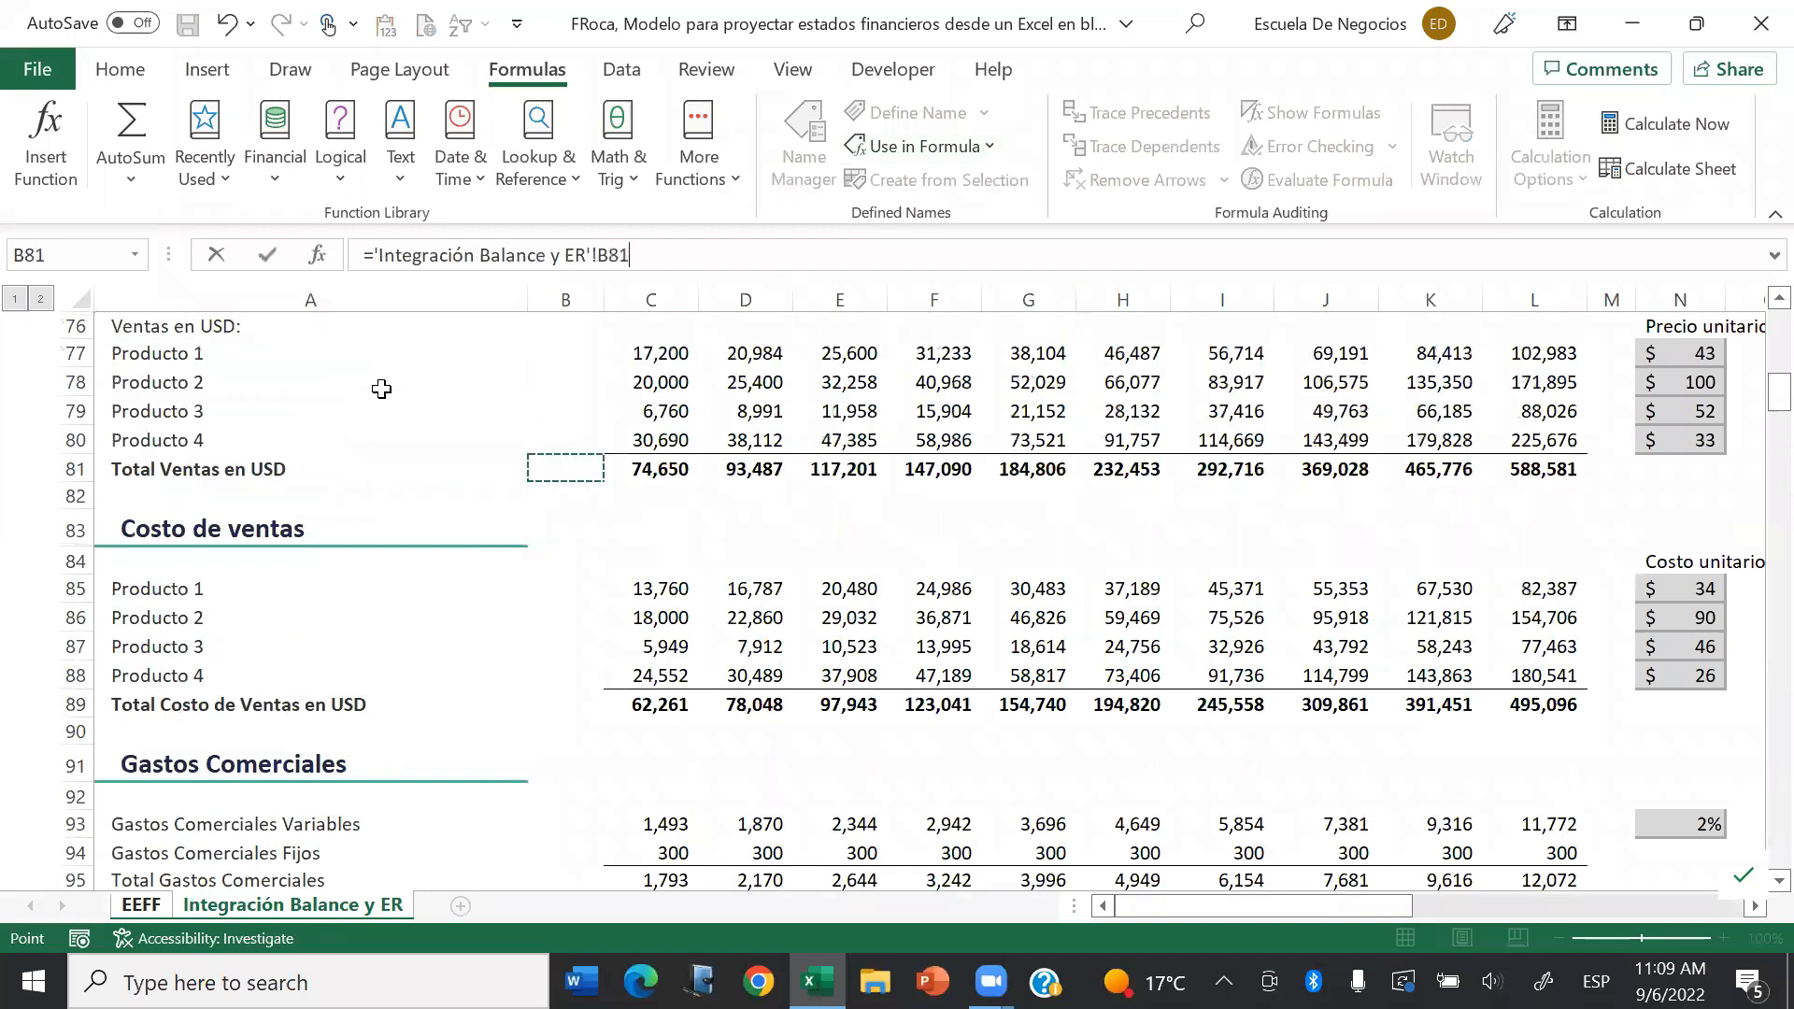
pyautogui.press('Return')
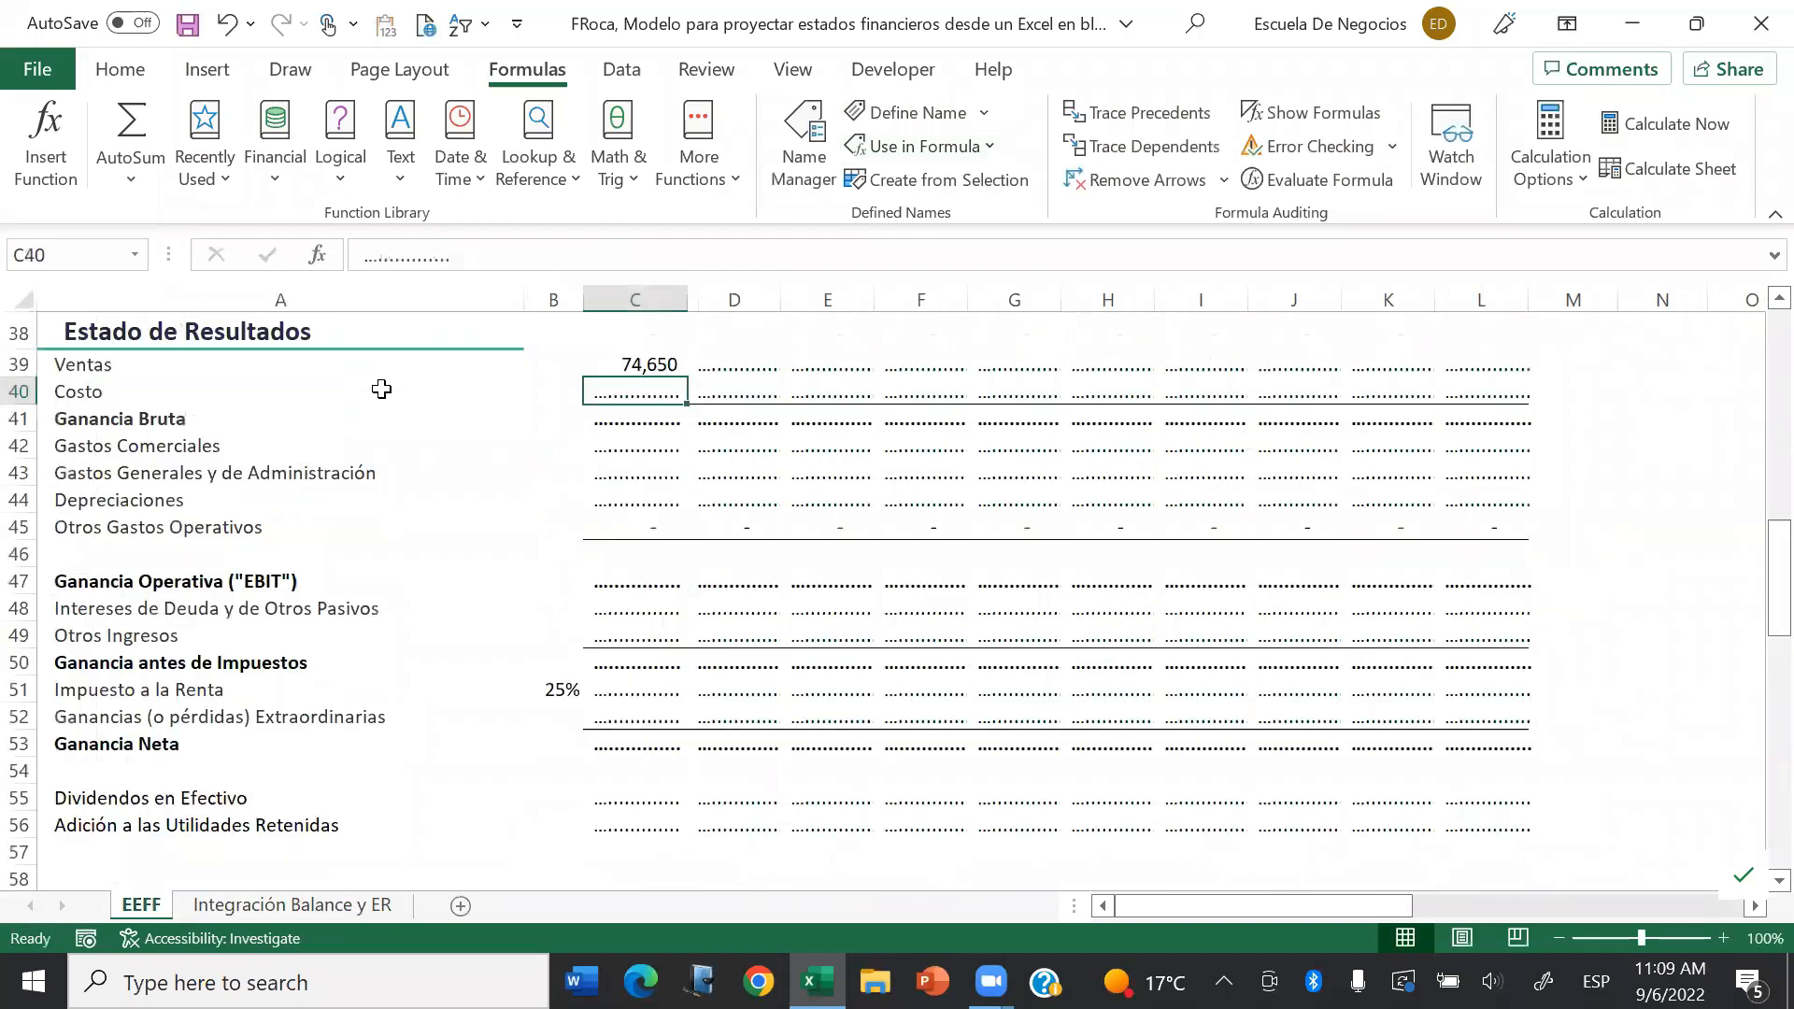
# Step: Link Costo in C40 to Total Costo de Ventas en USD, cell C89 of the Integración Balance y ER sheet
pyautogui.write('=')
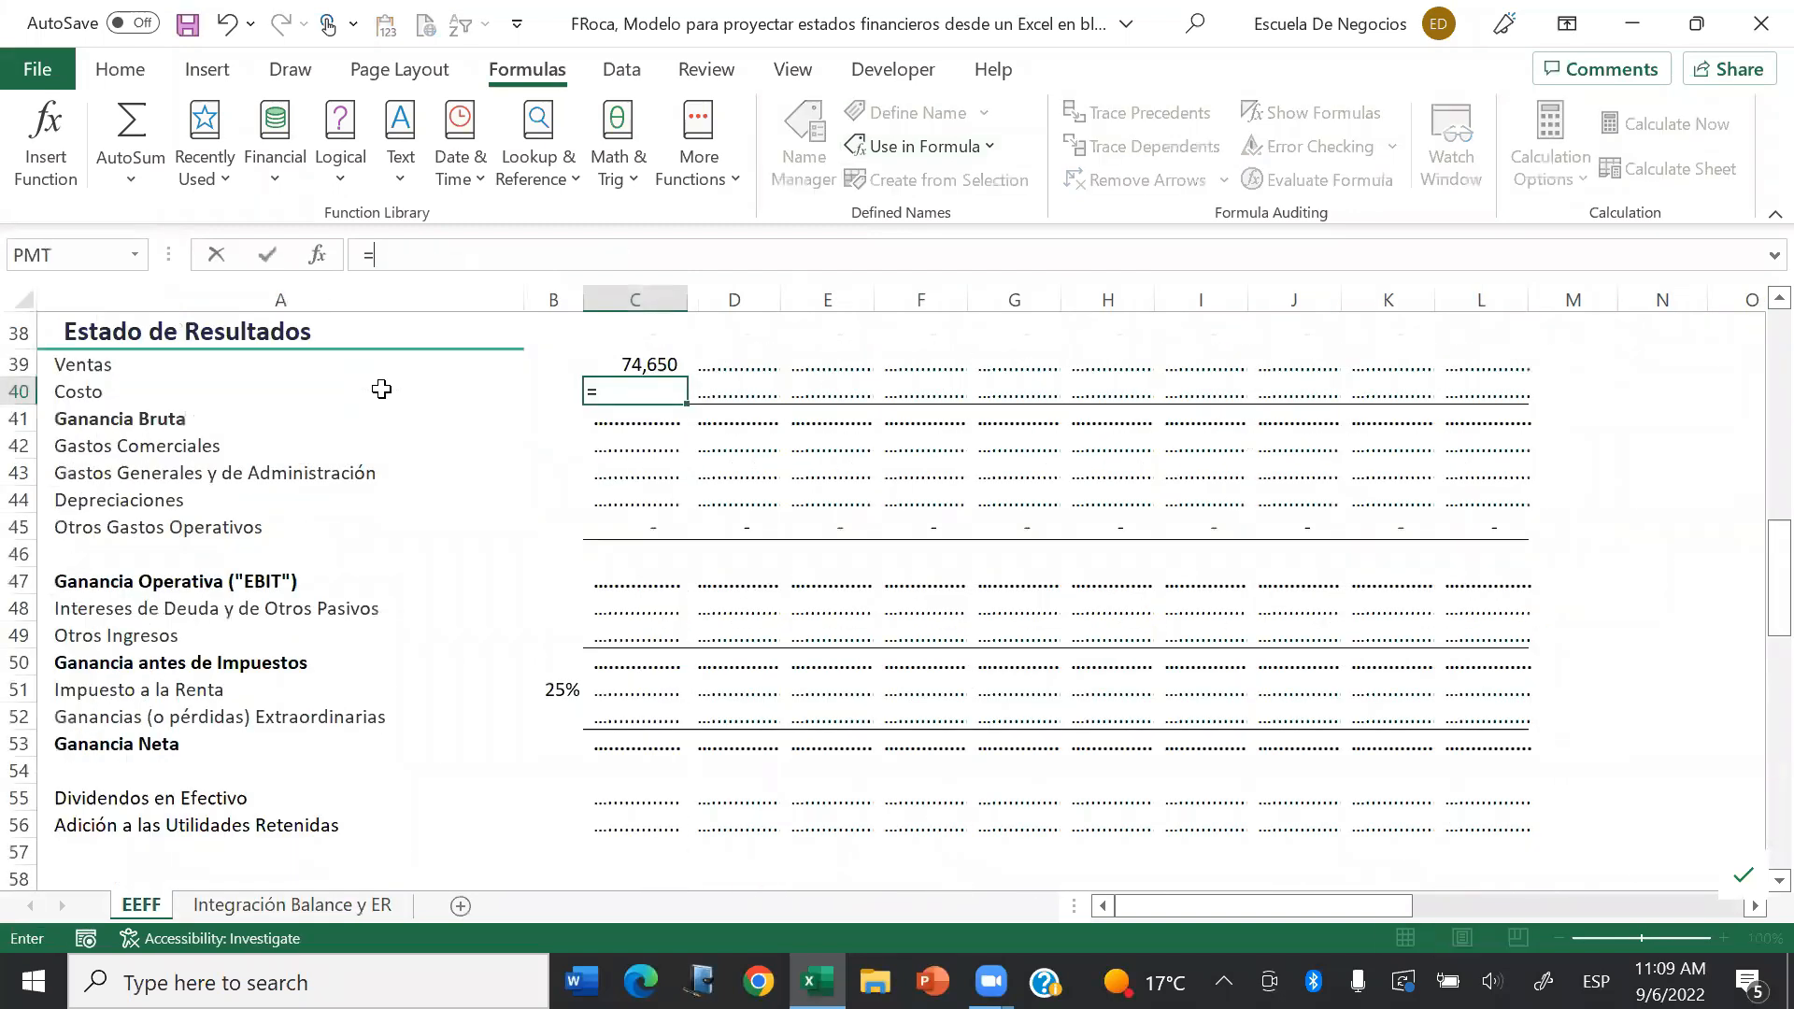
pyautogui.click(266, 905)
pyautogui.click(664, 703)
pyautogui.press('Return')
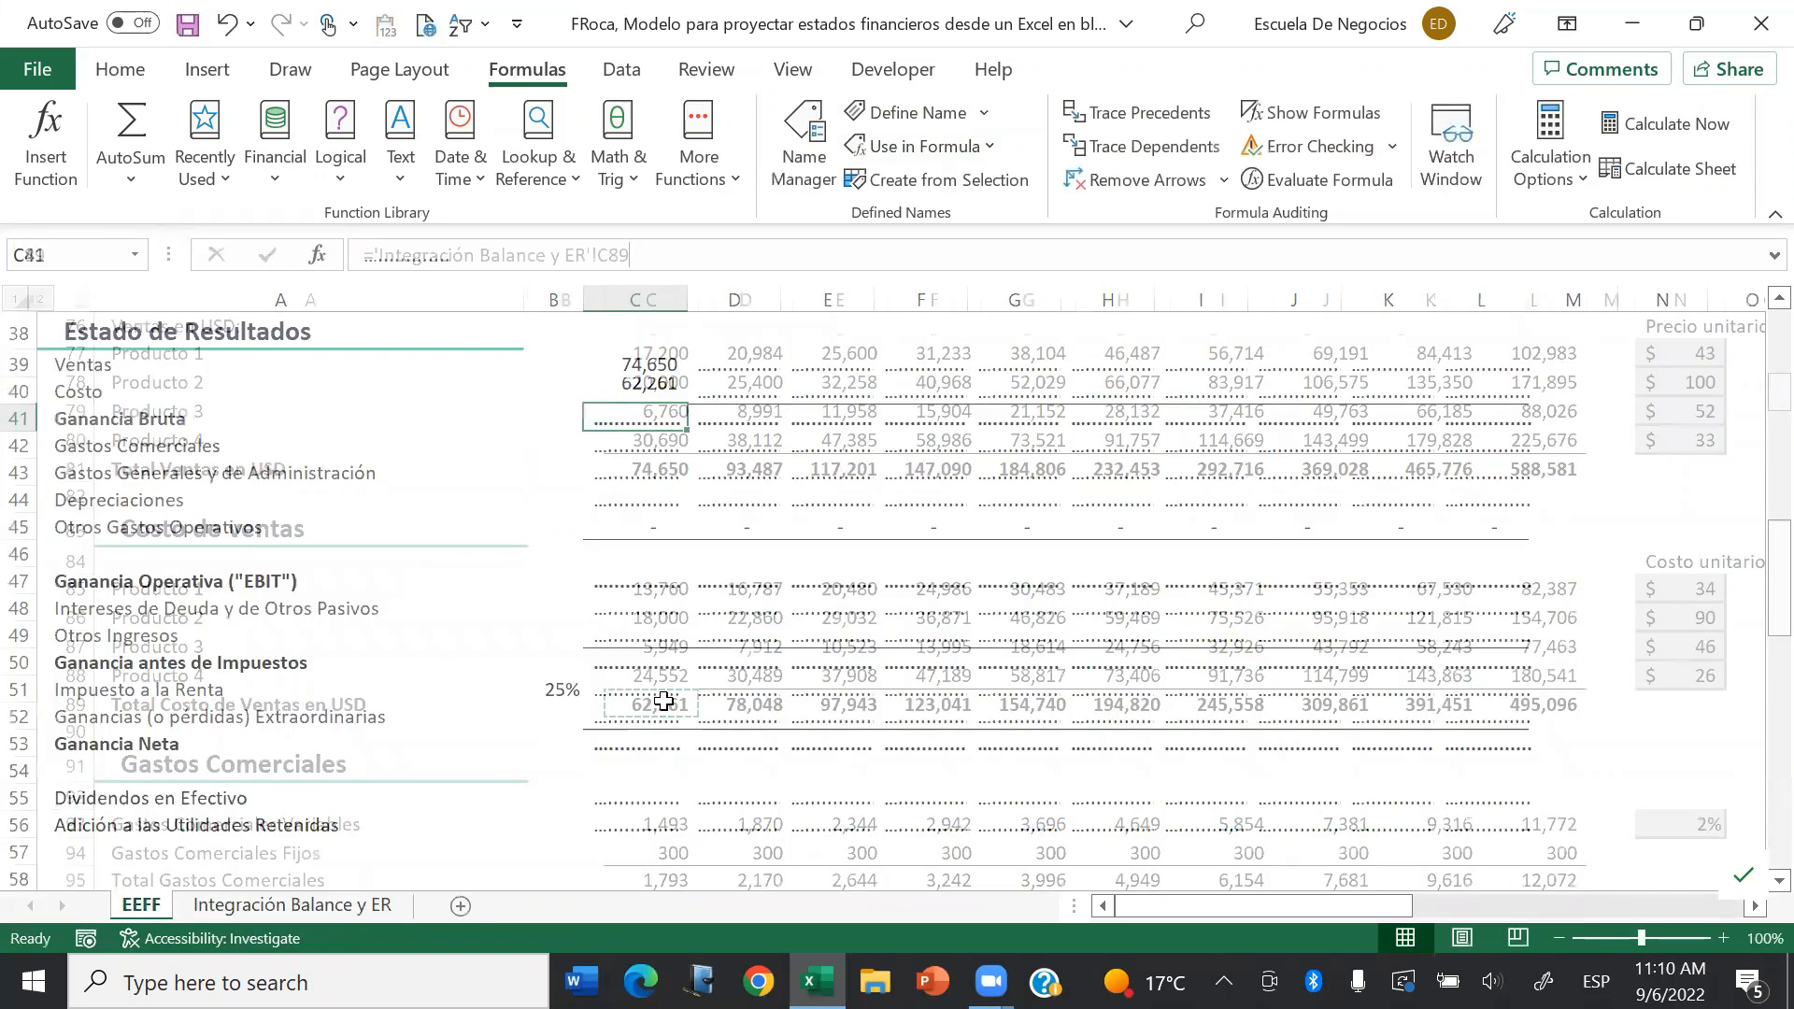
# Step: Calculate Ganancia Bruta in C41 as Ventas minus Costo (C39-C40)
pyautogui.write('=')
pyautogui.press('Up')
pyautogui.press('Up')
pyautogui.write('-')
pyautogui.press('Up')
pyautogui.press('Return')
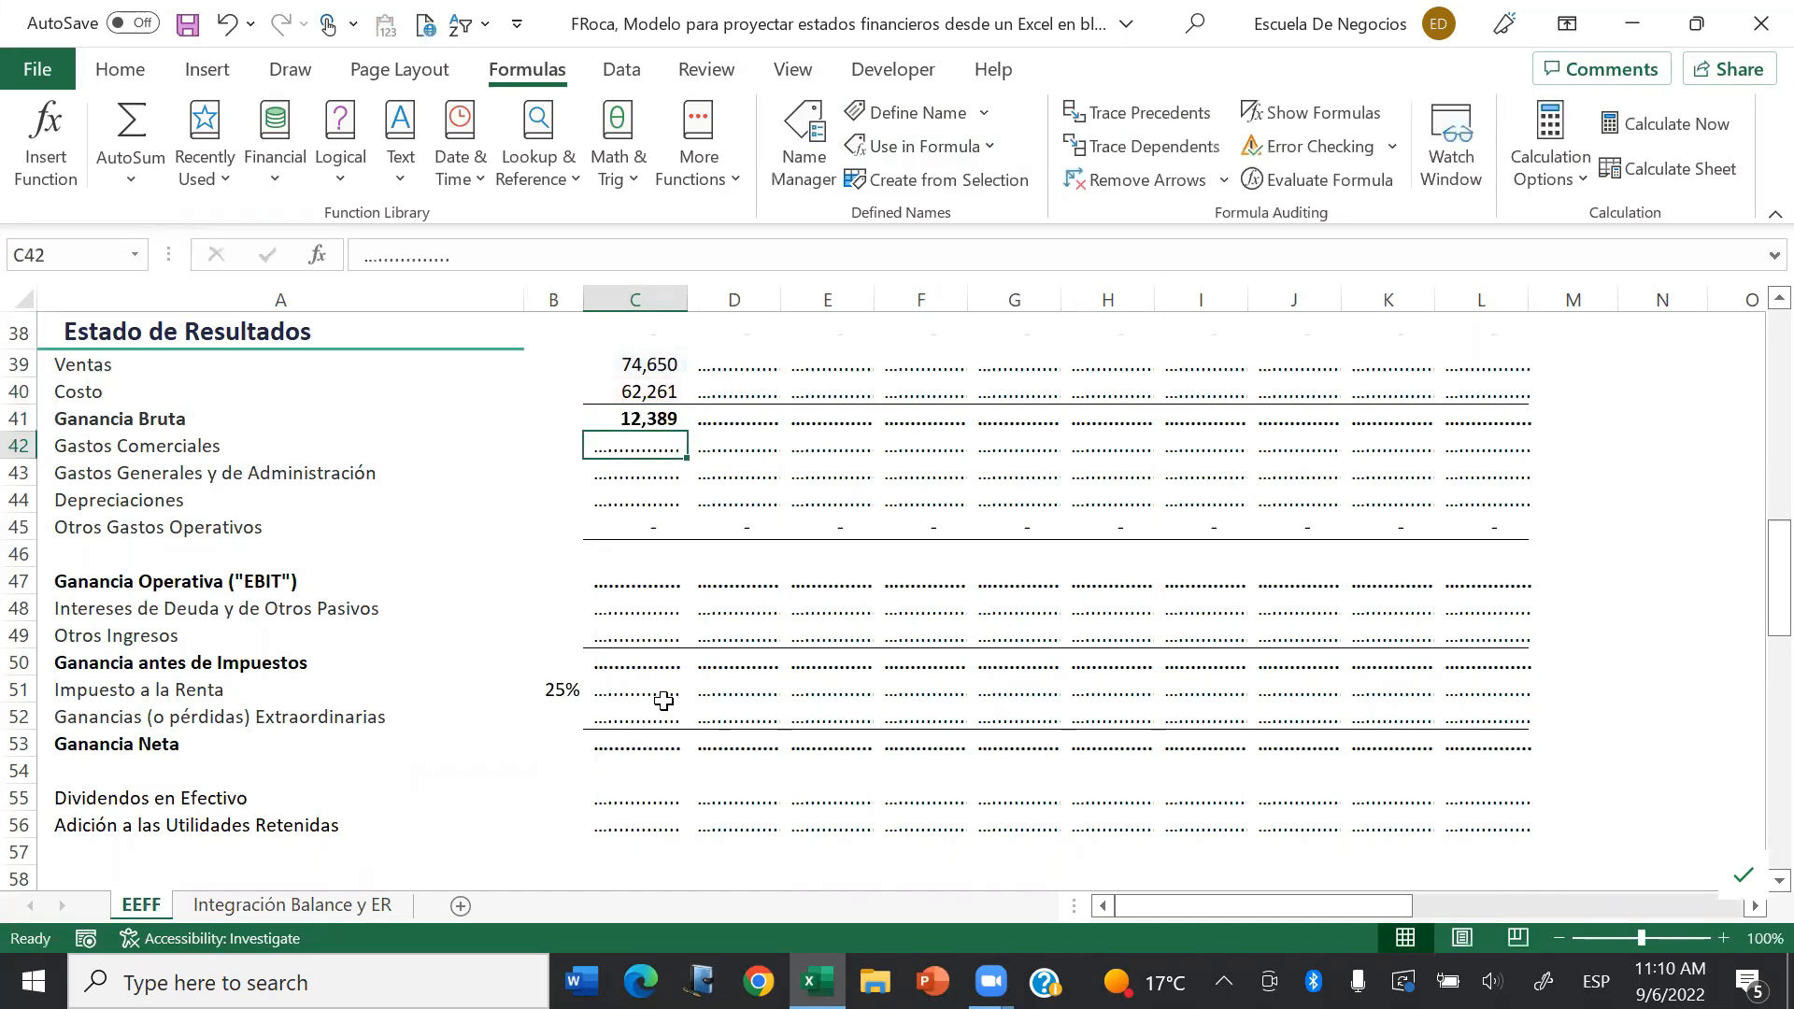
# Step: Link Gastos Comerciales in C42 to Total Gastos Comerciales, cell C95 of the Integración Balance y ER sheet
pyautogui.write('=')
pyautogui.click(300, 905)
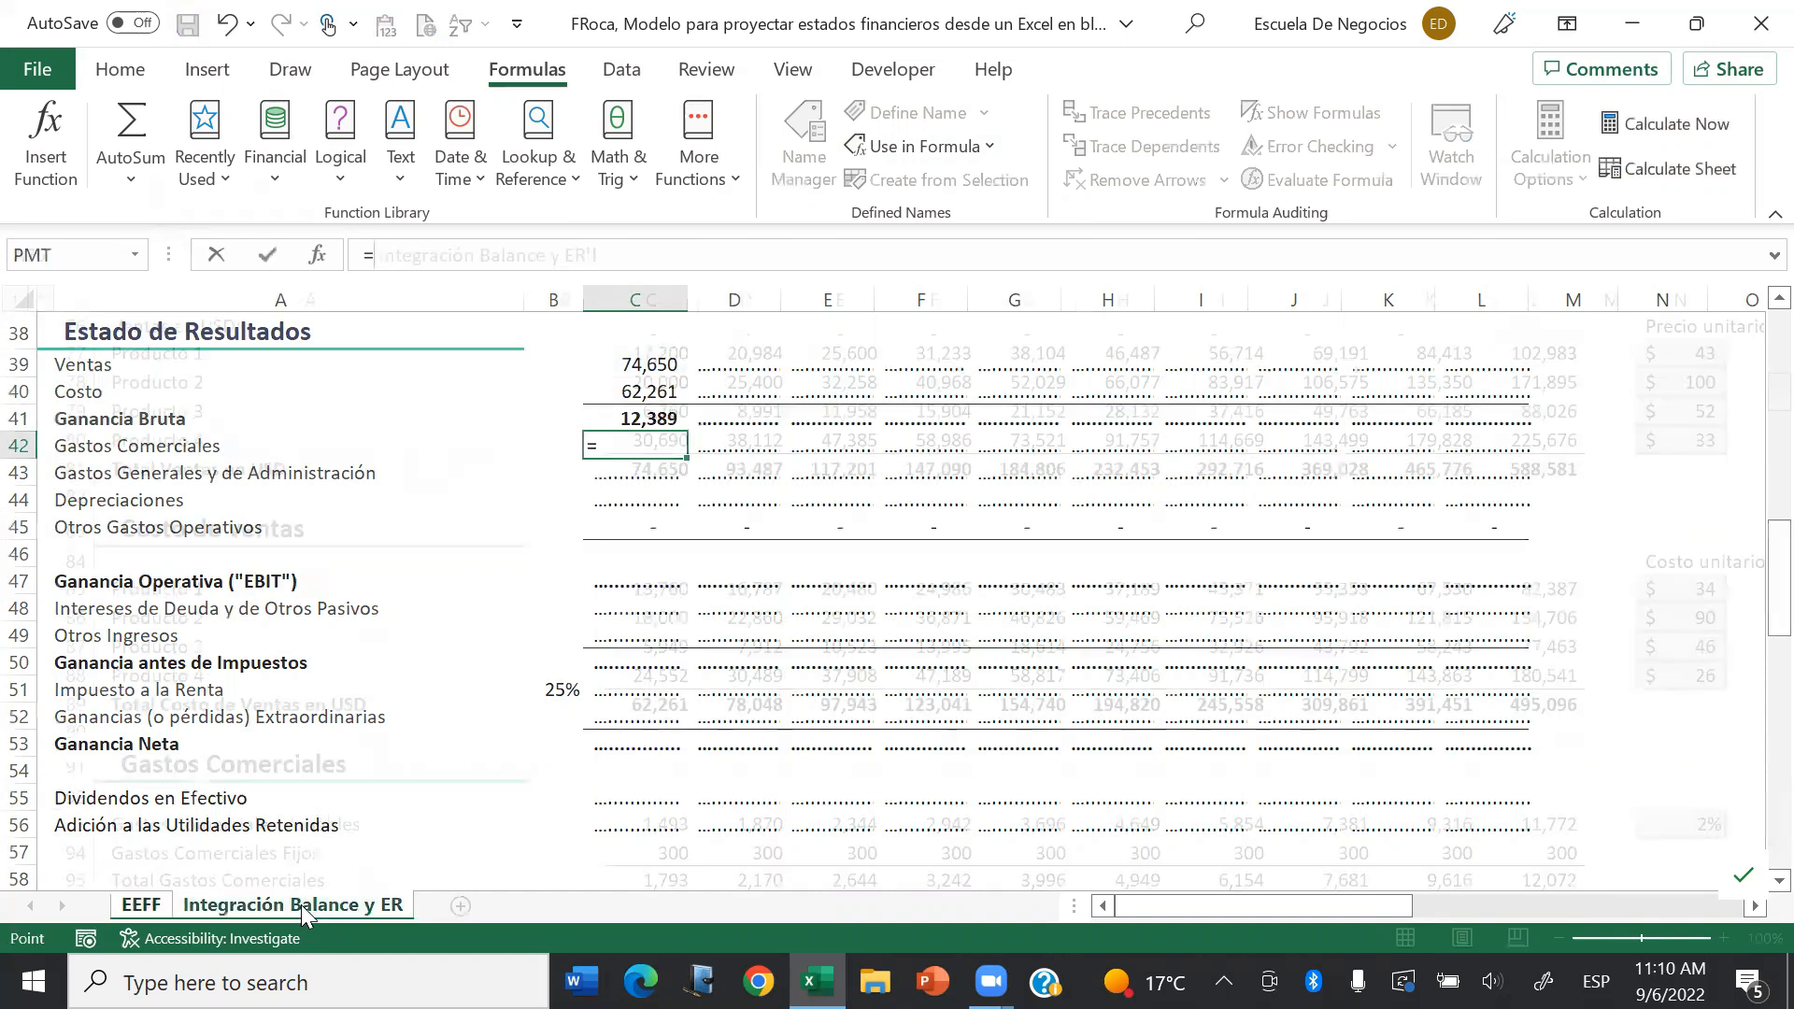
pyautogui.click(334, 828)
pyautogui.press('Down')
pyautogui.press('Down')
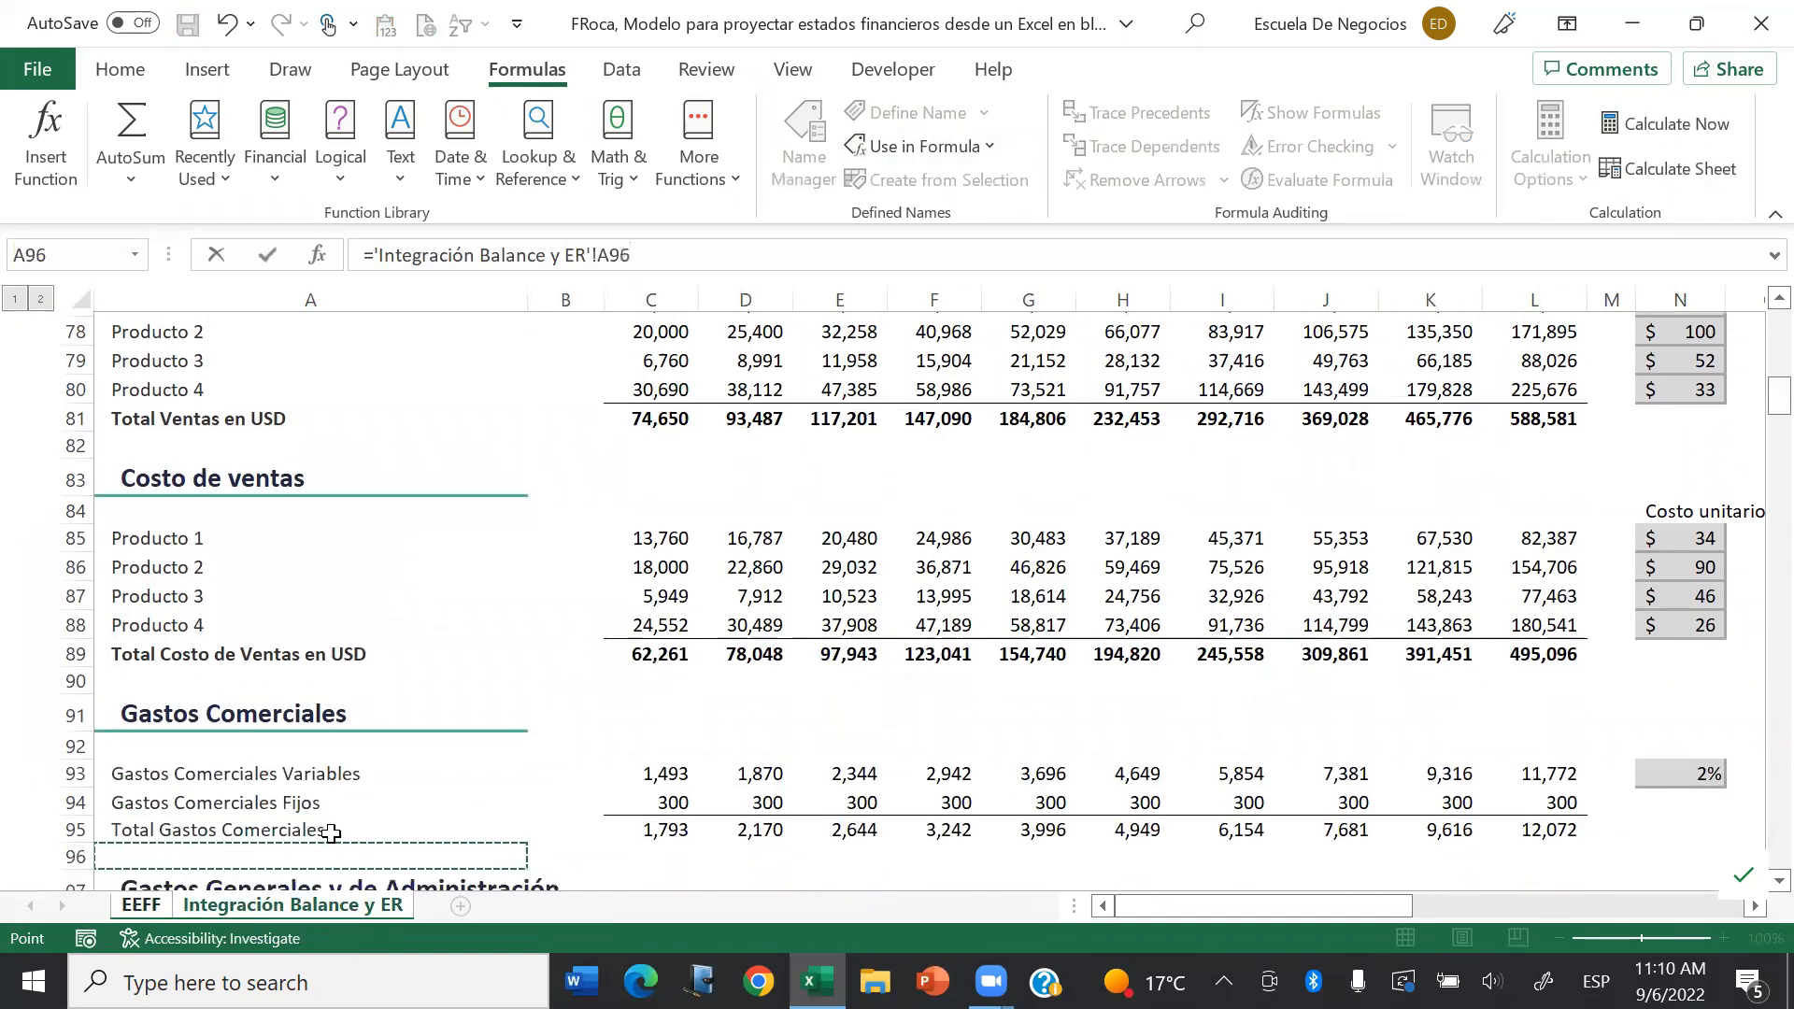
pyautogui.press('Right')
pyautogui.press('Right')
pyautogui.press('Return')
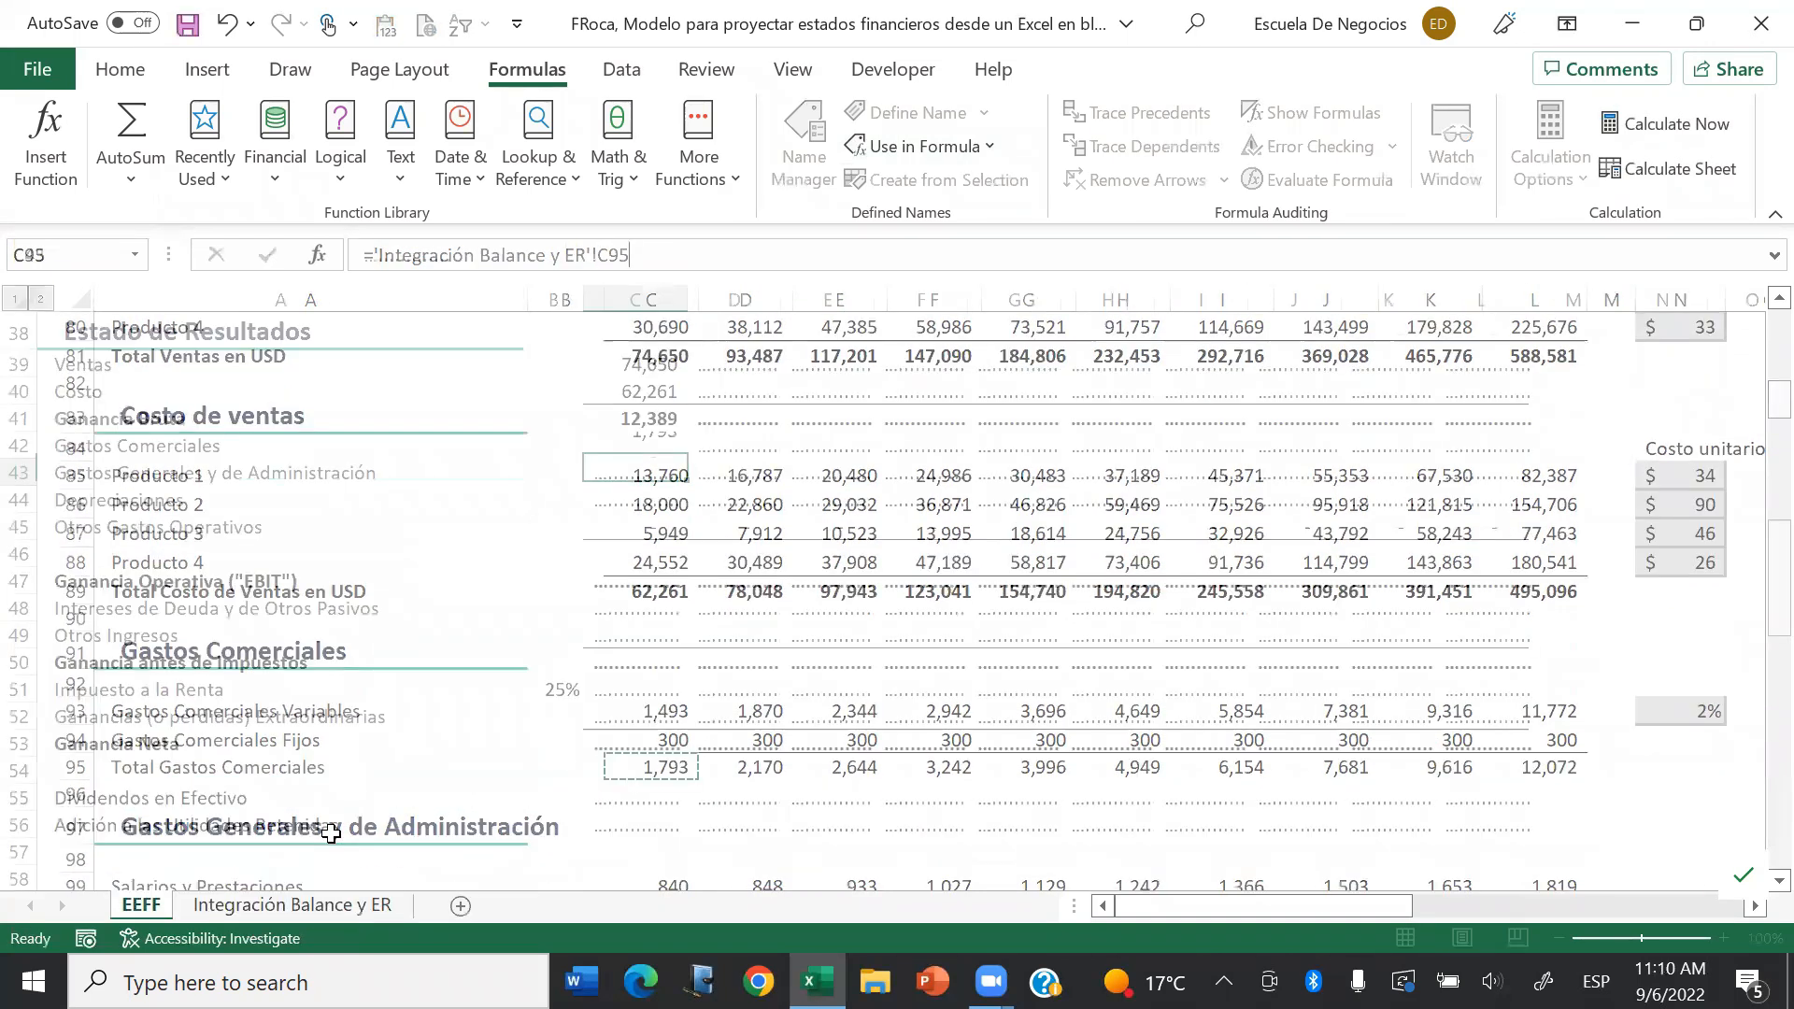
# Step: Link Gastos Generales y de Administración in C43 to its total for the first year, cell C112 of the Integración Balance y ER sheet
pyautogui.write('=')
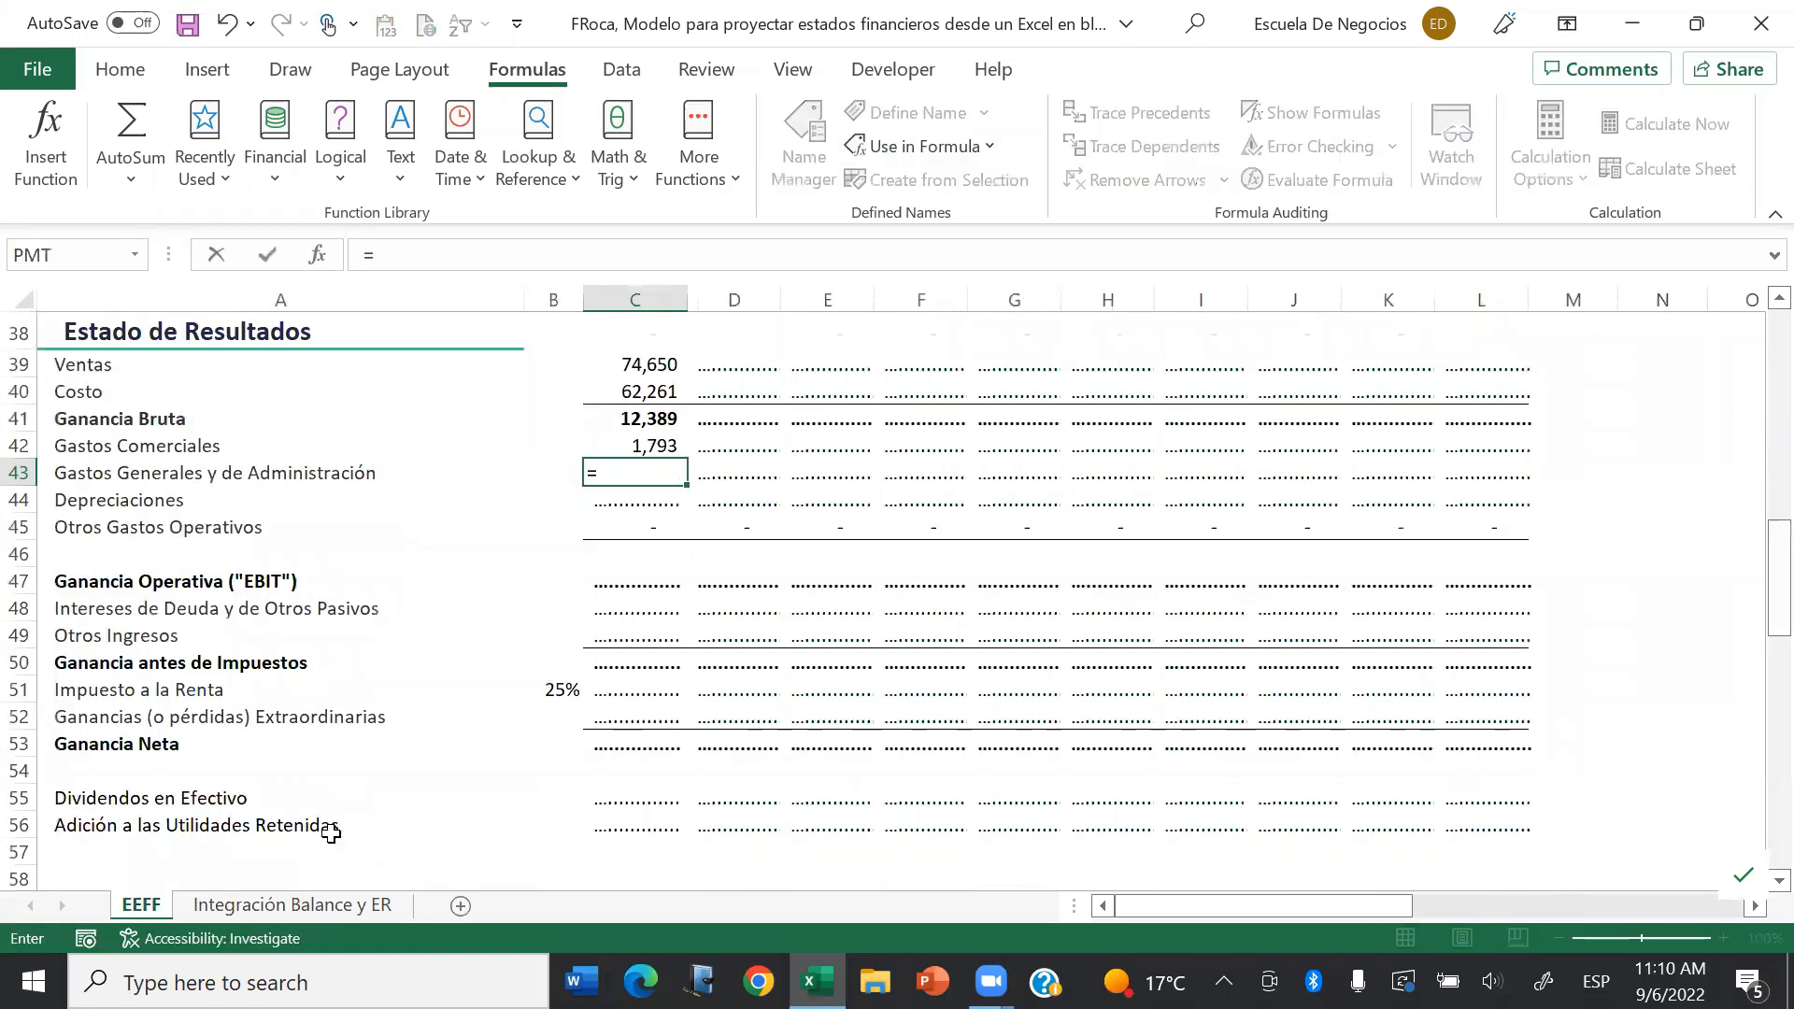
pyautogui.click(246, 908)
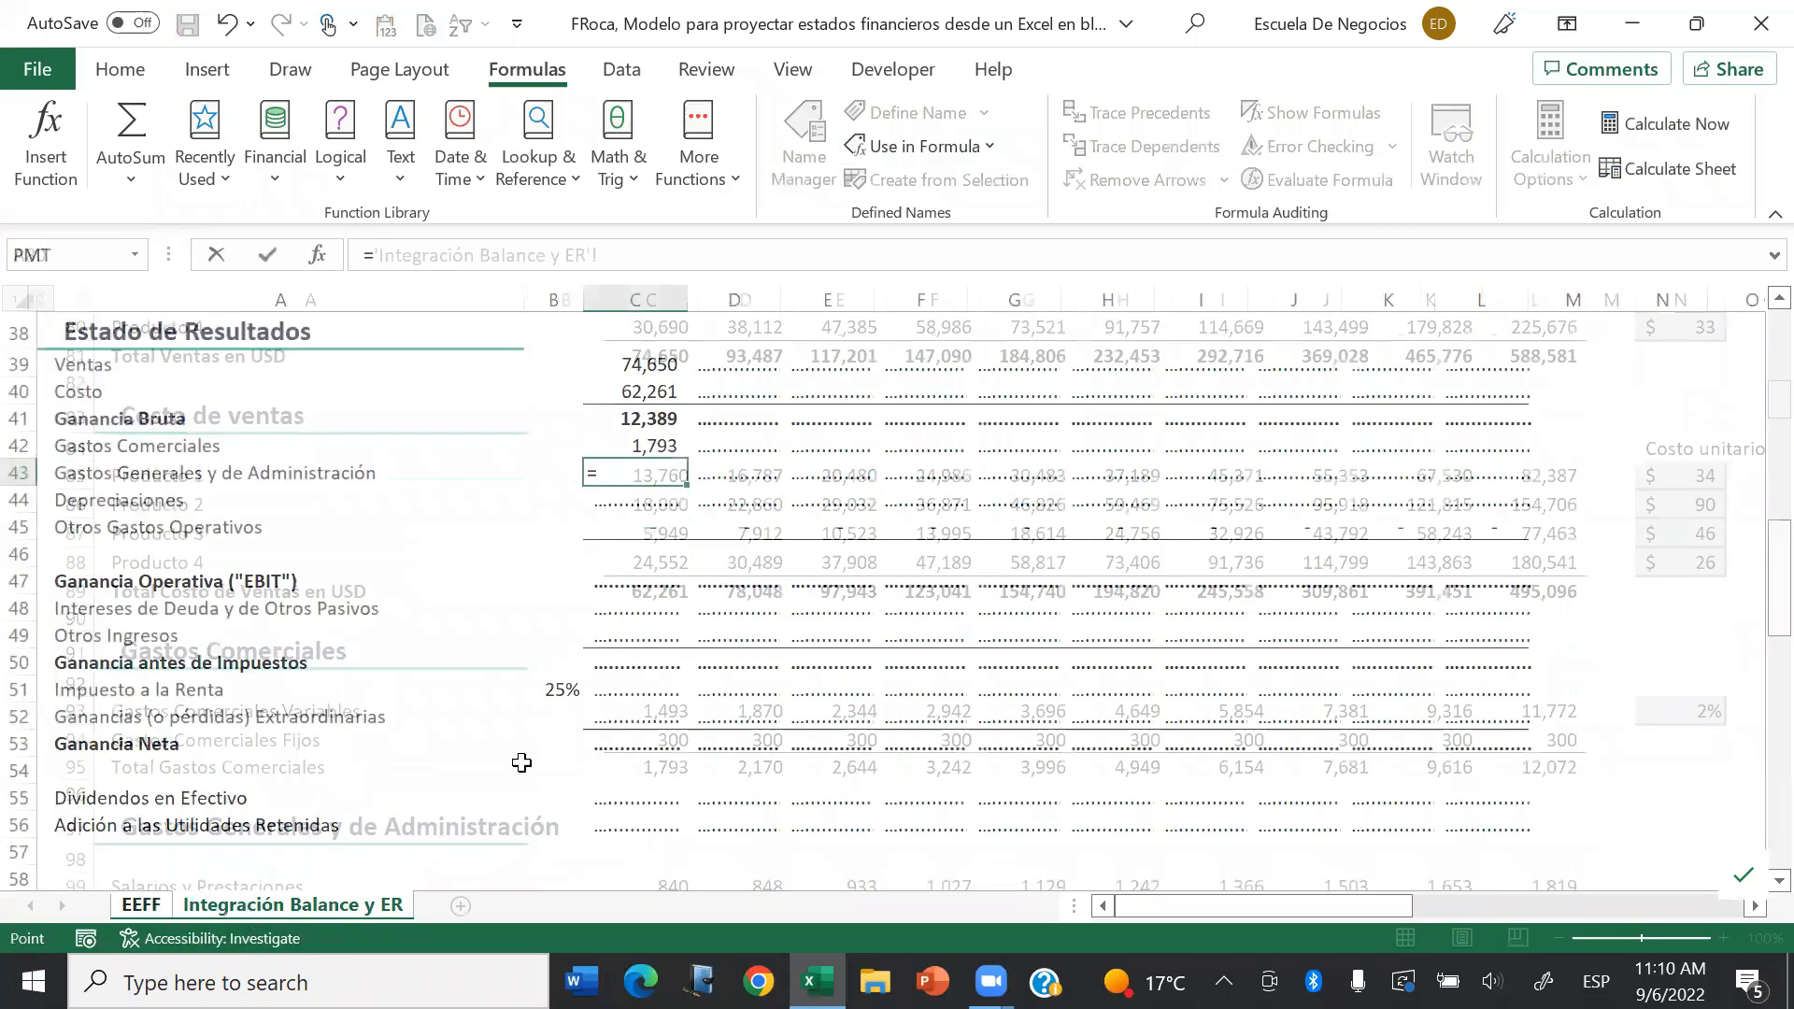
pyautogui.click(641, 837)
pyautogui.press('Down')
pyautogui.press('Down')
pyautogui.press('Down')
pyautogui.press('Down')
pyautogui.press('Down')
pyautogui.press('Down')
pyautogui.press('Down')
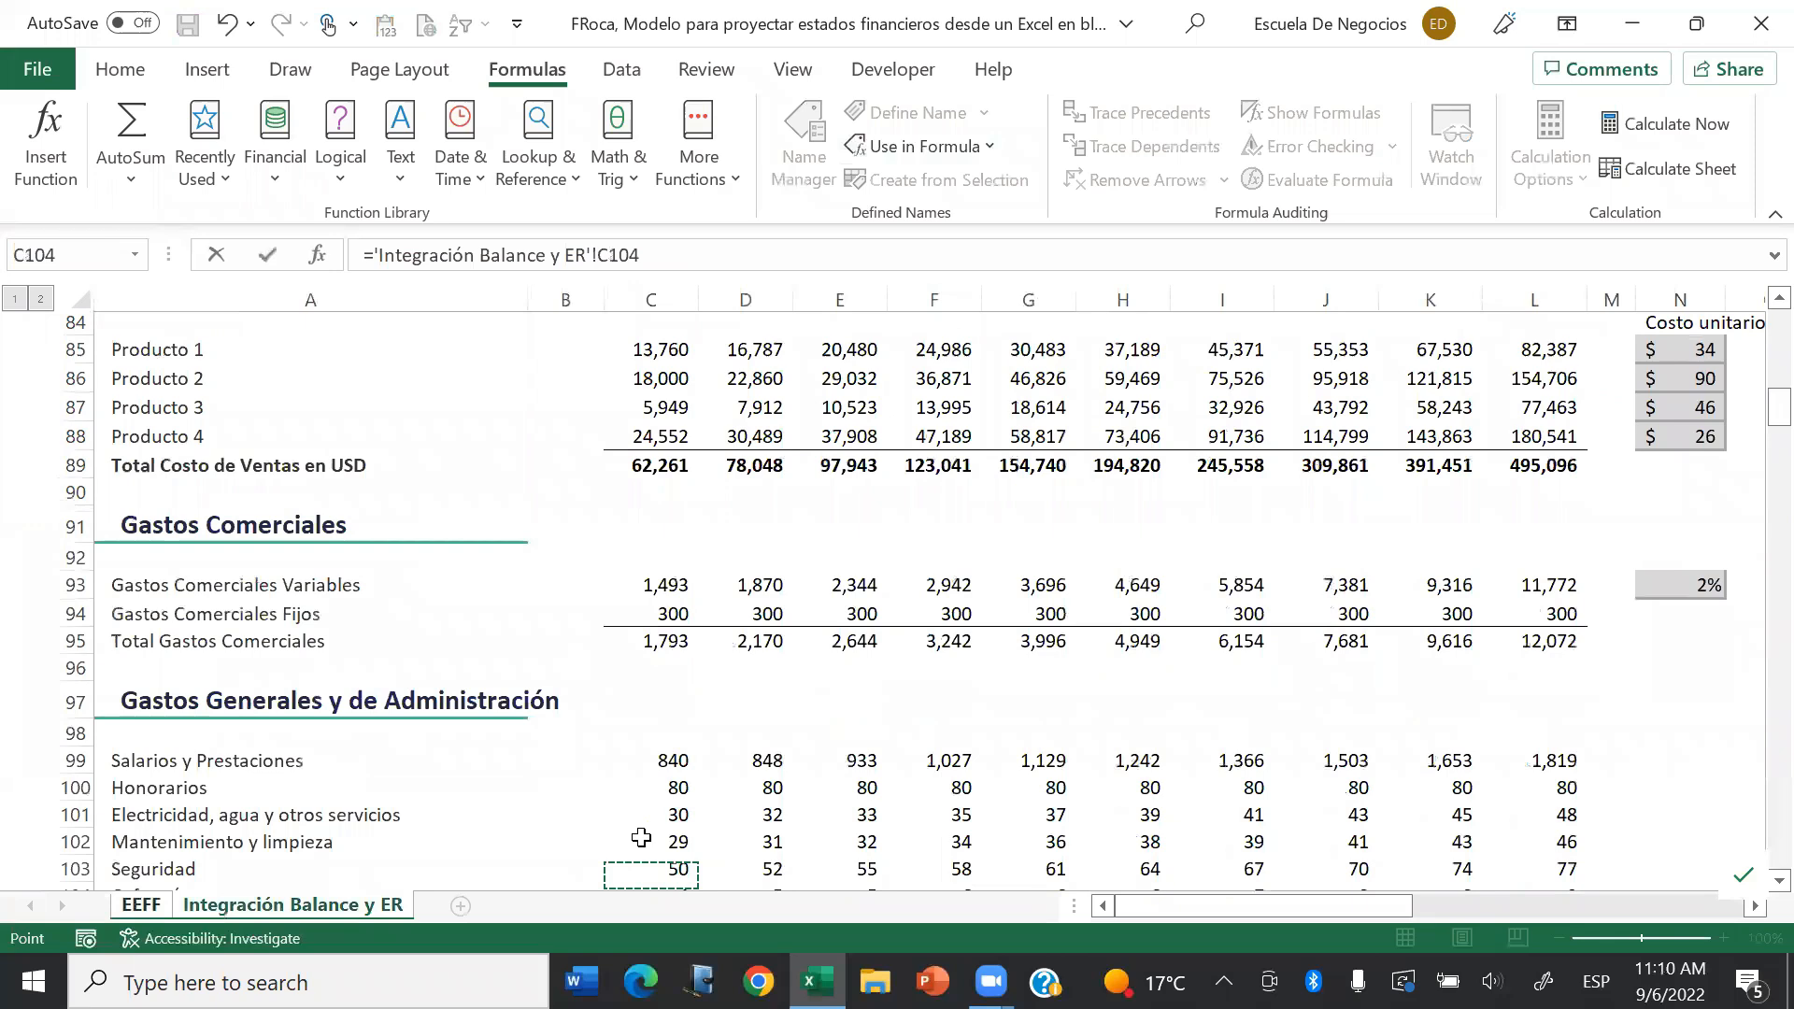
pyautogui.press('Down')
pyautogui.press('Down')
pyautogui.press('Down')
pyautogui.press('Down')
pyautogui.press('Down')
pyautogui.press('Down')
pyautogui.press('Down')
pyautogui.press('Down')
pyautogui.press('Return')
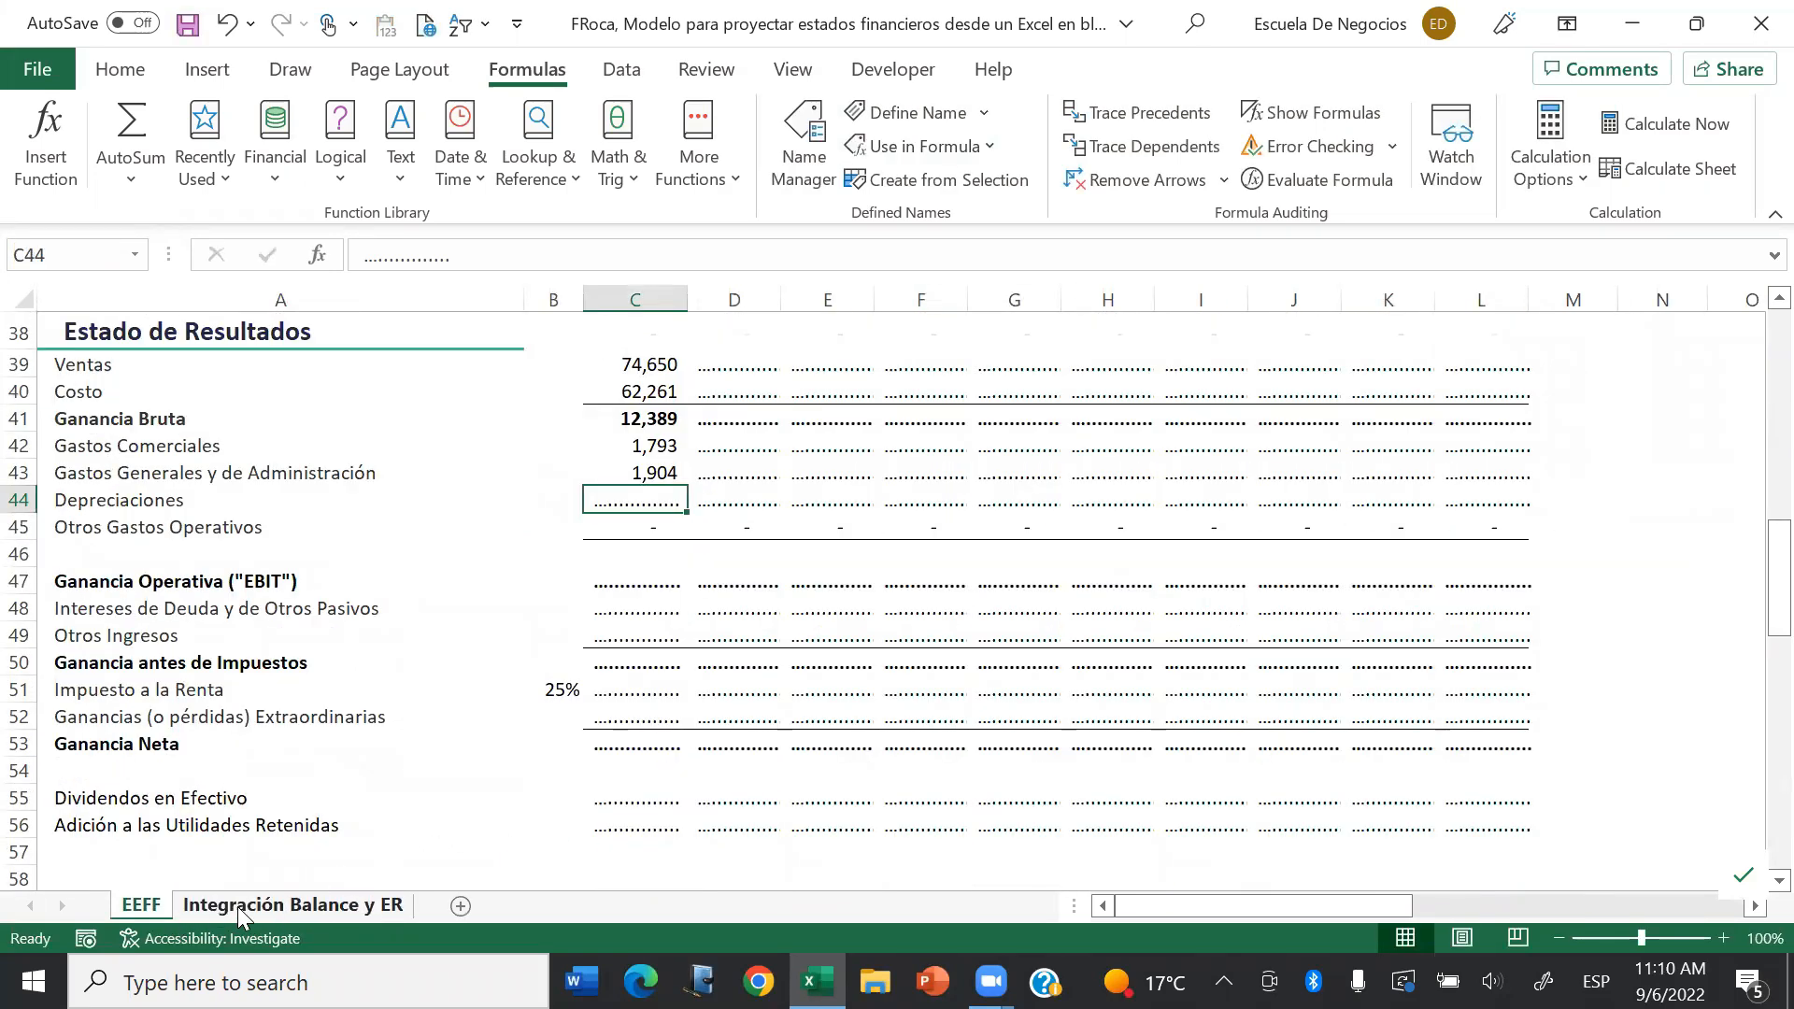
# Step: Link Depreciaciones in C44 to Total Depreciación Anual, cell C61 of the Integración Balance y ER sheet
pyautogui.write('=')
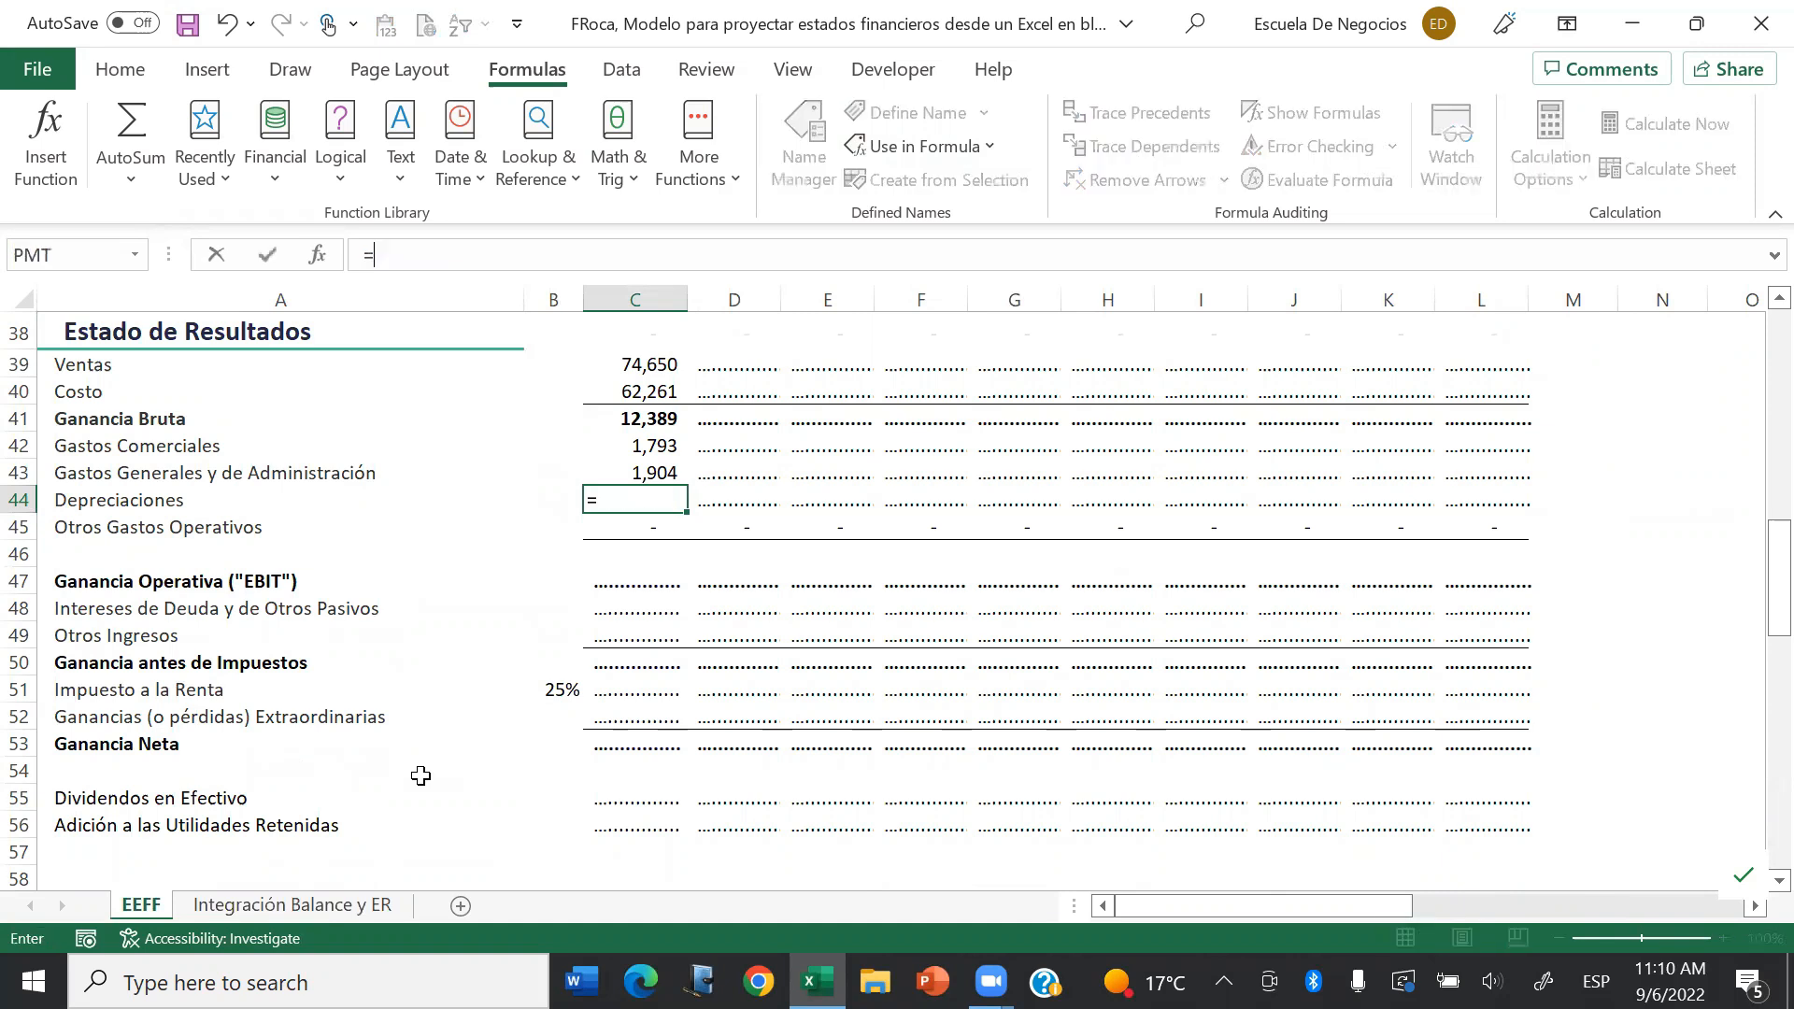
pyautogui.click(372, 906)
pyautogui.click(651, 790)
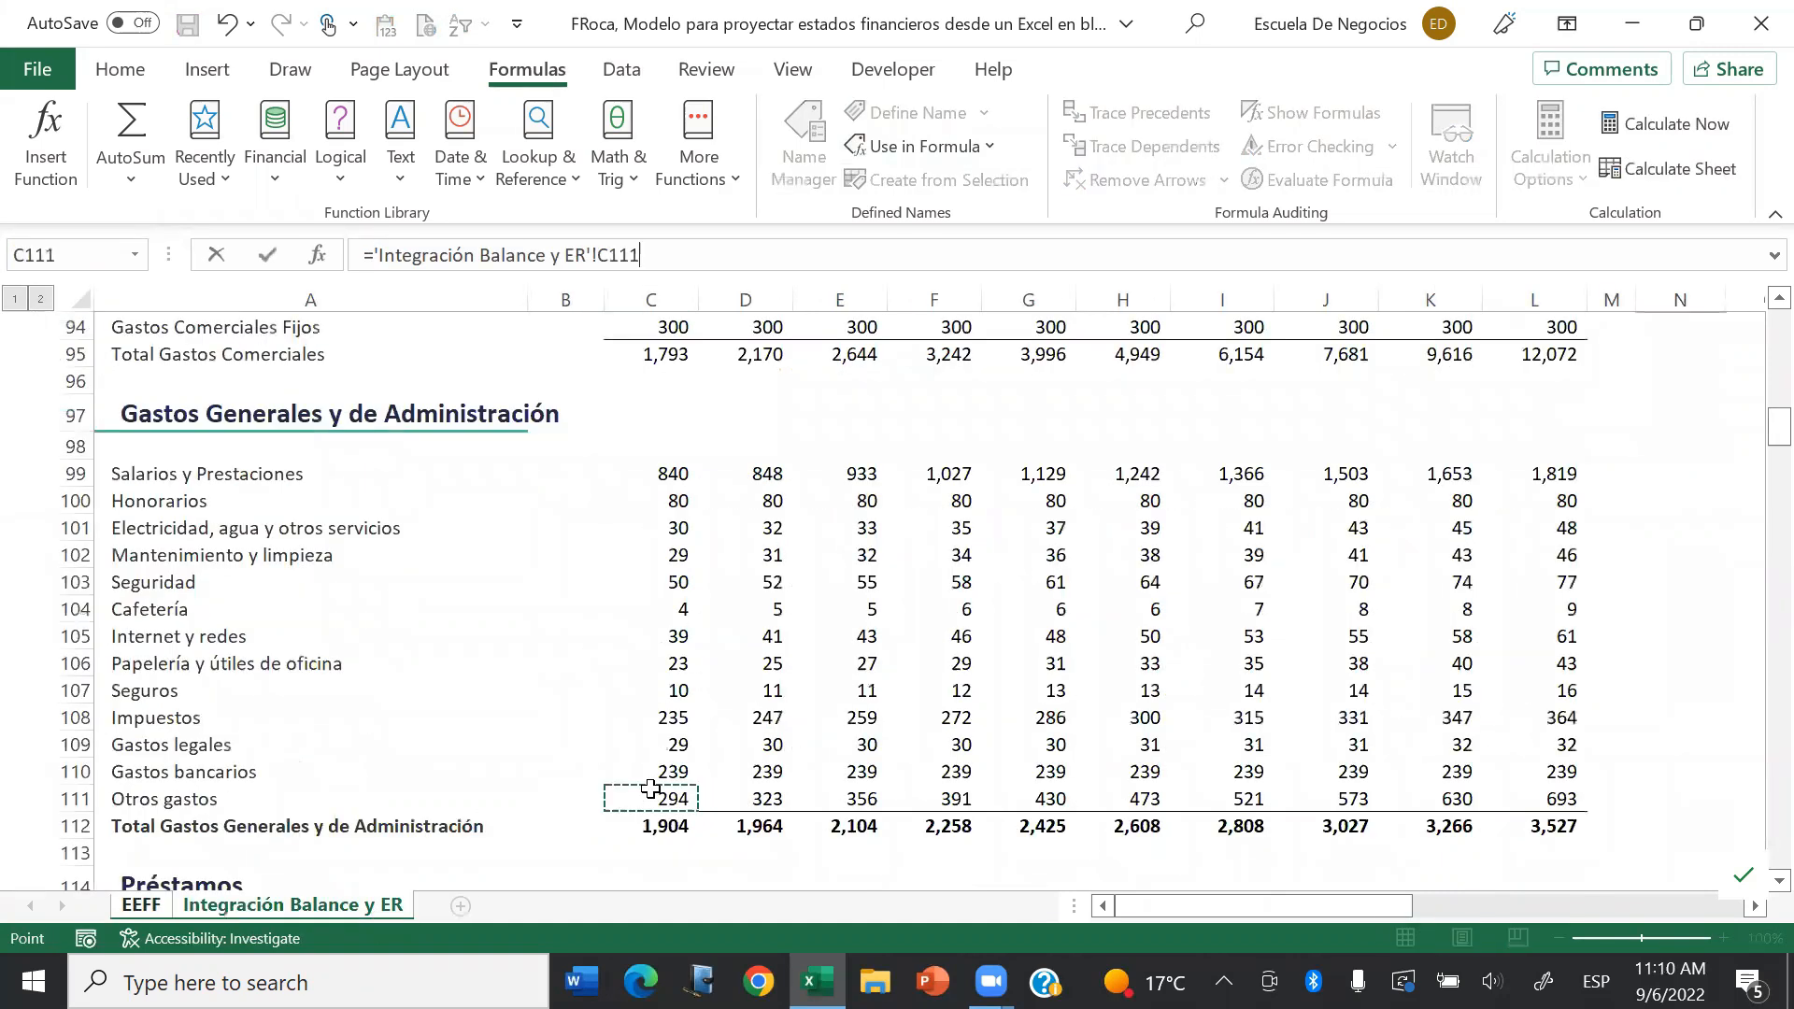
pyautogui.hotkey('ctrl', 'Home')
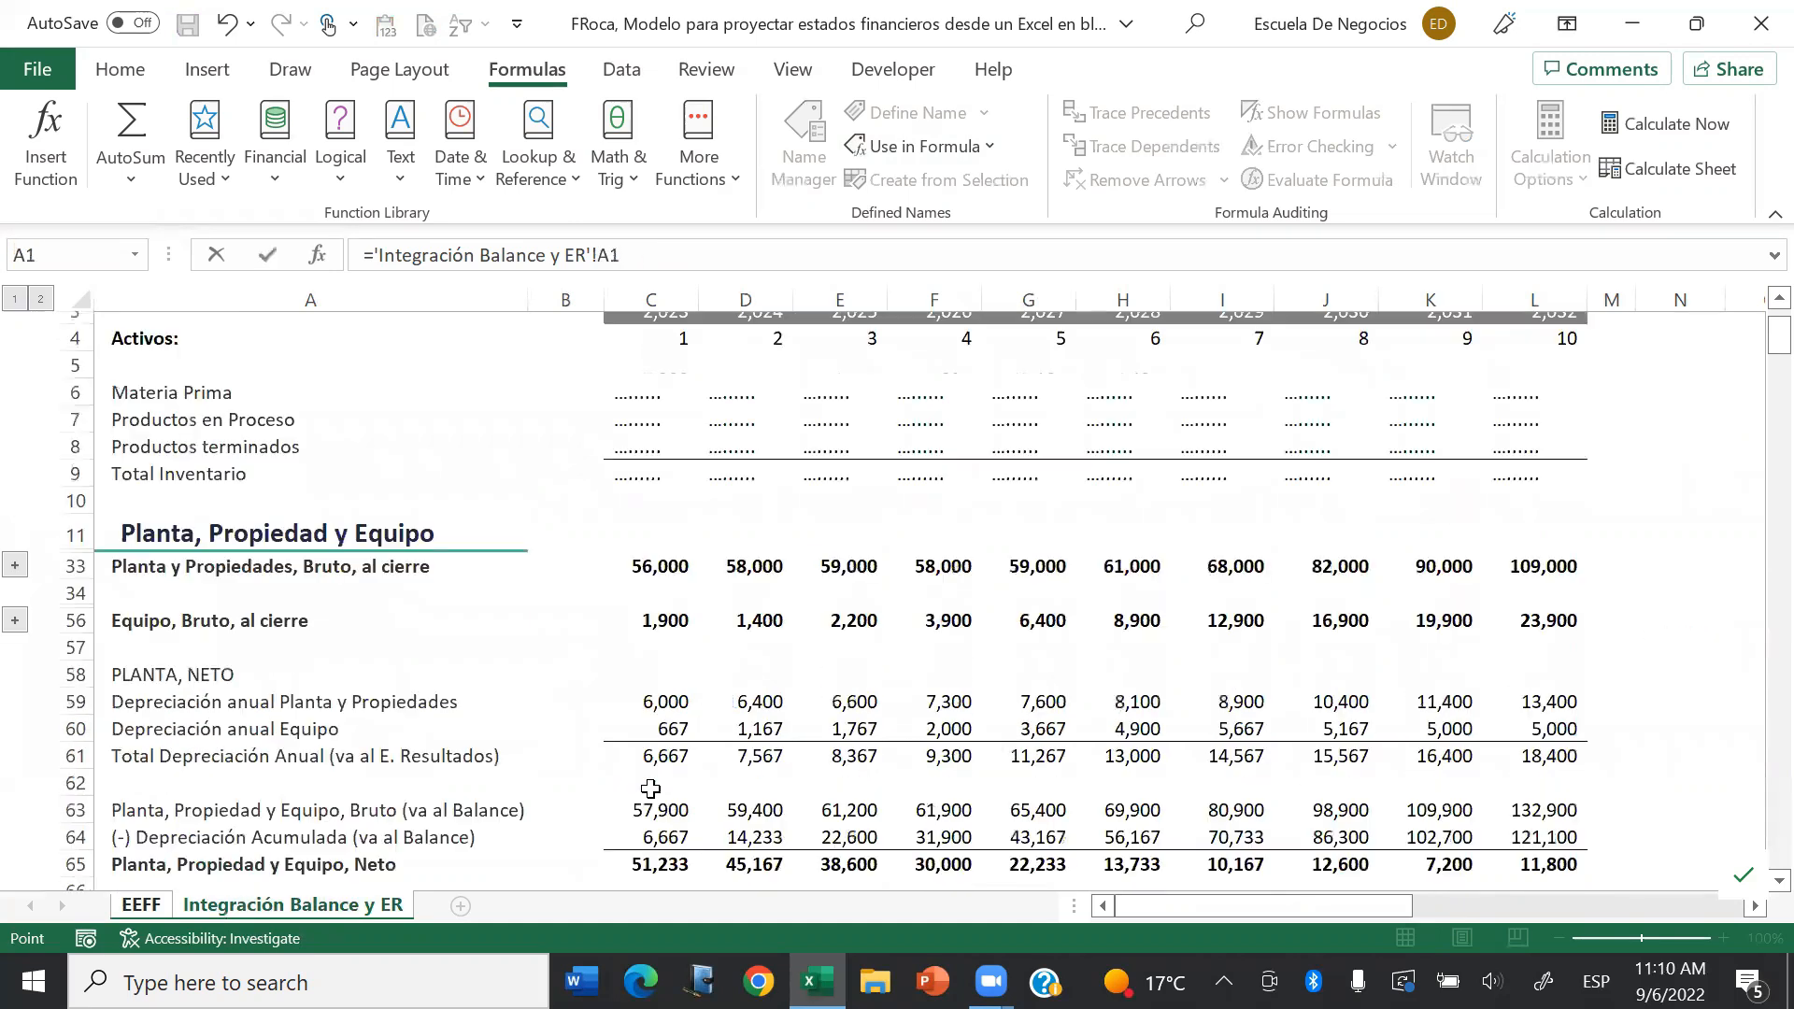
pyautogui.click(318, 710)
pyautogui.press('Down')
pyautogui.press('Down')
pyautogui.press('Down')
pyautogui.press('Down')
pyautogui.press('Down')
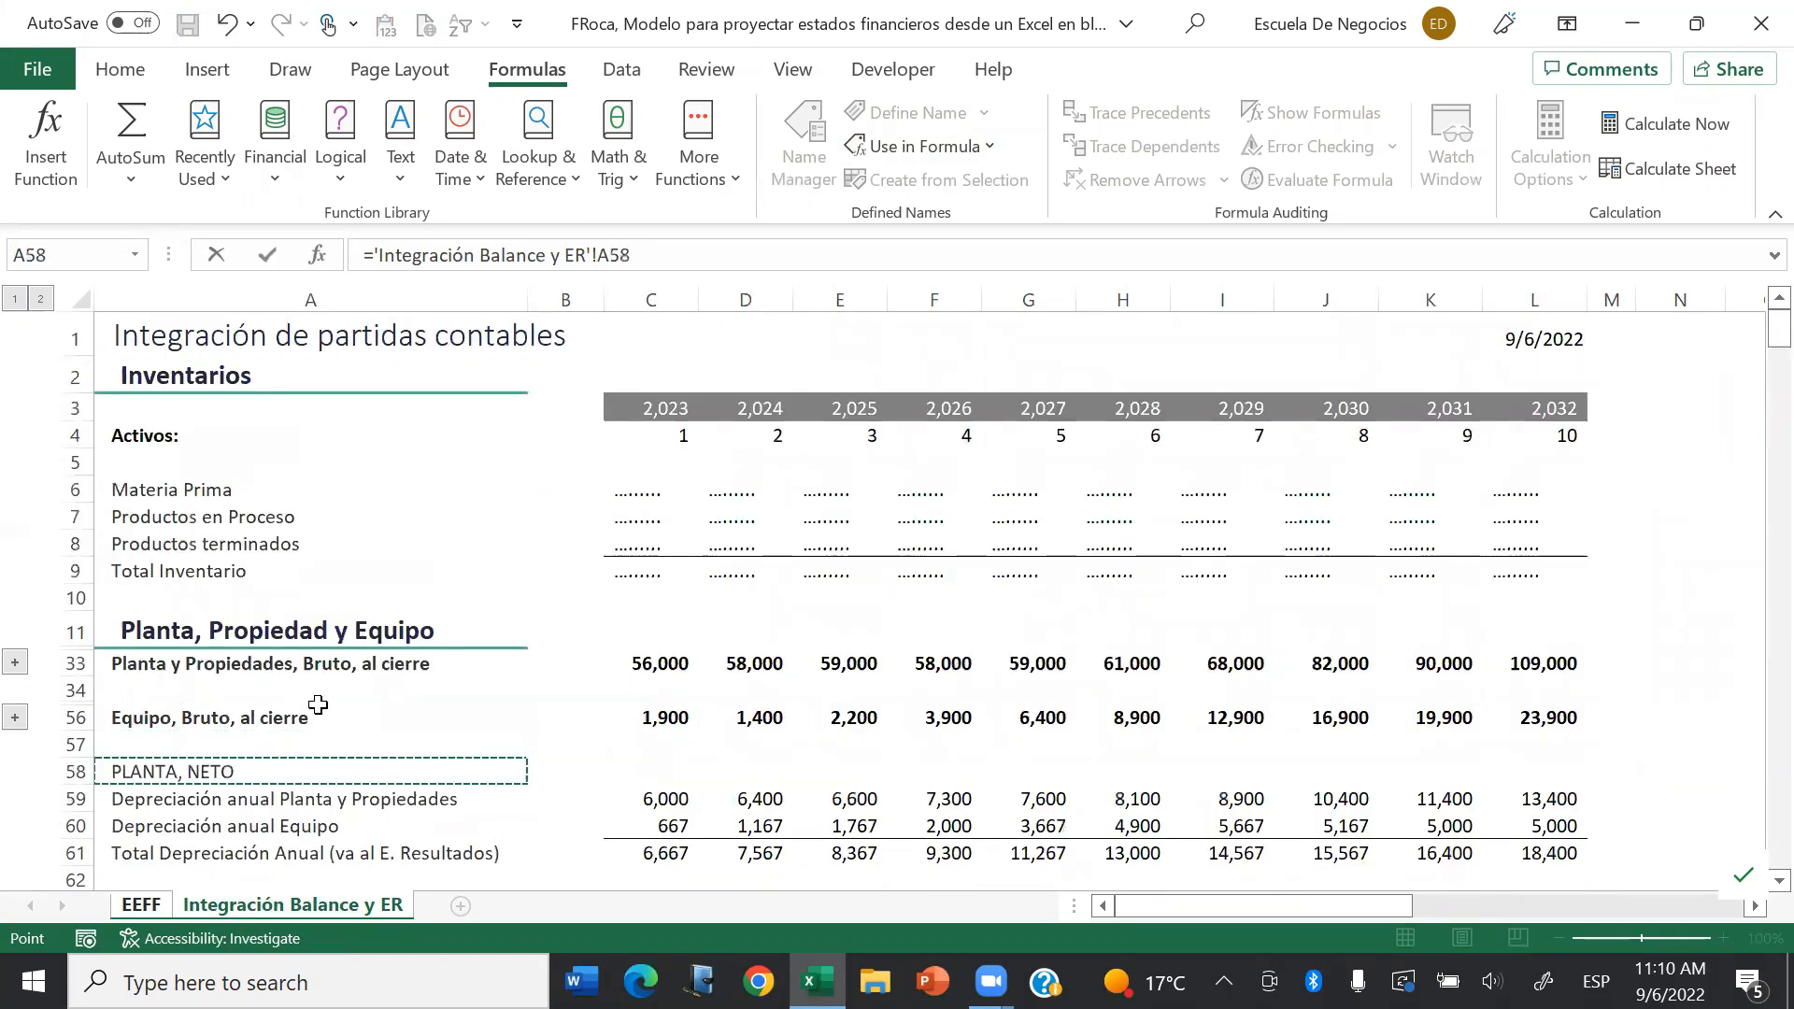
pyautogui.press('Up')
pyautogui.press('Right')
pyautogui.press('Right')
pyautogui.press('Down')
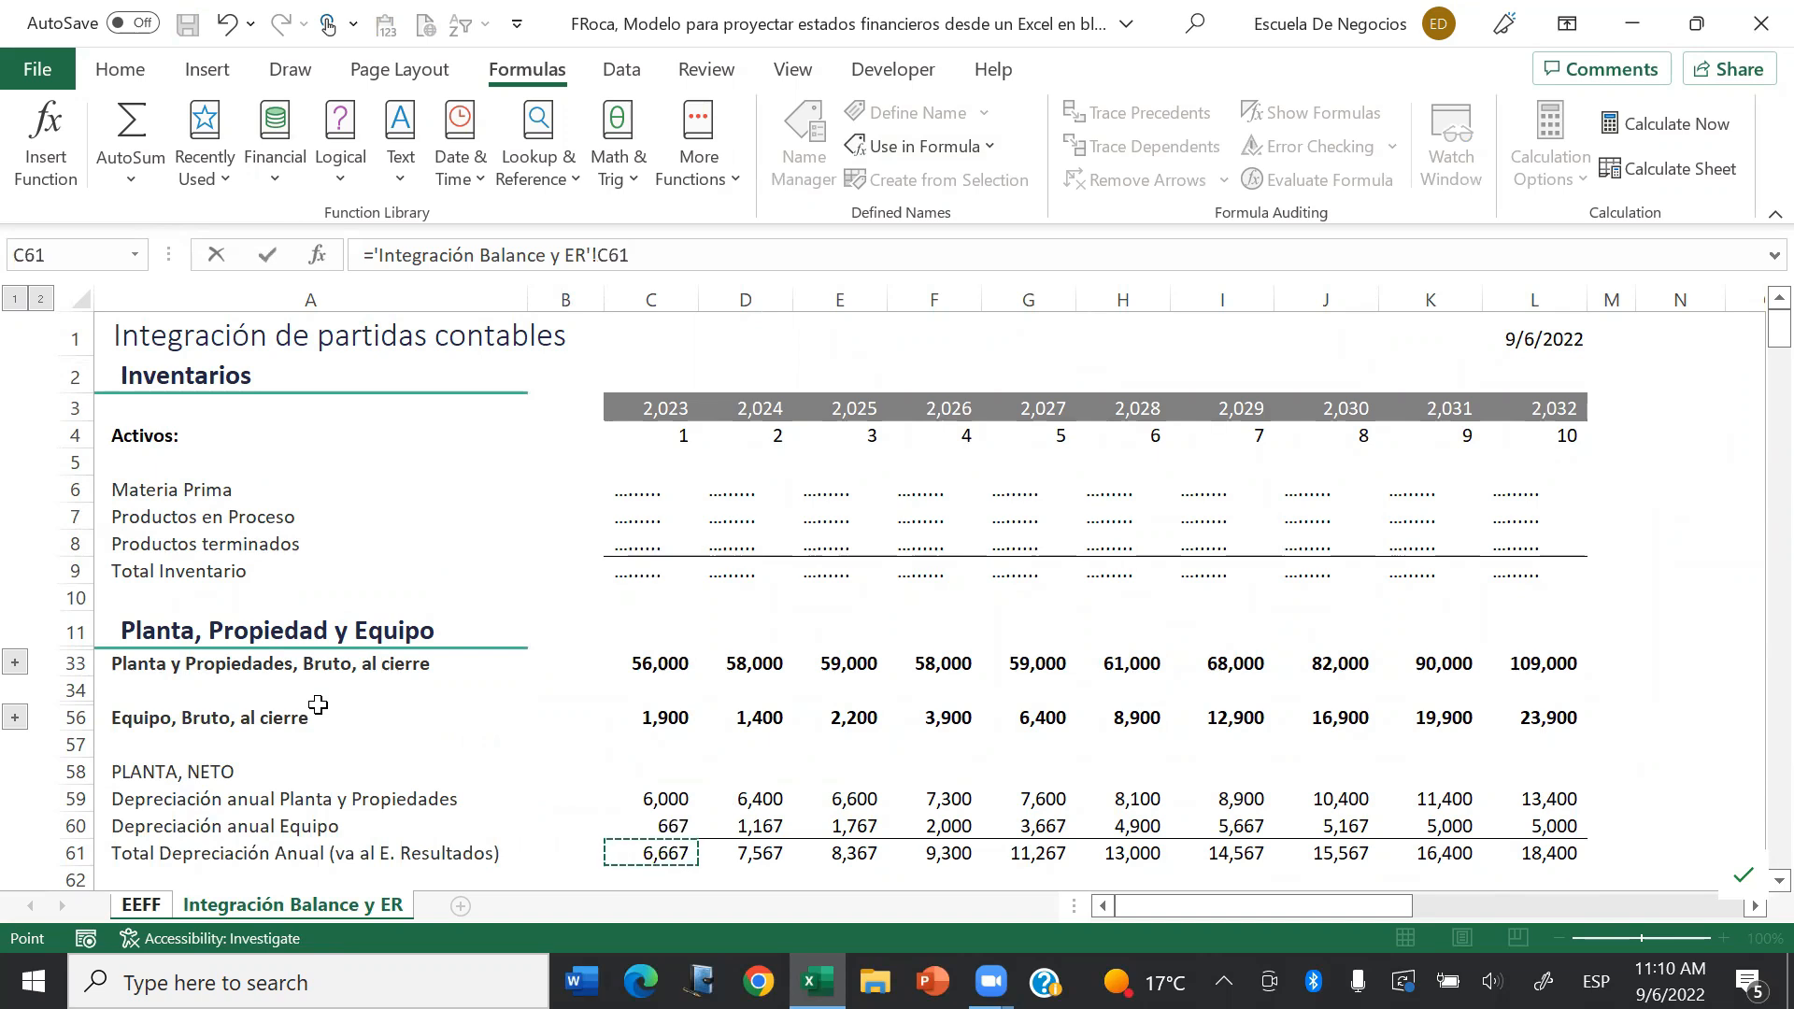
pyautogui.press('Return')
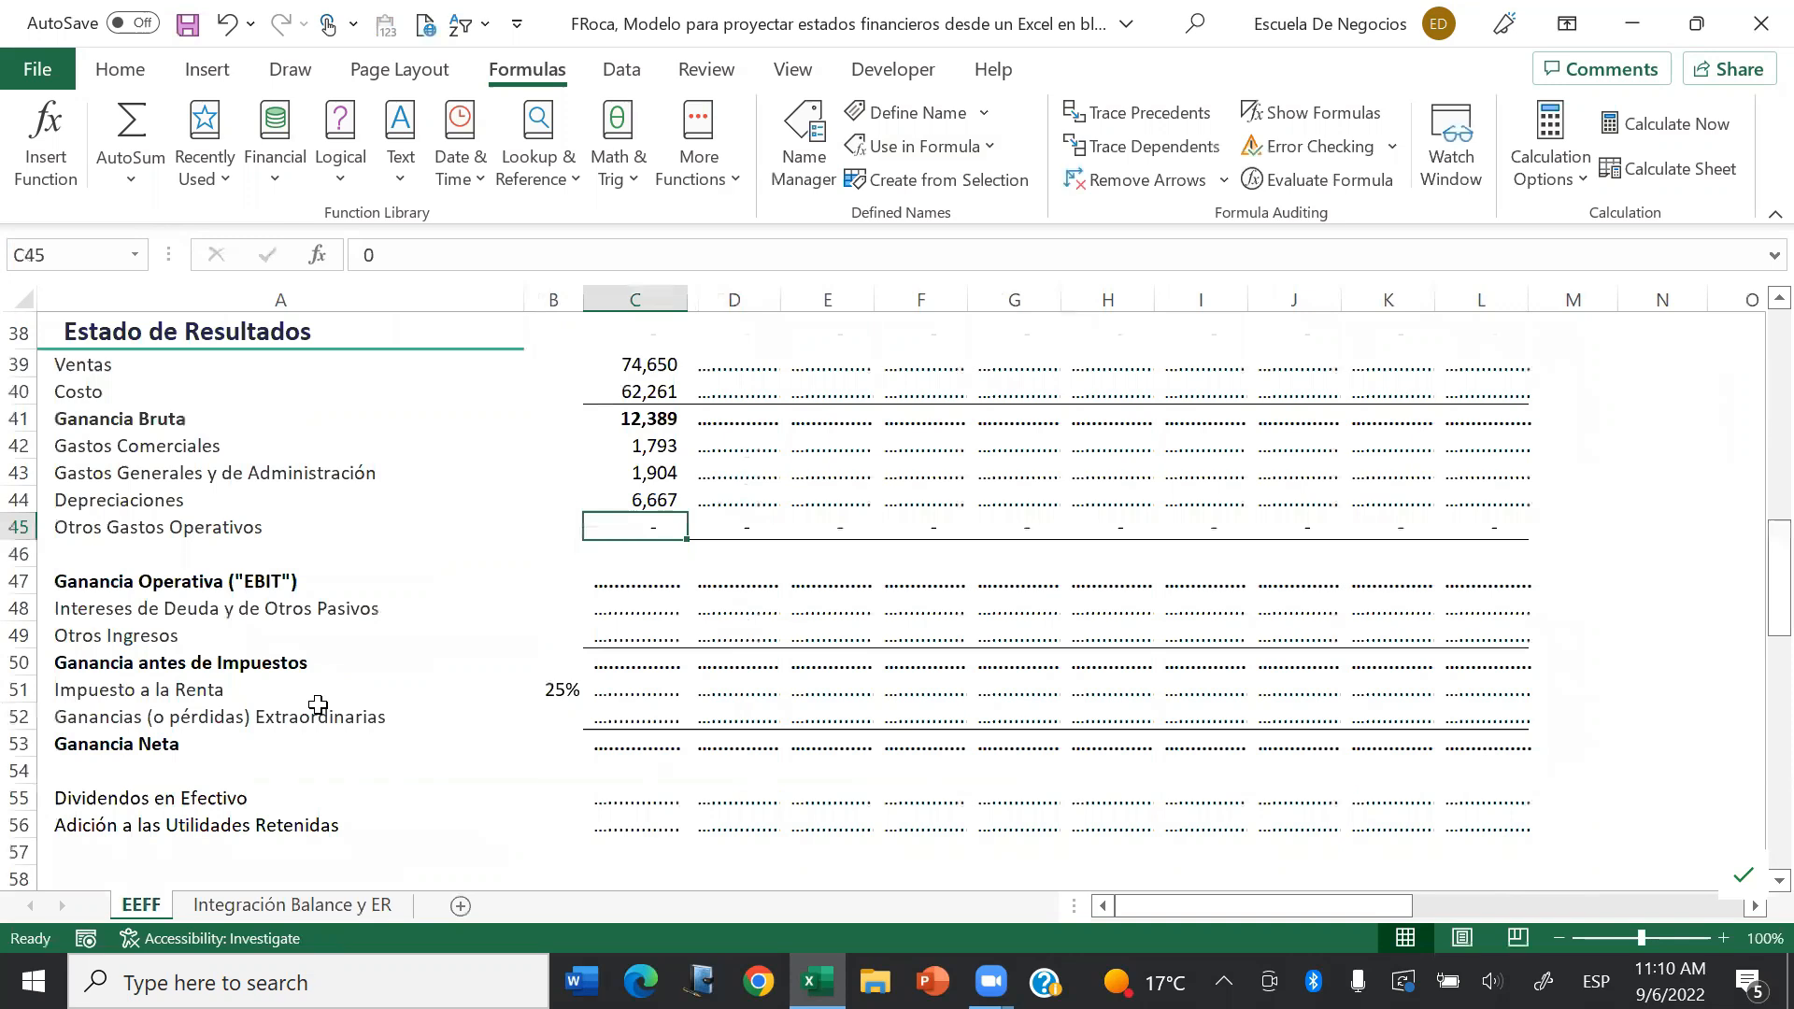
# Step: Enter =C41-SUM(C42:C45) in C46, subtracting the operating expenses from Ganancia Bruta
pyautogui.press('Down')
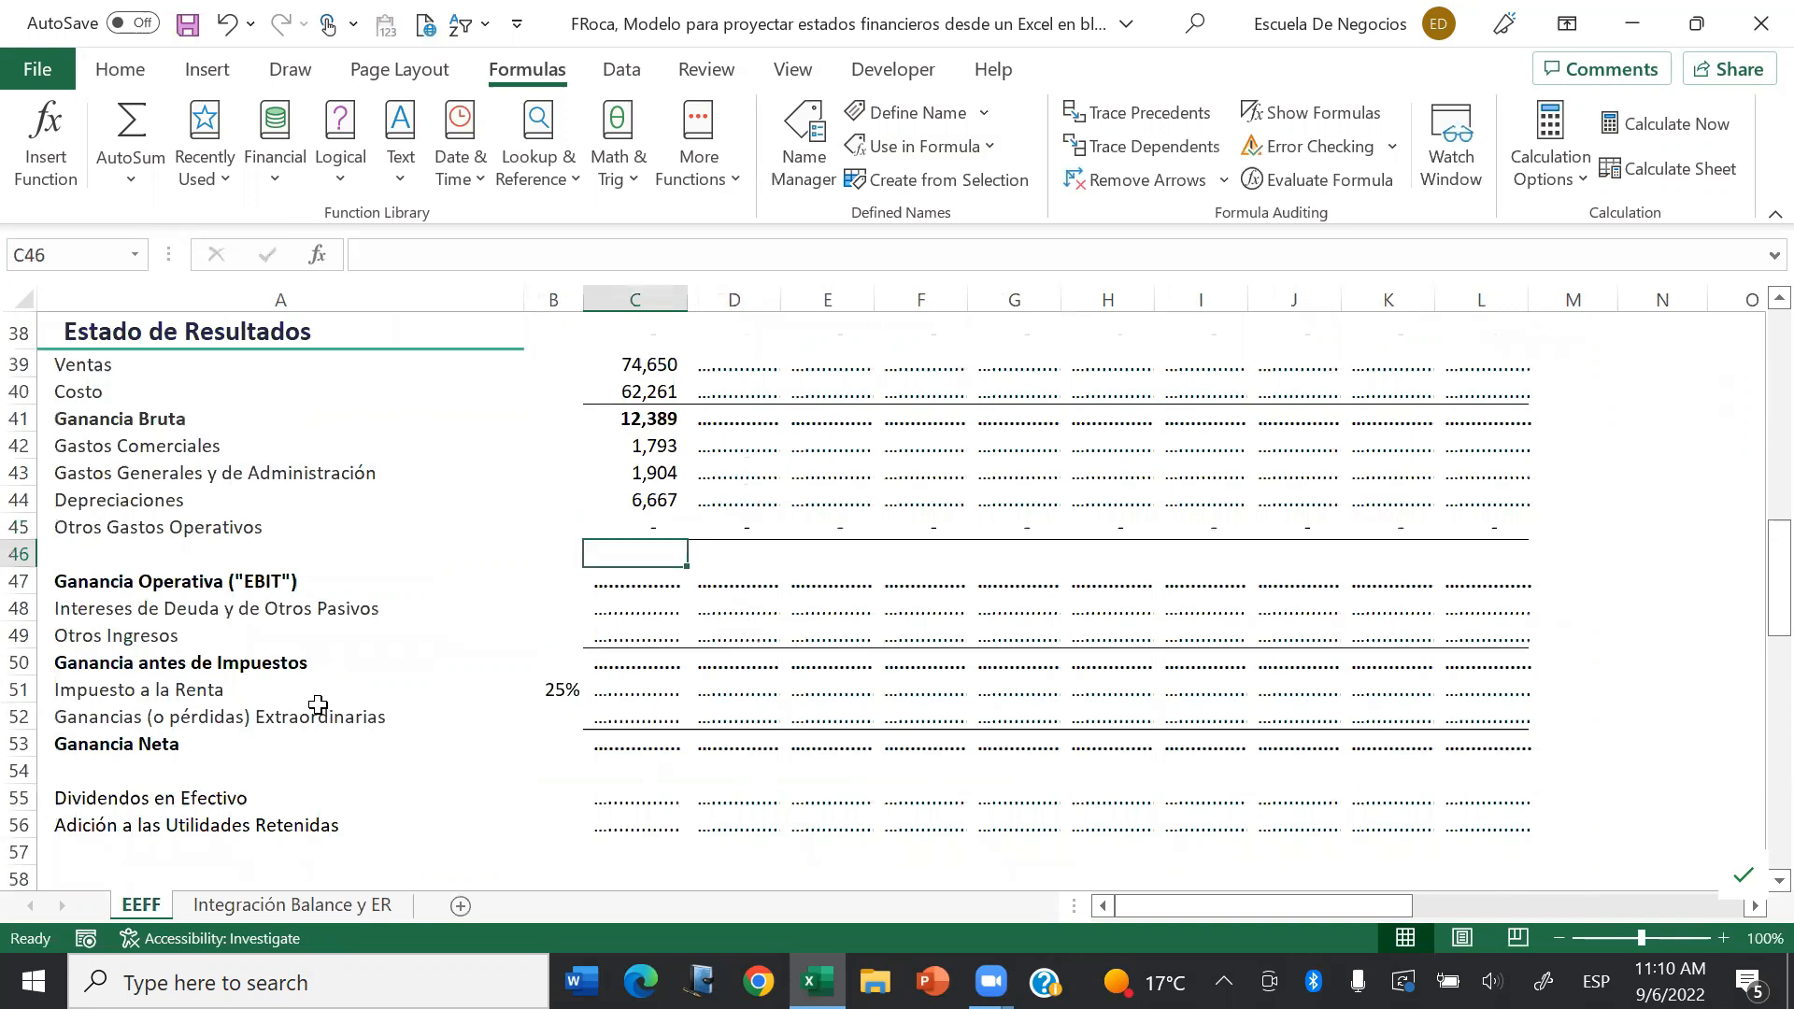
pyautogui.write('=')
pyautogui.press('Up')
pyautogui.press('Up')
pyautogui.press('Up')
pyautogui.press('Up')
pyautogui.press('Up')
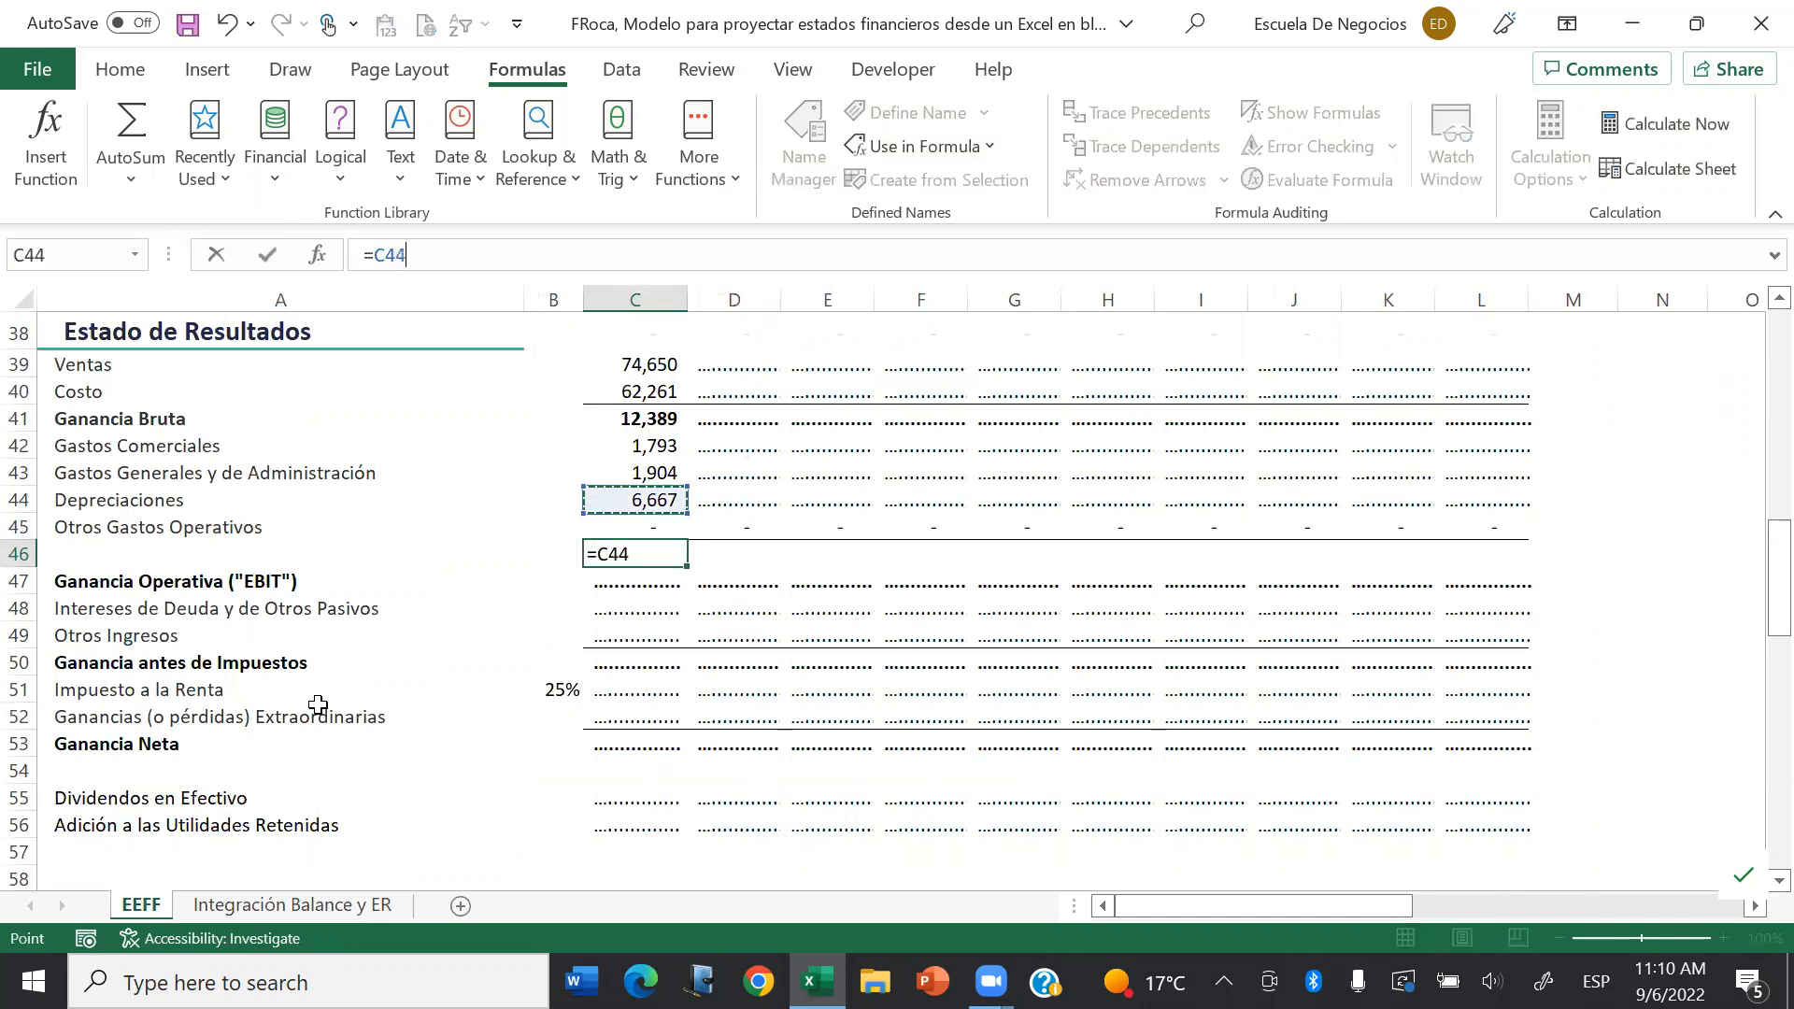
pyautogui.write('-sum(')
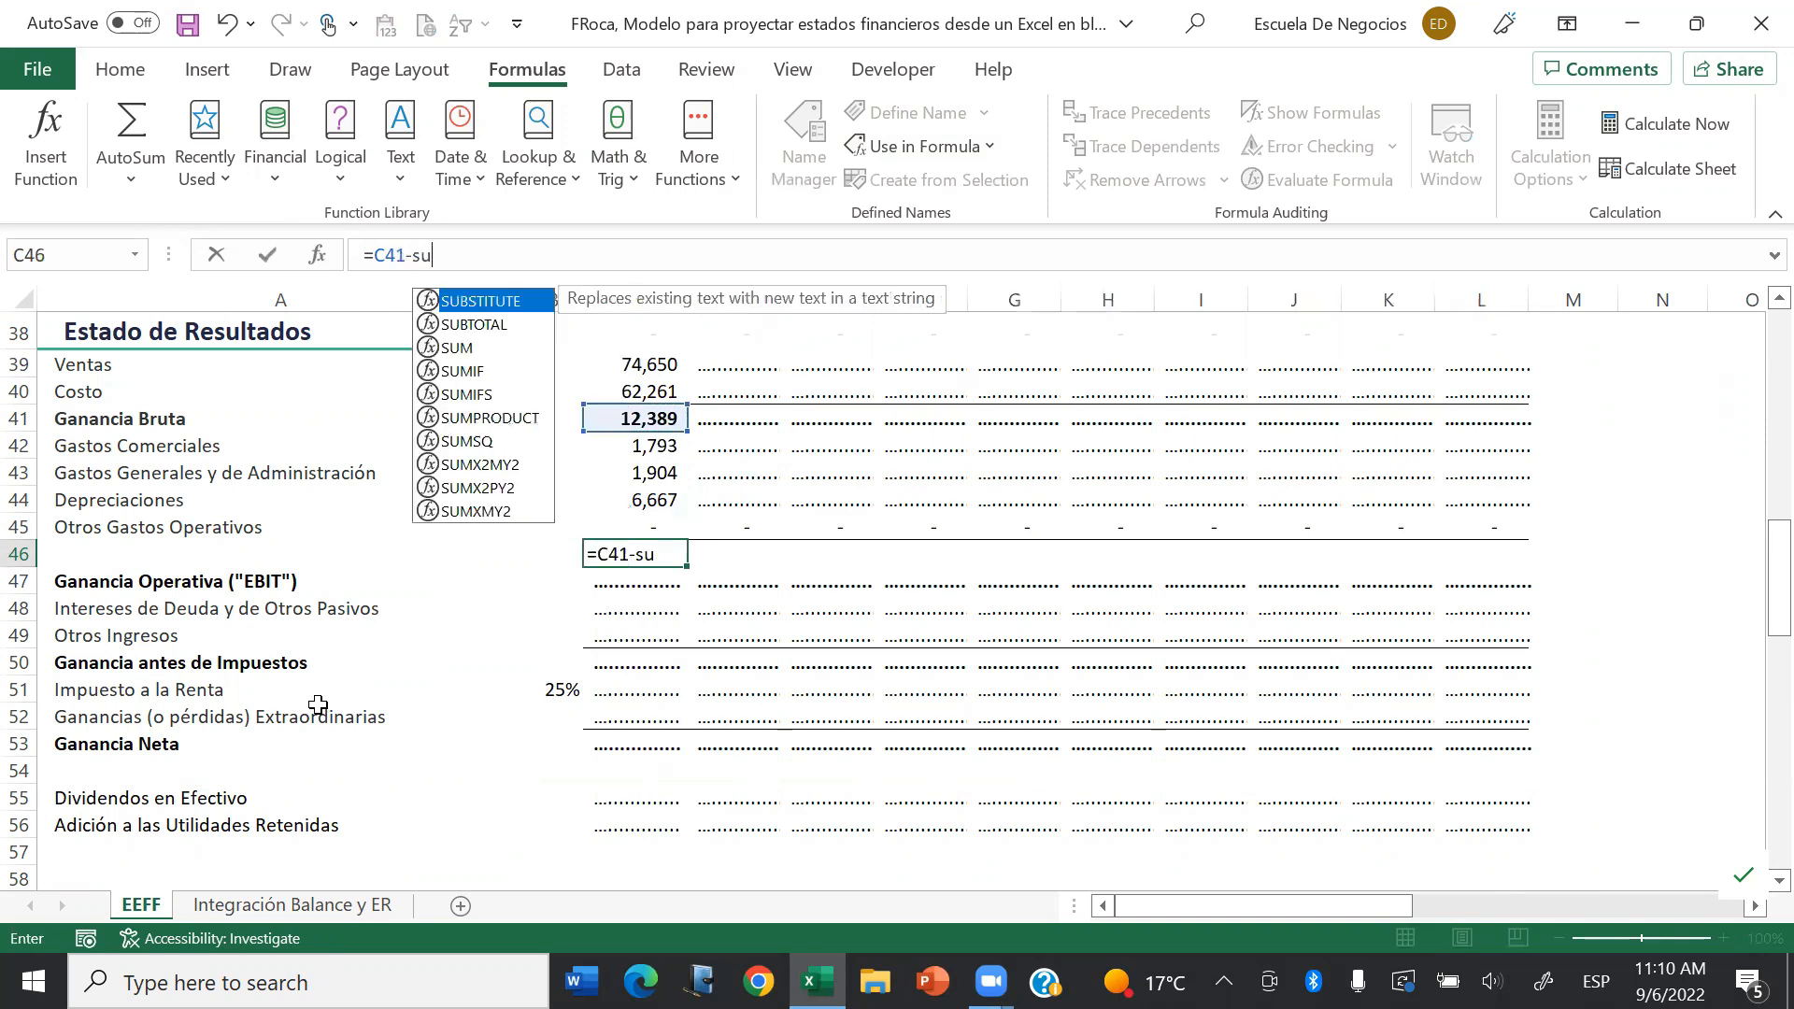
pyautogui.press('Up')
pyautogui.hotkey('shift', 'Up')
pyautogui.hotkey('shift', 'Up')
pyautogui.hotkey('shift', 'Up')
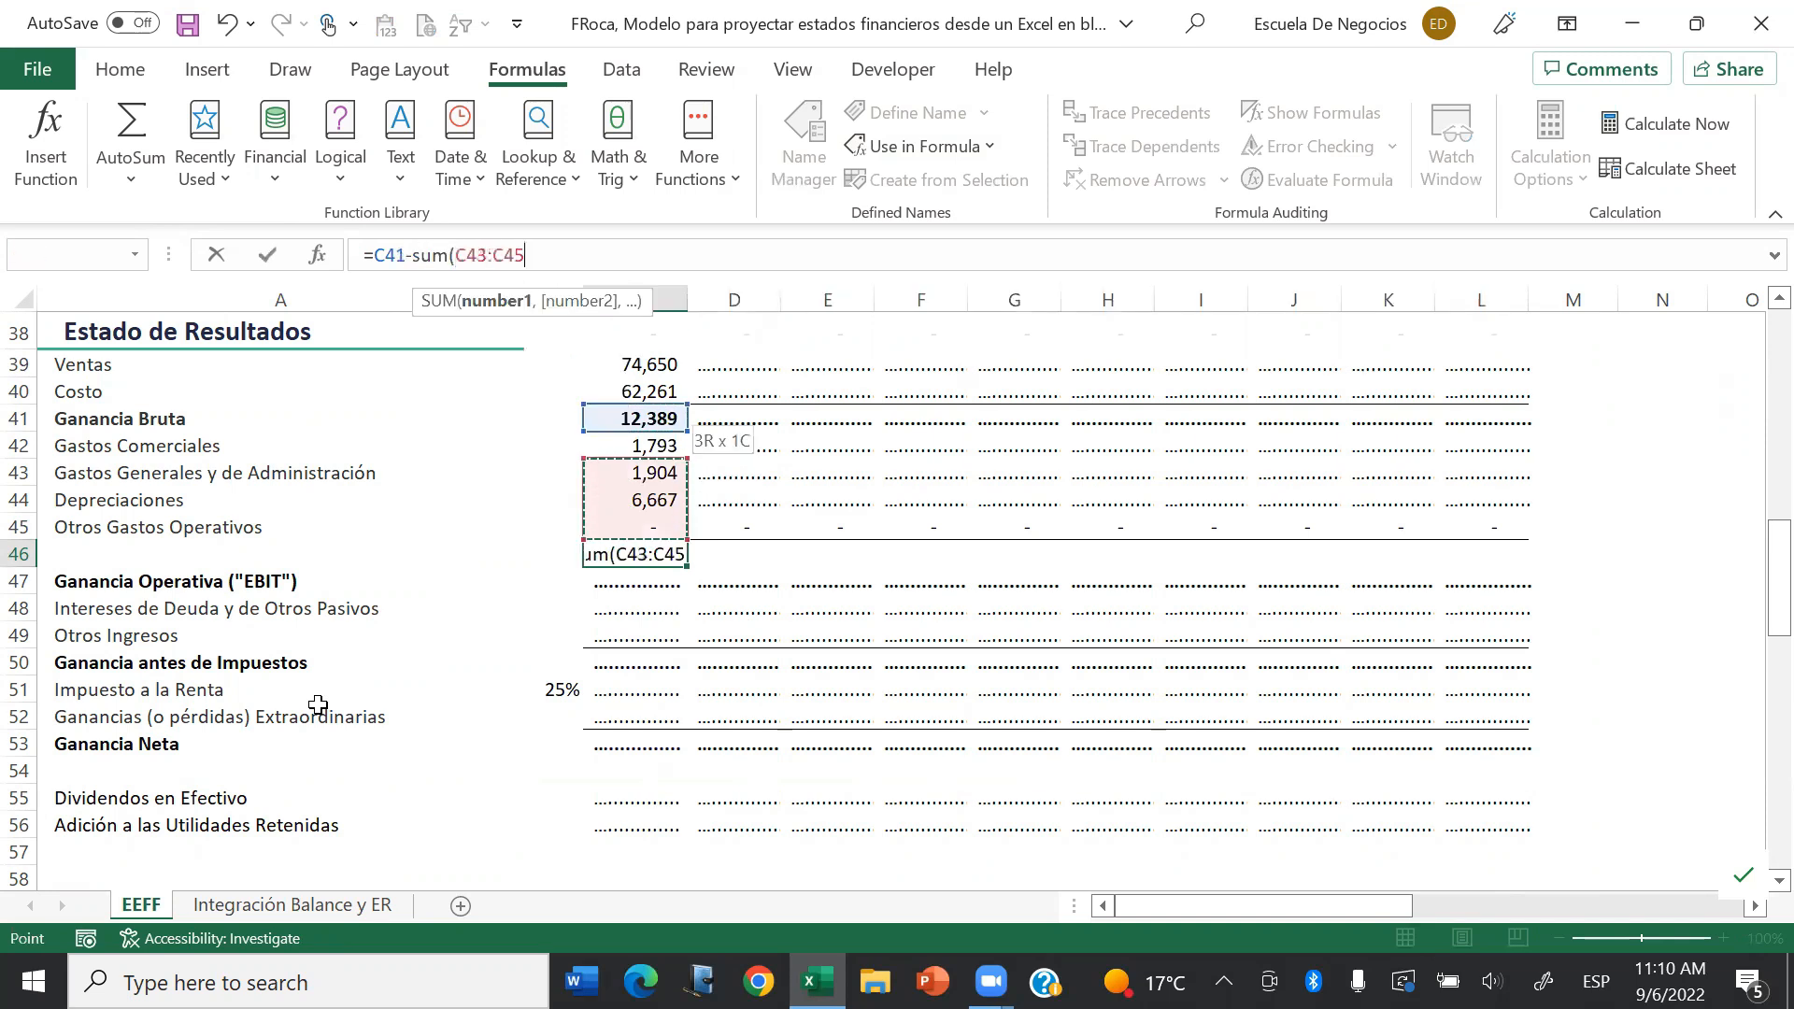
pyautogui.press('Return')
pyautogui.press('Return')
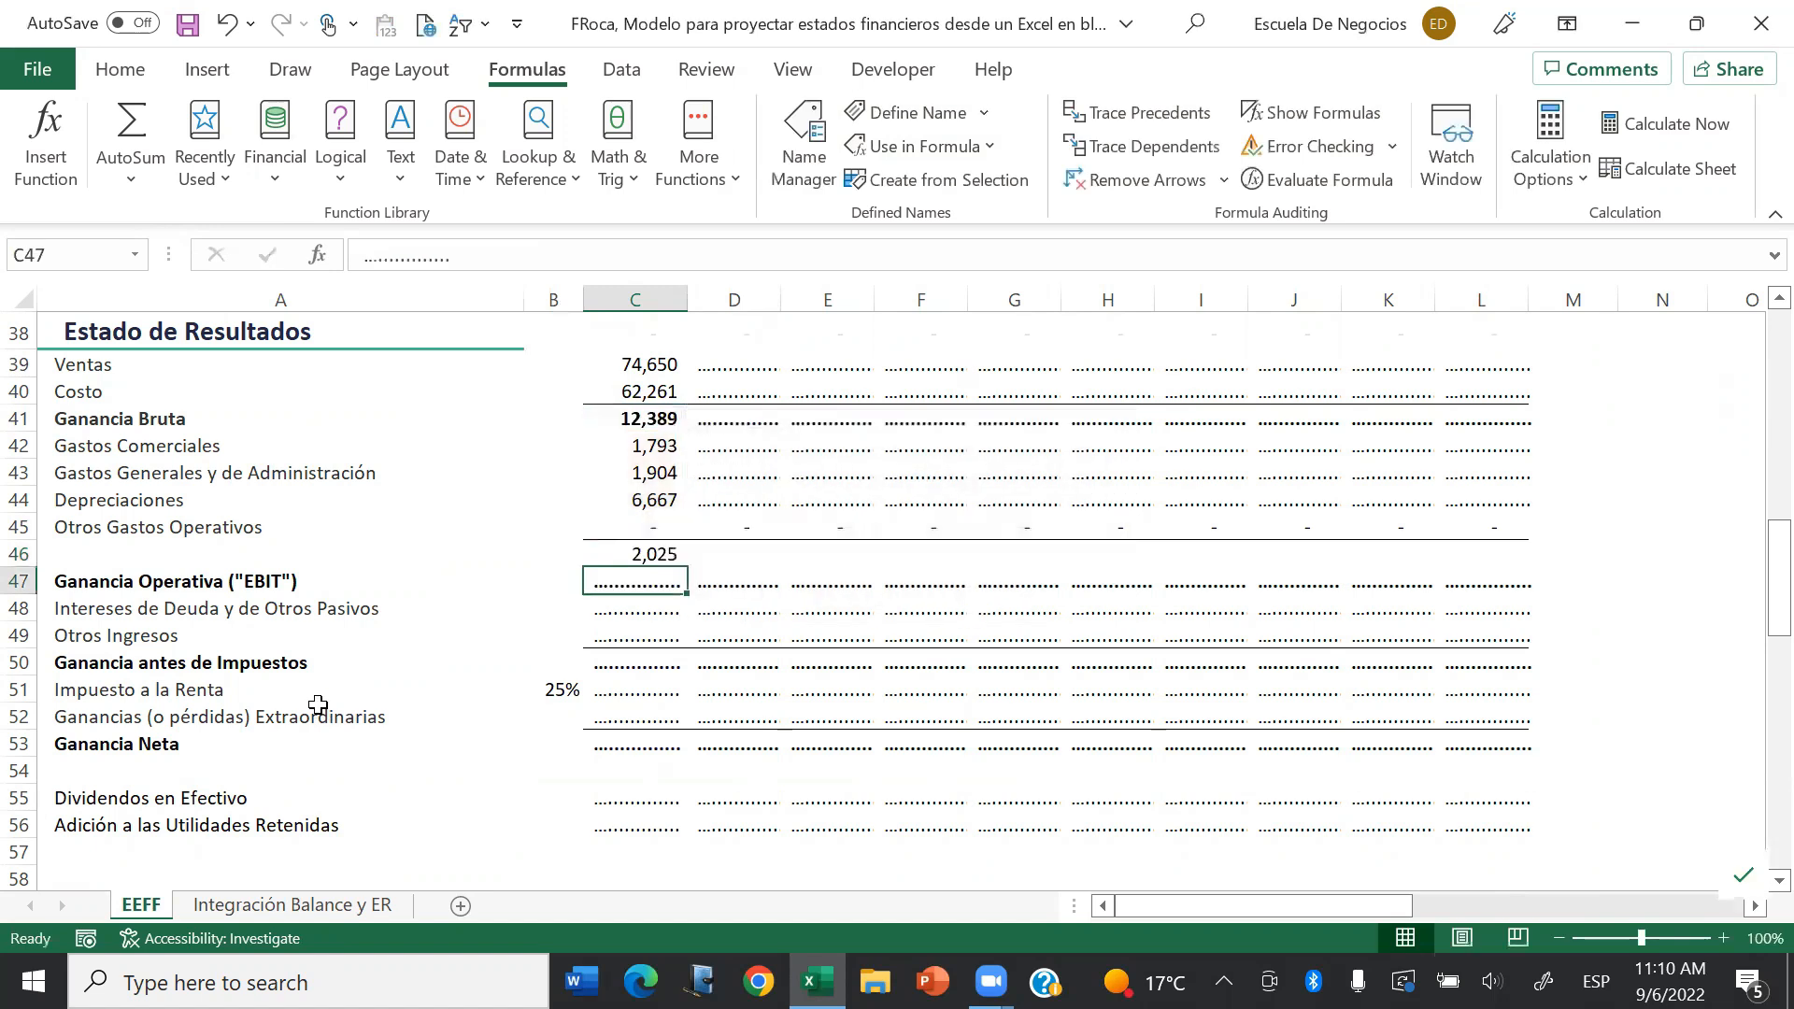
# Step: Check the formula in C46 and delete it from the blank row above Ganancia Operativa
pyautogui.press('Up')
pyautogui.press('F2')
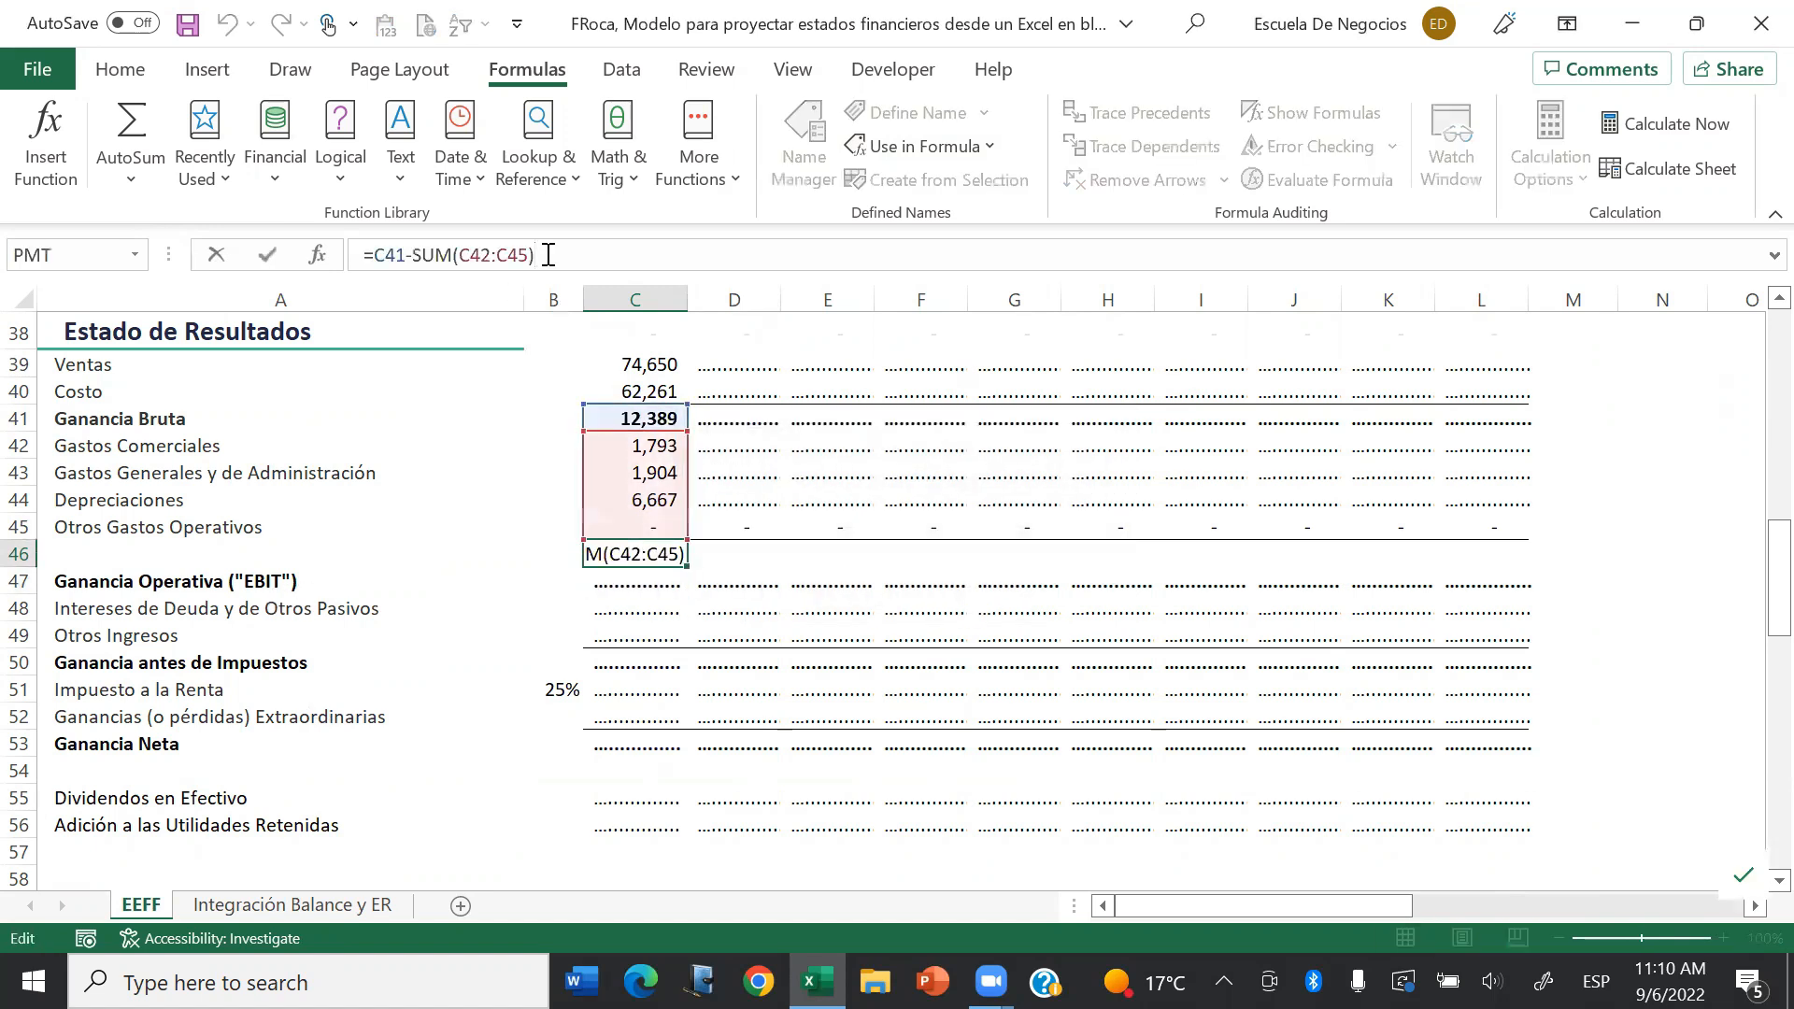
pyautogui.press('Escape')
pyautogui.press('Down')
pyautogui.press('Down')
pyautogui.press('Up')
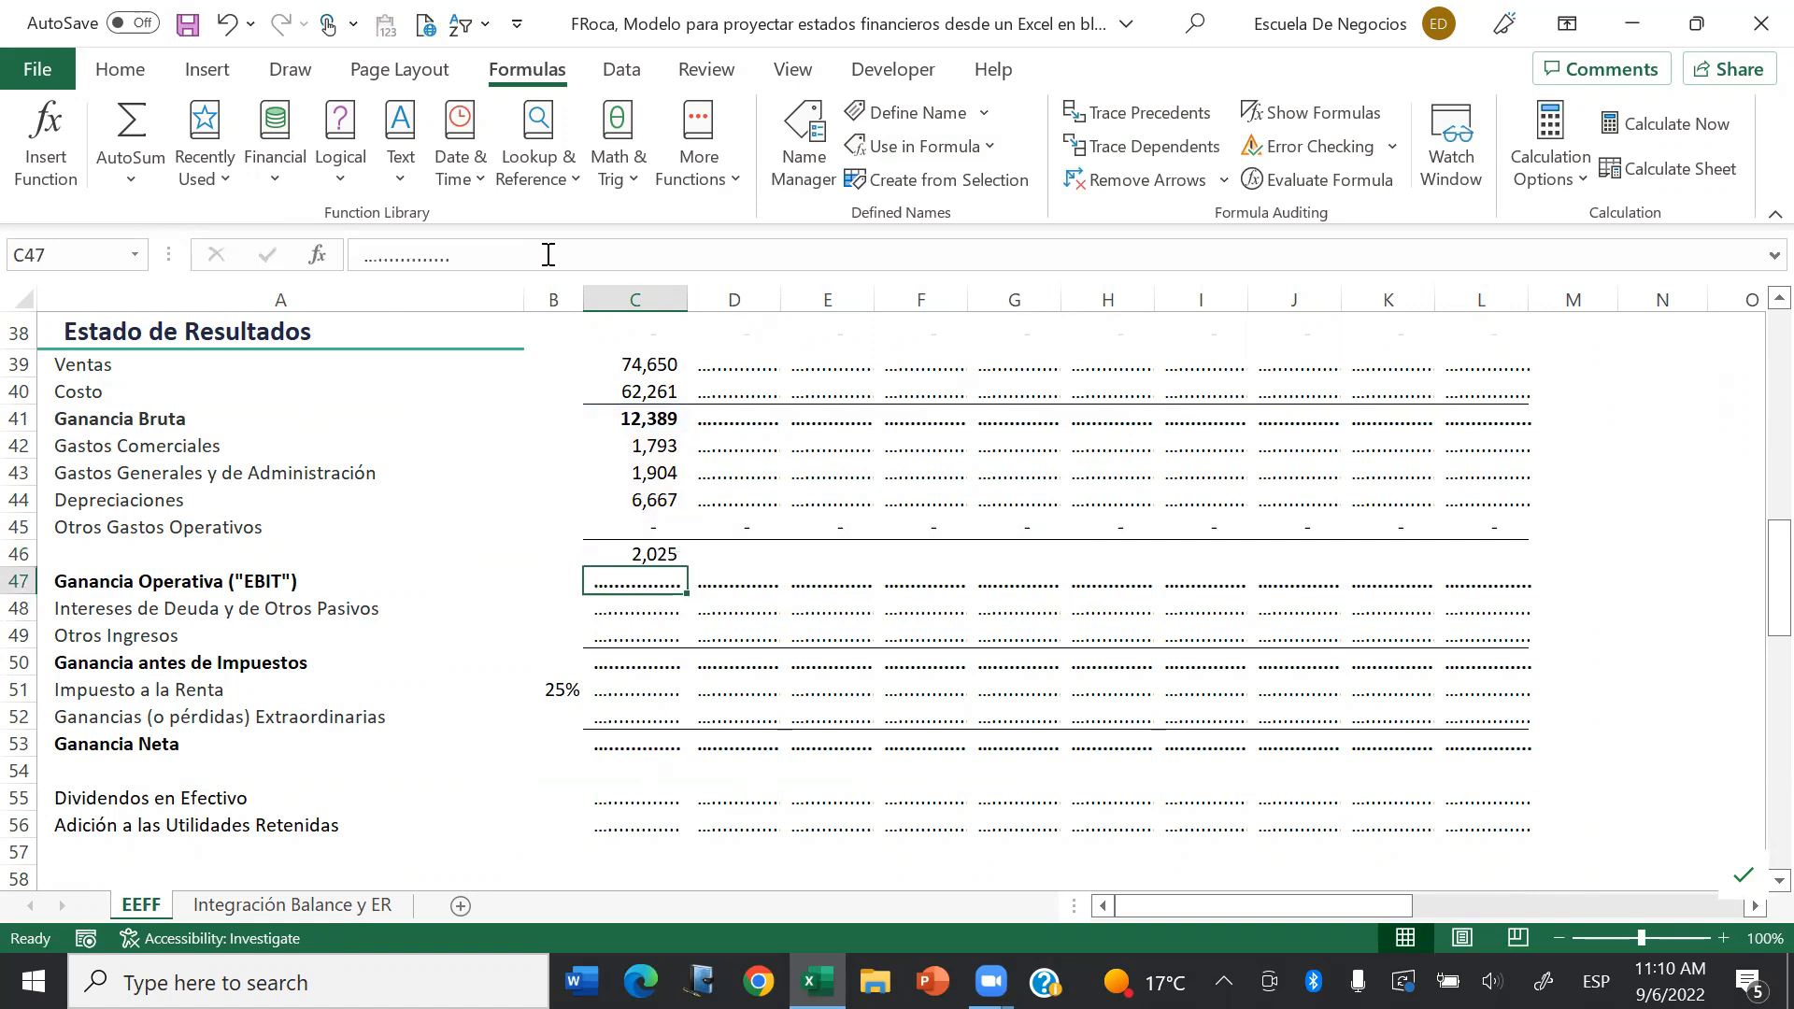
pyautogui.press('Up')
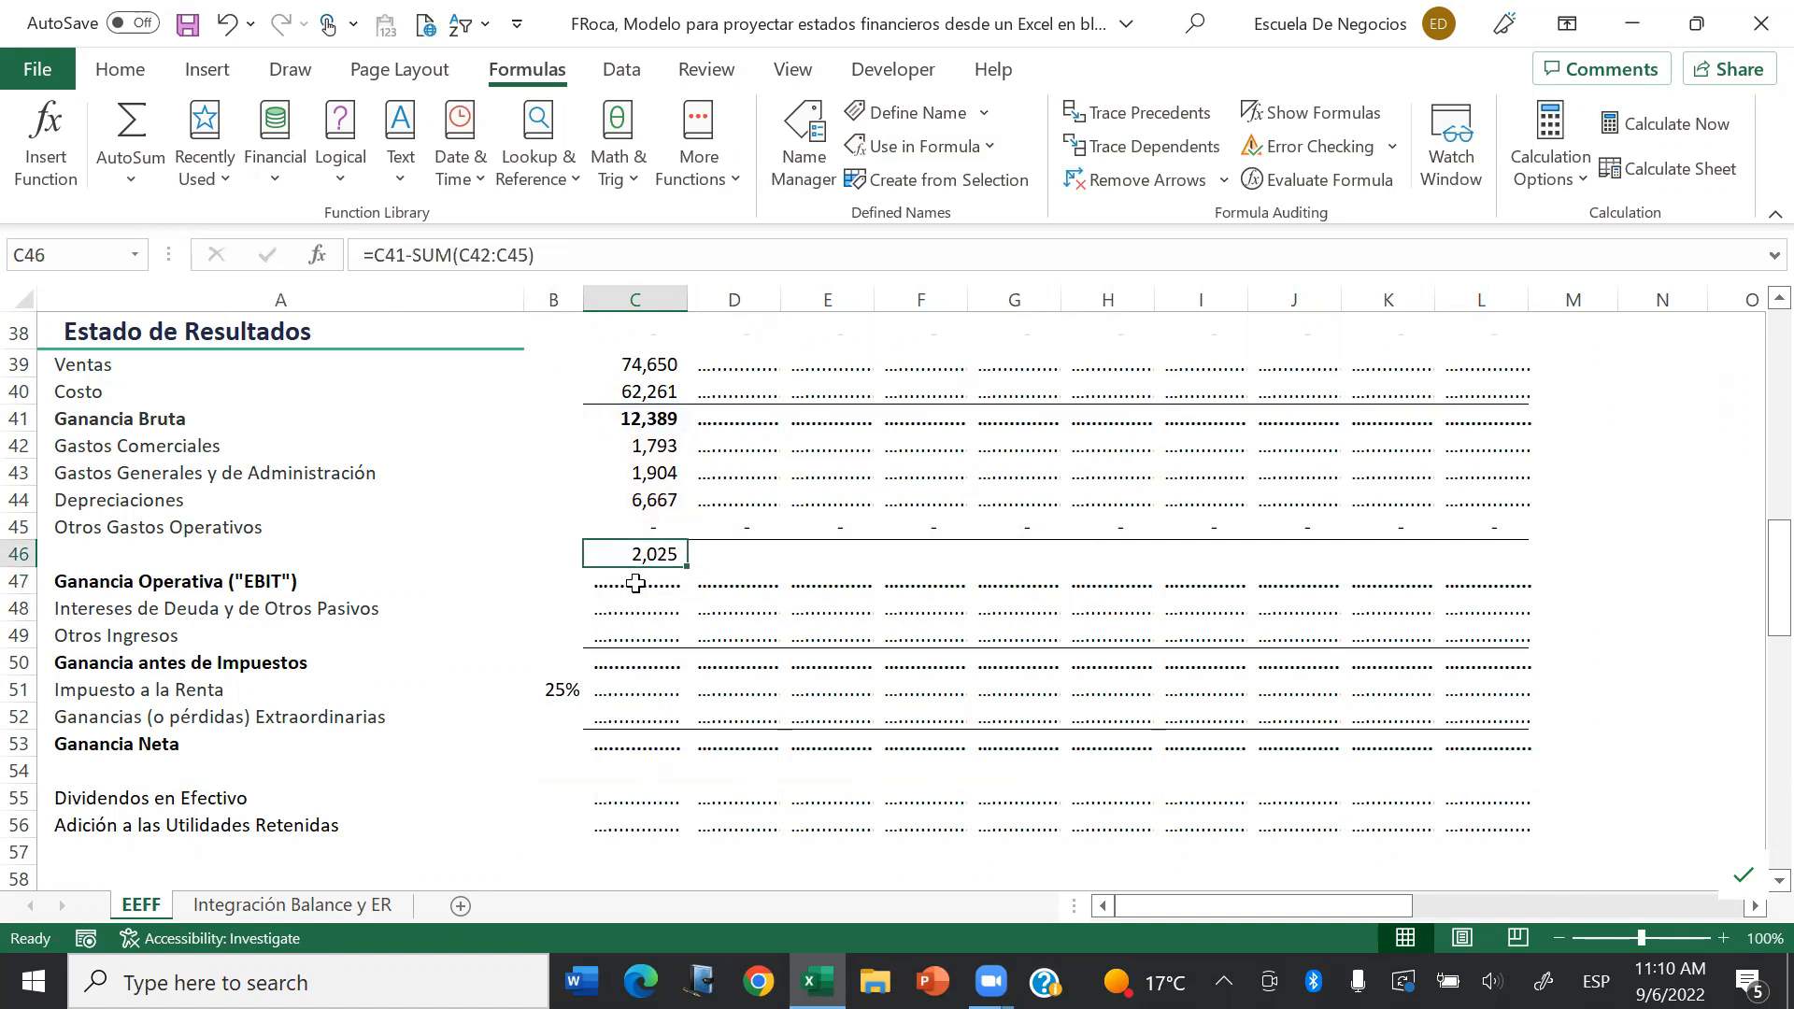
pyautogui.press('Delete')
pyautogui.press('Down')
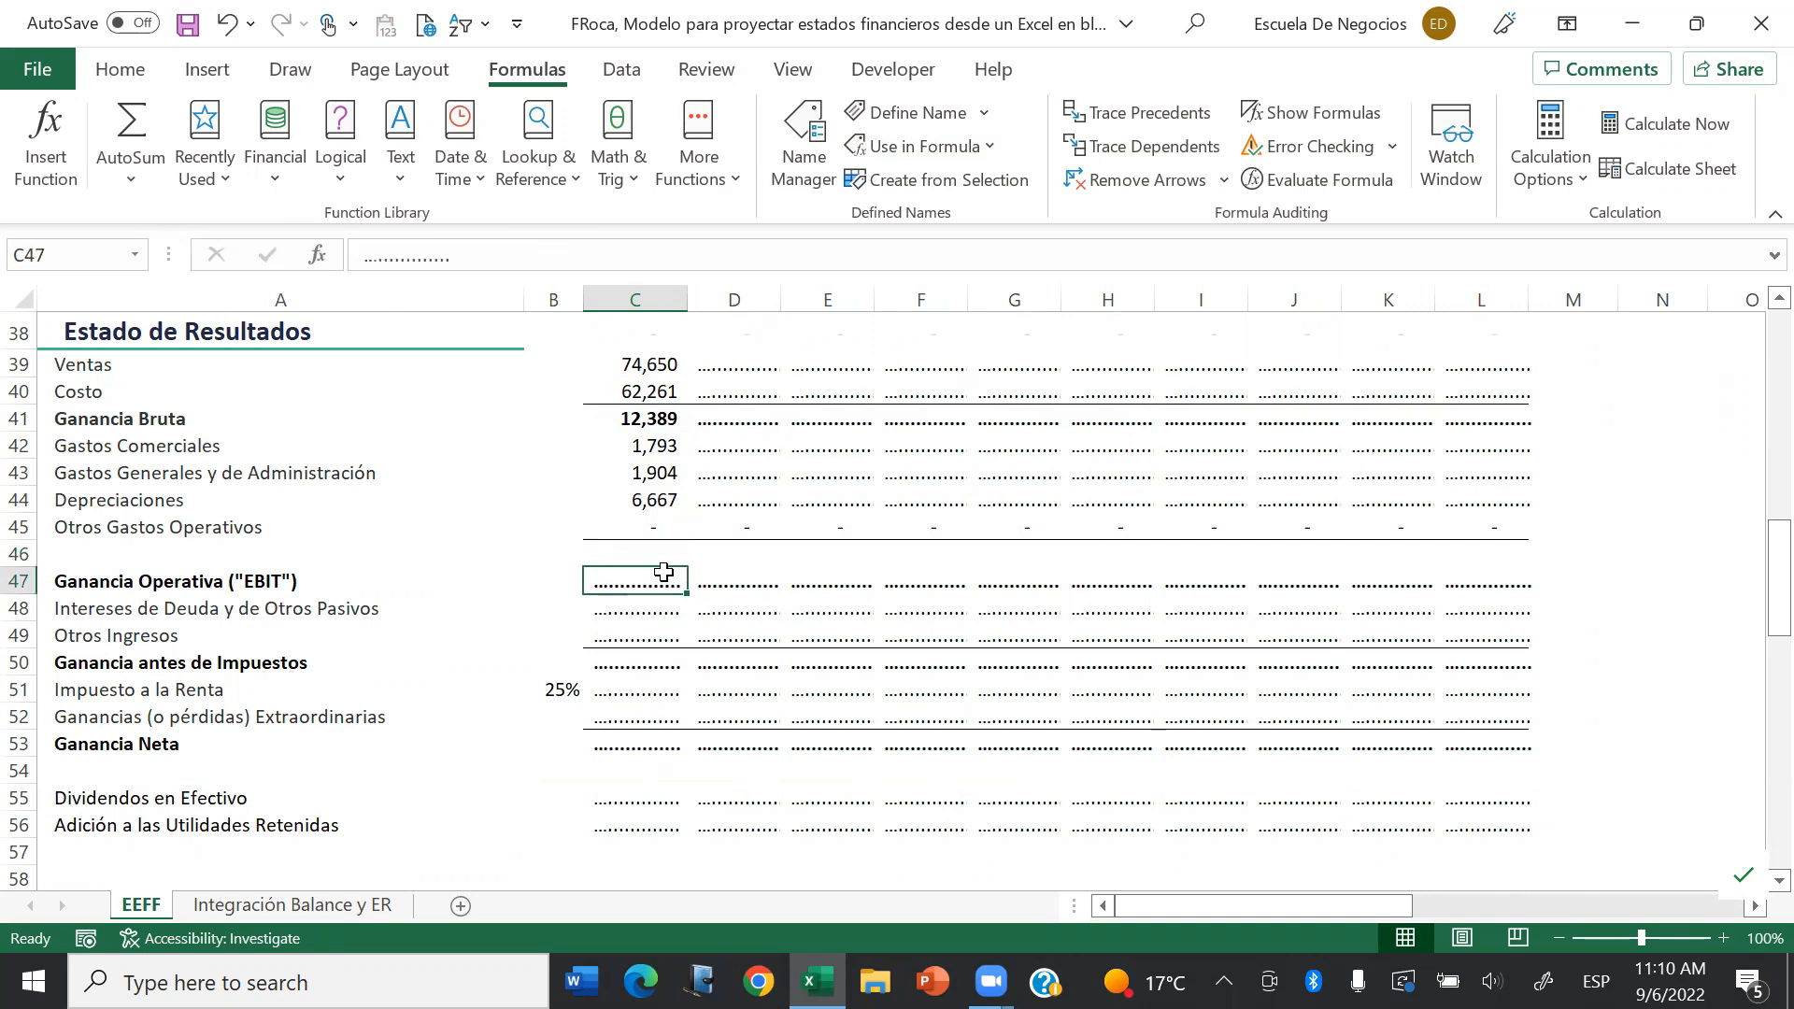
# Step: Calculate Ganancia Operativa ("EBIT") in C47 as Ganancia Bruta minus the sum of the operating expenses, =C41-SUM(C42:C45)
pyautogui.write('=')
pyautogui.press('Up')
pyautogui.press('Up')
pyautogui.press('Up')
pyautogui.press('Up')
pyautogui.press('Up')
pyautogui.press('Up')
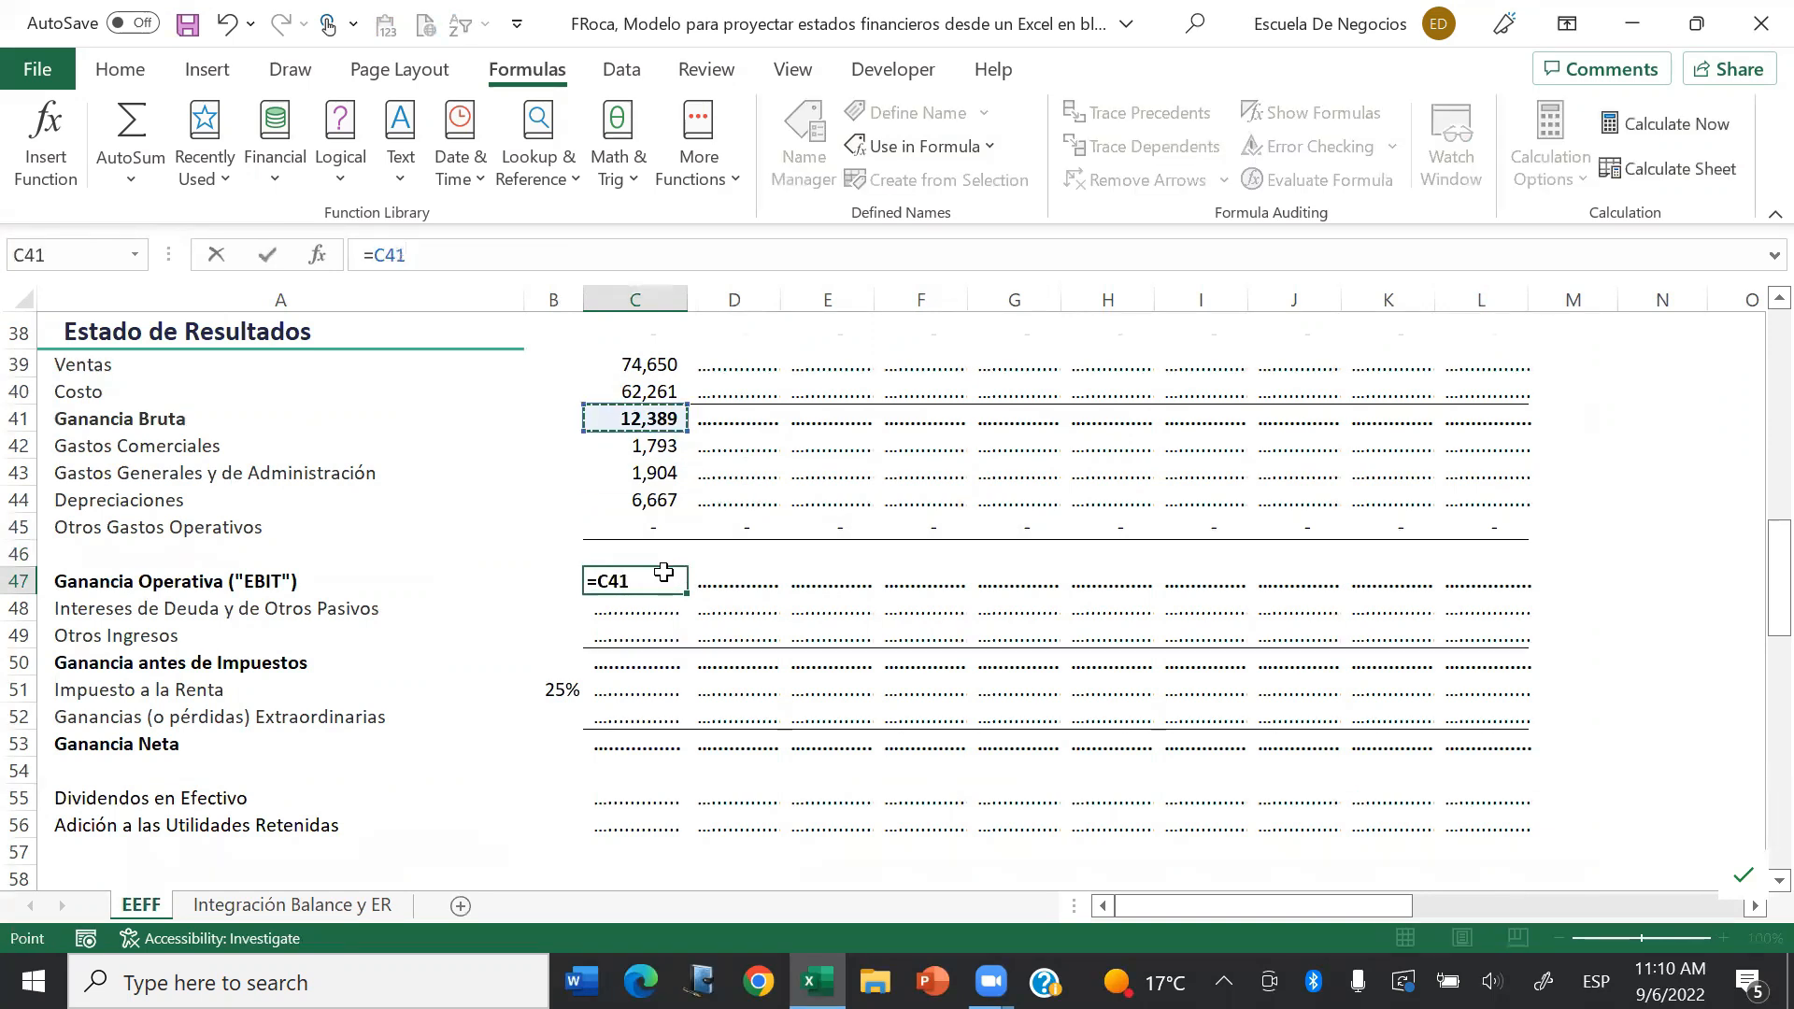
pyautogui.write('-sum(')
pyautogui.press('Up')
pyautogui.press('Up')
pyautogui.hotkey('shift', 'Up')
pyautogui.hotkey('shift', 'Up')
pyautogui.hotkey('shift', 'Up')
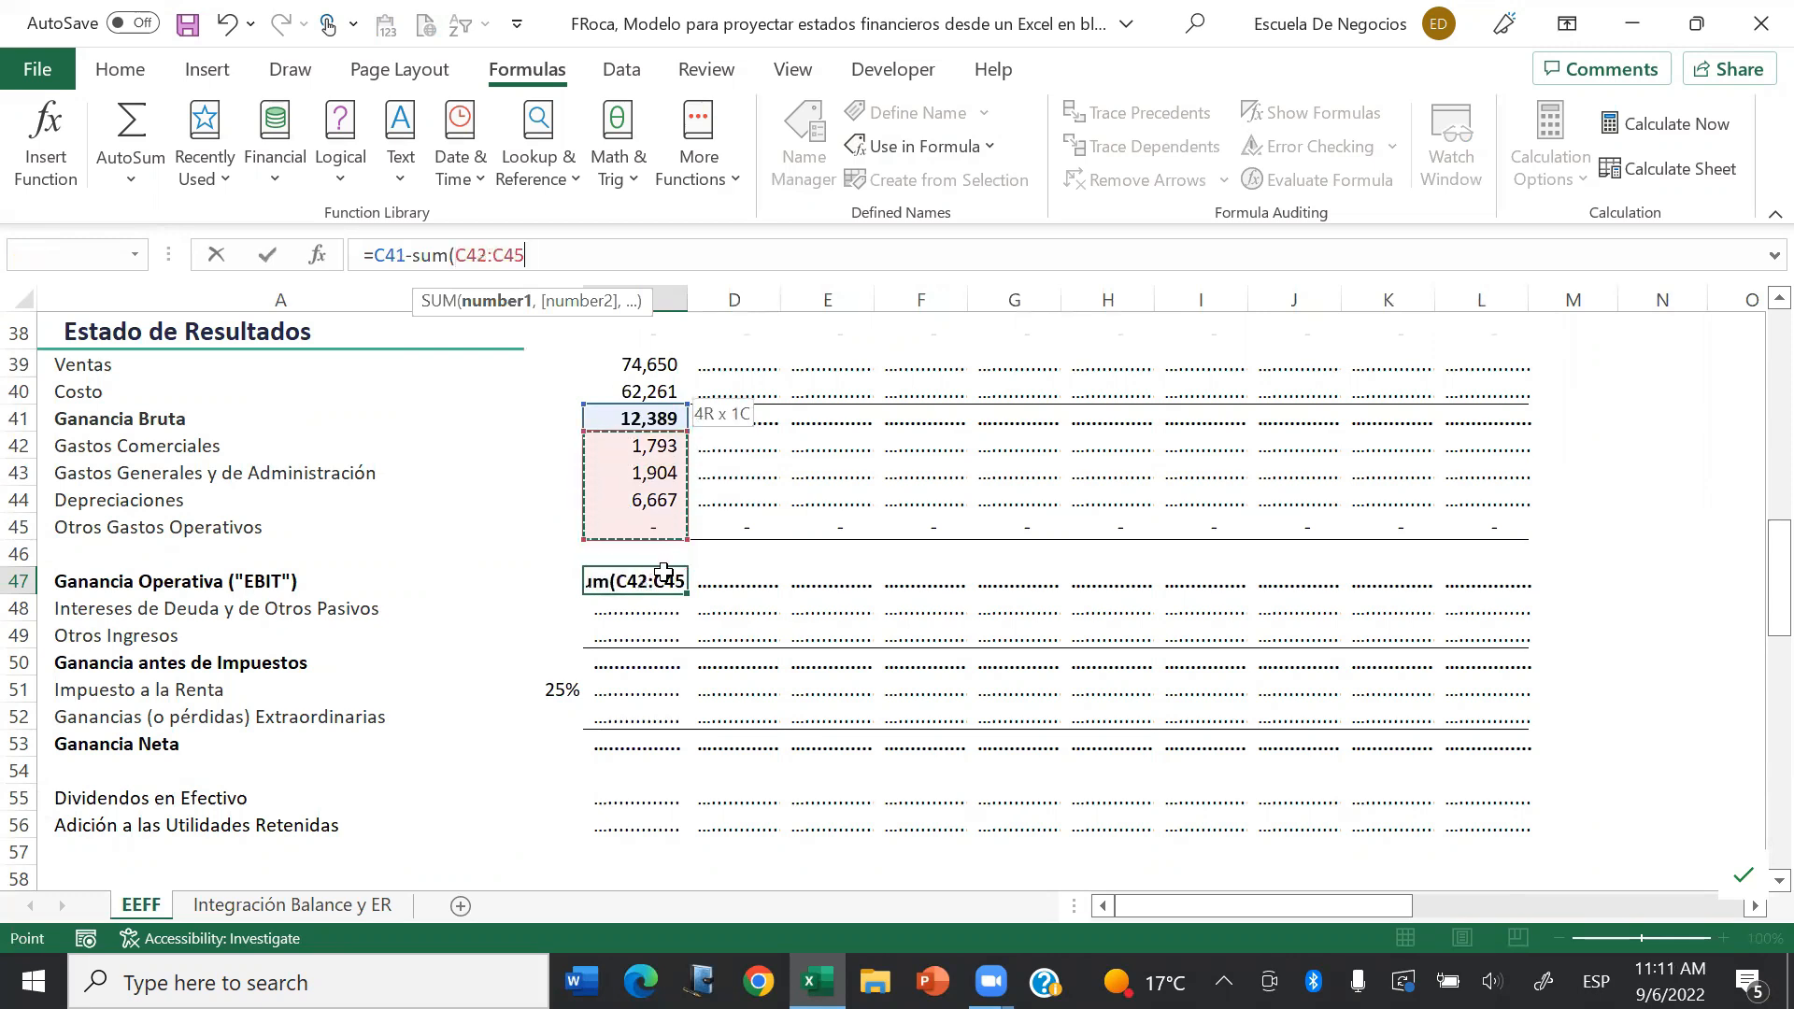
pyautogui.press('Return')
pyautogui.press('Return')
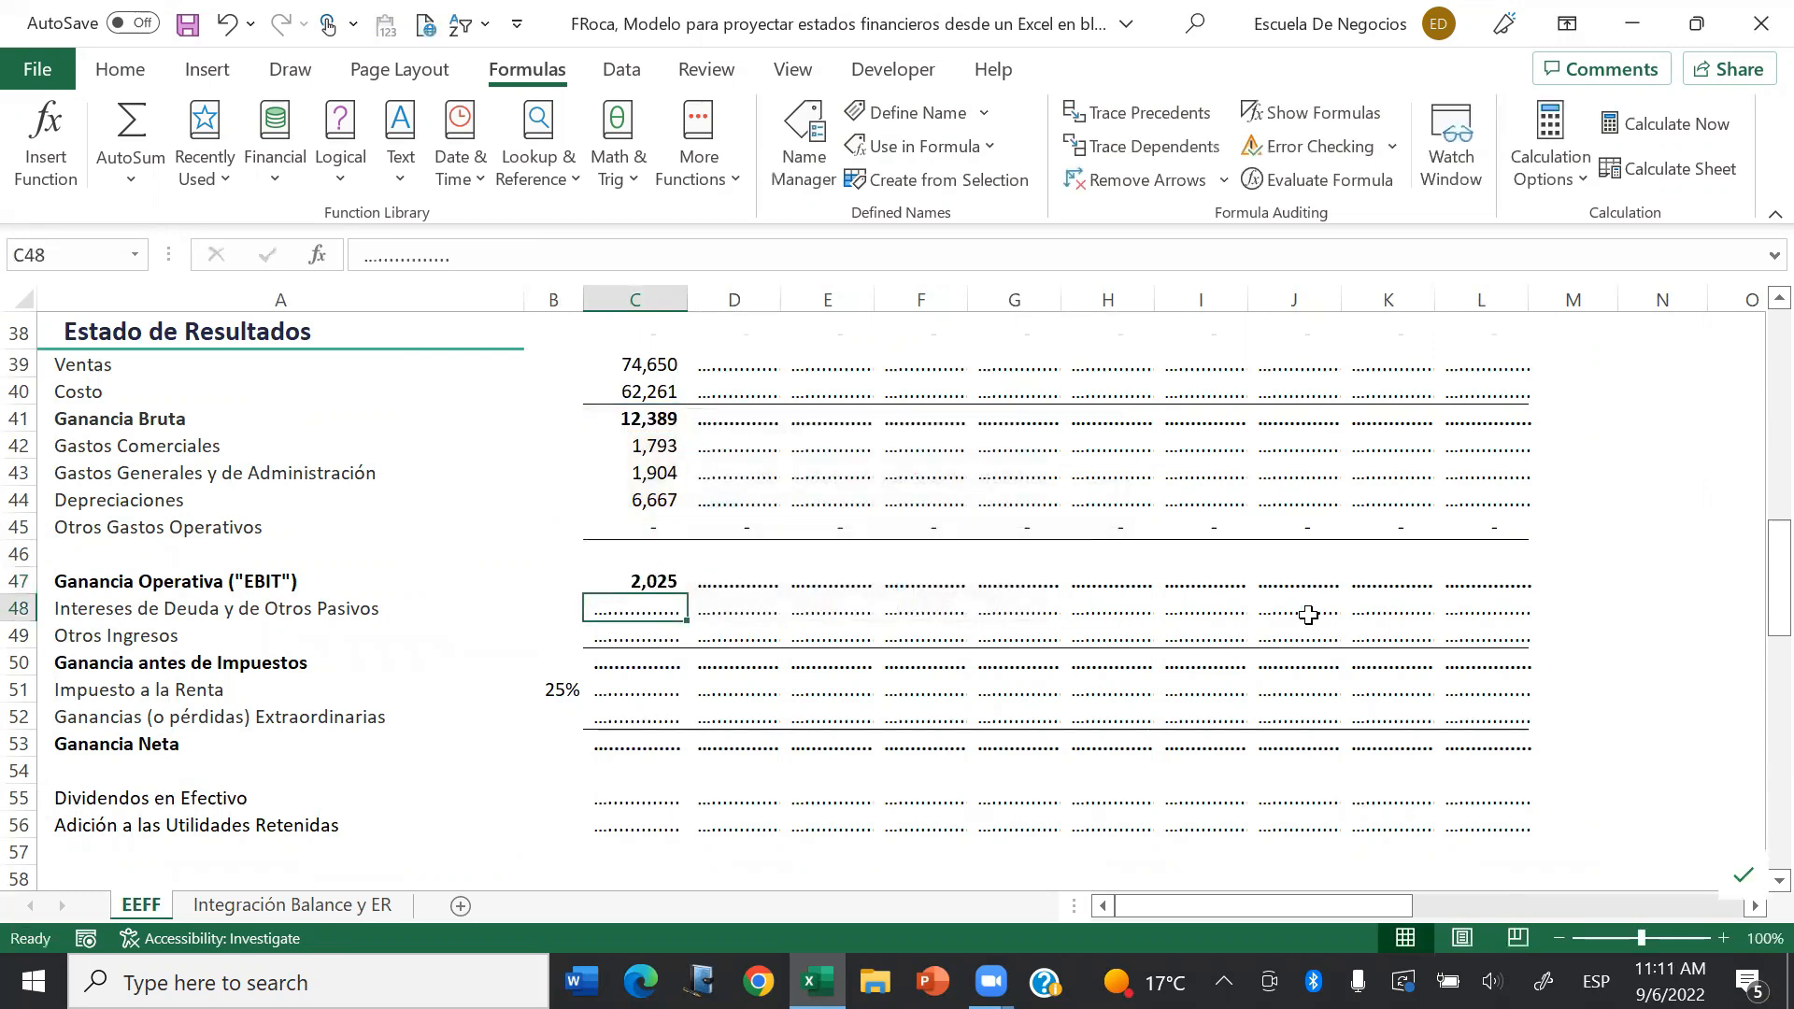
# Step: Link Intereses de Deuda y de Otros Pasivos in C48 to Total Intereses a pagar, cell C153 of the Integración Balance y ER sheet
pyautogui.write('=')
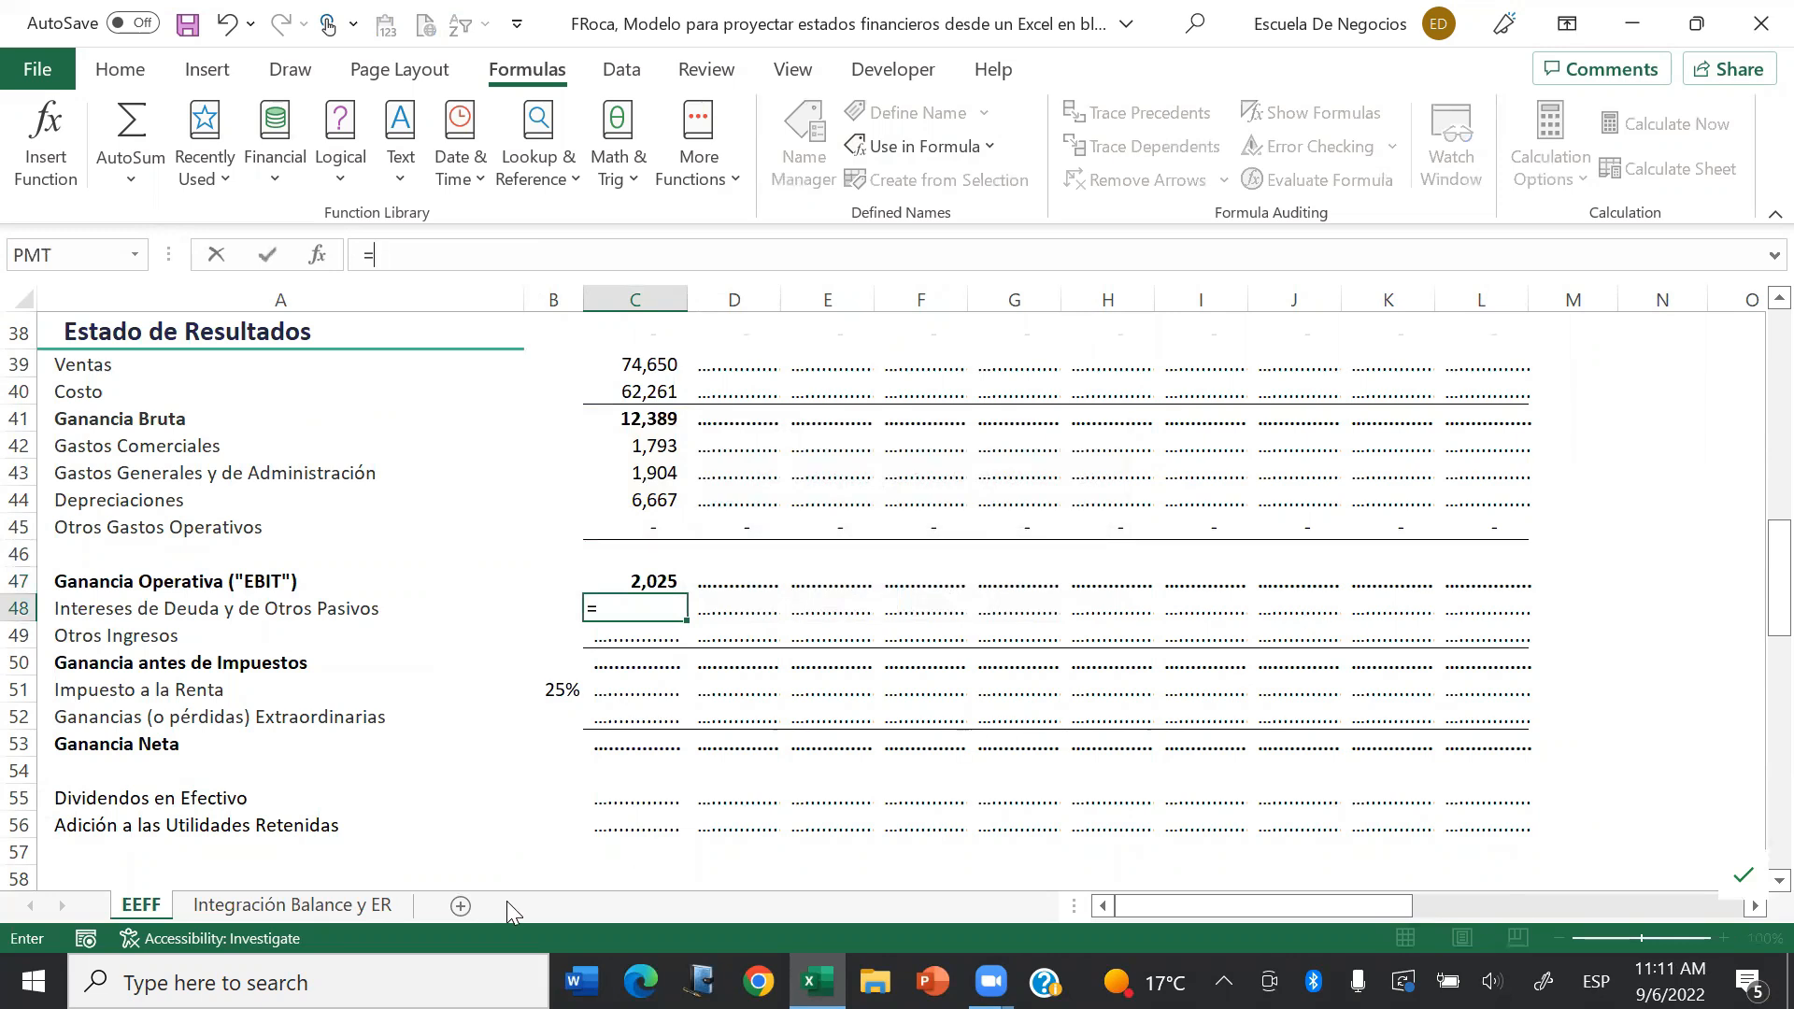
pyautogui.click(370, 910)
pyautogui.click(378, 841)
pyautogui.press('Down')
pyautogui.press('Down')
pyautogui.press('Down')
pyautogui.press('Down')
pyautogui.press('Down')
pyautogui.press('Down')
pyautogui.press('Down')
pyautogui.press('Down')
pyautogui.press('Down')
pyautogui.press('Down')
pyautogui.press('Down')
pyautogui.press('Down')
pyautogui.press('Down')
pyautogui.press('Down')
pyautogui.press('Down')
pyautogui.press('Down')
pyautogui.press('Down')
pyautogui.press('Down')
pyautogui.press('Down')
pyautogui.press('Down')
pyautogui.press('Down')
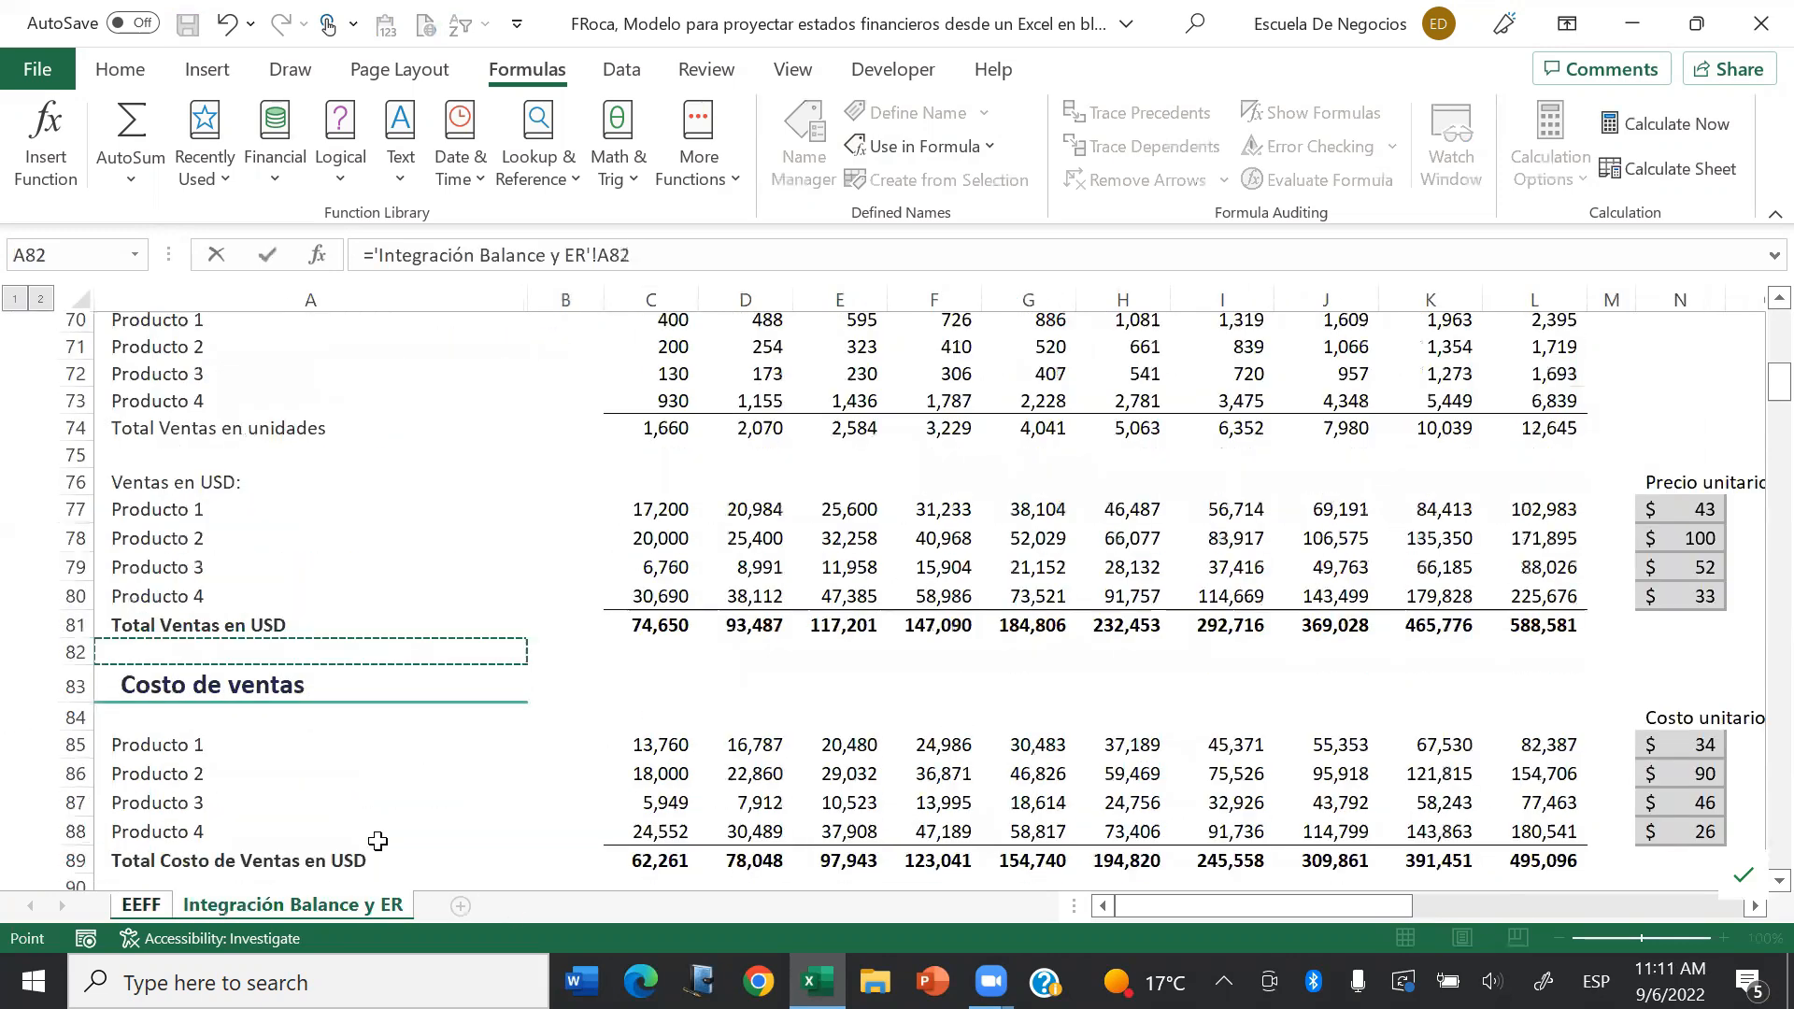
pyautogui.press('pagedown')
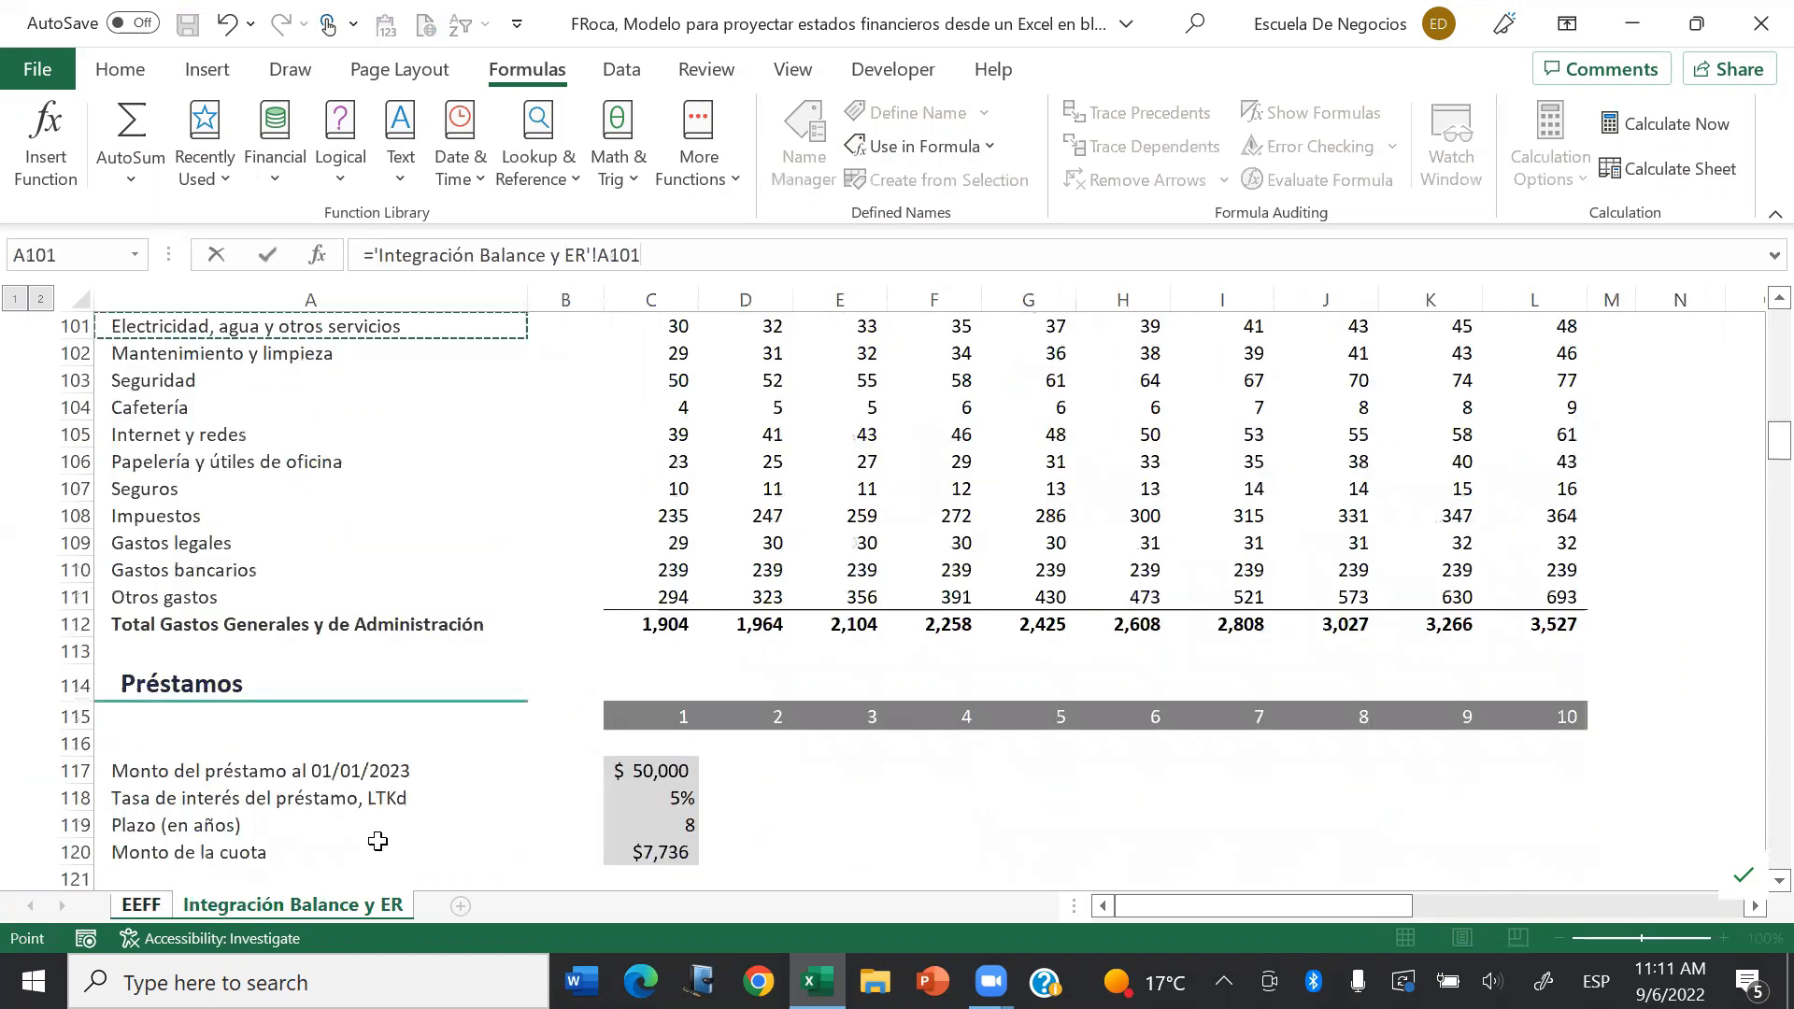
pyautogui.press('pagedown')
pyautogui.press('pagedown')
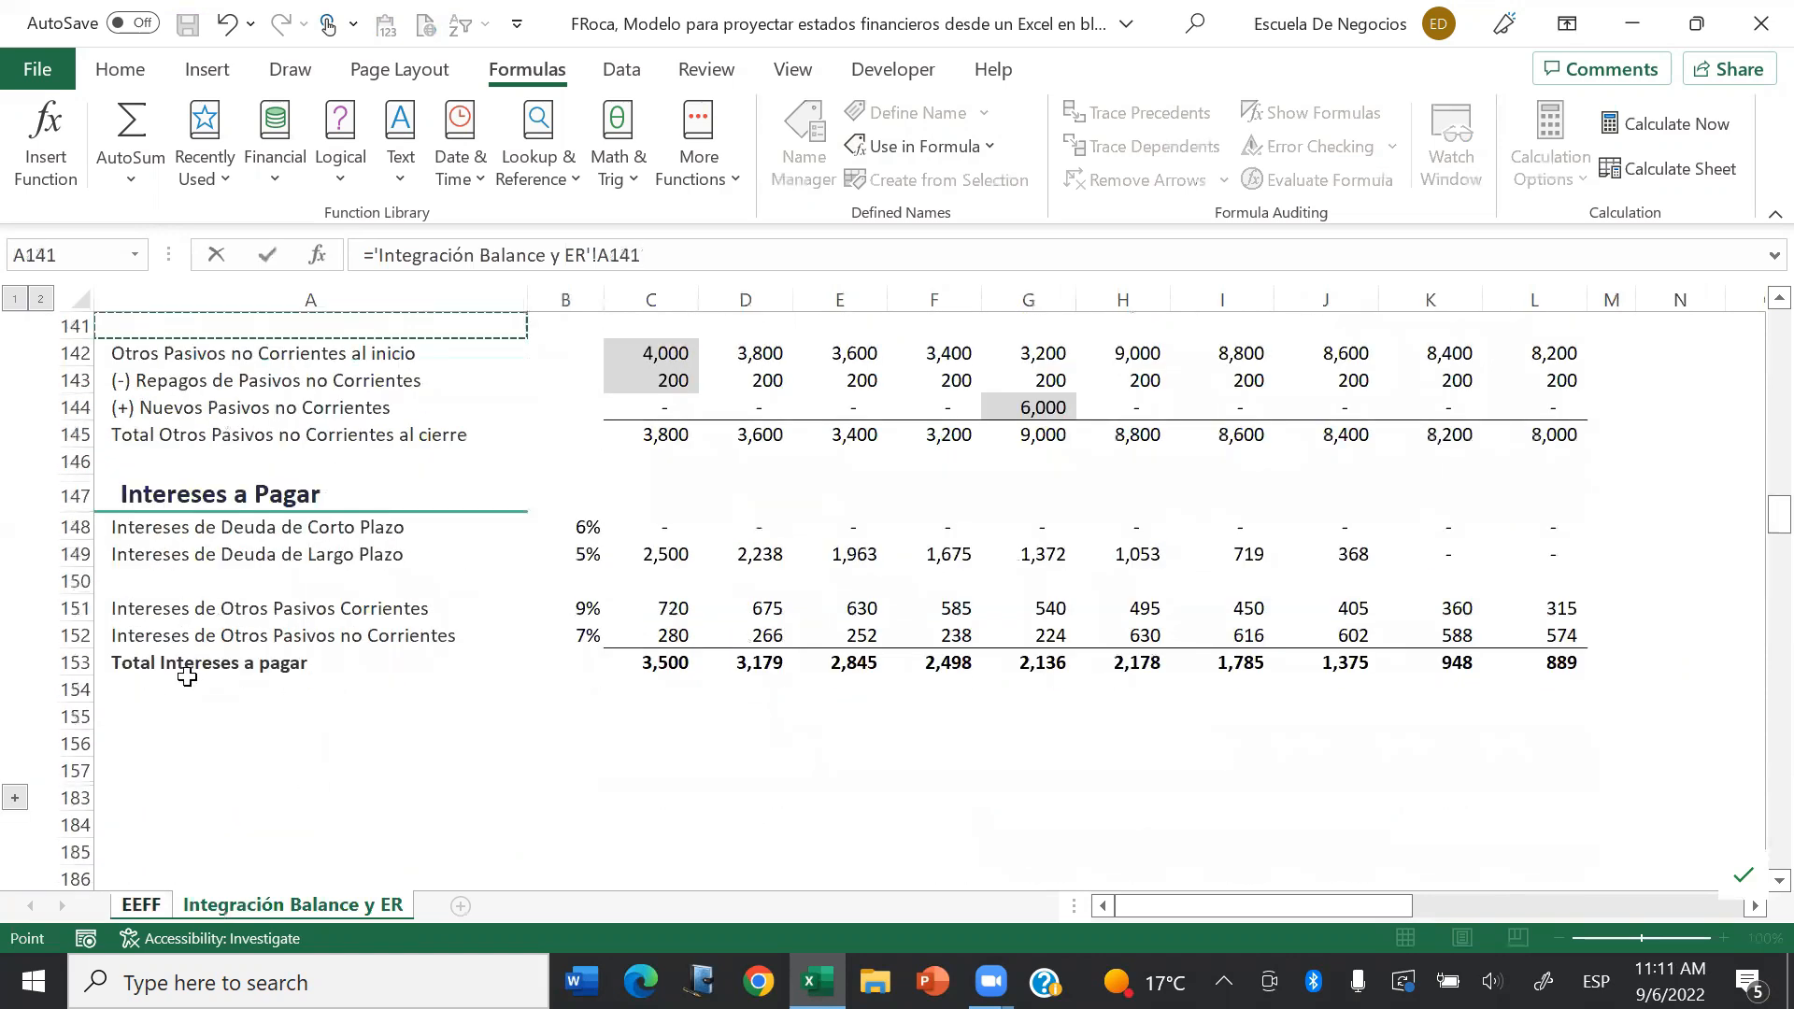
pyautogui.click(173, 665)
pyautogui.press('Right')
pyautogui.press('Right')
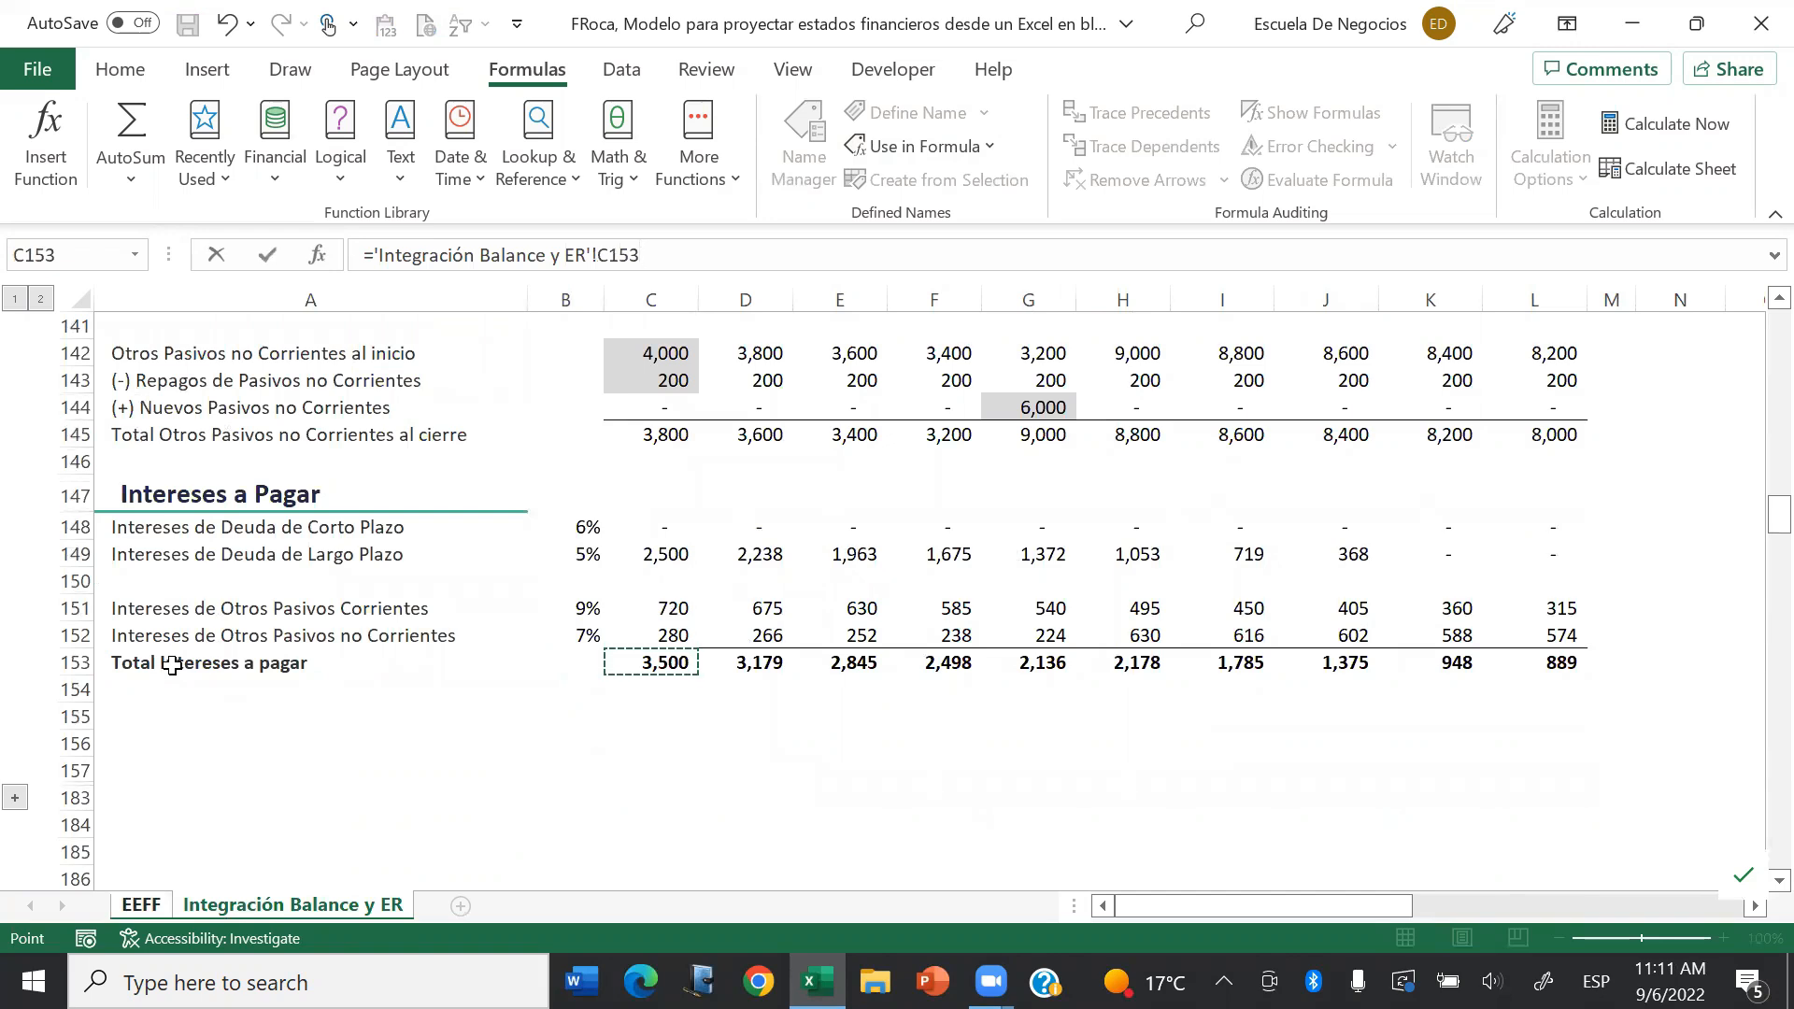
pyautogui.press('Return')
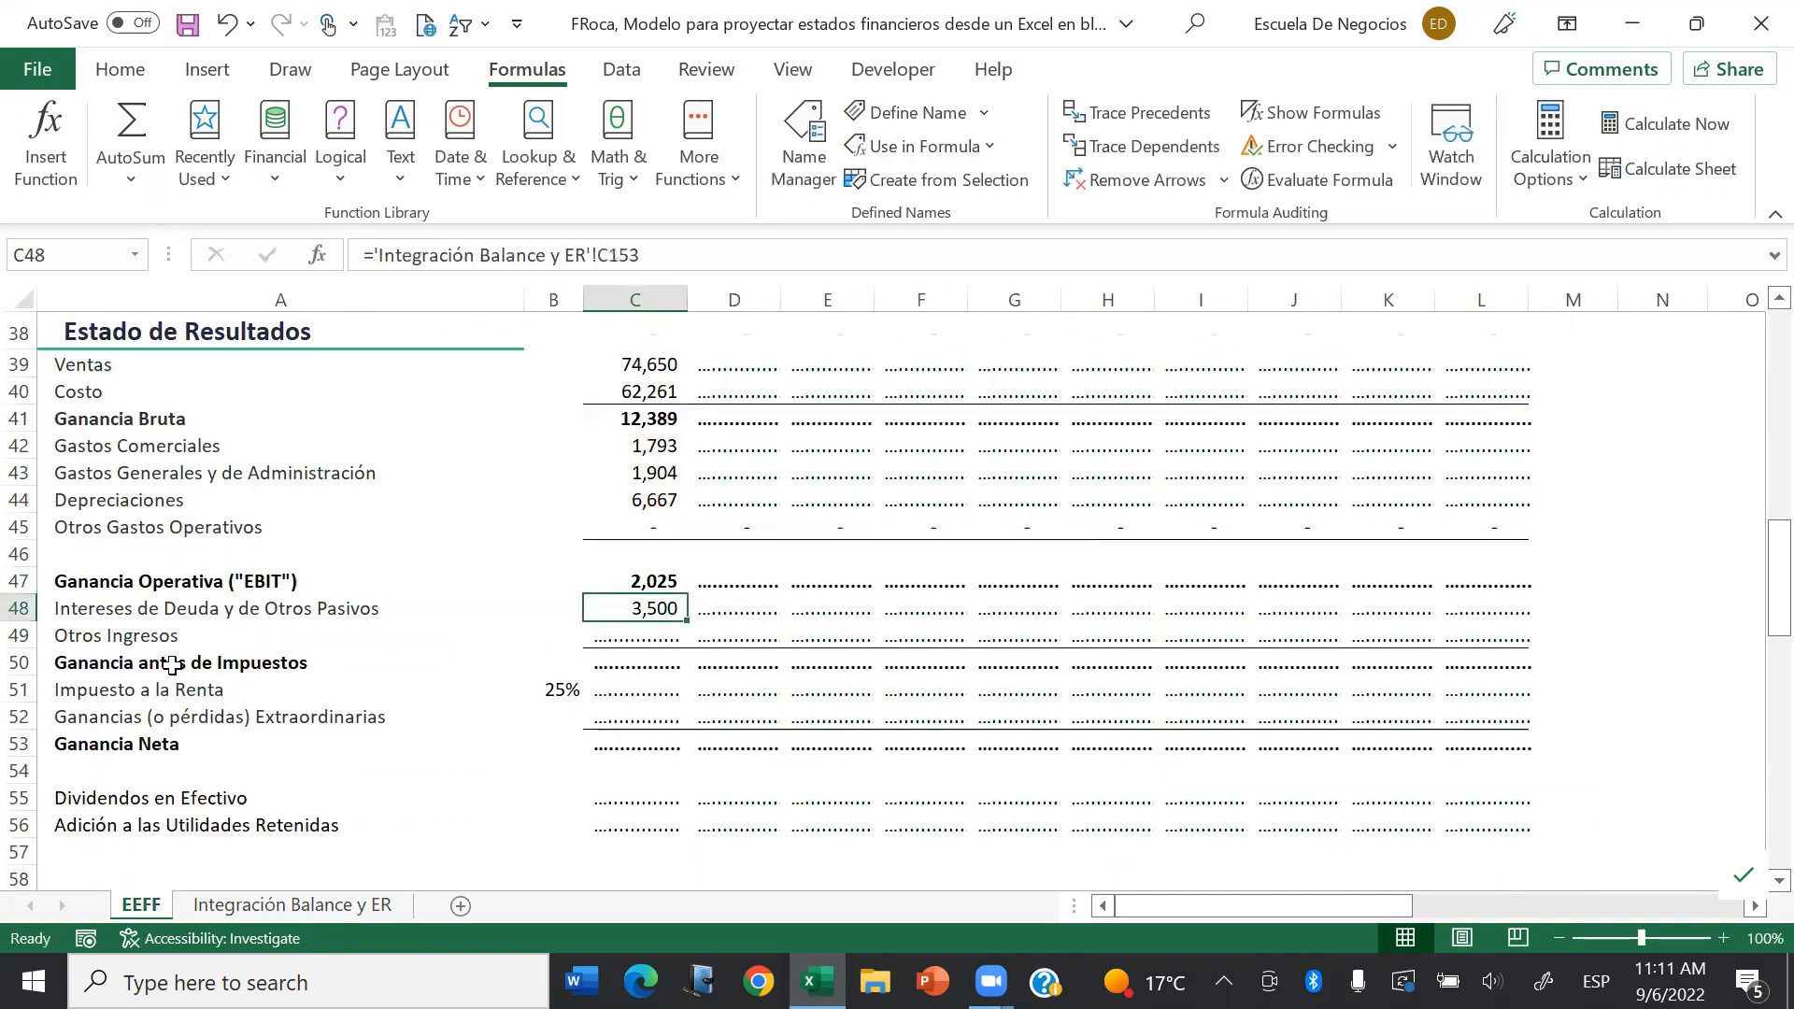
# Step: Set Otros Ingresos in C49 to 0
pyautogui.press('Down')
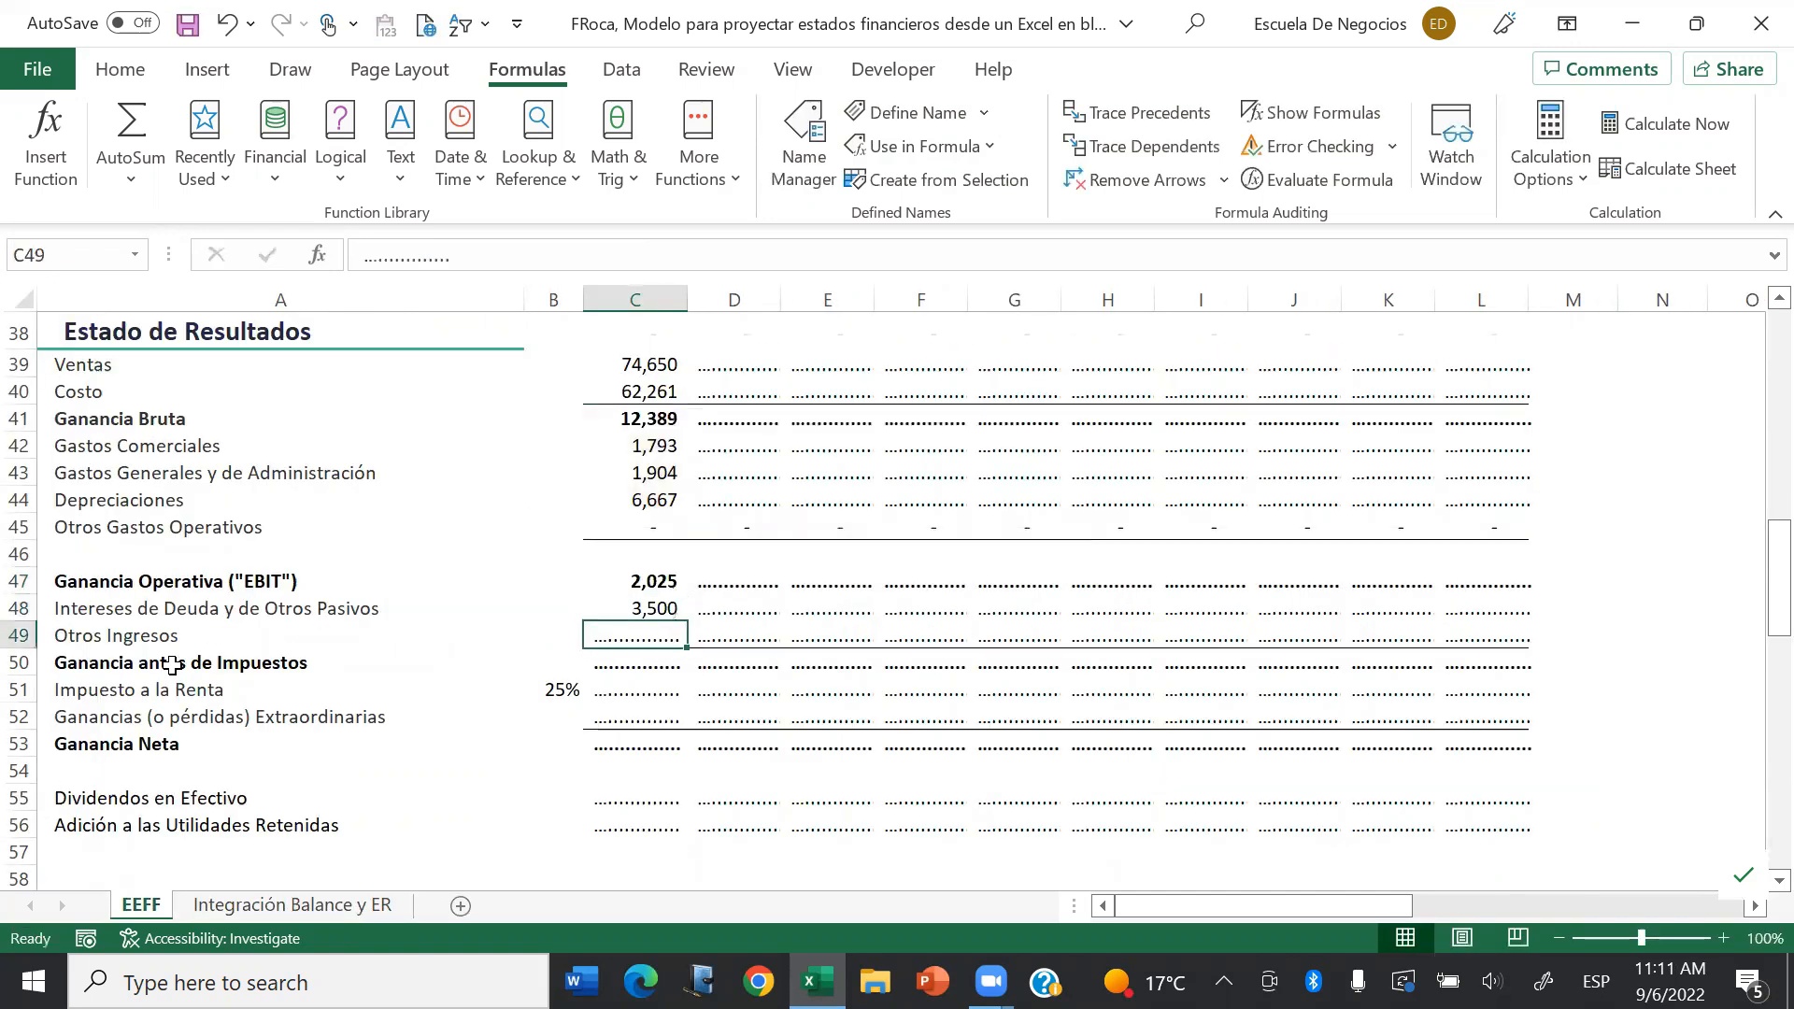
pyautogui.write('0')
pyautogui.press('Return')
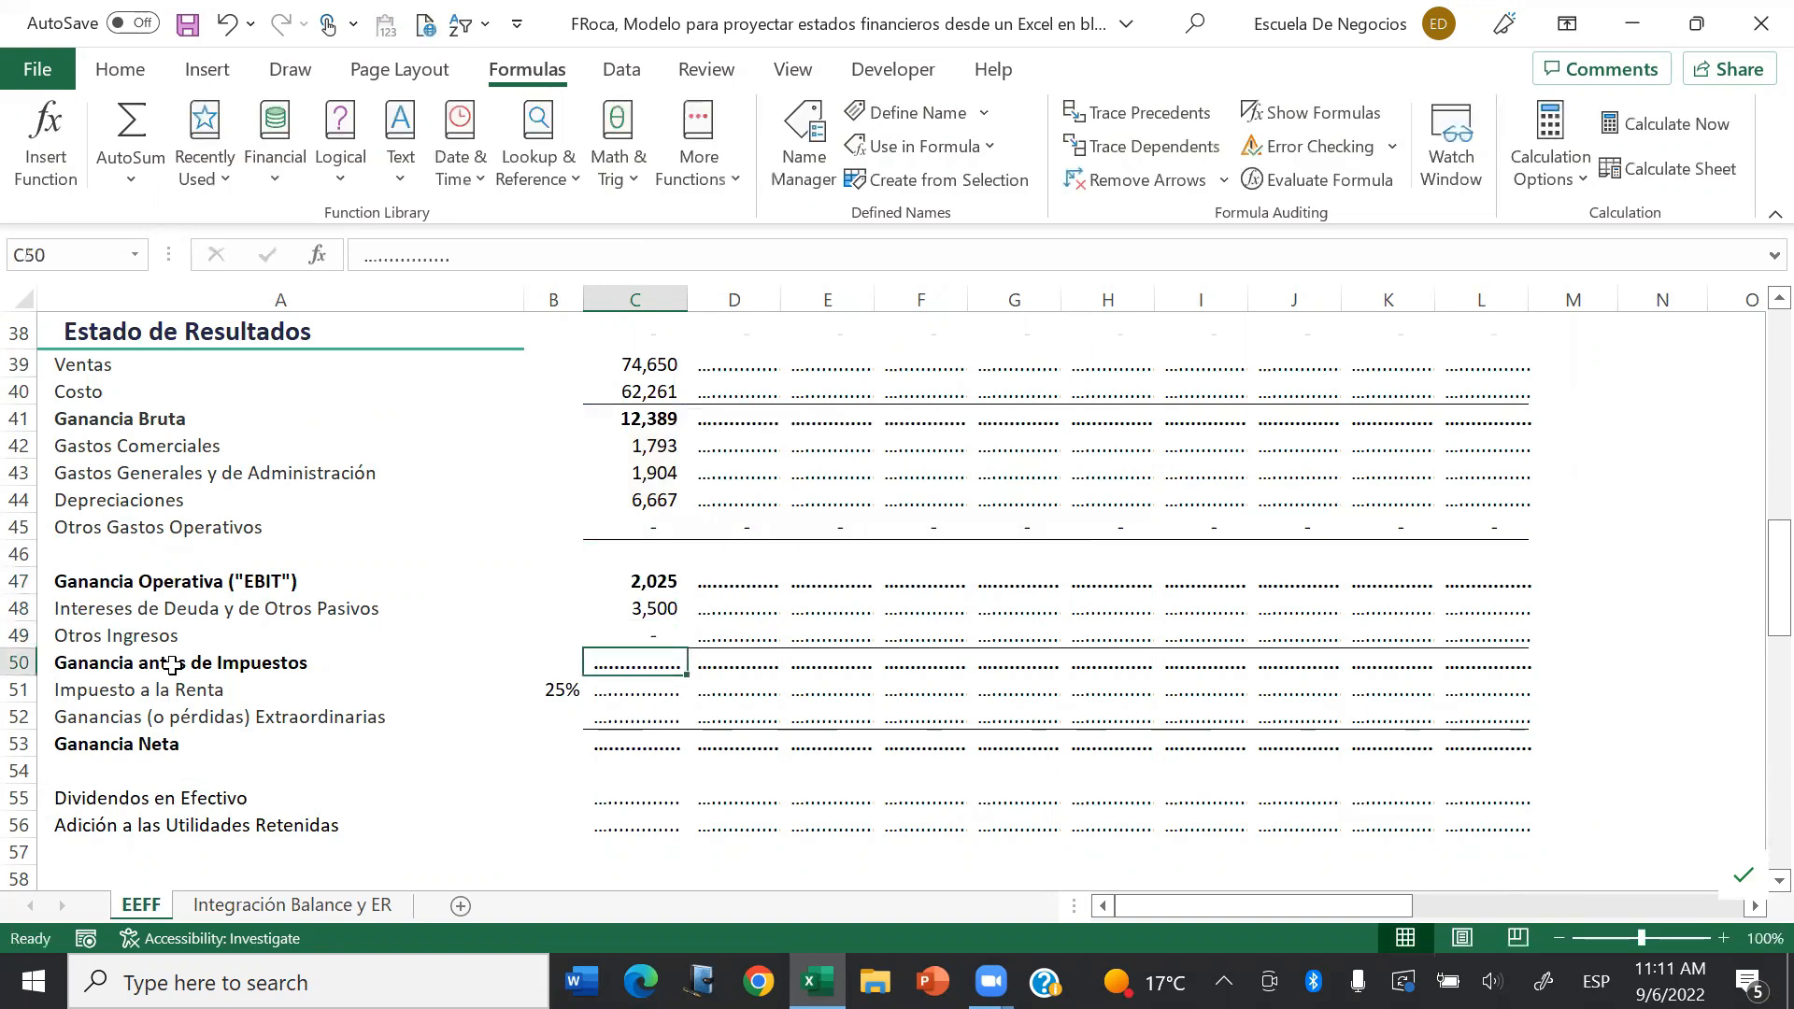
# Step: Calculate Ganancia antes de Impuestos in C50 as EBIT minus interest plus Otros Ingresos, =C47-C48+C49
pyautogui.write('=')
pyautogui.press('Up')
pyautogui.press('Up')
pyautogui.press('Up')
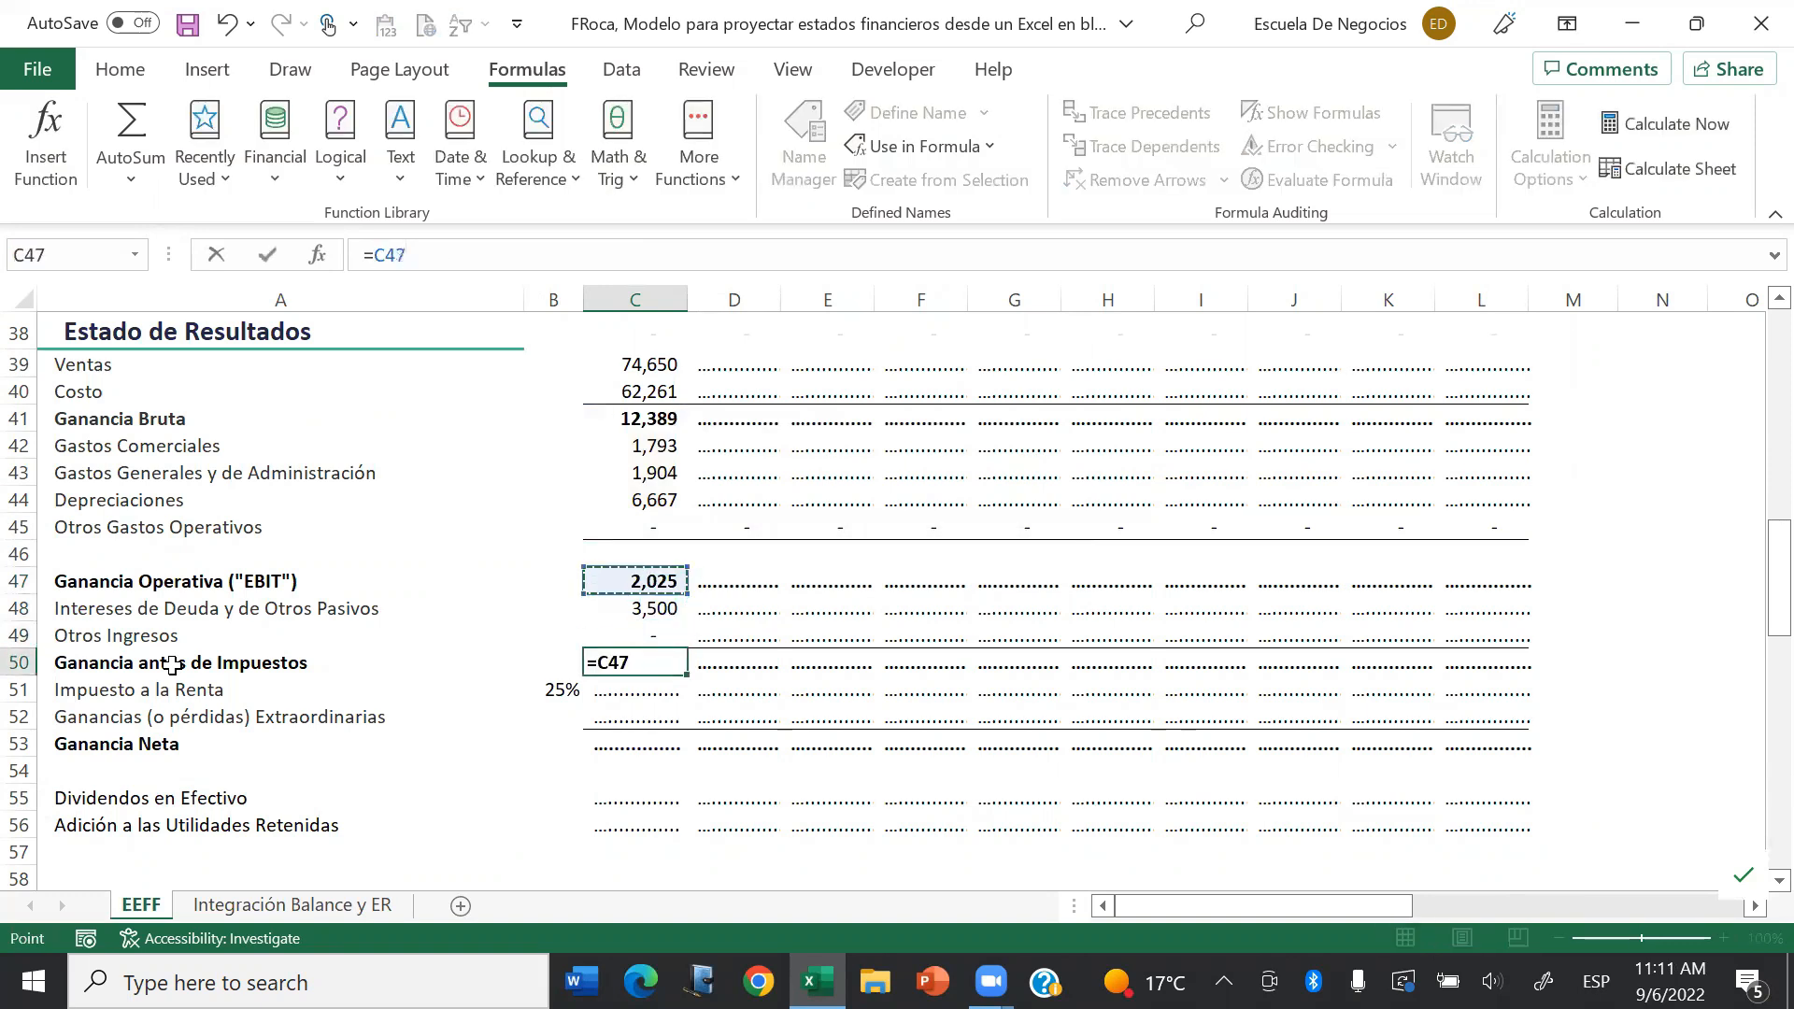
pyautogui.write('-')
pyautogui.press('Up')
pyautogui.press('Up')
pyautogui.write('+')
pyautogui.press('Up')
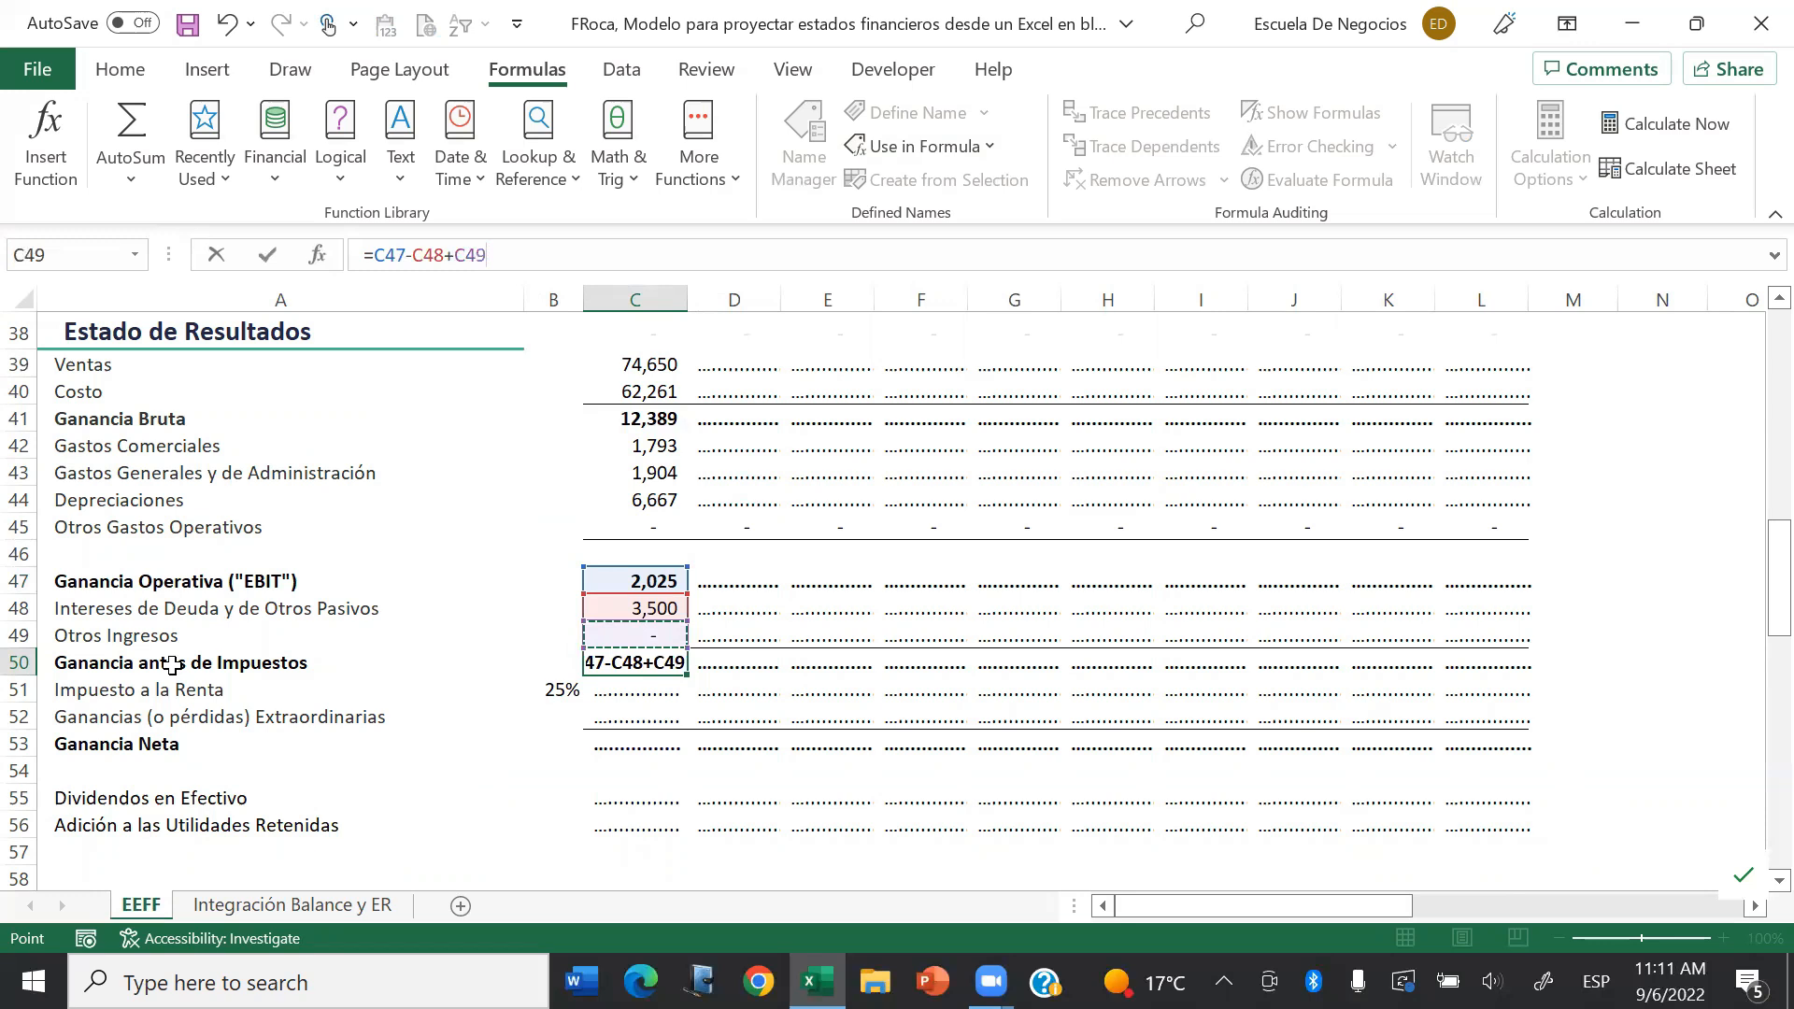
pyautogui.press('Return')
# Step: Copy the income statement formulas in C39:C50, from Ventas to Ganancia antes de Impuestos, across the projection years through column L
pyautogui.press('Up')
pyautogui.hotkey('shift', 'Up')
pyautogui.hotkey('shift', 'Up')
pyautogui.hotkey('shift', 'Up')
pyautogui.hotkey('shift', 'Up')
pyautogui.hotkey('shift', 'Up')
pyautogui.hotkey('shift', 'Up')
pyautogui.hotkey('shift', 'Up')
pyautogui.hotkey('shift', 'Up')
pyautogui.hotkey('shift', 'Up')
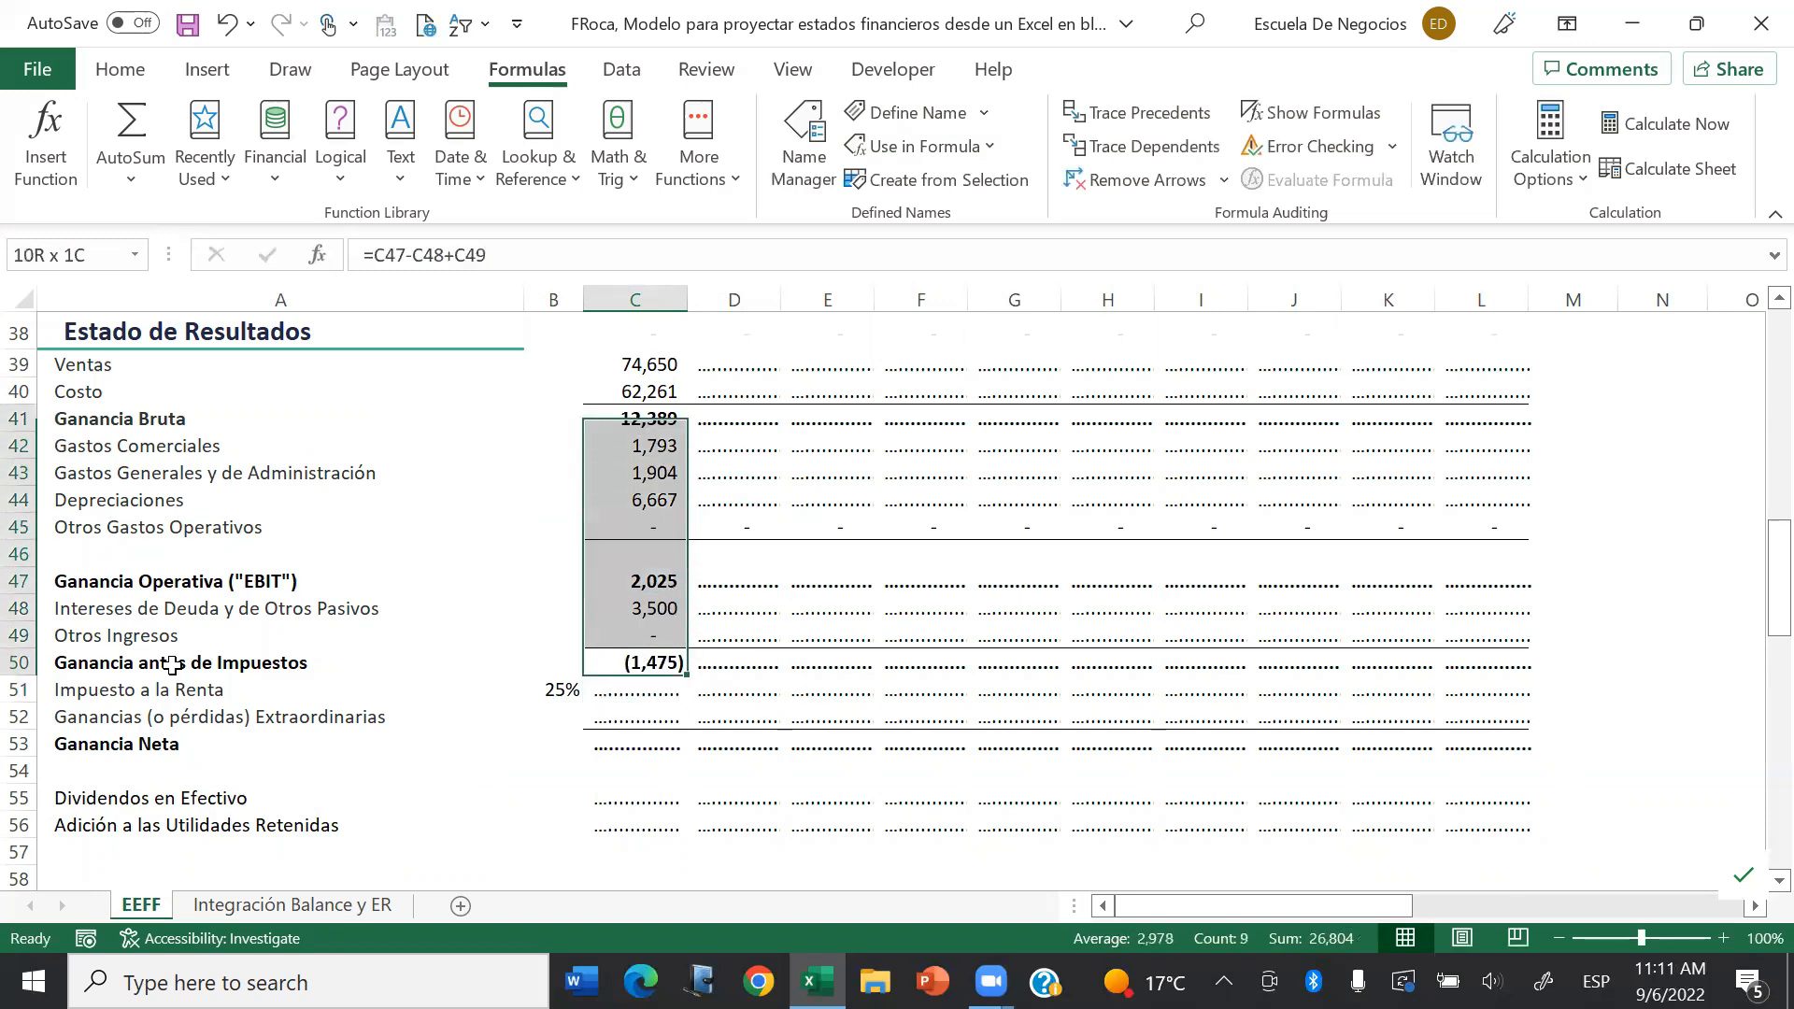
pyautogui.hotkey('shift', 'Up')
pyautogui.hotkey('shift', 'Up')
pyautogui.hotkey('shift', 'Up')
pyautogui.hotkey('shift', 'Up')
pyautogui.hotkey('shift', 'Up')
pyautogui.hotkey('shift', 'Up')
pyautogui.hotkey('shift', 'Up')
pyautogui.hotkey('shift', 'Down')
pyautogui.hotkey('shift', 'Down')
pyautogui.hotkey('shift', 'Down')
pyautogui.hotkey('shift', 'Down')
pyautogui.hotkey('shift', 'Down')
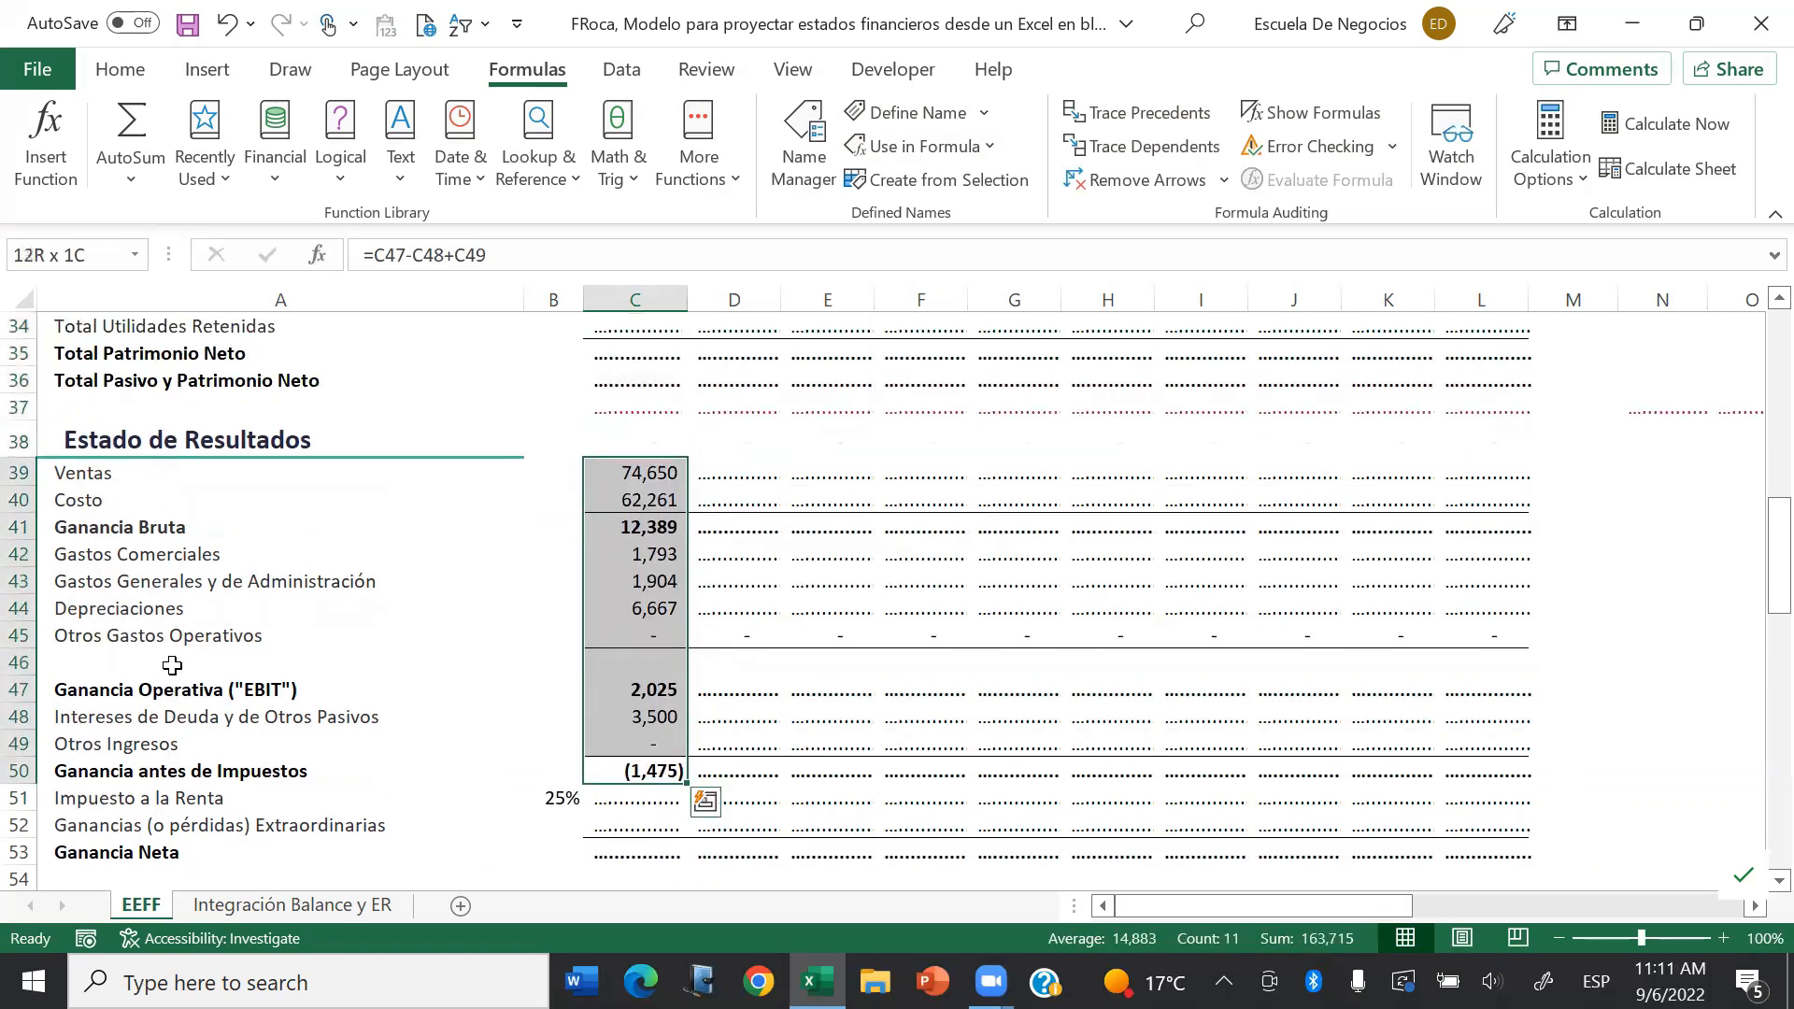
pyautogui.hotkey('ctrl', 'c')
pyautogui.hotkey('ctrl', 'shift', 'Right')
pyautogui.press('Return')
# Step: Look over the remaining income statement rows and examine the Ganancia antes de Impuestos formula in C50
pyautogui.press('Down')
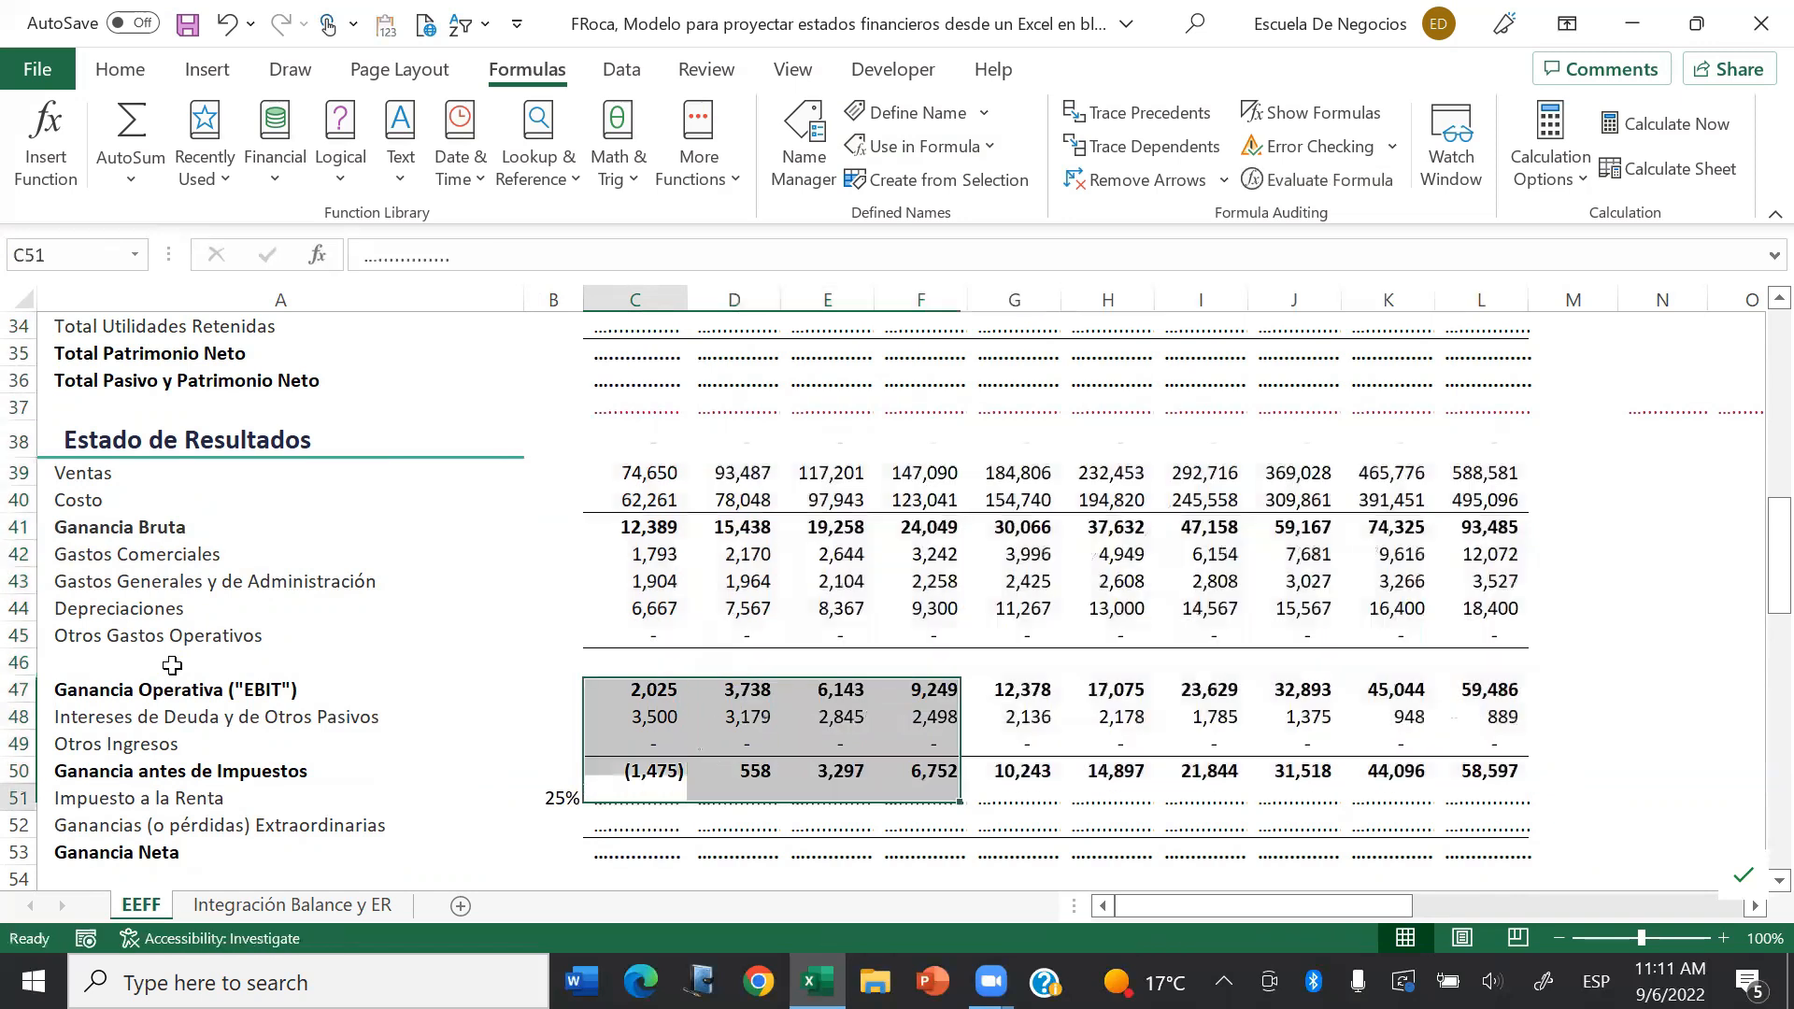
pyautogui.press('Down')
pyautogui.press('Down')
pyautogui.press('Down')
pyautogui.press('Down')
pyautogui.press('Down')
pyautogui.press('Down')
pyautogui.press('Down')
pyautogui.press('Up')
pyautogui.press('Up')
pyautogui.press('Up')
pyautogui.press('Up')
pyautogui.press('Up')
pyautogui.press('Up')
pyautogui.press('Up')
pyautogui.press('Up')
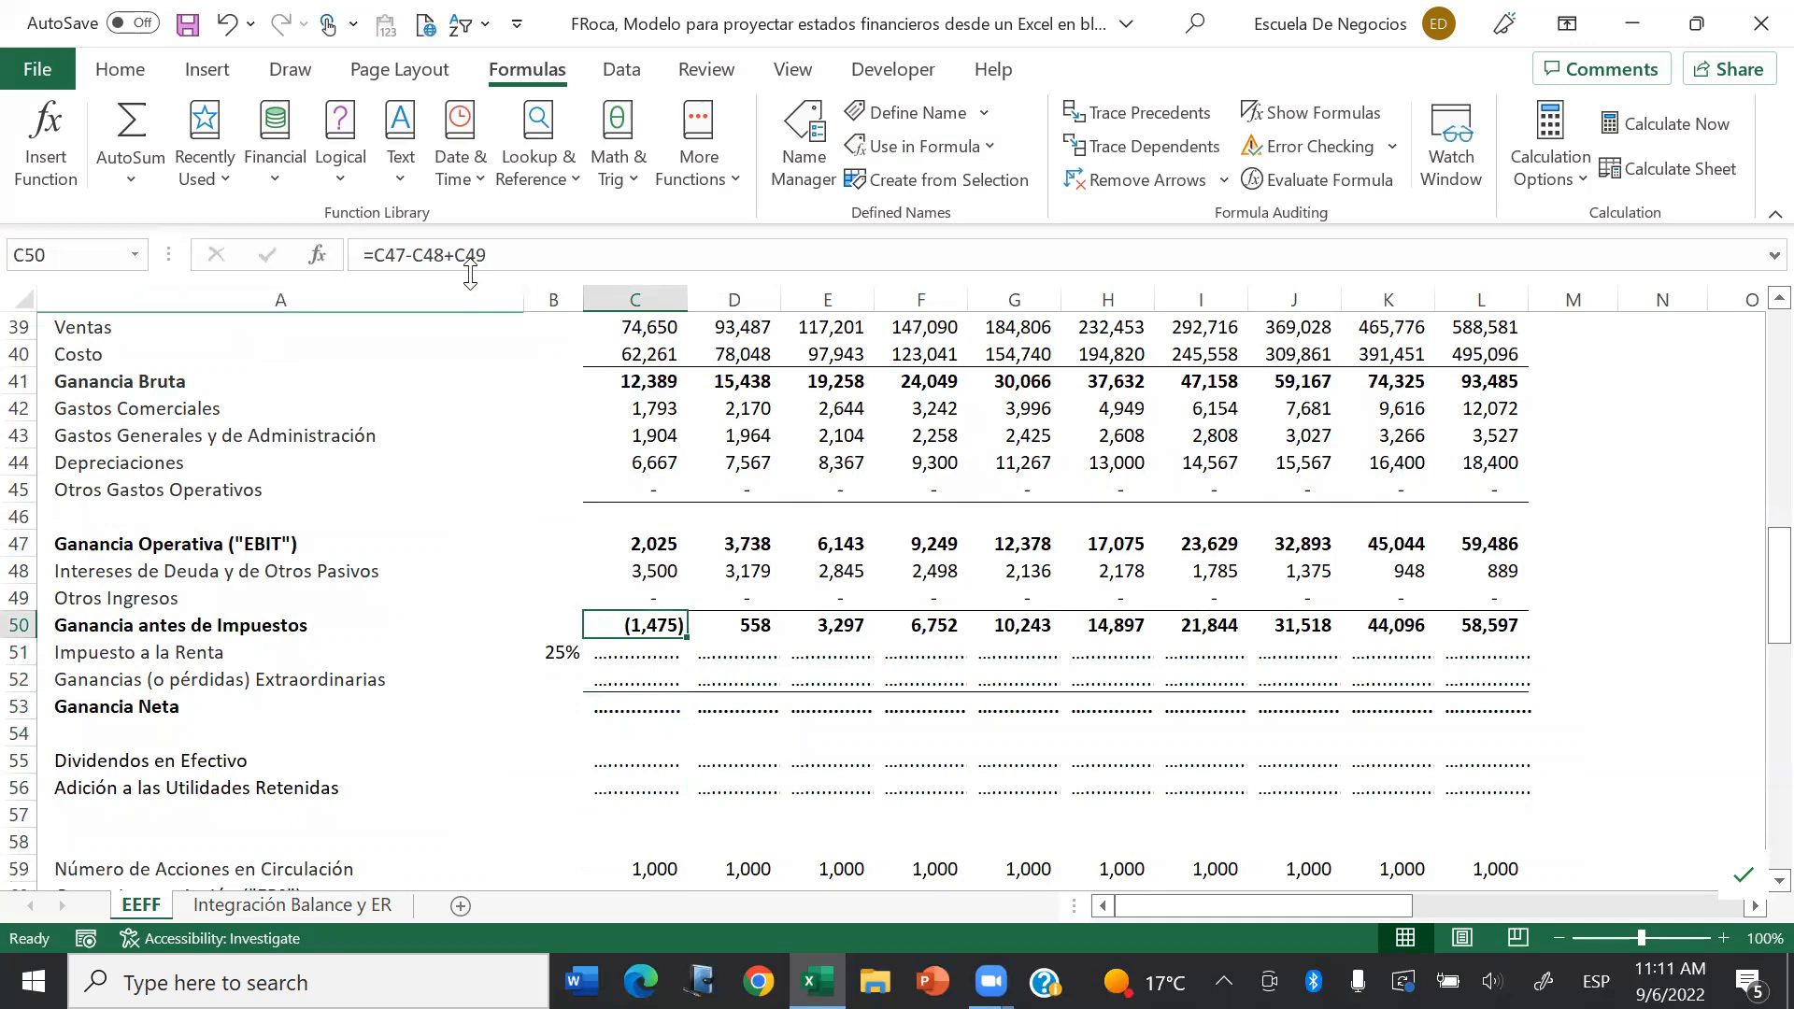
pyautogui.click(540, 254)
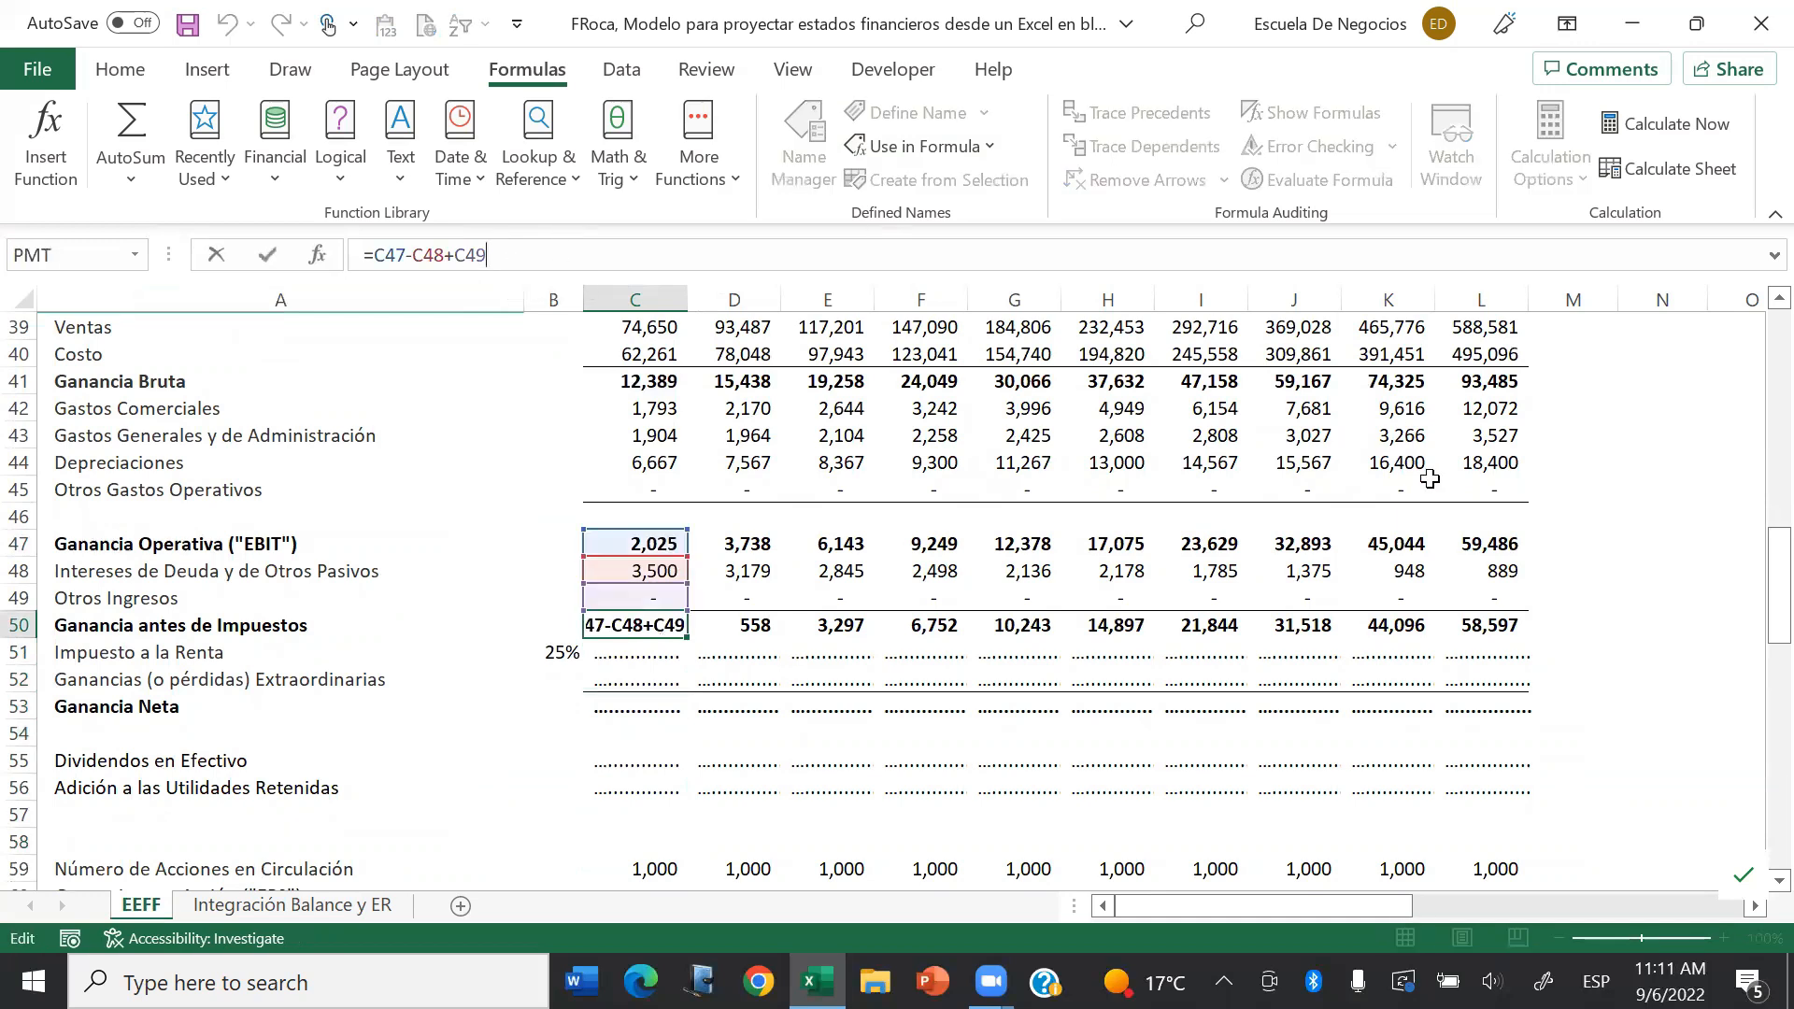
pyautogui.press('Escape')
# Step: Calculate Impuesto a la Renta in C51 only on positive pre-tax profit, using the rate in B51: =IF(C50>0,C50*$B$51,0)
pyautogui.press('Down')
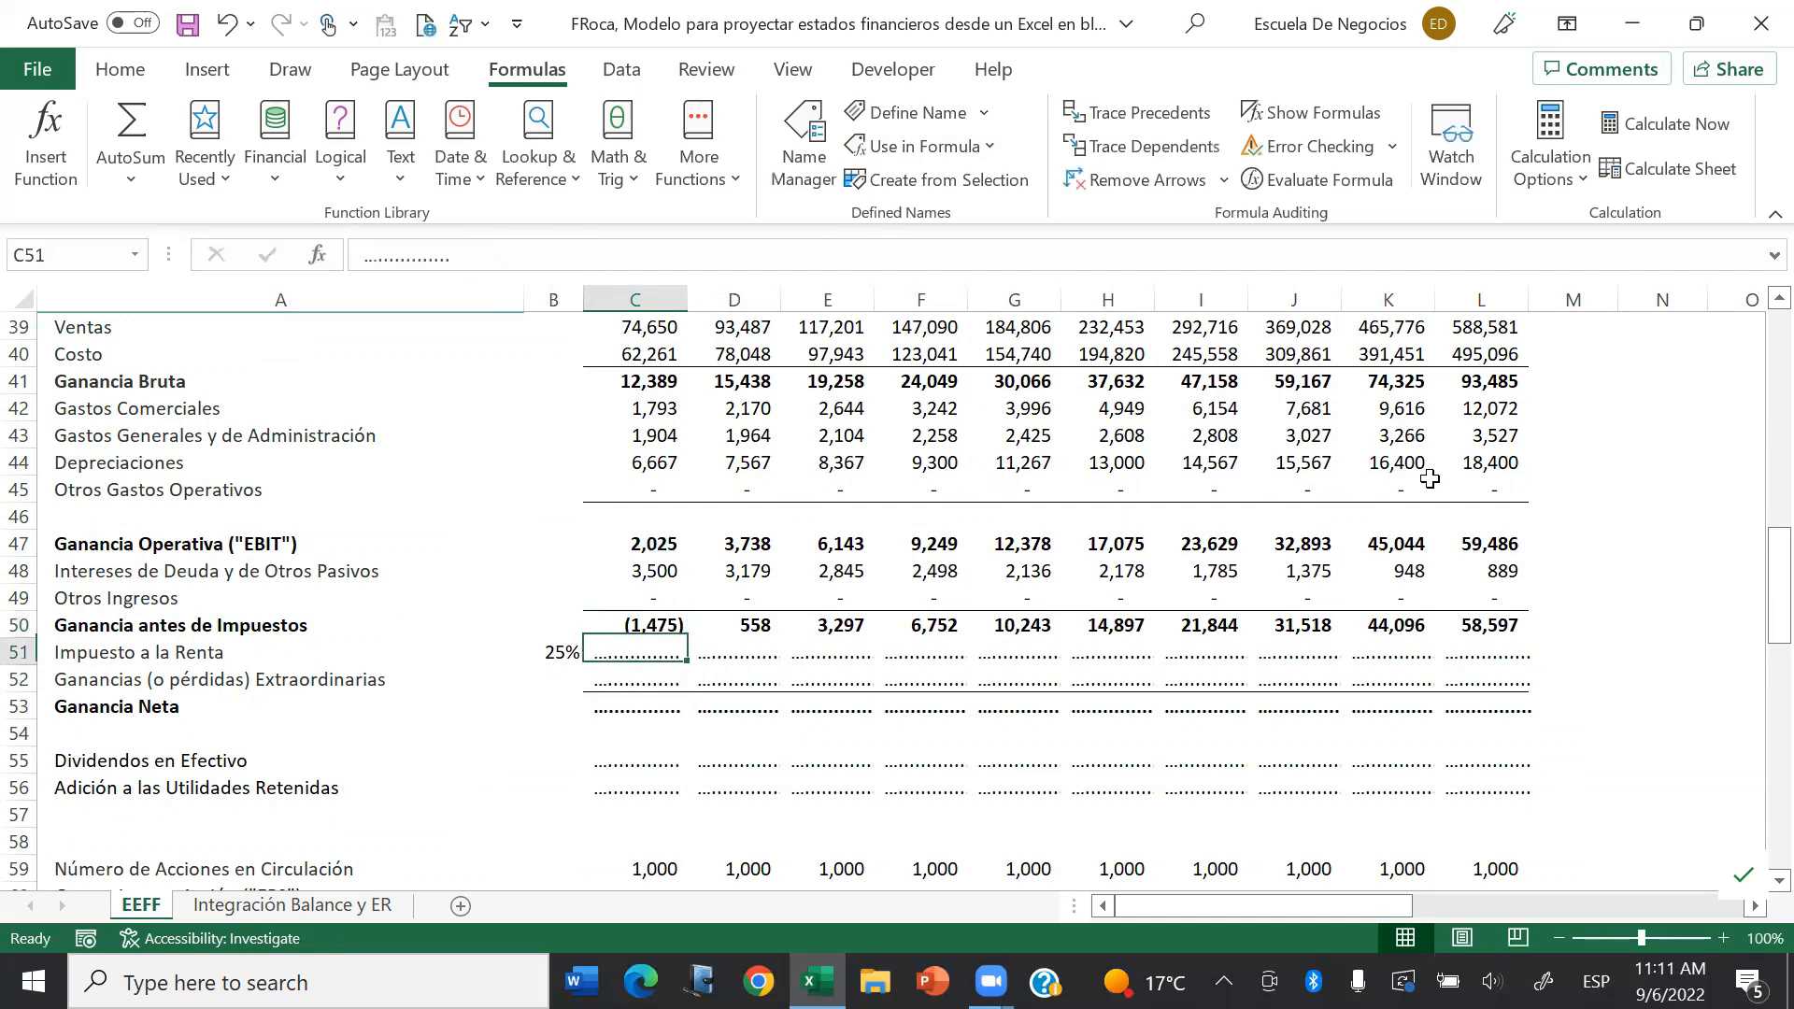
pyautogui.write('=if(')
pyautogui.press('Up')
pyautogui.write('>')
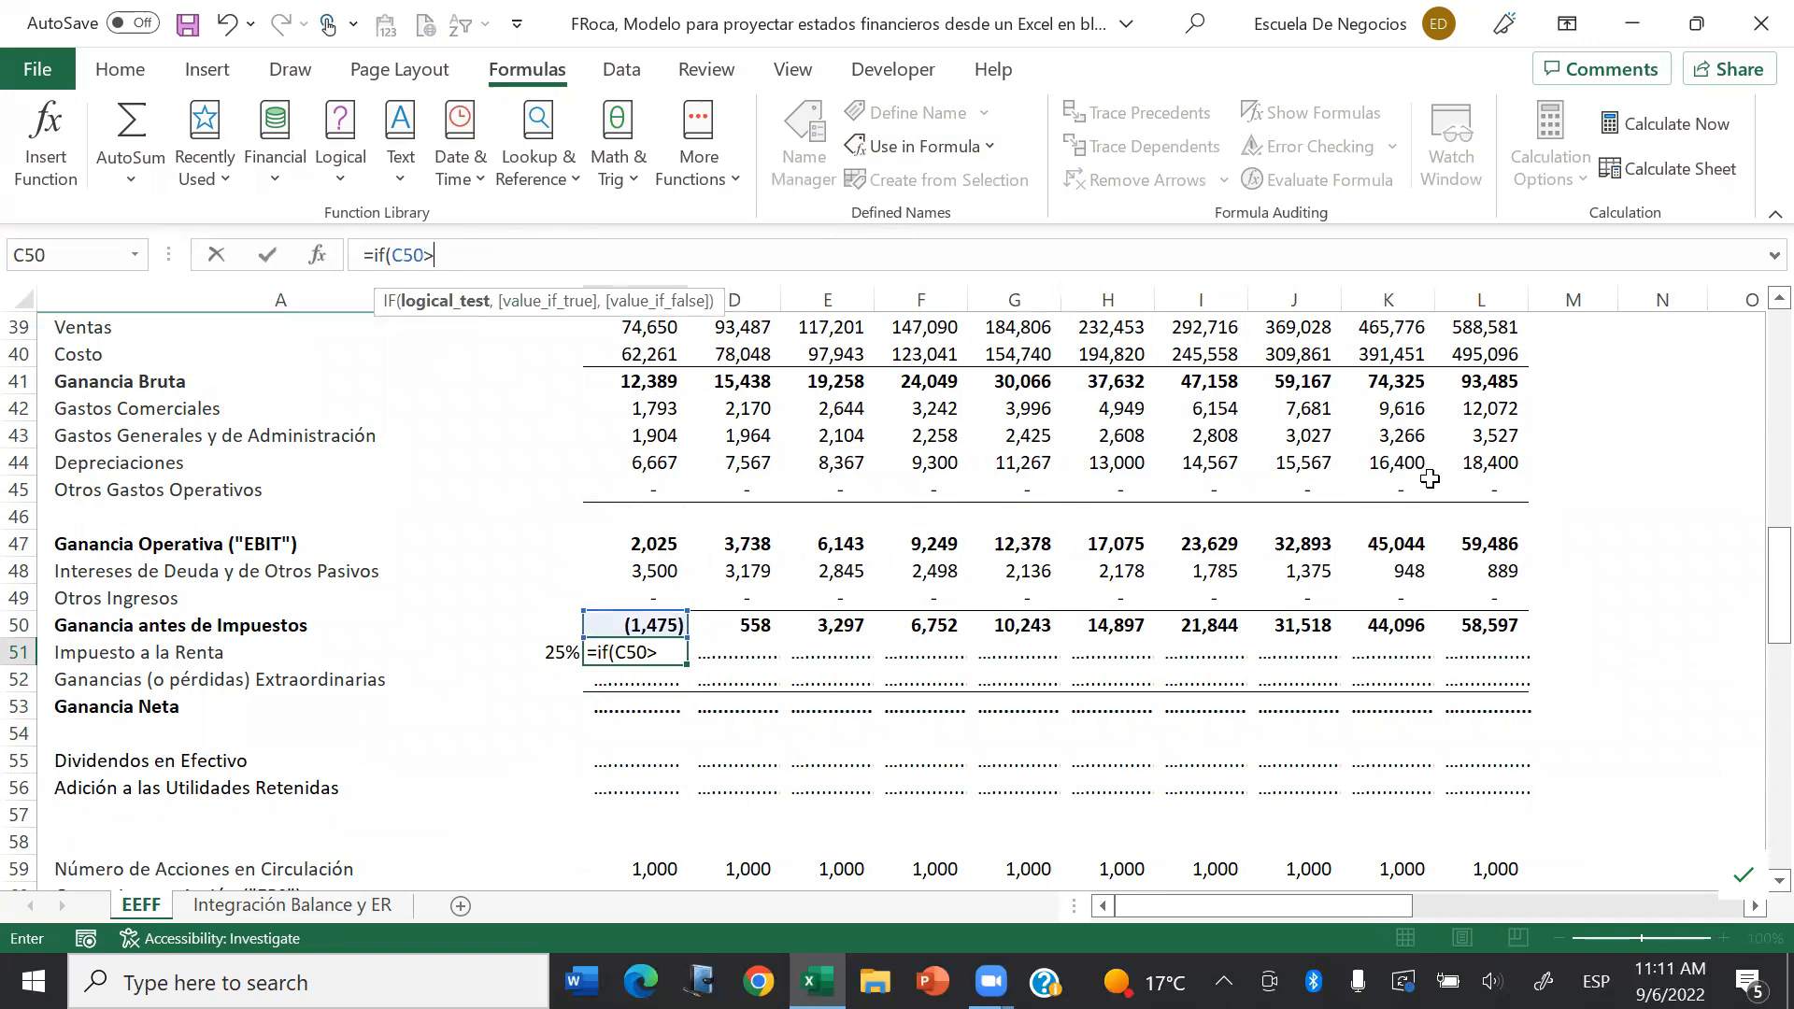
pyautogui.write('0,')
pyautogui.press('Up')
pyautogui.write('*')
pyautogui.press('Left')
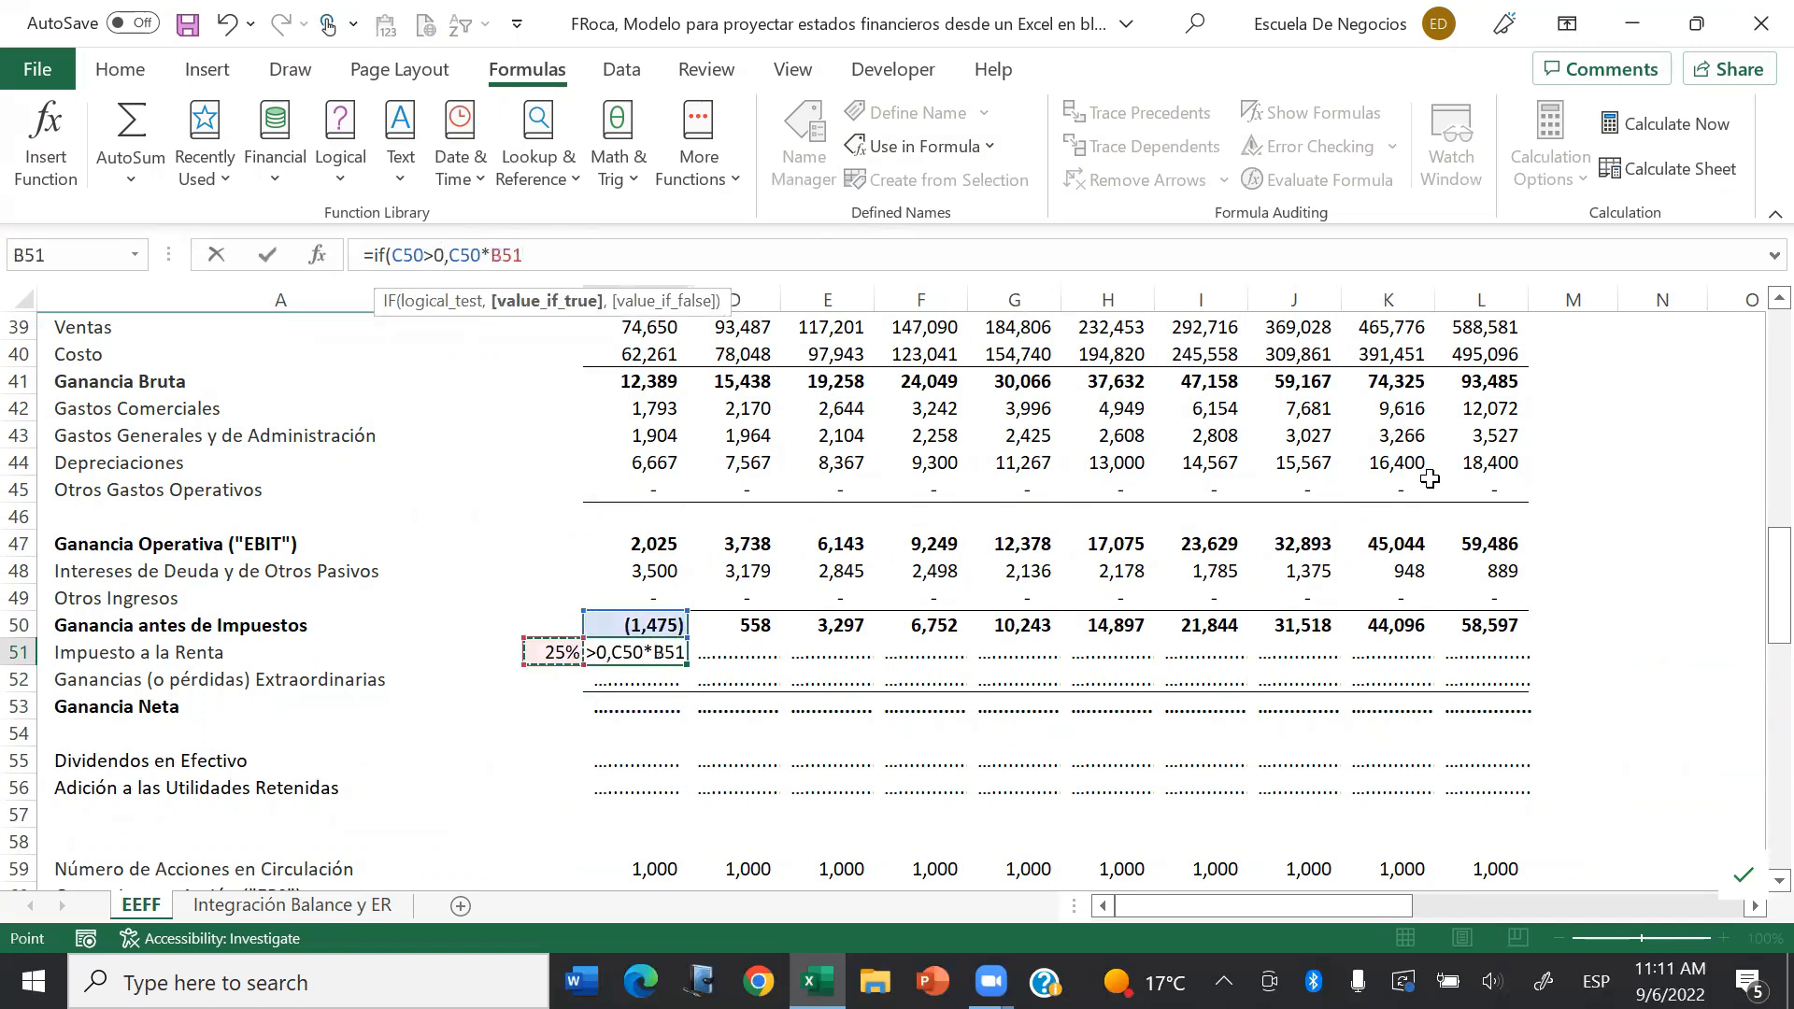
pyautogui.press('F4')
pyautogui.write(',0)')
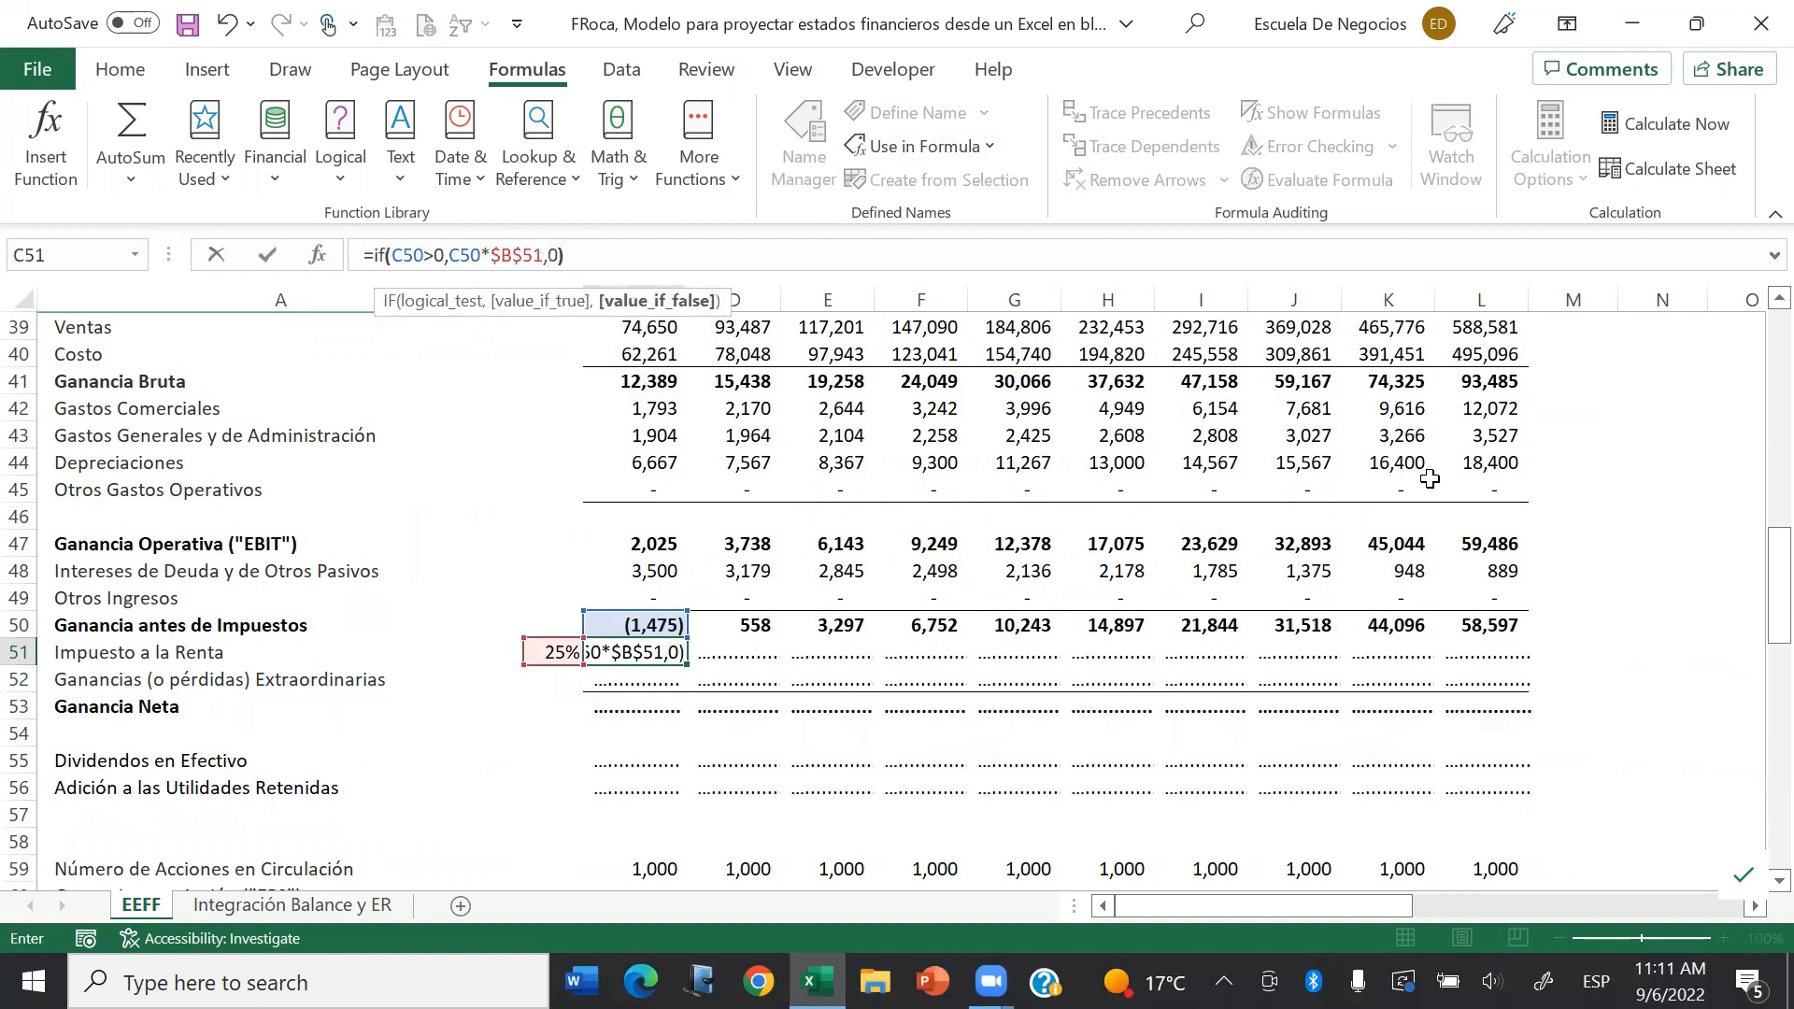
pyautogui.press('Return')
# Step: Copy the Impuesto a la Renta formula from C51 across through L51 and review the formula in C51
pyautogui.press('Up')
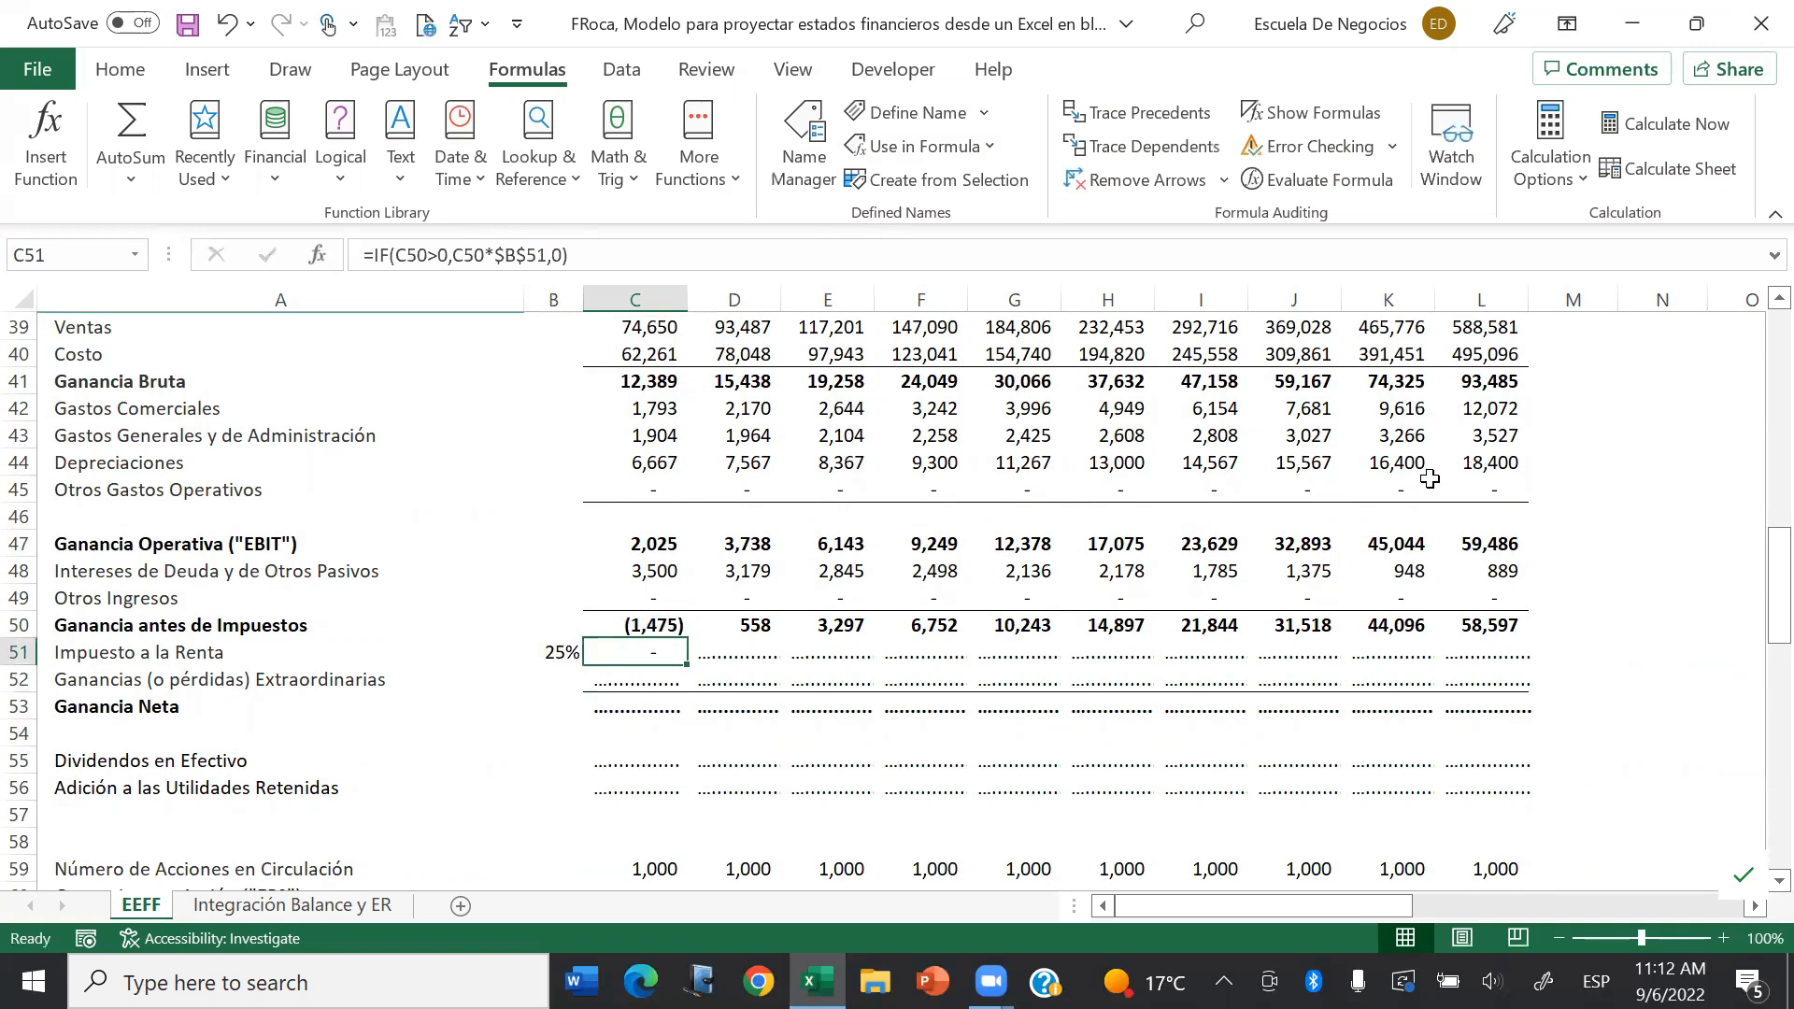
pyautogui.hotkey('ctrl', 'c')
pyautogui.hotkey('ctrl', 'shift', 'Right')
pyautogui.press('Return')
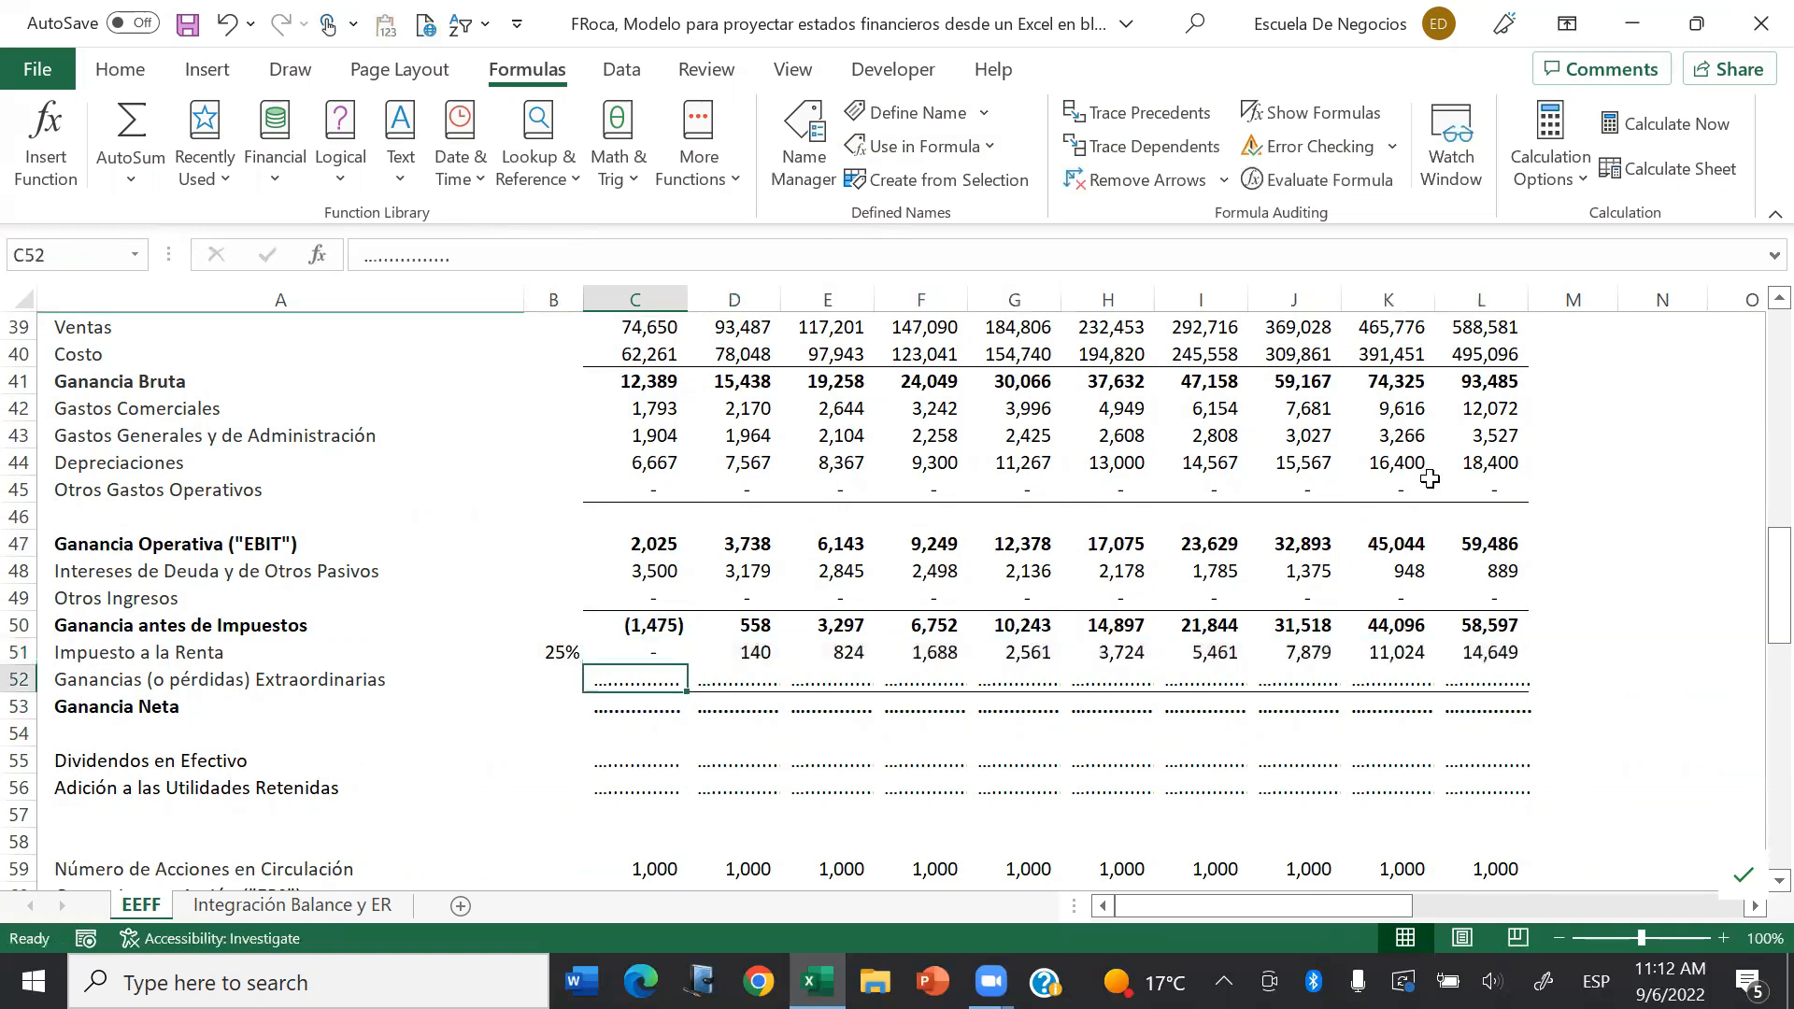
pyautogui.press('Up')
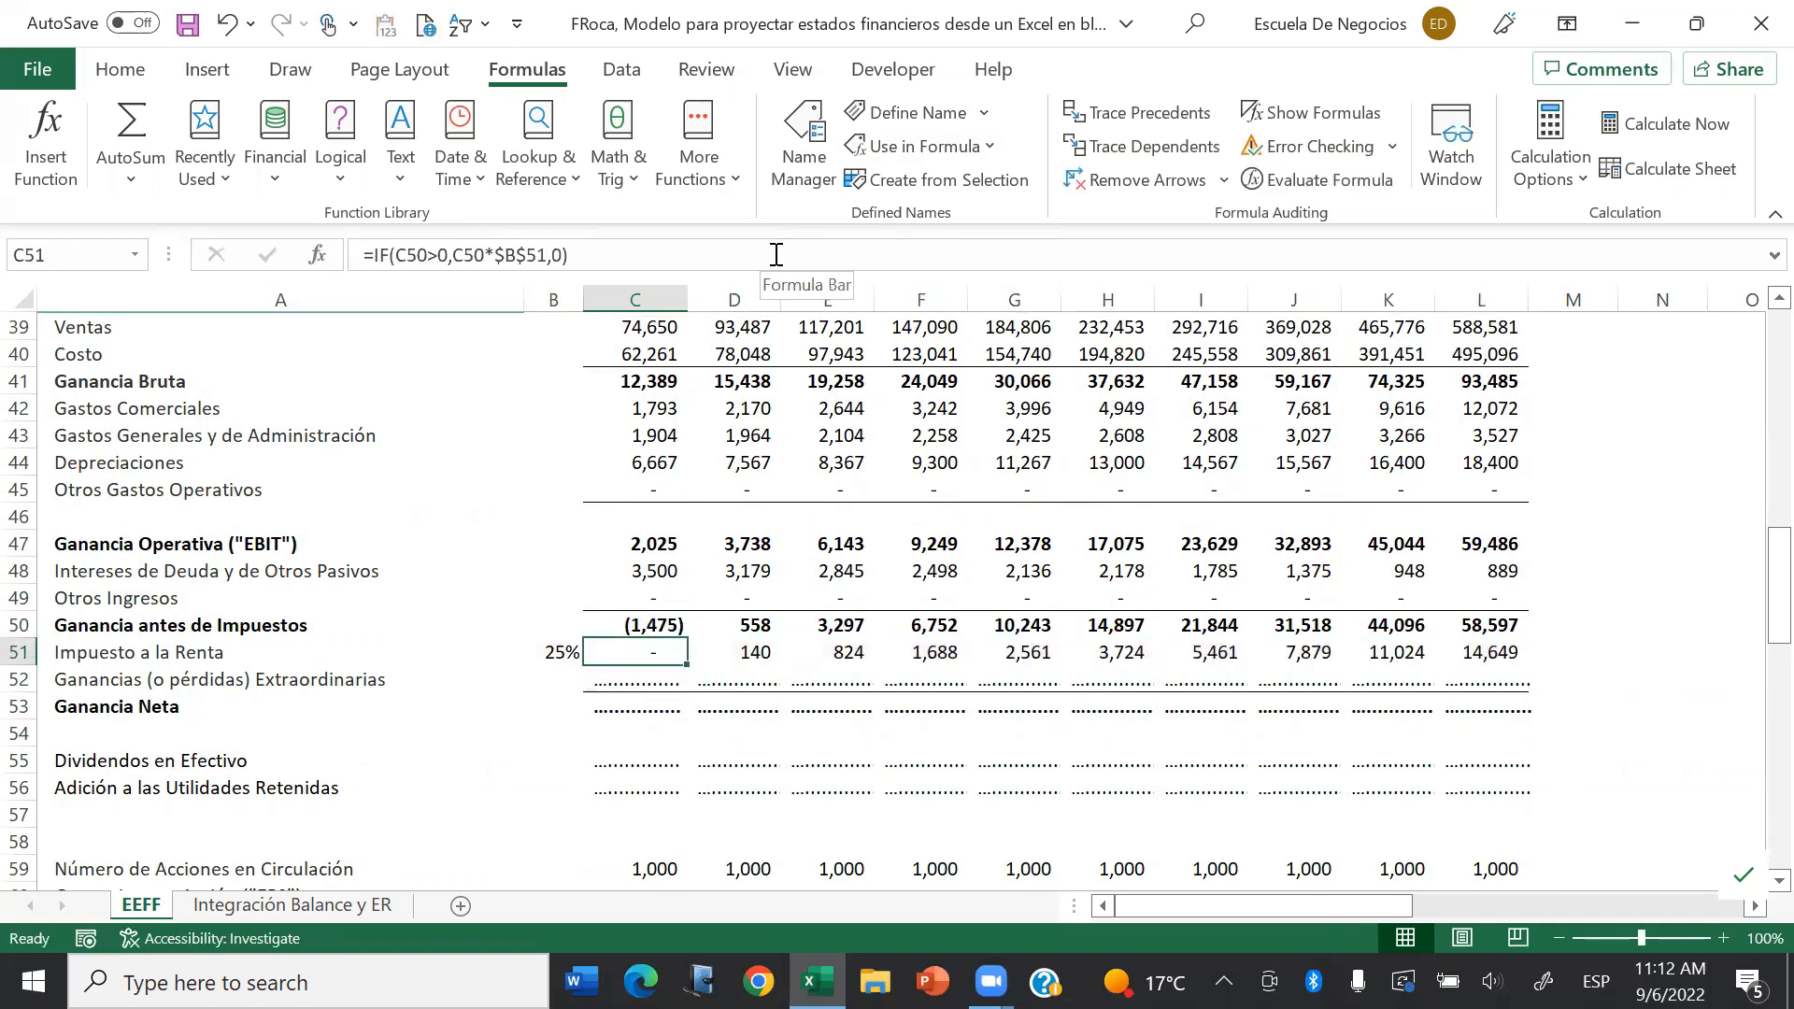
pyautogui.press('F2')
pyautogui.press('Return')
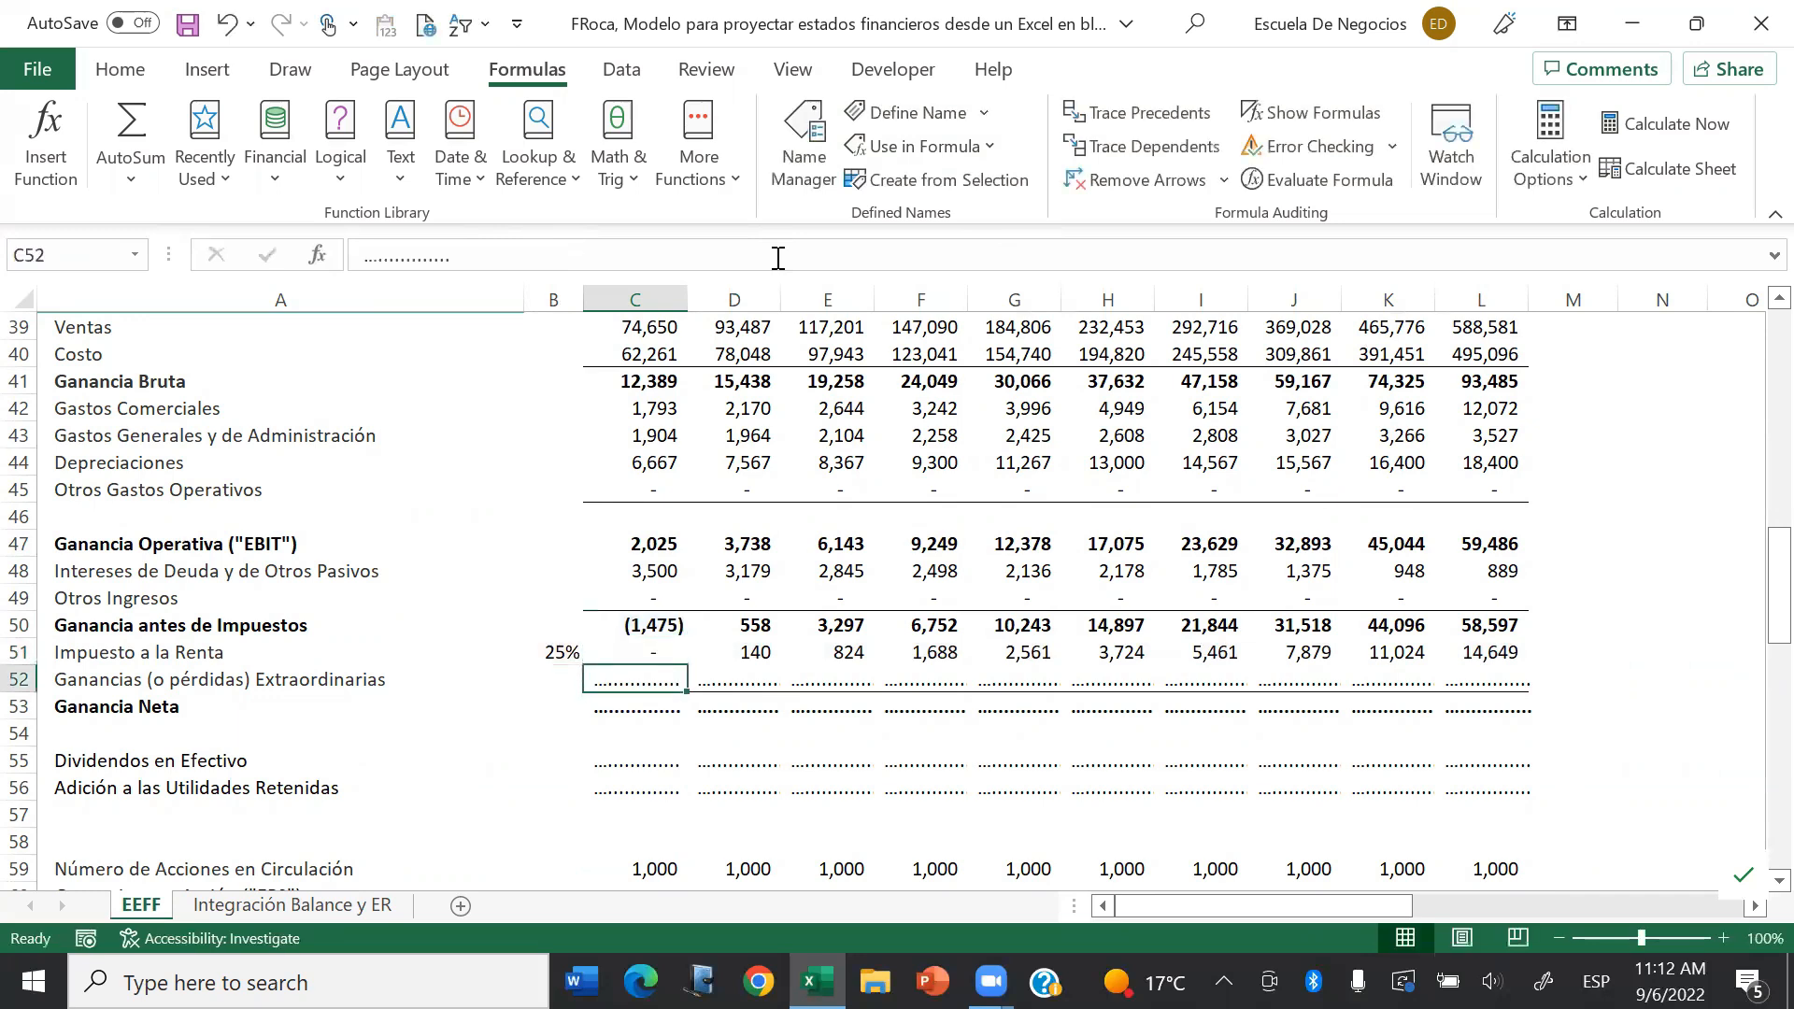
# Step: Set Ganancias (o pérdidas) Extraordinarias in C52 to 0 and copy it across through L52
pyautogui.write('0')
pyautogui.press('Return')
pyautogui.press('Up')
pyautogui.hotkey('ctrl', 'c')
pyautogui.hotkey('ctrl', 'shift', 'Right')
pyautogui.press('Return')
pyautogui.press('Down')
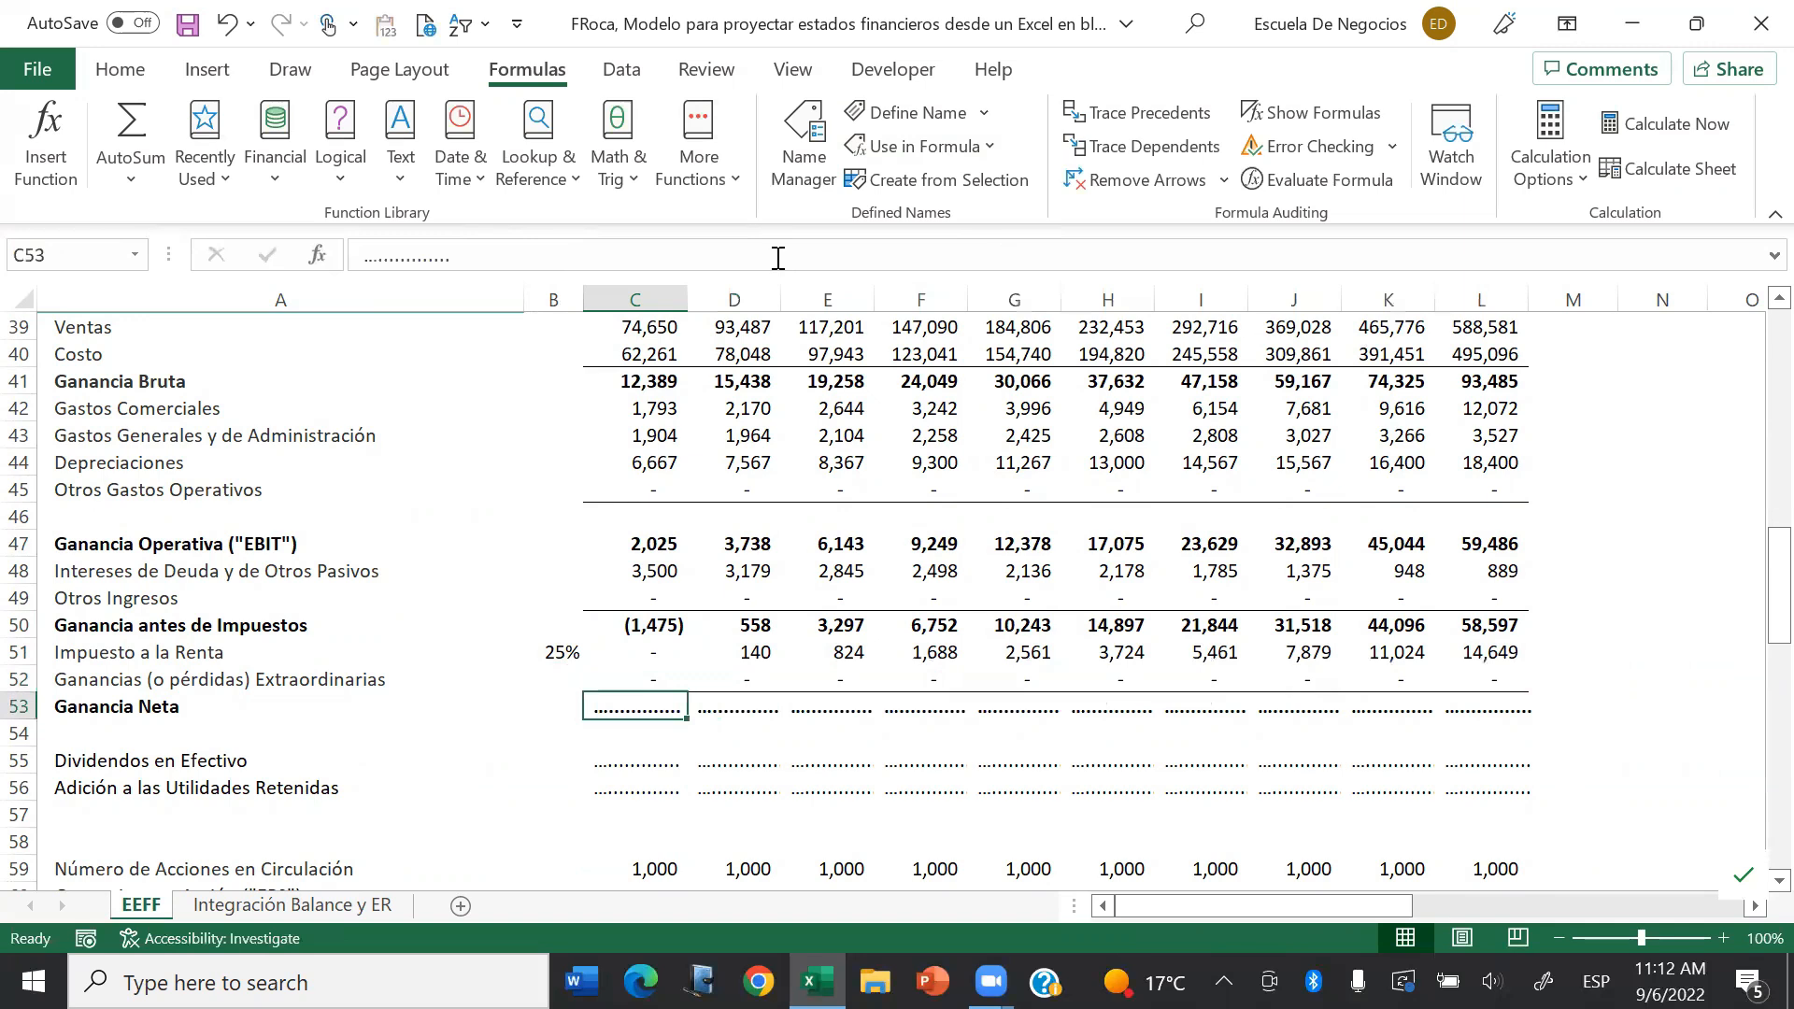
# Step: Calculate Ganancia Neta in C53 as pre-tax profit minus tax plus extraordinary gains, =C50-C51+C52
pyautogui.write('=')
pyautogui.press('Up')
pyautogui.press('Up')
pyautogui.press('Up')
pyautogui.write('-')
pyautogui.press('Up')
pyautogui.press('Up')
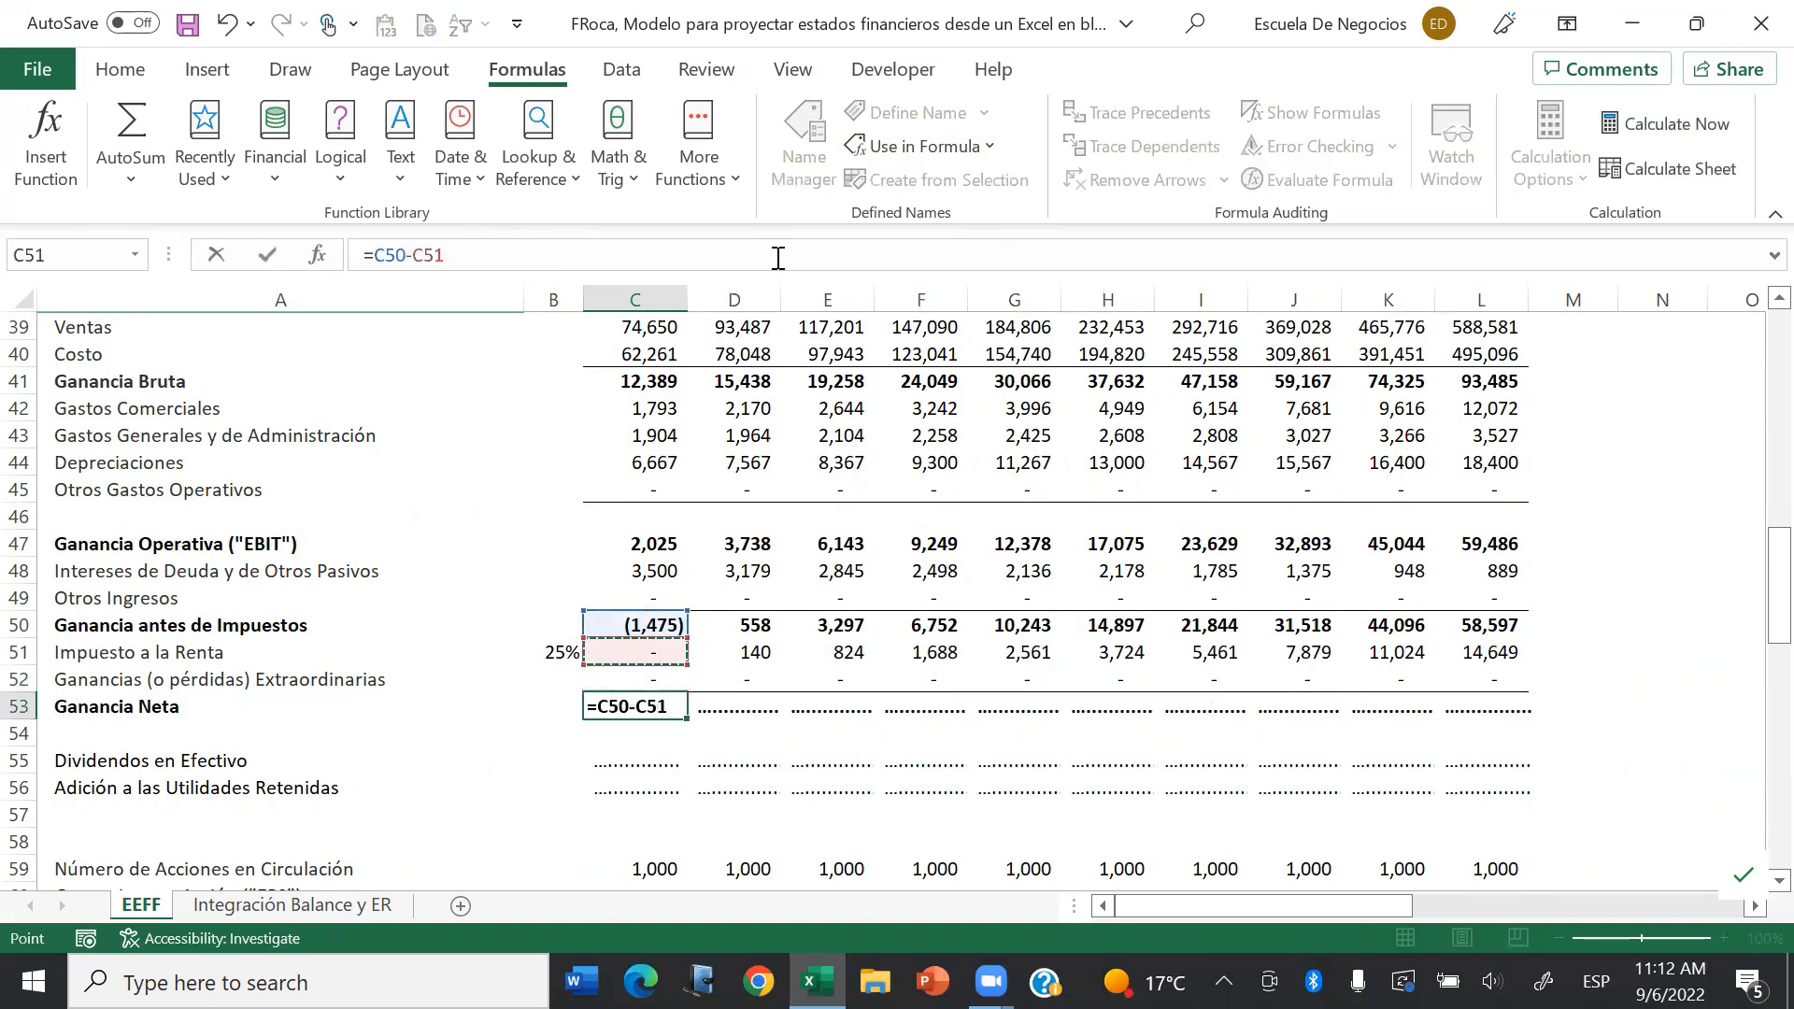
pyautogui.write('+')
pyautogui.press('Up')
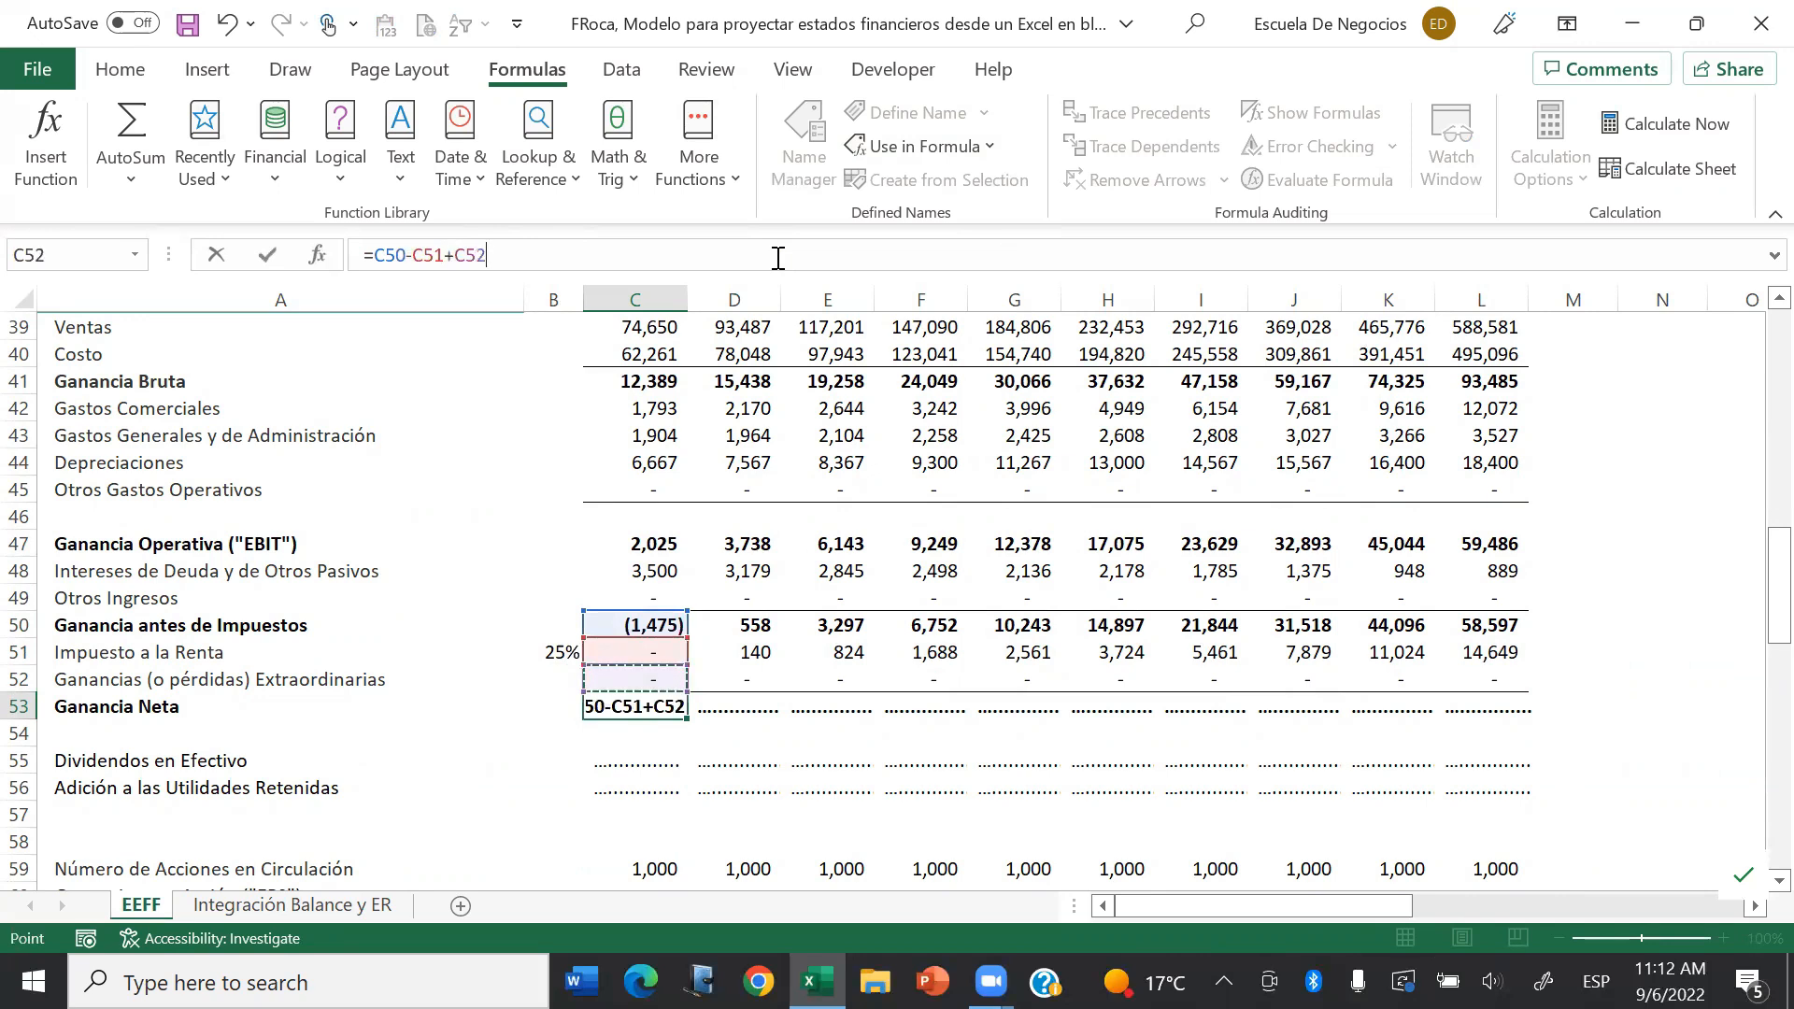
pyautogui.press('Return')
# Step: Copy the Ganancia Neta formula from C53 across the projection years through L53
pyautogui.press('Up')
pyautogui.hotkey('ctrl', 'c')
pyautogui.hotkey('shift', 'Right')
pyautogui.hotkey('shift', 'Right')
pyautogui.hotkey('shift', 'Right')
pyautogui.hotkey('shift', 'Right')
pyautogui.hotkey('shift', 'Right')
pyautogui.hotkey('shift', 'Right')
pyautogui.hotkey('shift', 'Right')
pyautogui.hotkey('shift', 'Right')
pyautogui.hotkey('shift', 'Right')
pyautogui.press('Return')
pyautogui.press('Down')
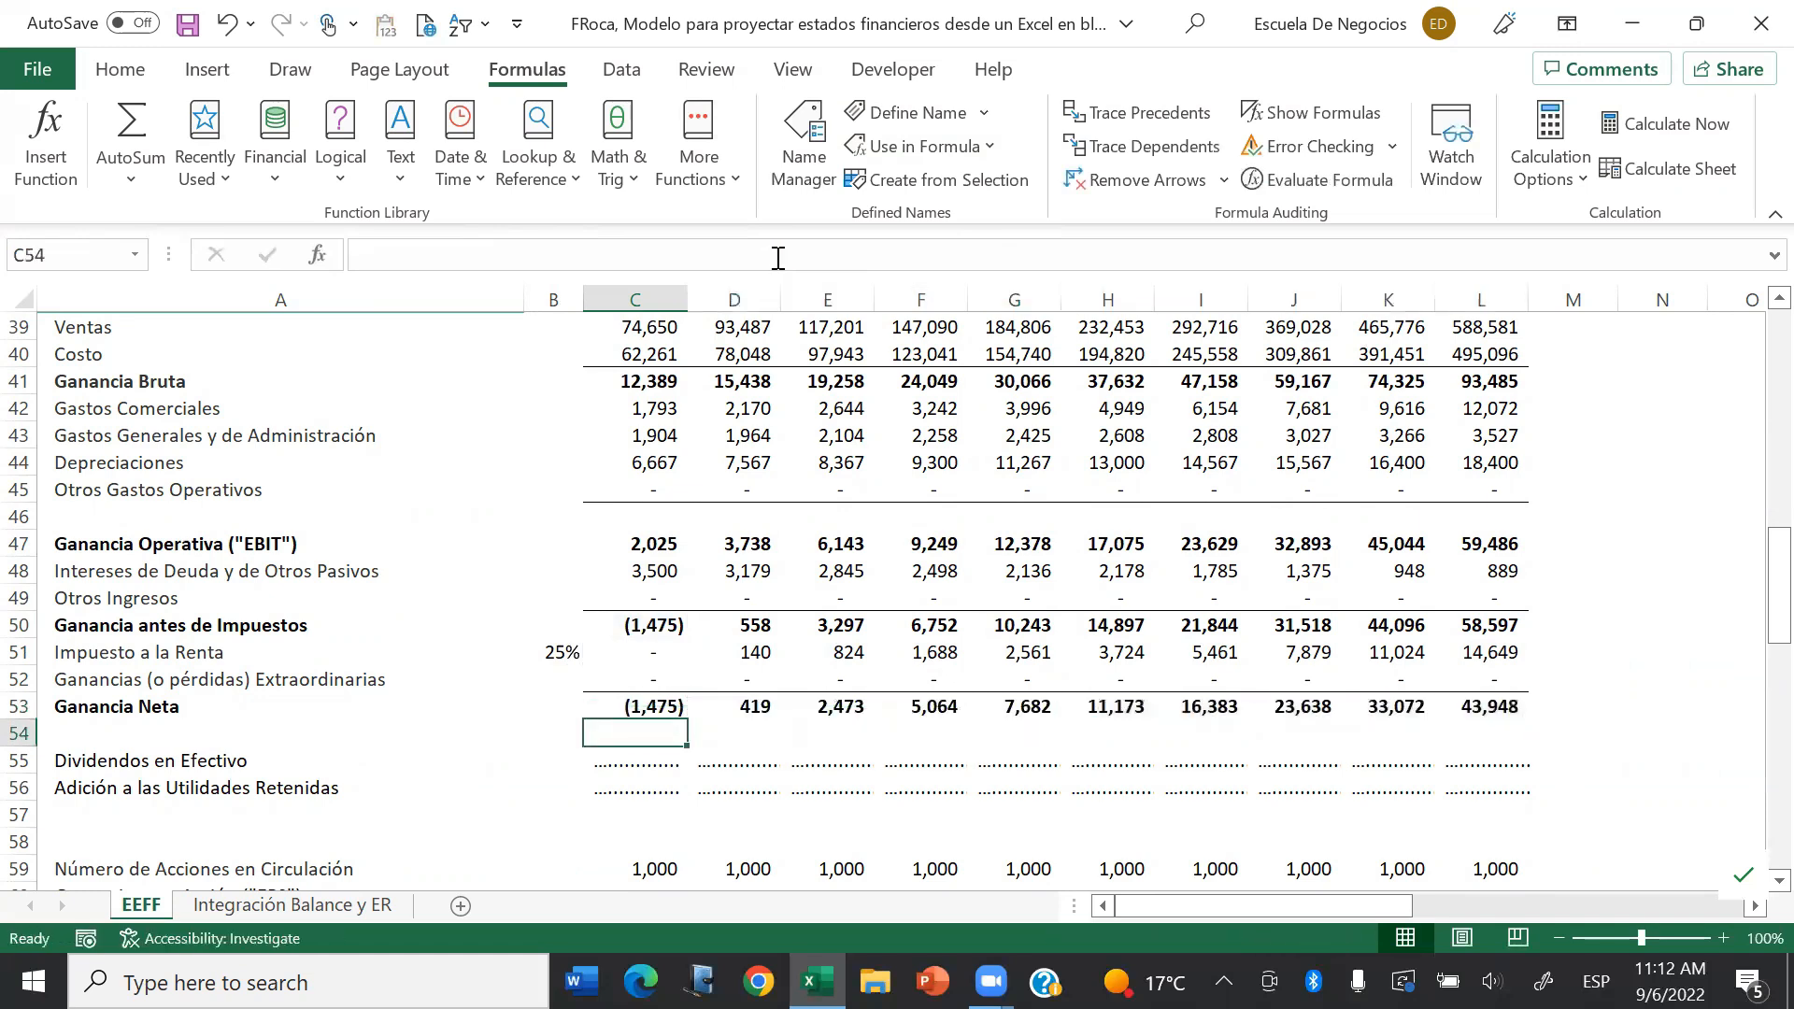
# Step: Enter Dividendos en Efectivo in C55 as 200 when Ganancia Neta exceeds 200, otherwise 0: =IF(C53>200,200,0)
pyautogui.press('Down')
pyautogui.press('Down')
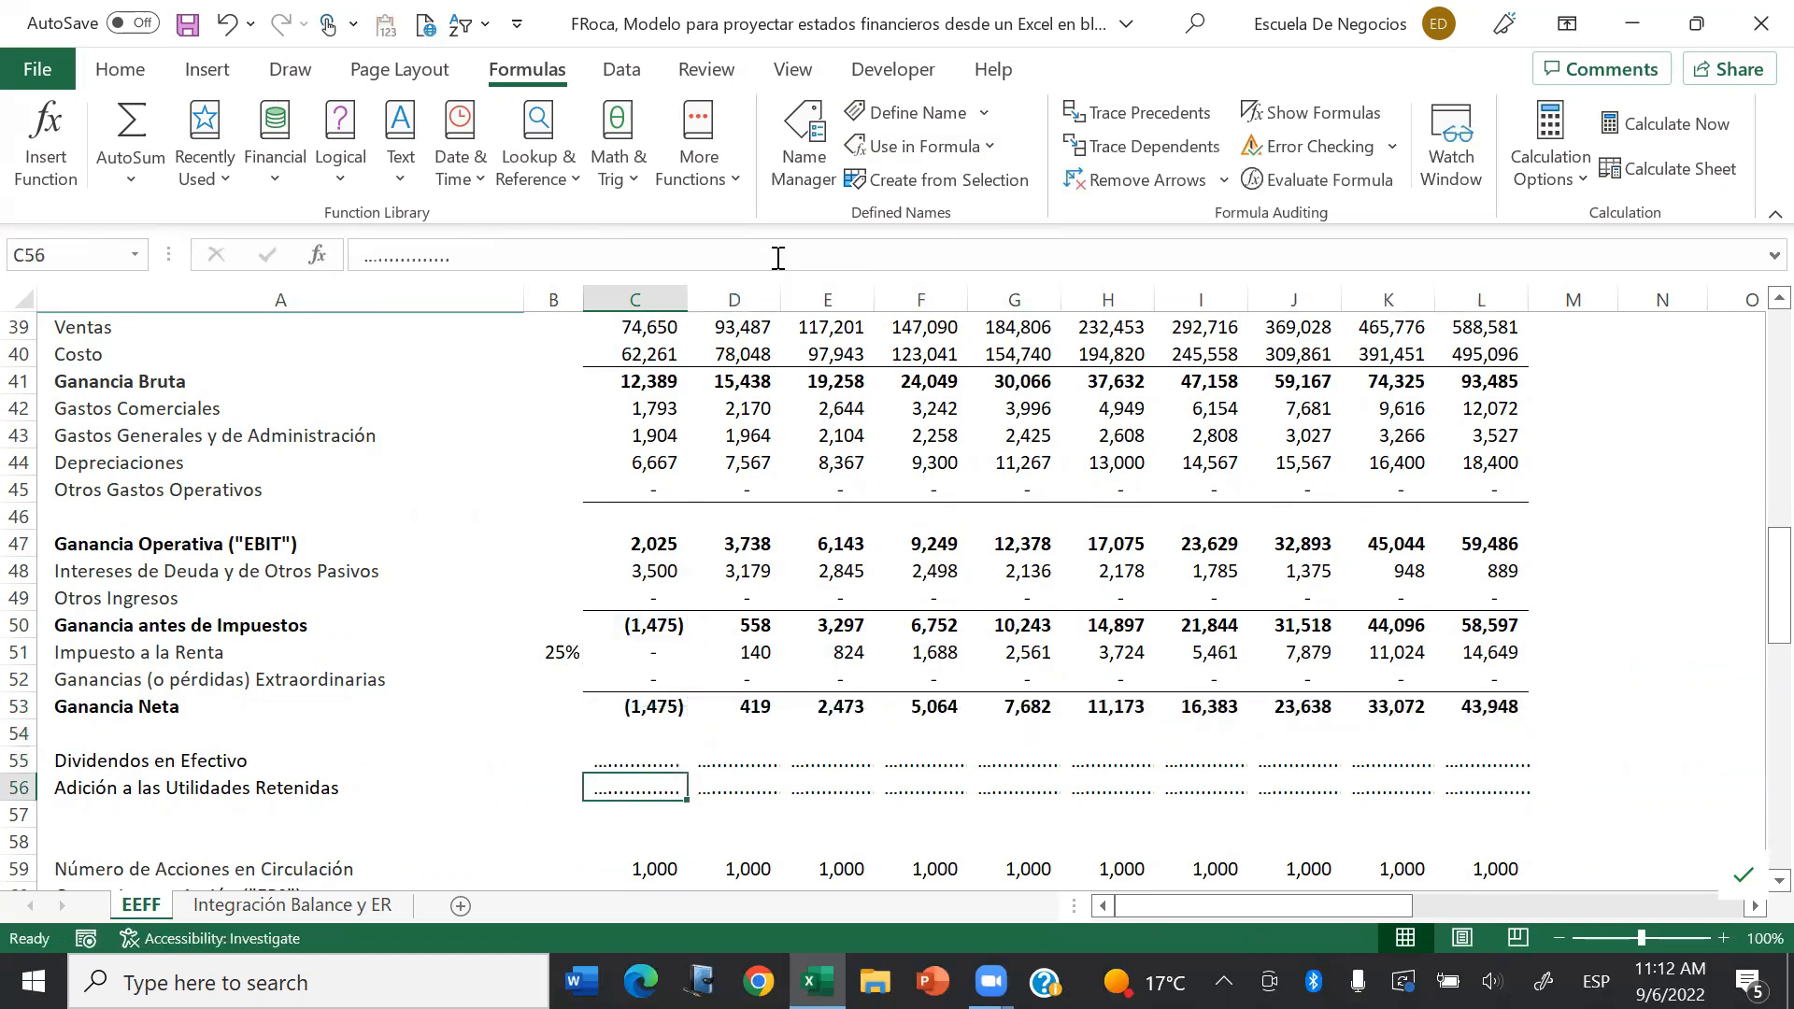
pyautogui.press('Up')
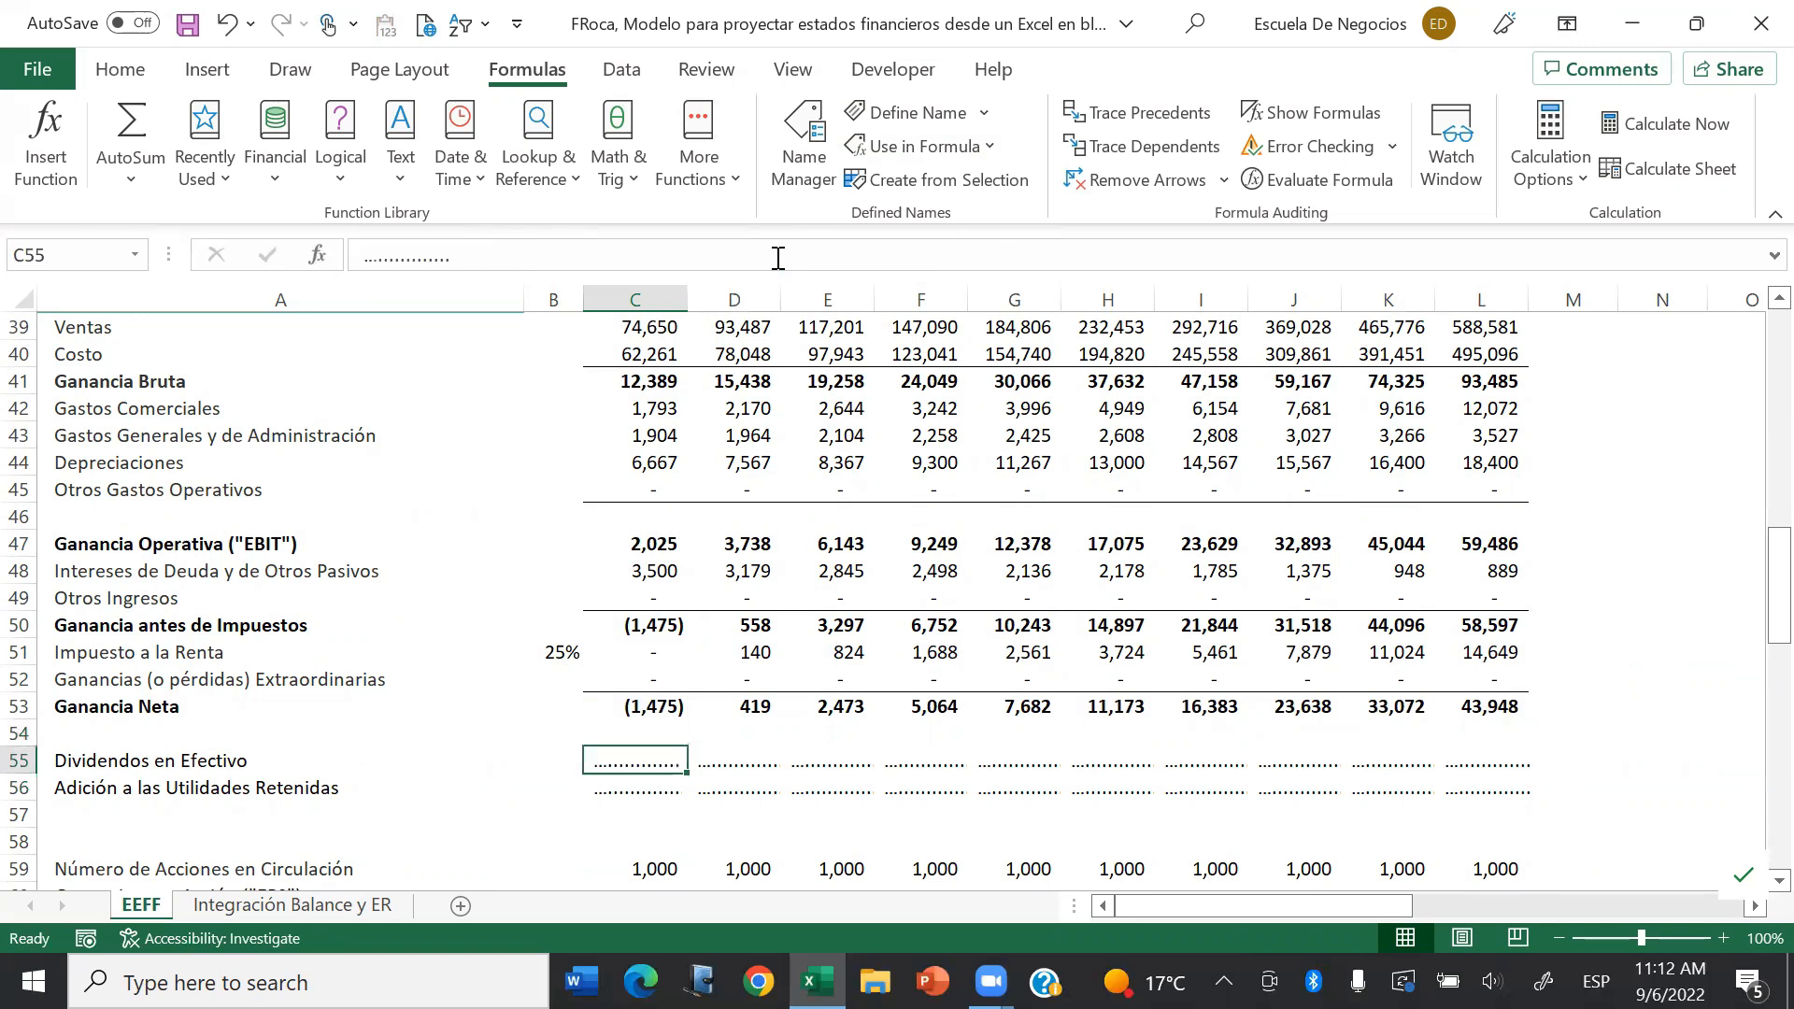
pyautogui.write('=if8')
pyautogui.press('BackSpace')
pyautogui.write('(')
pyautogui.press('Up')
pyautogui.press('Up')
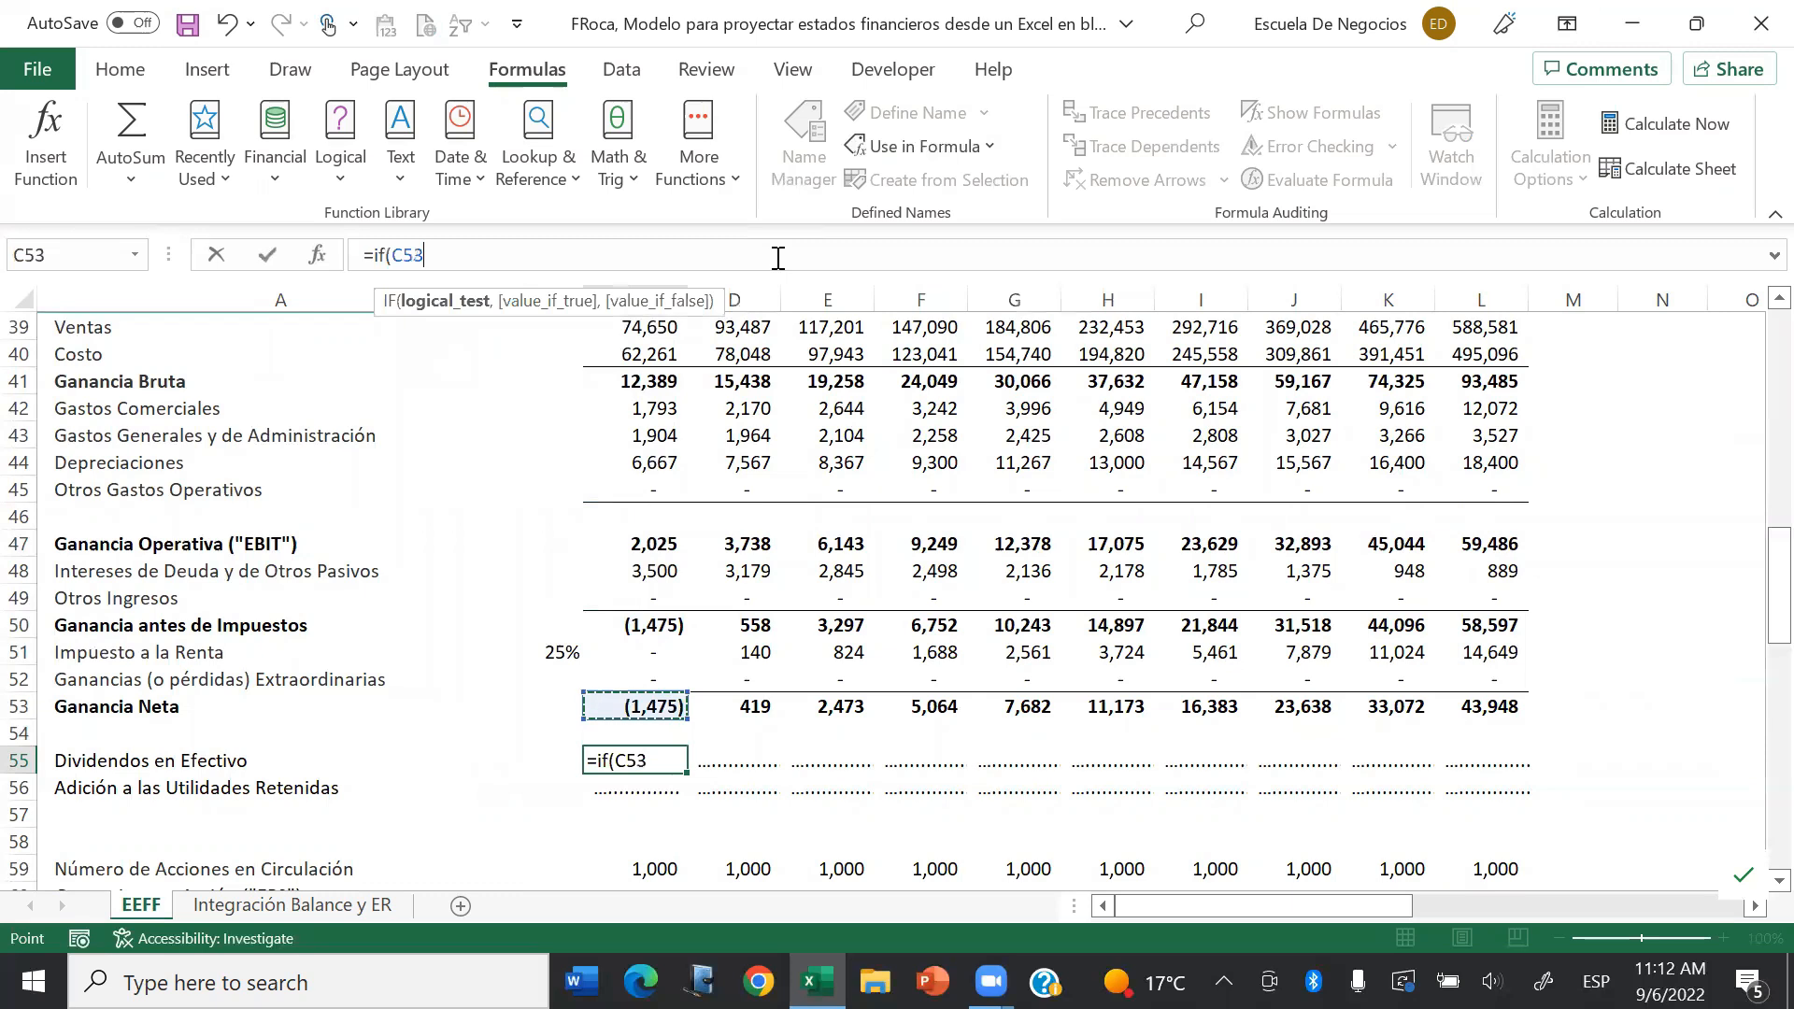
pyautogui.write('>200,200,0)')
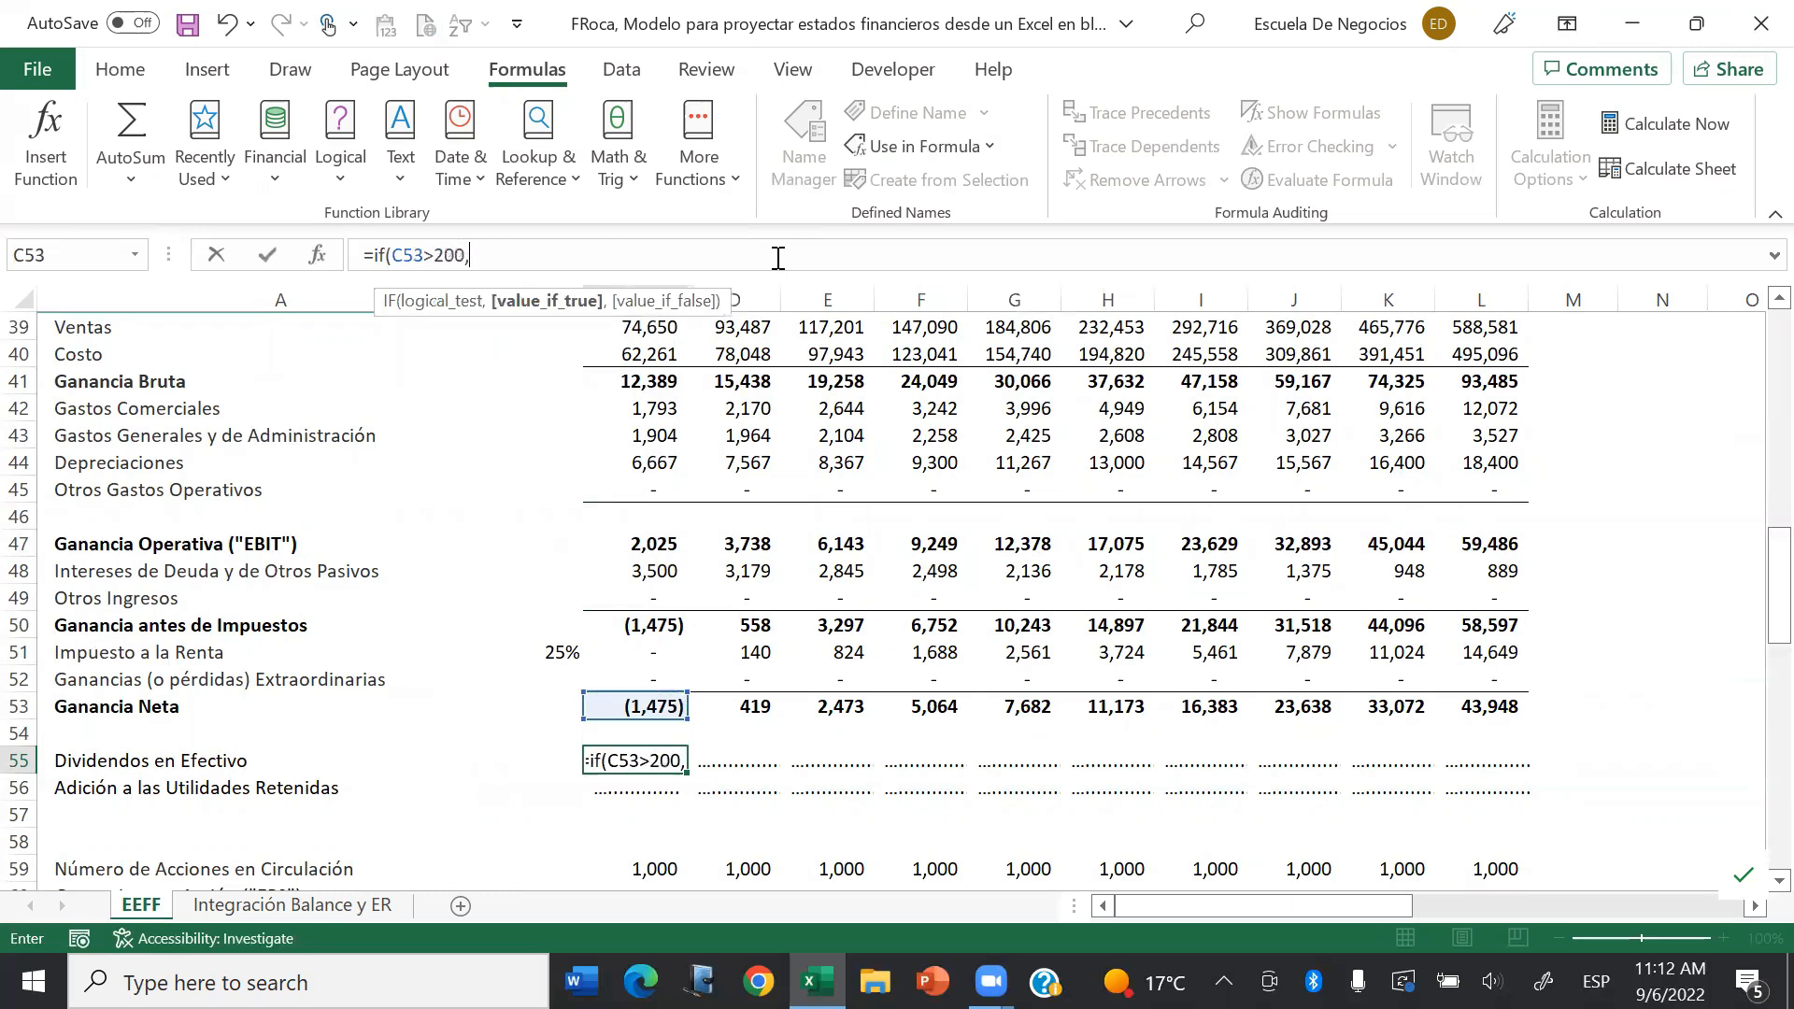
pyautogui.press('Return')
# Step: Copy the Dividendos en Efectivo formula from C55 across the projection years through L55
pyautogui.press('Up')
pyautogui.hotkey('ctrl', 'c')
pyautogui.hotkey('shift', 'Right')
pyautogui.hotkey('shift', 'Right')
pyautogui.hotkey('shift', 'Right')
pyautogui.hotkey('shift', 'Right')
pyautogui.hotkey('shift', 'Right')
pyautogui.hotkey('shift', 'Right')
pyautogui.hotkey('shift', 'Right')
pyautogui.hotkey('shift', 'Right')
pyautogui.hotkey('shift', 'Right')
pyautogui.press('Return')
pyautogui.press('Down')
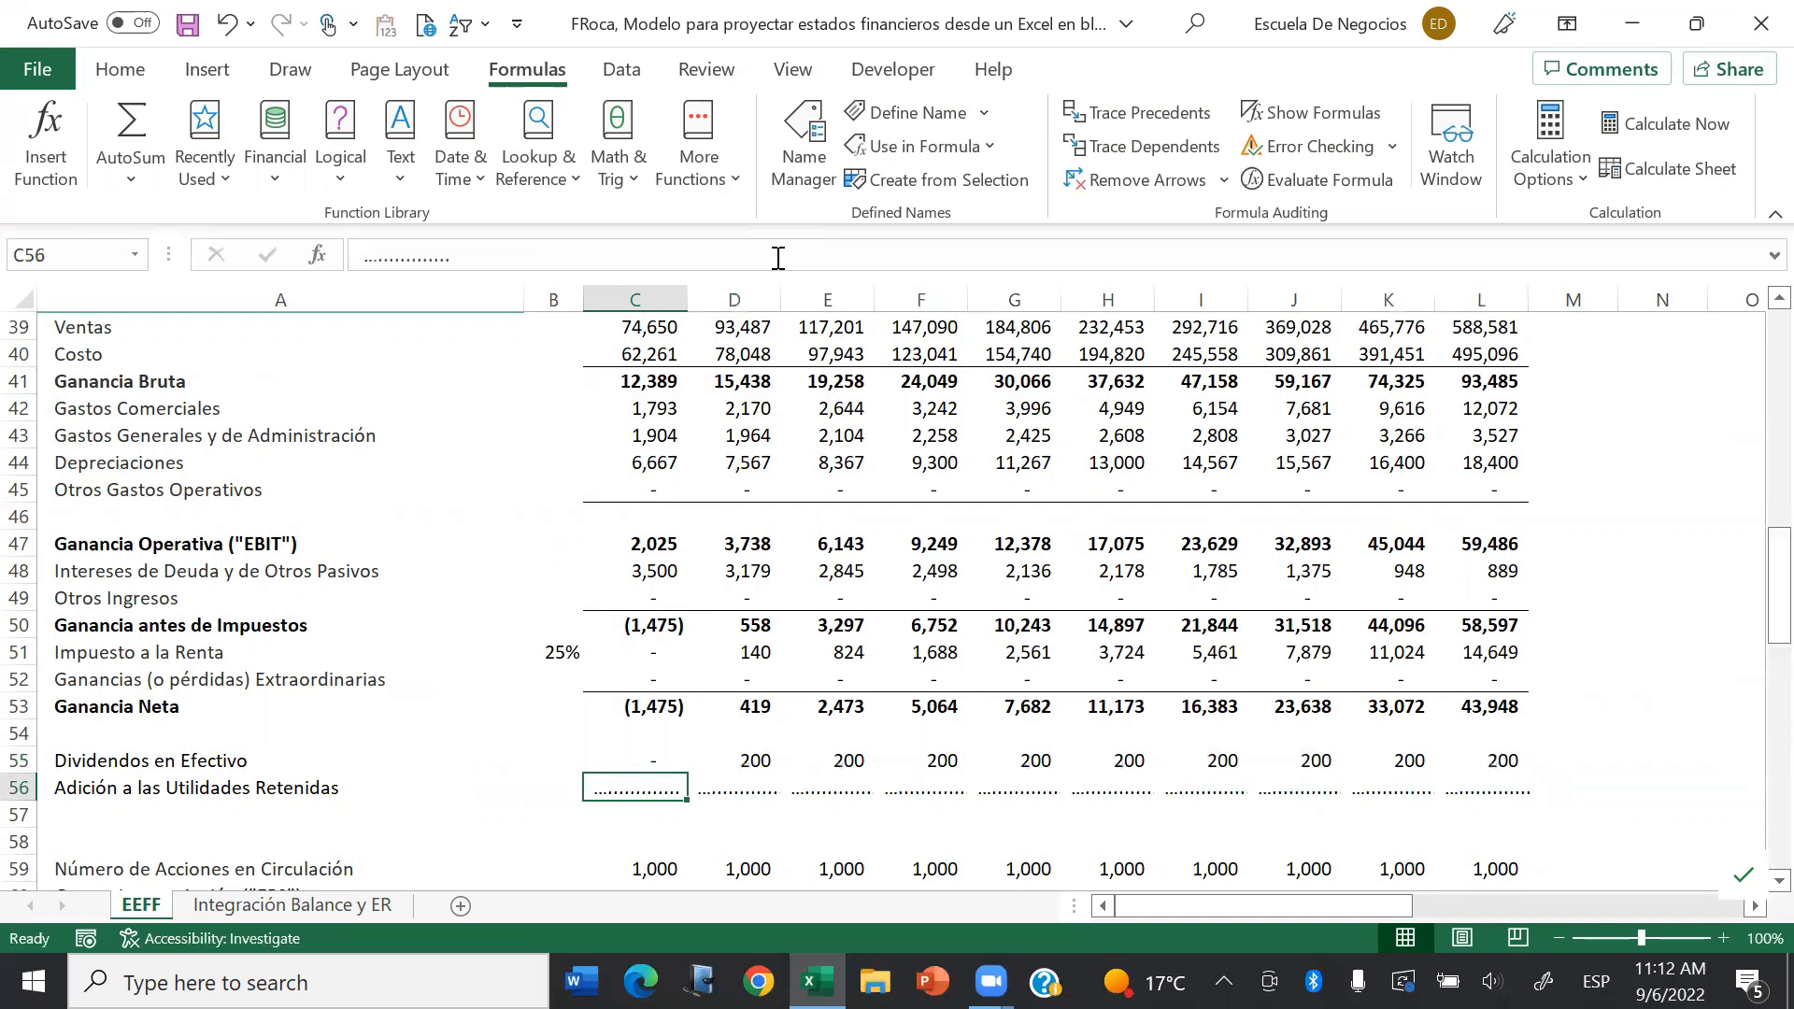
# Step: Calculate Adición a las Utilidades Retenidas in C56 as Ganancia Neta minus cash dividends, =C53-C55
pyautogui.write('=')
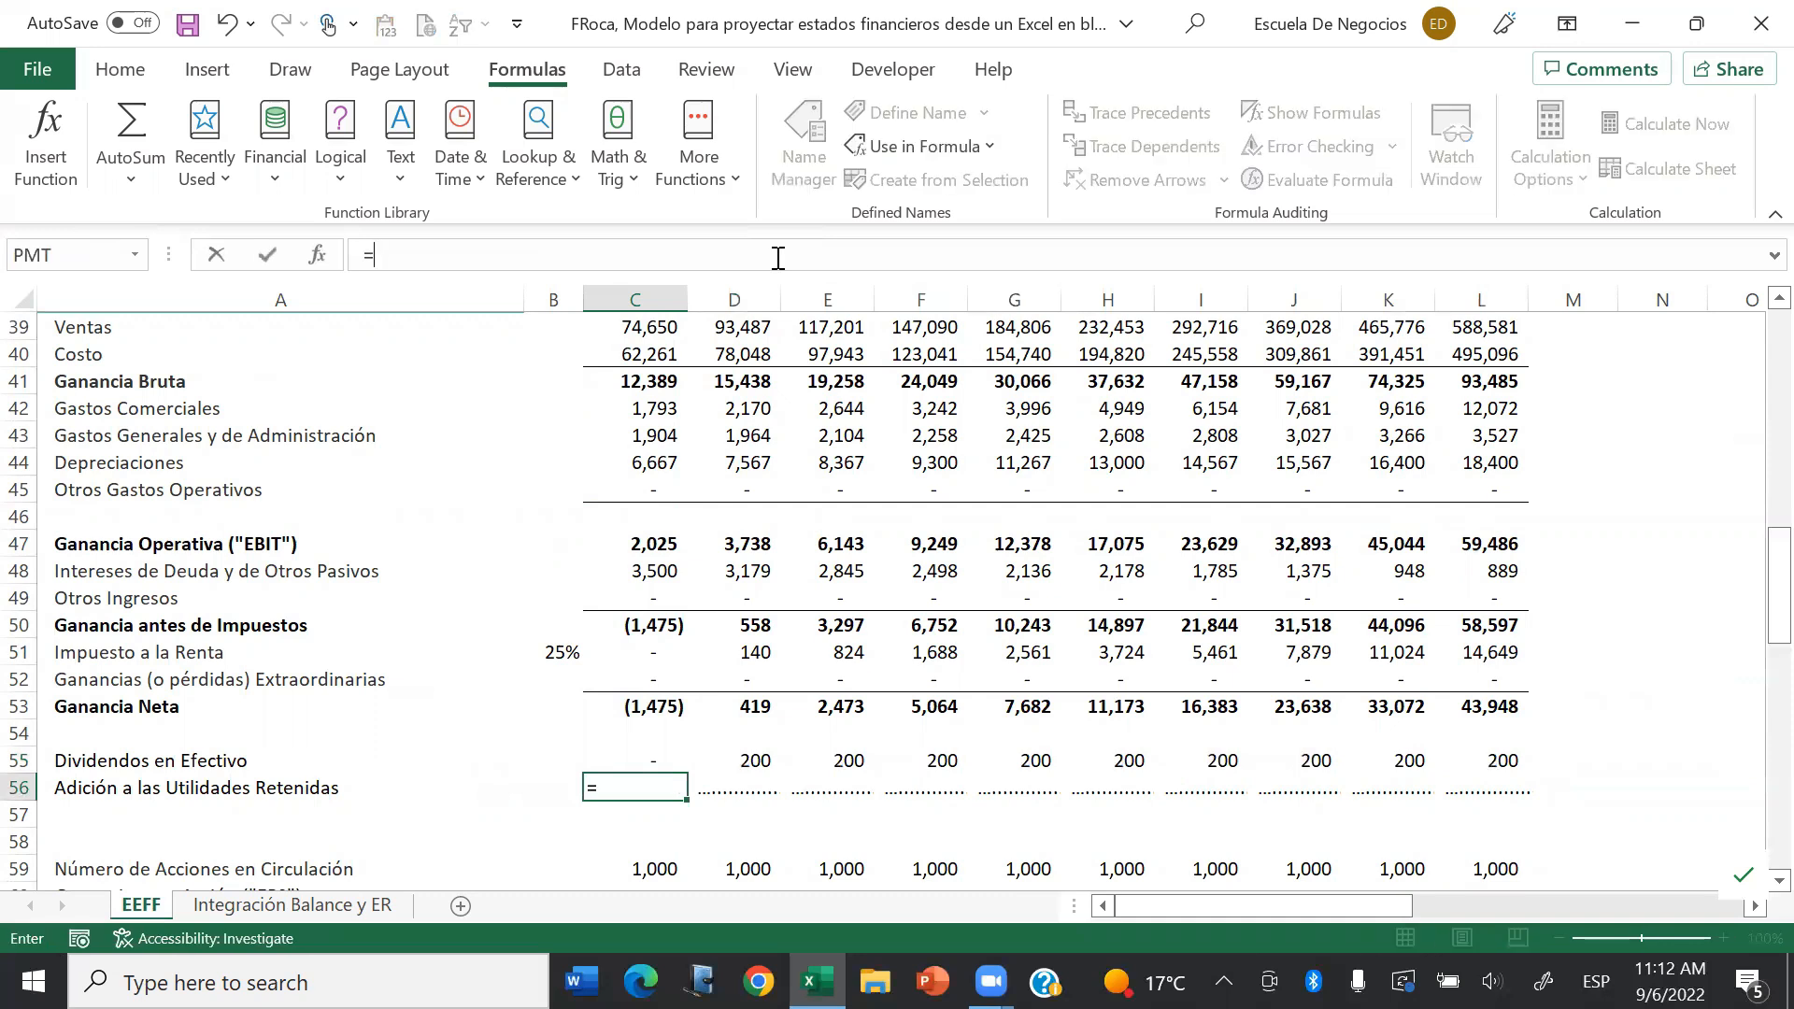
pyautogui.press('Up')
pyautogui.press('Up')
pyautogui.press('Up')
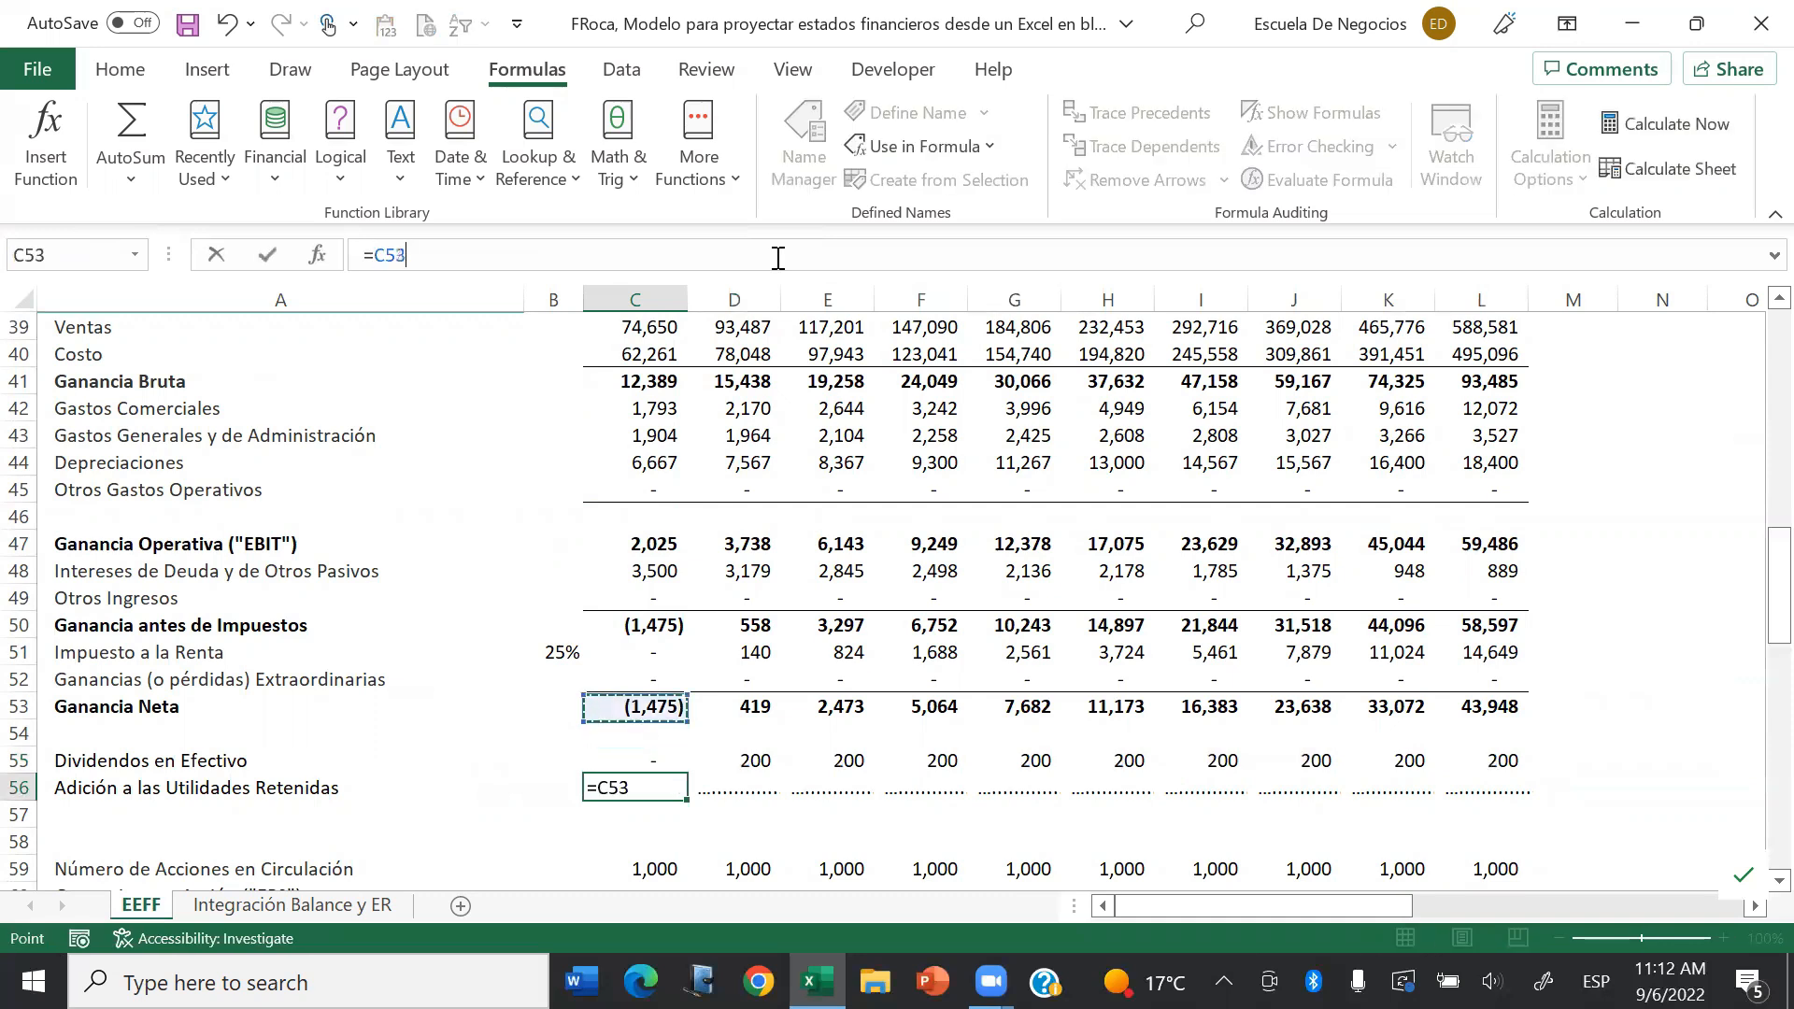
pyautogui.write('-')
pyautogui.press('Up')
pyautogui.press('Return')
# Step: Copy the Adición a las Utilidades Retenidas formula from C56 across the projection years through L56
pyautogui.press('Up')
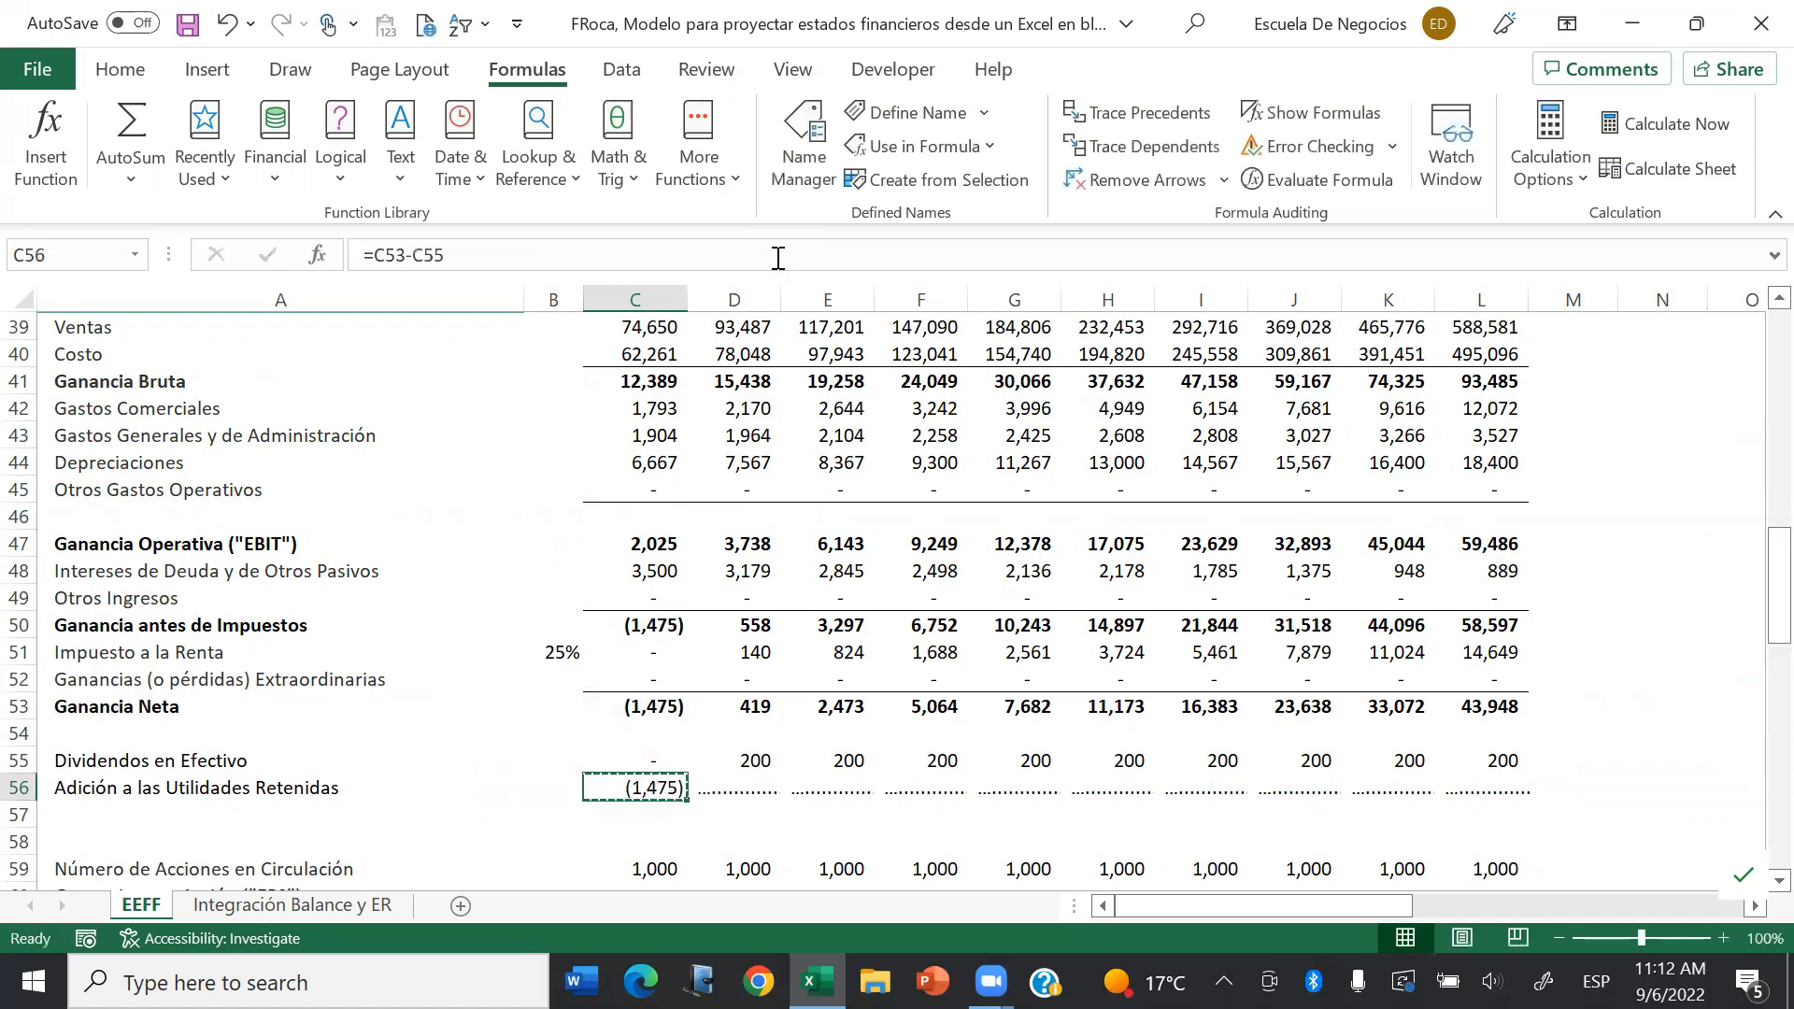
pyautogui.hotkey('ctrl', 'c')
pyautogui.hotkey('shift', 'Right')
pyautogui.hotkey('shift', 'Right')
pyautogui.hotkey('shift', 'Right')
pyautogui.hotkey('shift', 'Right')
pyautogui.hotkey('shift', 'Right')
pyautogui.hotkey('shift', 'Right')
pyautogui.hotkey('shift', 'Right')
pyautogui.hotkey('shift', 'Right')
pyautogui.hotkey('shift', 'Right')
pyautogui.hotkey('ctrl', 'v')
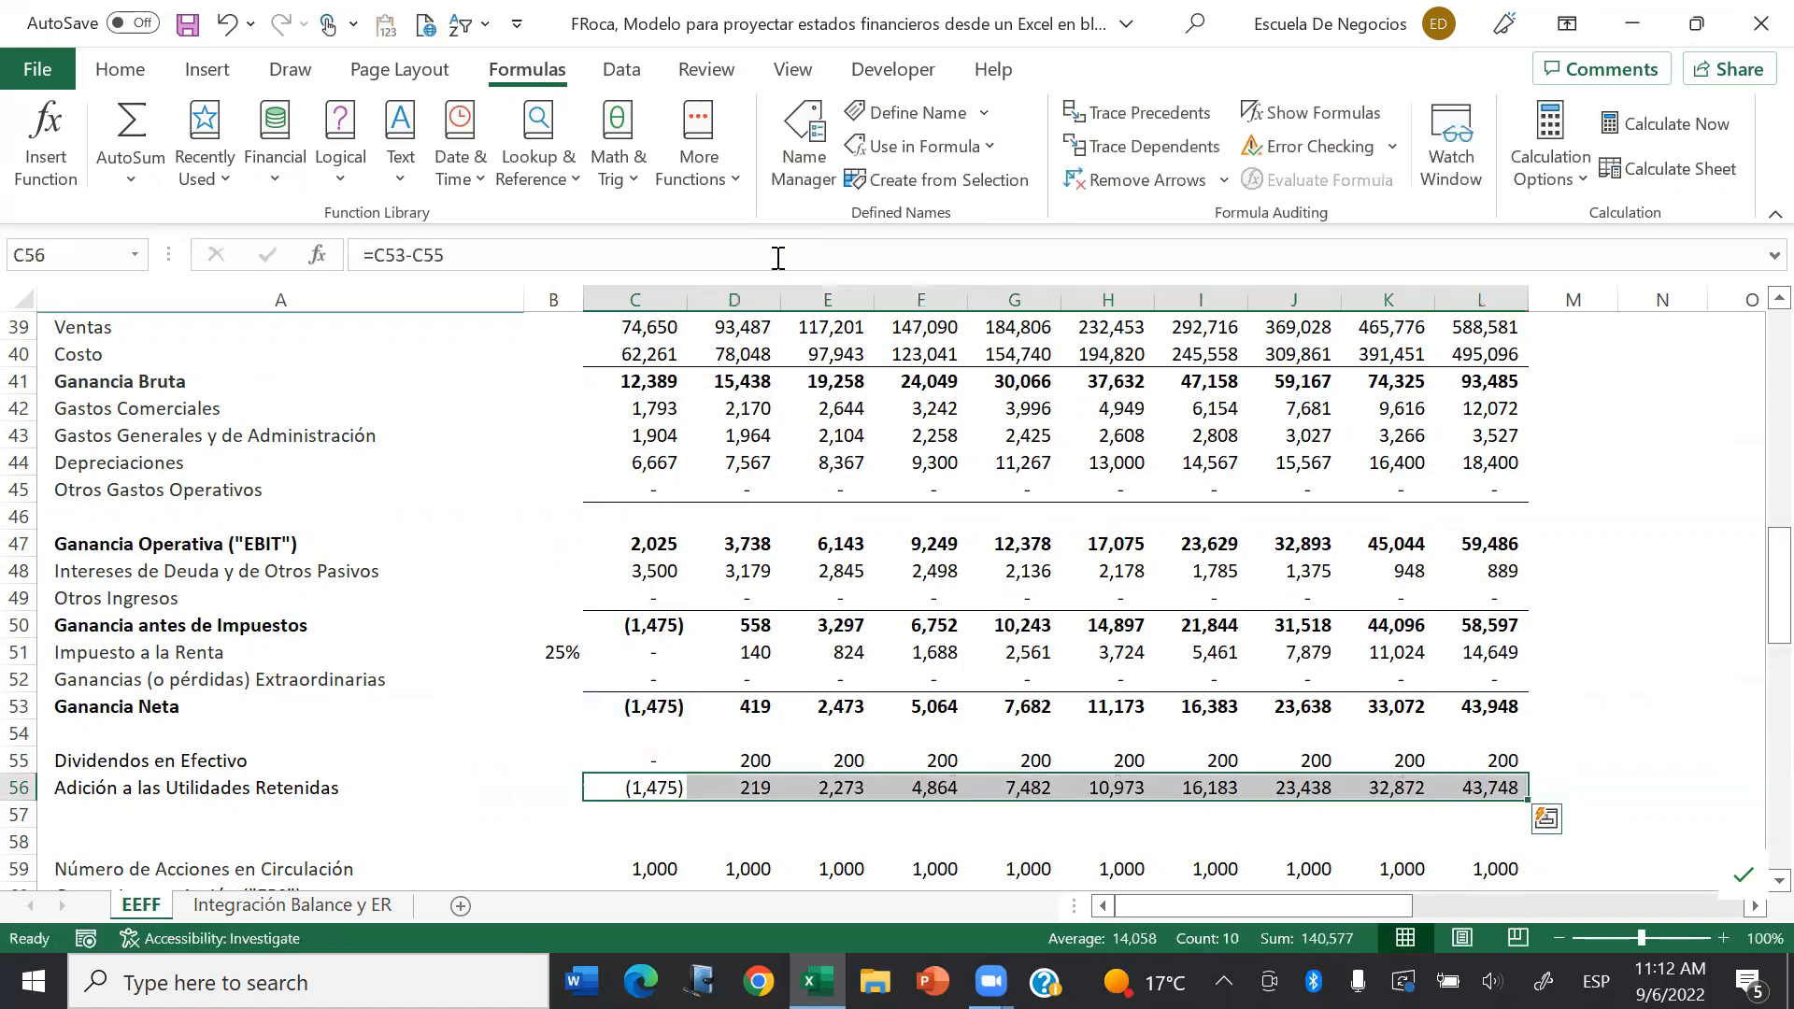
# Step: Calculate Ganancias por Acción ("EPS") in C60 as Ganancia Neta divided by shares outstanding, =C53/C59
pyautogui.press('Down')
pyautogui.press('Down')
pyautogui.press('Down')
pyautogui.press('Down')
pyautogui.press('Down')
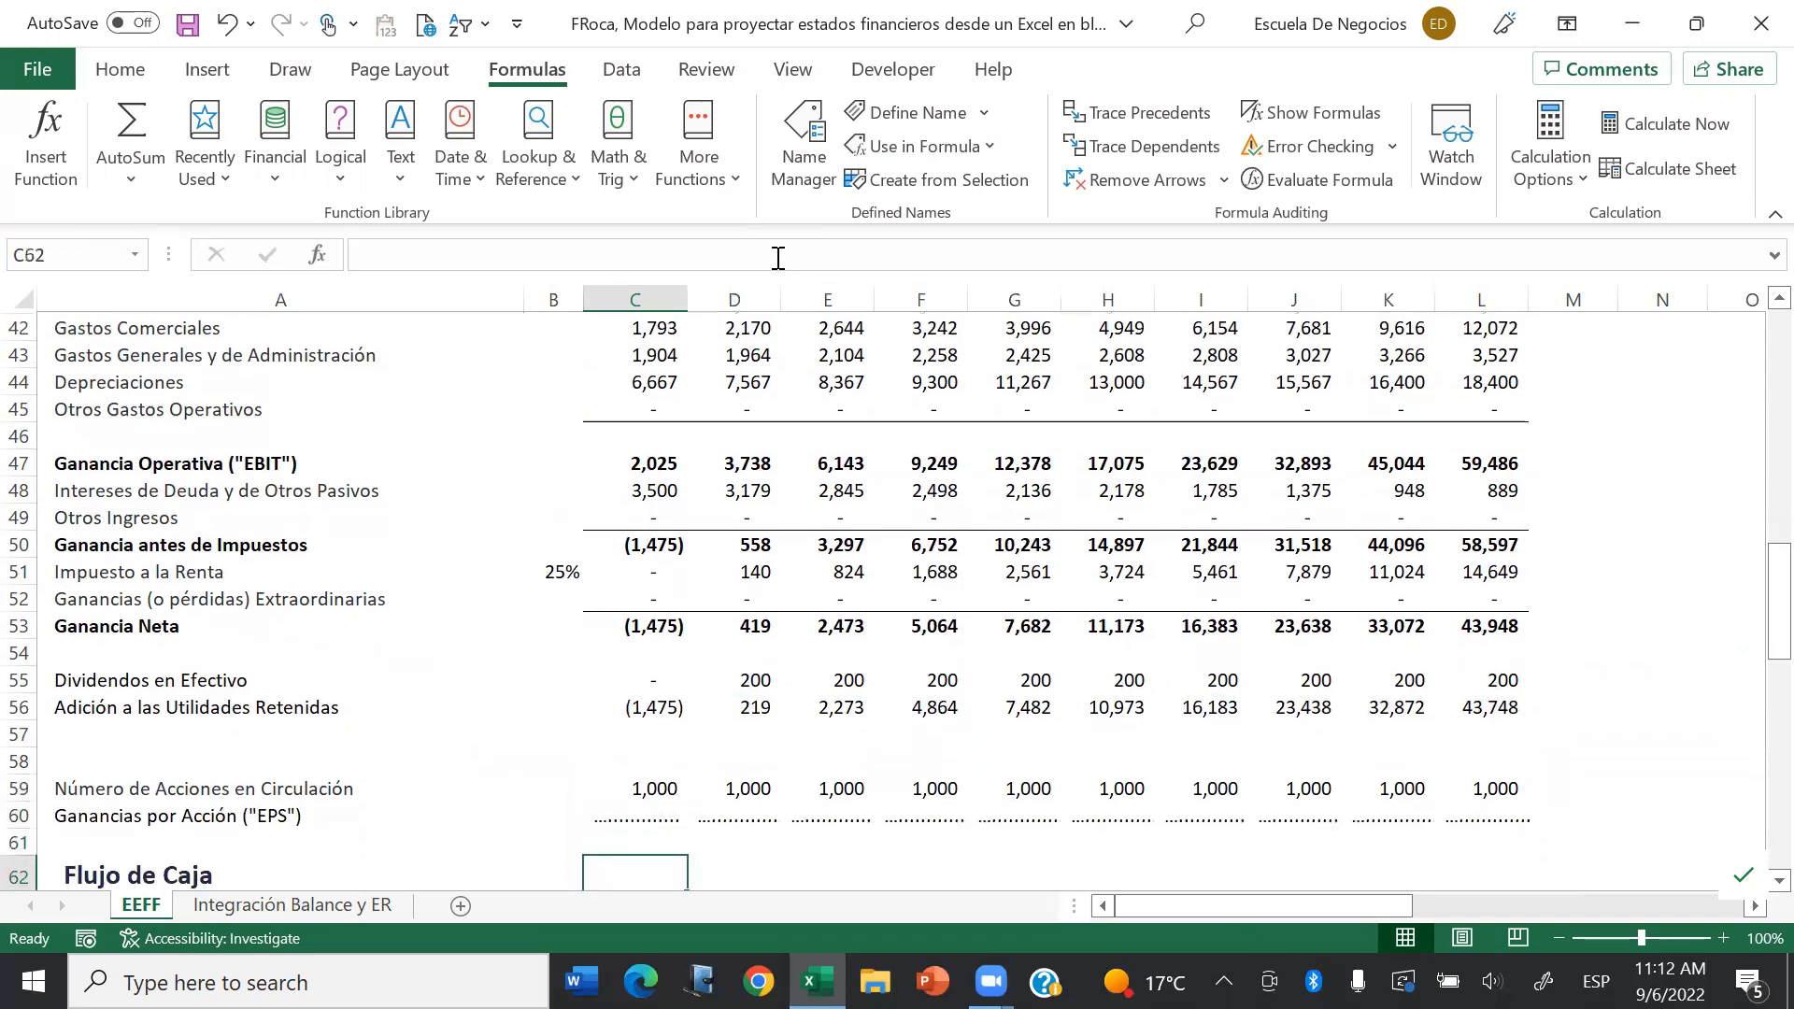
pyautogui.press('Up')
pyautogui.write('=')
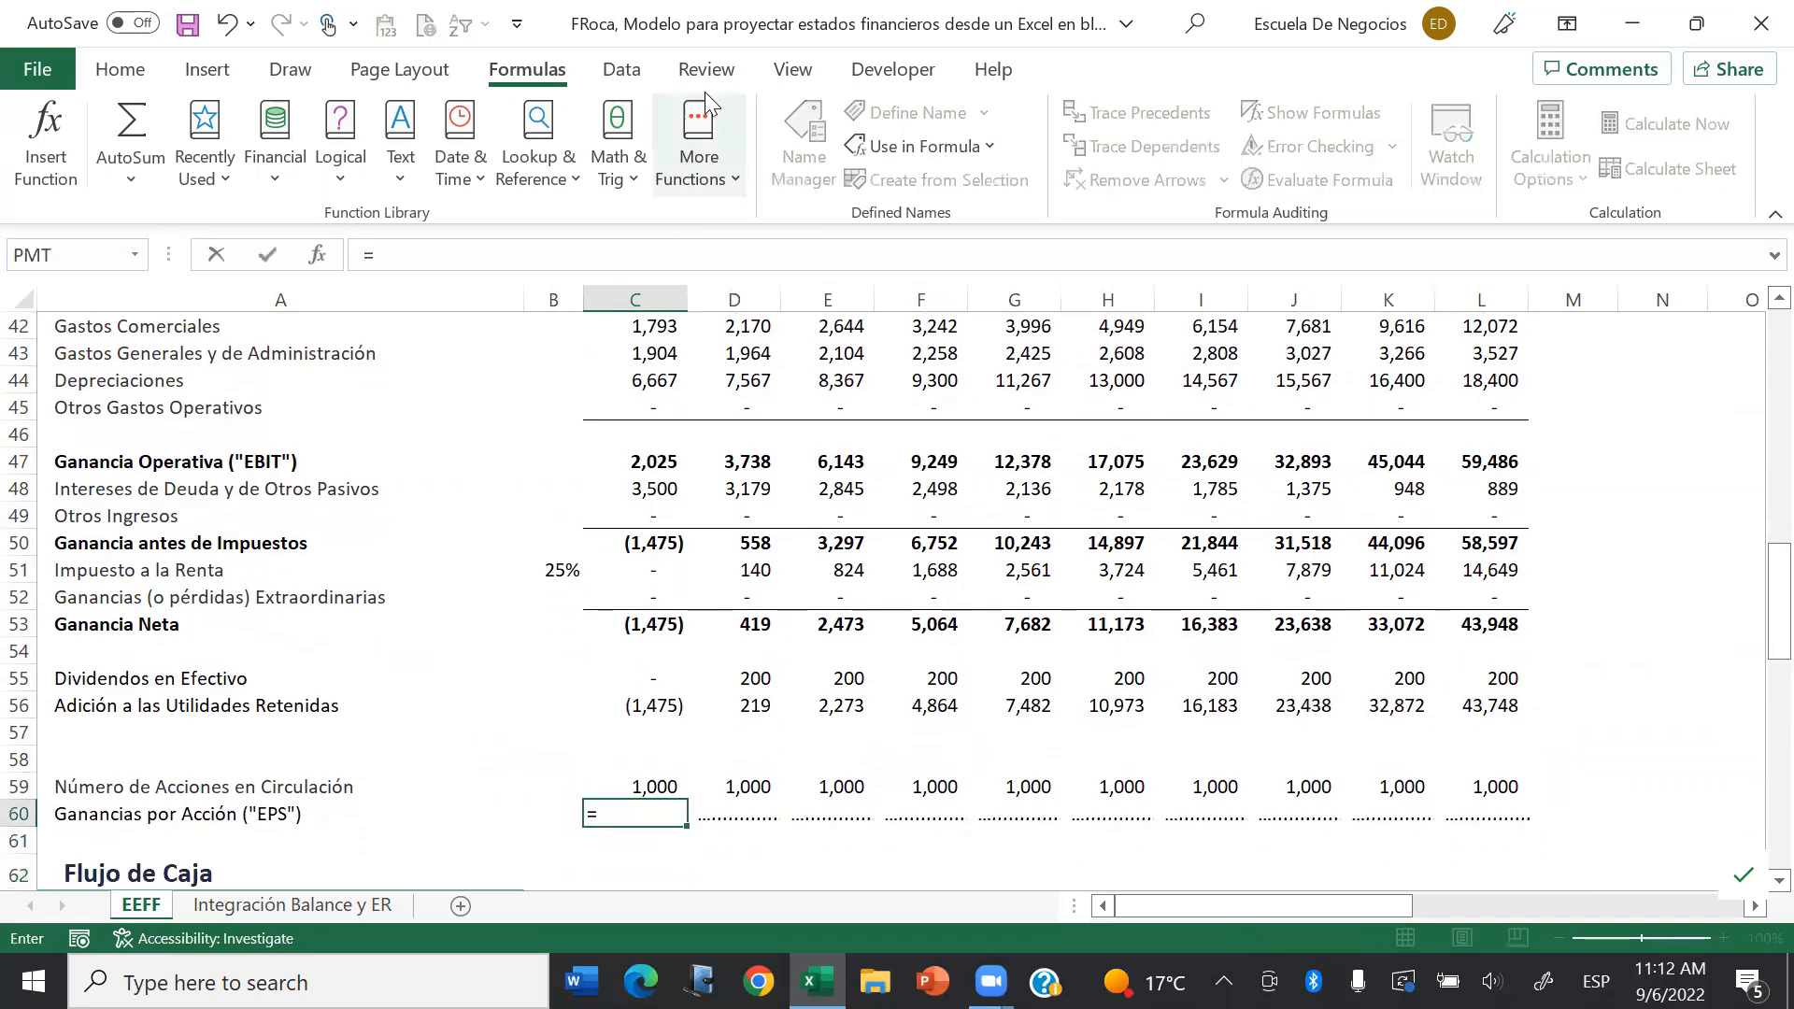
pyautogui.click(635, 624)
pyautogui.write('/')
pyautogui.press('Up')
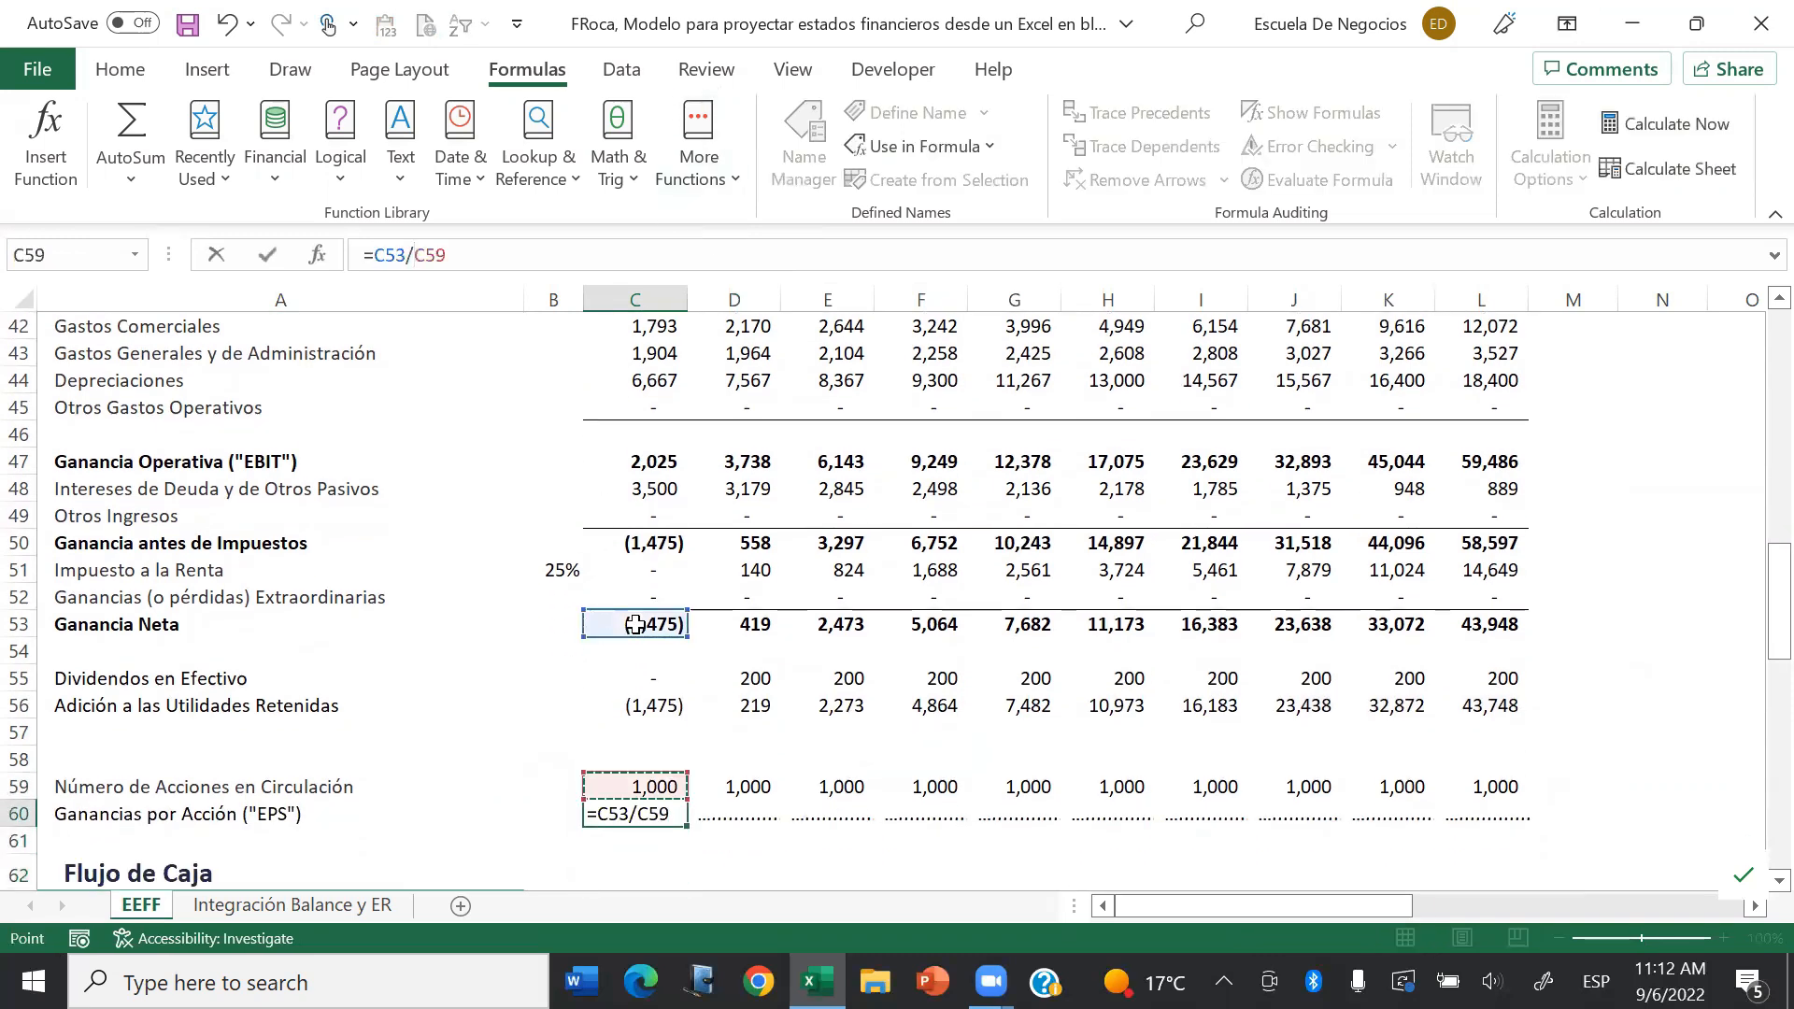
pyautogui.hotkey('ctrl', 'Return')
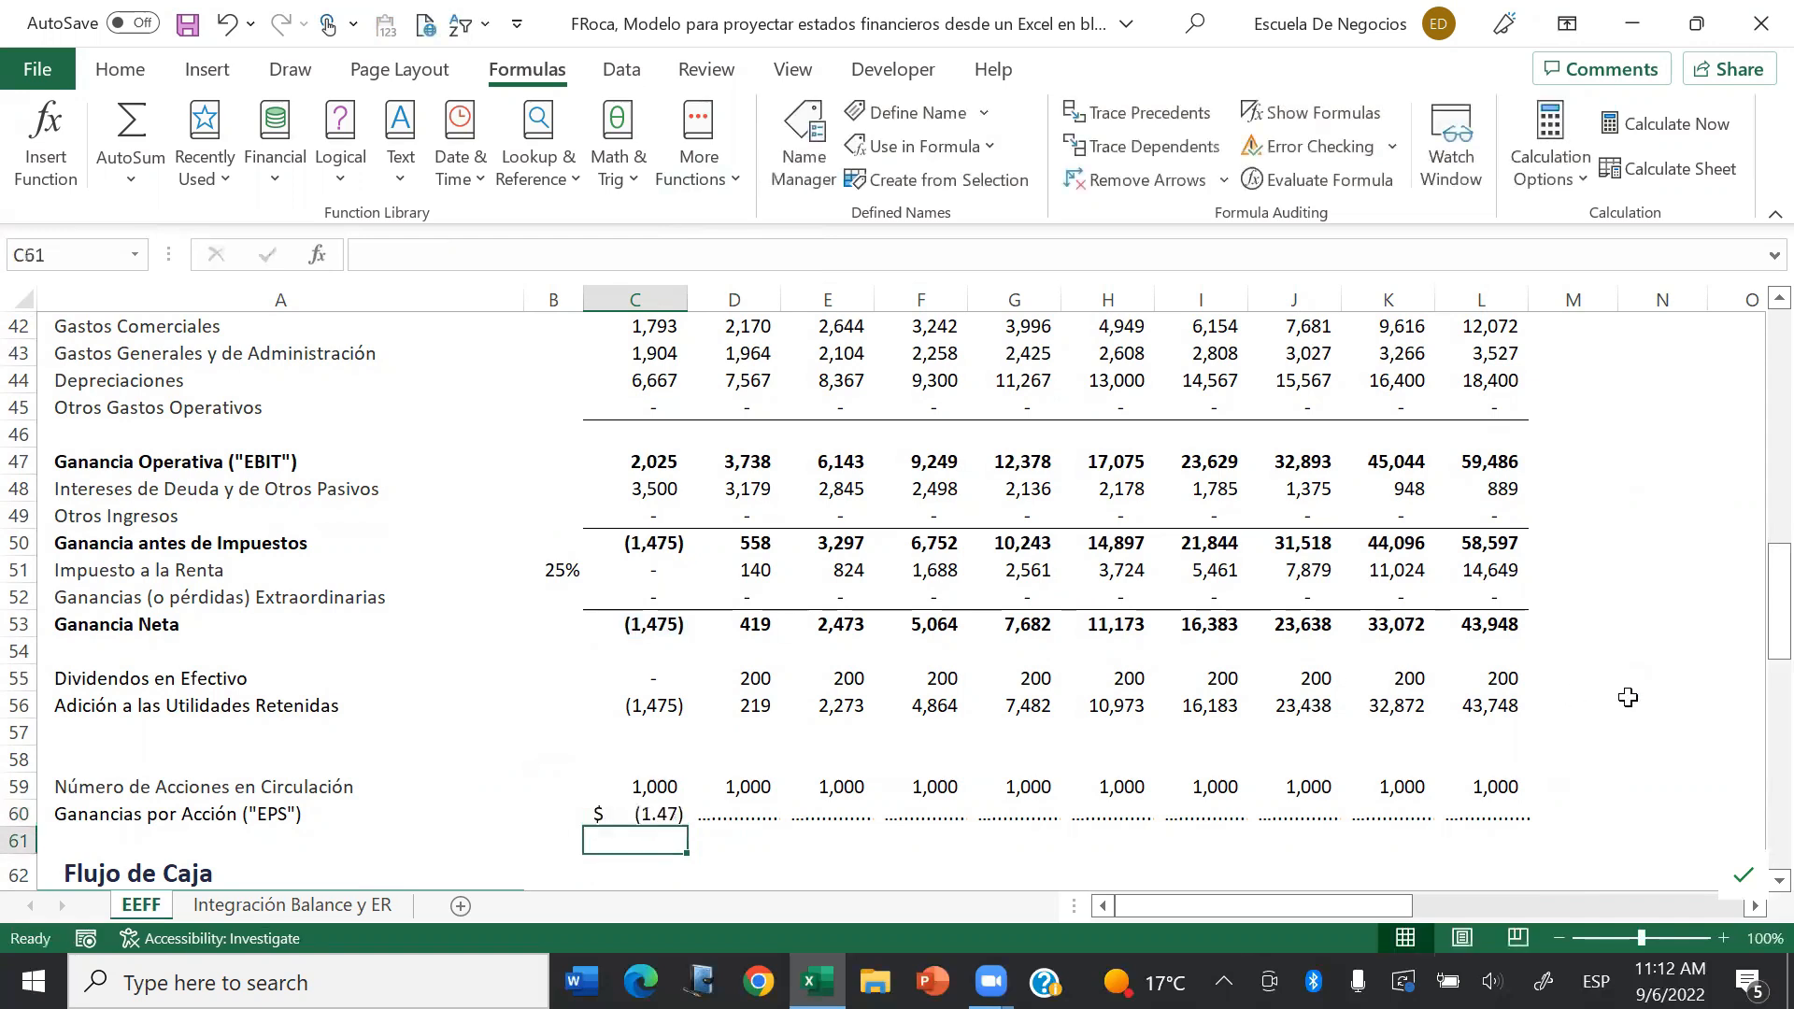
# Step: Copy the Ganancias por Acción ("EPS") formula from C60 across the projection years through L60
pyautogui.hotkey('ctrl', 'c')
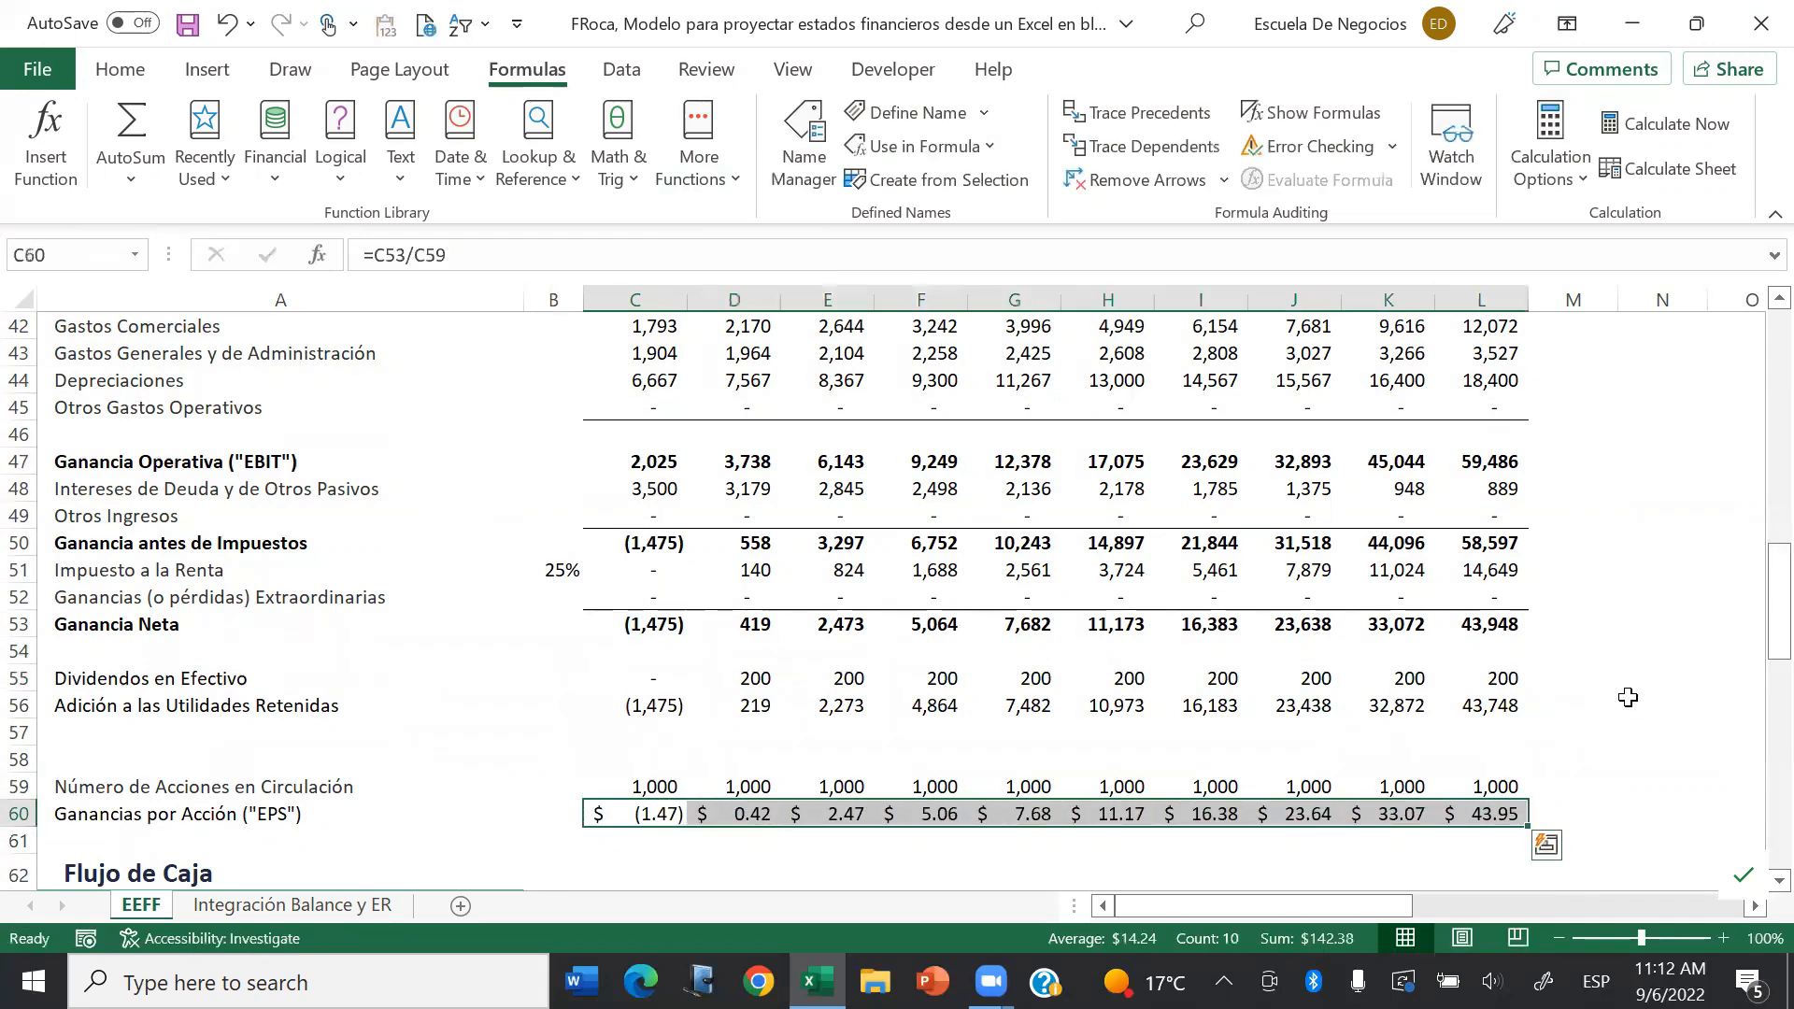
pyautogui.click(696, 755)
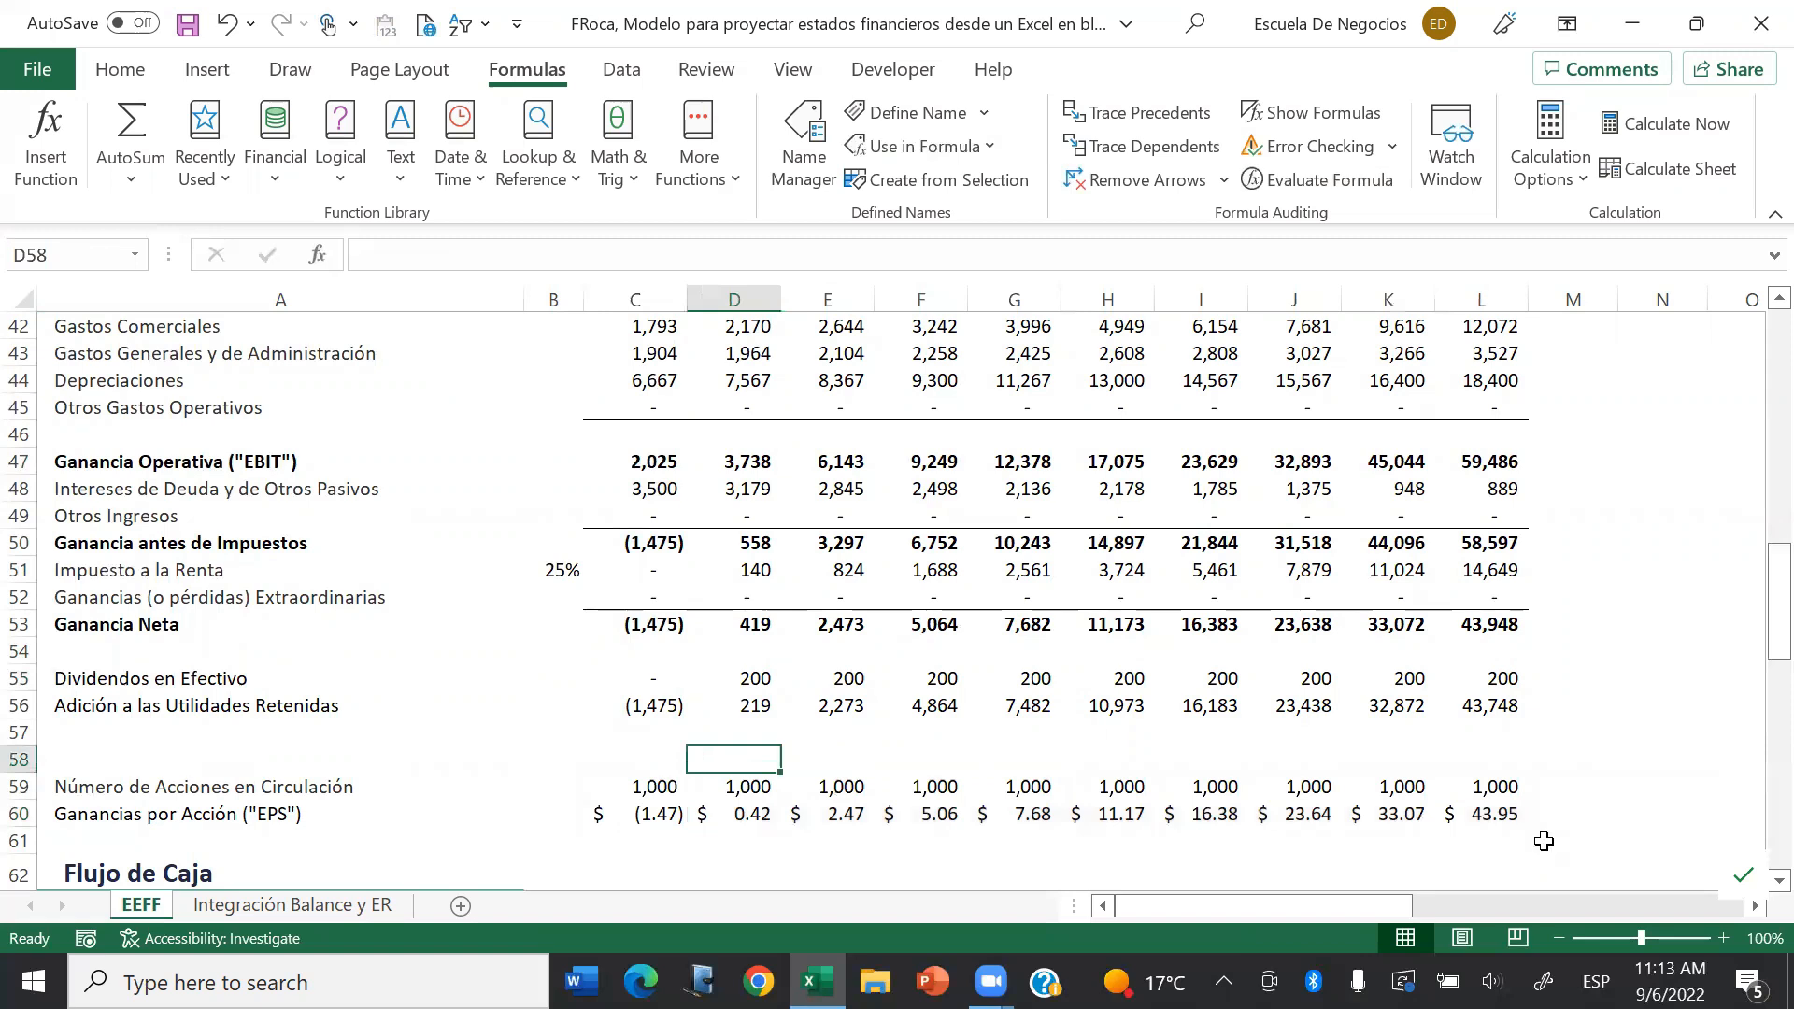
pyautogui.click(1669, 823)
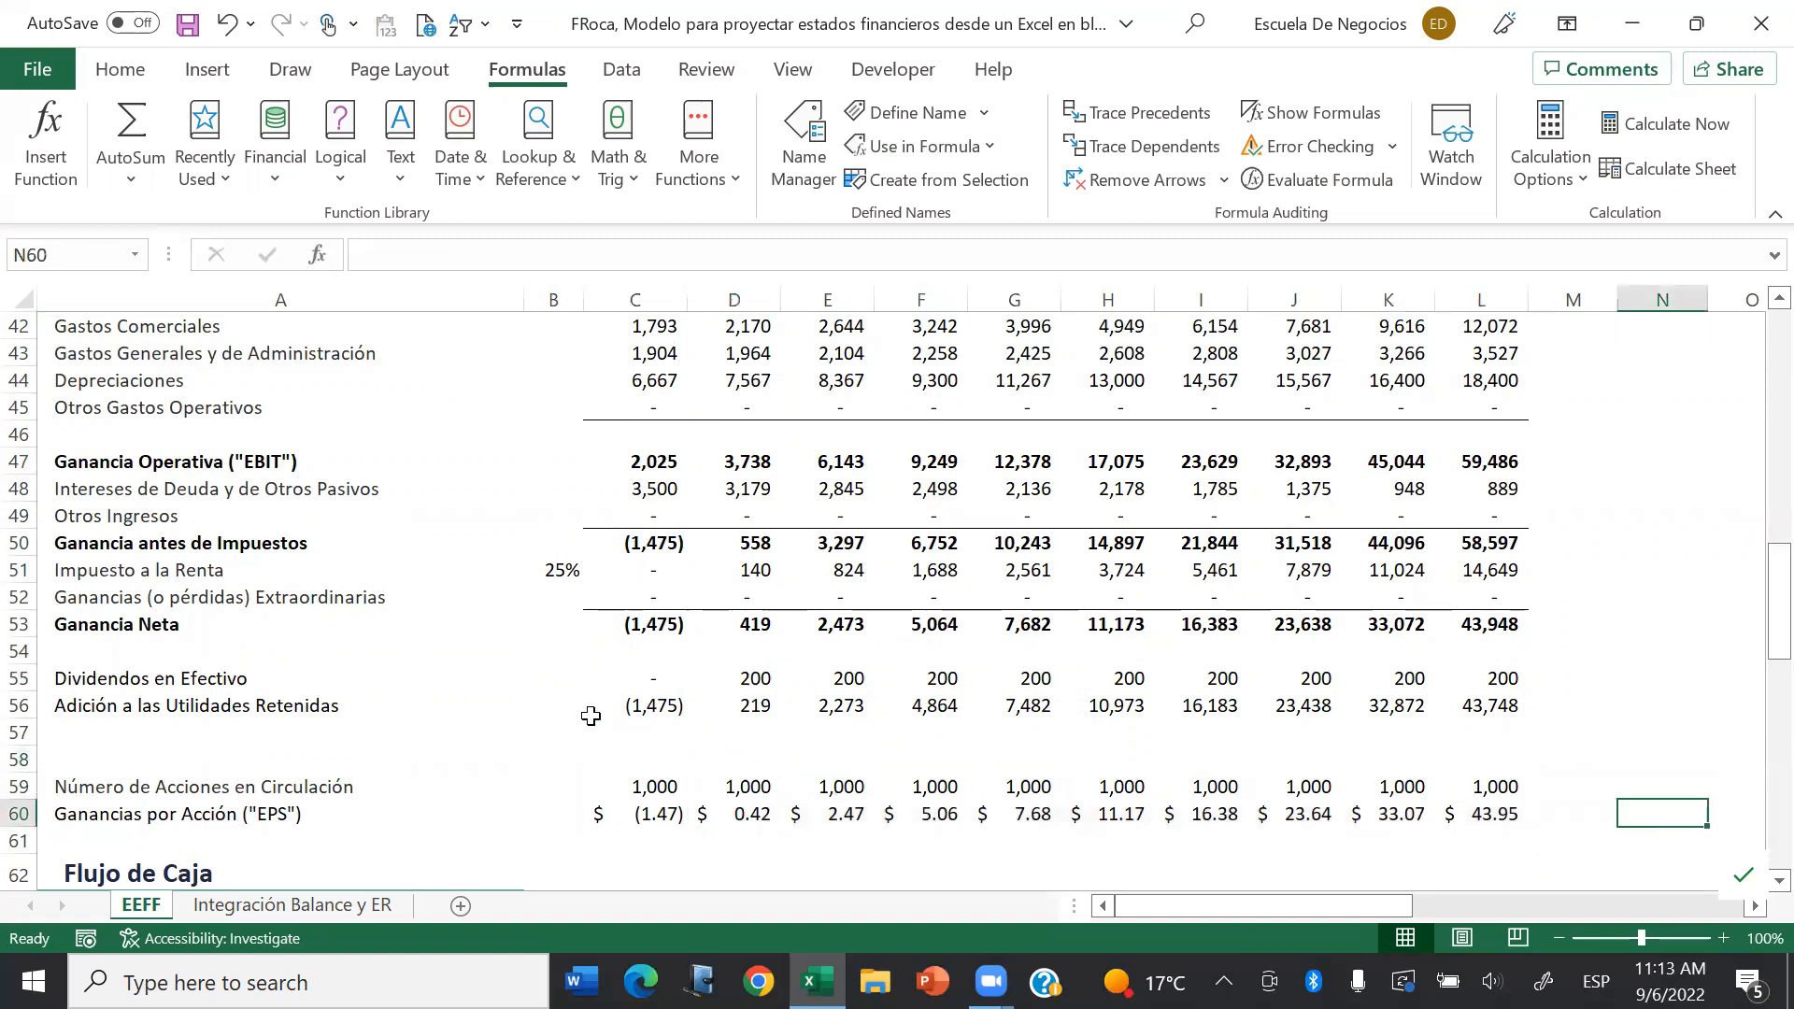
# Step: Review the Adición a las Utilidades Retenidas formulas in C56, D56 and E56 against Ganancia Neta and Dividendos en Efectivo
pyautogui.click(624, 707)
pyautogui.click(482, 257)
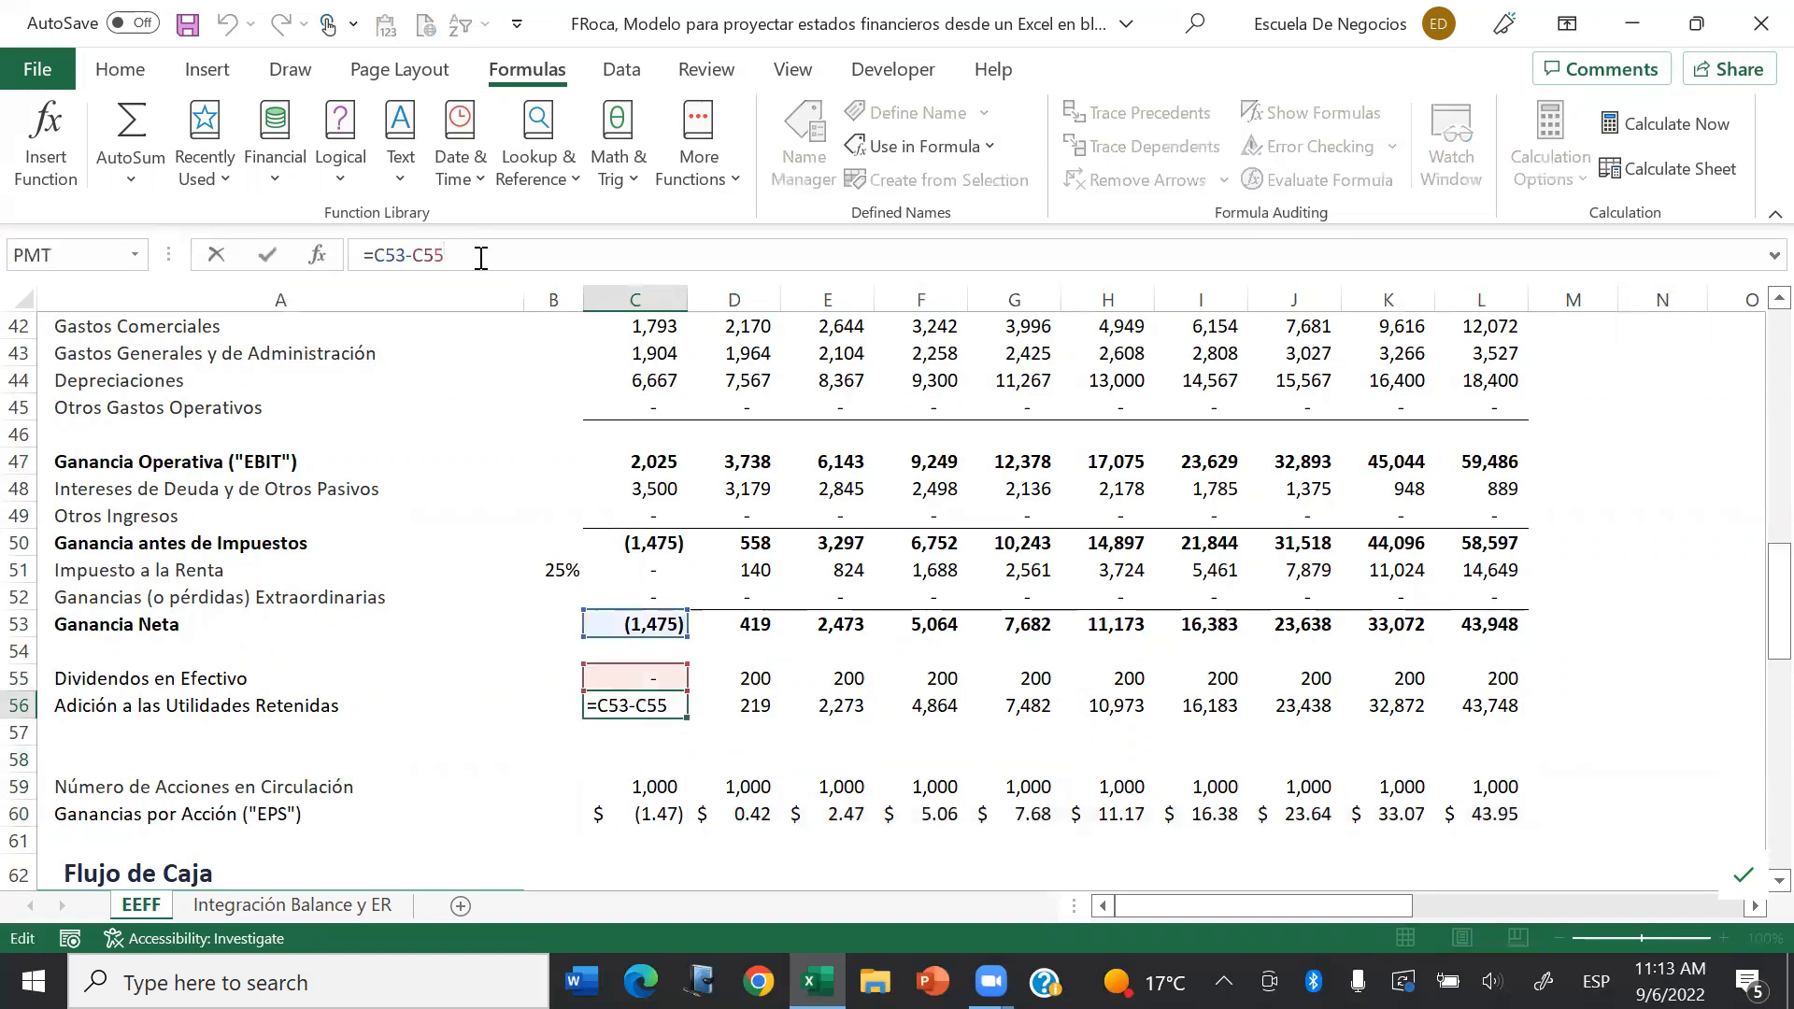
pyautogui.press('Tab')
pyautogui.click(481, 257)
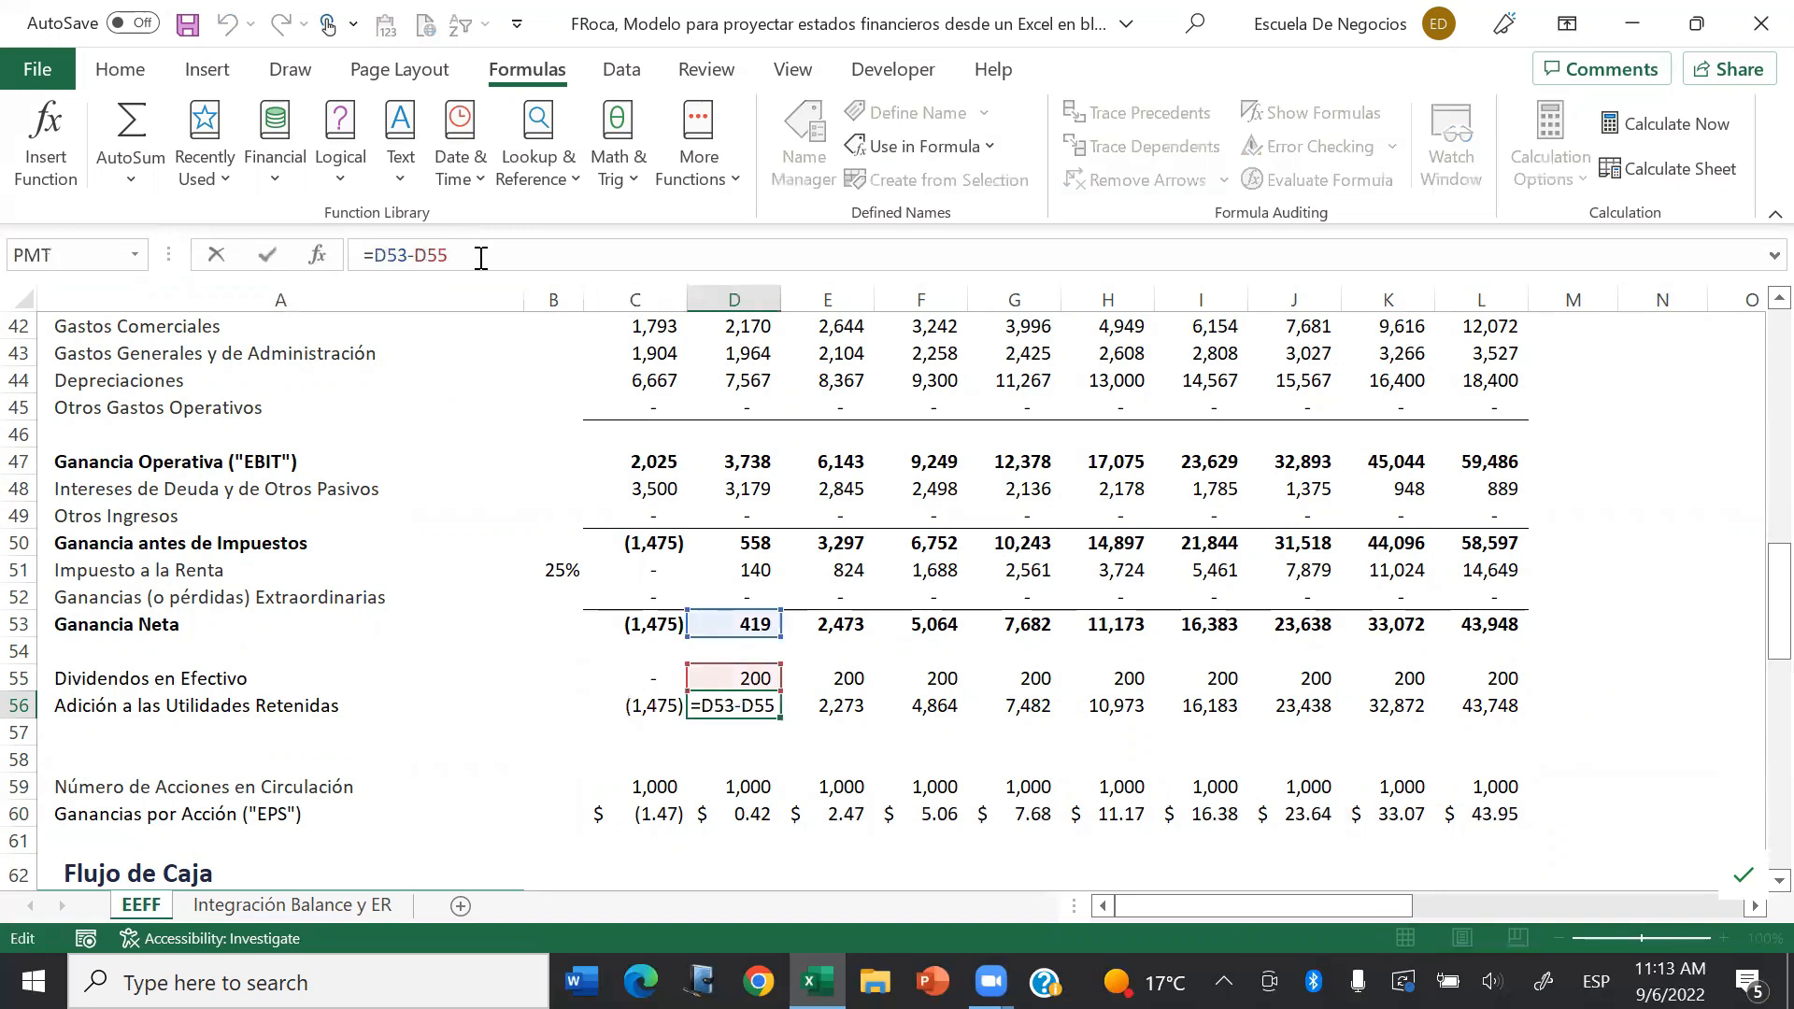
pyautogui.press('Escape')
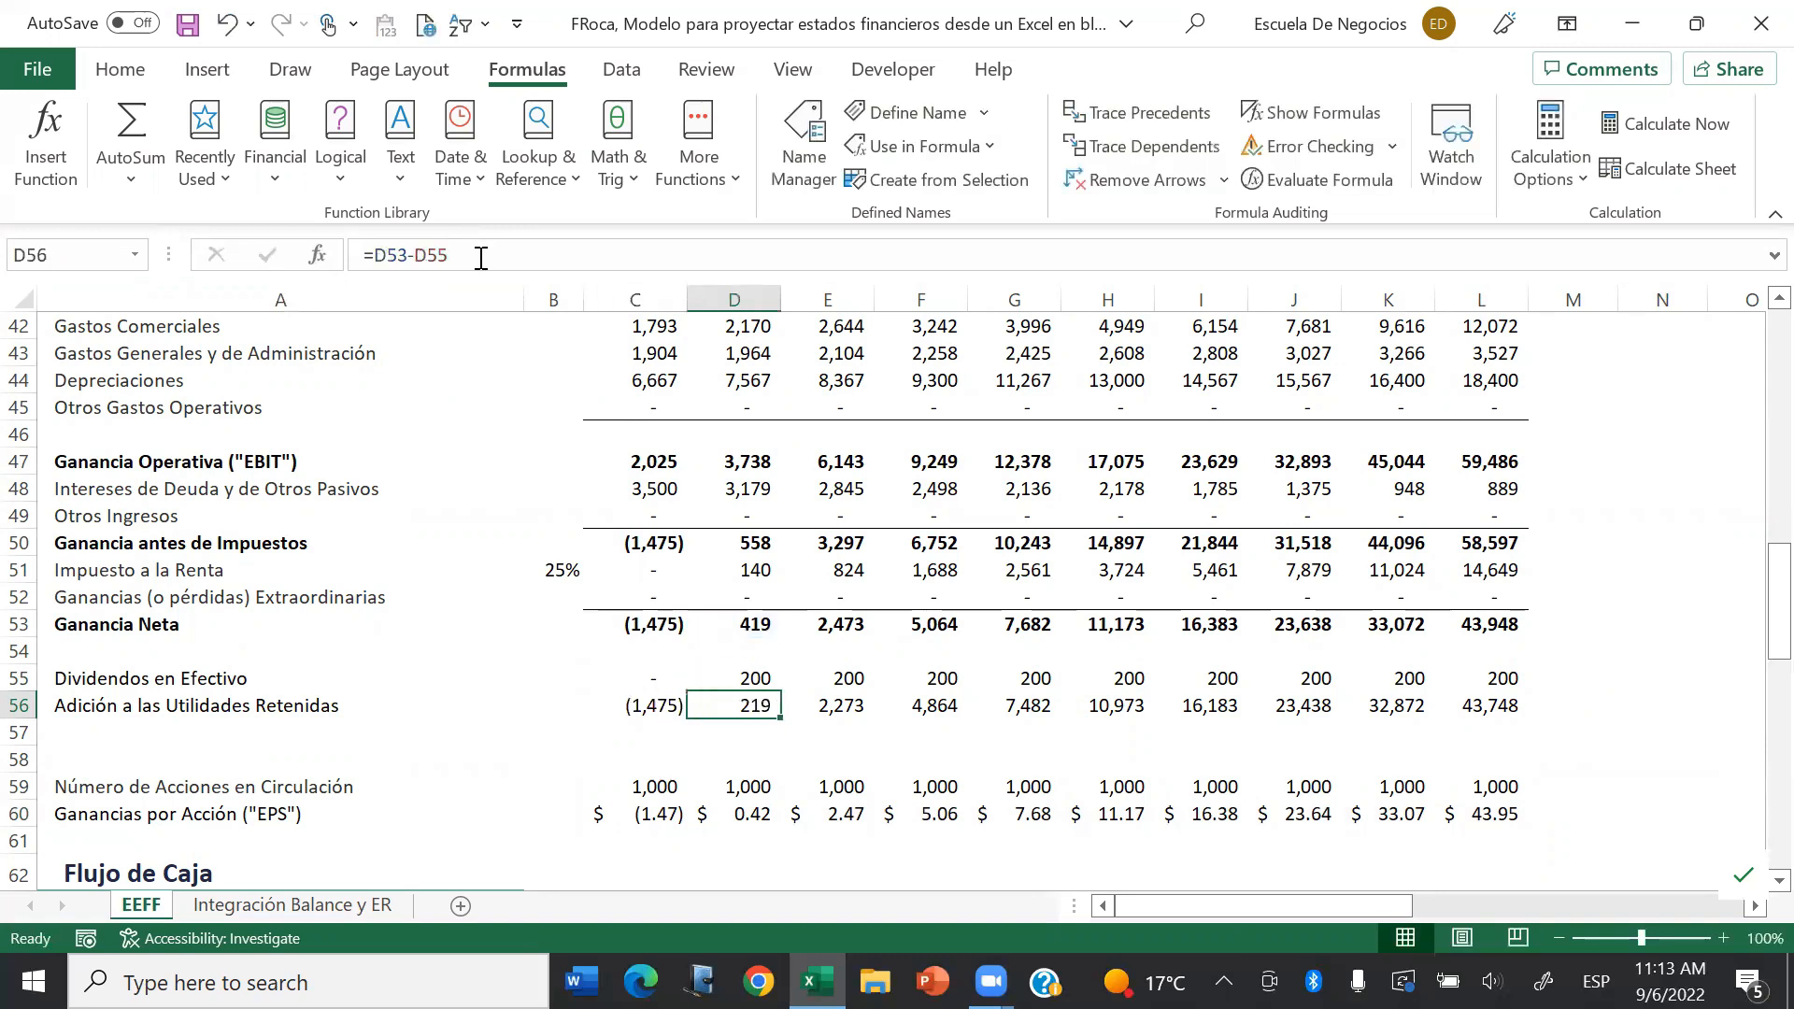
pyautogui.click(482, 257)
pyautogui.press('Escape')
pyautogui.press('Right')
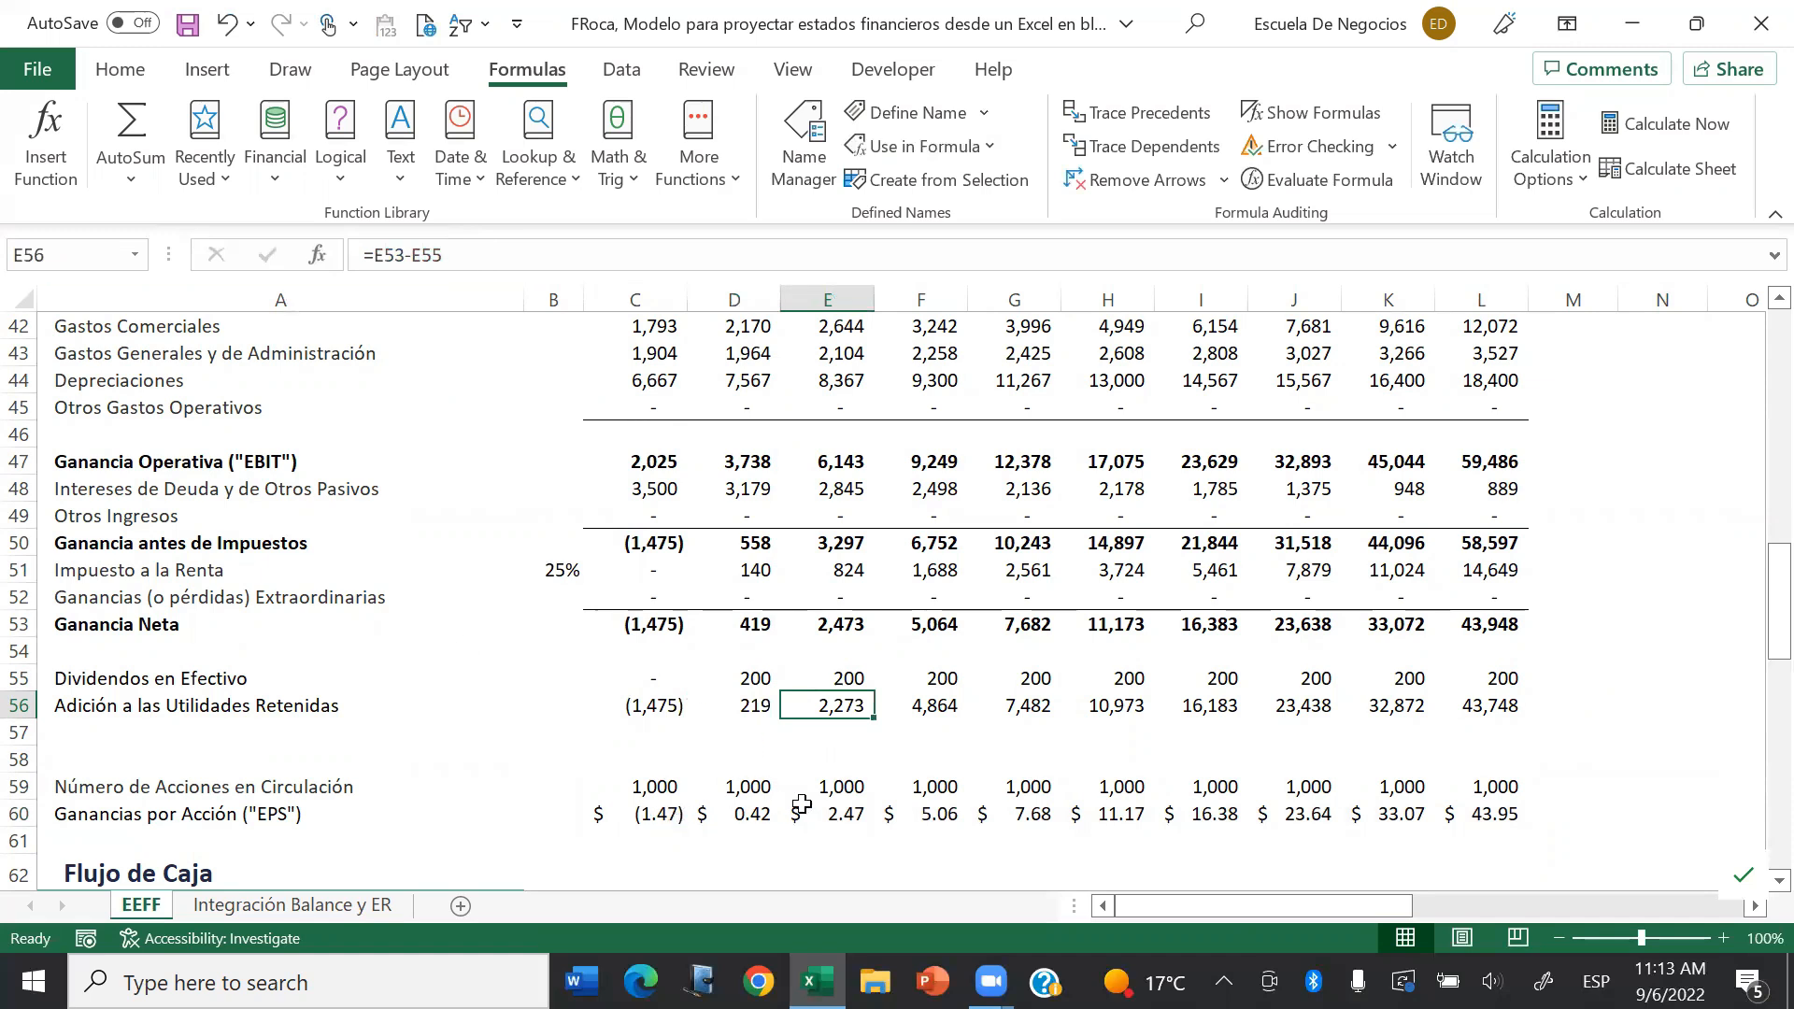
# Step: Check the Número de Acciones en Circulación row and the Ganancias por Acción ("EPS") formulas in C60, D60 and E60
pyautogui.click(759, 788)
pyautogui.press('Left')
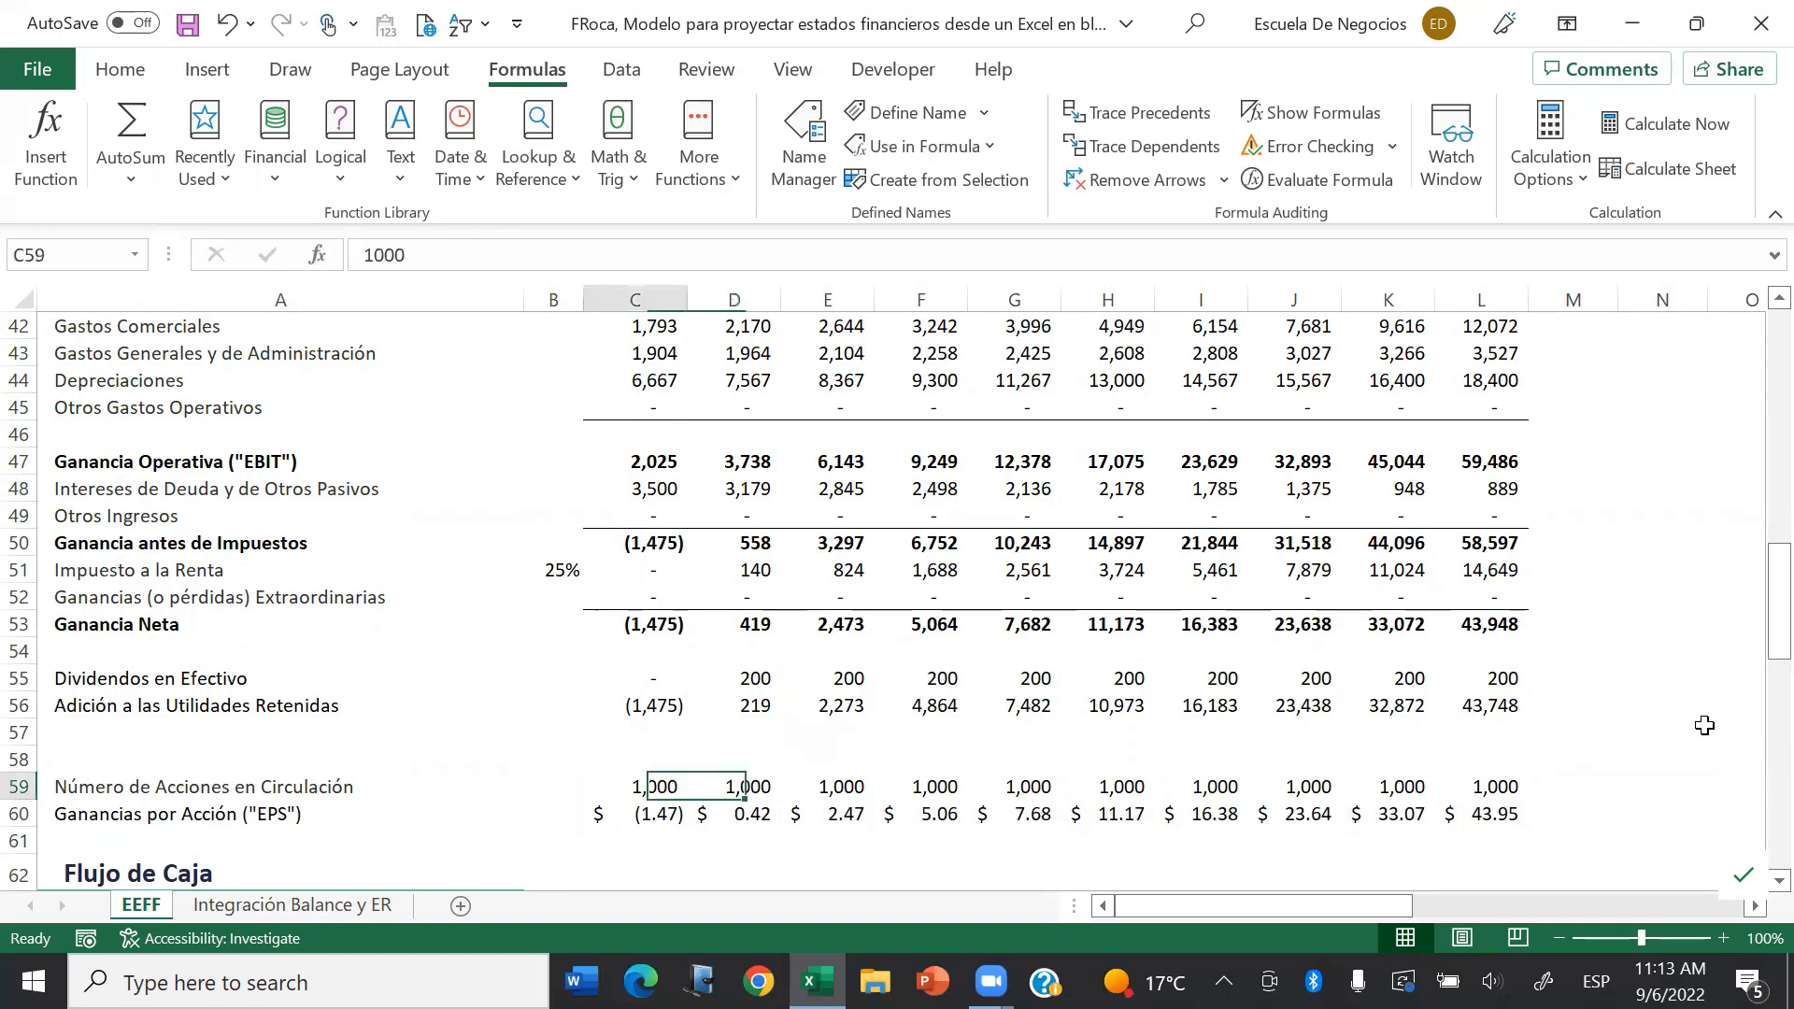
pyautogui.hotkey('shift', 'Right')
pyautogui.hotkey('shift', 'Right')
pyautogui.hotkey('ctrl', 'shift', 'Right')
pyautogui.press('Down')
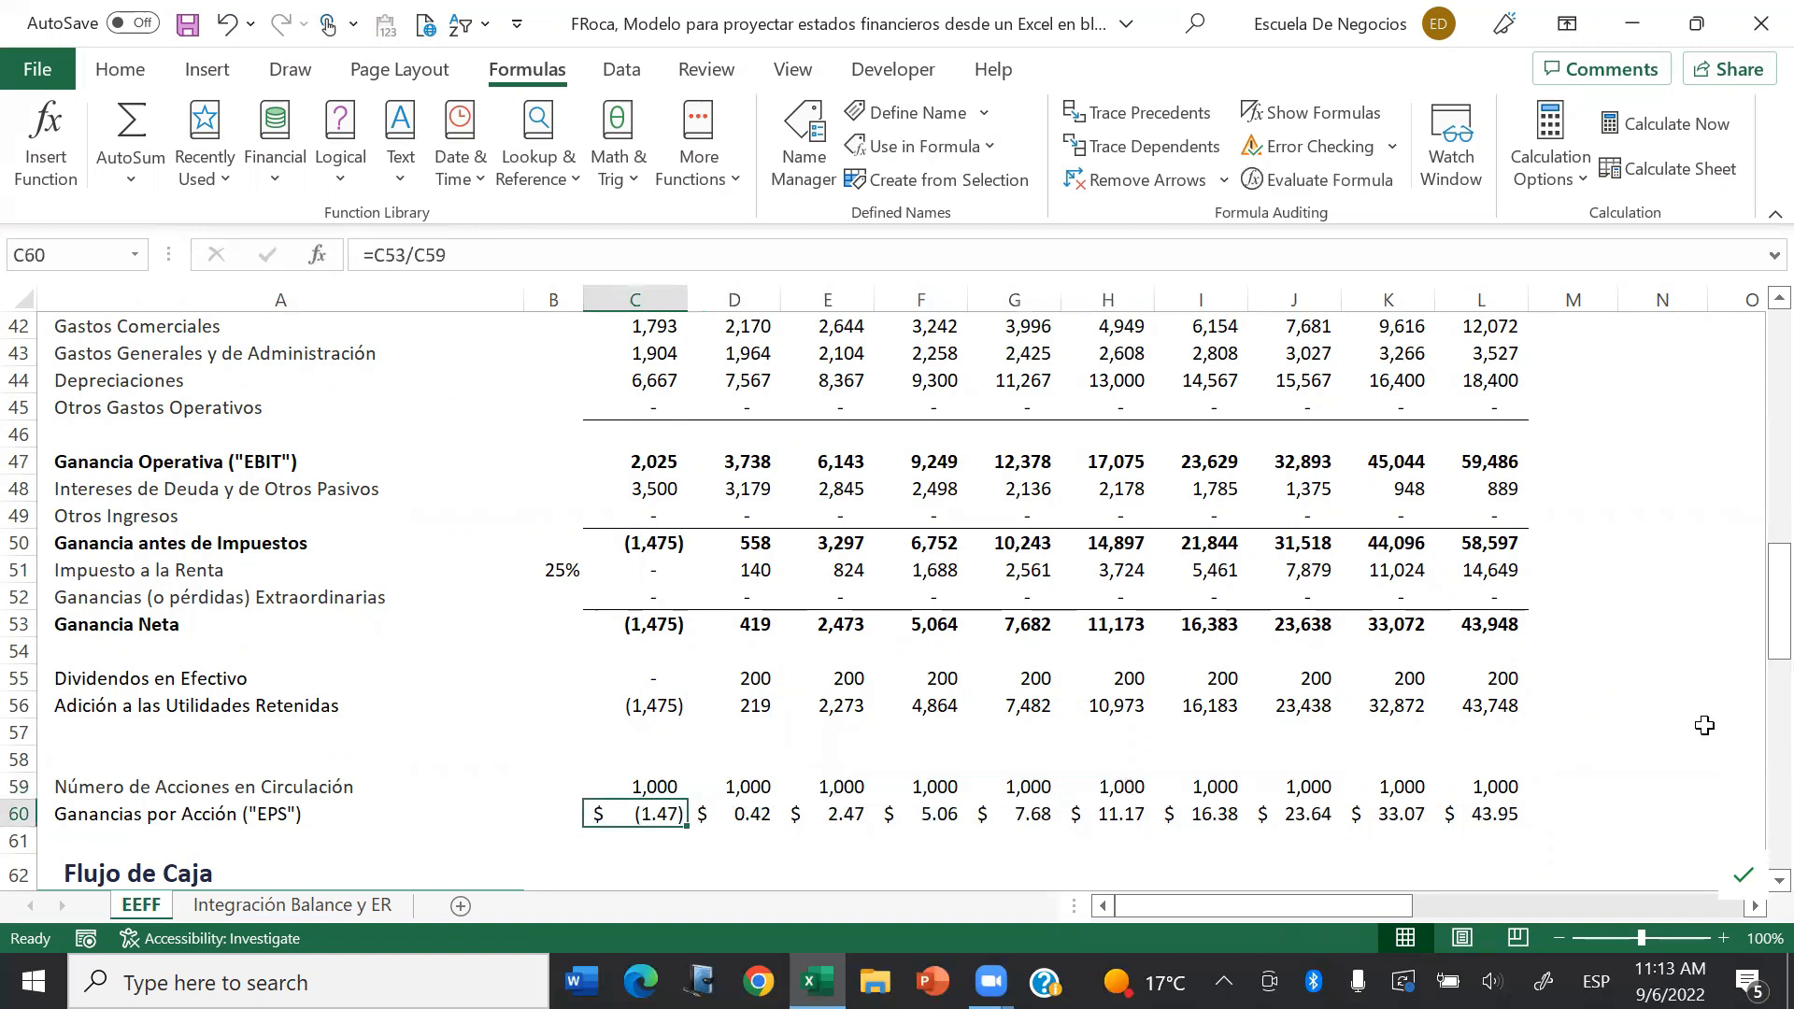
pyautogui.click(583, 260)
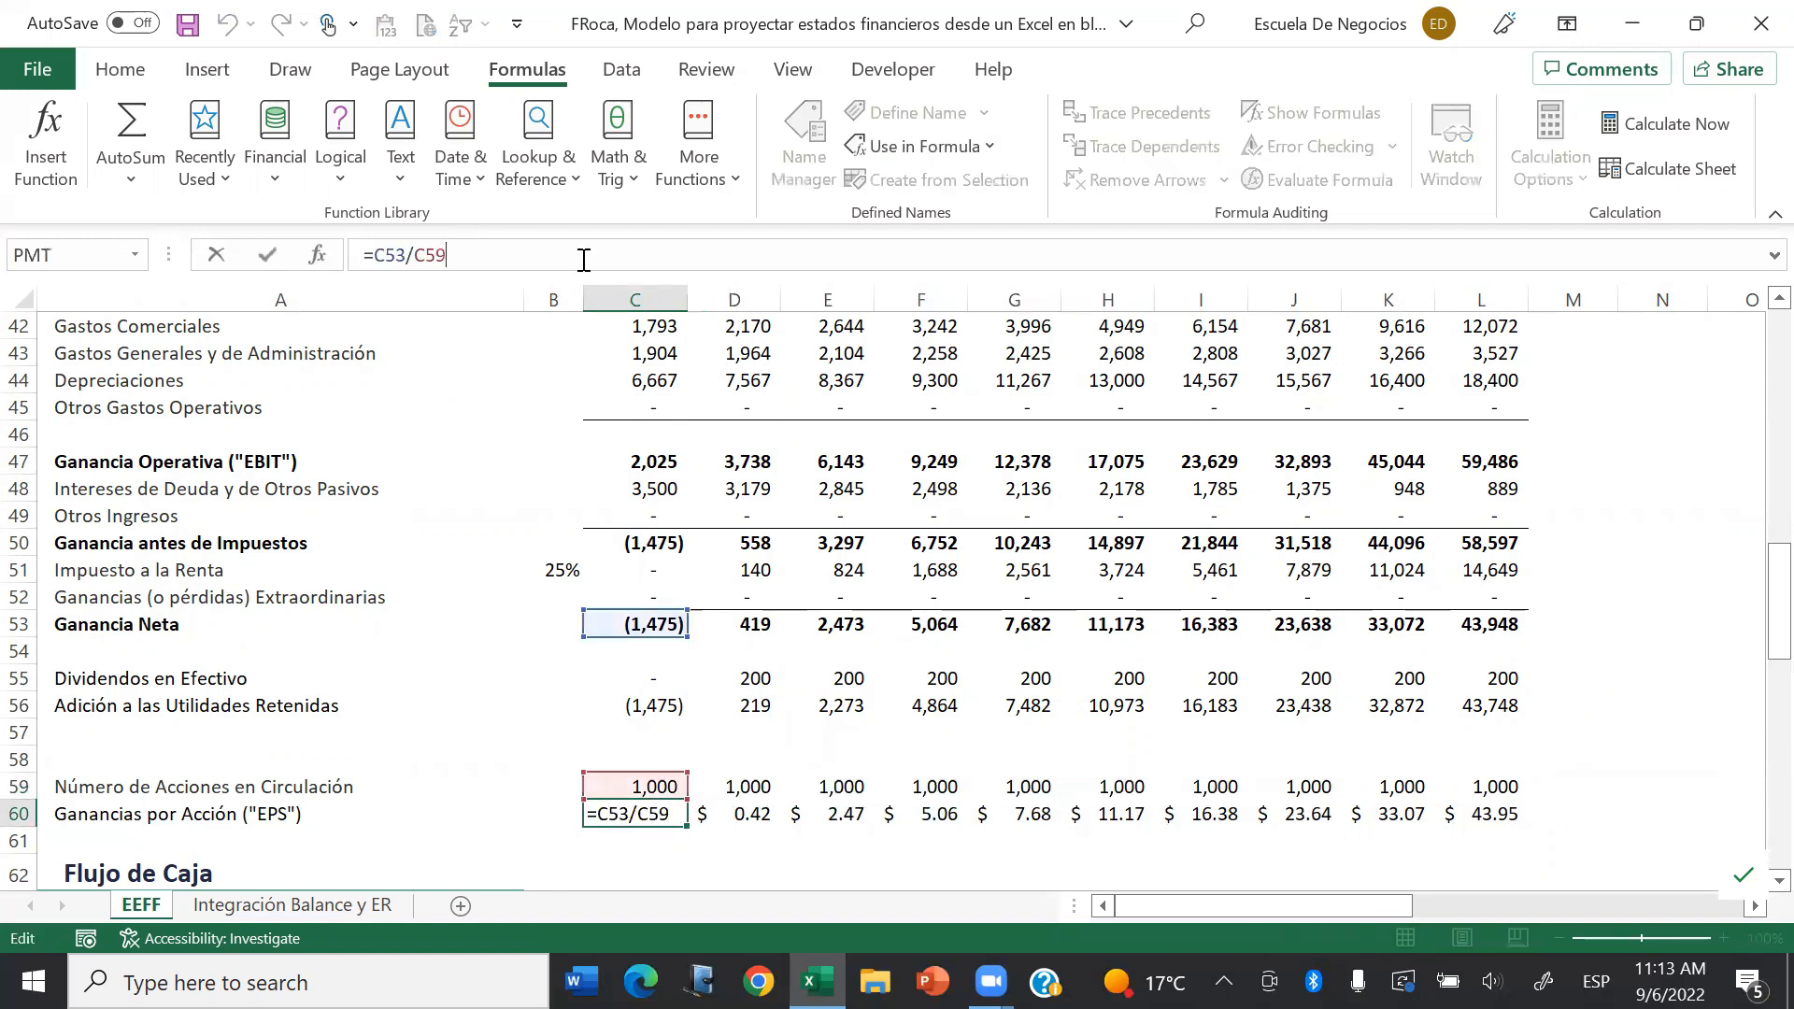
pyautogui.hotkey('ctrl', 'Return')
pyautogui.press('Right')
pyautogui.press('F2')
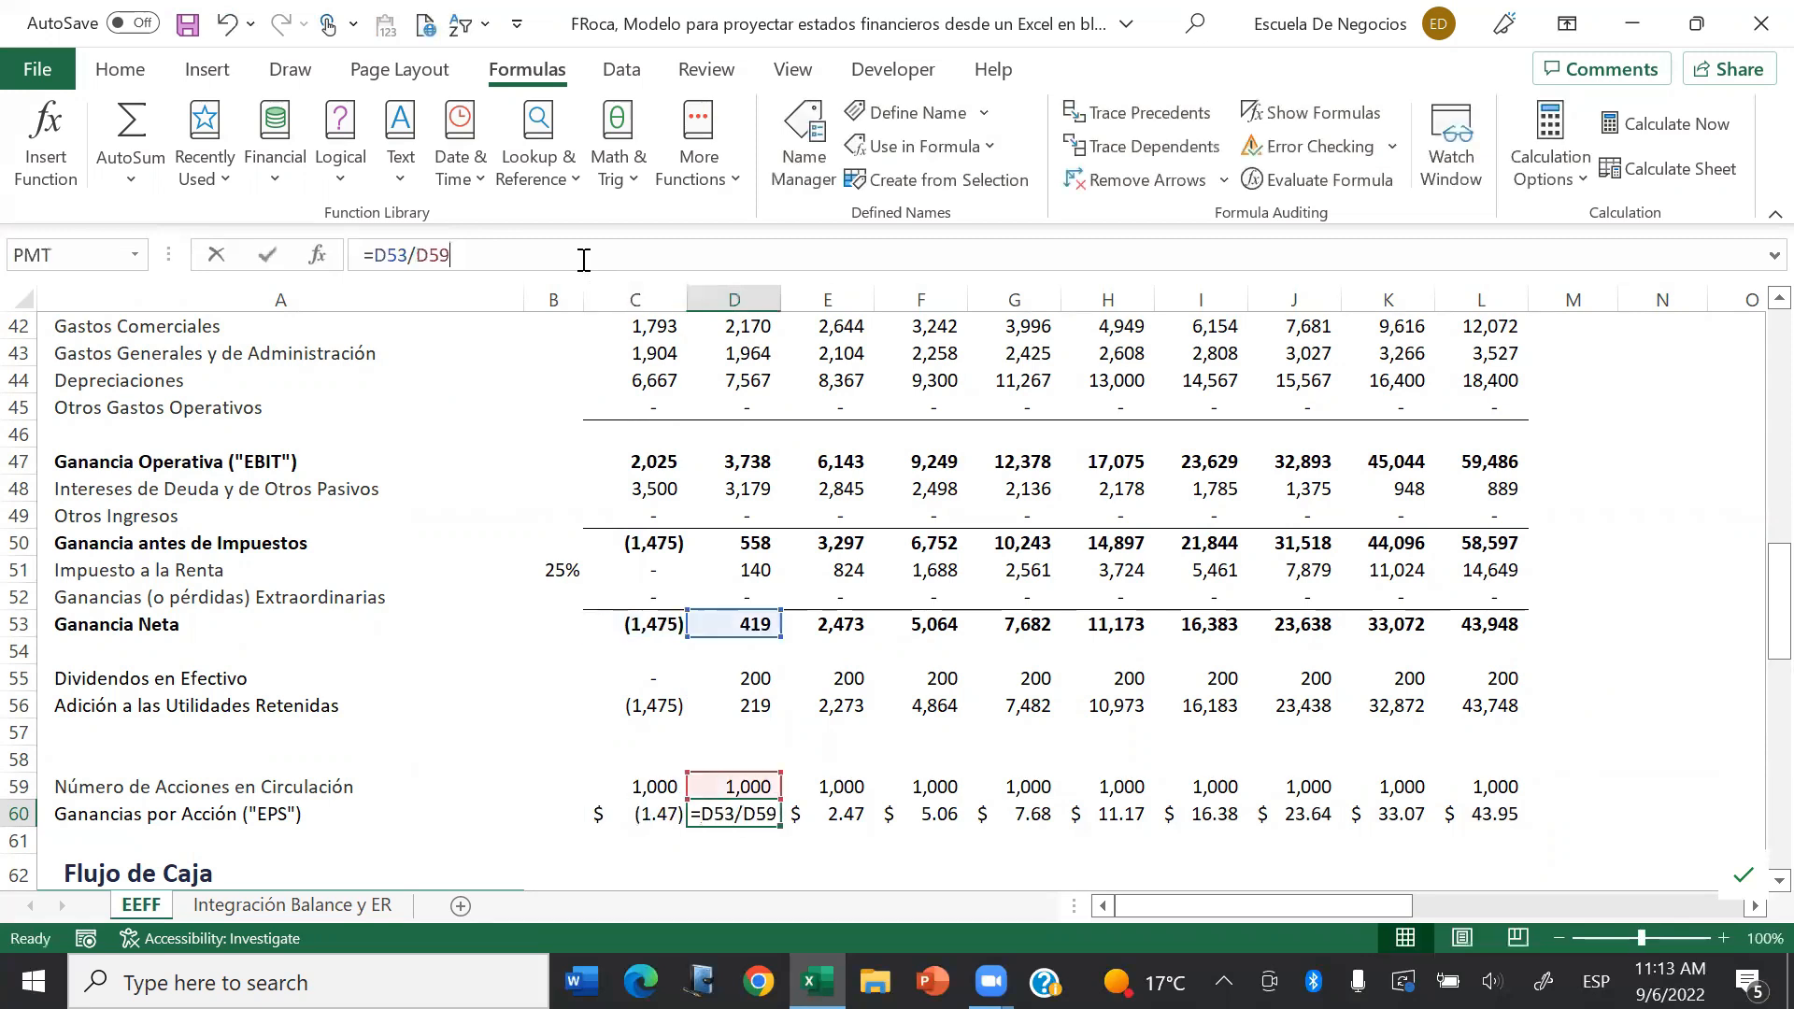
pyautogui.hotkey('ctrl', 'Return')
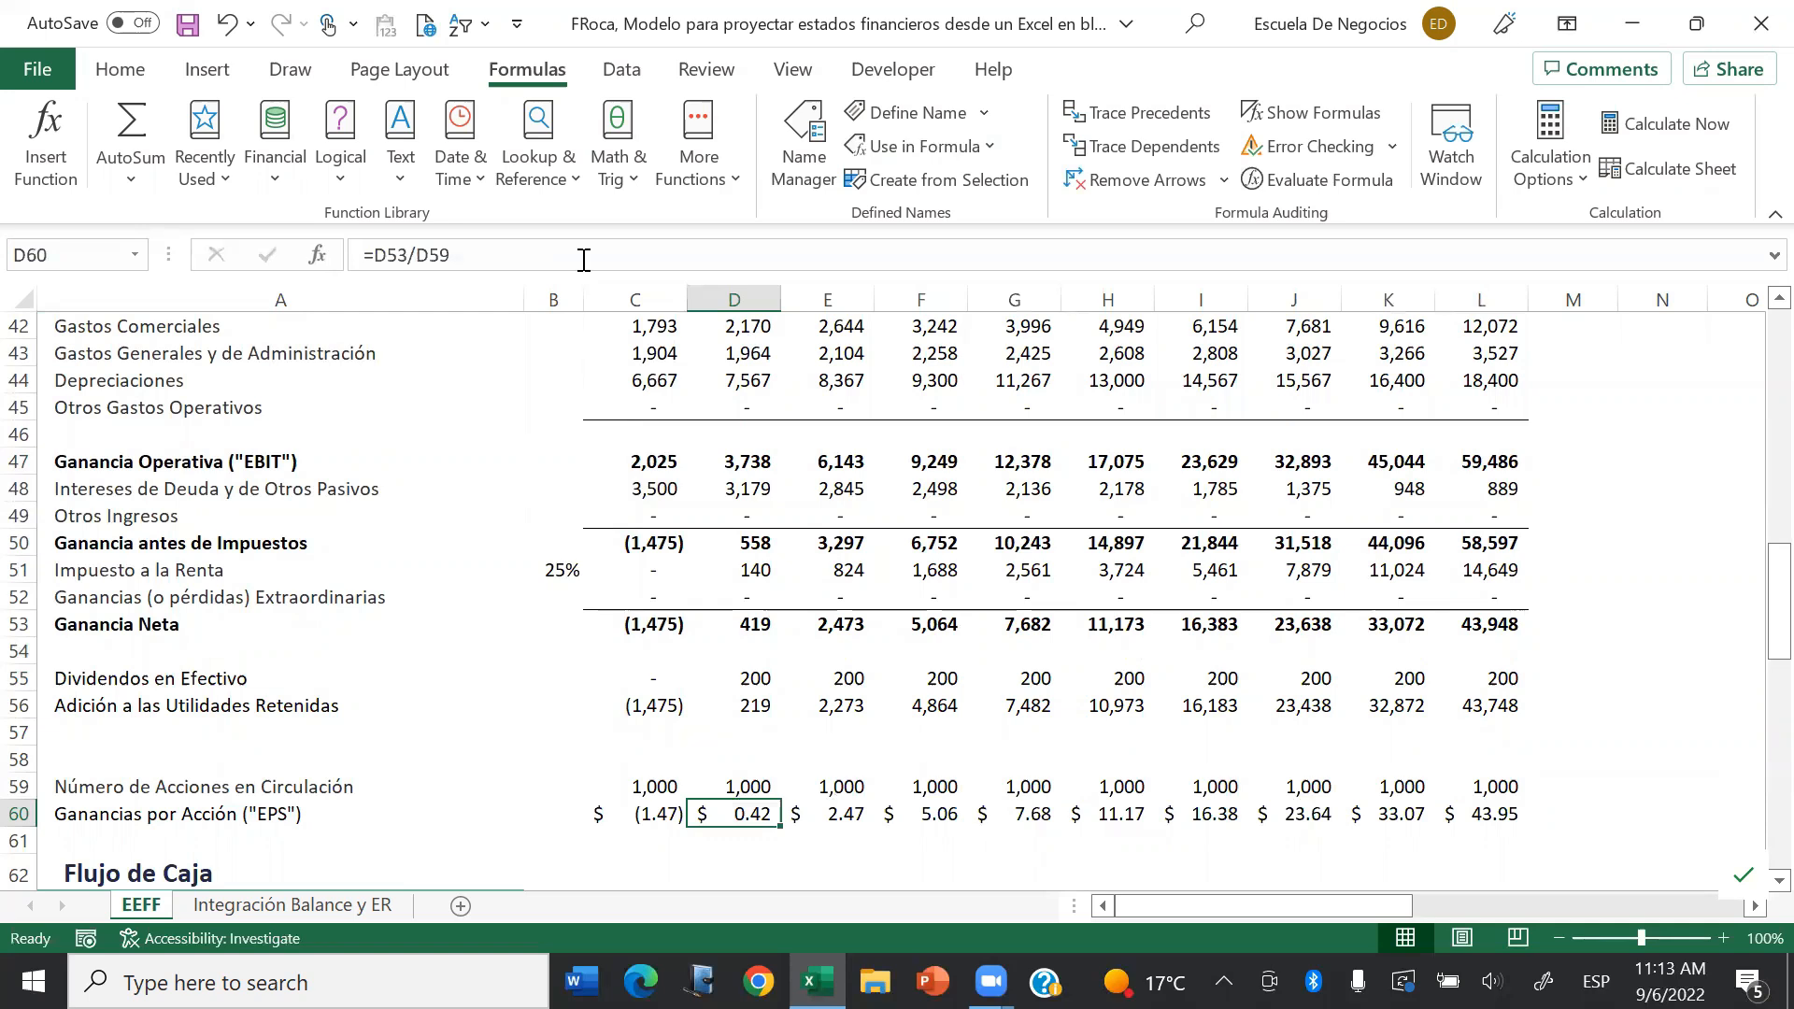
pyautogui.press('Right')
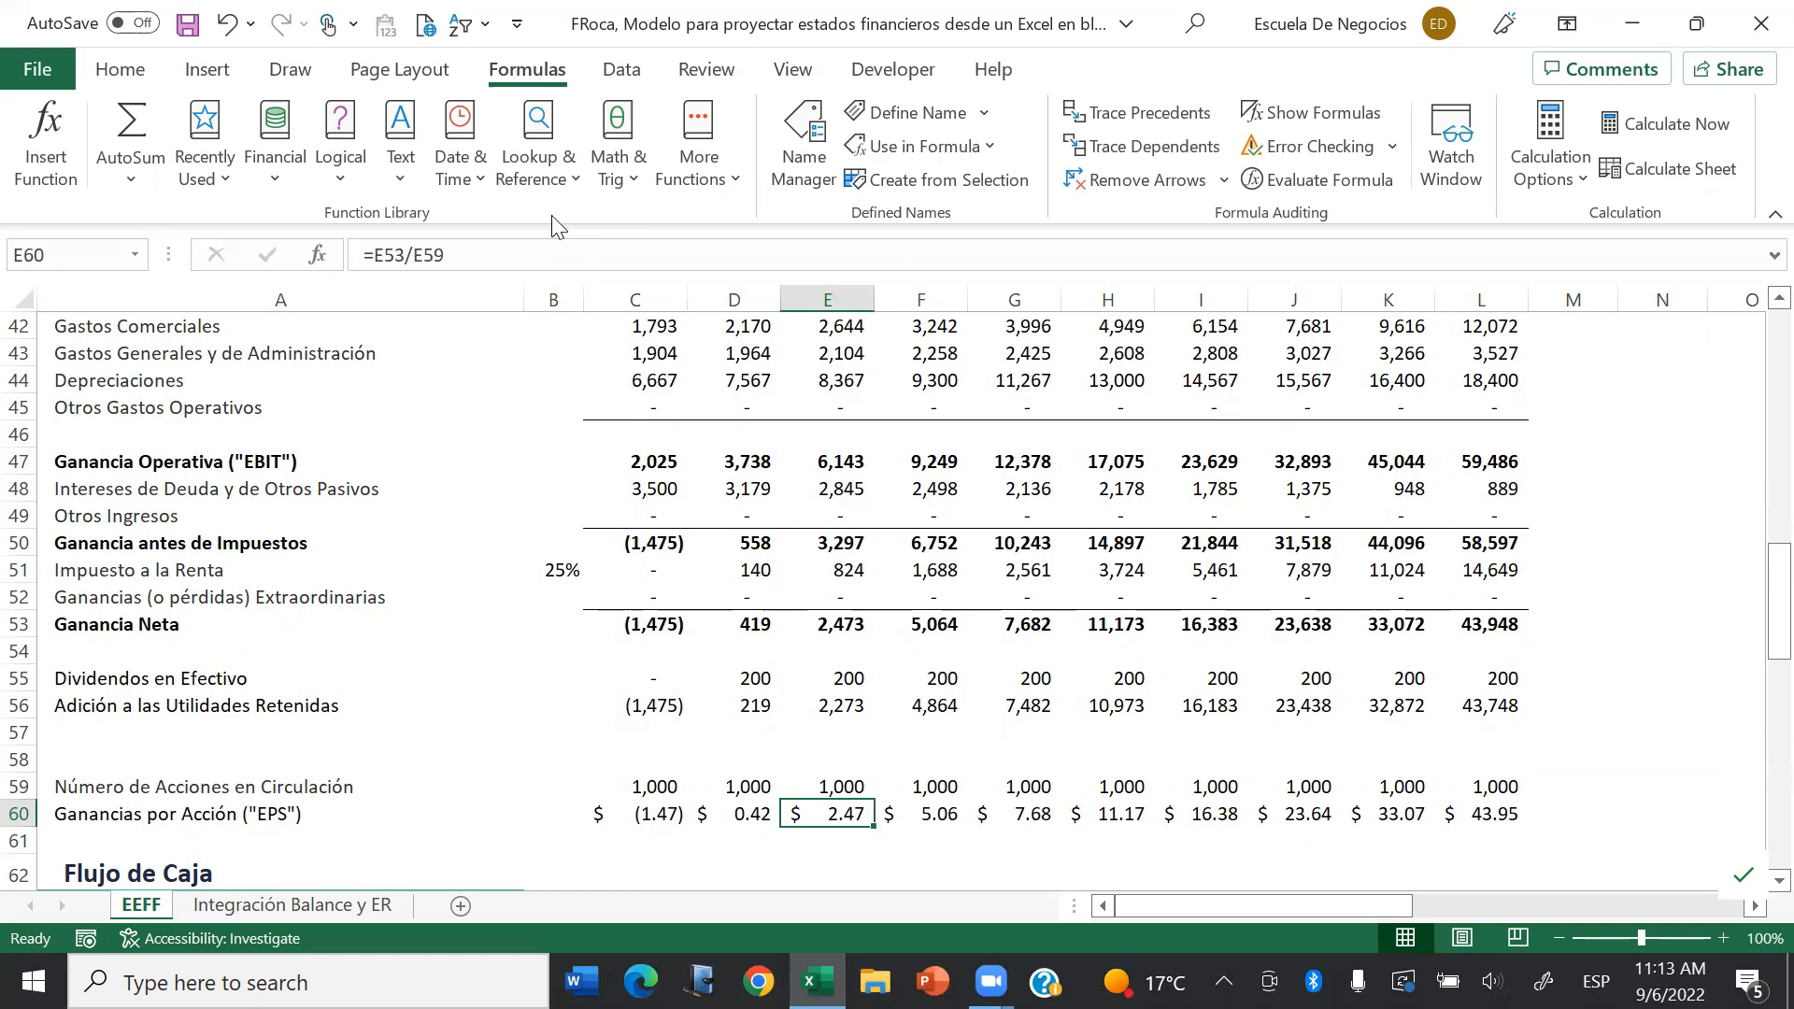
pyautogui.click(516, 15)
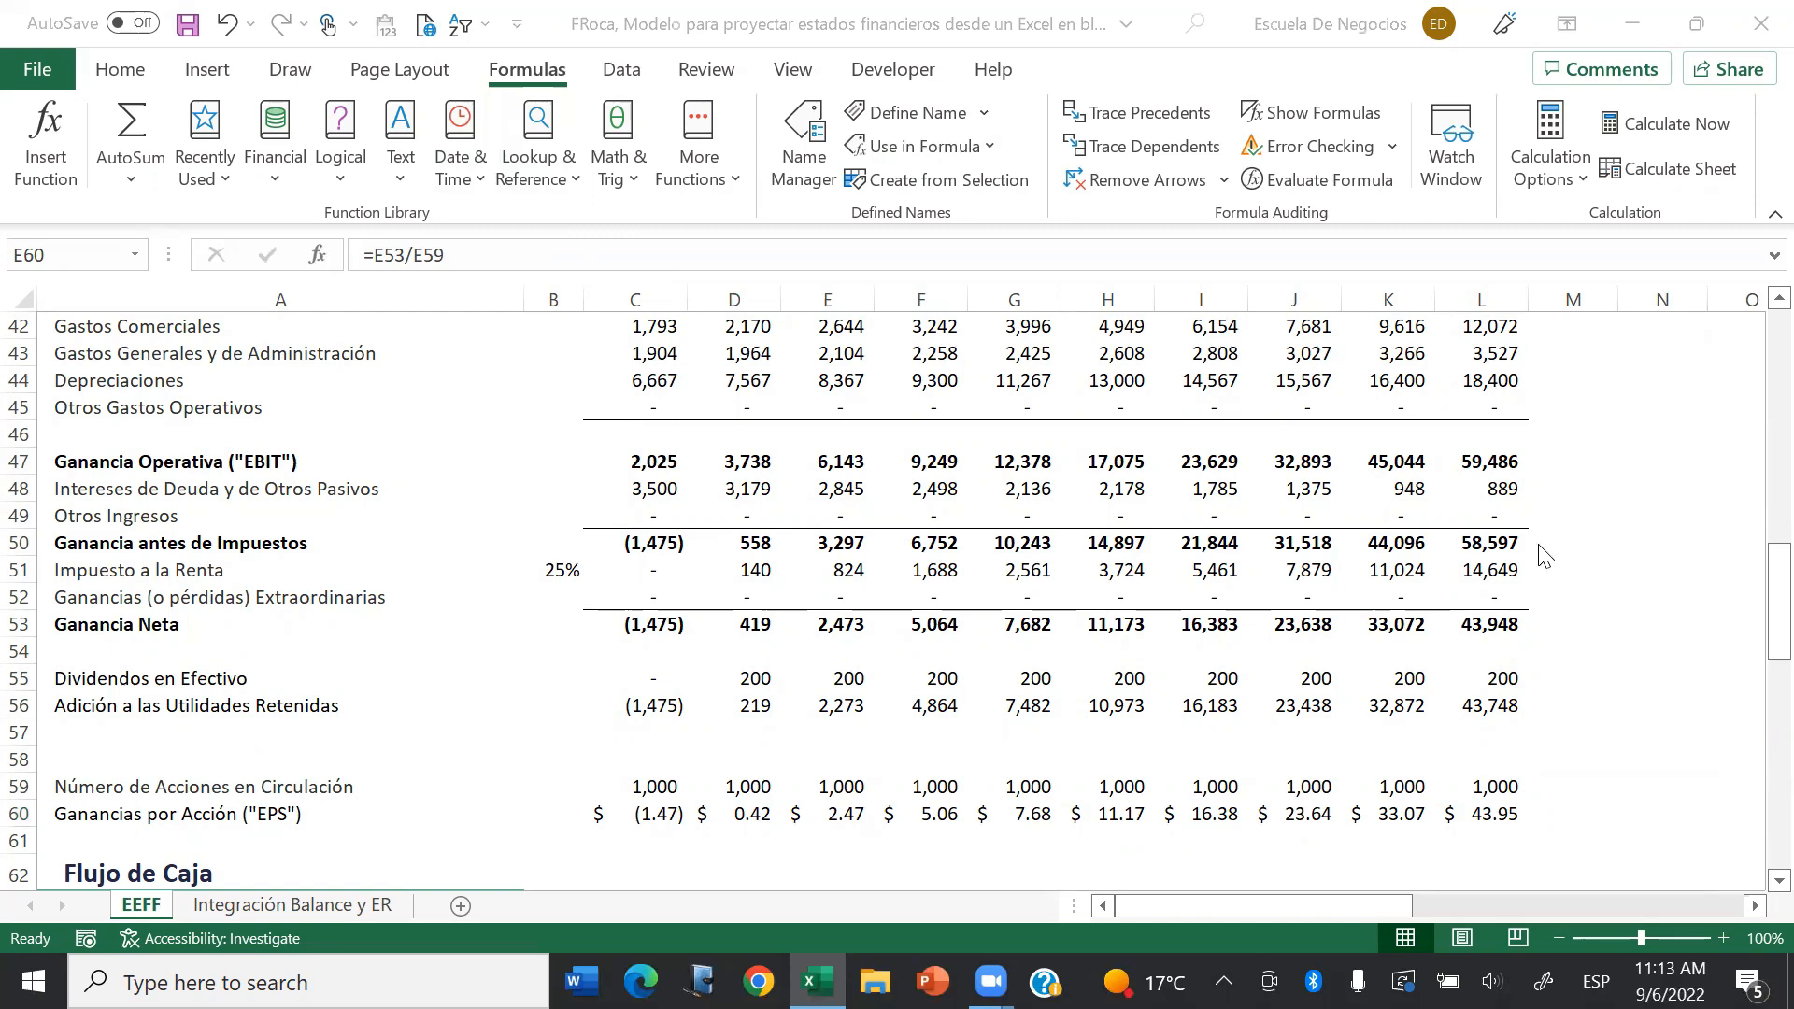
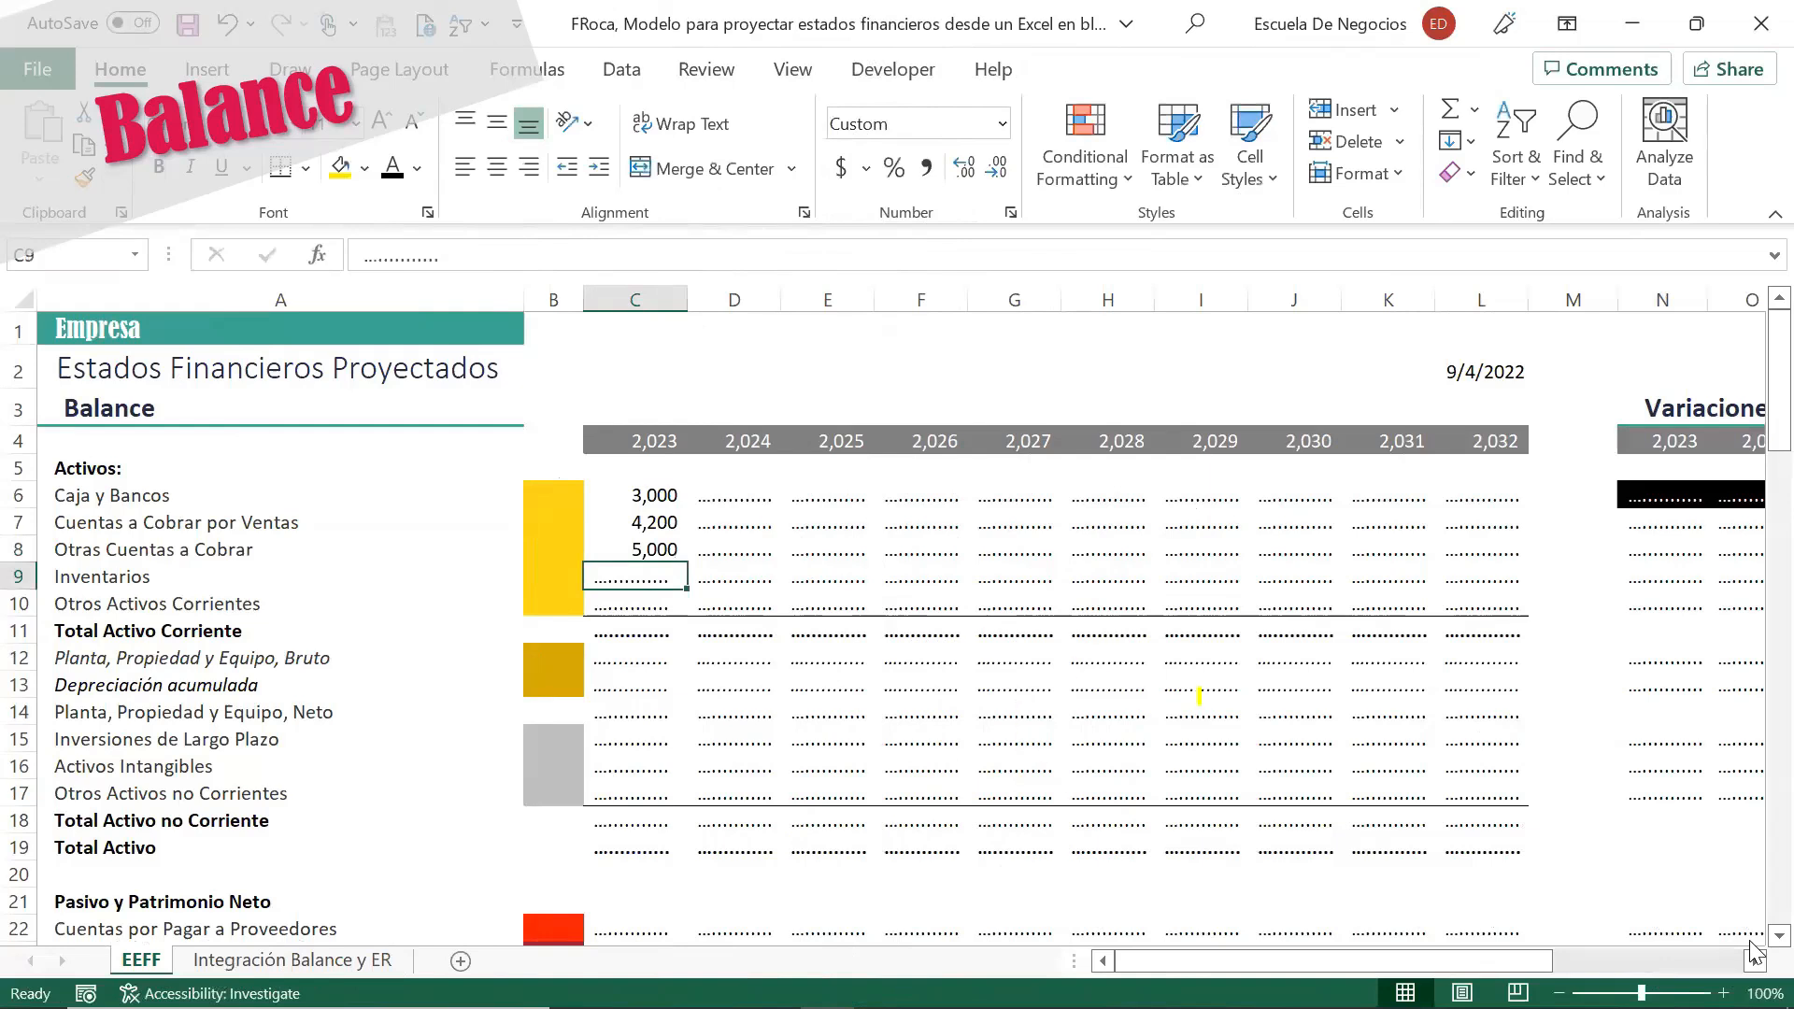
# Step: Enter 2000 as the 2,023 Inventarios balance in C9
pyautogui.write('20')
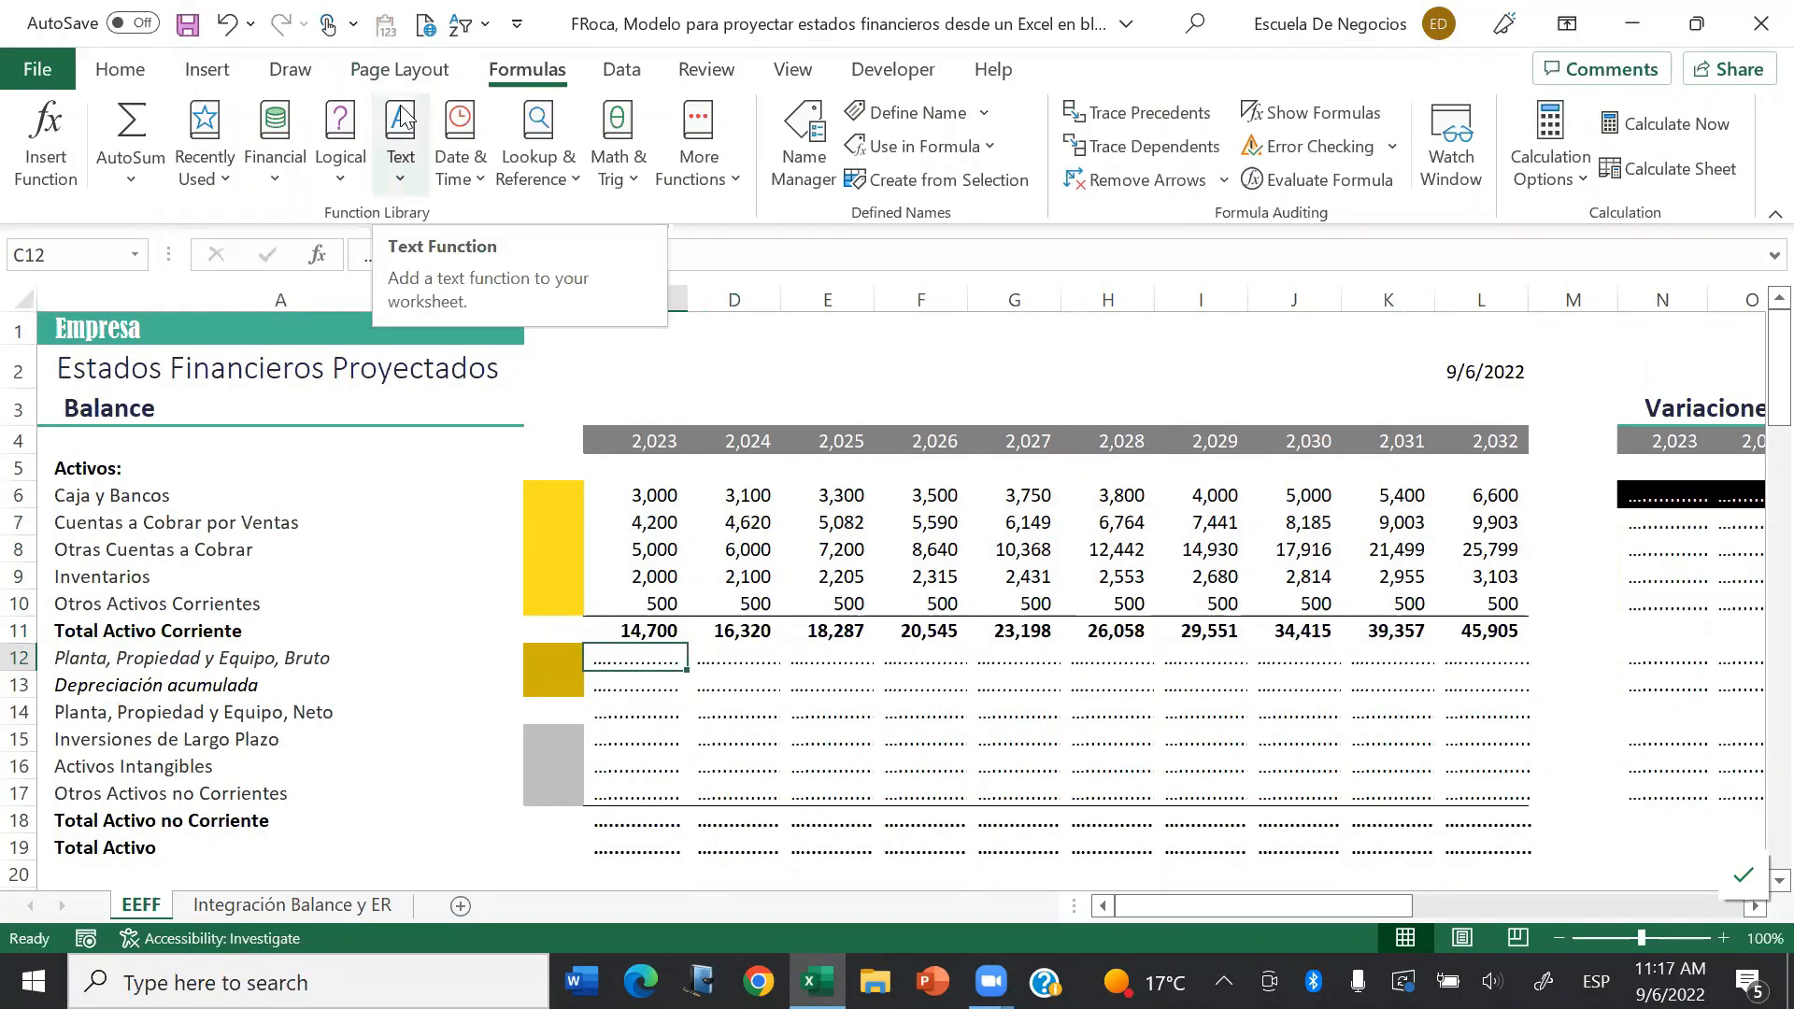
# Step: Link Planta, Propiedad y Equipo, Bruto in C12 to cell C63 of the Integración Balance y ER sheet
pyautogui.write('=')
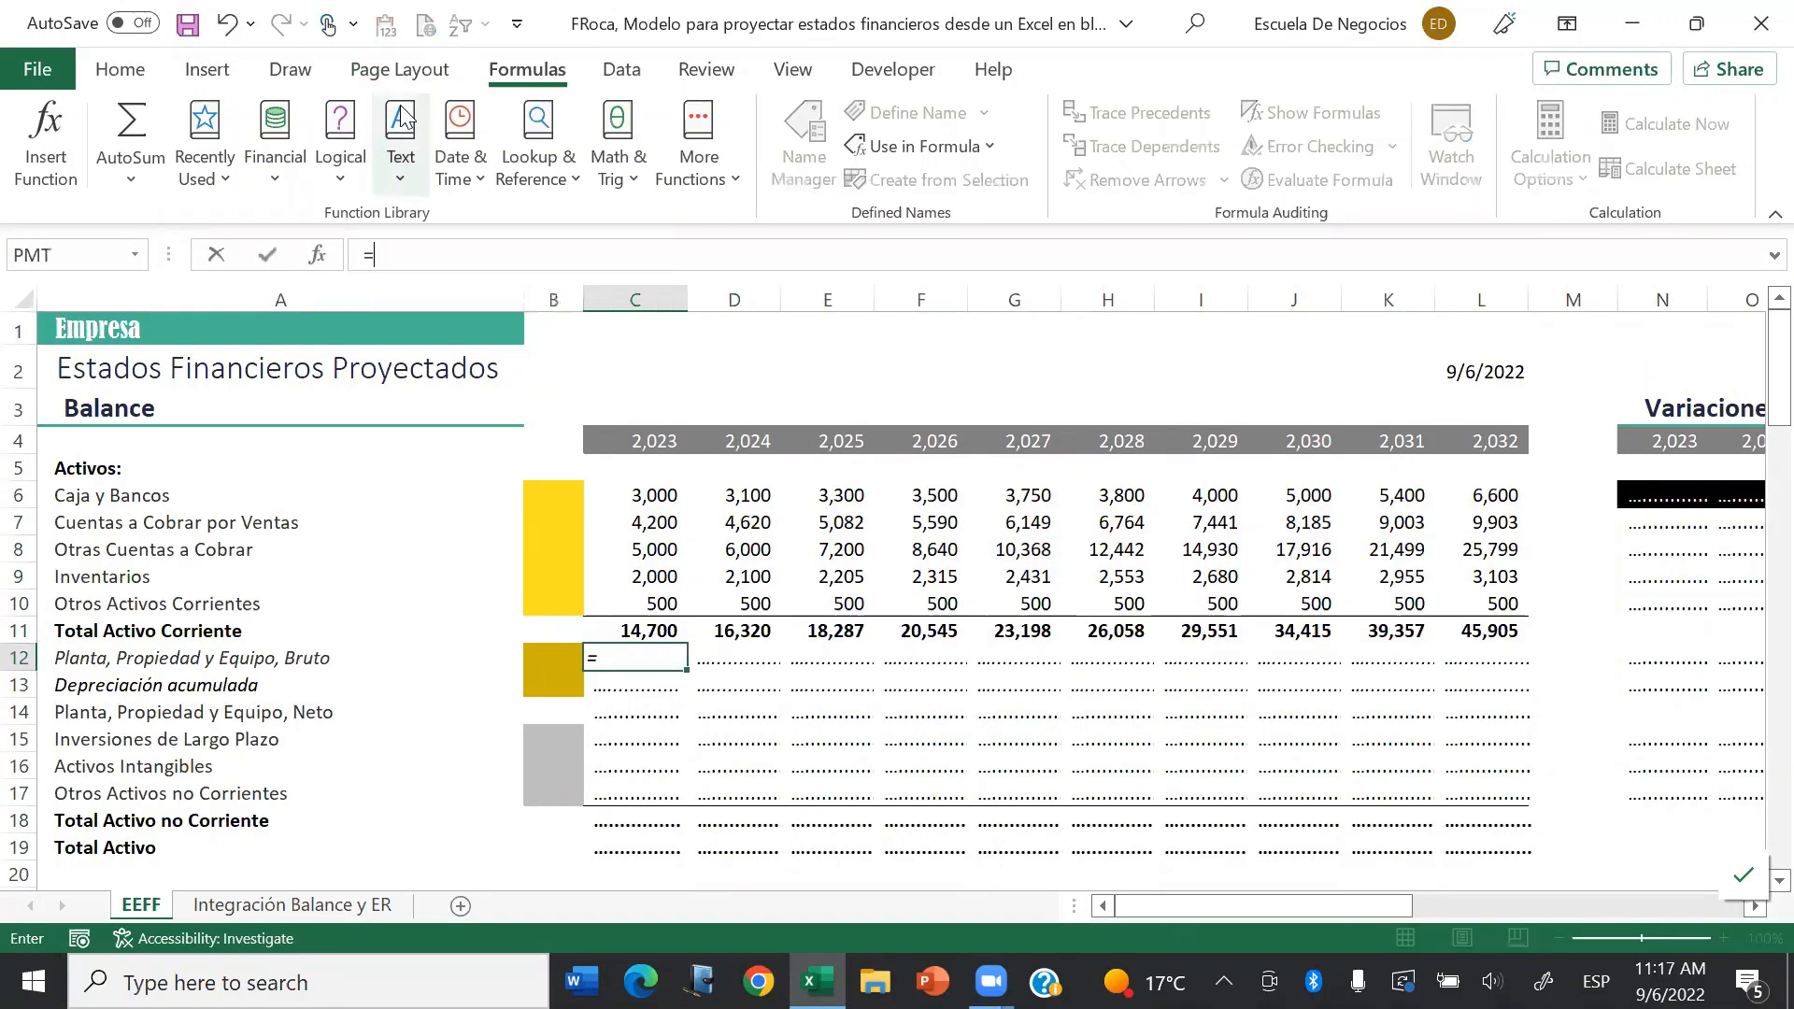
pyautogui.click(228, 907)
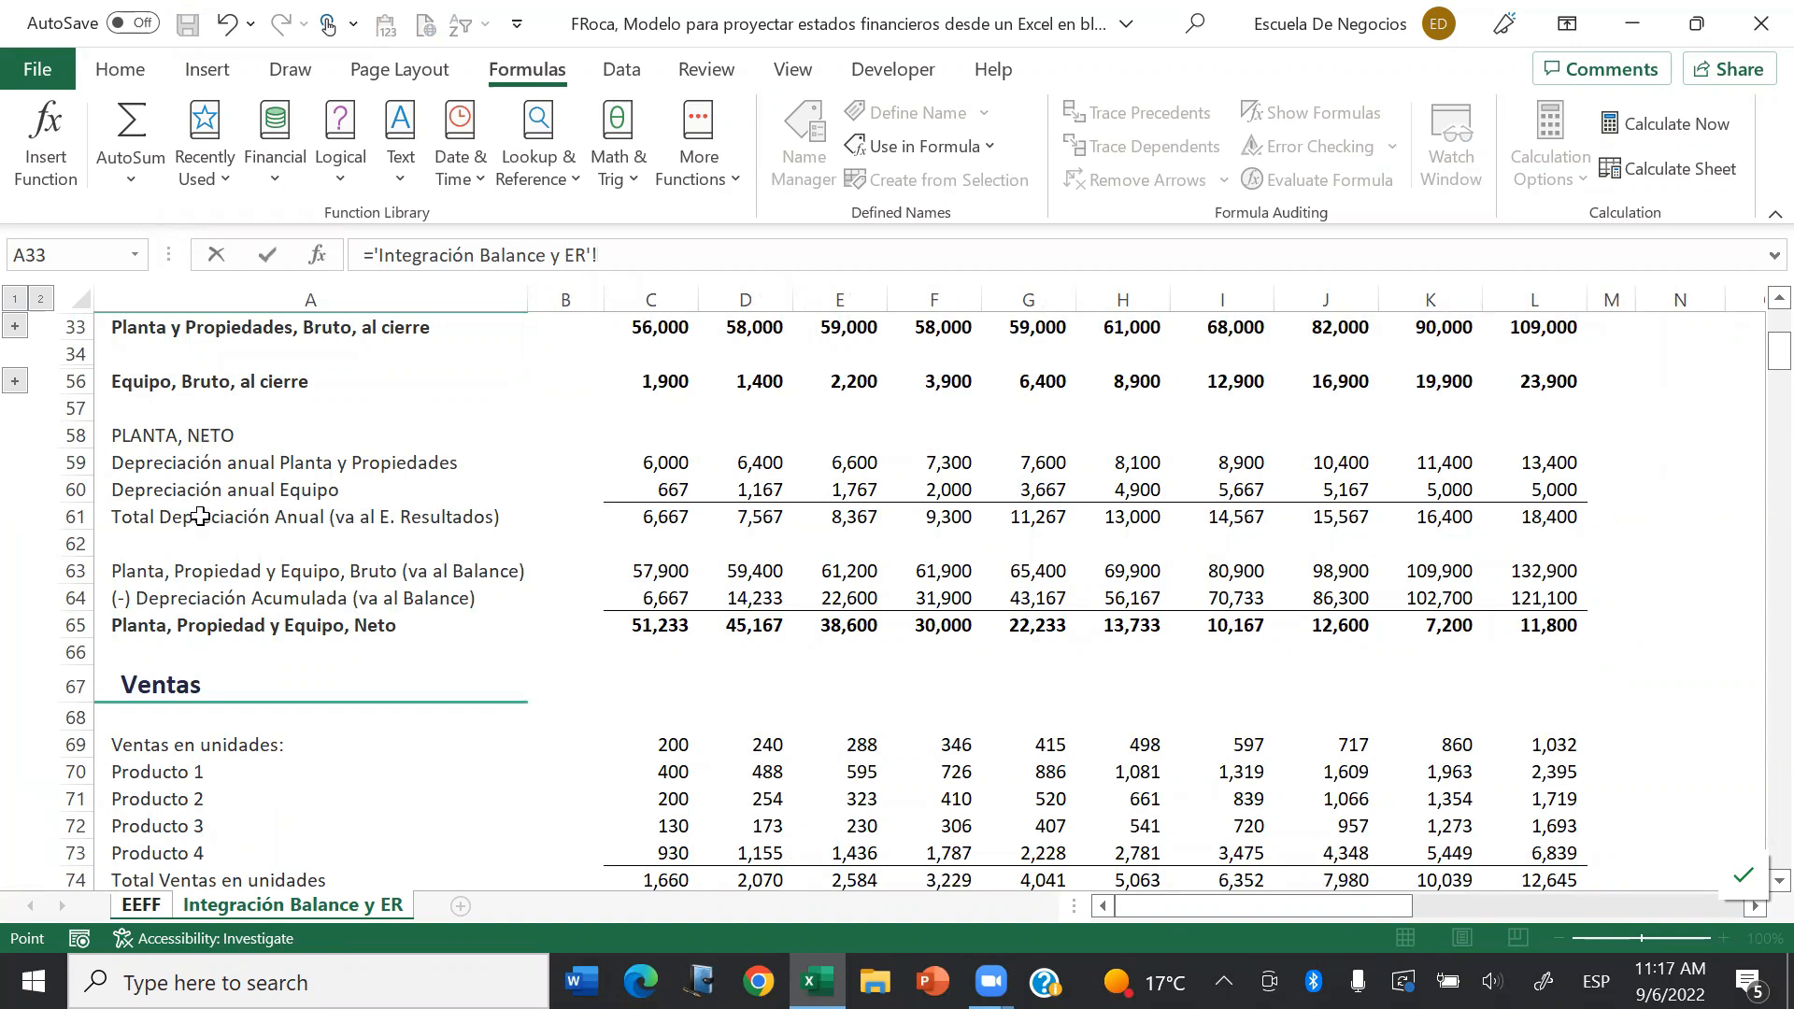
pyautogui.click(200, 568)
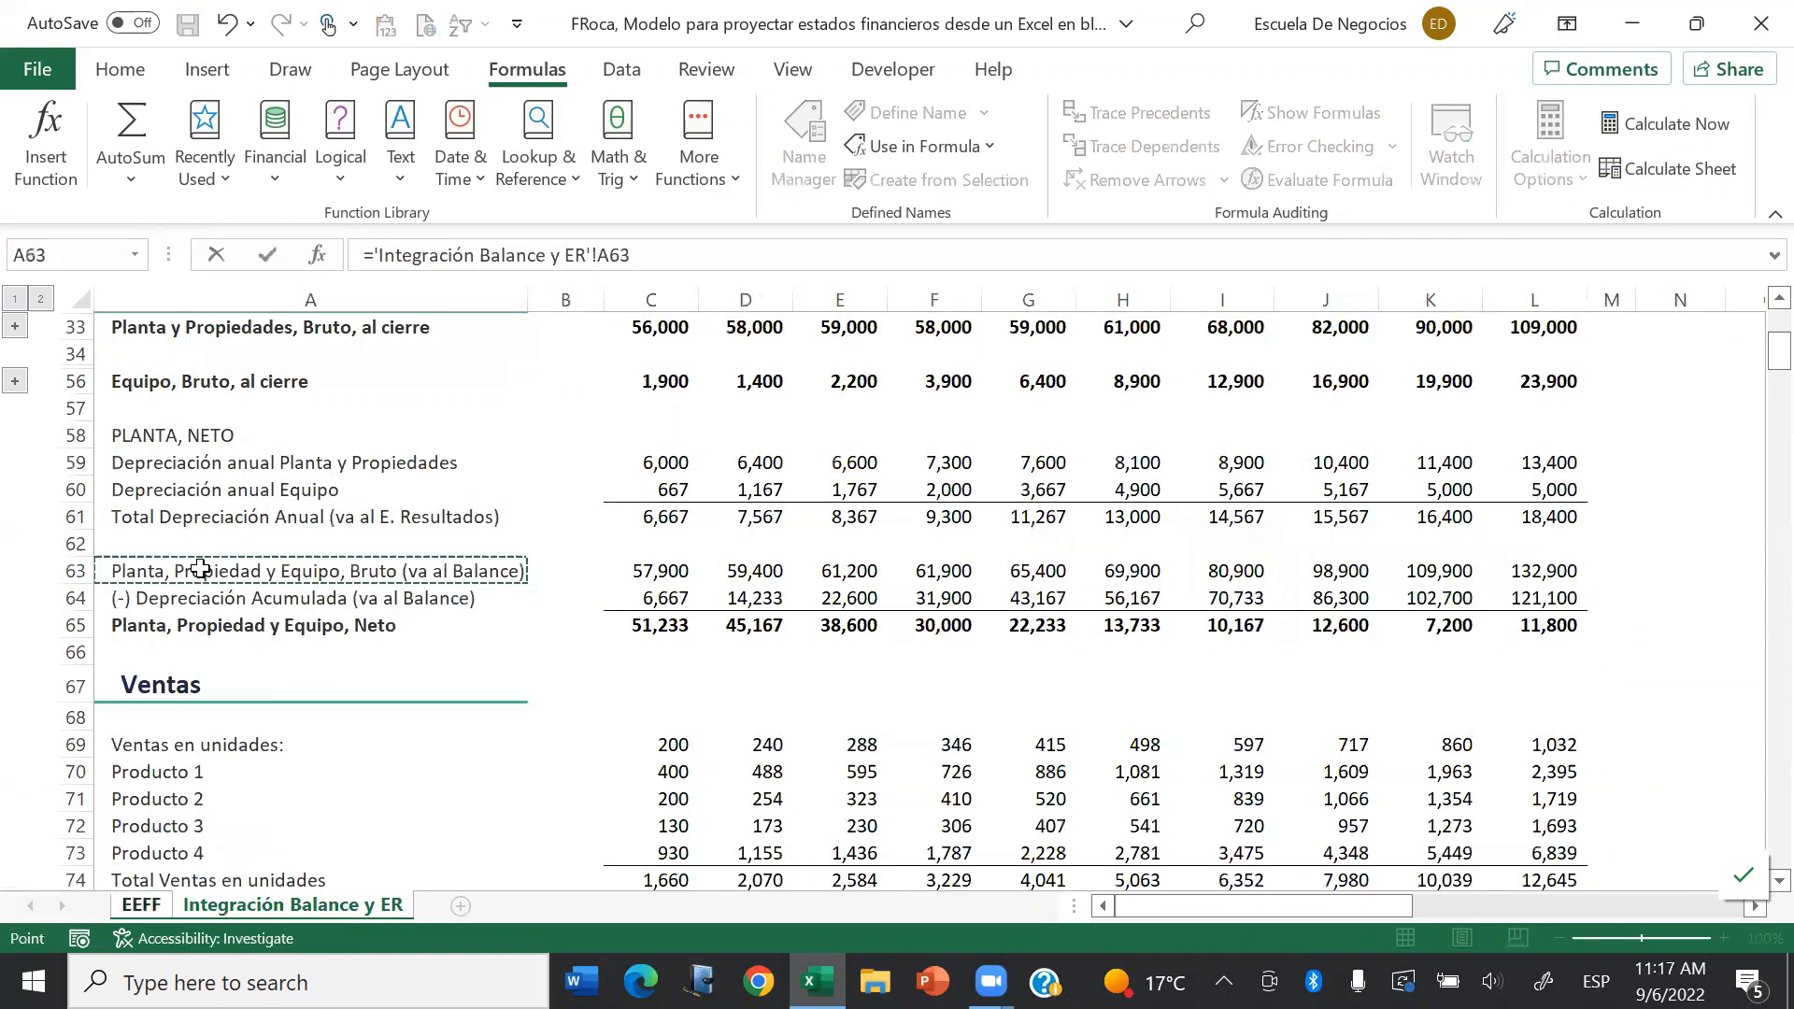
pyautogui.press('Right')
pyautogui.press('Right')
pyautogui.press('Left')
pyautogui.press('Left')
pyautogui.press('Right')
pyautogui.press('Right')
pyautogui.press('Return')
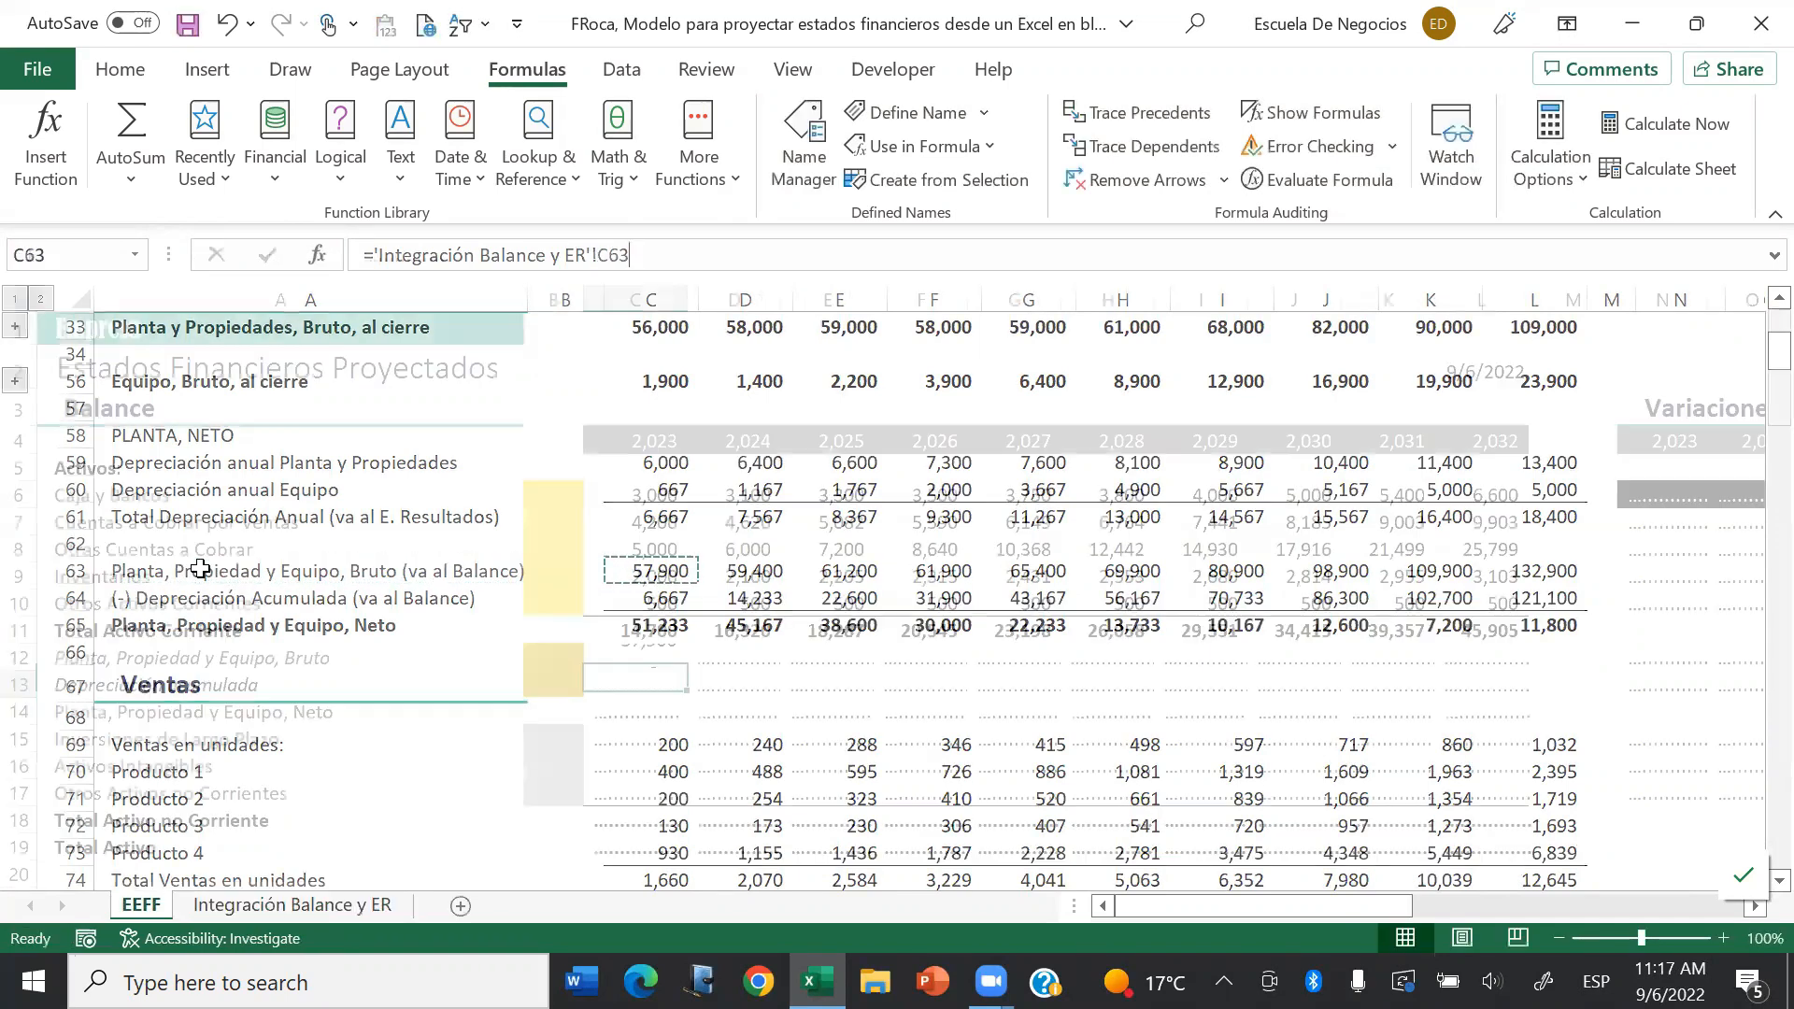
# Step: Link Depreciación acumulada in C13 to cell C64 of the Integración Balance y ER sheet
pyautogui.write('=')
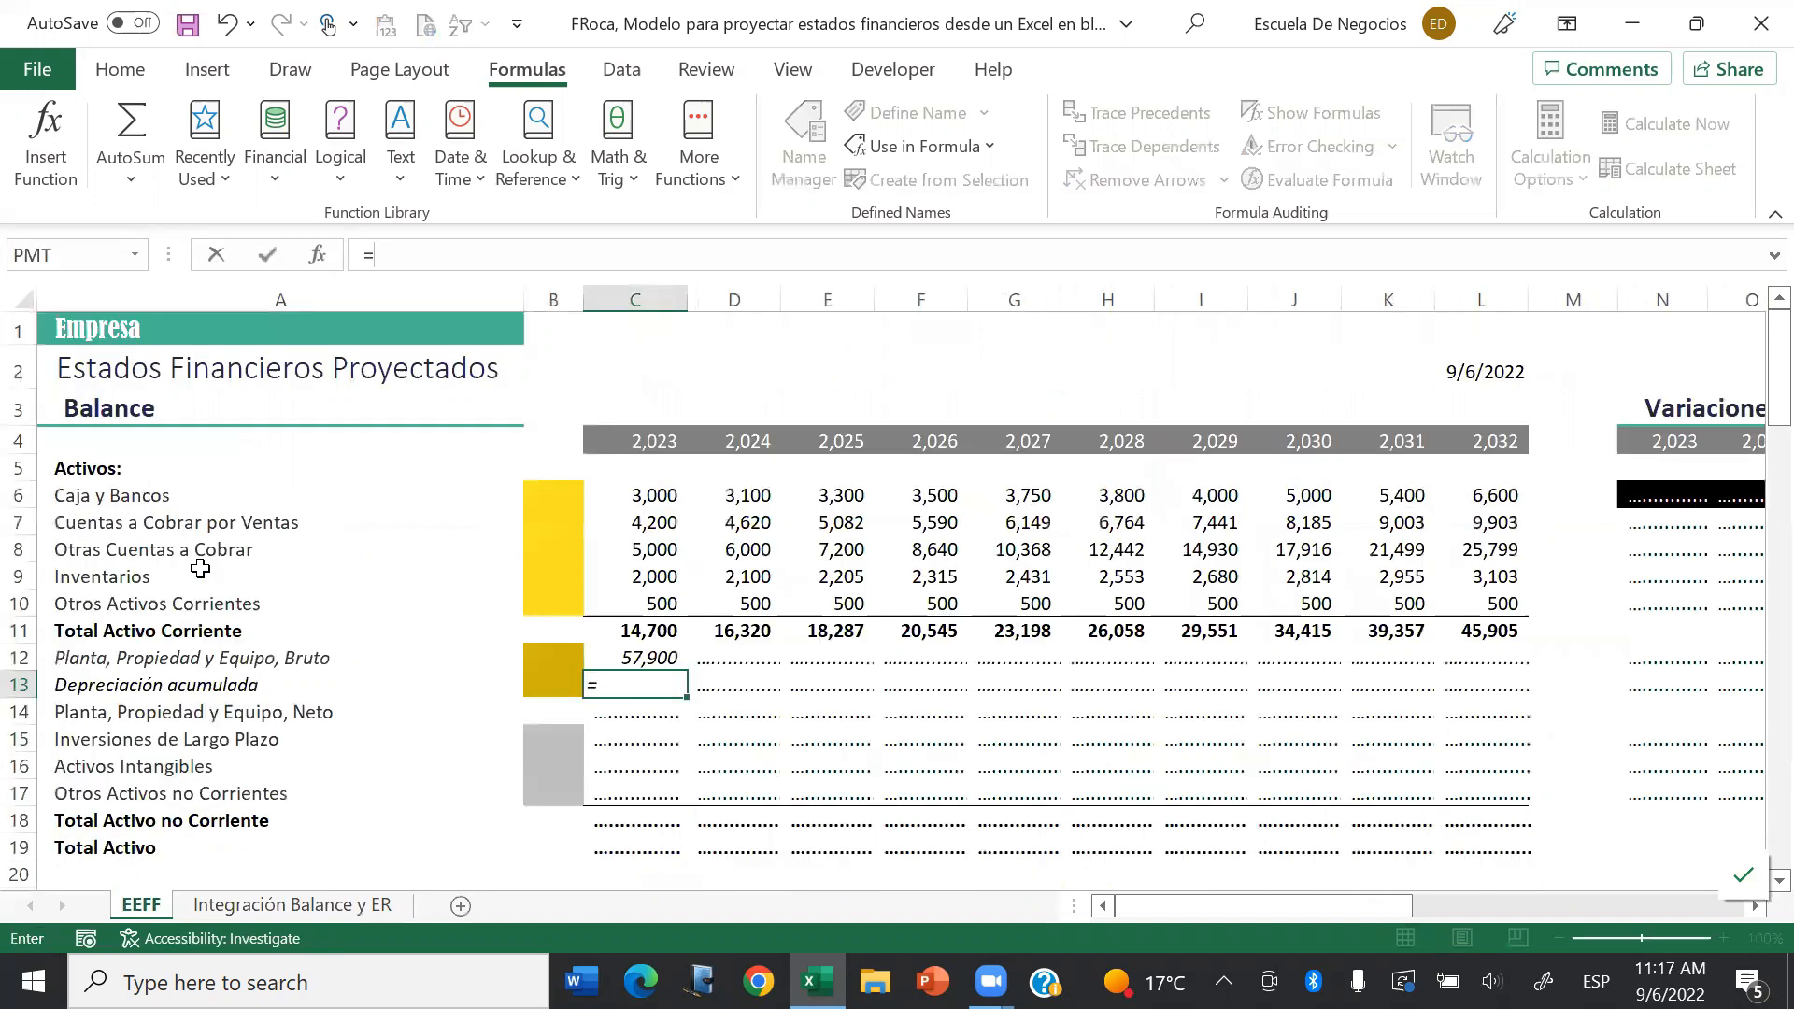
pyautogui.click(245, 904)
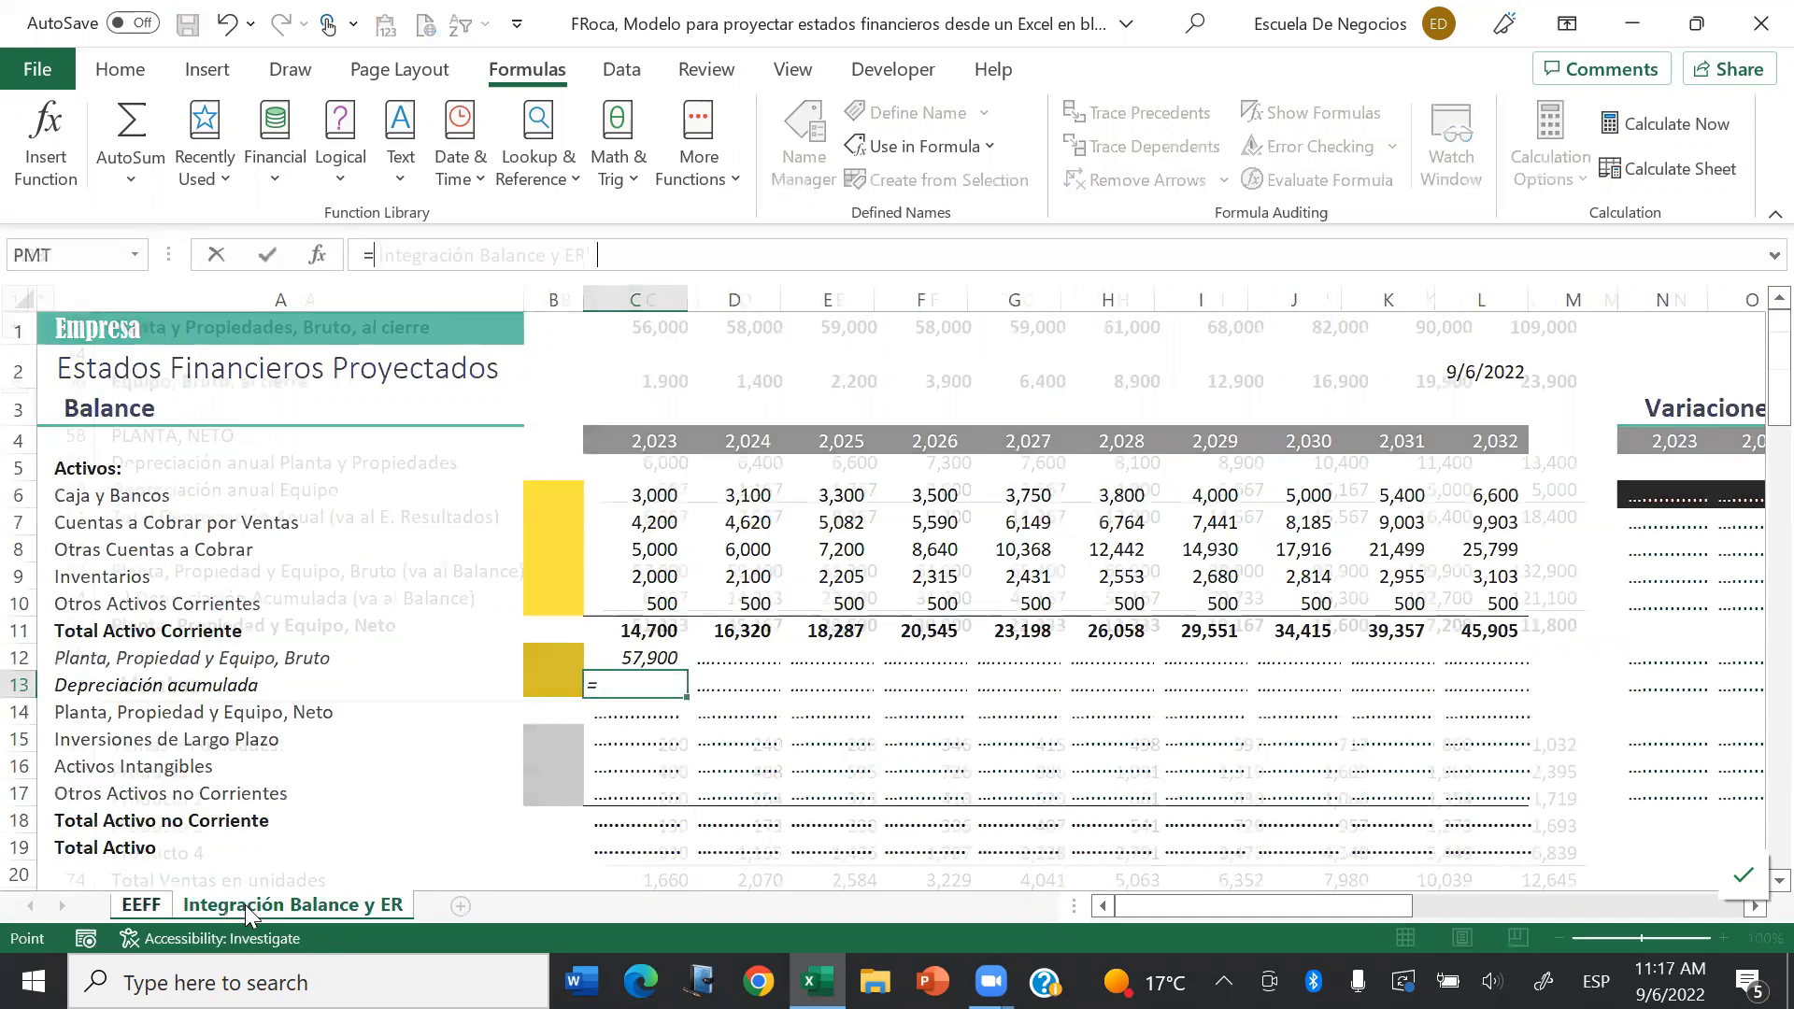
pyautogui.click(152, 594)
pyautogui.press('Right')
pyautogui.press('Right')
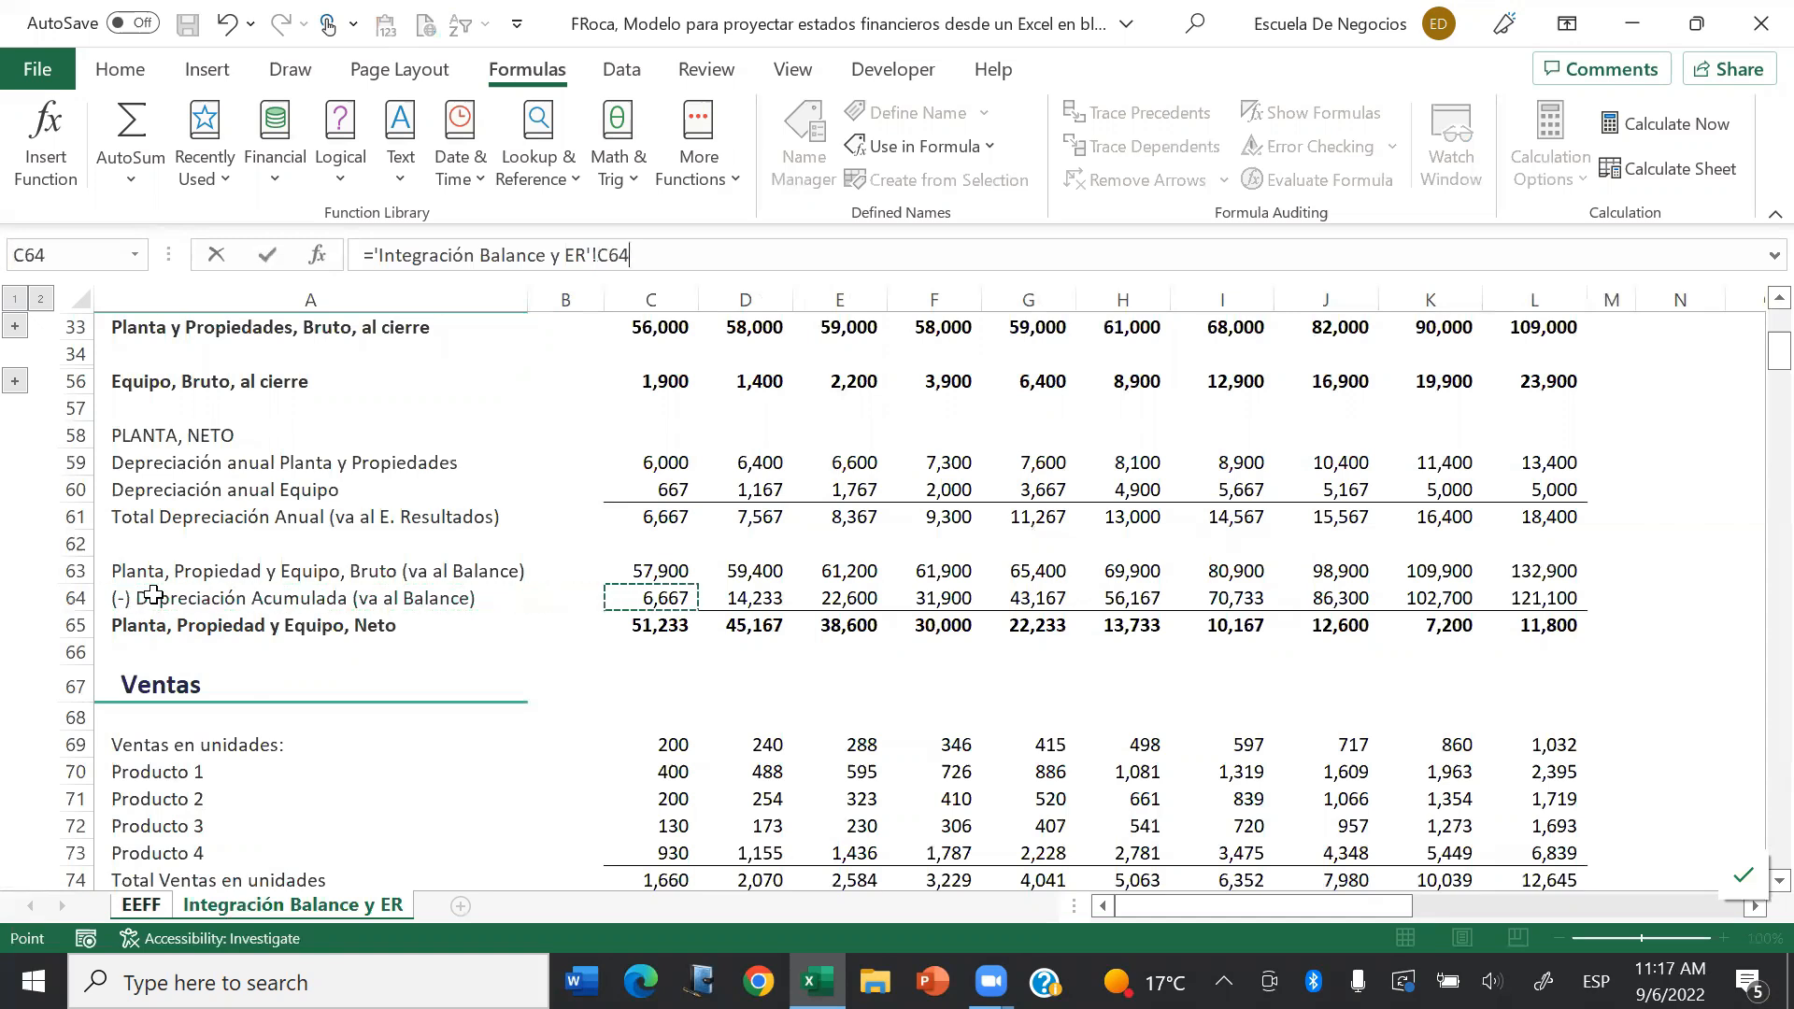
pyautogui.press('Return')
# Step: Calculate Planta, Propiedad y Equipo, Neto in C14 as gross assets minus accumulated depreciation, =C12-C13
pyautogui.write('=')
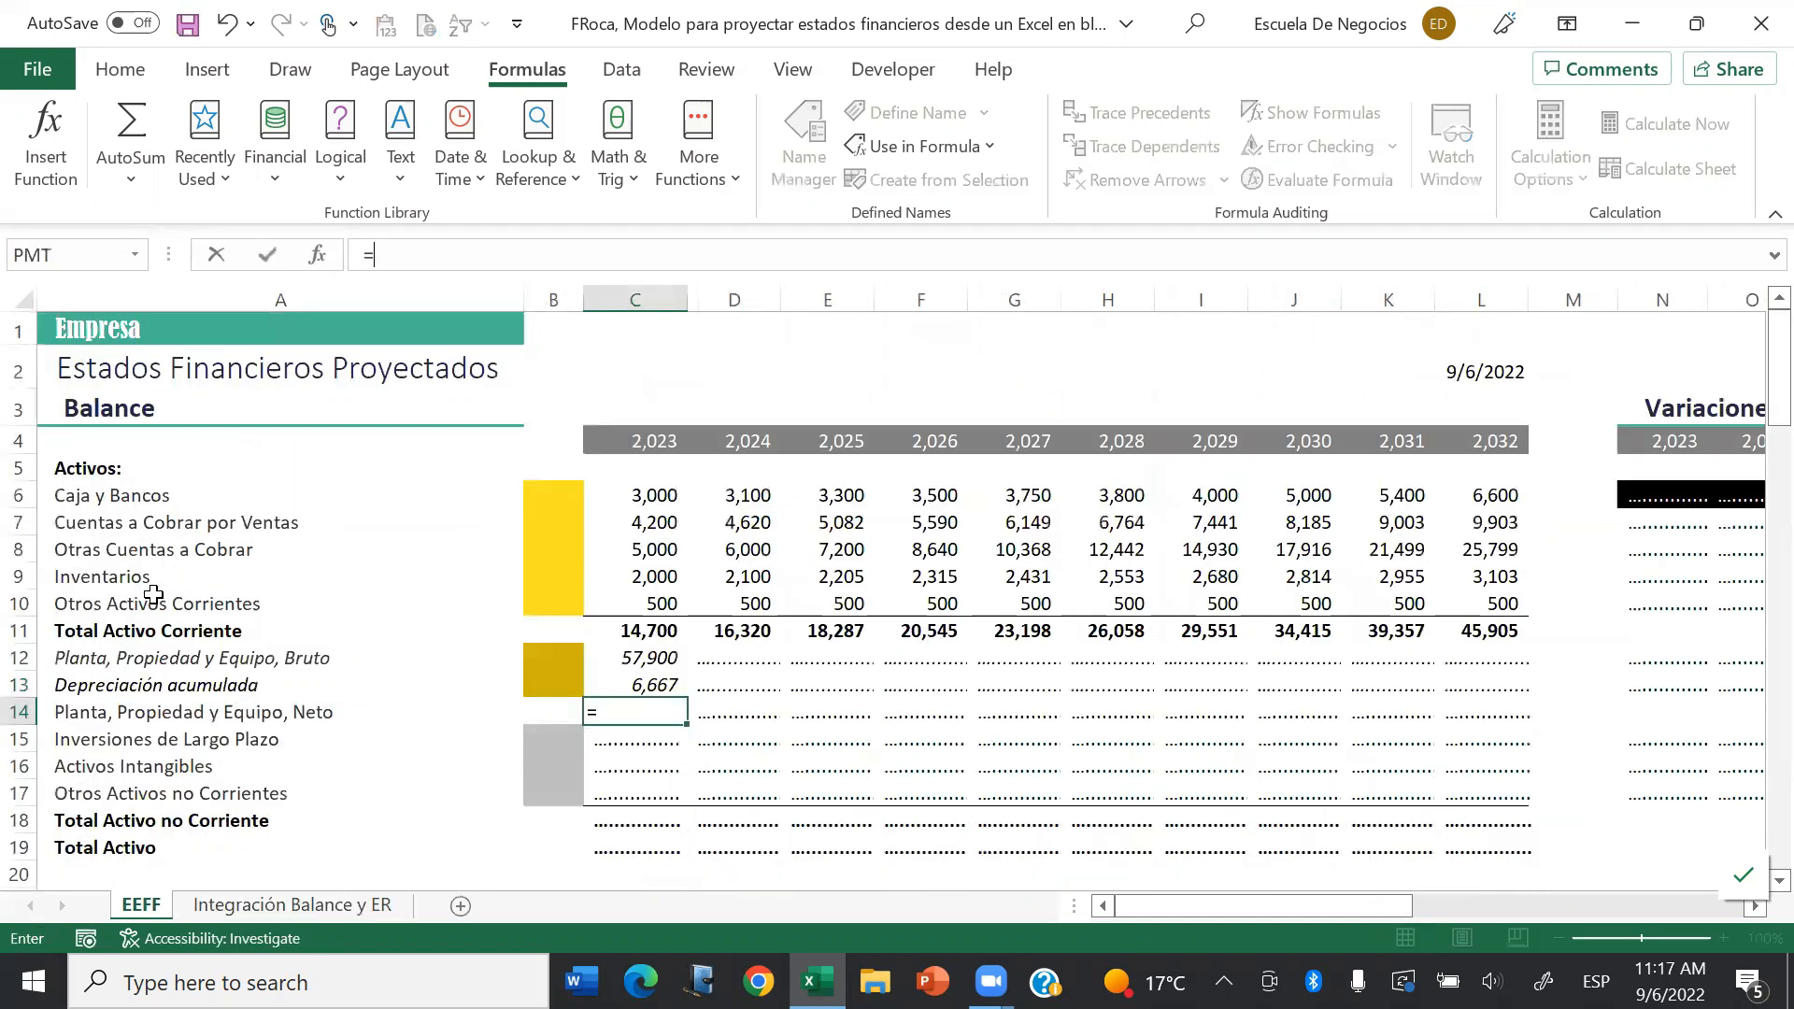
pyautogui.press('Up')
pyautogui.press('Up')
pyautogui.write('-')
pyautogui.press('Up')
pyautogui.press('Return')
# Step: Copy the three Planta, Propiedad y Equipo formulas in C12:C14 across the projection years through column L
pyautogui.press('Up')
pyautogui.hotkey('shift', 'Up')
pyautogui.hotkey('shift', 'Up')
pyautogui.hotkey('ctrl', 'c')
pyautogui.hotkey('shift', 'Right')
pyautogui.hotkey('shift', 'Right')
pyautogui.hotkey('shift', 'Right')
pyautogui.hotkey('shift', 'Right')
pyautogui.hotkey('shift', 'Right')
pyautogui.hotkey('shift', 'Right')
pyautogui.hotkey('shift', 'Right')
pyautogui.hotkey('shift', 'Right')
pyautogui.hotkey('shift', 'Right')
pyautogui.hotkey('ctrl', 'v')
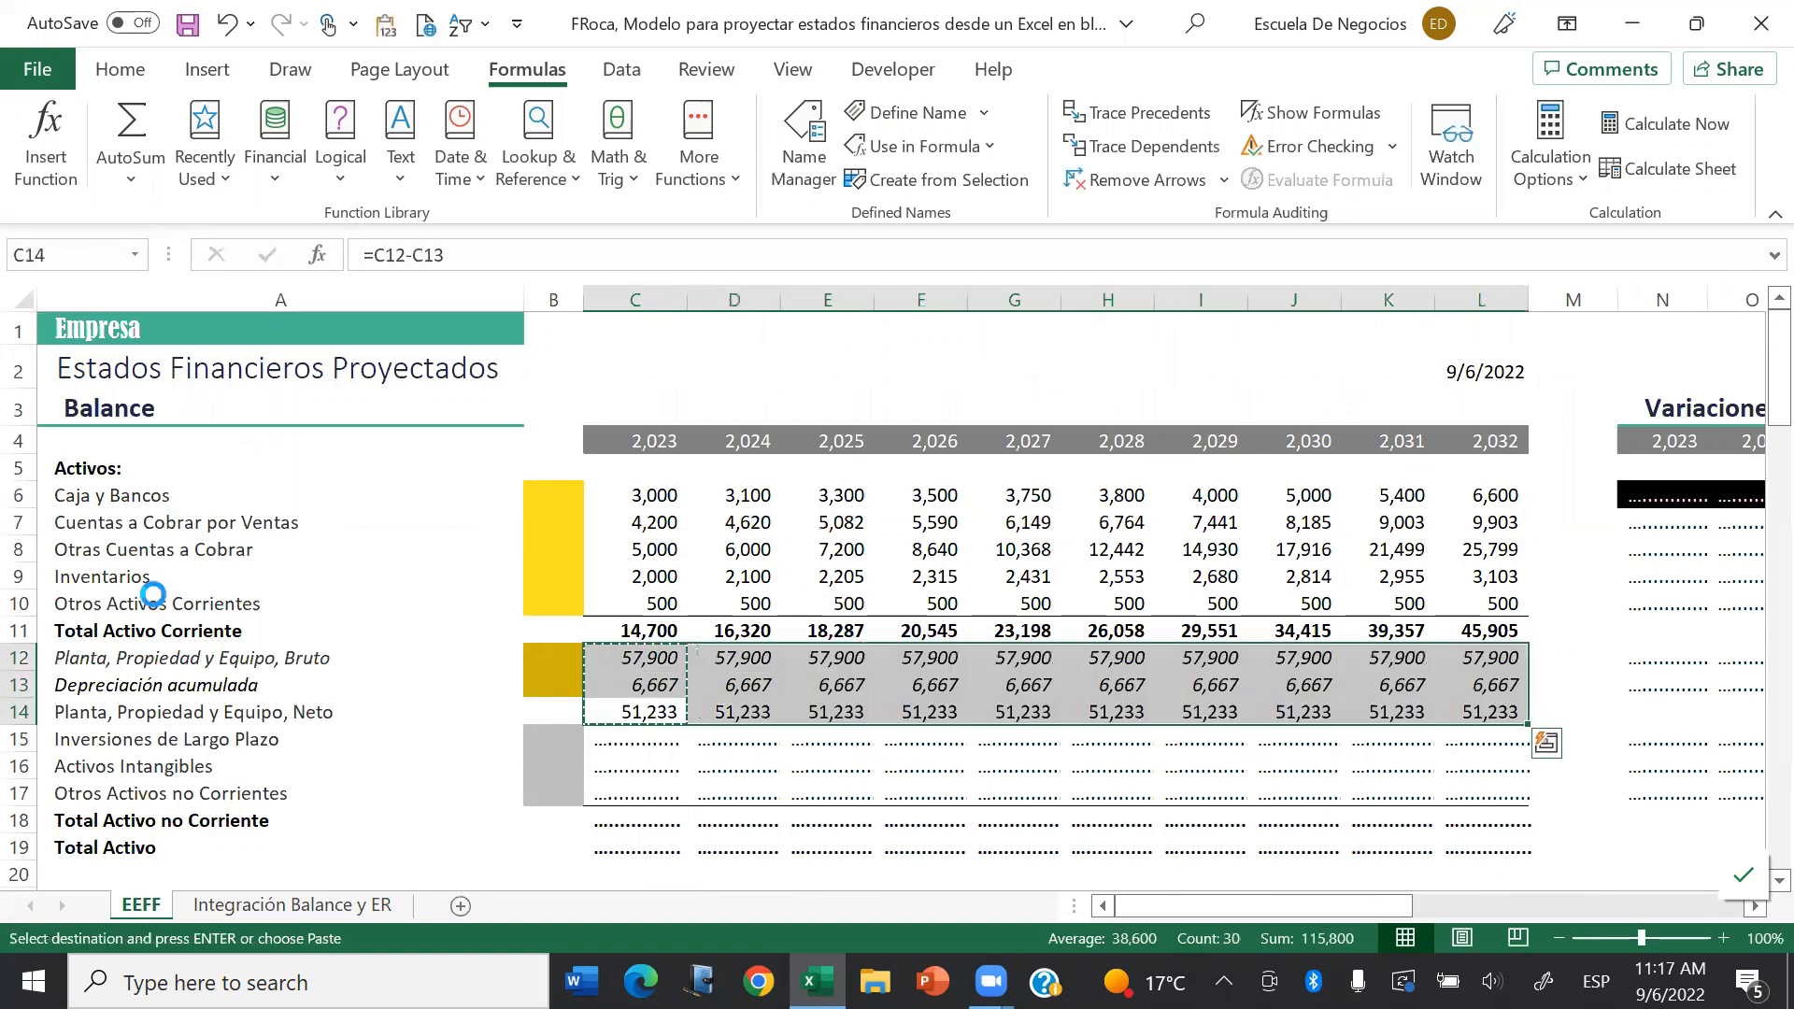
pyautogui.press('Escape')
# Step: Examine the Planta, Propiedad y Equipo Bruto, Depreciación acumulada and Neto rows of the Balance across all projection years
pyautogui.press('Up')
pyautogui.hotkey('shift', 'Right')
pyautogui.hotkey('shift', 'Right')
pyautogui.hotkey('shift', 'Right')
pyautogui.hotkey('shift', 'Right')
pyautogui.hotkey('shift', 'Right')
pyautogui.hotkey('shift', 'Right')
pyautogui.hotkey('shift', 'Right')
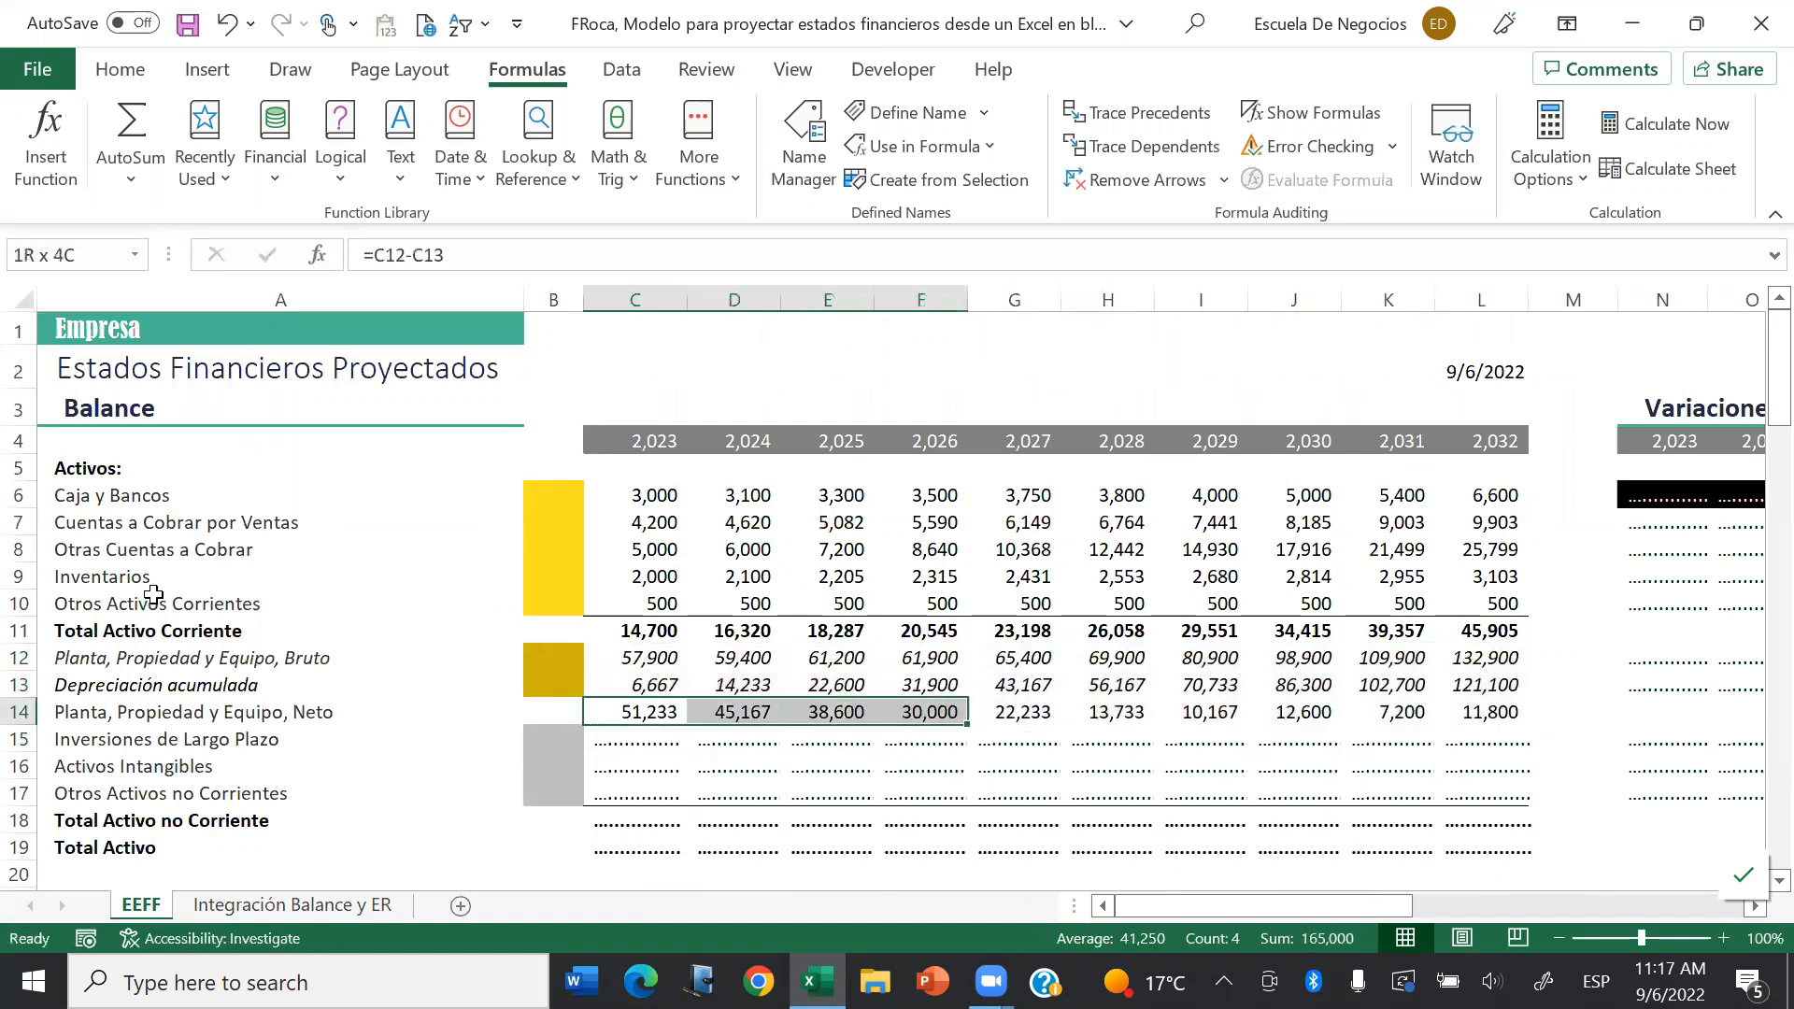
pyautogui.hotkey('shift', 'Right')
pyautogui.hotkey('shift', 'Right')
pyautogui.hotkey('shift', 'Right')
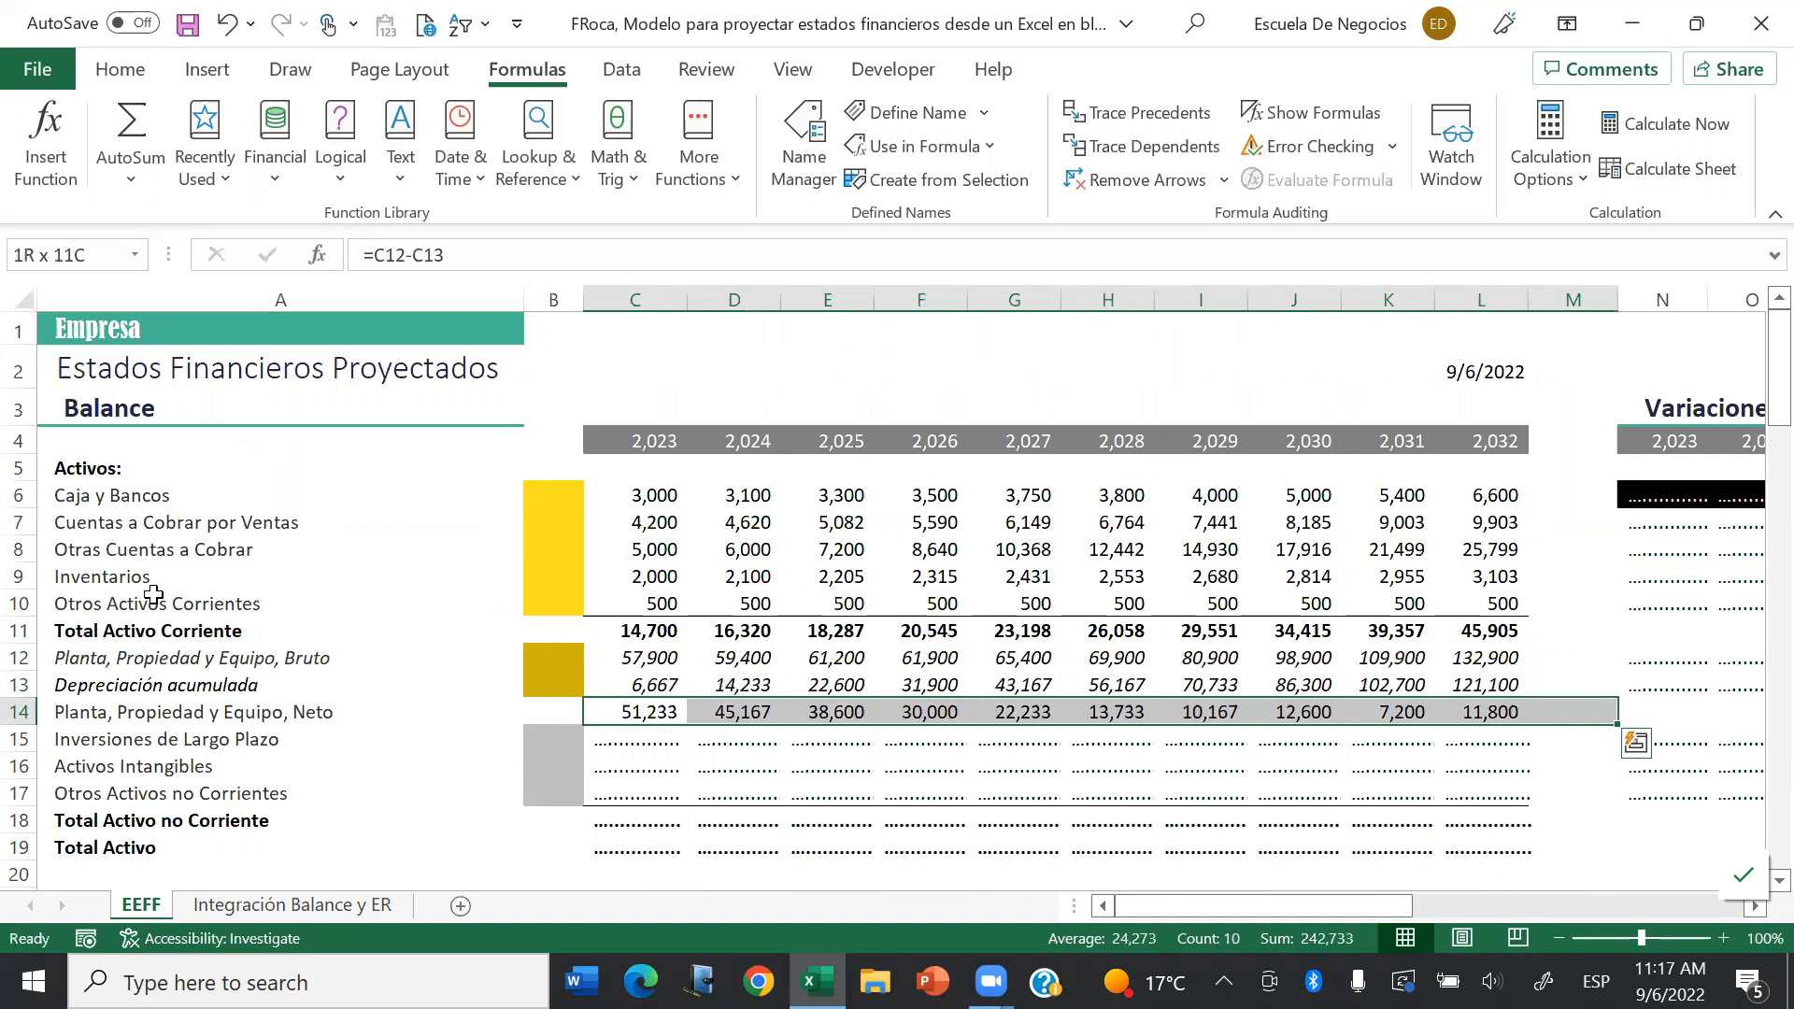
pyautogui.press('Home')
pyautogui.press('Up')
pyautogui.hotkey('shift', 'Up')
pyautogui.hotkey('shift', 'Right')
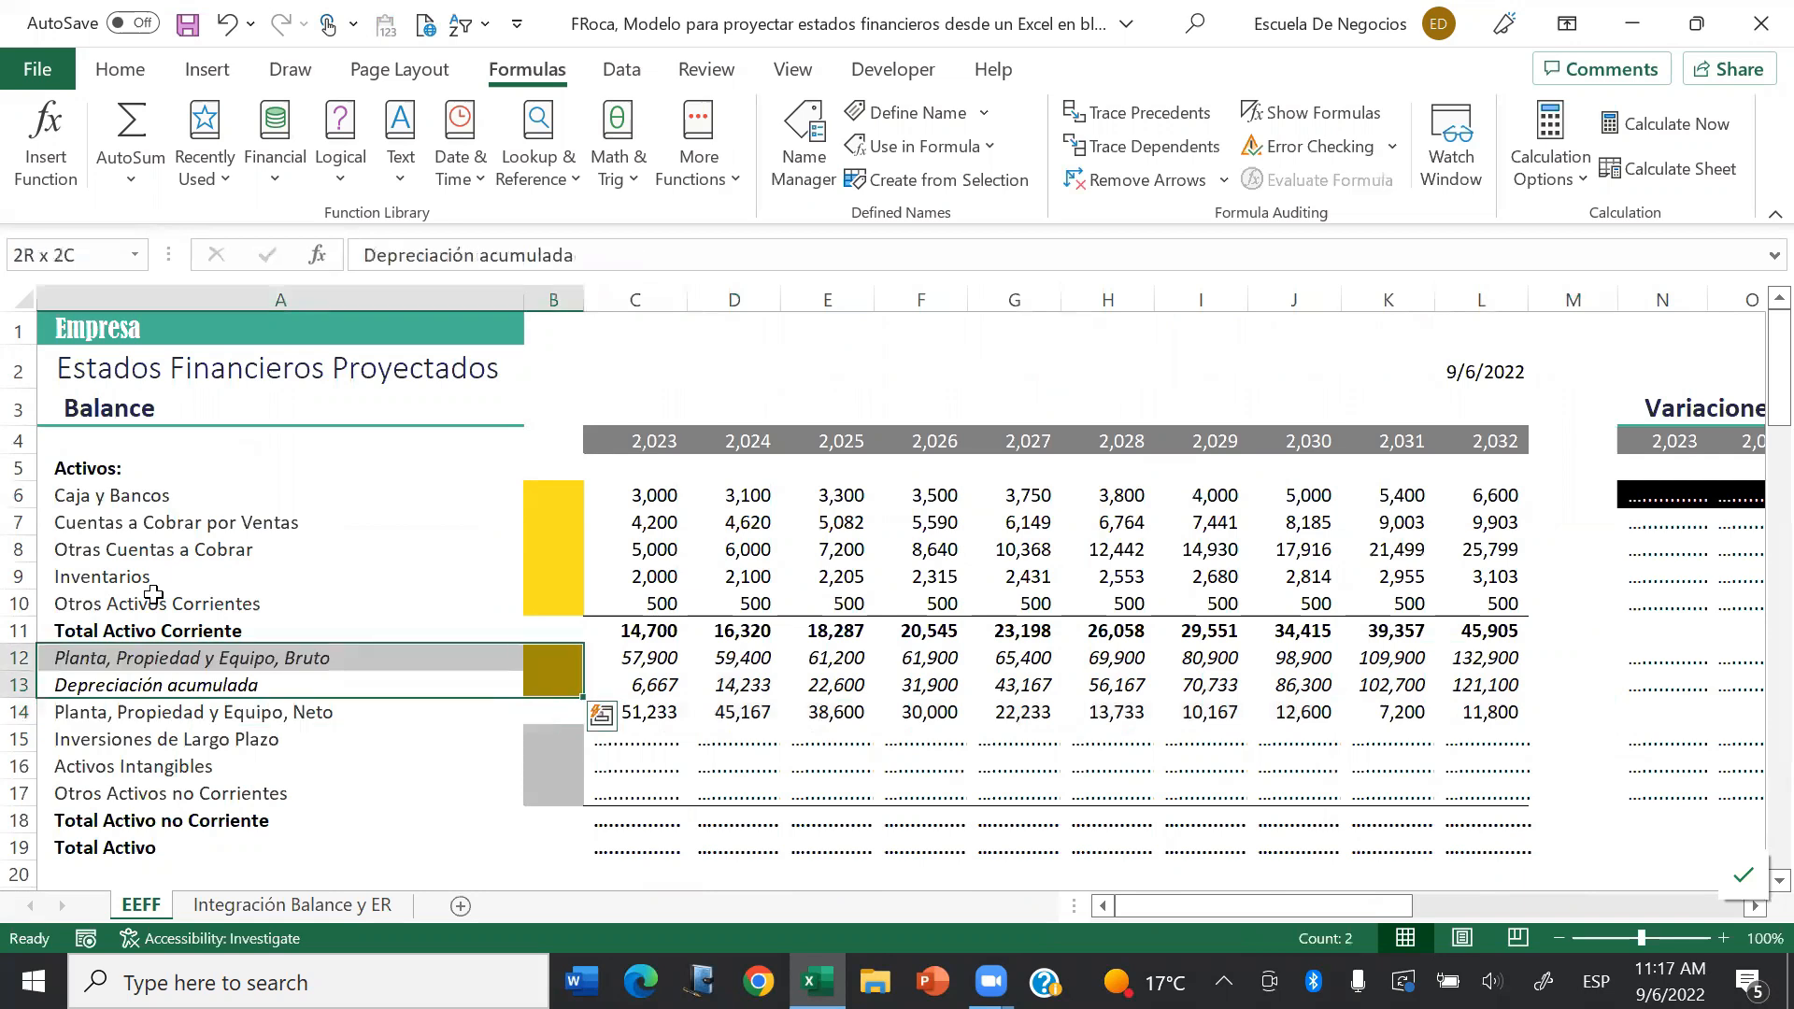
pyautogui.hotkey('shift', 'Right')
pyautogui.hotkey('shift', 'Right')
pyautogui.hotkey('shift', 'Right')
pyautogui.hotkey('shift', 'Right')
pyautogui.hotkey('shift', 'Right')
pyautogui.hotkey('shift', 'Right')
pyautogui.hotkey('shift', 'Right')
pyautogui.hotkey('shift', 'Right')
pyautogui.hotkey('shift', 'Right')
pyautogui.press('Down')
pyautogui.press('Down')
pyautogui.press('Down')
pyautogui.press('Up')
pyautogui.press('Right')
pyautogui.press('Right')
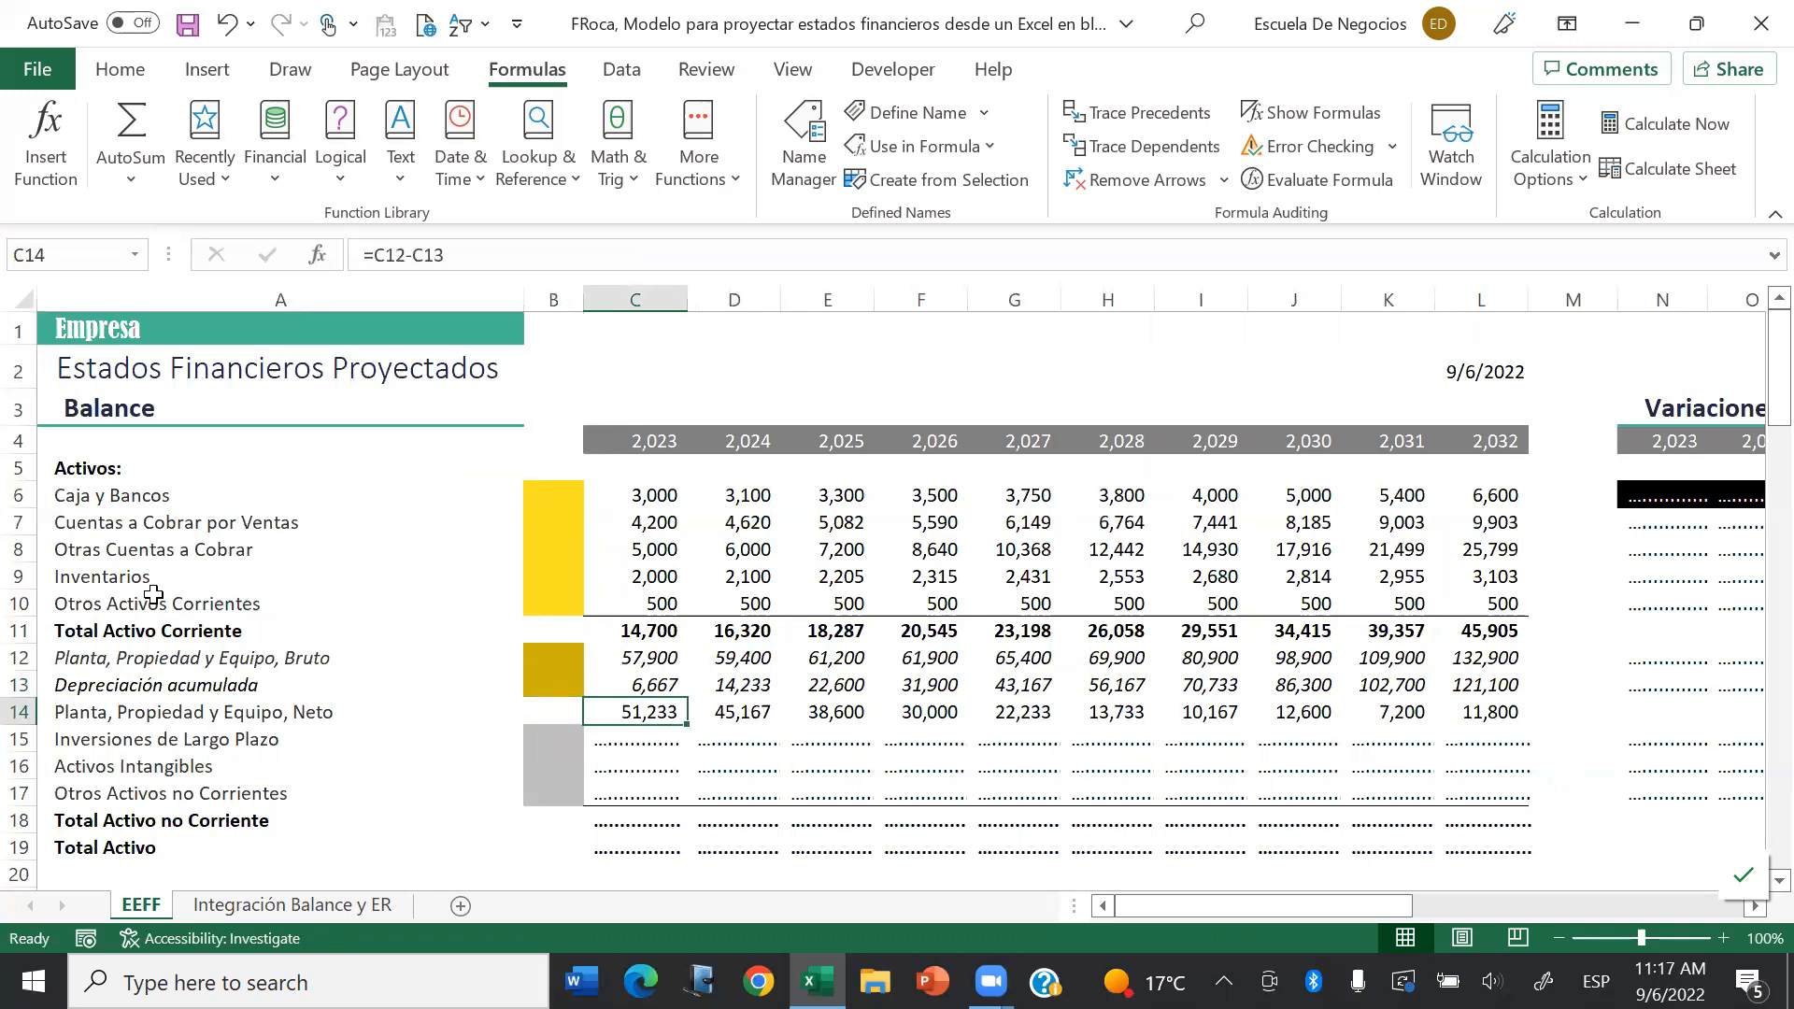
pyautogui.hotkey('shift', 'Right')
pyautogui.hotkey('shift', 'Right')
pyautogui.hotkey('shift', 'Right')
pyautogui.hotkey('shift', 'Right')
pyautogui.hotkey('shift', 'Right')
pyautogui.hotkey('shift', 'Right')
pyautogui.hotkey('shift', 'Right')
pyautogui.hotkey('shift', 'Right')
pyautogui.hotkey('shift', 'Right')
pyautogui.hotkey('shift', 'Right')
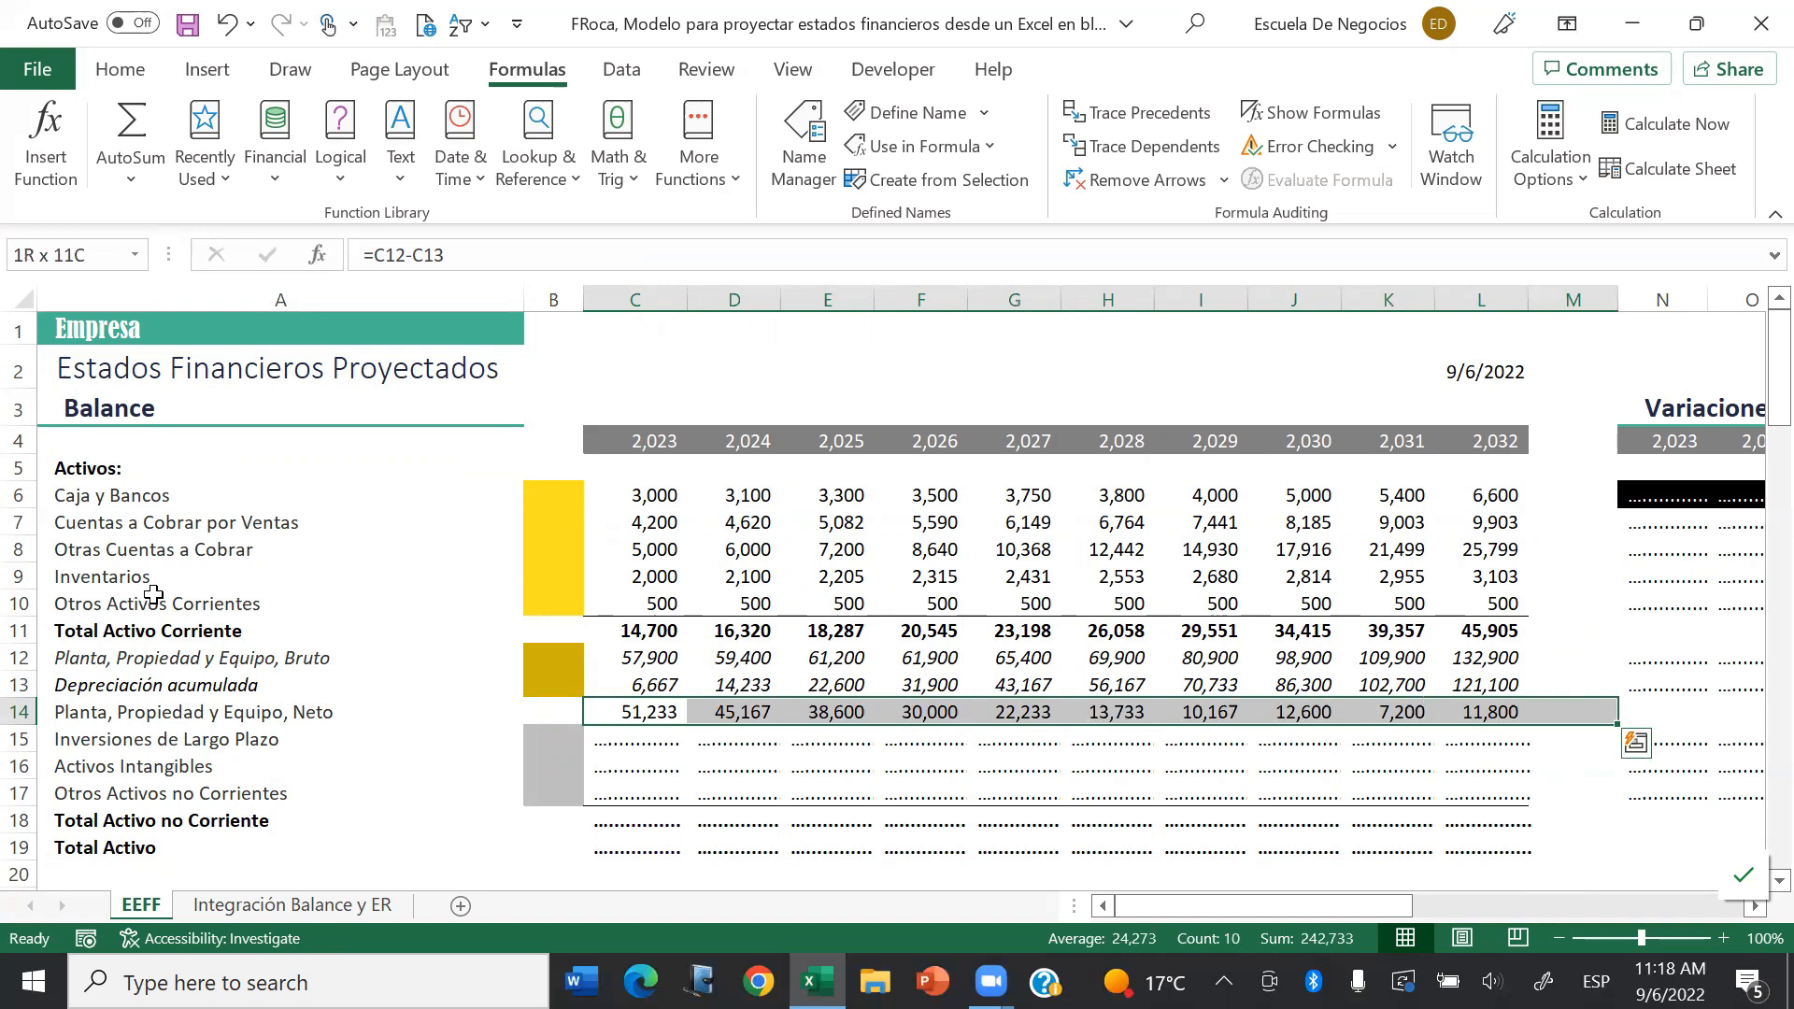
# Step: Enter 0 in C15 and fill it through C15:L17 for Inversiones de Largo Plazo, Activos Intangibles and Otros Activos no Corrientes
pyautogui.press('Down')
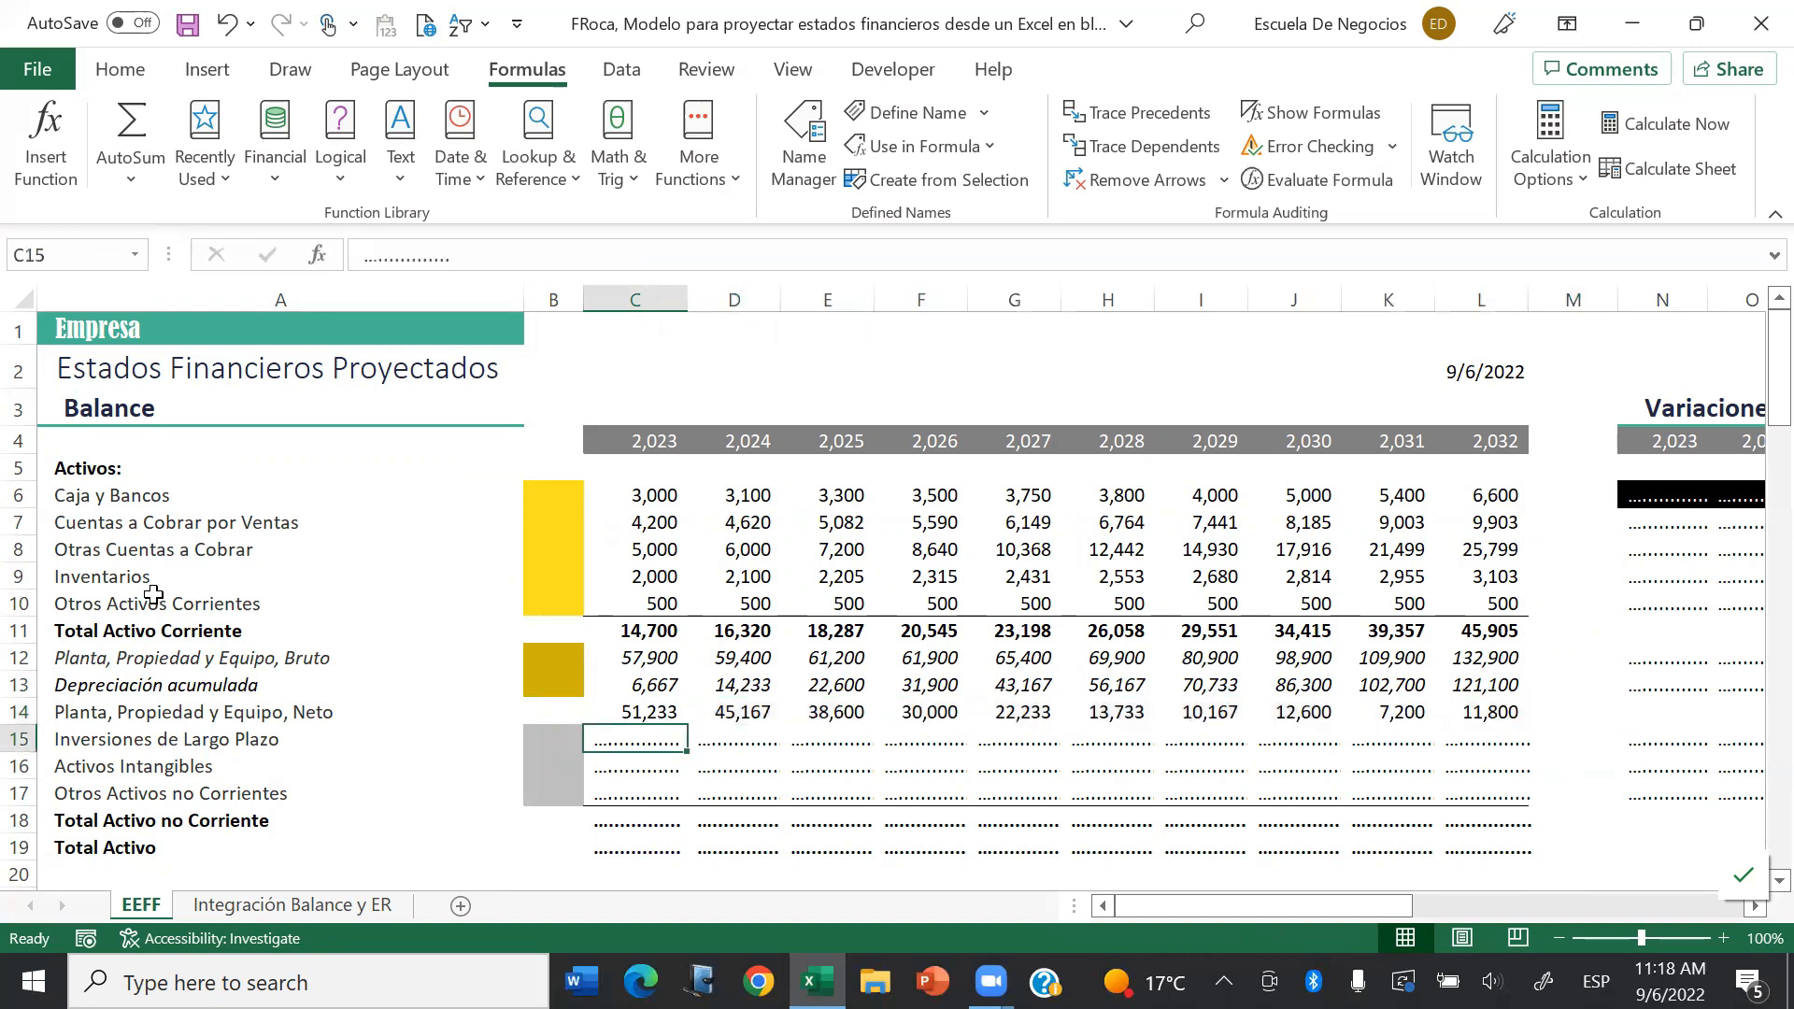
pyautogui.write('0')
pyautogui.press('Return')
pyautogui.press('Up')
pyautogui.hotkey('ctrl', 'c')
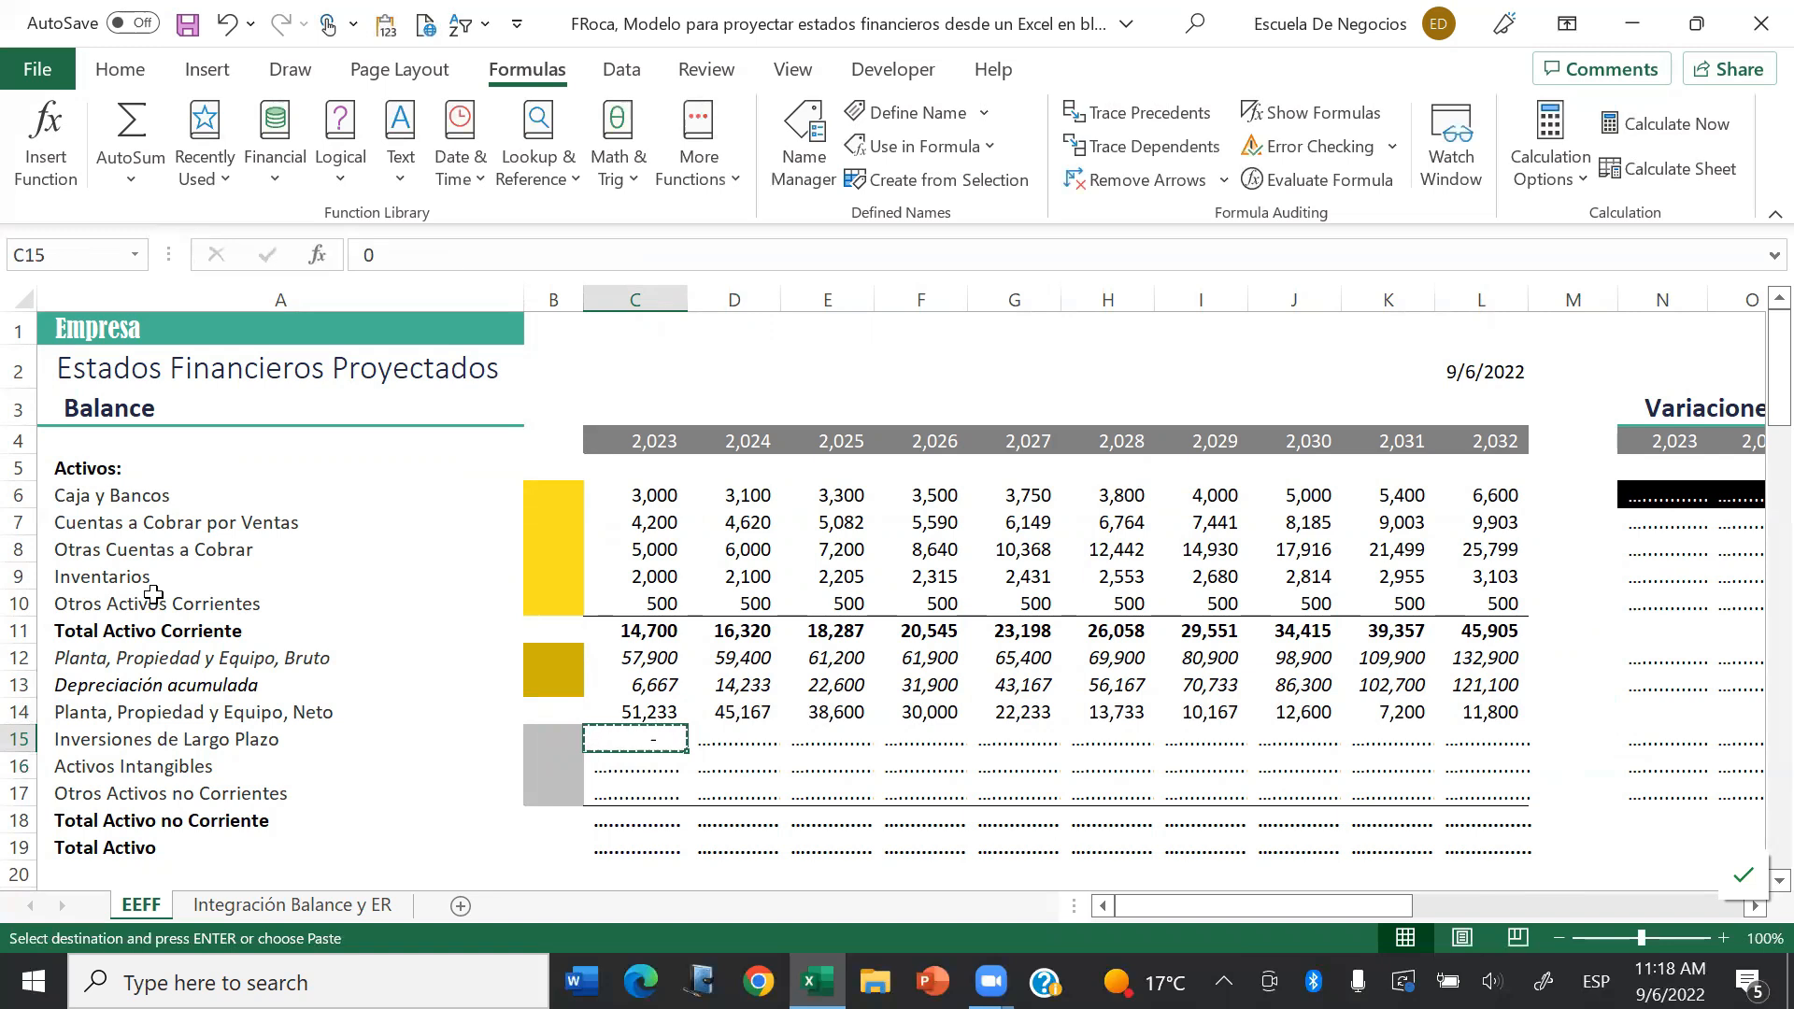
pyautogui.hotkey('shift', 'Down')
pyautogui.hotkey('shift', 'Down')
pyautogui.hotkey('ctrl', 'shift', 'Right')
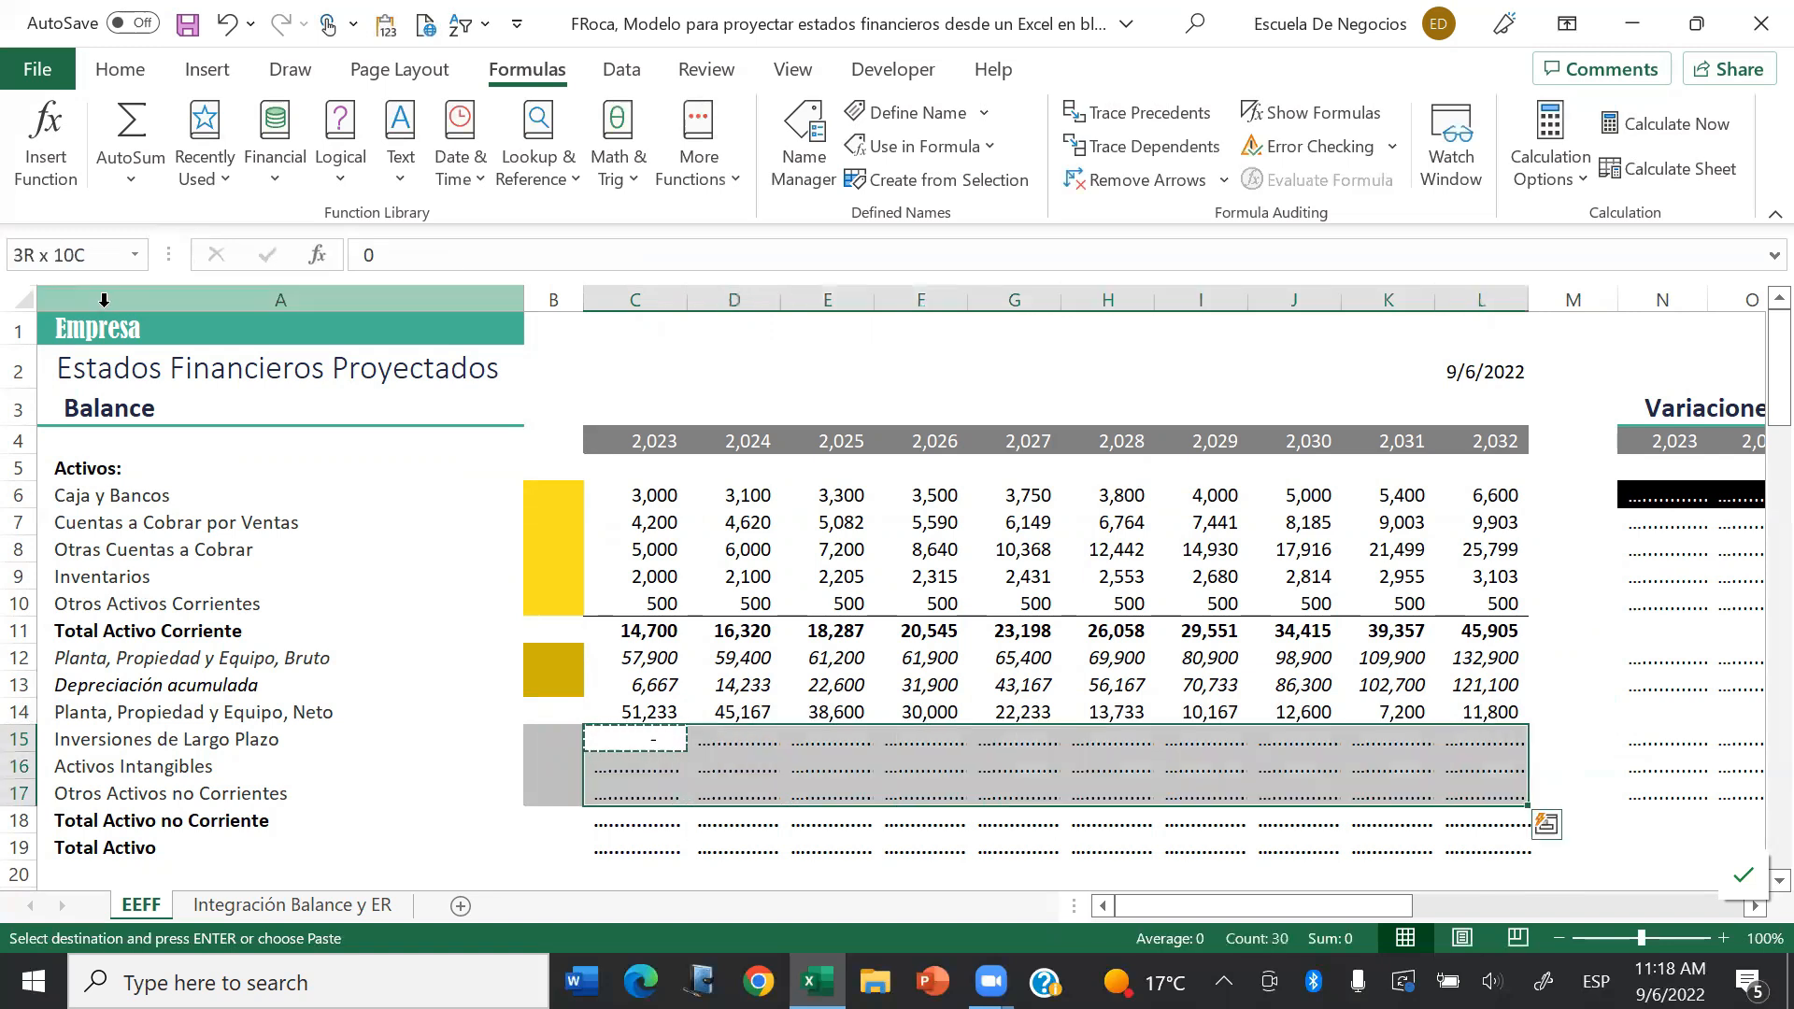
pyautogui.click(386, 38)
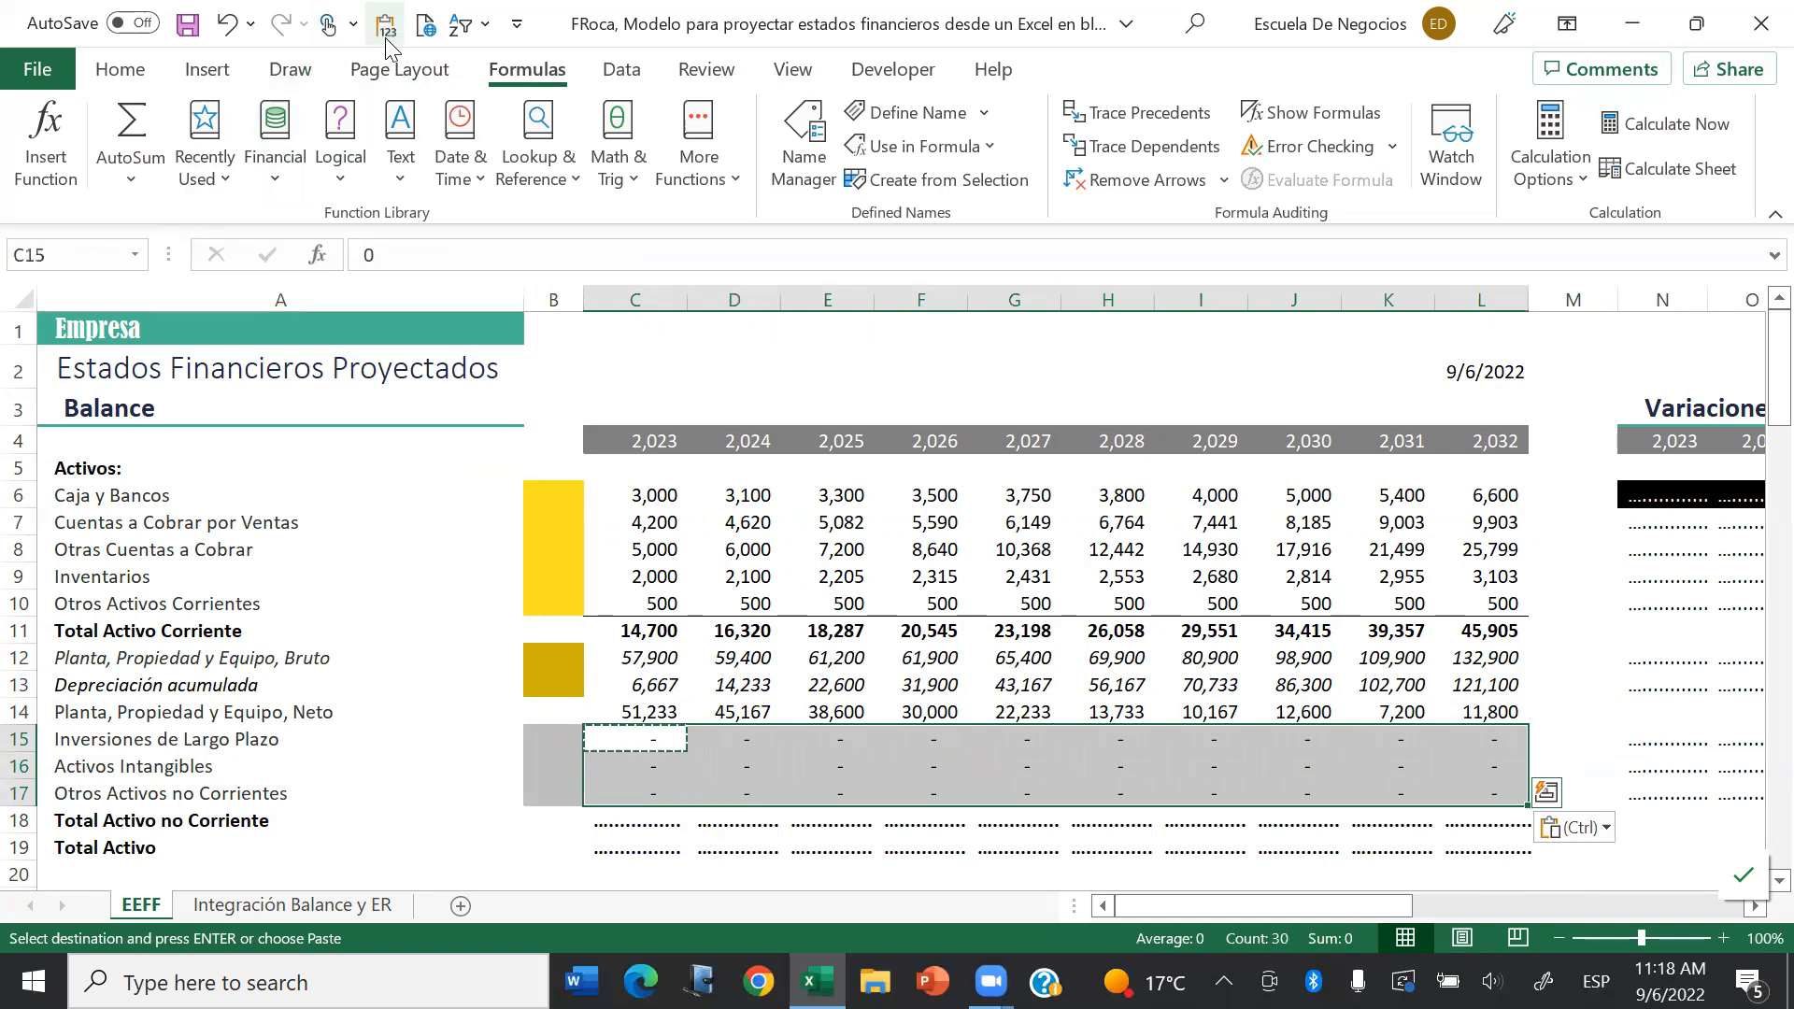
# Step: Calculate Total Activo no Corriente in C18 with =SUM(C14:C17)
pyautogui.press('Down')
pyautogui.press('Down')
pyautogui.press('Down')
pyautogui.press('Escape')
pyautogui.write('=SUM(')
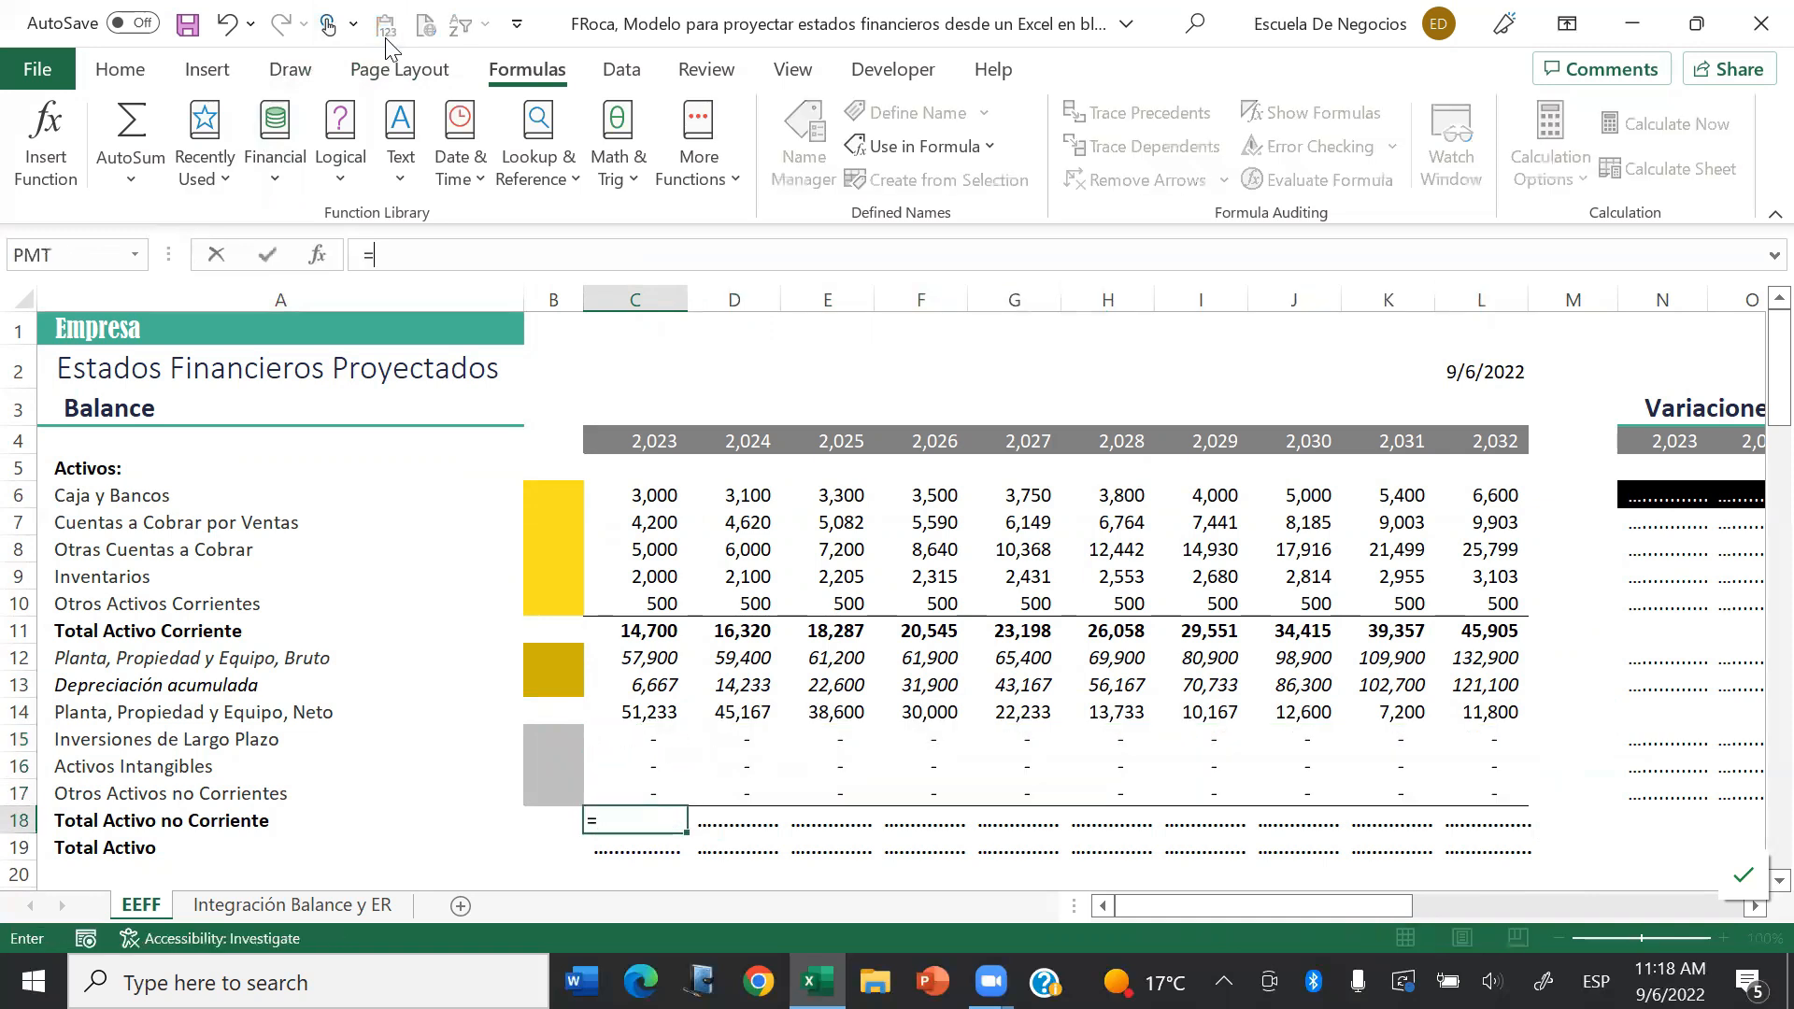
pyautogui.press('Up')
pyautogui.press('Up')
pyautogui.press('Up')
pyautogui.press('Up')
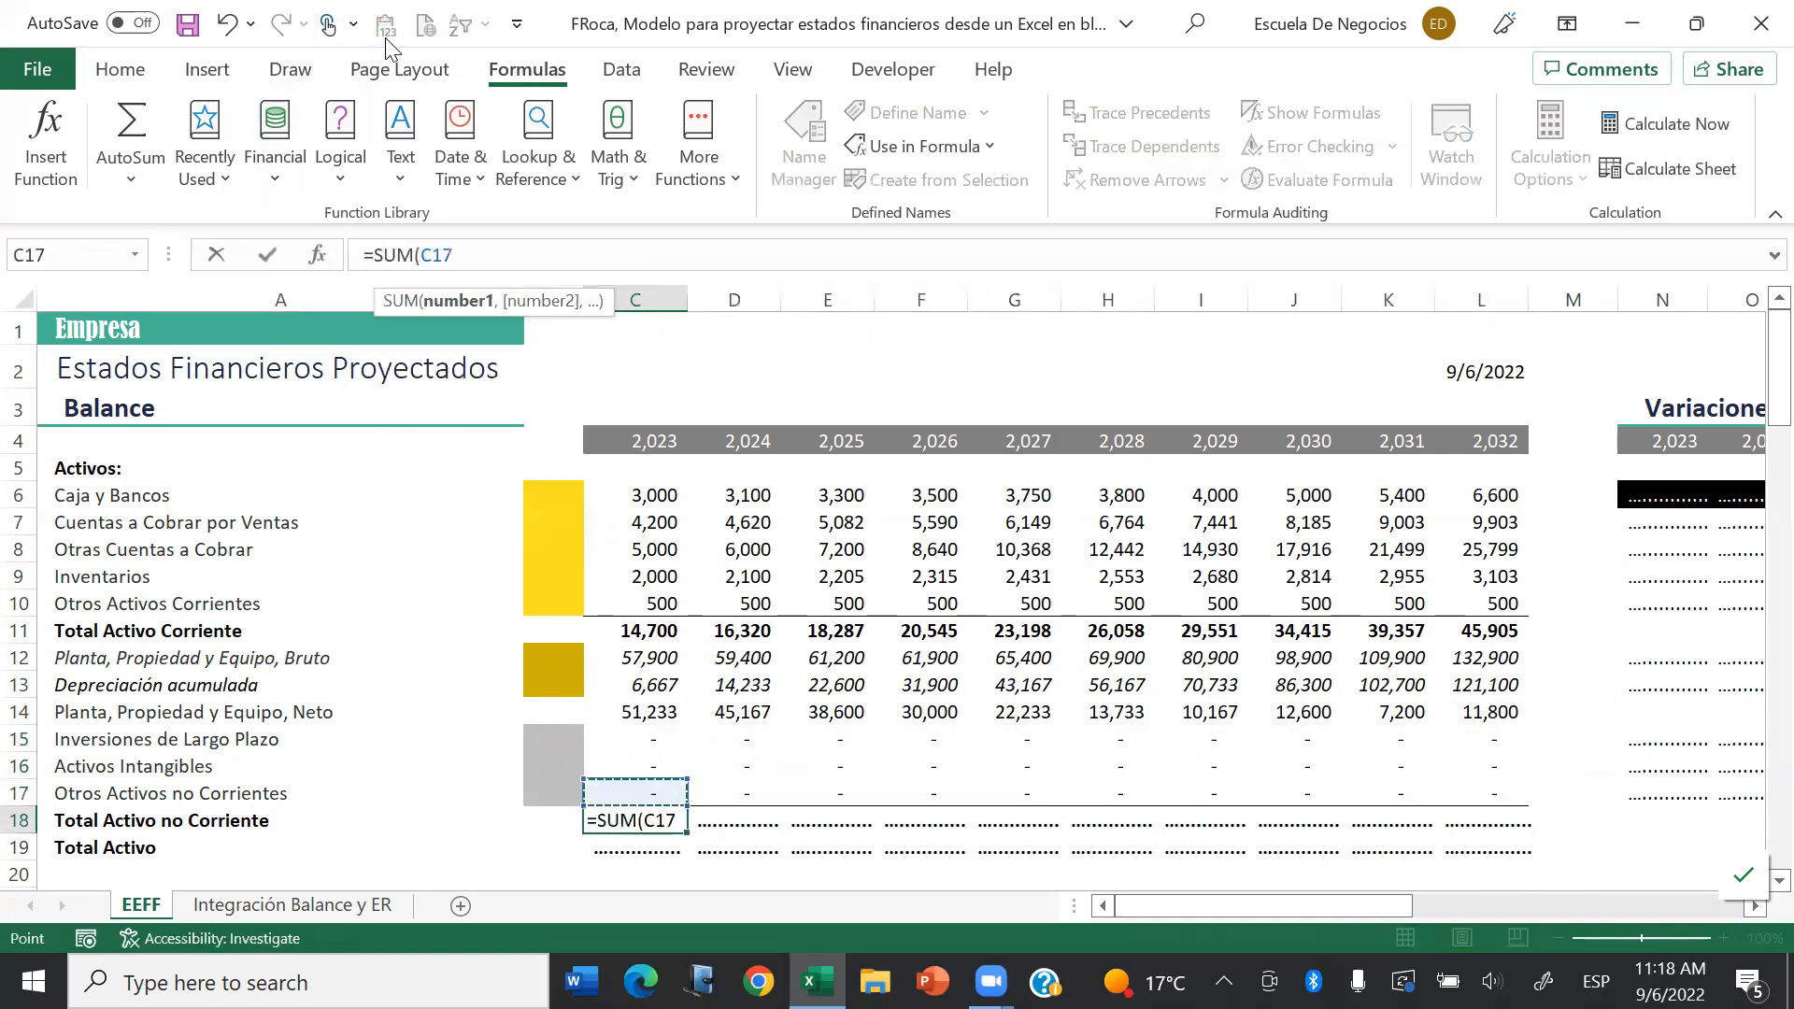
pyautogui.hotkey('shift', 'Down')
pyautogui.hotkey('shift', 'Down')
pyautogui.hotkey('shift', 'Down')
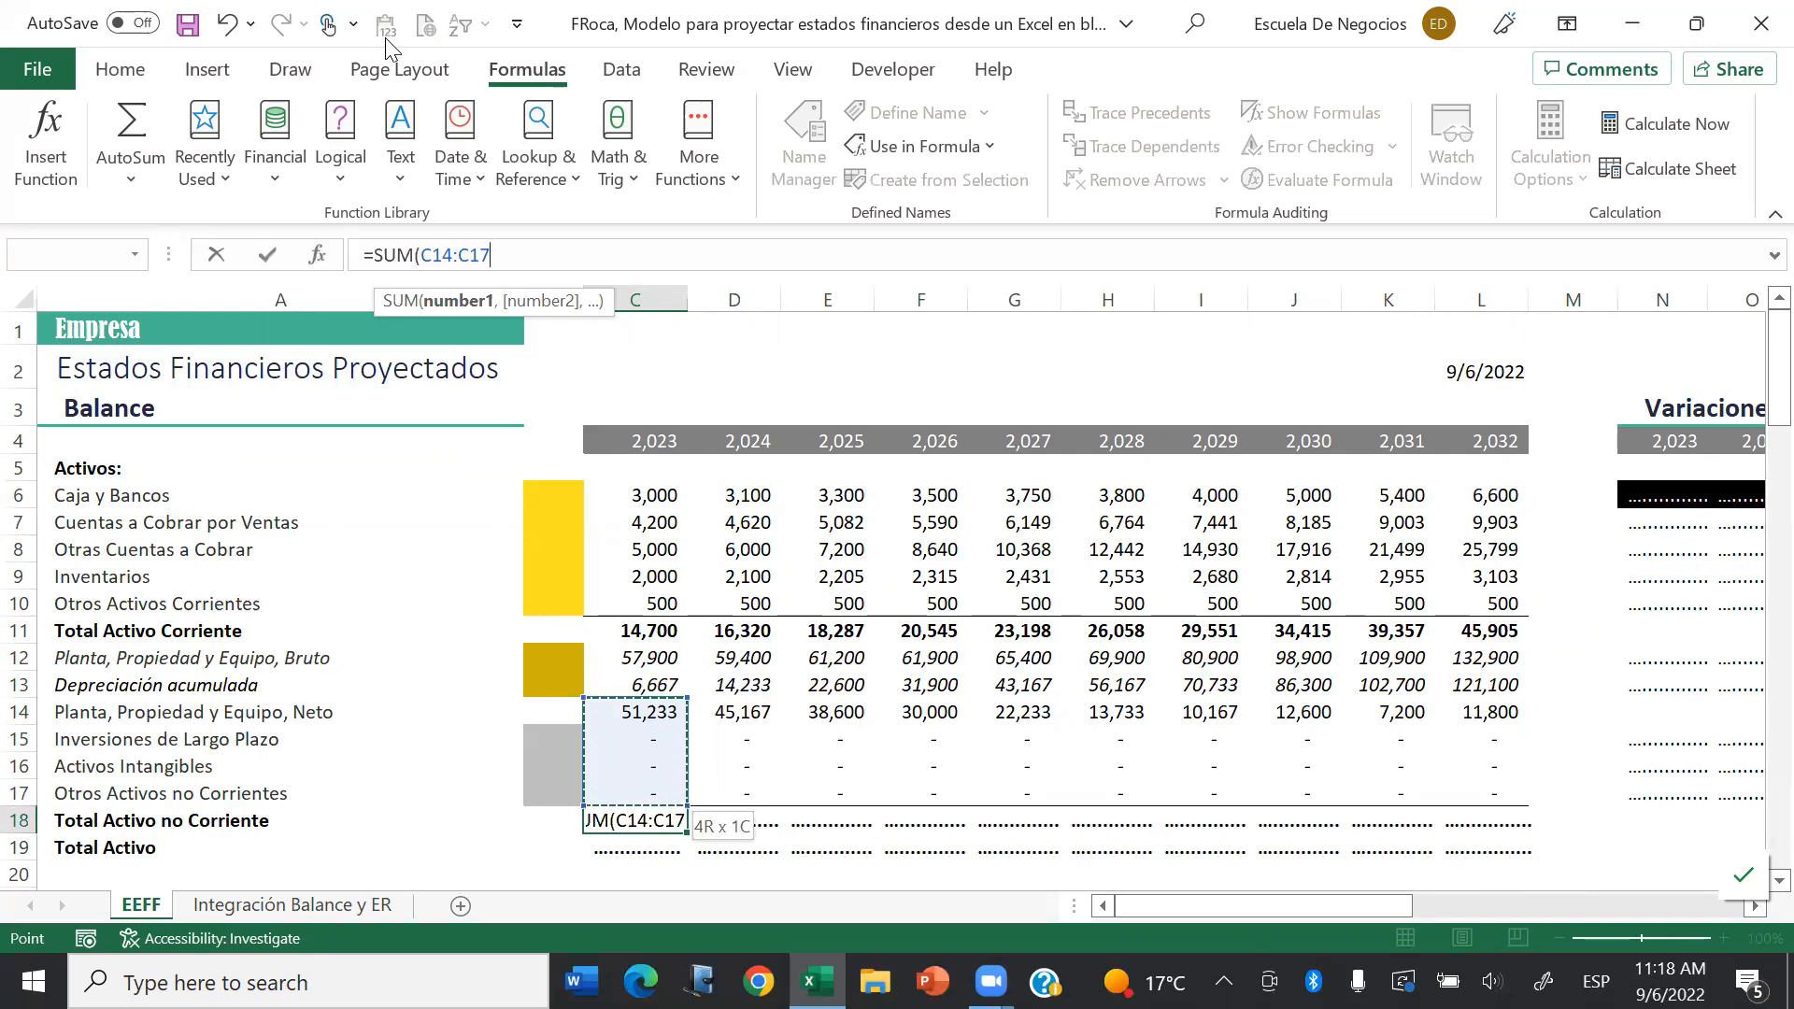
pyautogui.hotkey('ctrl', 'Return')
# Step: Copy the Total Activo no Corriente formula from C18 across the projection years through L18
pyautogui.hotkey('ctrl', 'c')
pyautogui.hotkey('shift', 'Right')
pyautogui.hotkey('shift', 'Right')
pyautogui.hotkey('shift', 'Right')
pyautogui.hotkey('shift', 'Right')
pyautogui.hotkey('shift', 'Right')
pyautogui.hotkey('shift', 'Right')
pyautogui.hotkey('shift', 'Right')
pyautogui.hotkey('shift', 'Right')
pyautogui.hotkey('shift', 'Right')
pyautogui.click(387, 38)
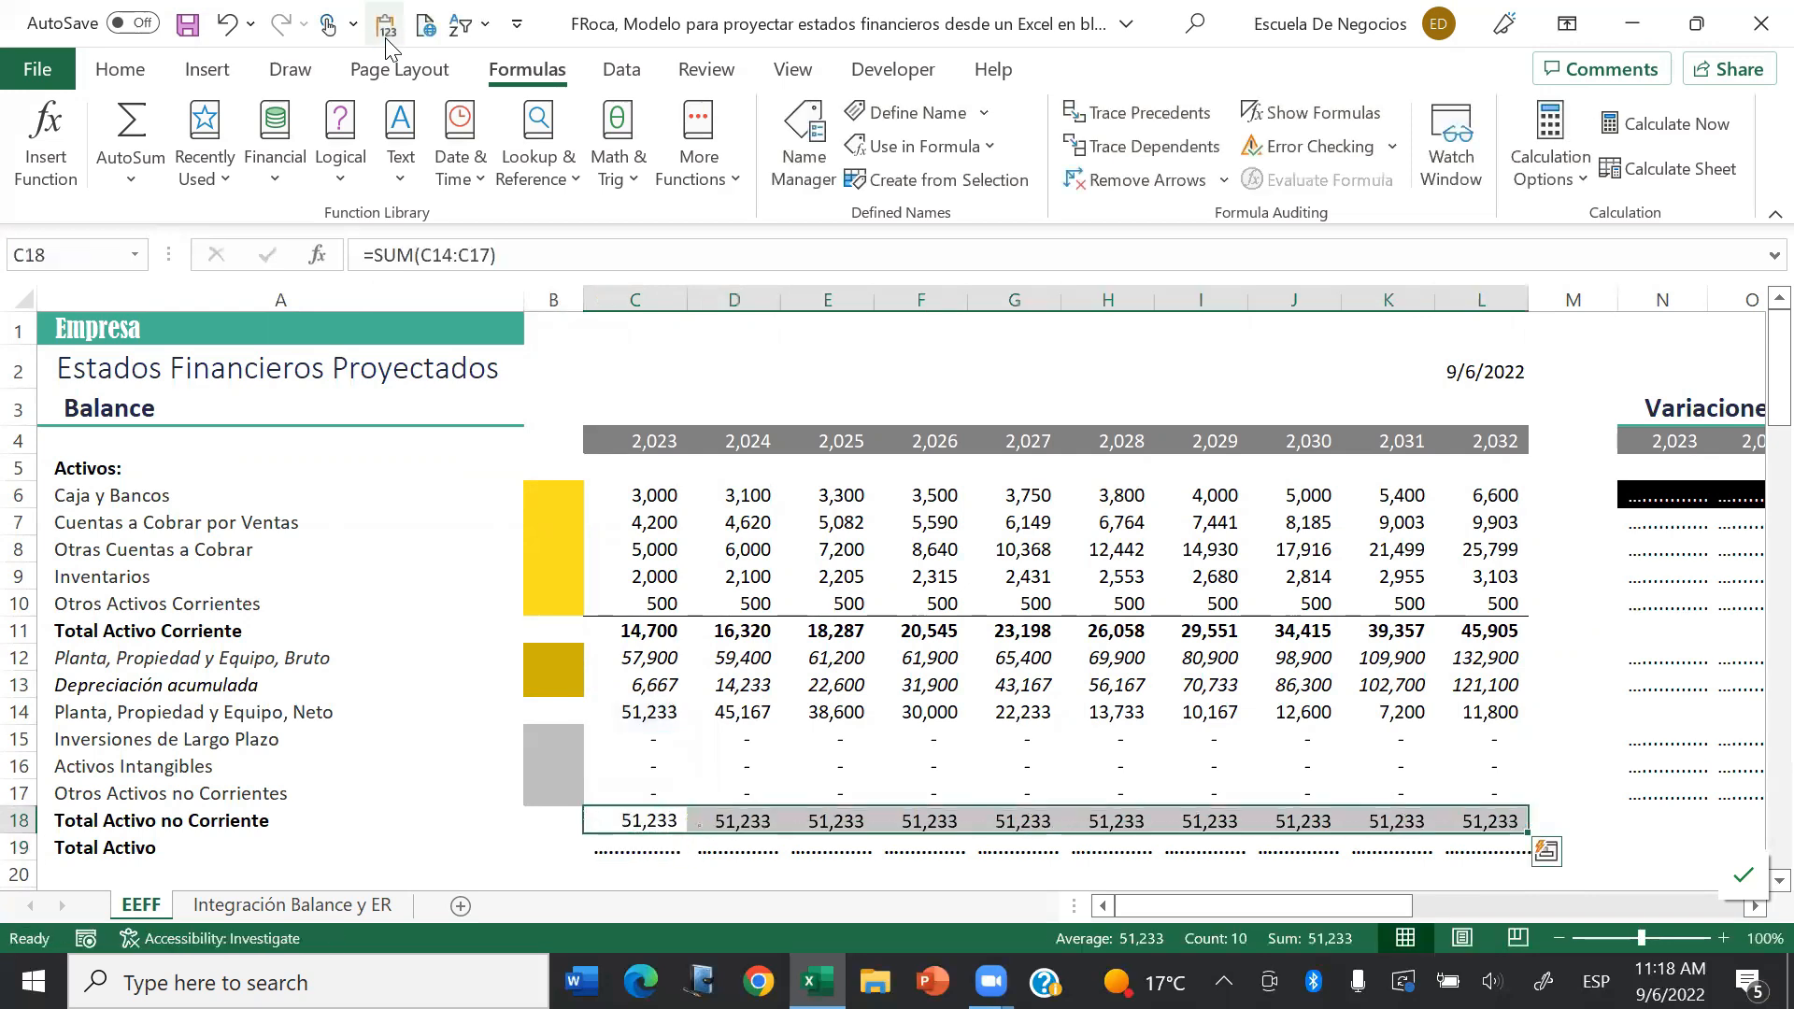
# Step: Calculate Total Activo for 2,023 in C19 with the formula =C11+C18
pyautogui.press('Down')
pyautogui.write('=')
pyautogui.press('Up')
pyautogui.press('Up')
pyautogui.press('Up')
pyautogui.press('Up')
pyautogui.press('Up')
pyautogui.press('Up')
pyautogui.press('Up')
pyautogui.press('Up')
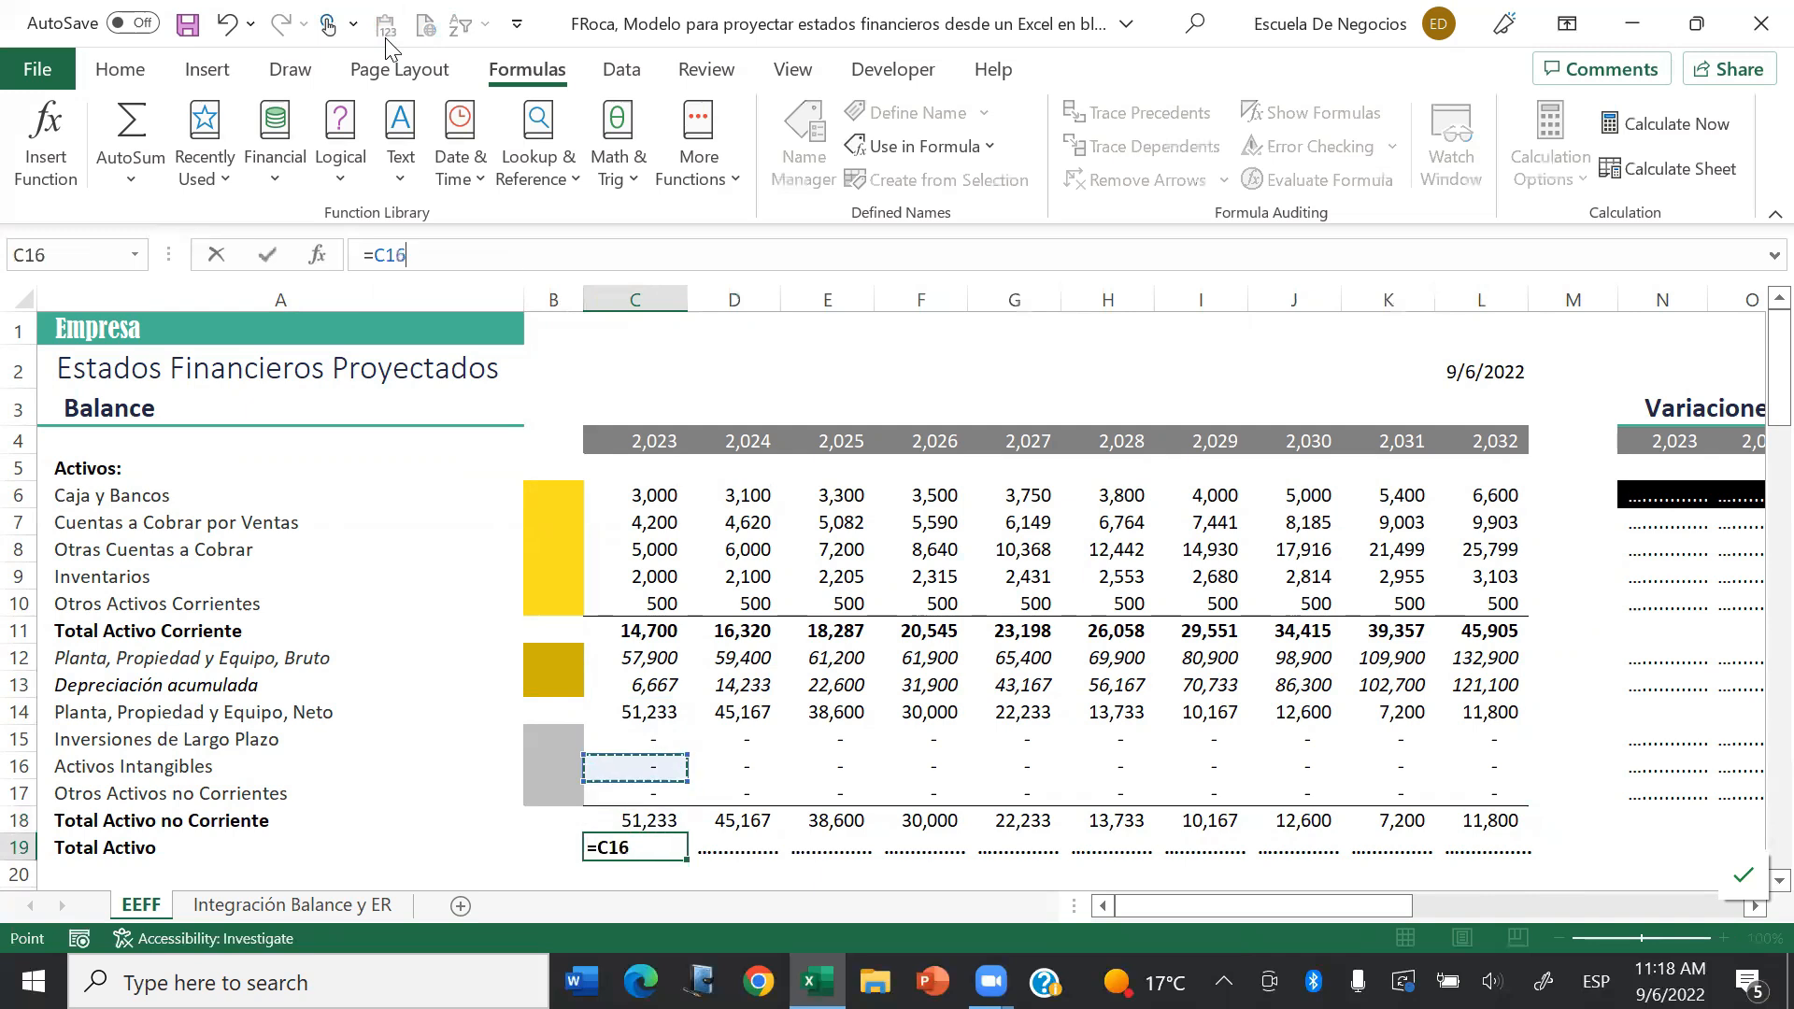
pyautogui.write('+C18')
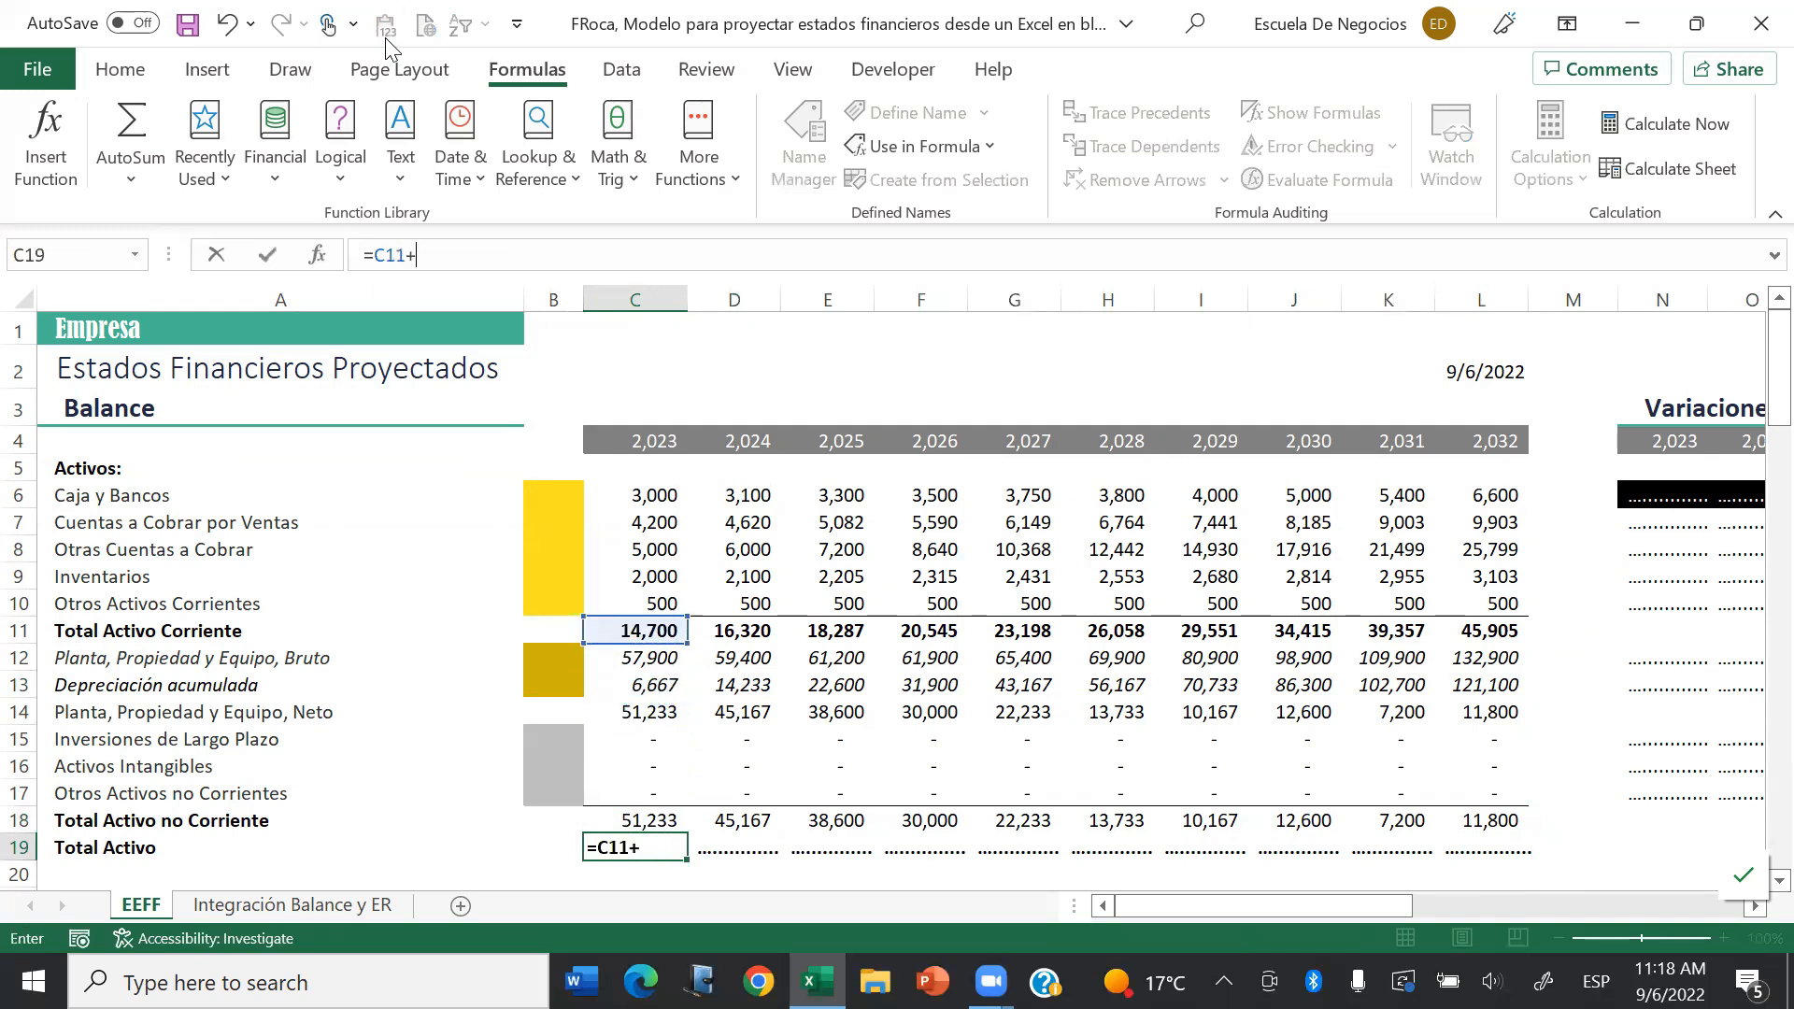
pyautogui.press('Return')
pyautogui.press('Up')
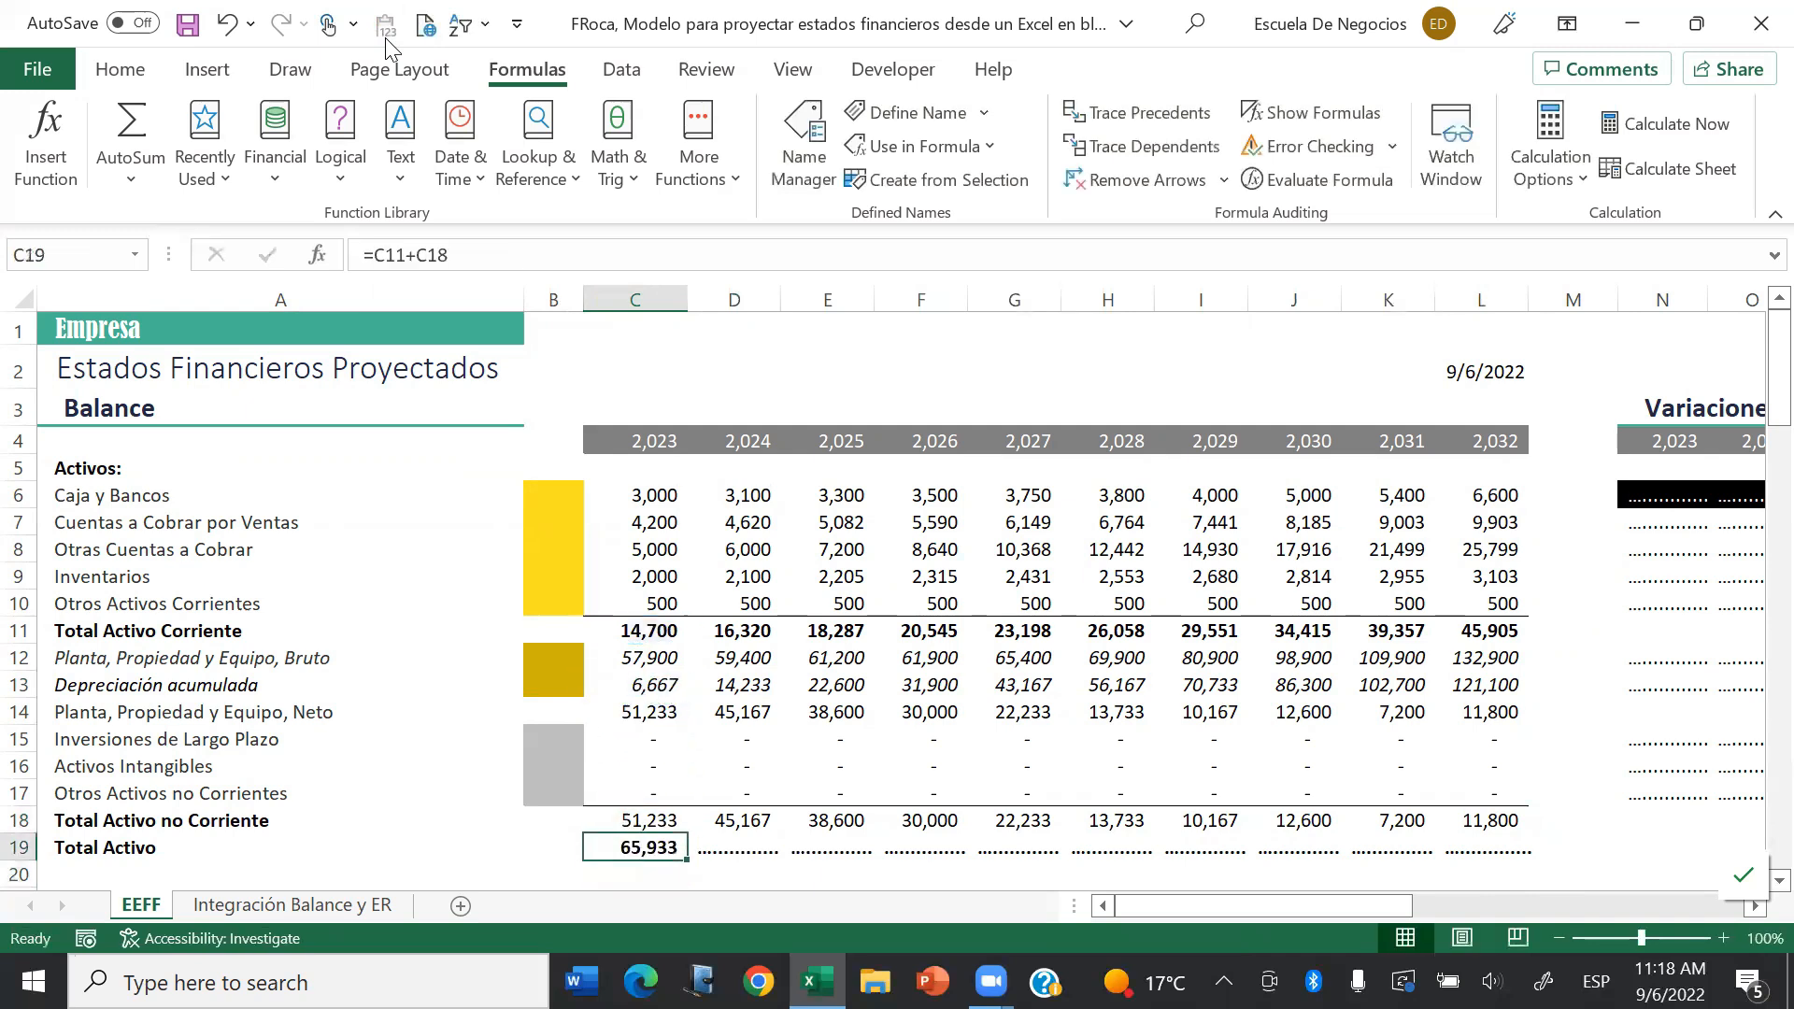
# Step: Copy the Total Activo formula from C19 across the projection years through L19
pyautogui.hotkey('ctrl', 'c')
pyautogui.hotkey('shift', 'Right')
pyautogui.hotkey('shift', 'Right')
pyautogui.hotkey('shift', 'Right')
pyautogui.hotkey('shift', 'Right')
pyautogui.hotkey('shift', 'Right')
pyautogui.hotkey('shift', 'Right')
pyautogui.hotkey('shift', 'Right')
pyautogui.hotkey('shift', 'Right')
pyautogui.hotkey('shift', 'Right')
pyautogui.hotkey('ctrl', 'v')
pyautogui.press('Escape')
# Step: Examine the Pasivo y Patrimonio Neto lines and the Cuentas por Pagar a Proveedores formula in row 22
pyautogui.press('Down')
pyautogui.press('Down')
pyautogui.press('Down')
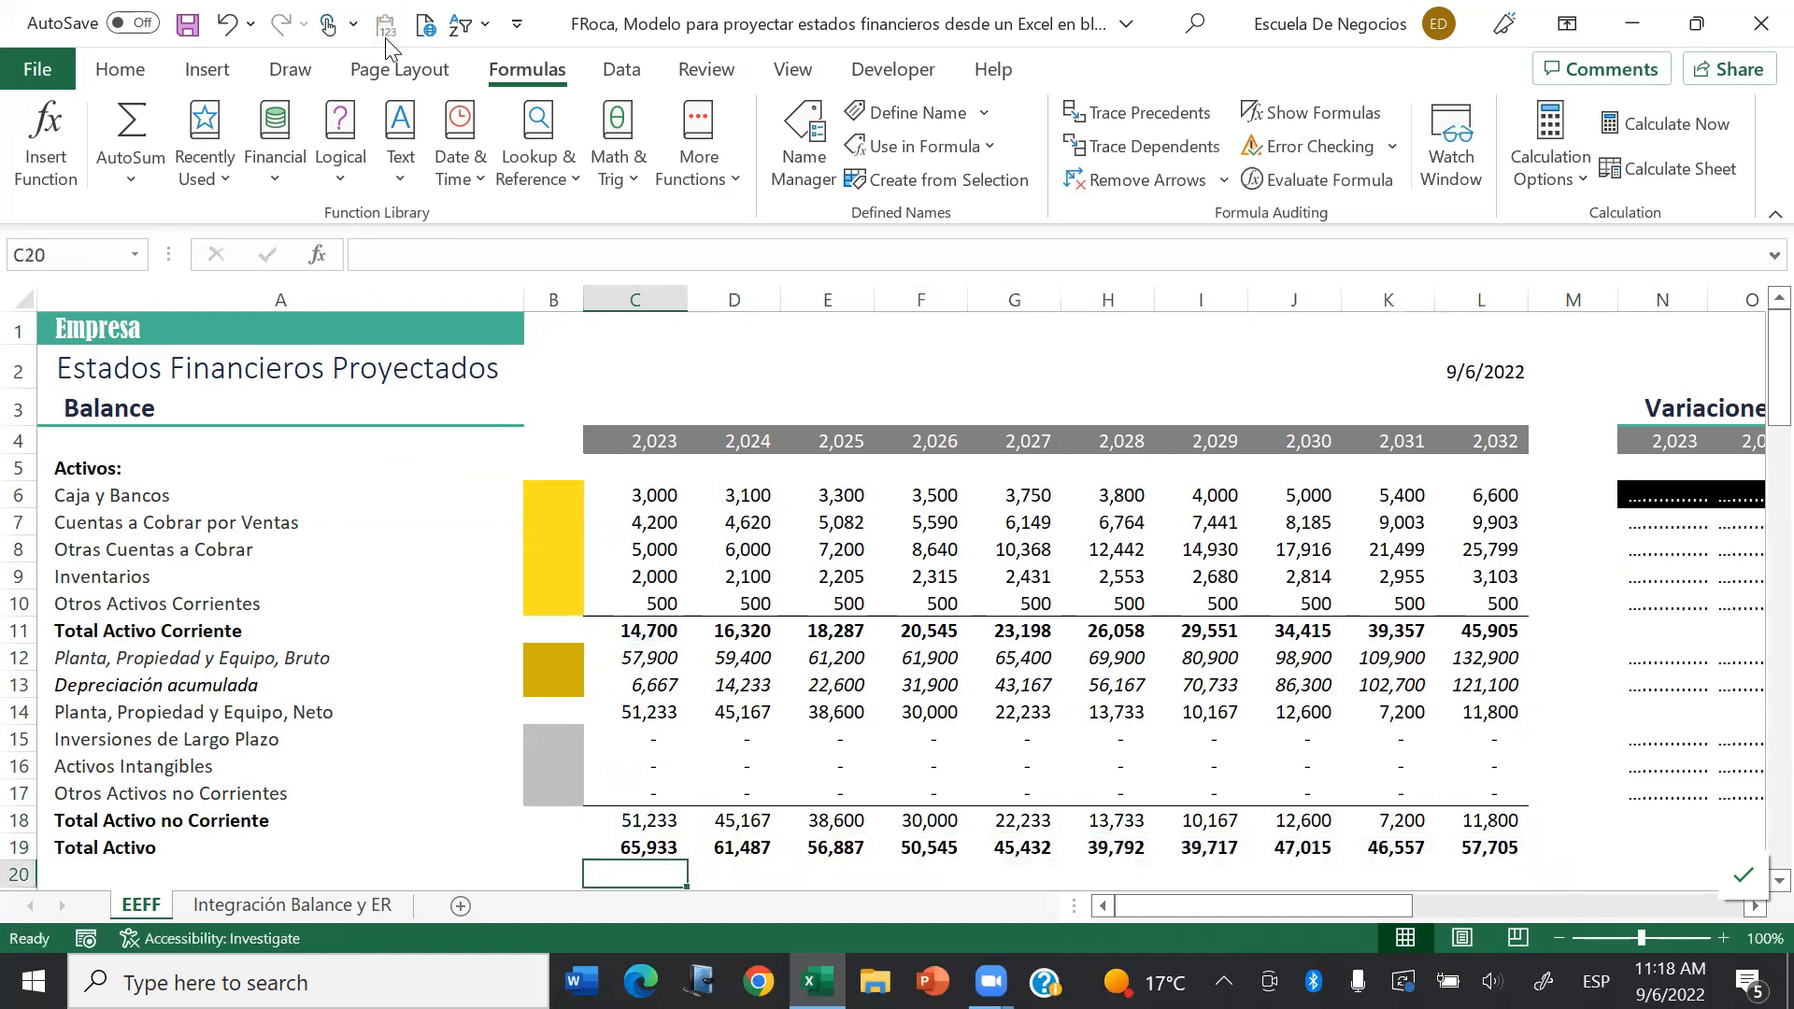
pyautogui.press('Down')
pyautogui.press('Down')
pyautogui.press('Down')
pyautogui.press('Down')
pyautogui.press('Down')
pyautogui.press('Down')
pyautogui.press('Down')
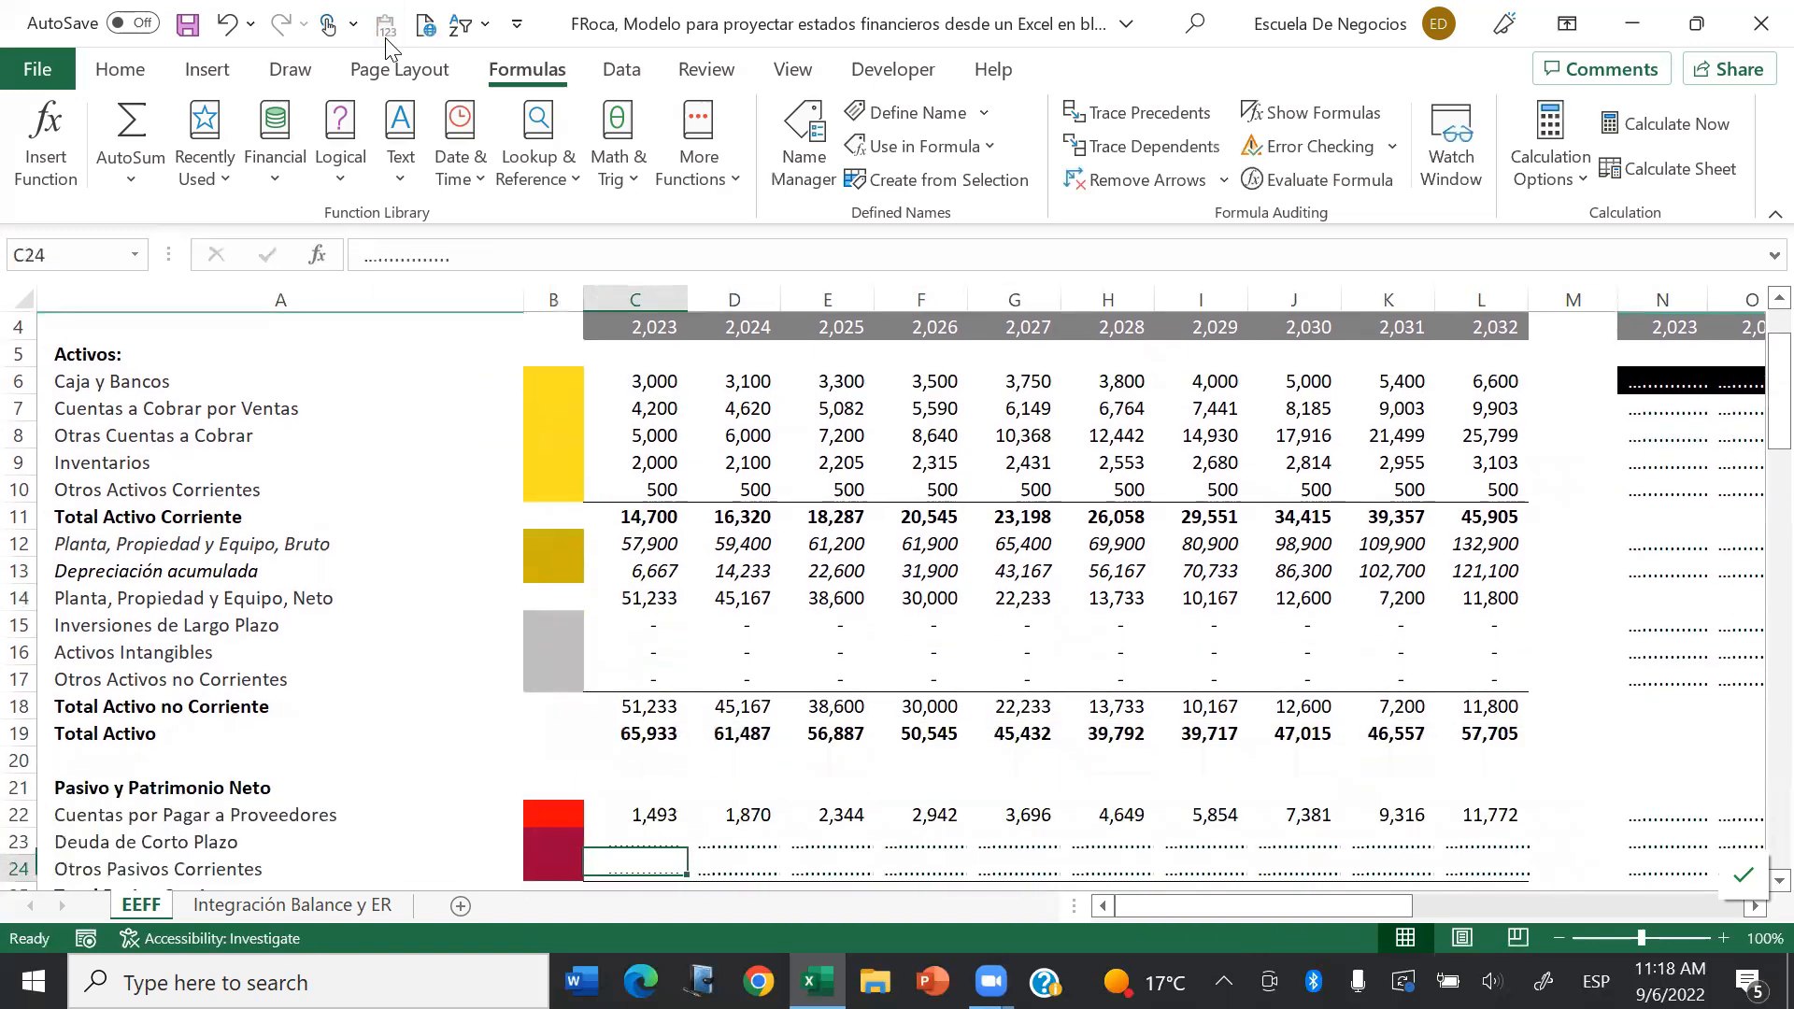
pyautogui.press('Up')
pyautogui.press('Up')
pyautogui.press('Up')
pyautogui.press('Up')
pyautogui.press('Up')
pyautogui.press('Up')
pyautogui.press('Up')
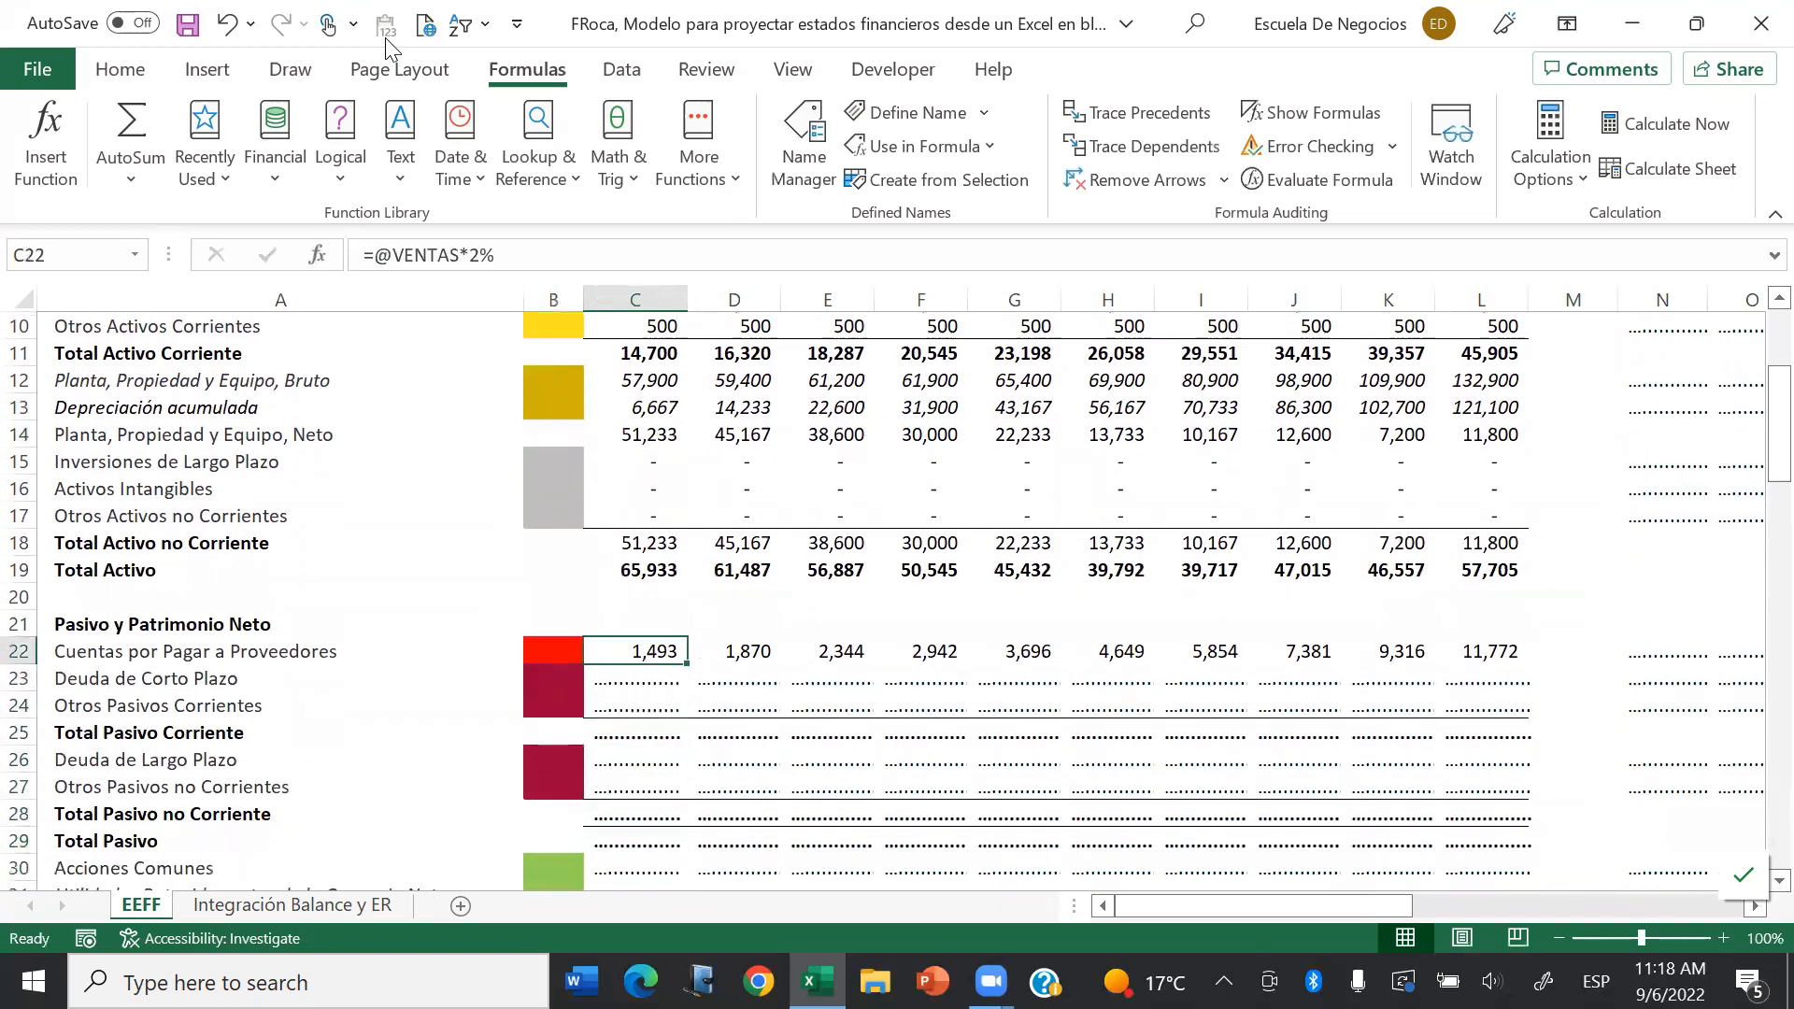
pyautogui.press('Right')
pyautogui.press('Left')
# Step: Link Deuda de Corto Plazo in C23 to the Deuda de Corto Plazo (PLUG) cell C130 of the Integración Balance y ER sheet
pyautogui.press('Down')
pyautogui.write('=')
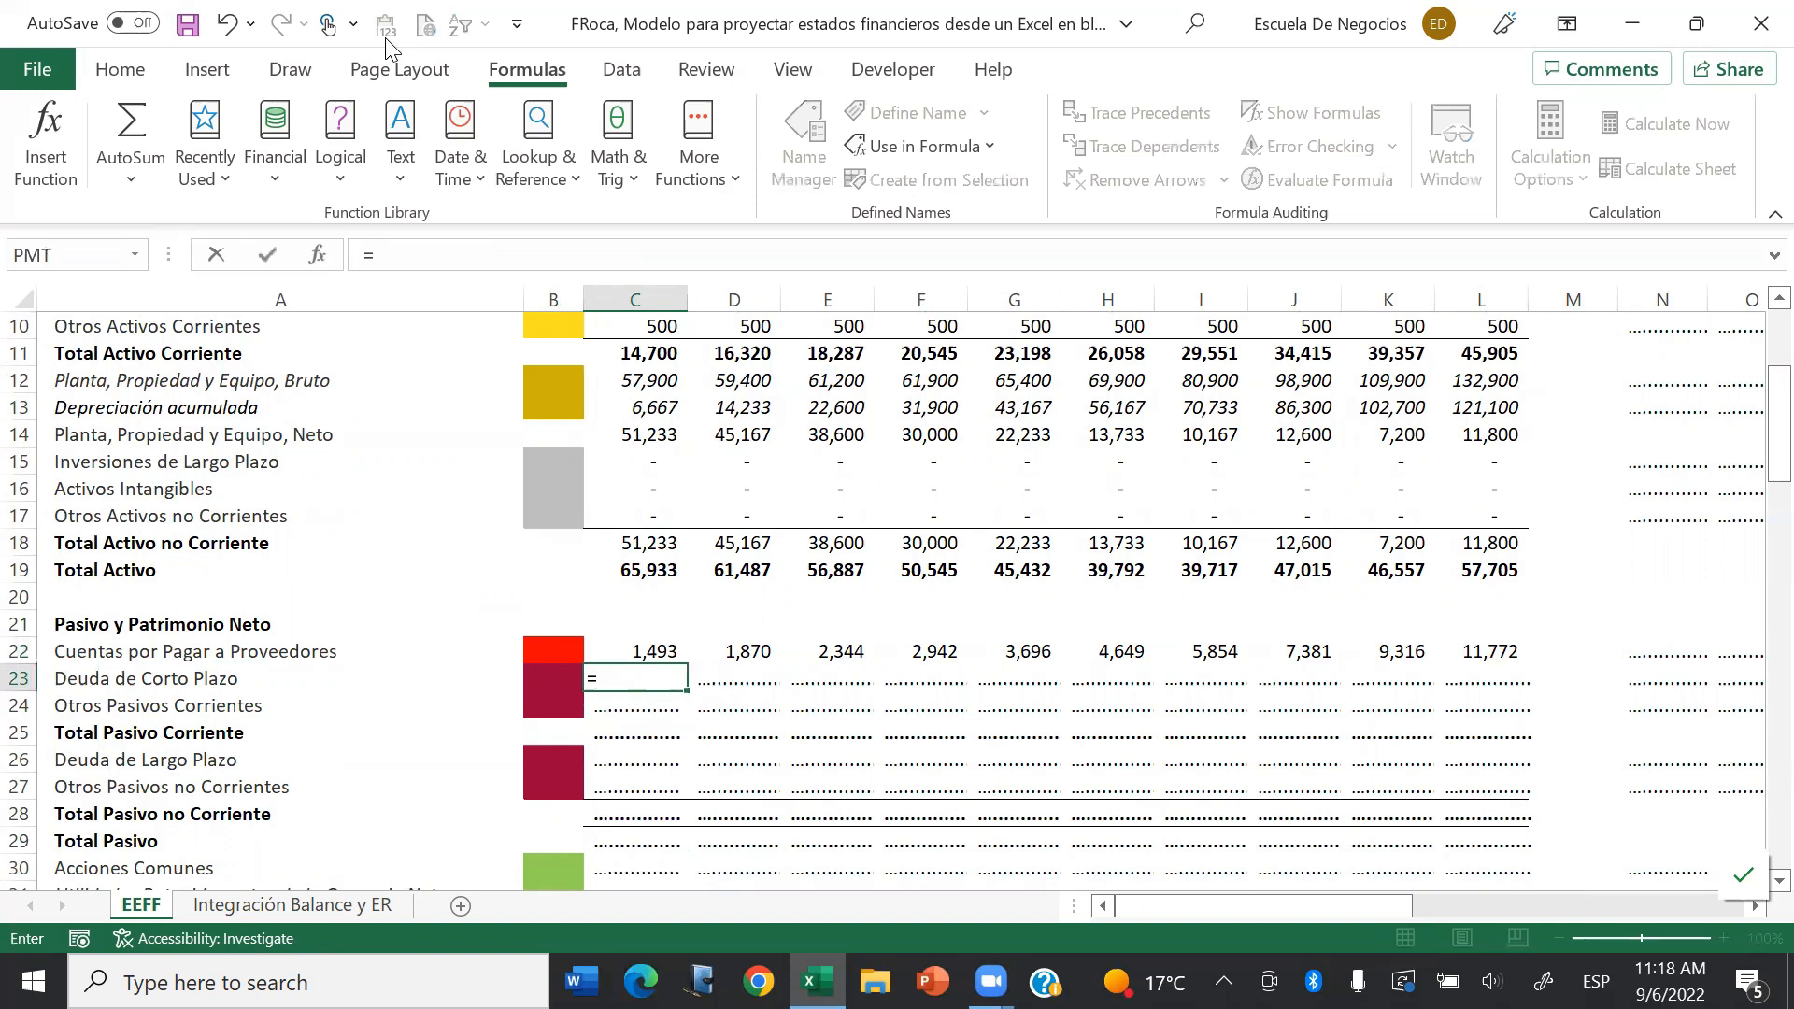
pyautogui.click(243, 905)
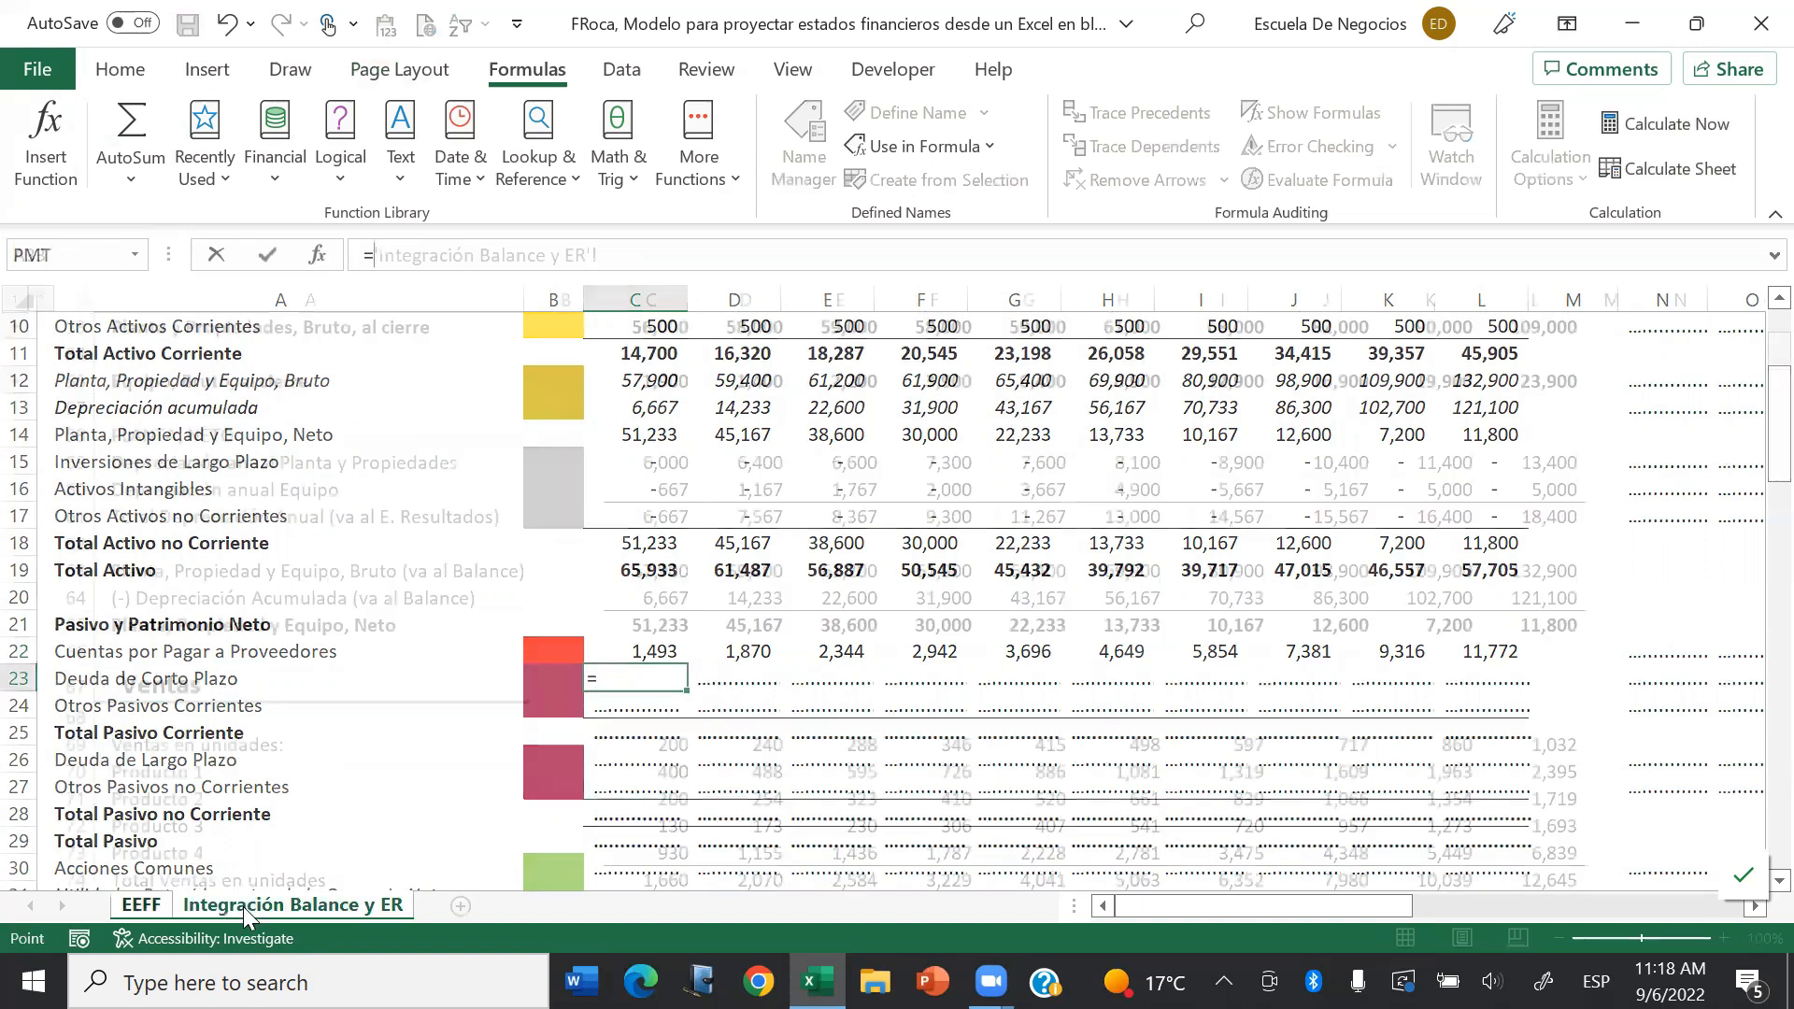
pyautogui.click(320, 725)
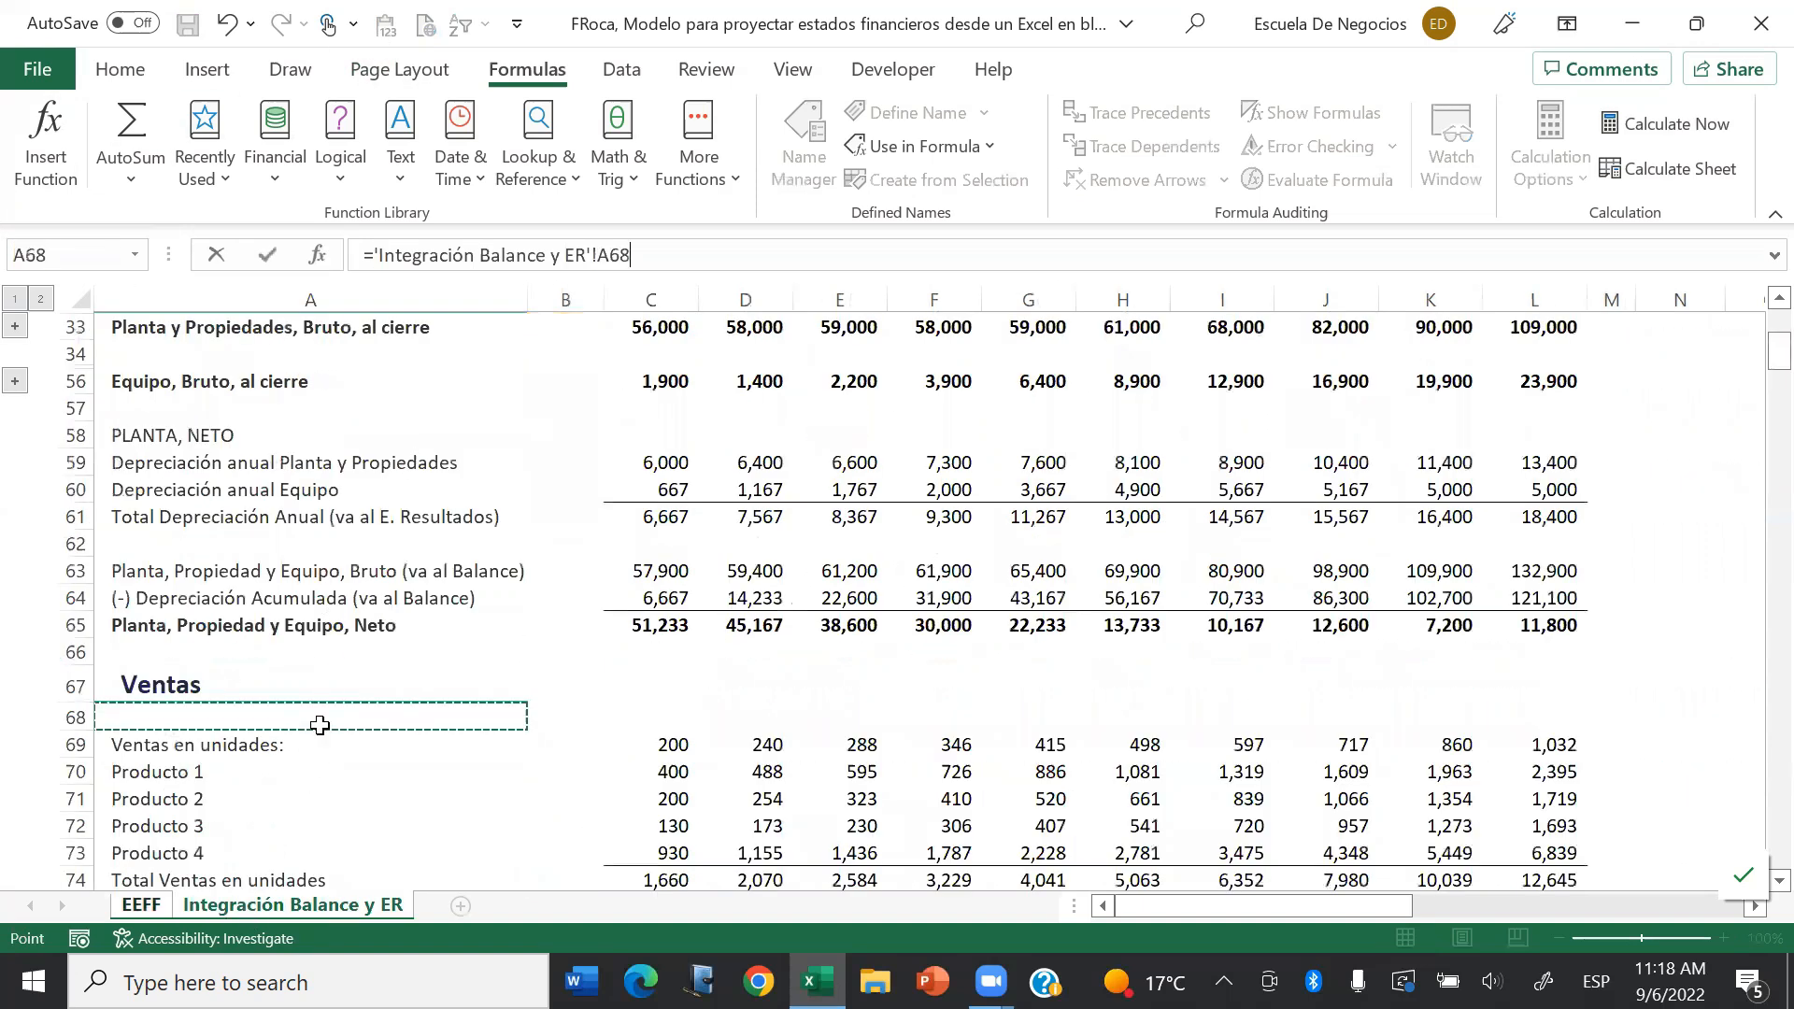
pyautogui.scroll(-2, 320, 725)
pyautogui.click(319, 726)
pyautogui.scroll(-5, 320, 725)
pyautogui.press('pagedown')
pyautogui.press('pagedown')
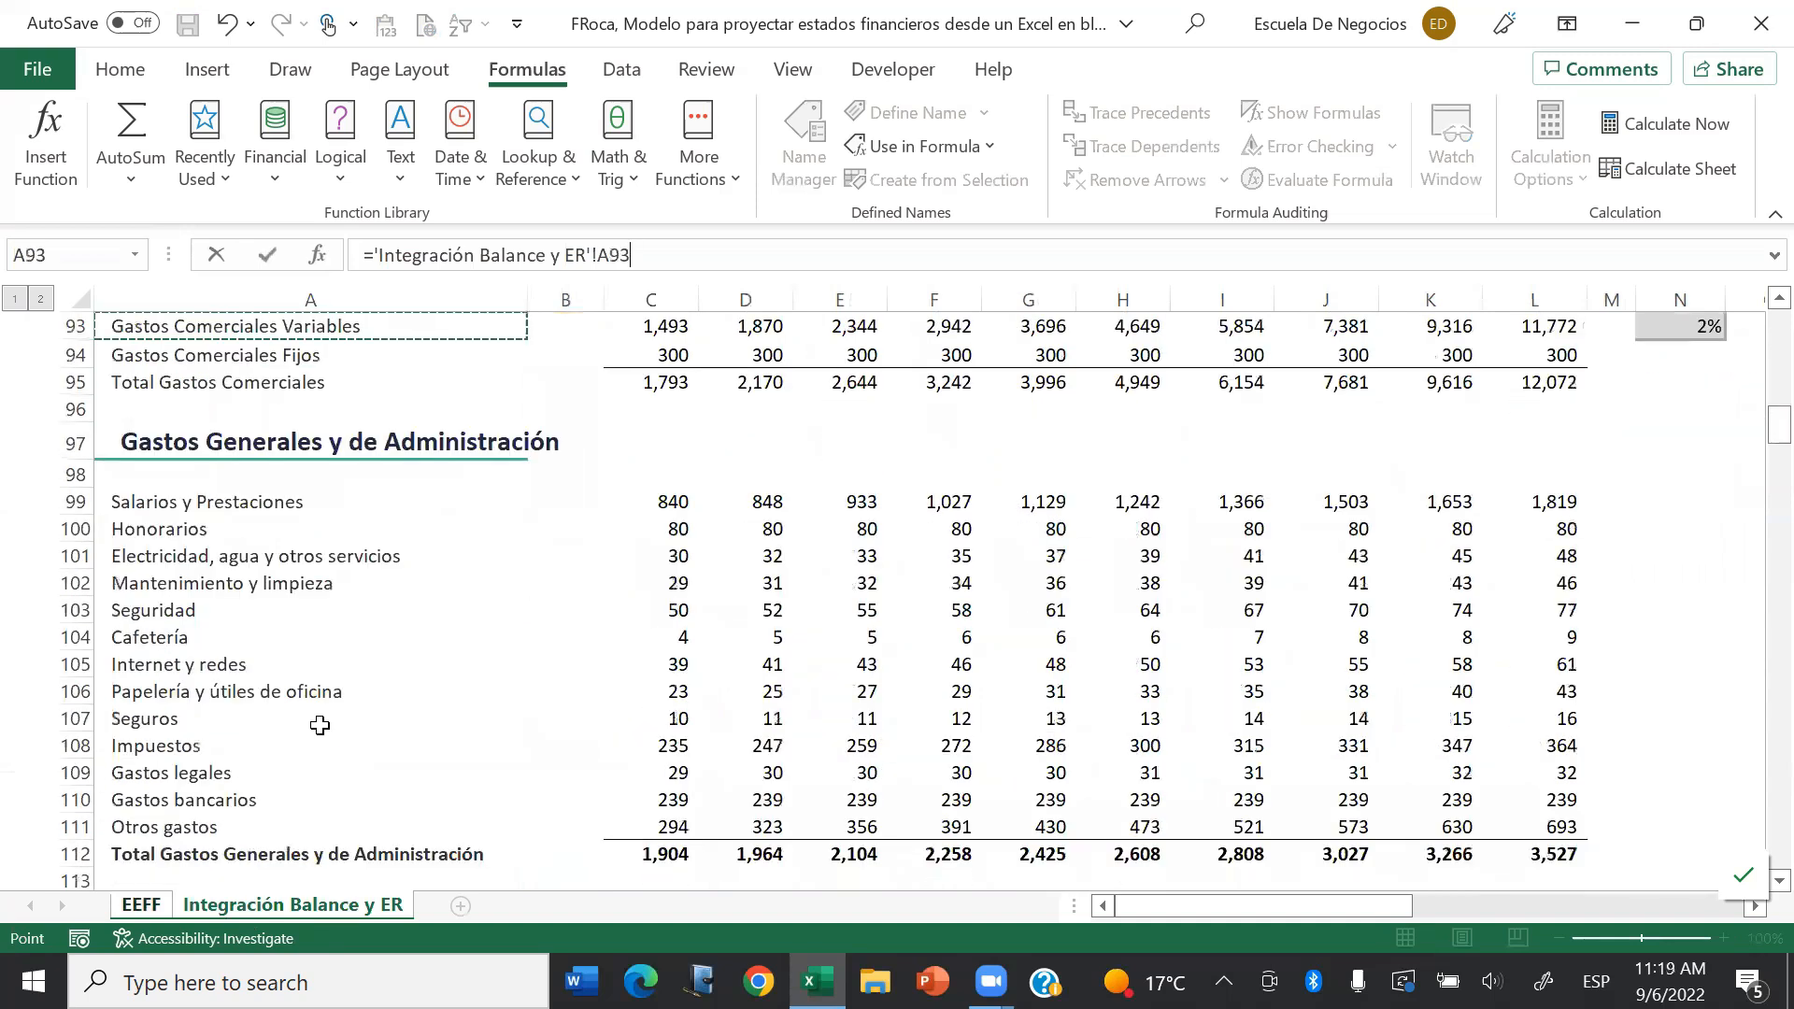
pyautogui.press('Down')
pyautogui.press('Down')
pyautogui.press('Down')
pyautogui.press('Down')
pyautogui.press('Down')
pyautogui.press('Down')
pyautogui.press('Down')
pyautogui.press('Down')
pyautogui.press('Down')
pyautogui.press('Down')
pyautogui.press('Down')
pyautogui.press('Down')
pyautogui.press('Down')
pyautogui.press('Down')
pyautogui.press('Down')
pyautogui.press('Down')
pyautogui.press('Down')
pyautogui.press('Down')
pyautogui.press('Down')
pyautogui.press('Down')
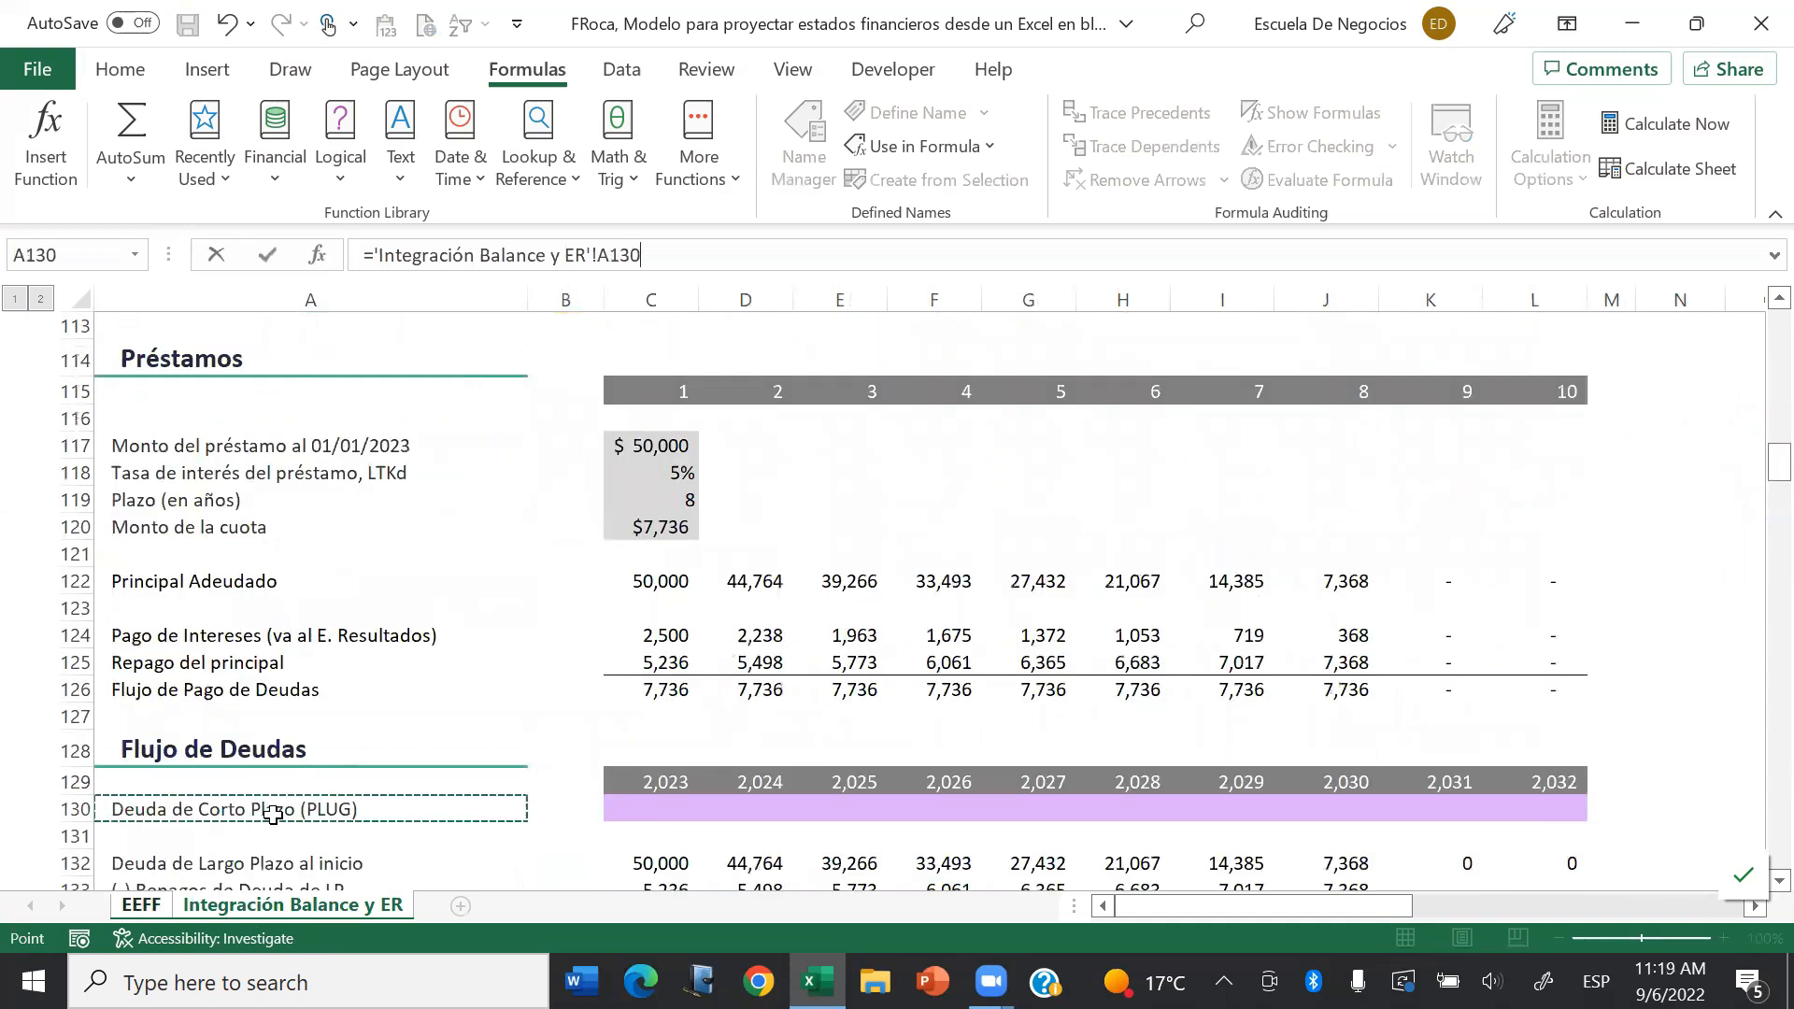
pyautogui.press('Down')
pyautogui.press('Down')
pyautogui.press('Down')
pyautogui.press('Down')
pyautogui.press('Down')
pyautogui.press('Down')
pyautogui.press('Down')
pyautogui.press('Down')
pyautogui.press('Down')
pyautogui.press('Down')
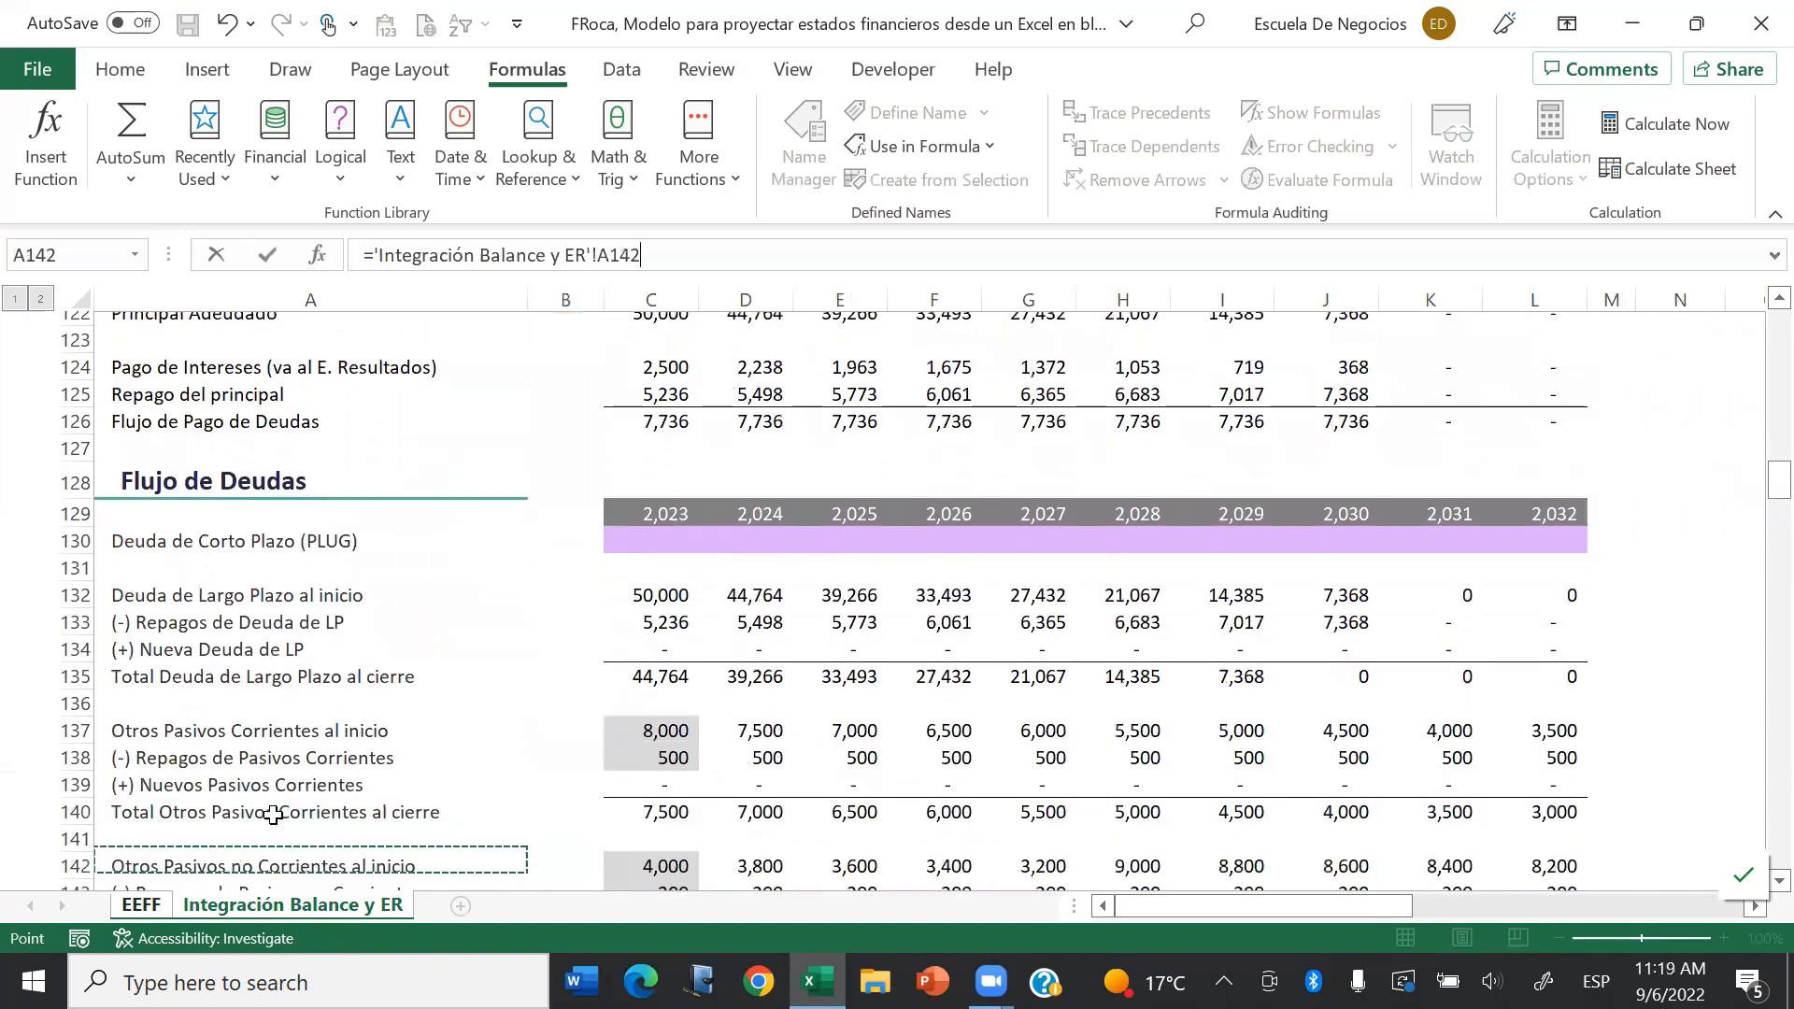
pyautogui.press('Down')
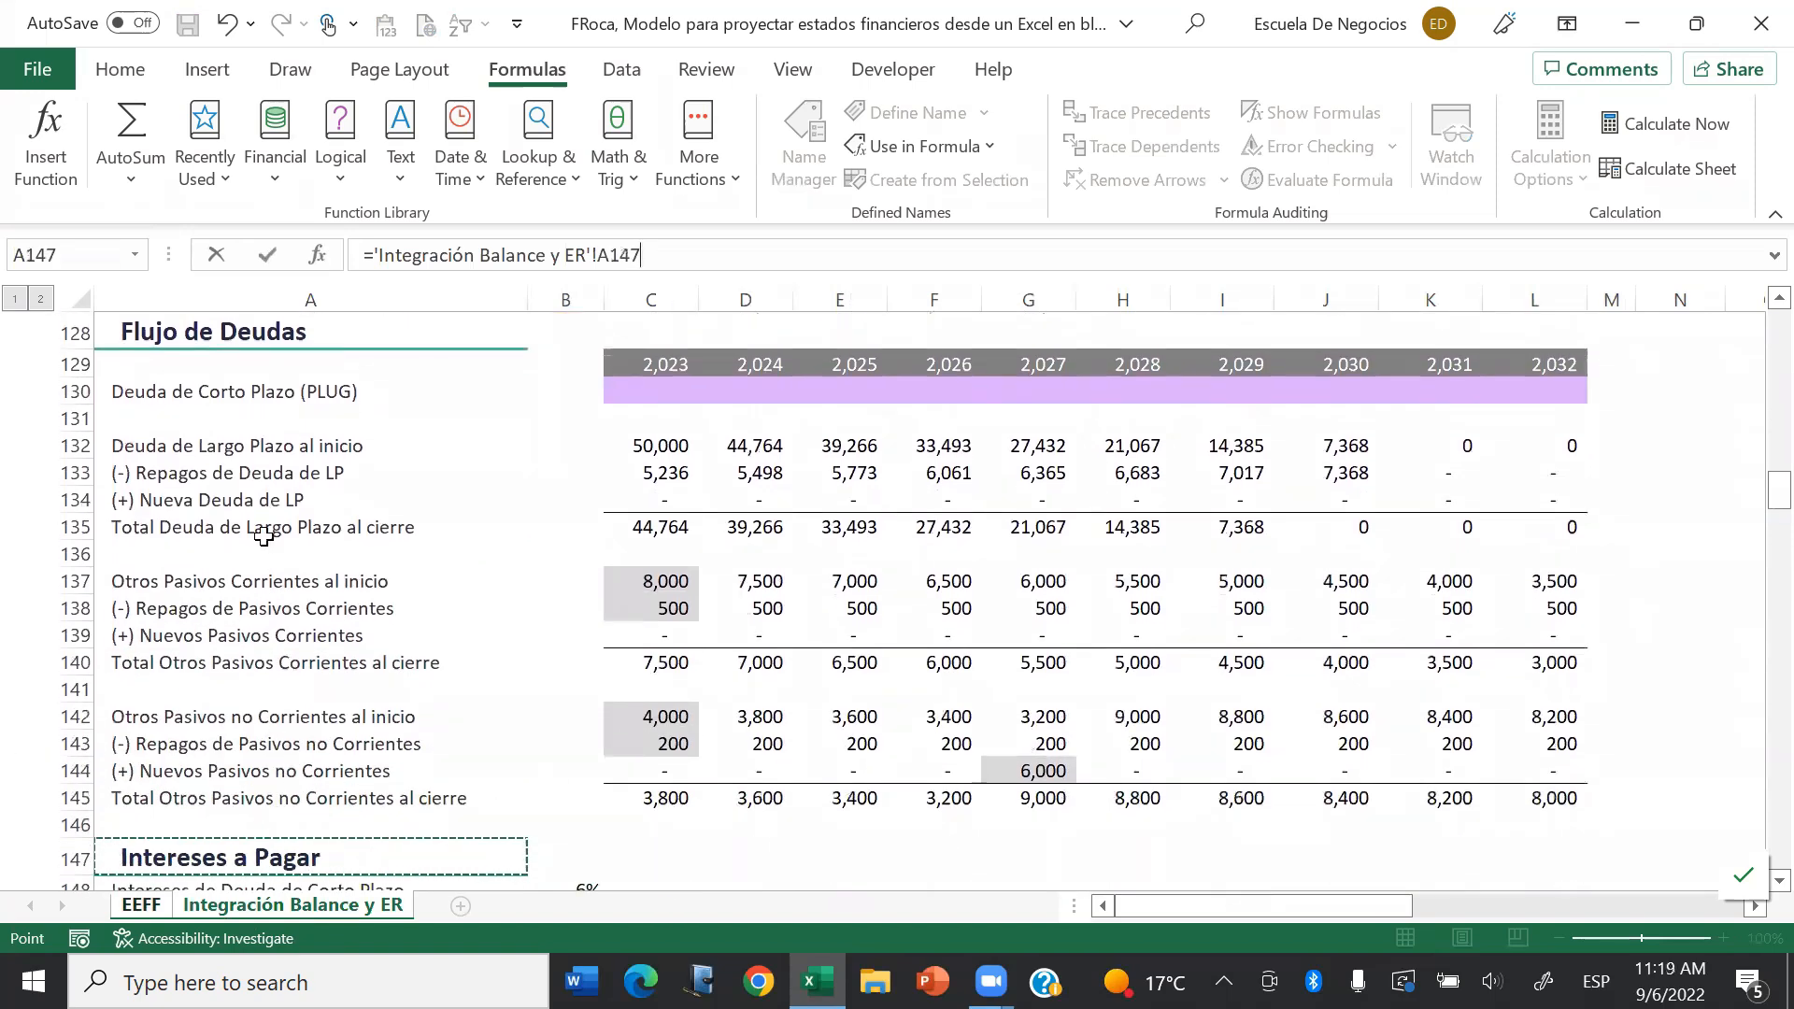
pyautogui.click(643, 395)
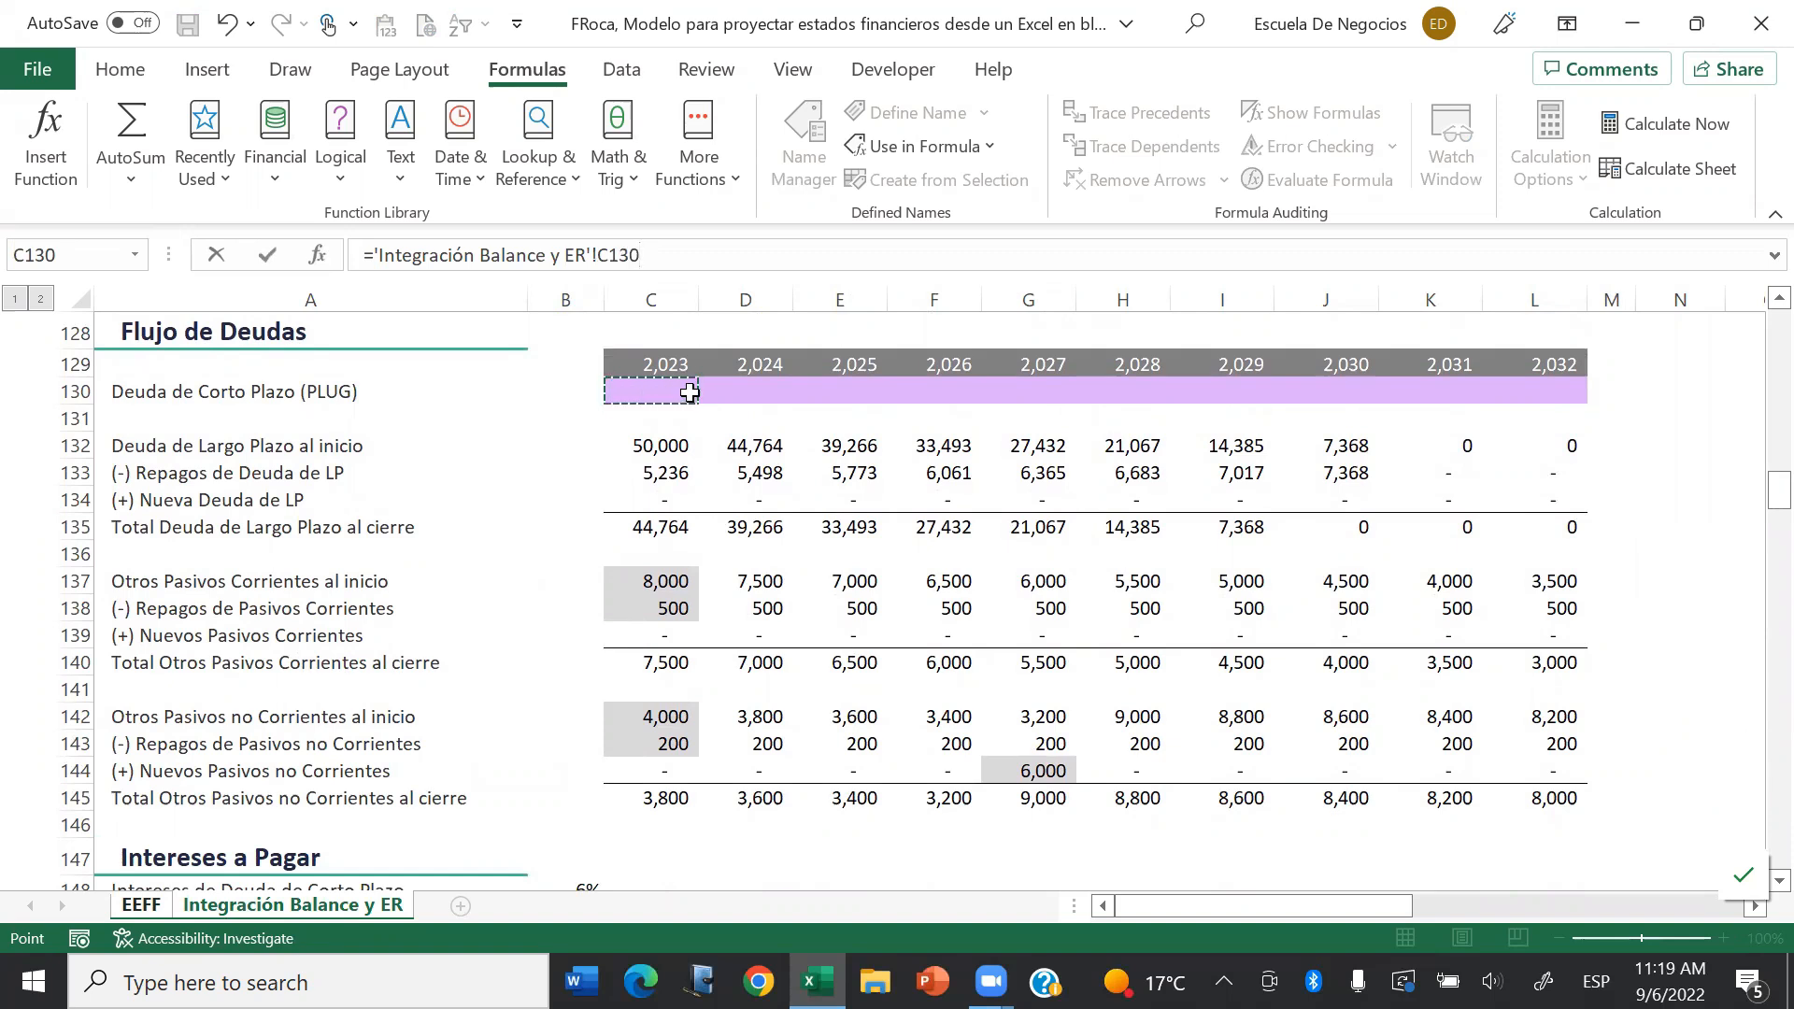
pyautogui.press('Return')
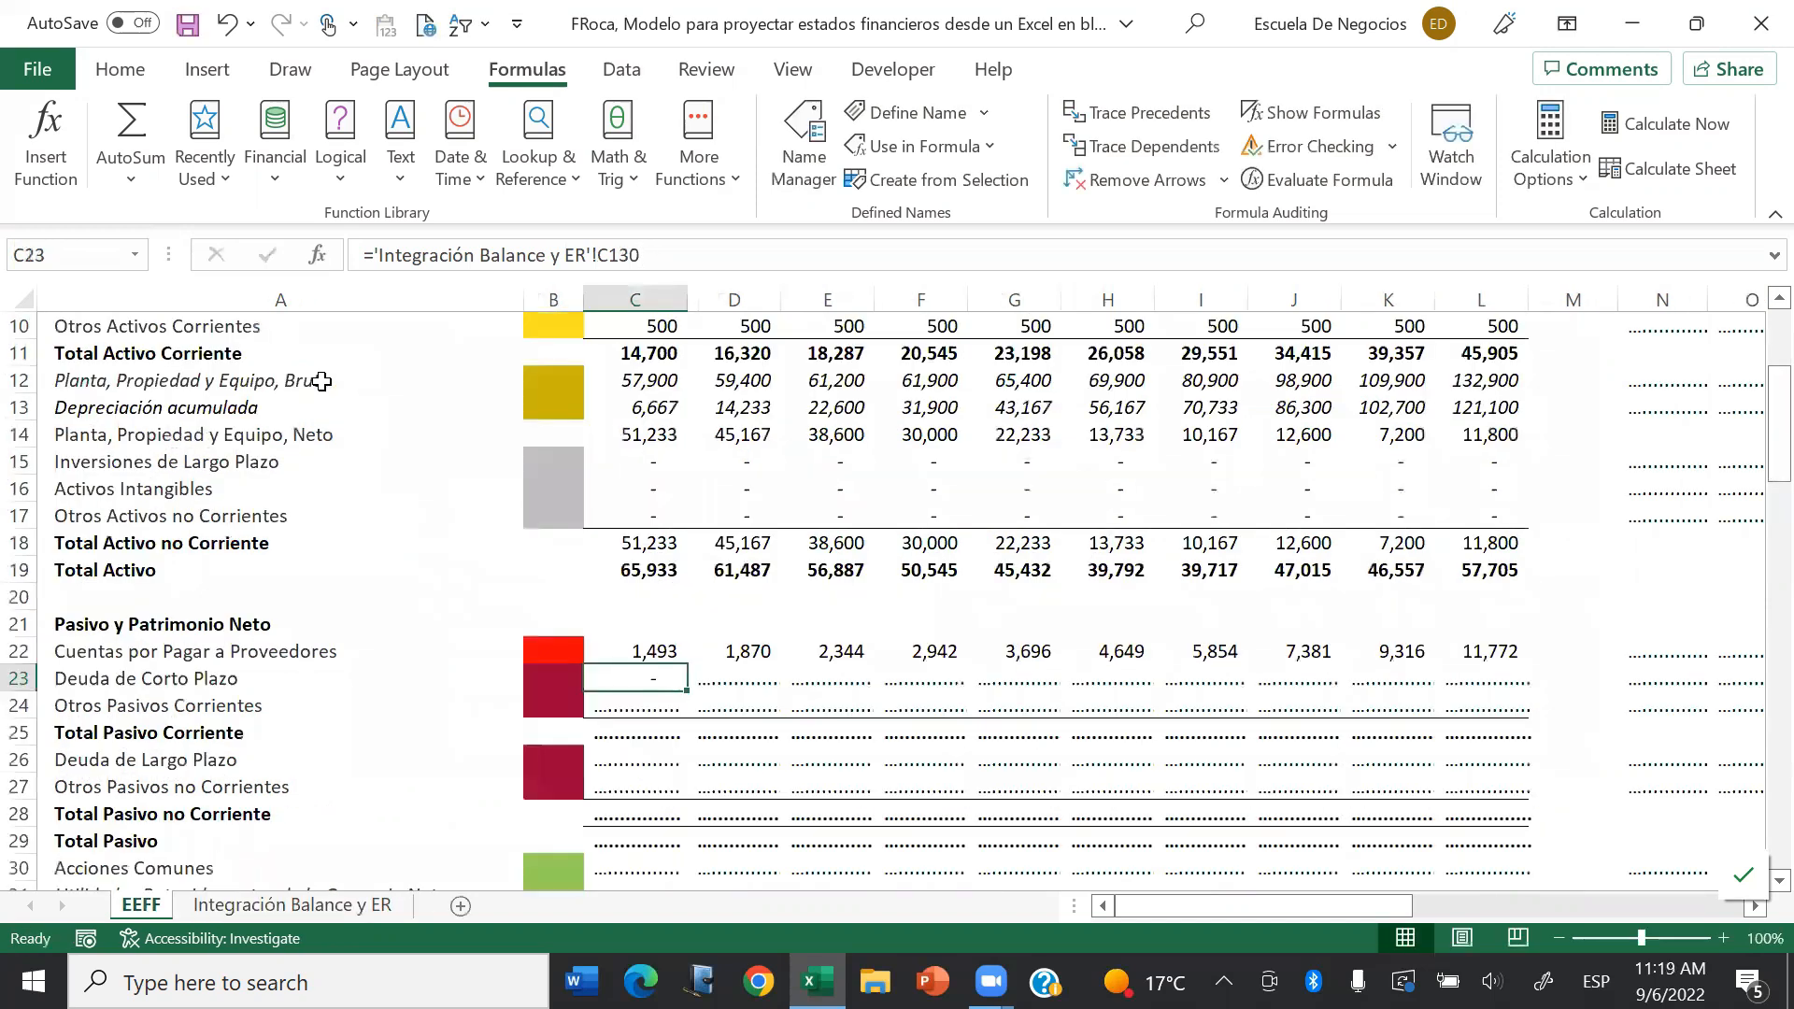
# Step: Fill the Deuda de Corto Plazo formula from C23 across the projection years through L23
pyautogui.hotkey('shift', 'Right')
pyautogui.hotkey('shift', 'Right')
pyautogui.hotkey('shift', 'Right')
pyautogui.hotkey('shift', 'Right')
pyautogui.hotkey('shift', 'Right')
pyautogui.hotkey('shift', 'Right')
pyautogui.hotkey('shift', 'Right')
pyautogui.hotkey('shift', 'Right')
pyautogui.hotkey('shift', 'Right')
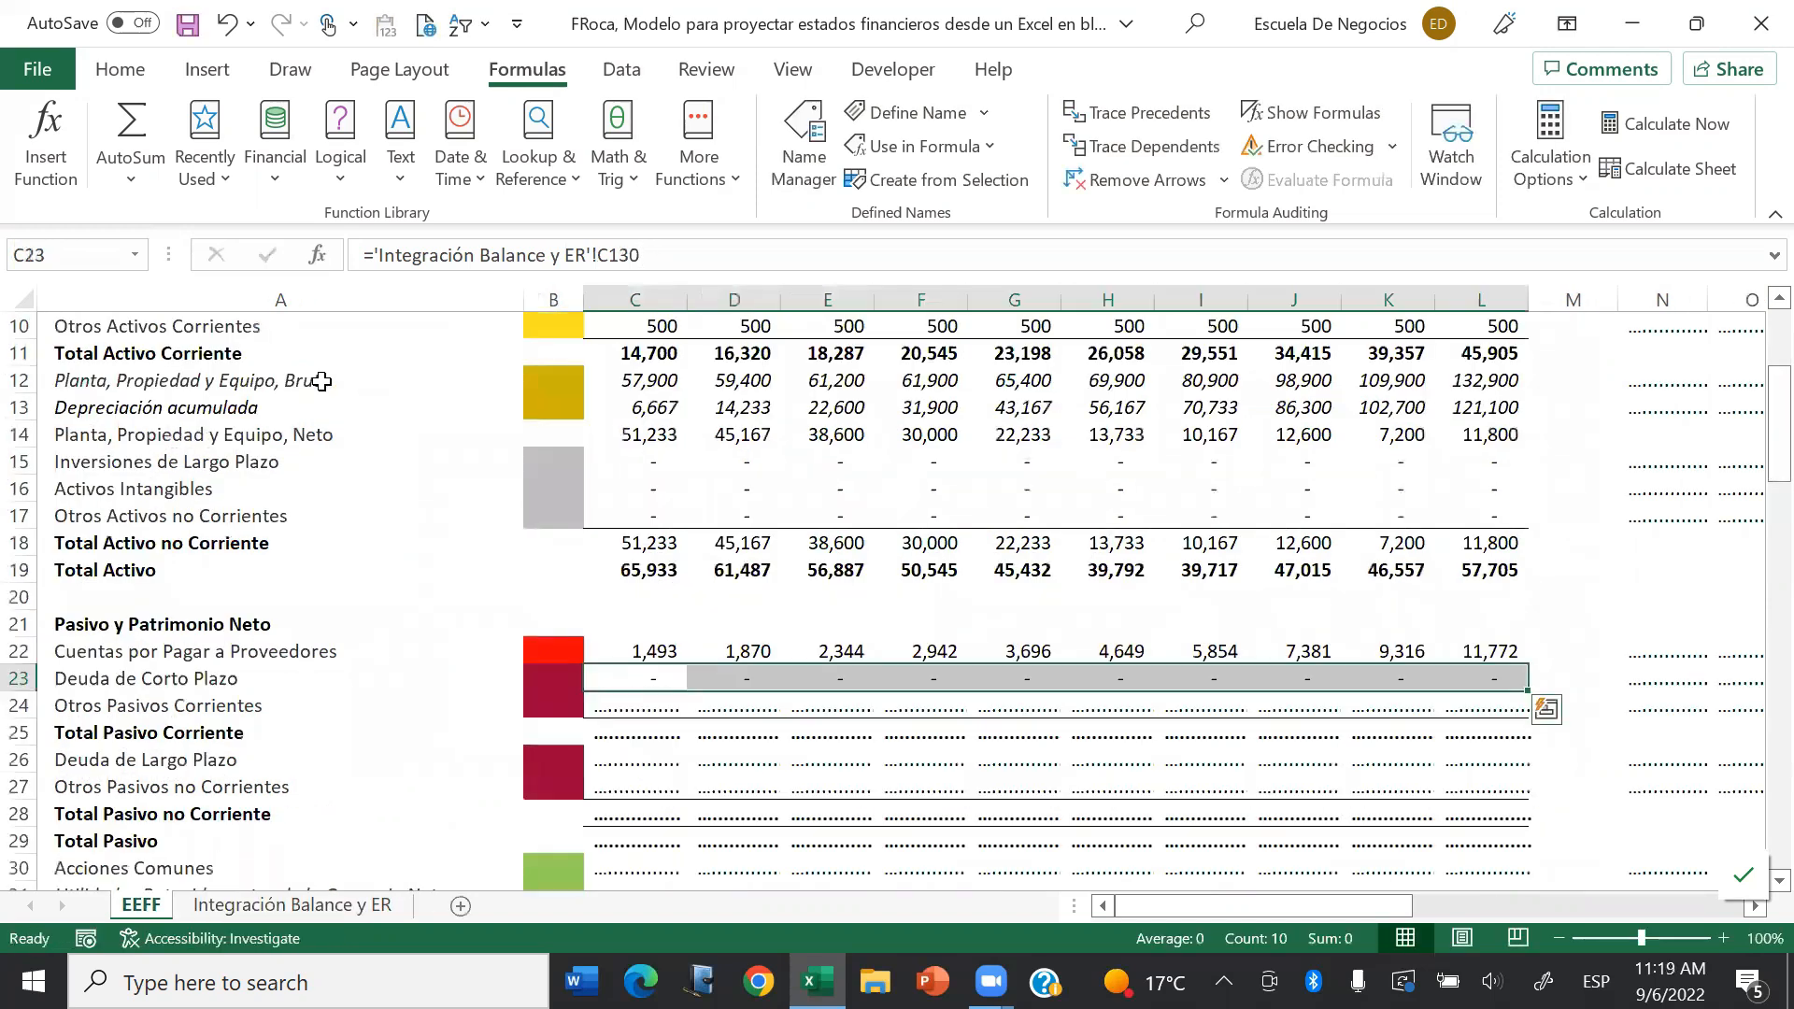
pyautogui.hotkey('ctrl', 'r')
# Step: Link Otros Pasivos Corrientes in C24 to C140 of the Integración Balance y ER sheet and copy it through L24
pyautogui.press('Down')
pyautogui.write('=')
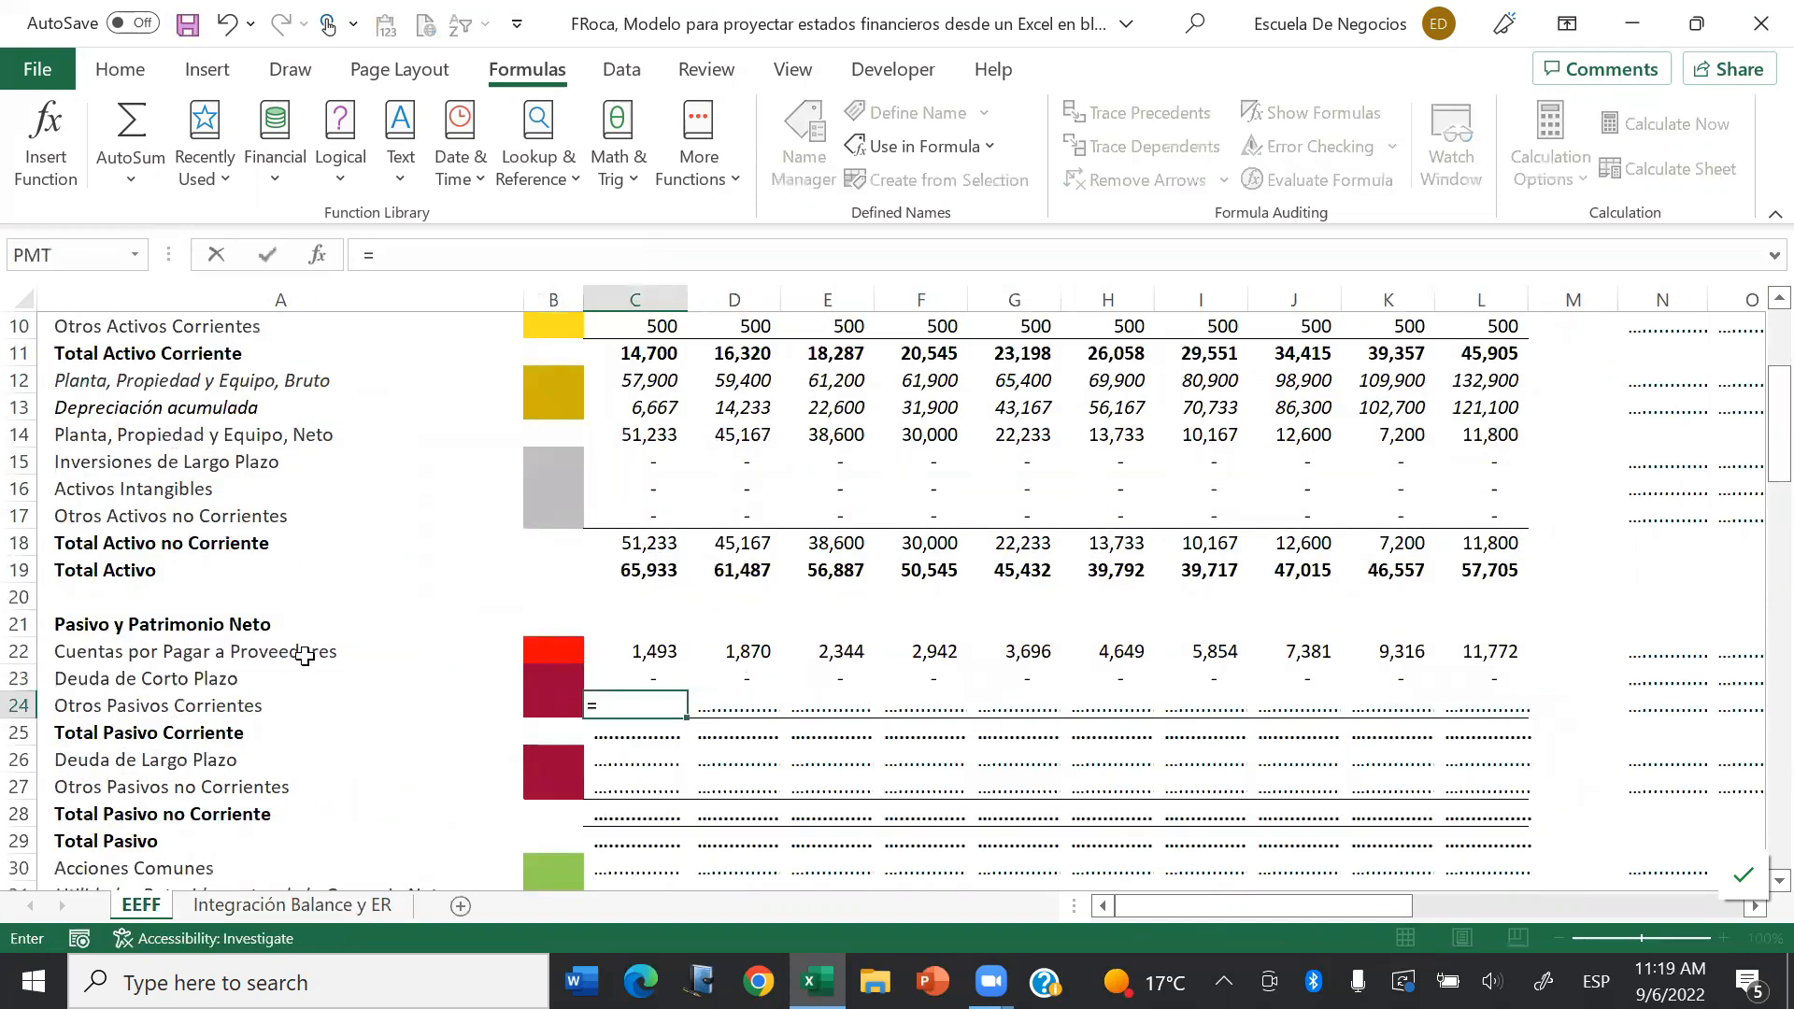
pyautogui.hotkey('ctrl', 'pagedown')
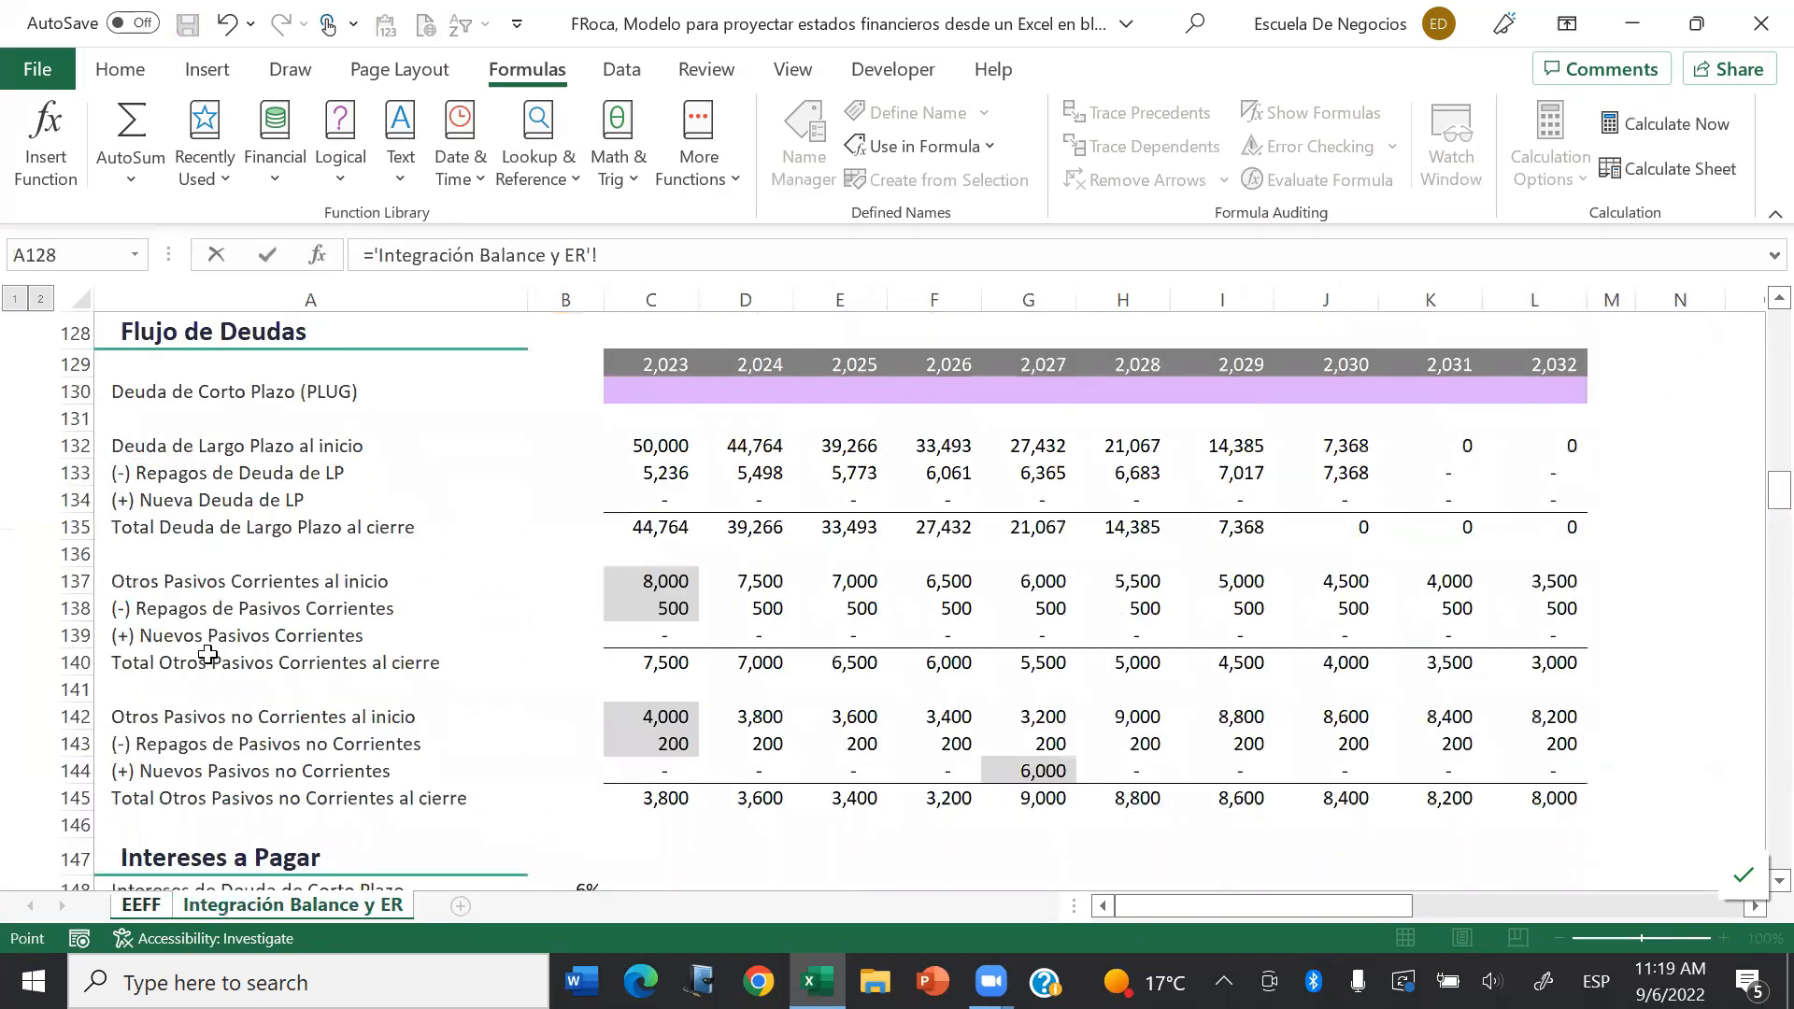
pyautogui.click(207, 666)
pyautogui.press('Right')
pyautogui.press('Right')
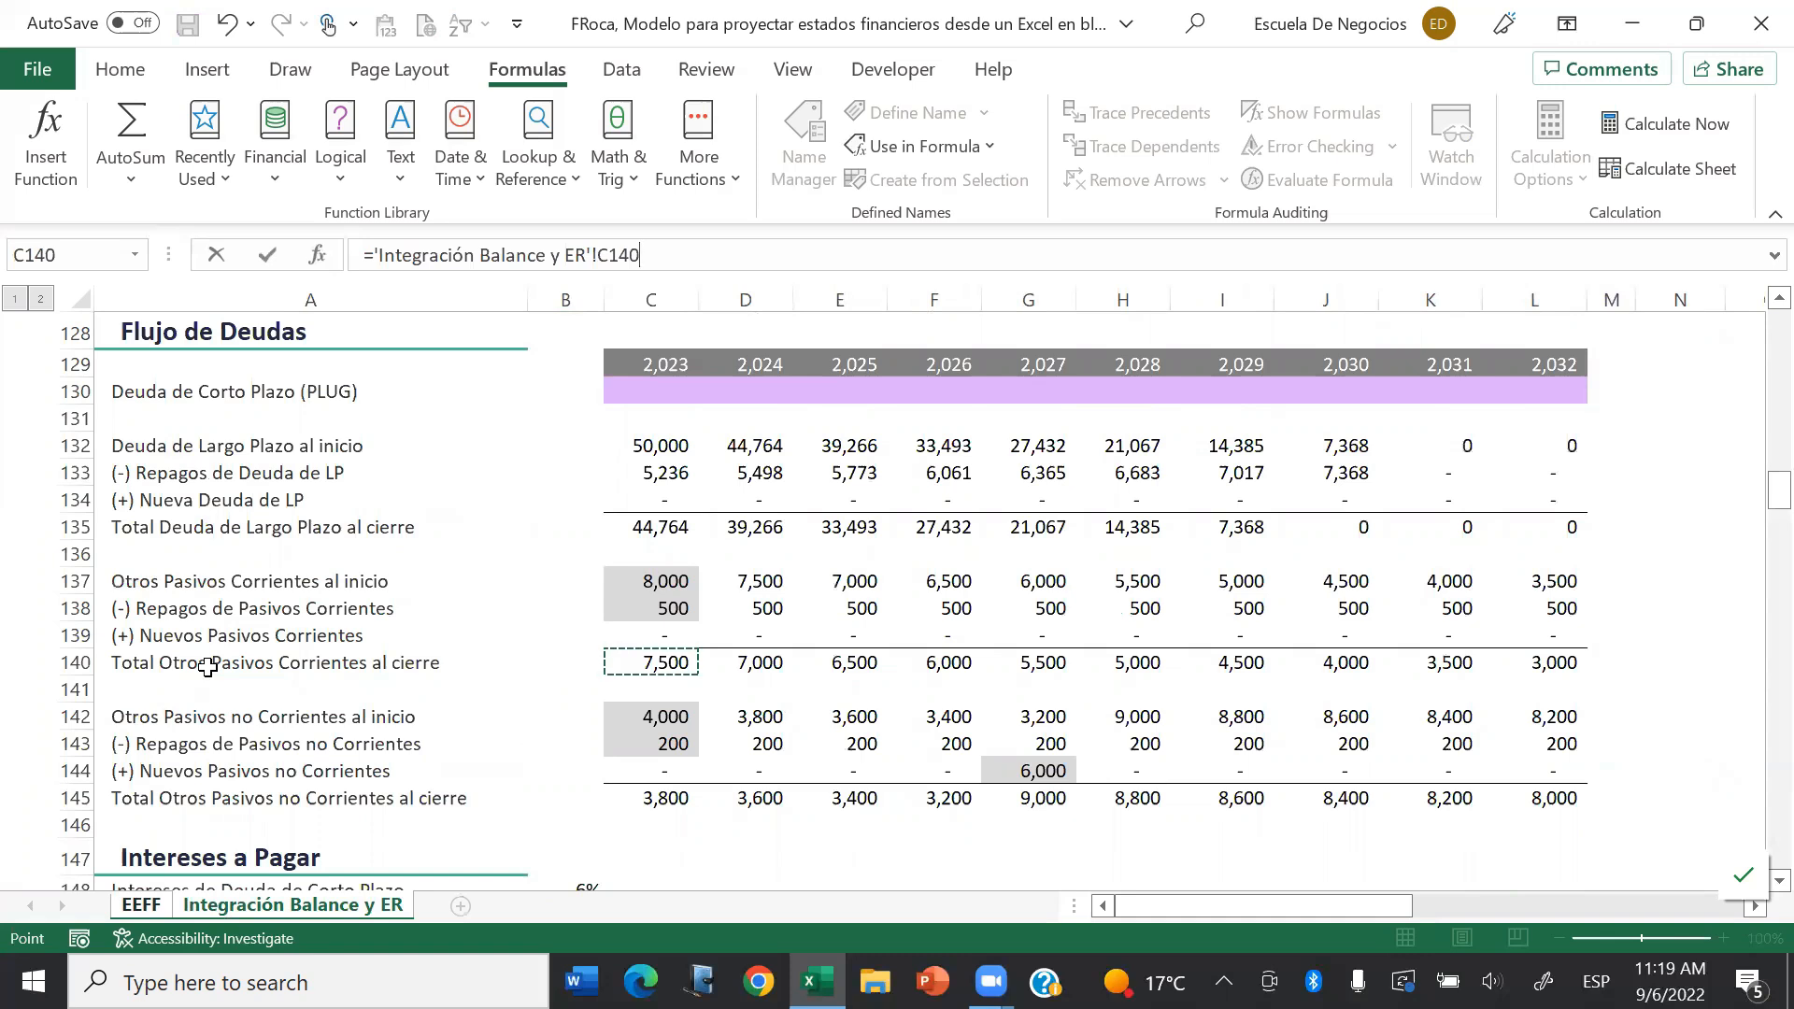
pyautogui.press('Return')
pyautogui.hotkey('ctrl', 'c')
pyautogui.hotkey('ctrl', 'shift', 'Right')
pyautogui.press('Return')
# Step: Calculate Total Pasivo Corriente in C25 as the sum of C22:C24 and copy it through L25
pyautogui.press('Down')
pyautogui.write('=SUM(')
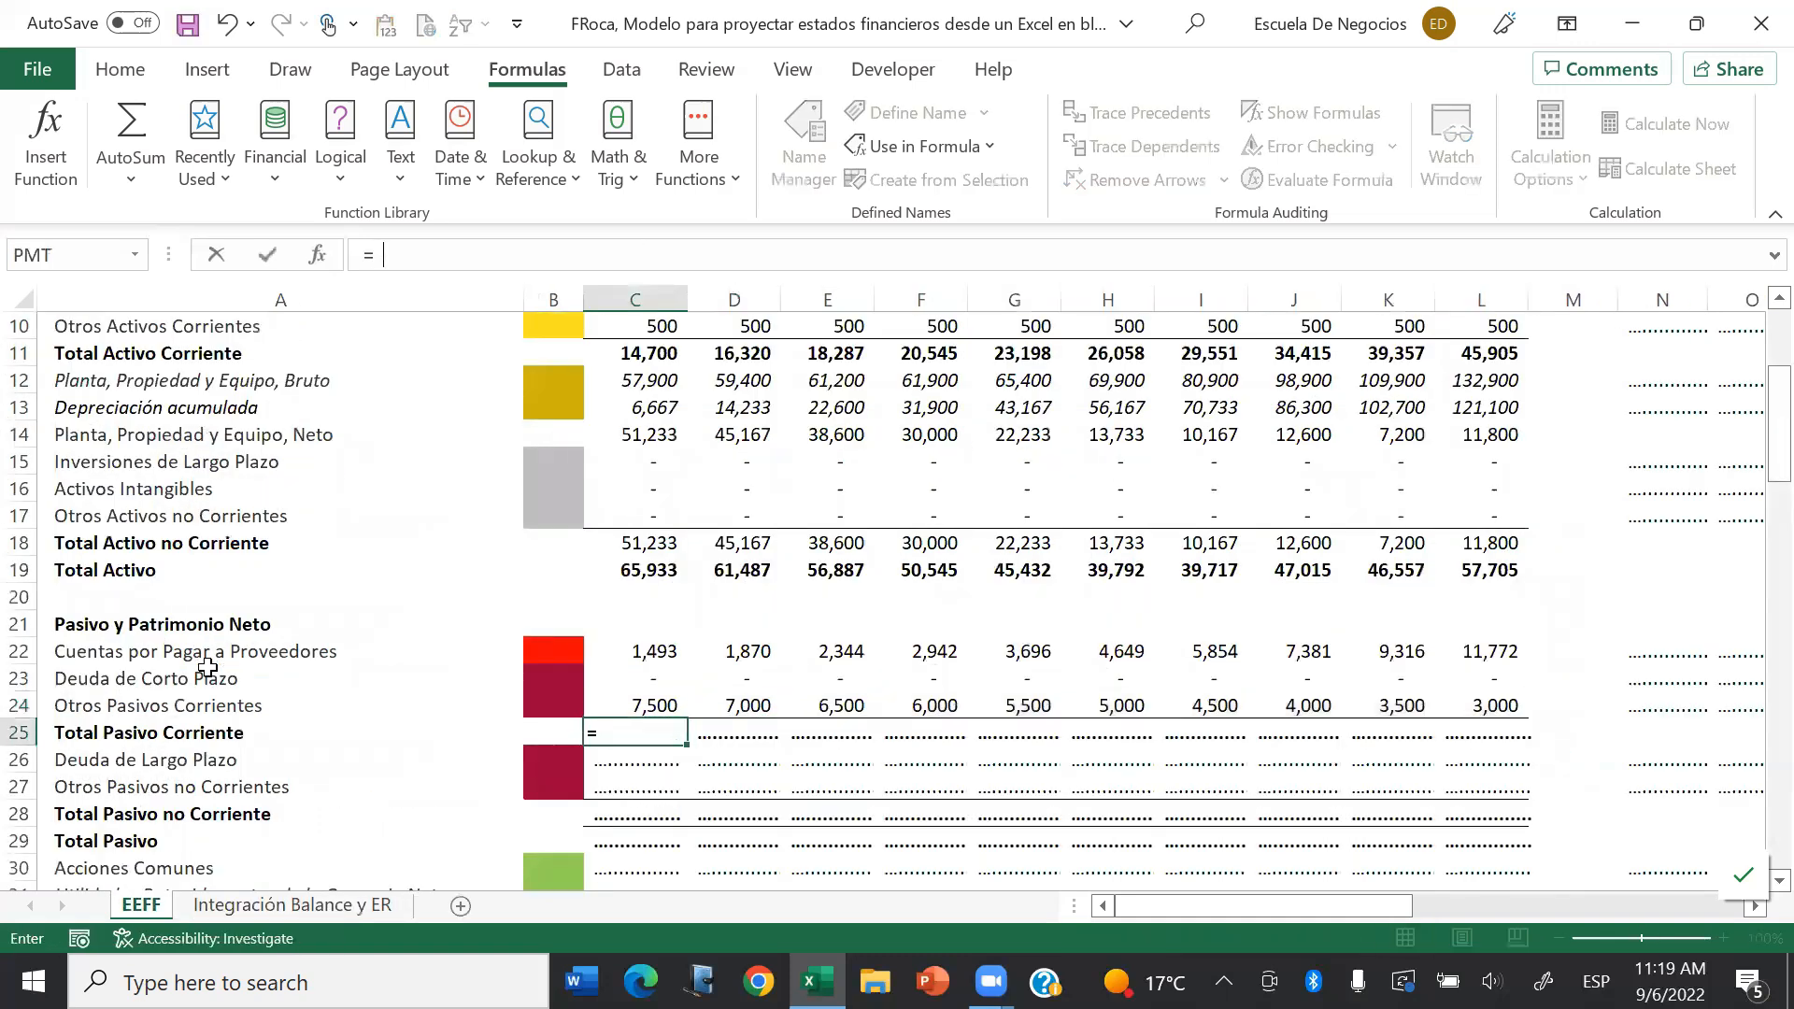
pyautogui.press('Up')
pyautogui.press('Up')
pyautogui.press('Down')
pyautogui.hotkey('shift', 'Up')
pyautogui.hotkey('shift', 'Up')
pyautogui.hotkey('ctrl', 'Return')
pyautogui.hotkey('ctrl', 'c')
pyautogui.hotkey('ctrl', 'shift', 'Right')
pyautogui.press('Return')
# Step: Link Deuda de Largo Plazo in C26 to C135 of the Integración Balance y ER sheet and copy it through L26
pyautogui.press('Down')
pyautogui.write('=')
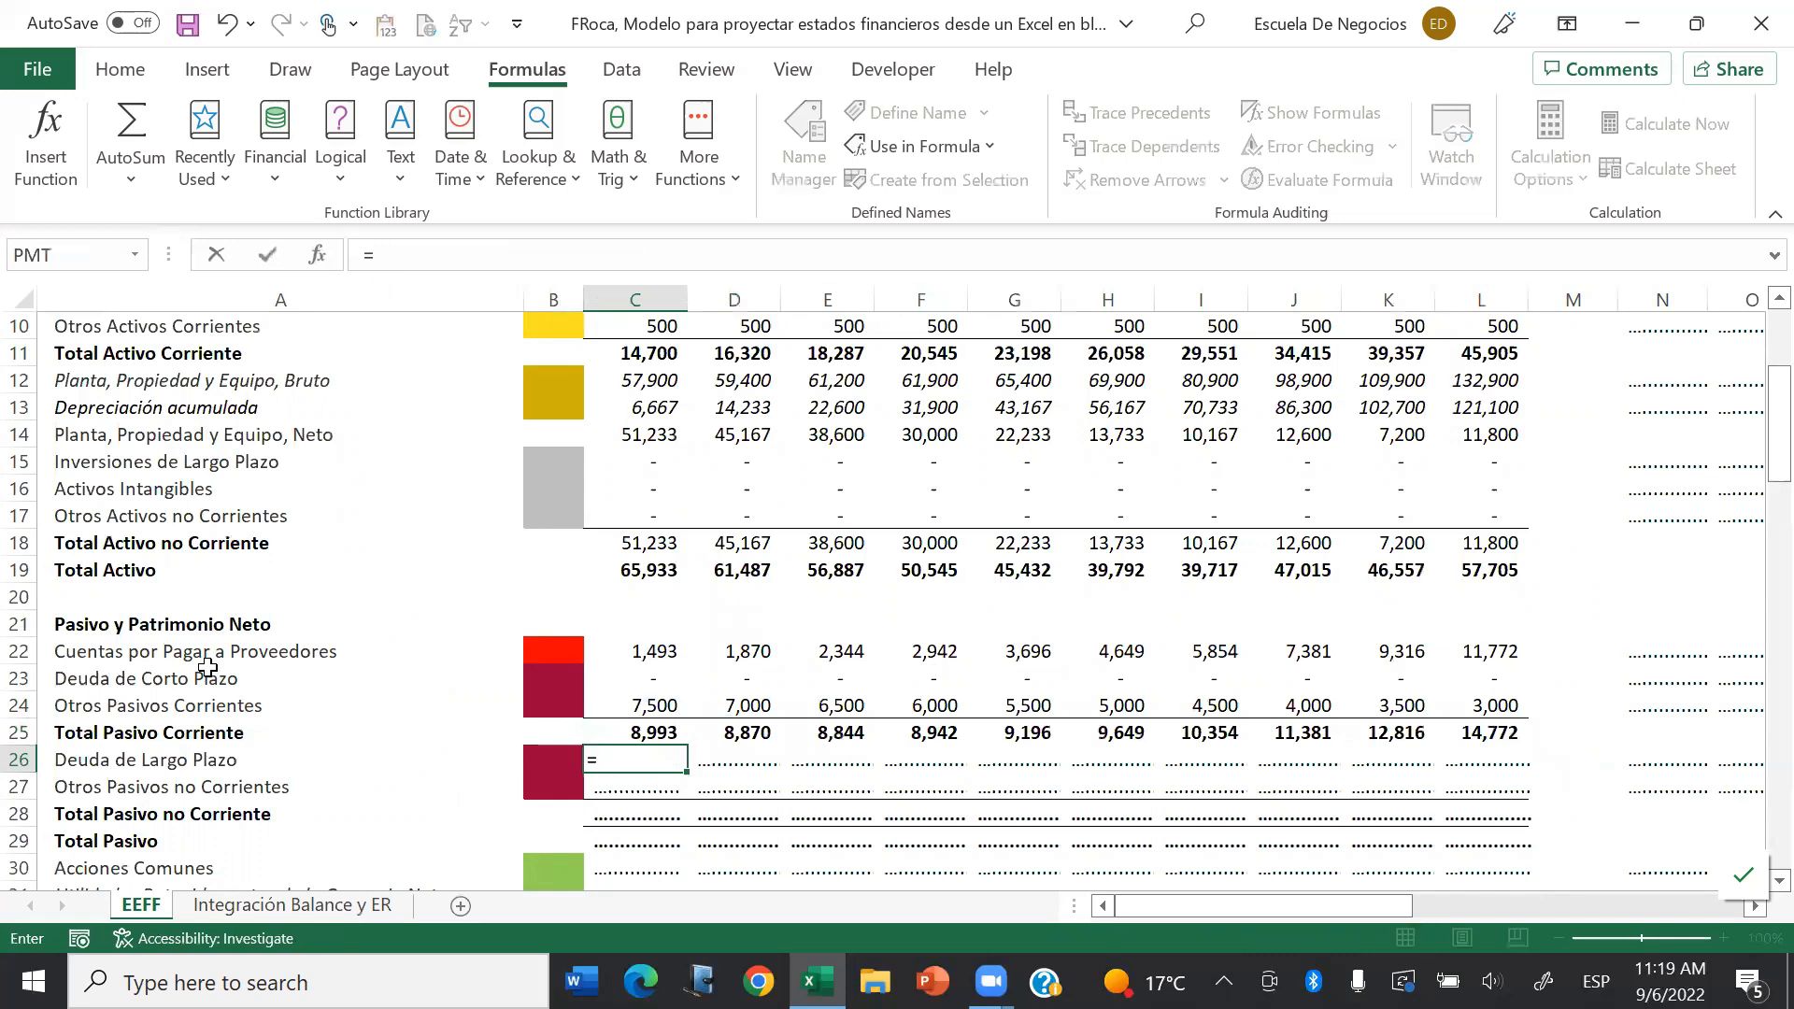
pyautogui.click(234, 906)
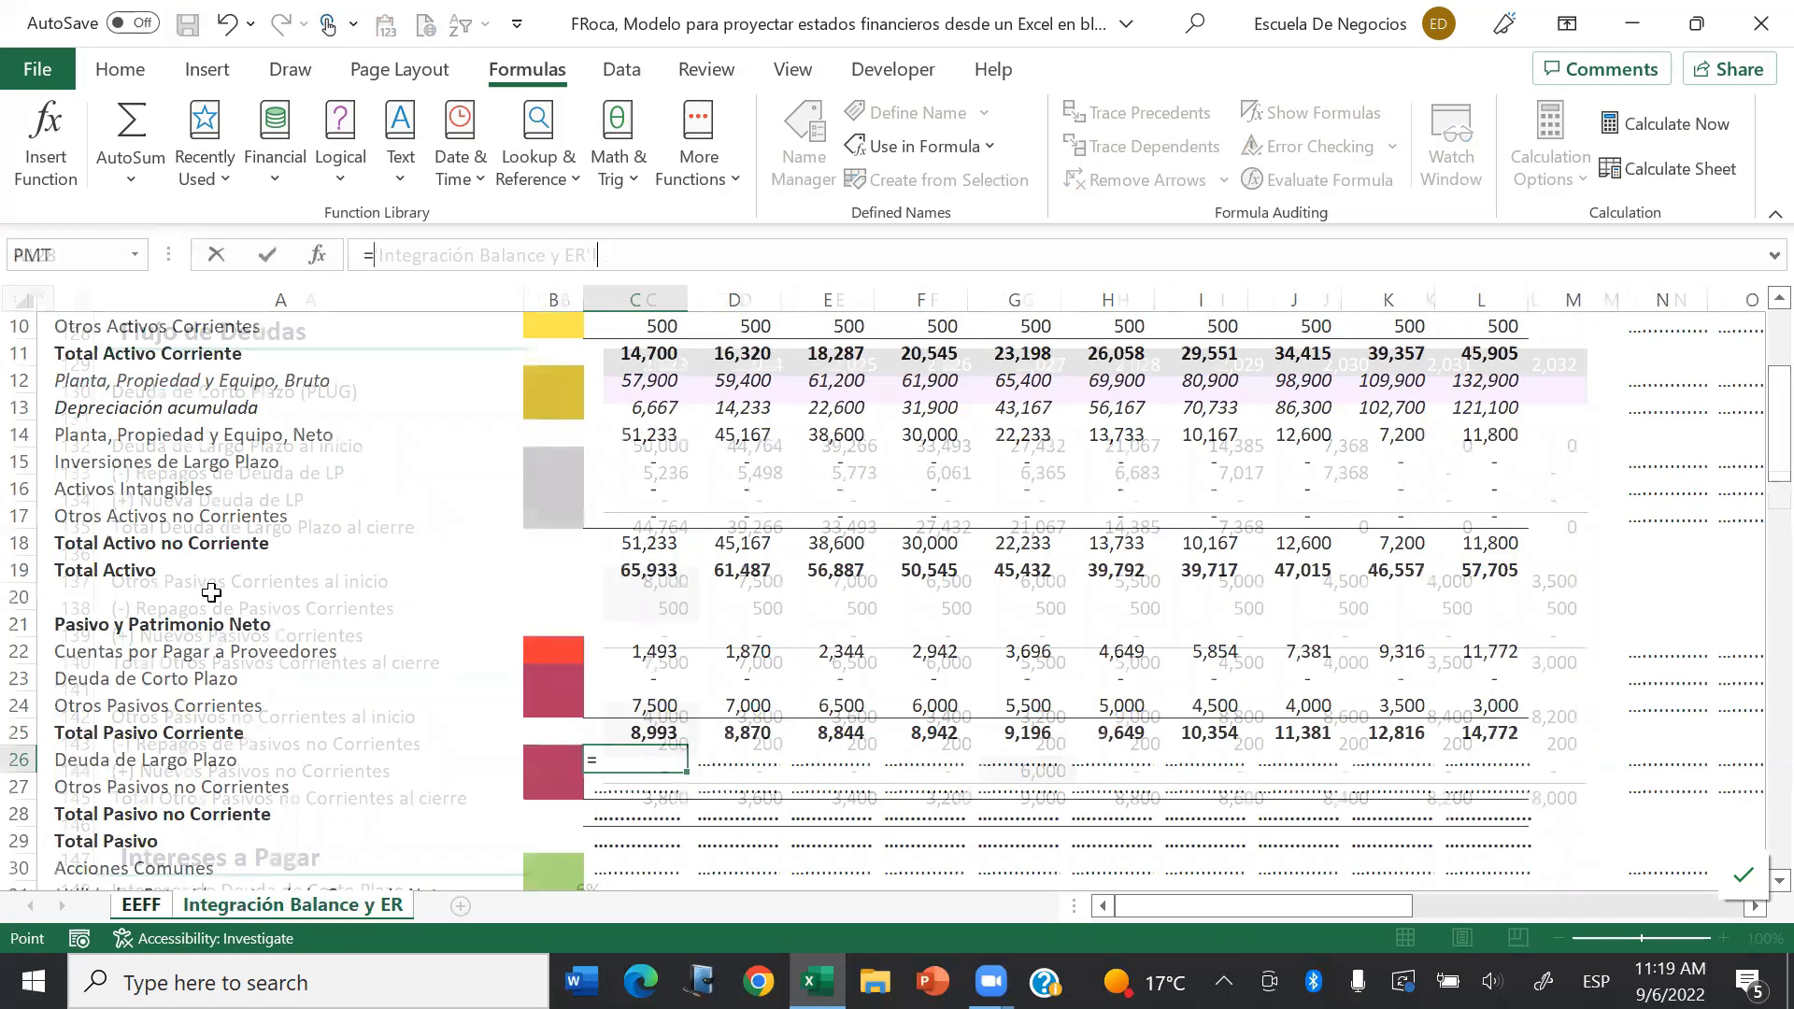
pyautogui.click(213, 446)
pyautogui.press('Down')
pyautogui.press('Down')
pyautogui.press('Down')
pyautogui.press('Right')
pyautogui.press('Right')
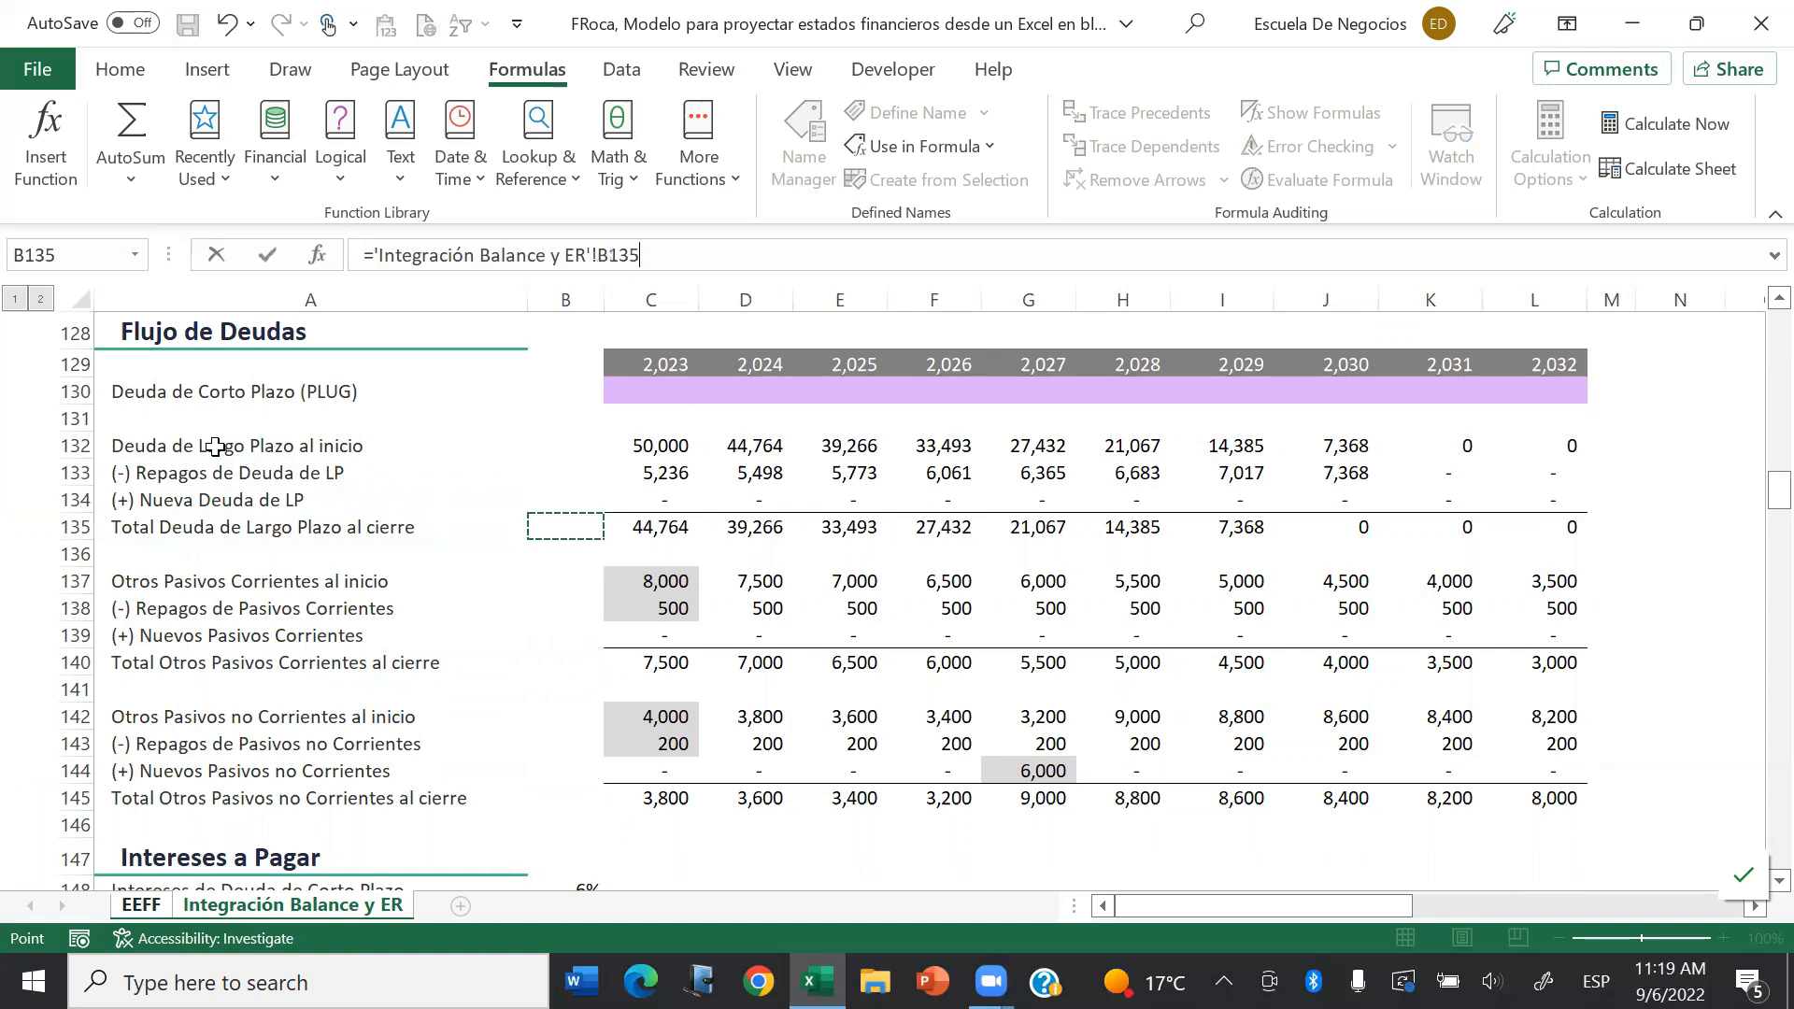
pyautogui.press('Return')
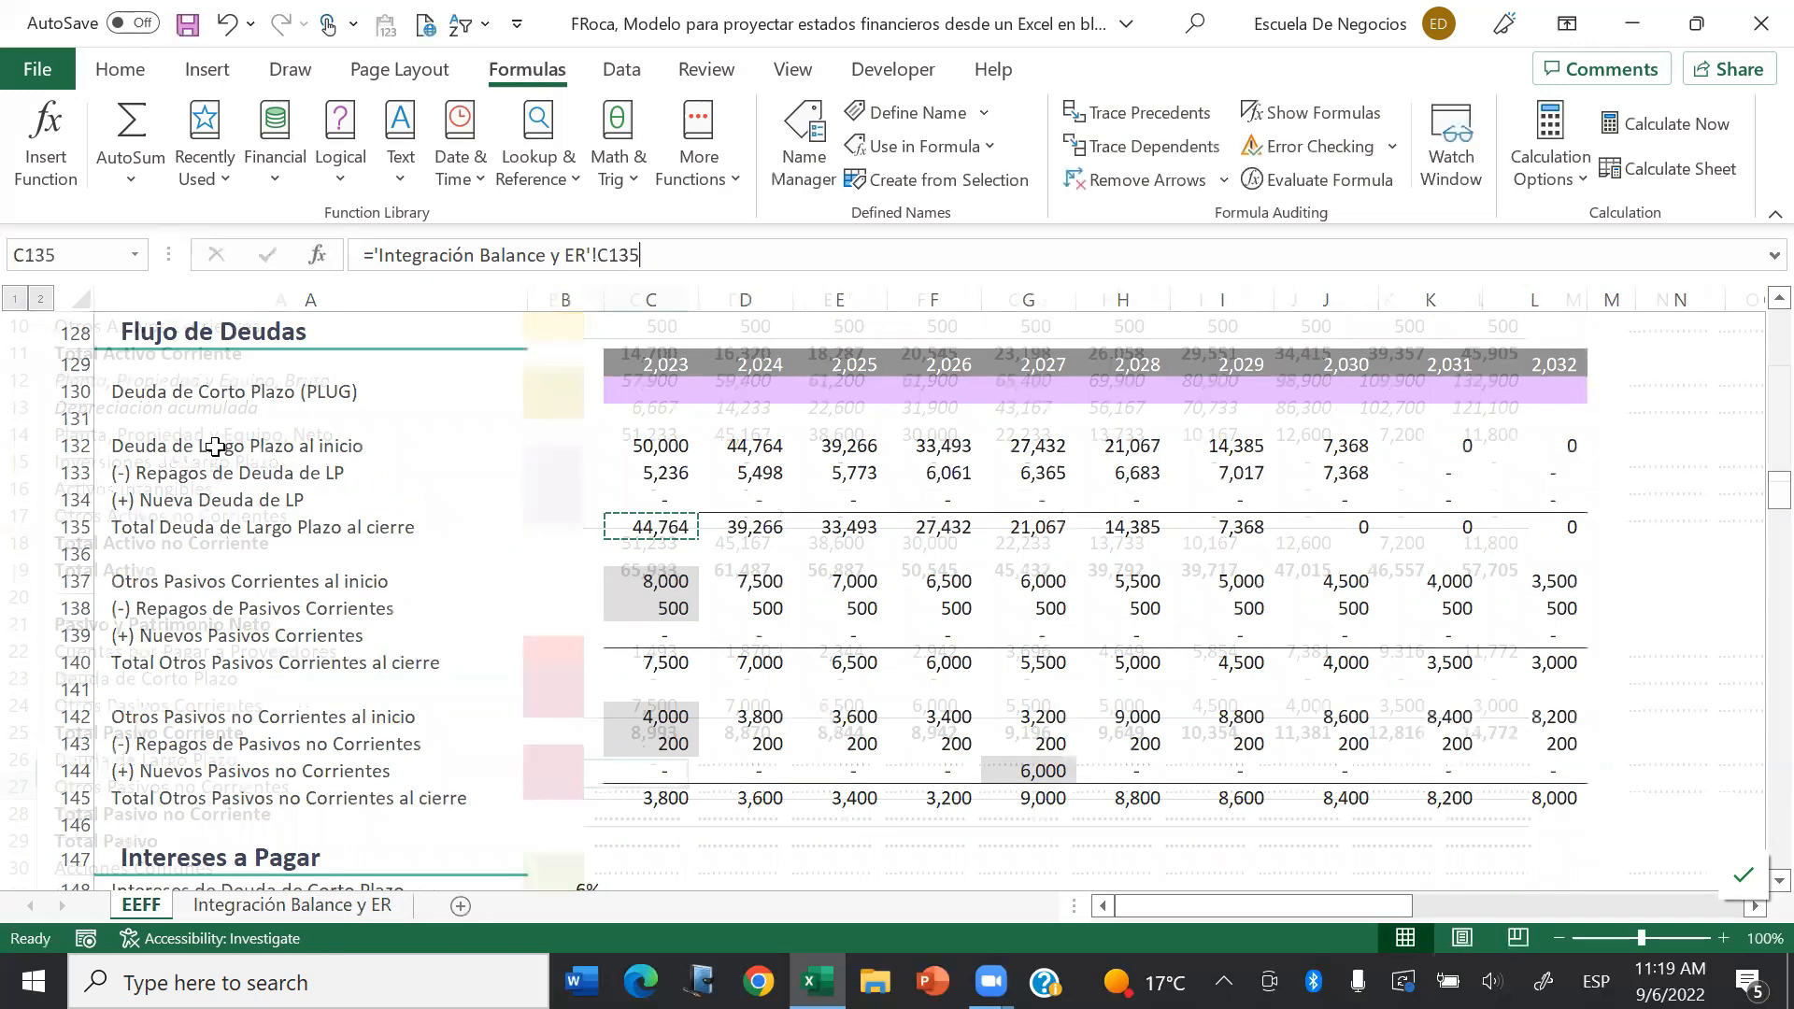
pyautogui.hotkey('ctrl', 'c')
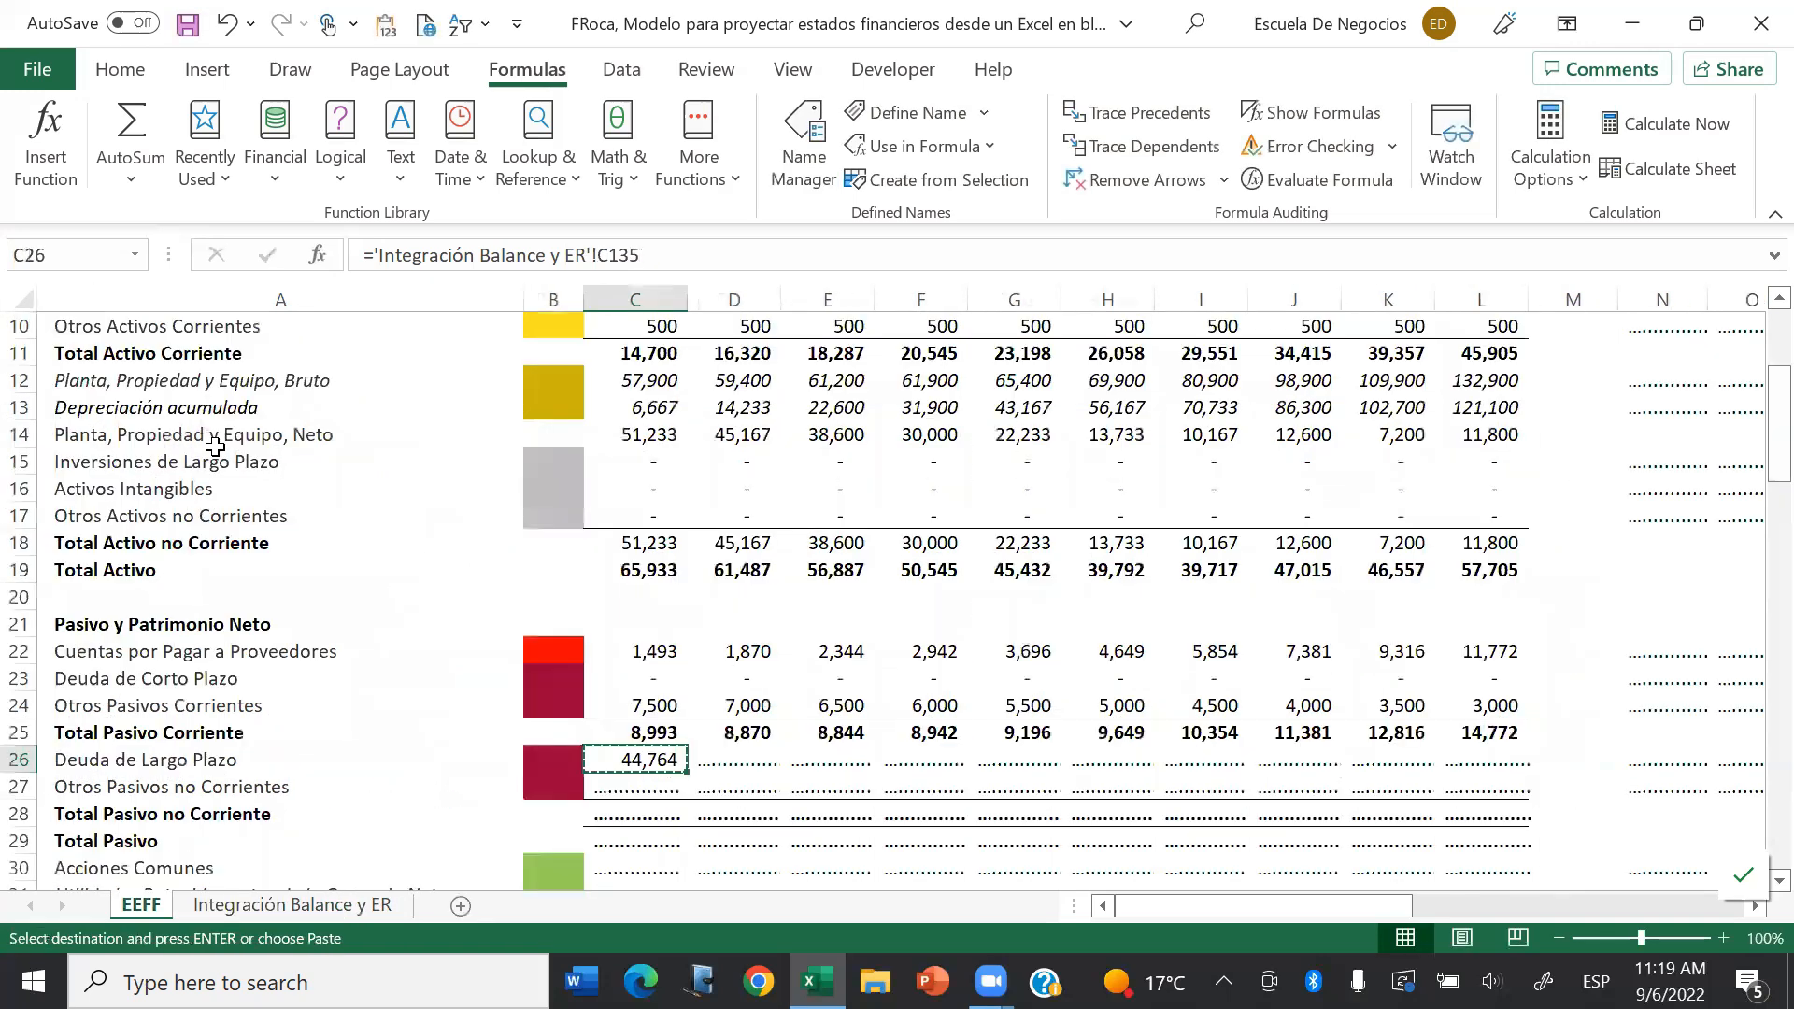
pyautogui.hotkey('ctrl', 'shift', 'Right')
pyautogui.press('Return')
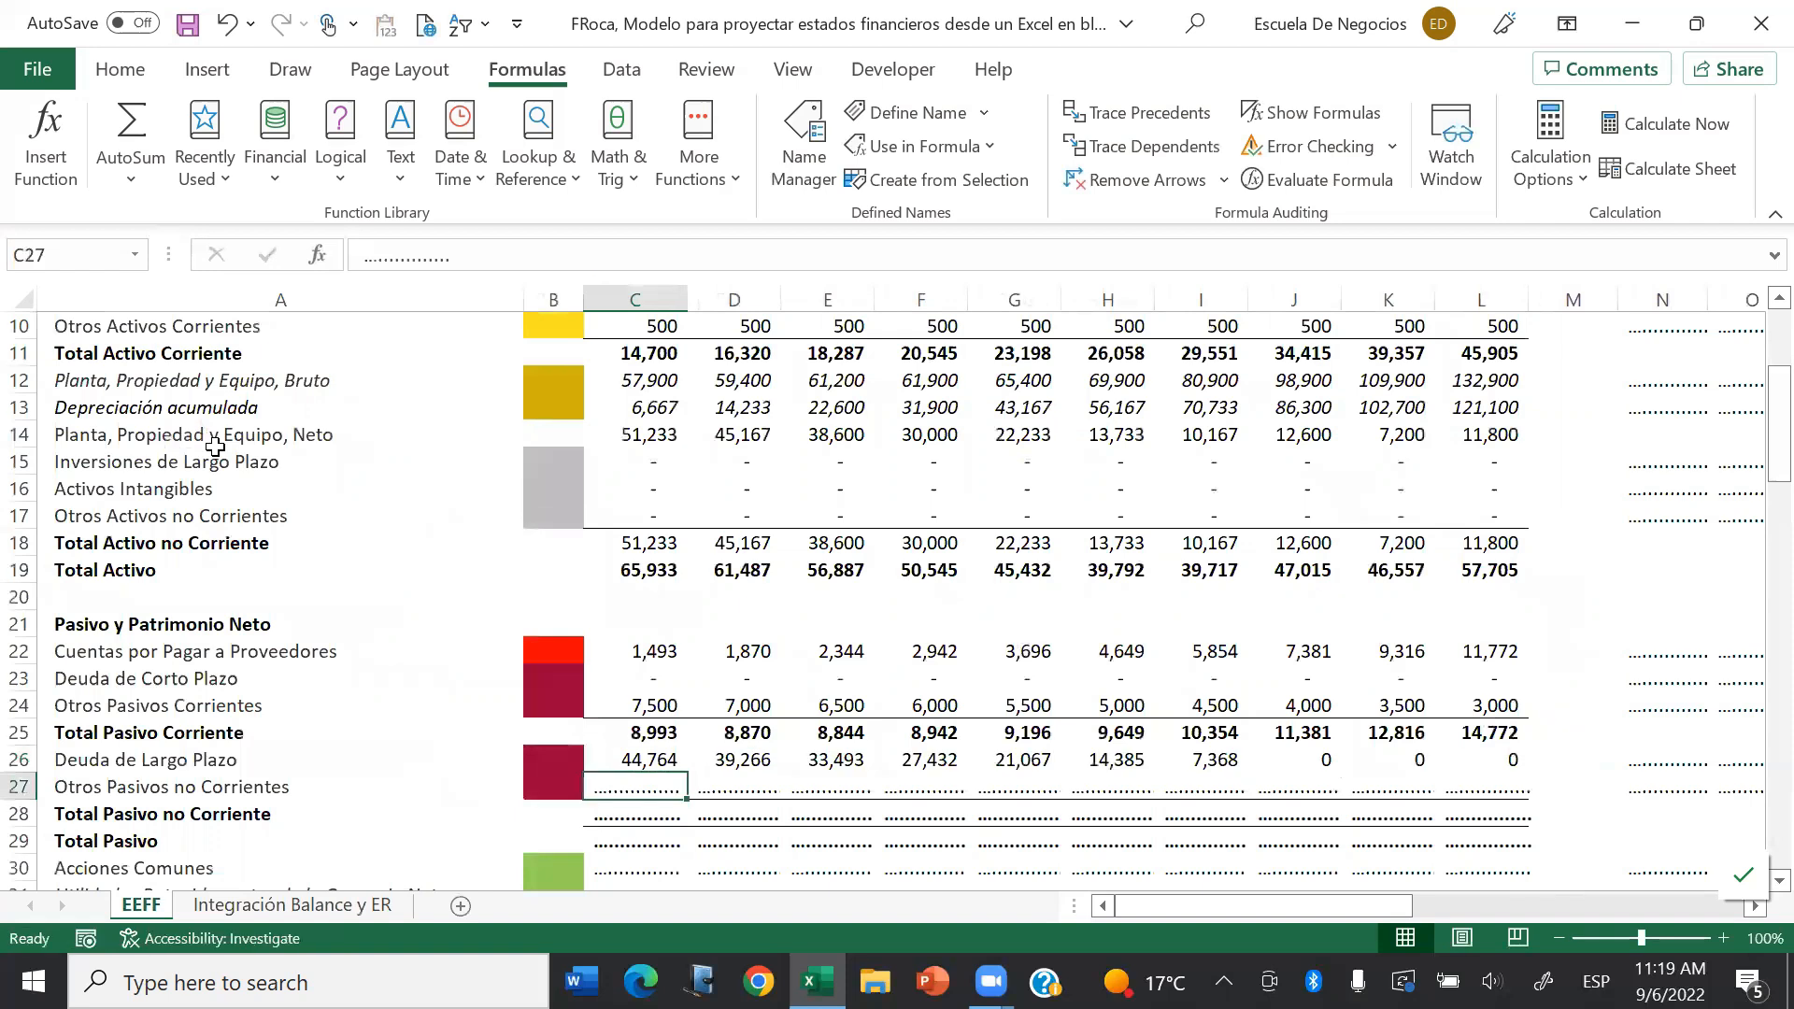
# Step: Link Otros Pasivos no Corrientes in C27 to the closing total in C145 of the Integración Balance y ER sheet
pyautogui.write('=')
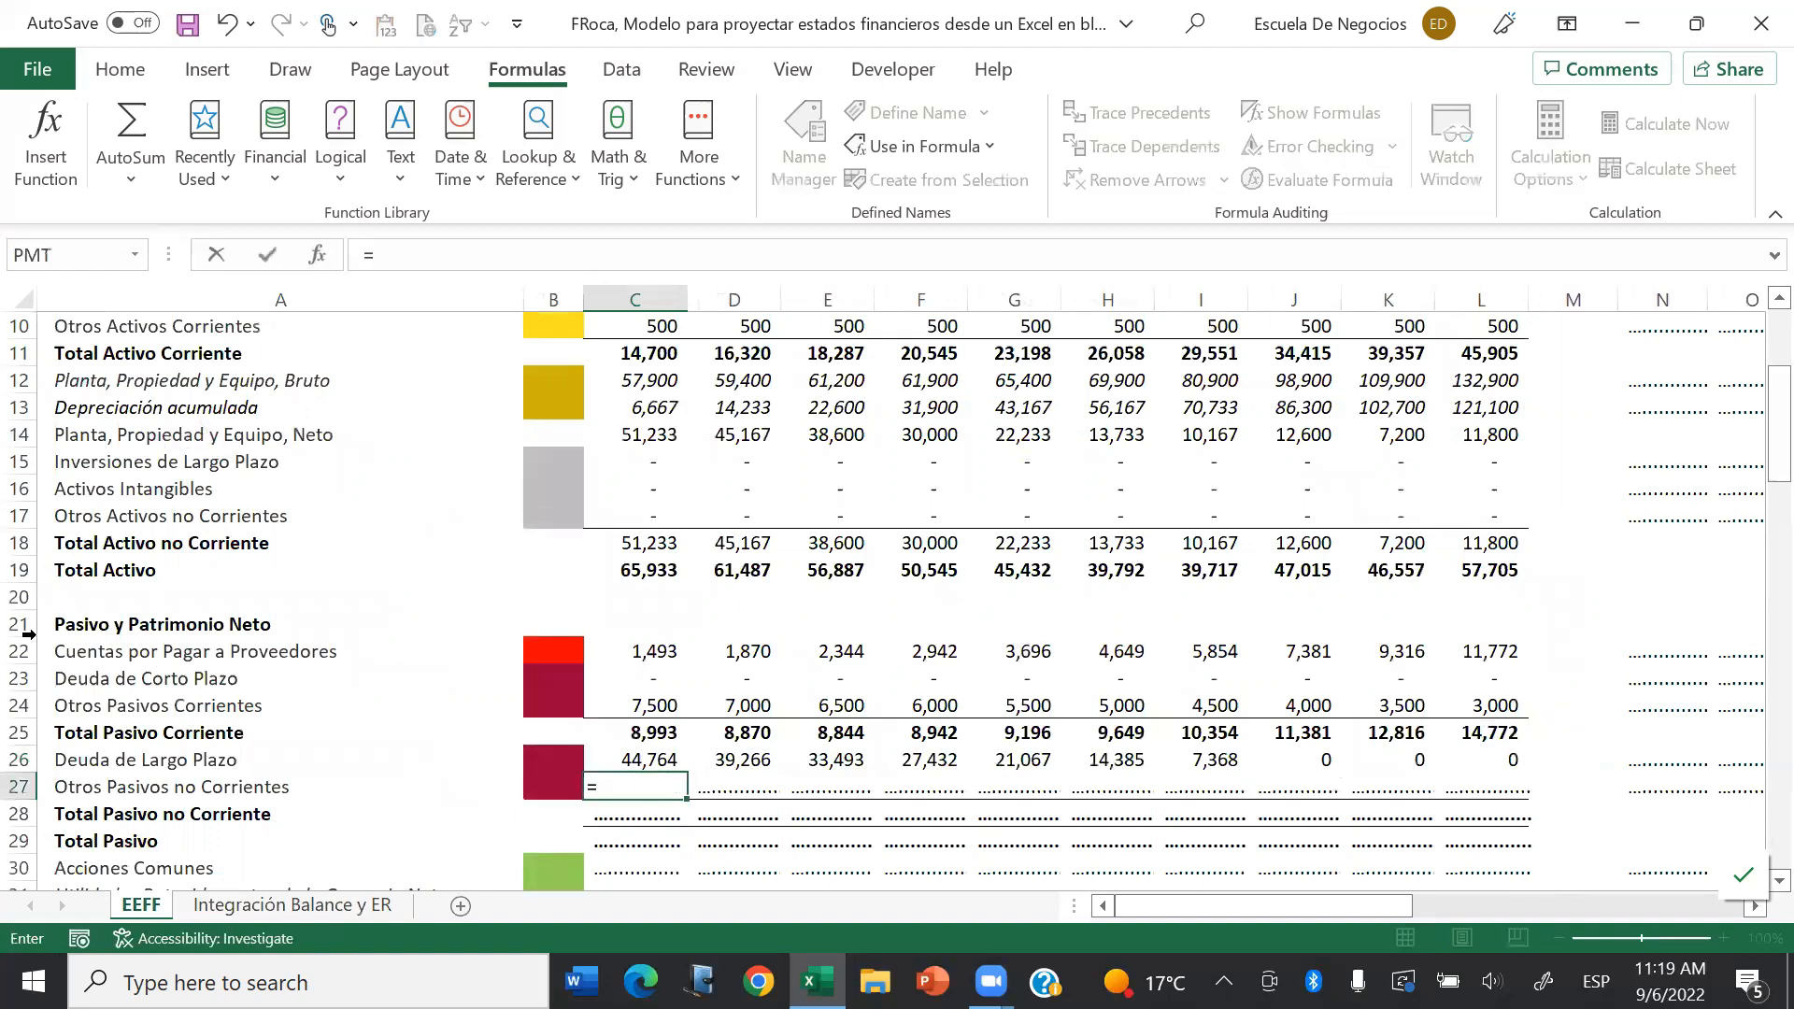
pyautogui.click(241, 903)
pyautogui.click(236, 713)
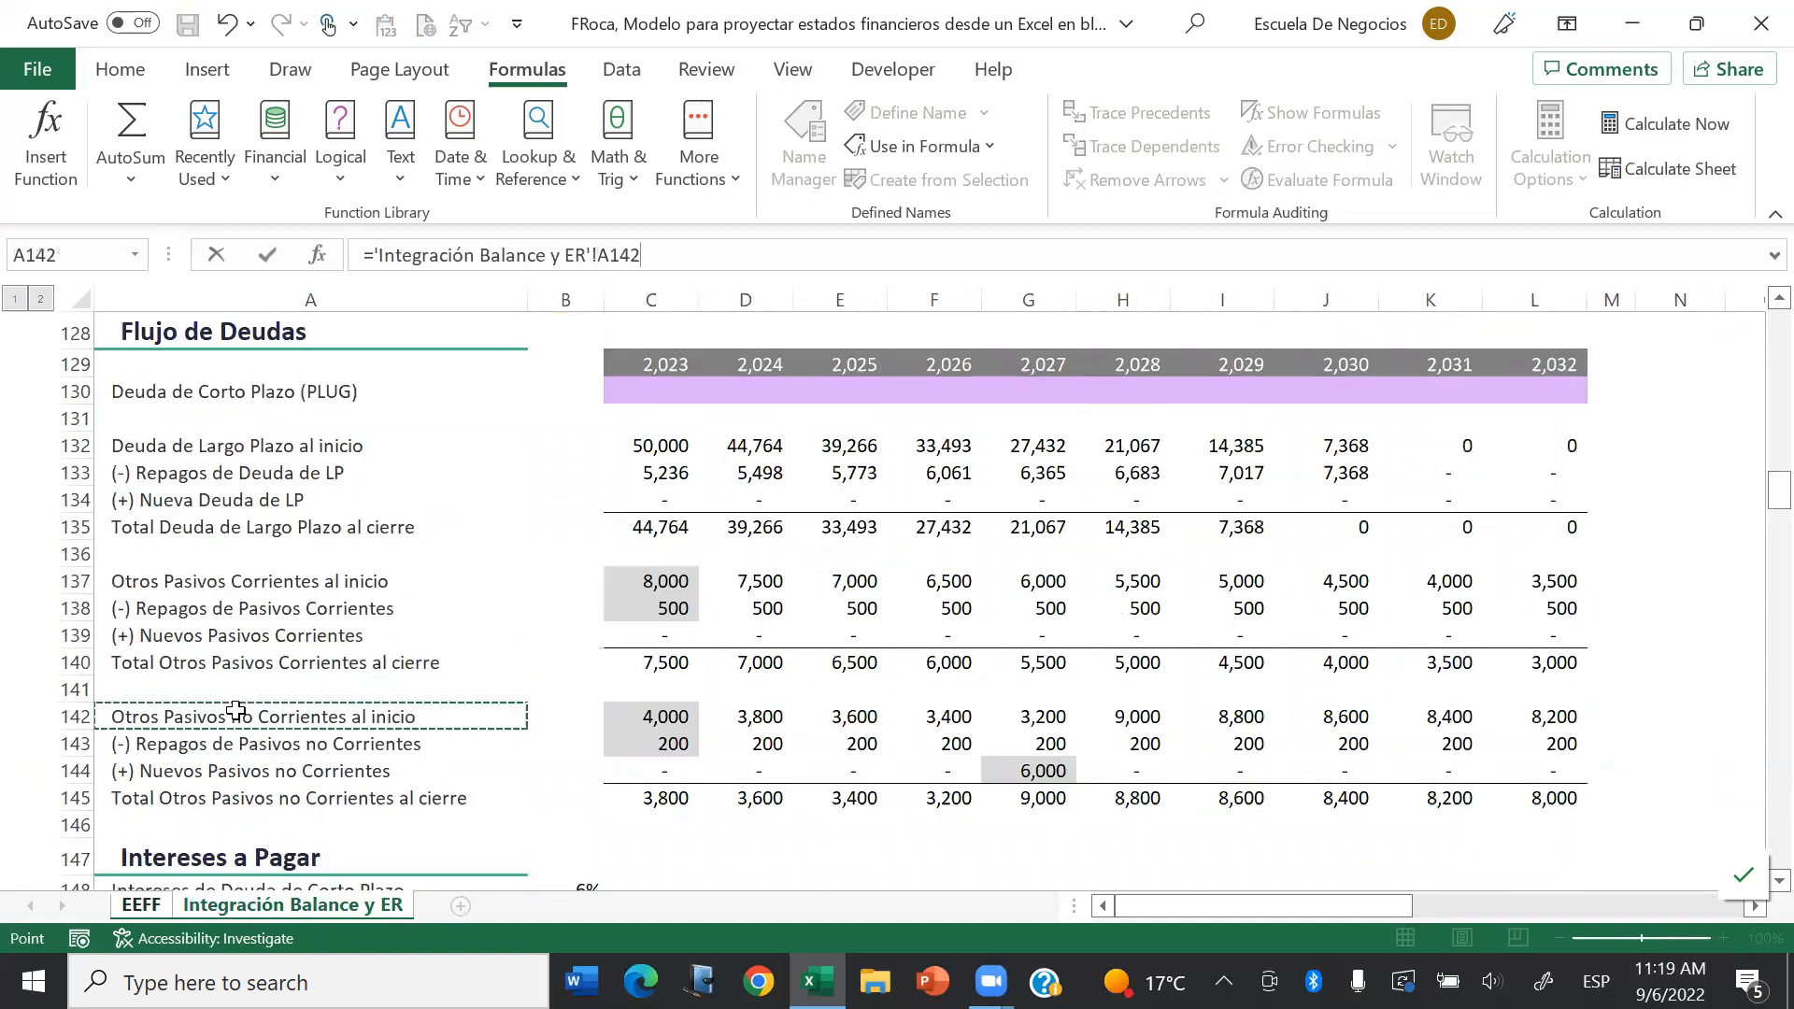
pyautogui.press('Down')
pyautogui.press('Down')
pyautogui.press('Down')
pyautogui.press('Right')
pyautogui.press('Right')
pyautogui.press('Return')
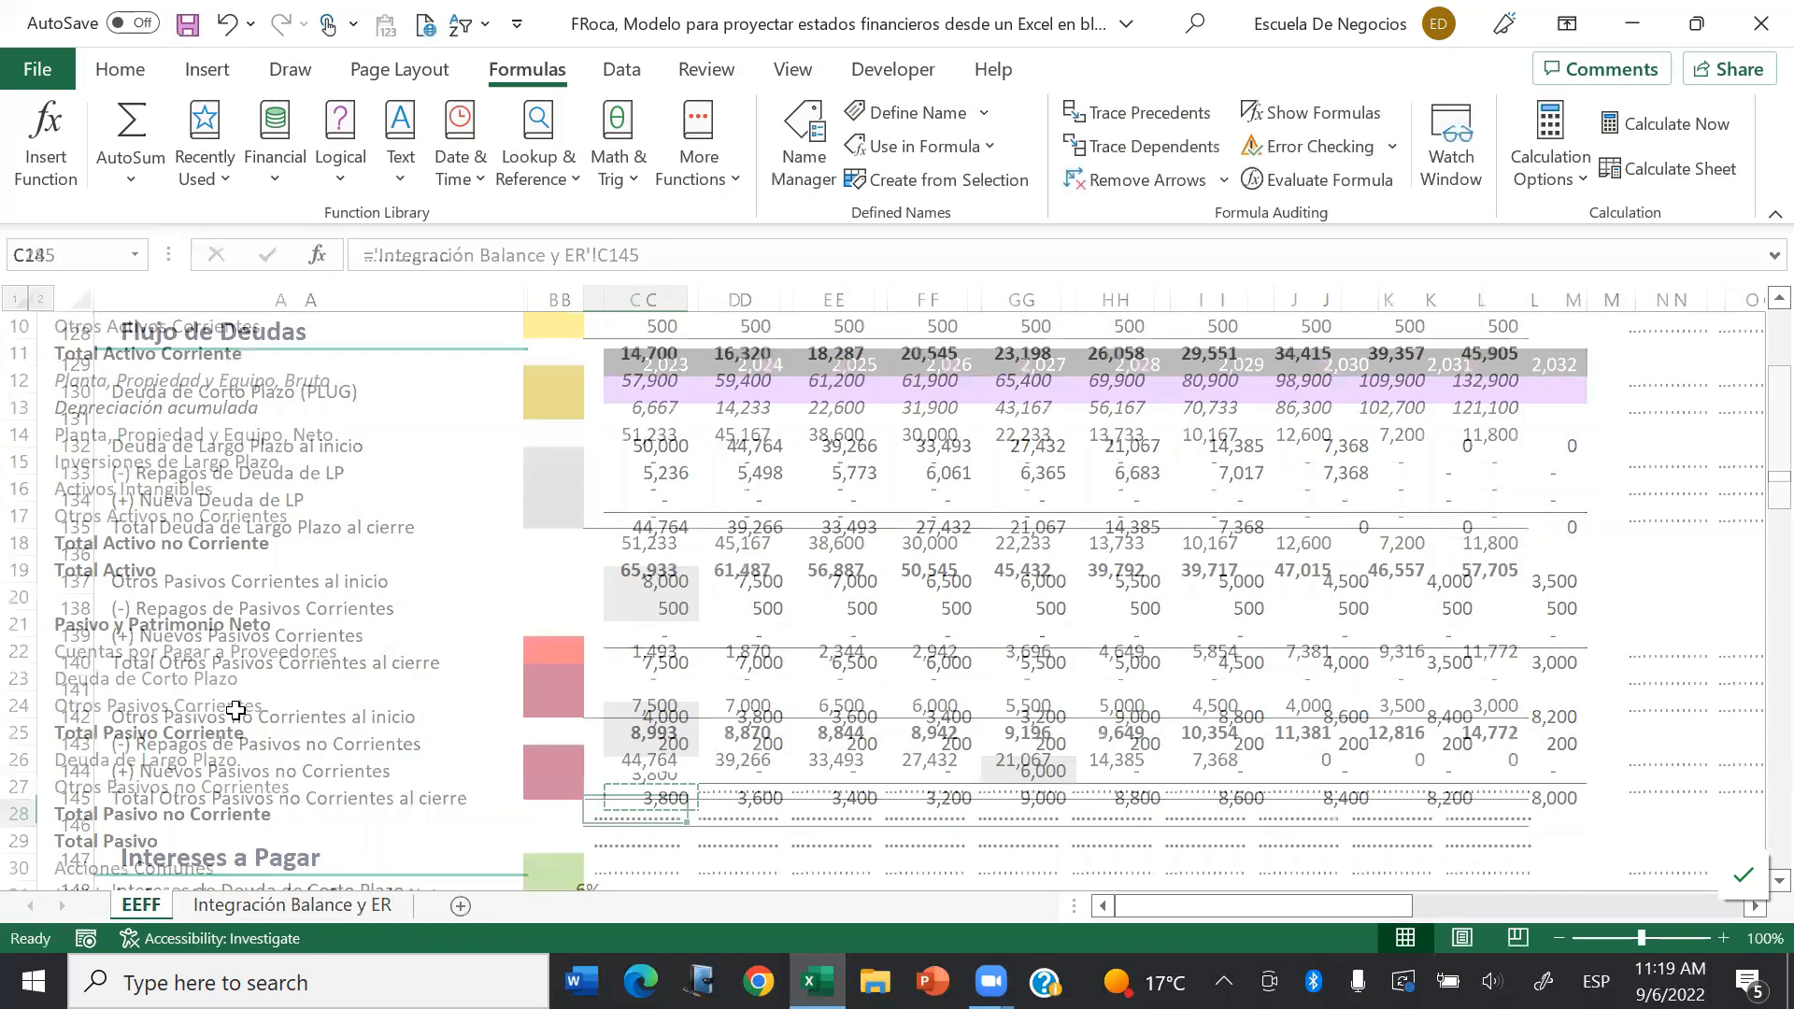
# Step: Copy the Otros Pasivos no Corrientes formula from C27 across the projection years through L27
pyautogui.press('Up')
pyautogui.hotkey('ctrl', 'c')
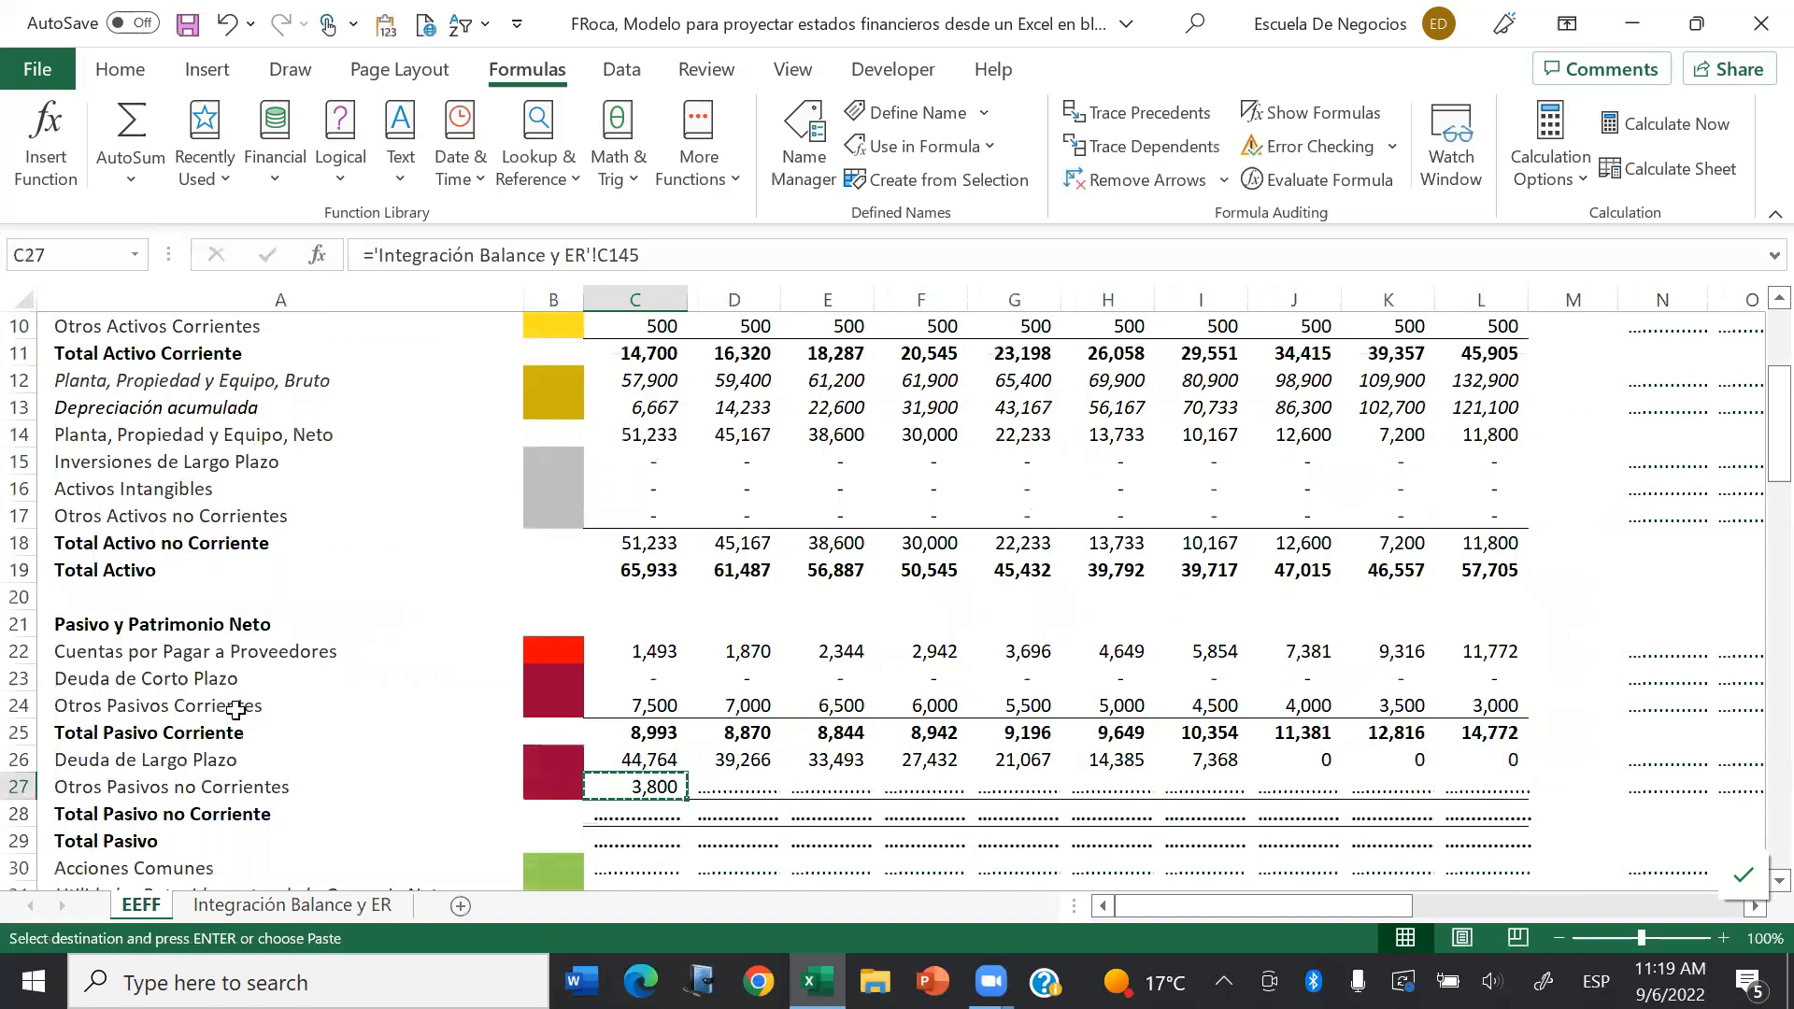
pyautogui.hotkey('shift', 'Right')
pyautogui.hotkey('shift', 'Right')
pyautogui.hotkey('shift', 'Right')
pyautogui.hotkey('shift', 'Right')
pyautogui.hotkey('shift', 'Right')
pyautogui.hotkey('shift', 'Right')
pyautogui.hotkey('shift', 'Right')
pyautogui.hotkey('shift', 'Right')
pyautogui.hotkey('shift', 'Right')
pyautogui.press('Return')
# Step: Calculate Total Pasivo no Corriente in C28 as the sum of C26:C27
pyautogui.press('Down')
pyautogui.write('=SUM(')
pyautogui.press('Up')
pyautogui.hotkey('shift', 'Up')
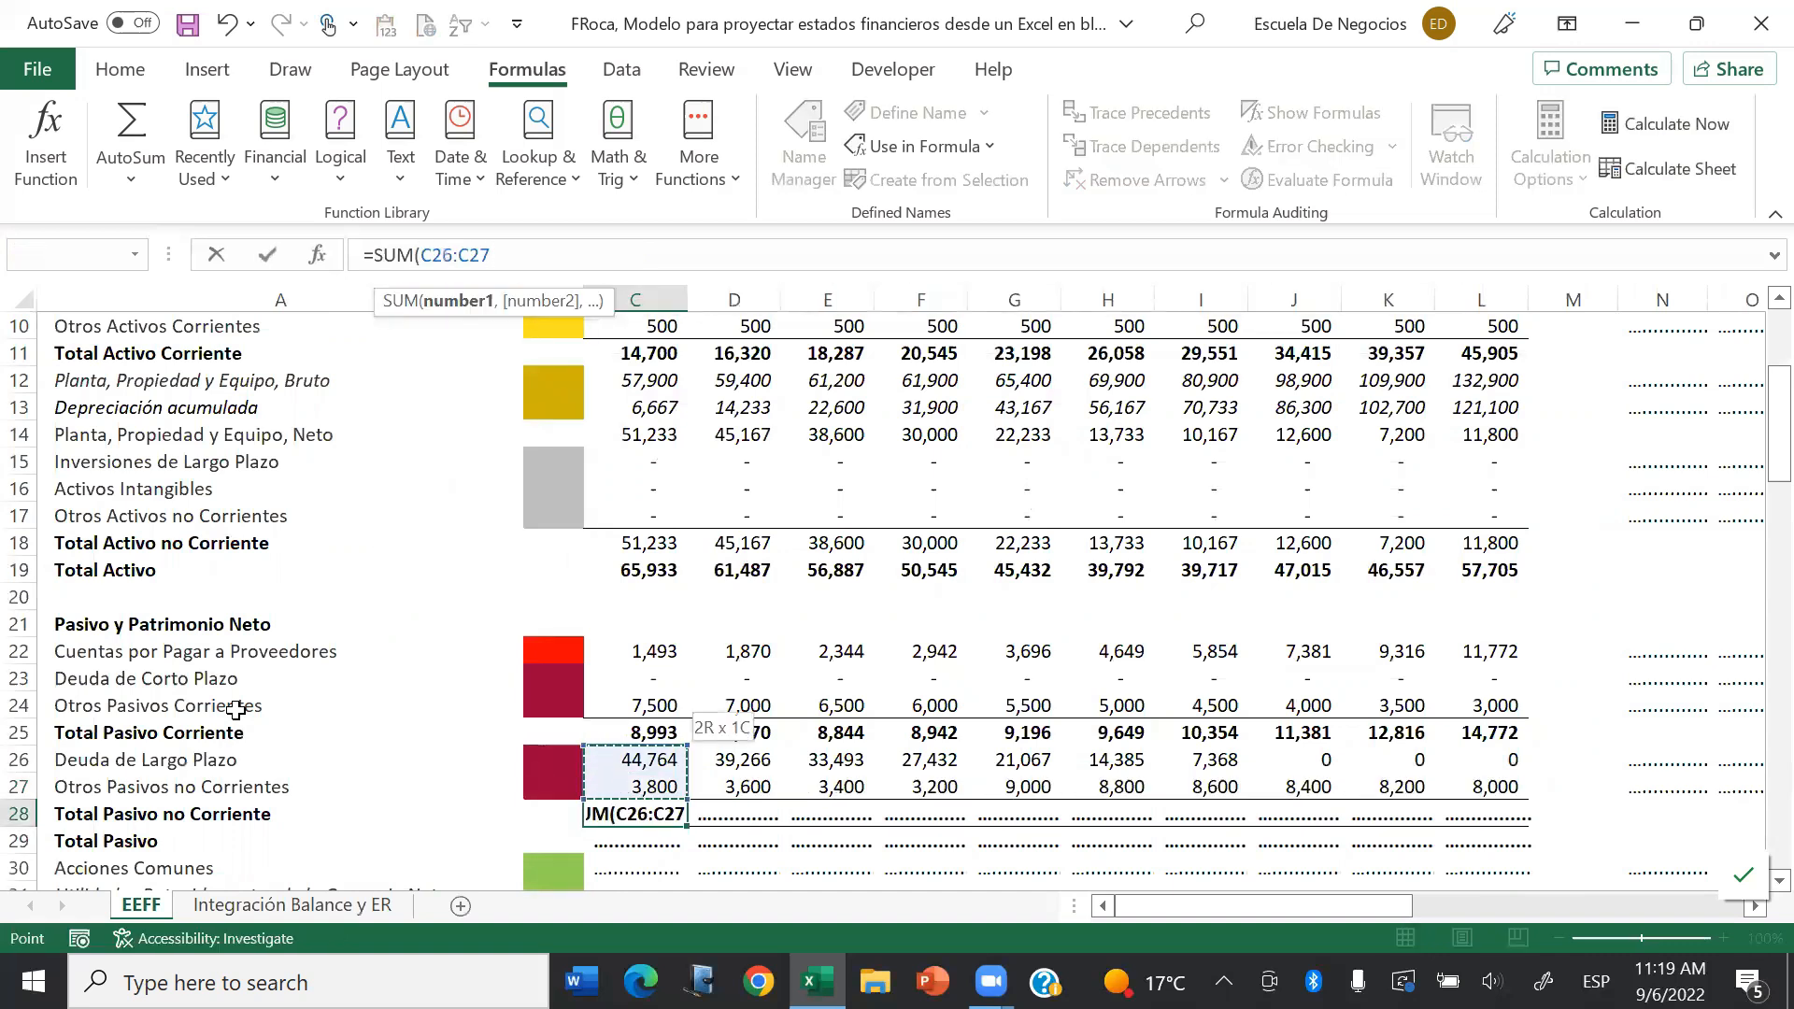
pyautogui.press('Return')
# Step: Copy the Total Pasivo no Corriente formula from C28 across the projection years through L28
pyautogui.press('Up')
pyautogui.hotkey('shift', 'Right')
pyautogui.hotkey('shift', 'Right')
pyautogui.hotkey('shift', 'Right')
pyautogui.hotkey('shift', 'Right')
pyautogui.hotkey('shift', 'Right')
pyautogui.hotkey('shift', 'Right')
pyautogui.hotkey('shift', 'Right')
pyautogui.hotkey('shift', 'Right')
pyautogui.hotkey('shift', 'Right')
pyautogui.press('Return')
# Step: Calculate Total Pasivo in C29 as C25+C28 and copy it through L29
pyautogui.press('Down')
pyautogui.write('=')
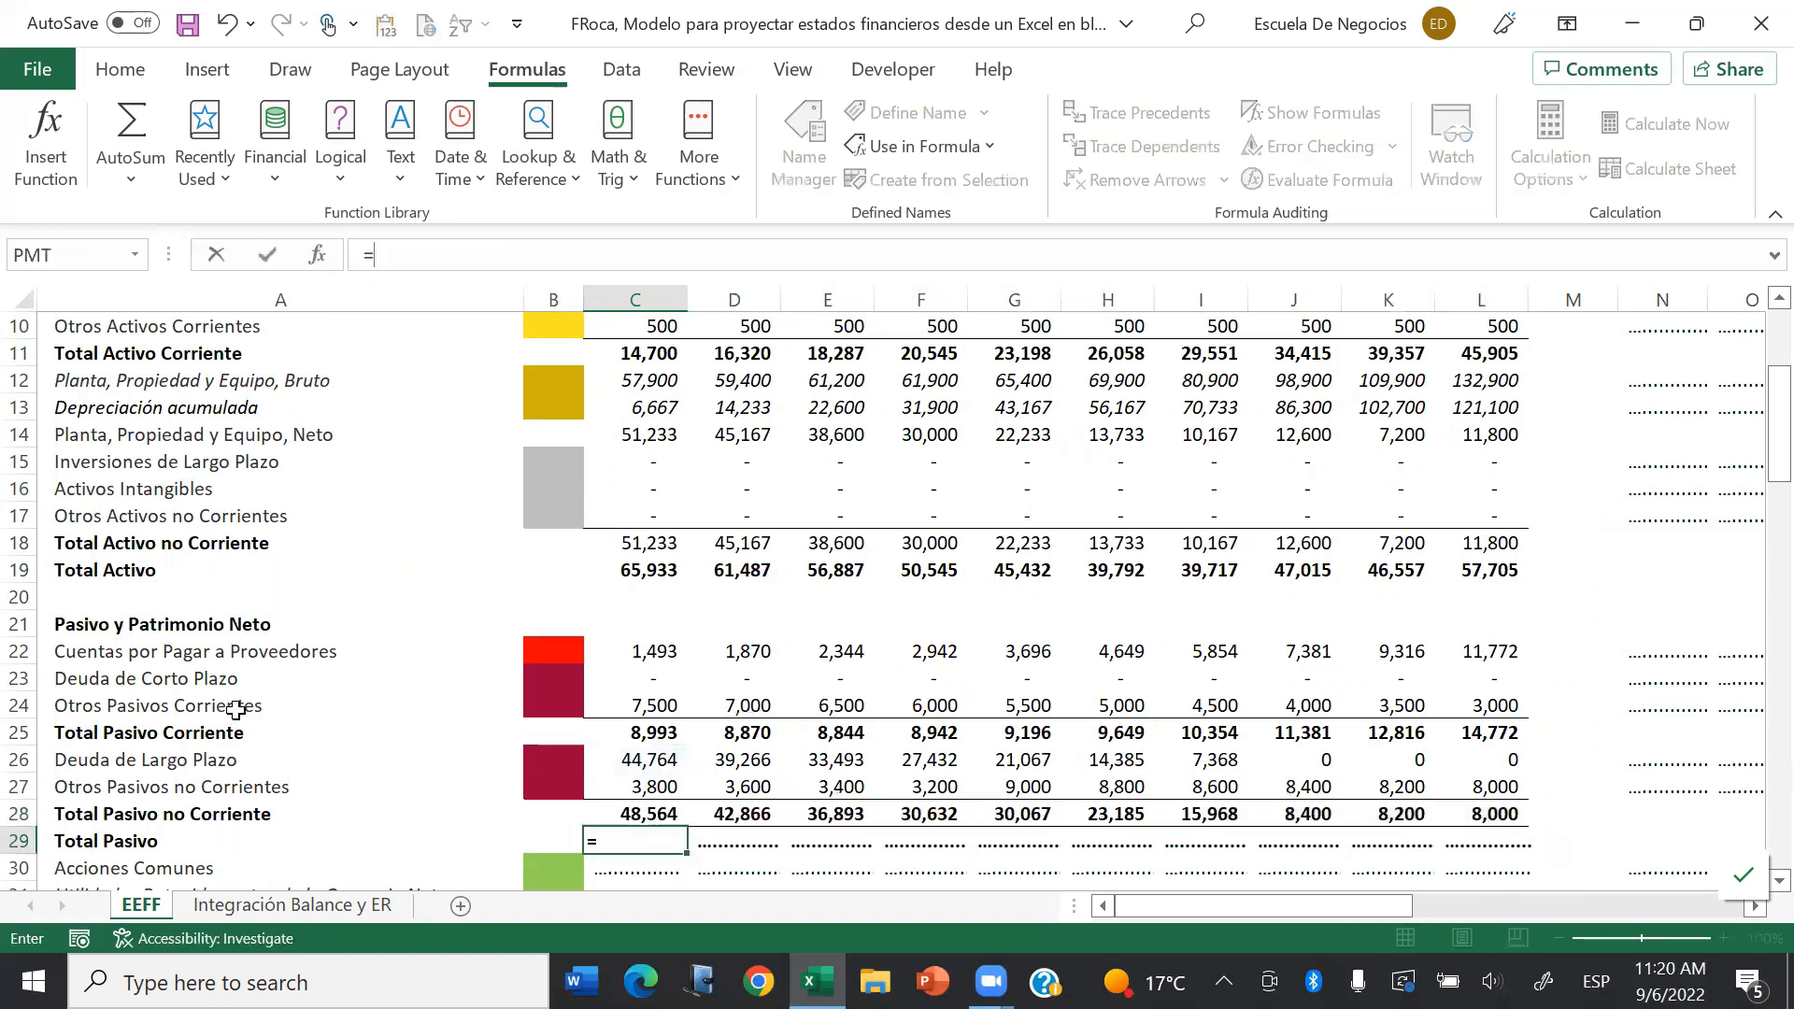
pyautogui.click(631, 742)
pyautogui.write('+')
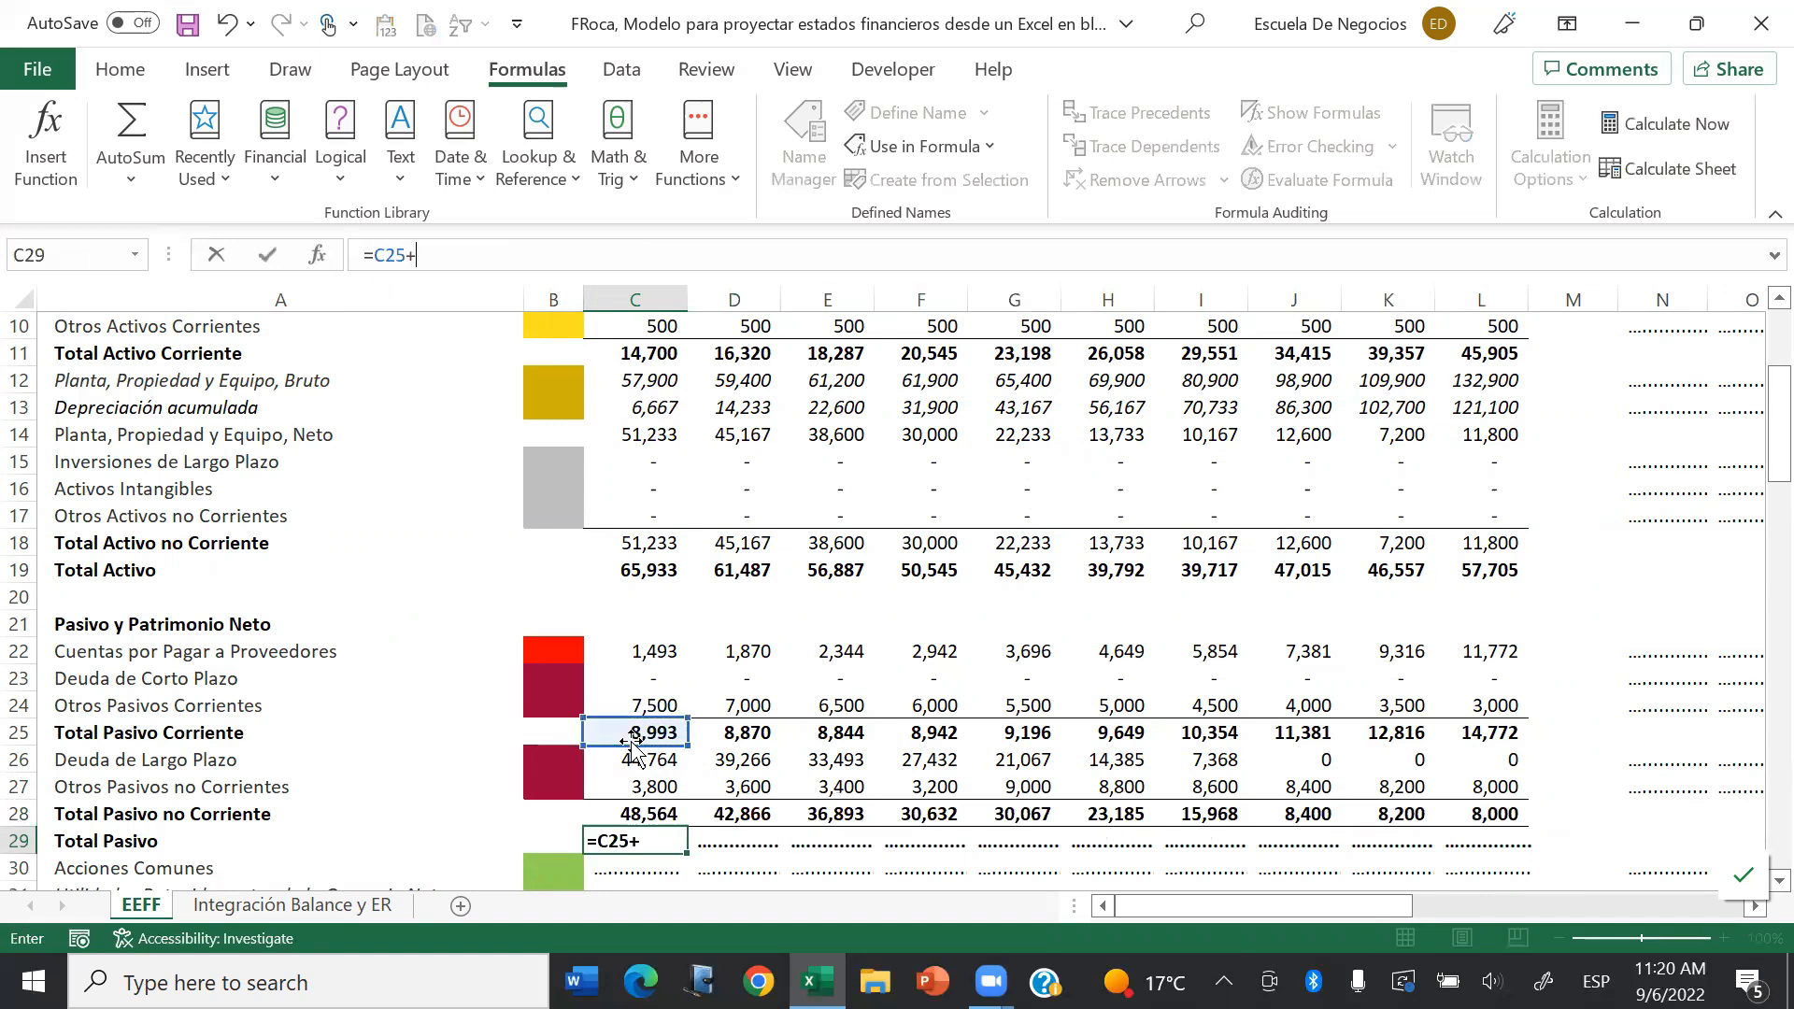
pyautogui.click(676, 814)
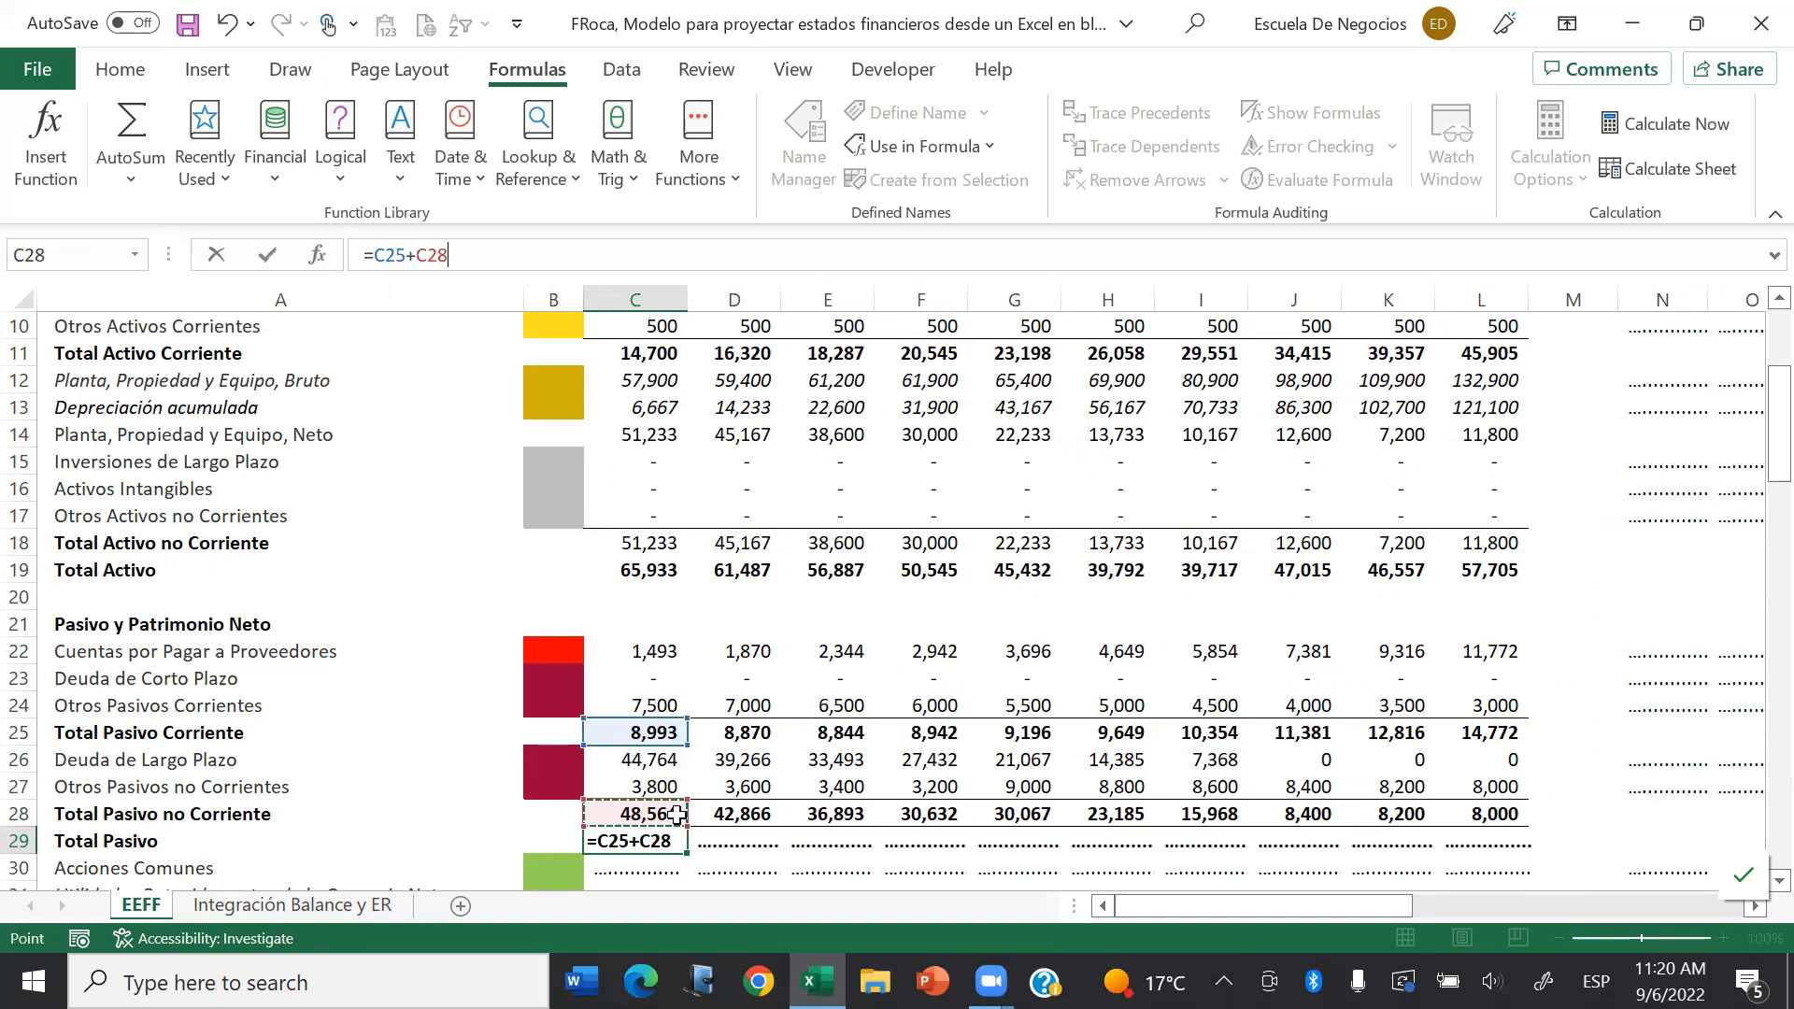
pyautogui.hotkey('ctrl', 'Return')
pyautogui.hotkey('ctrl', 'c')
pyautogui.hotkey('ctrl', 'shift', 'Right')
pyautogui.press('Return')
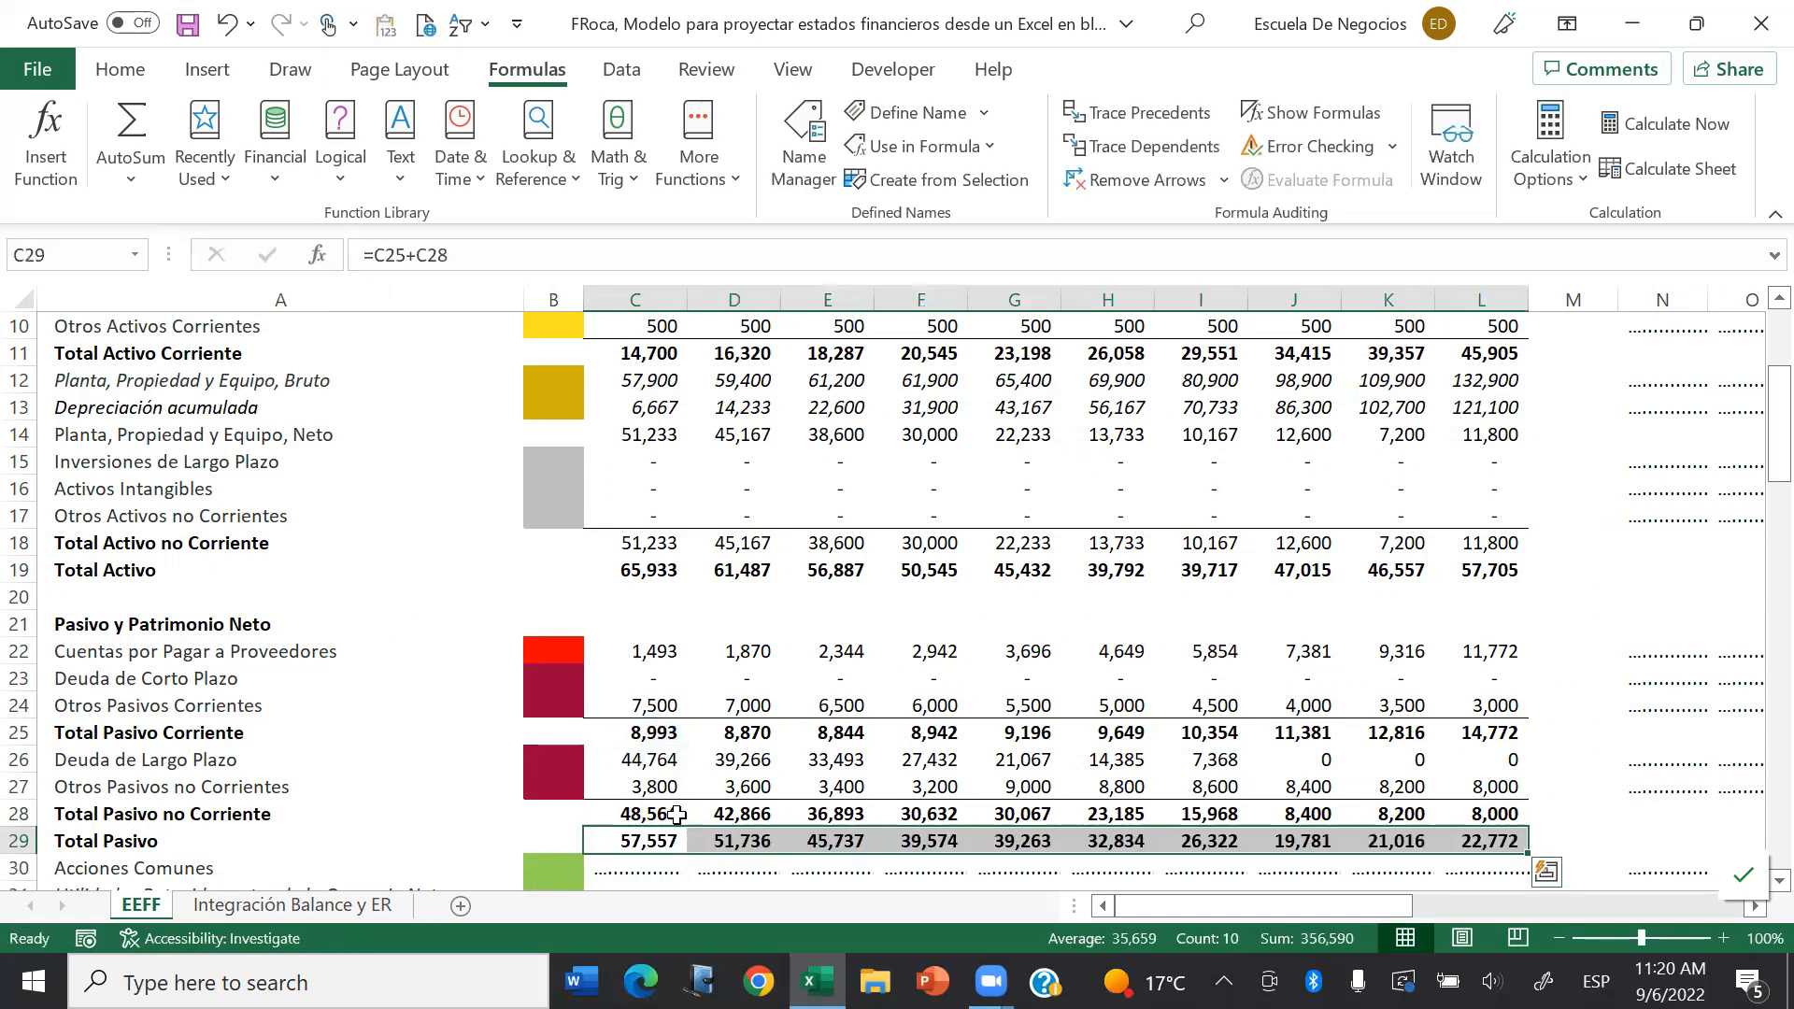
# Step: Enter 1000 for Acciones Comunes in C30 and copy it across the projection years through L30
pyautogui.press('Down')
pyautogui.press('Down')
pyautogui.press('Down')
pyautogui.press('Down')
pyautogui.press('Down')
pyautogui.press('Down')
pyautogui.press('Down')
pyautogui.press('Down')
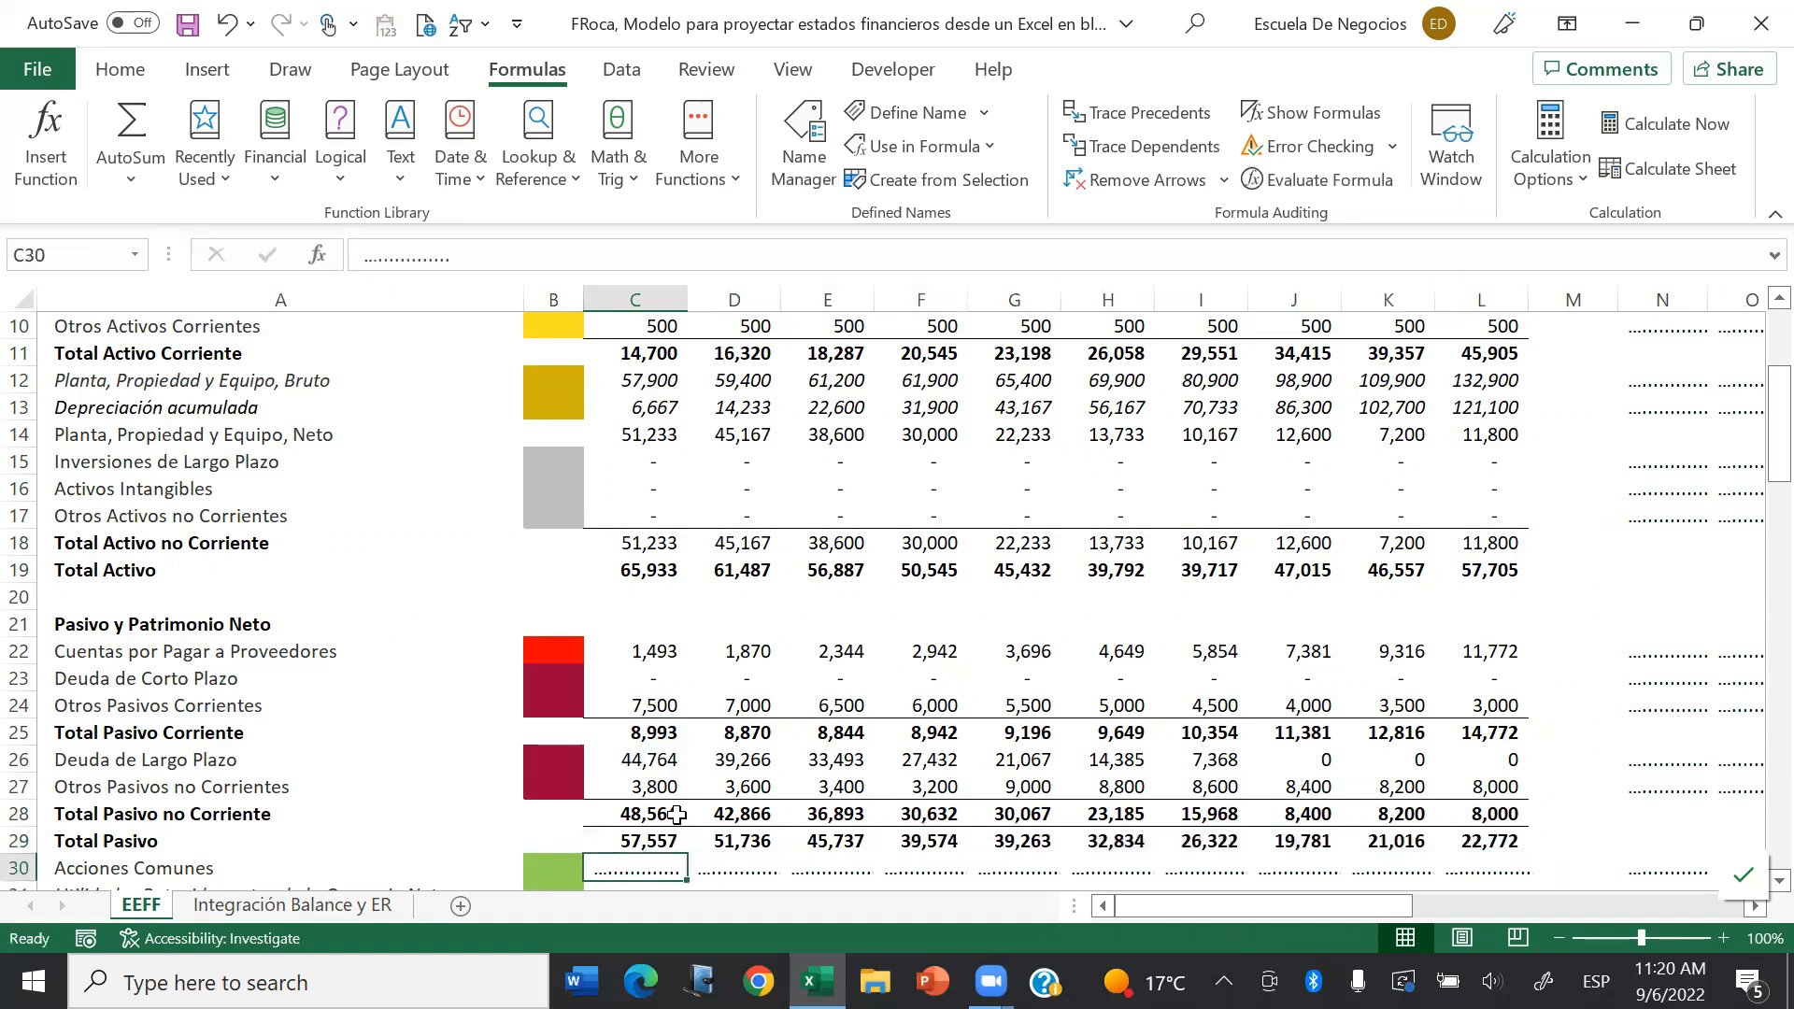
pyautogui.moveTo(673, 652); pyautogui.dragTo(675, 664)
pyautogui.click(675, 669)
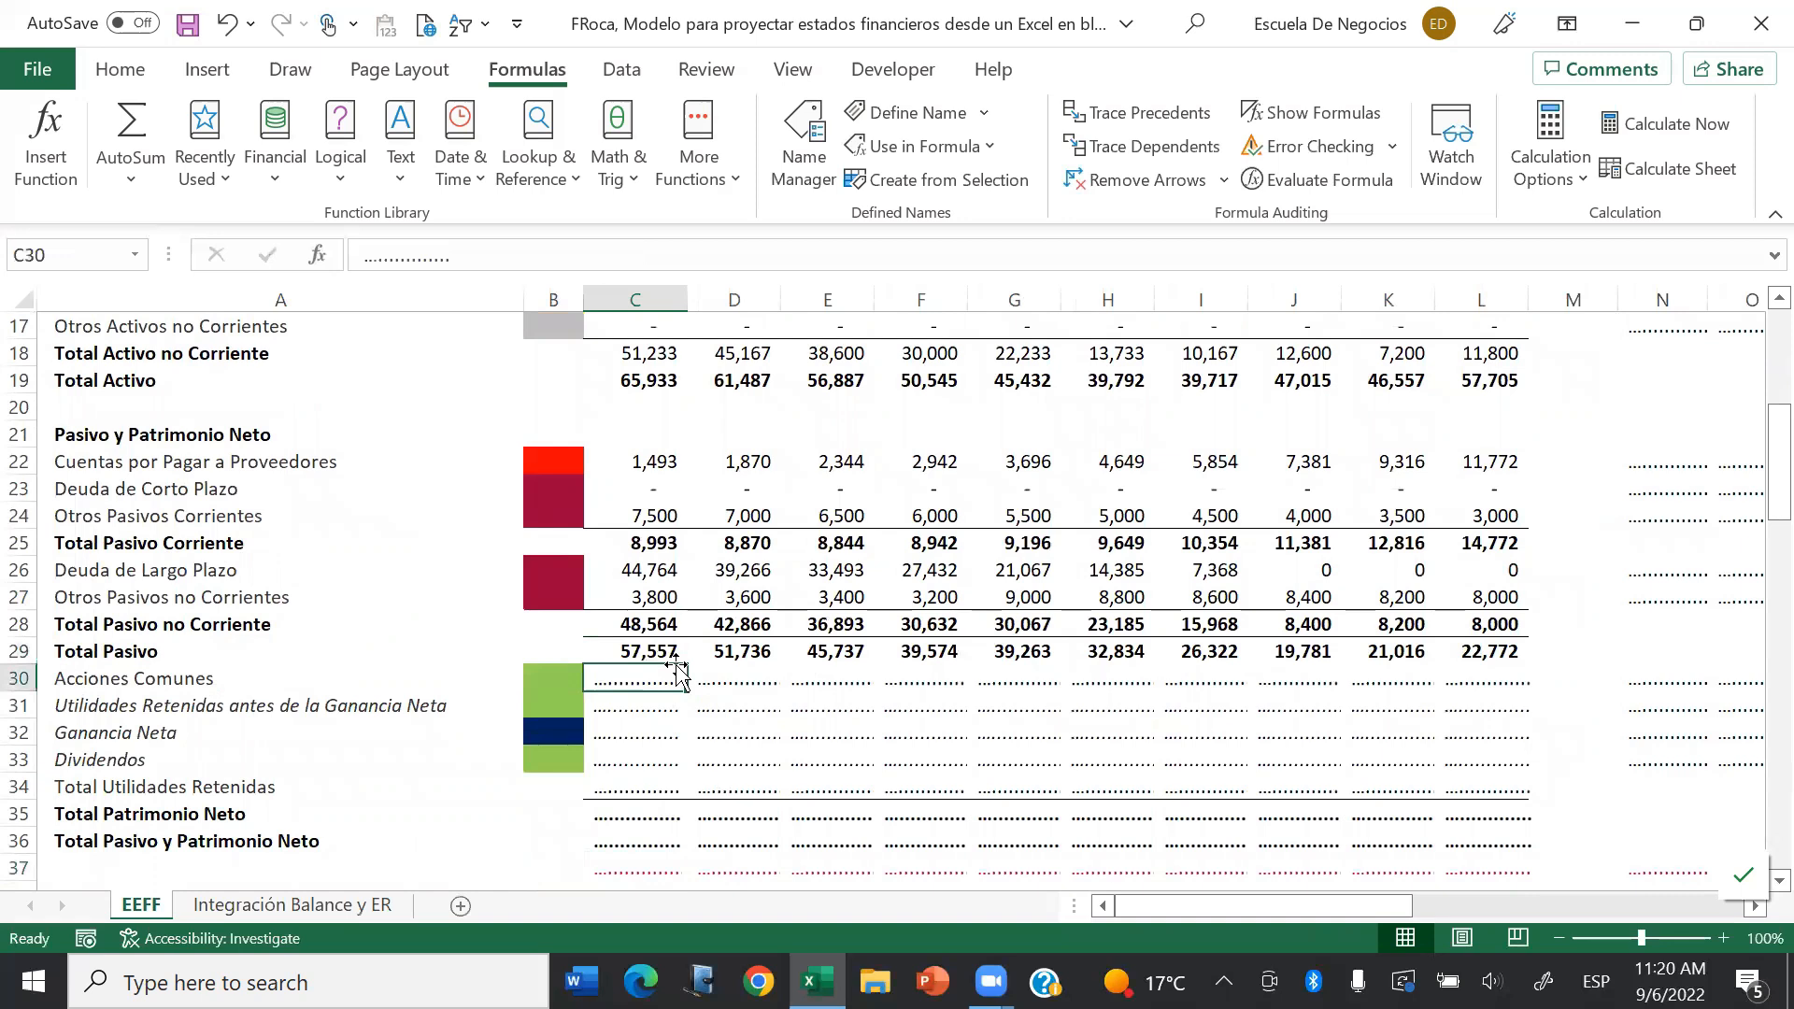
pyautogui.write('1"')
pyautogui.write('00')
pyautogui.hotkey('ctrl', 'Return')
pyautogui.hotkey('ctrl', 'c')
pyautogui.hotkey('ctrl', 'shift', 'Right')
pyautogui.press('Return')
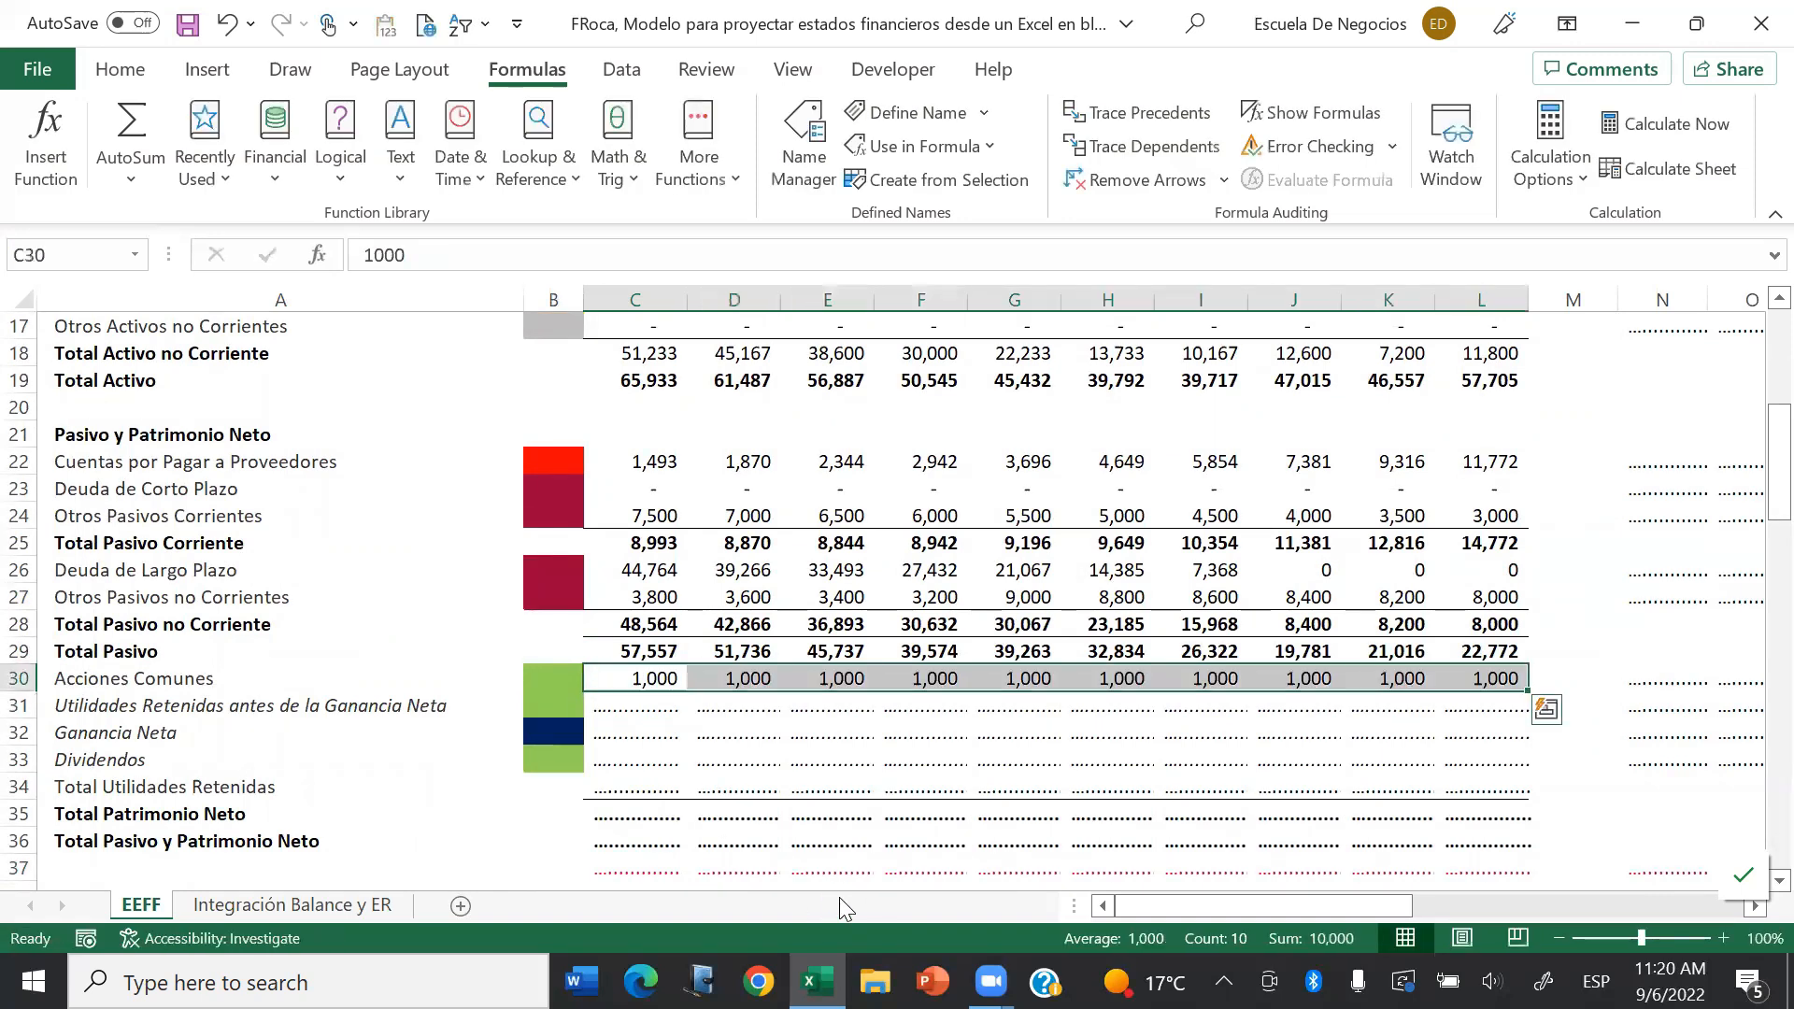
# Step: Highlight the rows for Utilidades Retenidas antes de la Ganancia Neta, Ganancia Neta and Dividendos in A31:L33 to review them
pyautogui.press('Down')
pyautogui.press('Left')
pyautogui.press('Left')
pyautogui.hotkey('shift', 'Down')
pyautogui.hotkey('shift', 'Down')
pyautogui.hotkey('shift', 'Right')
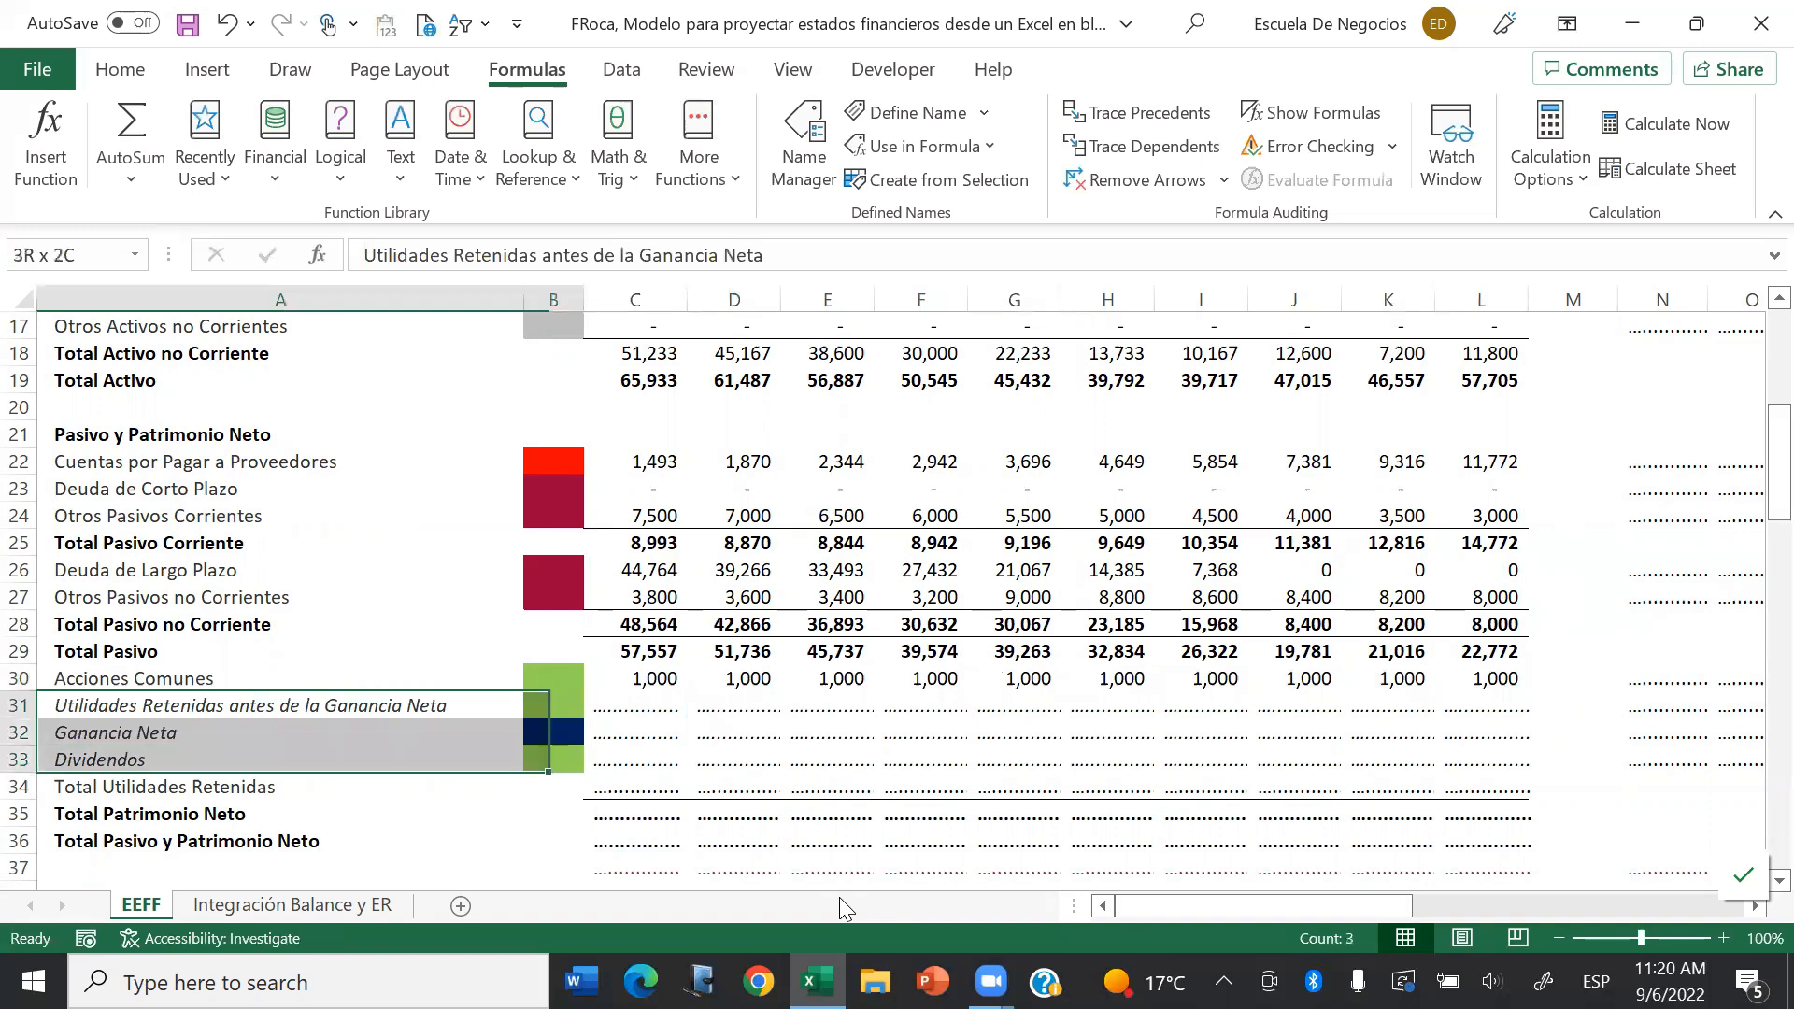
pyautogui.hotkey('shift', 'Right')
pyautogui.hotkey('shift', 'Right')
pyautogui.hotkey('shift', 'Right')
pyautogui.hotkey('shift', 'Right')
pyautogui.hotkey('shift', 'Right')
pyautogui.hotkey('shift', 'Right')
pyautogui.hotkey('shift', 'Right')
pyautogui.hotkey('shift', 'Right')
pyautogui.hotkey('shift', 'Right')
pyautogui.hotkey('shift', 'Right')
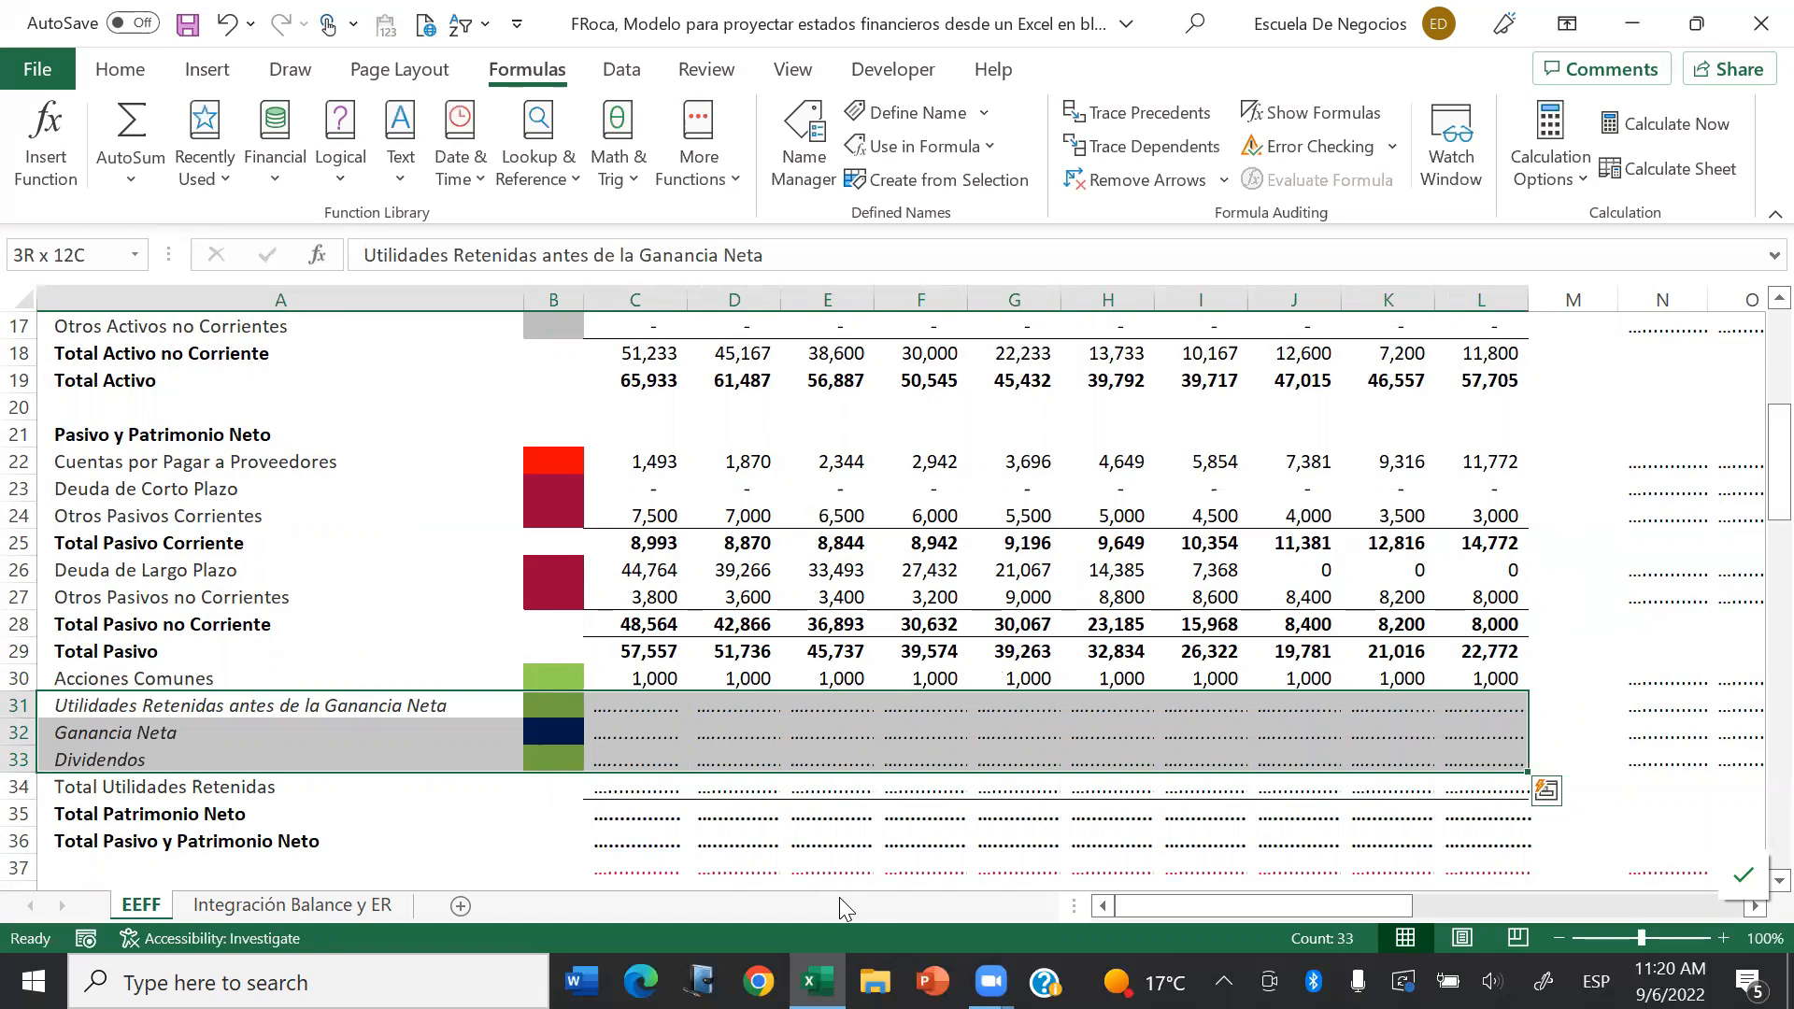
# Step: Enter 0 for Utilidades Retenidas antes de la Ganancia Neta in C31
pyautogui.press('Left')
pyautogui.press('Right')
pyautogui.press('Right')
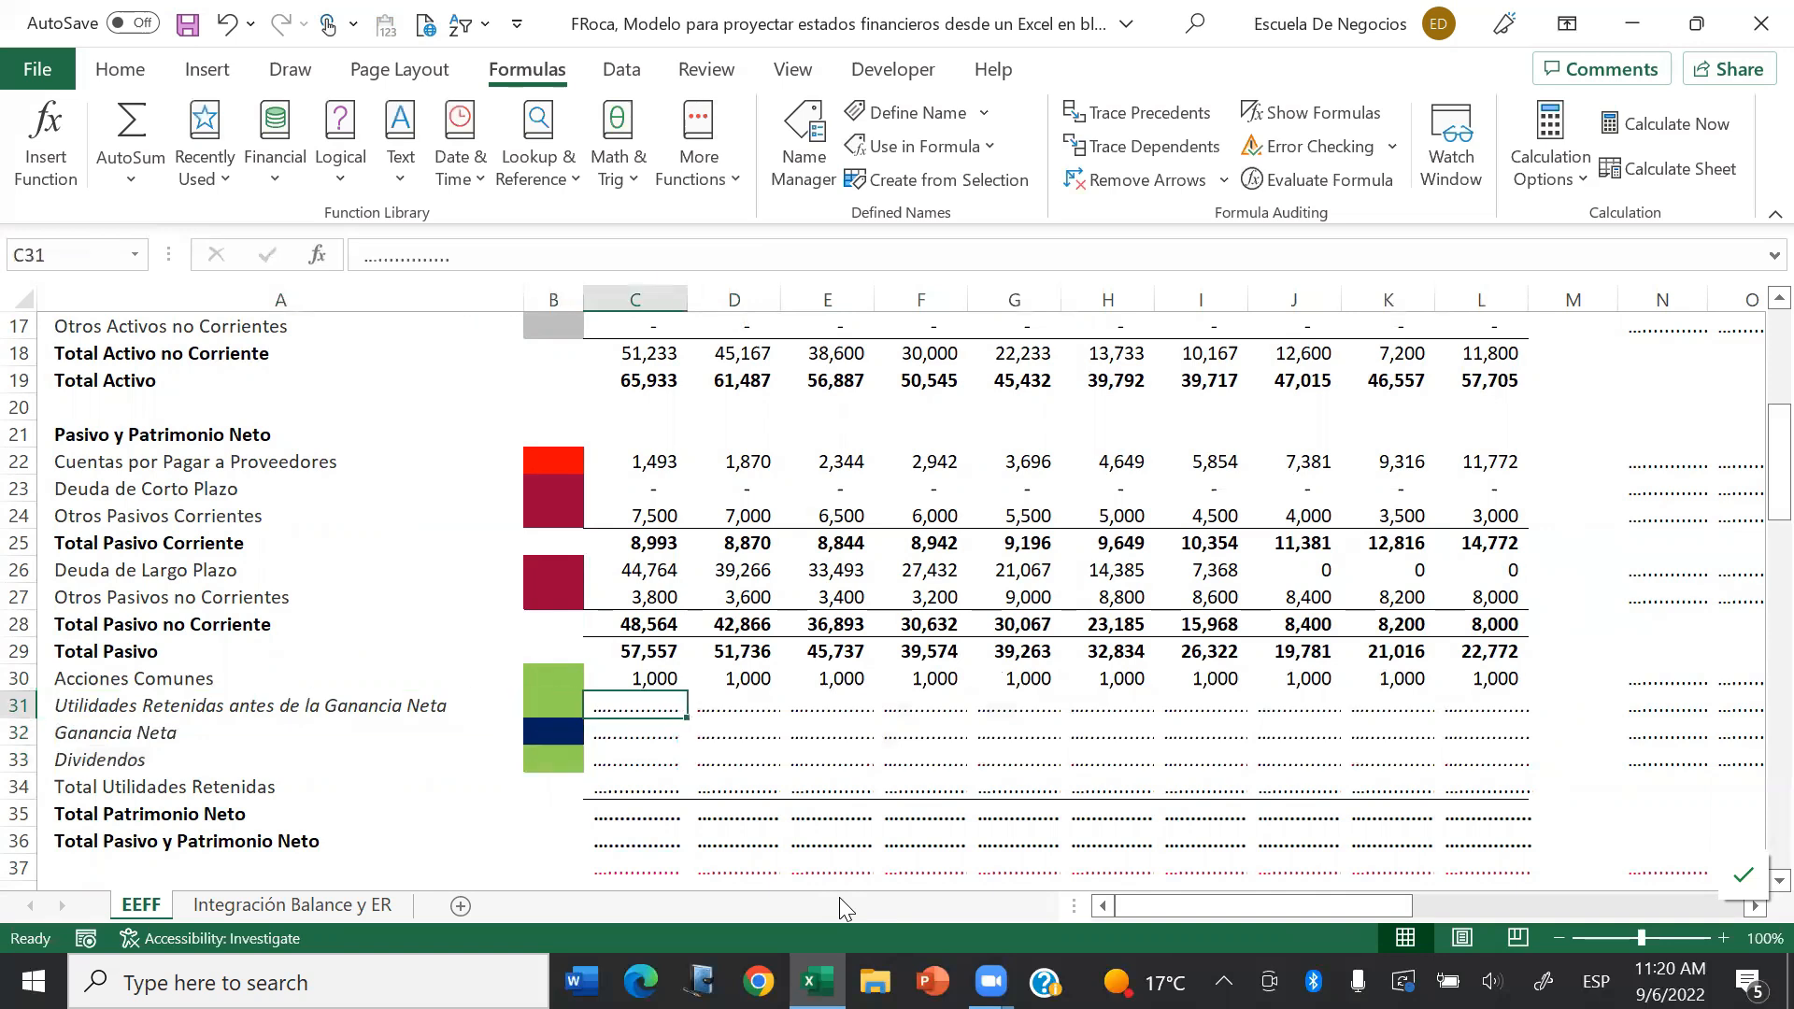
pyautogui.write('0')
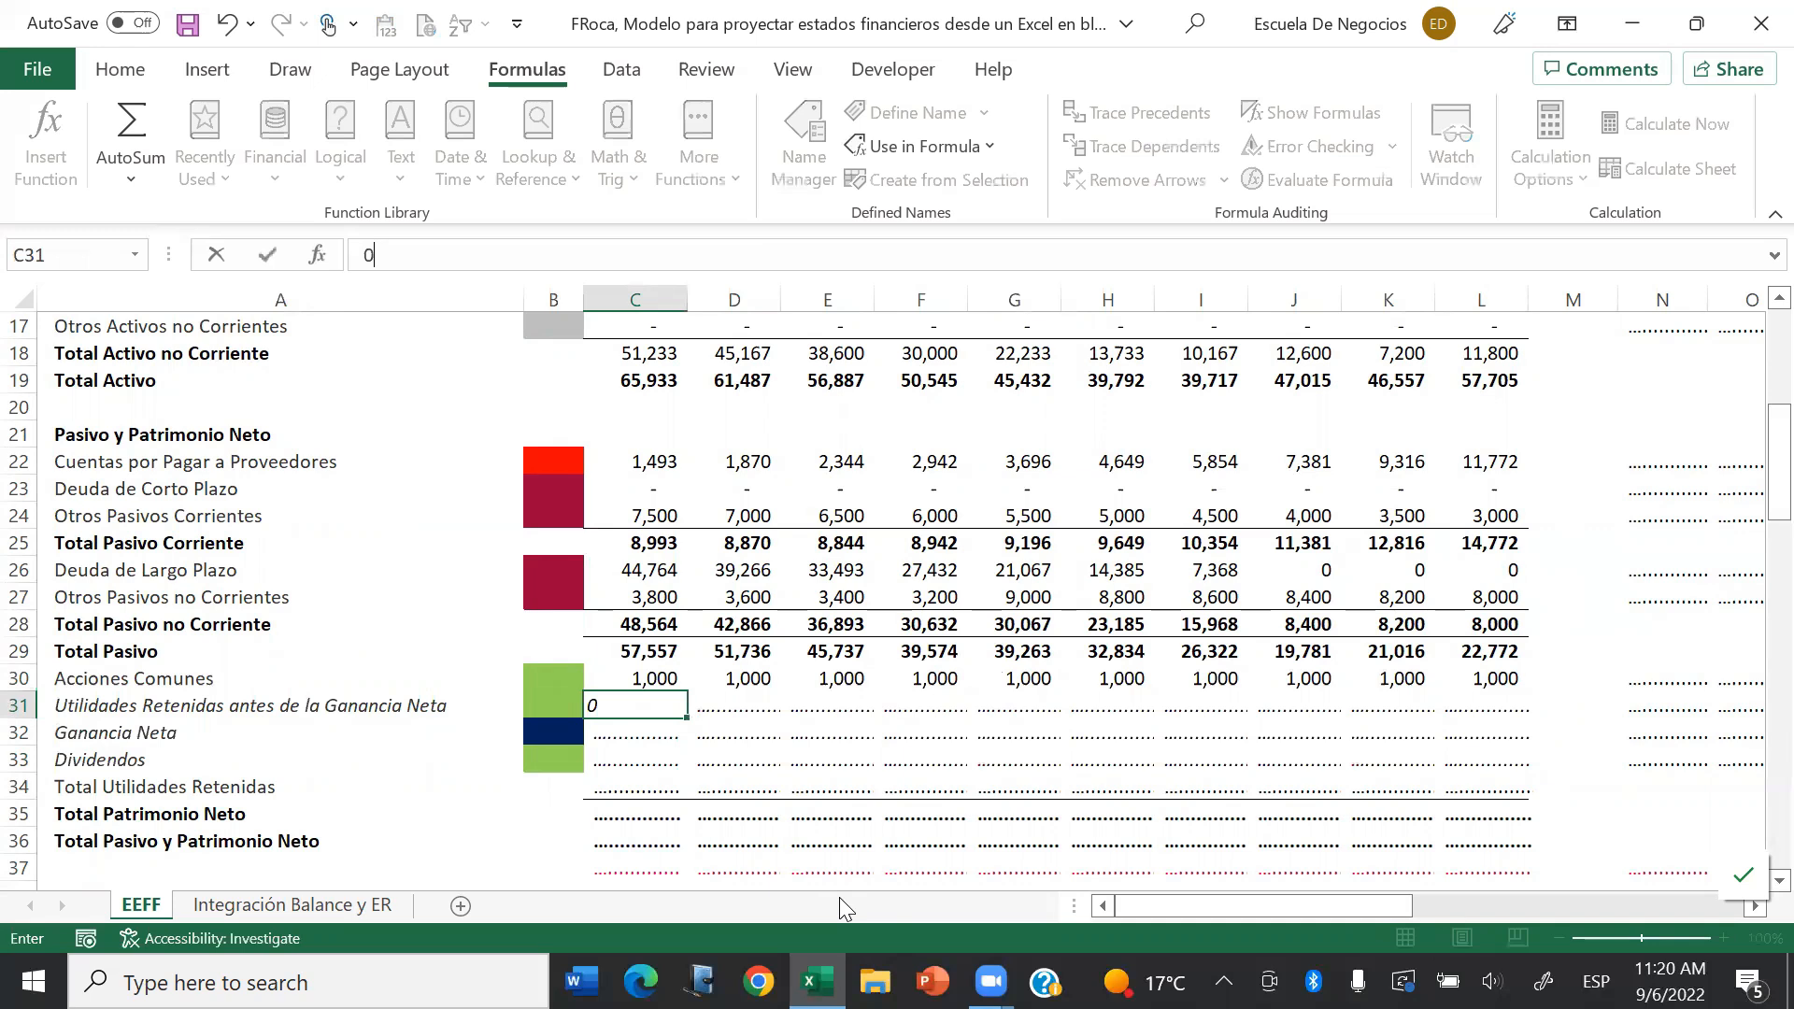
pyautogui.press('Return')
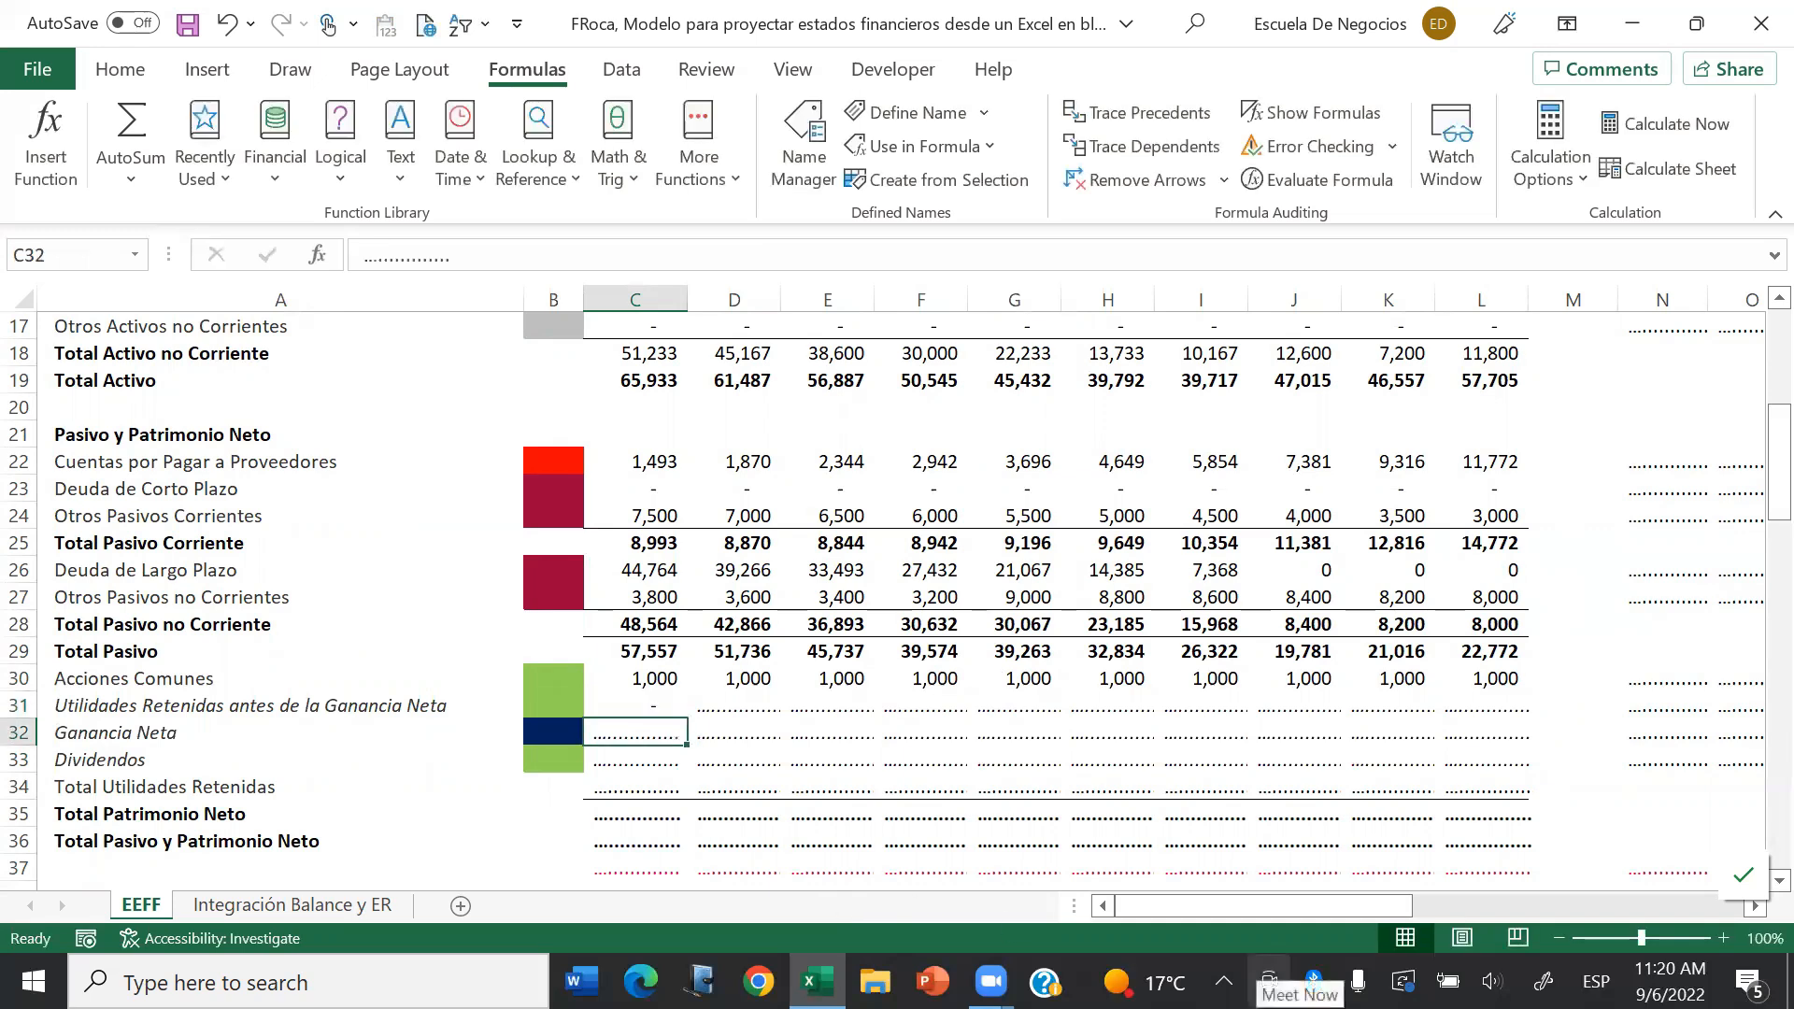
# Step: Link the Balance's Ganancia Neta in C32 to the Estado de Resultados Ganancia Neta in C53
pyautogui.write('=')
pyautogui.press('Down')
pyautogui.press('Down')
pyautogui.press('Down')
pyautogui.press('Down')
pyautogui.press('Down')
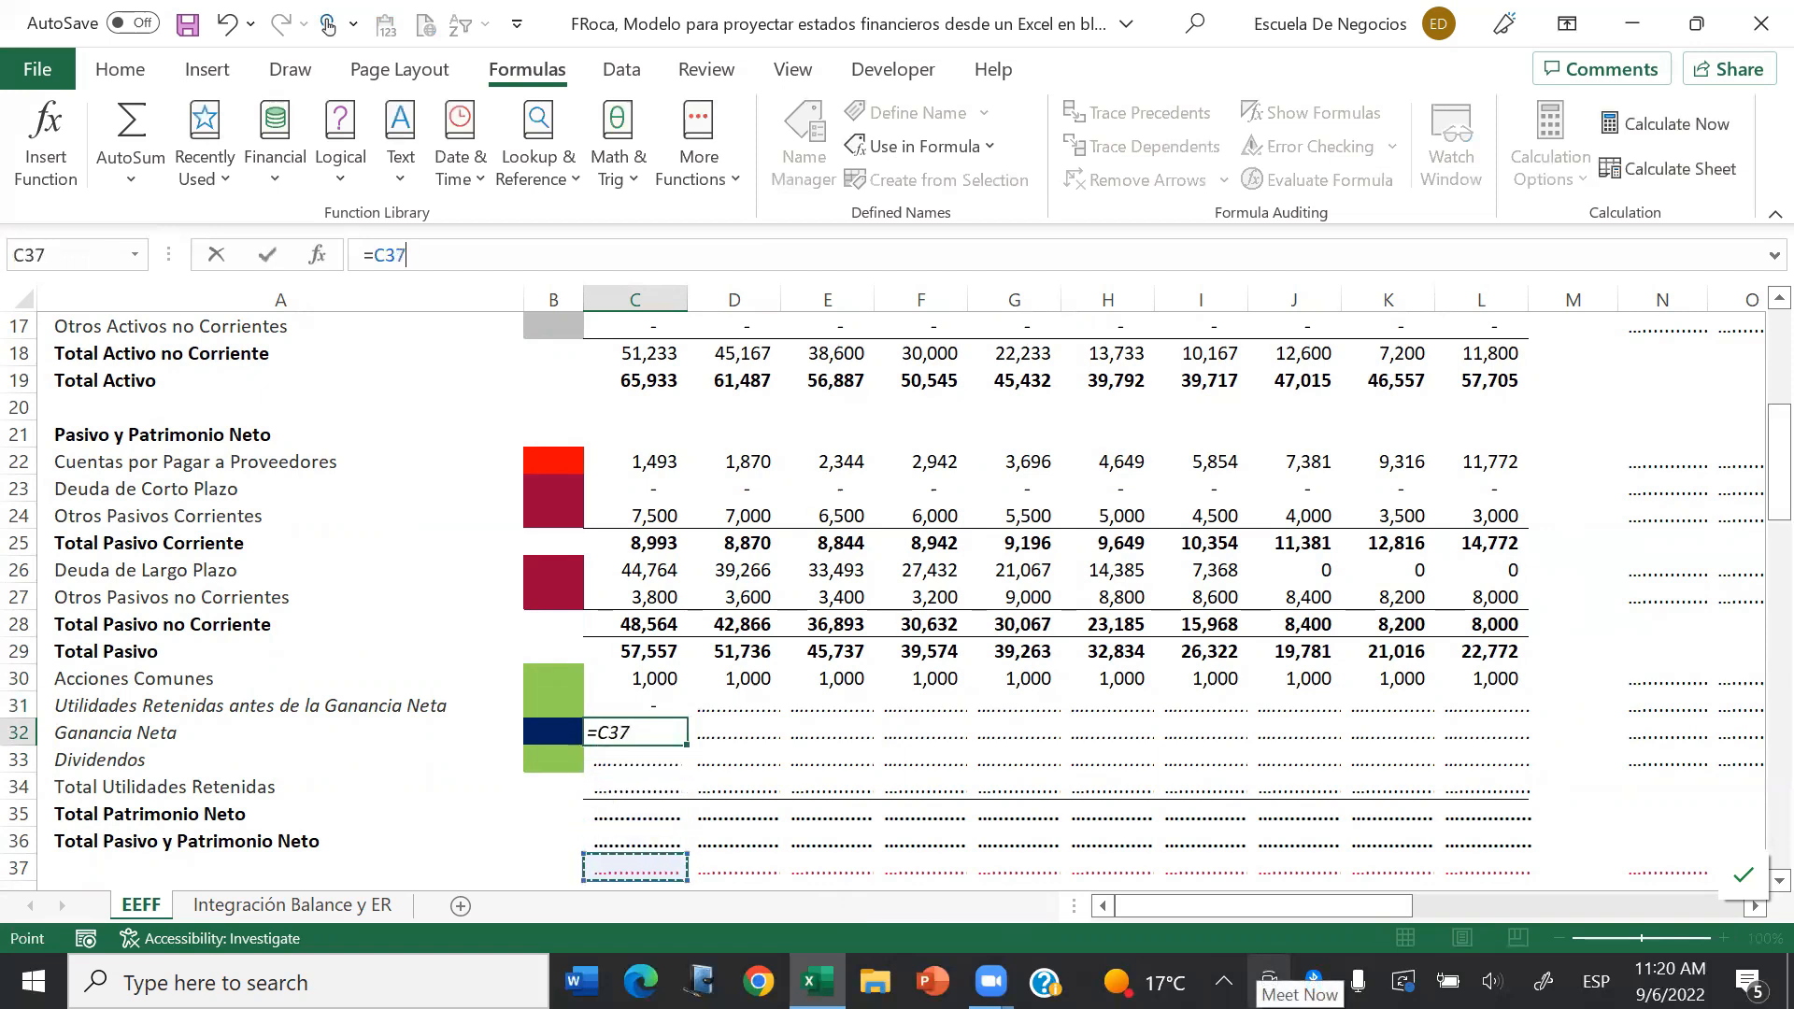
pyautogui.press('Down')
pyautogui.press('Down')
pyautogui.press('Down')
pyautogui.press('Down')
pyautogui.press('Down')
pyautogui.press('Down')
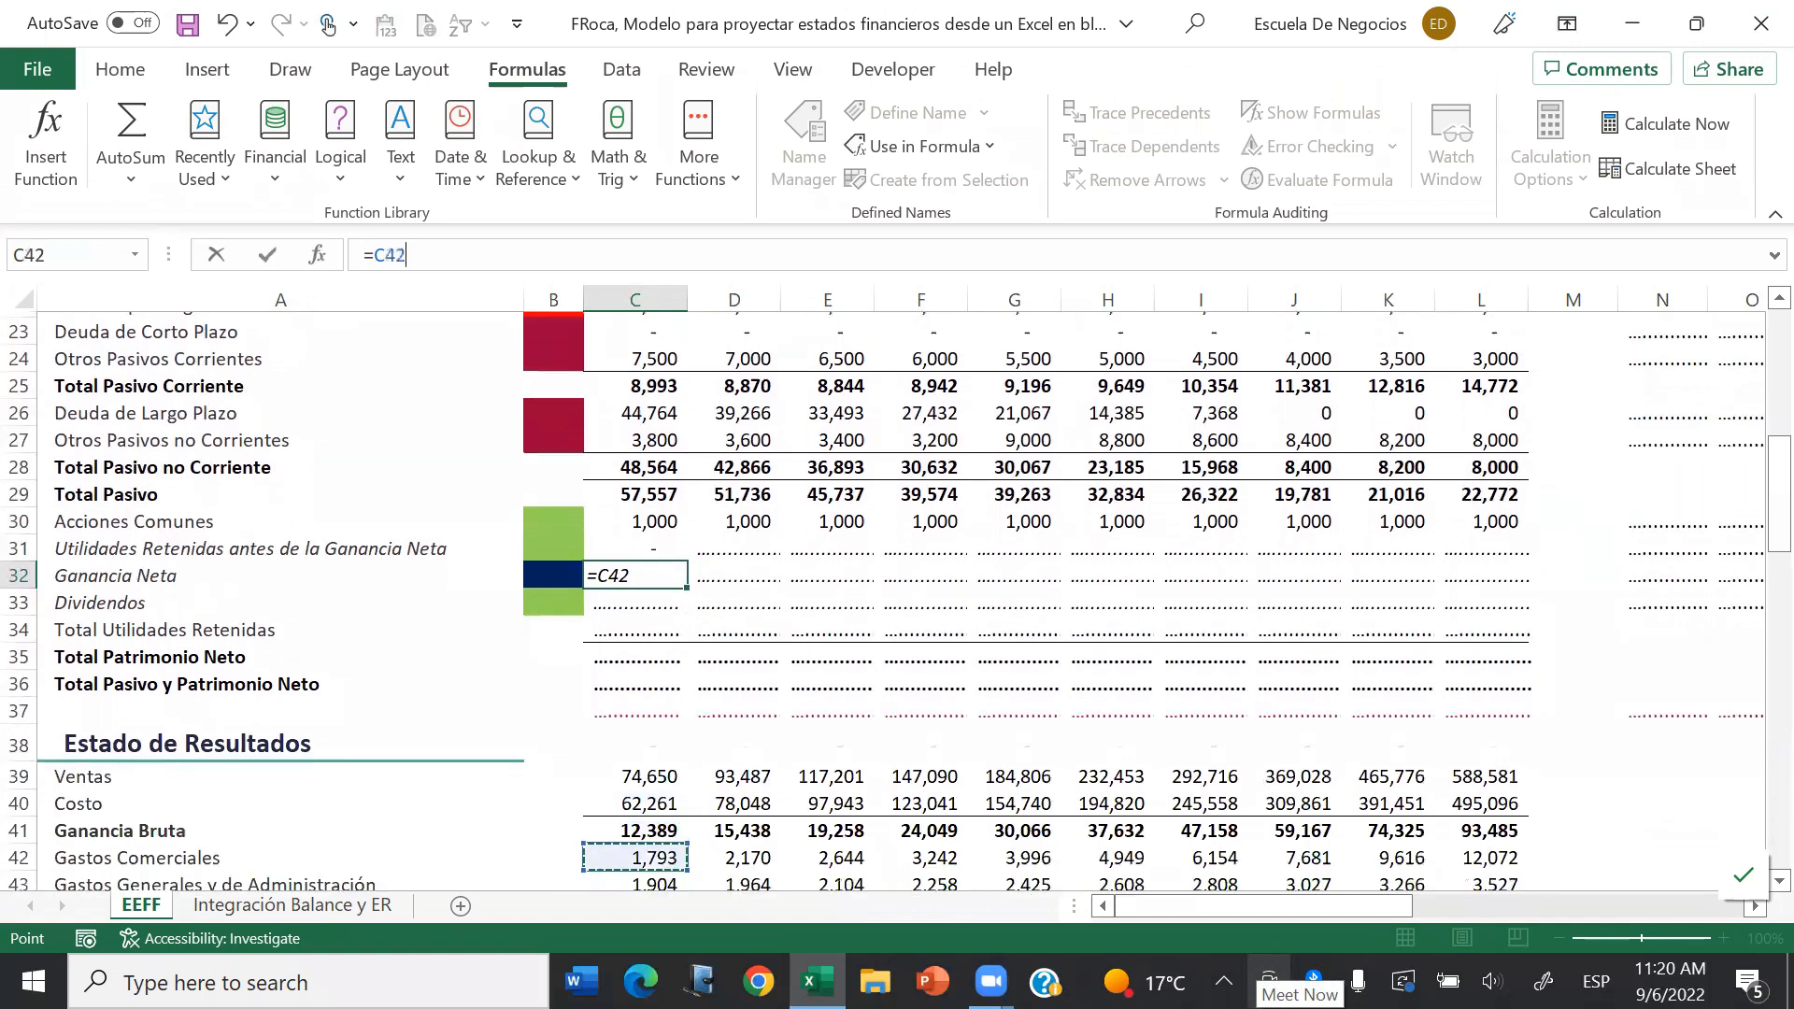
pyautogui.press('Down')
pyautogui.press('Down')
pyautogui.press('Down')
pyautogui.press('Down')
pyautogui.press('Down')
pyautogui.press('Down')
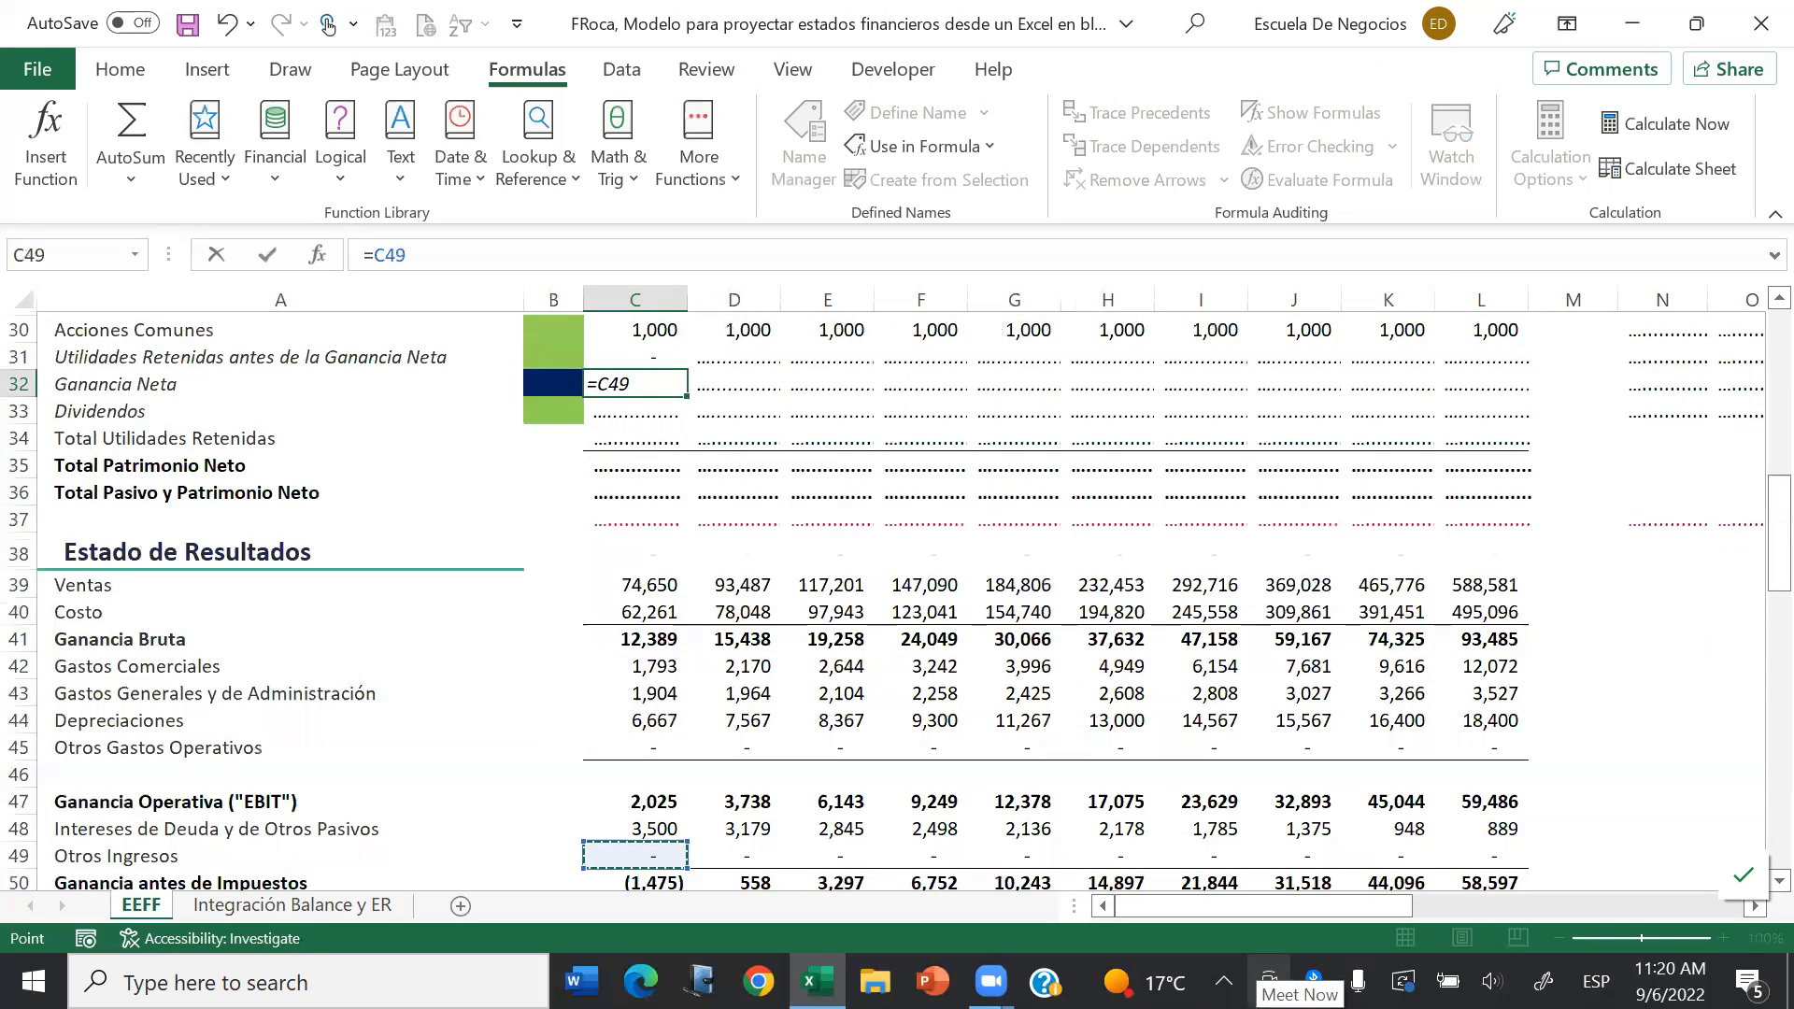
pyautogui.press('Down')
pyautogui.press('Down')
pyautogui.press('Down')
pyautogui.press('Down')
pyautogui.press('Down')
pyautogui.press('Up')
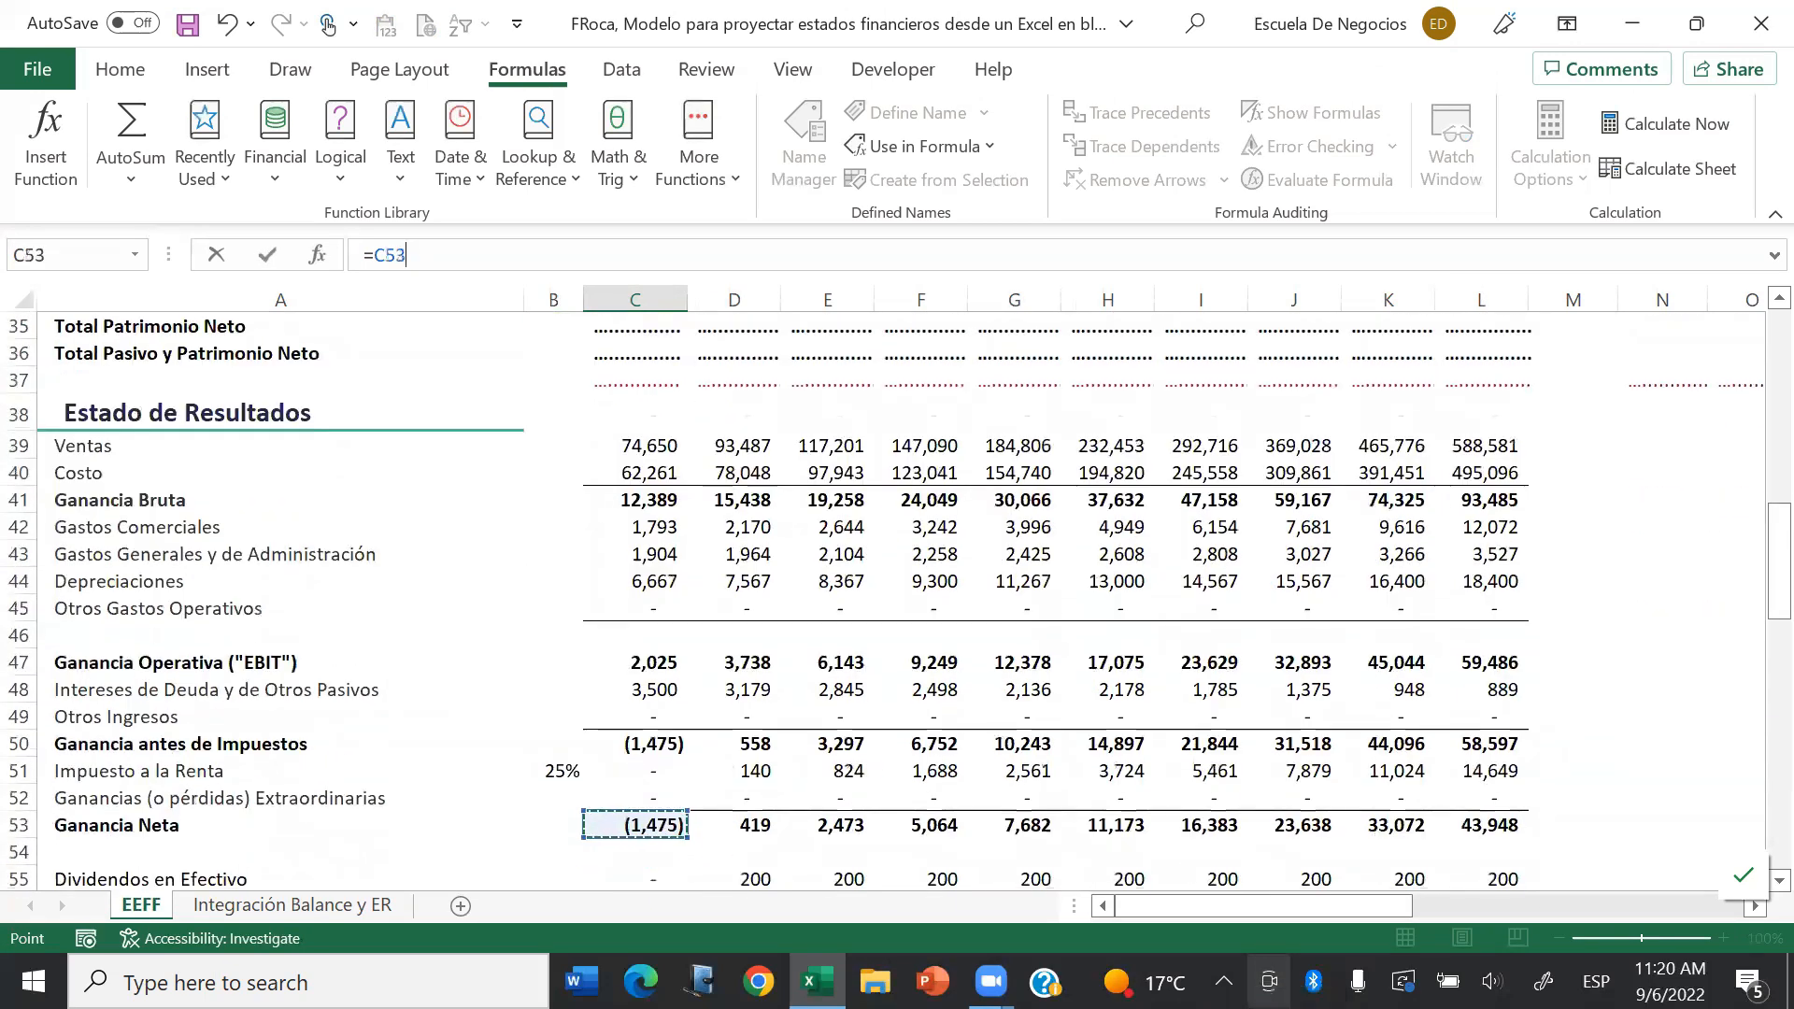
pyautogui.press('Return')
# Step: Link the Balance's Dividendos in C33 to Dividendos en Efectivo in C55
pyautogui.press('Up')
pyautogui.press('Up')
pyautogui.press('Up')
pyautogui.press('Up')
pyautogui.press('Up')
pyautogui.press('Up')
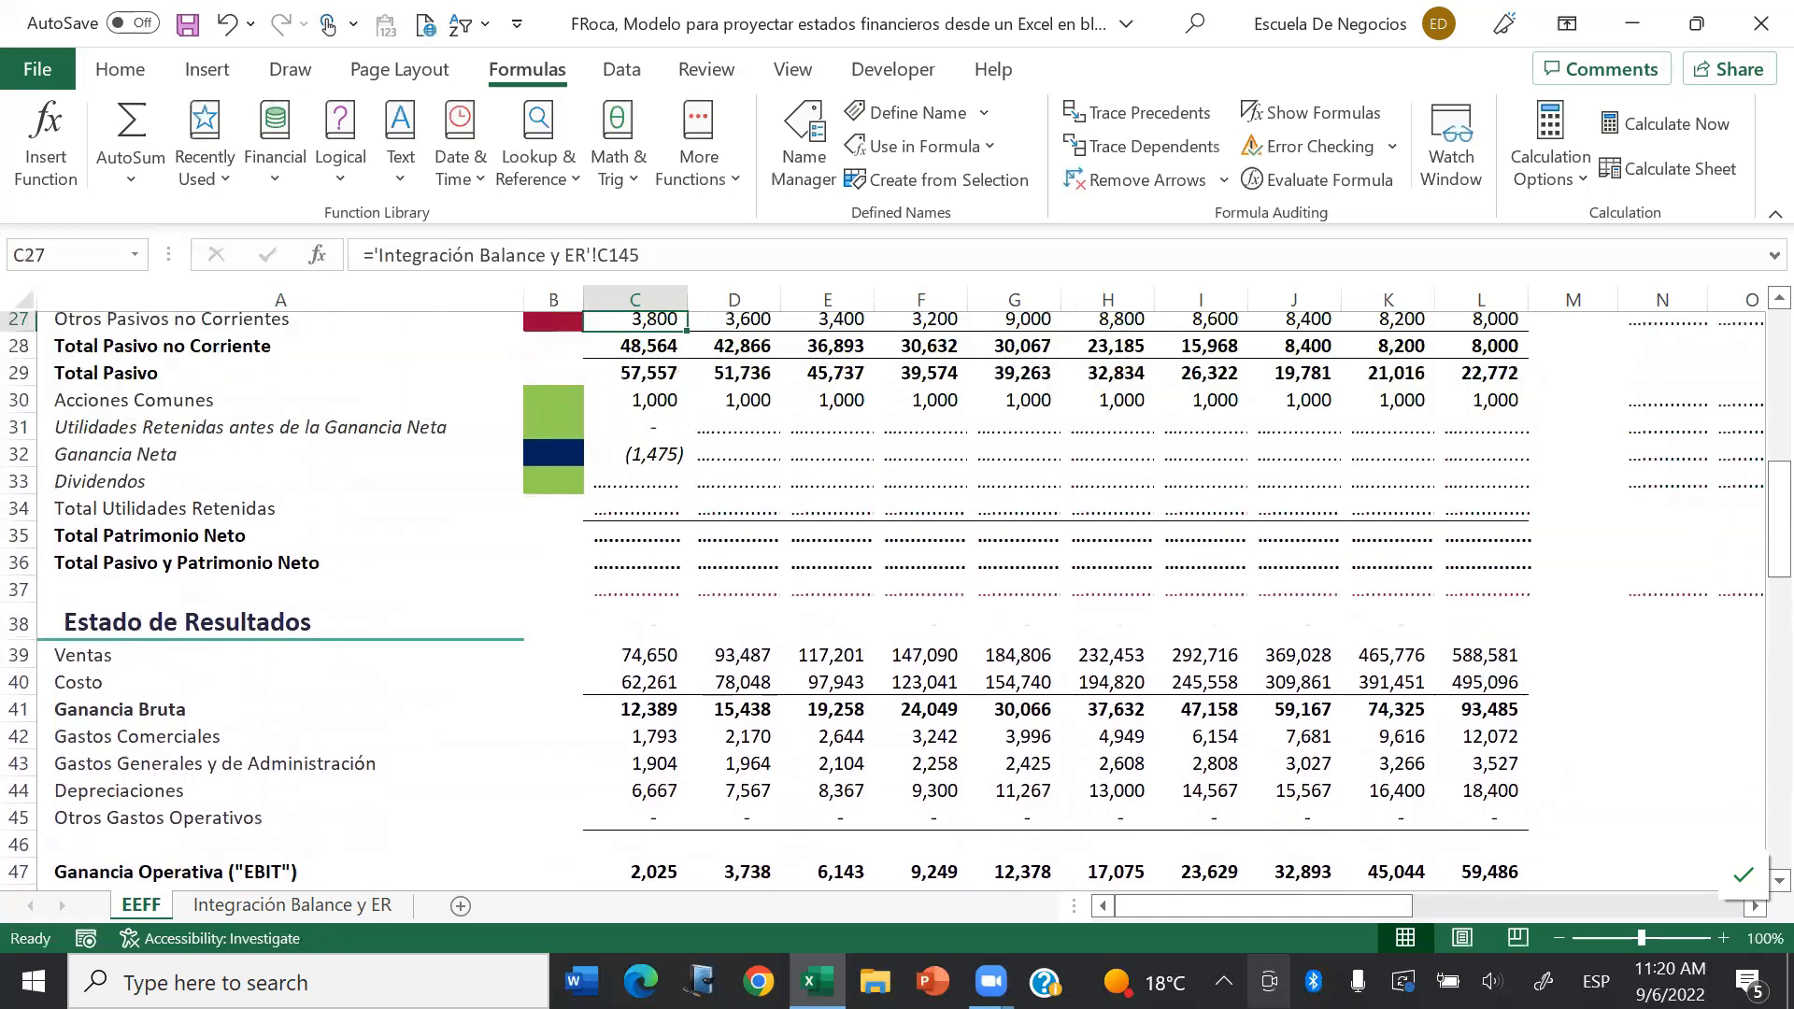
pyautogui.press('Up')
pyautogui.press('Up')
pyautogui.press('Up')
pyautogui.press('Up')
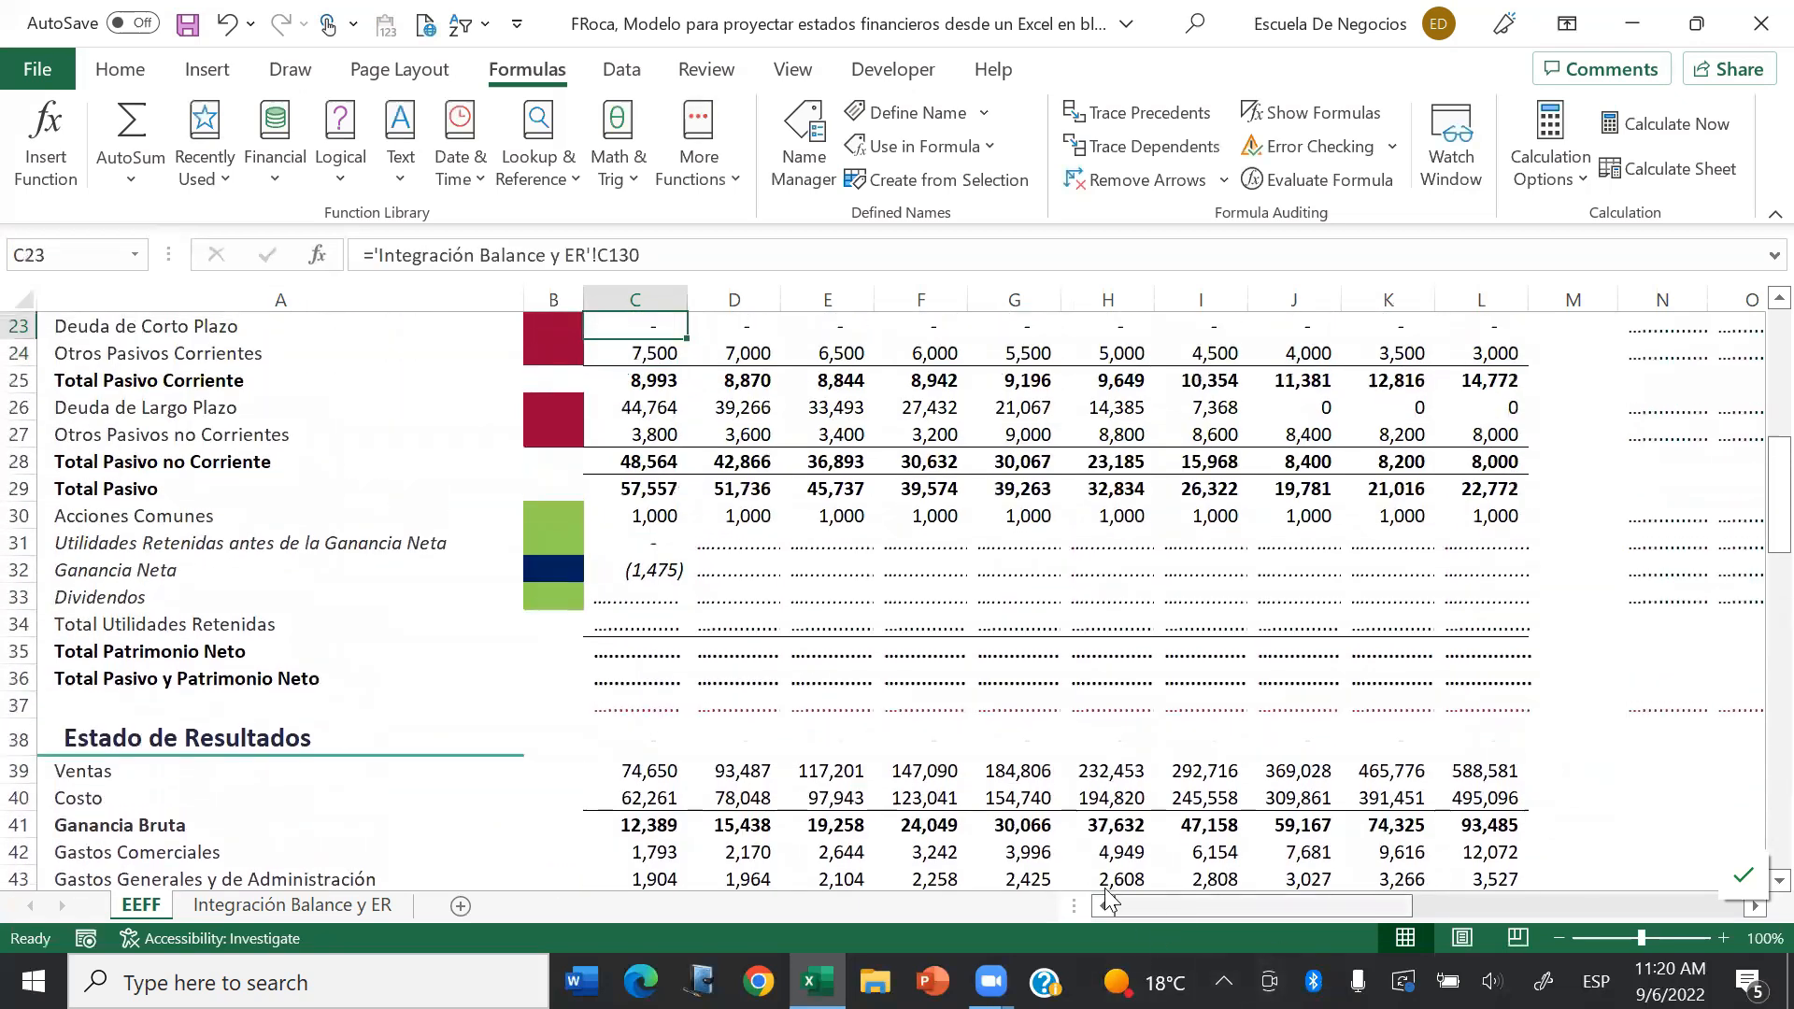
pyautogui.click(617, 598)
pyautogui.write('=')
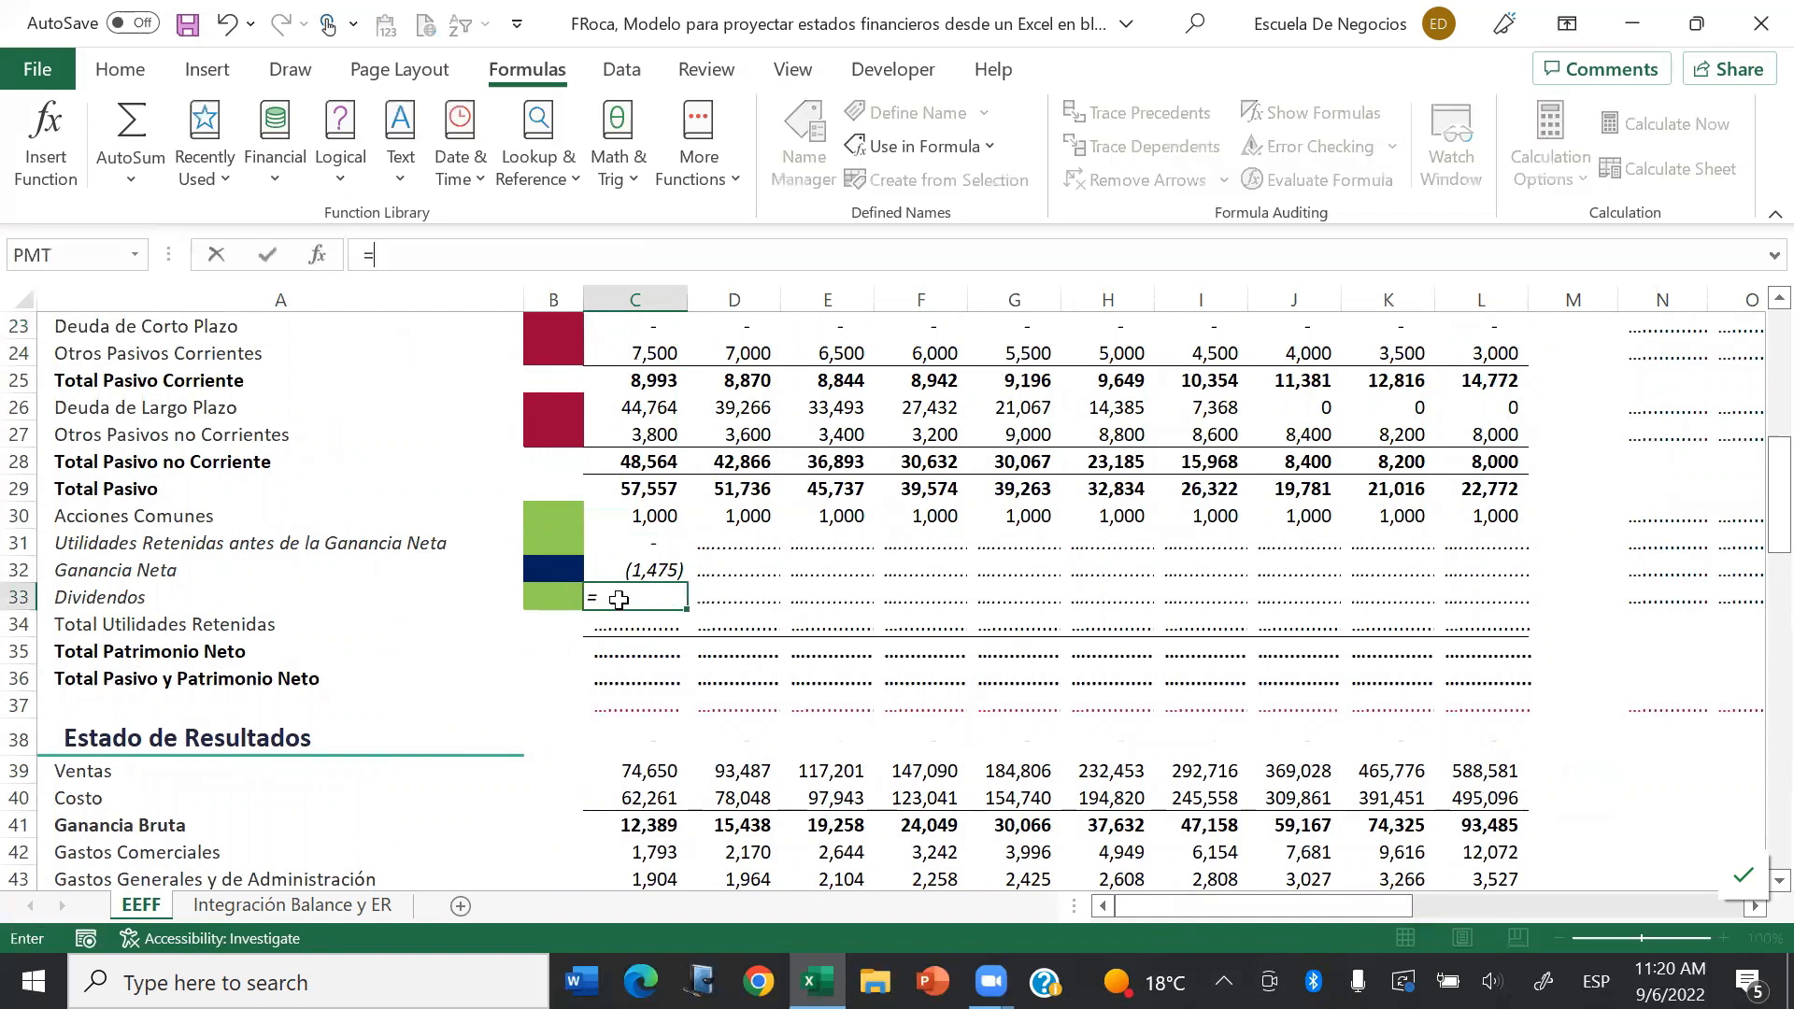
pyautogui.scroll(-7, 618, 599)
pyautogui.click(619, 599)
pyautogui.press('Down')
pyautogui.press('Down')
pyautogui.press('Down')
pyautogui.press('Down')
pyautogui.press('Down')
pyautogui.press('Down')
pyautogui.press('Up')
pyautogui.press('Up')
pyautogui.press('Up')
pyautogui.press('Up')
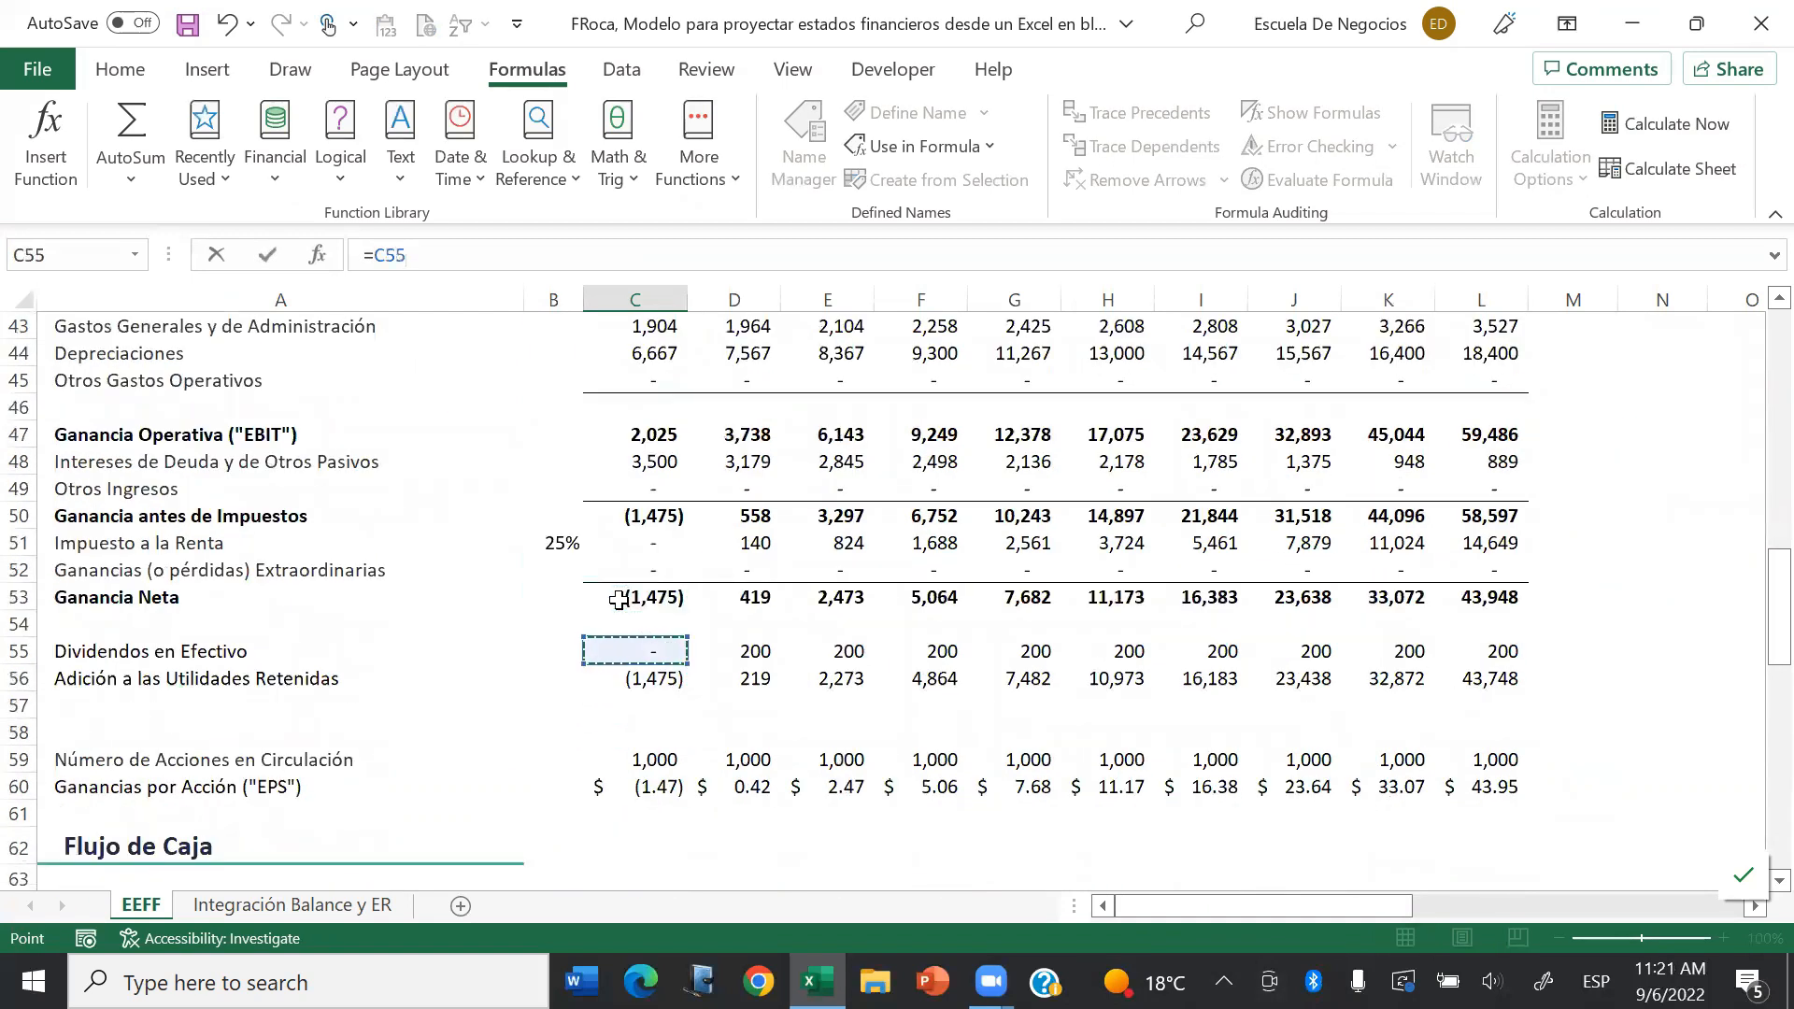
pyautogui.press('Return')
# Step: Calculate Total Utilidades Retenidas in C34 with the formula =C31+C32-C33
pyautogui.press('Up')
pyautogui.press('Up')
pyautogui.press('Up')
pyautogui.press('Up')
pyautogui.press('Up')
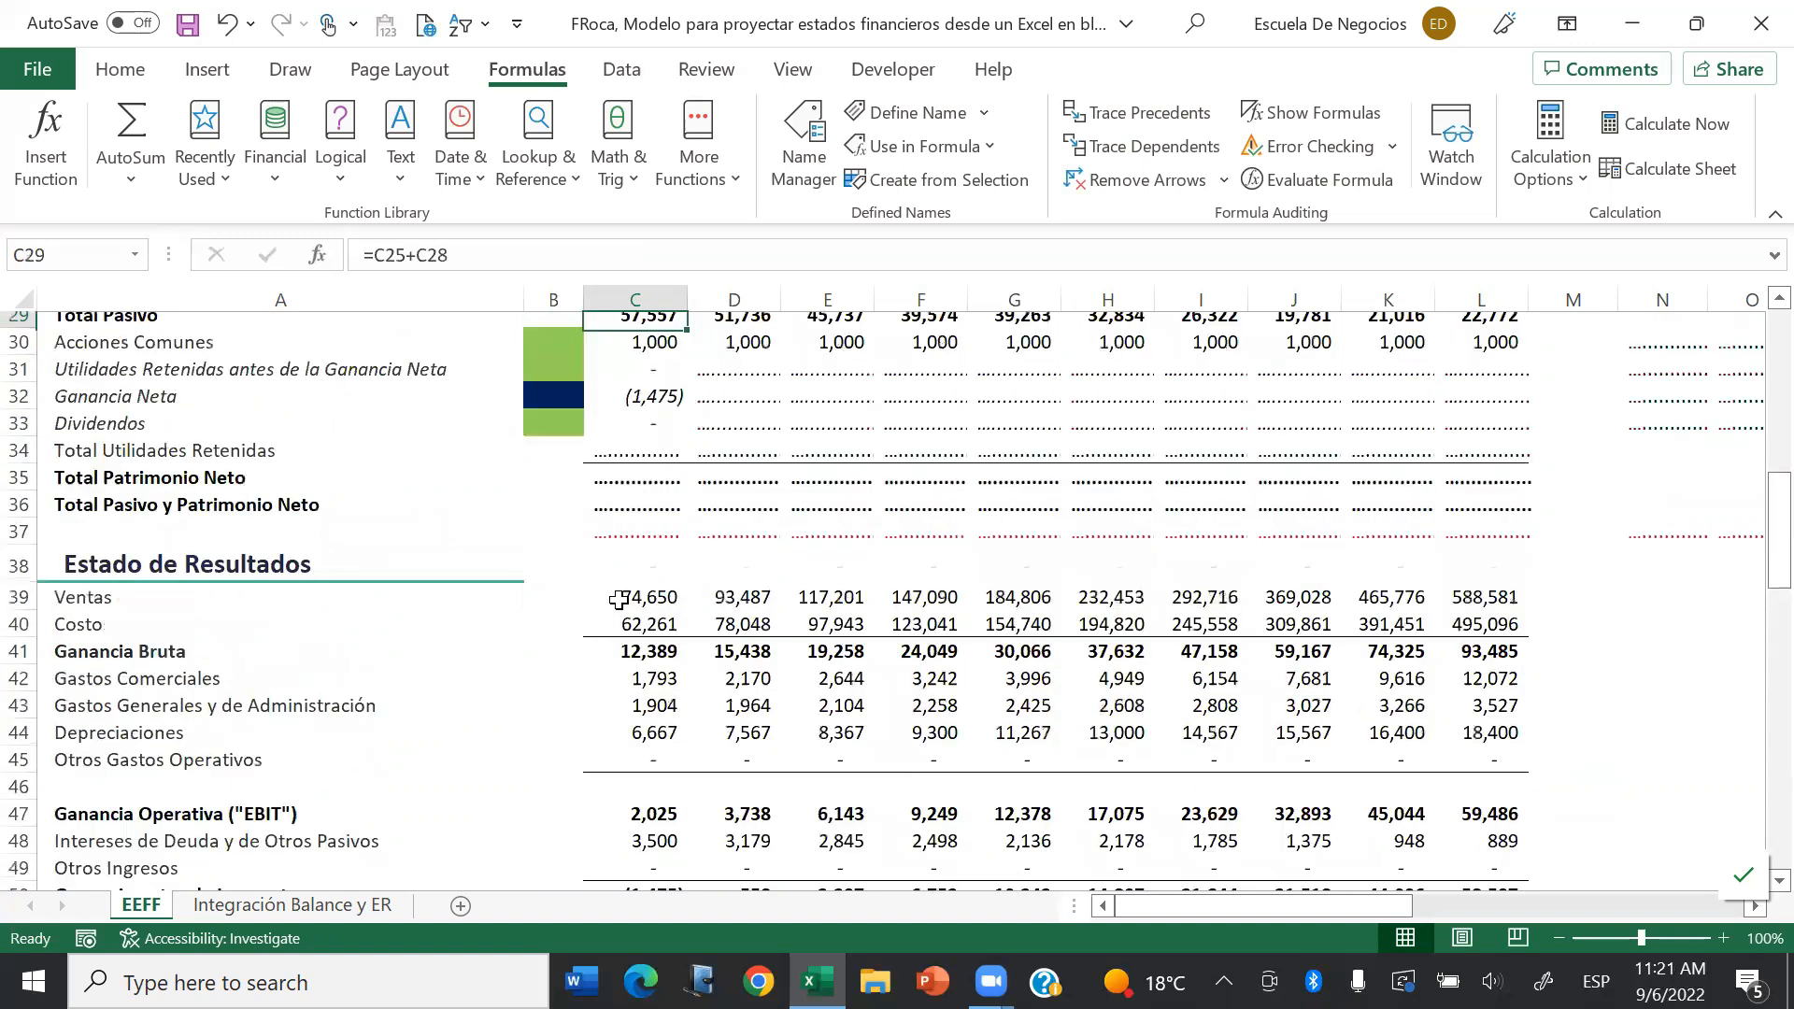
pyautogui.press('Up')
pyautogui.press('Up')
pyautogui.press('Up')
pyautogui.press('Up')
pyautogui.press('Up')
pyautogui.press('Up')
pyautogui.scroll(1, 517, 738)
pyautogui.click(633, 681)
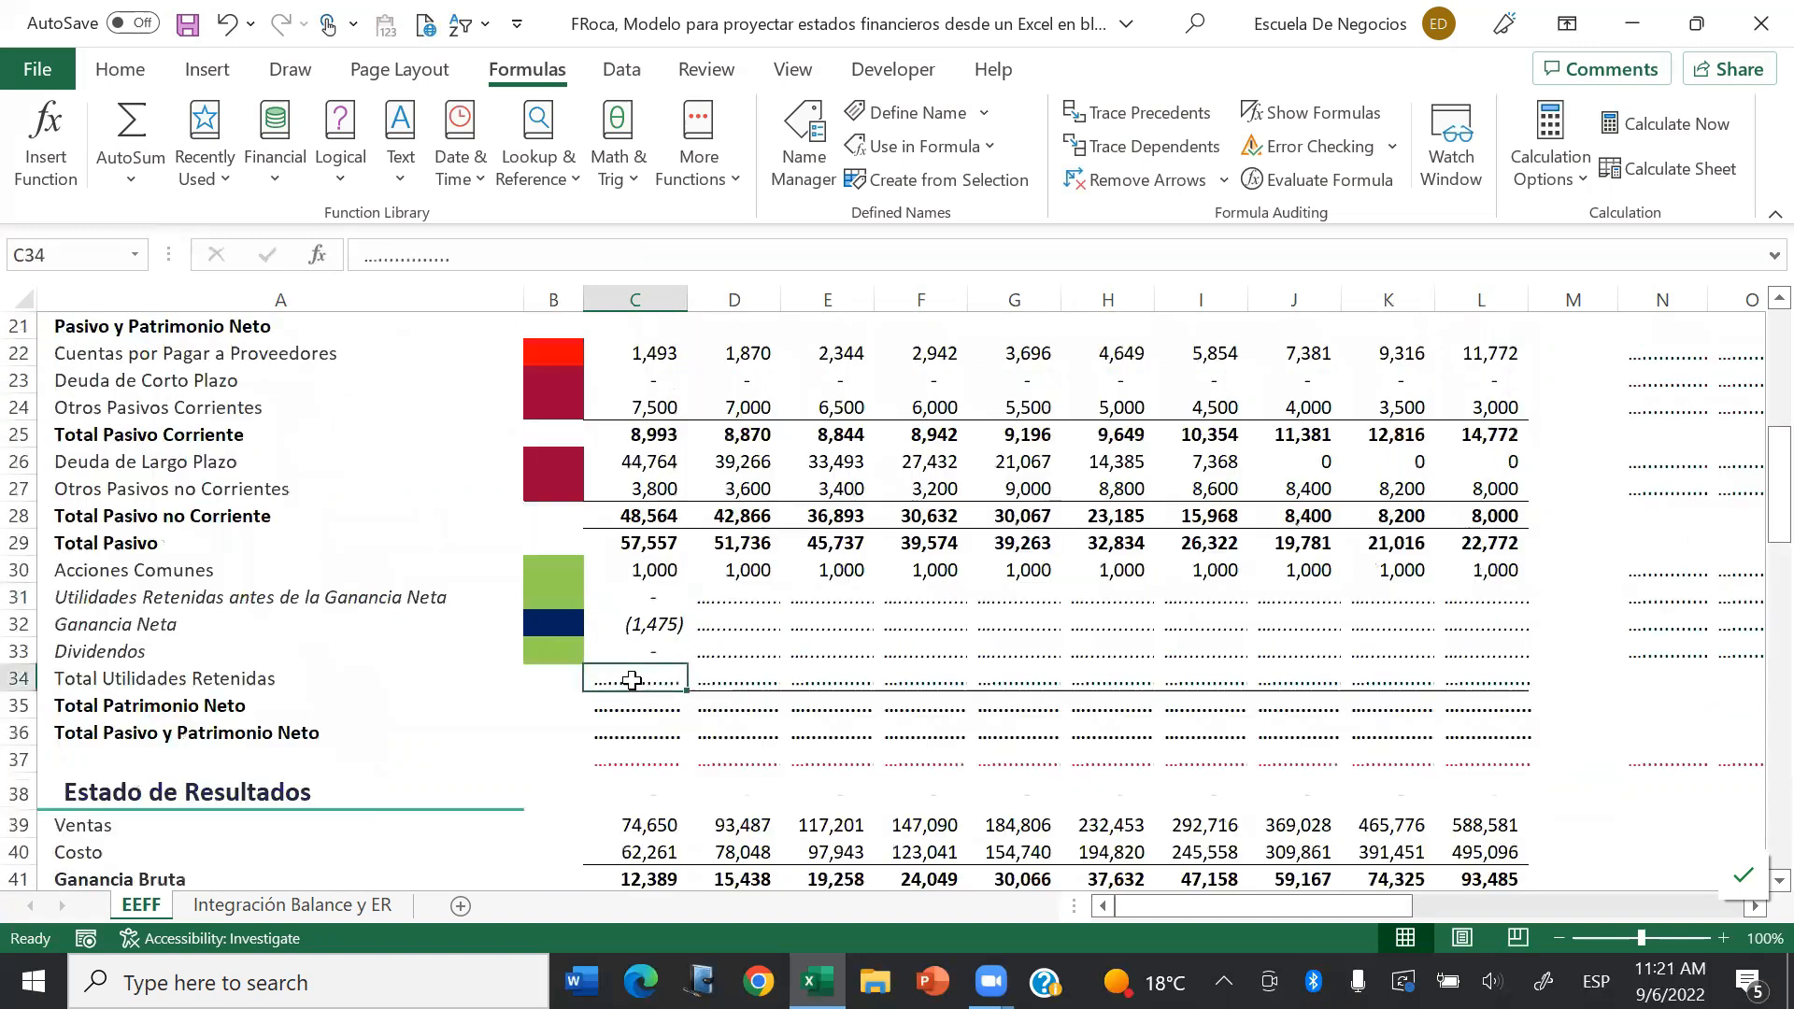
pyautogui.write('=')
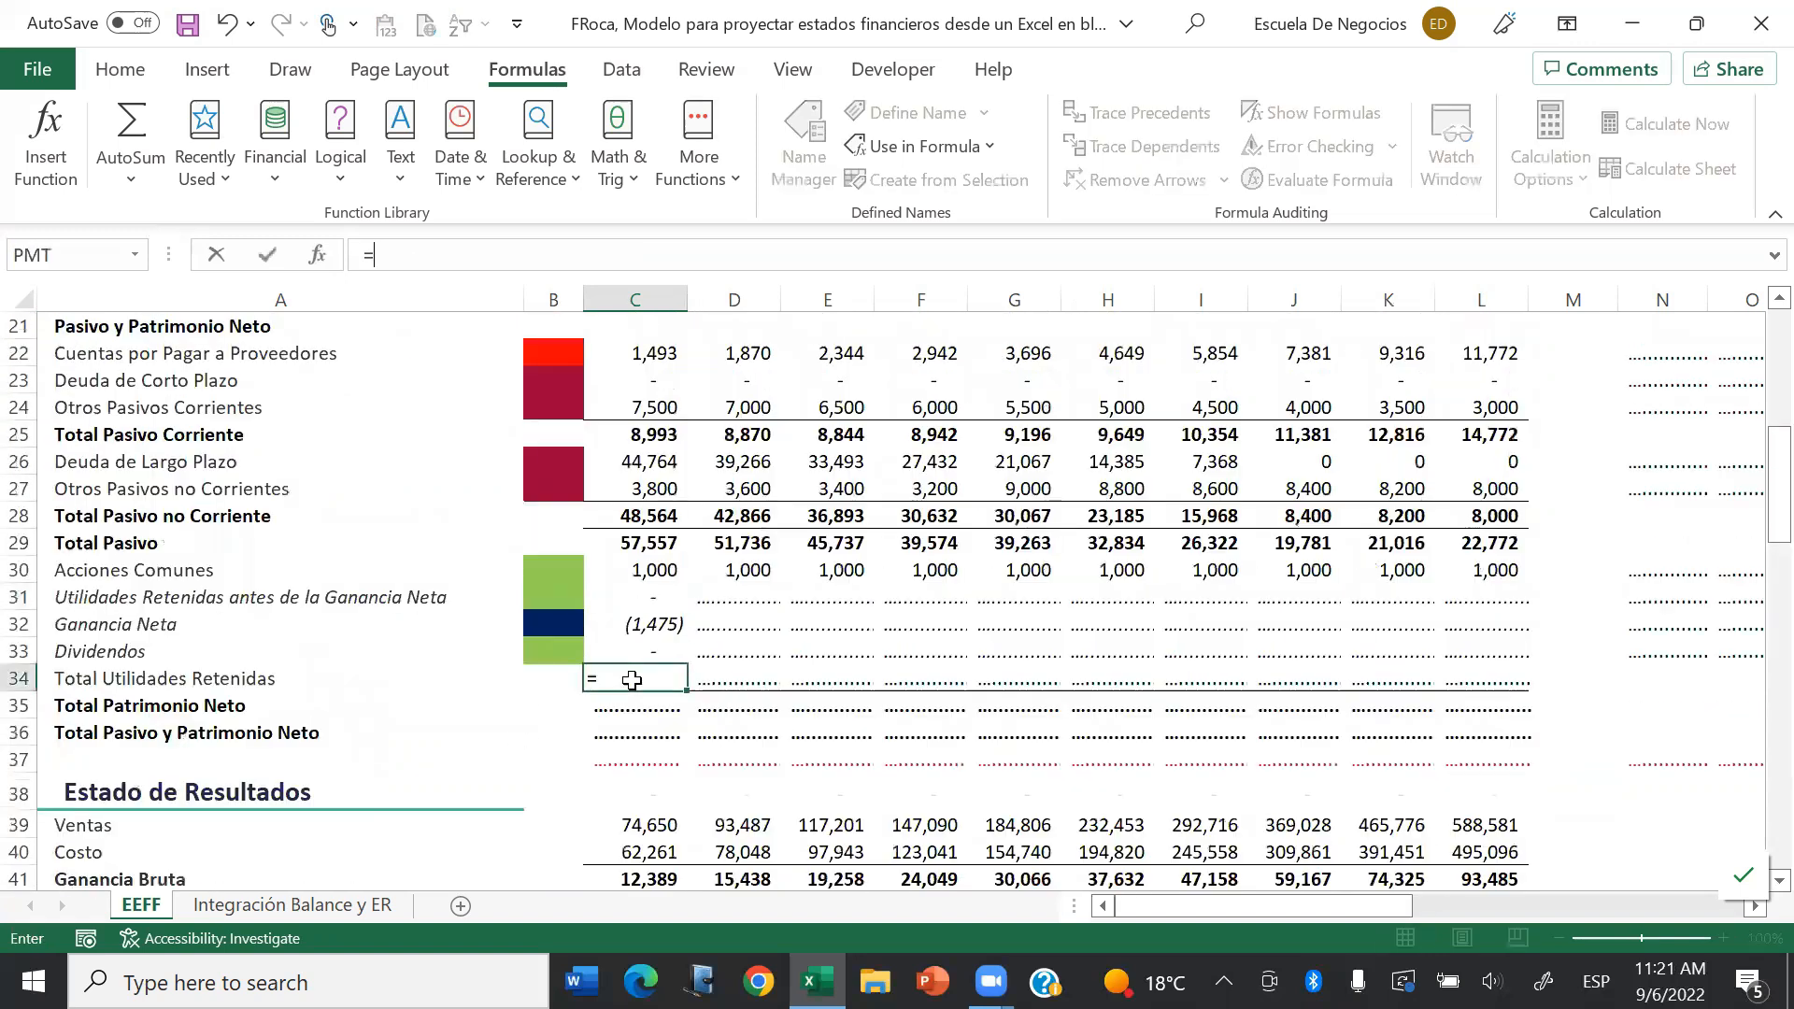
pyautogui.click(493, 613)
pyautogui.press('Up')
pyautogui.press('Right')
pyautogui.press('Right')
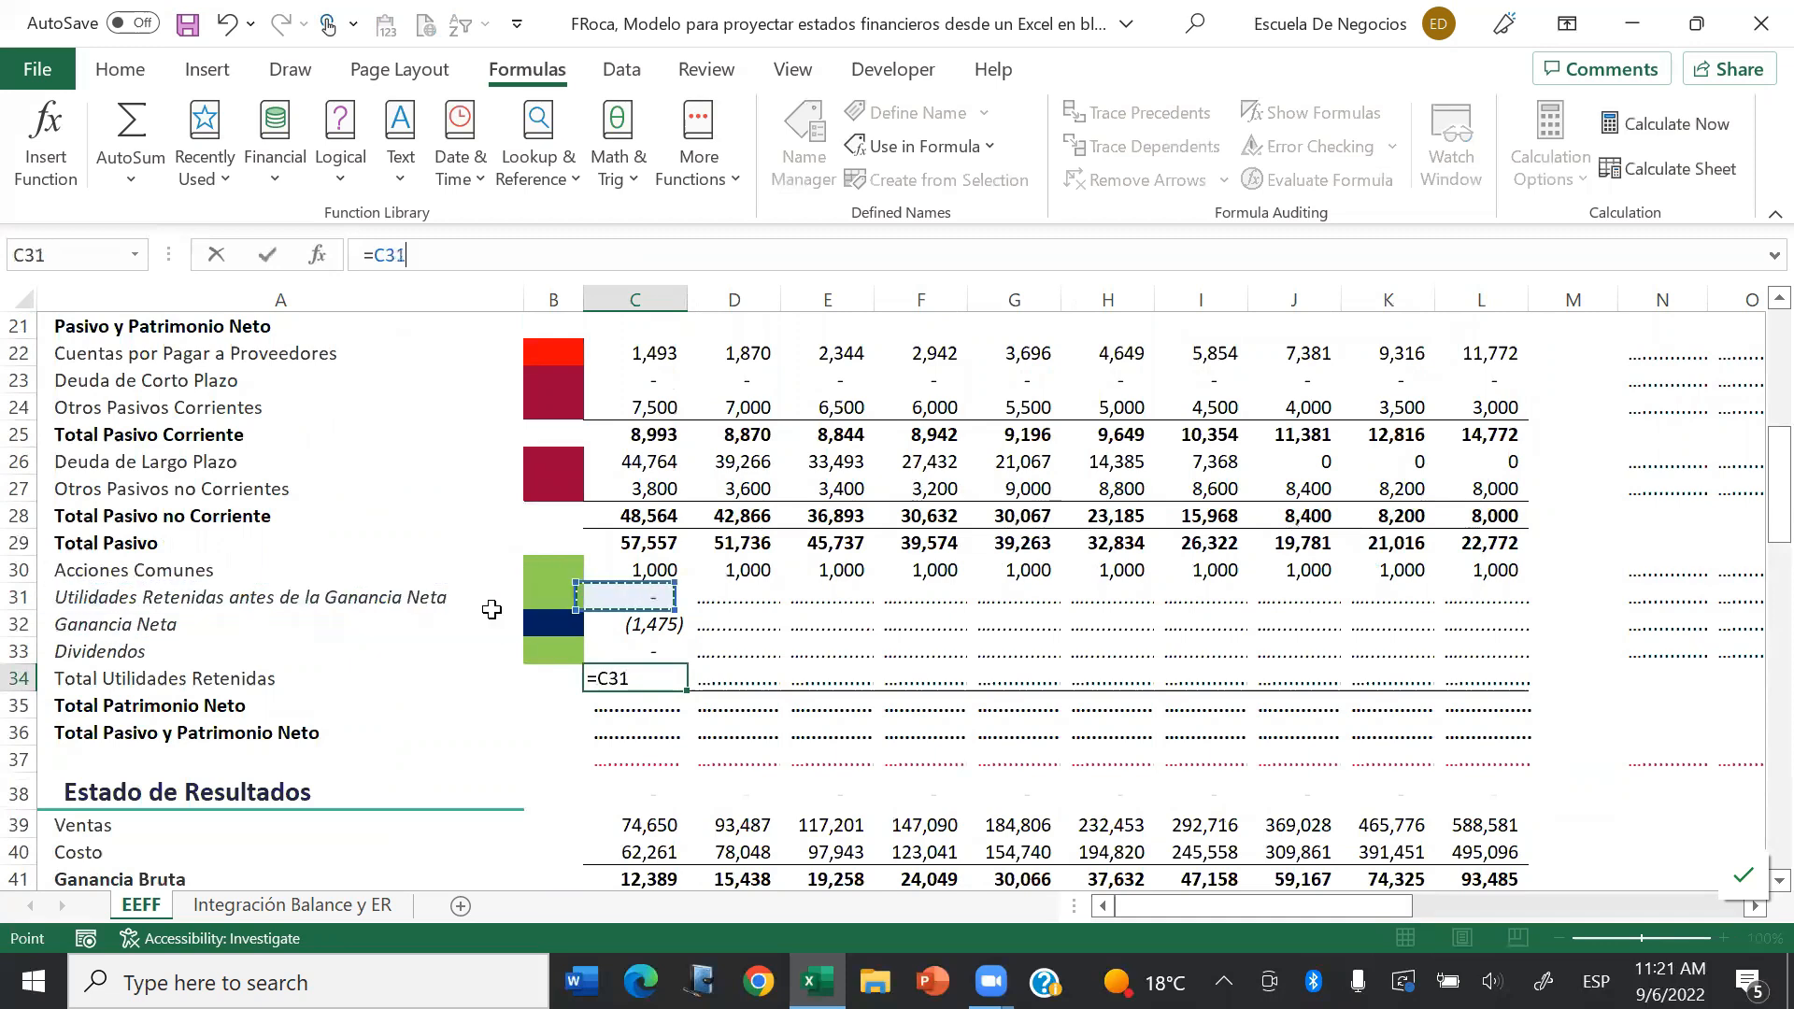
pyautogui.write('+')
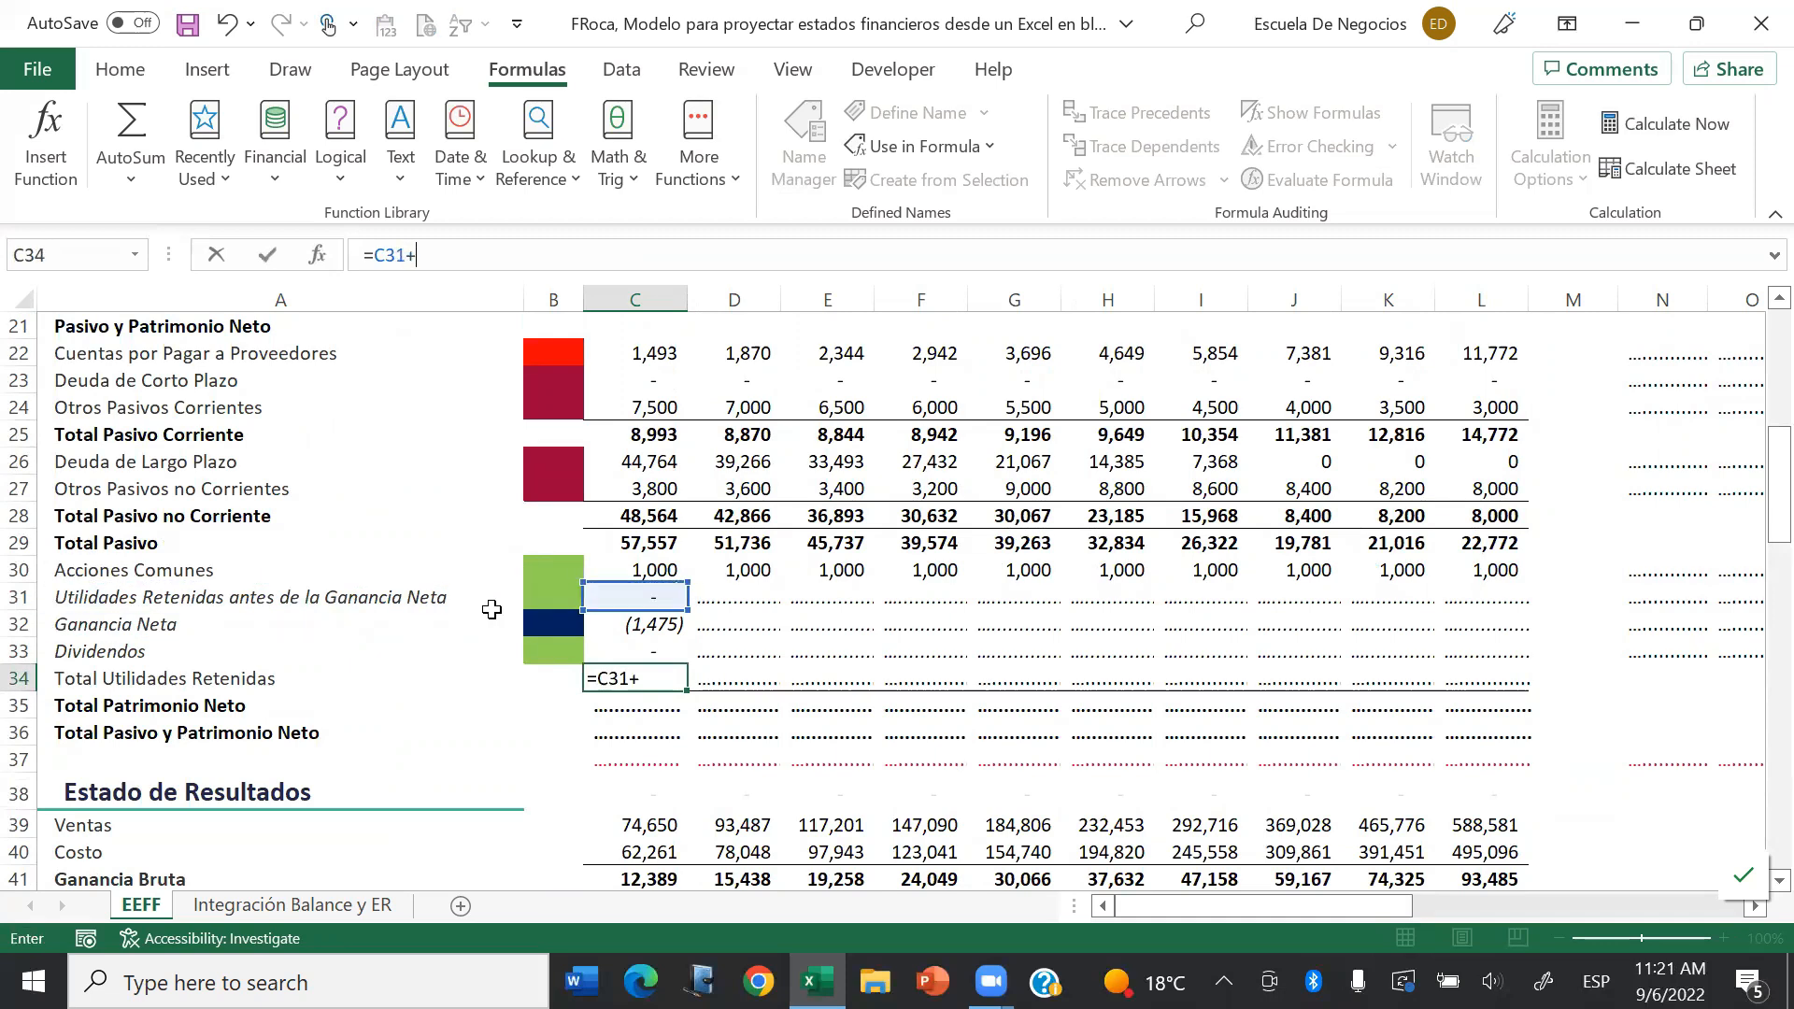
pyautogui.click(655, 626)
pyautogui.write('-')
pyautogui.click(654, 654)
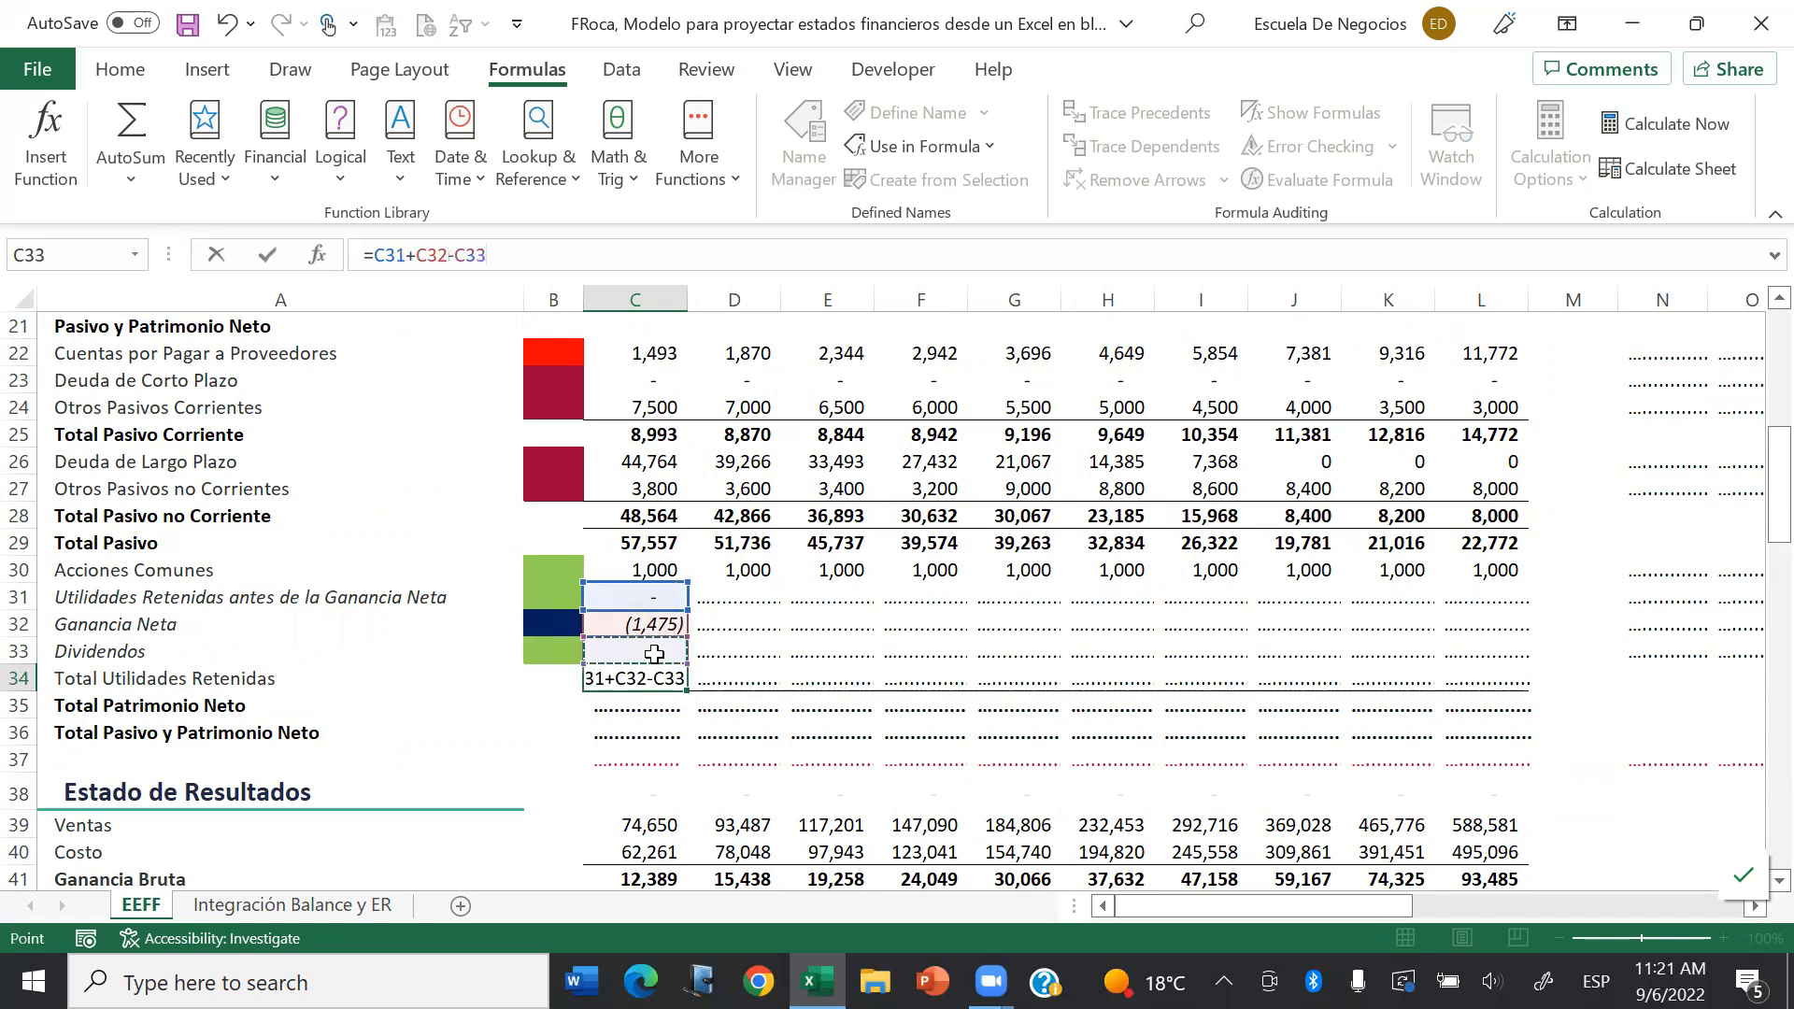
pyautogui.press('Return')
# Step: Link the second year's Utilidades Retenidas antes de la Ganancia Neta in D31 to the prior year's Total Utilidades Retenidas in C34
pyautogui.click(738, 598)
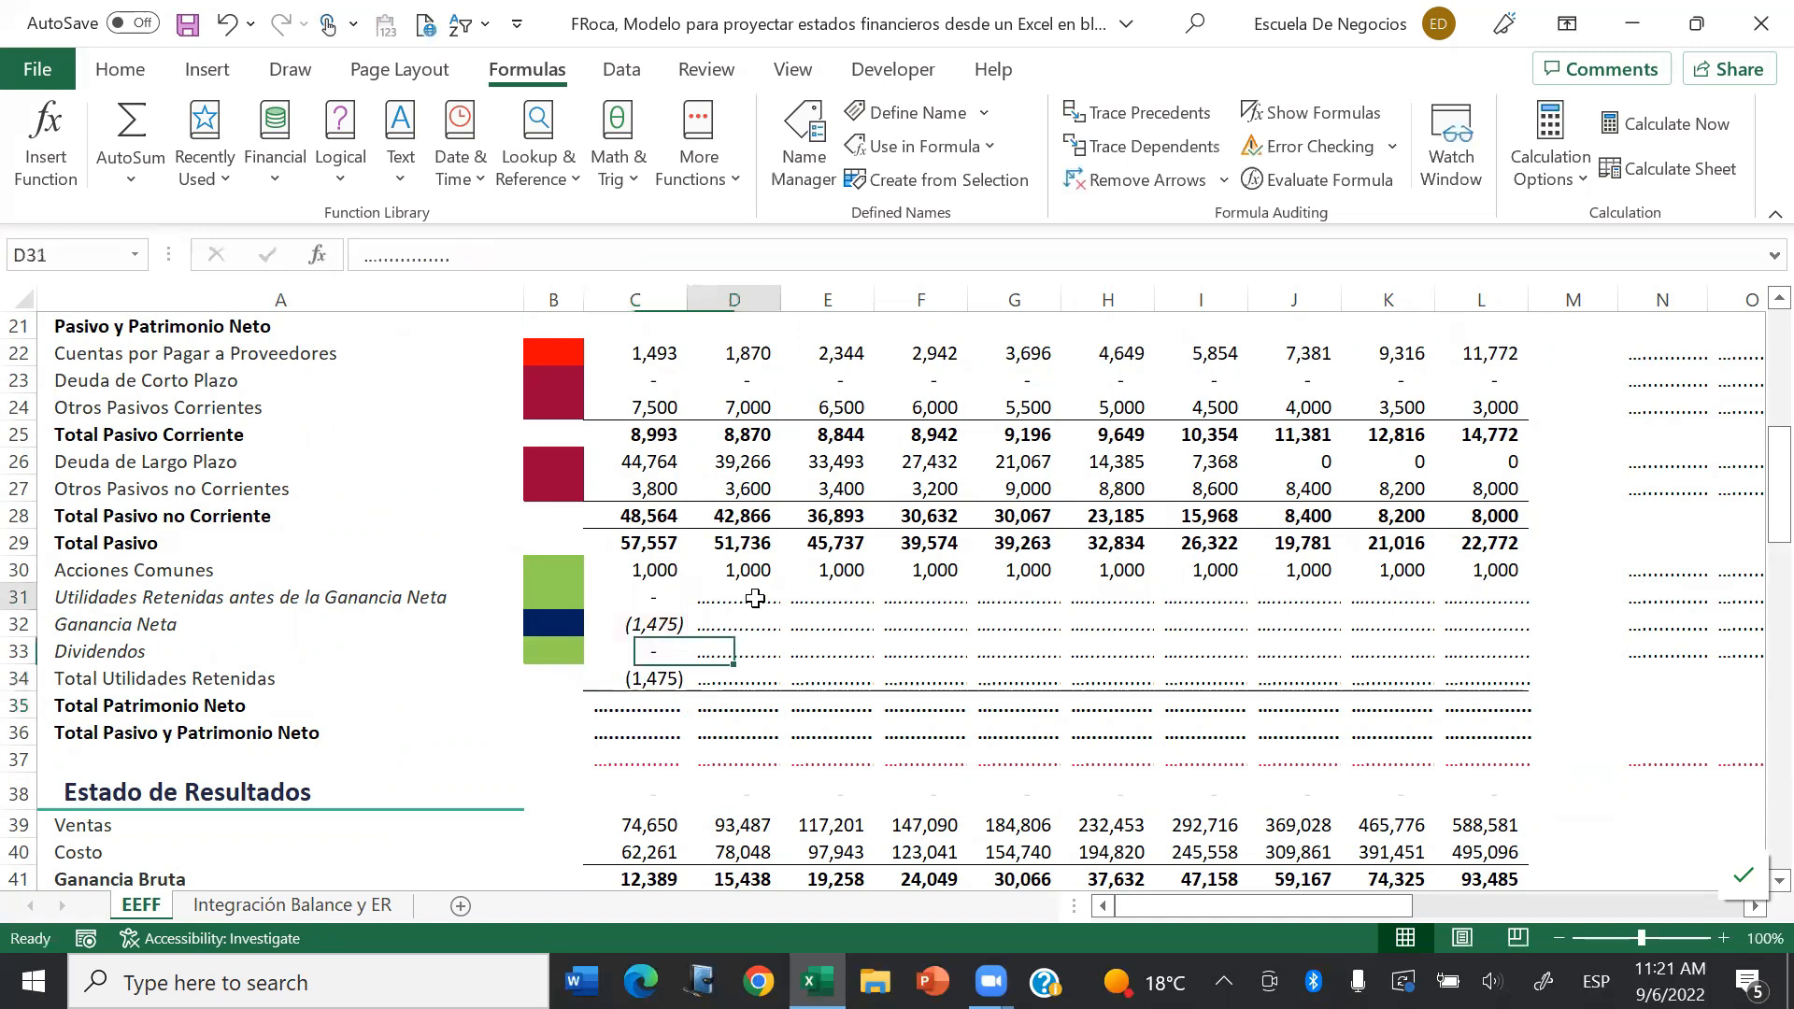
pyautogui.write('=')
pyautogui.click(654, 679)
pyautogui.press('Return')
# Step: Copy the Ganancia Neta, Dividendos and Total Utilidades Retenidas formulas from C32:C34 into D32:D34
pyautogui.press('Up')
pyautogui.press('Left')
pyautogui.press('Down')
pyautogui.hotkey('shift', 'Down')
pyautogui.hotkey('shift', 'Down')
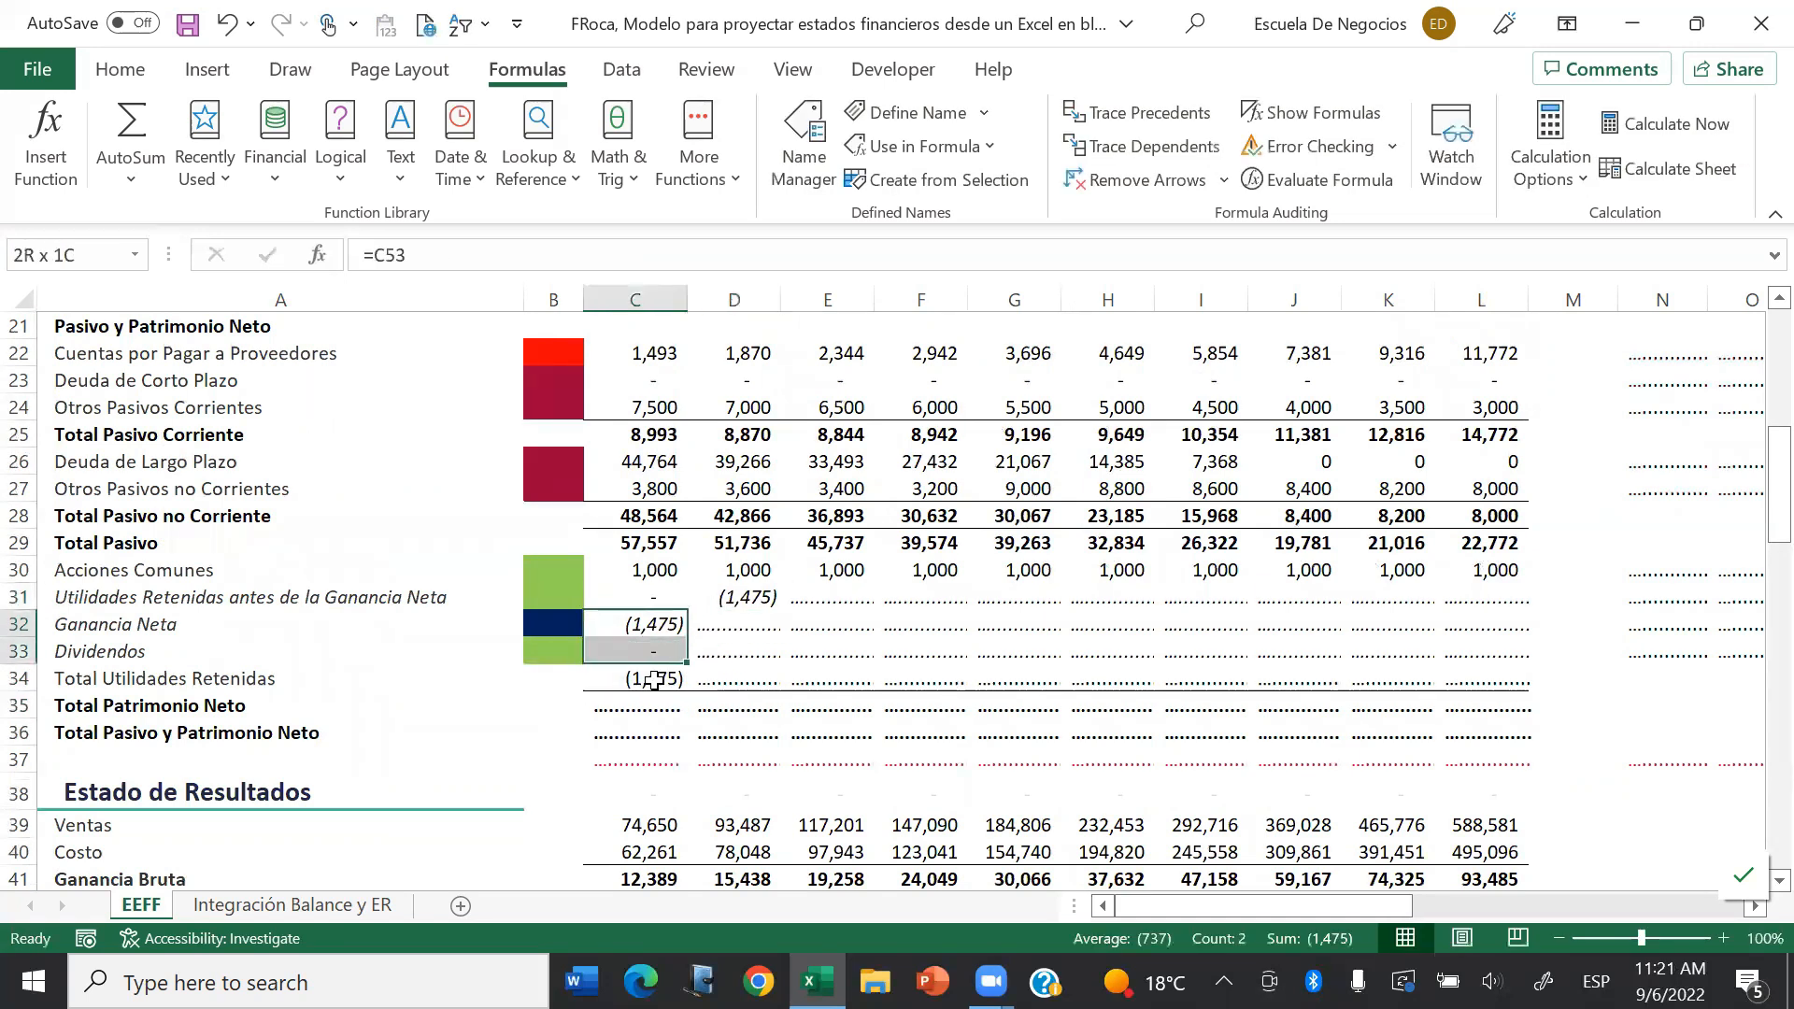
pyautogui.hotkey('ctrl', 'c')
pyautogui.press('Right')
pyautogui.hotkey('ctrl', 'v')
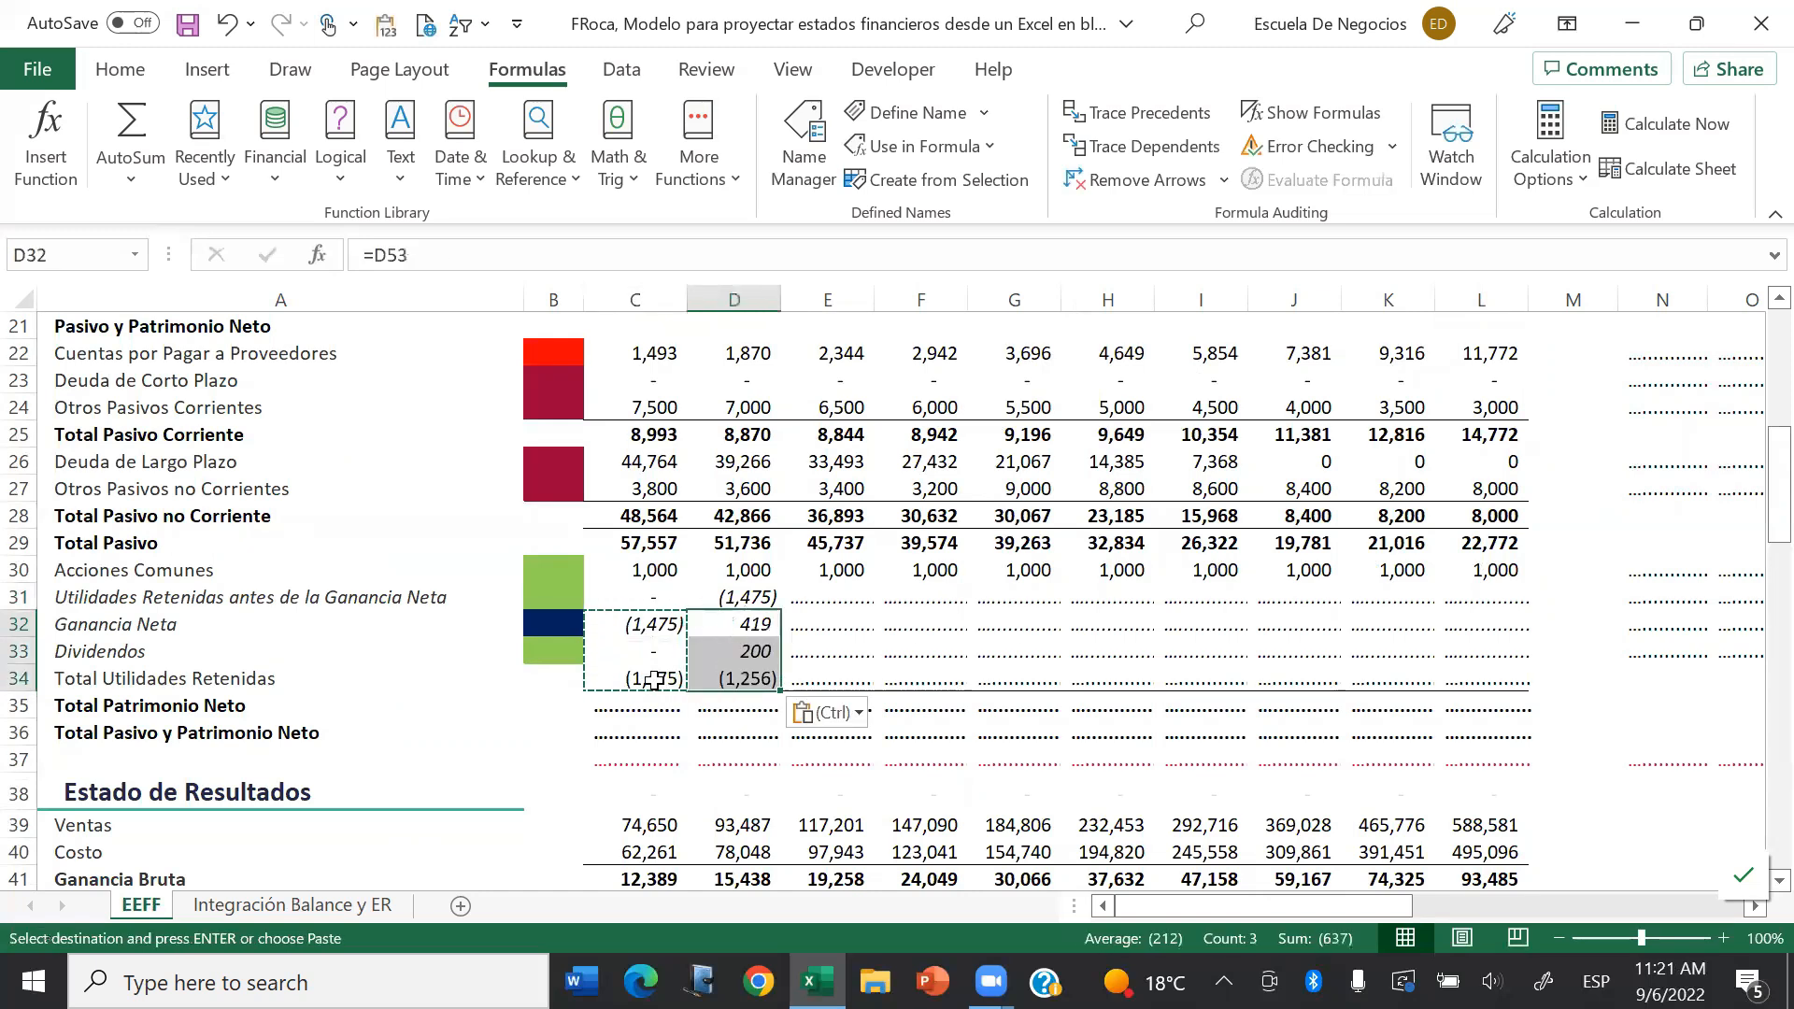
# Step: Copy the retained earnings formulas from D31:D34 across the remaining projection years through L34
pyautogui.press('Up')
pyautogui.hotkey('shift', 'Down')
pyautogui.hotkey('shift', 'Down')
pyautogui.hotkey('shift', 'Down')
pyautogui.hotkey('ctrl', 'c')
pyautogui.hotkey('shift', 'Right')
pyautogui.hotkey('shift', 'Right')
pyautogui.hotkey('shift', 'Right')
pyautogui.hotkey('shift', 'Right')
pyautogui.hotkey('shift', 'Right')
pyautogui.hotkey('shift', 'Right')
pyautogui.hotkey('shift', 'Right')
pyautogui.hotkey('shift', 'Right')
pyautogui.press('Return')
pyautogui.press('Down')
pyautogui.press('Down')
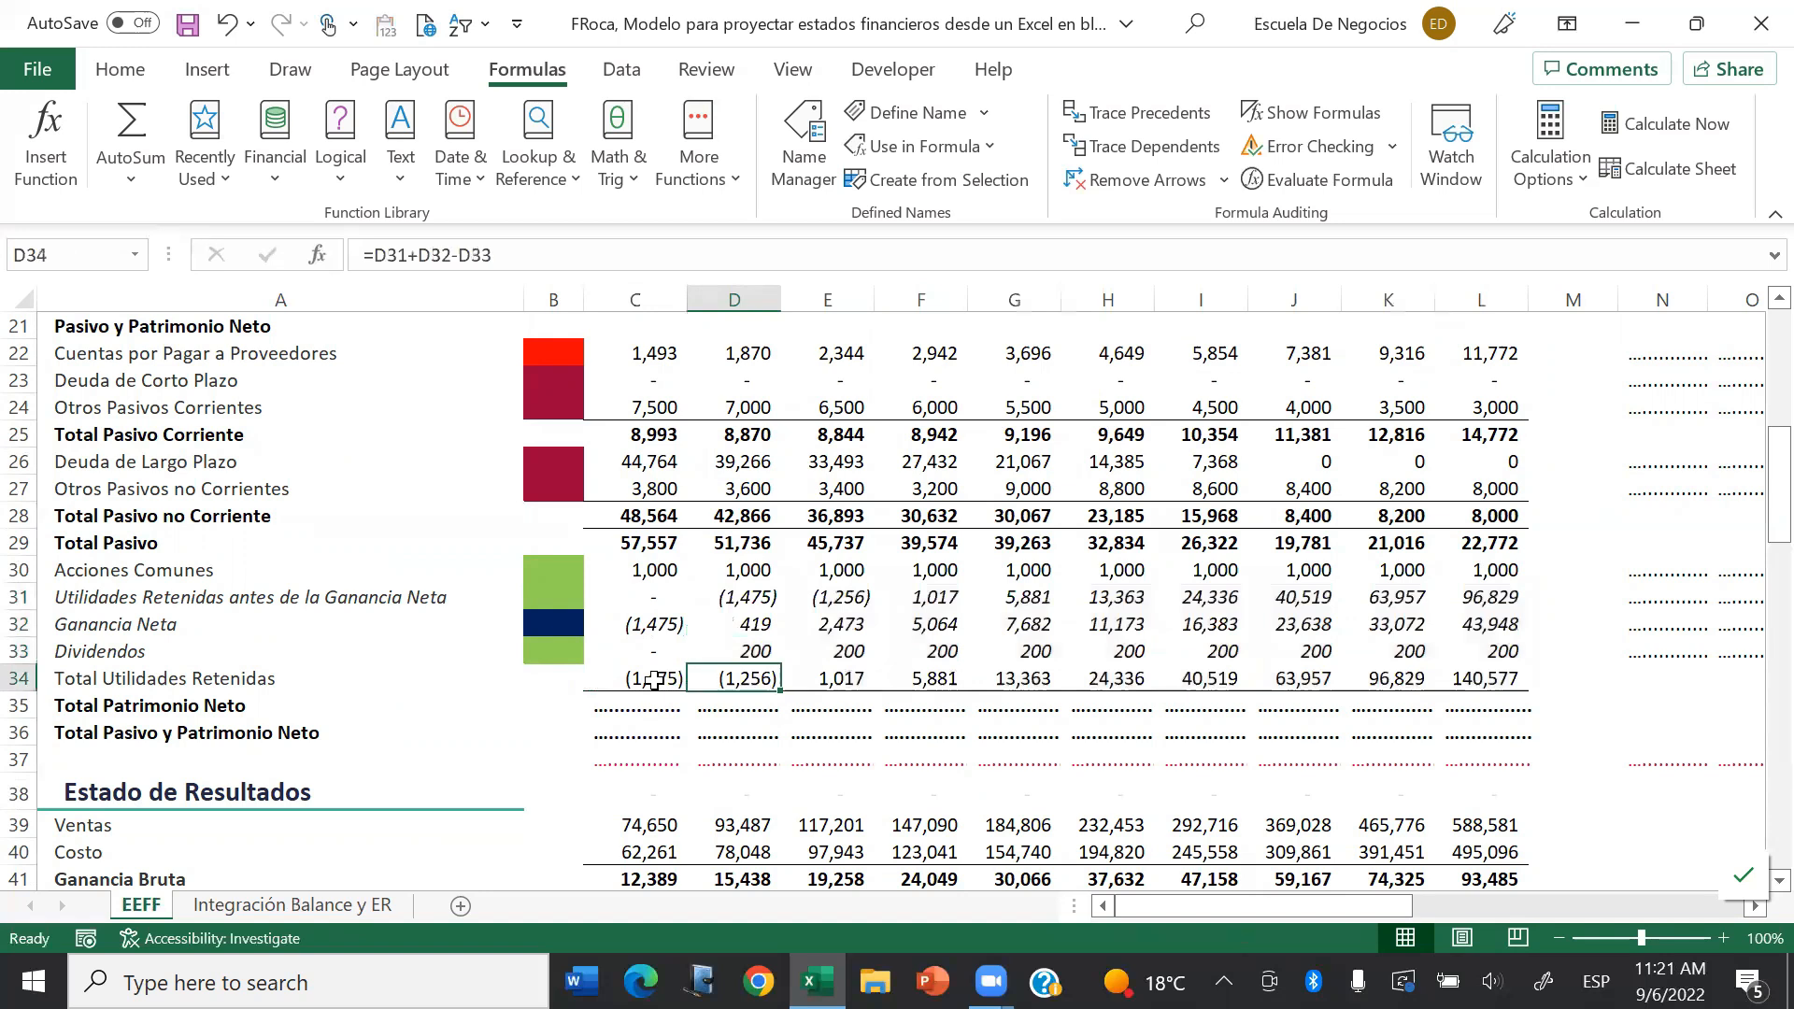
# Step: Calculate Total Patrimonio Neto in C35 with the formula =C30+C34 and fill it across through L35
pyautogui.press('Down')
pyautogui.press('Left')
pyautogui.write('=')
pyautogui.click(618, 564)
pyautogui.write('+')
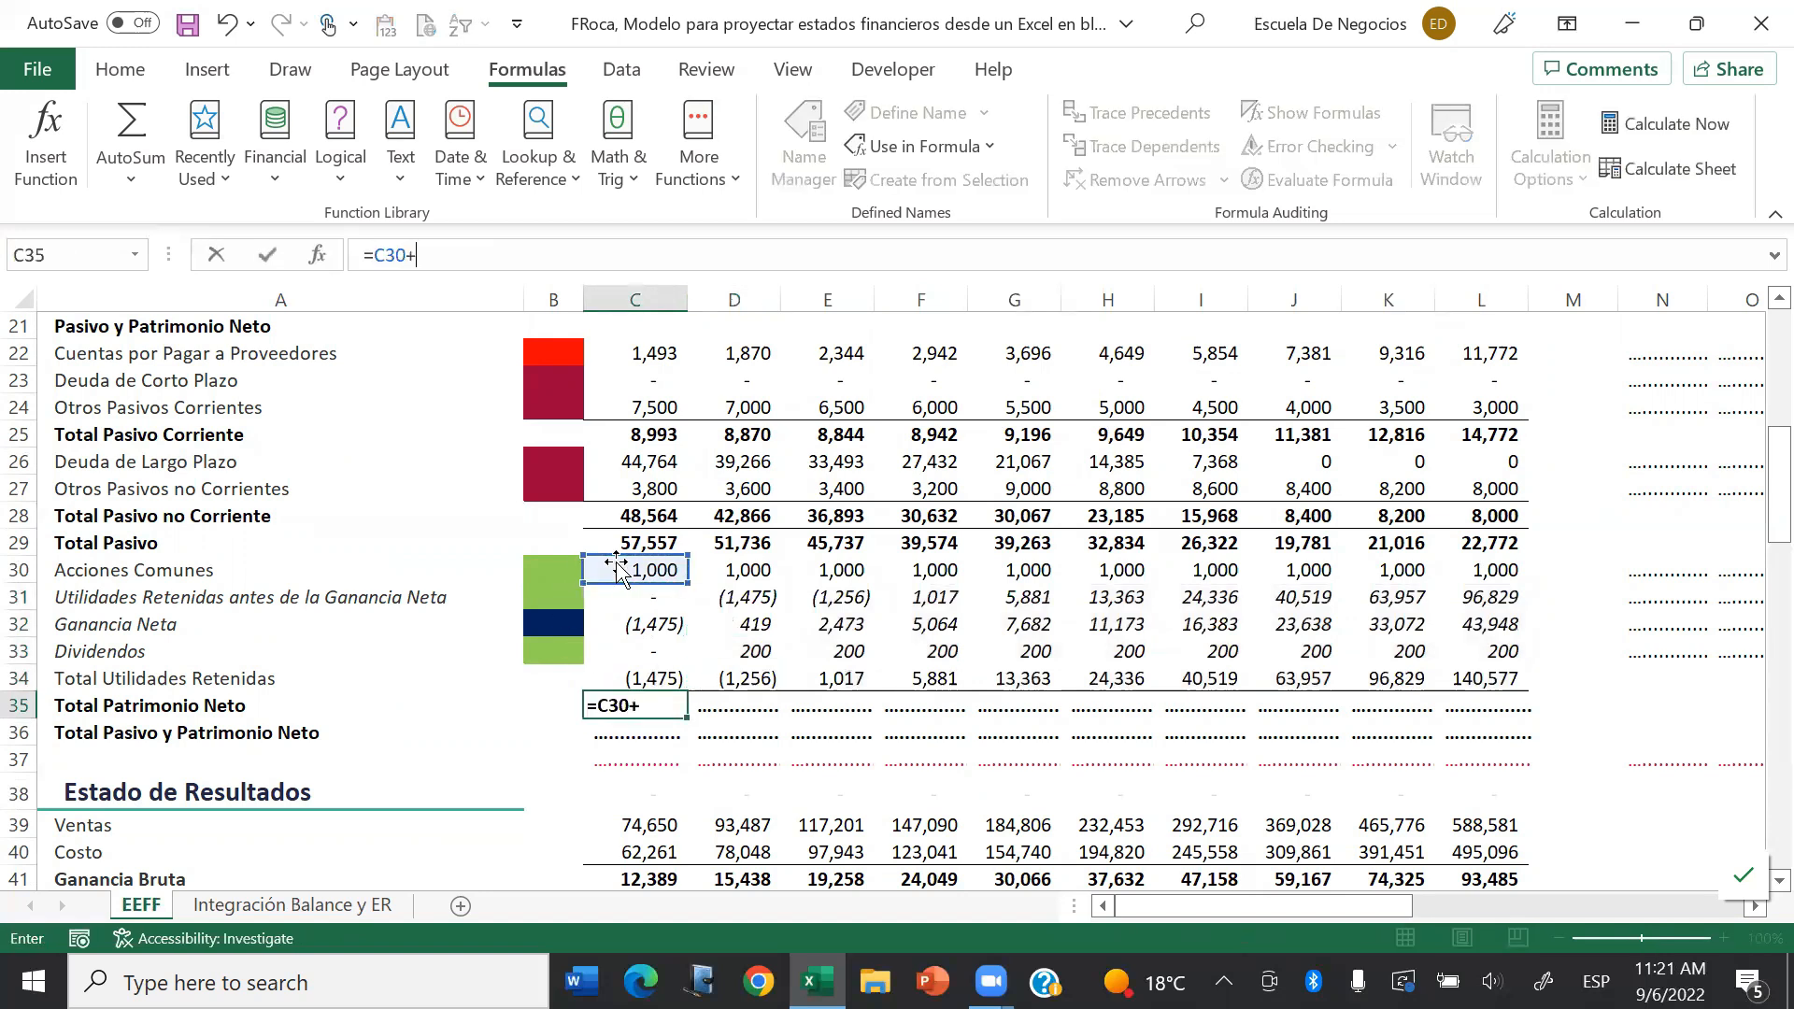
pyautogui.click(662, 681)
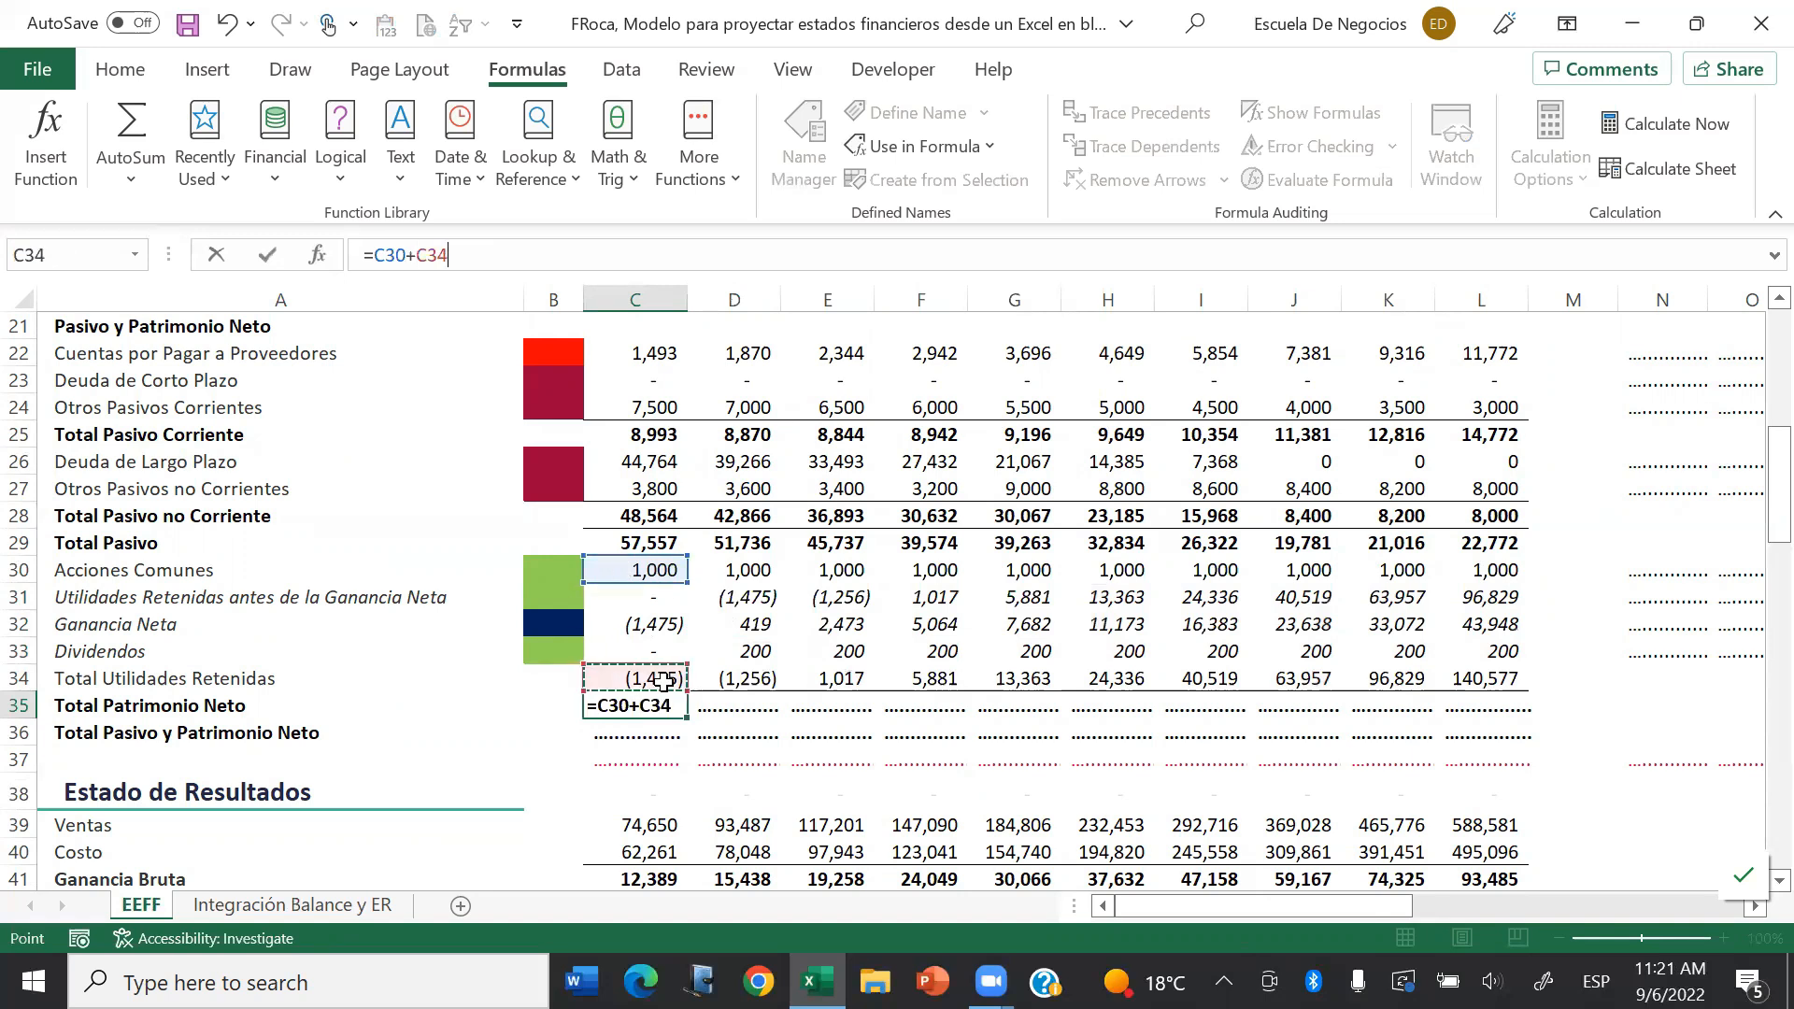
pyautogui.press('Return')
pyautogui.press('Up')
pyautogui.hotkey('ctrl', 'shift', 'Right')
pyautogui.hotkey('ctrl', 'r')
# Step: Calculate Total Pasivo y Patrimonio Neto in C36 with the formula =C29+C35 and copy it across through L36
pyautogui.press('Down')
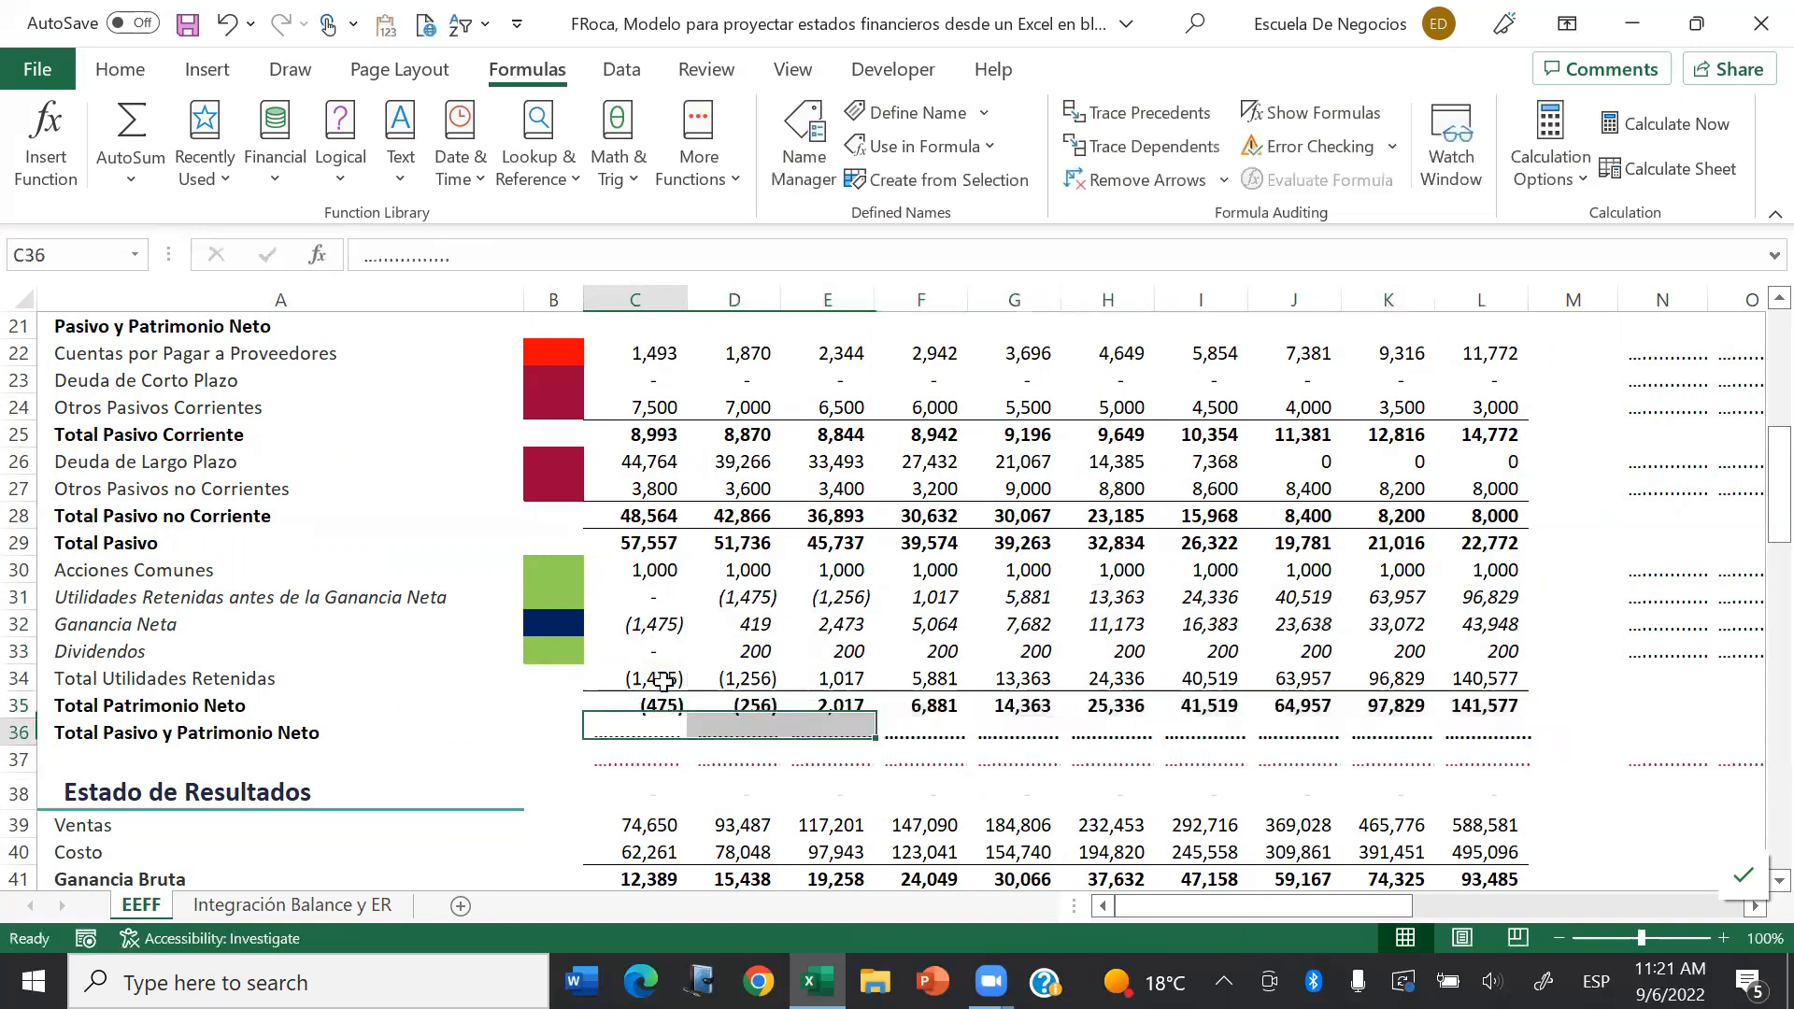
pyautogui.write('=')
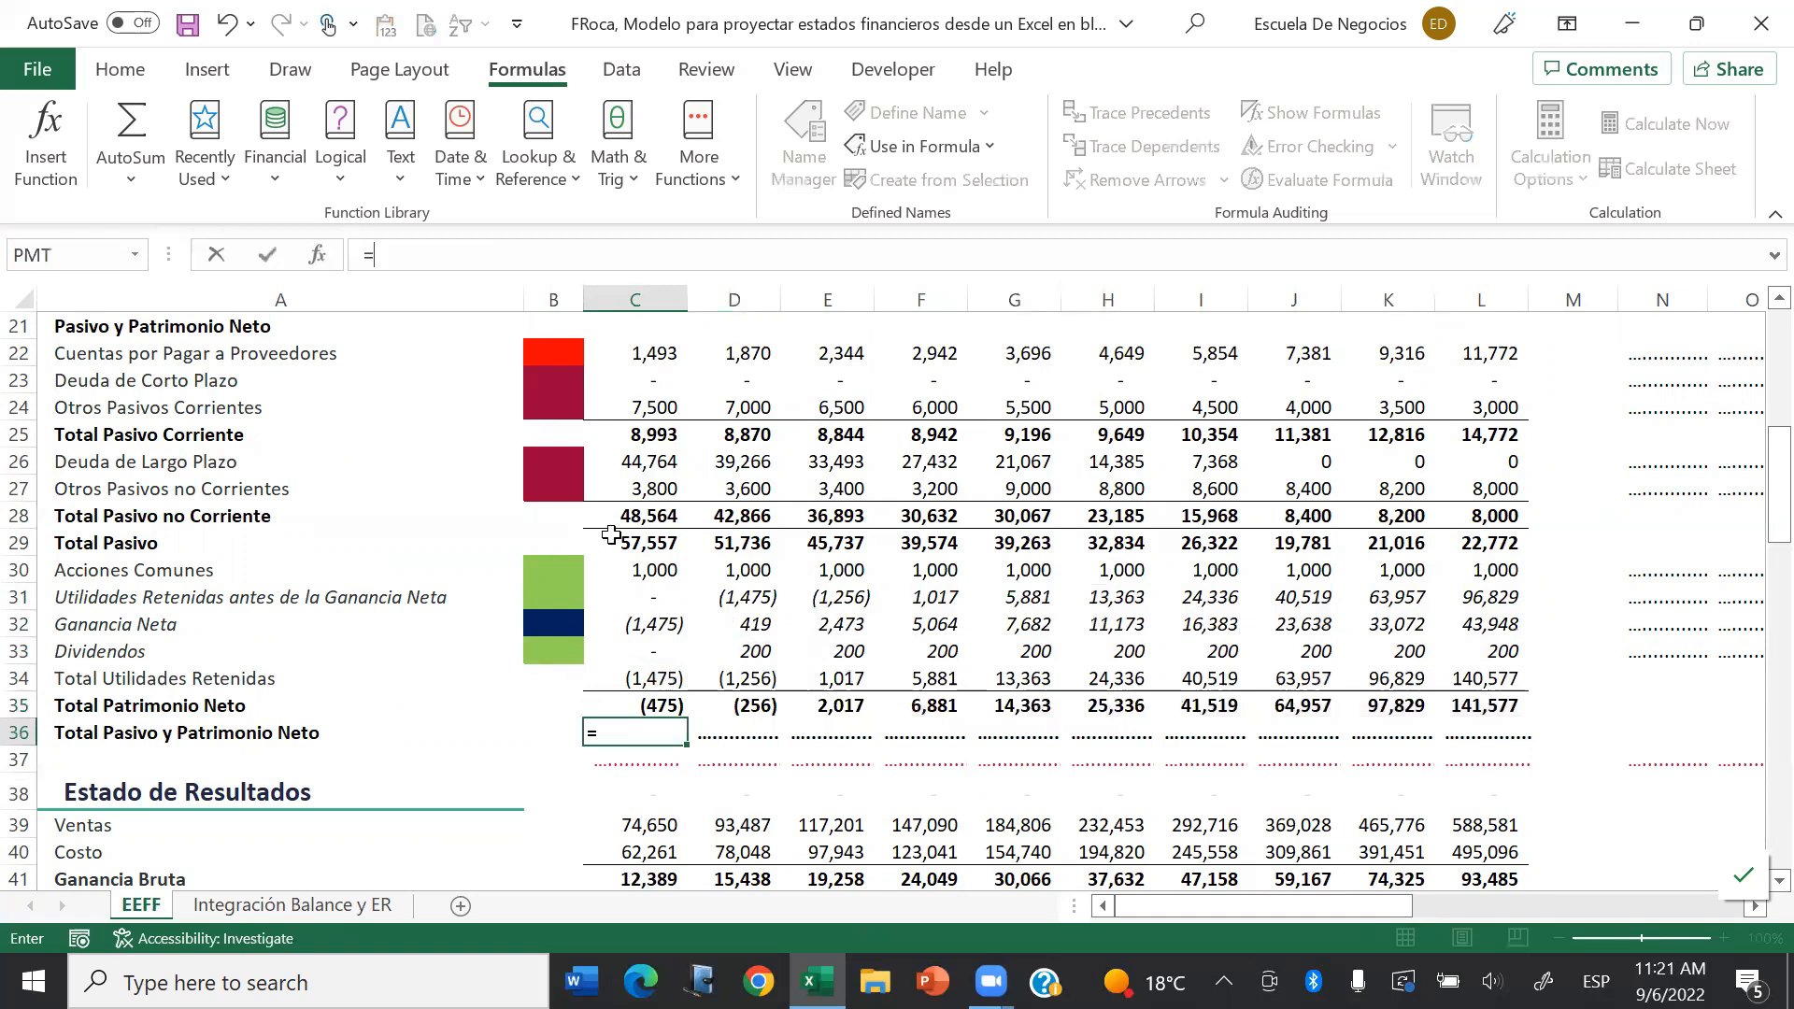
pyautogui.click(618, 546)
pyautogui.write('+')
pyautogui.press('Up')
pyautogui.press('Return')
pyautogui.press('Up')
pyautogui.hotkey('ctrl', 'c')
pyautogui.hotkey('ctrl', 'shift', 'Right')
pyautogui.press('Return')
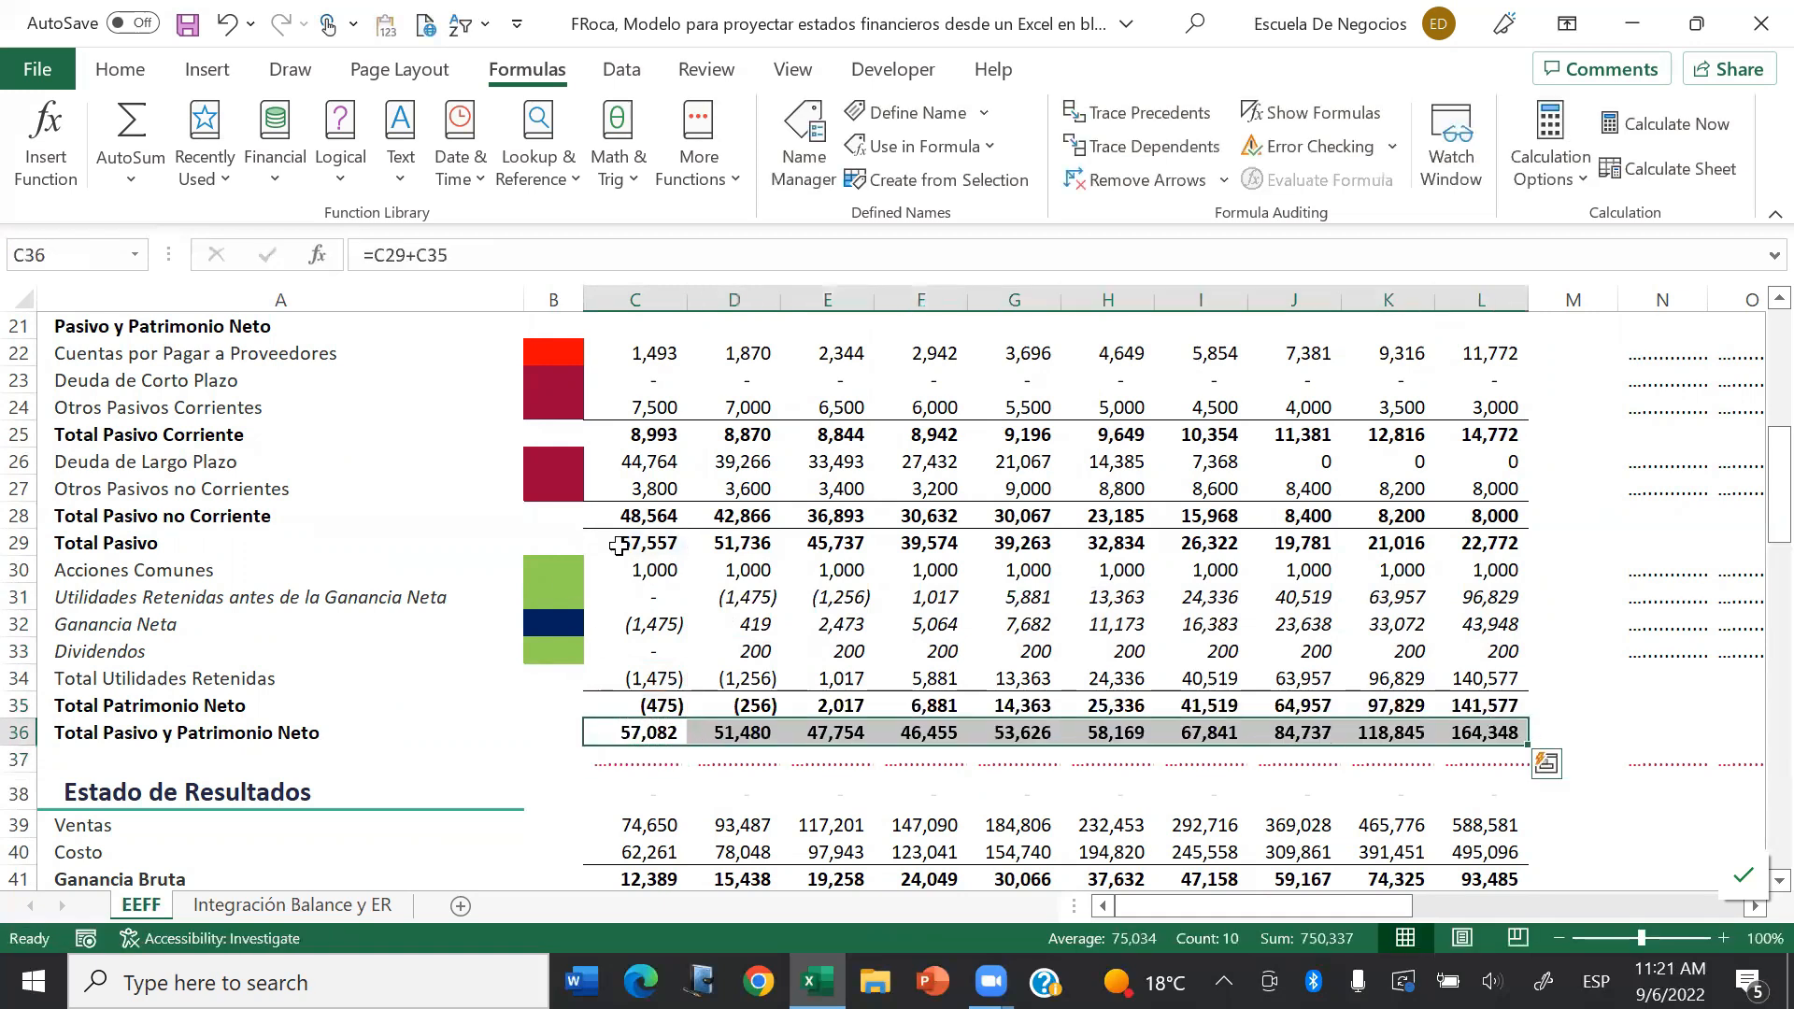
# Step: Add a balance check in C37 that subtracts Total Pasivo y Patrimonio Neto from Total Activo with =C19-C36
pyautogui.press('Down')
pyautogui.write('=')
pyautogui.press('Up')
pyautogui.press('Up')
pyautogui.press('Up')
pyautogui.press('Up')
pyautogui.press('Up')
pyautogui.press('Up')
pyautogui.press('Up')
pyautogui.press('Up')
pyautogui.press('Up')
pyautogui.press('Up')
pyautogui.press('Up')
pyautogui.press('Up')
pyautogui.press('Up')
pyautogui.press('Up')
pyautogui.press('Up')
pyautogui.press('Up')
pyautogui.press('Up')
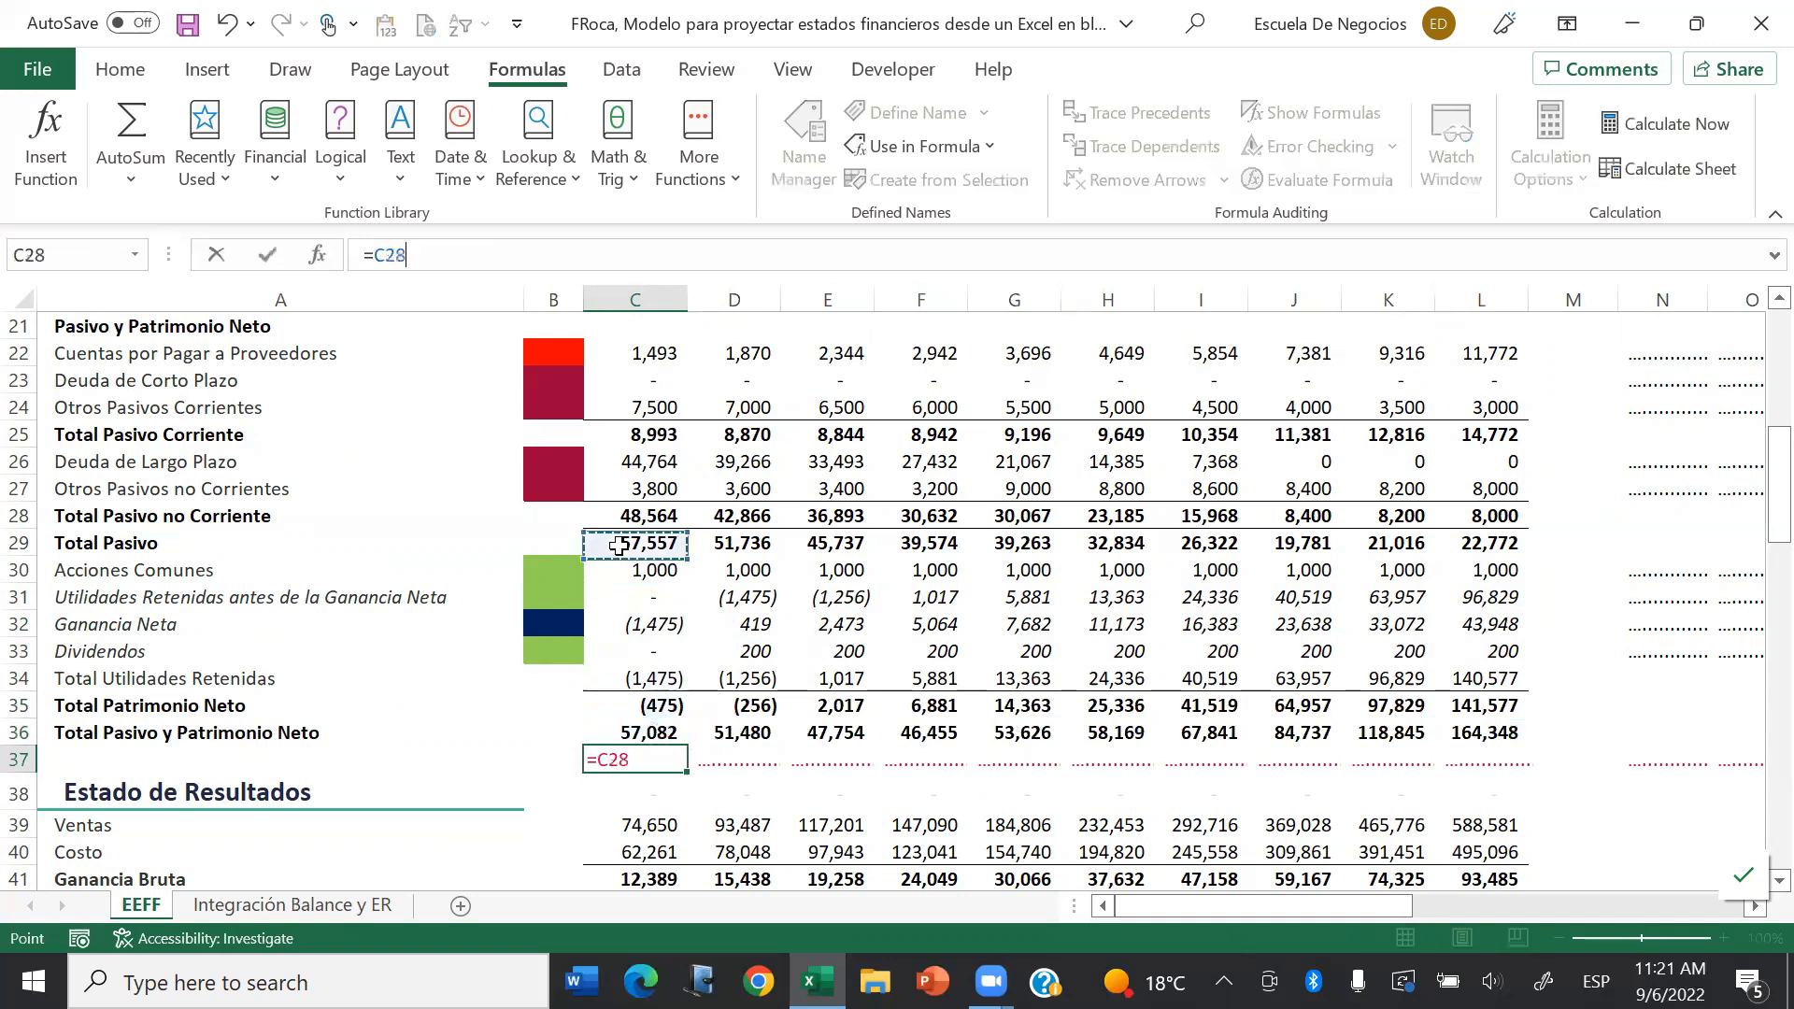
pyautogui.press('Up')
pyautogui.write('-')
pyautogui.press('Up')
pyautogui.hotkey('ctrl', 'Return')
# Step: Copy the balance check formula from C37 across the remaining years through L37
pyautogui.hotkey('ctrl', 'c')
pyautogui.hotkey('ctrl', 'shift', 'Right')
pyautogui.press('Return')
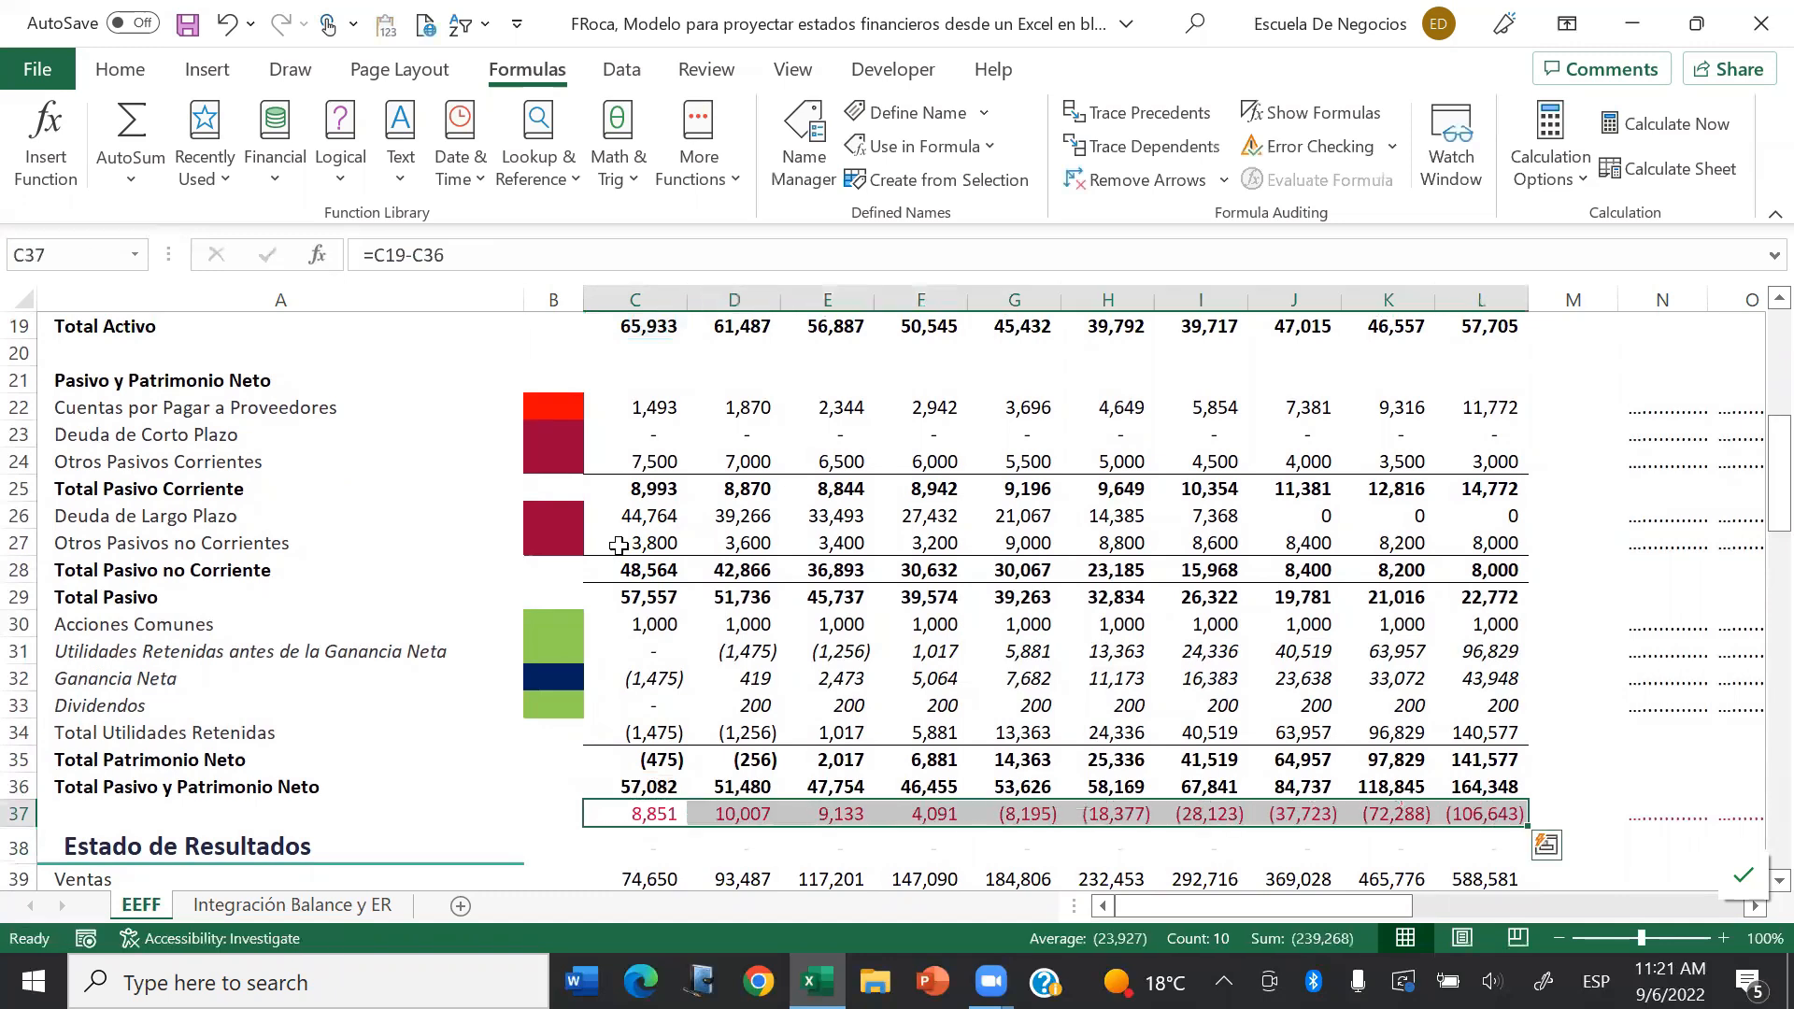
# Step: Examine the Balance figures in column K from Acciones Comunes up to Total Activo no Corriente
pyautogui.click(1414, 626)
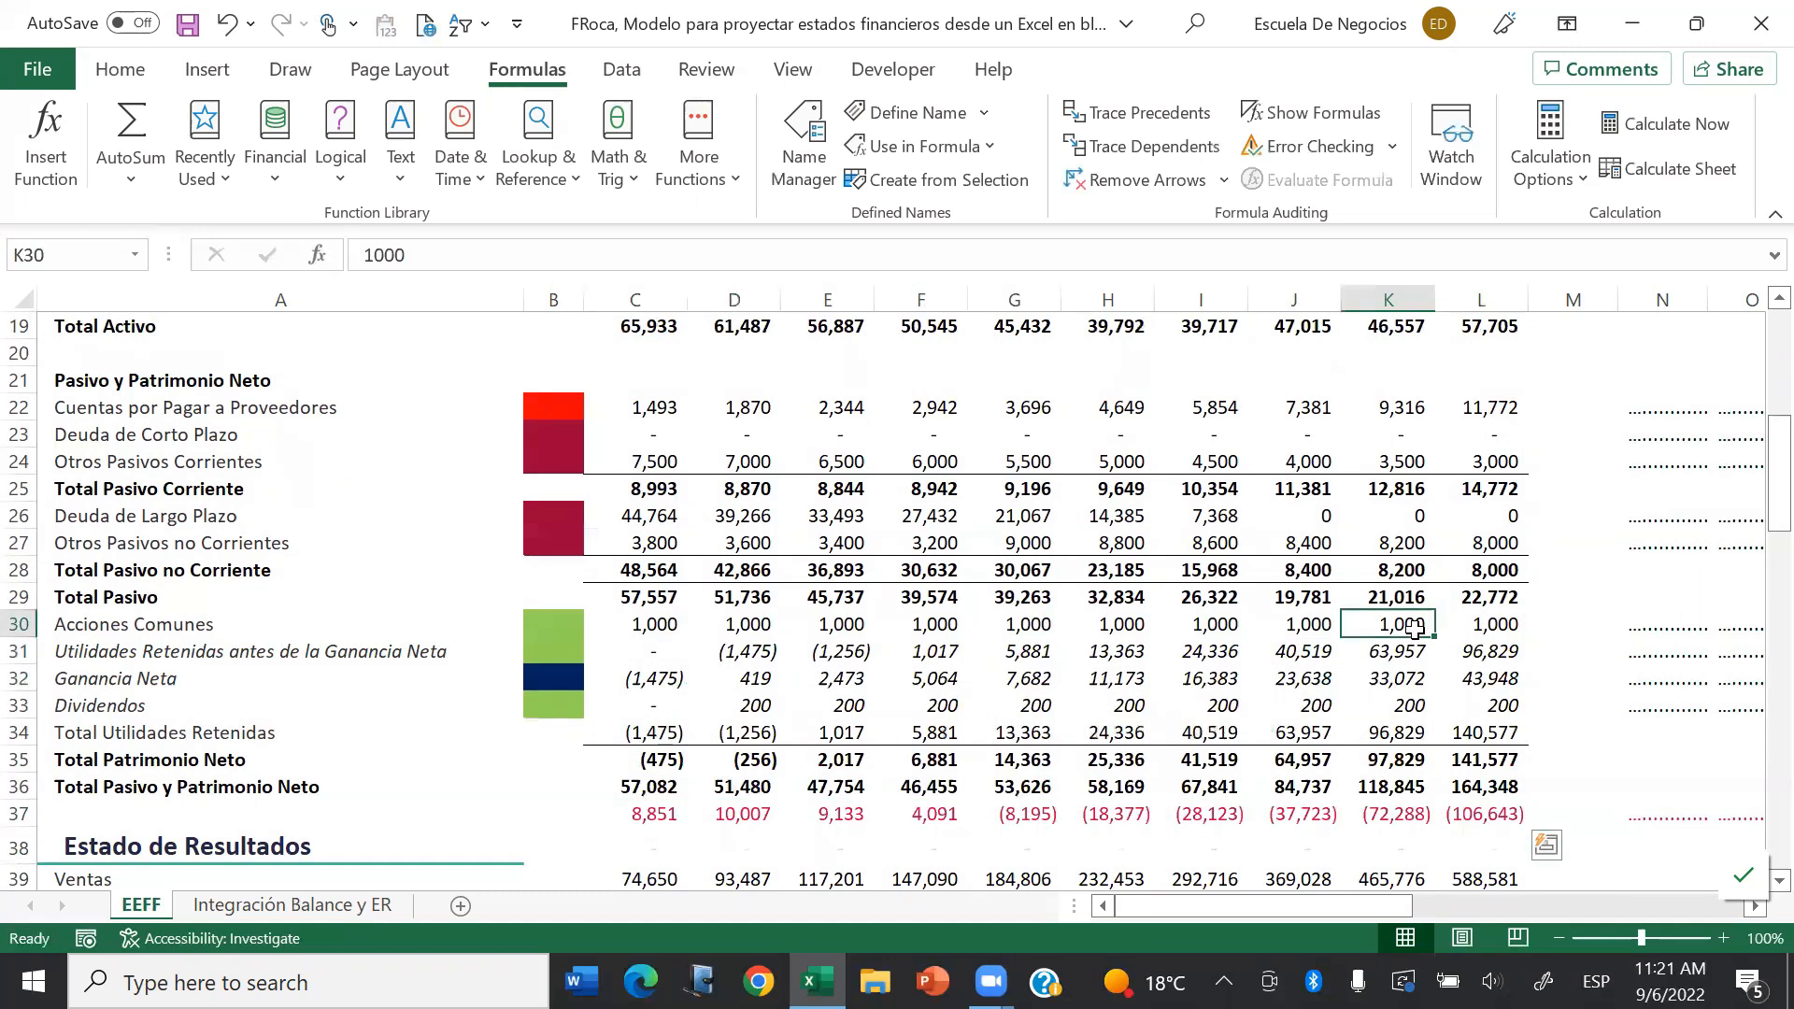
pyautogui.press('Up')
pyautogui.press('Up')
pyautogui.press('Up')
pyautogui.press('Up')
pyautogui.press('Up')
pyautogui.press('Up')
pyautogui.press('Up')
pyautogui.press('Up')
pyautogui.press('Up')
pyautogui.press('Up')
pyautogui.press('Up')
pyautogui.press('Up')
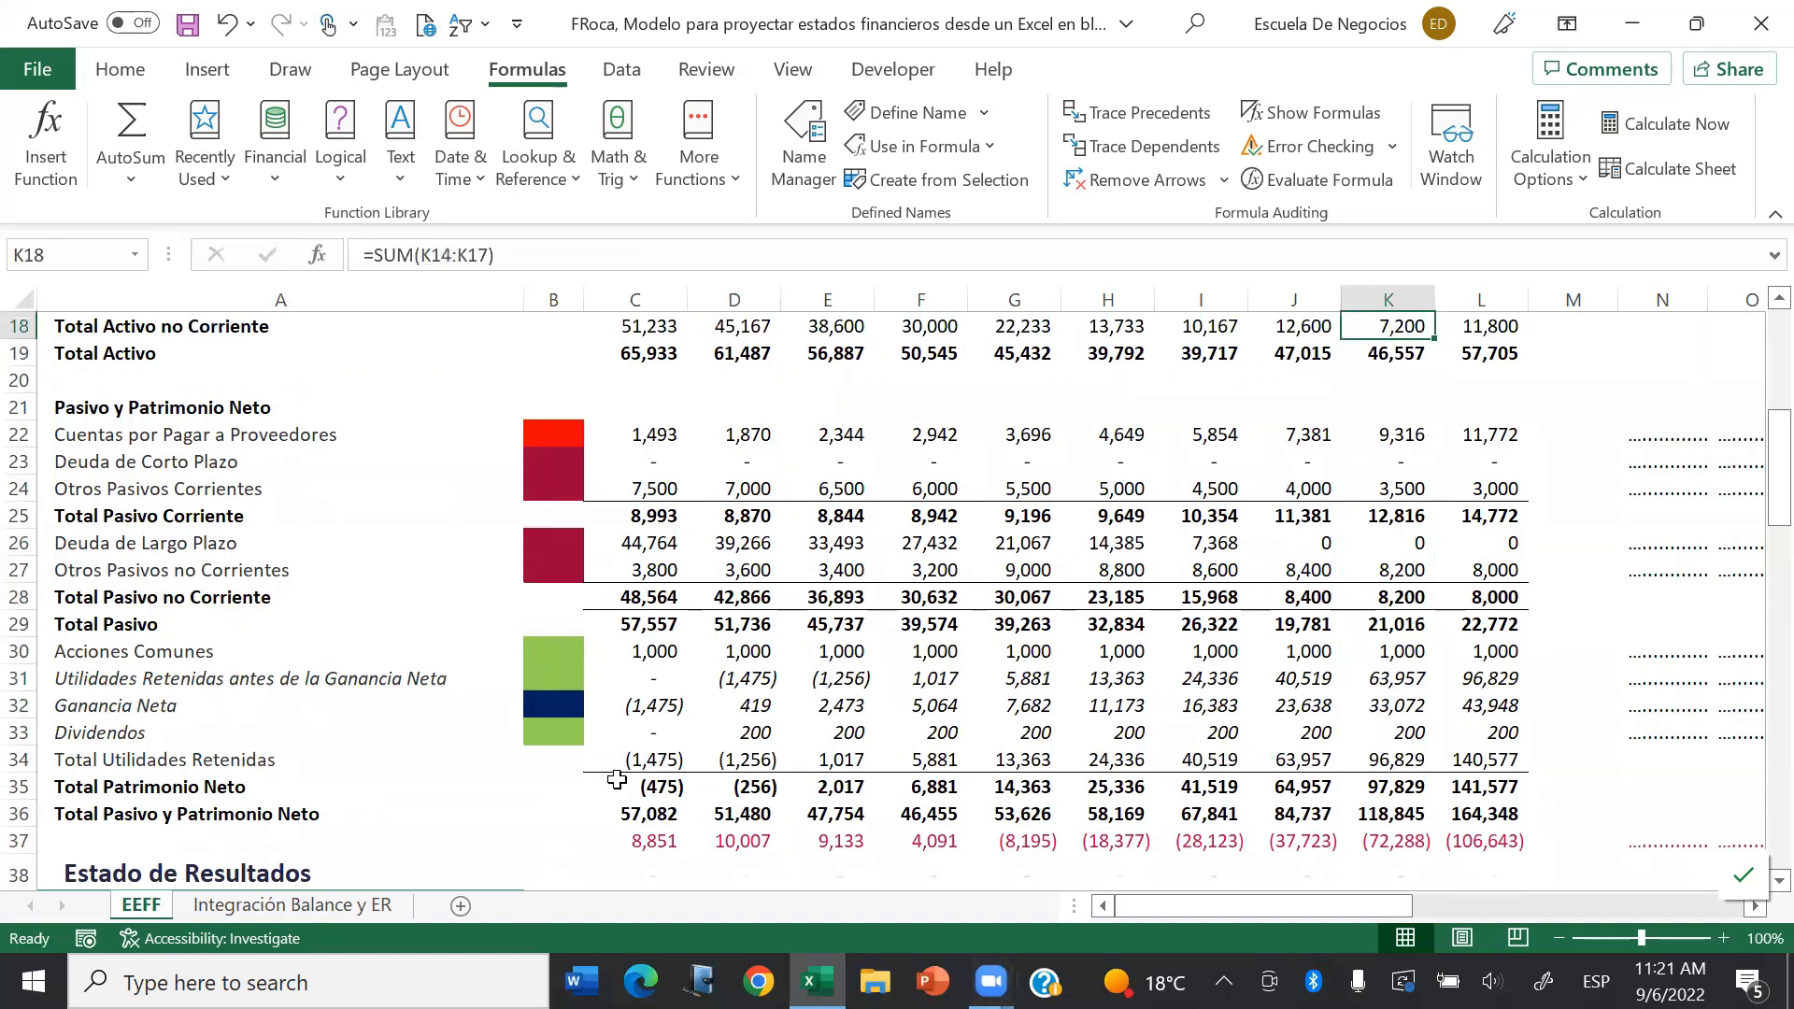
# Step: Check the formulas behind Total Patrimonio Neto in C35 and Total Pasivo y Patrimonio Neto in C36
pyautogui.click(617, 780)
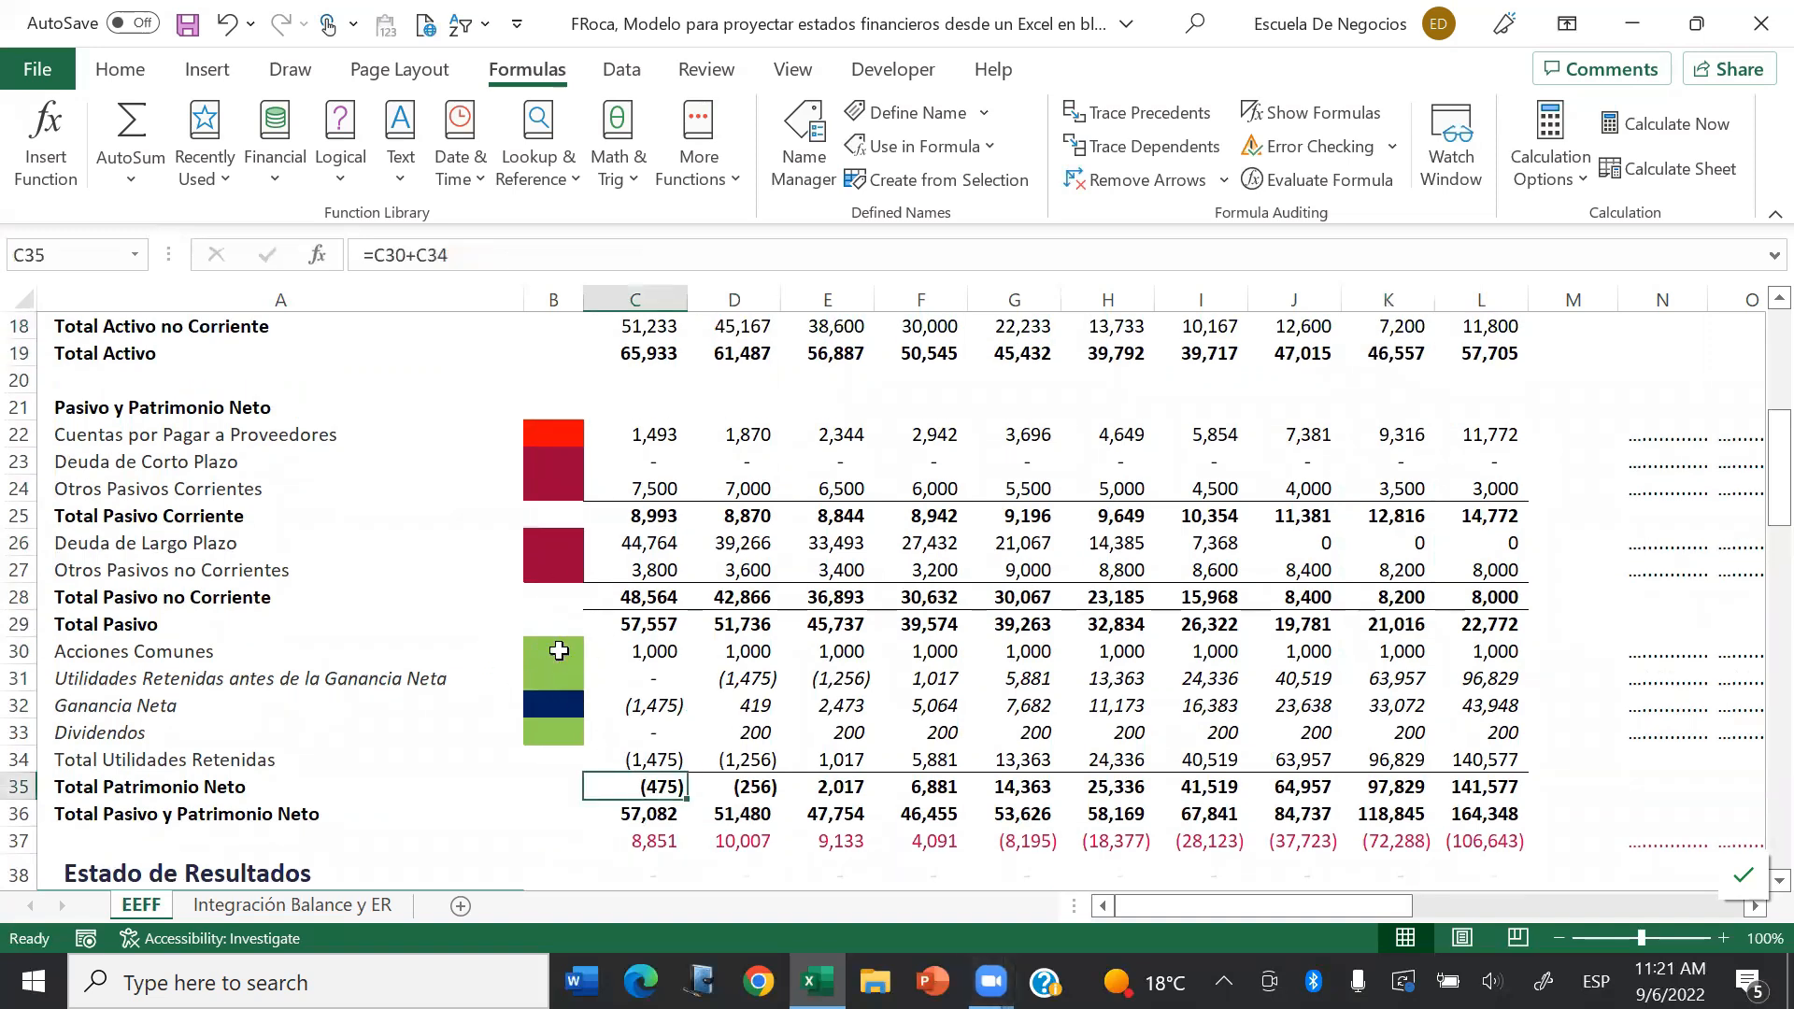
pyautogui.click(519, 256)
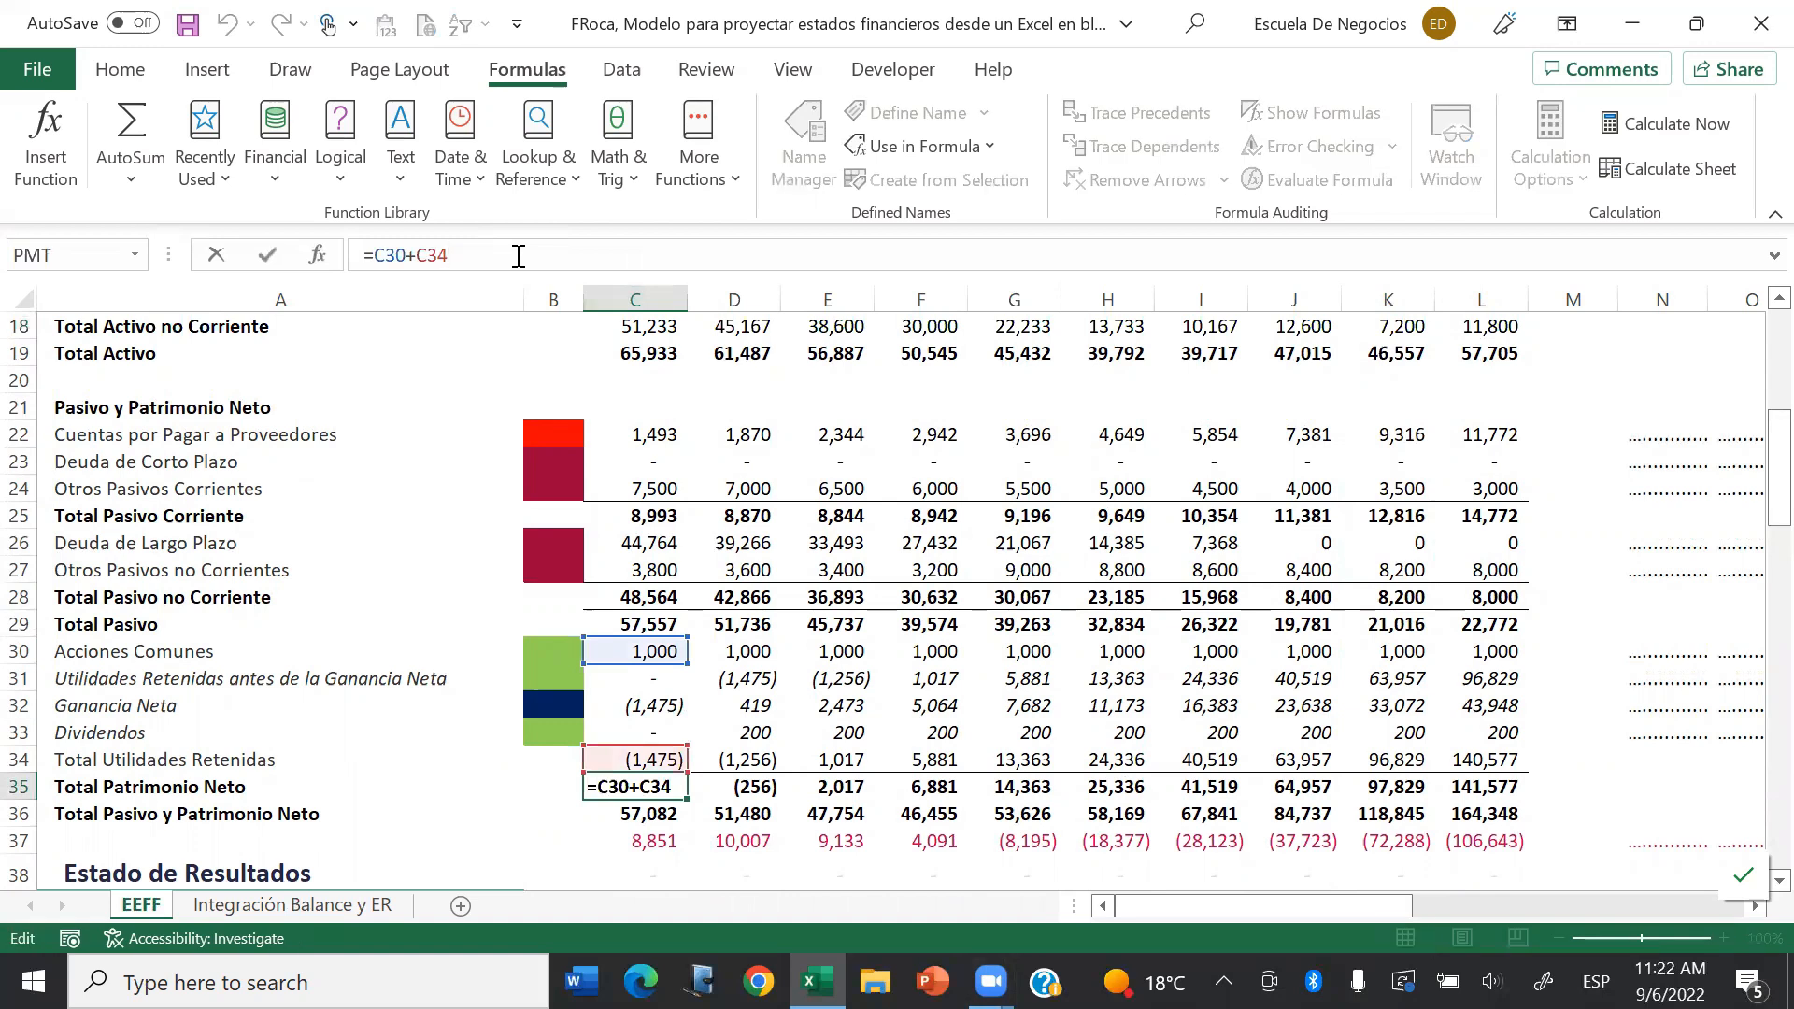
pyautogui.press('Return')
pyautogui.click(518, 256)
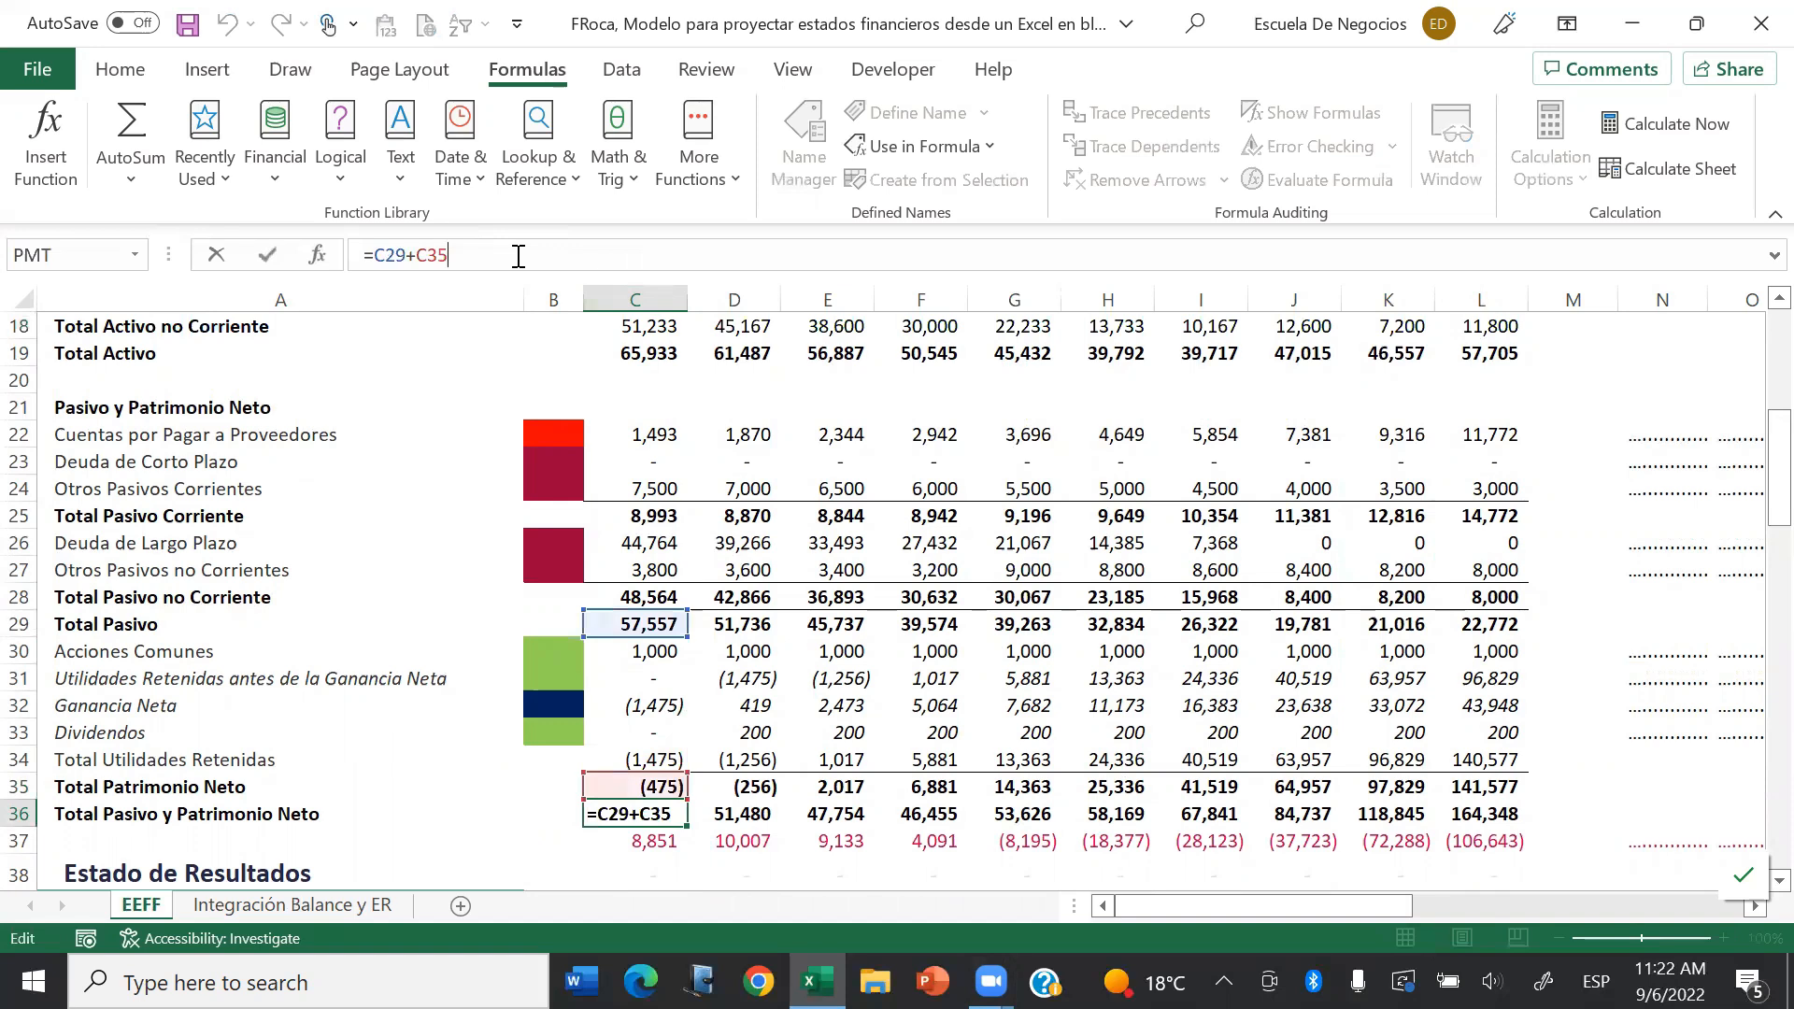
pyautogui.hotkey('ctrl', 'Return')
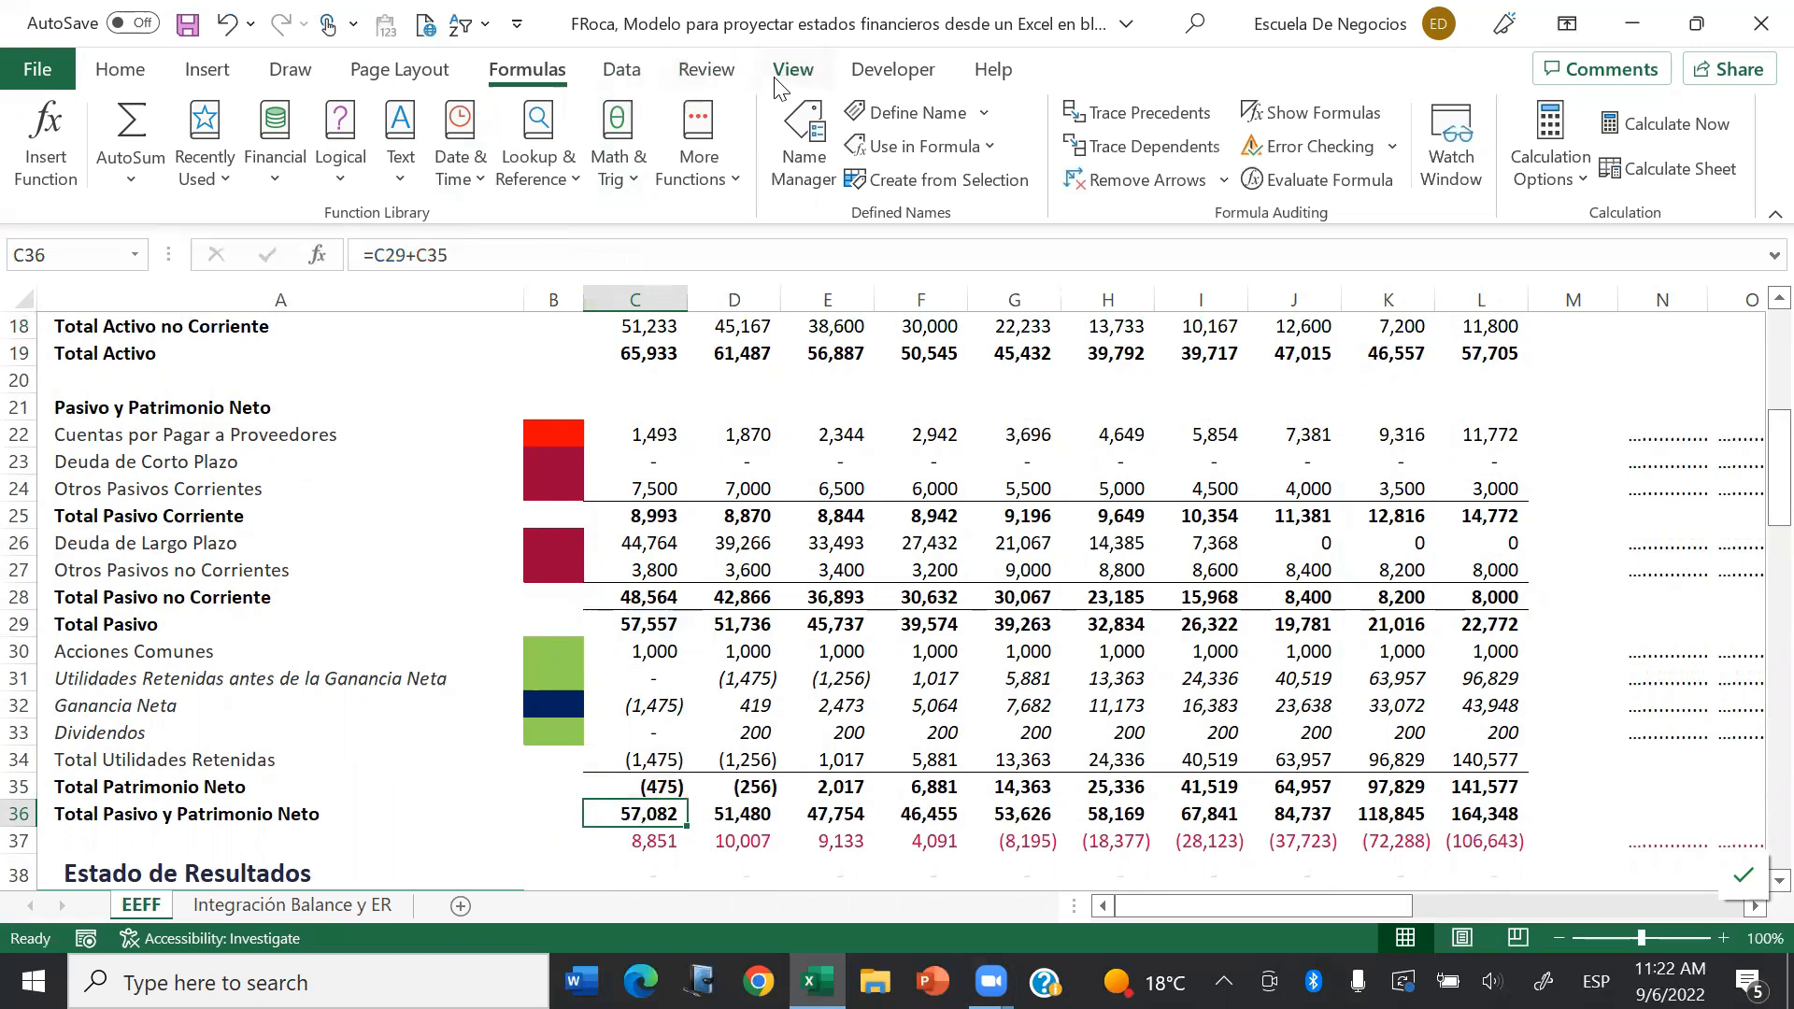
# Step: Start recording a macro named CUADRAR_BALANCE, stored in this workbook
pyautogui.click(881, 82)
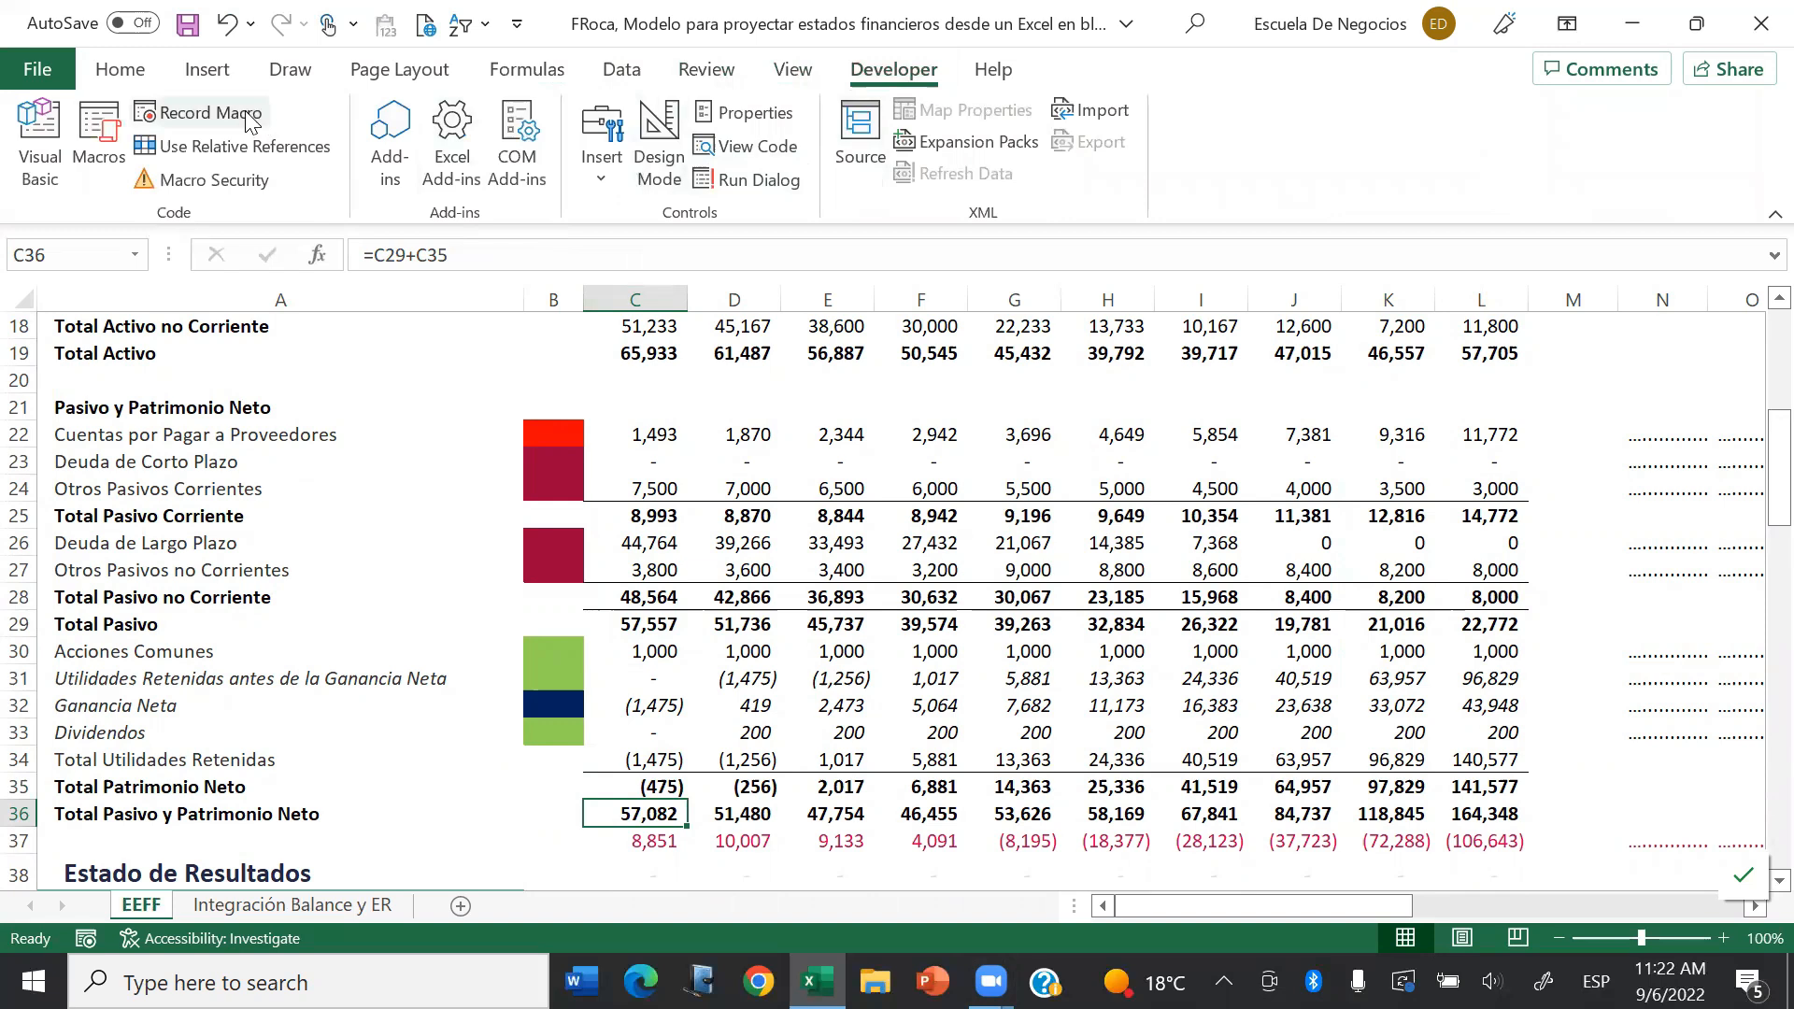
pyautogui.click(211, 113)
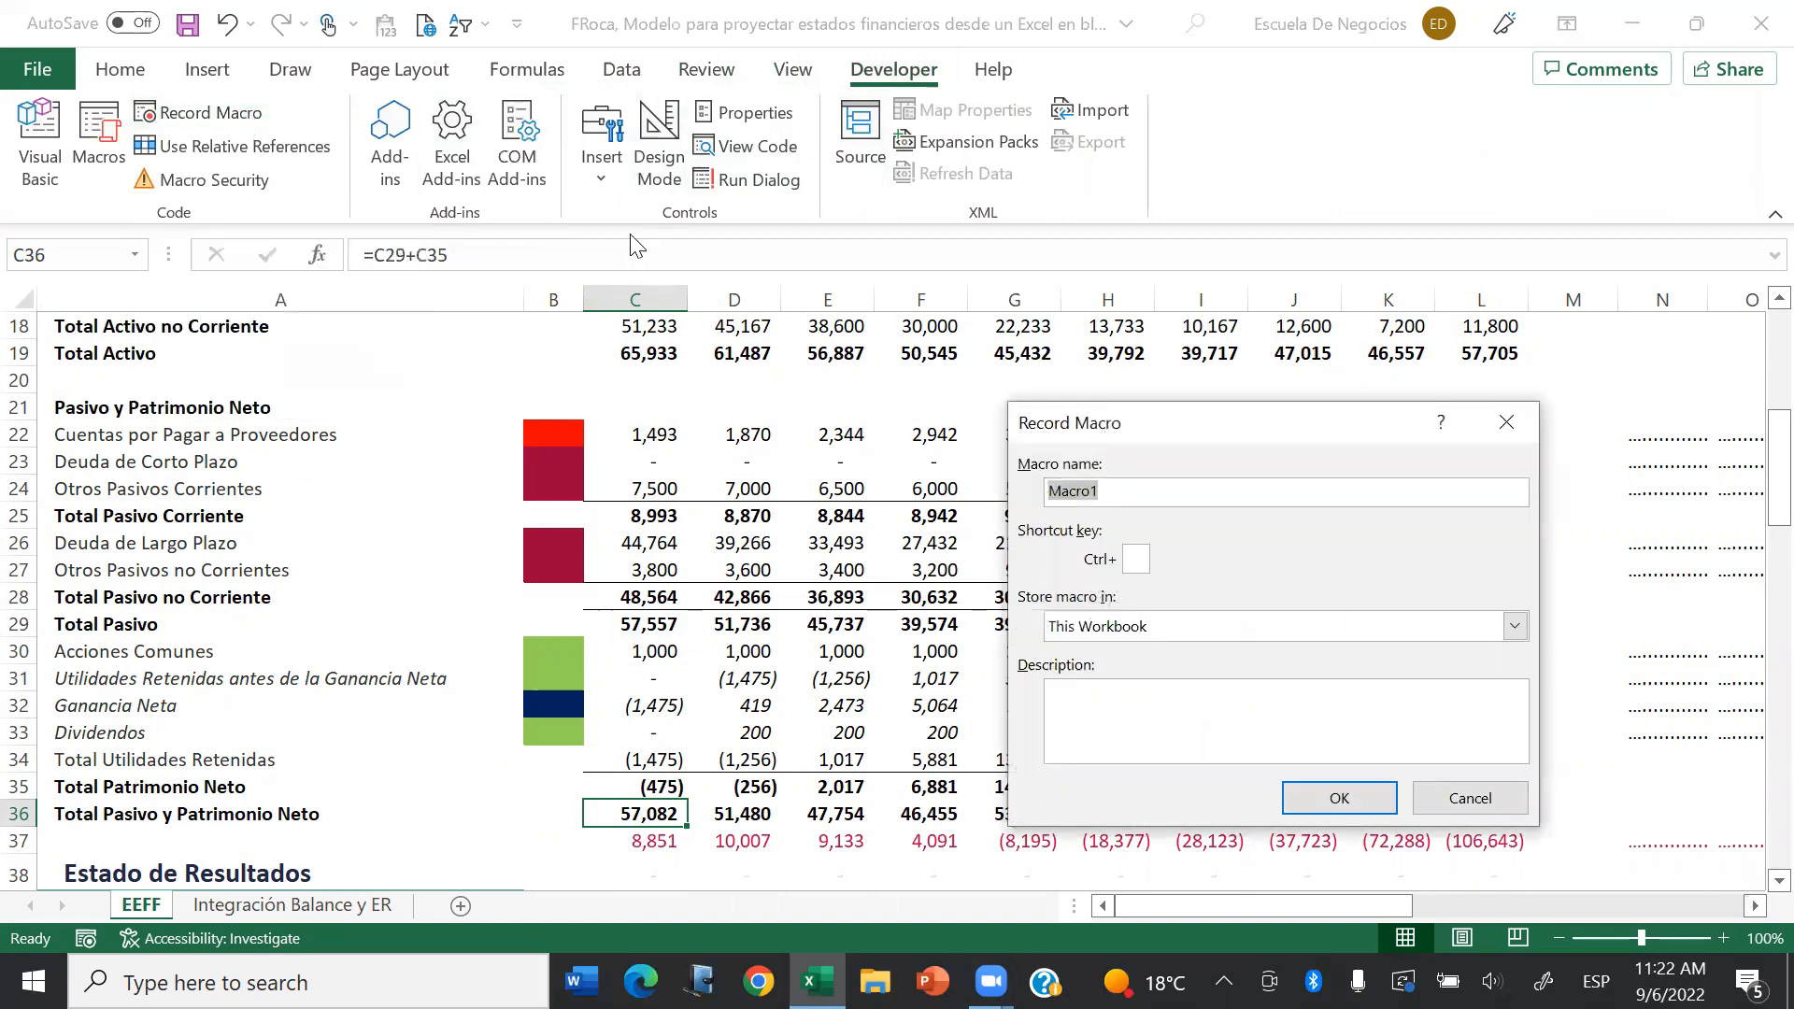
pyautogui.write('CUADRAR_BALANCE')
pyautogui.press('Return')
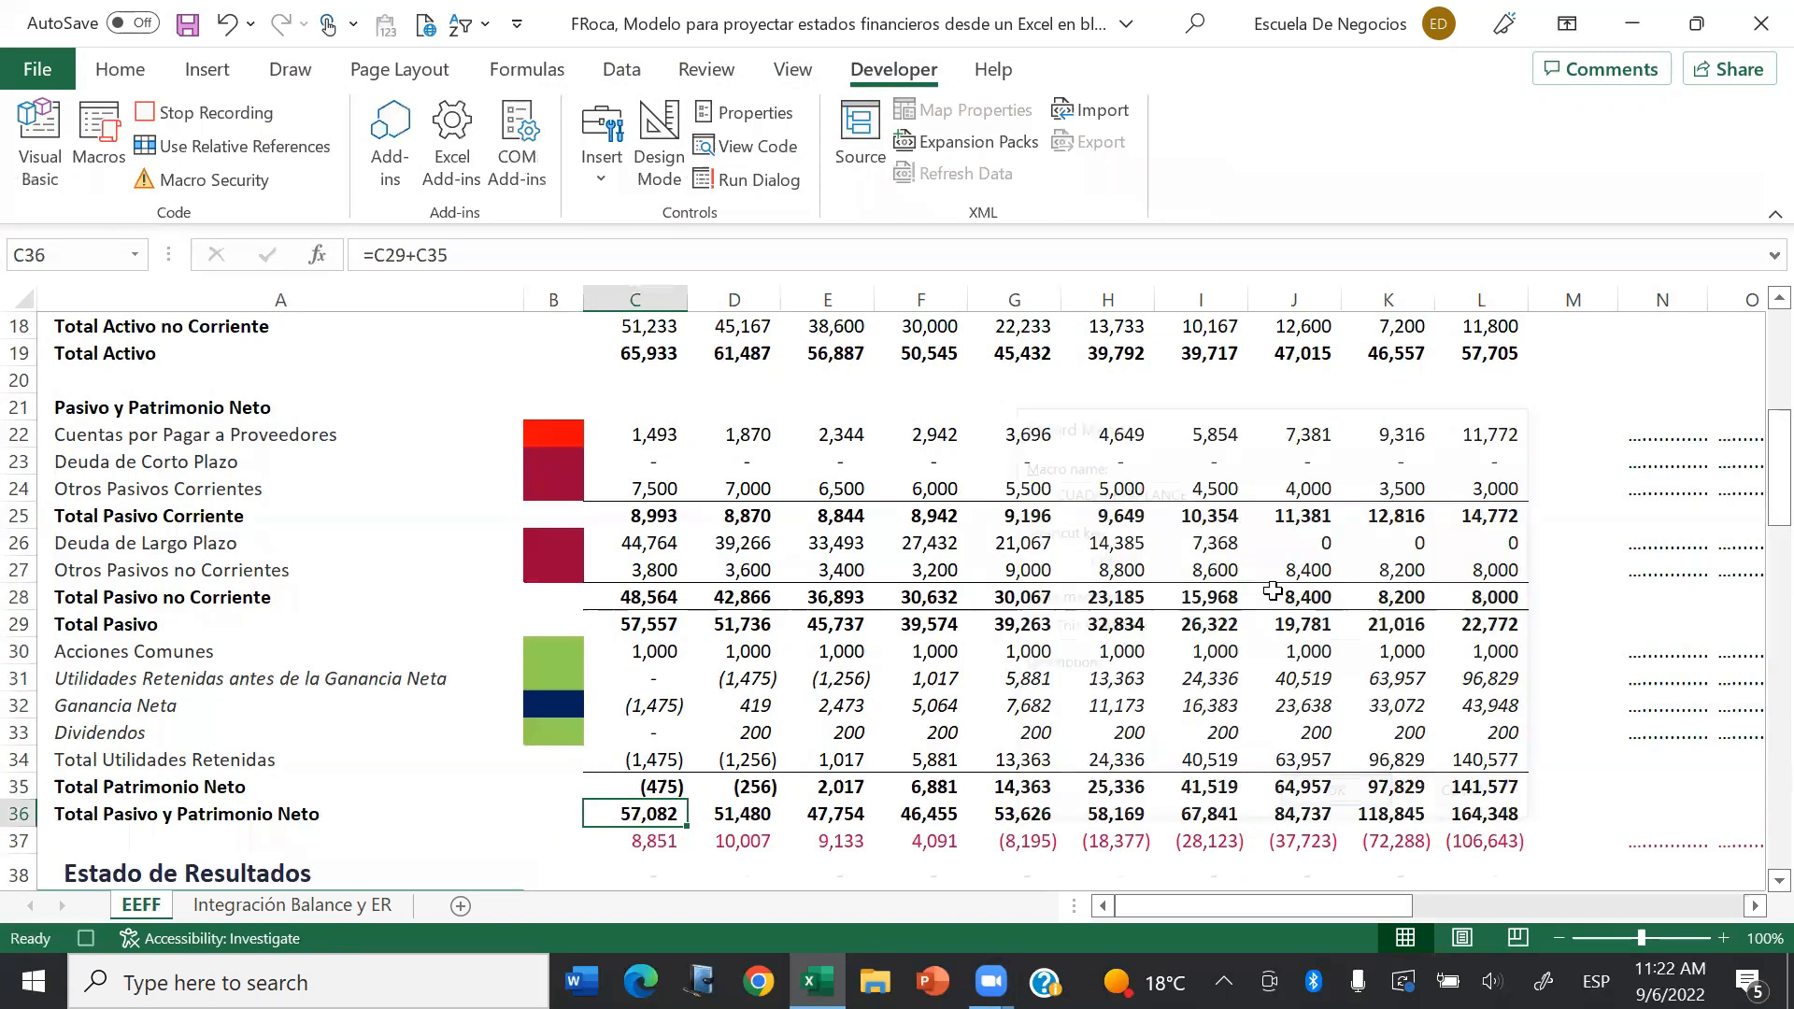
# Step: Open the What-If Analysis options for the balance check while the macro is recording
pyautogui.click(621, 71)
pyautogui.click(1234, 178)
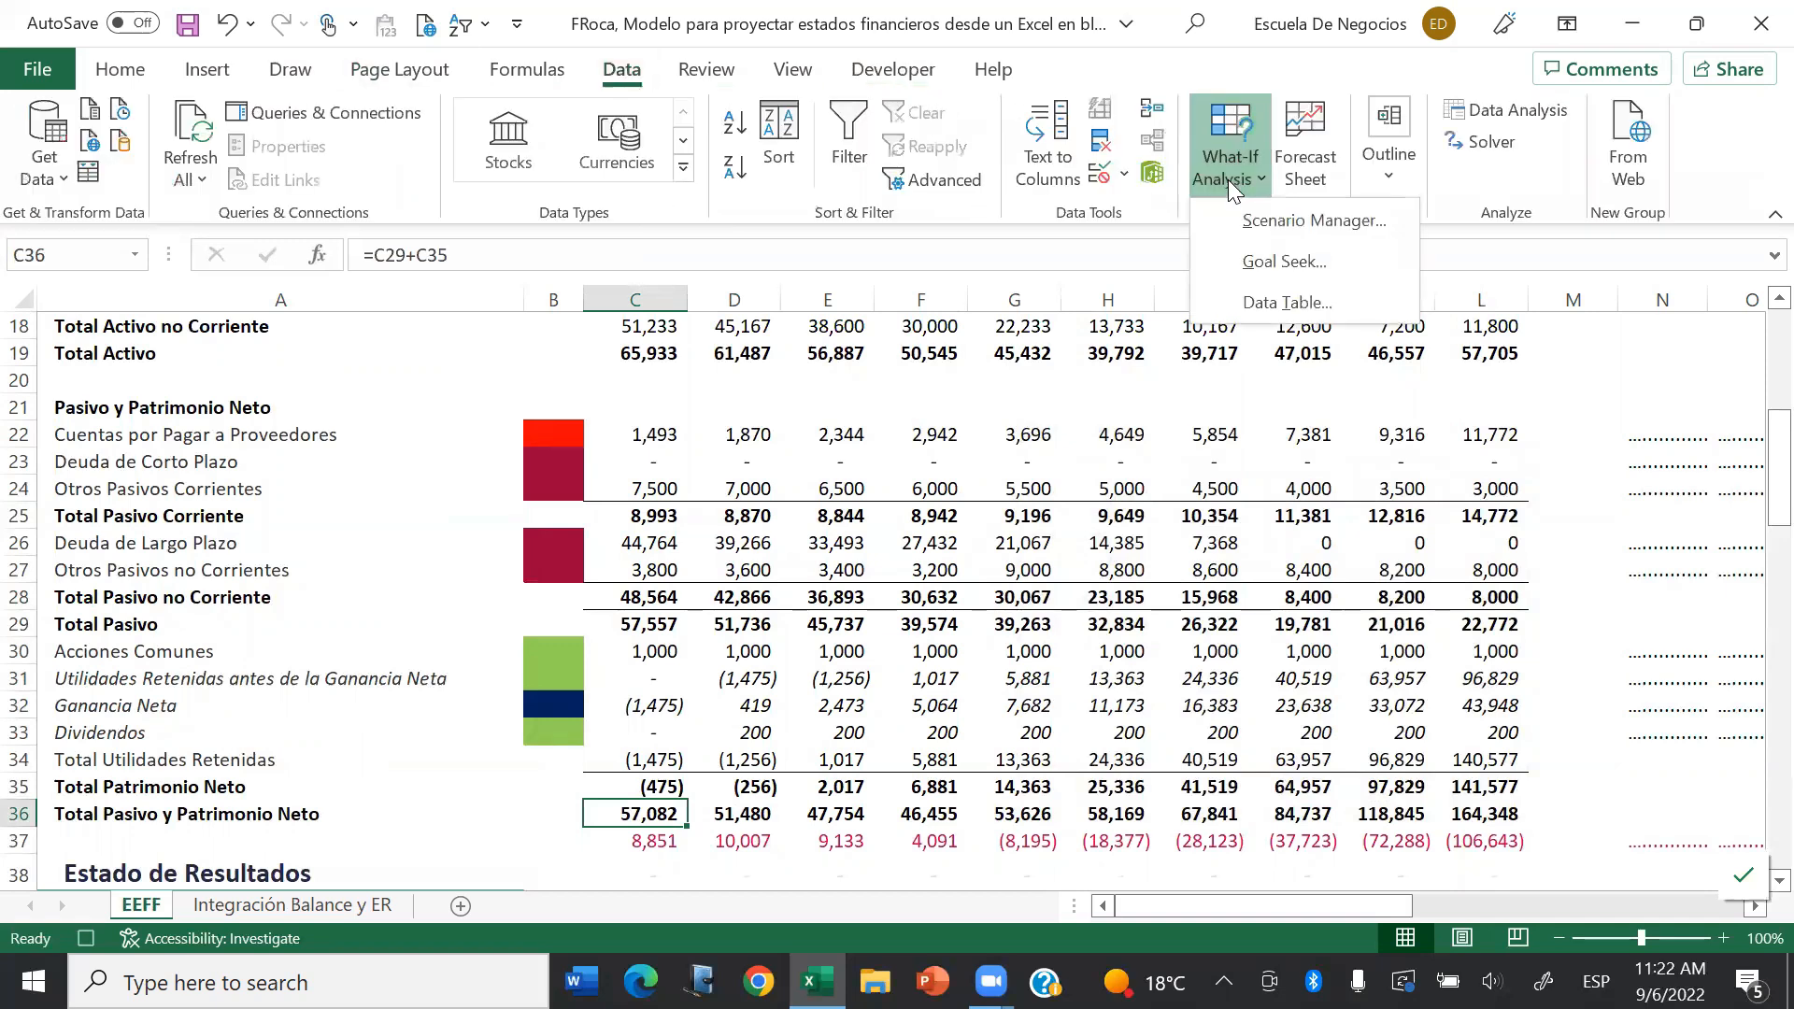
# Step: Goal Seek the 2023 balance check in C37 to 0 by changing C130 on the Integración Balance y ER sheet
pyautogui.click(1280, 261)
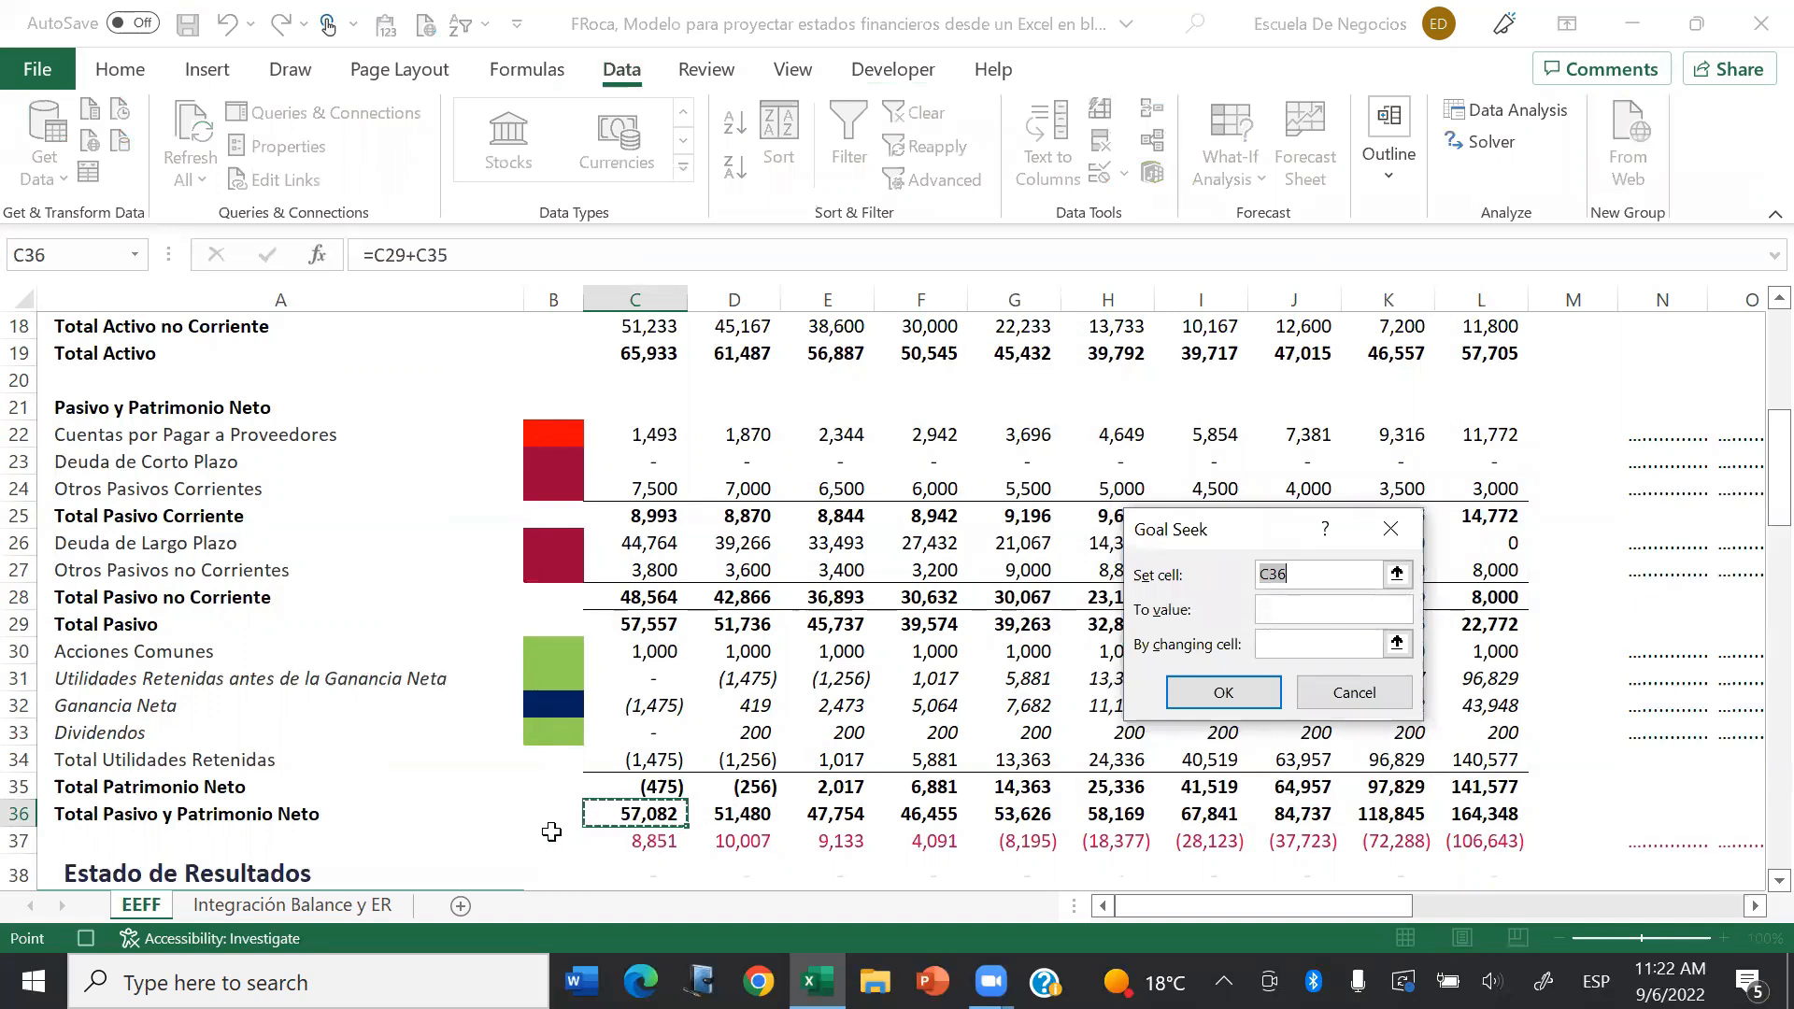
pyautogui.click(661, 842)
pyautogui.press('Tab')
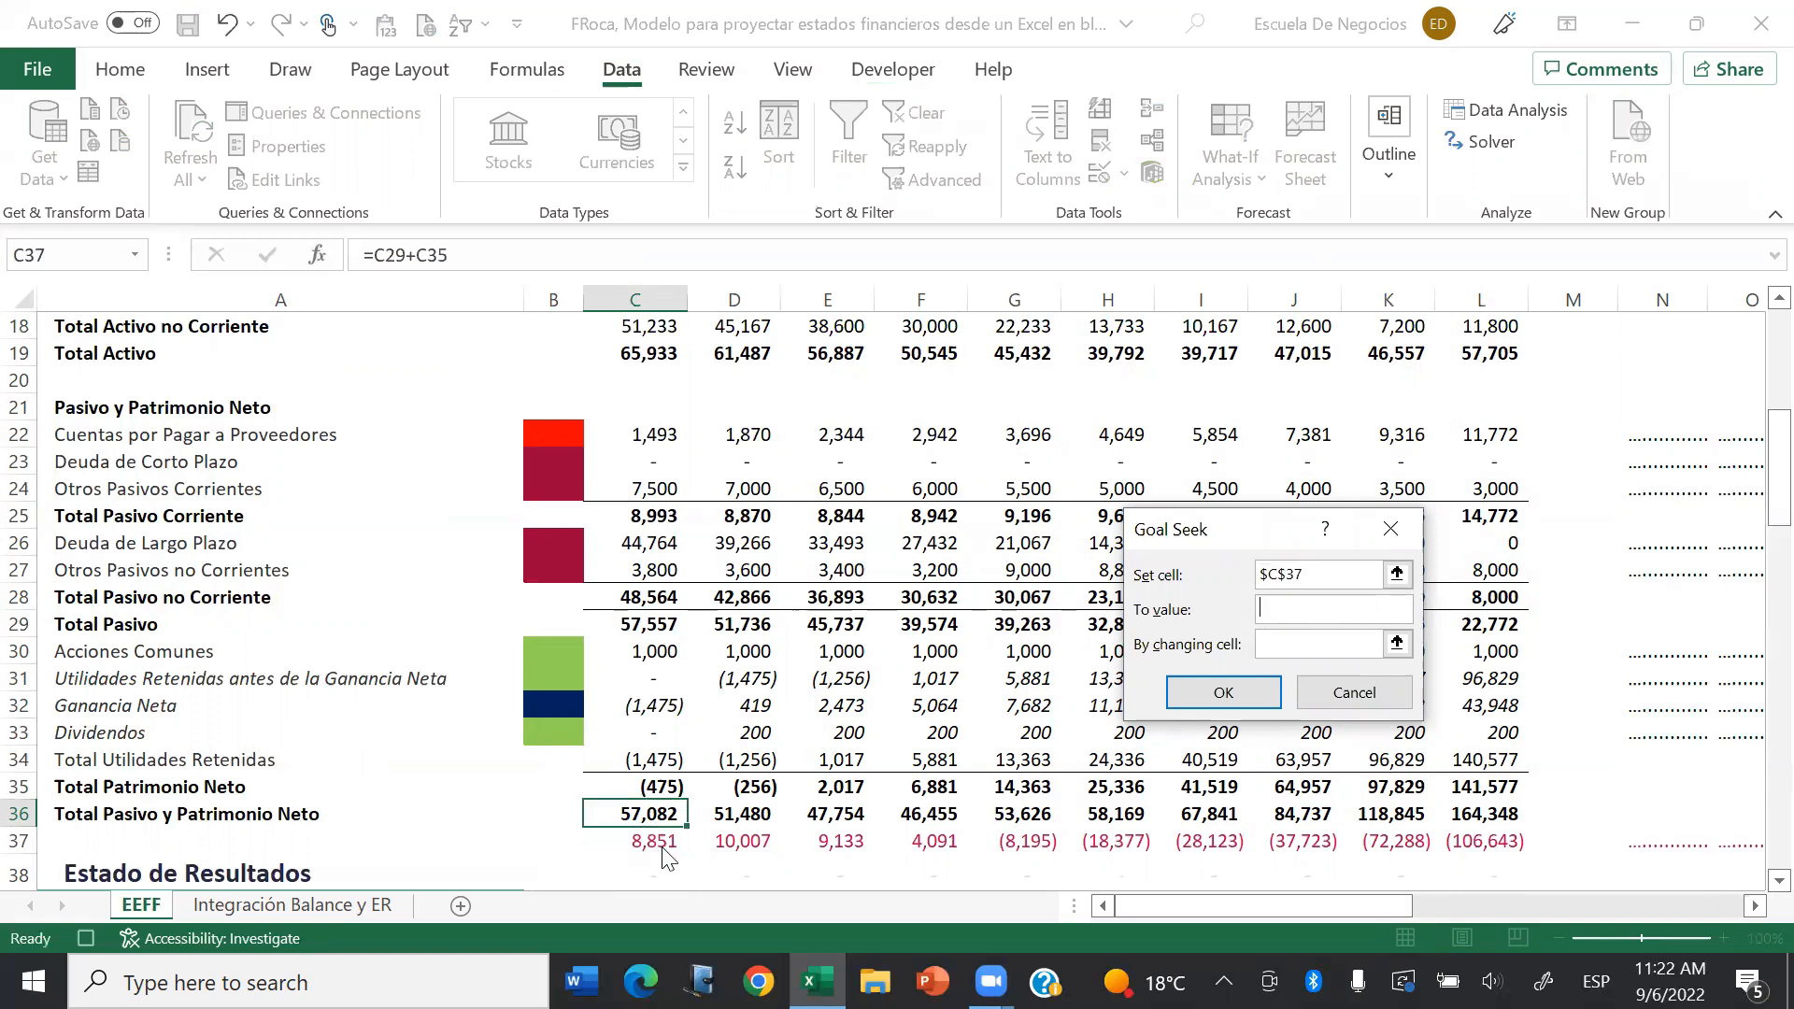
pyautogui.press('Tab')
pyautogui.click(383, 907)
pyautogui.click(695, 392)
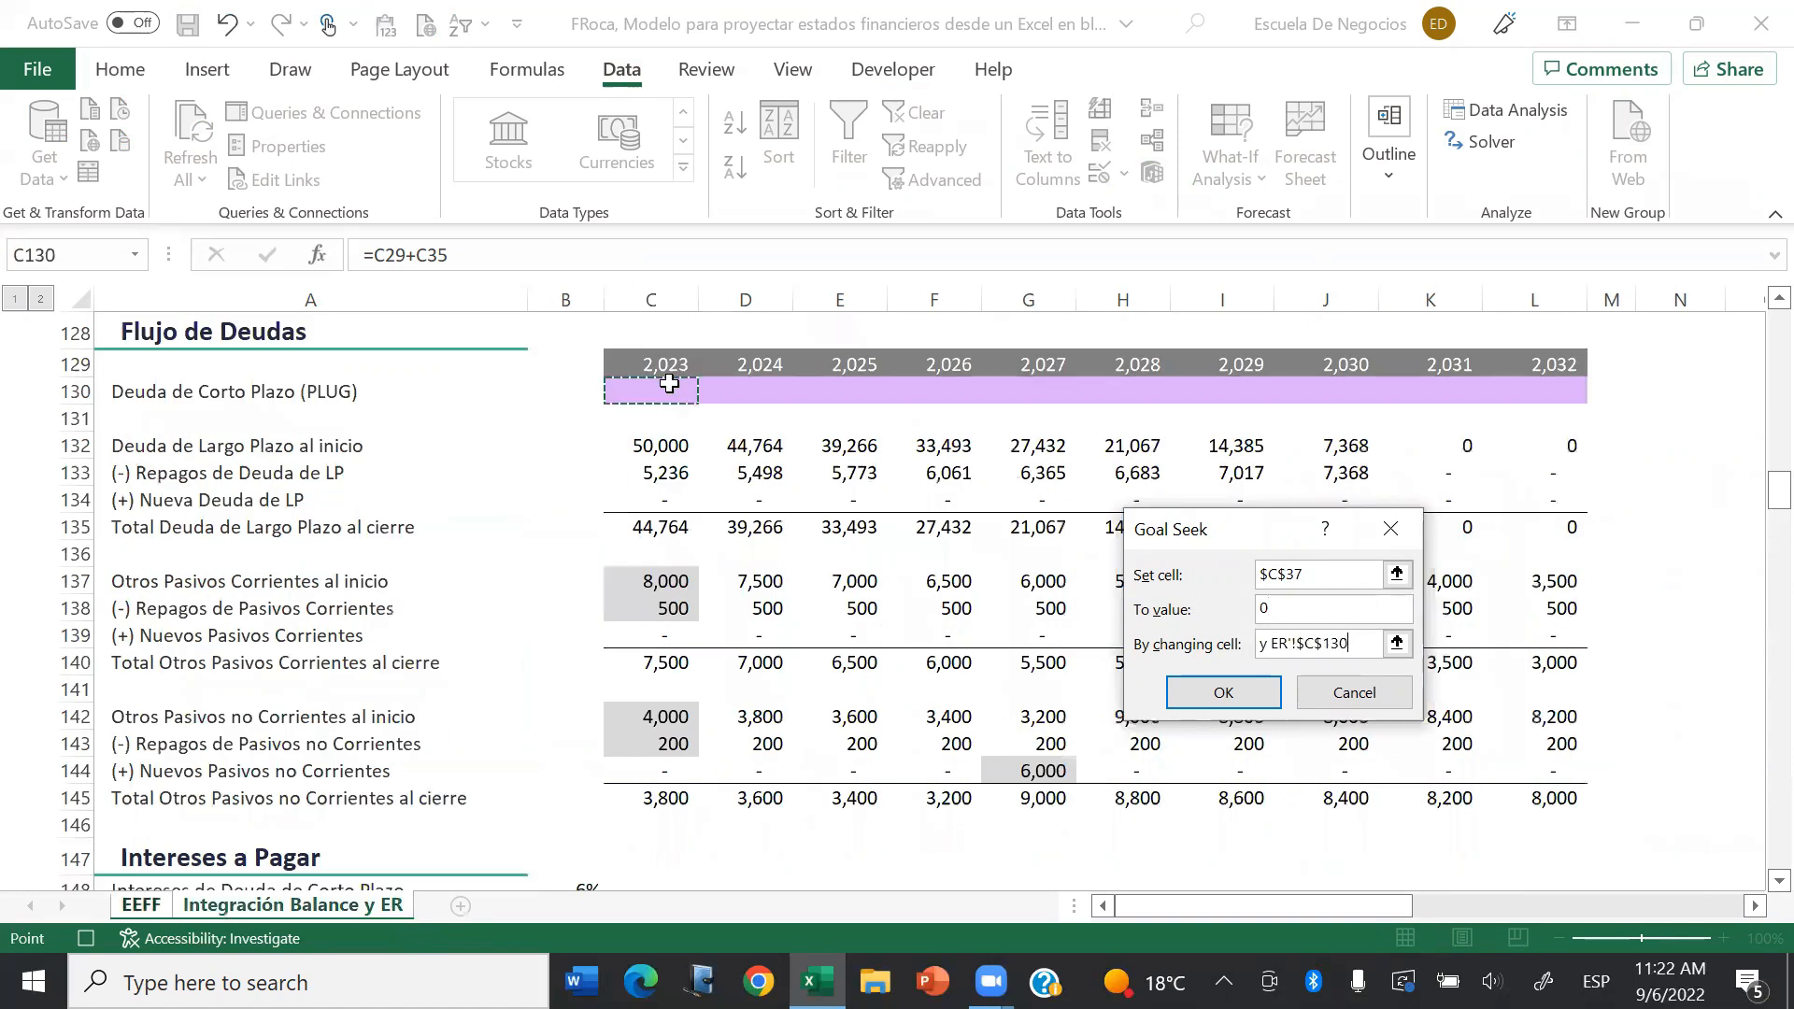
pyautogui.click(1267, 696)
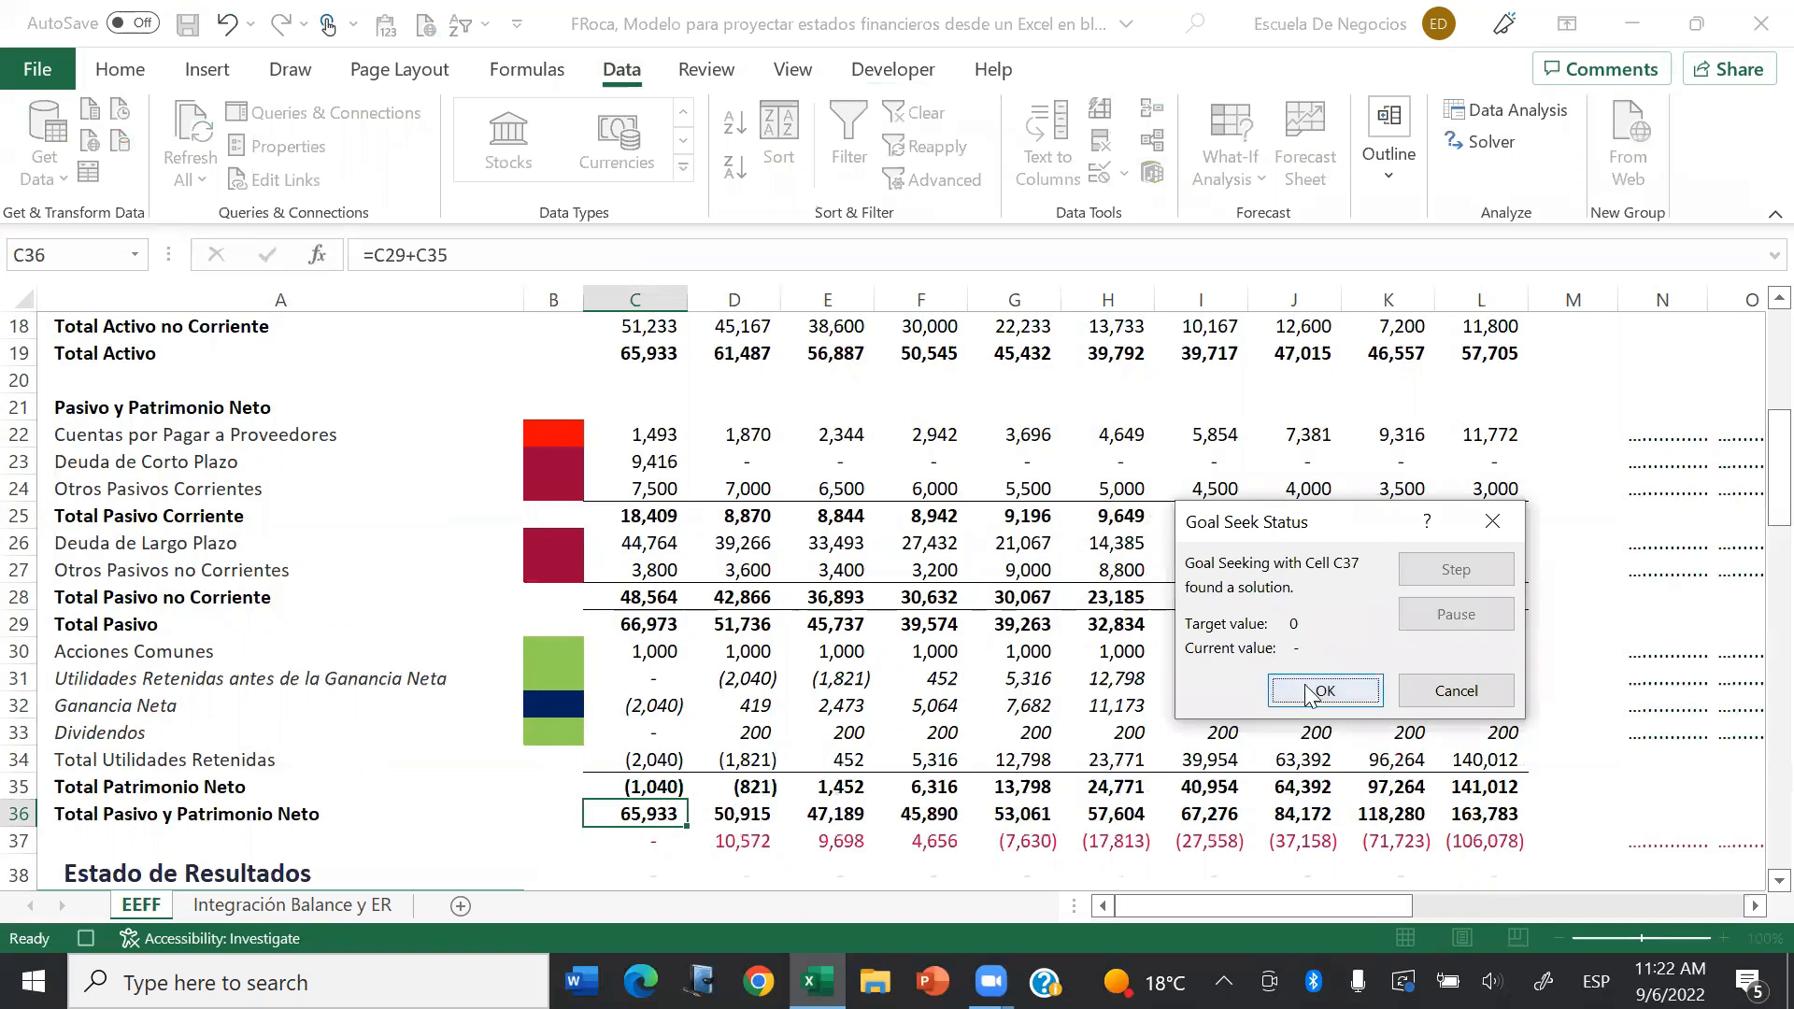
pyautogui.click(1309, 694)
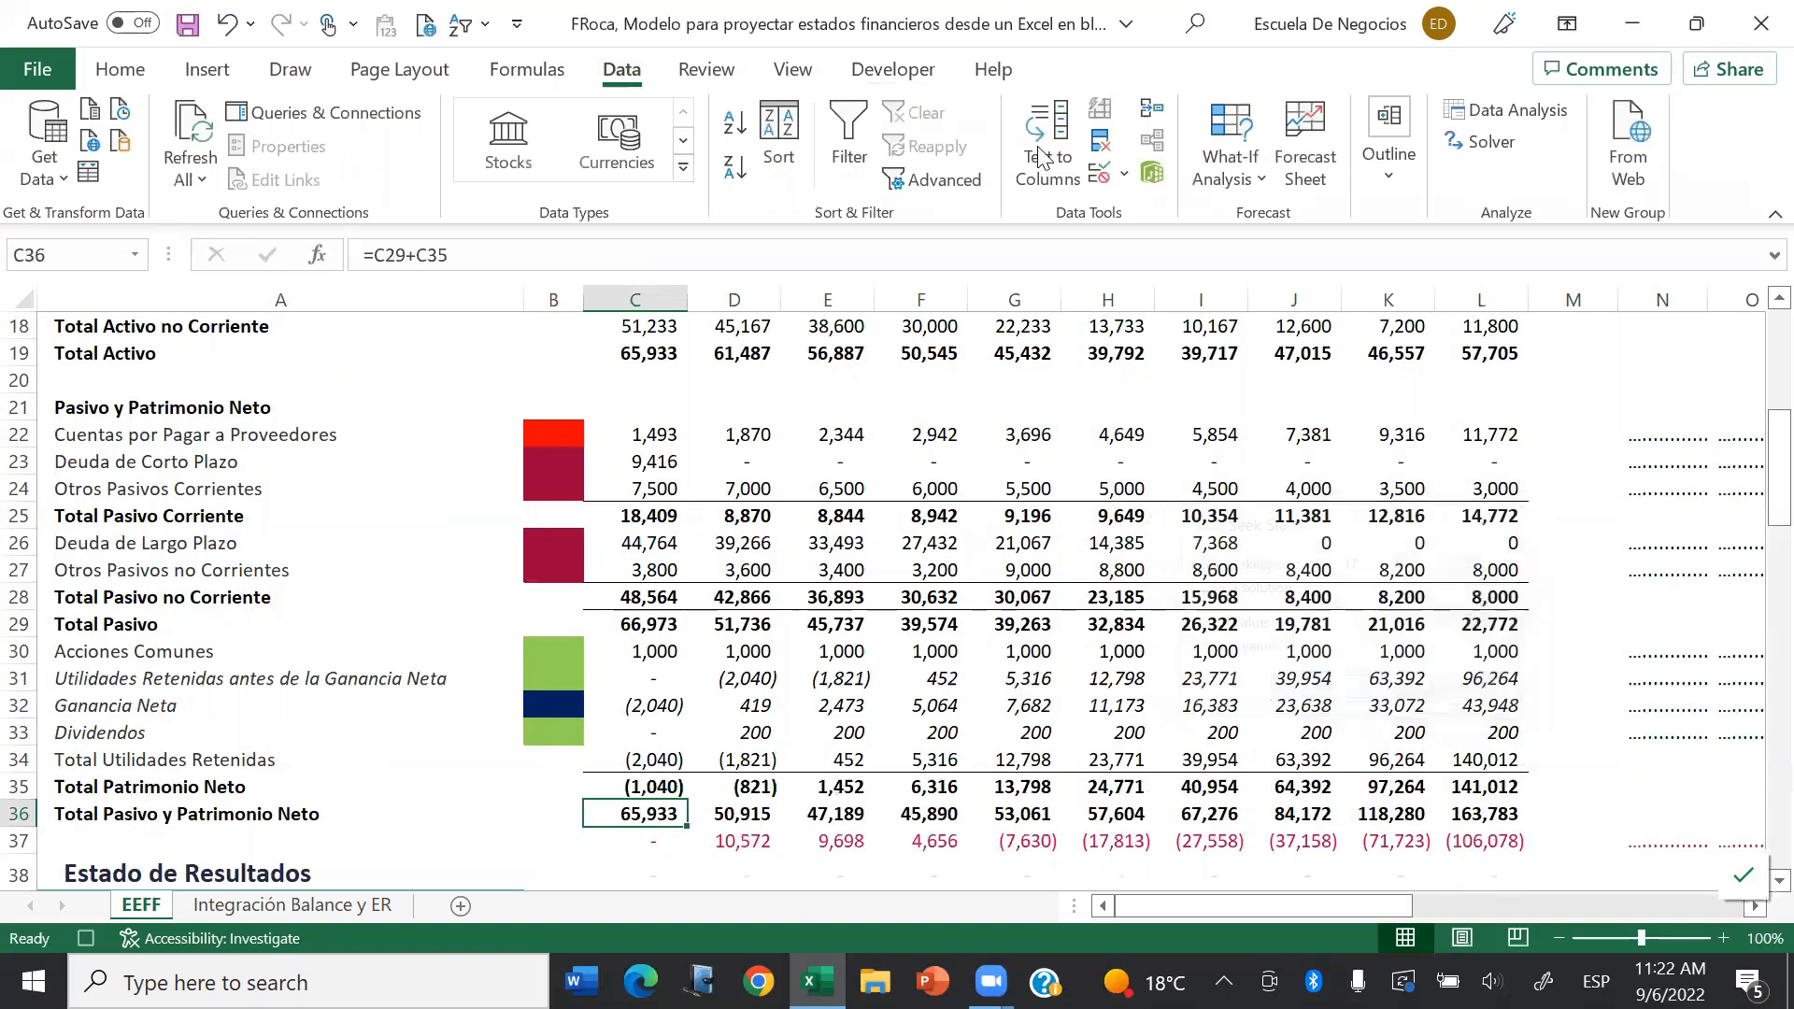
# Step: Goal Seek the 2024 balance check in D37 to 0 by changing D130 on the Integración Balance y ER sheet
pyautogui.click(1219, 182)
pyautogui.click(1280, 262)
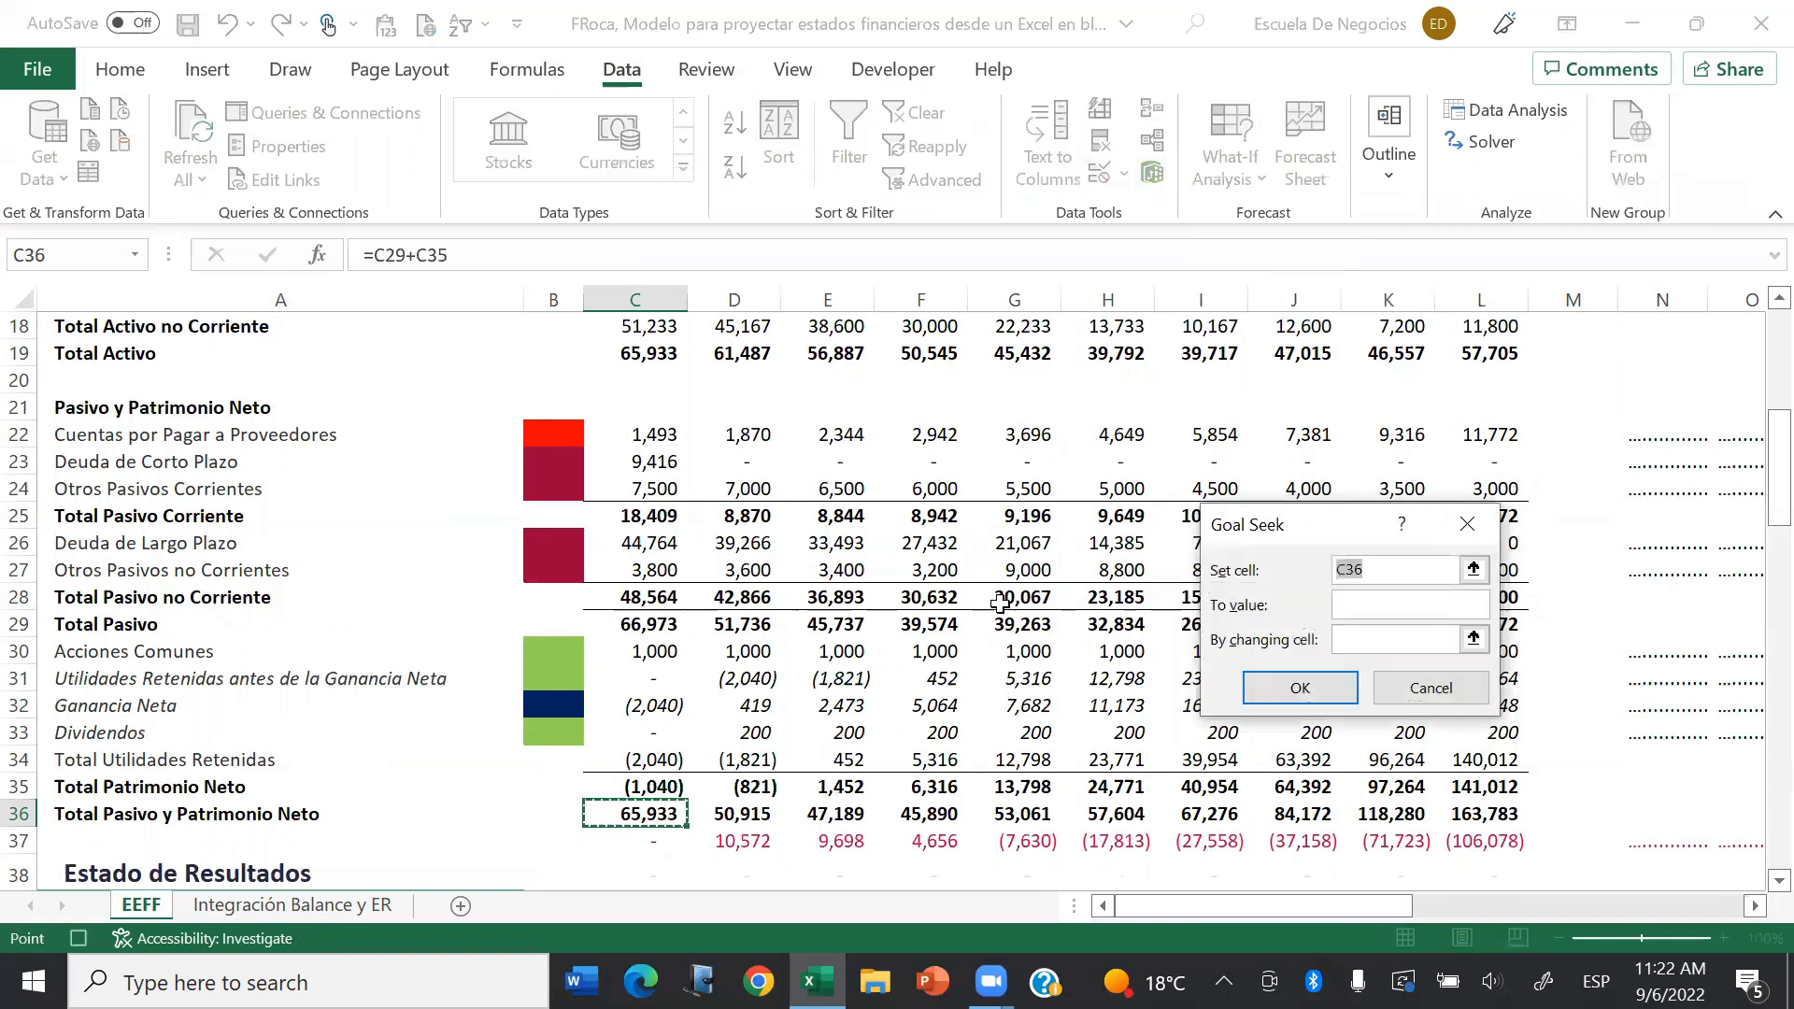
pyautogui.click(741, 843)
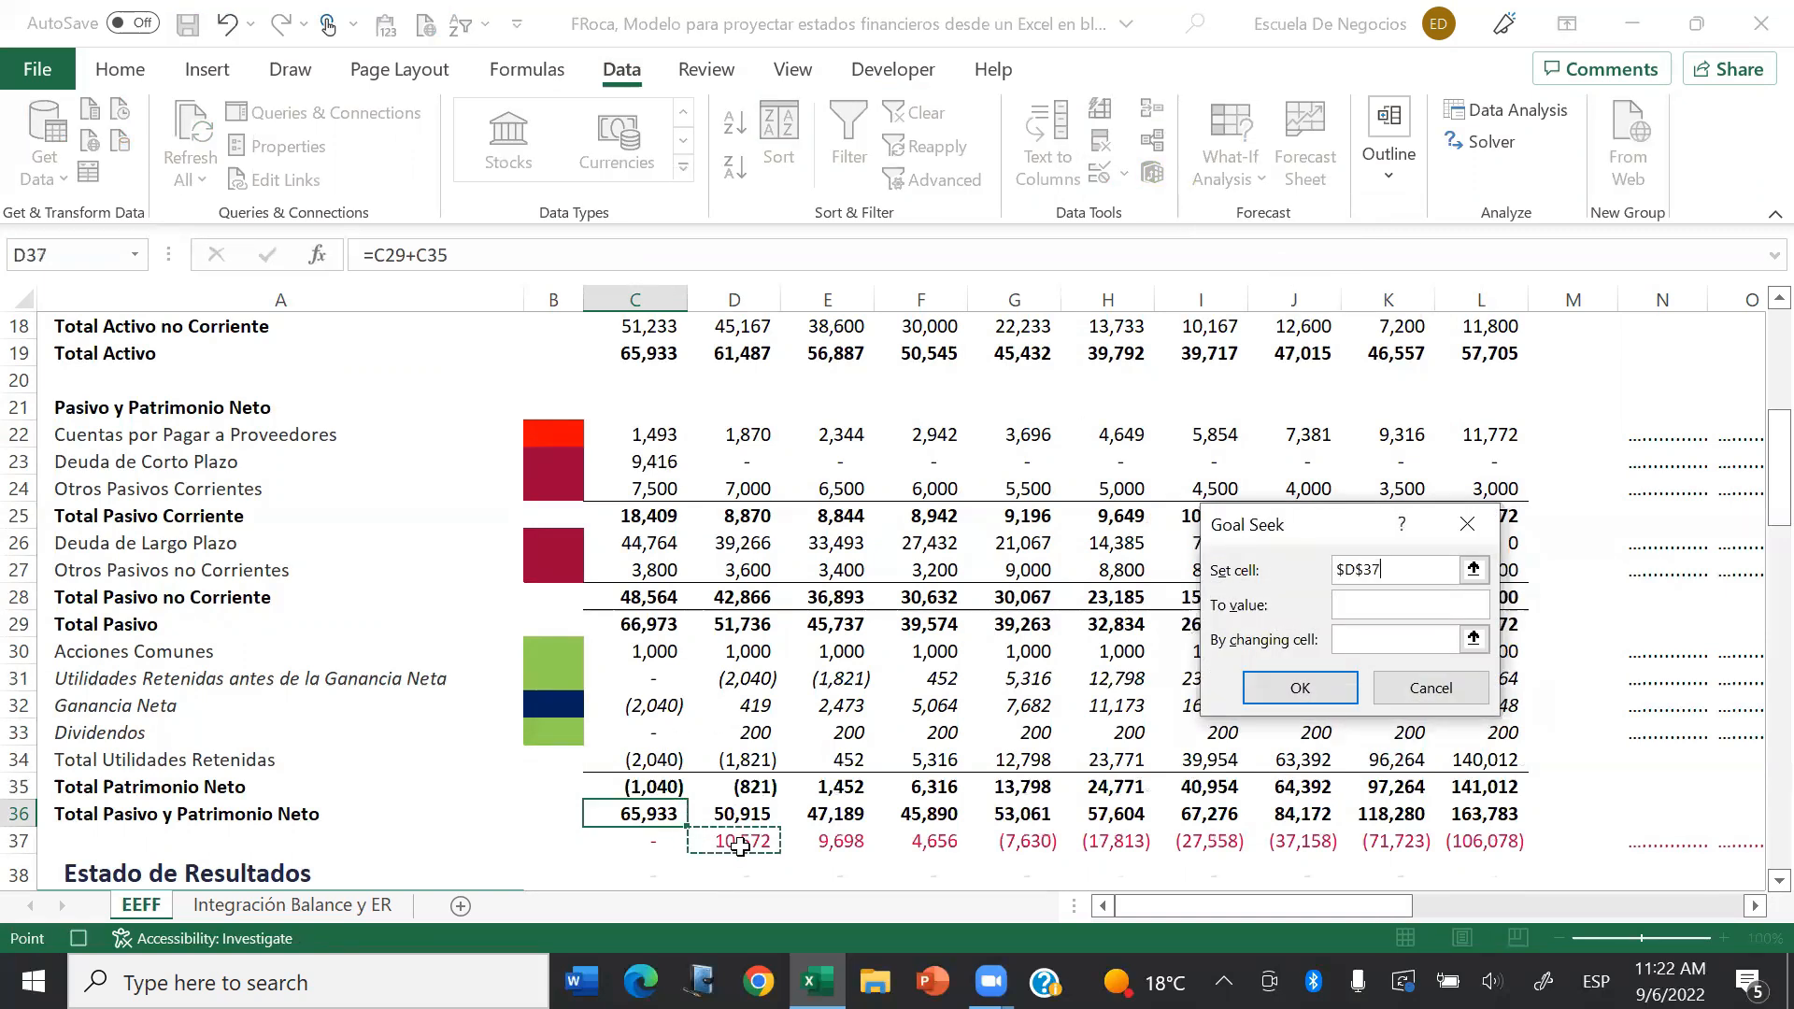
pyautogui.press('Tab')
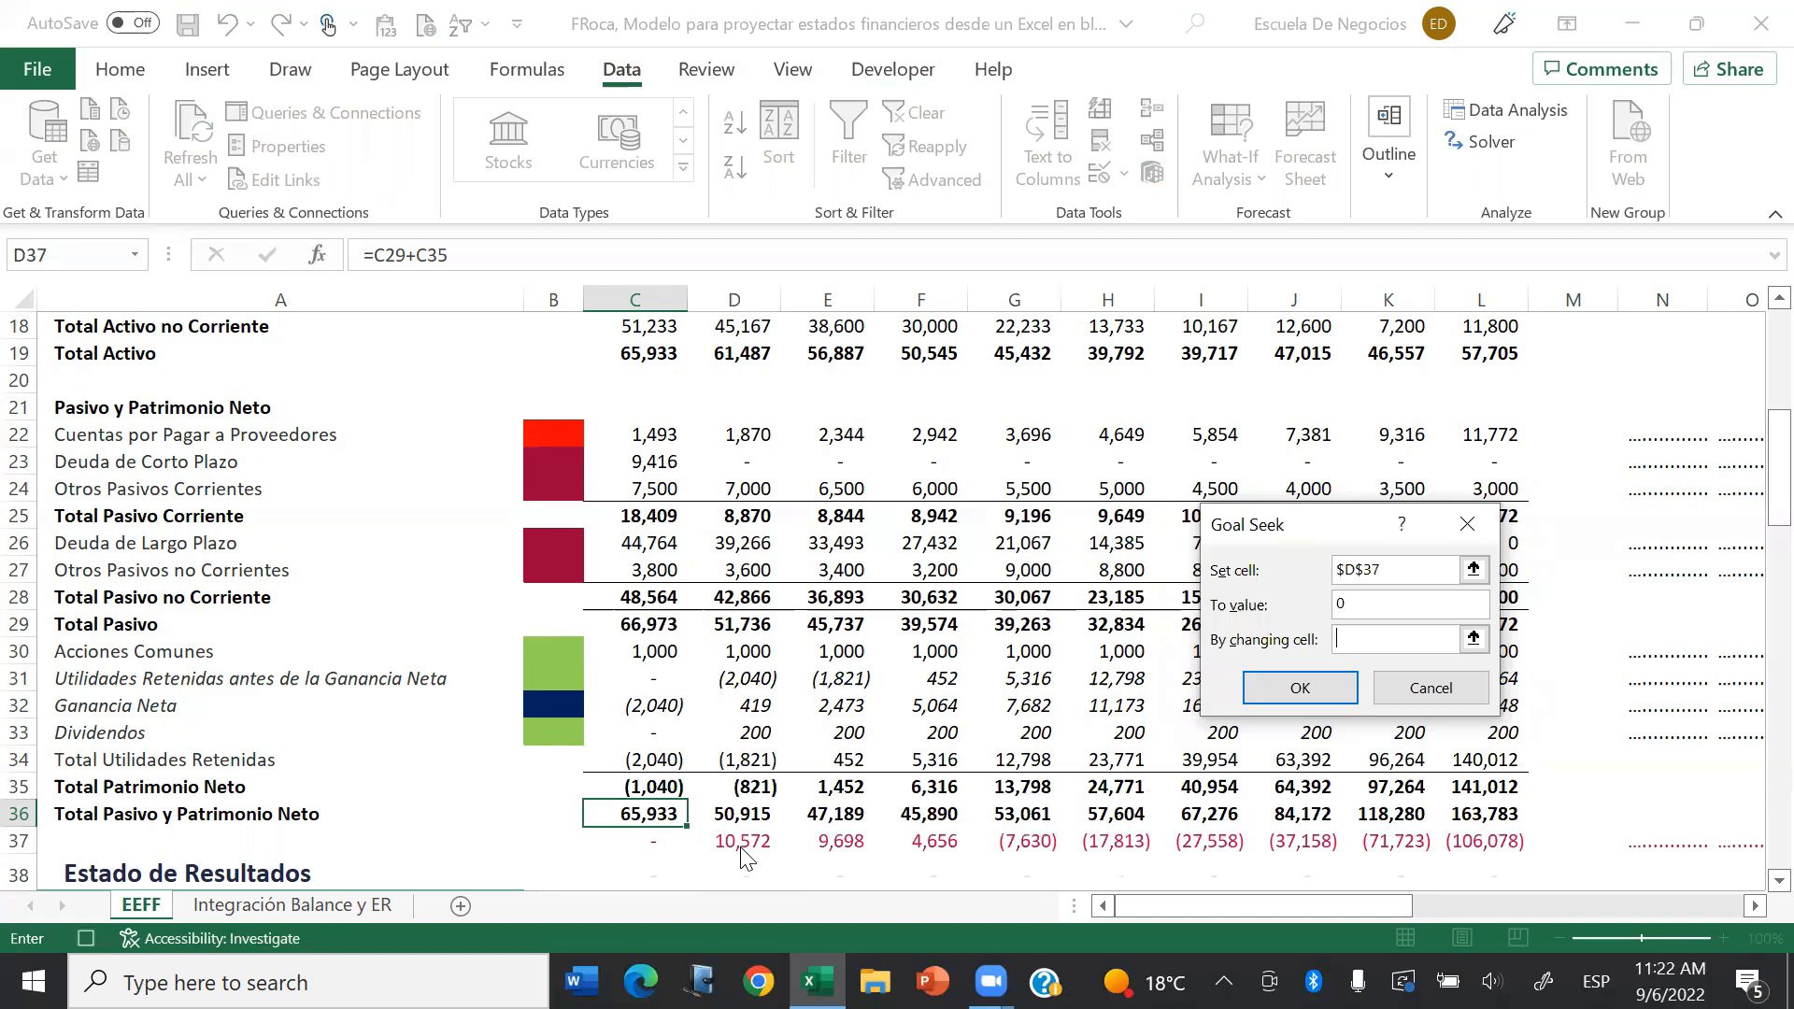
pyautogui.click(379, 911)
pyautogui.click(766, 400)
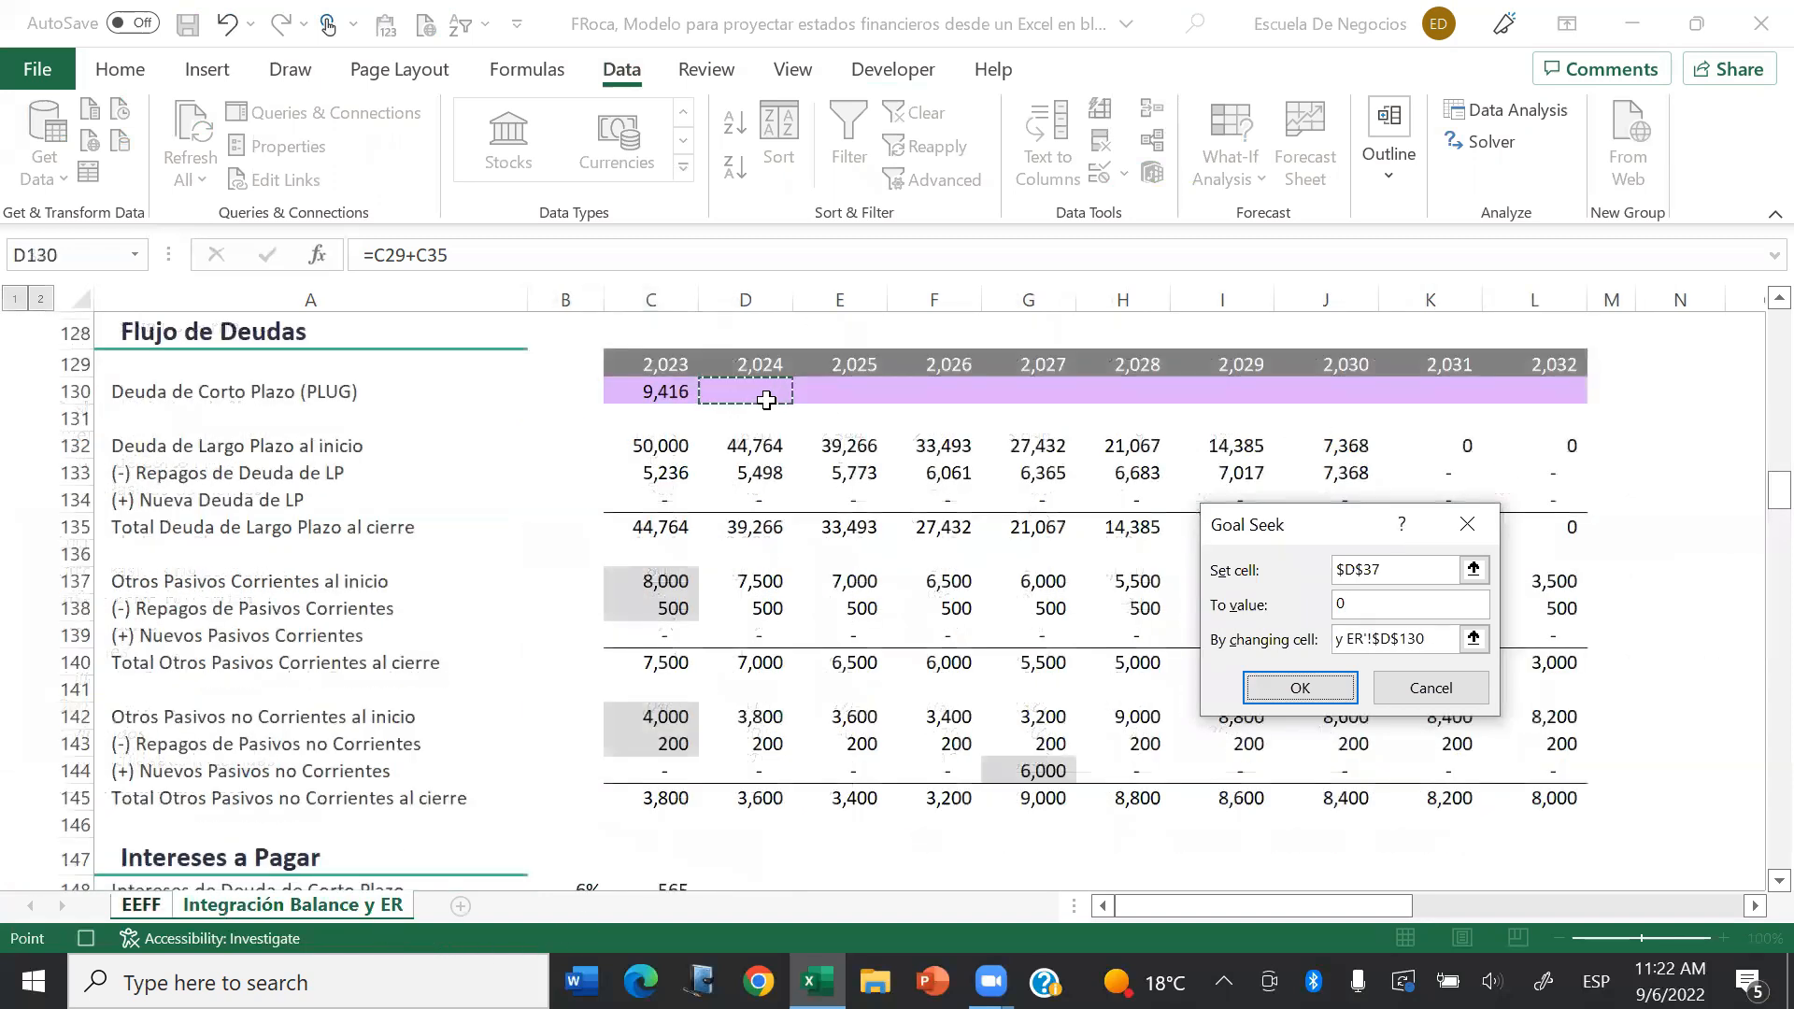
pyautogui.press('Return')
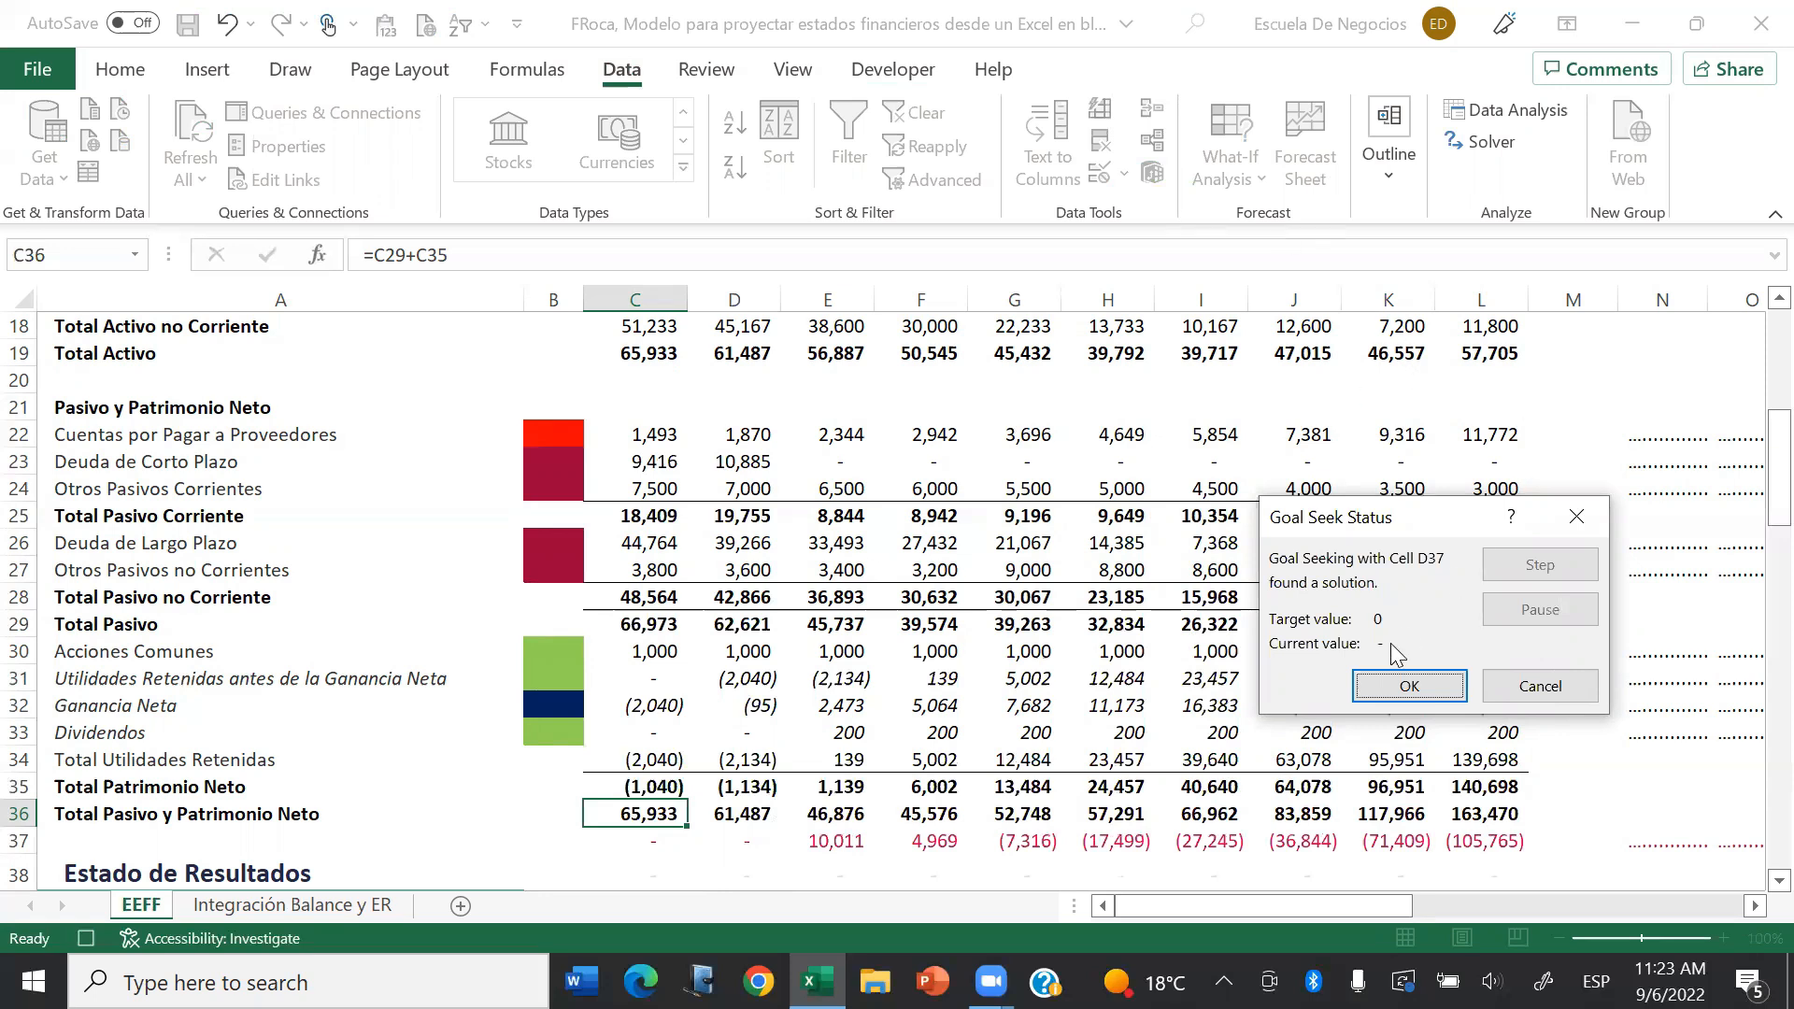
pyautogui.click(1405, 686)
# Step: Goal Seek the 2025 balance check in E37 to 0 by changing E130 on the Integración Balance y ER sheet
pyautogui.click(1255, 187)
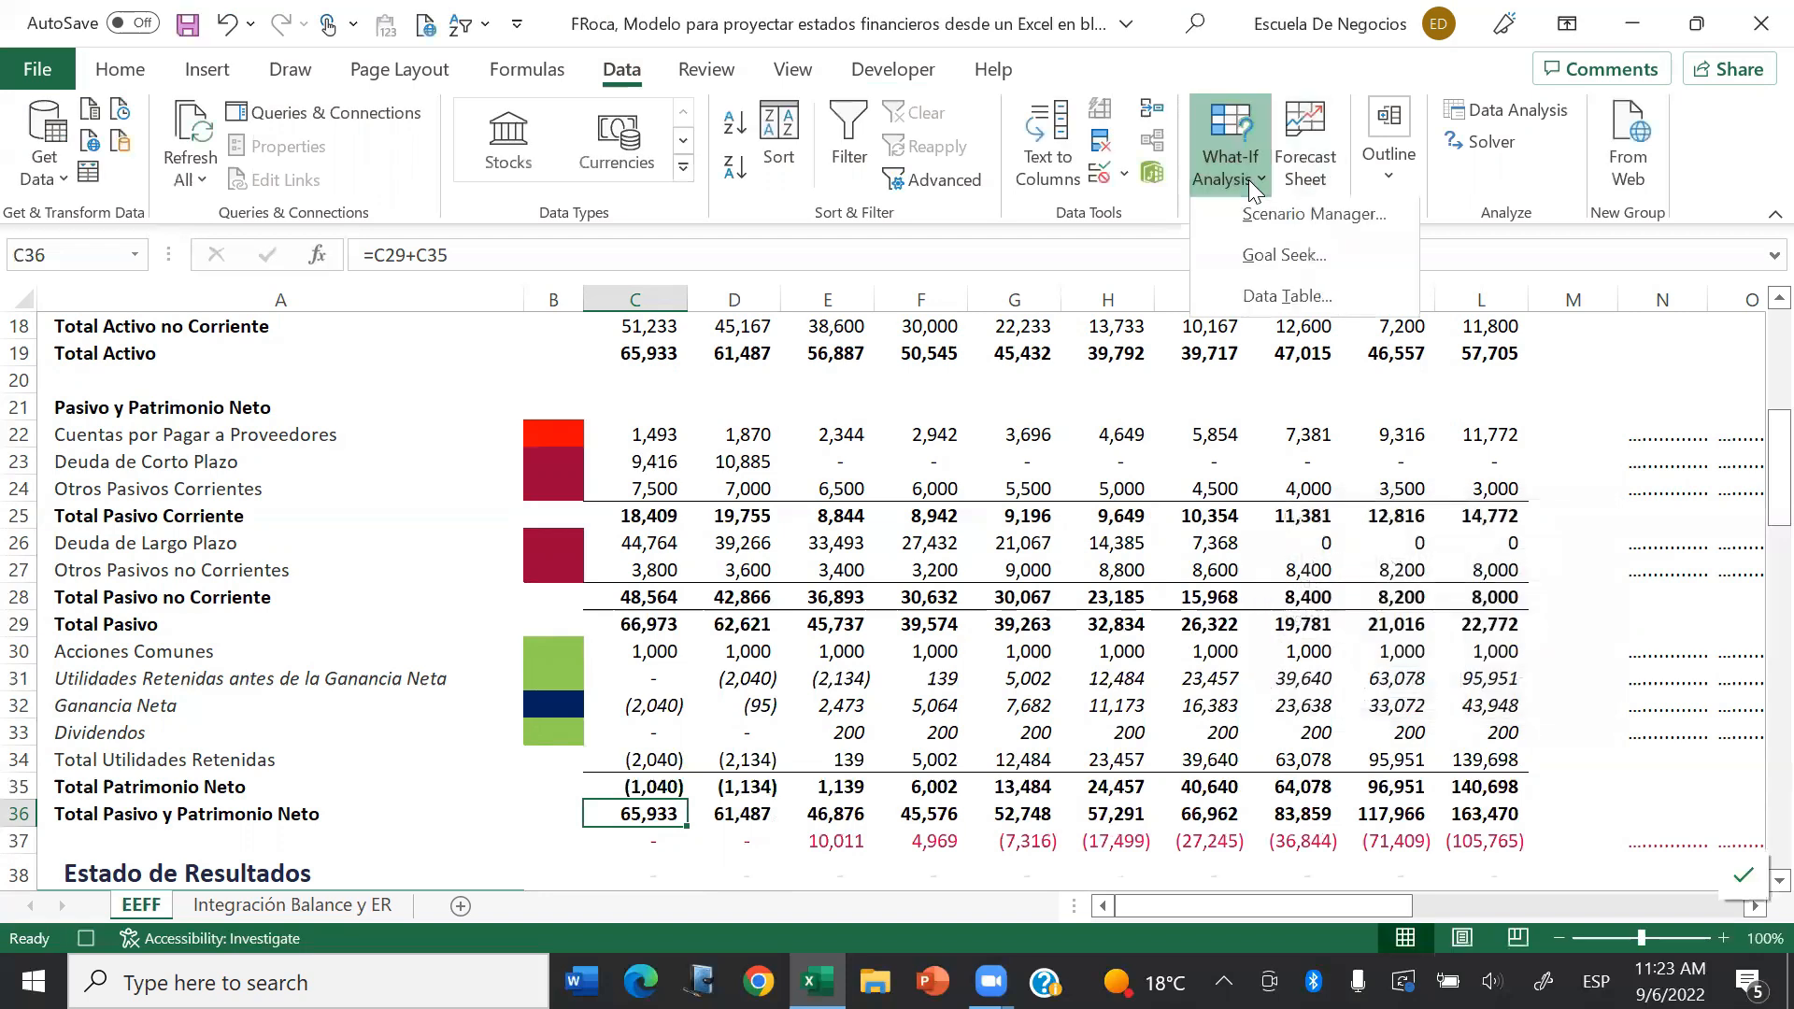
pyautogui.click(1284, 264)
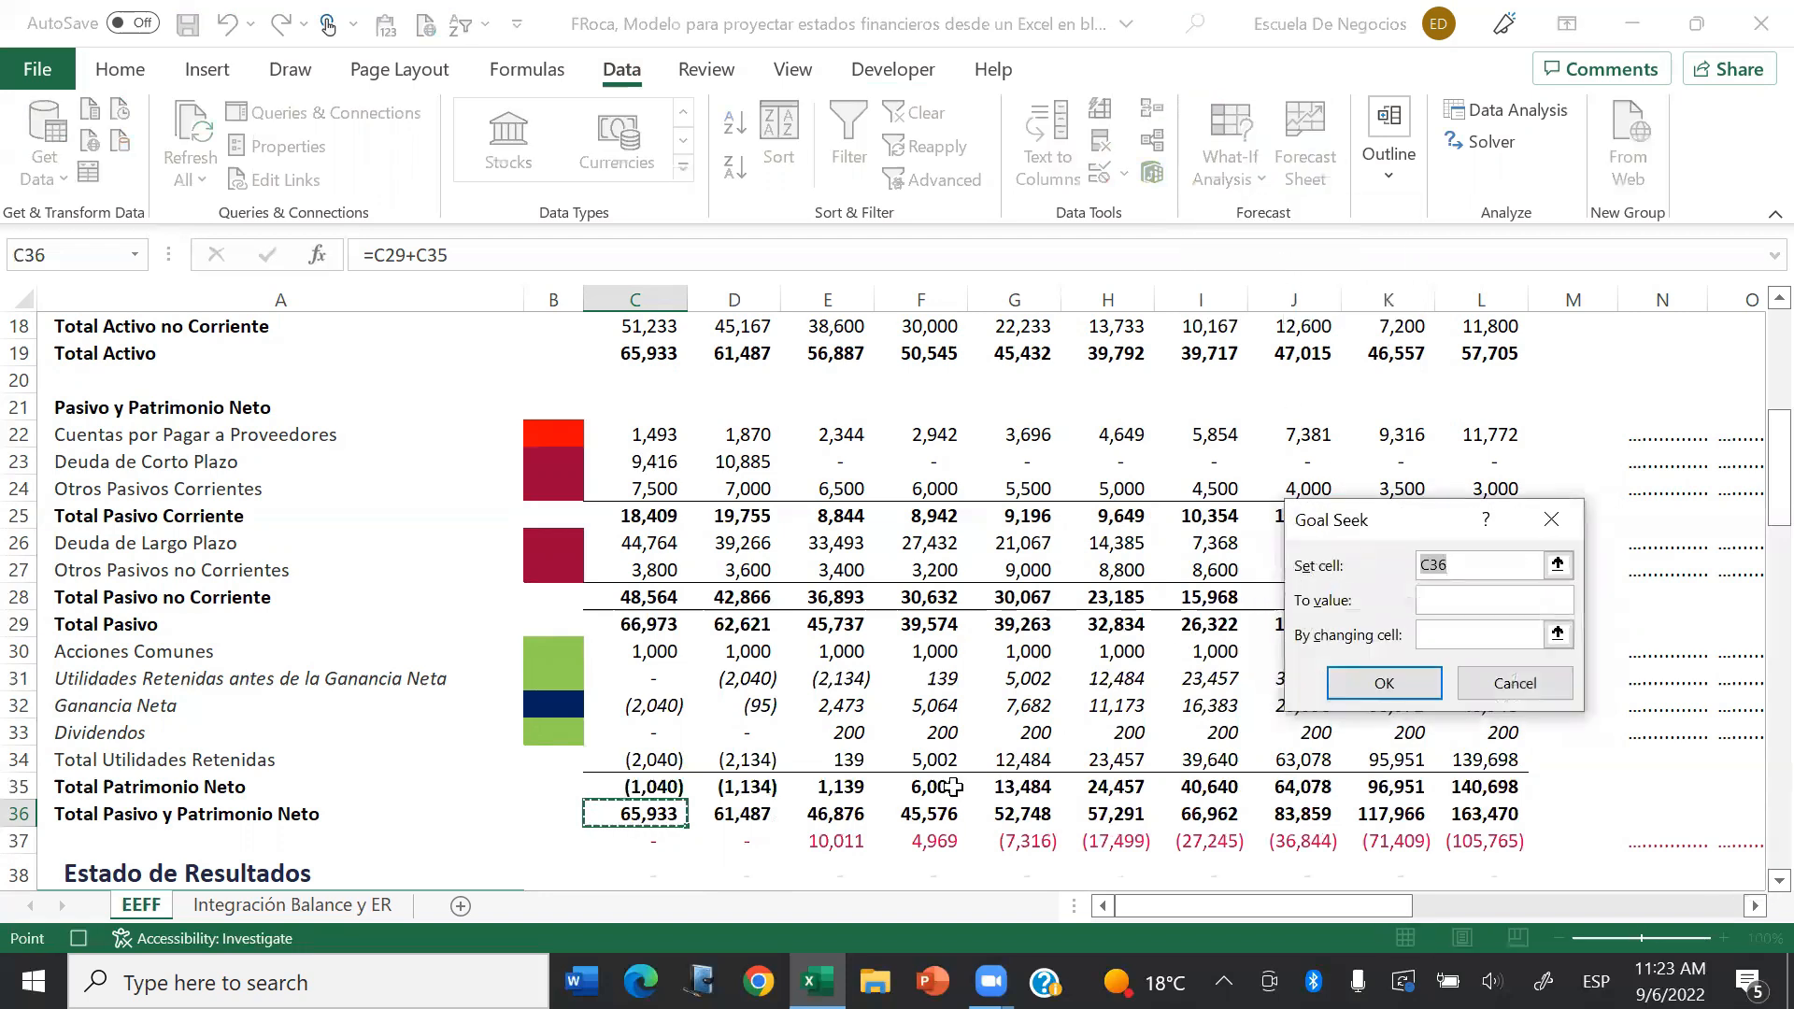
pyautogui.click(844, 837)
pyautogui.press('Tab')
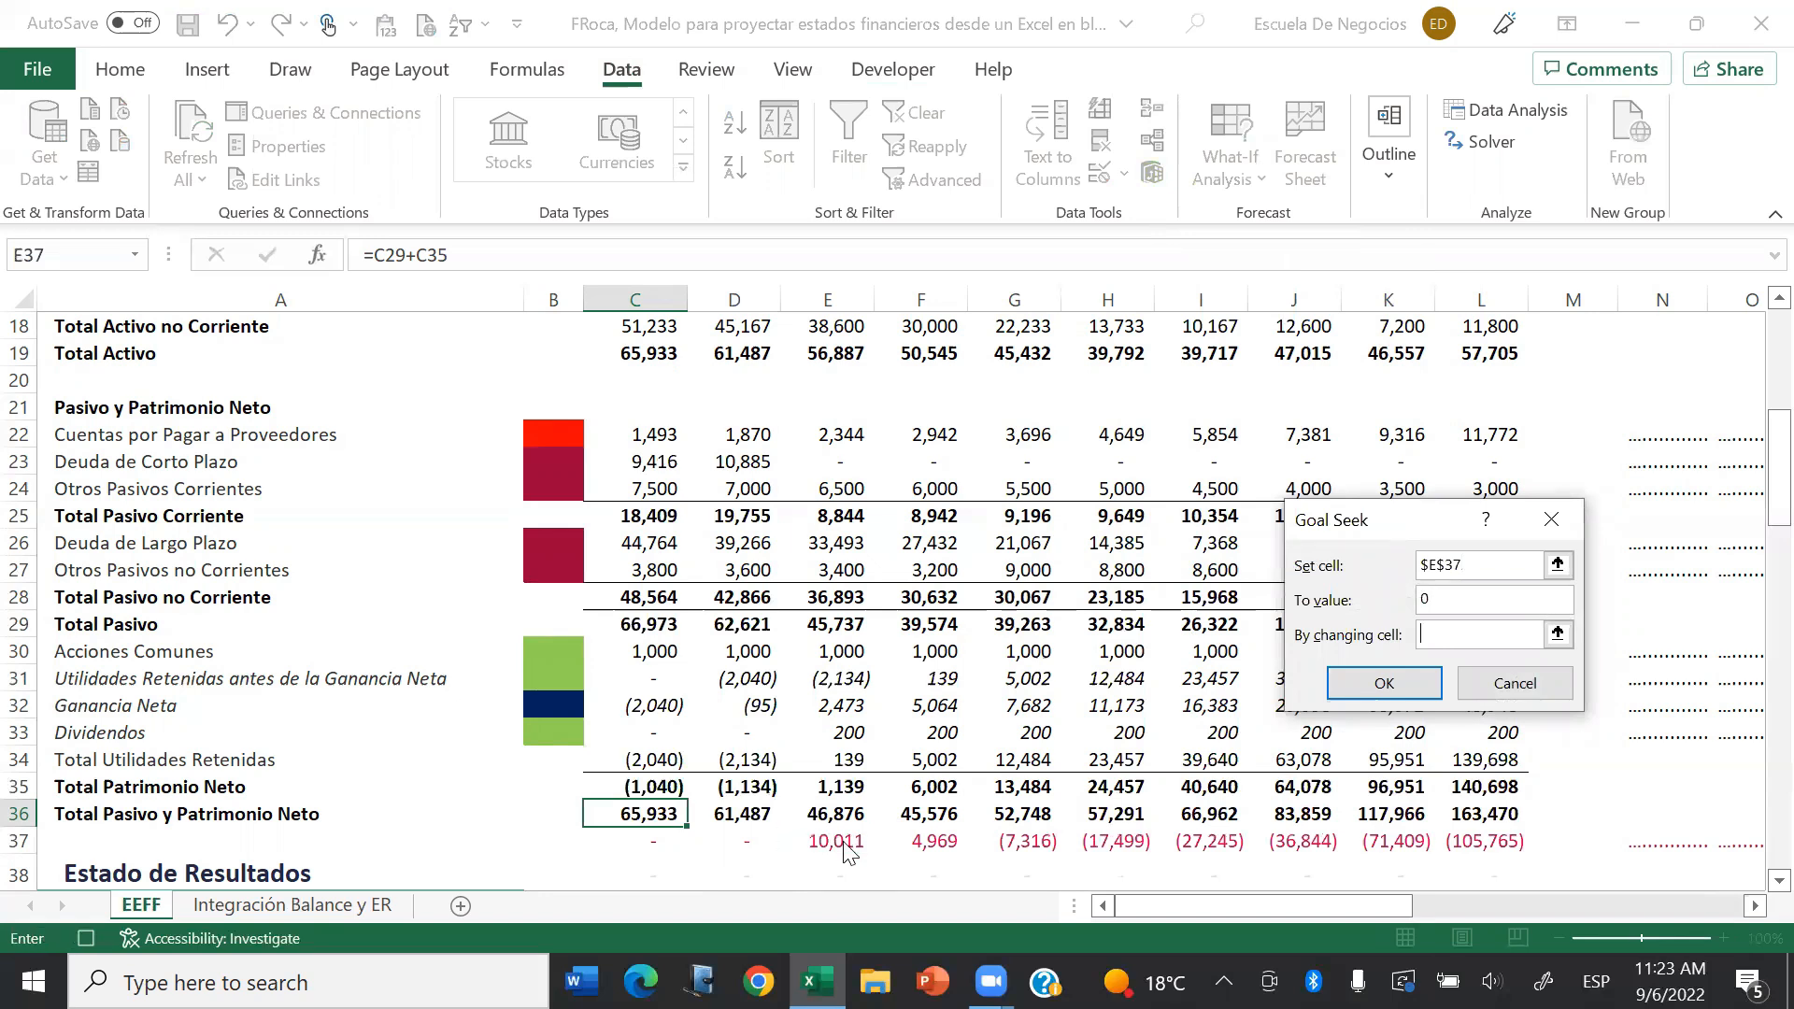
pyautogui.click(364, 908)
pyautogui.click(832, 392)
pyautogui.click(1399, 690)
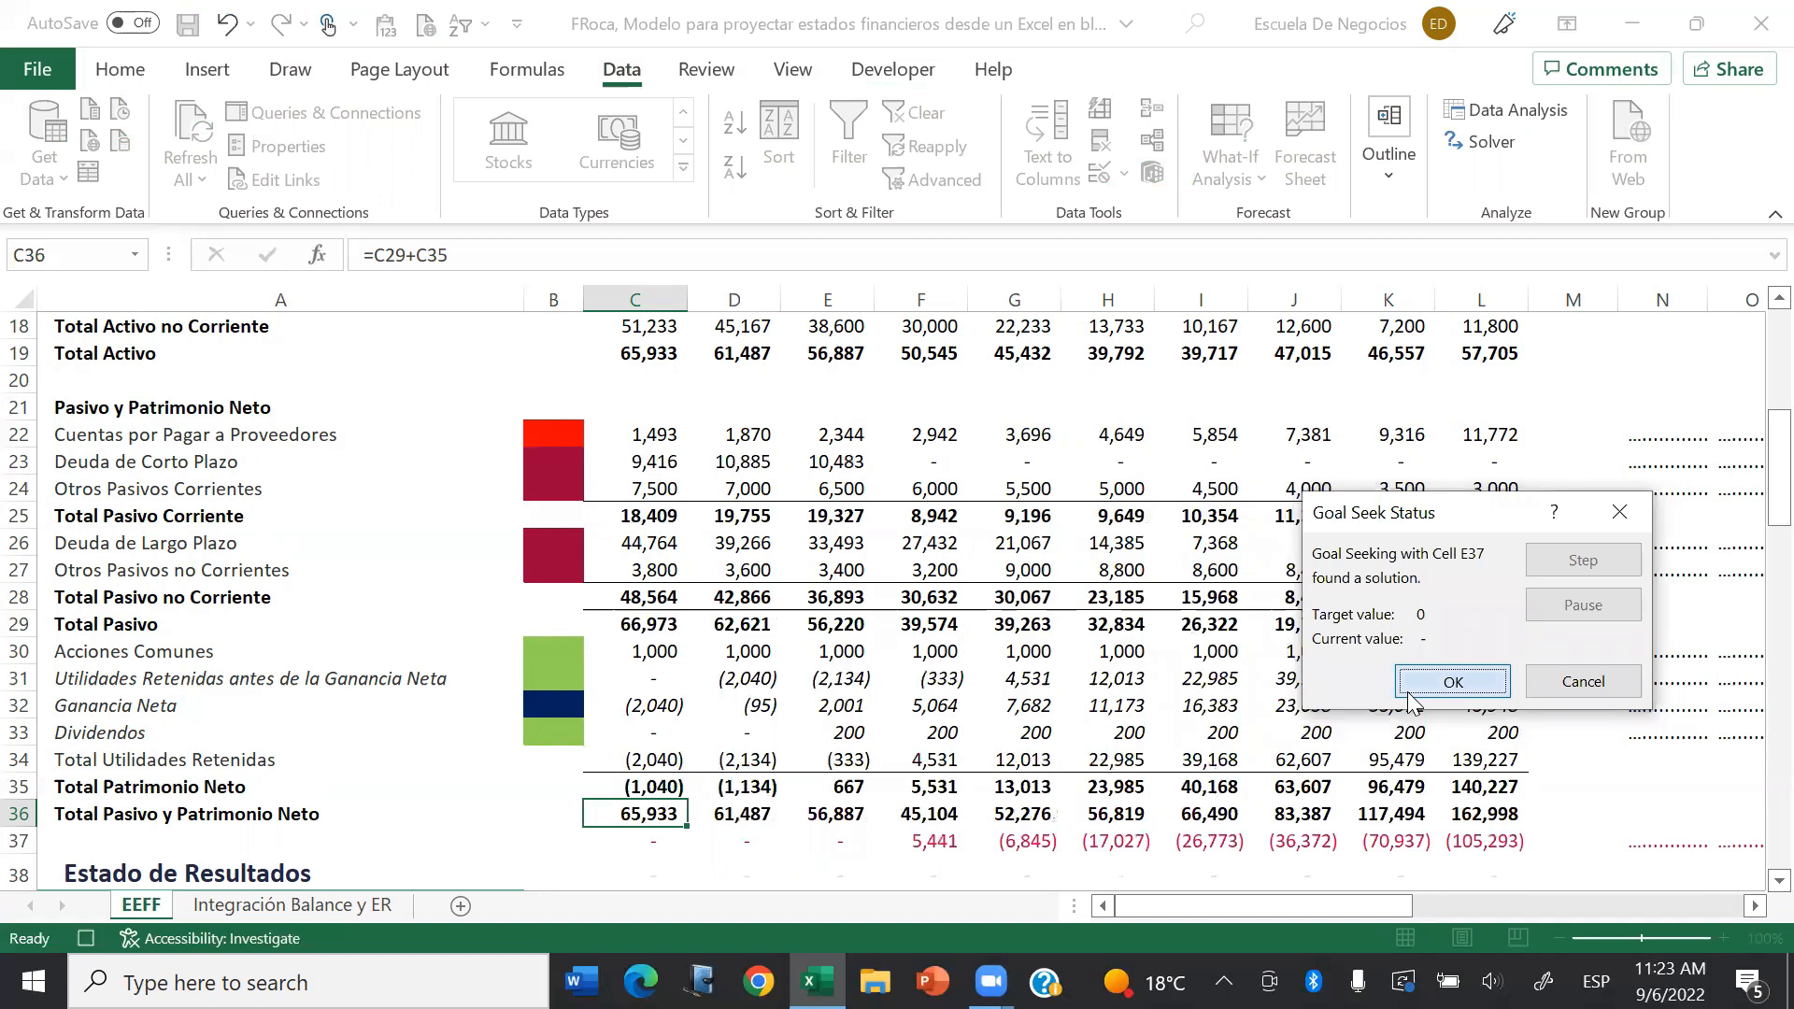
pyautogui.click(1451, 681)
# Step: Goal Seek the 2026 balance check in F37 to 0 by changing F130 on the Integración Balance y ER sheet
pyautogui.click(1232, 185)
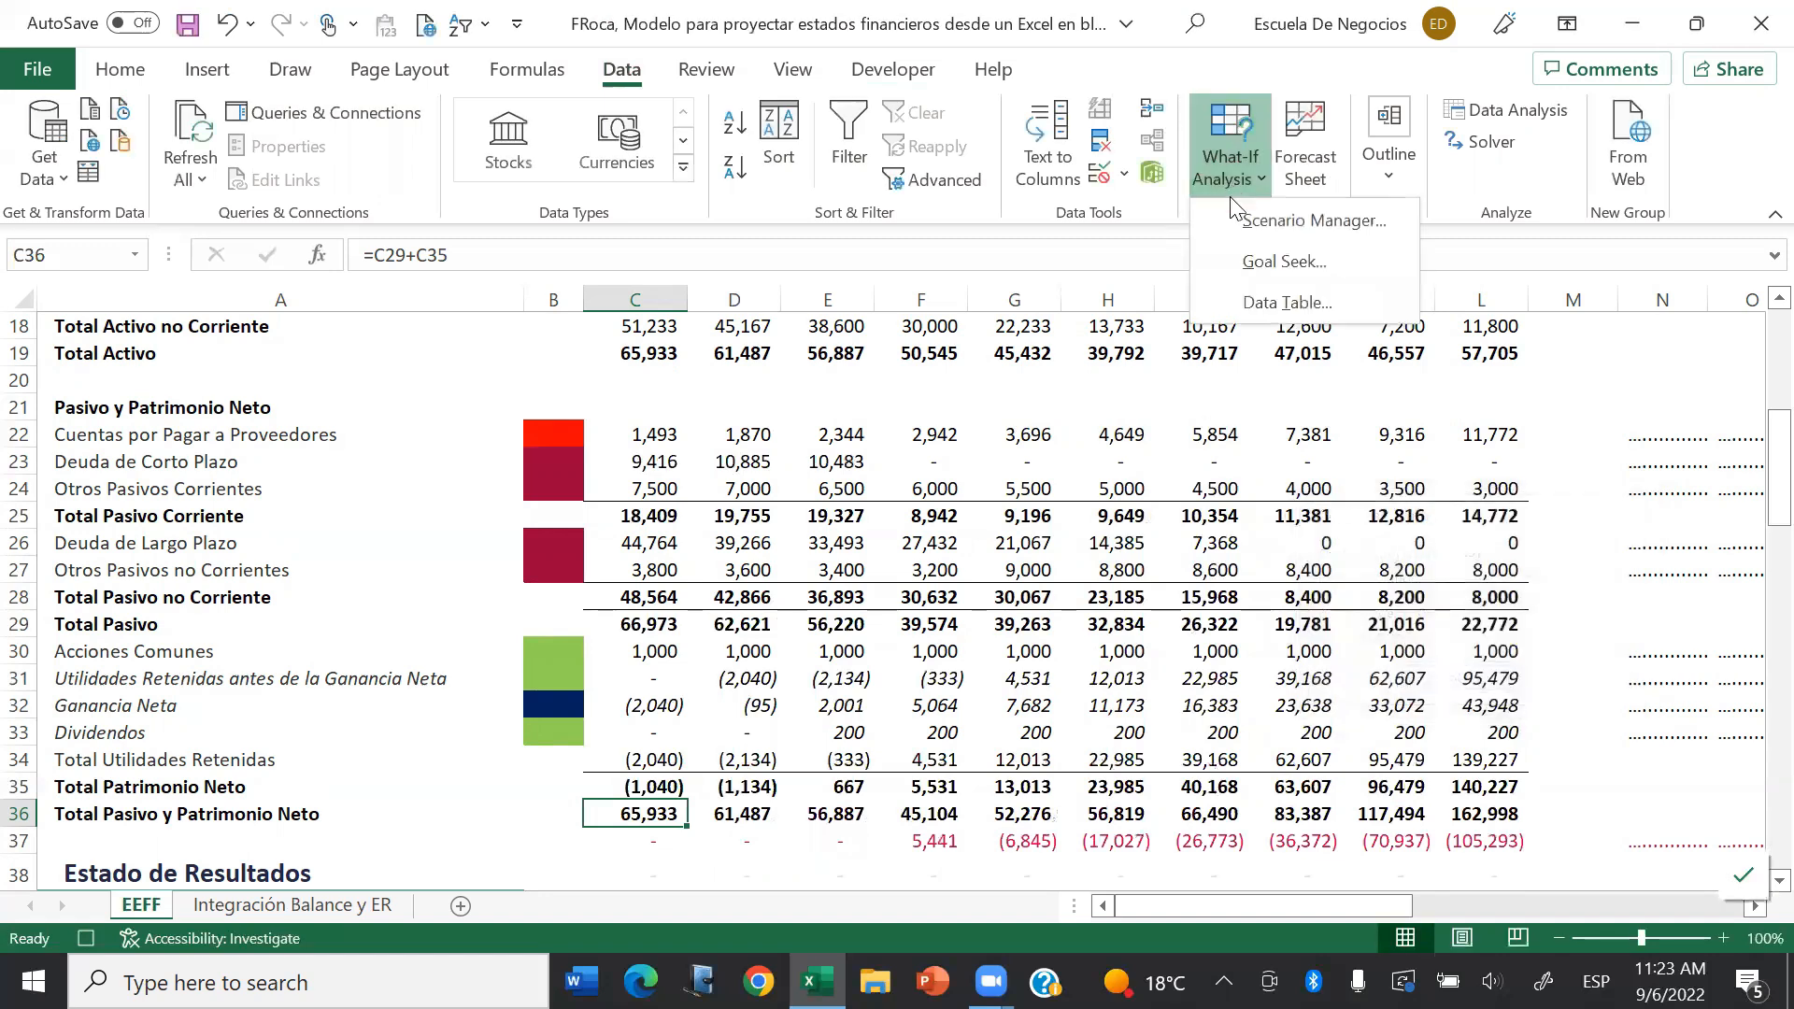
pyautogui.click(1275, 259)
pyautogui.click(928, 840)
pyautogui.press('Tab')
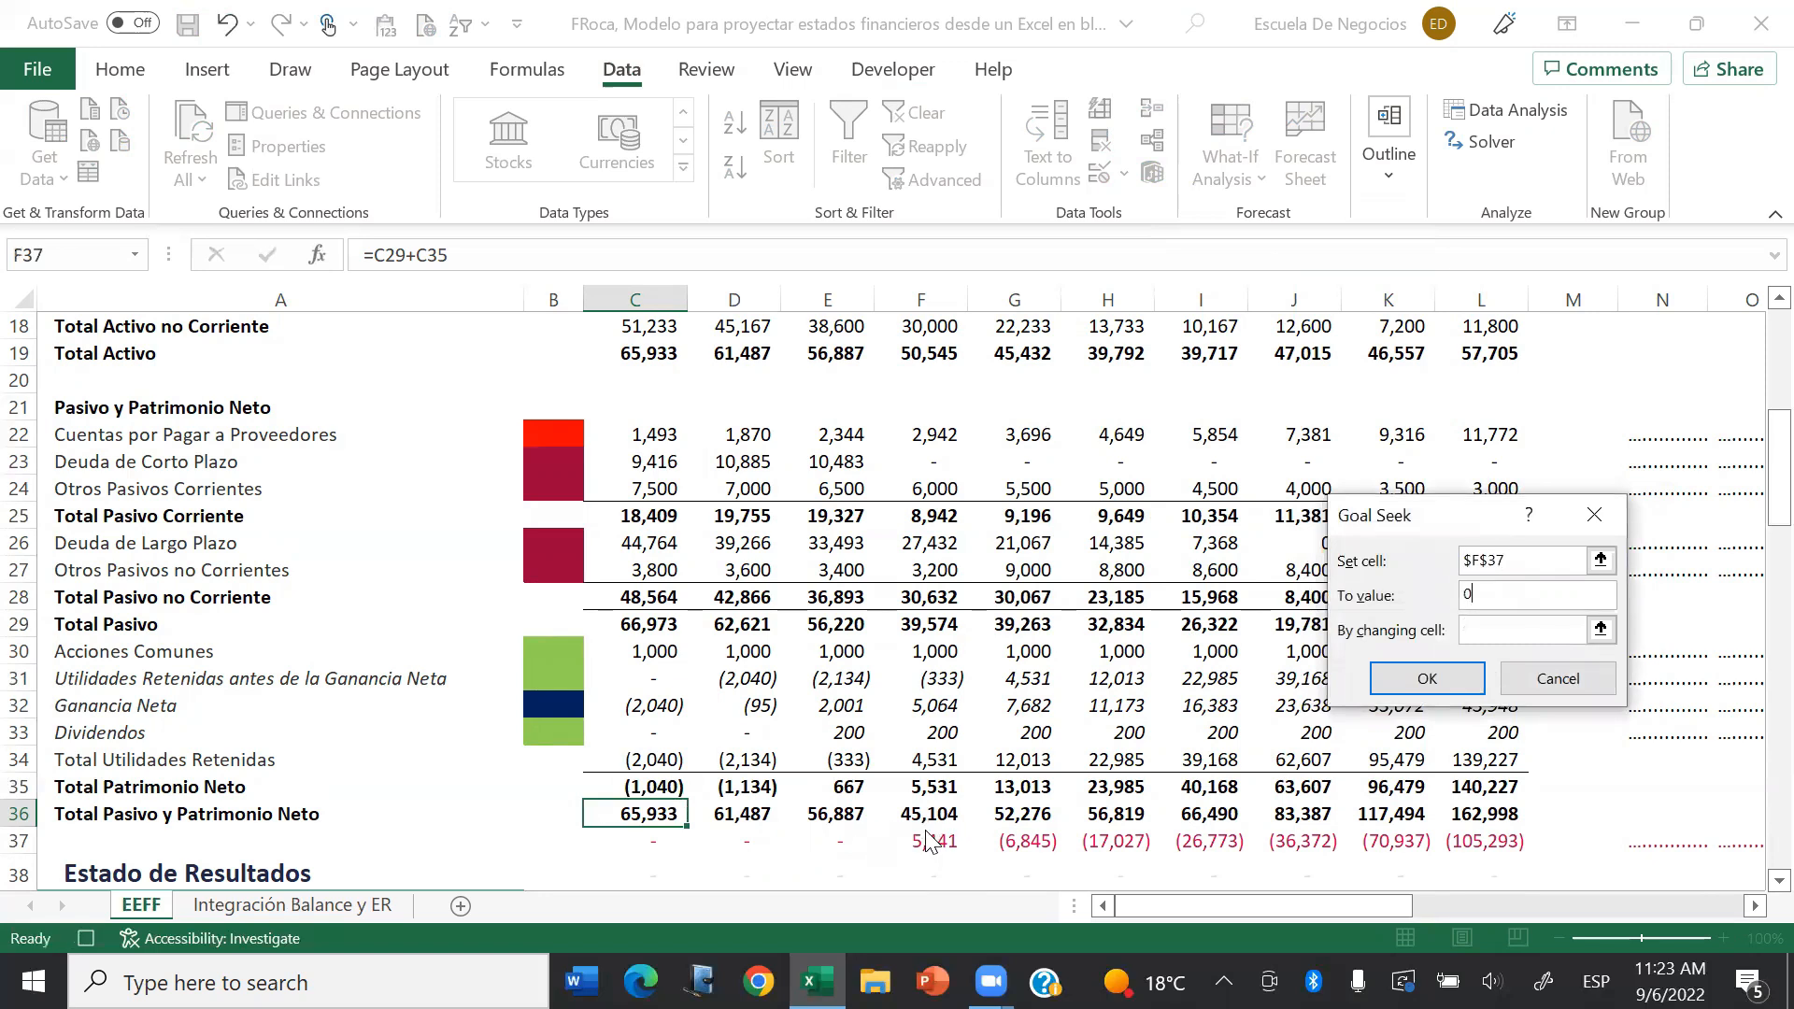
pyautogui.click(342, 904)
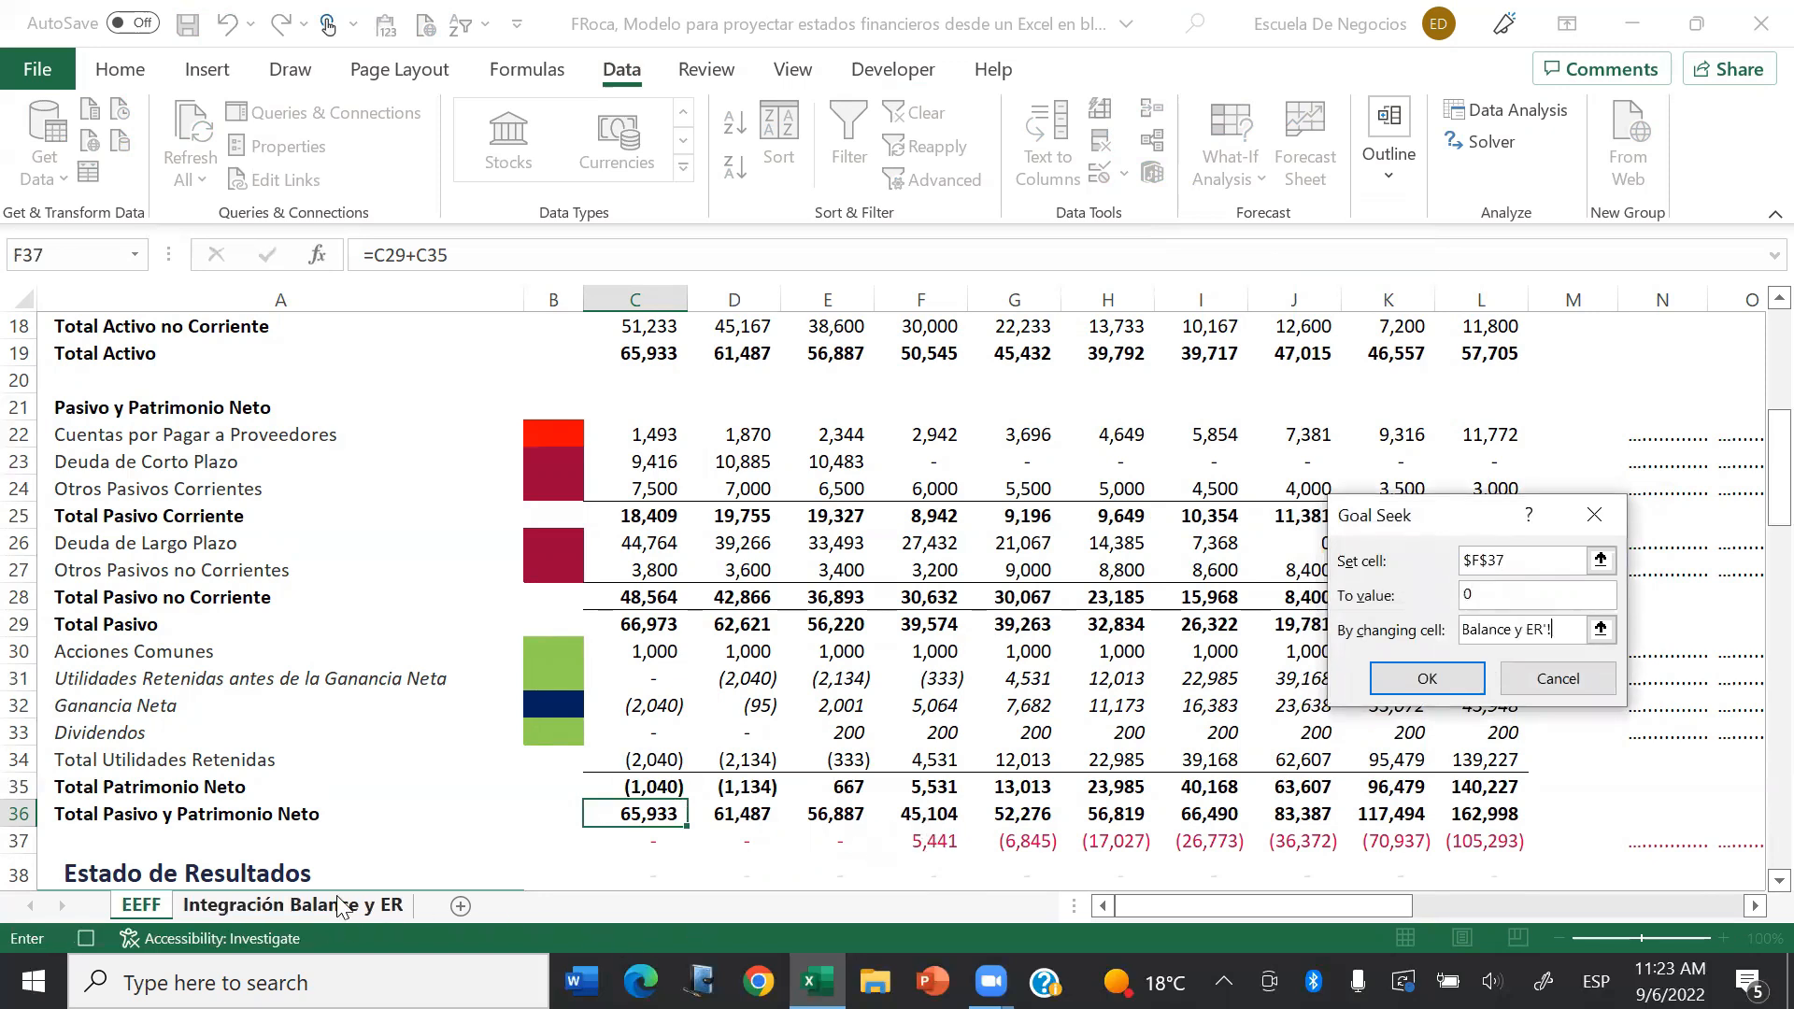
pyautogui.click(939, 390)
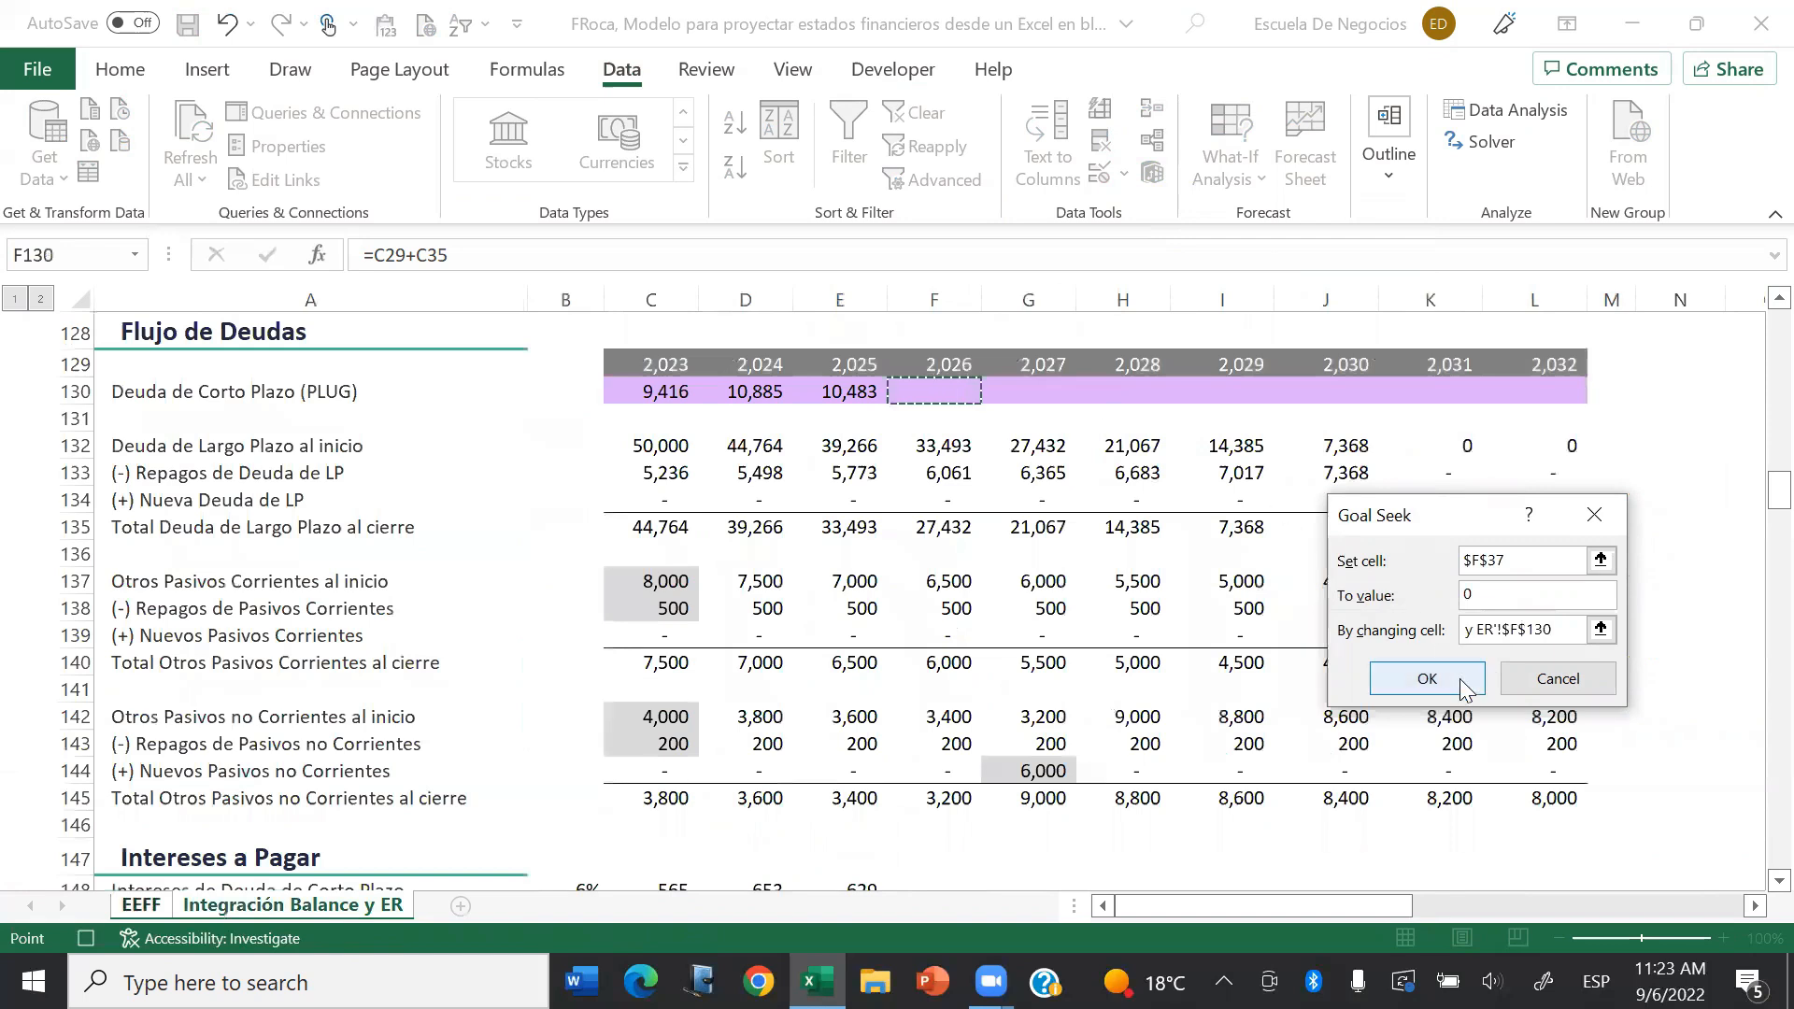
pyautogui.click(1427, 679)
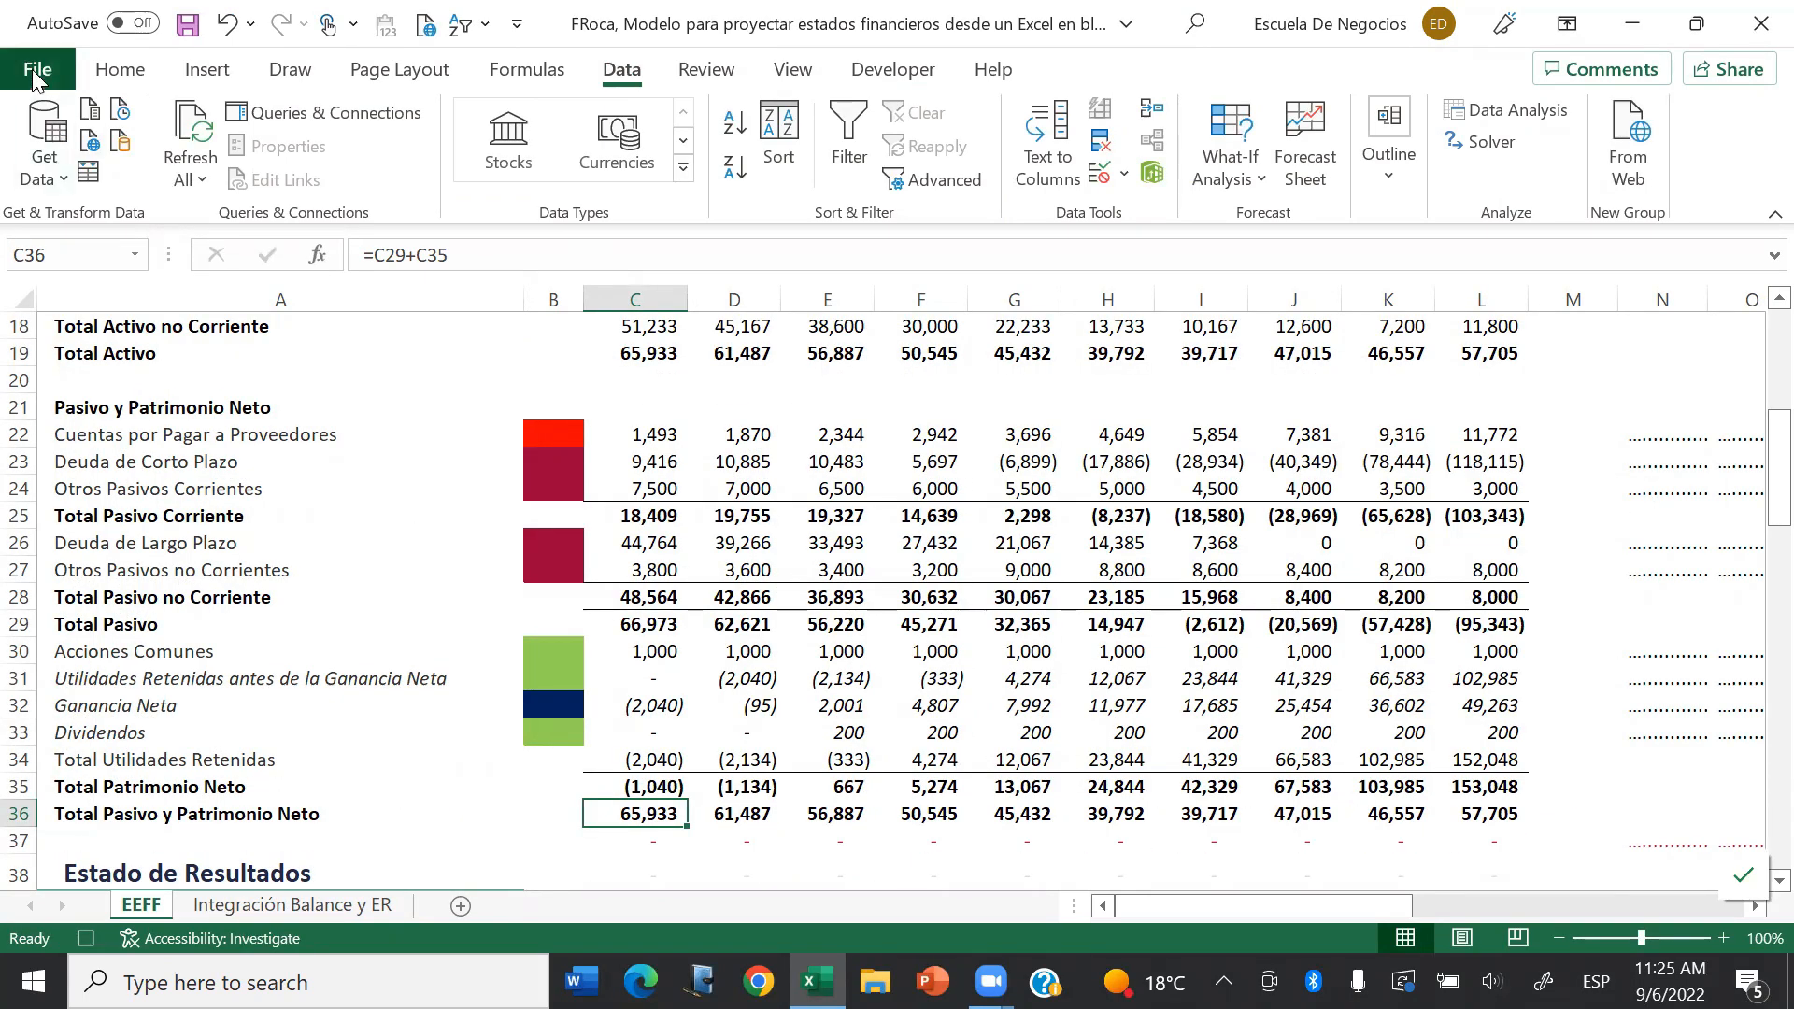
# Step: Save the workbook under its current name in the PLANTILLAS folder as an Excel Macro-Enabled Workbook (*.xlsm)
pyautogui.click(34, 69)
pyautogui.click(155, 448)
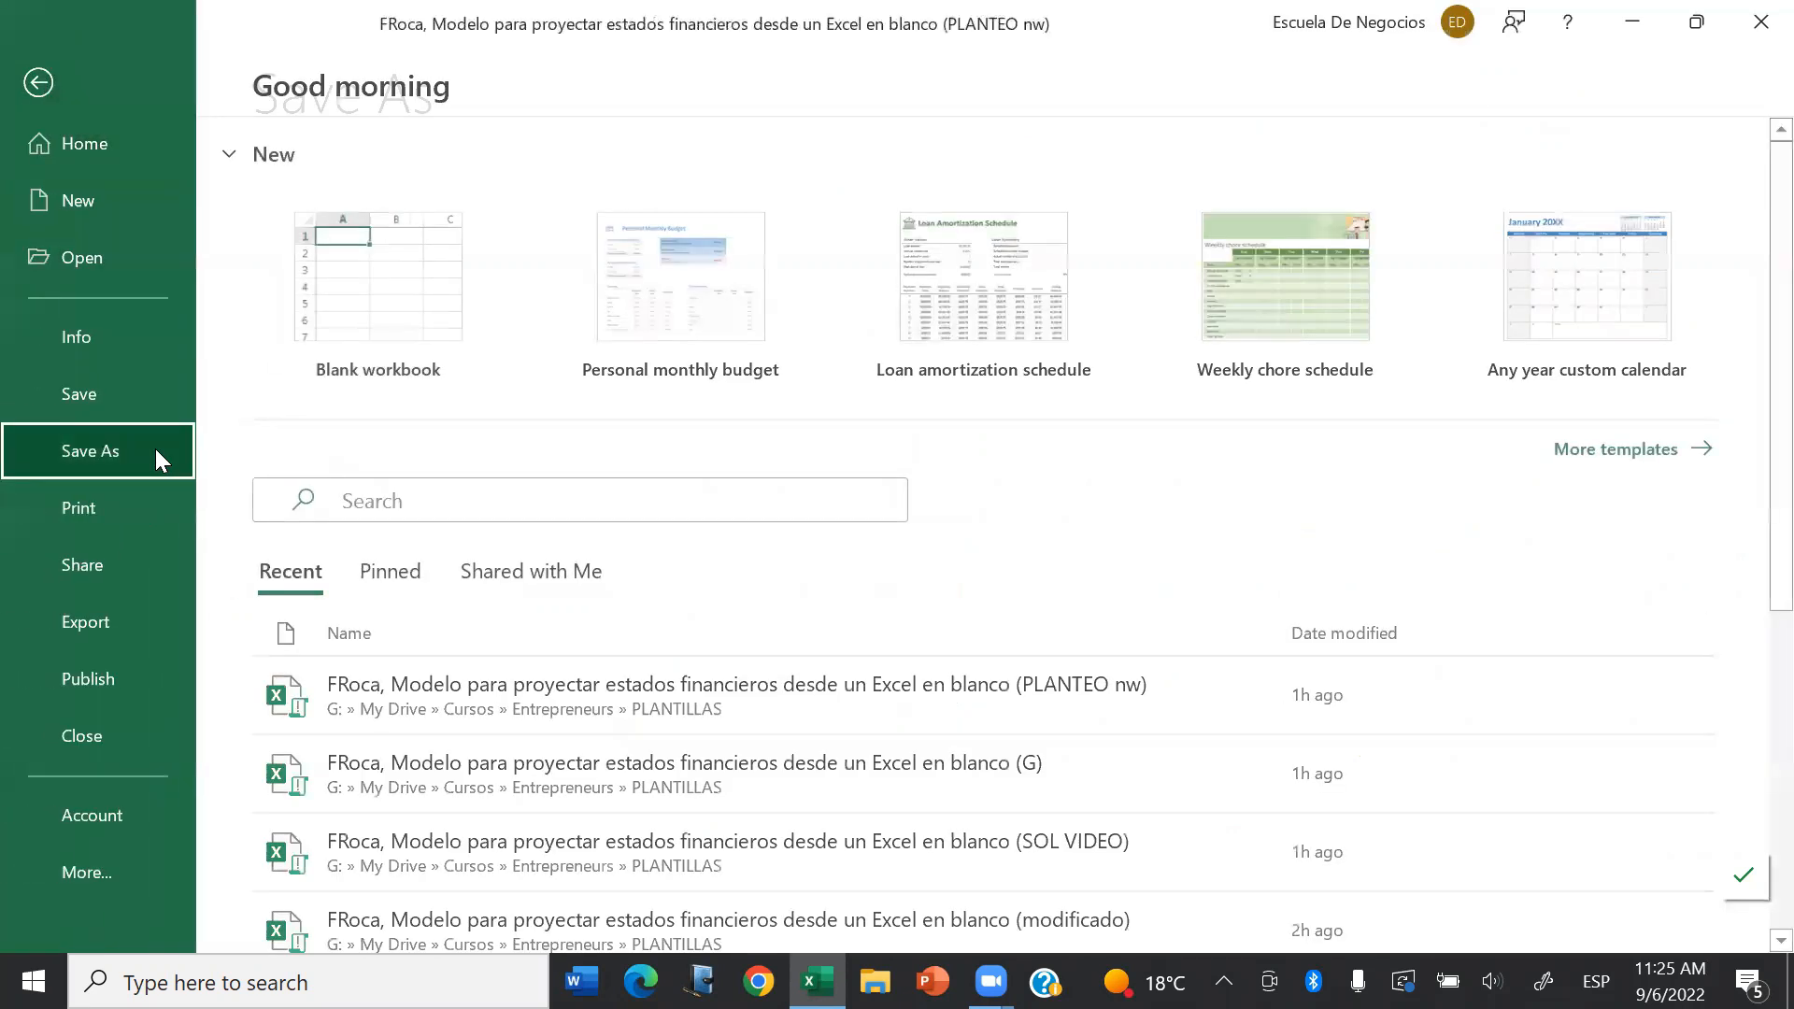
pyautogui.click(1070, 269)
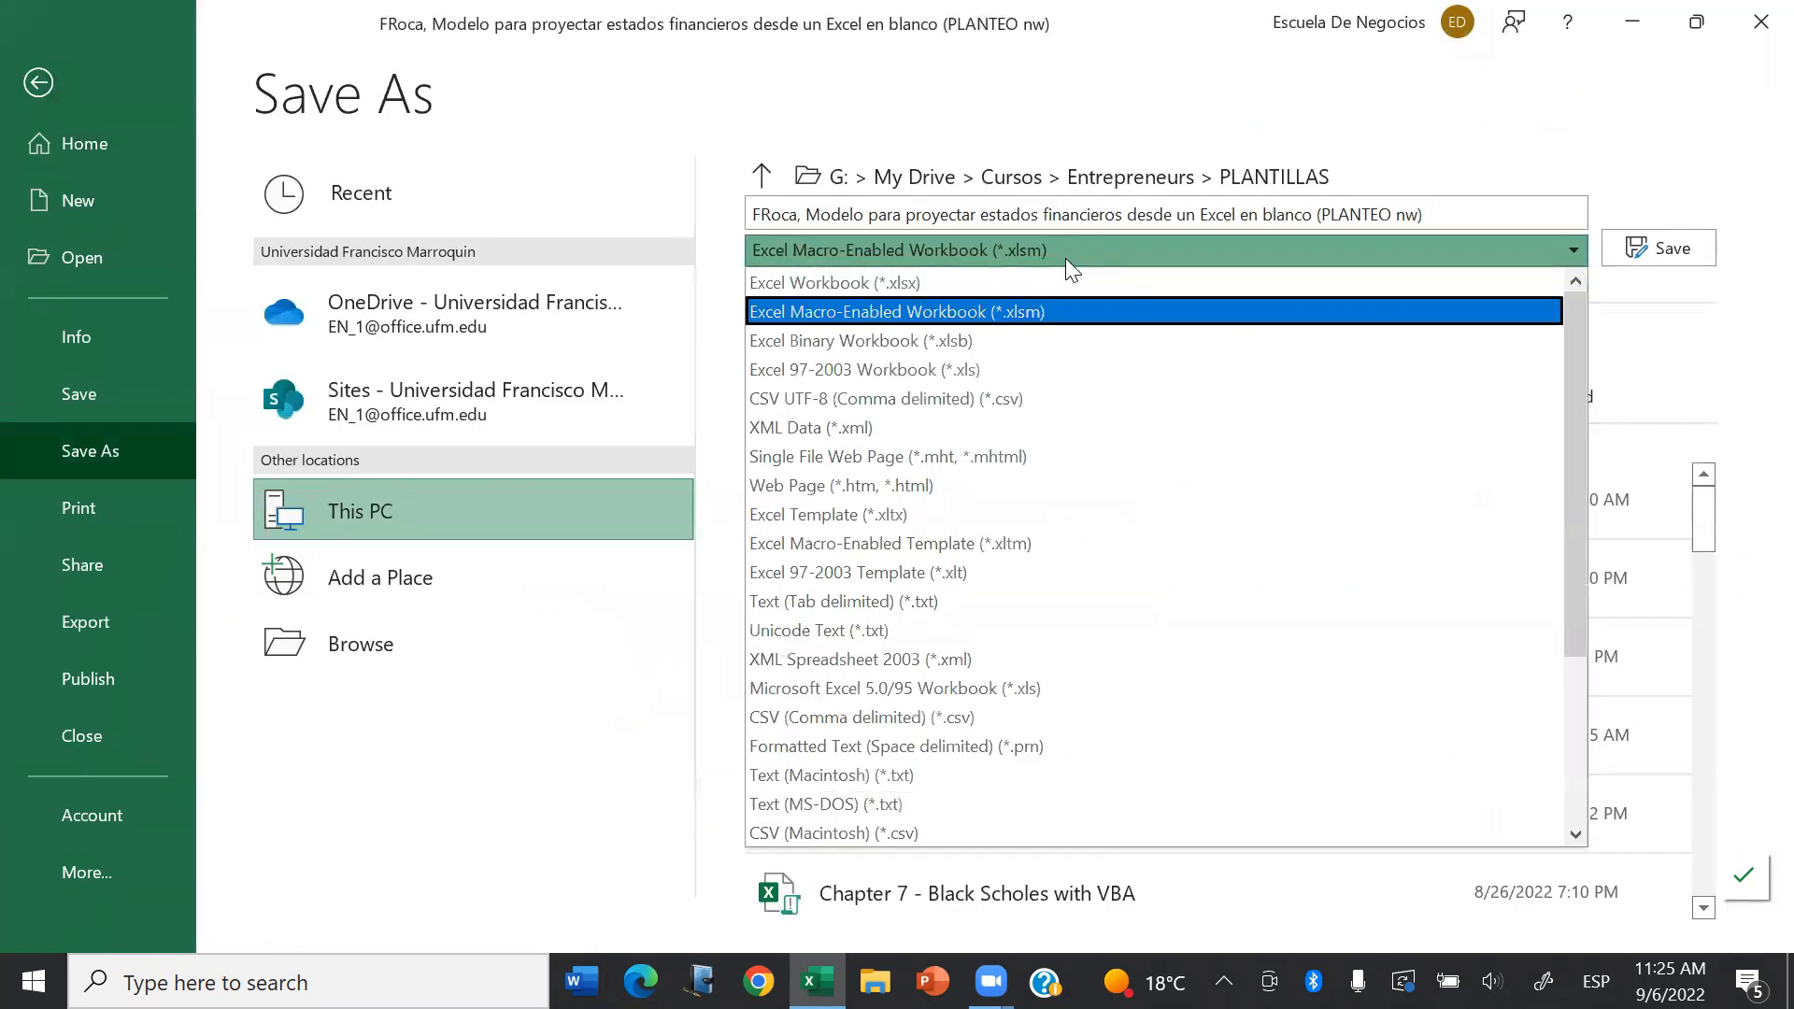
pyautogui.click(1064, 307)
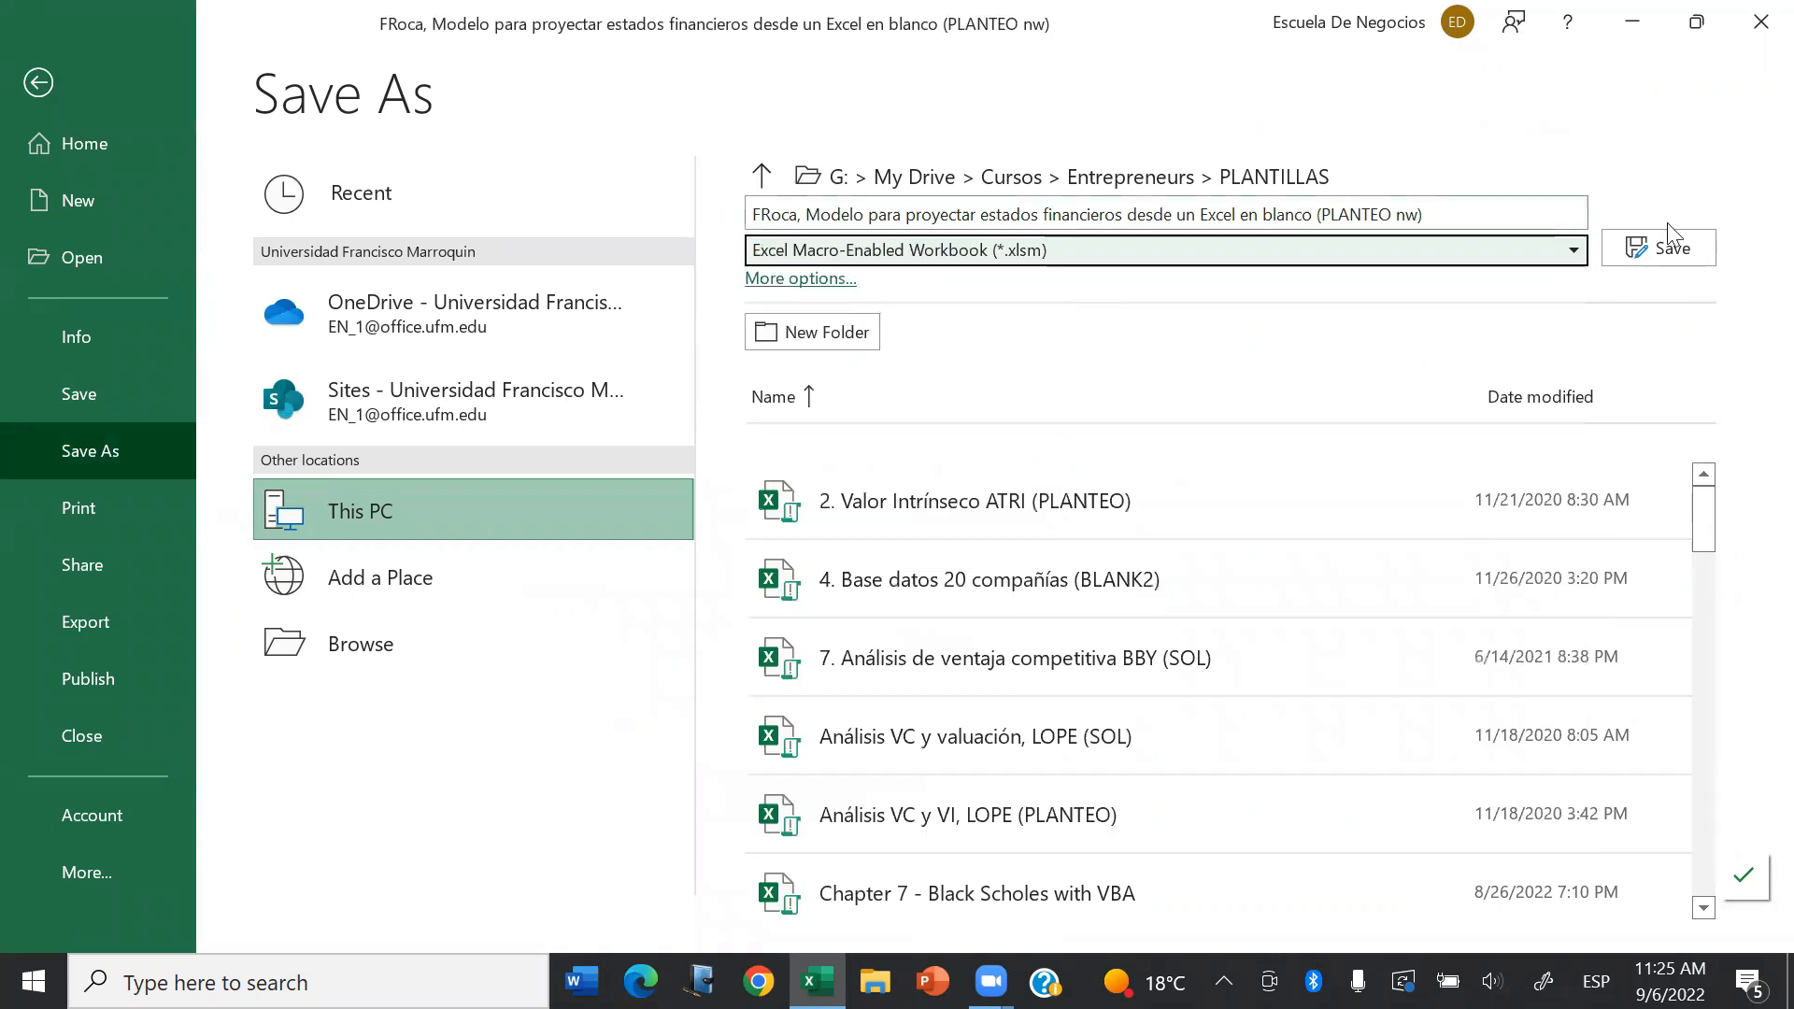
pyautogui.click(1699, 251)
pyautogui.click(979, 611)
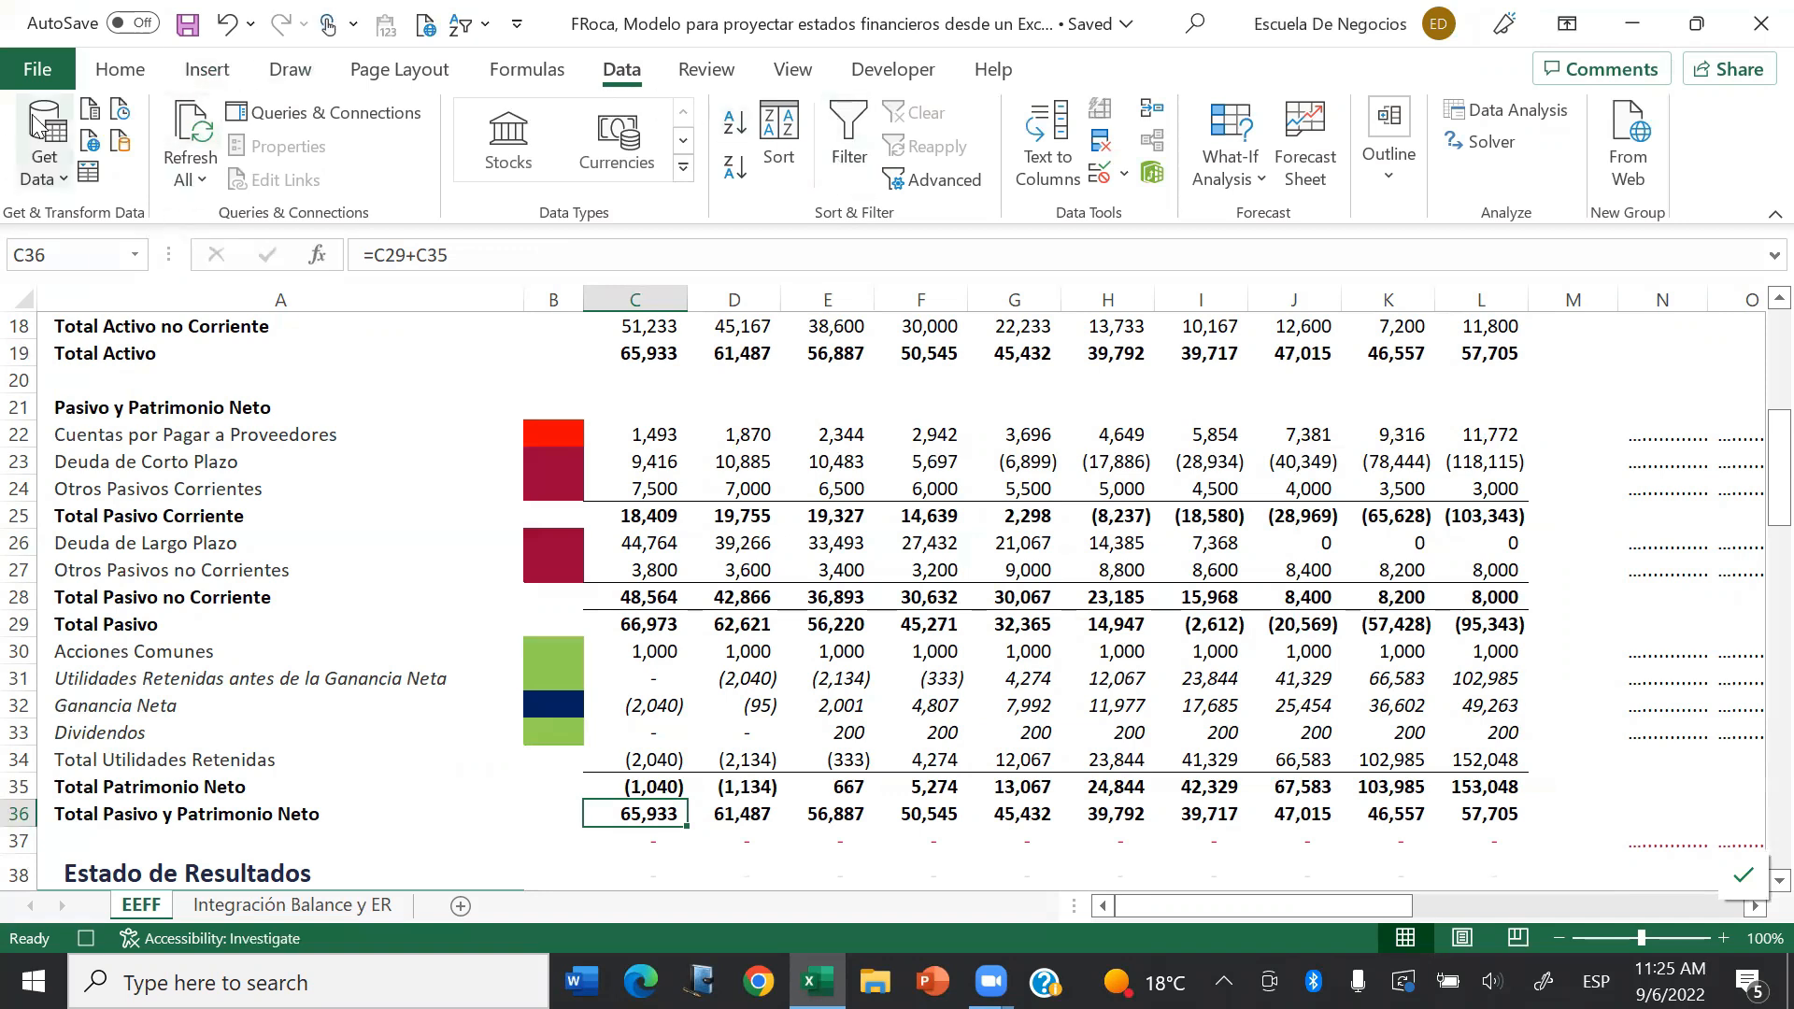
# Step: Make sure the Developer tab is enabled in Excel's ribbon customization options and accept the settings
pyautogui.click(62, 64)
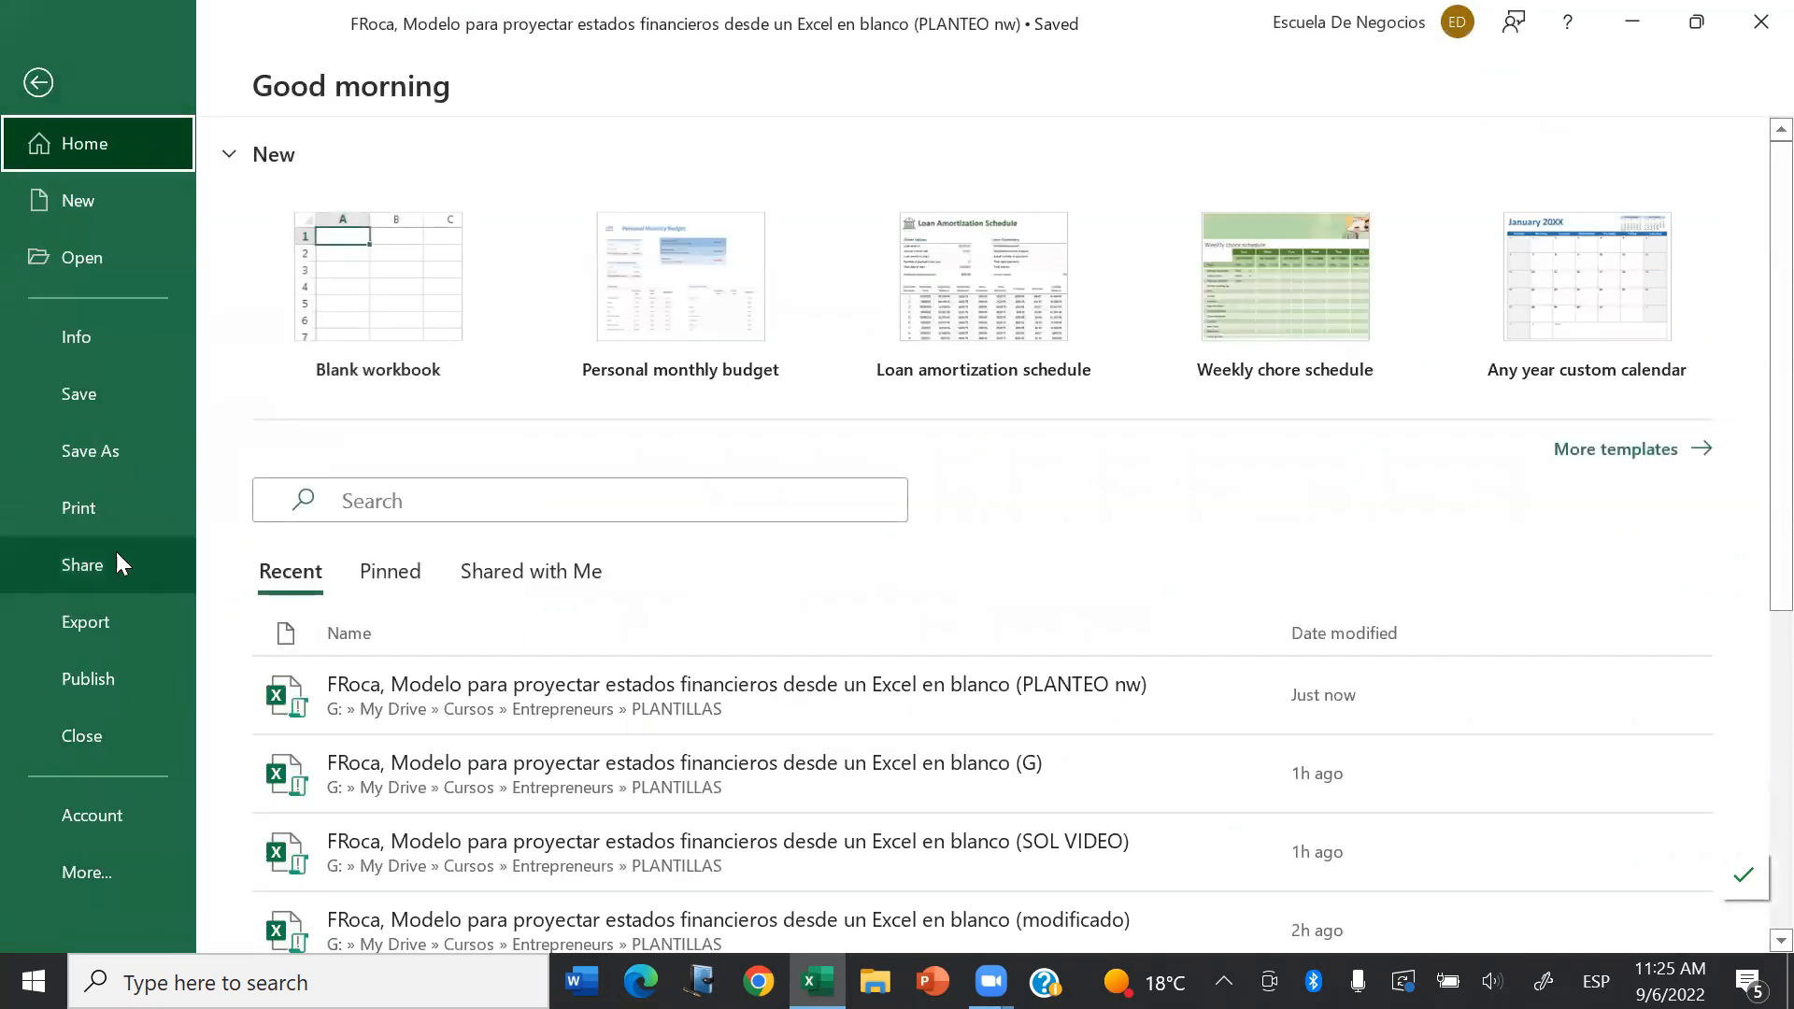
pyautogui.click(104, 871)
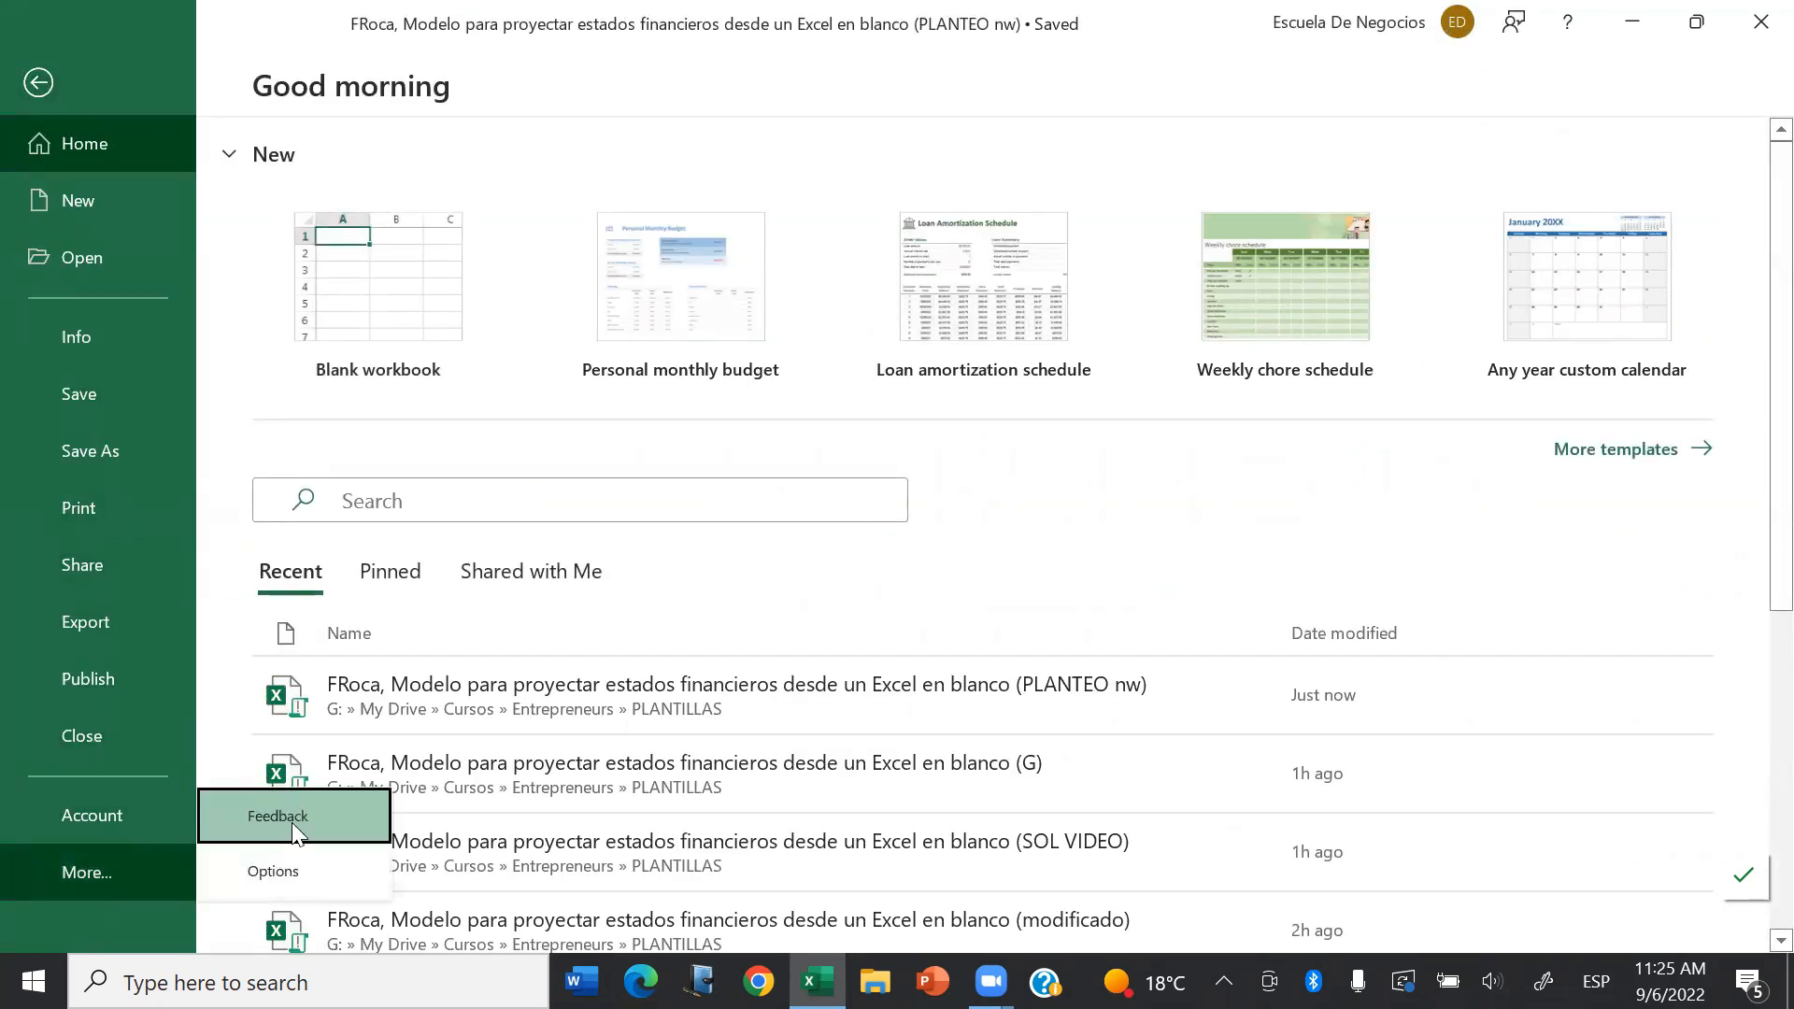
pyautogui.click(301, 869)
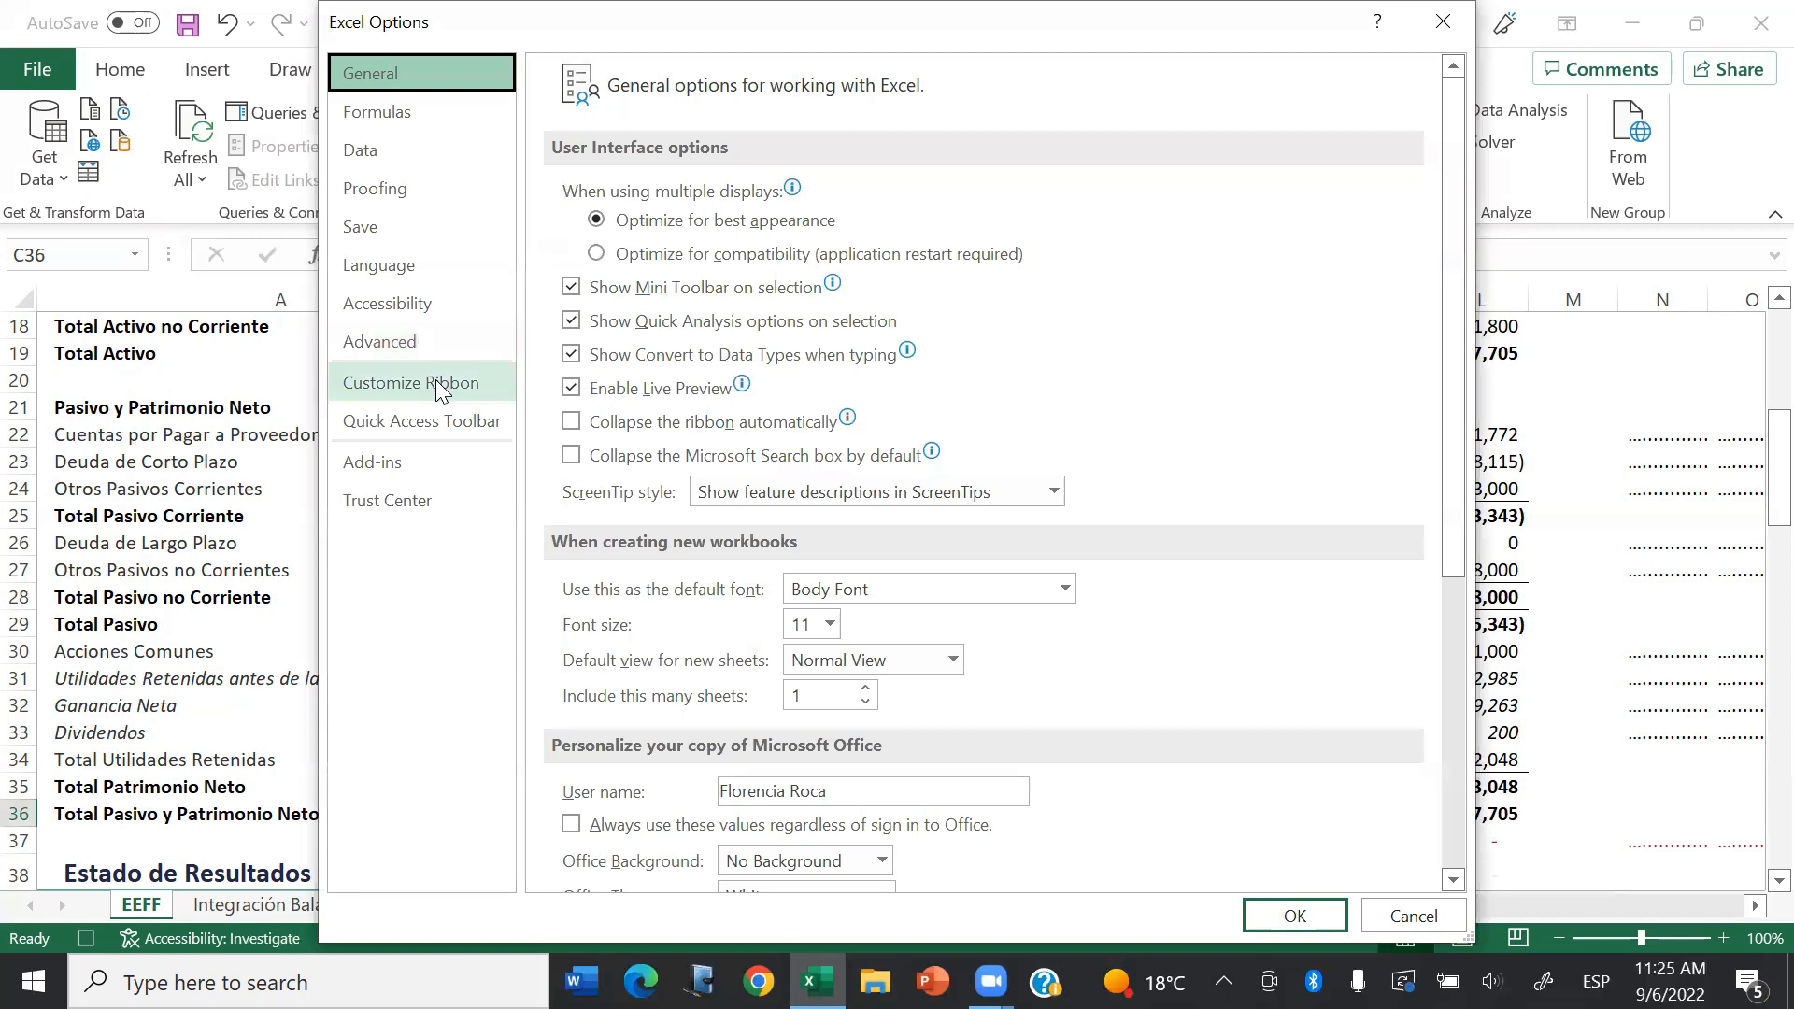
pyautogui.click(435, 379)
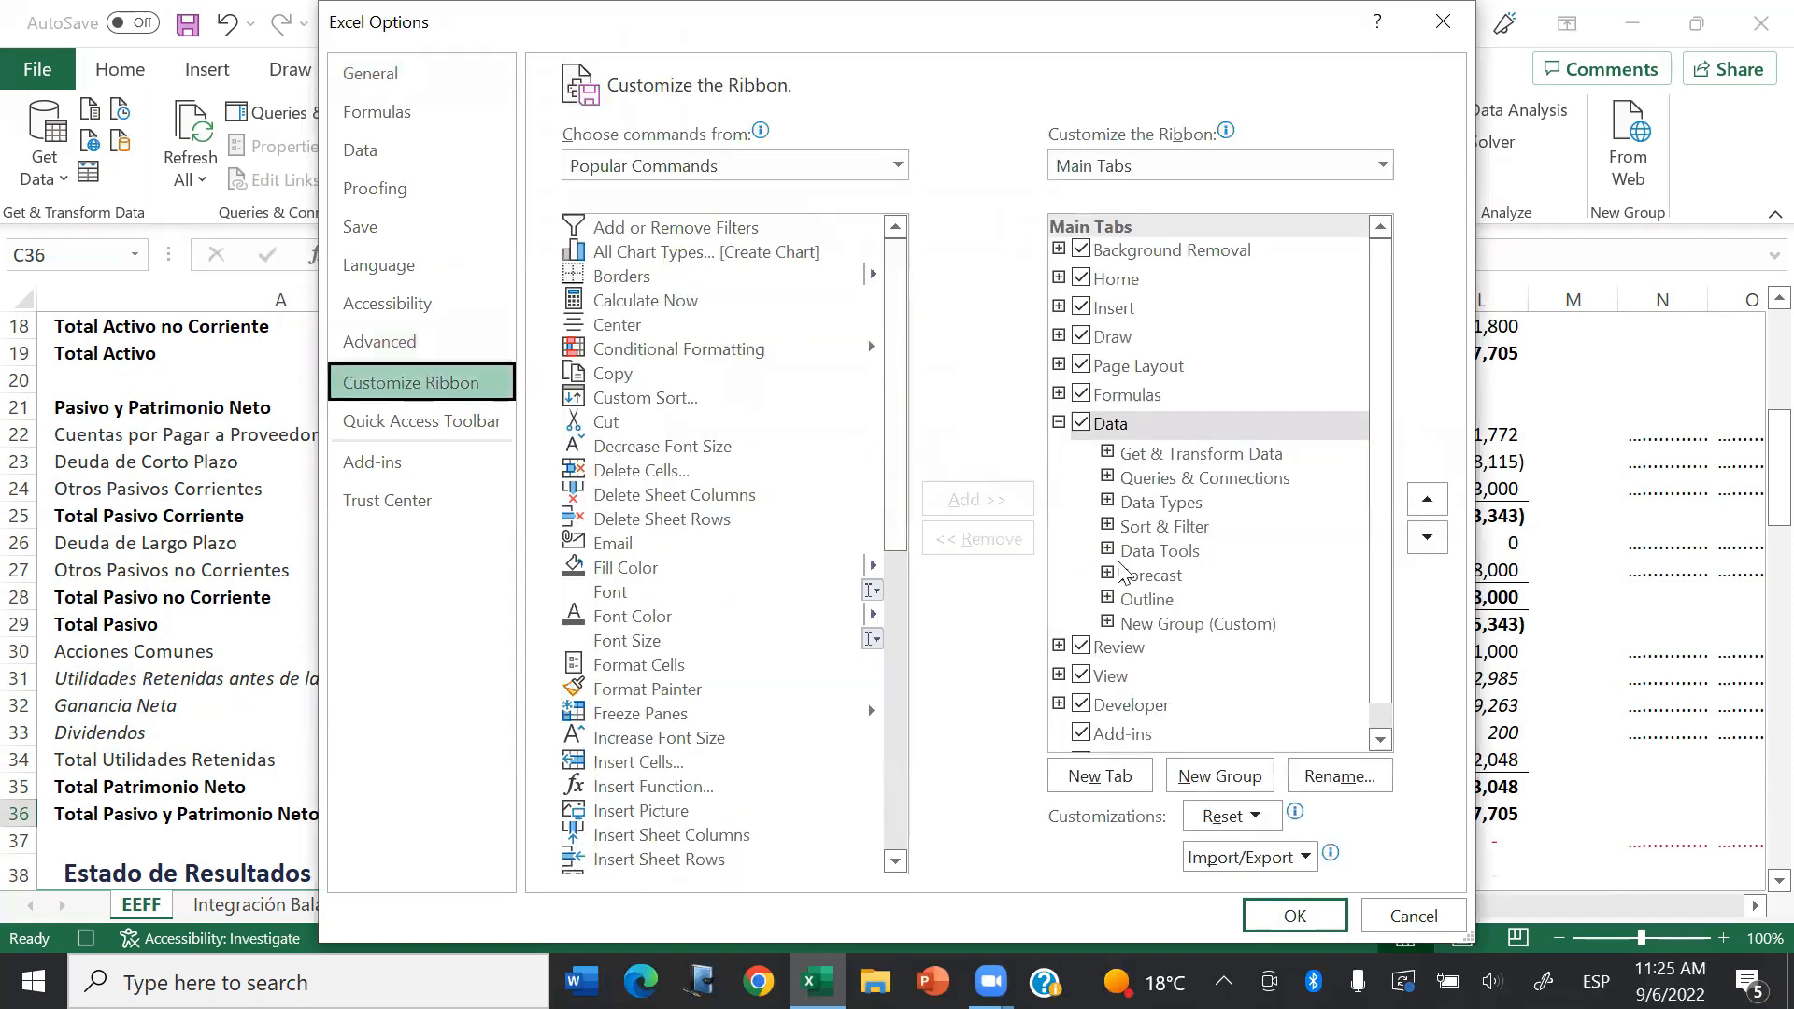
pyautogui.click(1059, 704)
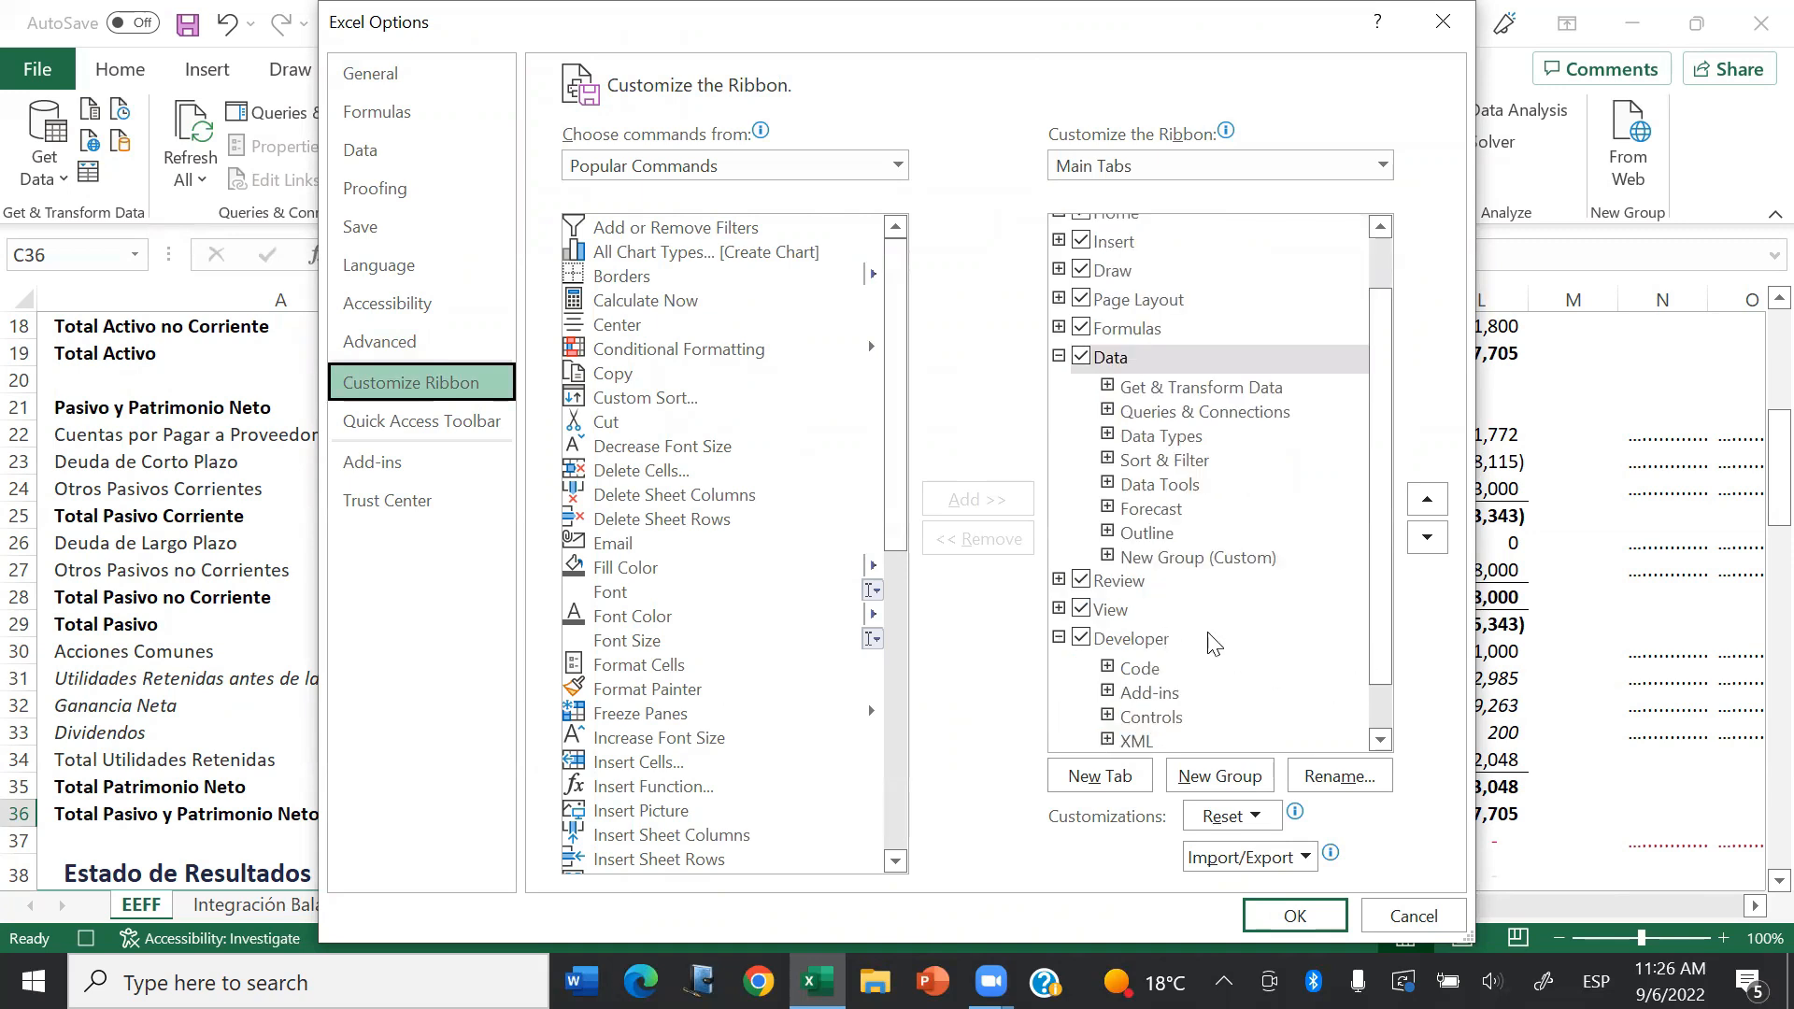
pyautogui.click(1380, 741)
pyautogui.click(1380, 740)
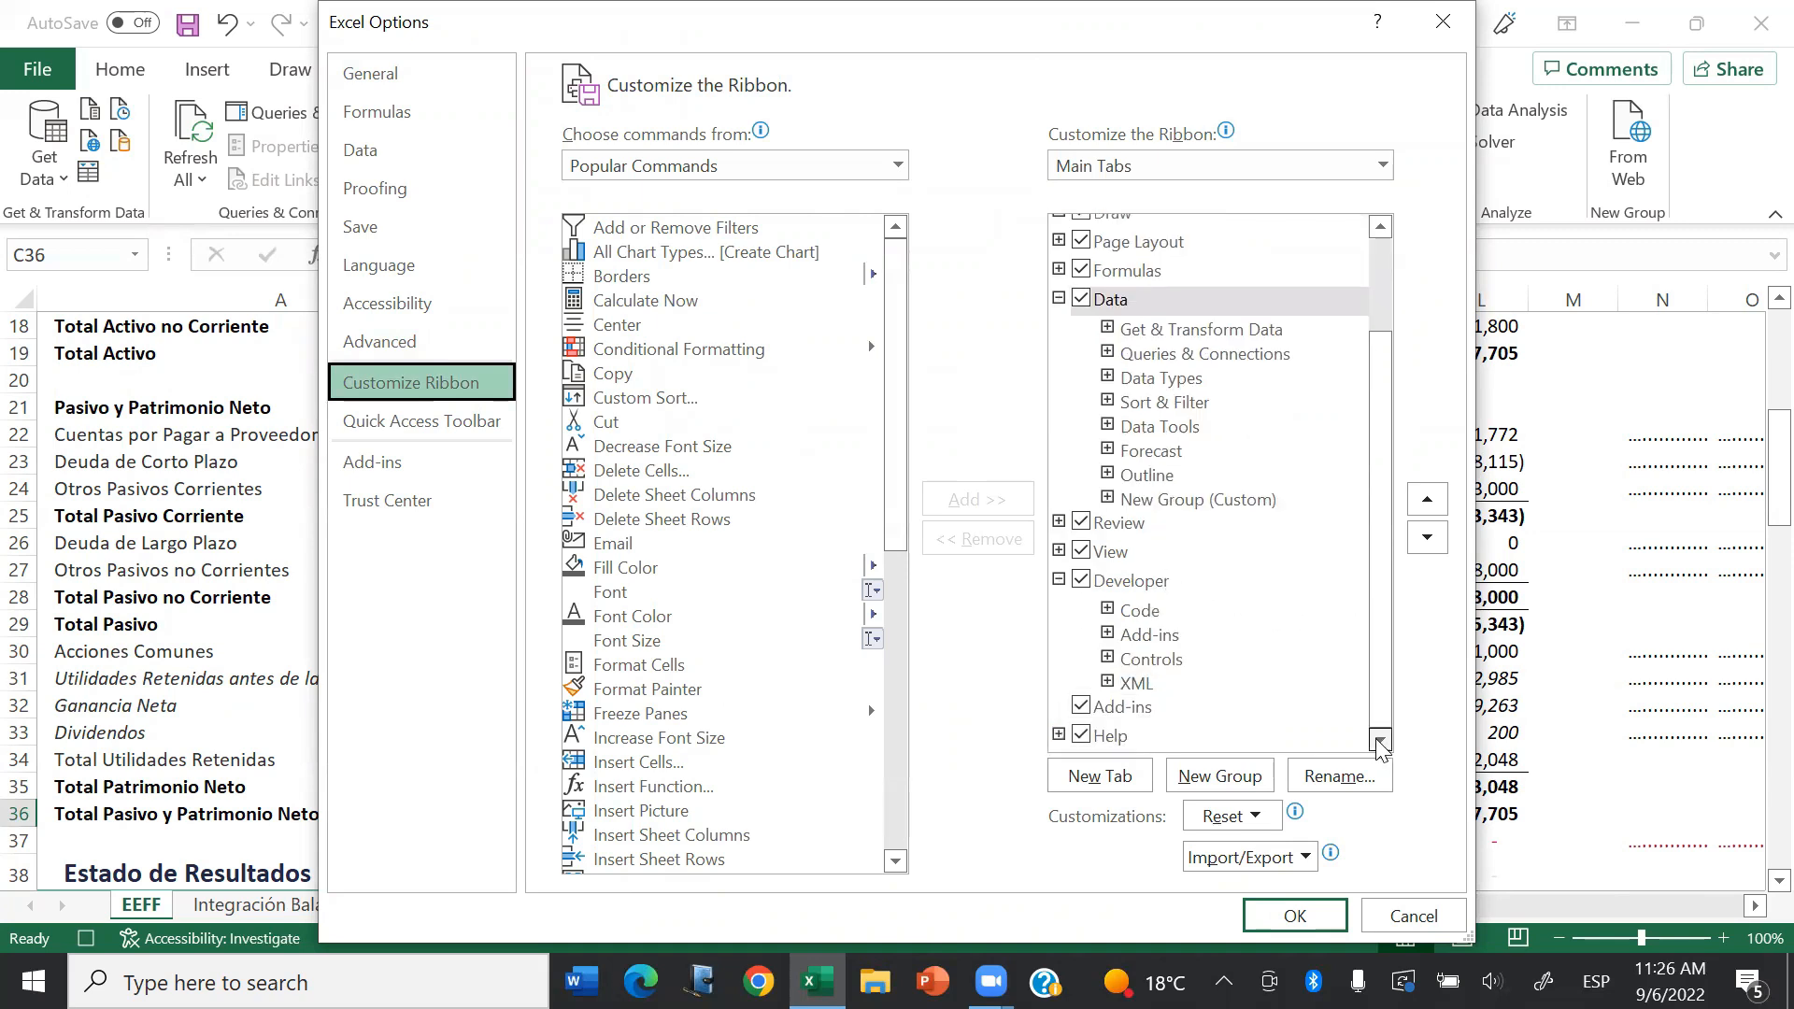
pyautogui.click(1082, 581)
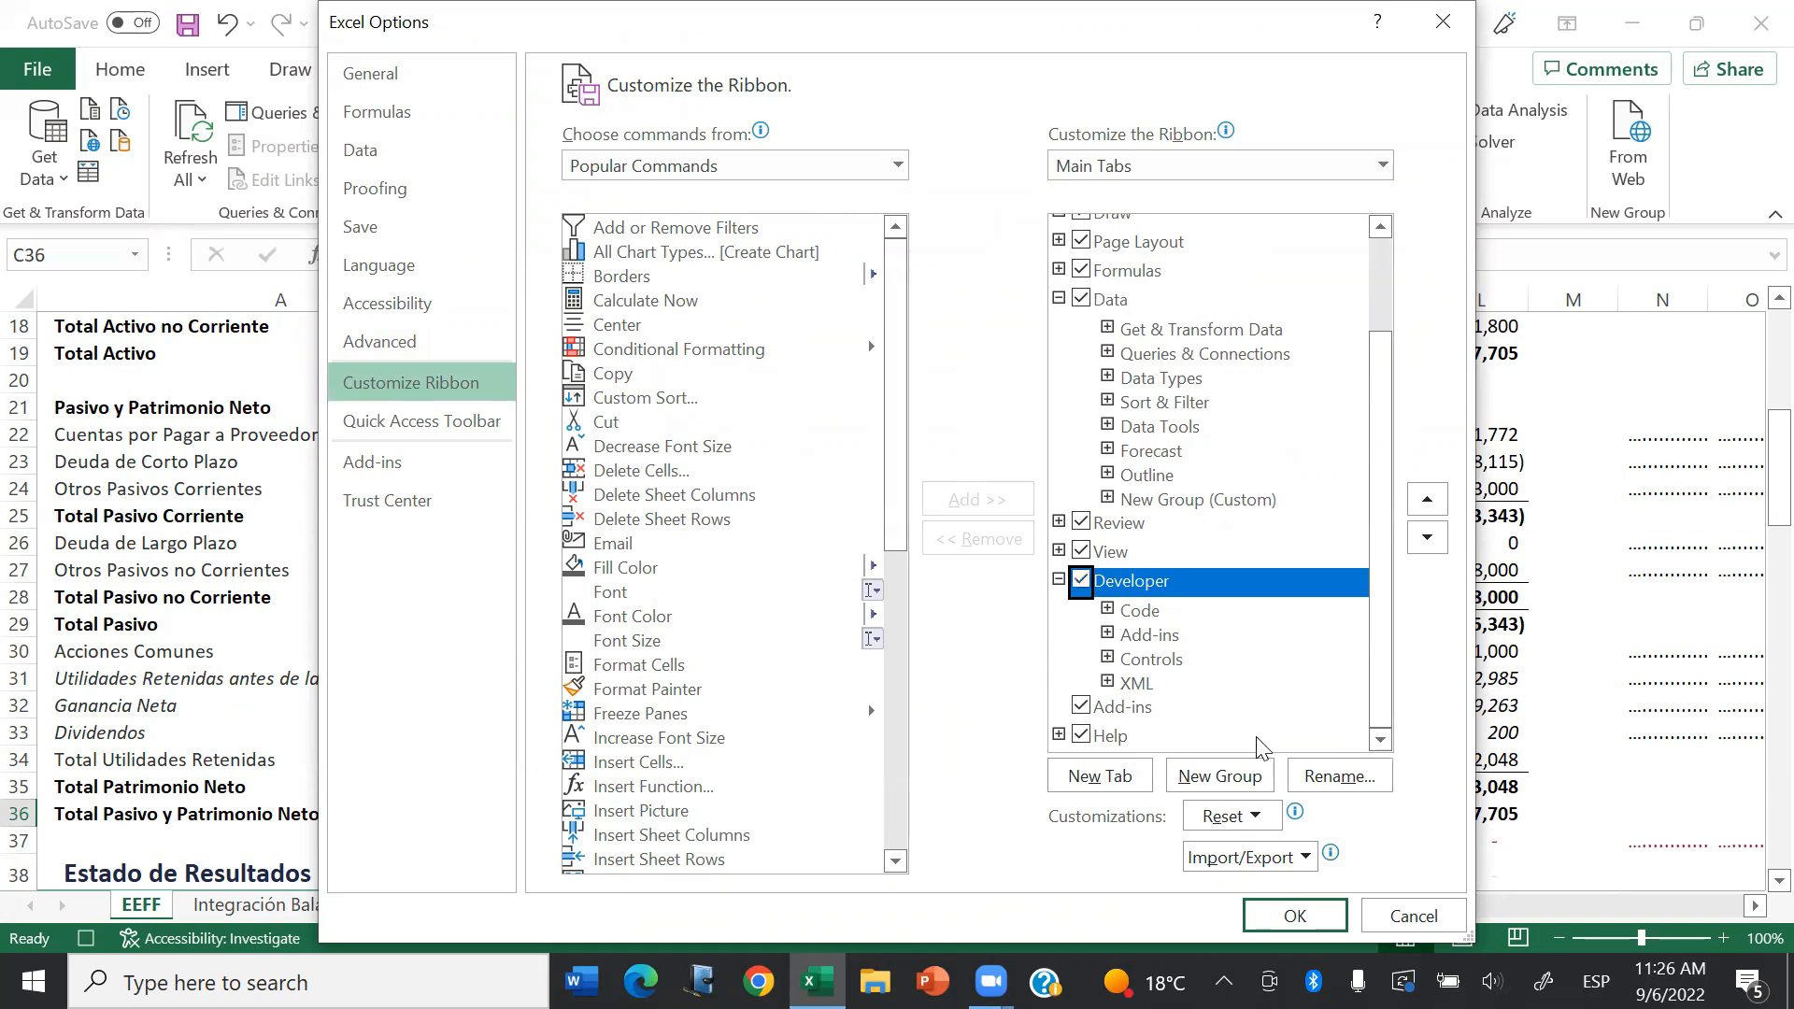
pyautogui.click(1316, 908)
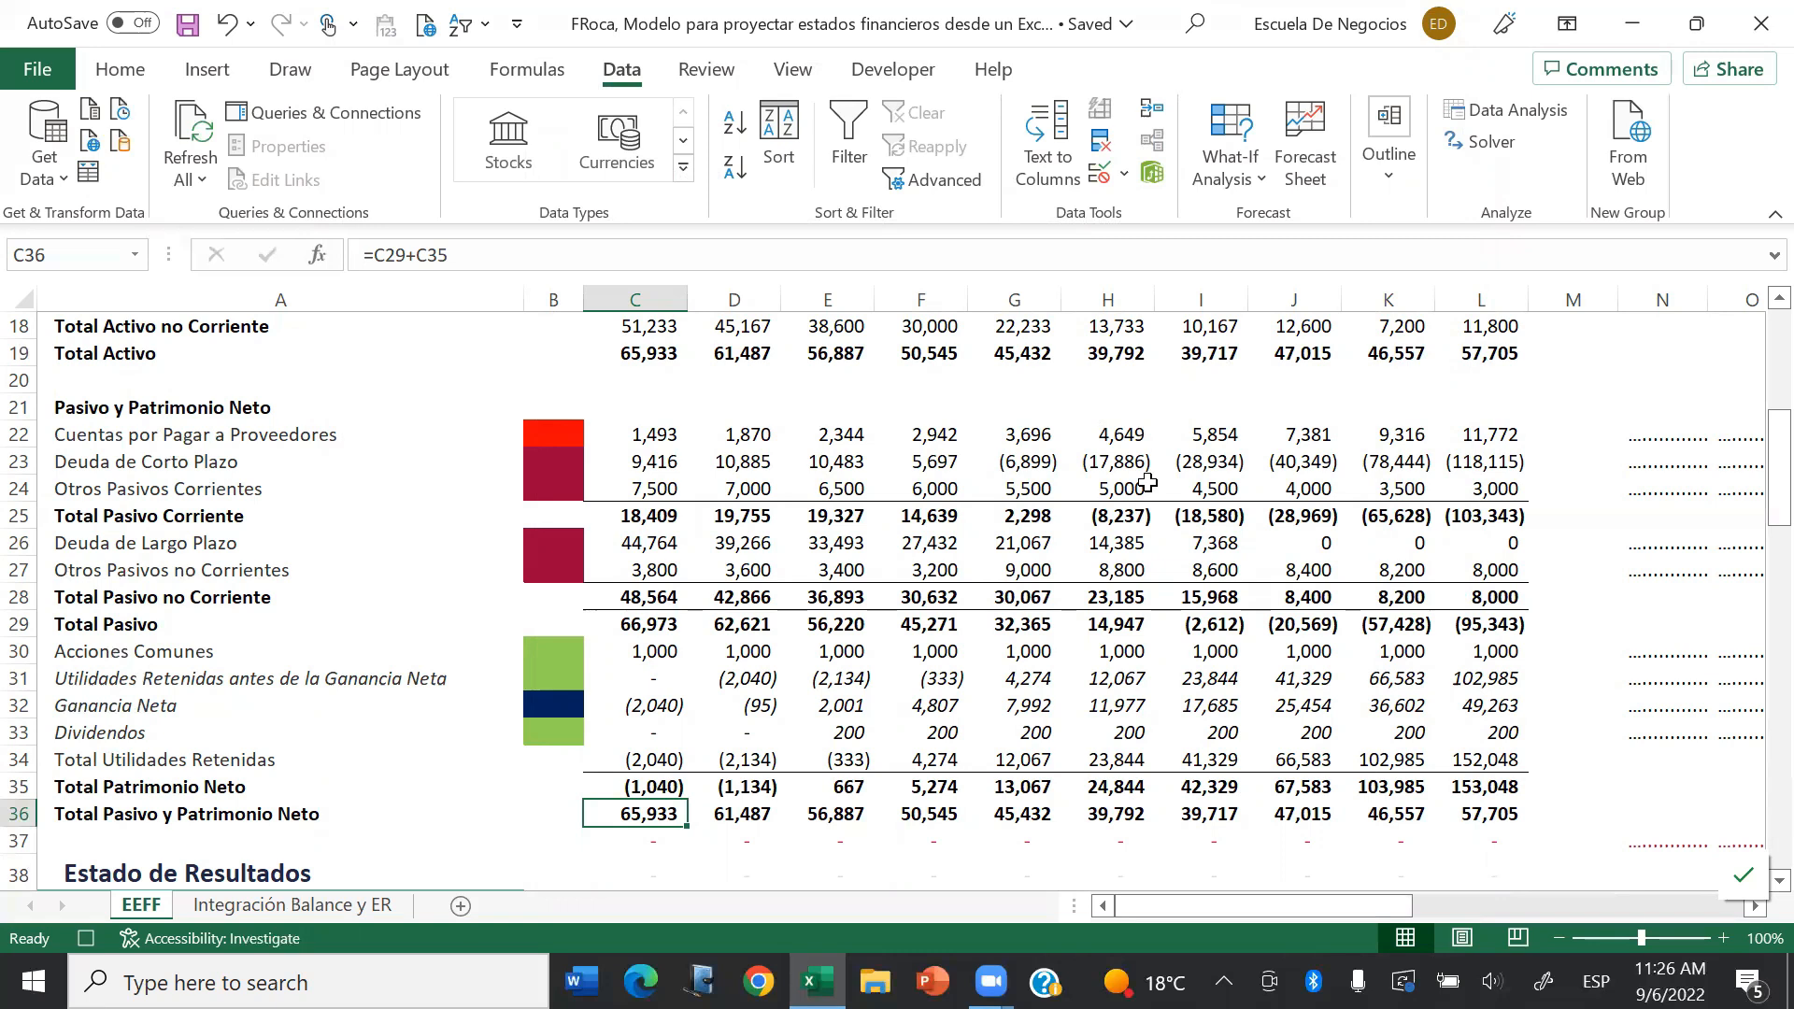
# Step: Insert a form button over about I1:K3 on the EEFF sheet and assign it the CUADRAR_BALANCE macro
pyautogui.scroll(2, 1148, 481)
pyautogui.hotkey('ctrl', 'Home')
pyautogui.click(872, 75)
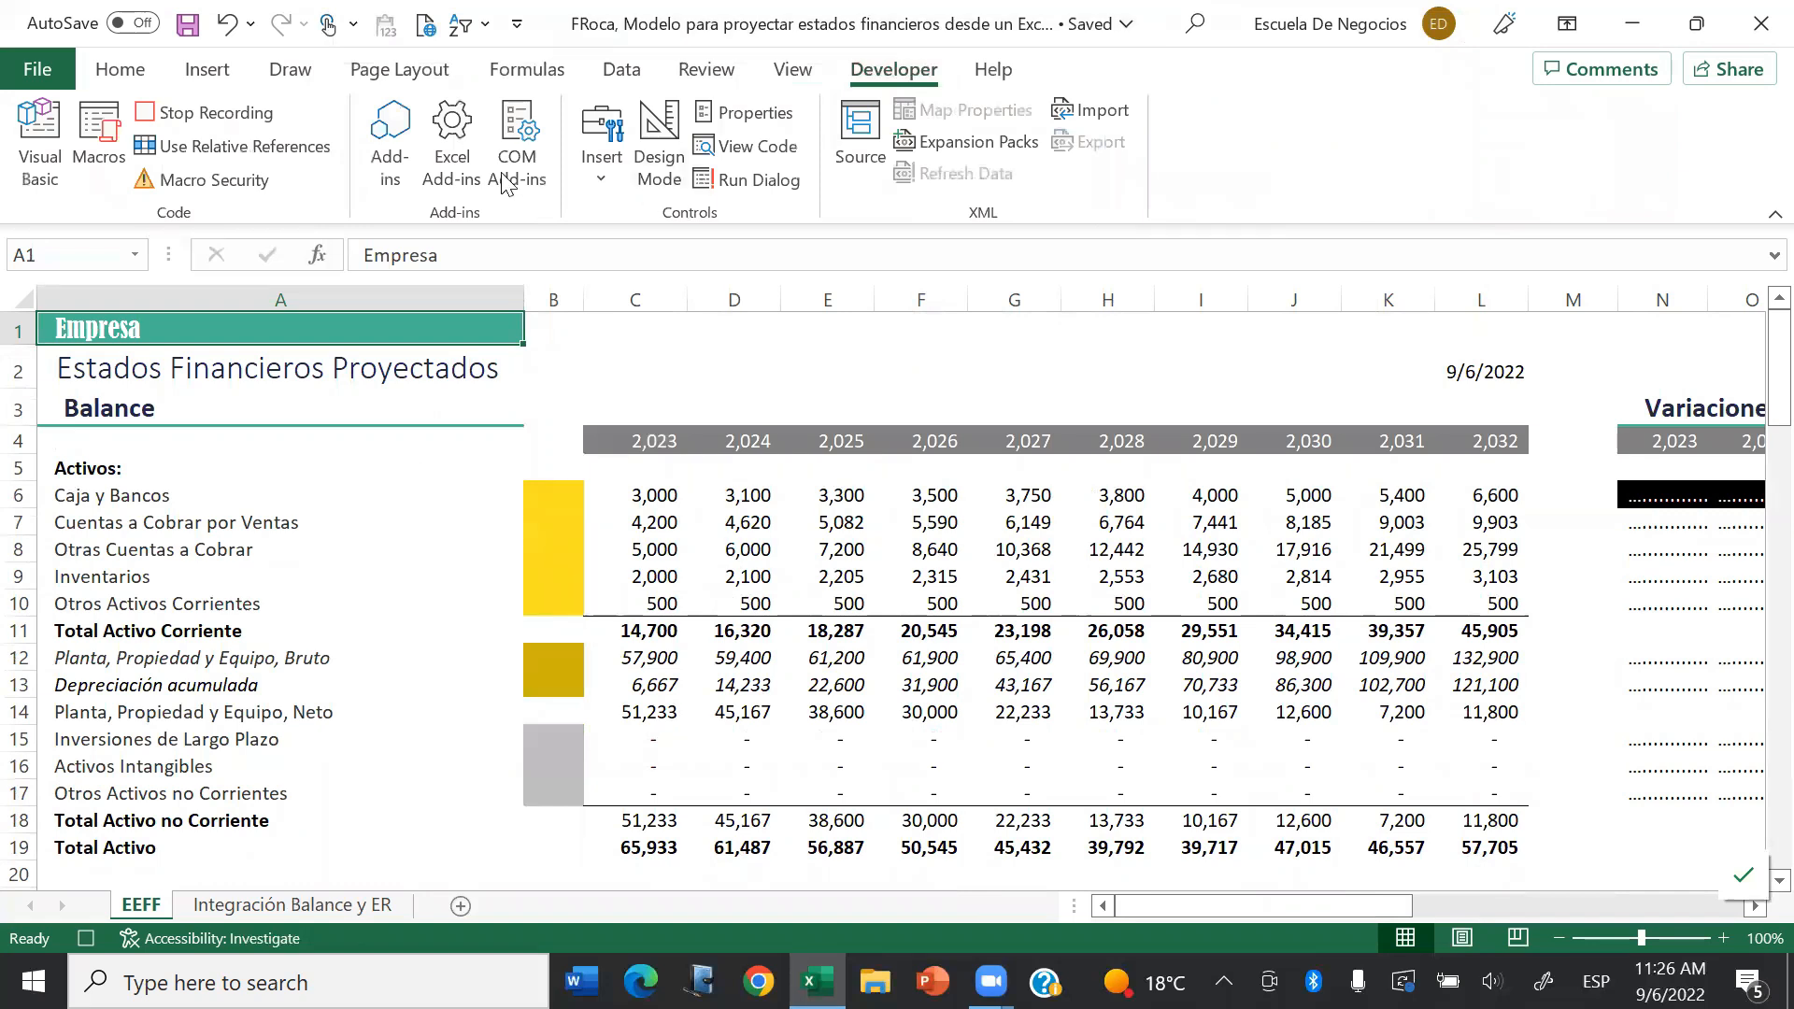
pyautogui.click(602, 173)
pyautogui.click(595, 251)
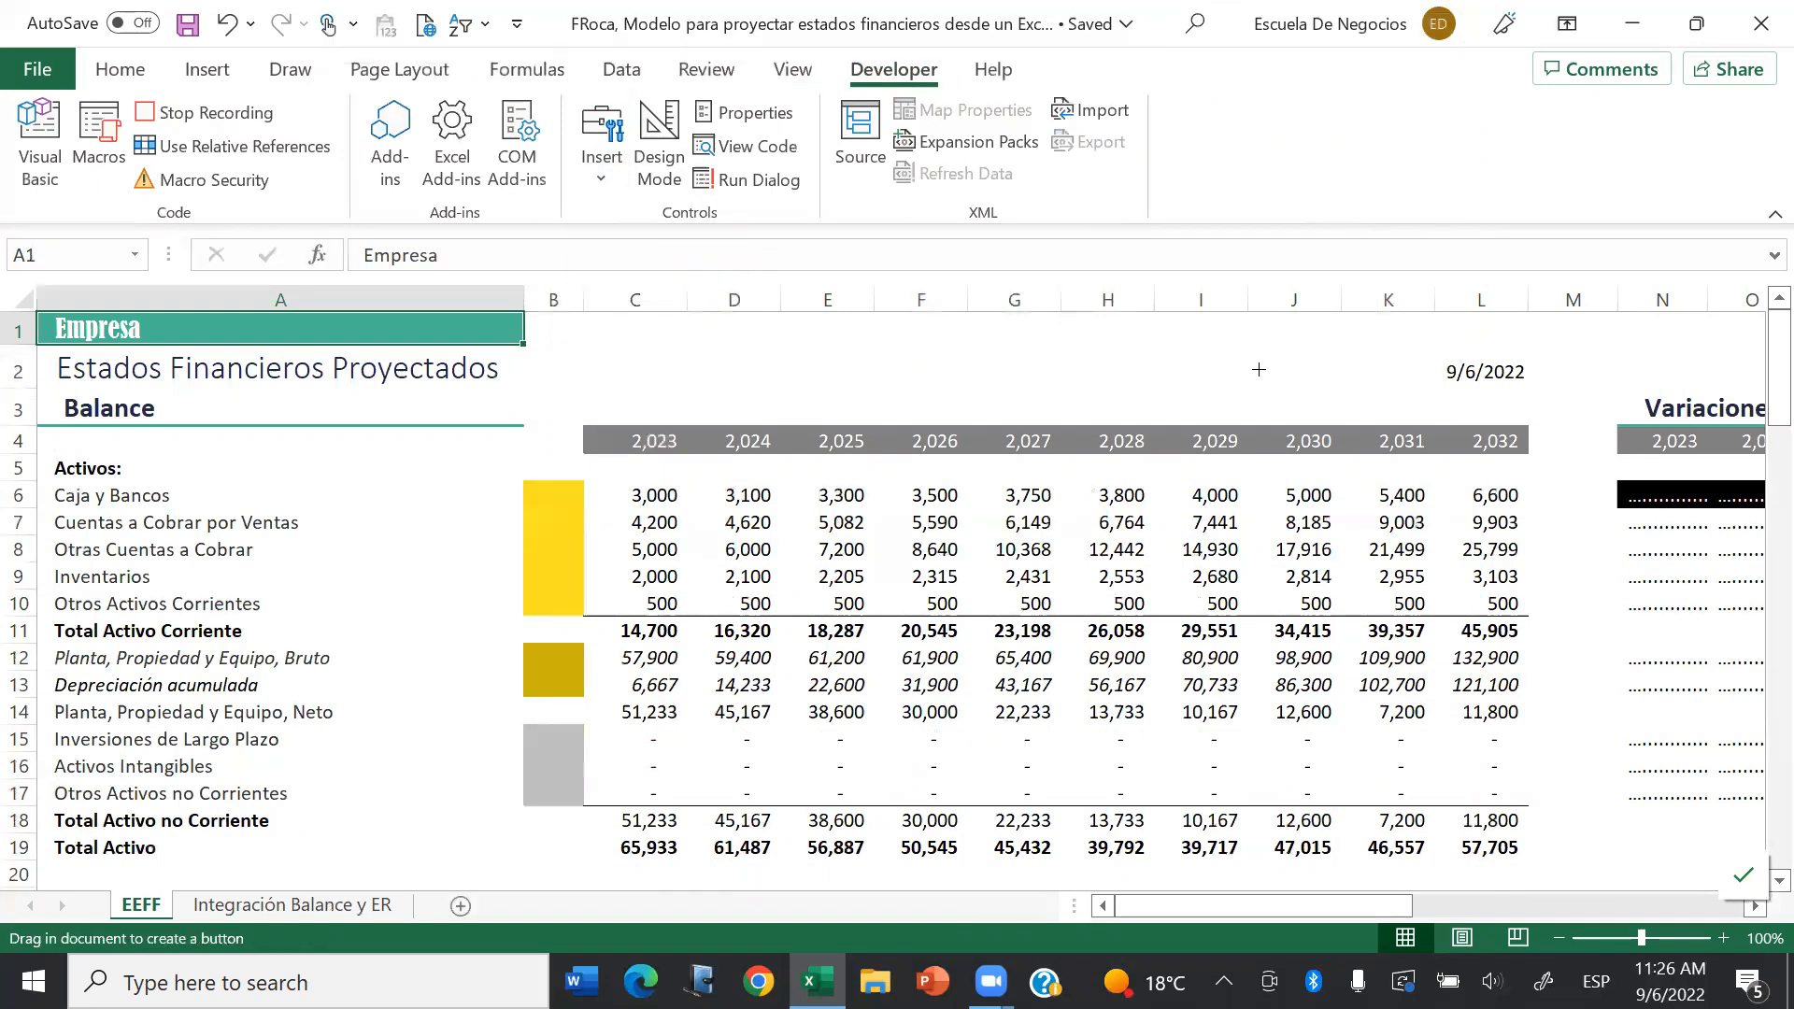
pyautogui.moveTo(1176, 342)
pyautogui.mouseDown()
pyautogui.moveTo(1249, 408)
pyautogui.moveTo(1410, 398)
pyautogui.mouseUp()
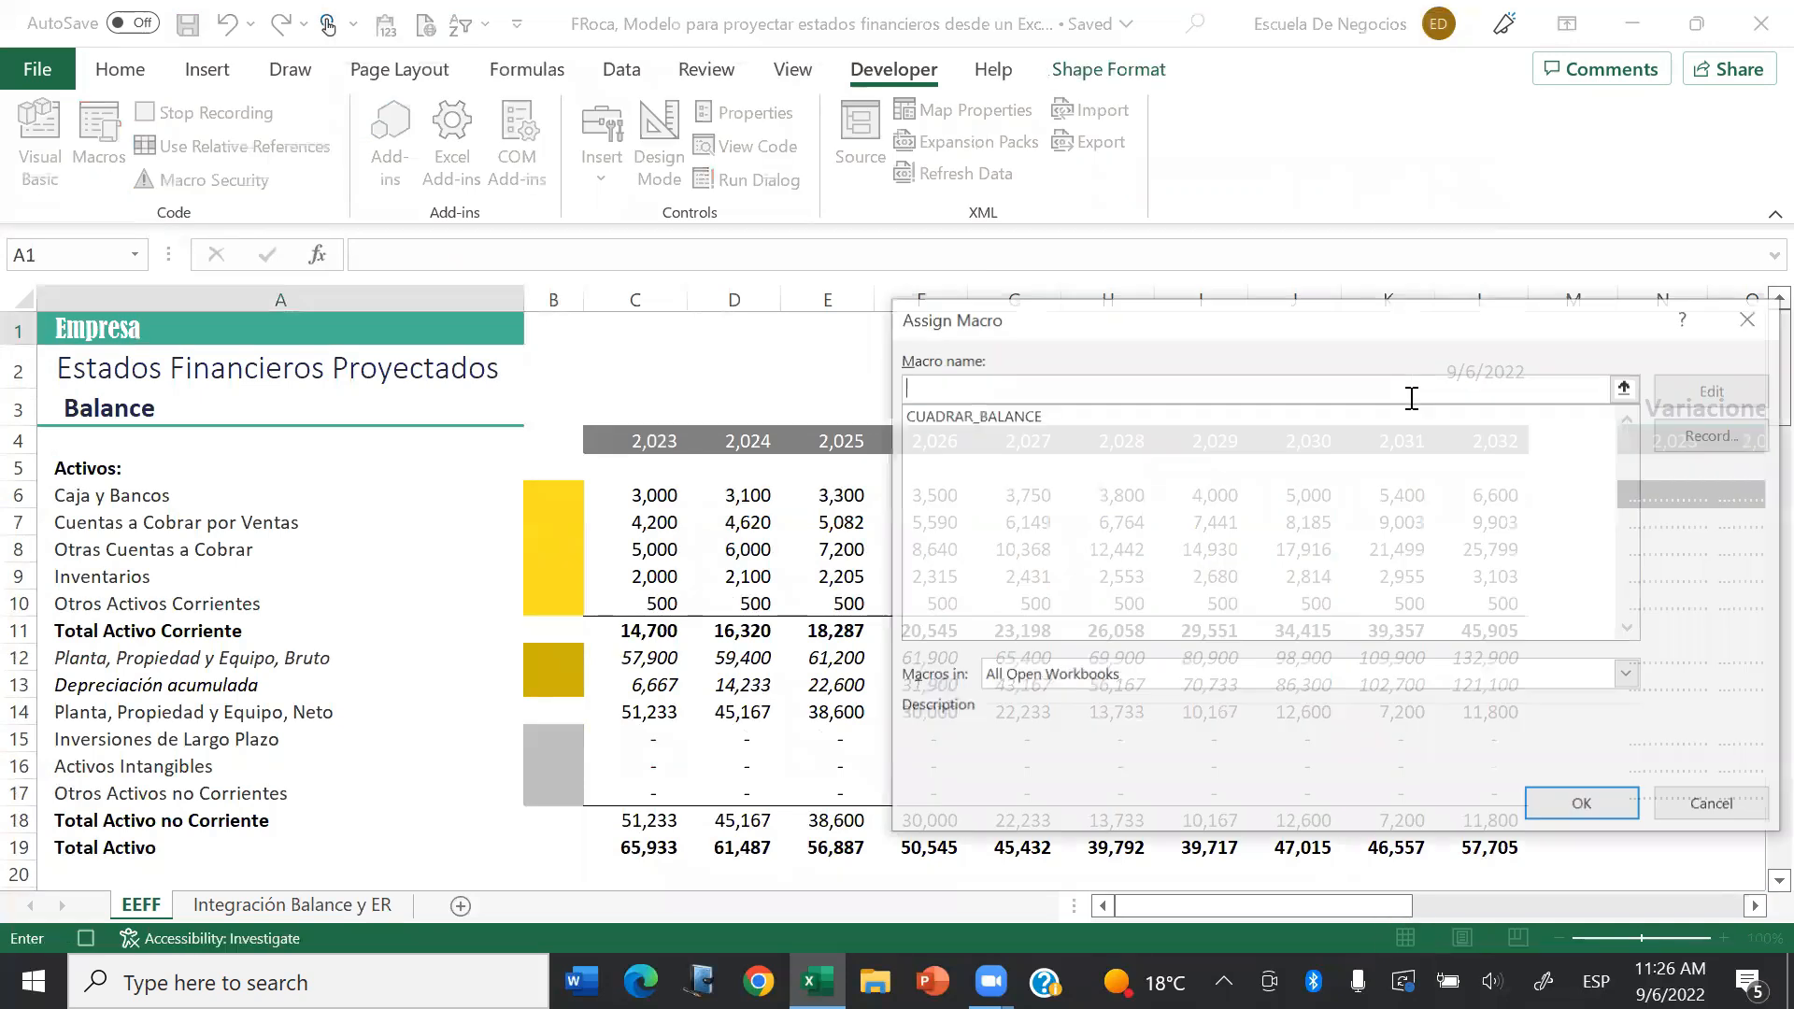
pyautogui.click(1013, 422)
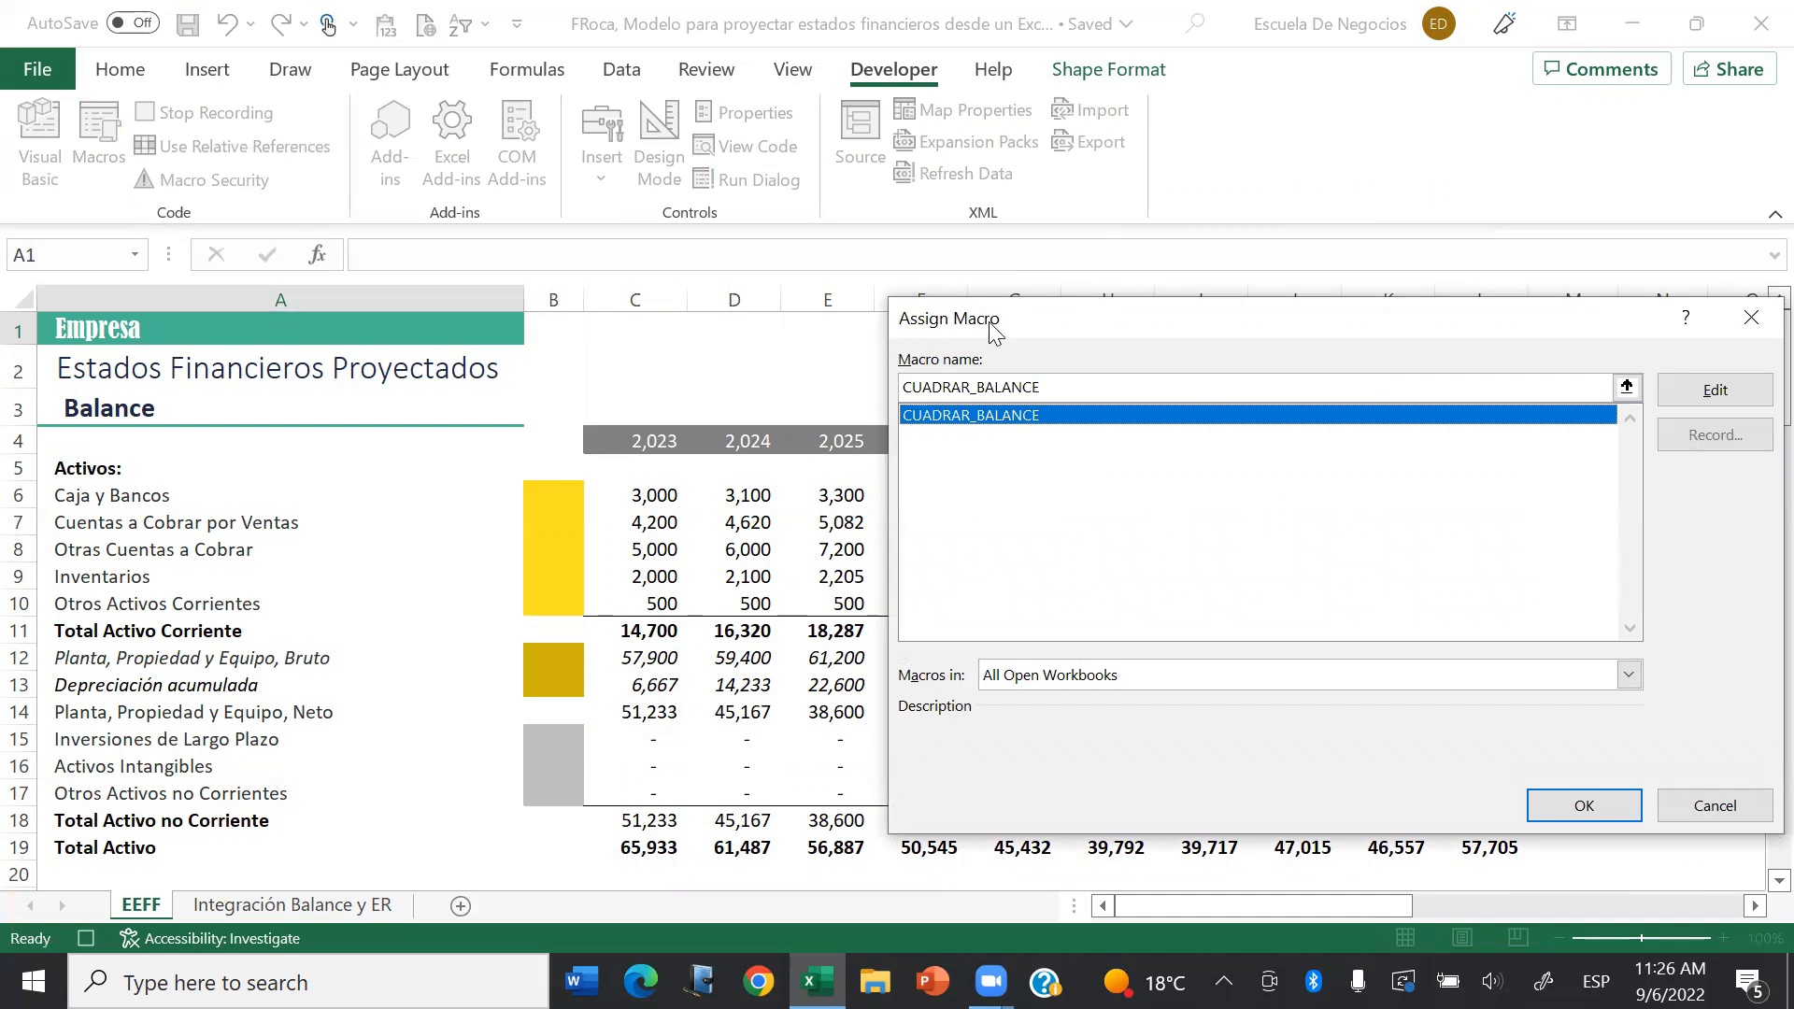
pyautogui.click(1584, 805)
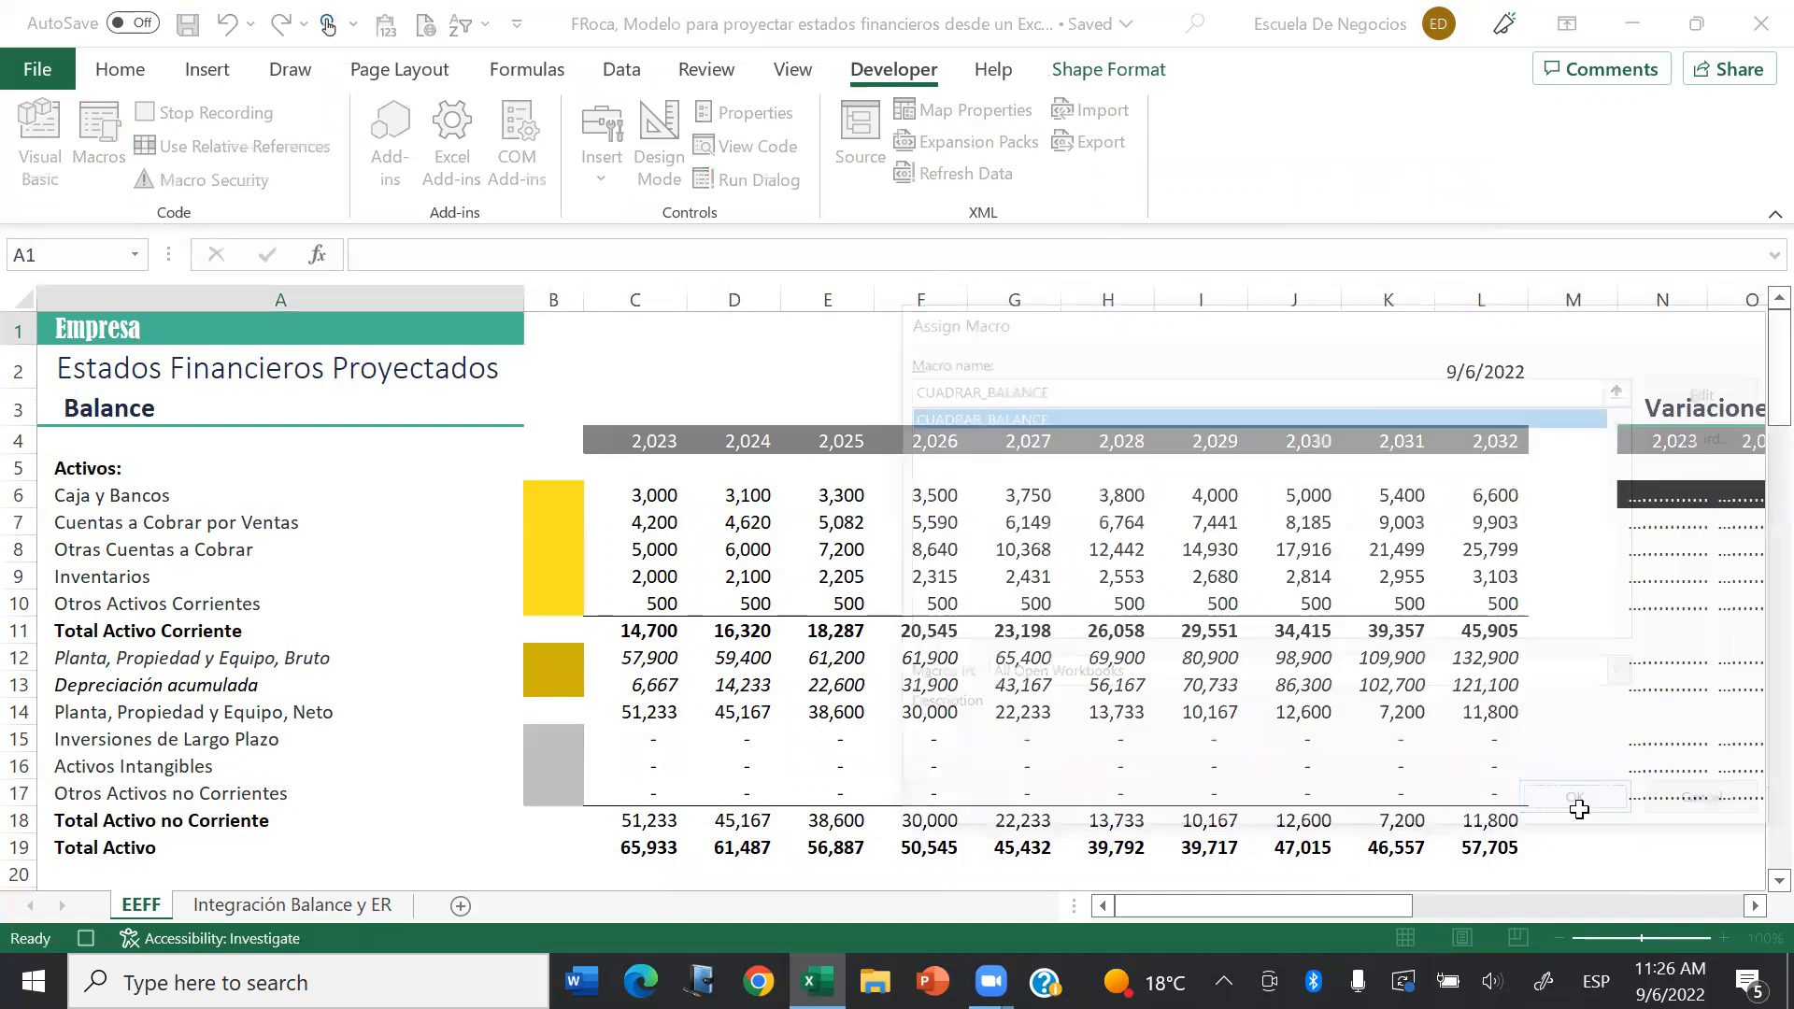
# Step: Label the new macro button "Cuadrar Balance"
pyautogui.click(1330, 371)
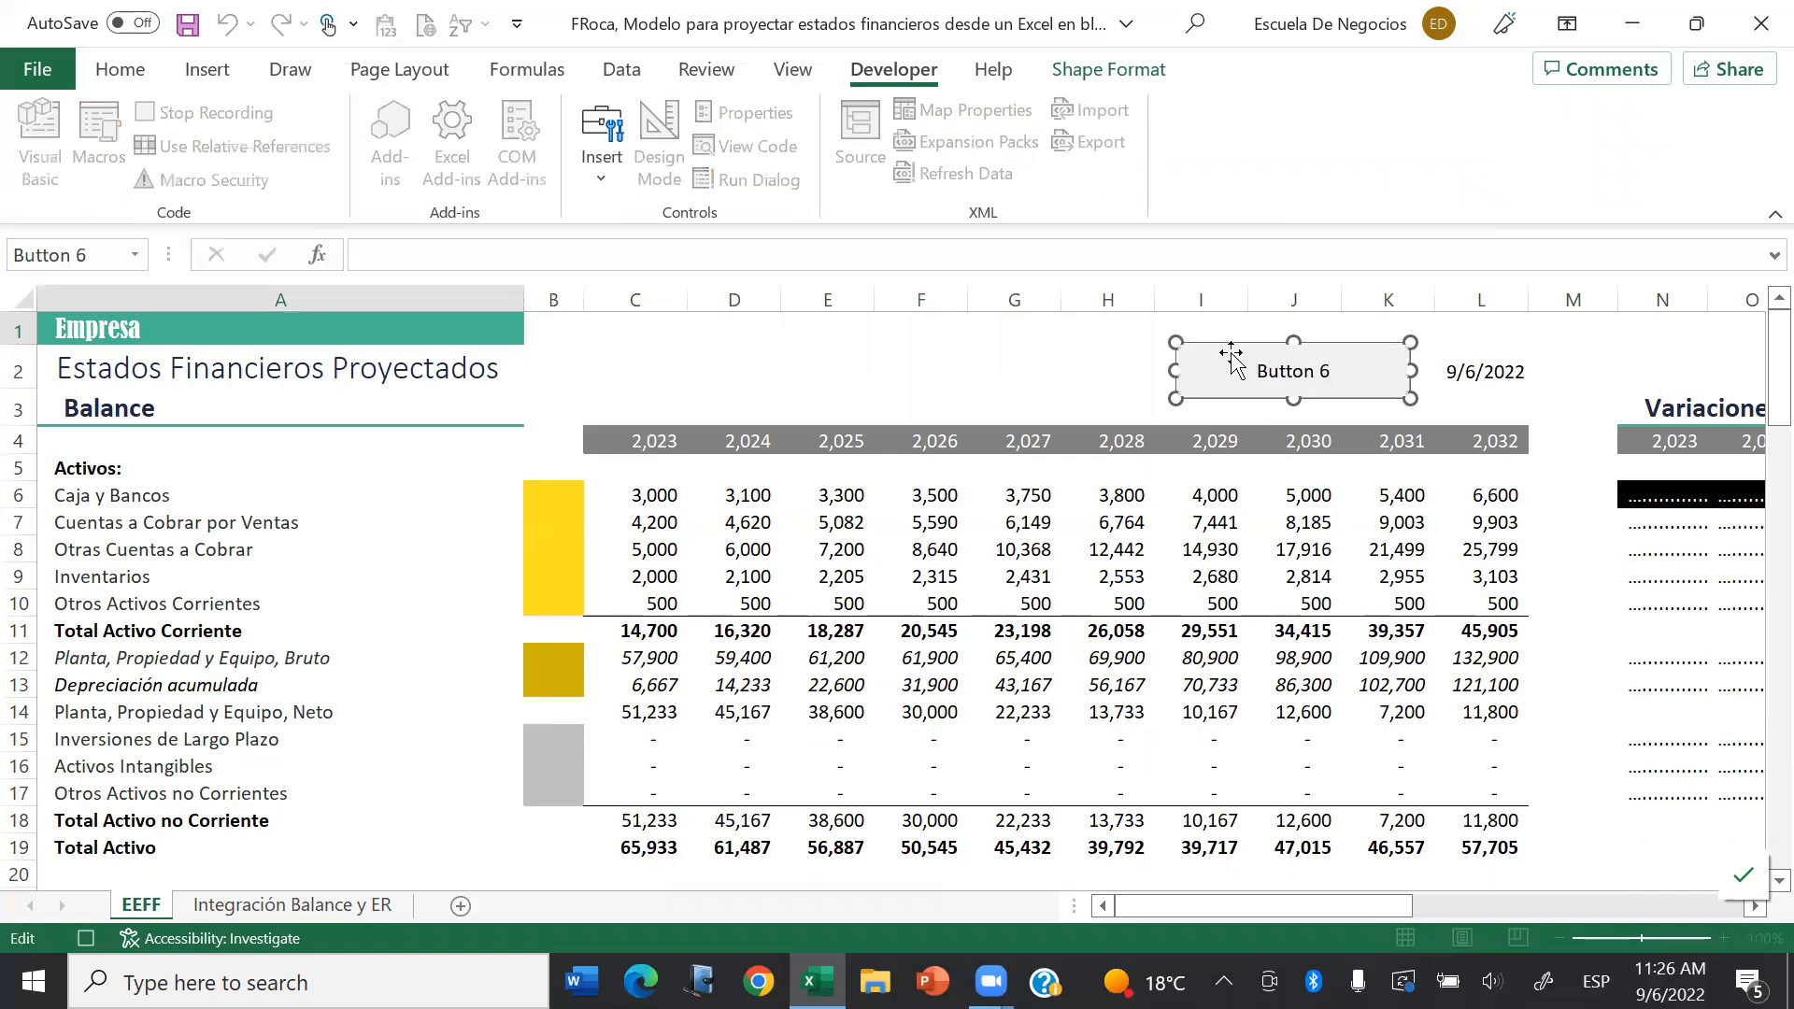
pyautogui.press('Delete')
pyautogui.press('Delete')
pyautogui.press('Delete')
pyautogui.press('Delete')
pyautogui.press('Delete')
pyautogui.press('Delete')
pyautogui.press('Delete')
pyautogui.press('Delete')
pyautogui.write('Cuadrar Balance')
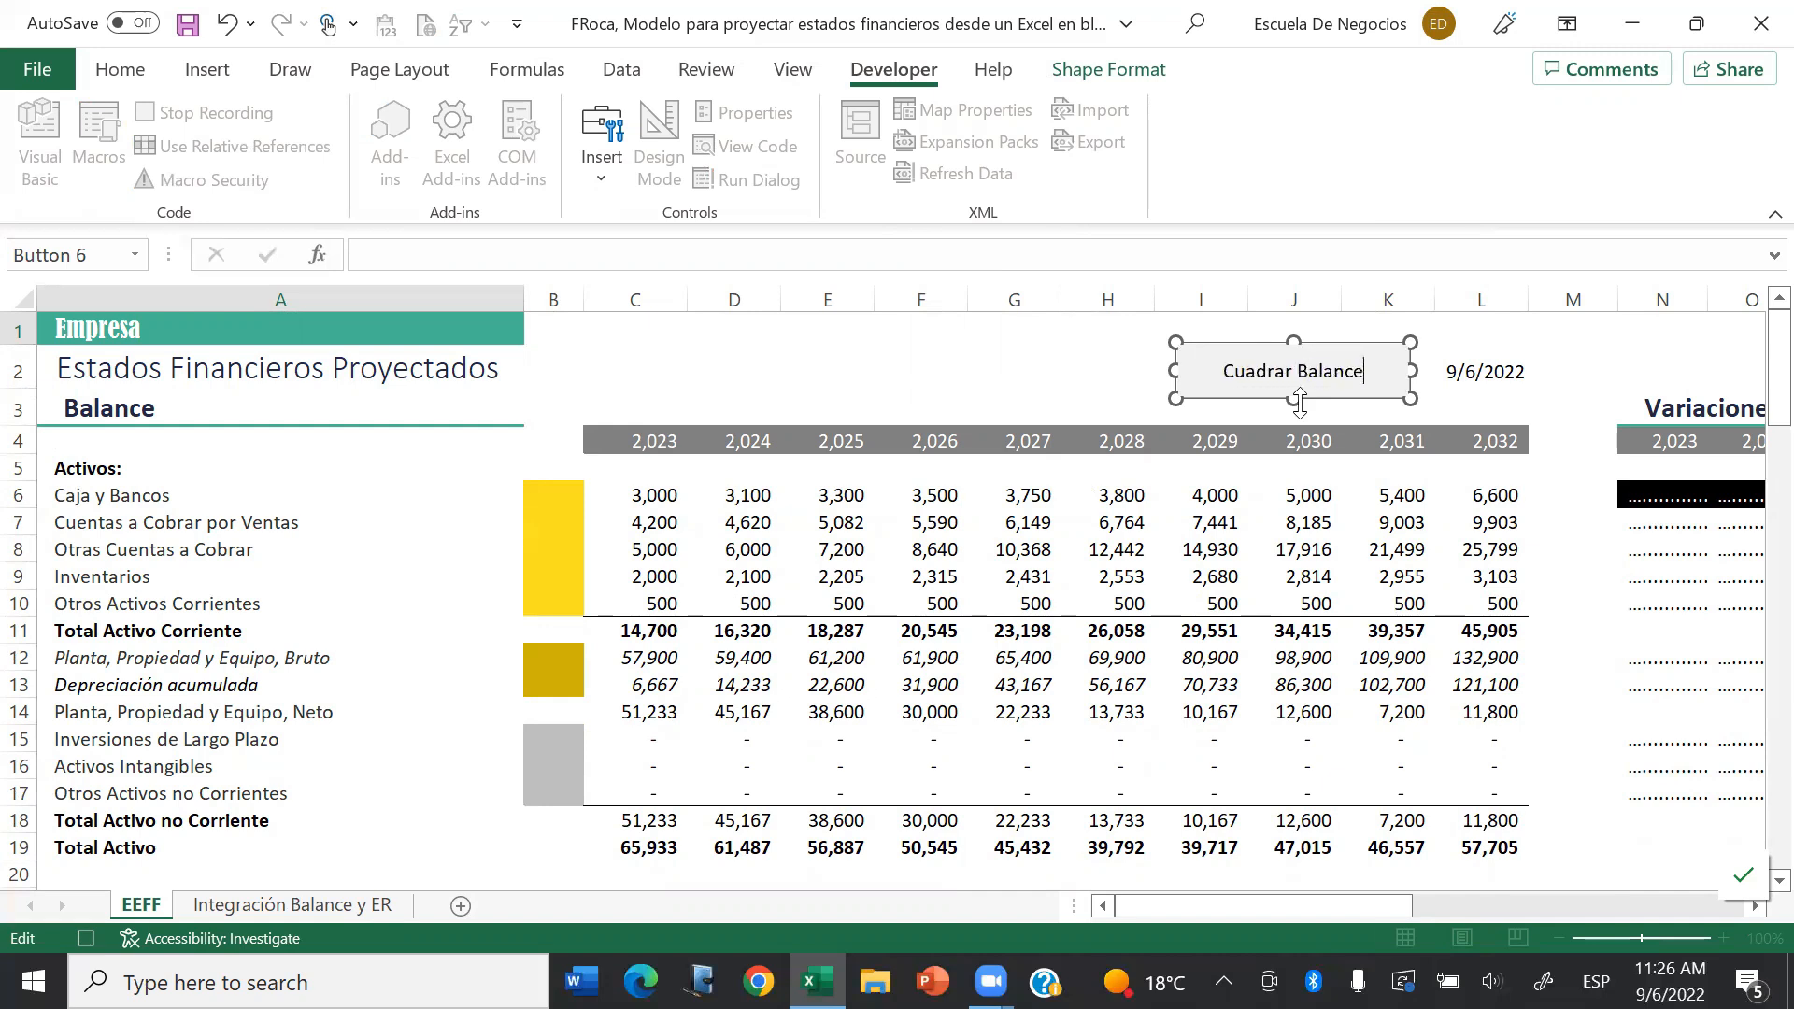
pyautogui.click(1269, 550)
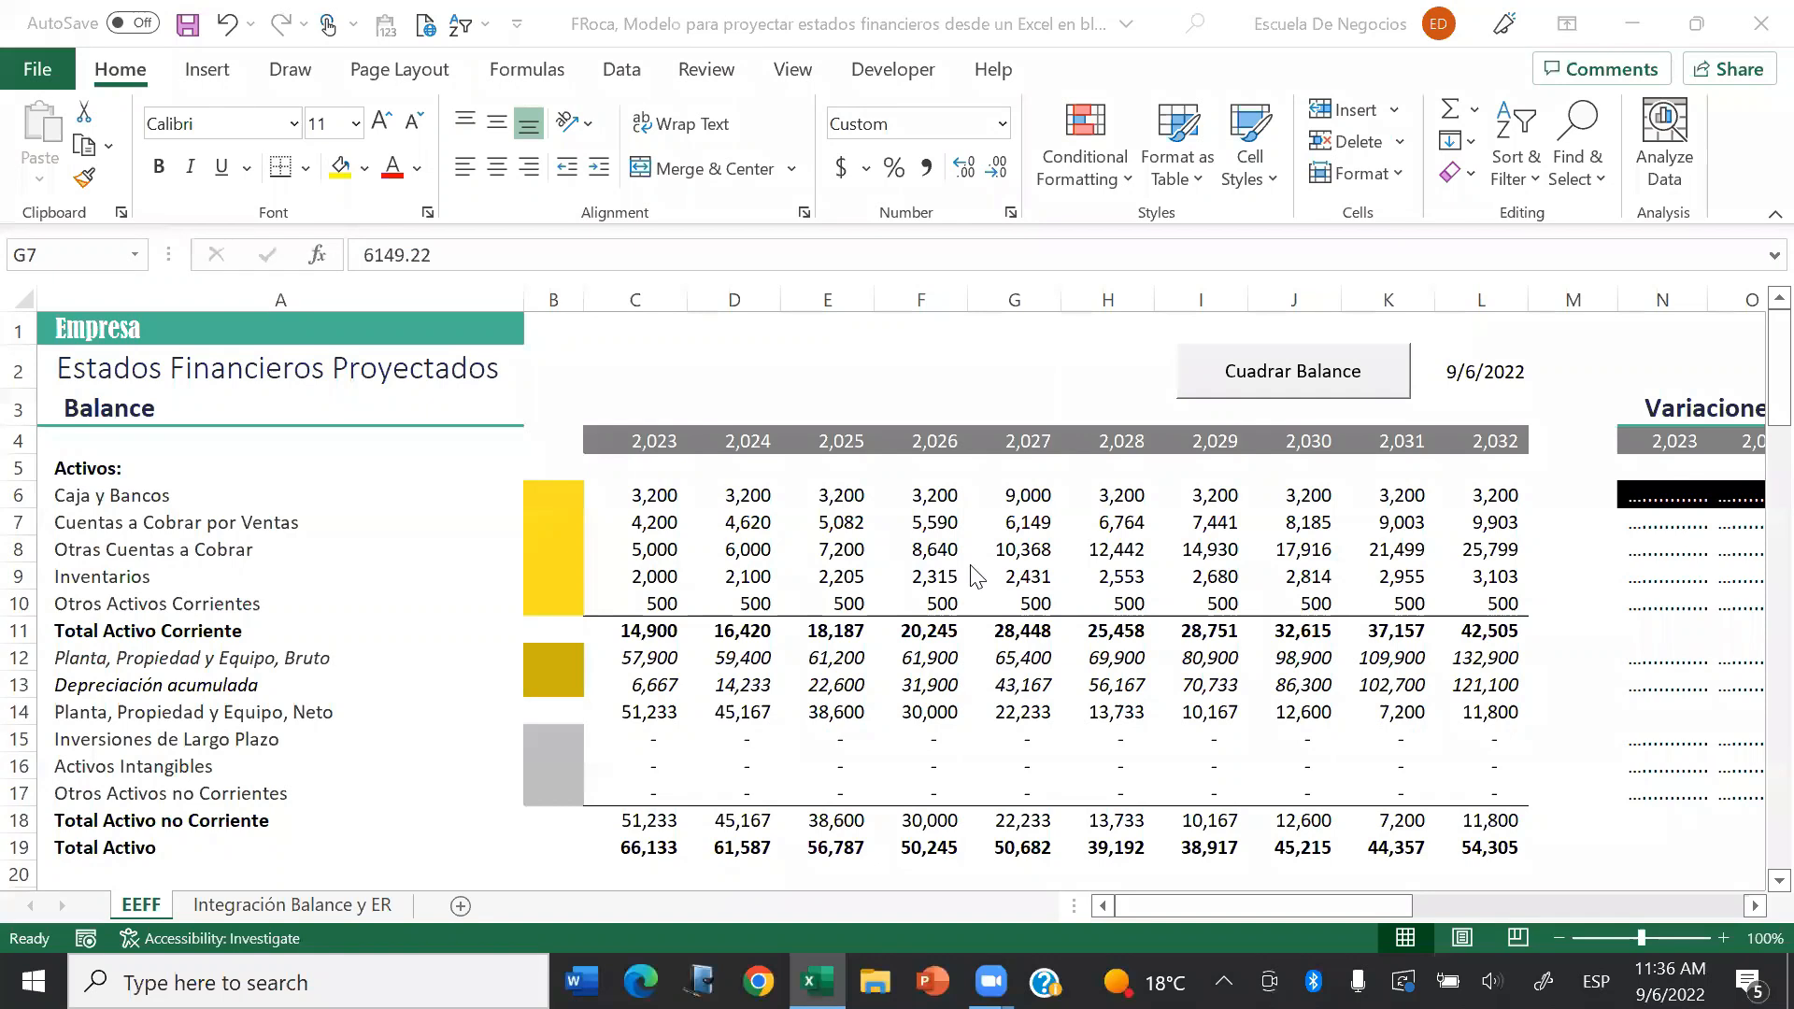
# Step: Set Caja y Bancos for 2023 to 2026 to 3,100, 30,340, 50,000 and 10,000 as test values
pyautogui.click(373, 490)
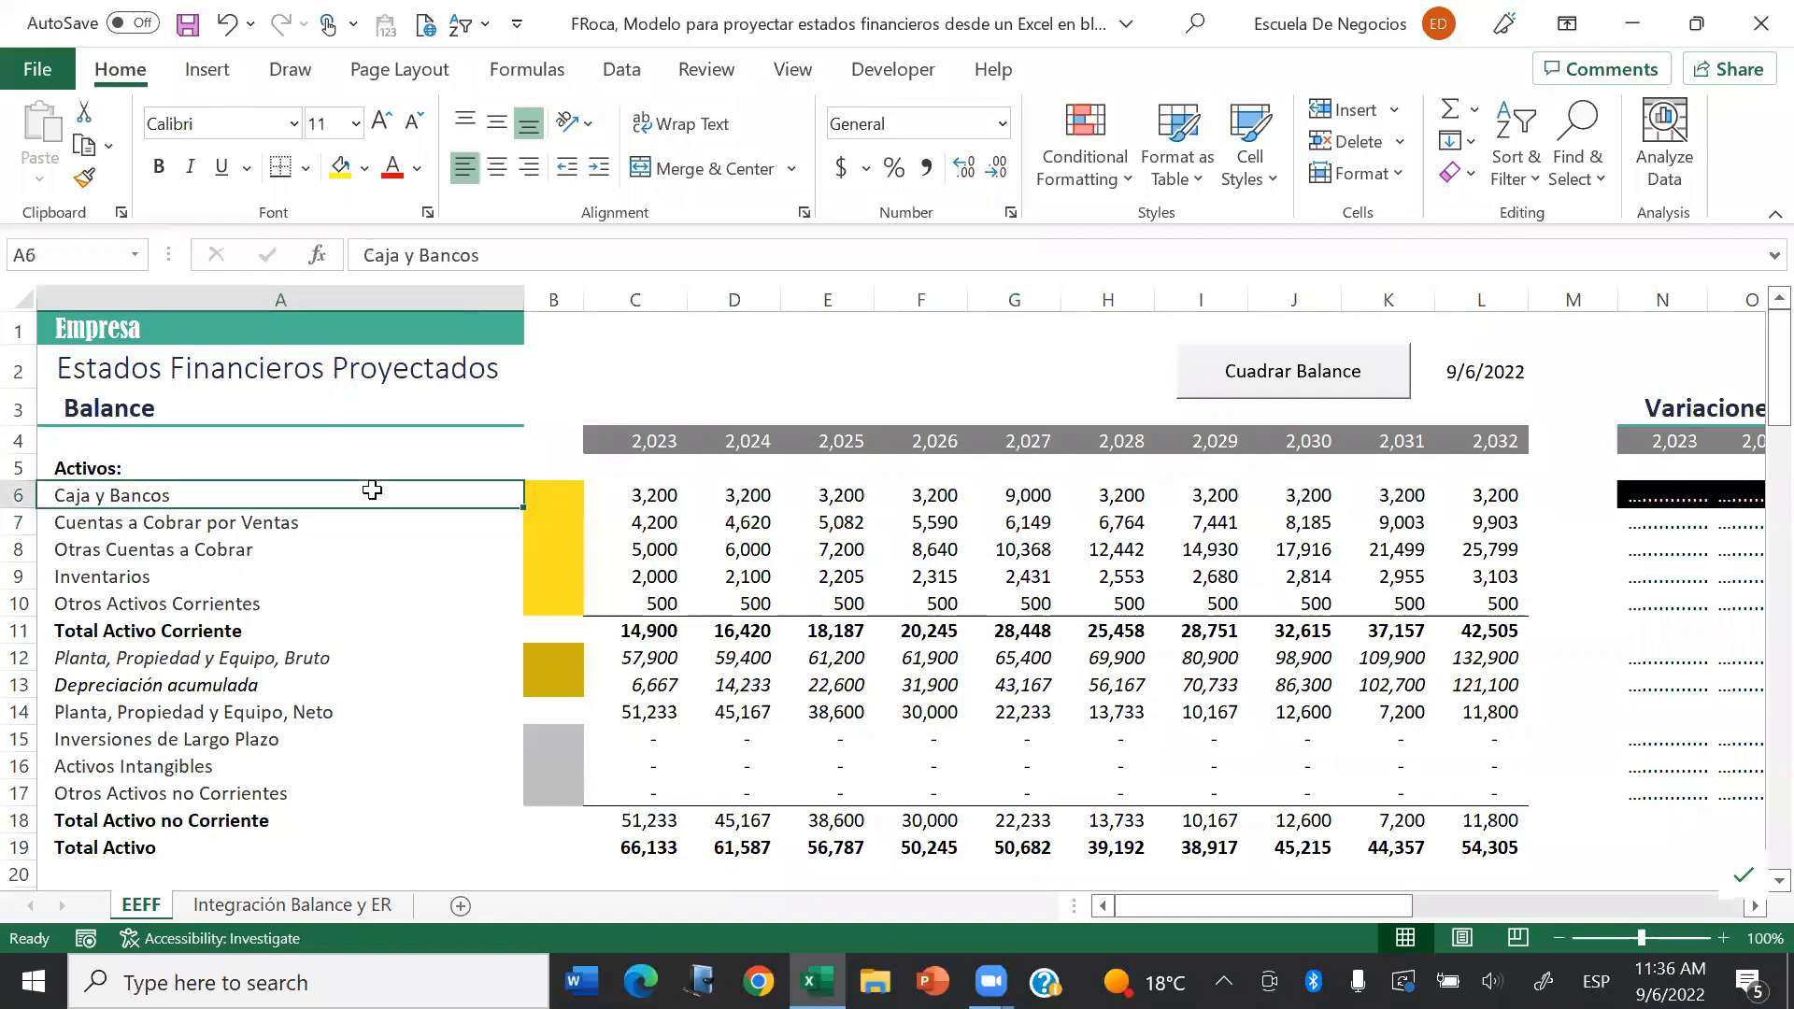
pyautogui.press('Right')
pyautogui.press('Right')
pyautogui.write('3100')
pyautogui.press('Right')
pyautogui.write('30340')
pyautogui.press('Right')
pyautogui.write('40')
pyautogui.press('BackSpace')
pyautogui.press('BackSpace')
pyautogui.write('50,000')
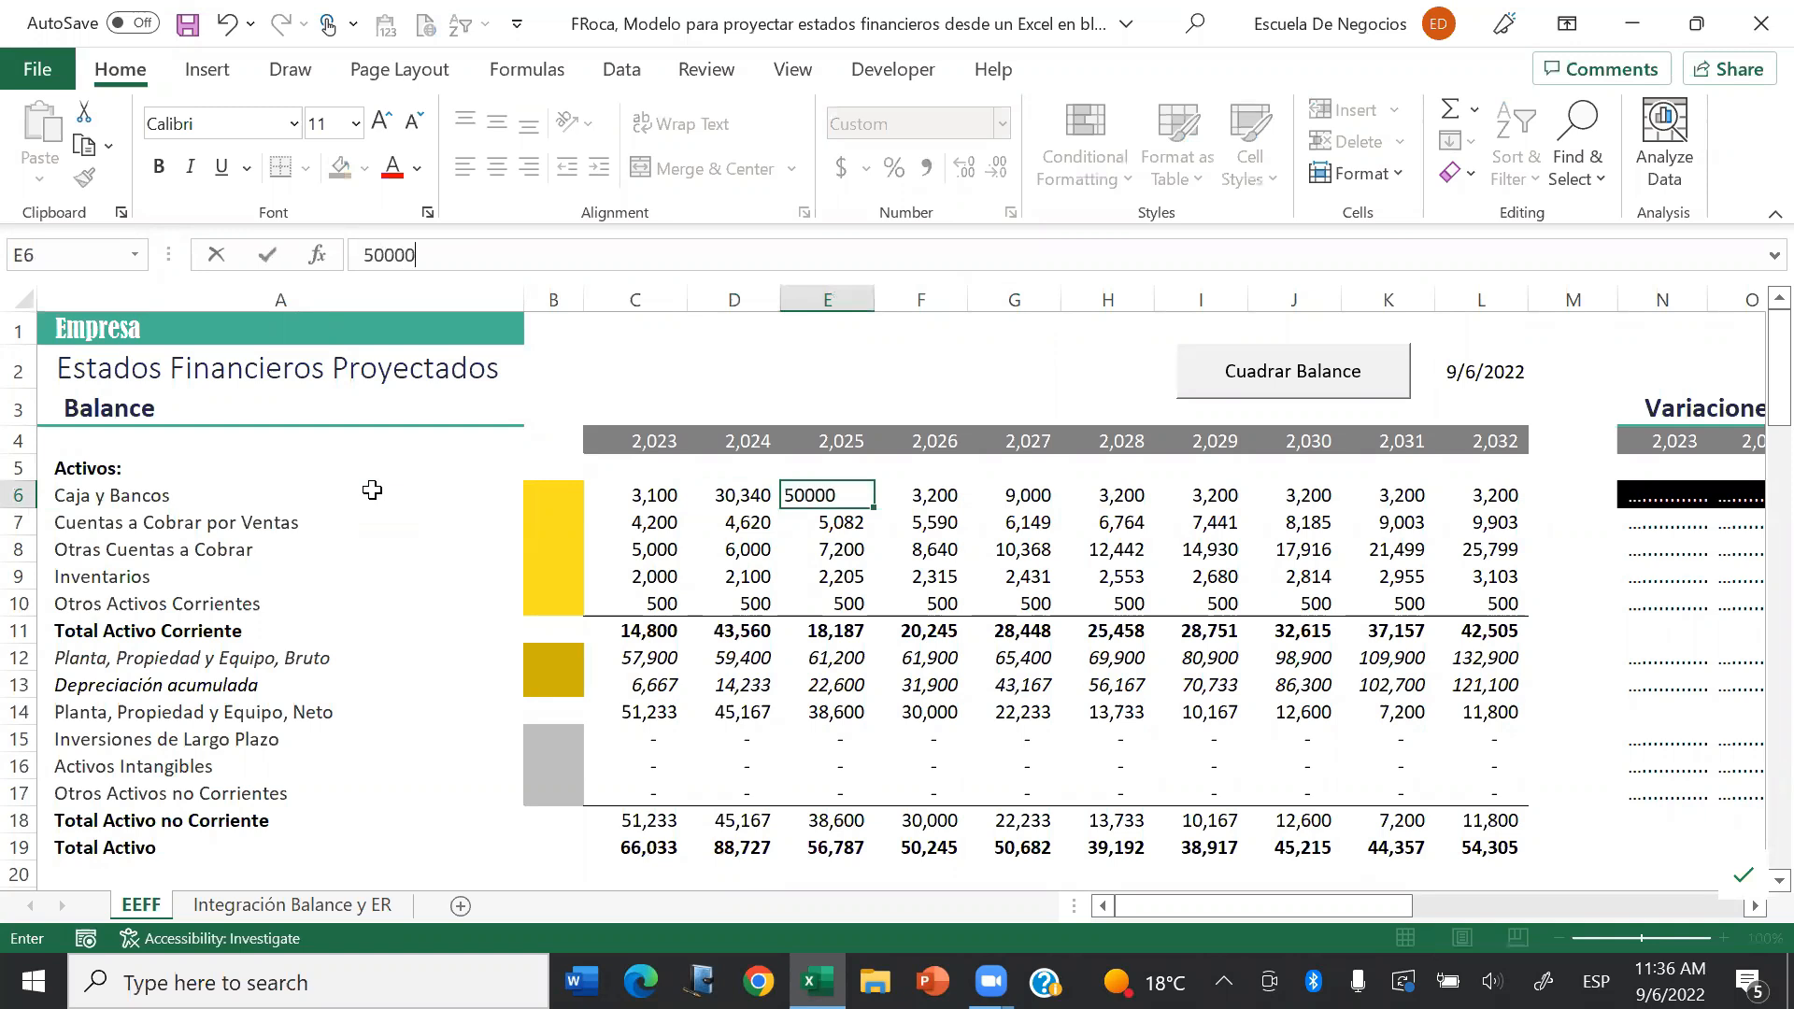
pyautogui.press('Right')
pyautogui.write('10,000')
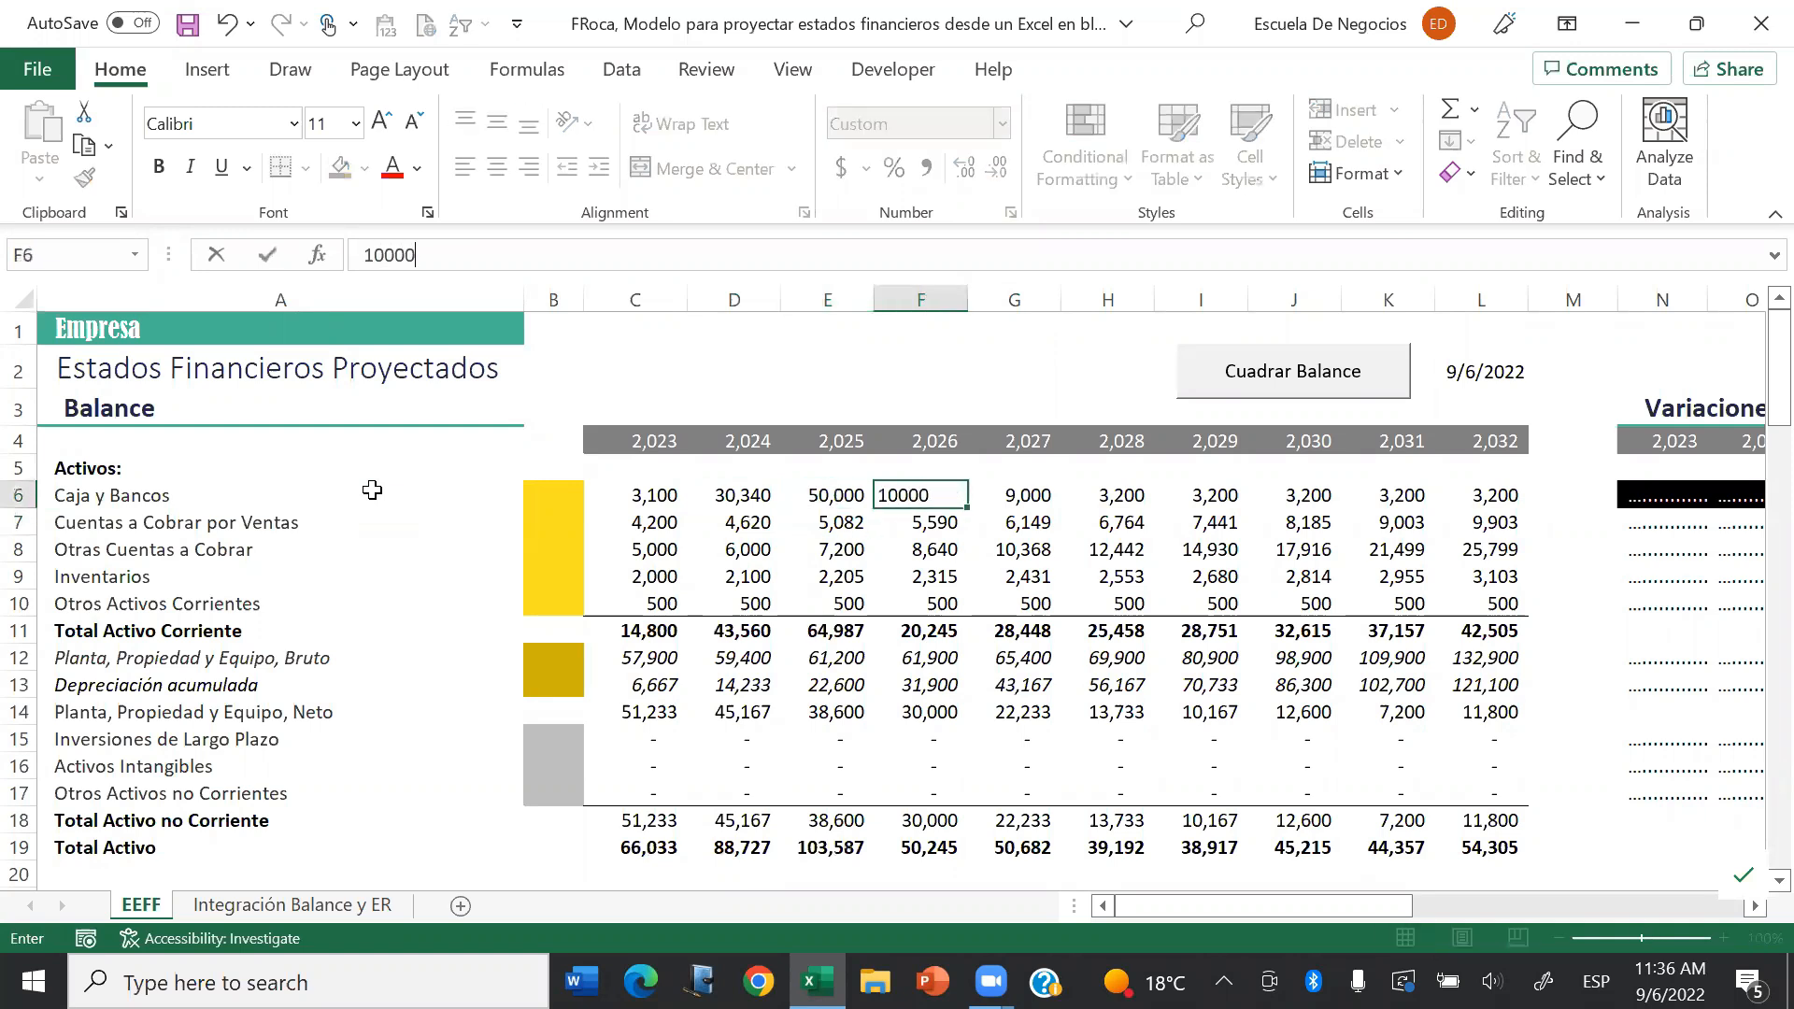
pyautogui.press('Return')
# Step: Examine the balance check in row 37 from 2023 through 2027
pyautogui.scroll(-2, 371, 489)
pyautogui.scroll(-5, 372, 489)
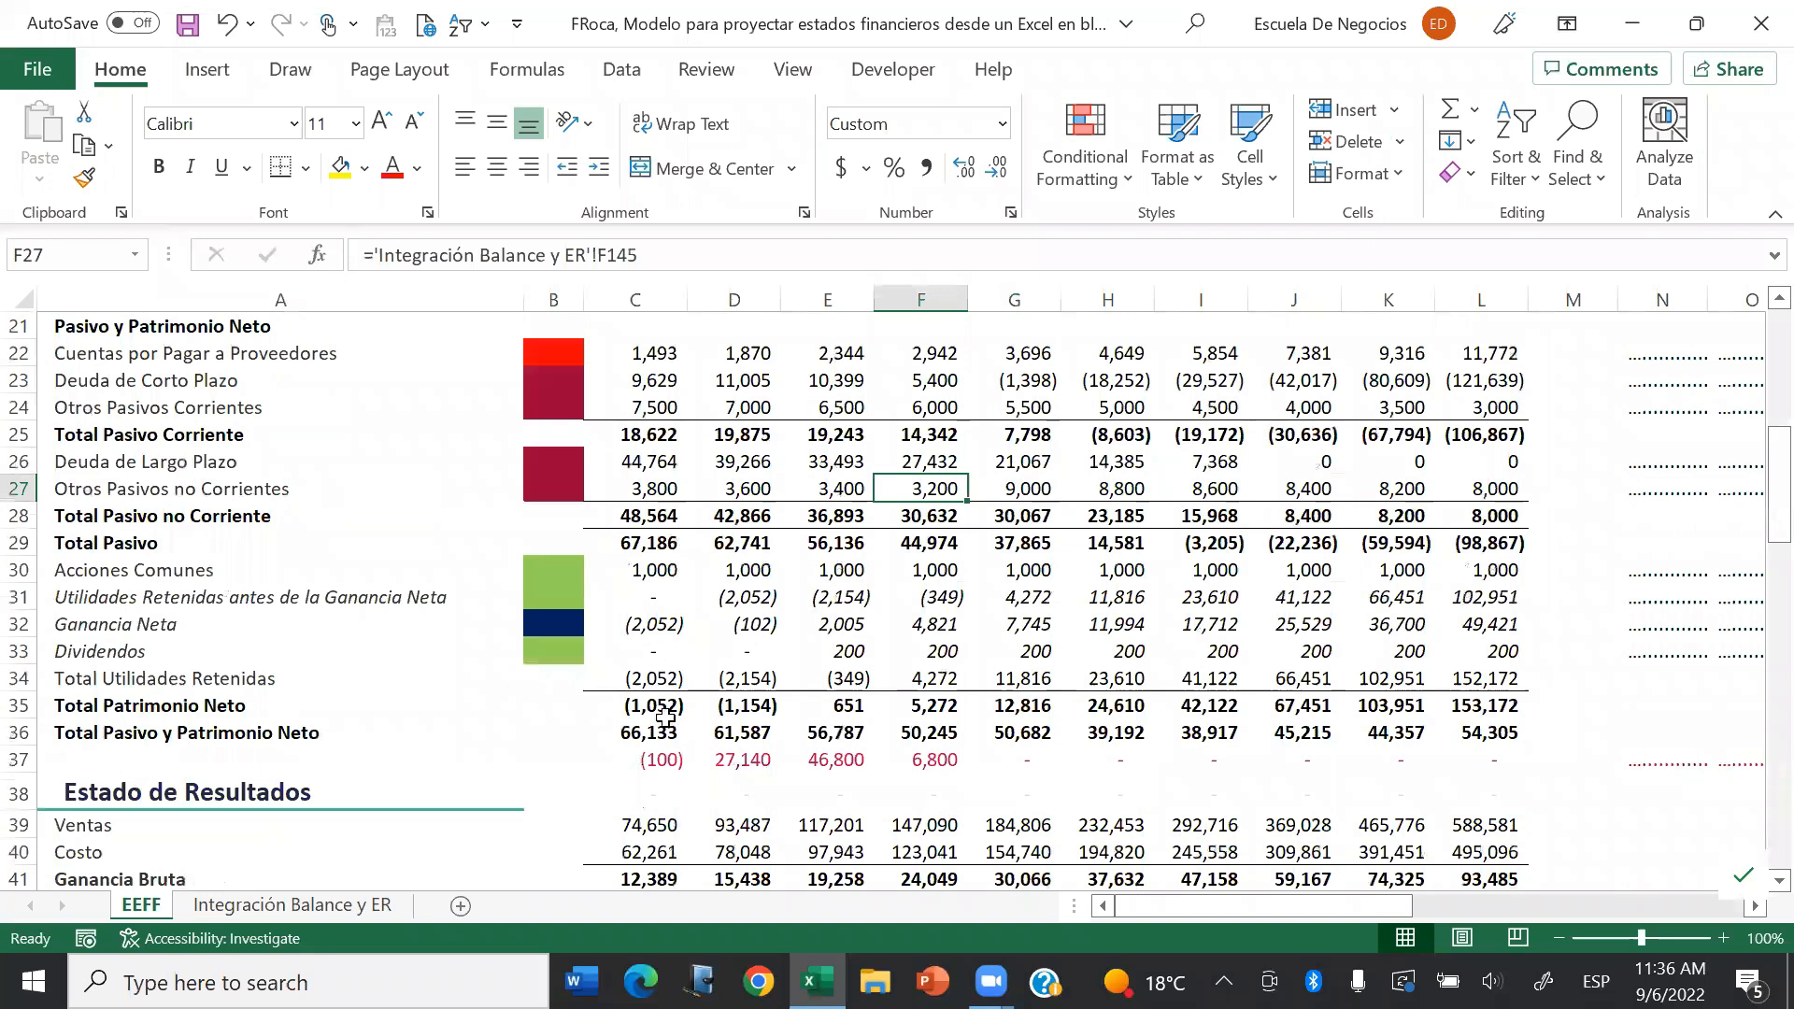
pyautogui.click(635, 759)
pyautogui.press('Right')
pyautogui.press('Right')
pyautogui.press('Right')
pyautogui.press('Right')
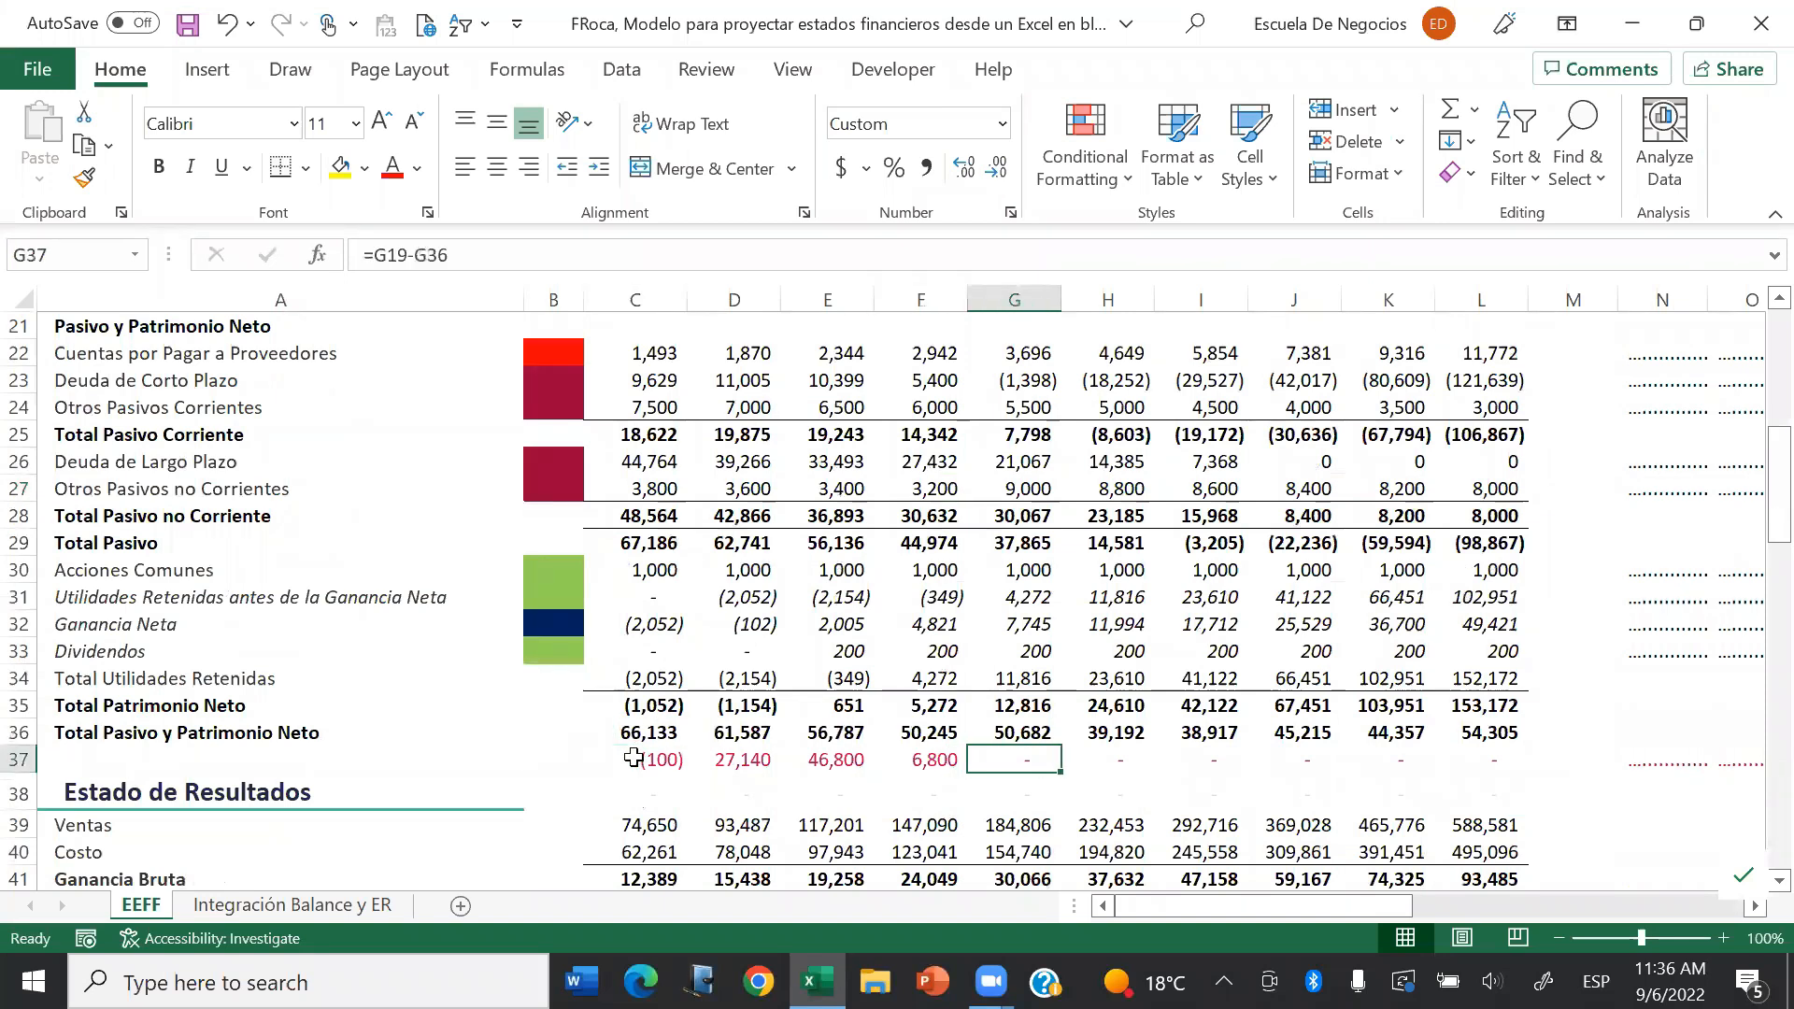
# Step: Run the macro from the Cuadrar Balance button and select the balance check in C37:L37
pyautogui.scroll(7, 635, 759)
pyautogui.click(1195, 495)
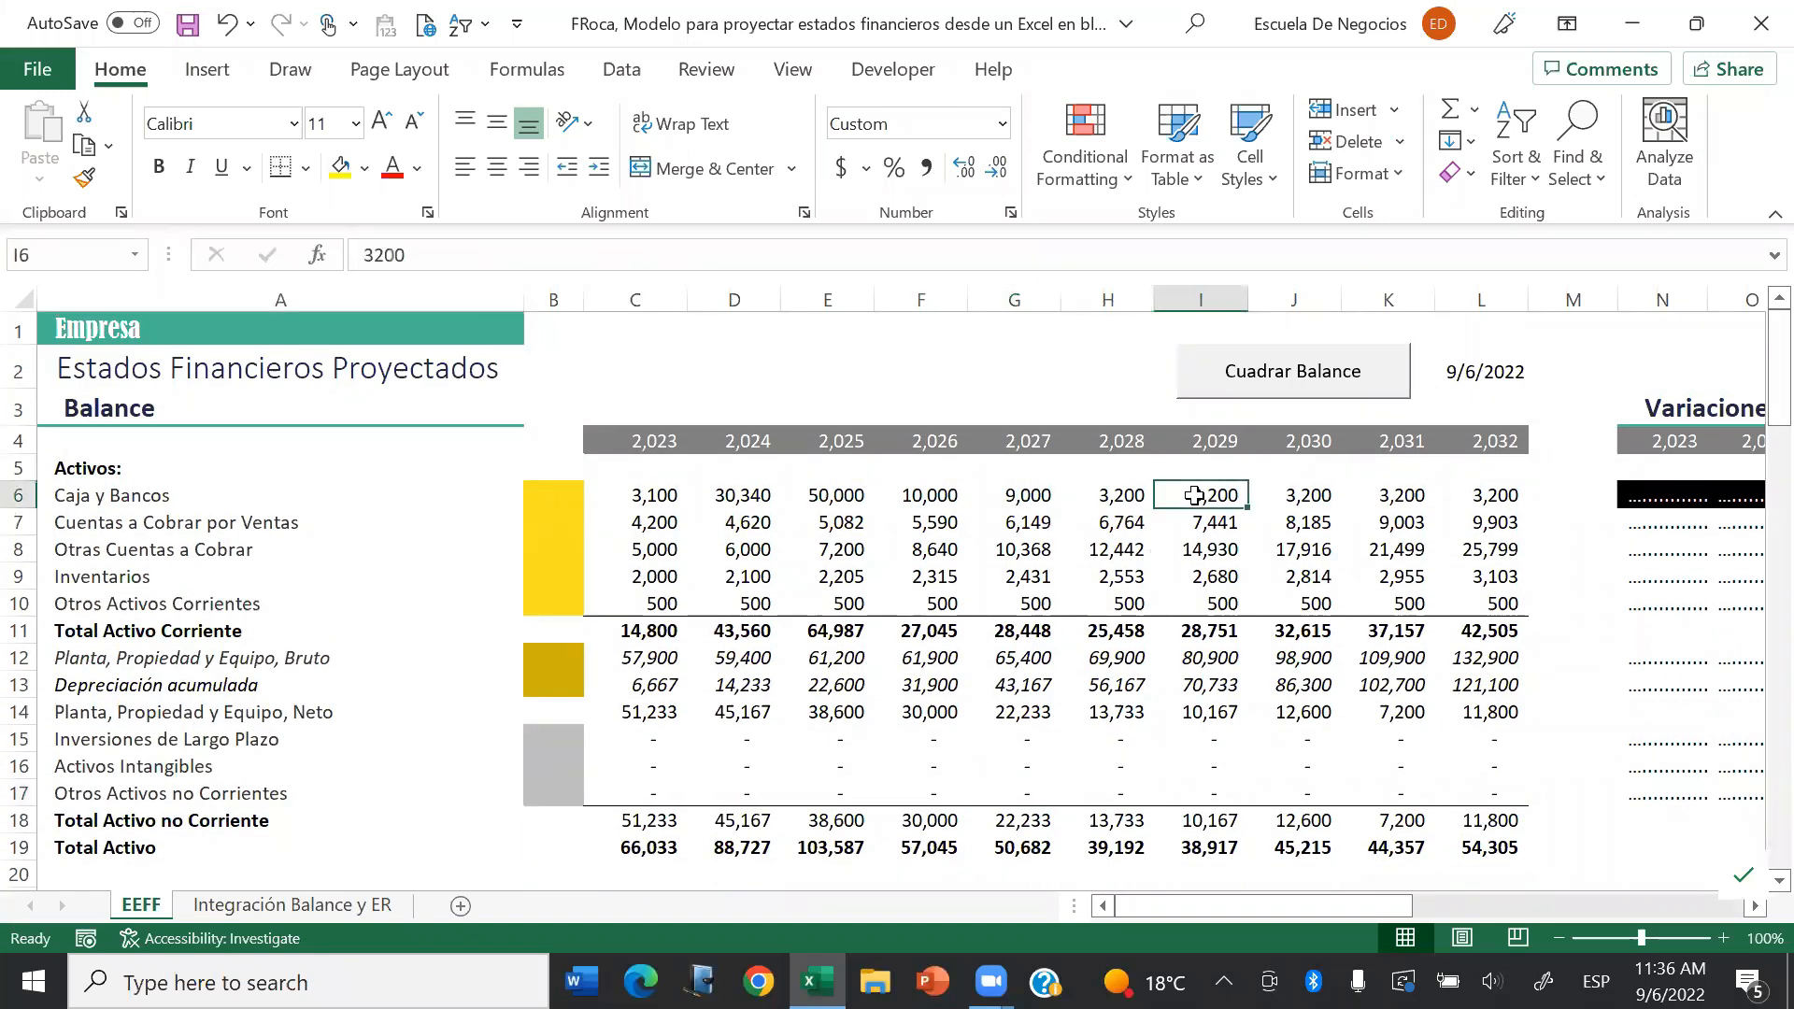
pyautogui.click(1300, 381)
pyautogui.moveTo(636, 759); pyautogui.dragTo(1467, 776)
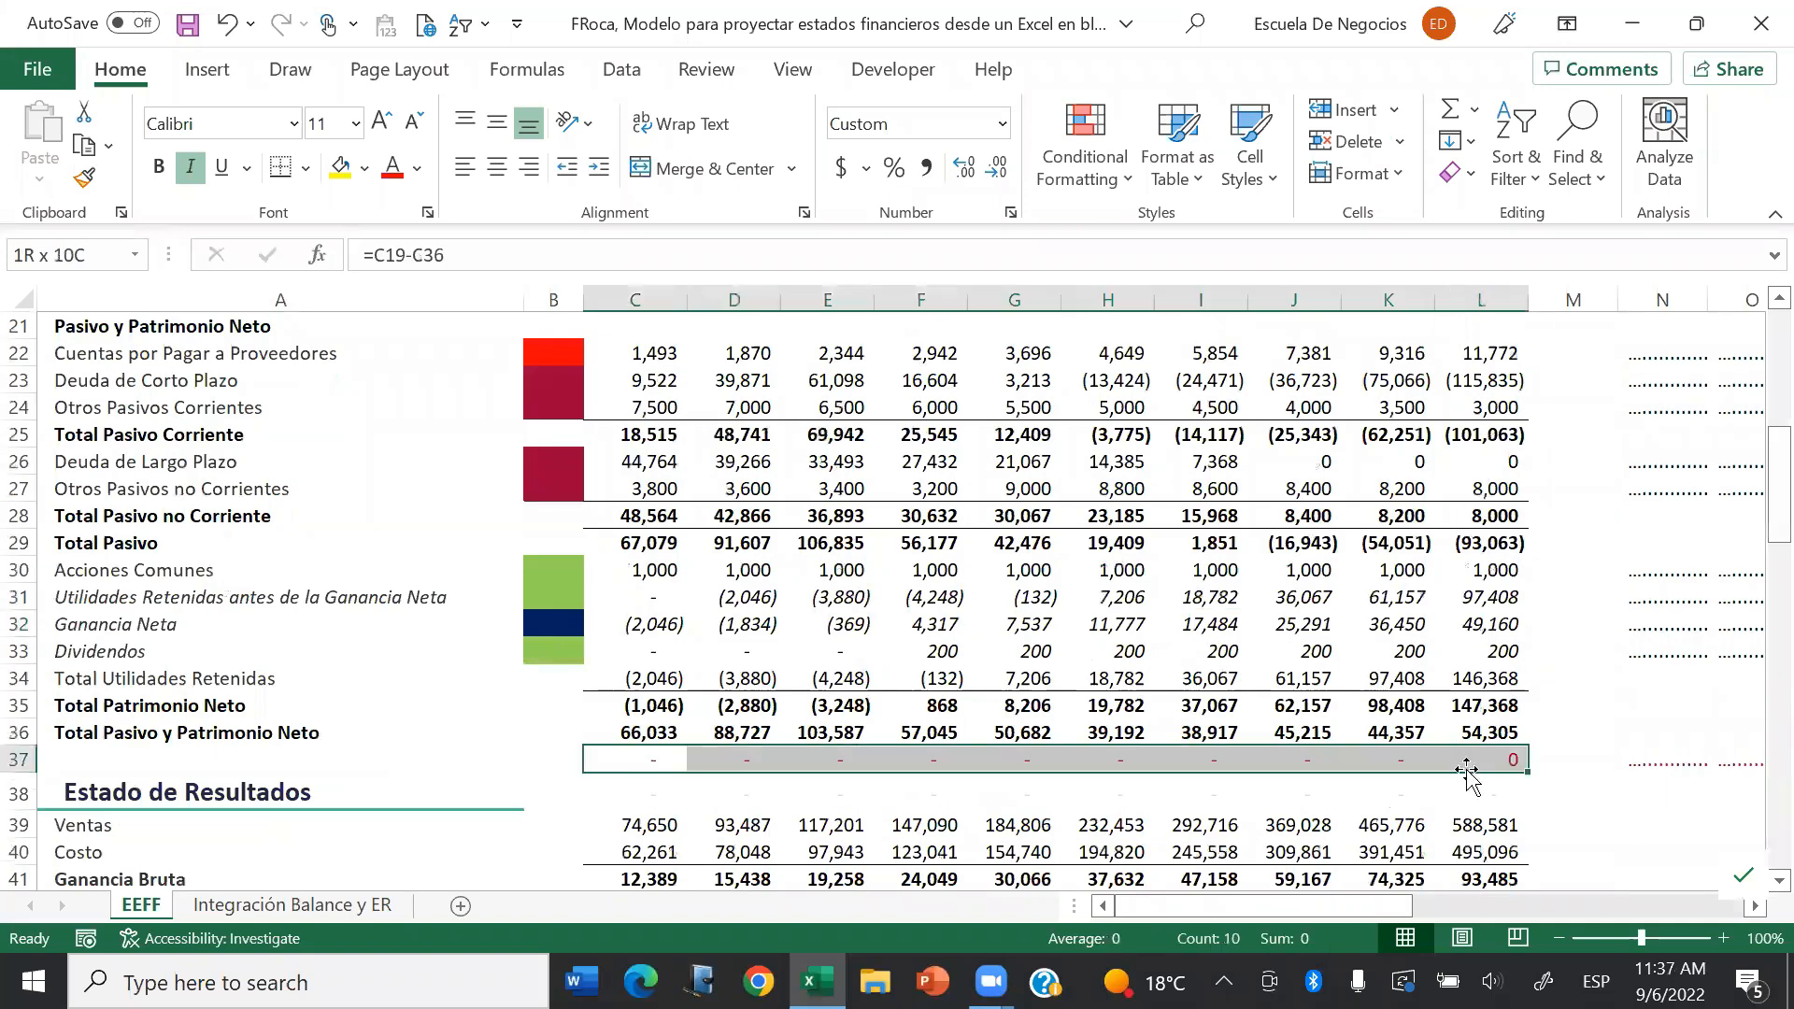
# Step: Set Caja y Bancos to 3,000 for 2023 and 3,100 for 2024 in the balance sheet
pyautogui.click(951, 495)
pyautogui.press('Home')
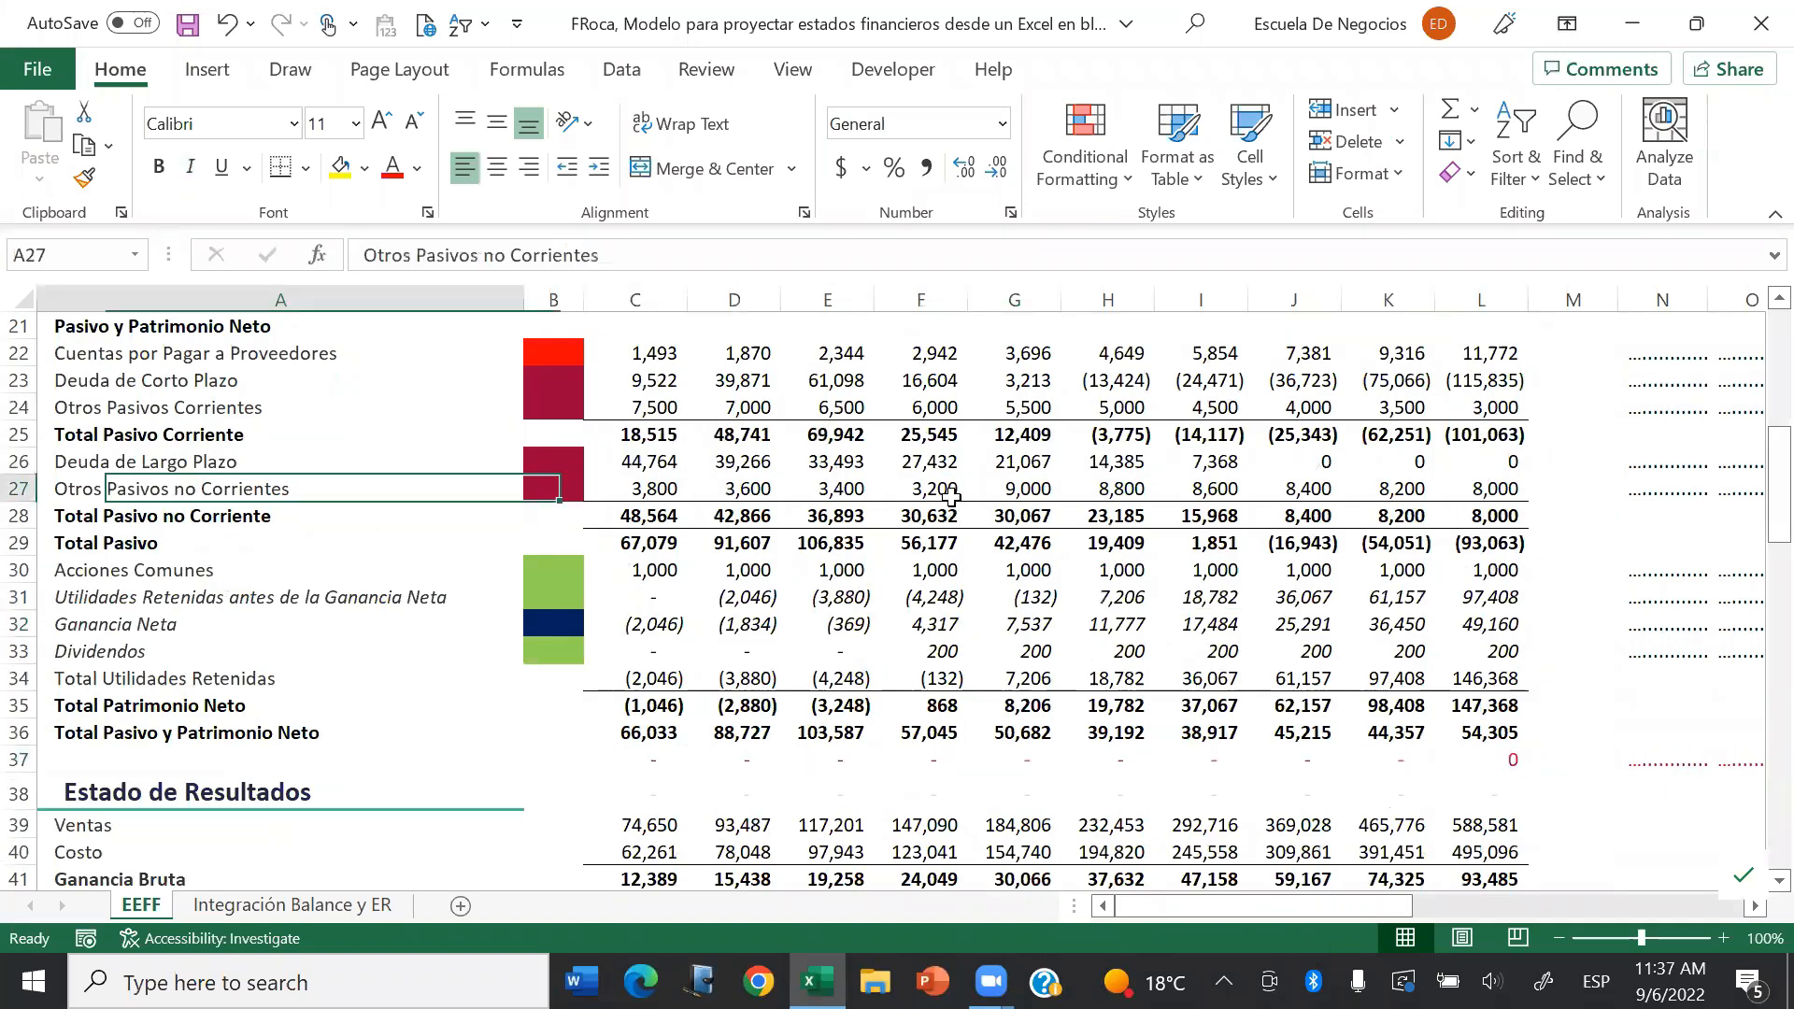
pyautogui.press('pageup')
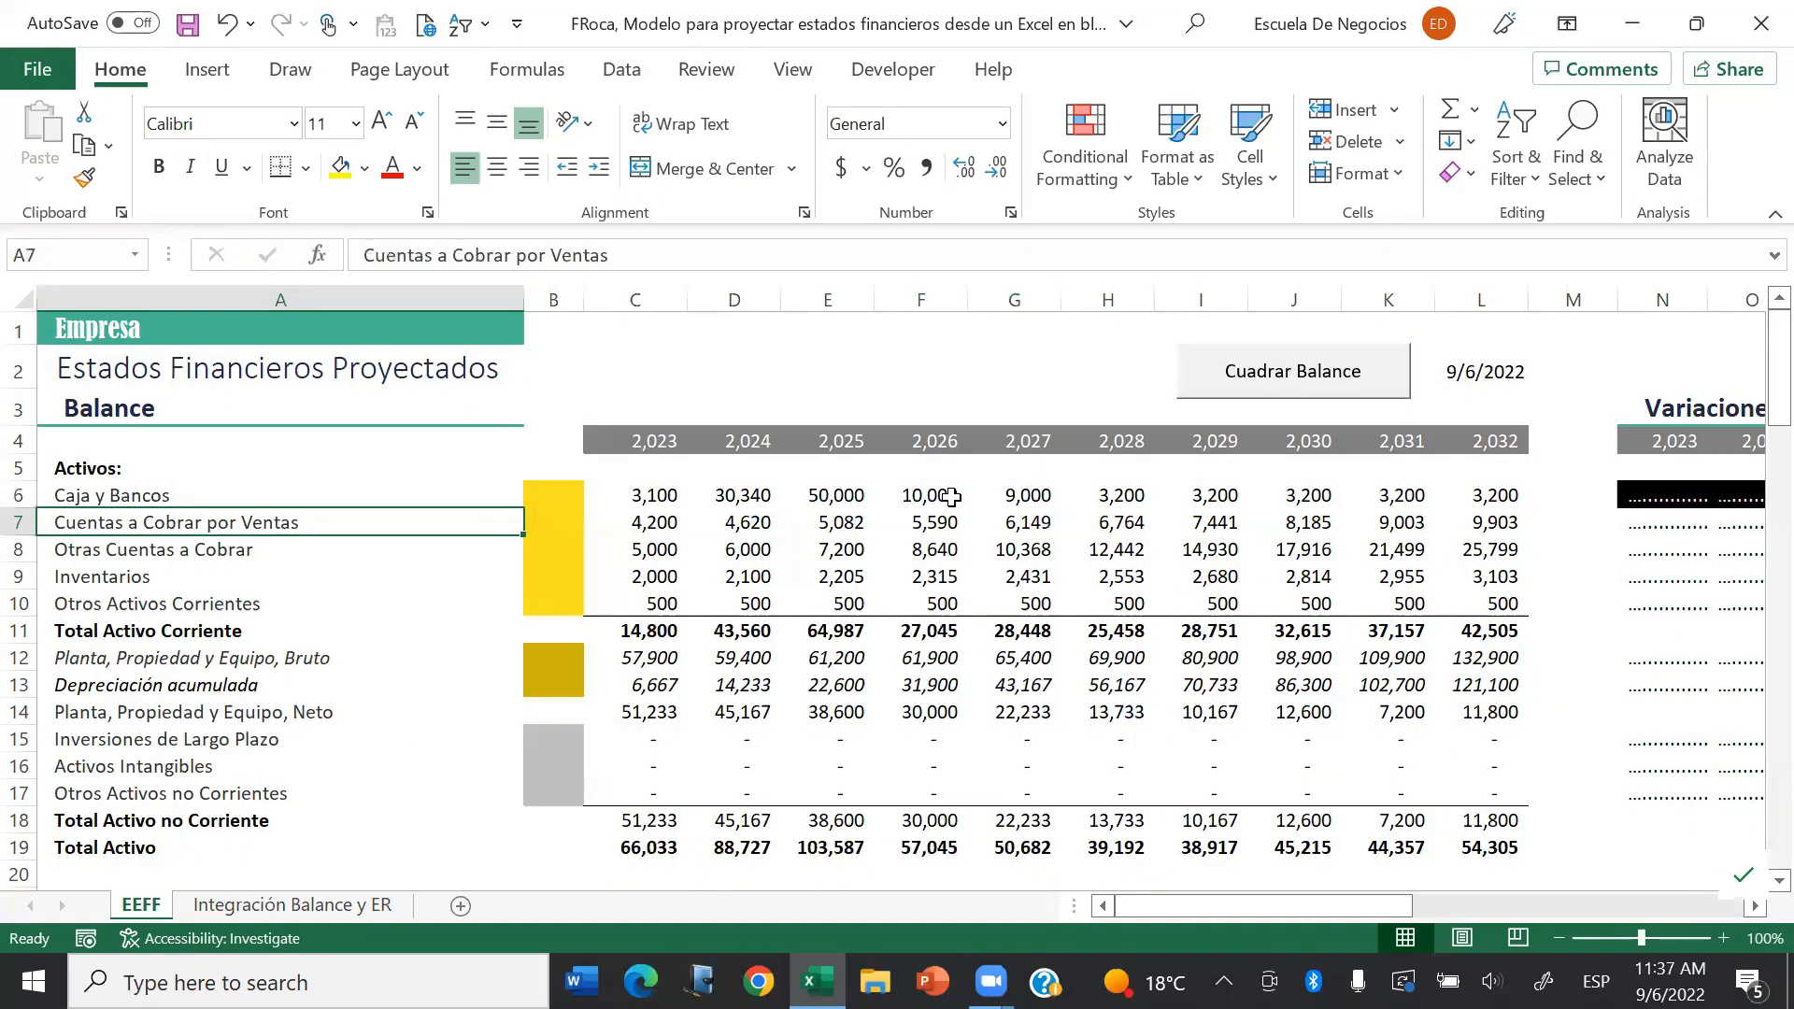
pyautogui.click(657, 495)
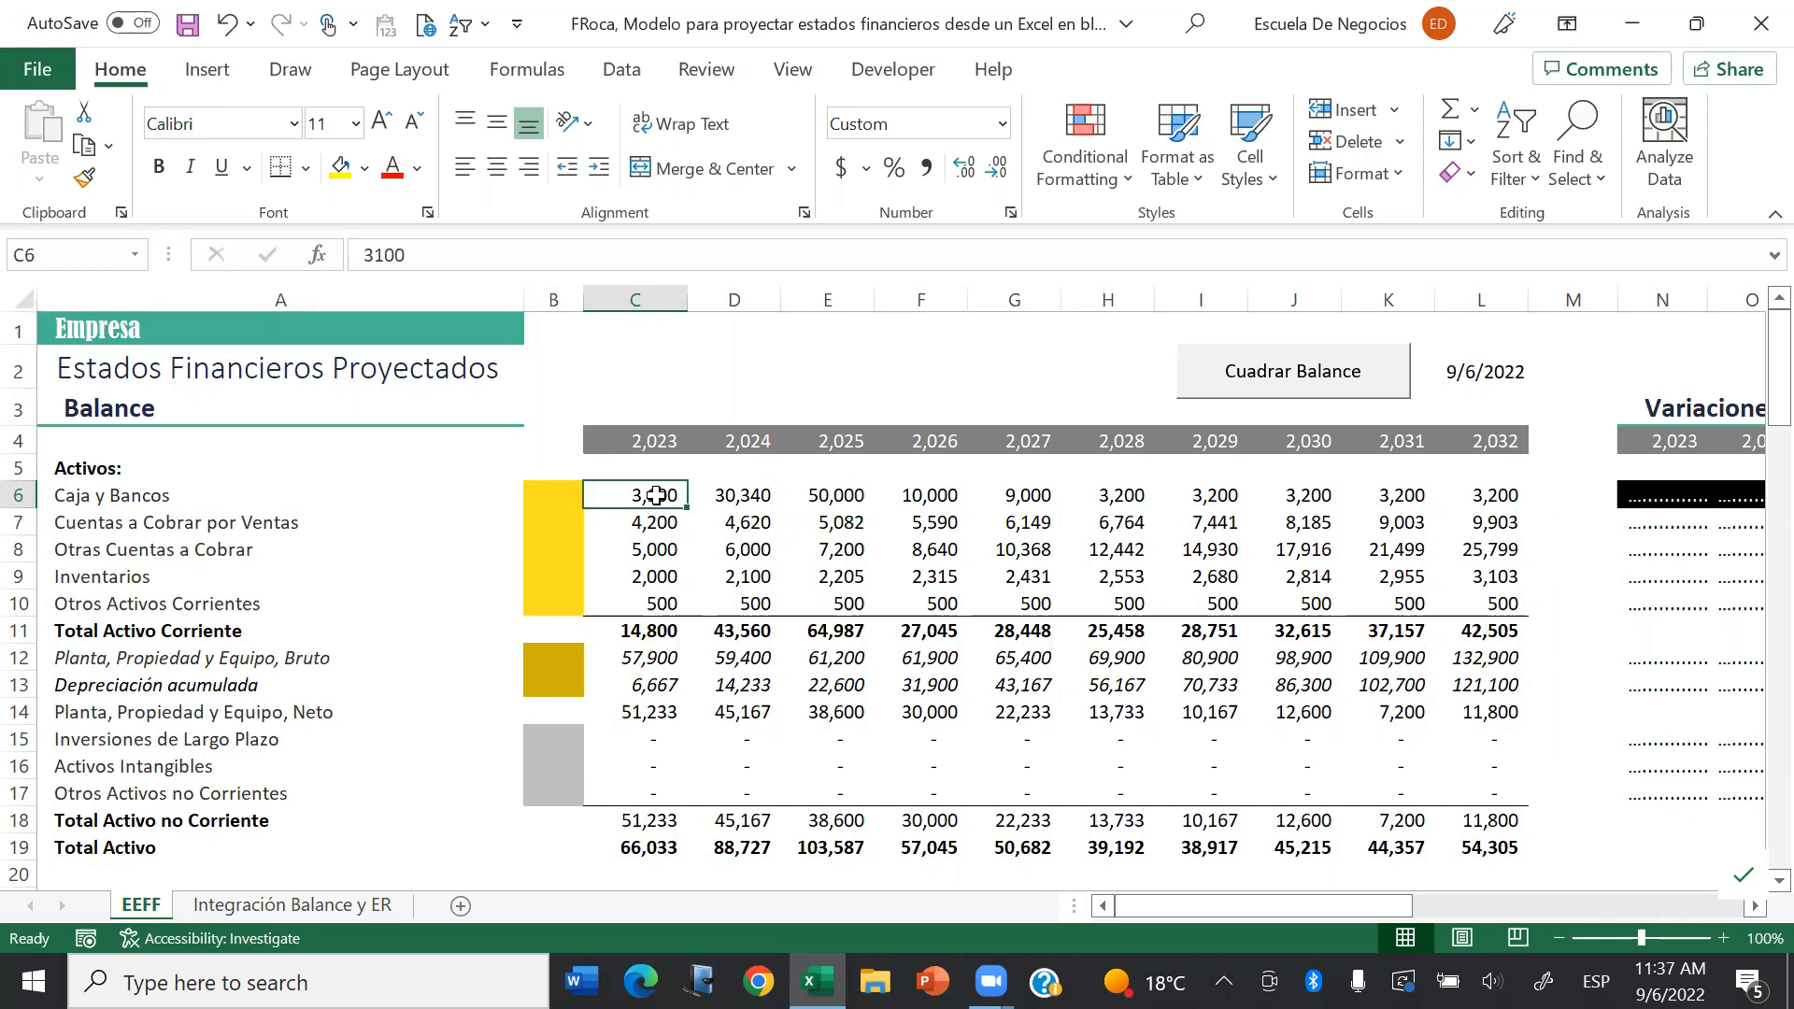
pyautogui.write('3,')
pyautogui.write('000')
pyautogui.press('Tab')
pyautogui.write('3100')
pyautogui.press('Tab')
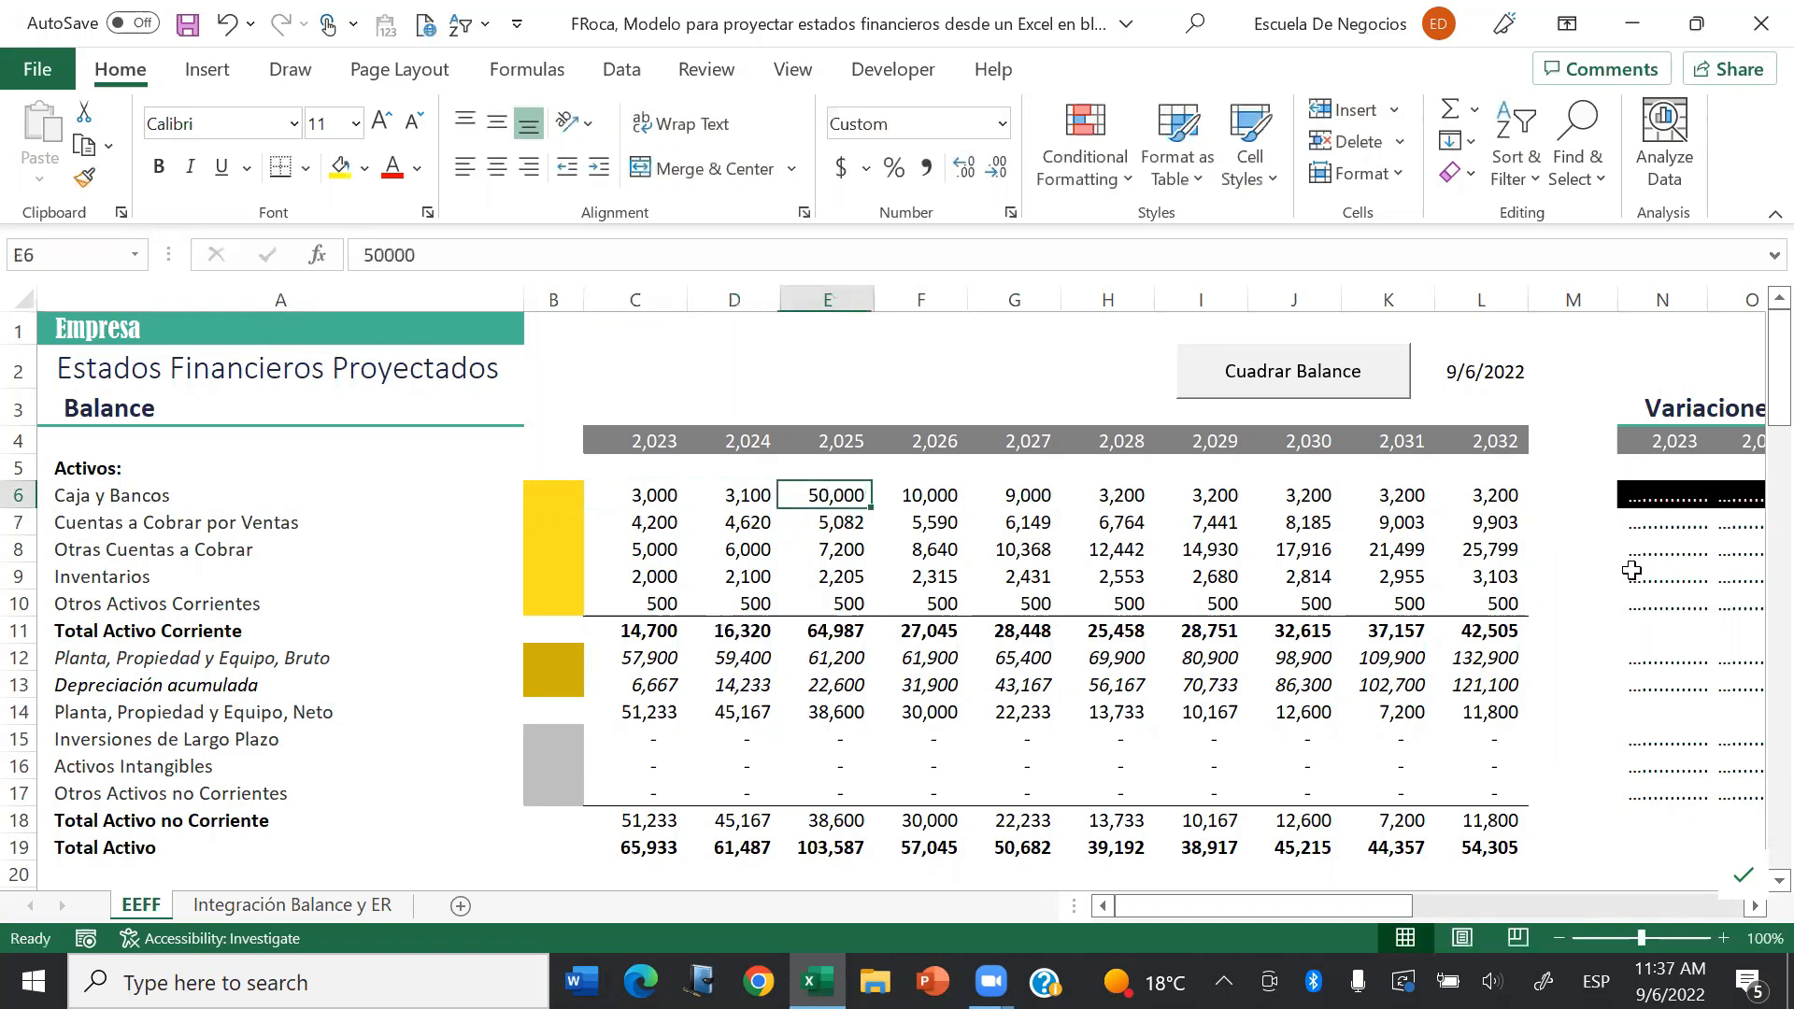
# Step: Set Caja y Bancos to 3,300 for 2025, 3,500 for 2026 and 3,750 for 2027
pyautogui.write('32')
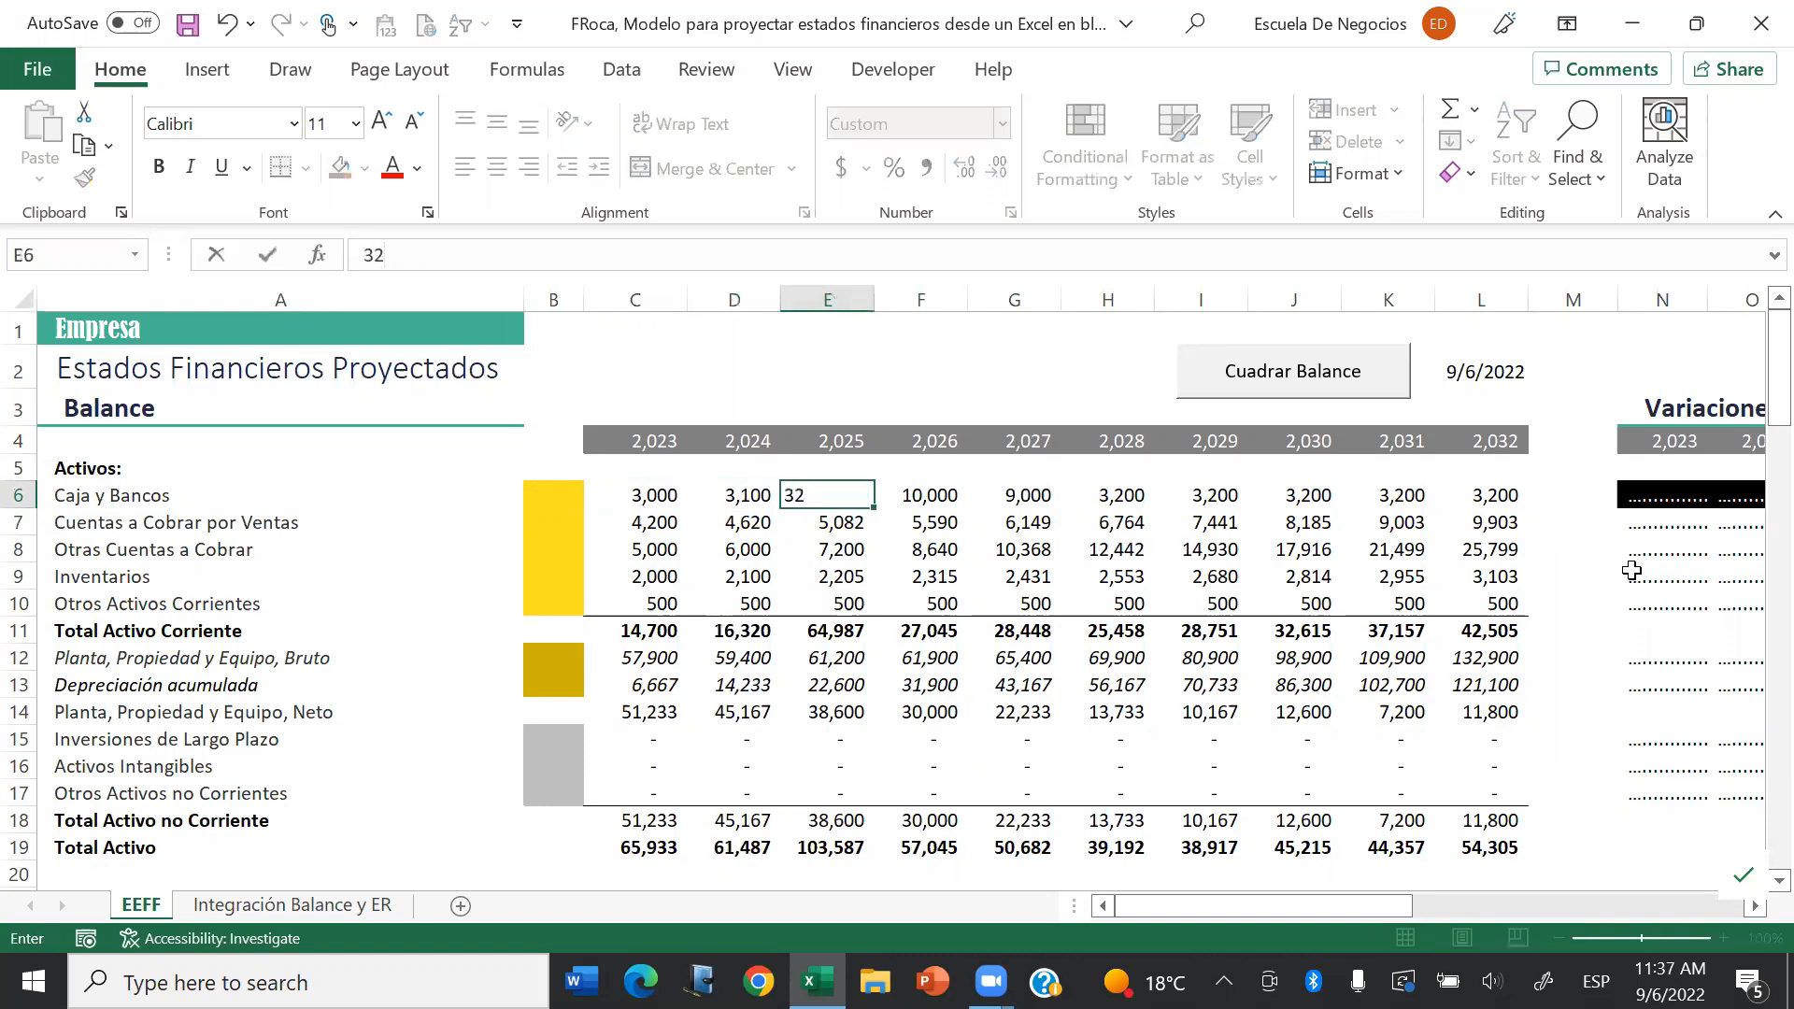
pyautogui.press('BackSpace')
pyautogui.write('300')
pyautogui.press('Tab')
pyautogui.write('3500')
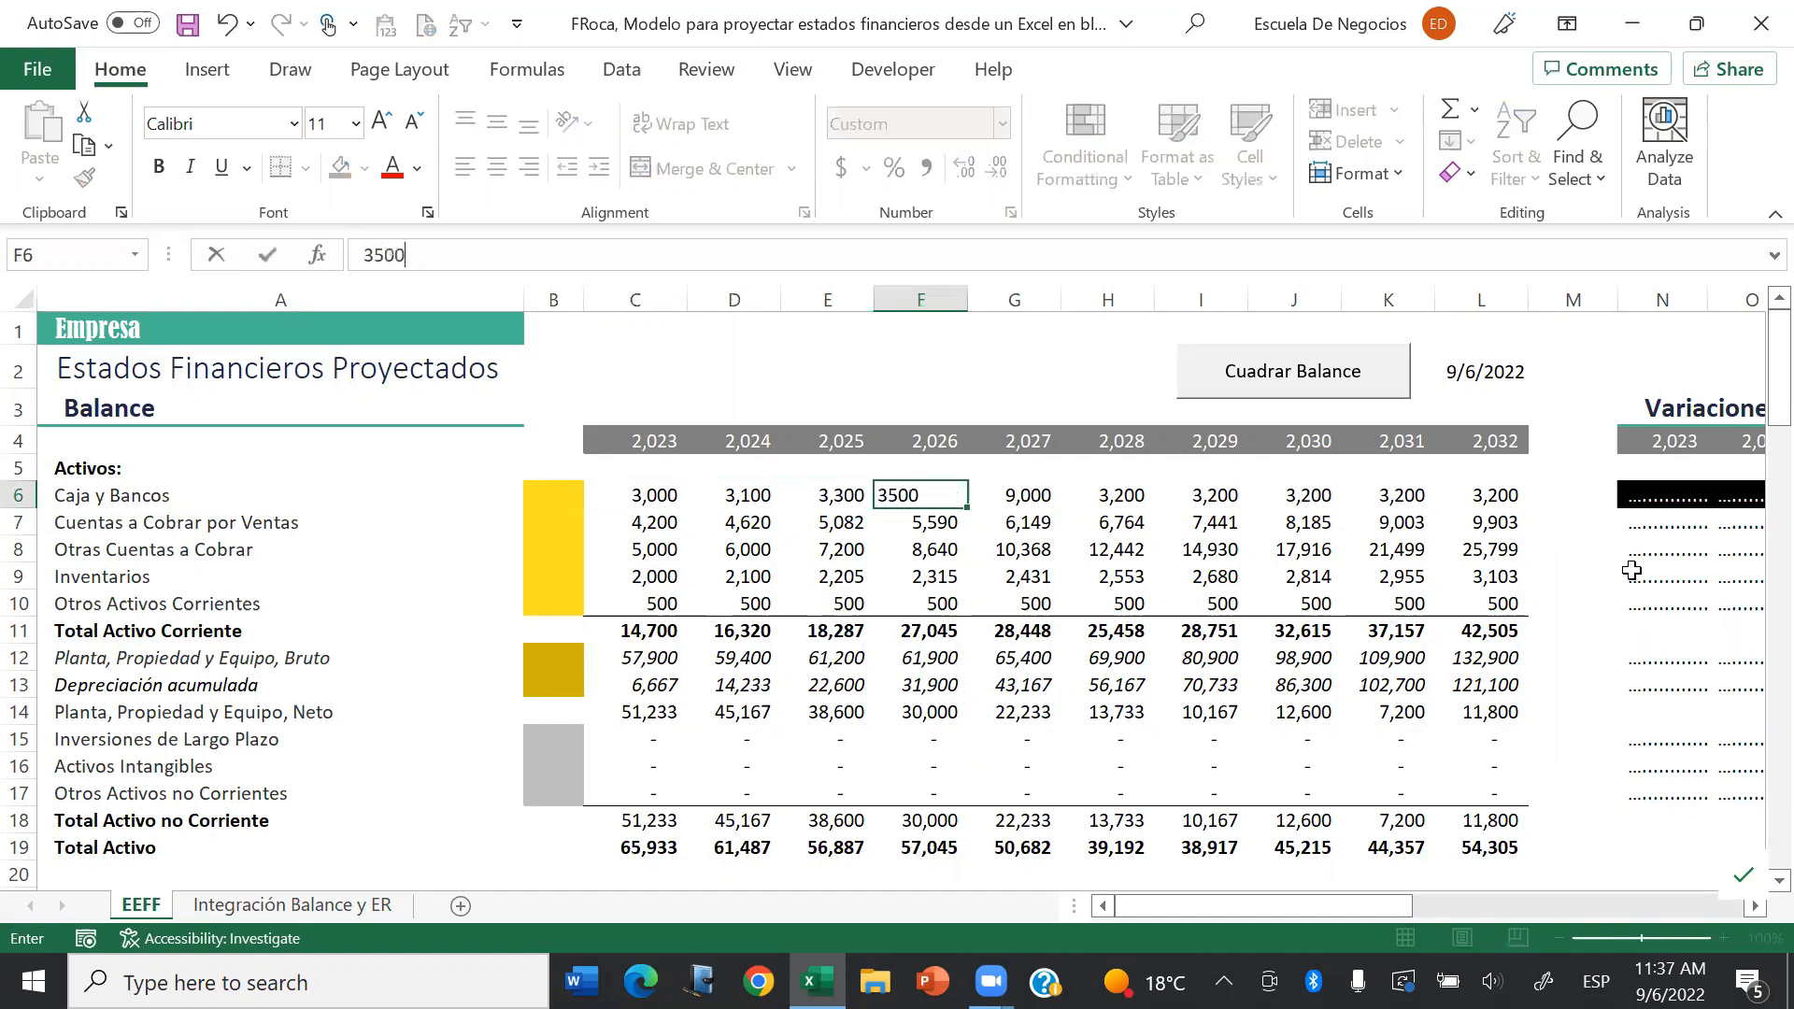
pyautogui.press('Tab')
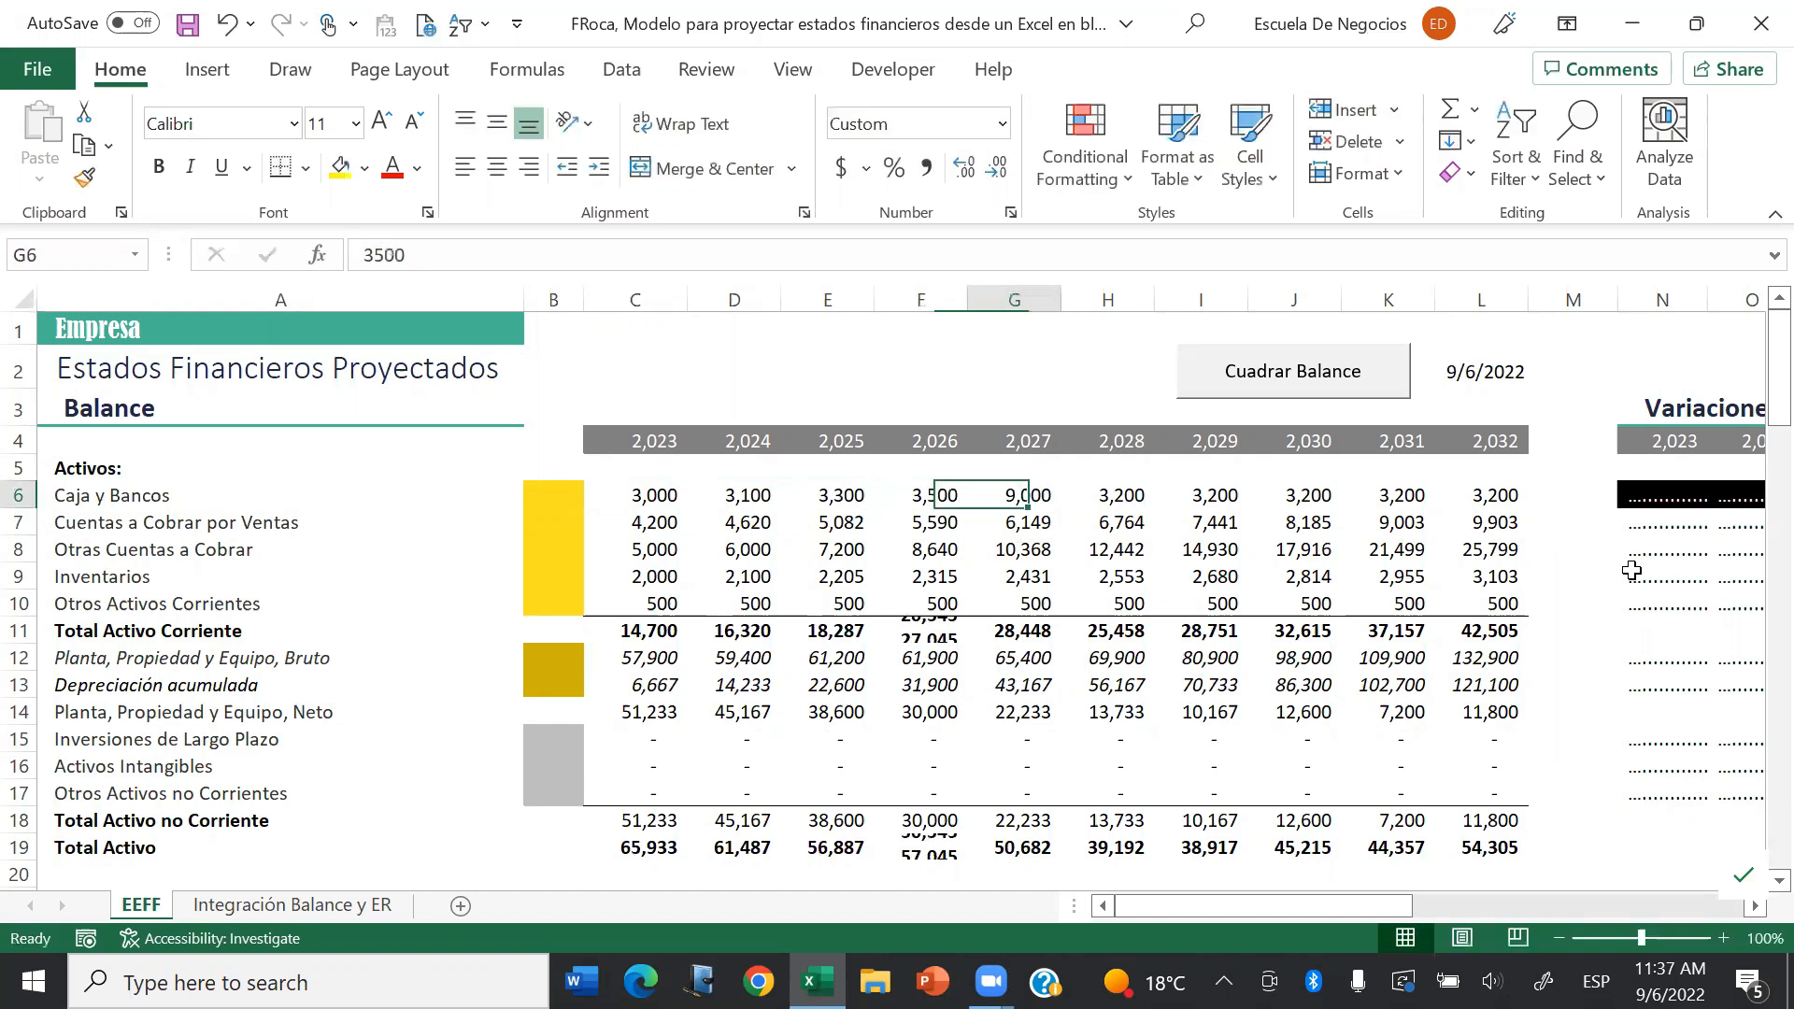
pyautogui.write('3750')
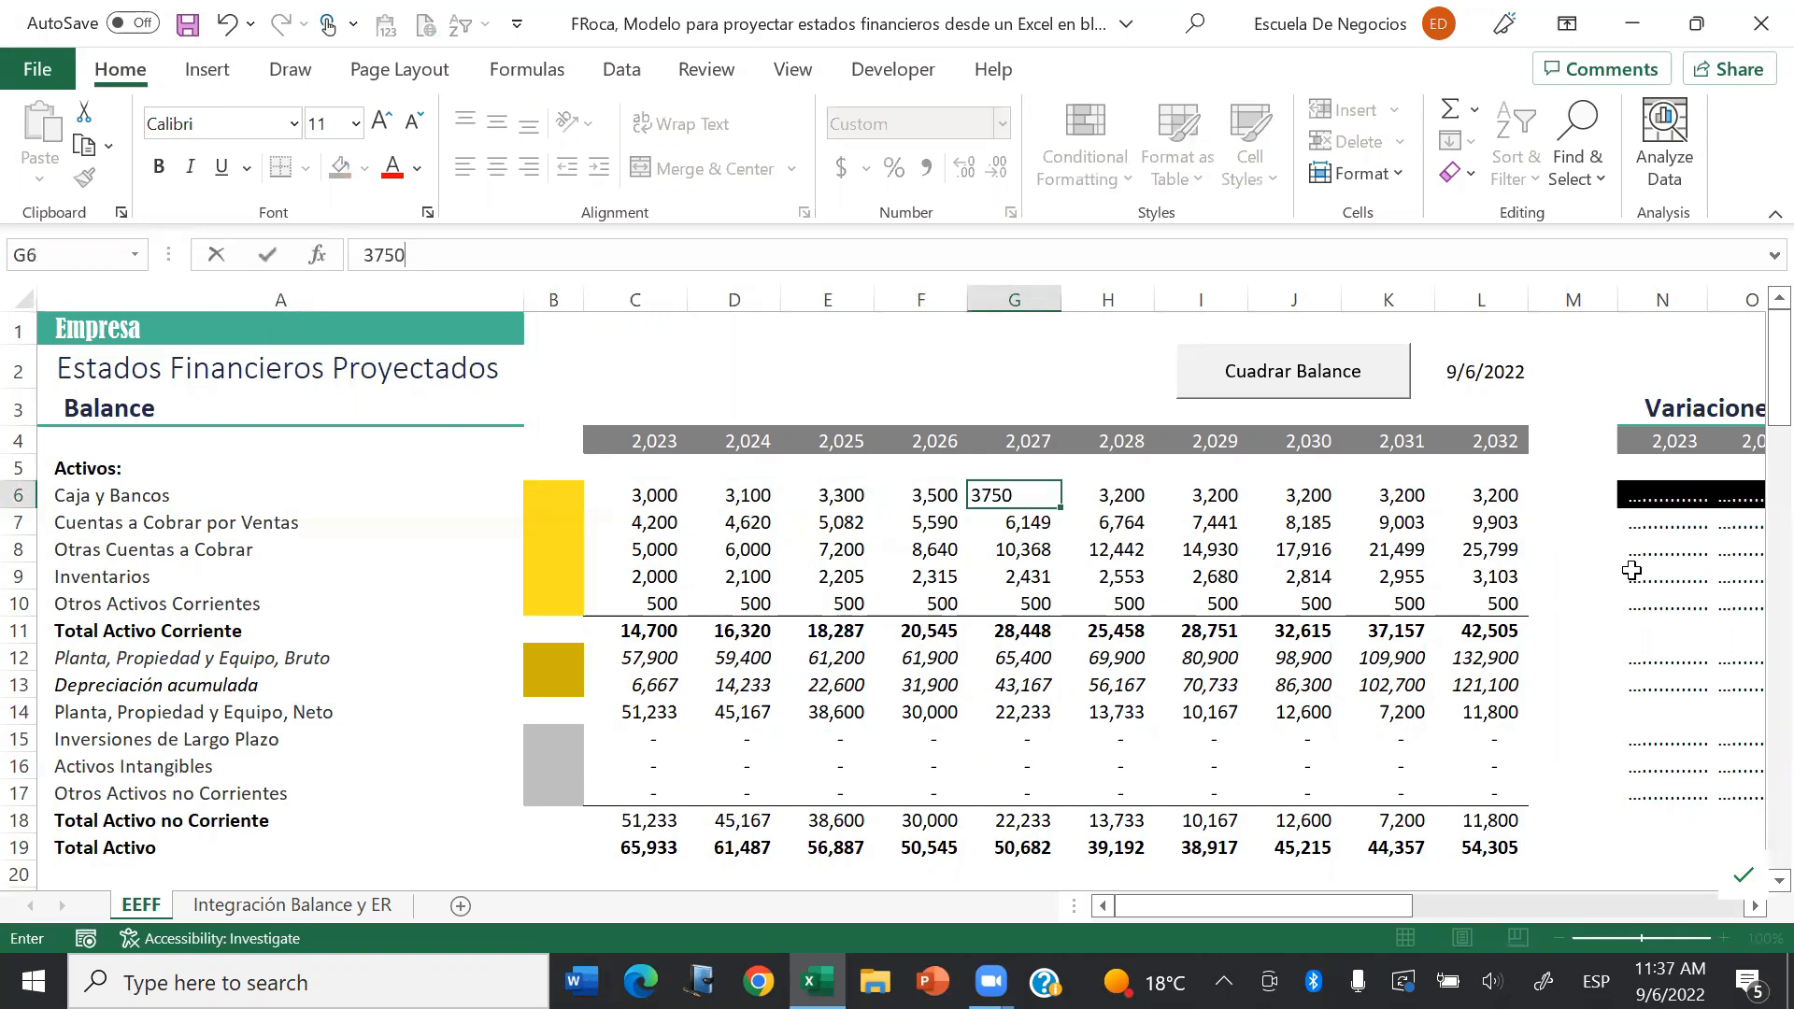
pyautogui.press('Tab')
# Step: Set Caja y Bancos to 3,800 for 2028, 4,000 for 2029, 5,000 for 2030 and 5,400 for 2031
pyautogui.write('39')
pyautogui.press('BackSpace')
pyautogui.write('800')
pyautogui.press('Tab')
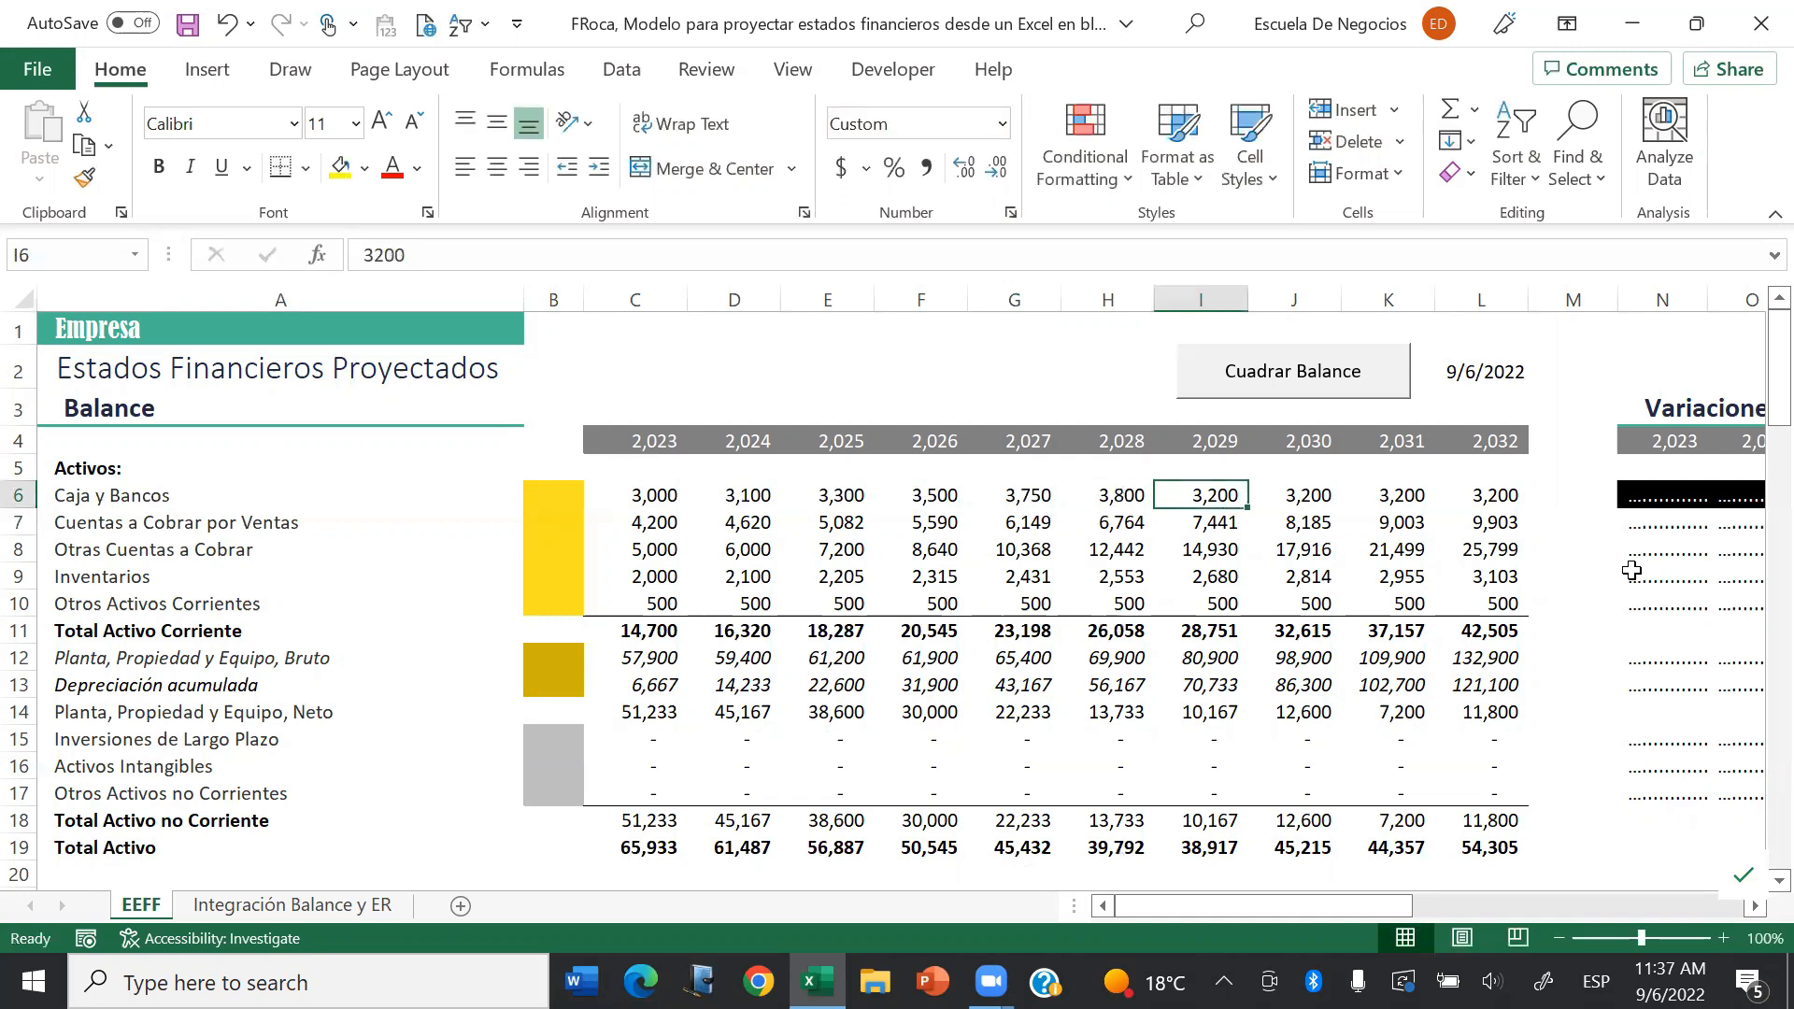
pyautogui.write('4000')
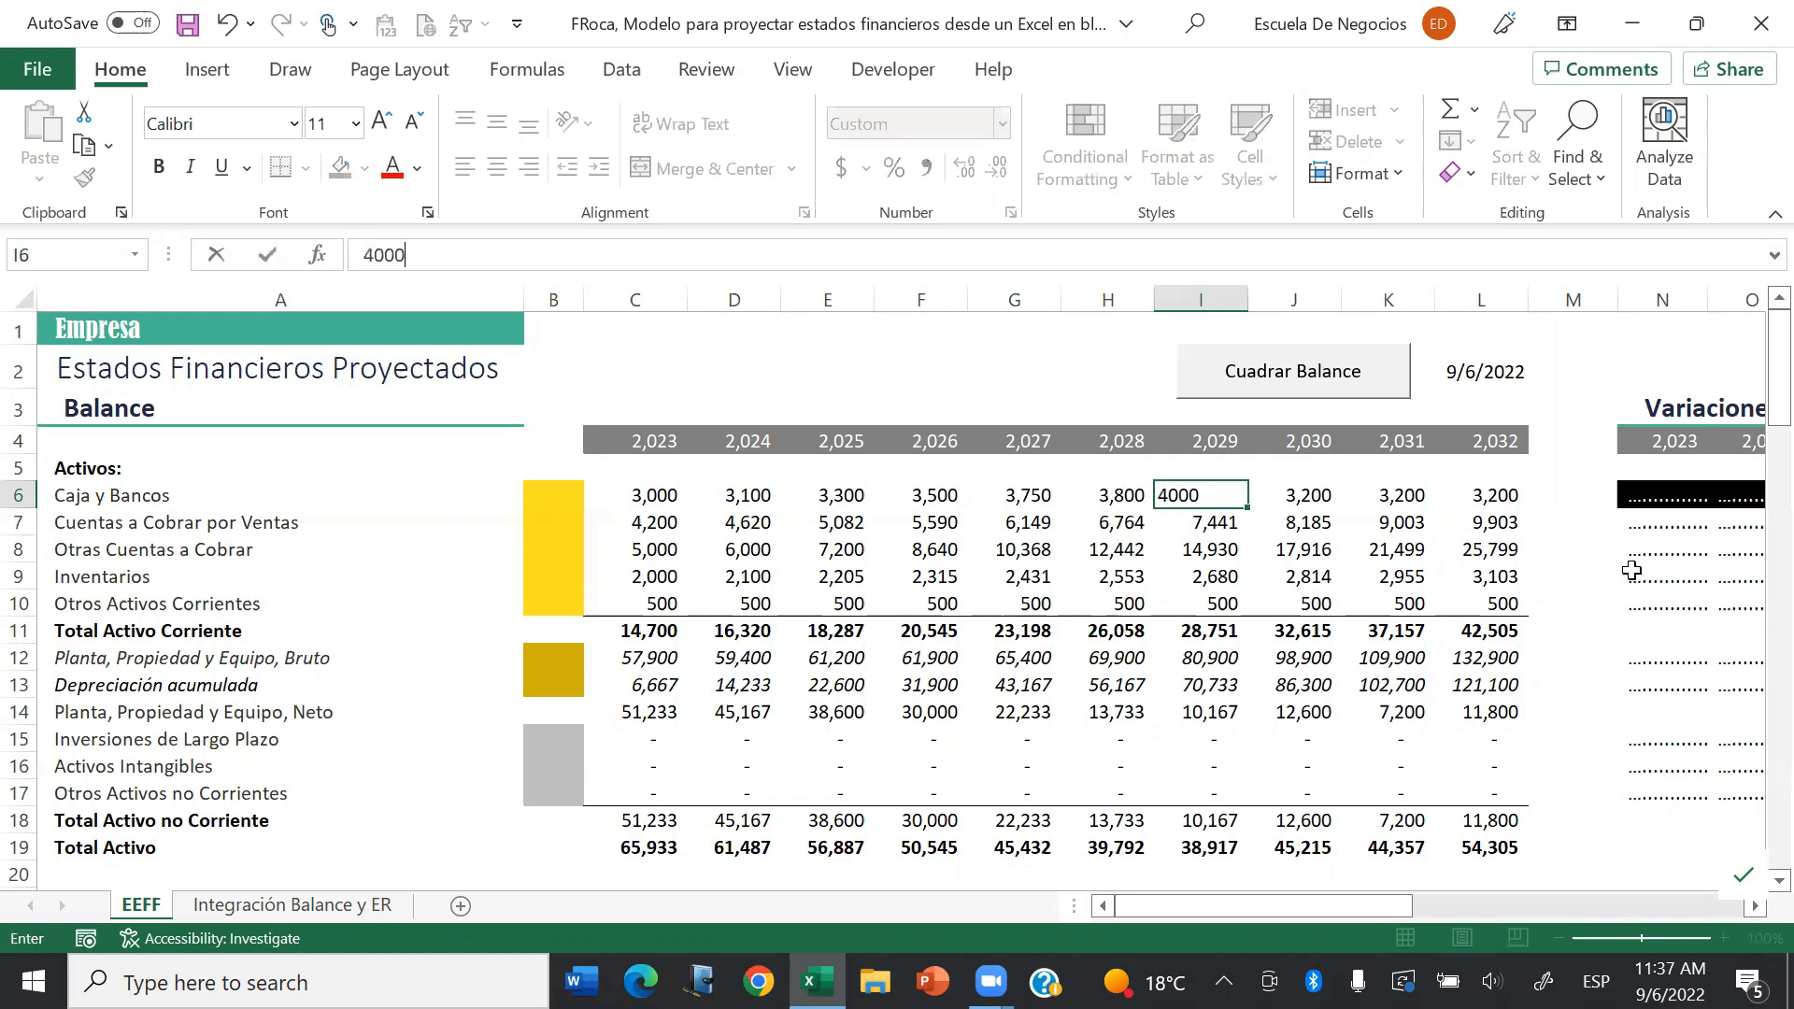
pyautogui.press('Tab')
pyautogui.write('5000')
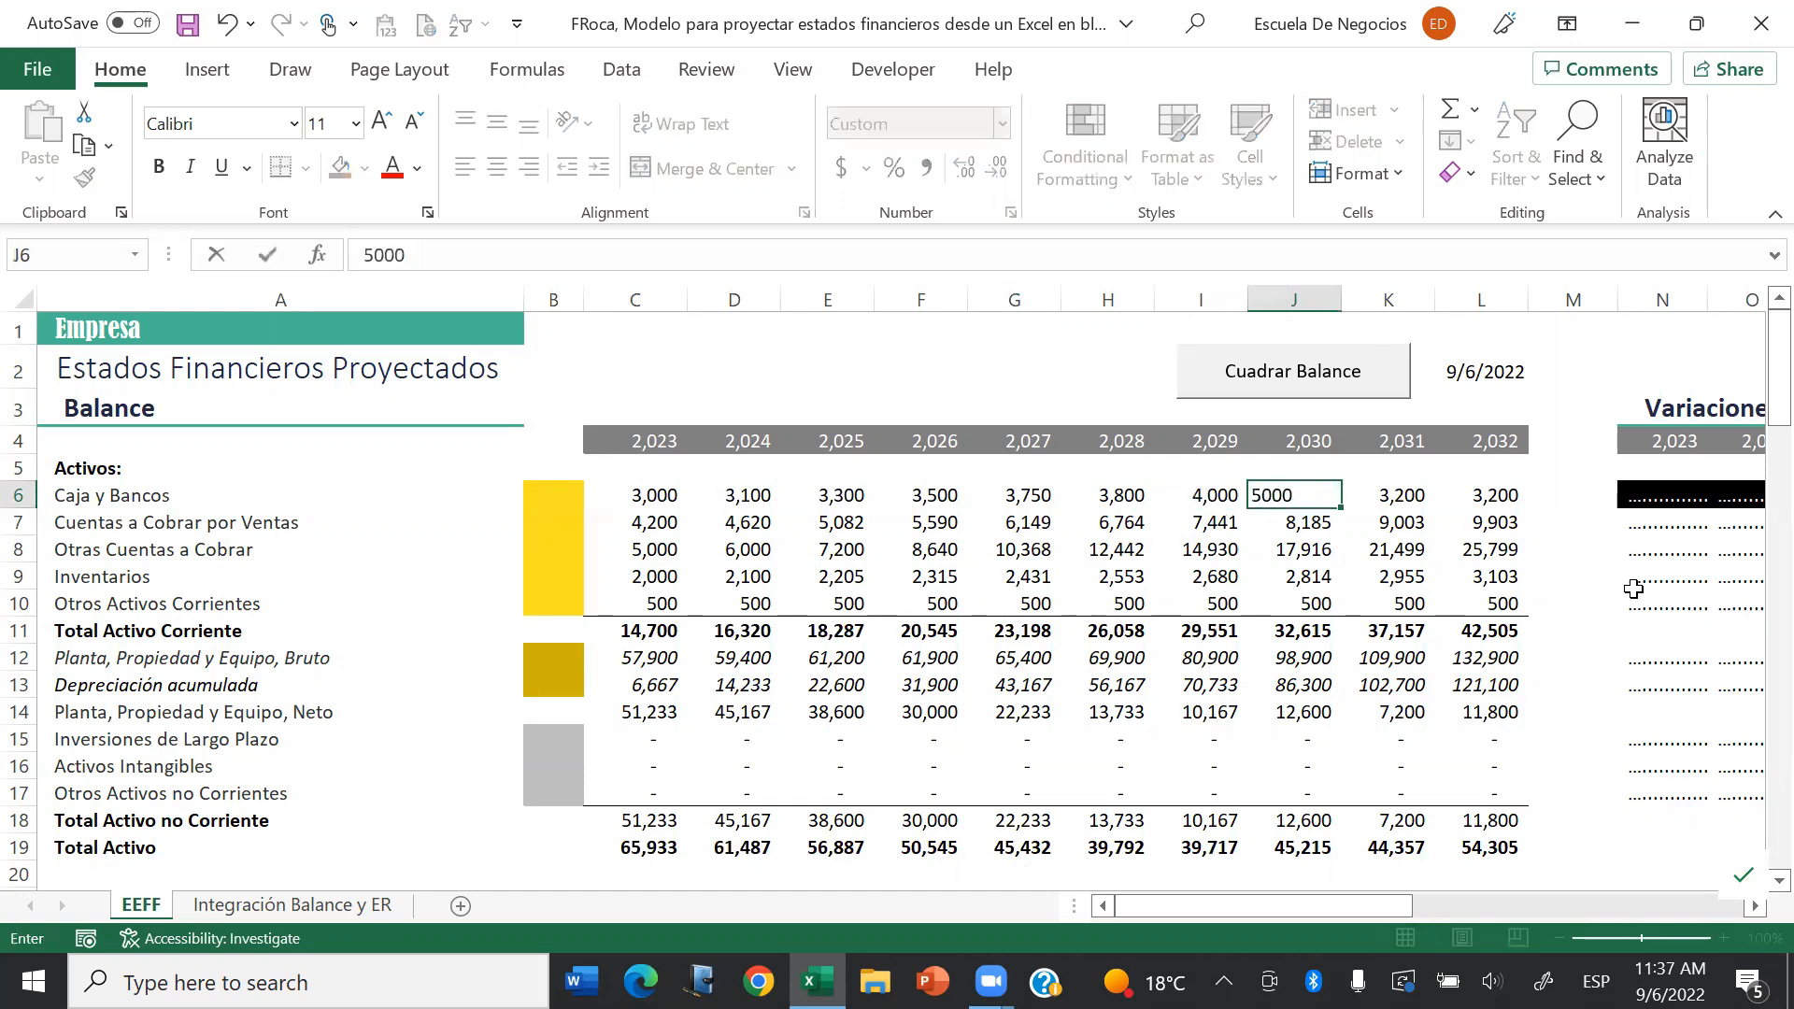
pyautogui.press('Tab')
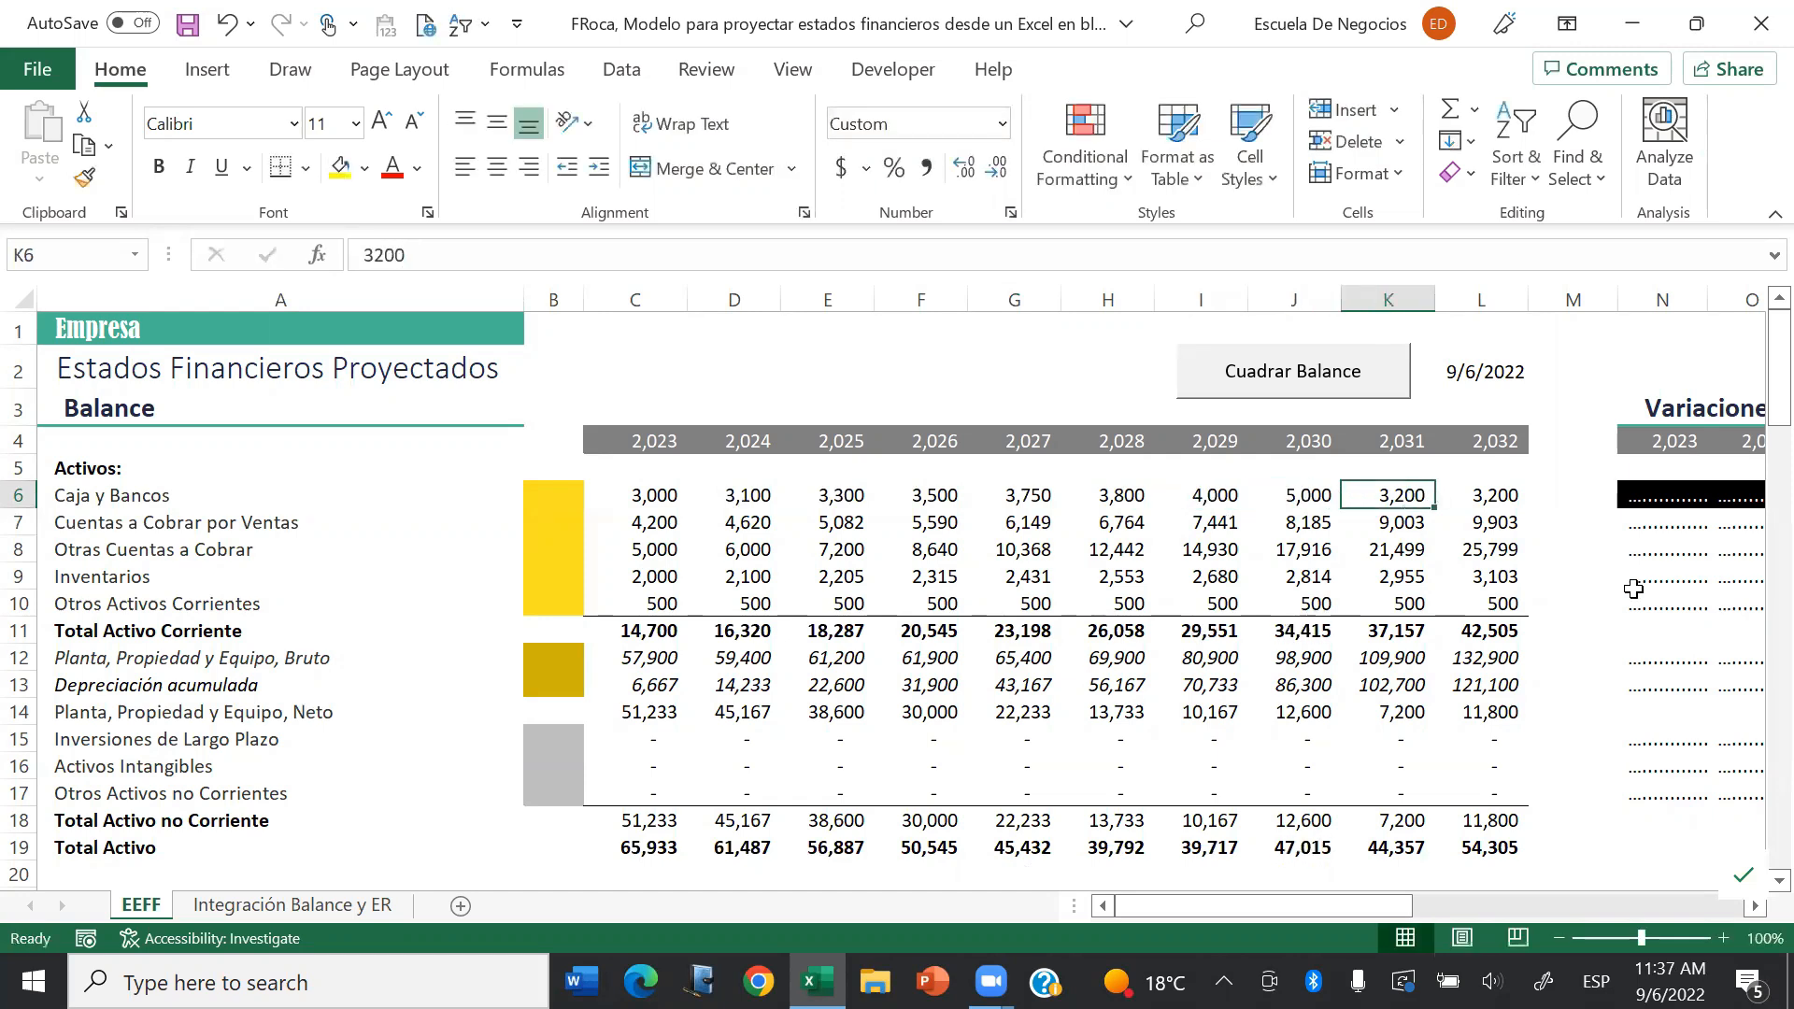
pyautogui.write('540')
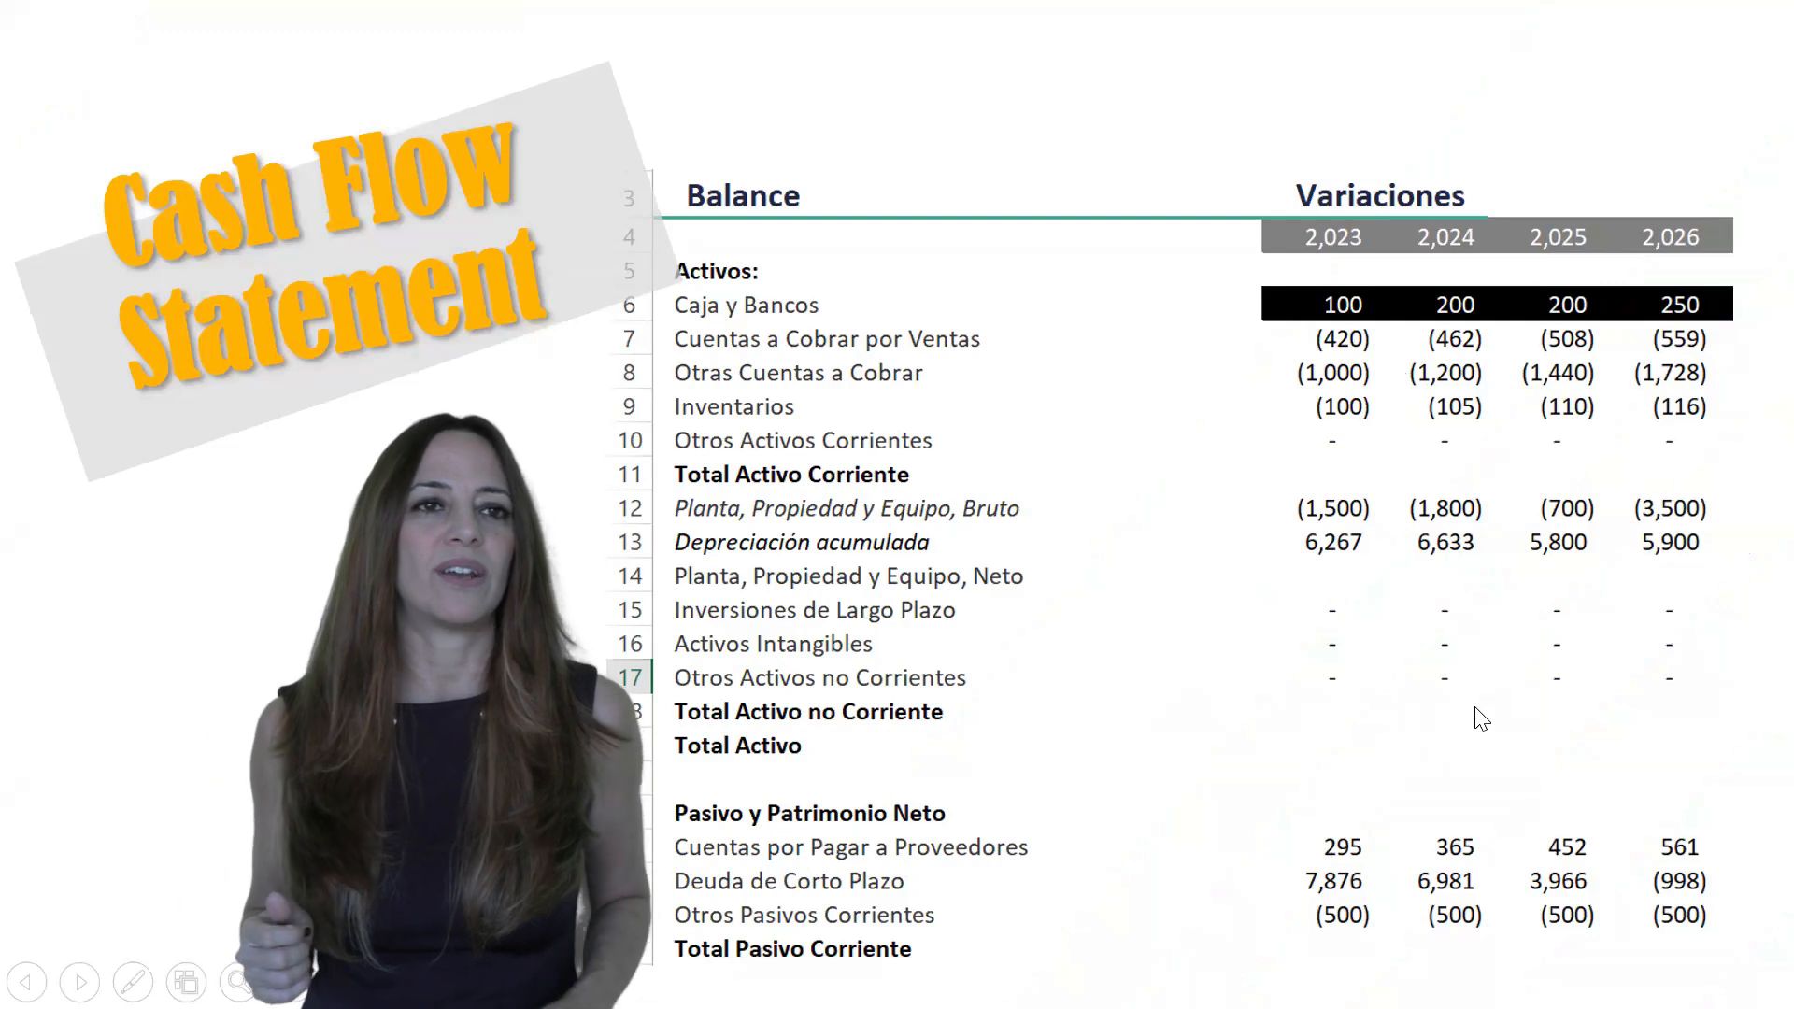
pyautogui.press('Right')
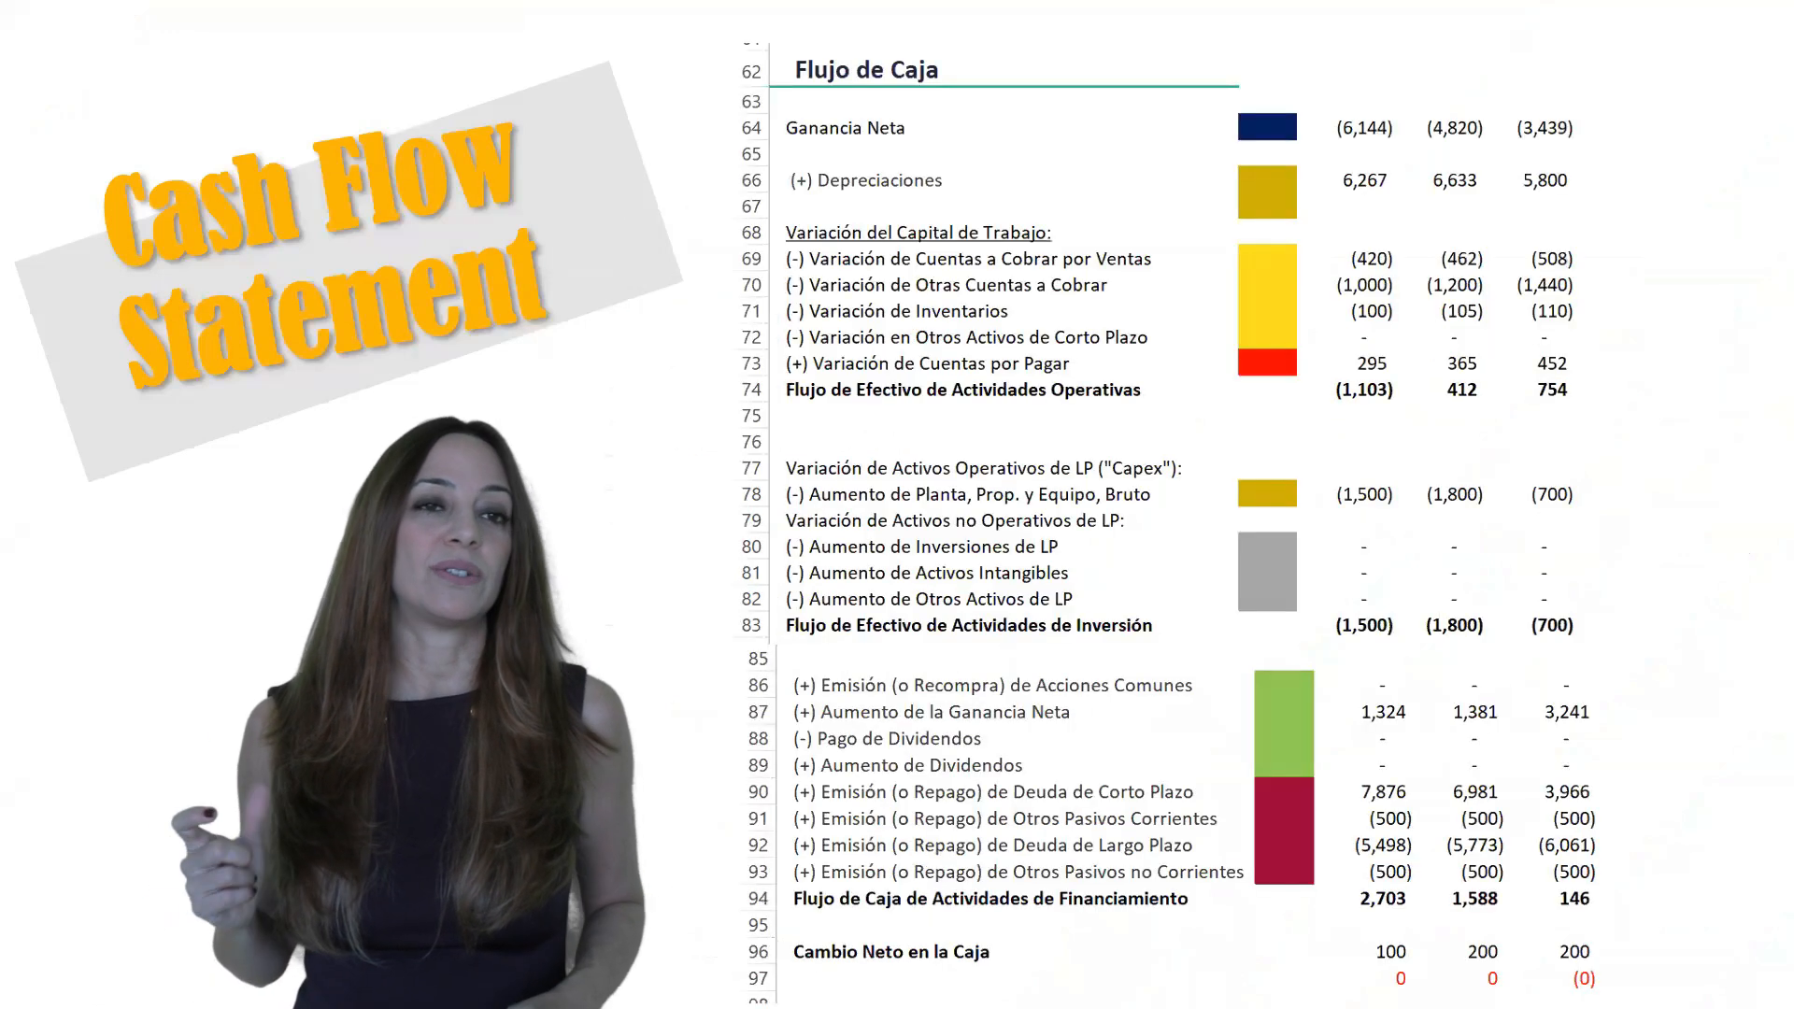
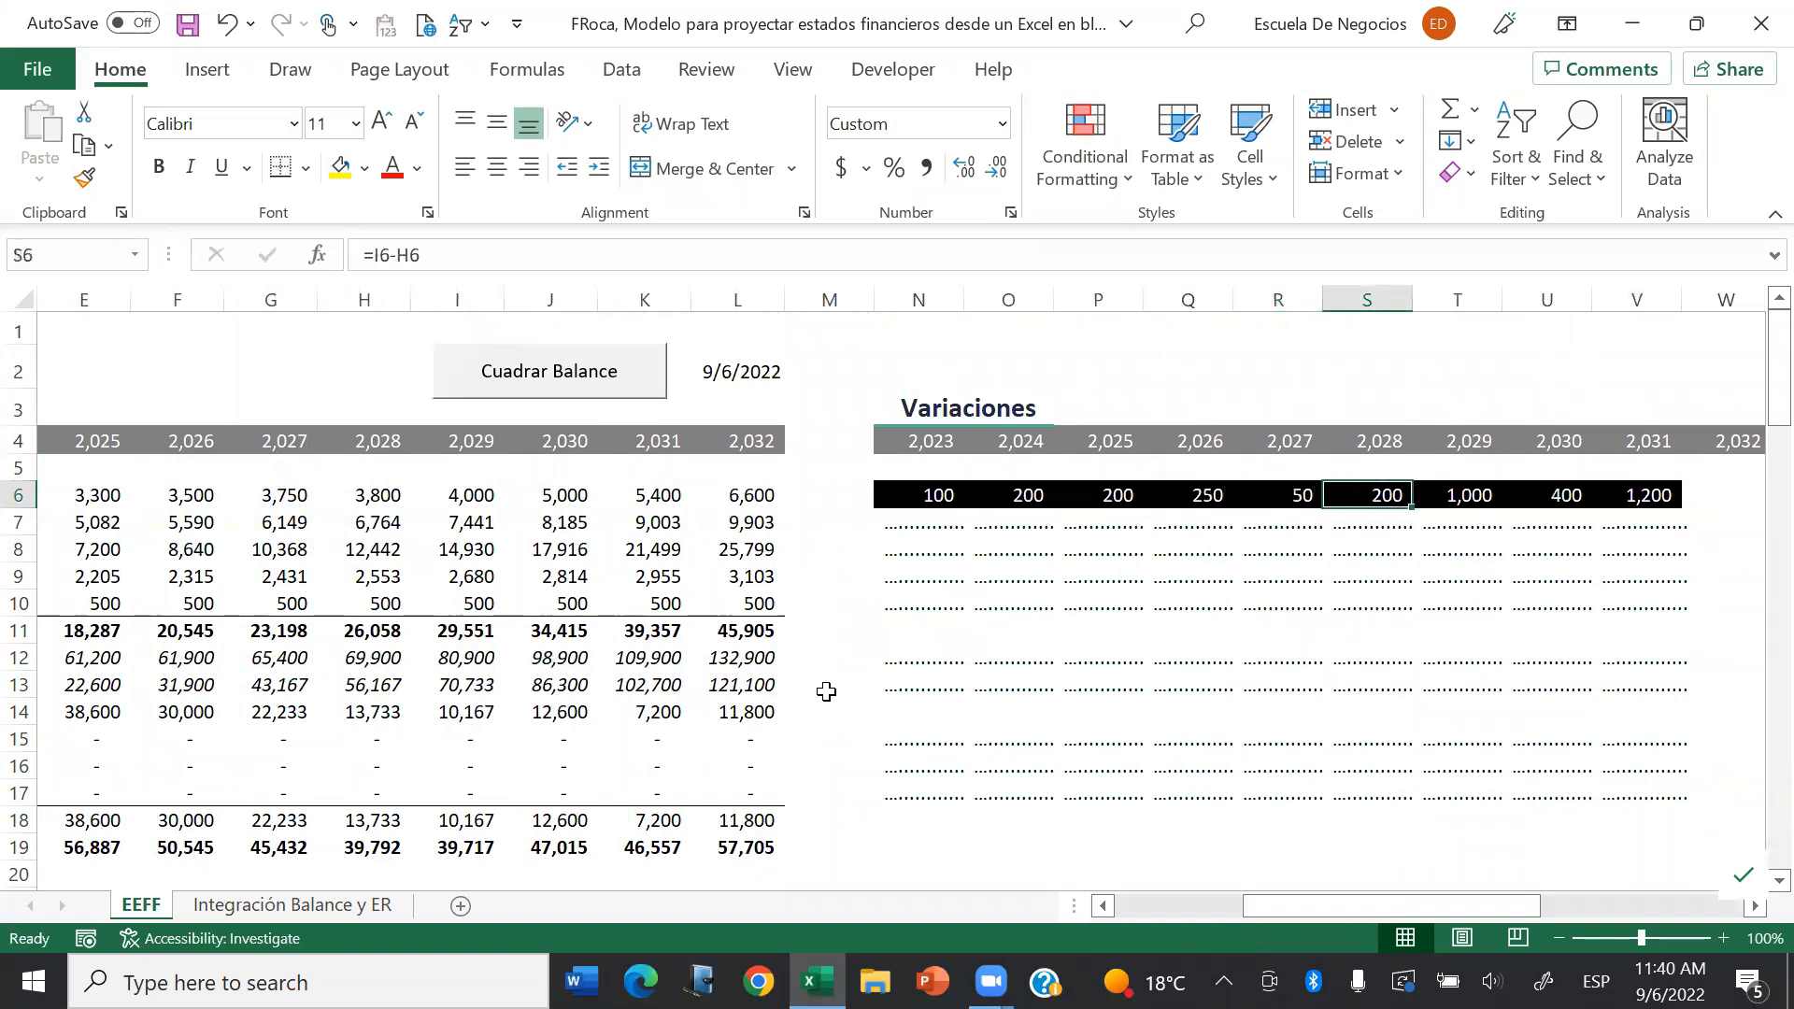
# Step: Try extending the Caja y Bancos variation formula from V6 into W6 for 2032, and undo the copy
pyautogui.press('Left')
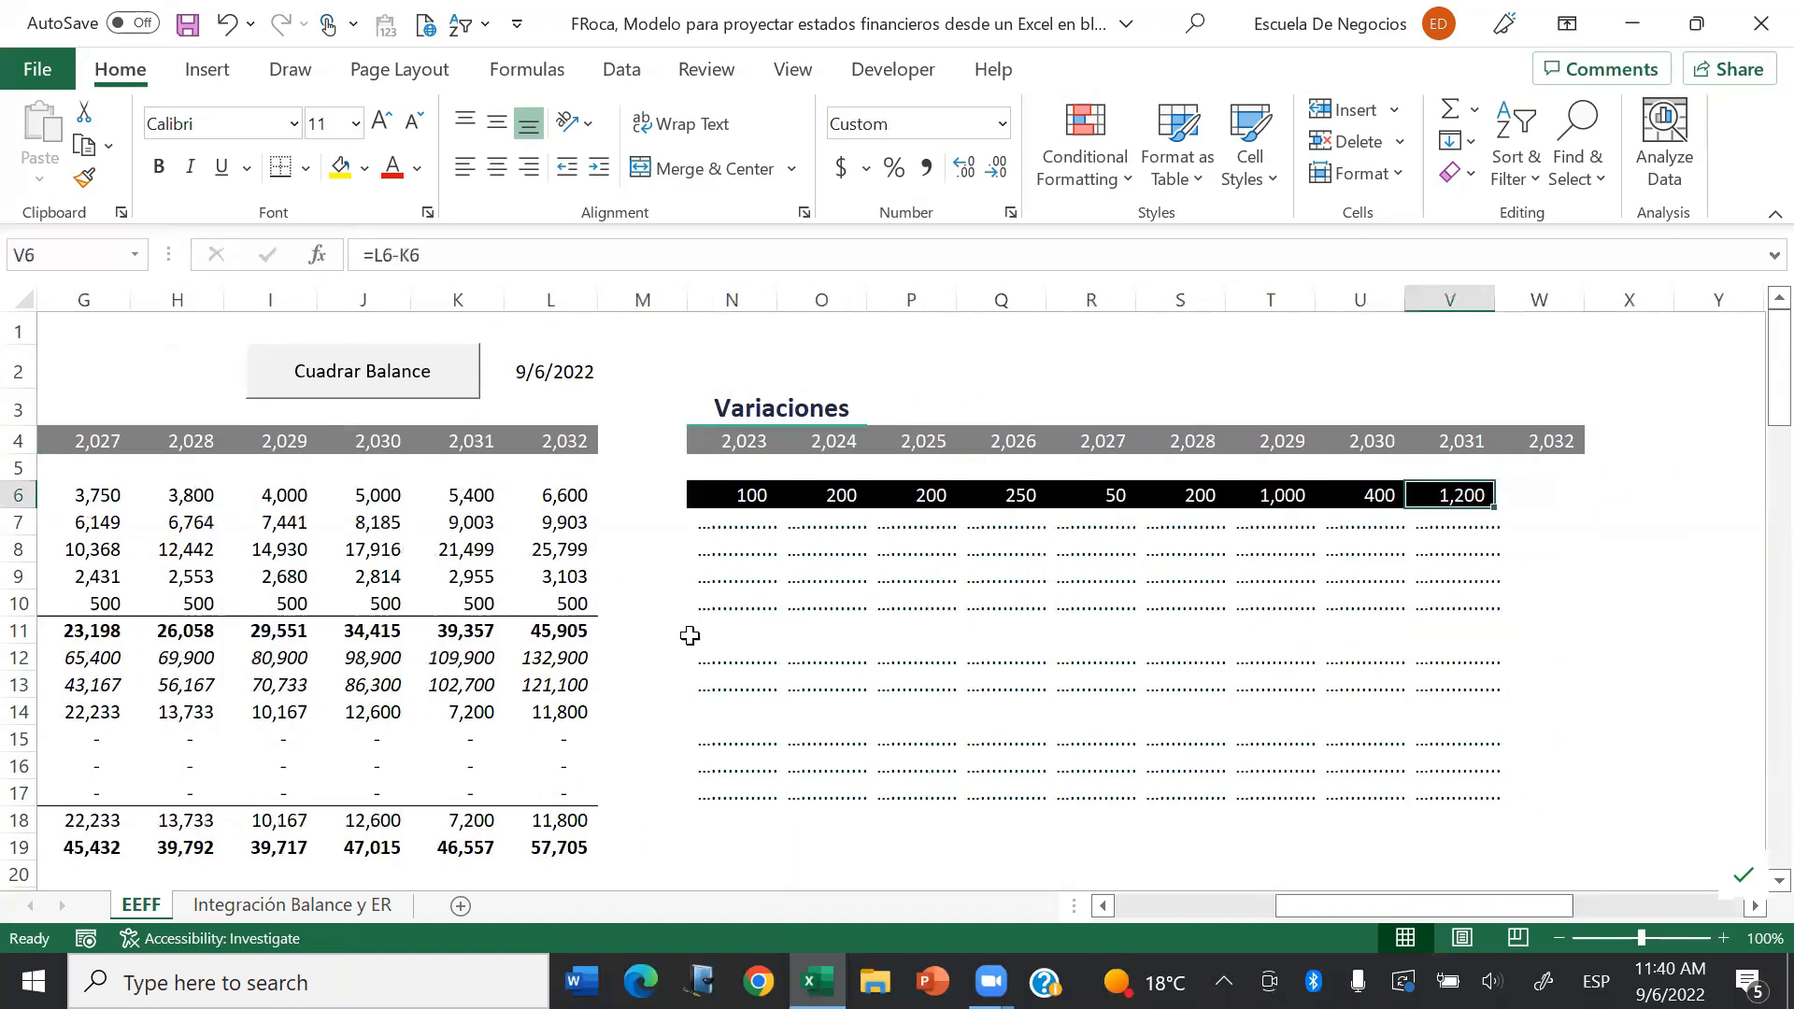
pyautogui.click(542, 254)
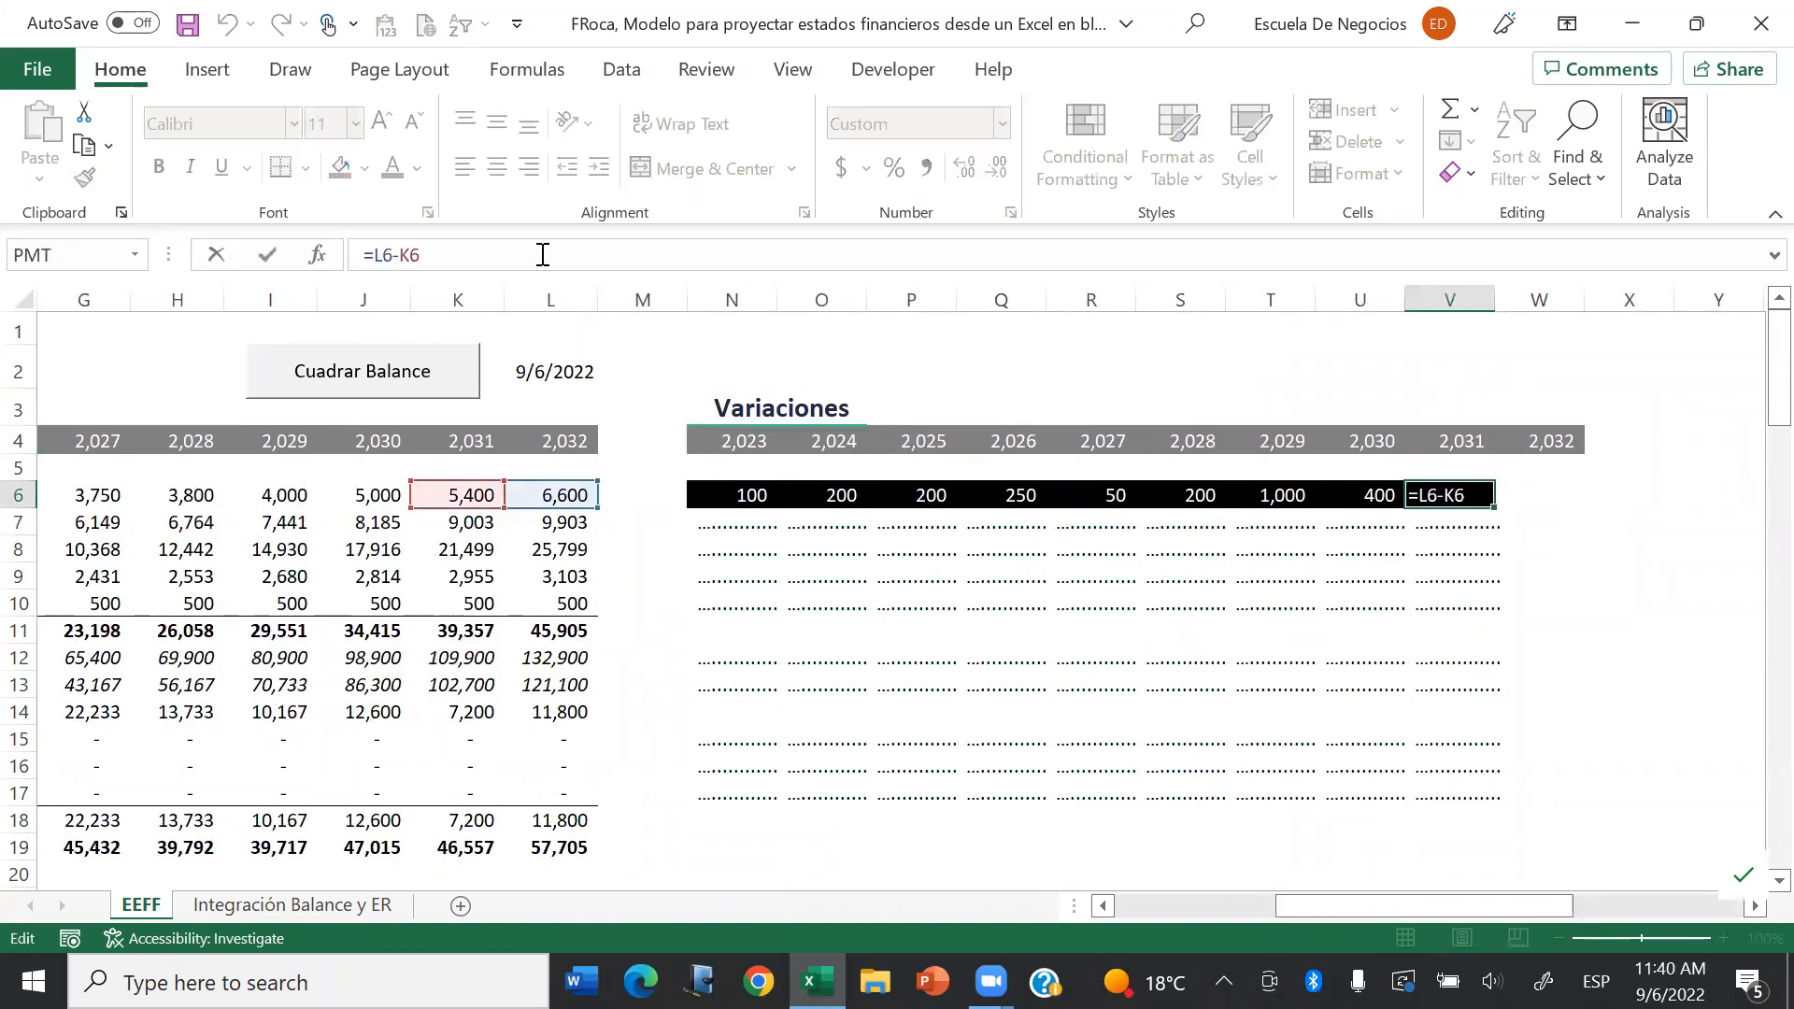
pyautogui.hotkey('ctrl', 'Return')
pyautogui.hotkey('ctrl', 'c')
pyautogui.press('Right')
pyautogui.hotkey('ctrl', 'v')
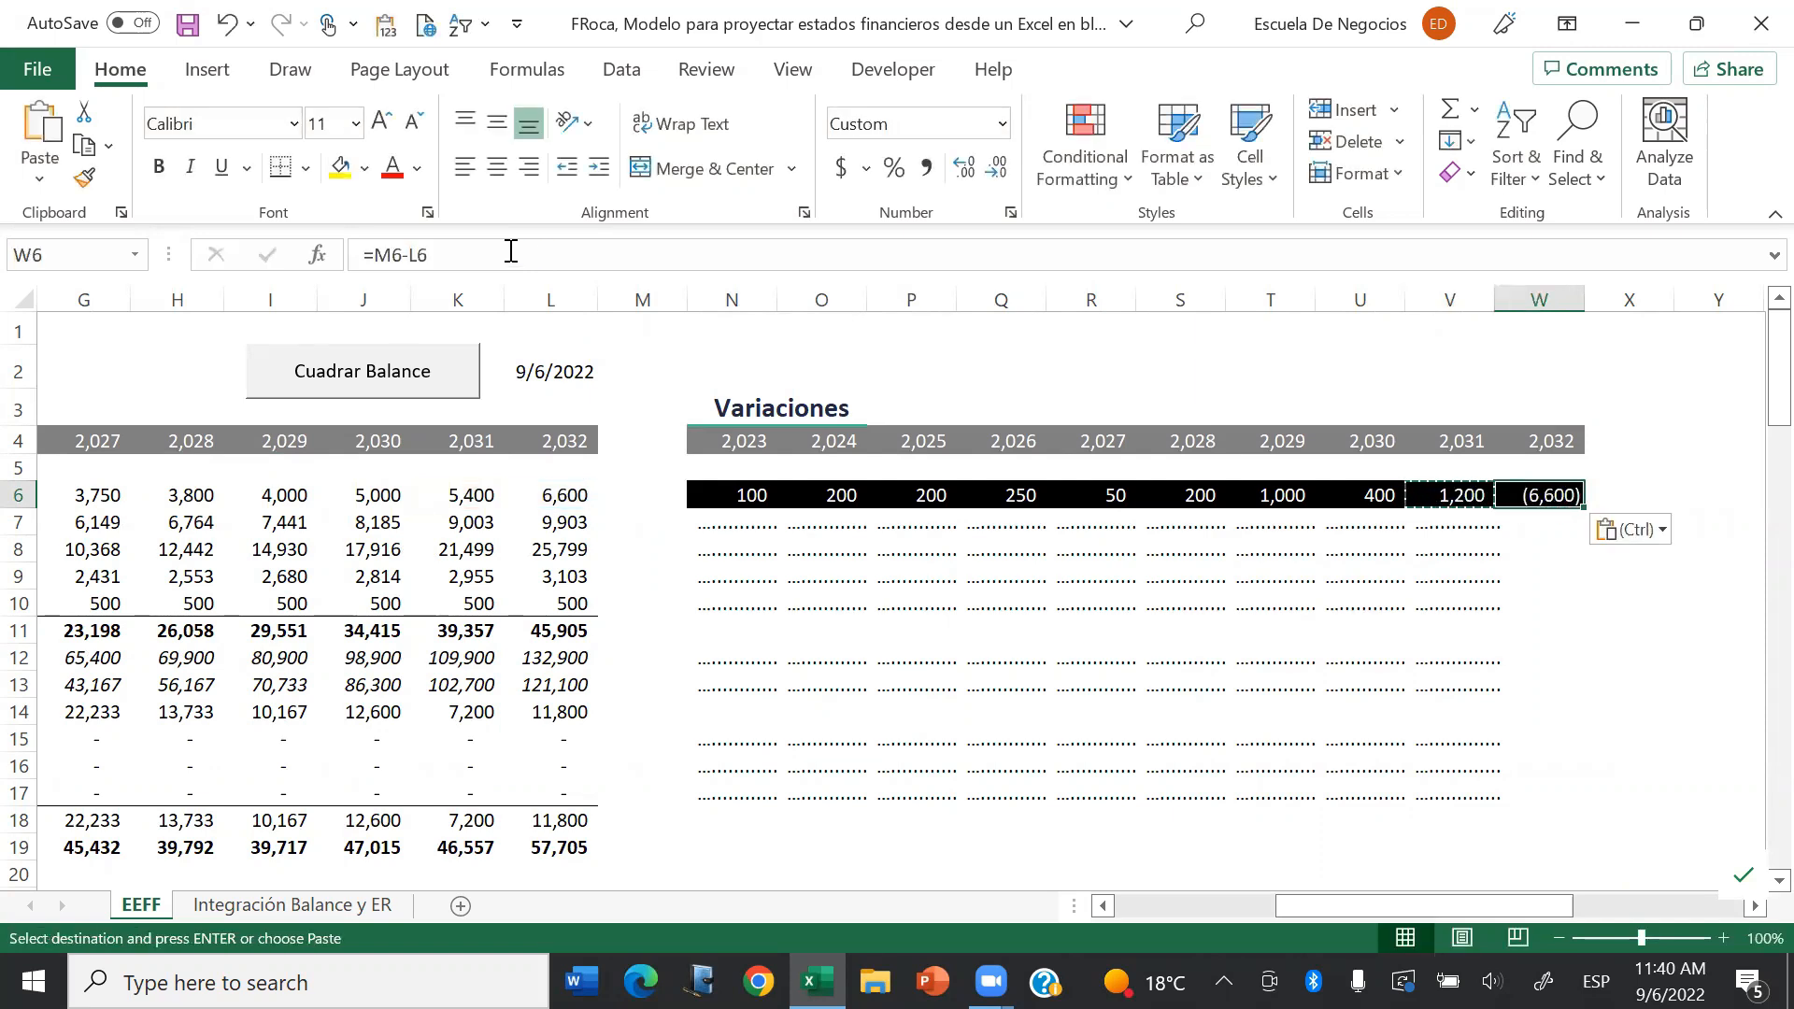
pyautogui.click(510, 251)
pyautogui.hotkey('ctrl', 'Return')
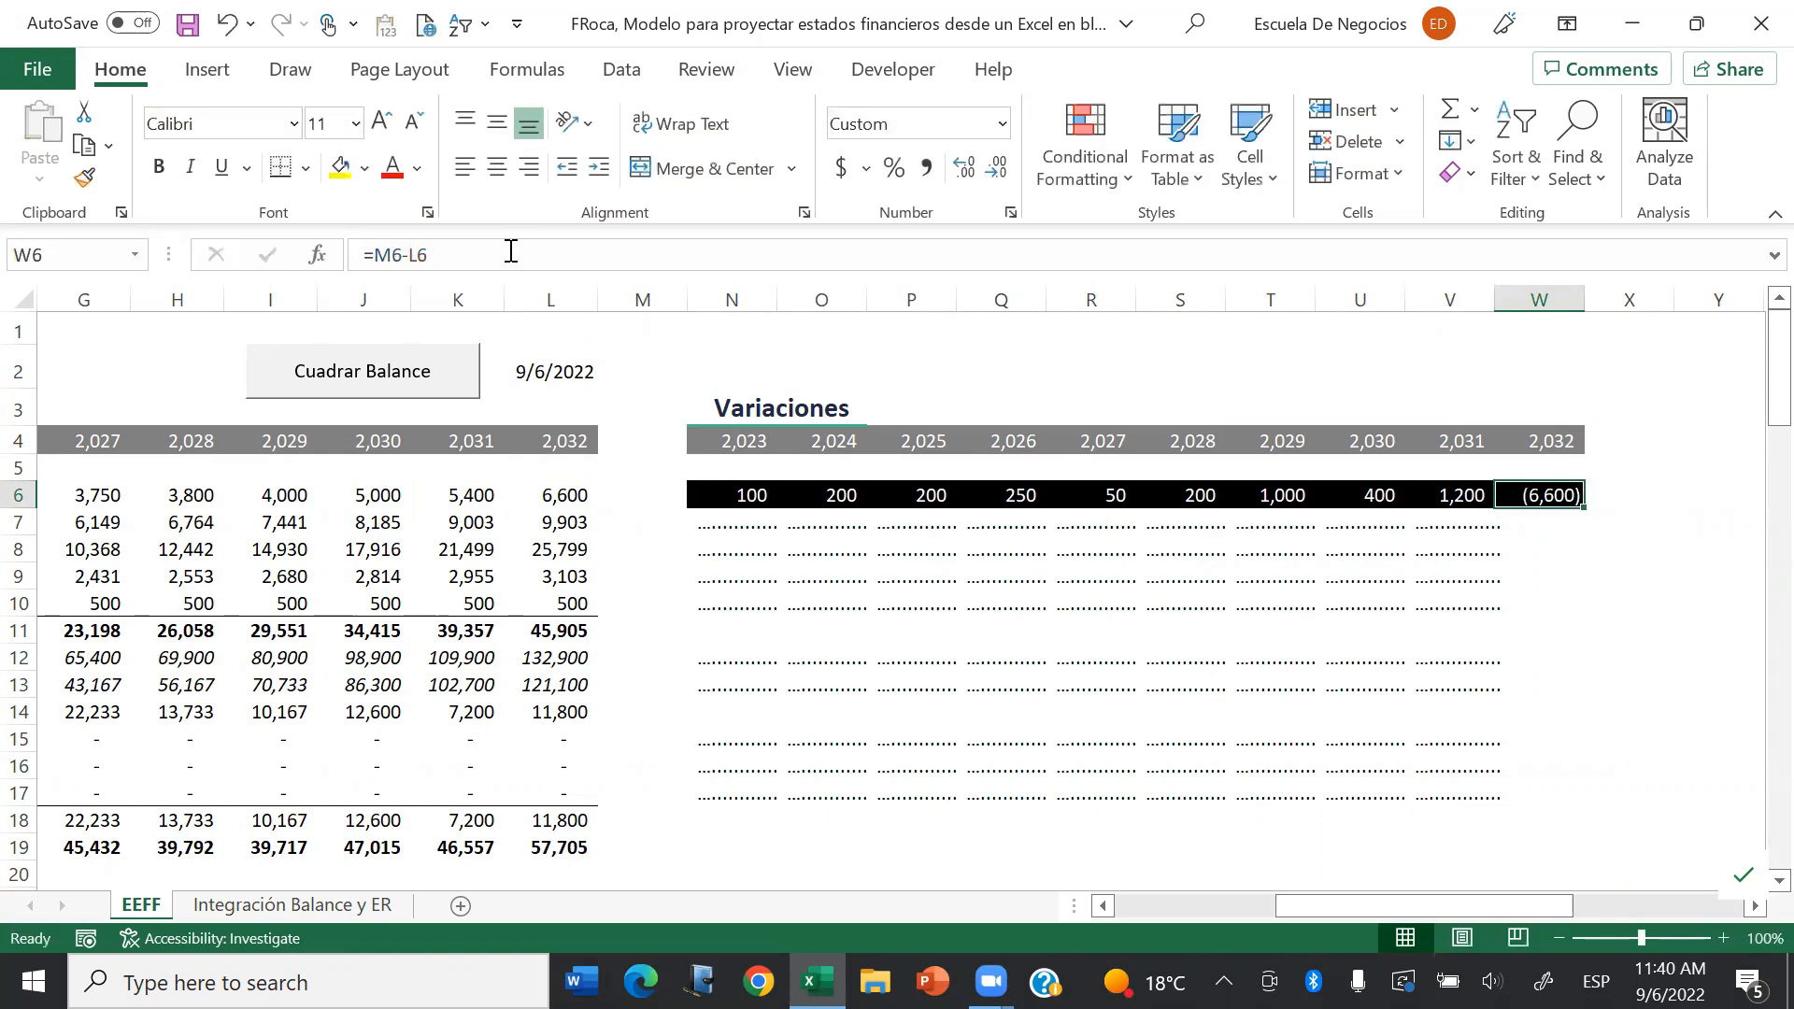
pyautogui.hotkey('ctrl', 'z')
pyautogui.hotkey('ctrl', 'z')
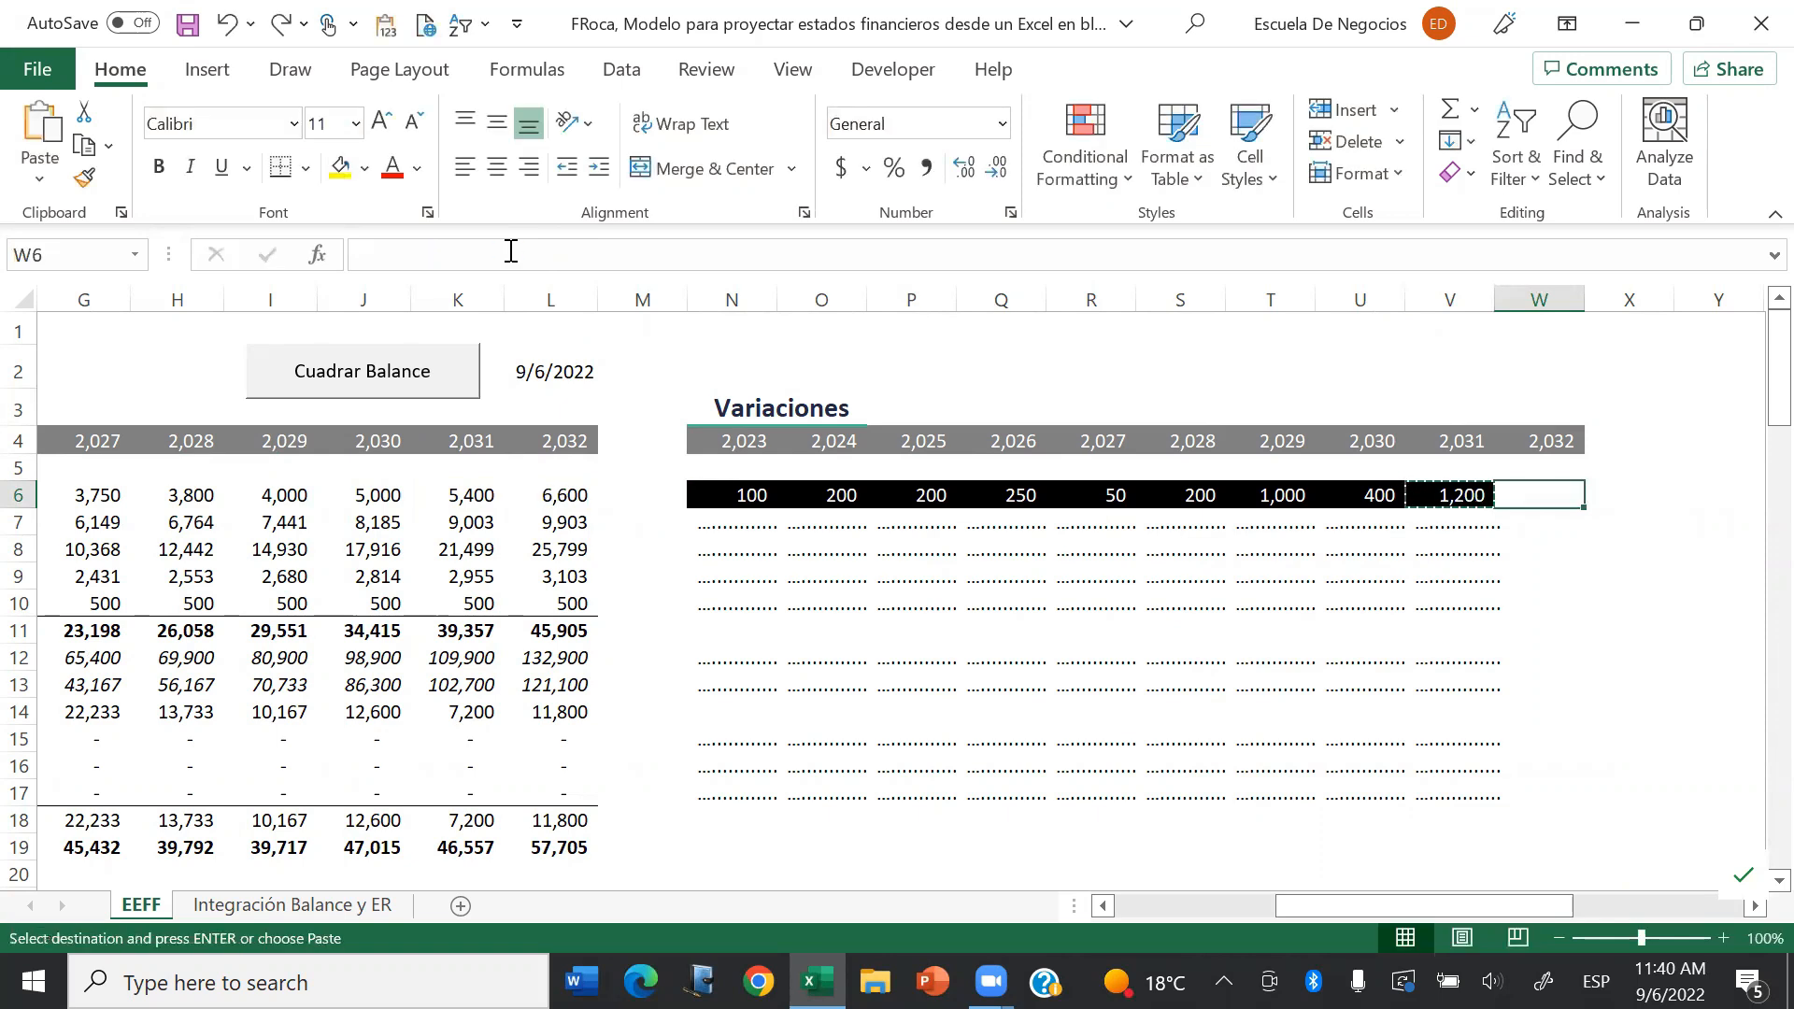
# Step: Review the Caja y Bancos balances for 2023 to 2032 against their yearly variations in row 6
pyautogui.press('Left')
pyautogui.press('Left')
pyautogui.press('Left')
pyautogui.press('Left')
pyautogui.press('Left')
pyautogui.press('Left')
pyautogui.press('Left')
pyautogui.press('Left')
pyautogui.press('Left')
pyautogui.press('Left')
pyautogui.press('Left')
pyautogui.press('Left')
pyautogui.press('Left')
pyautogui.press('Left')
pyautogui.press('Left')
pyautogui.press('Left')
pyautogui.press('Left')
pyautogui.press('Left')
pyautogui.press('Left')
pyautogui.press('Left')
pyautogui.press('Left')
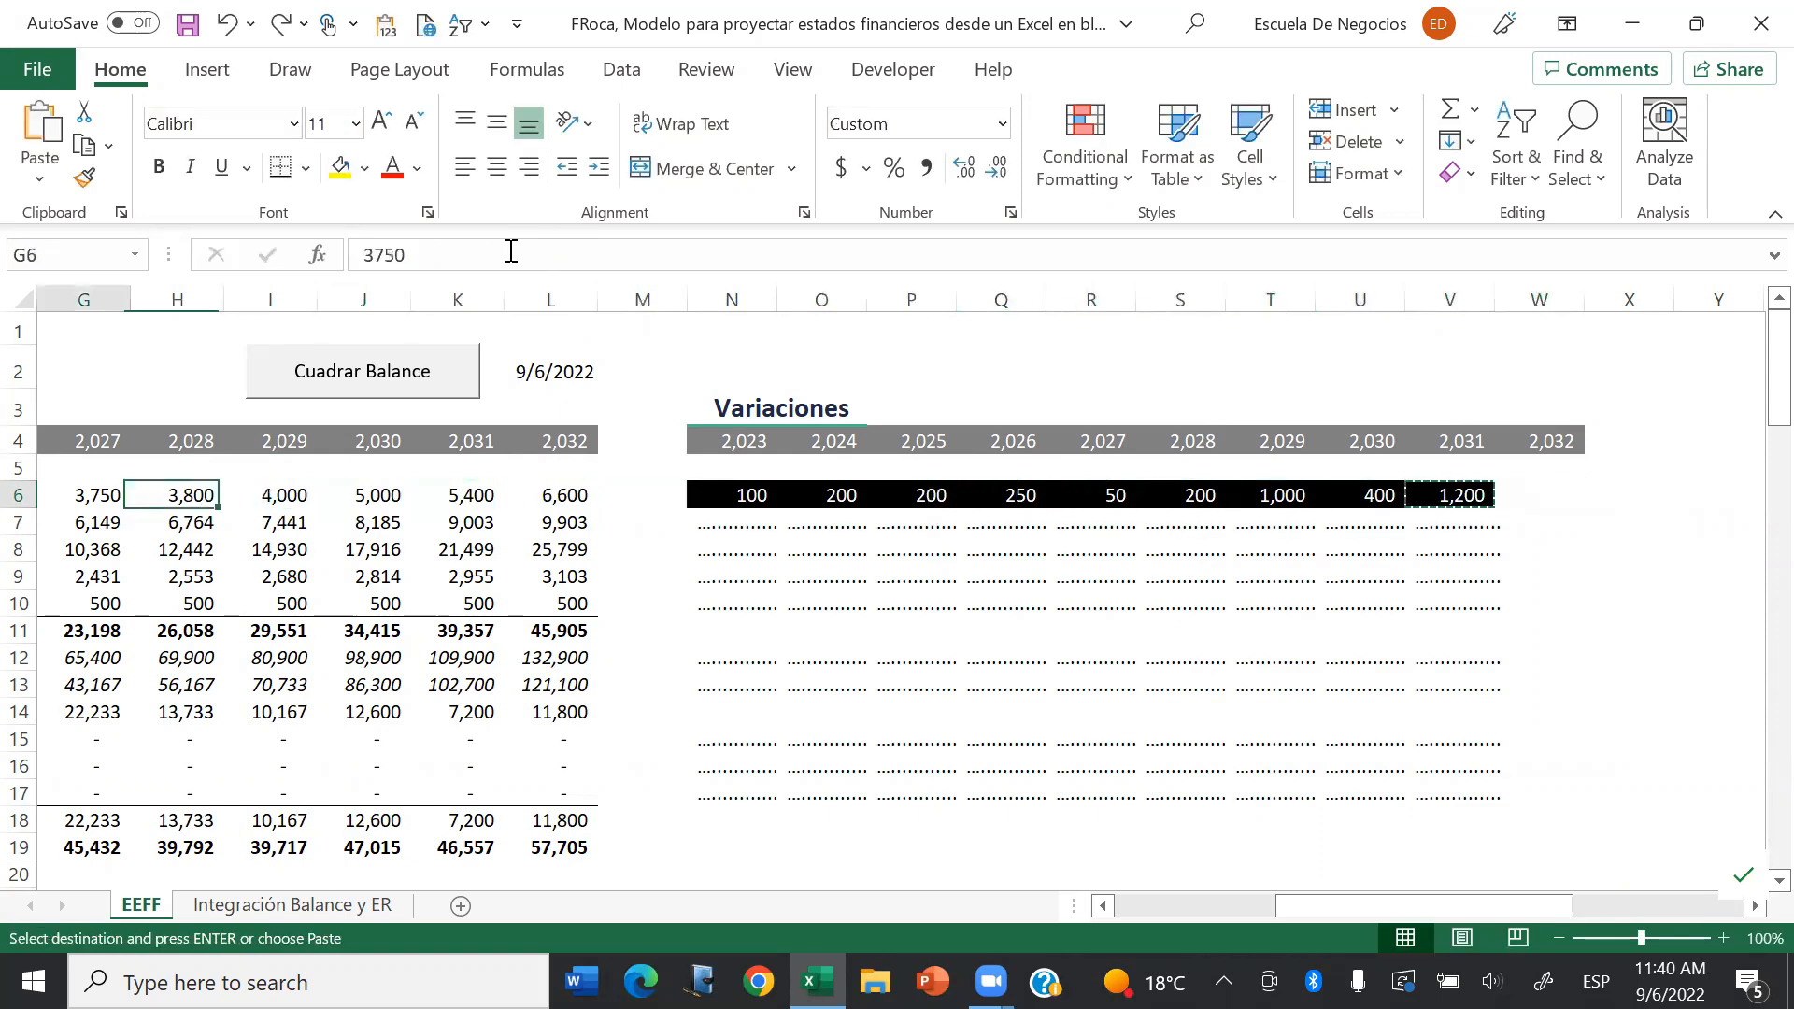
pyautogui.press('Right')
pyautogui.press('Right')
pyautogui.press('Right')
pyautogui.press('Right')
pyautogui.press('Right')
pyautogui.press('Right')
pyautogui.press('Right')
pyautogui.press('Right')
pyautogui.press('Right')
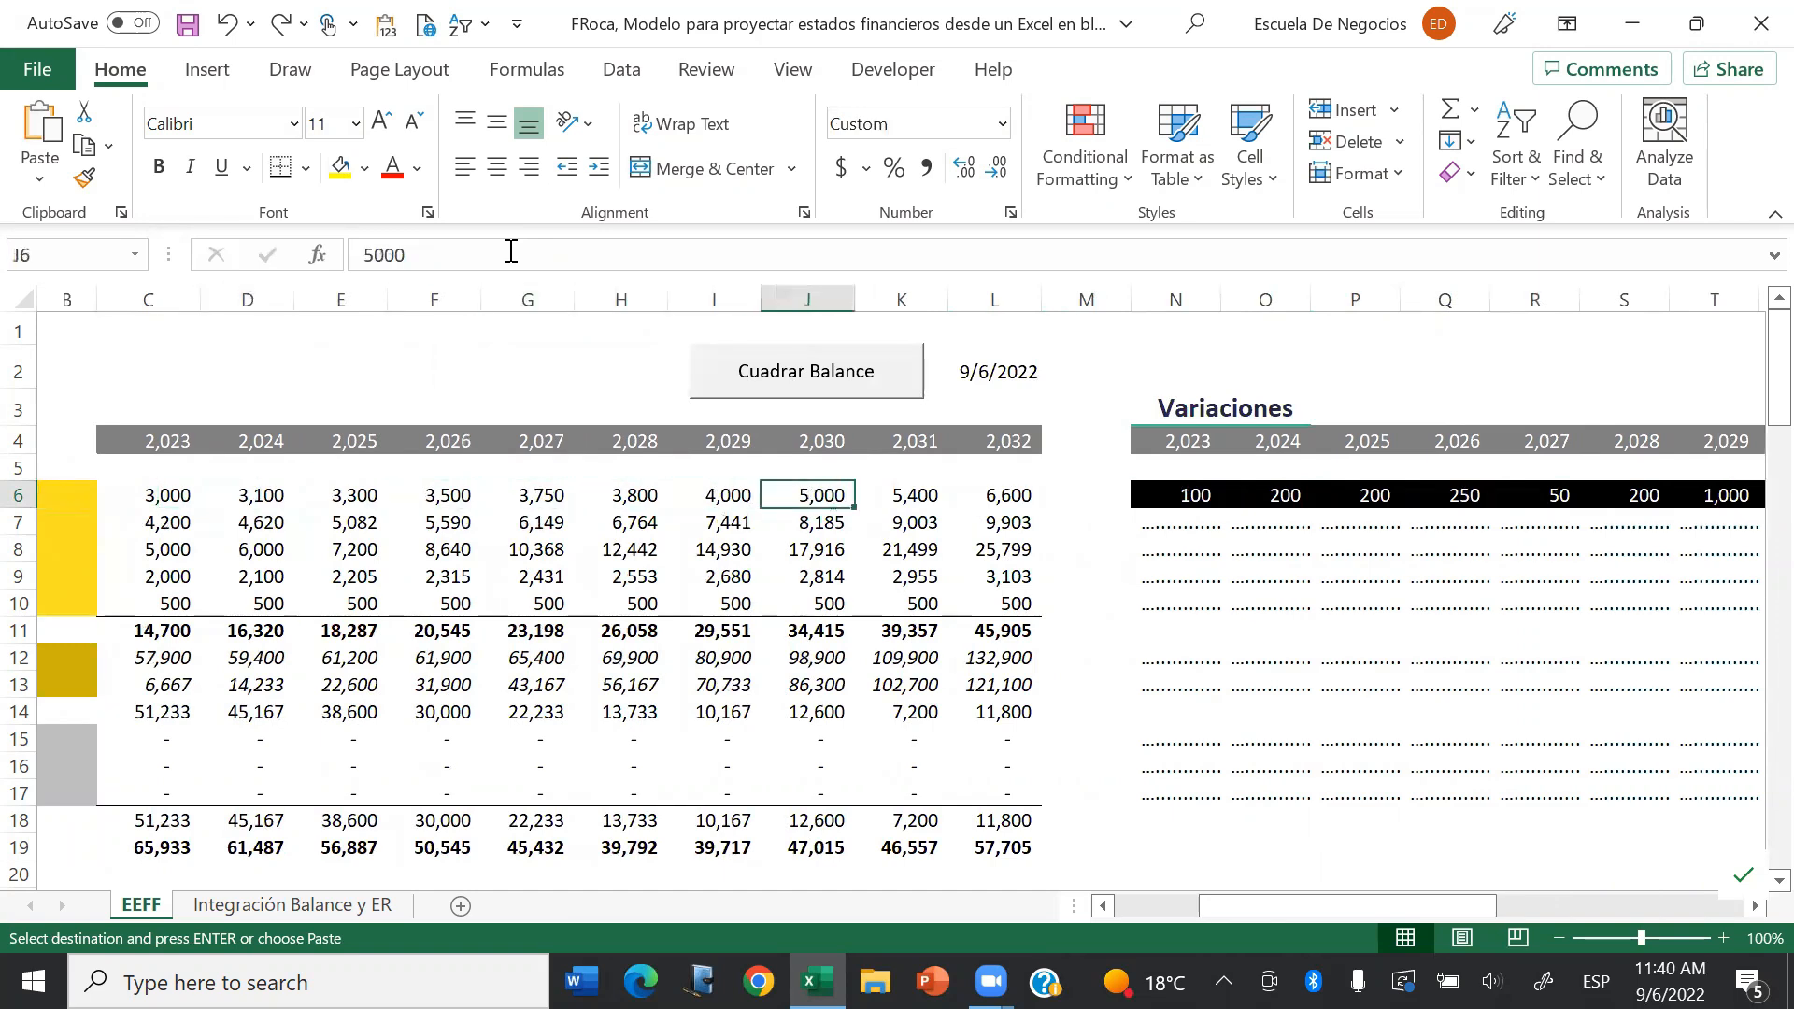
pyautogui.press('Left')
pyautogui.press('Left')
pyautogui.press('Left')
pyautogui.press('Left')
pyautogui.press('Left')
pyautogui.press('Left')
pyautogui.press('Left')
pyautogui.press('Left')
pyautogui.press('Left')
pyautogui.press('Left')
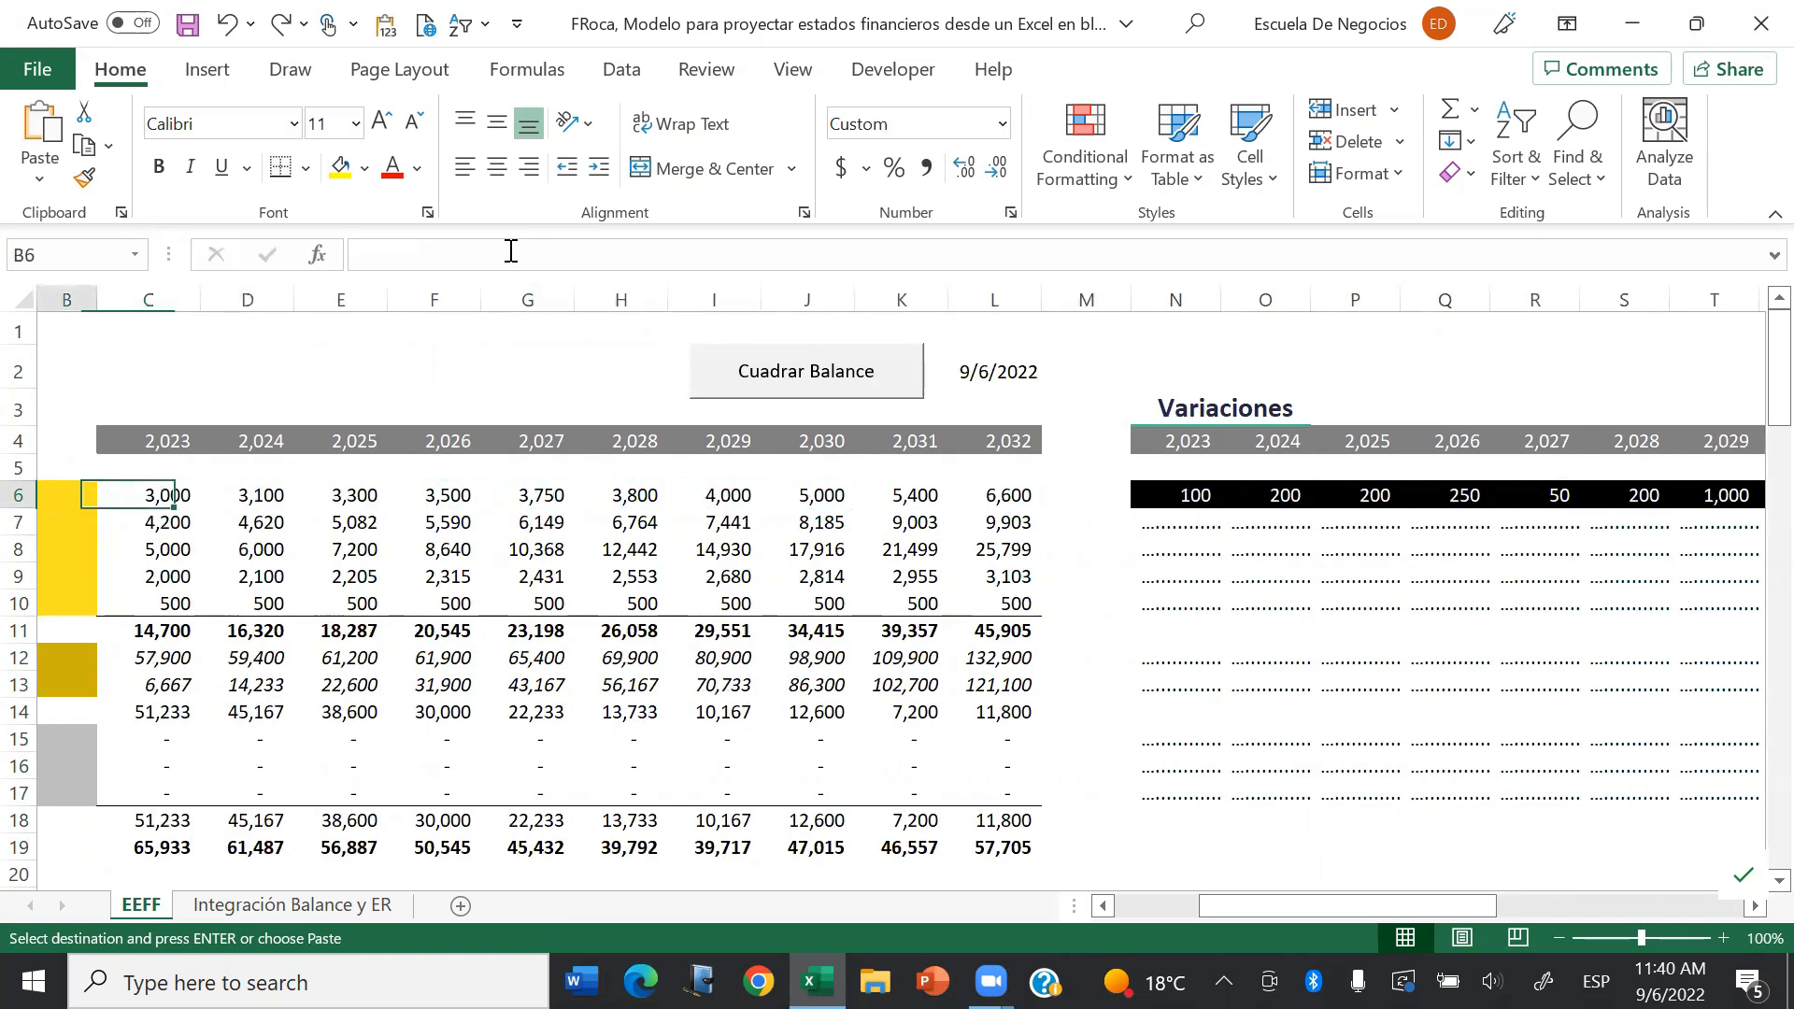
# Step: Calculate the 2023 variation of Cuentas a Cobrar por Ventas in N7 with the formula =D7-C7
pyautogui.click(1659, 522)
pyautogui.write('=')
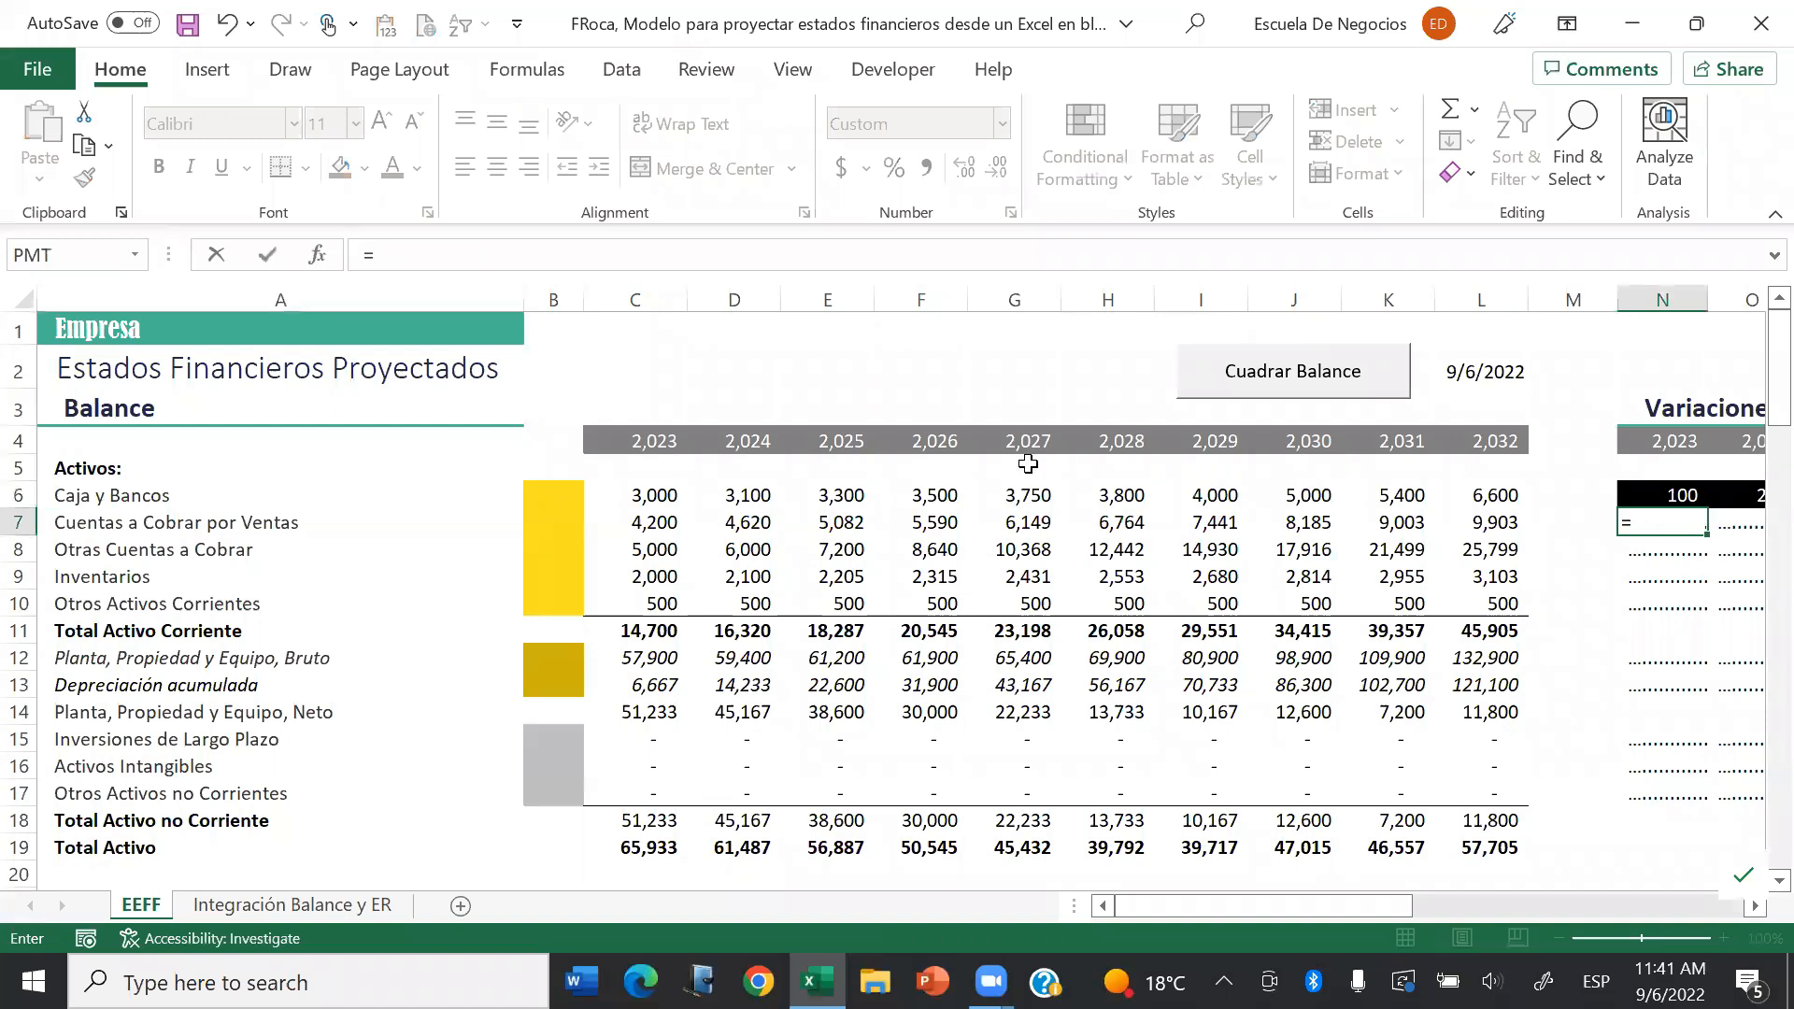
pyautogui.click(732, 521)
pyautogui.write('-')
pyautogui.click(660, 523)
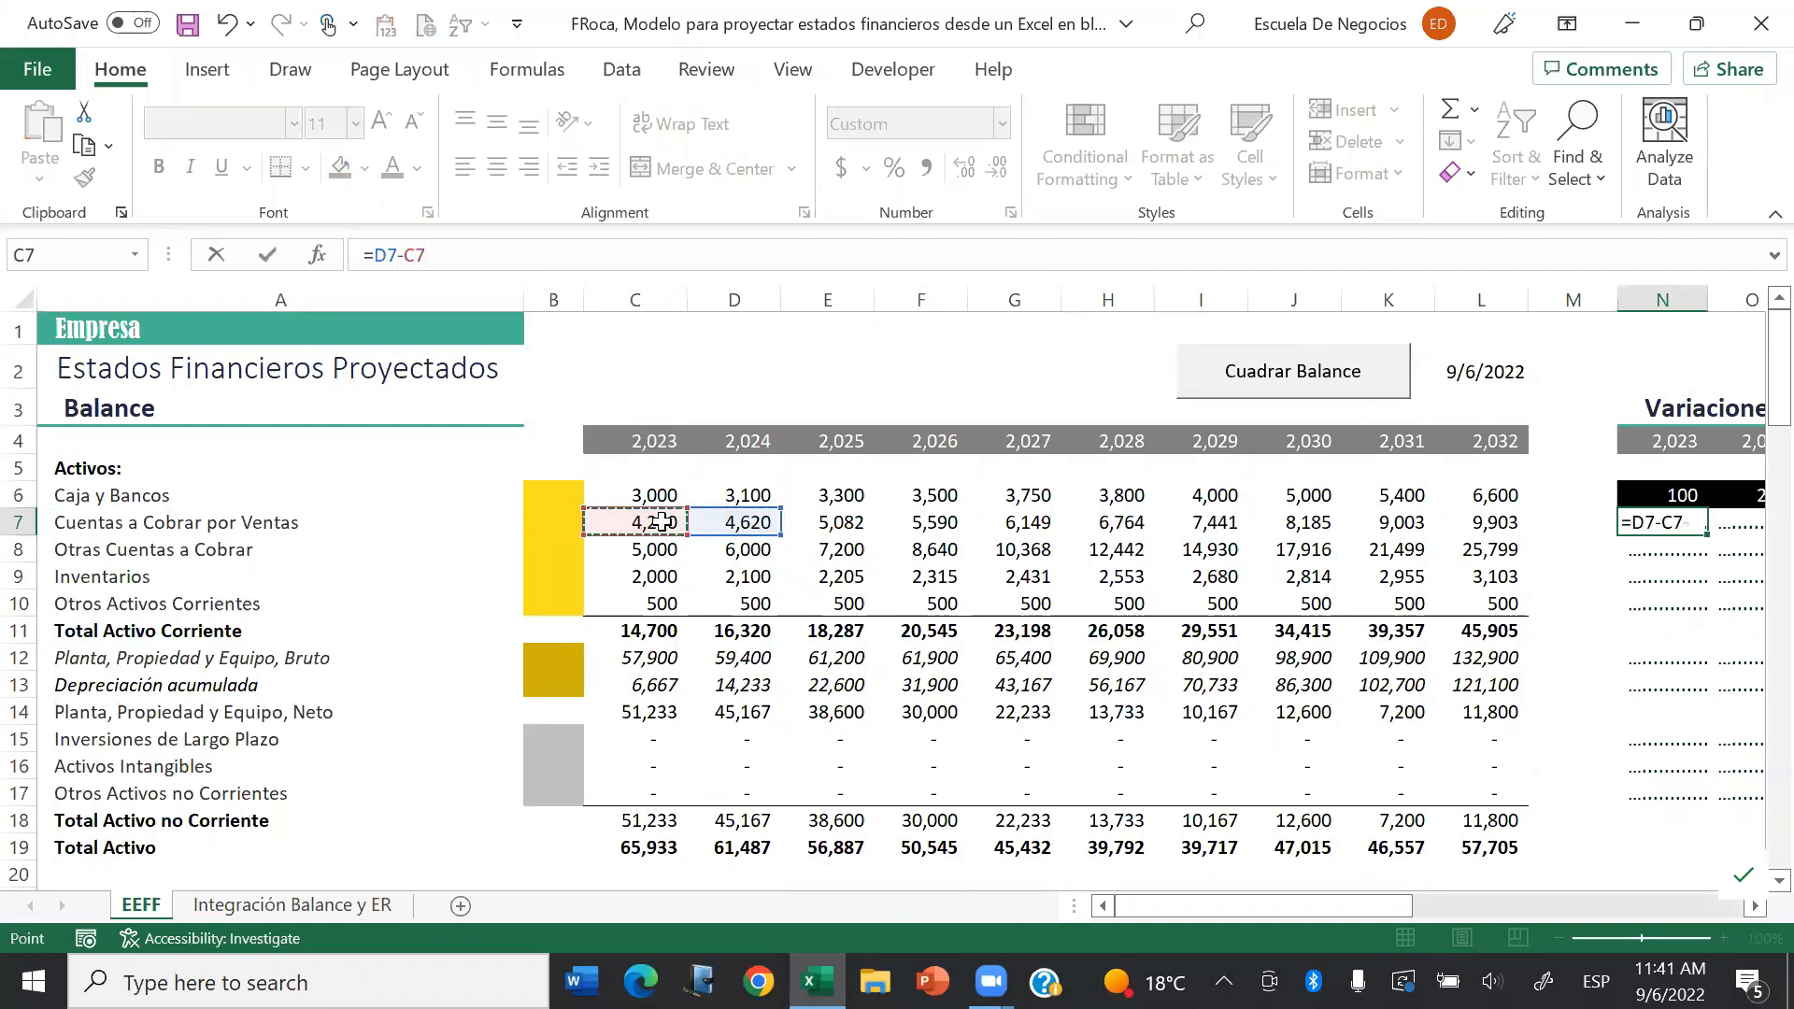
pyautogui.press('Return')
# Step: Copy the N7 variation formula down to N8:N10 for Otras Cuentas a Cobrar, Inventarios and Otros Activos Corrientes
pyautogui.press('Up')
pyautogui.hotkey('ctrl', 'c')
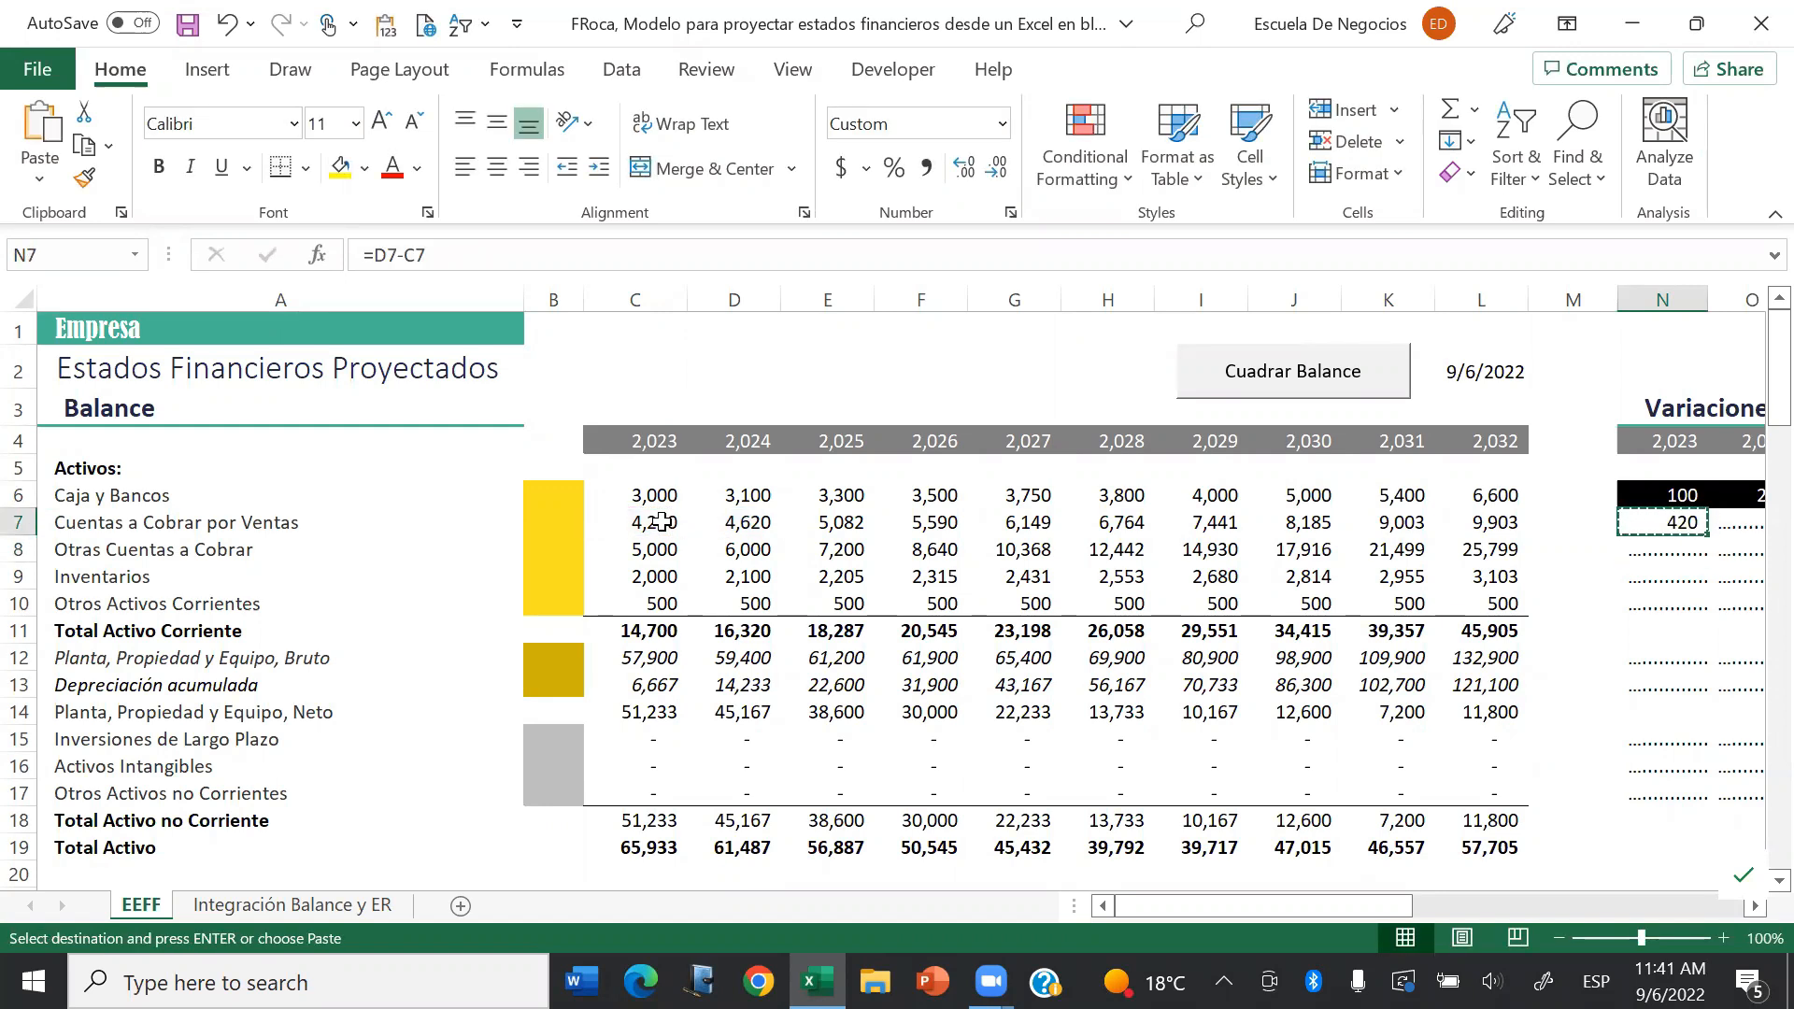
pyautogui.hotkey('shift', 'Down')
pyautogui.hotkey('shift', 'Down')
pyautogui.hotkey('shift', 'Down')
pyautogui.press('Return')
# Step: Copy the N10 variation formula into N12 and N13 for Planta, Propiedad y Equipo, Bruto and Depreciación acumulada
pyautogui.press('Down')
pyautogui.press('Down')
pyautogui.press('Down')
pyautogui.hotkey('ctrl', 'c')
pyautogui.press('Down')
pyautogui.press('Down')
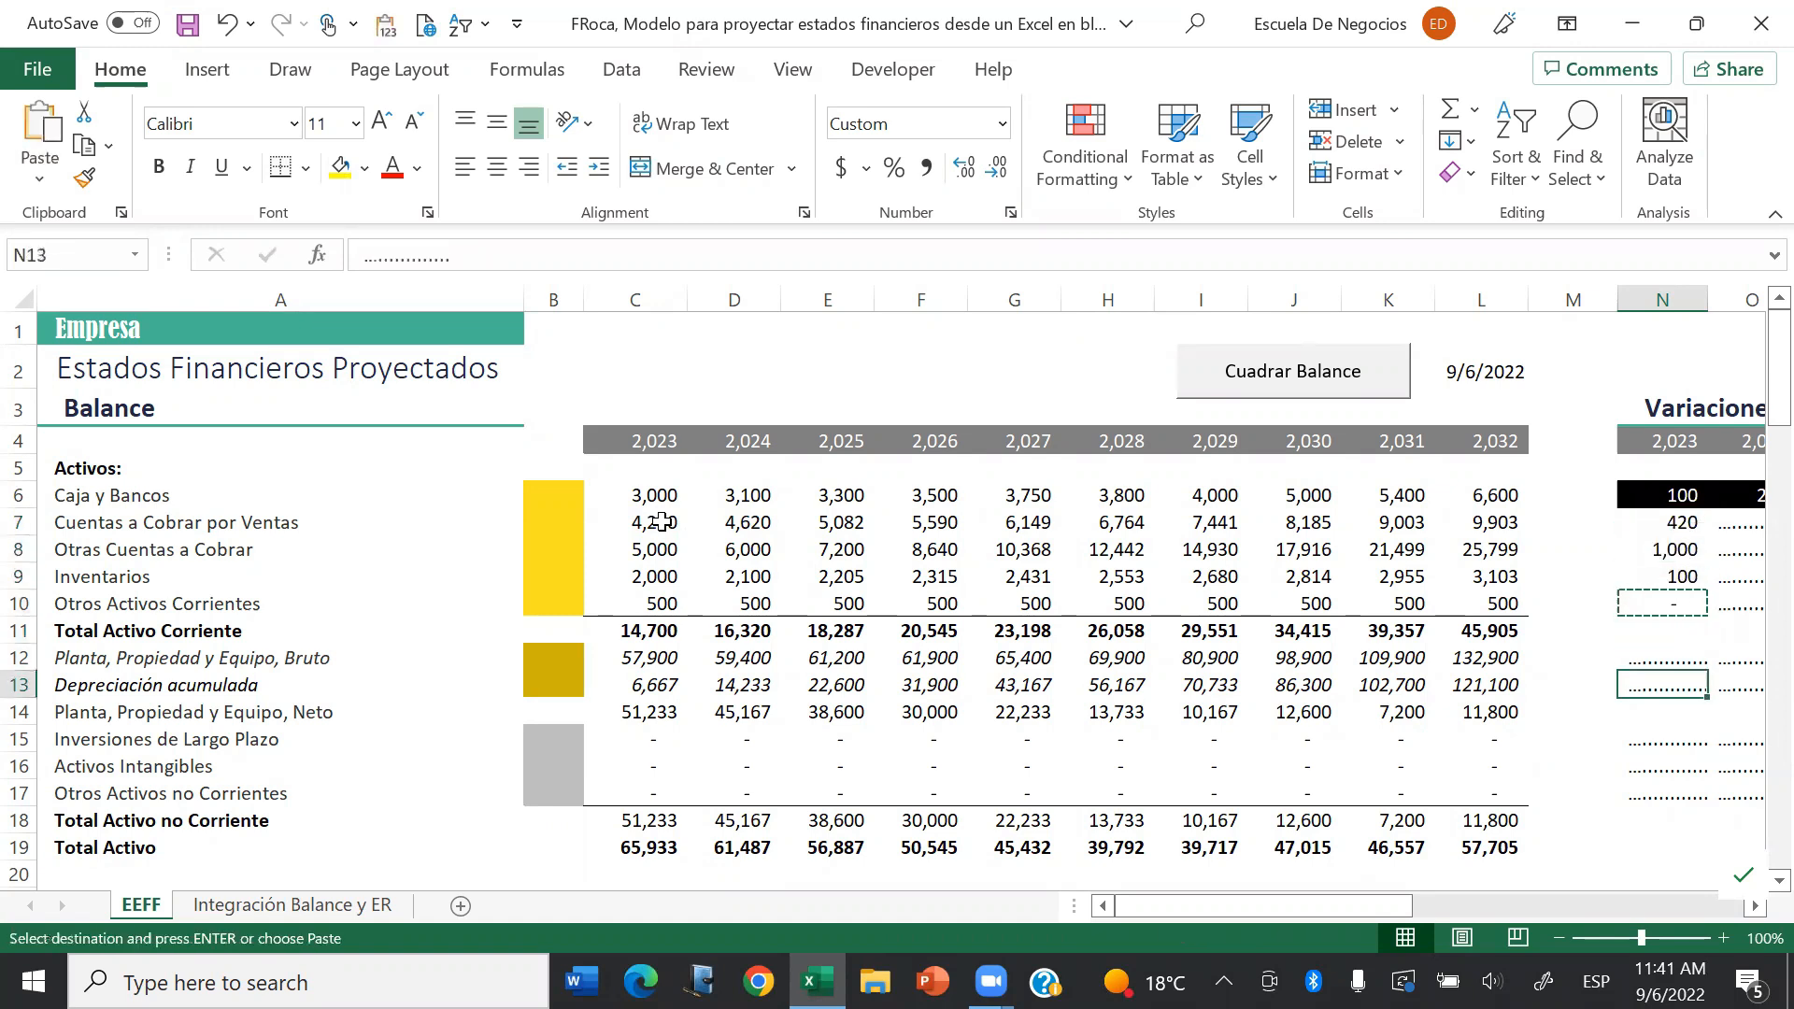
pyautogui.hotkey('ctrl', 'v')
pyautogui.press('Down')
pyautogui.hotkey('ctrl', 'v')
# Step: Paste the variation formula into N15:N17 for Inversiones de Largo Plazo, Activos Intangibles and Otros Activos no Corrientes
pyautogui.press('Down')
pyautogui.press('Down')
pyautogui.hotkey('shift', 'Down')
pyautogui.hotkey('shift', 'Down')
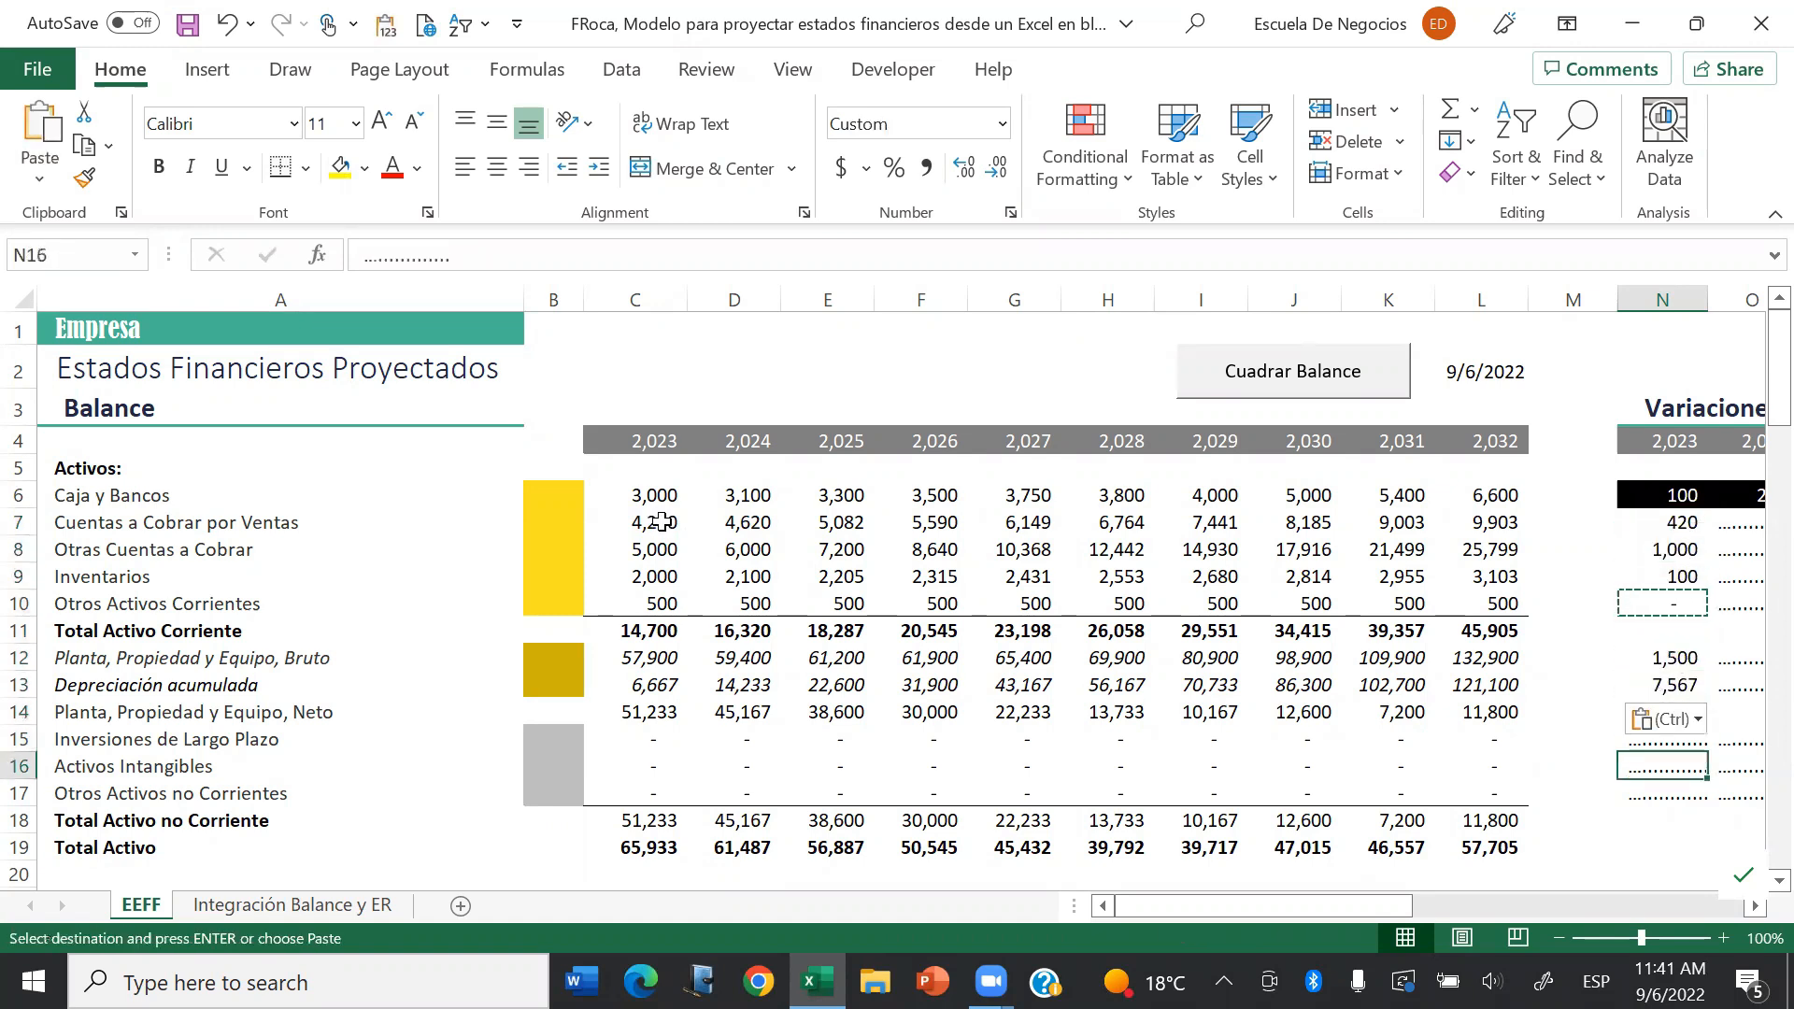
pyautogui.hotkey('ctrl', 'v')
pyautogui.press('Down')
pyautogui.press('Down')
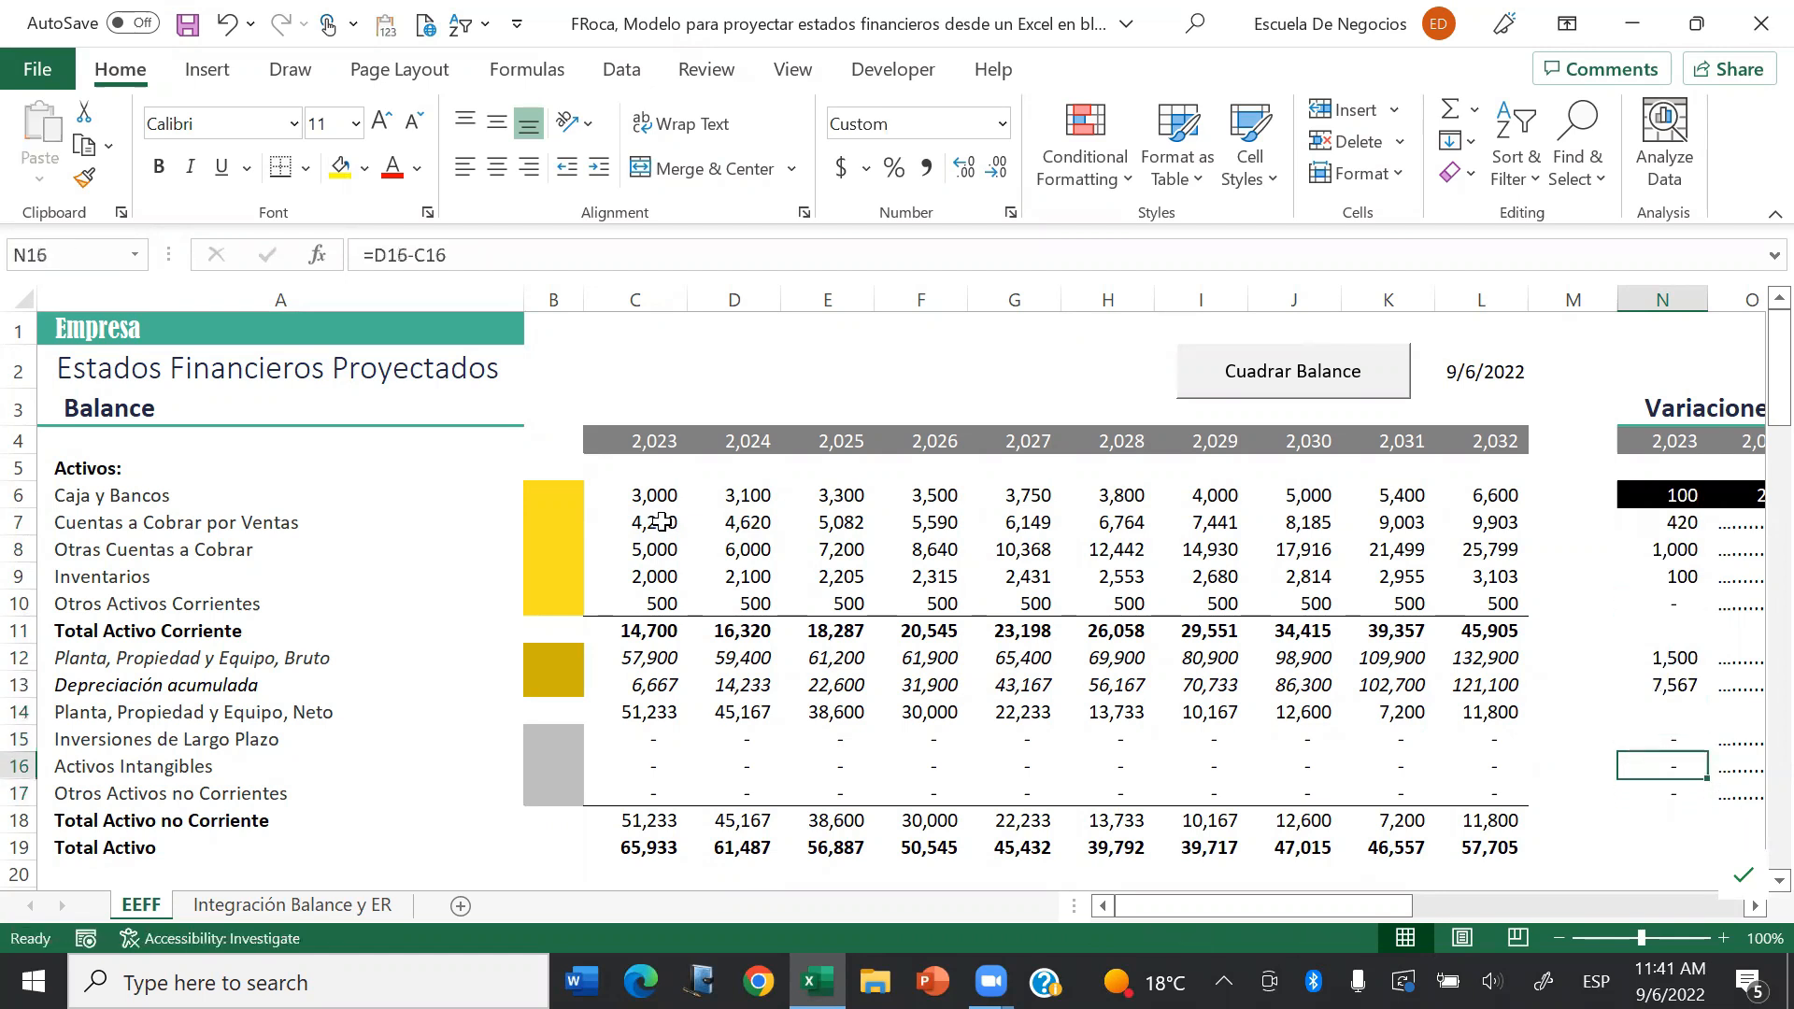
# Step: Copy the N17 variation formula into N22:N24 for Cuentas por Pagar a Proveedores, Deuda de Corto Plazo and Otros Pasivos Corrientes
pyautogui.hotkey('ctrl', 'c')
pyautogui.press('Down')
pyautogui.press('Down')
pyautogui.press('Down')
pyautogui.press('Down')
pyautogui.press('Down')
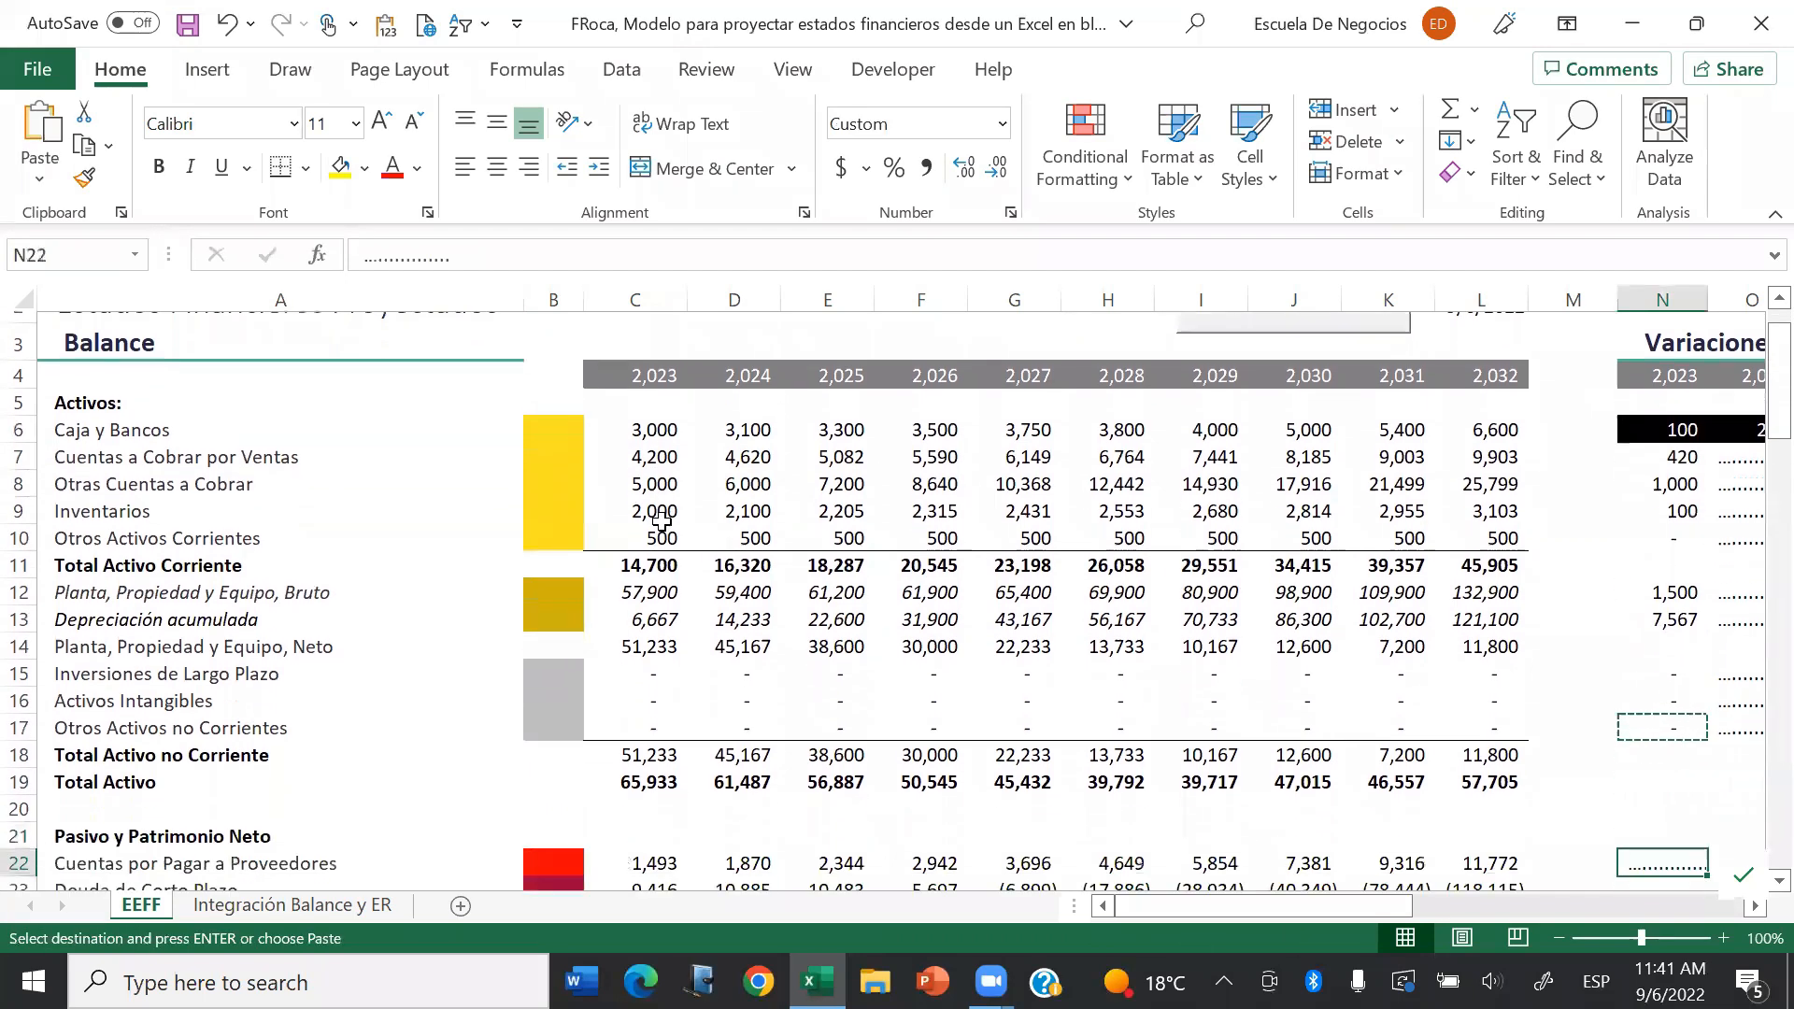
pyautogui.hotkey('shift', 'Down')
pyautogui.hotkey('shift', 'Down')
pyautogui.hotkey('shift', 'Down')
pyautogui.hotkey('shift', 'Down')
pyautogui.hotkey('shift', 'Down')
pyautogui.hotkey('shift', 'Down')
pyautogui.hotkey('shift', 'Down')
pyautogui.hotkey('shift', 'Down')
pyautogui.hotkey('shift', 'Down')
pyautogui.hotkey('shift', 'Down')
pyautogui.hotkey('shift', 'Down')
pyautogui.hotkey('shift', 'Down')
pyautogui.hotkey('shift', 'Down')
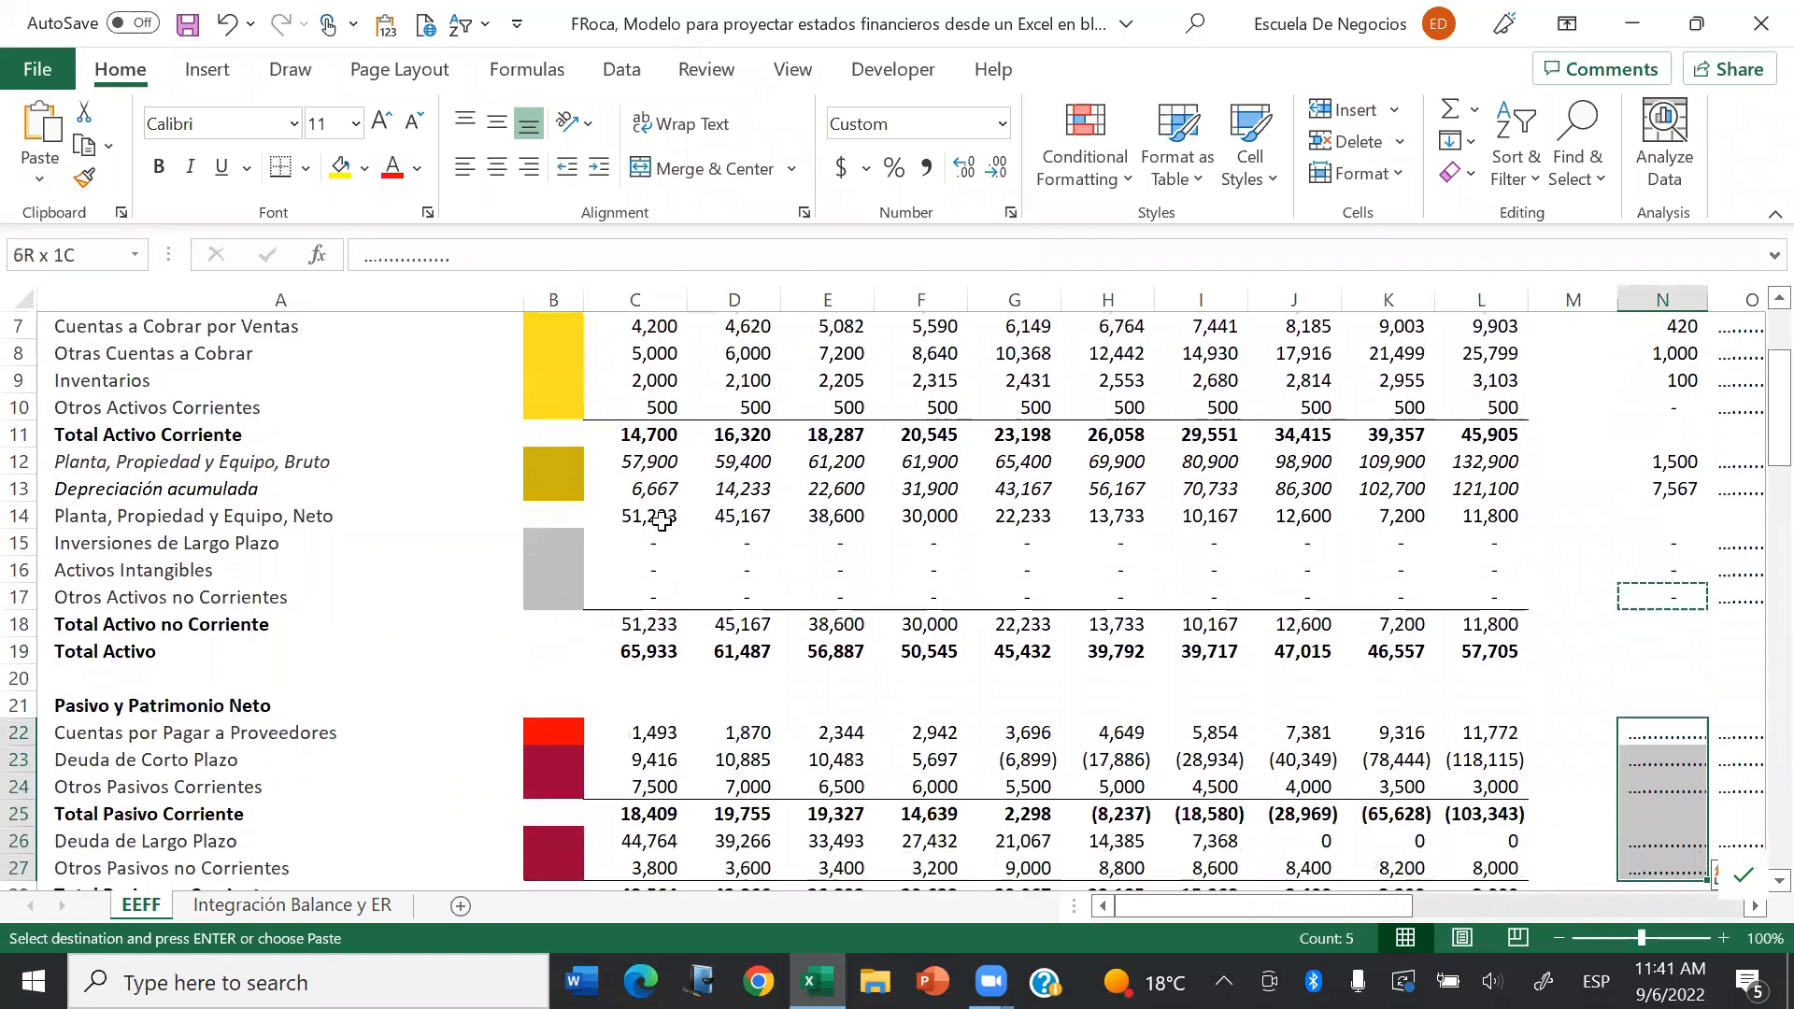
pyautogui.hotkey('shift', 'Up')
pyautogui.hotkey('shift', 'Up')
pyautogui.hotkey('shift', 'Up')
pyautogui.hotkey('shift', 'Up')
pyautogui.hotkey('shift', 'Up')
pyautogui.hotkey('shift', 'Up')
pyautogui.hotkey('shift', 'Up')
pyautogui.hotkey('shift', 'Up')
pyautogui.hotkey('shift', 'Up')
pyautogui.hotkey('shift', 'Up')
pyautogui.hotkey('shift', 'Up')
pyautogui.hotkey('shift', 'Up')
pyautogui.hotkey('shift', 'Up')
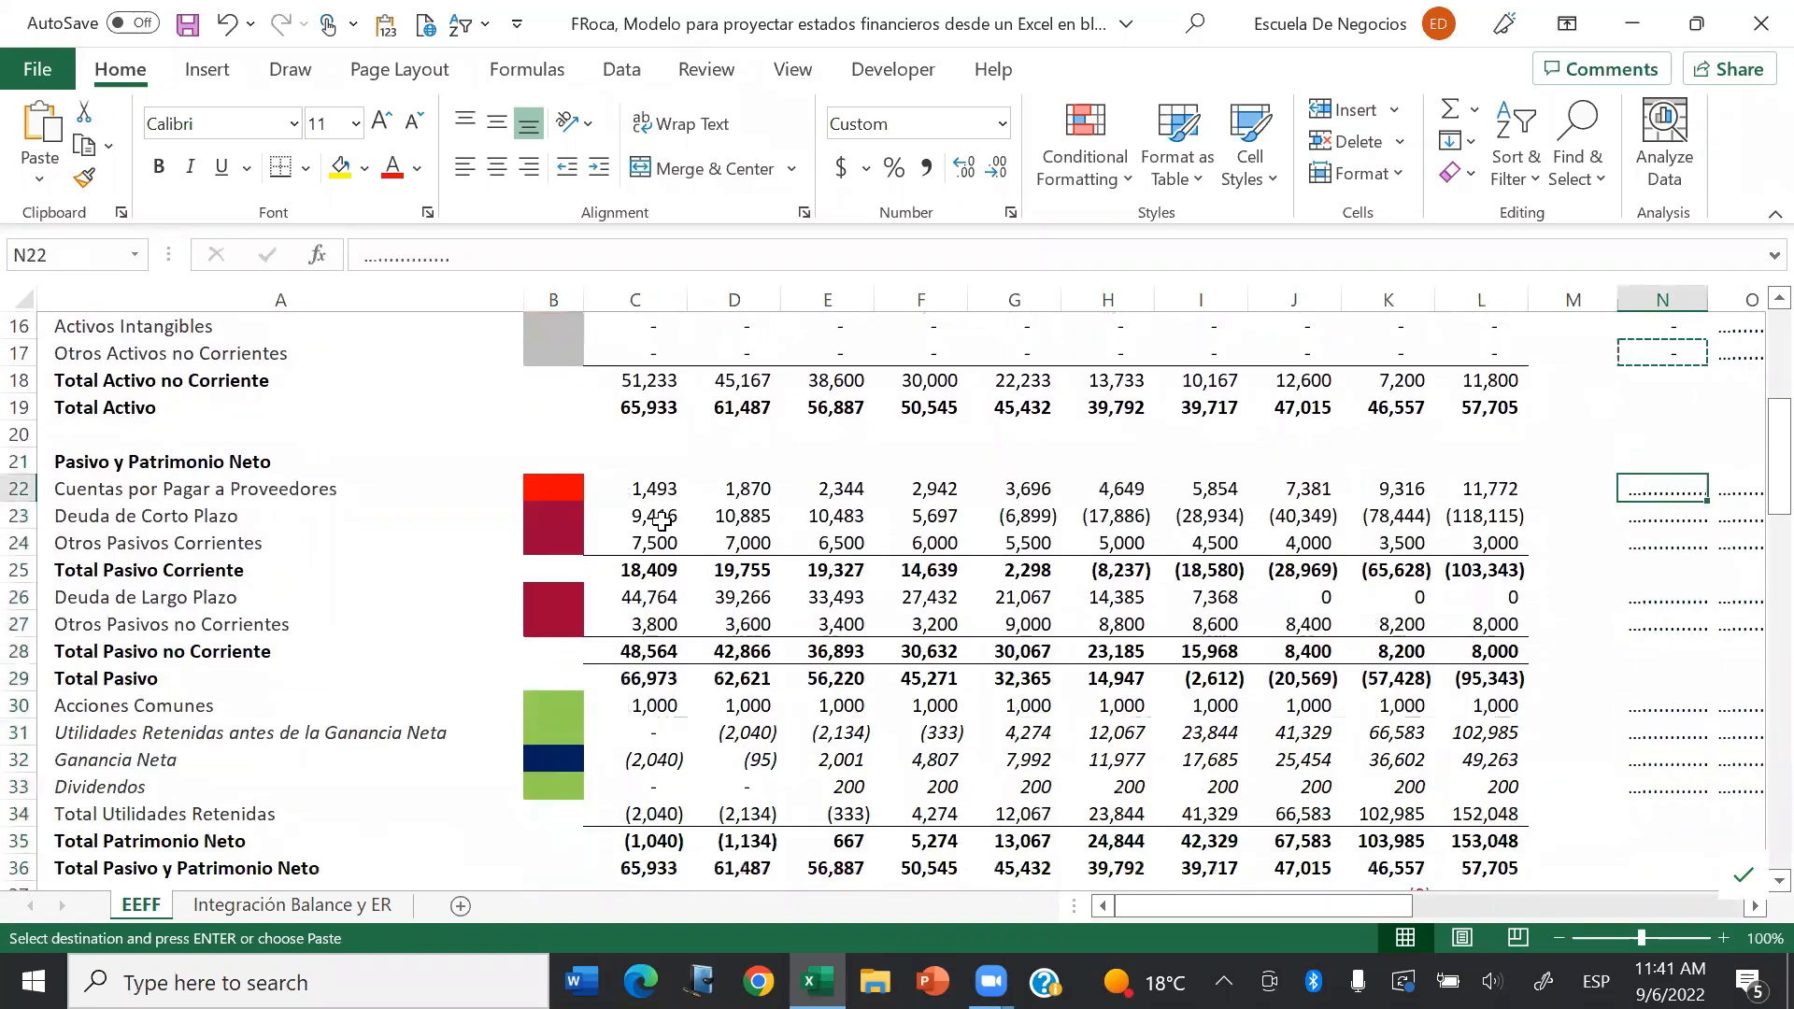
pyautogui.hotkey('shift', 'Down')
pyautogui.hotkey('shift', 'Down')
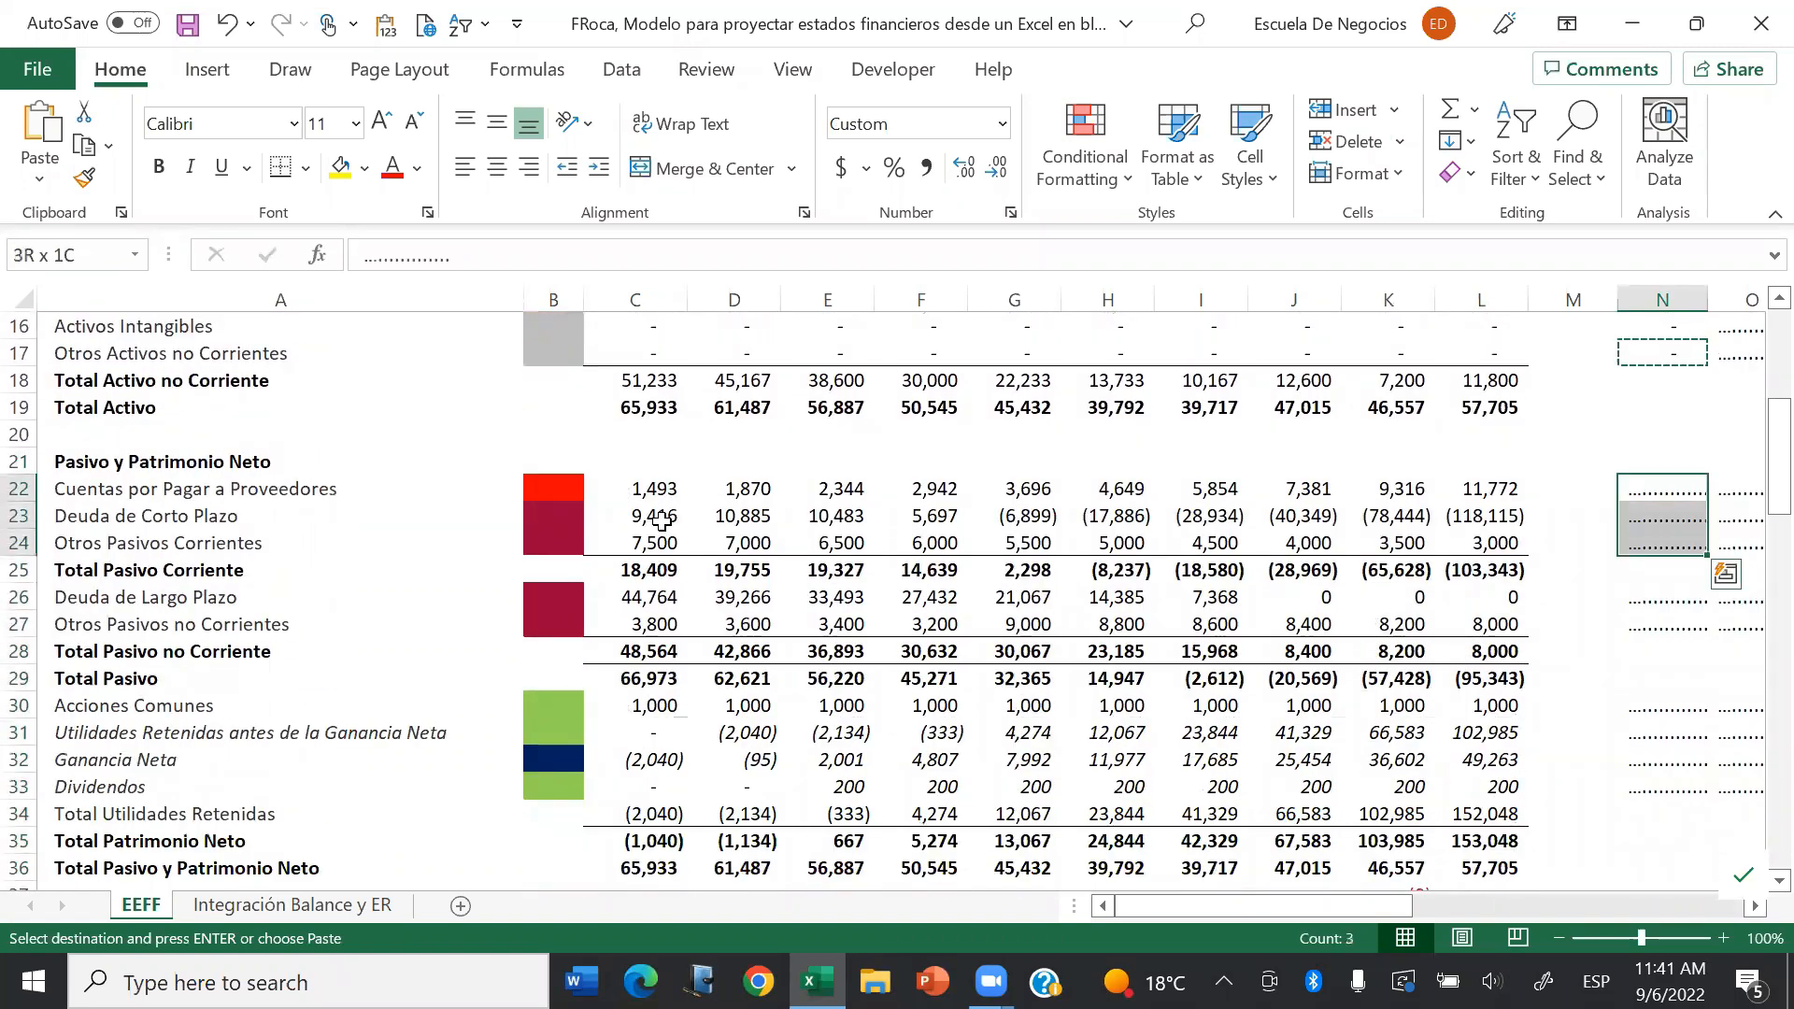
pyautogui.hotkey('ctrl', 'v')
# Step: Paste the variation formula into N26:N27 for Deuda de Largo Plazo and Otros Pasivos no Corrientes
pyautogui.press('Down')
pyautogui.press('Down')
pyautogui.press('Down')
pyautogui.press('Down')
pyautogui.hotkey('shift', 'Down')
pyautogui.hotkey('ctrl', 'v')
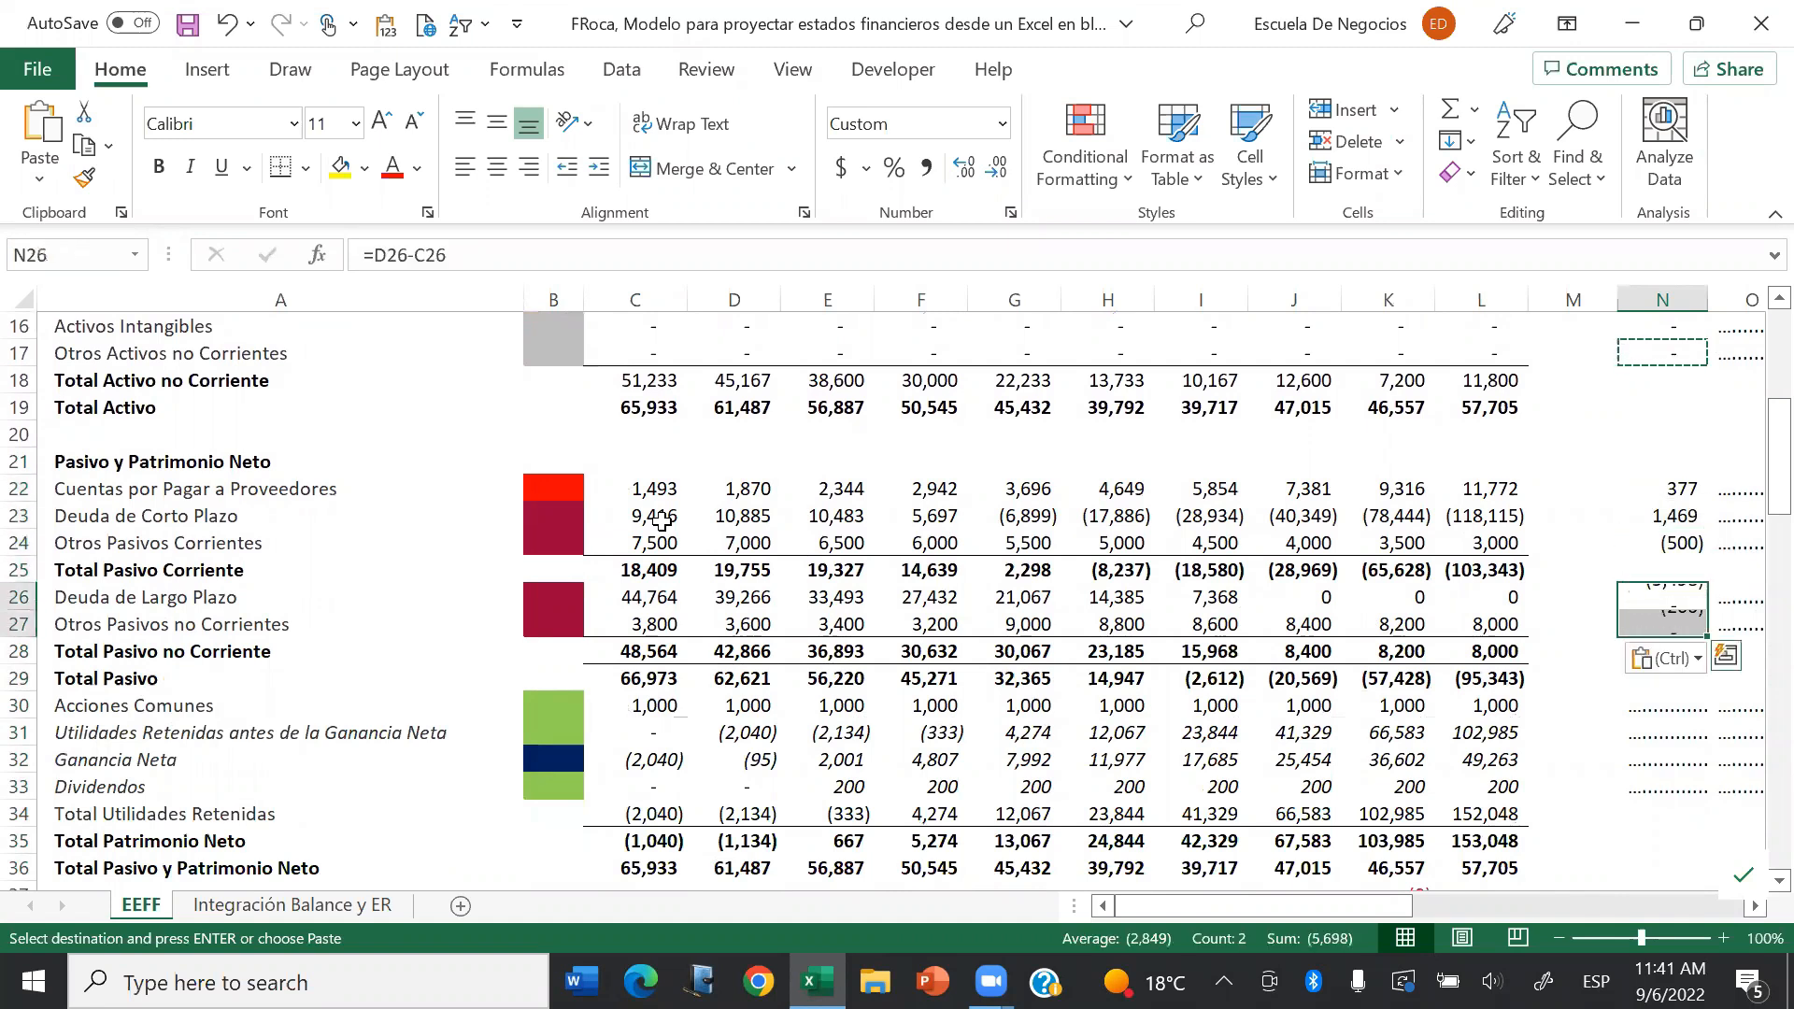
# Step: Paste the variation formula into N30:N33, covering the equity rows from Acciones Comunes to Dividendos
pyautogui.press('Down')
pyautogui.press('Down')
pyautogui.press('Down')
pyautogui.hotkey('shift', 'Down')
pyautogui.hotkey('shift', 'Down')
pyautogui.hotkey('shift', 'Down')
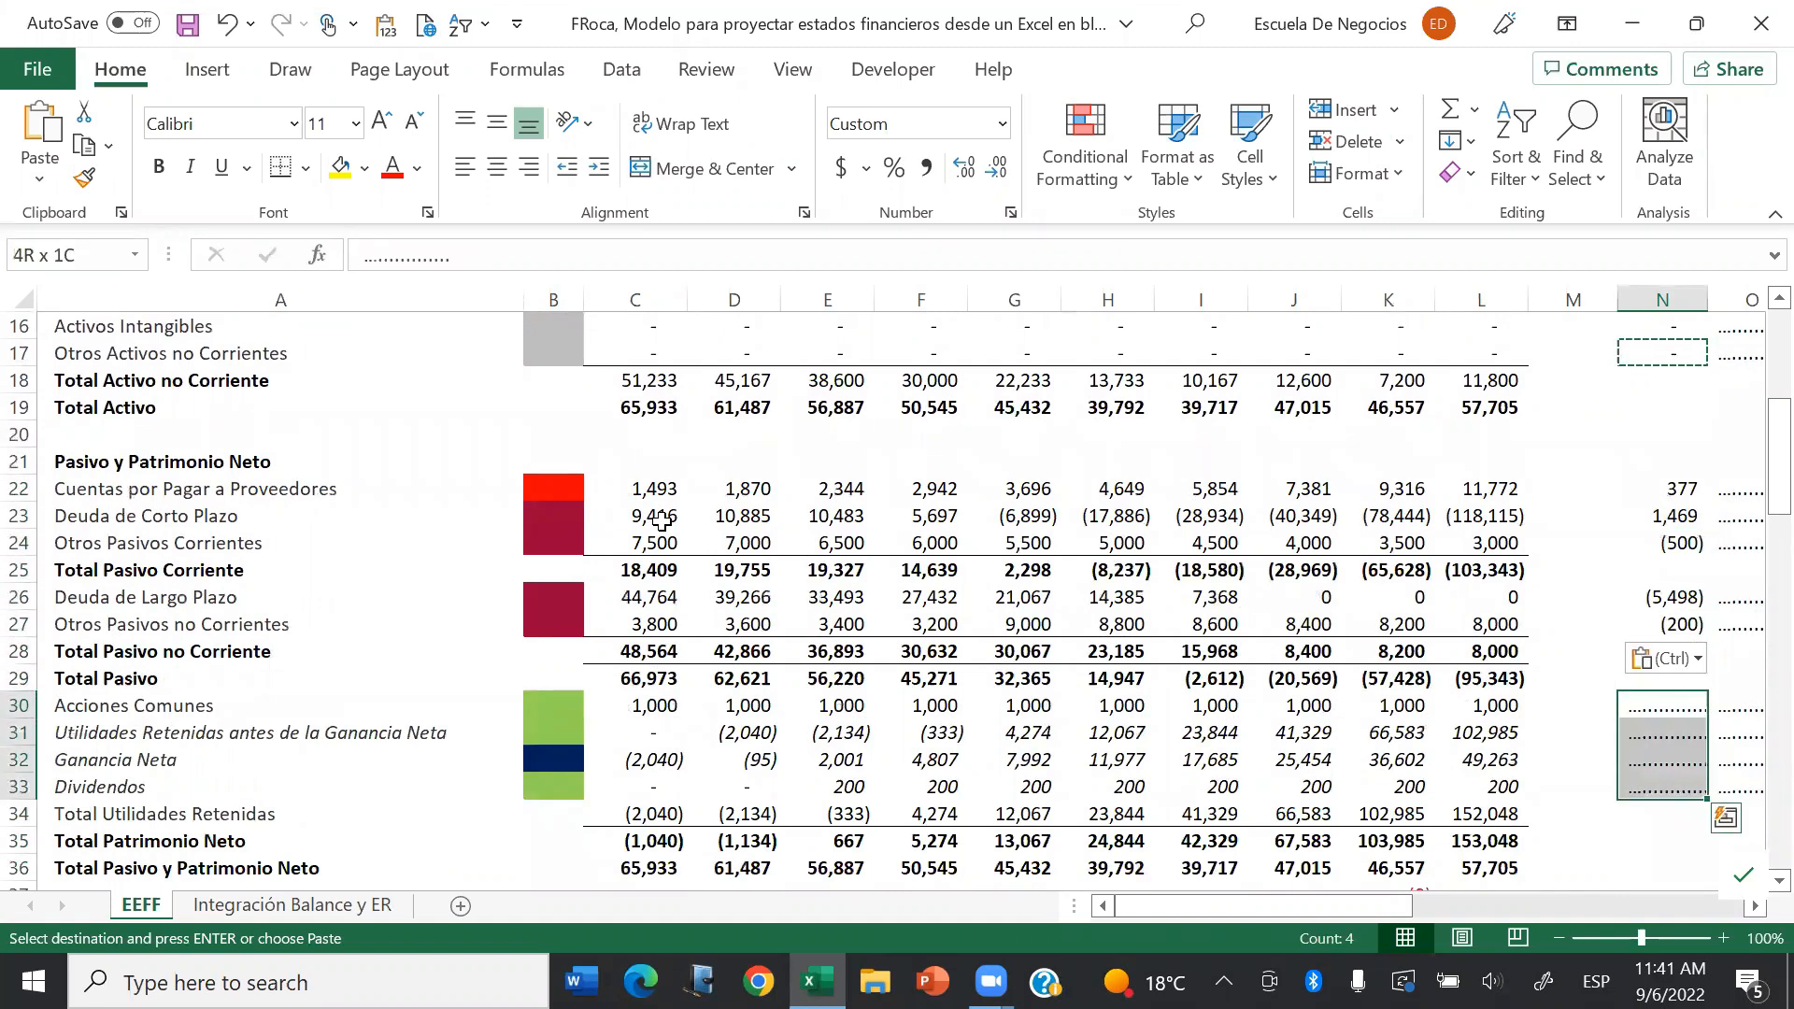
pyautogui.hotkey('ctrl', 'v')
# Step: Review the 2023 variations in column N from the equity rows back up to the current assets
pyautogui.press('Down')
pyautogui.press('Down')
pyautogui.press('Down')
pyautogui.press('Down')
pyautogui.press('Down')
pyautogui.press('Down')
pyautogui.press('Down')
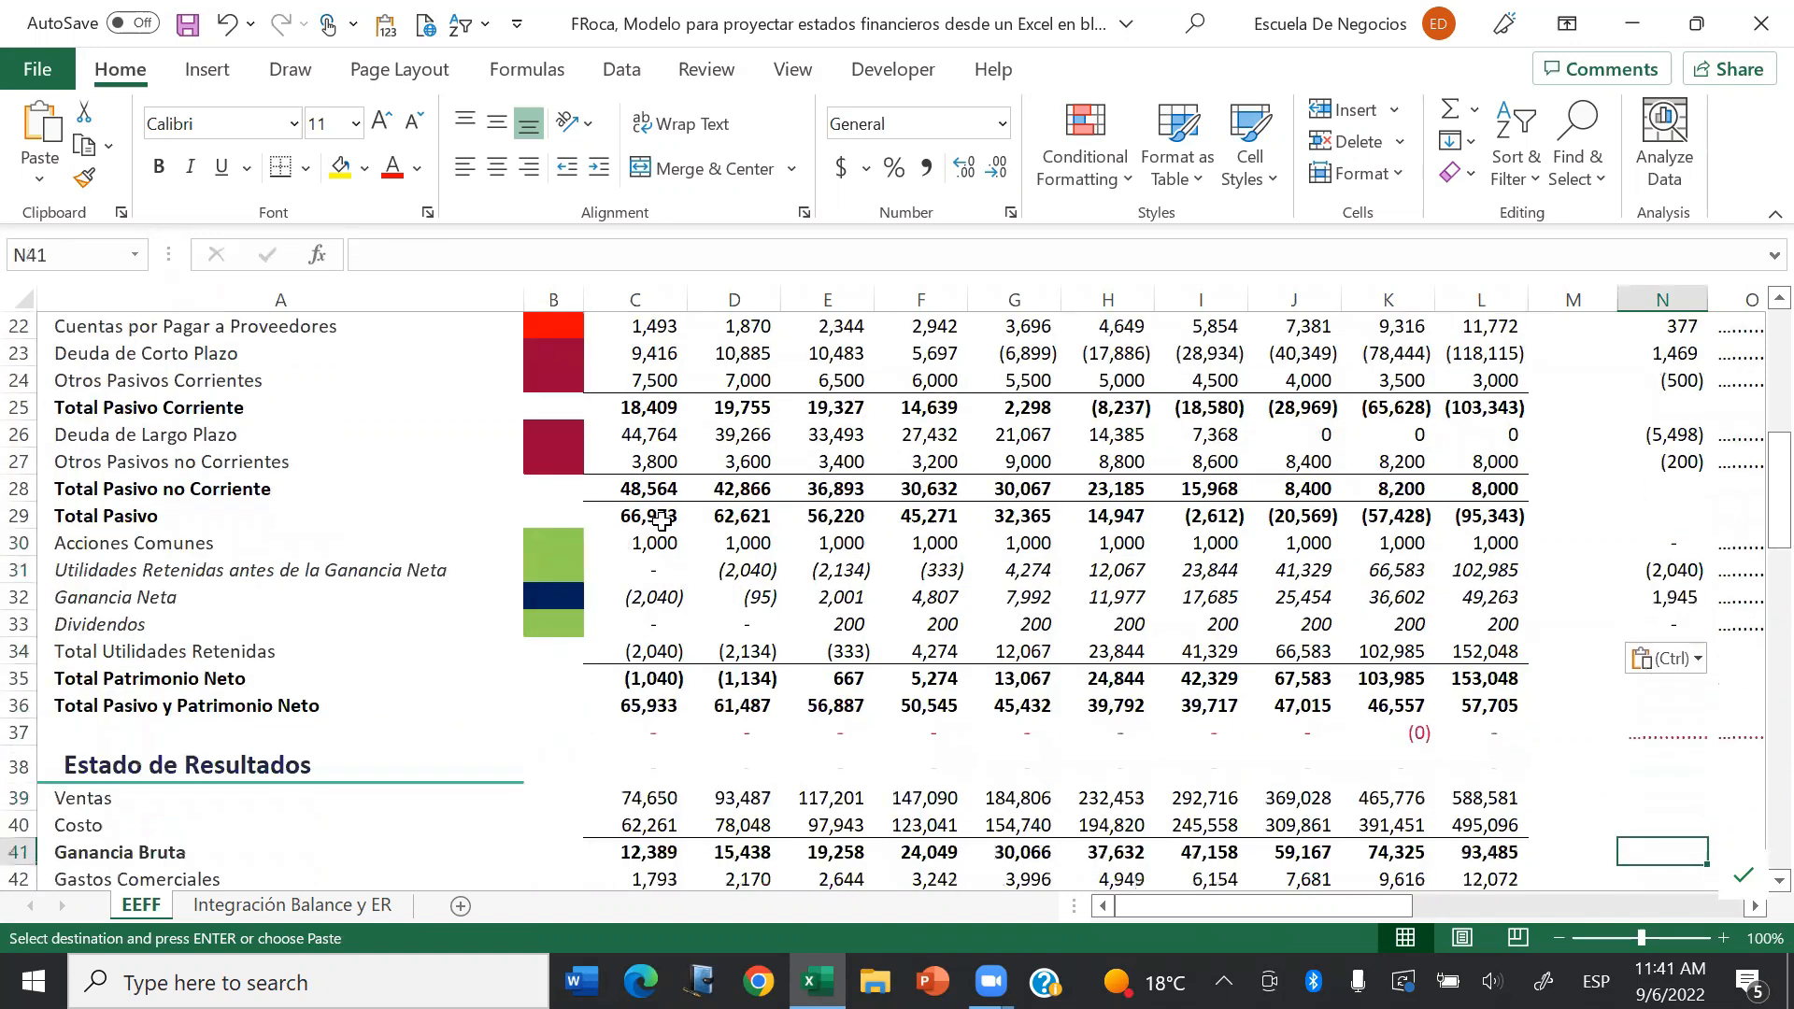
pyautogui.press('Up')
pyautogui.press('Up')
pyautogui.press('Up')
pyautogui.press('Up')
pyautogui.press('Up')
pyautogui.press('Up')
pyautogui.press('Up')
pyautogui.press('Up')
pyautogui.press('Up')
pyautogui.press('Up')
pyautogui.press('Up')
pyautogui.press('Up')
pyautogui.press('Up')
pyautogui.press('Up')
pyautogui.press('Up')
pyautogui.press('Up')
pyautogui.press('Up')
pyautogui.press('Up')
pyautogui.press('Up')
pyautogui.press('Up')
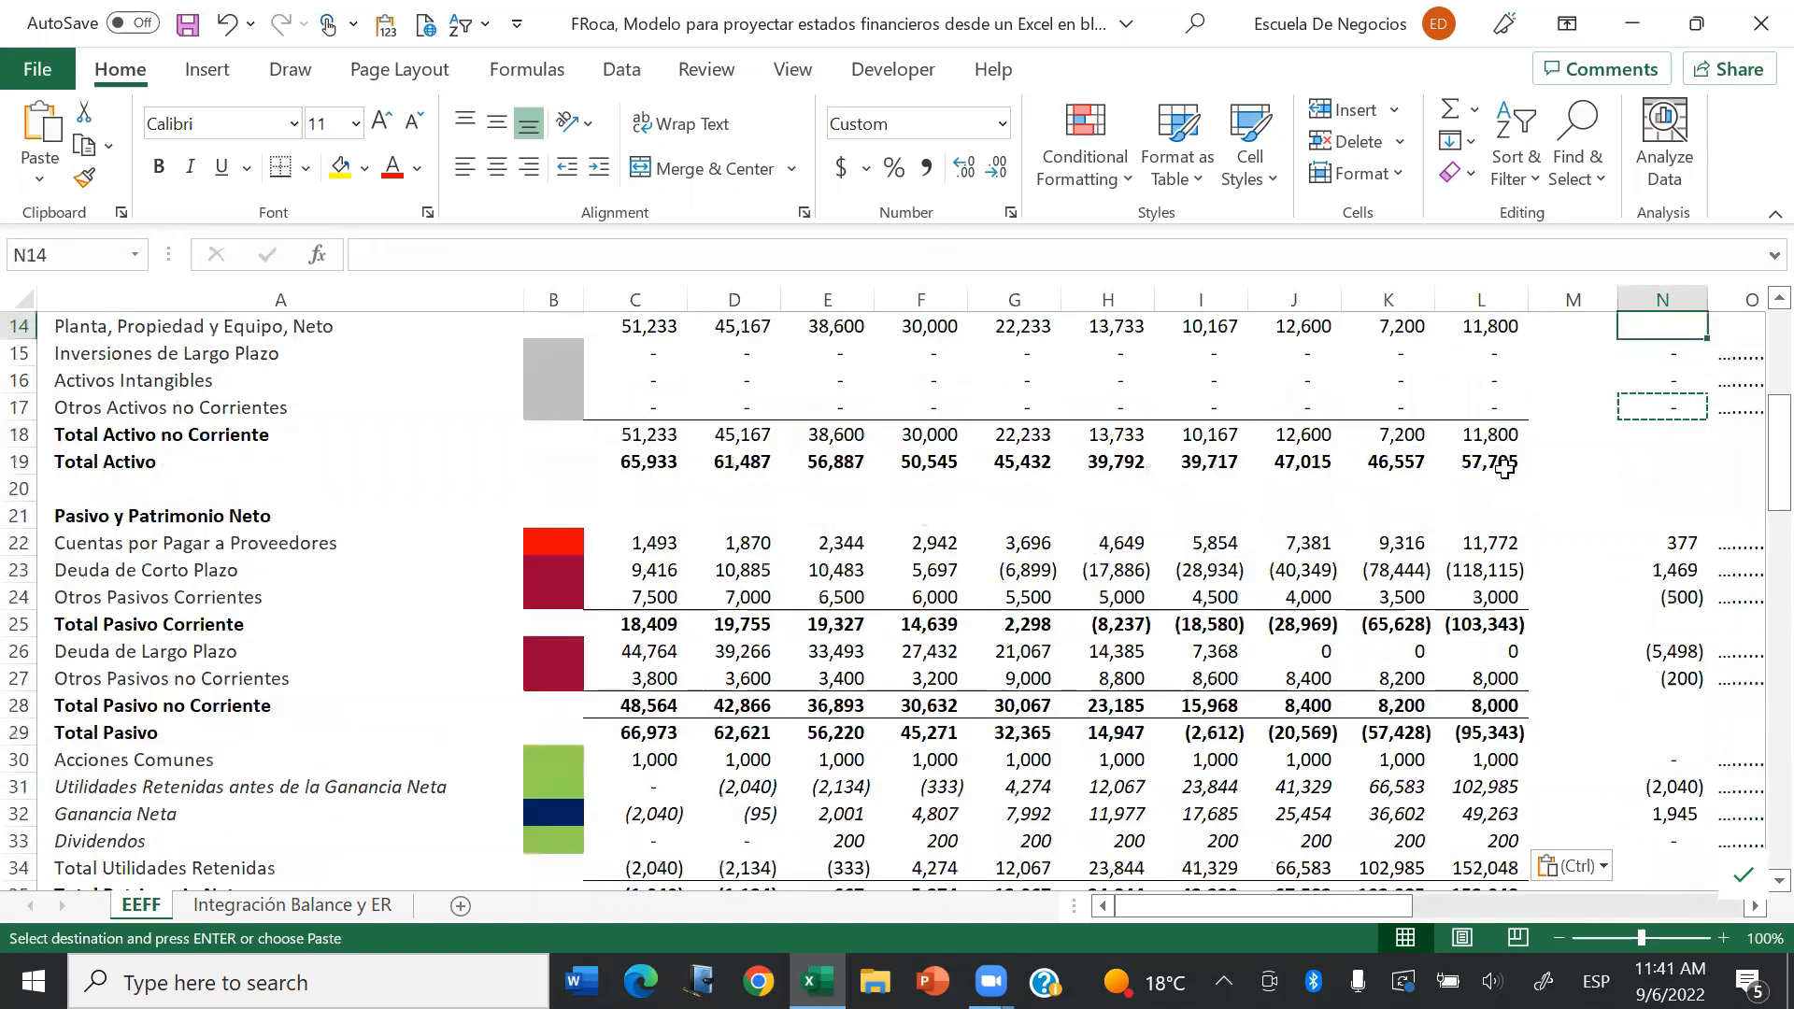
pyautogui.press('Up')
pyautogui.press('Up')
pyautogui.press('Up')
pyautogui.press('Up')
pyautogui.press('Up')
pyautogui.press('Up')
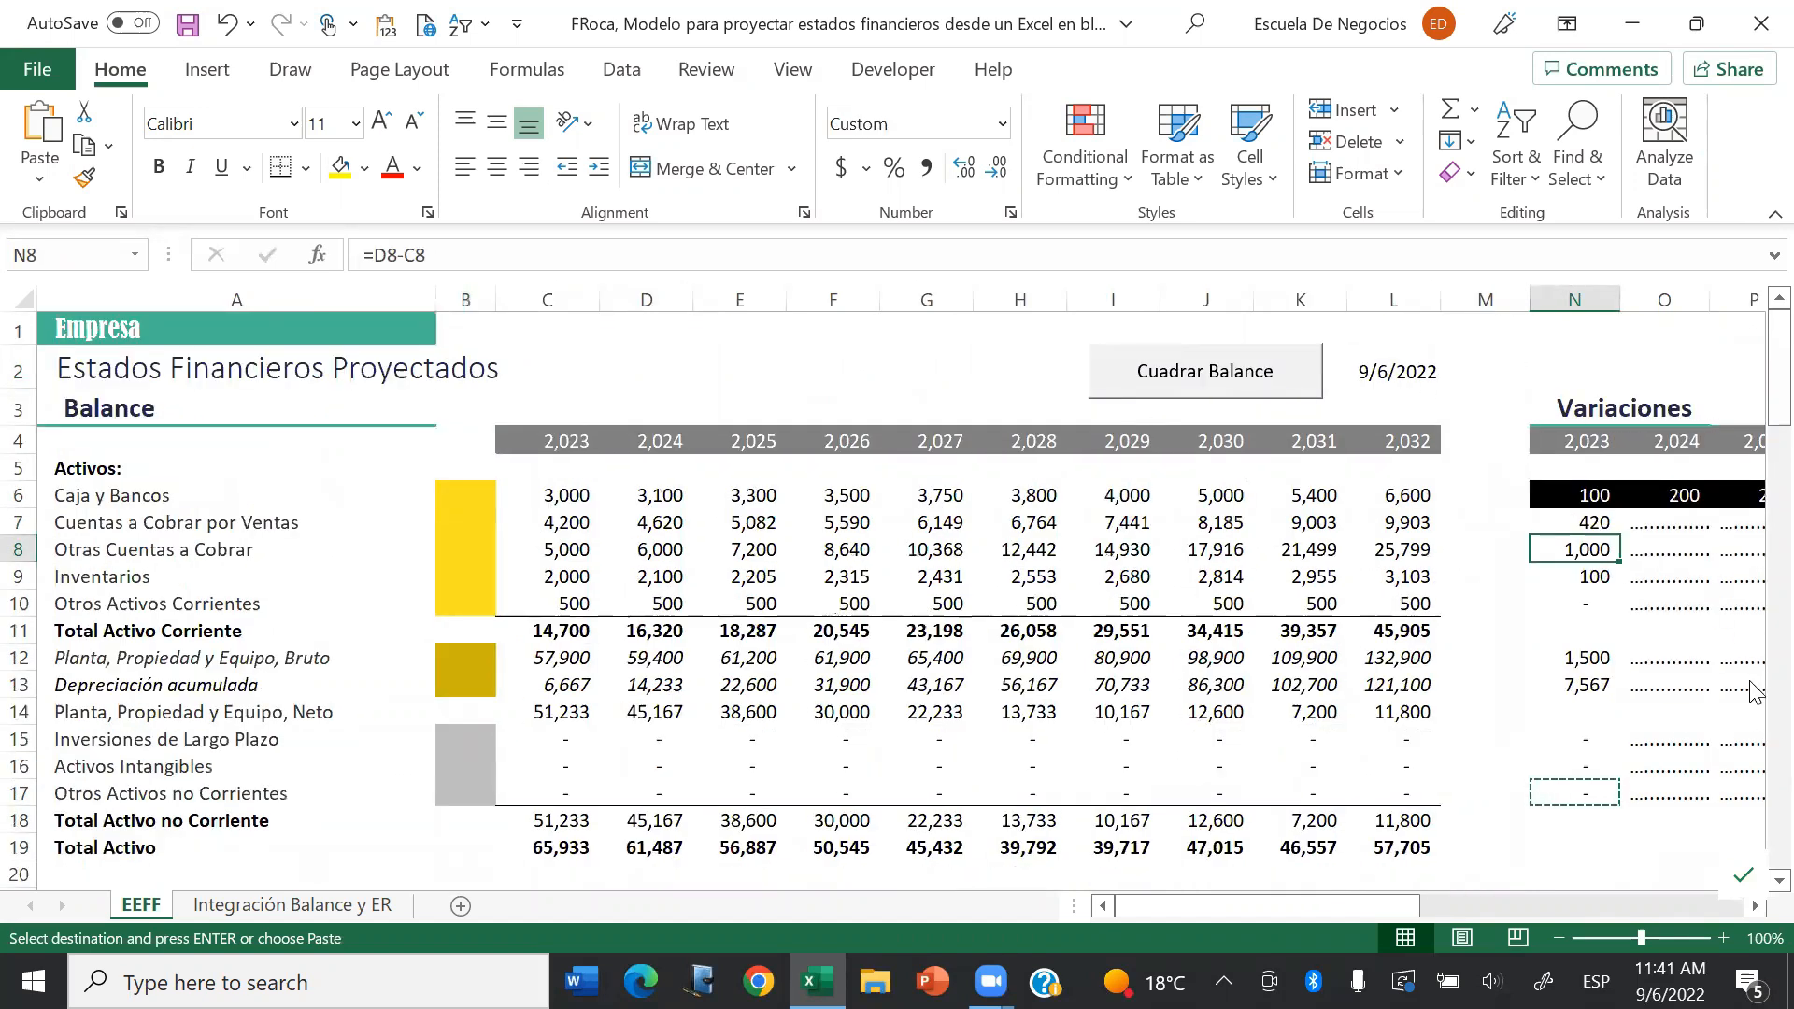
# Step: Reverse the sign of the Cuentas a Cobrar por Ventas variation by changing N7 to =-(D7-C7)
pyautogui.press('Down')
pyautogui.press('Up')
pyautogui.press('Up')
pyautogui.press('Up')
pyautogui.press('Down')
pyautogui.click(376, 254)
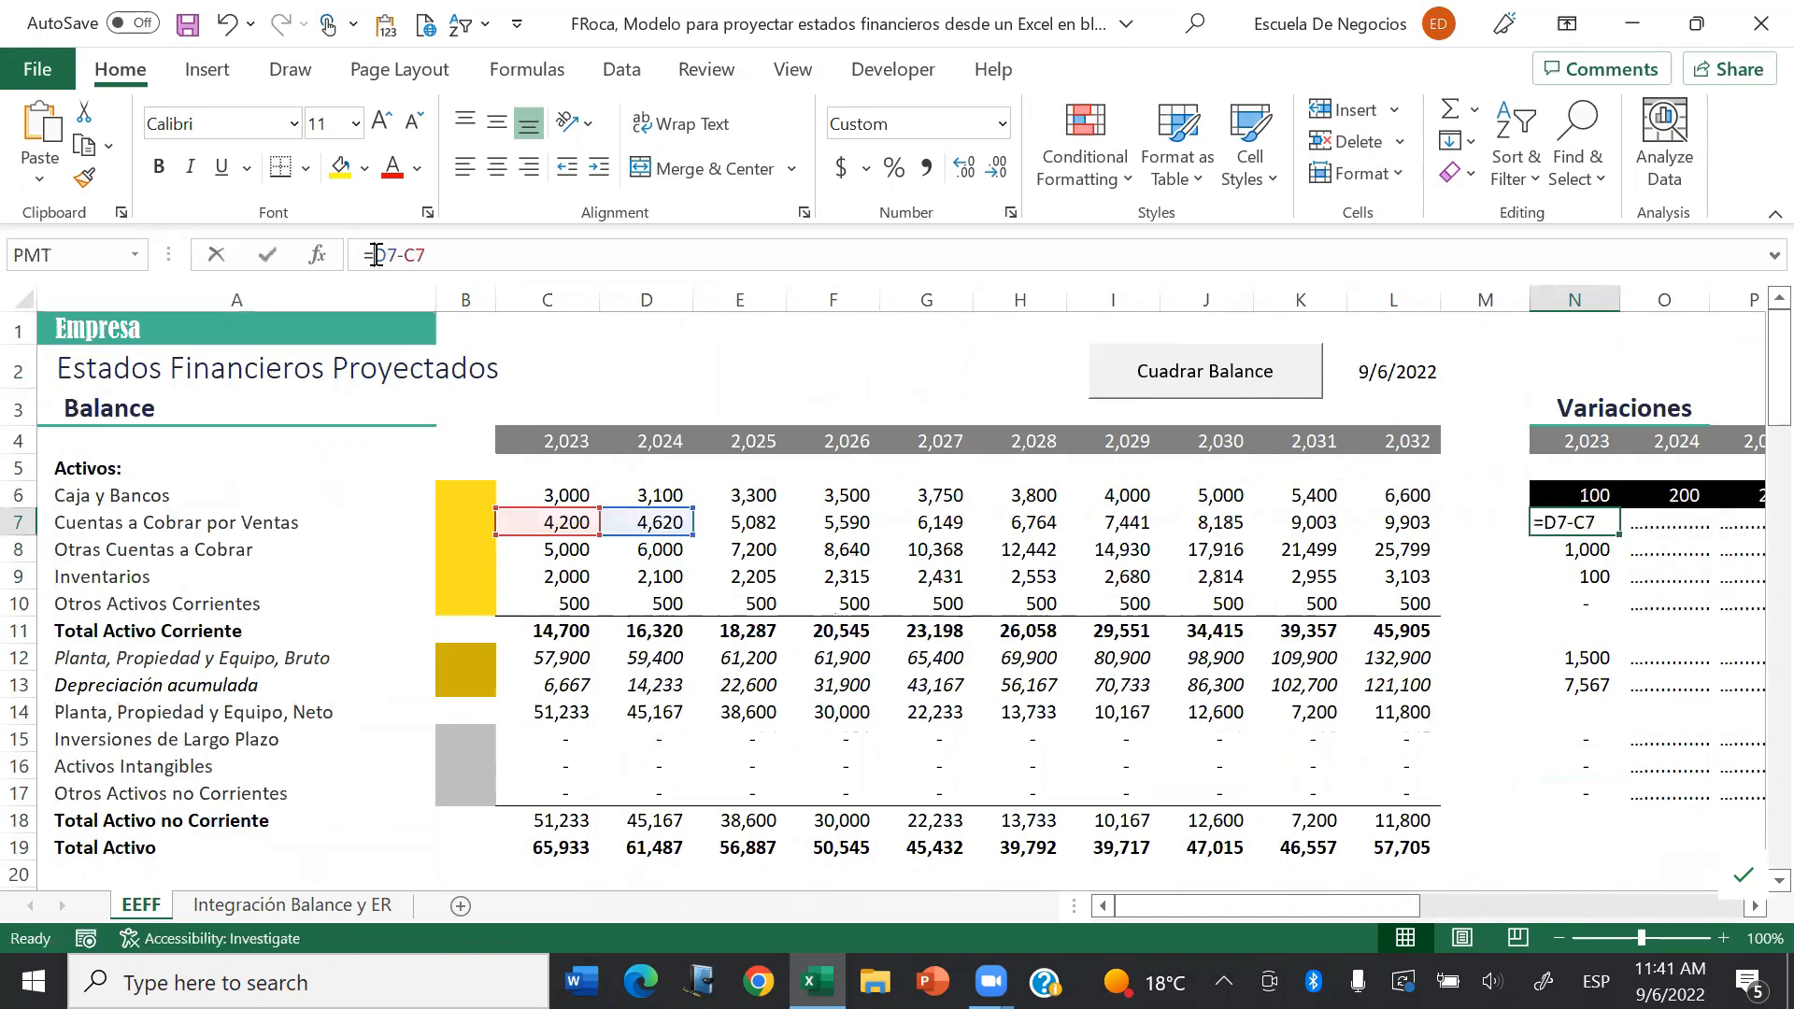
pyautogui.write('-(')
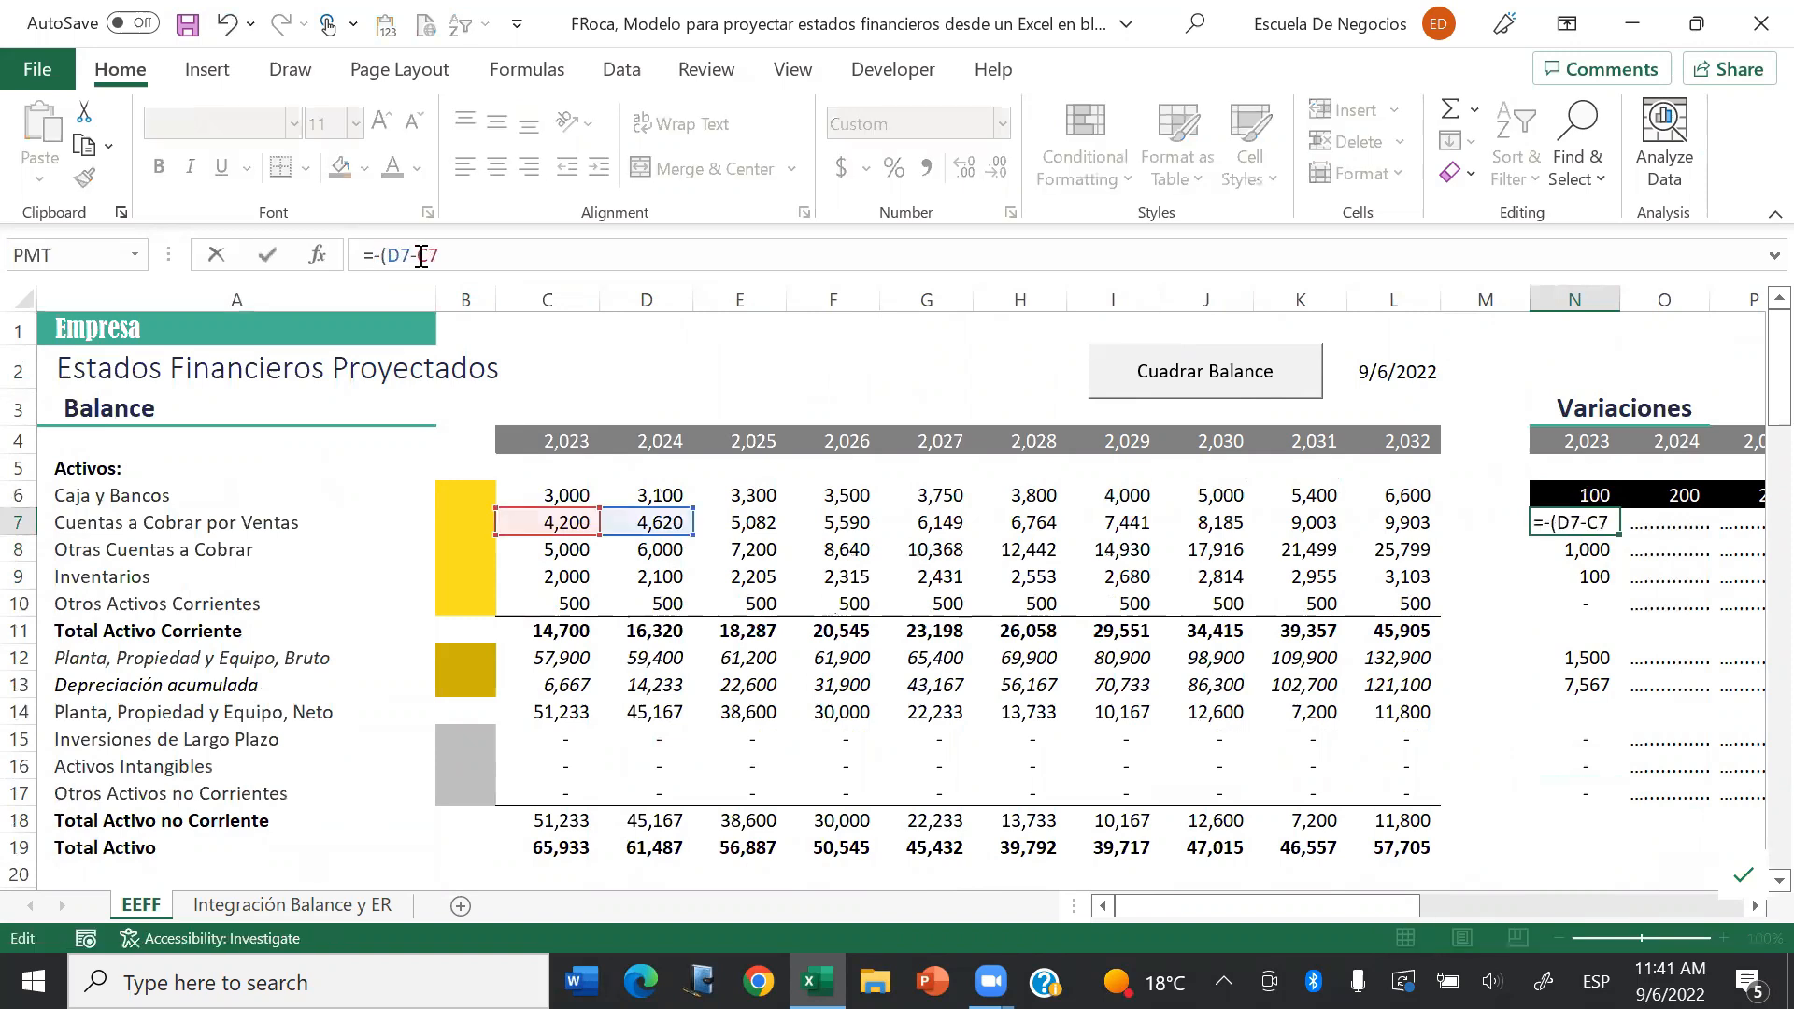
pyautogui.press('Return')
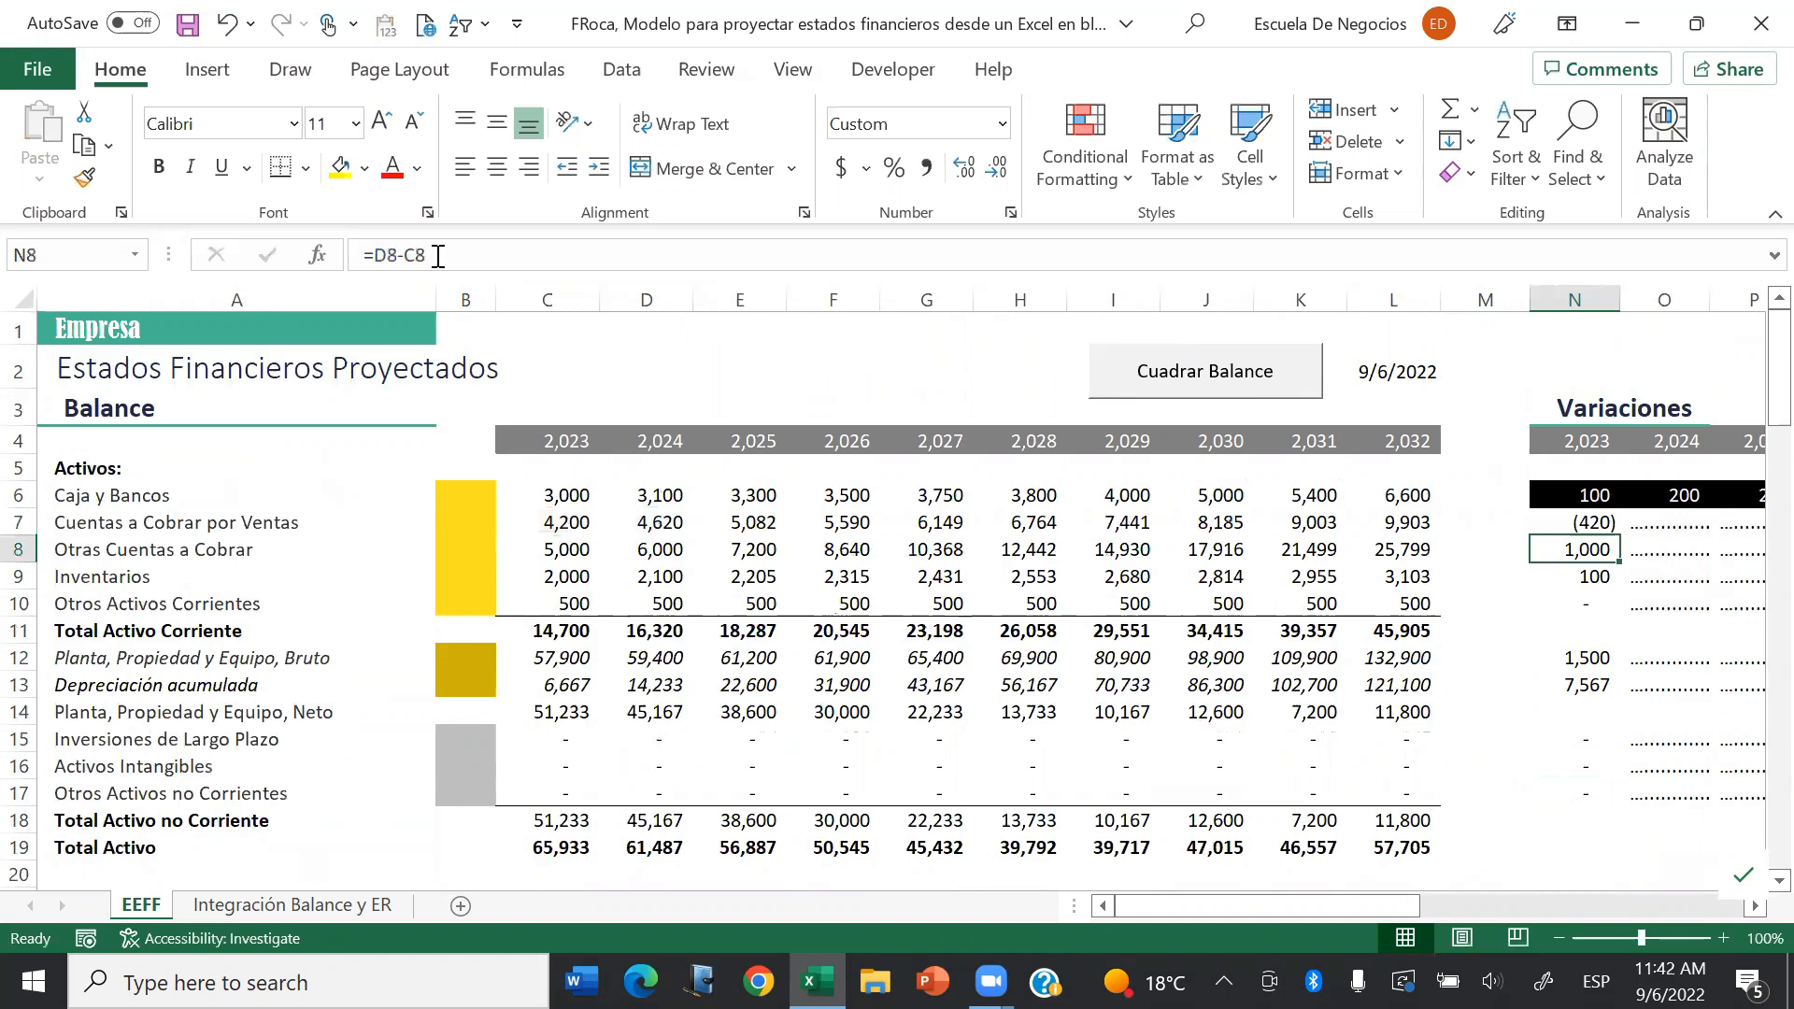
# Step: Reverse the sign of the Otras Cuentas a Cobrar variation by changing N8 to =-(D8-C8)
pyautogui.click(378, 254)
pyautogui.write('-(')
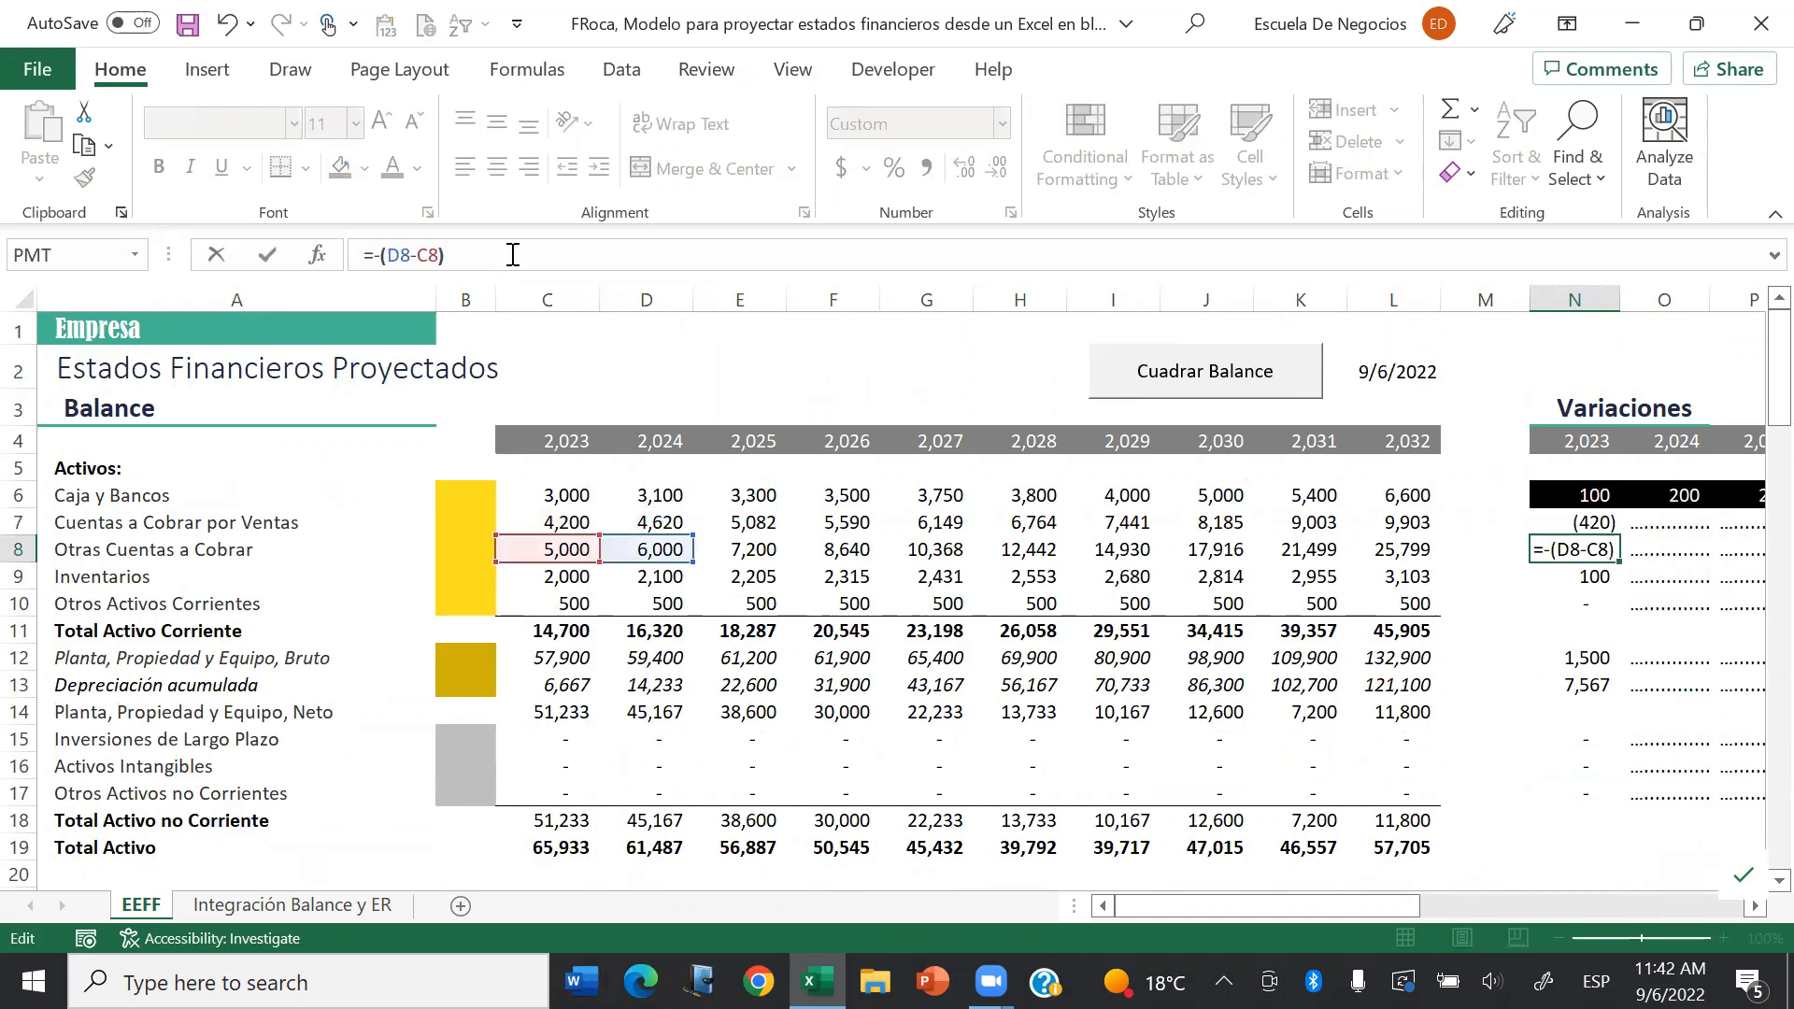
pyautogui.write(')')
pyautogui.press('Return')
# Step: Reverse the sign of the Inventarios variation by changing N9 to =-(D9-C9)
pyautogui.click(513, 254)
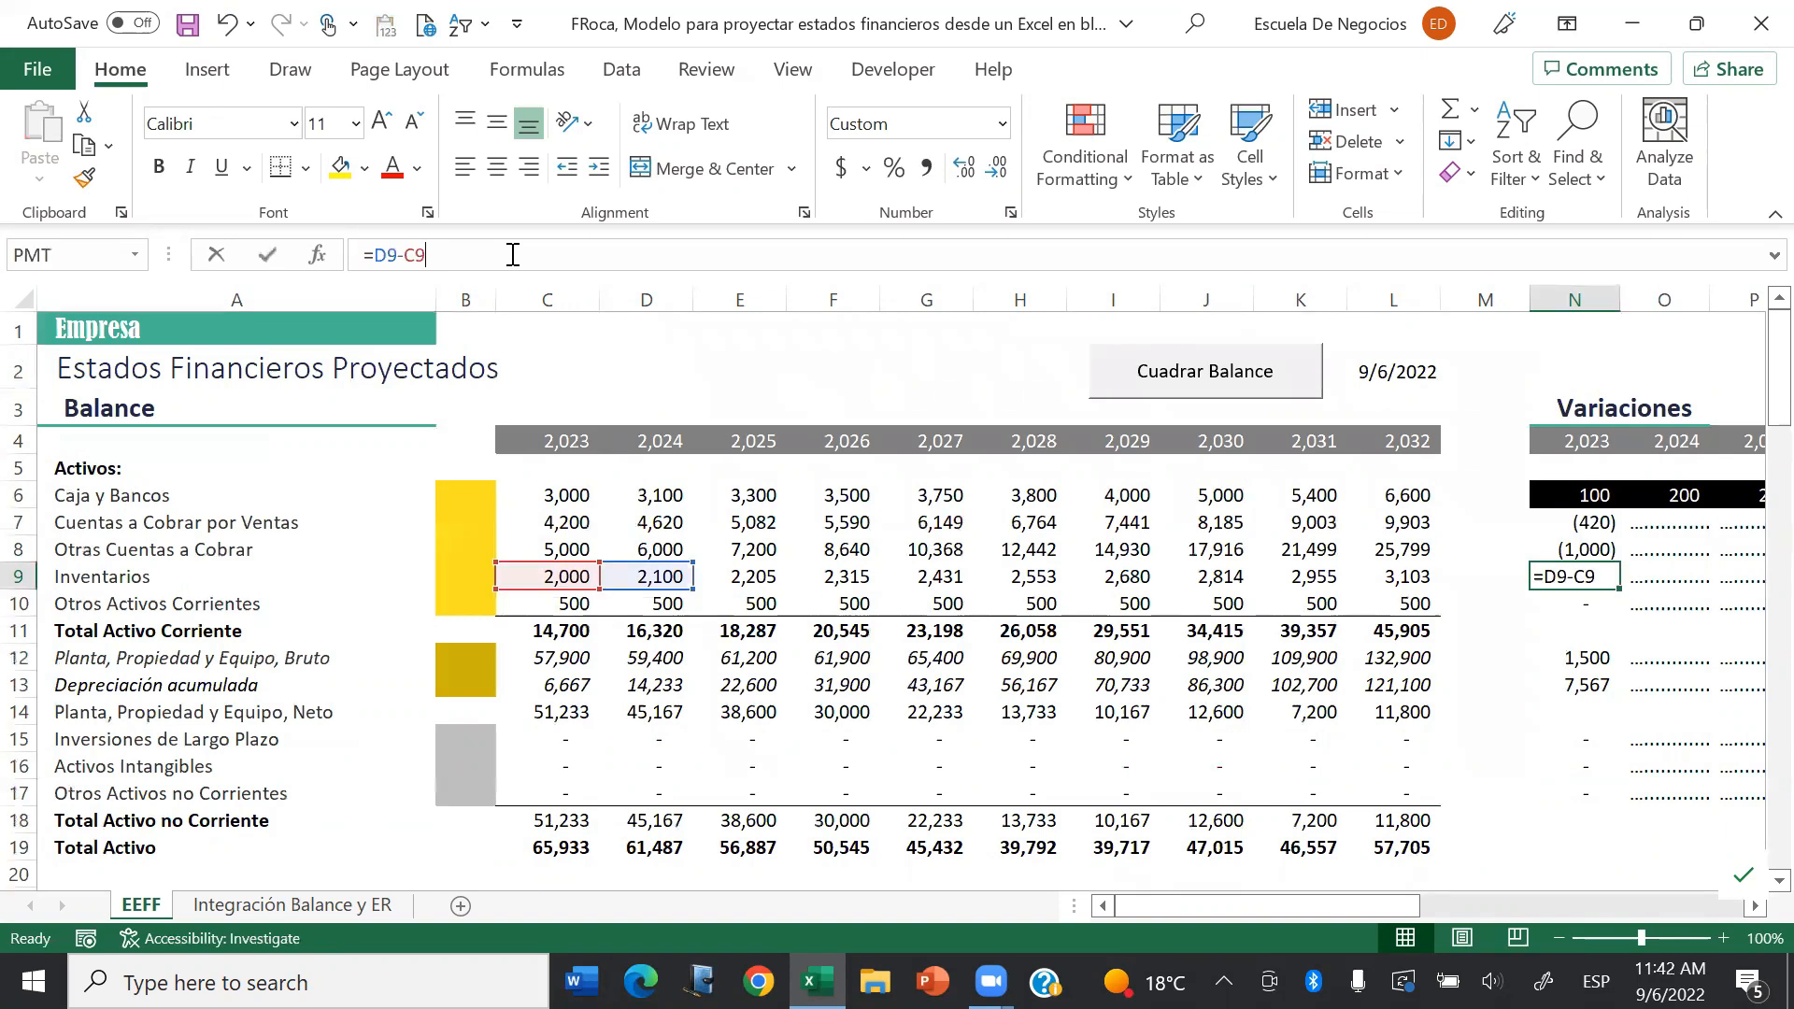
pyautogui.write(')')
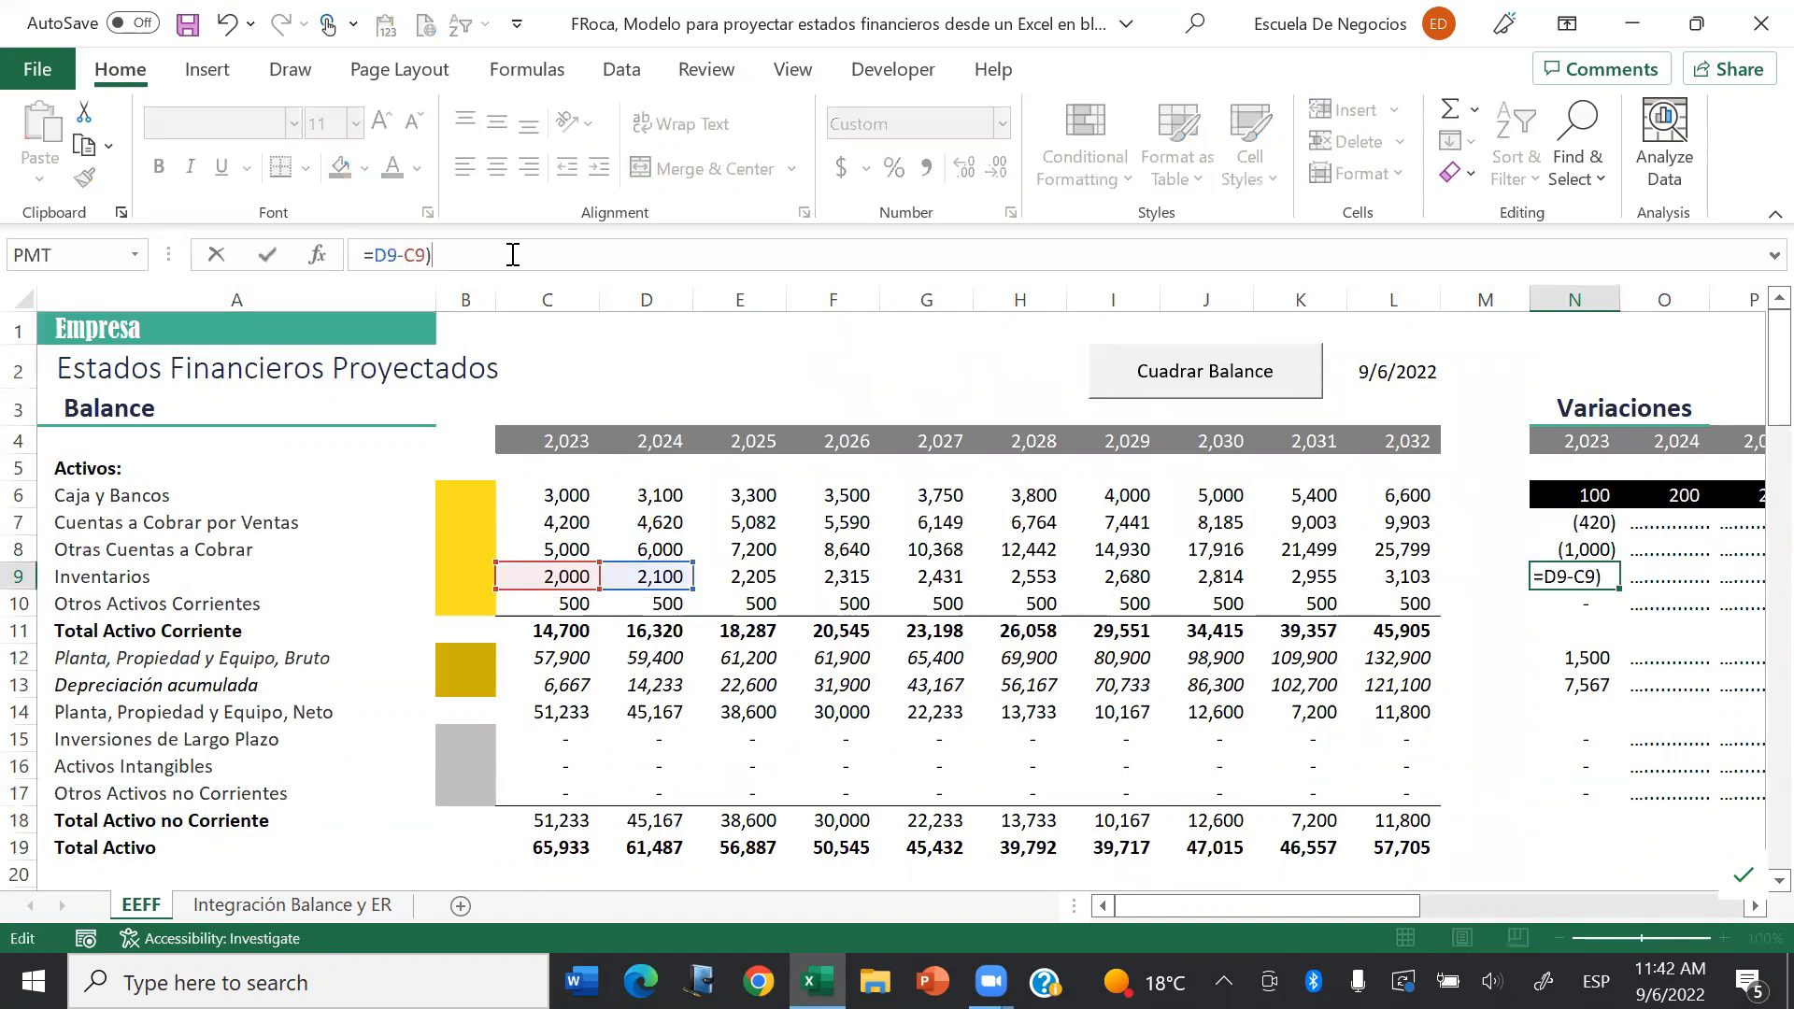
pyautogui.click(374, 256)
pyautogui.write('-(')
pyautogui.press('Return')
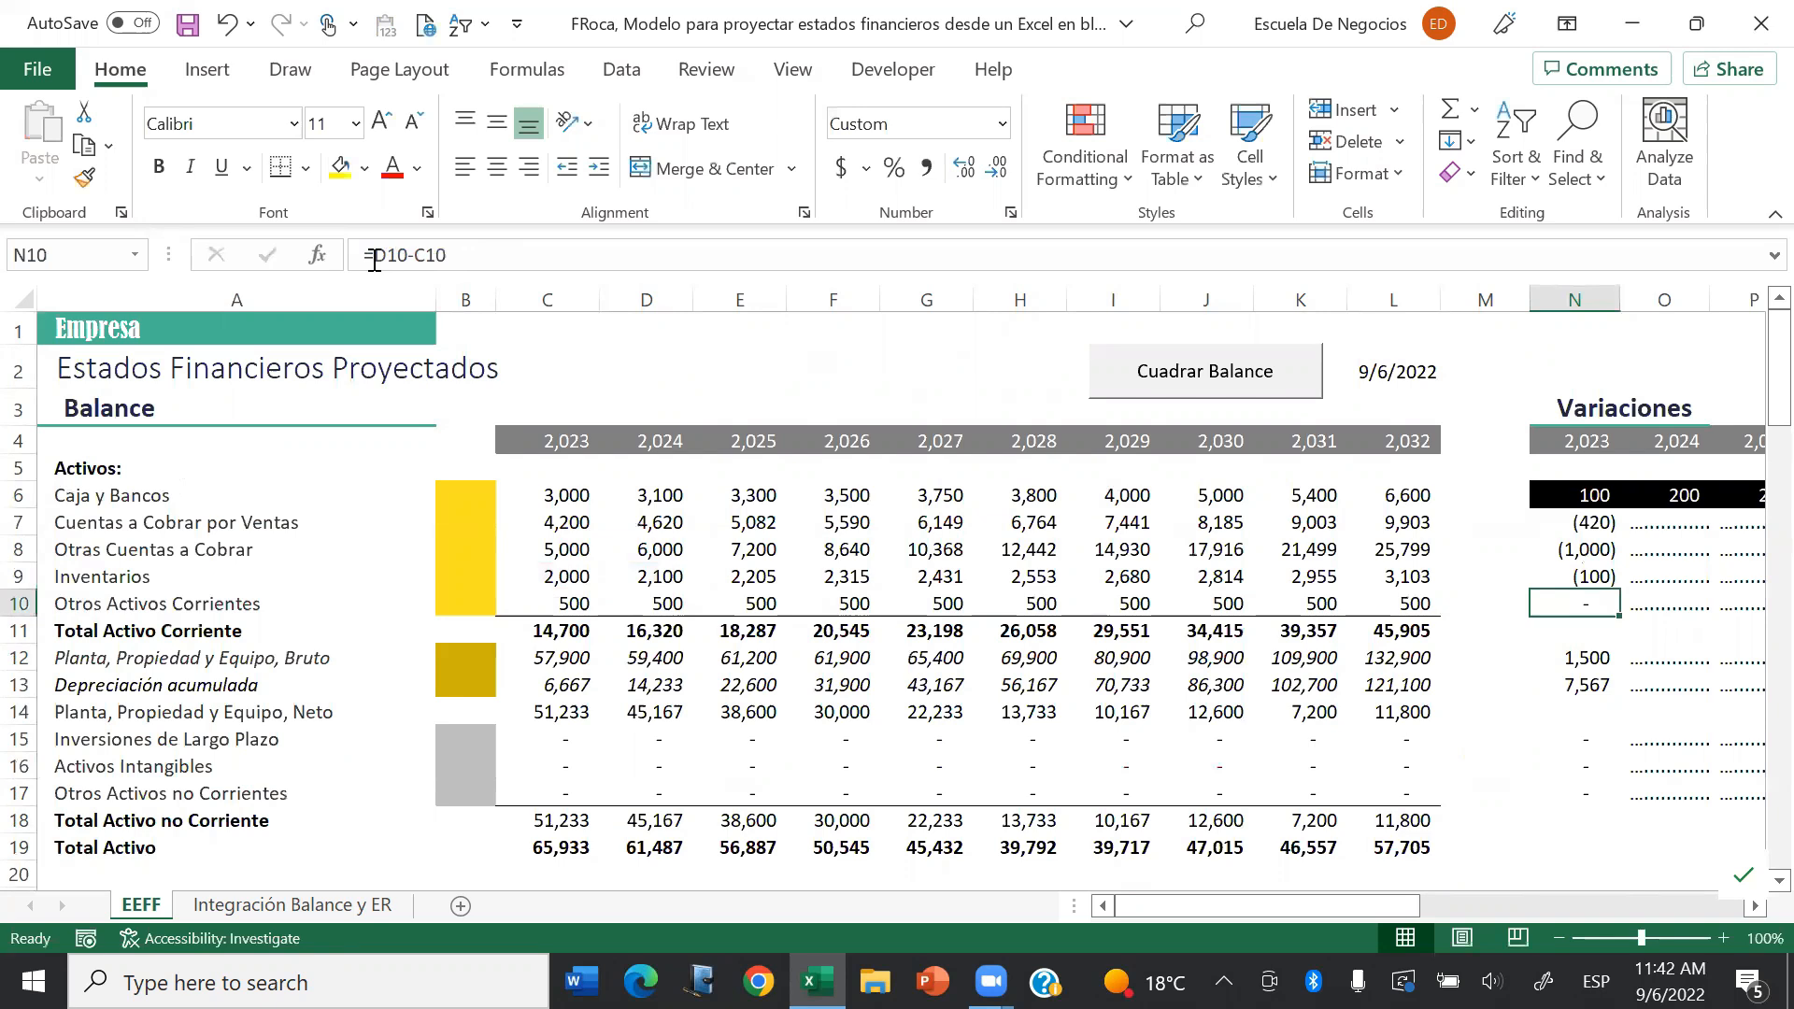
# Step: Reverse the sign of the Otros Activos Corrientes variation by changing N10 to =-(D10-C10)
pyautogui.click(374, 260)
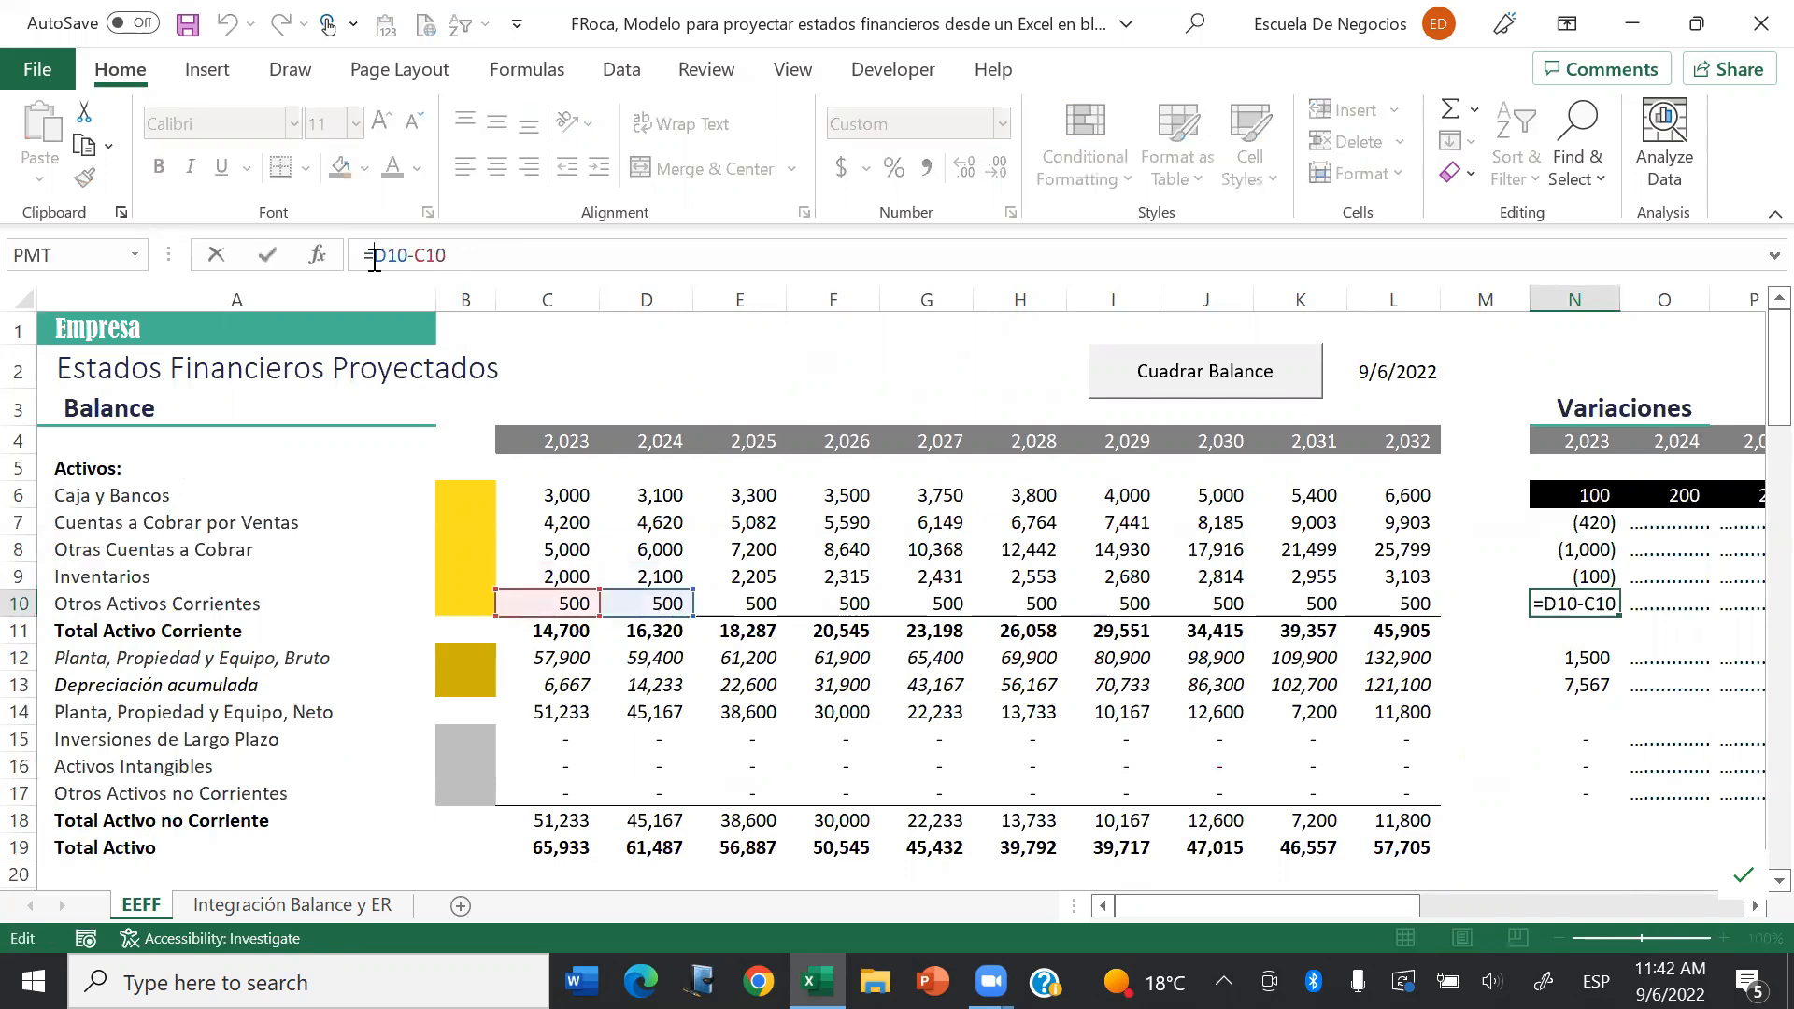
pyautogui.write('-(')
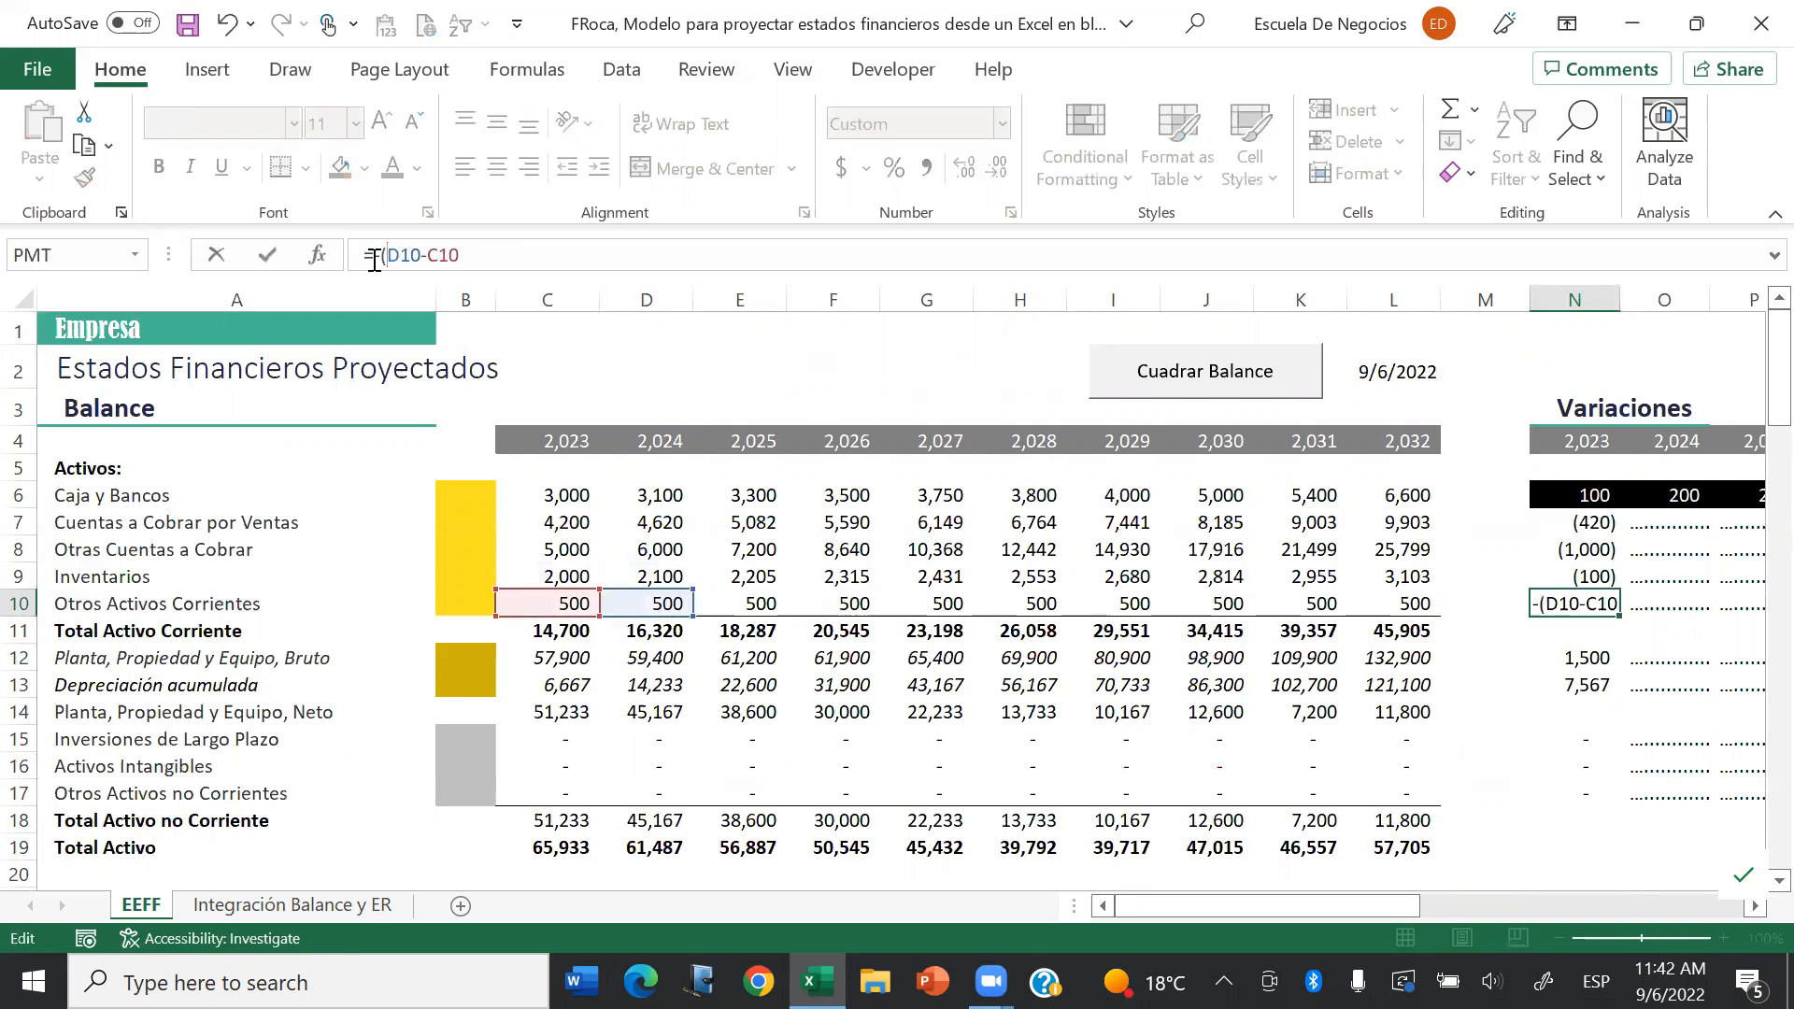
pyautogui.write(')')
pyautogui.press('Return')
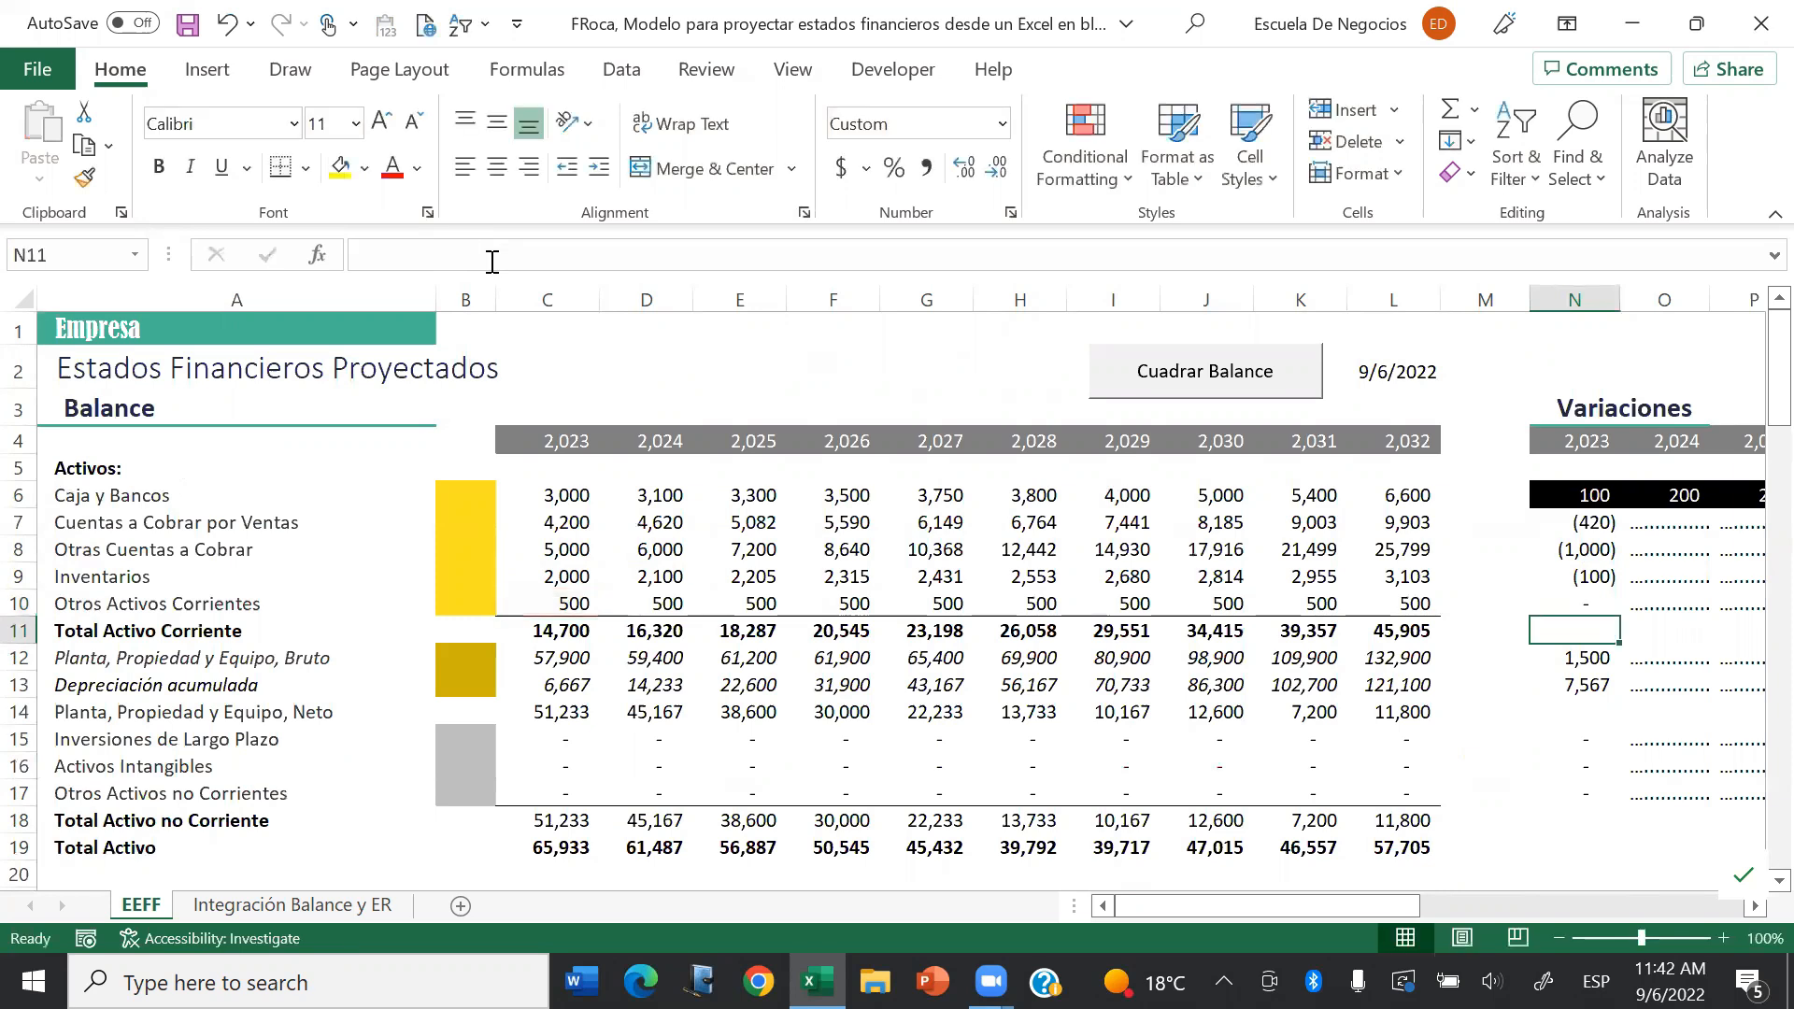
# Step: Reverse the sign of the Planta, Propiedad y Equipo, Bruto variation by changing N12 to =-(D12-C12)
pyautogui.press('Down')
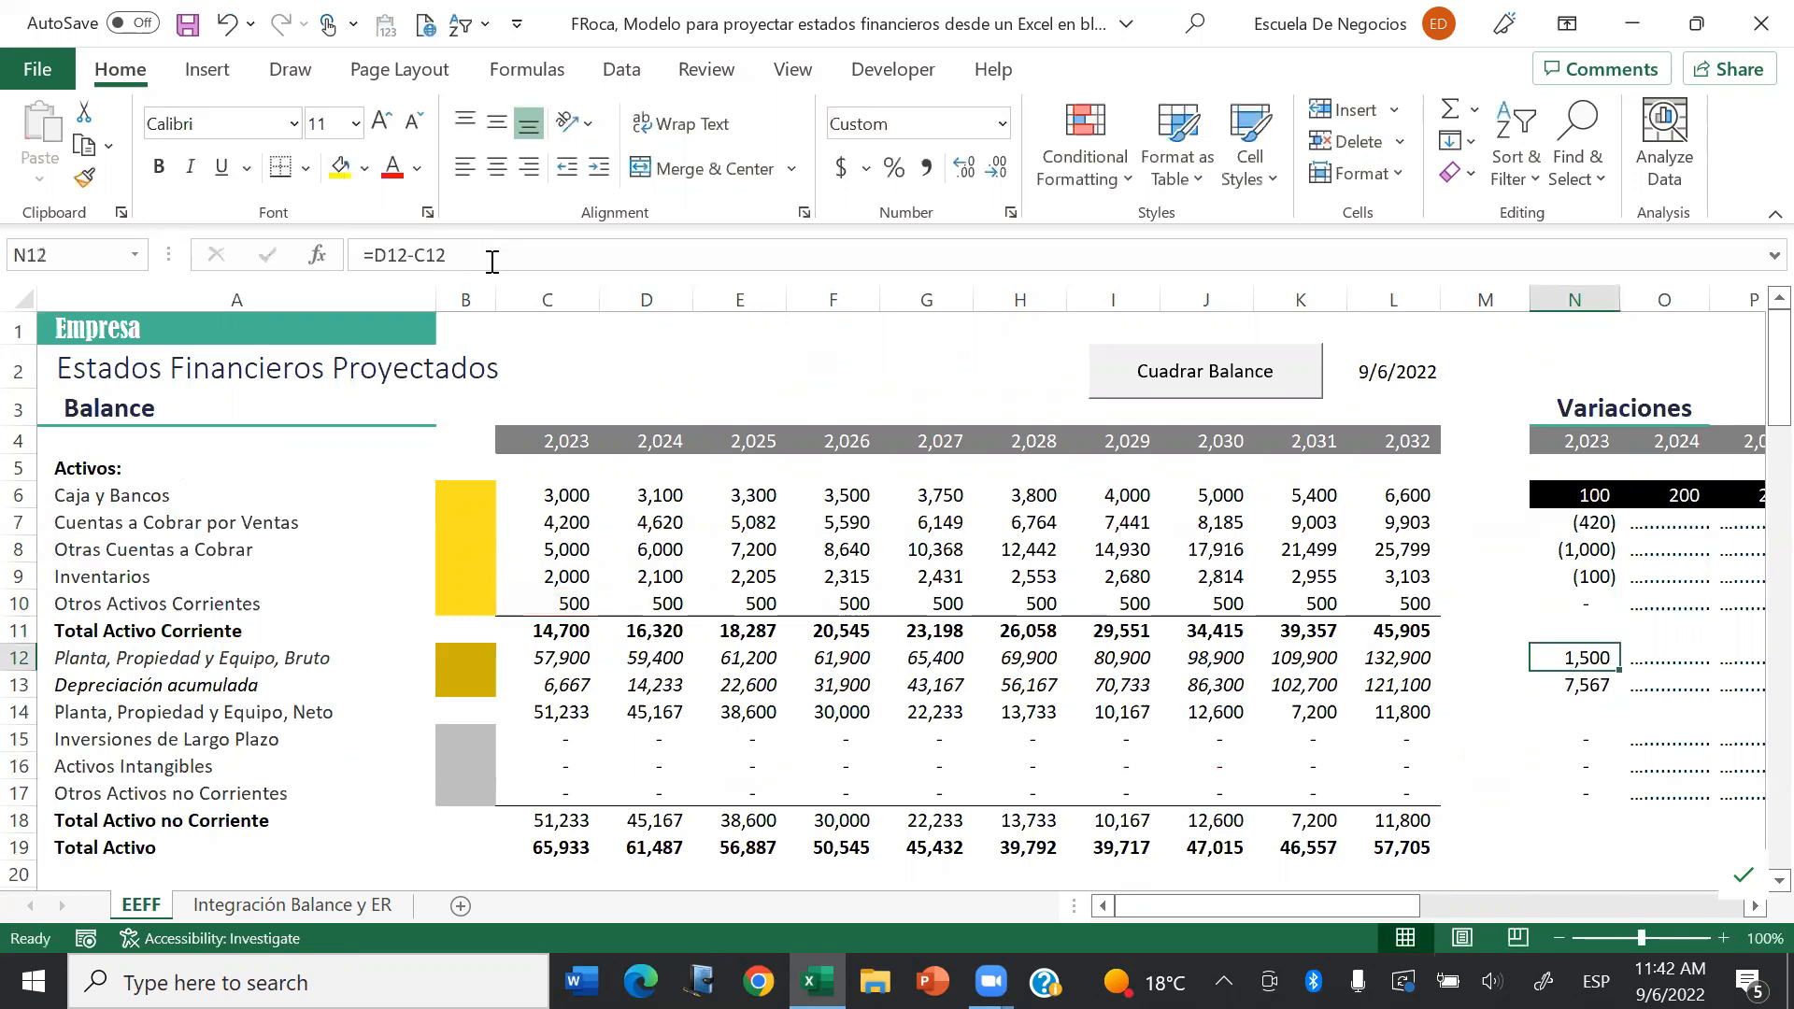
pyautogui.click(369, 258)
pyautogui.write('-(')
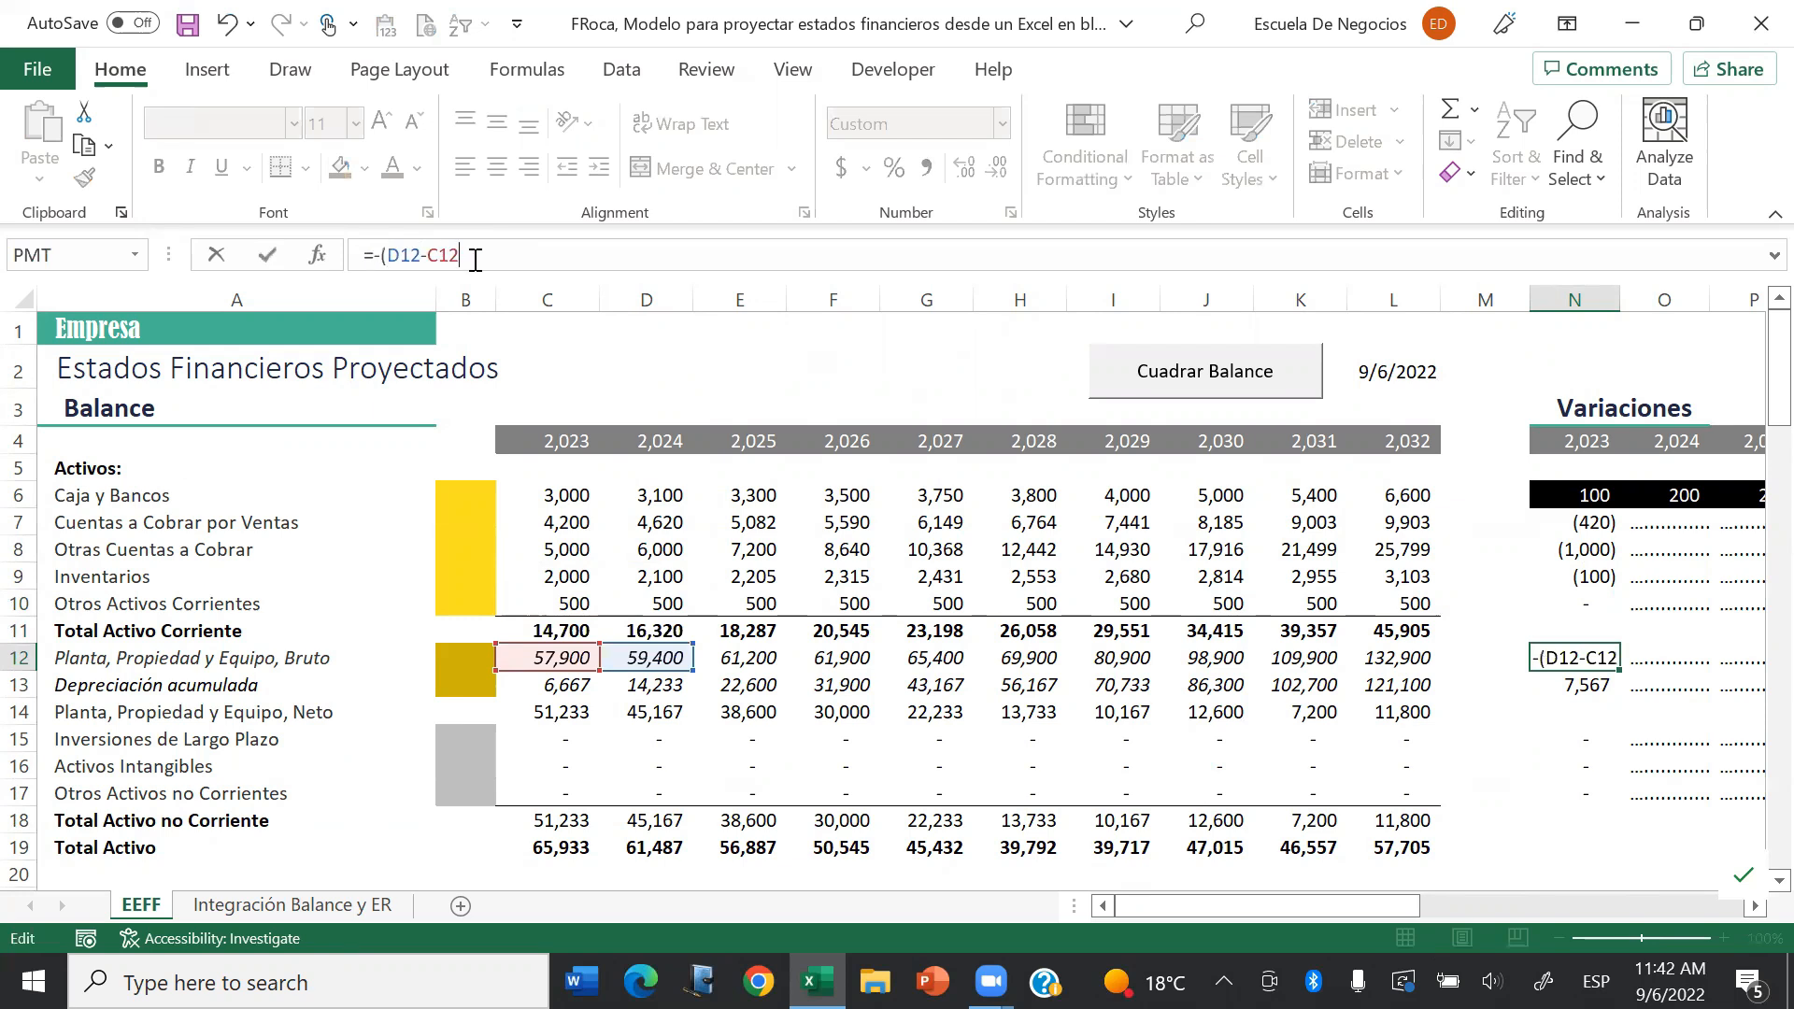
pyautogui.write(')')
pyautogui.press('Return')
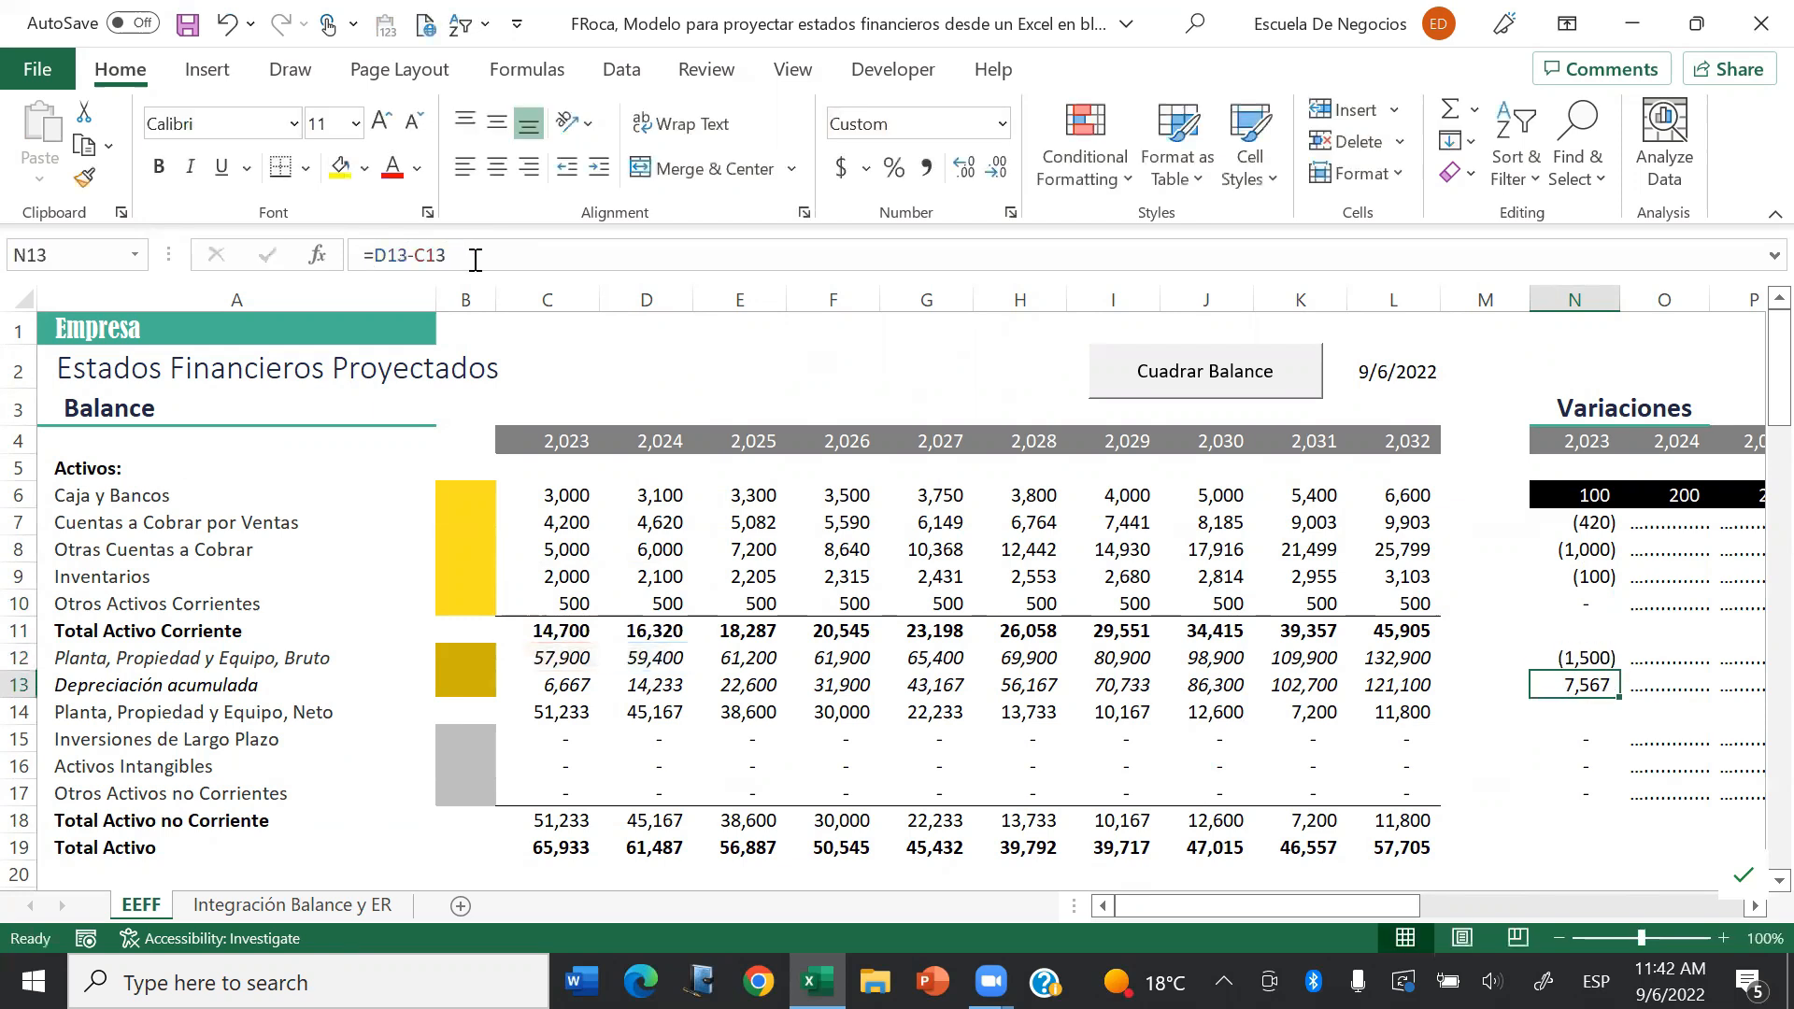
# Step: Reverse the sign of the Inversiones de Largo Plazo and Activos Intangibles variations in N15 and N16
pyautogui.click(475, 260)
pyautogui.press('Return')
pyautogui.press('Return')
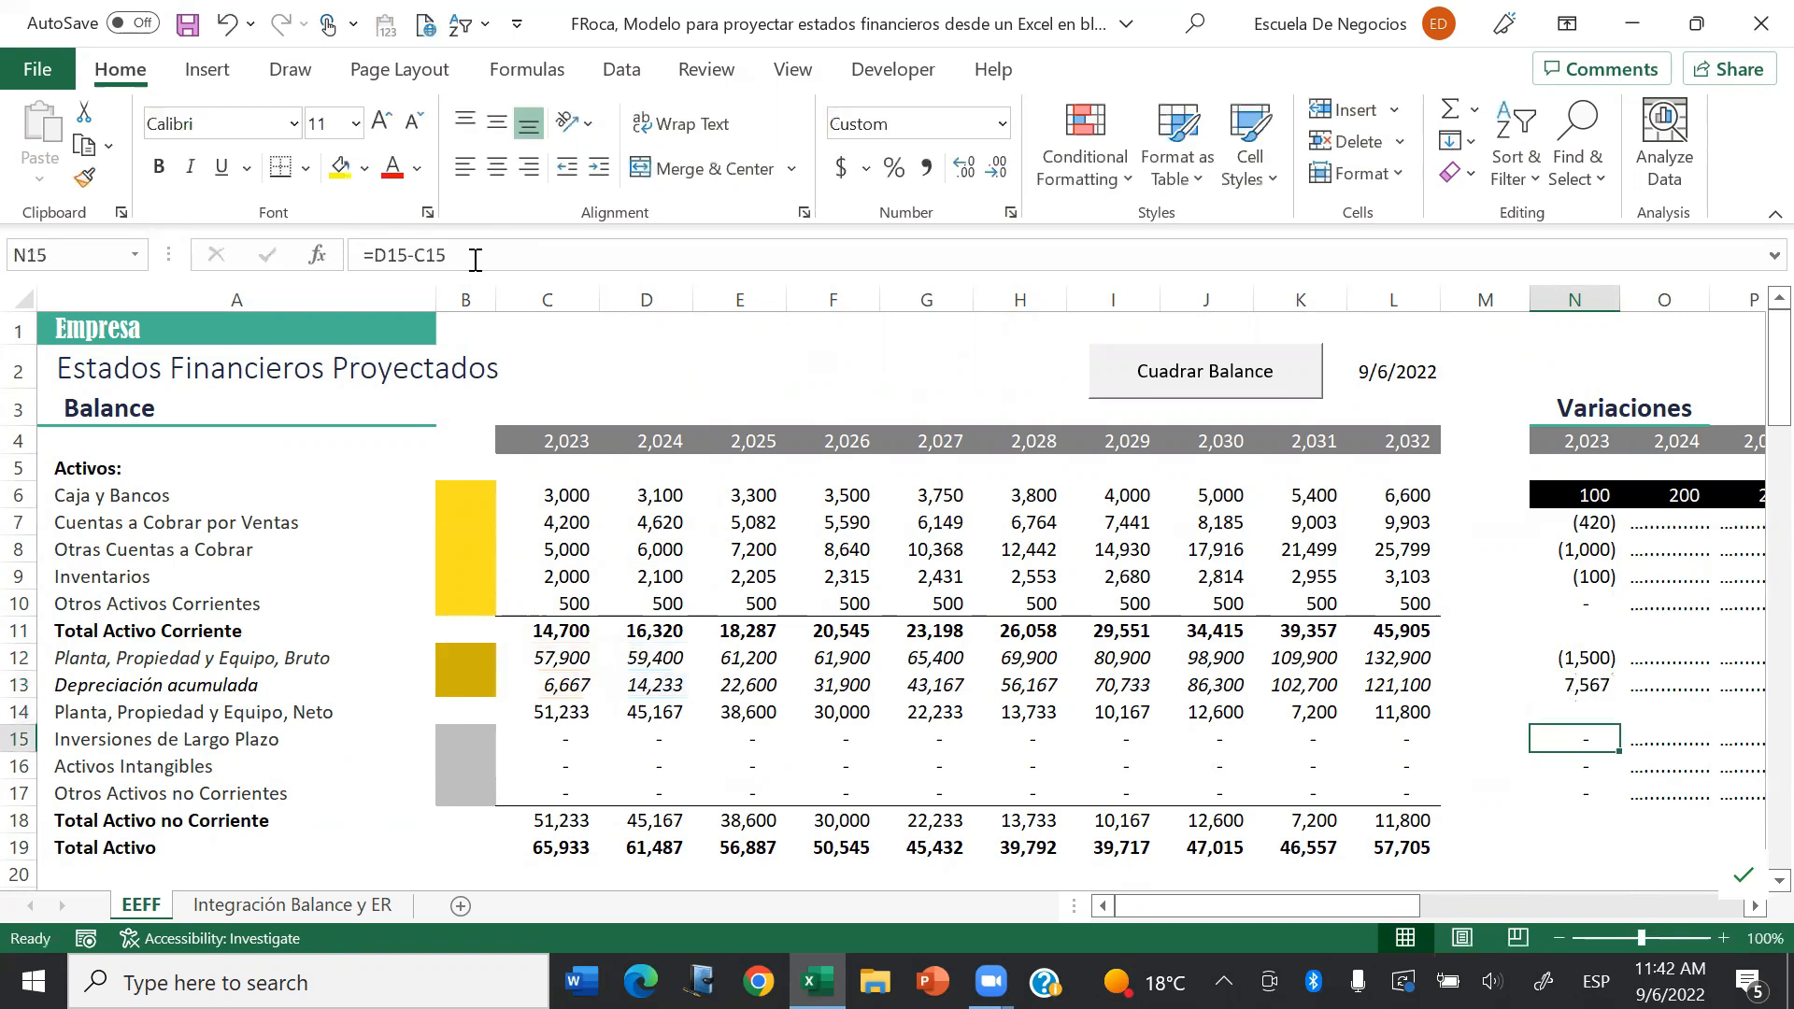
pyautogui.click(374, 254)
pyautogui.write('-(')
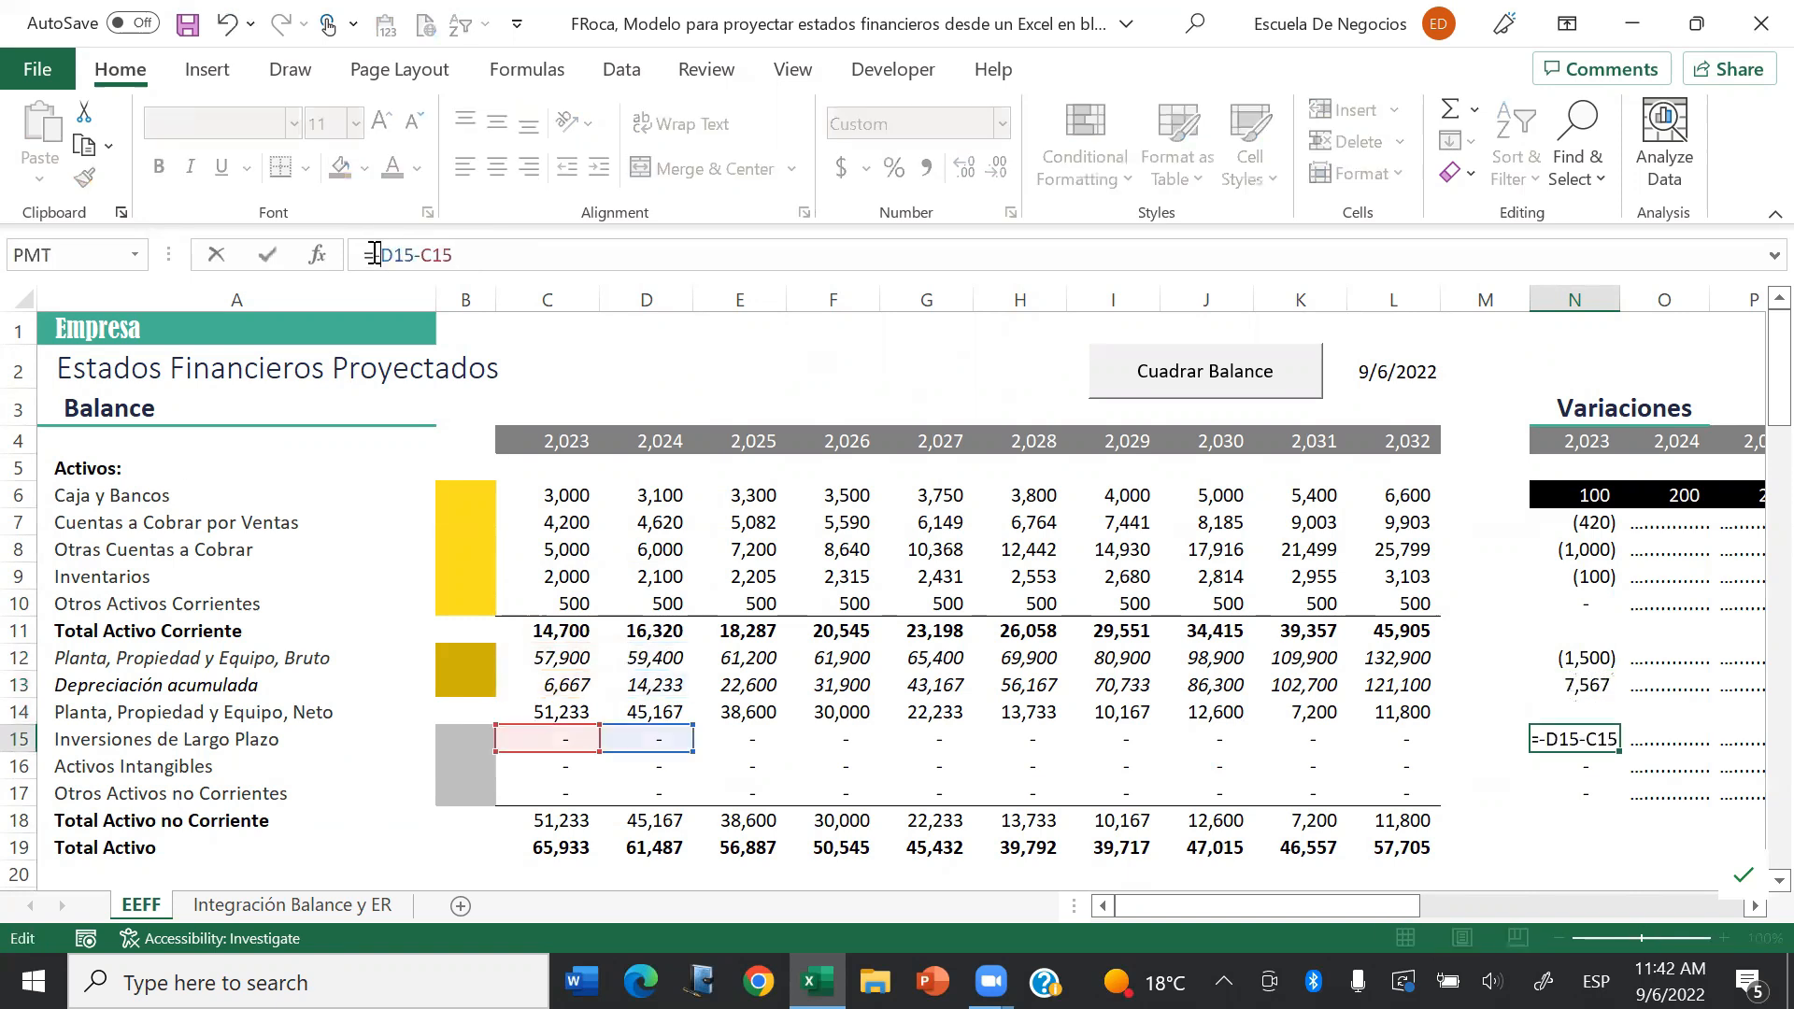
pyautogui.write(')')
pyautogui.press('Return')
pyautogui.click(475, 259)
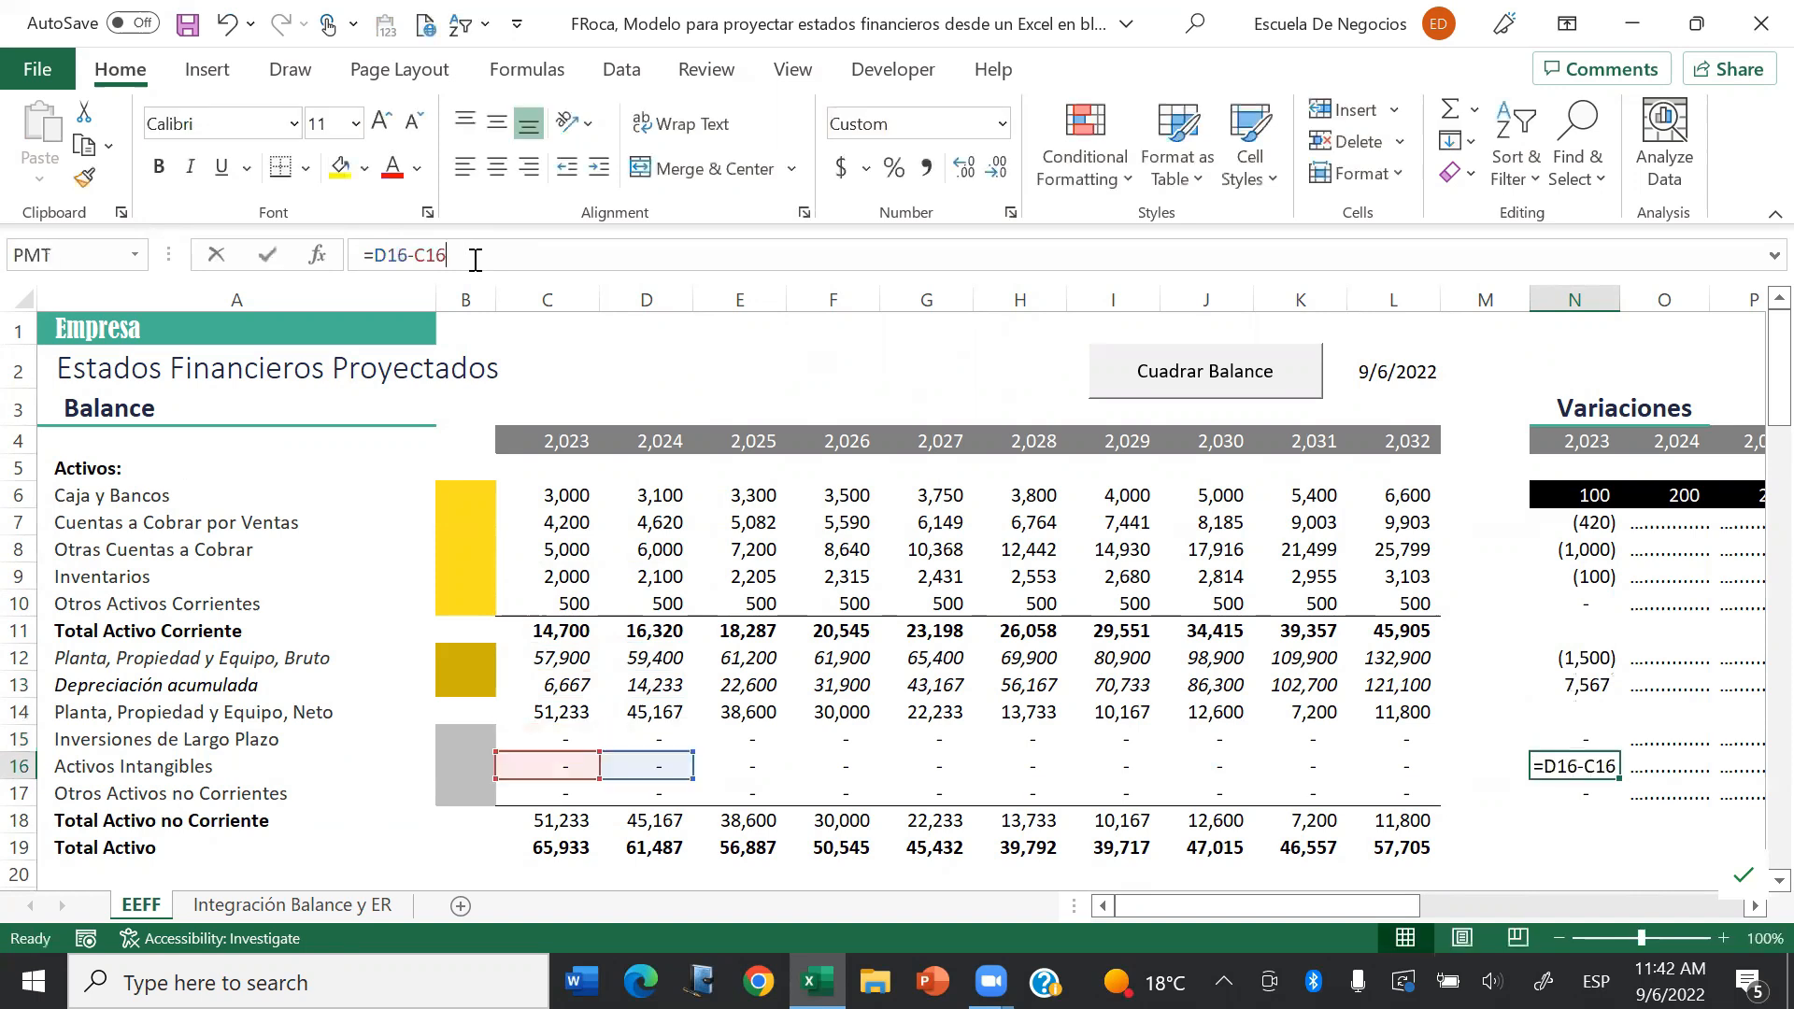
pyautogui.write(')')
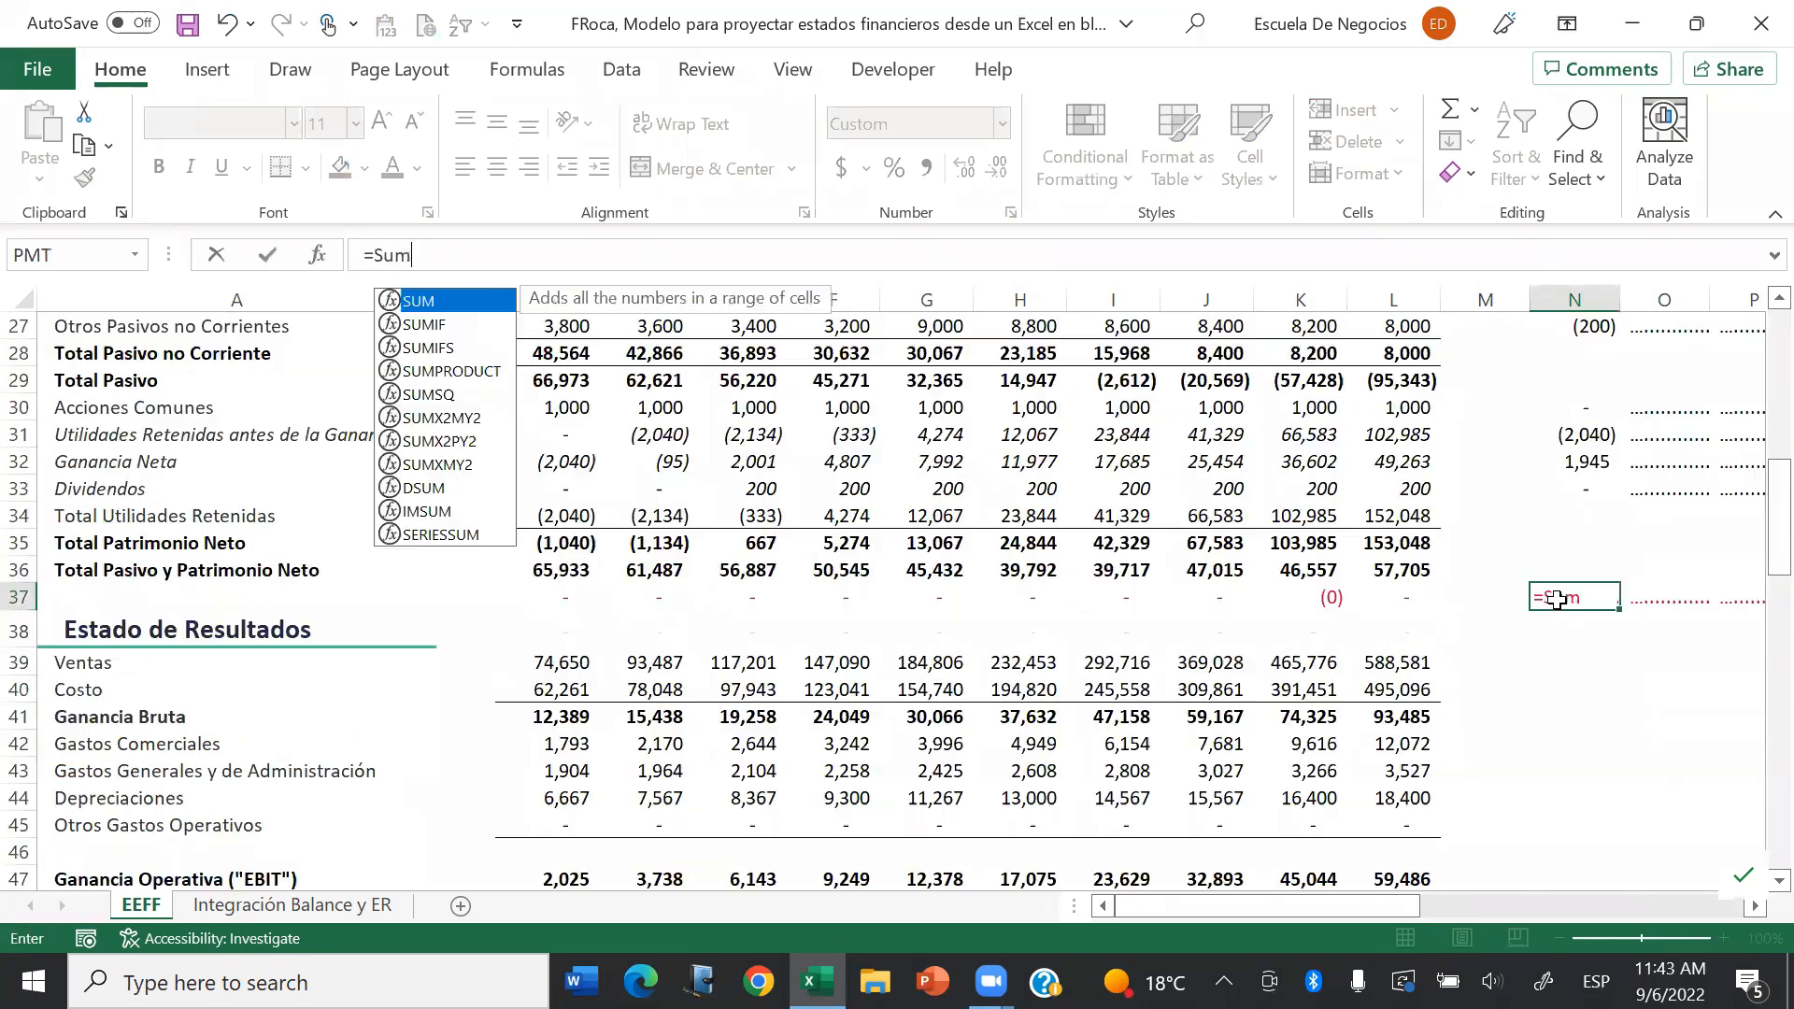
# Step: Enter =SUM(N7:N36) in N37 to total the 2023 variations below Caja y Bancos
pyautogui.write('(')
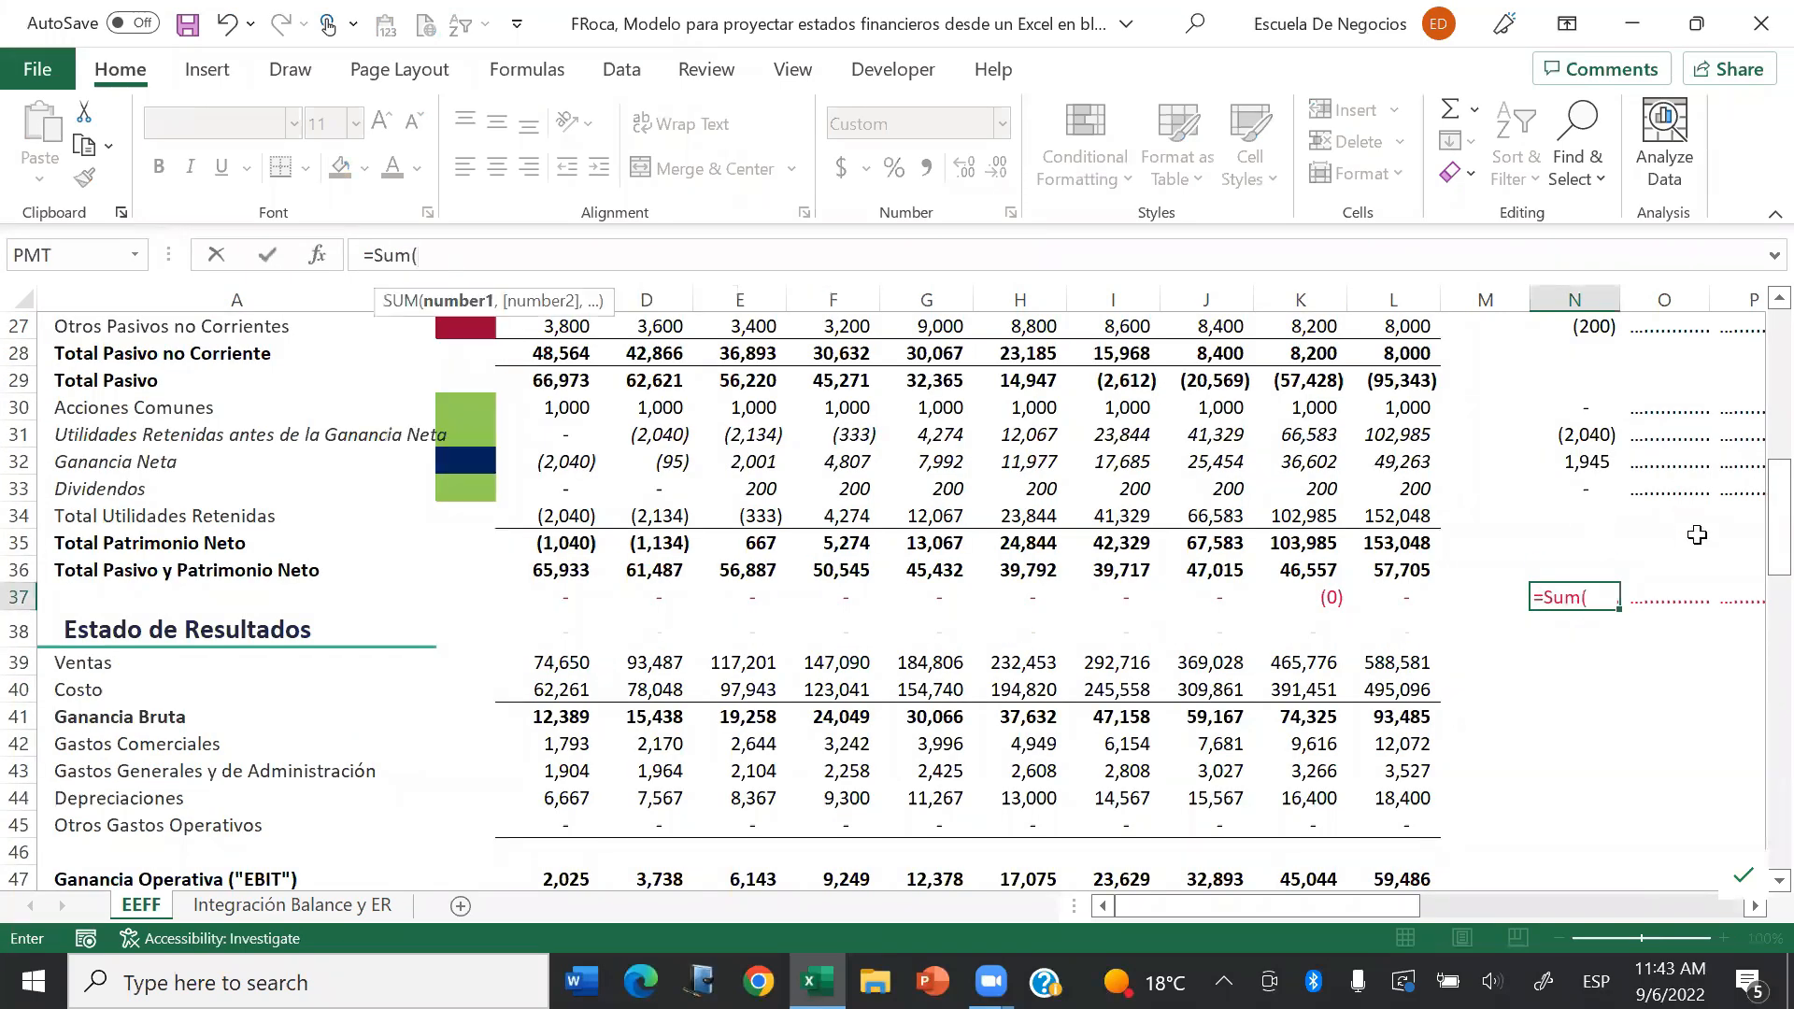
pyautogui.press('Up')
pyautogui.hotkey('shift', 'Up')
pyautogui.hotkey('shift', 'Up')
pyautogui.hotkey('shift', 'Up')
pyautogui.hotkey('shift', 'Up')
pyautogui.hotkey('shift', 'Up')
pyautogui.hotkey('shift', 'Up')
pyautogui.hotkey('shift', 'Up')
pyautogui.hotkey('shift', 'Up')
pyautogui.hotkey('shift', 'Up')
pyautogui.hotkey('shift', 'Up')
pyautogui.hotkey('shift', 'Up')
pyautogui.hotkey('shift', 'Up')
pyautogui.hotkey('shift', 'Up')
pyautogui.hotkey('shift', 'Up')
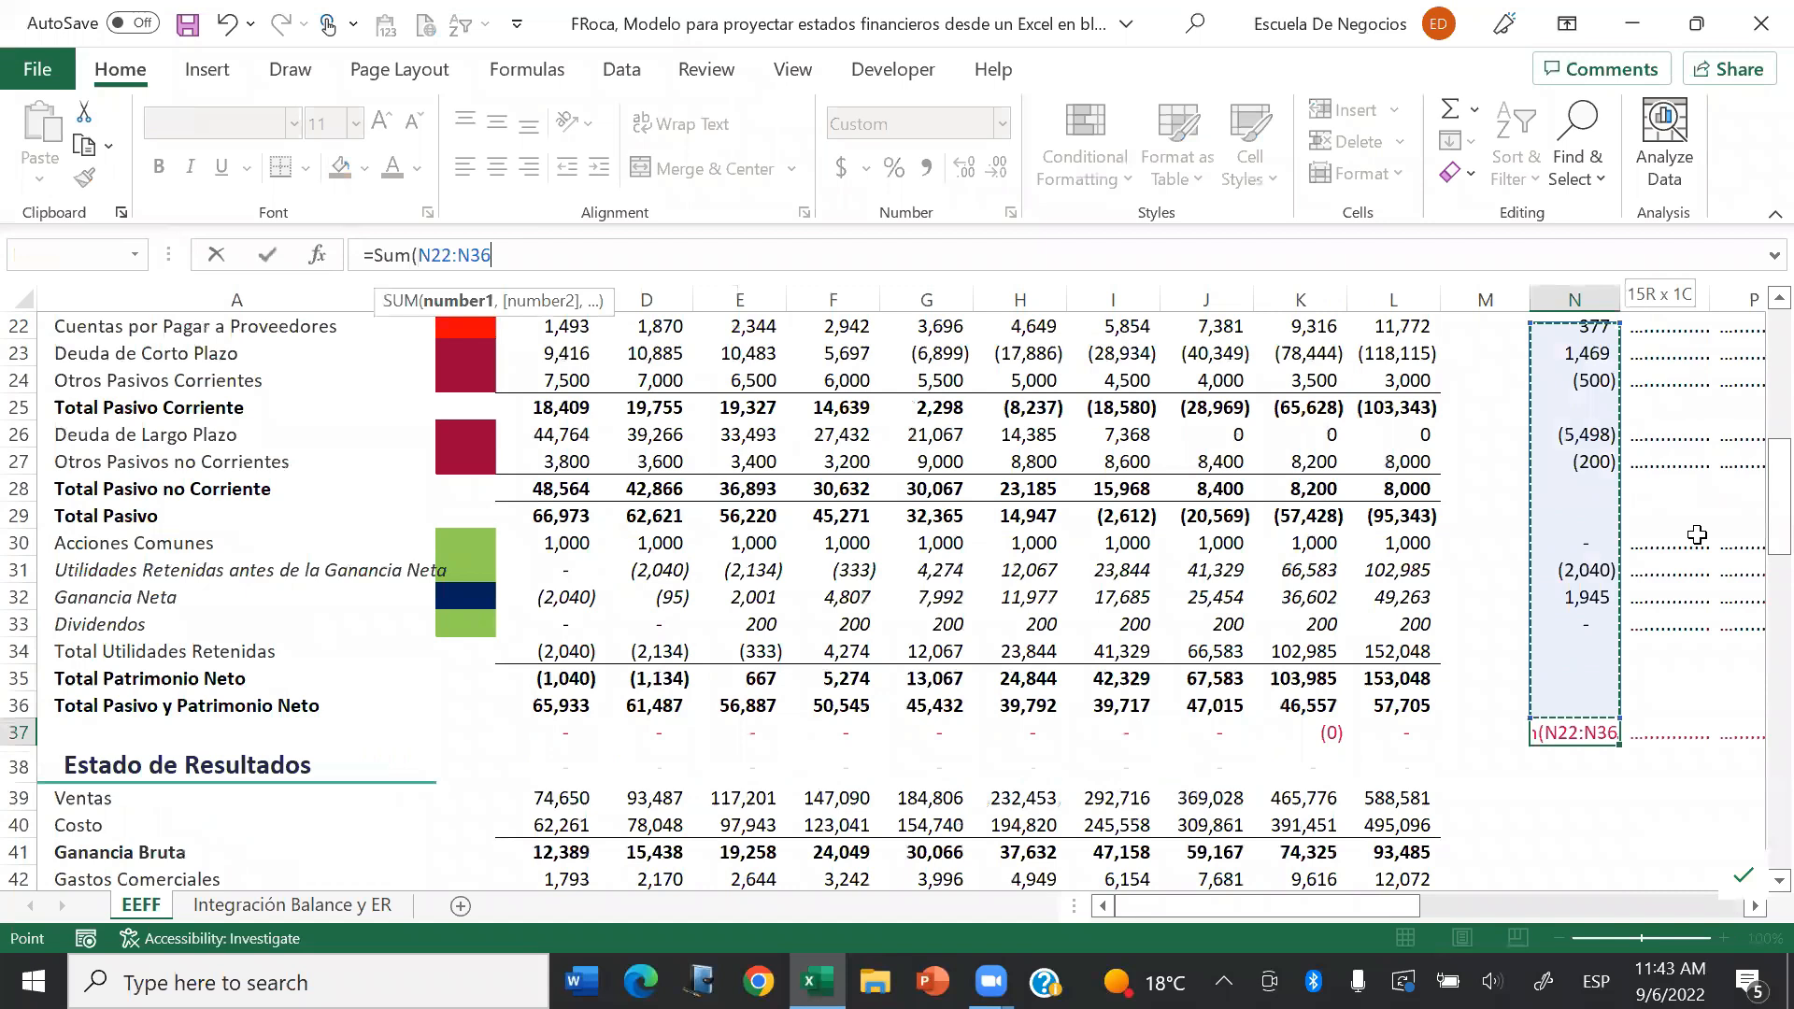
pyautogui.hotkey('shift', 'Up')
pyautogui.hotkey('shift', 'Up')
pyautogui.hotkey('shift', 'Up')
pyautogui.hotkey('shift', 'Up')
pyautogui.hotkey('shift', 'Up')
pyautogui.hotkey('shift', 'Up')
pyautogui.hotkey('shift', 'Up')
pyautogui.hotkey('shift', 'Up')
pyautogui.hotkey('shift', 'Up')
pyautogui.hotkey('shift', 'Up')
pyautogui.hotkey('shift', 'Up')
pyautogui.hotkey('shift', 'Up')
pyautogui.hotkey('shift', 'Up')
pyautogui.hotkey('shift', 'Up')
pyautogui.hotkey('shift', 'Up')
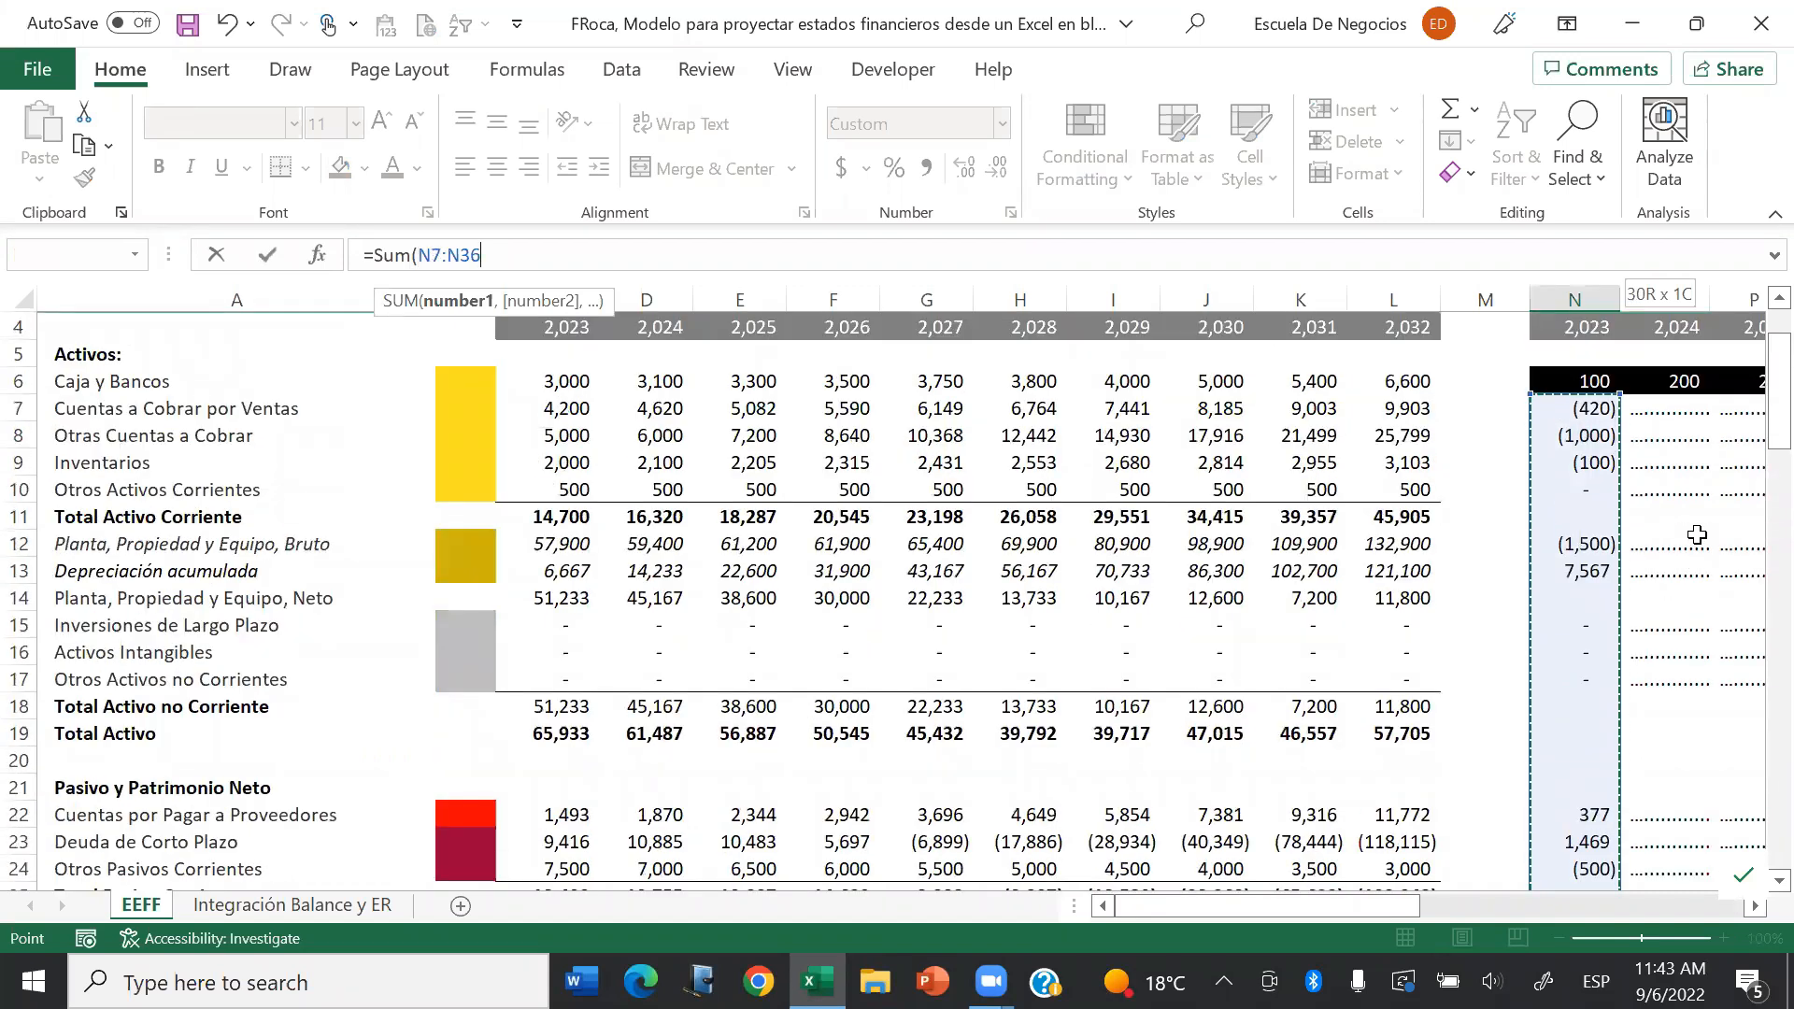
pyautogui.hotkey('ctrl', 'Return')
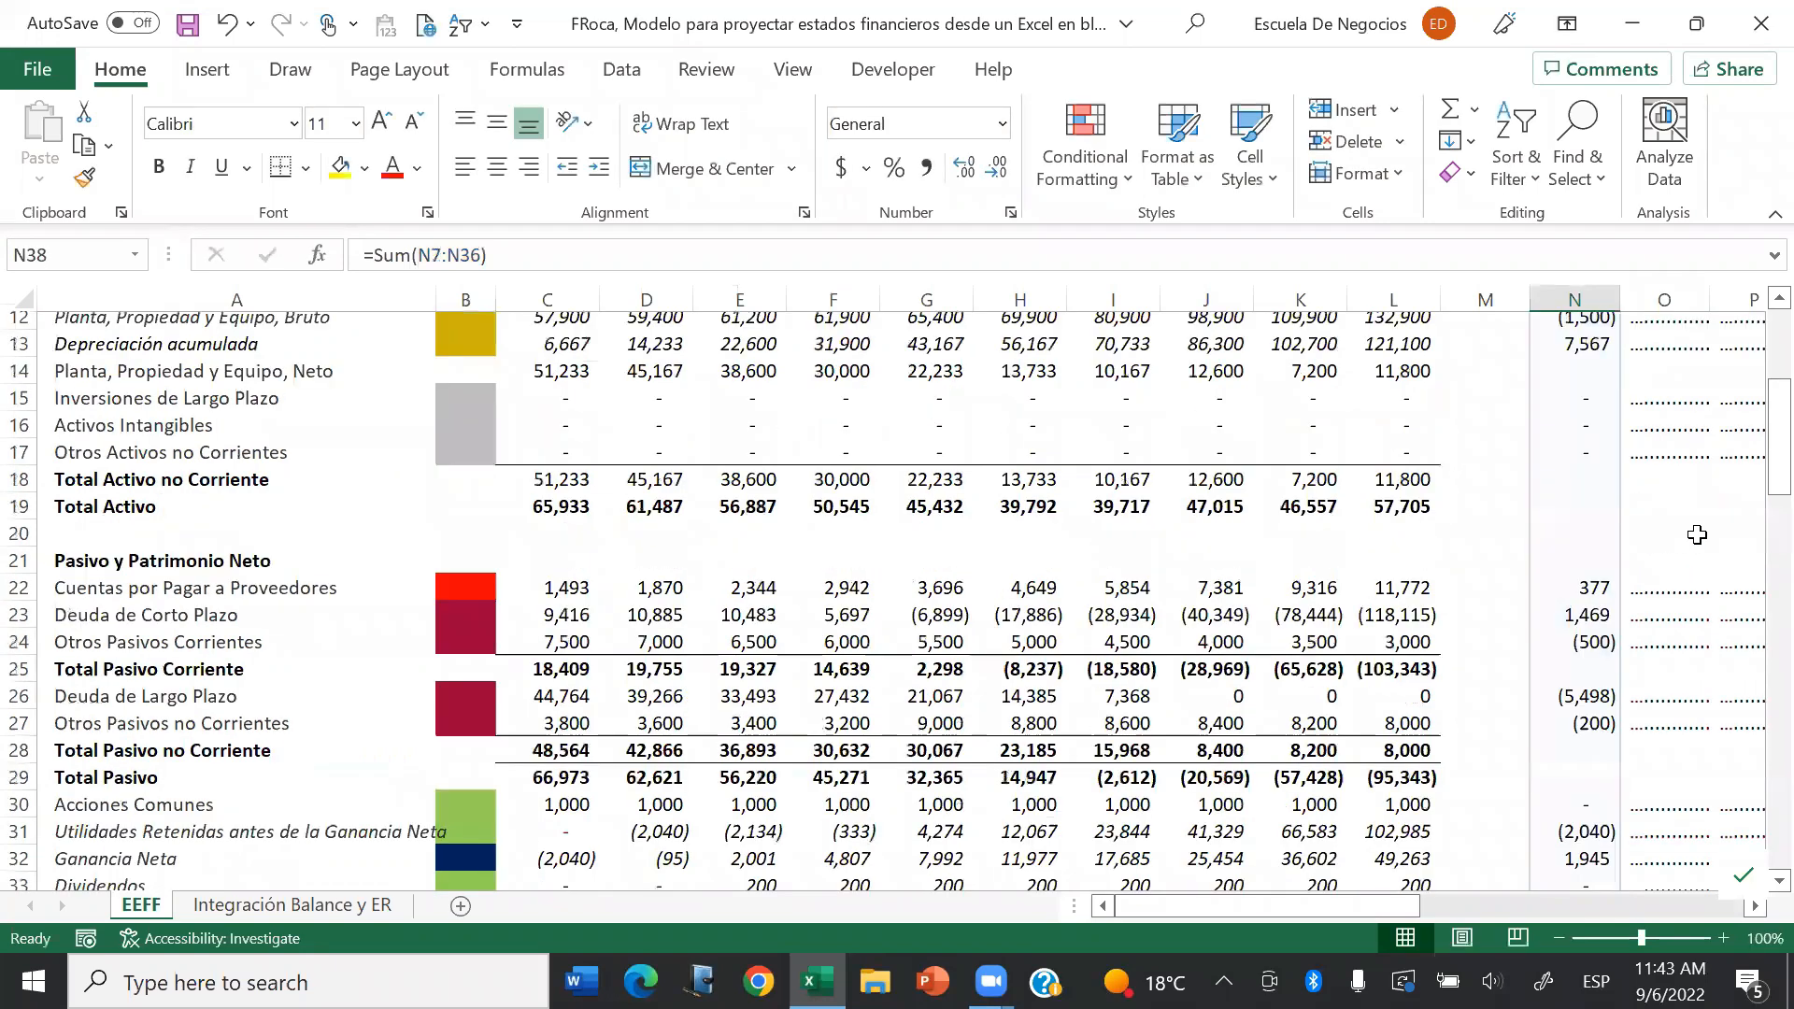
# Step: Subtract the Caja y Bancos variation from the N37 total, making the check formula =SUM(N7:N36)-N6
pyautogui.press('Up')
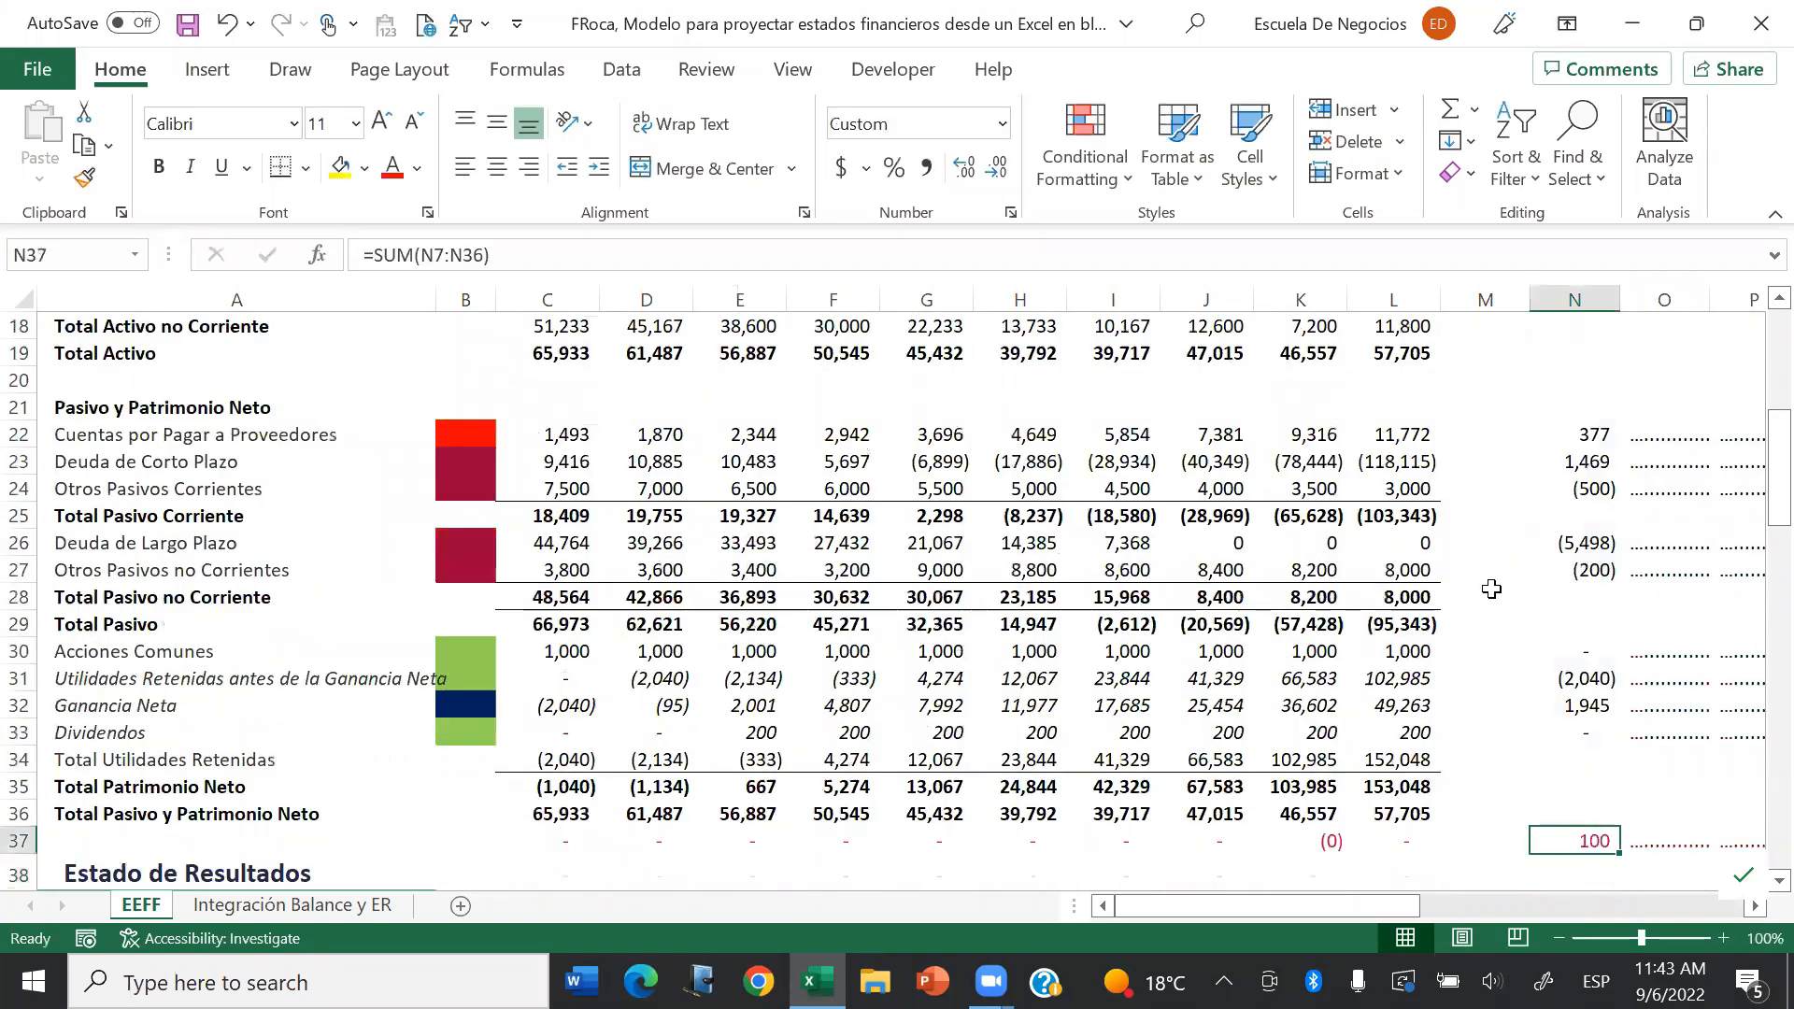
pyautogui.click(790, 255)
pyautogui.write('-')
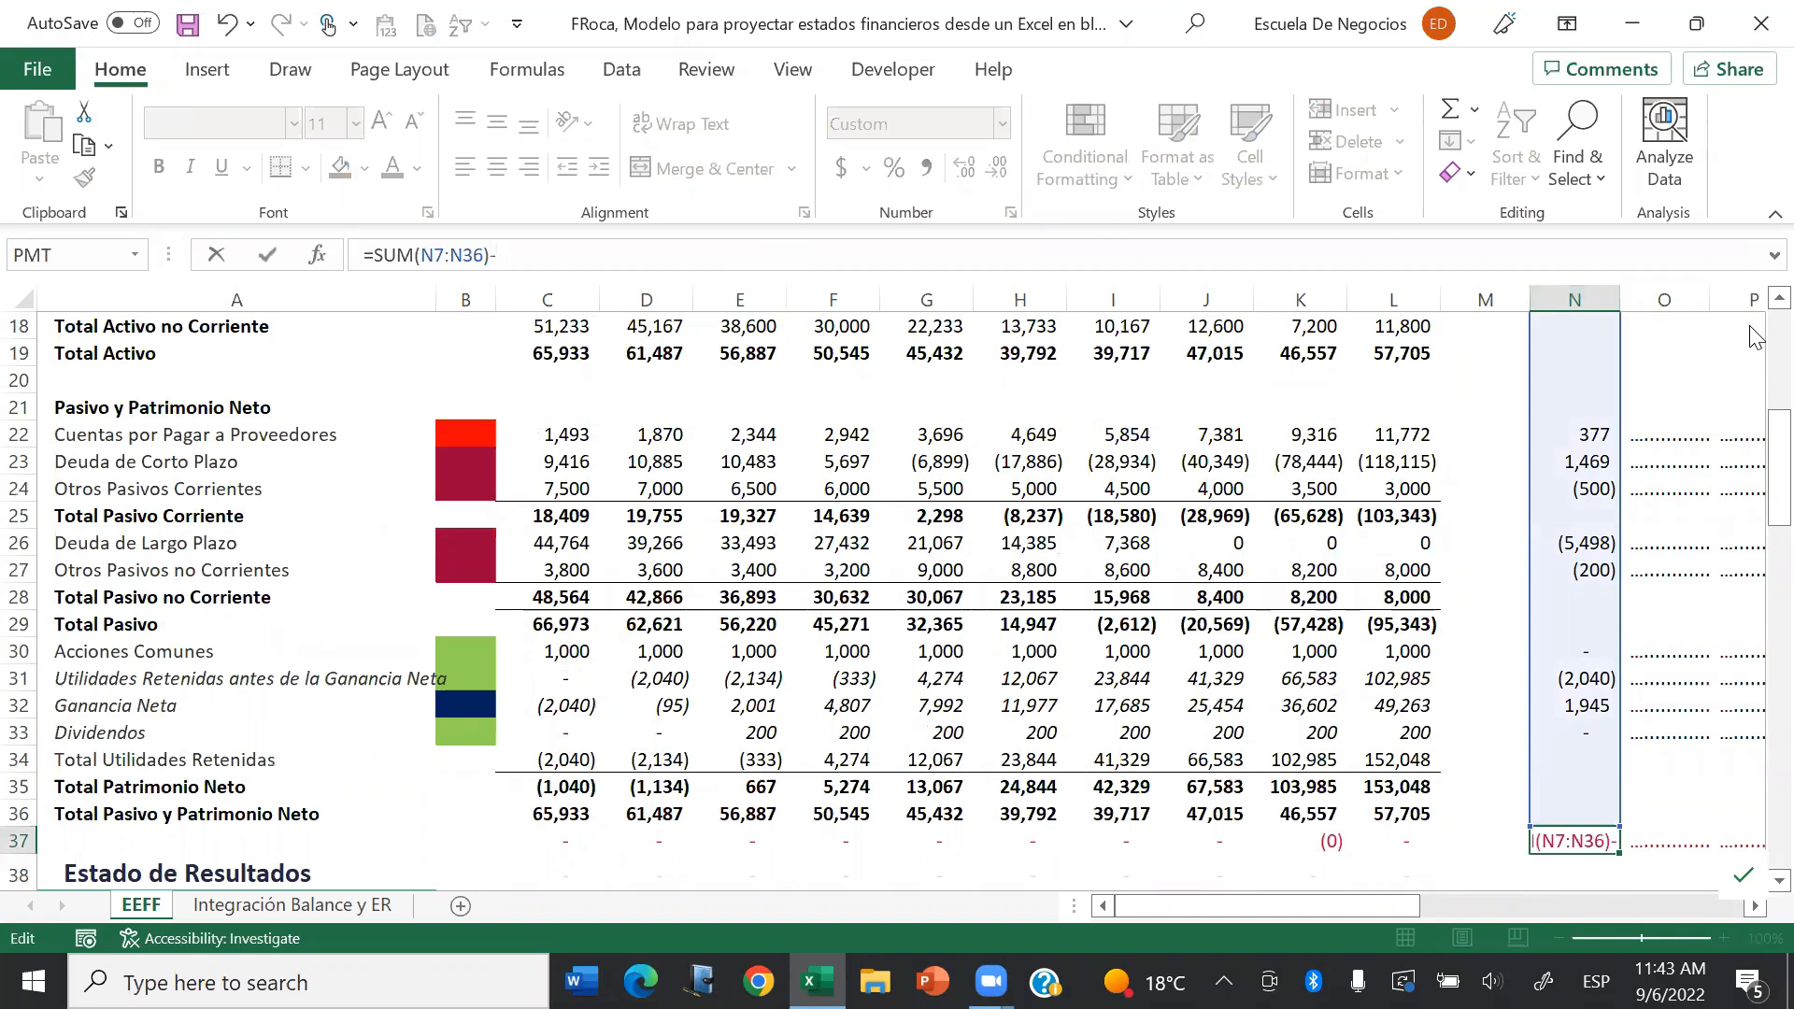
pyautogui.scroll(3, 1757, 332)
pyautogui.scroll(3, 1569, 482)
pyautogui.click(1581, 493)
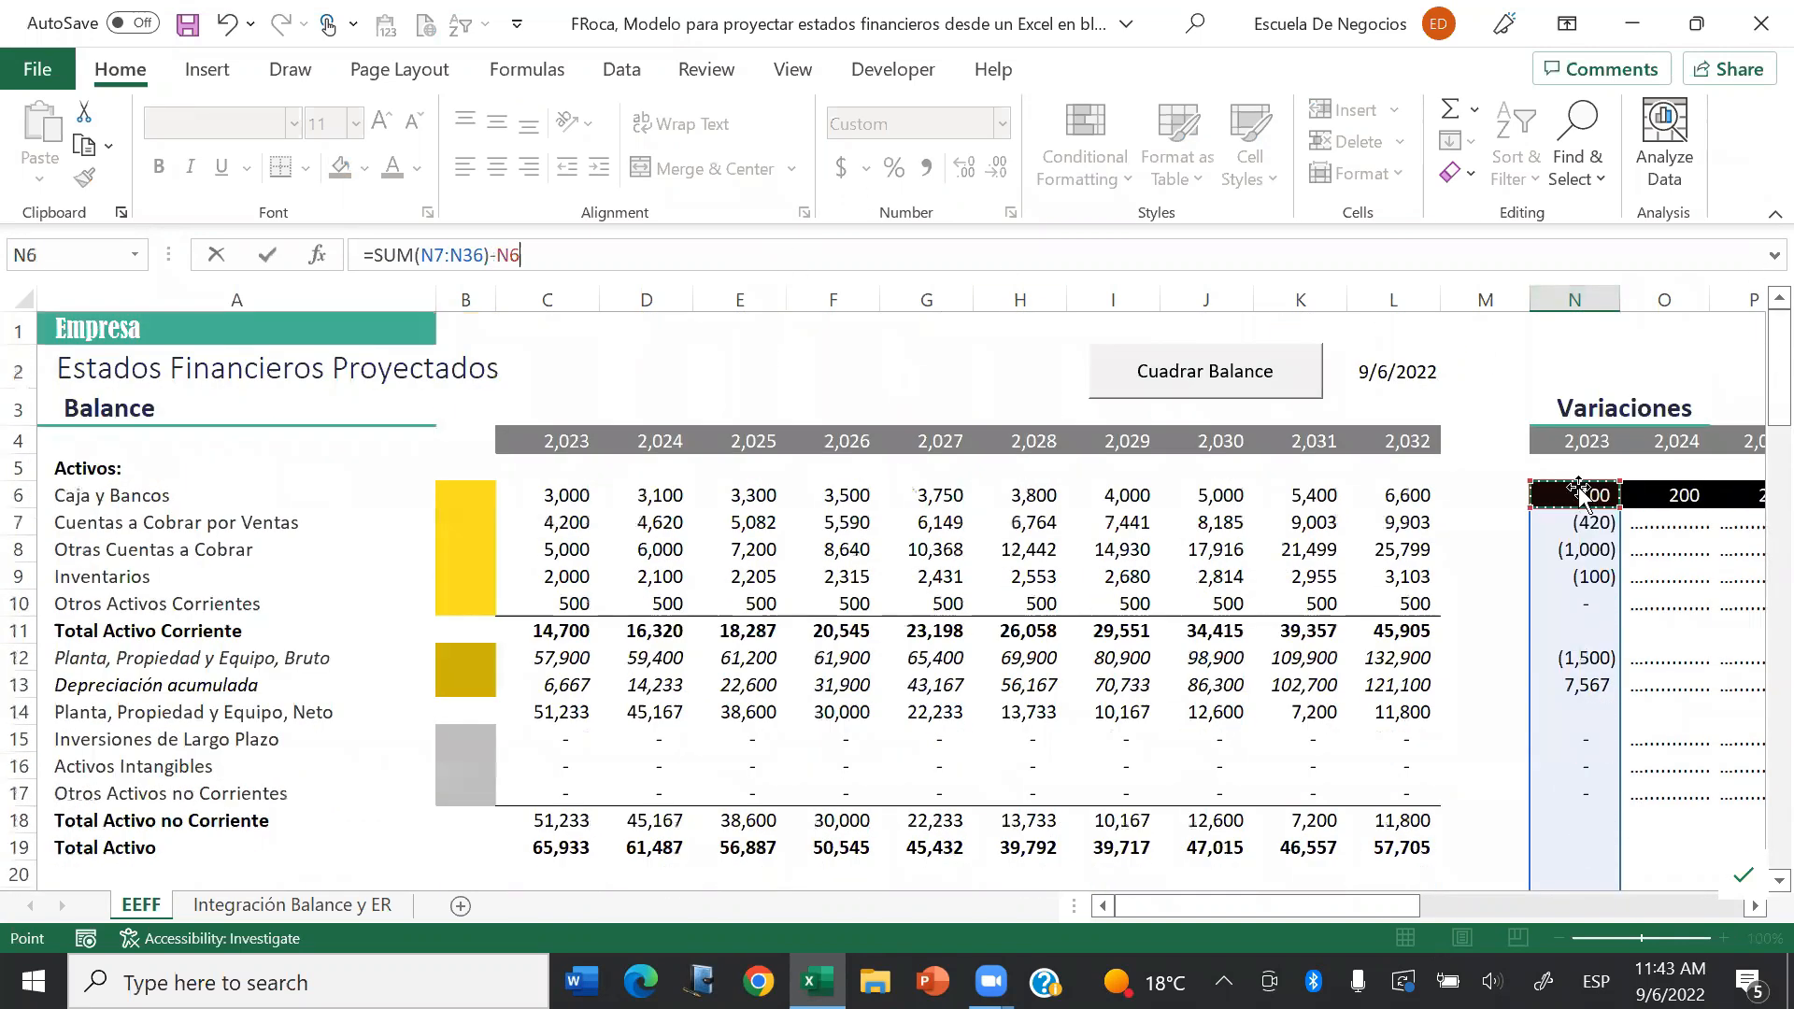
pyautogui.press('Return')
# Step: Fill the variation and check formulas from N7:N37 across the remaining years through column V
pyautogui.press('Up')
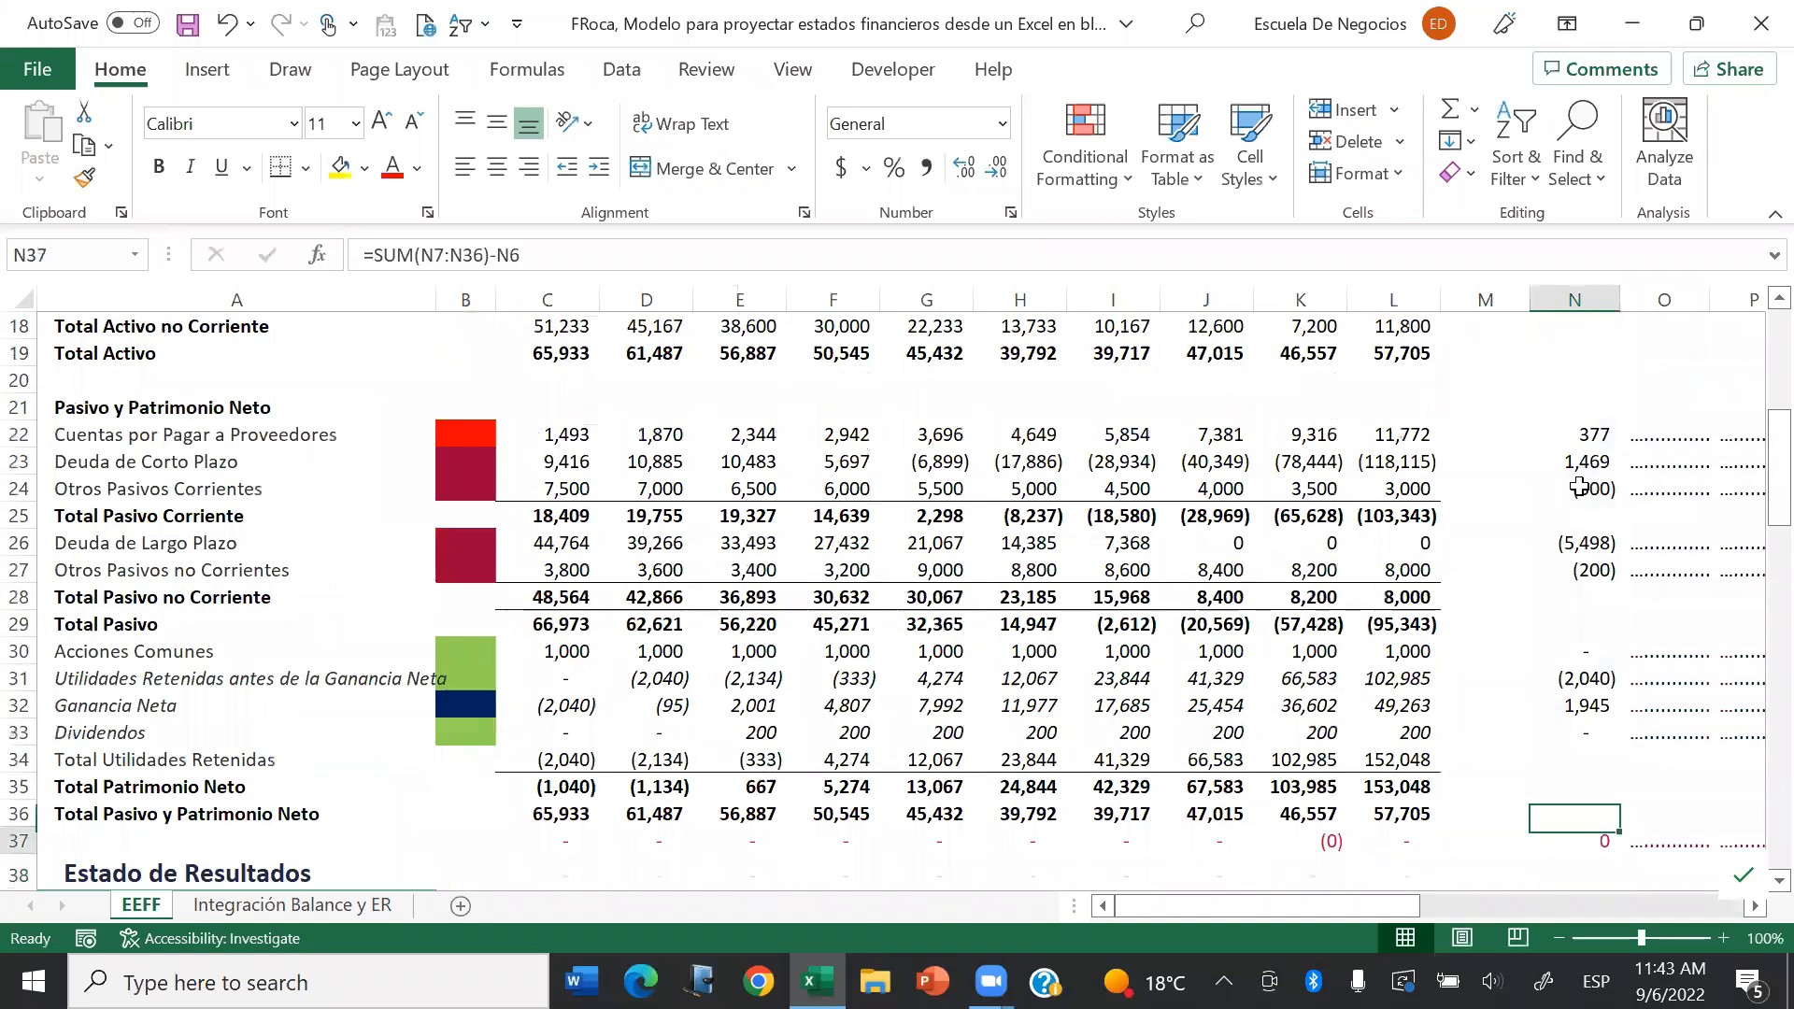
pyautogui.hotkey('shift', 'Up')
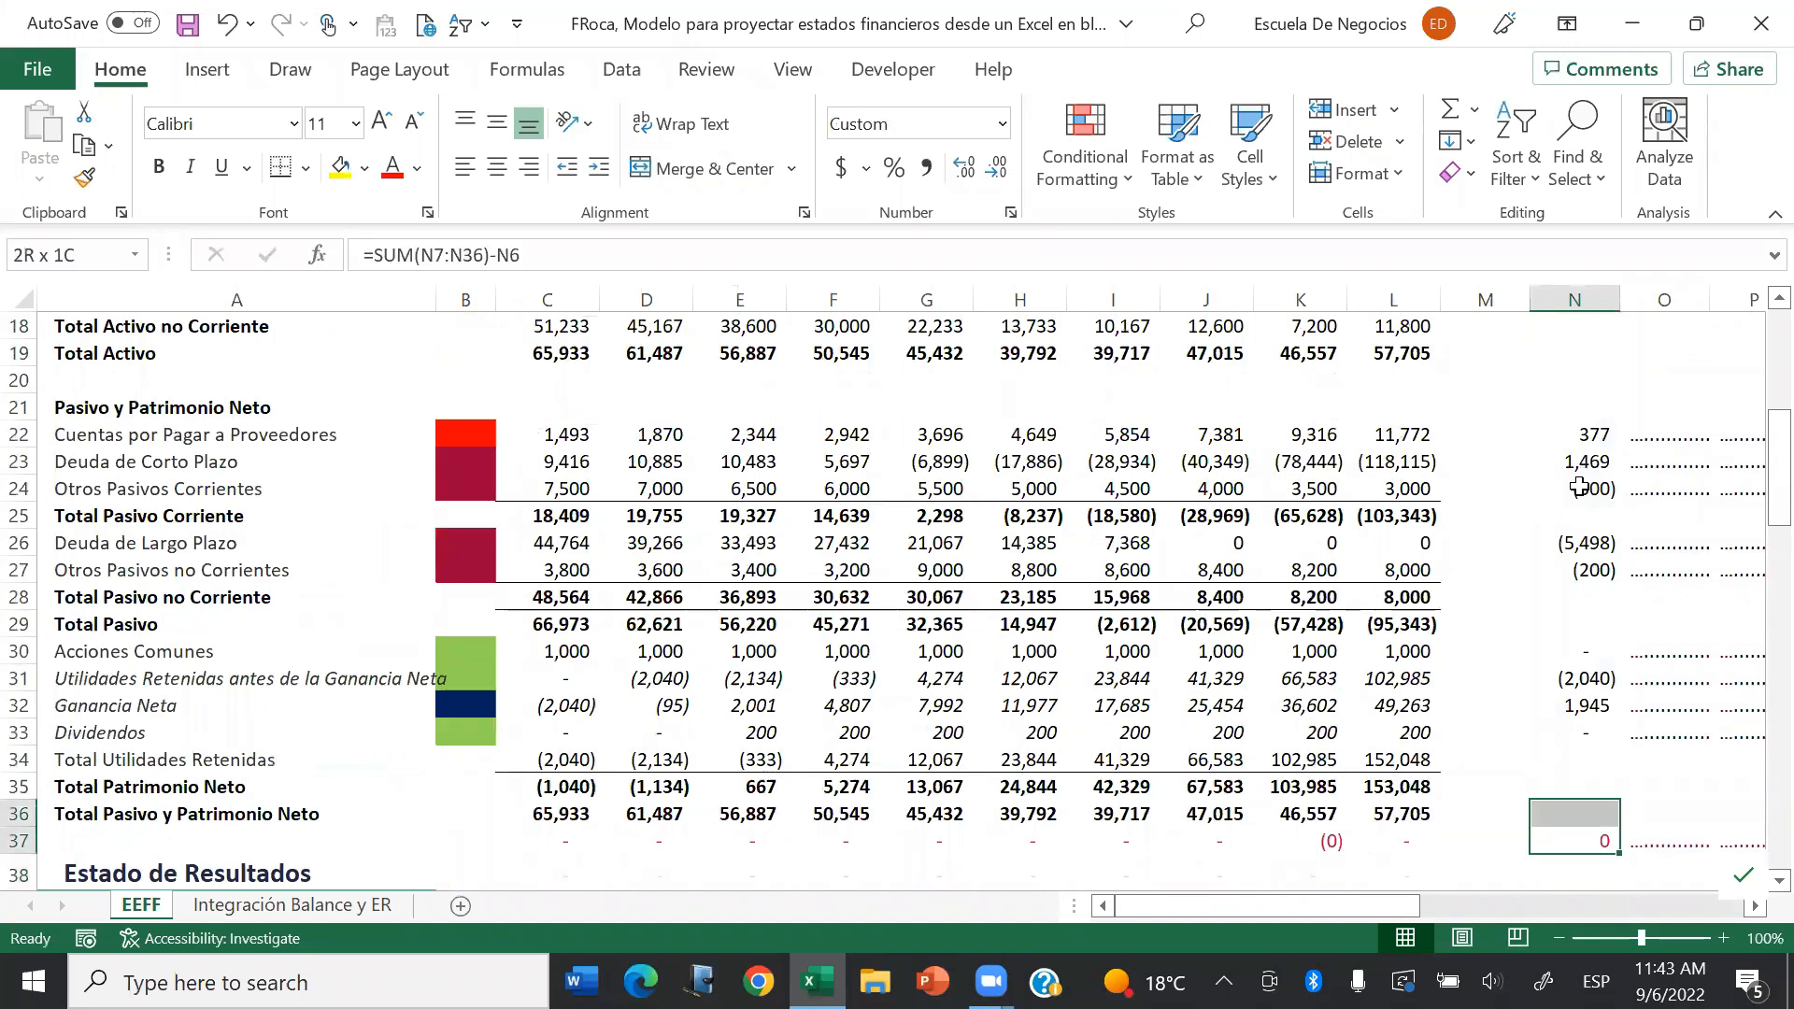
pyautogui.hotkey('shift', 'Up')
pyautogui.hotkey('shift', 'Up')
pyautogui.hotkey('shift', 'Up')
pyautogui.hotkey('shift', 'Up')
pyautogui.hotkey('shift', 'Up')
pyautogui.hotkey('shift', 'Up')
pyautogui.hotkey('shift', 'Up')
pyautogui.hotkey('shift', 'Up')
pyautogui.hotkey('shift', 'Up')
pyautogui.hotkey('shift', 'Up')
pyautogui.hotkey('shift', 'Up')
pyautogui.hotkey('shift', 'Up')
pyautogui.hotkey('shift', 'Up')
pyautogui.hotkey('shift', 'Up')
pyautogui.hotkey('shift', 'Up')
pyautogui.hotkey('shift', 'Up')
pyautogui.hotkey('shift', 'Up')
pyautogui.hotkey('shift', 'Up')
pyautogui.hotkey('shift', 'Up')
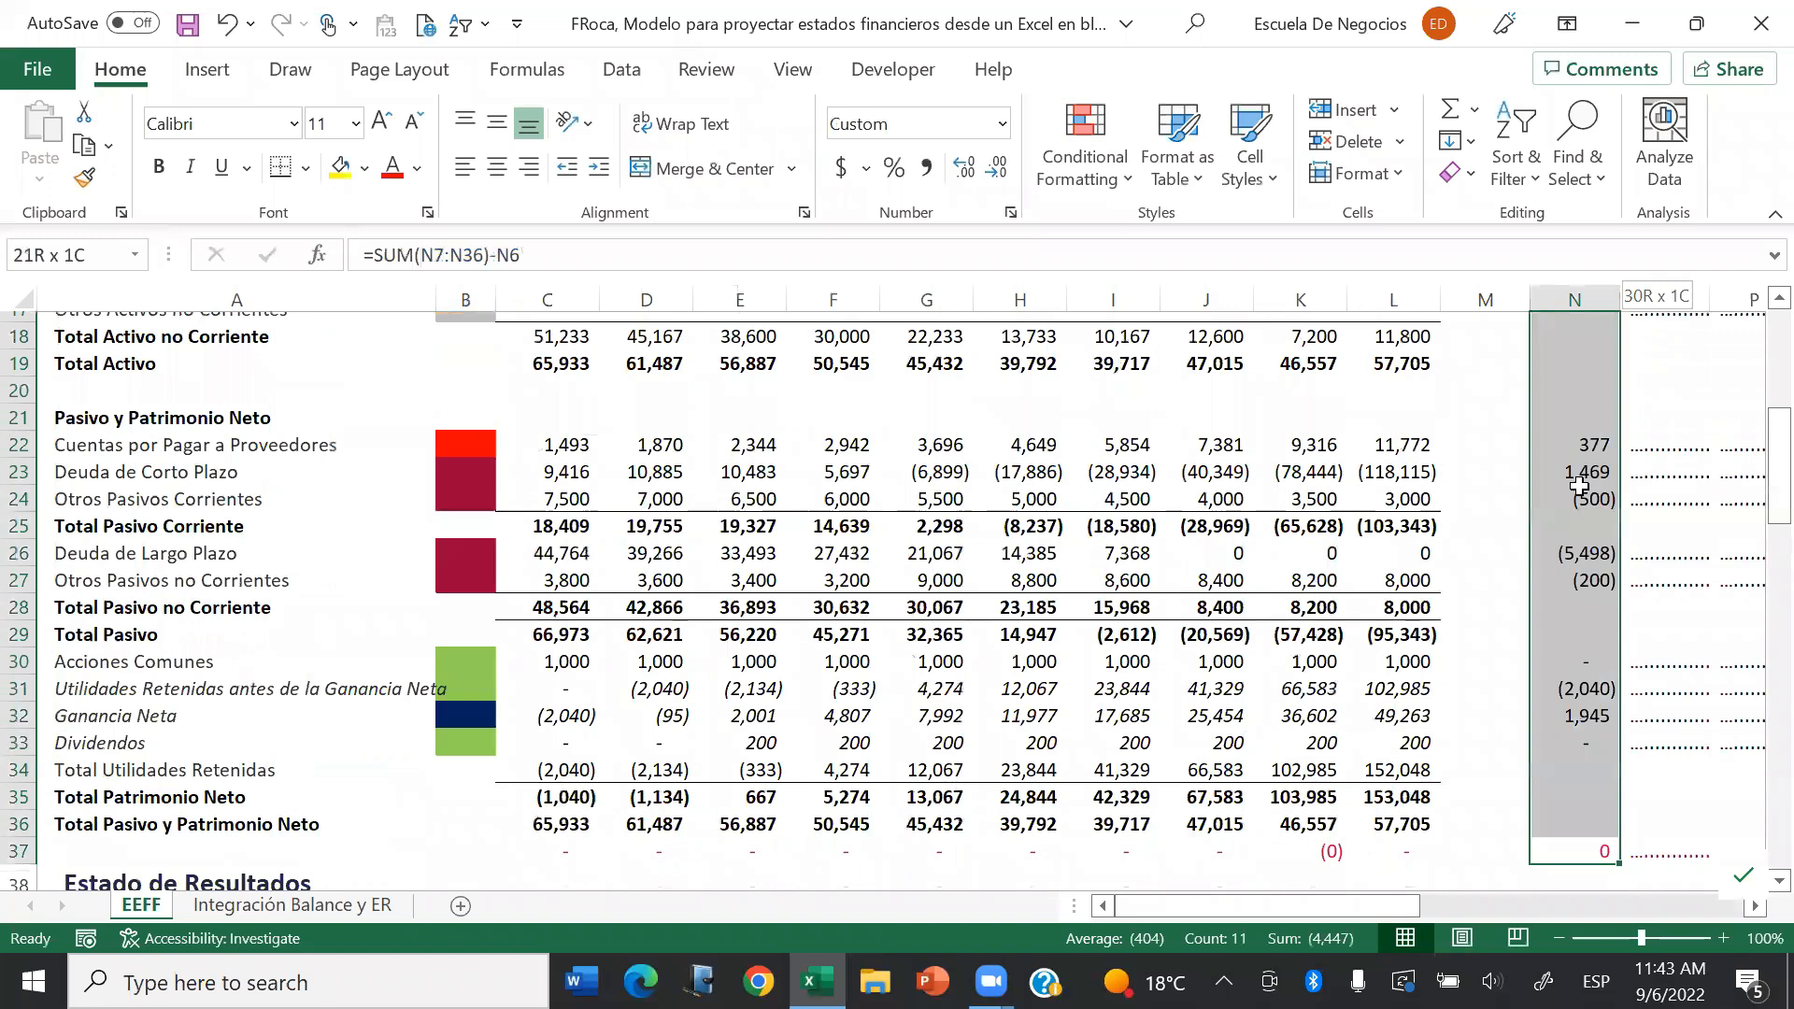
pyautogui.hotkey('shift', 'Up')
pyautogui.hotkey('shift', 'Up')
pyautogui.hotkey('shift', 'Up')
pyautogui.hotkey('shift', 'Up')
pyautogui.hotkey('shift', 'Up')
pyautogui.hotkey('shift', 'Up')
pyautogui.hotkey('shift', 'Up')
pyautogui.hotkey('shift', 'Up')
pyautogui.hotkey('shift', 'Up')
pyautogui.hotkey('shift', 'Up')
pyautogui.hotkey('shift', 'Up')
pyautogui.hotkey('shift', 'Up')
pyautogui.press('Down')
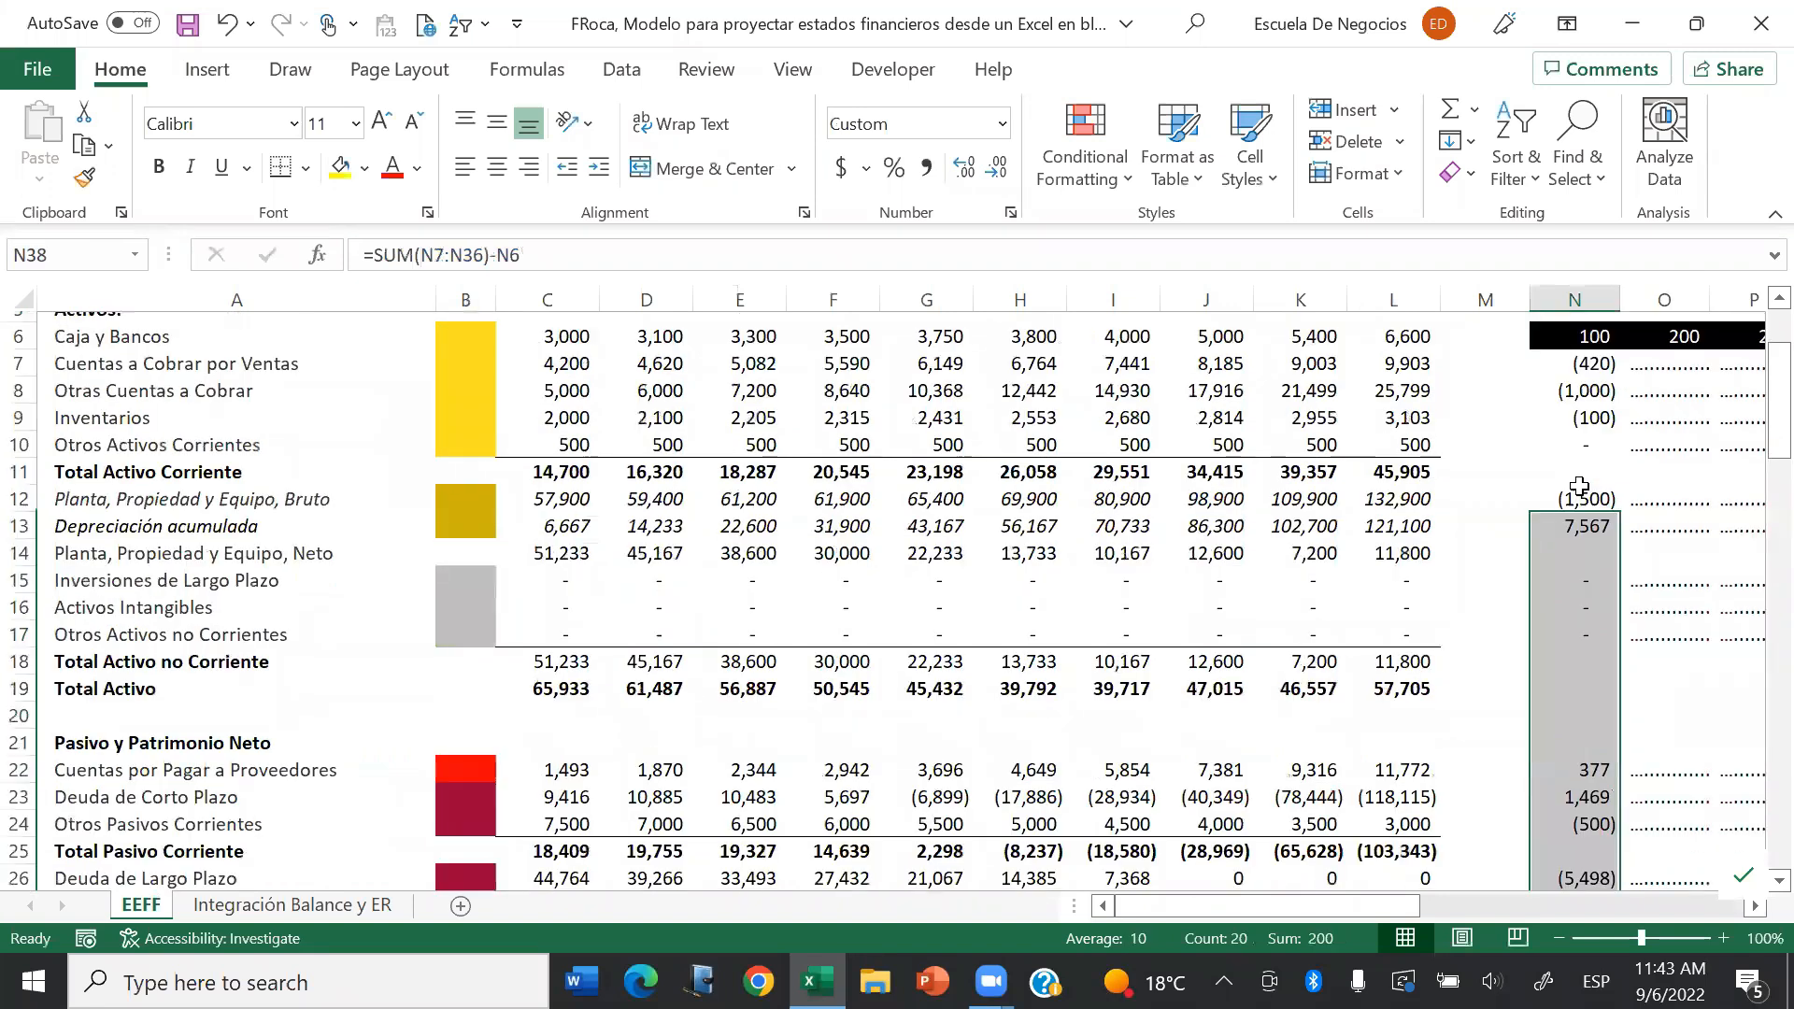
pyautogui.press('Up')
pyautogui.press('Up')
pyautogui.press('Up')
pyautogui.press('Up')
pyautogui.press('Up')
pyautogui.press('Up')
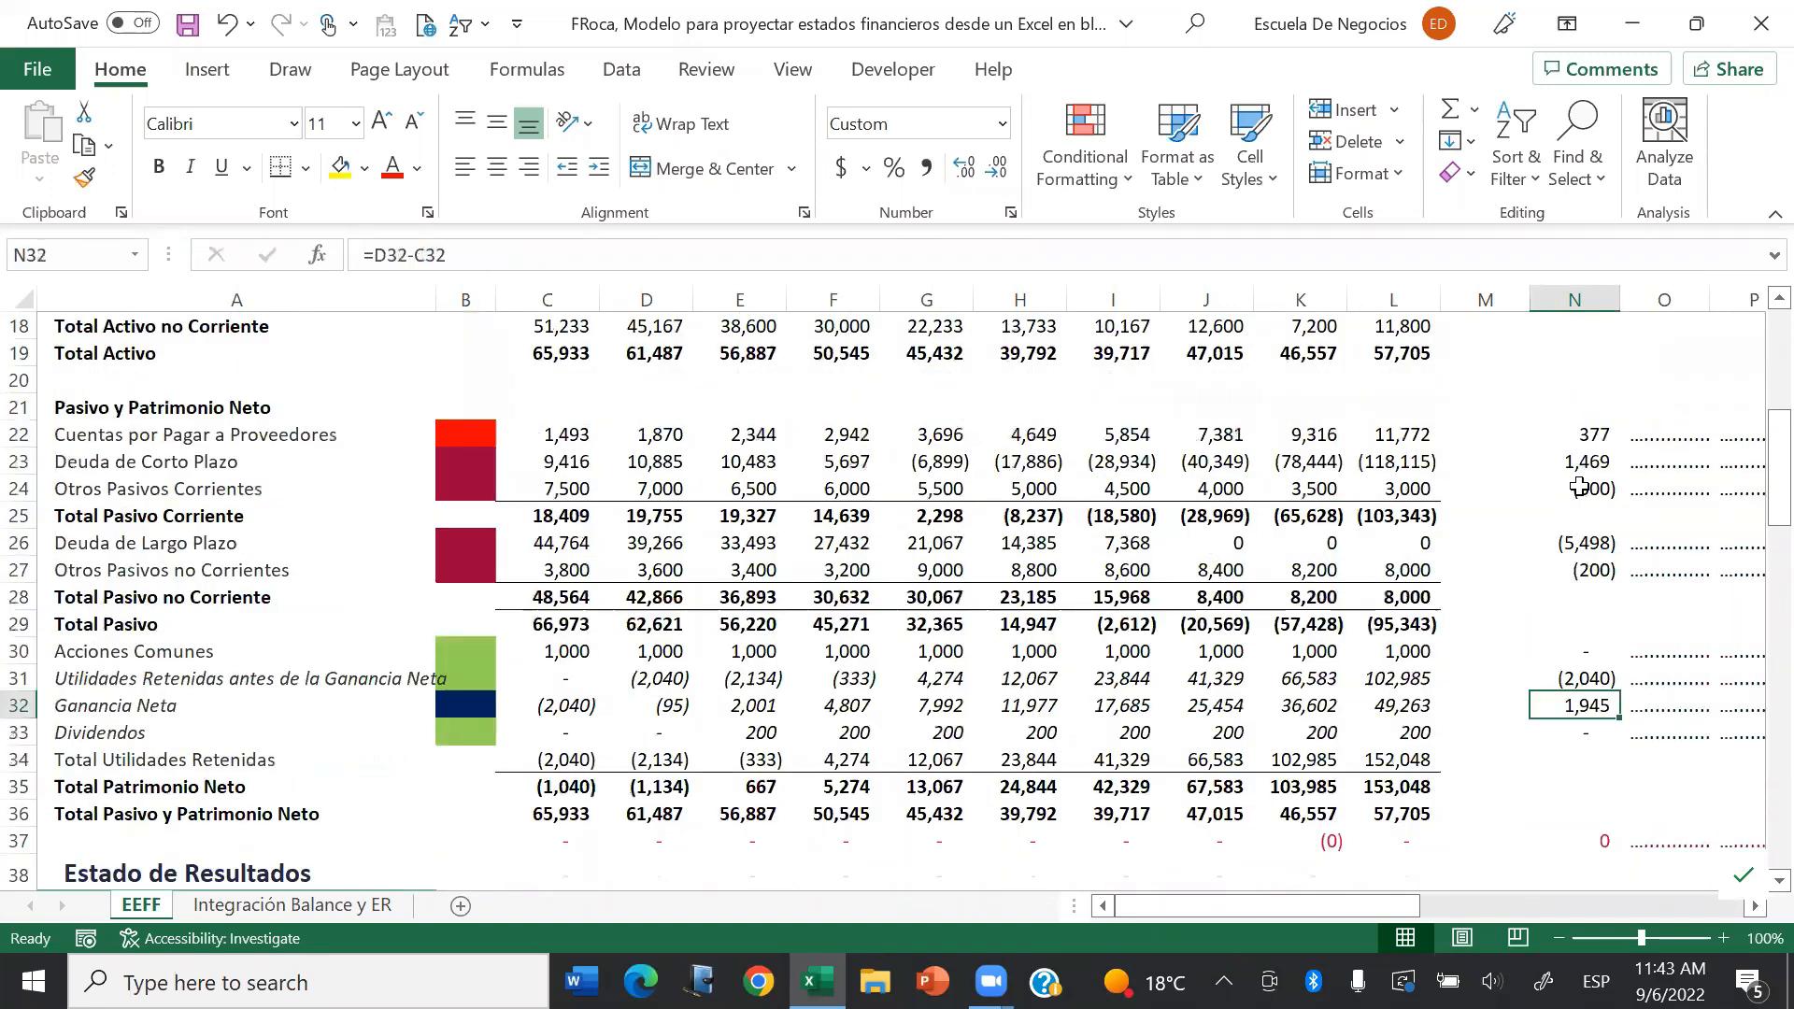
pyautogui.press('Down')
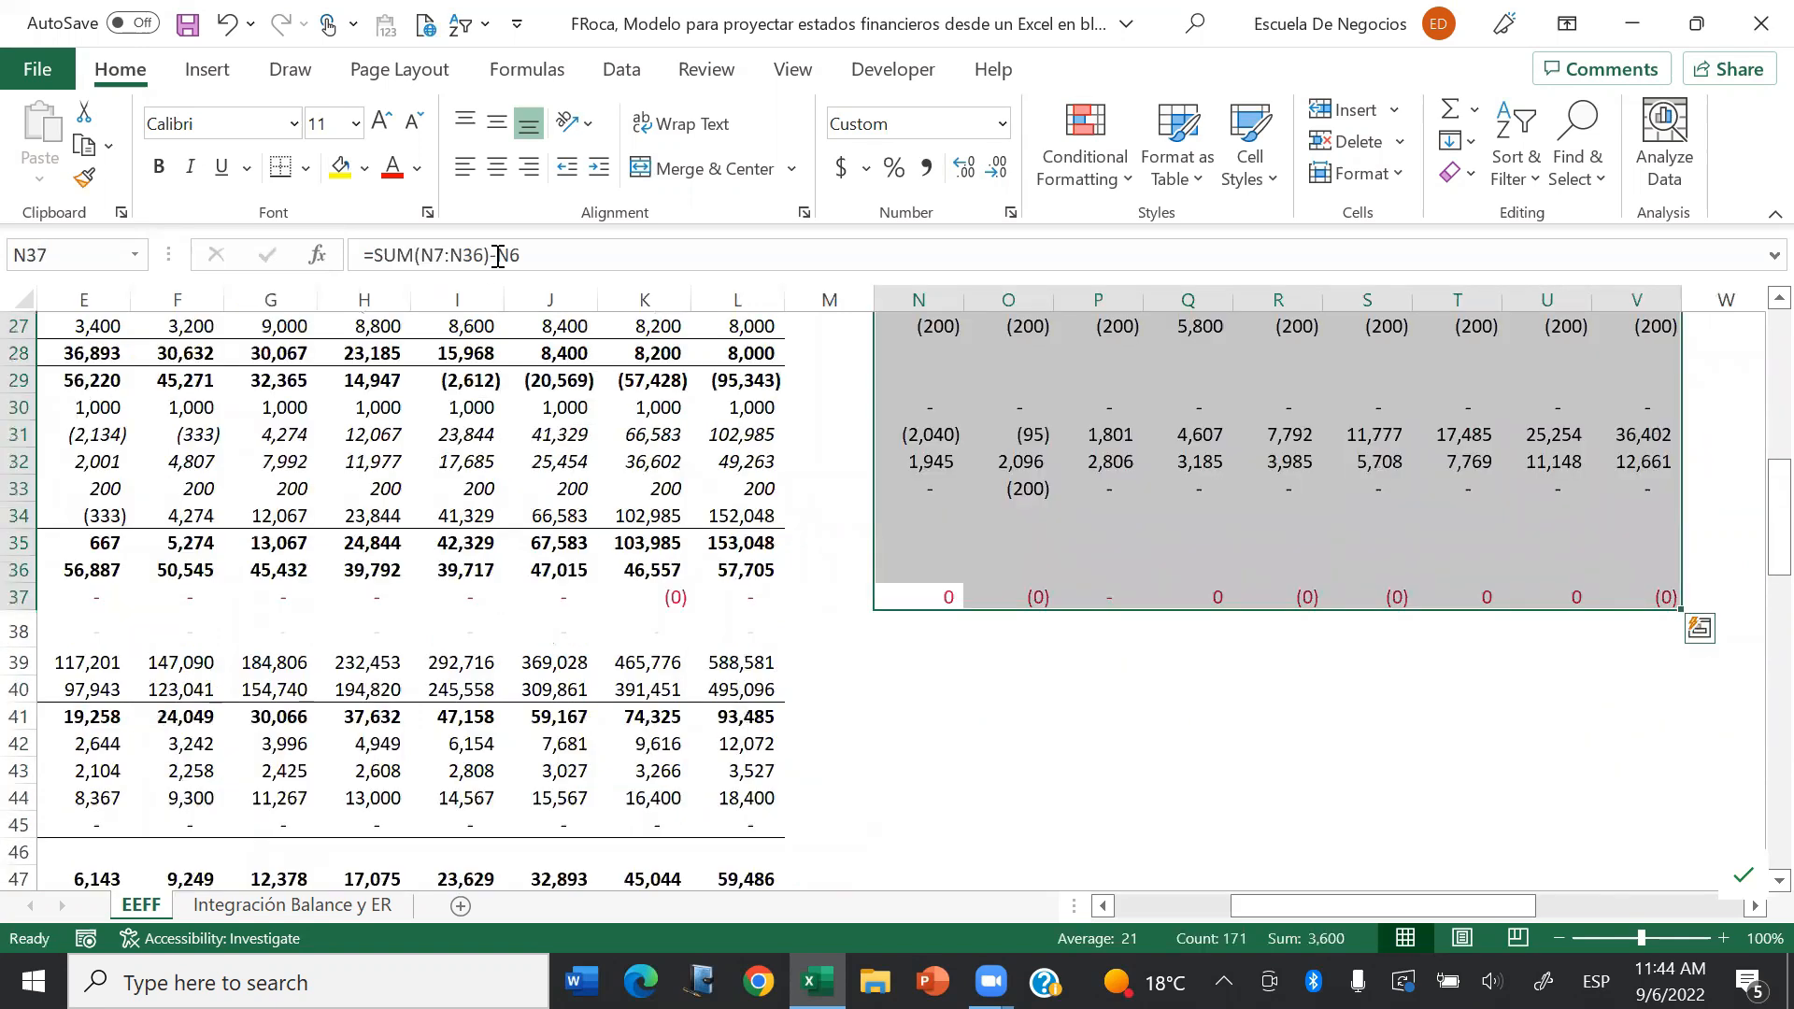
# Step: Link the first-year Ganancia Neta of the Flujo de Caja in C64 to the Estado de Resultados with =C53
pyautogui.hotkey('ctrl', 'Home')
pyautogui.press('pagedown')
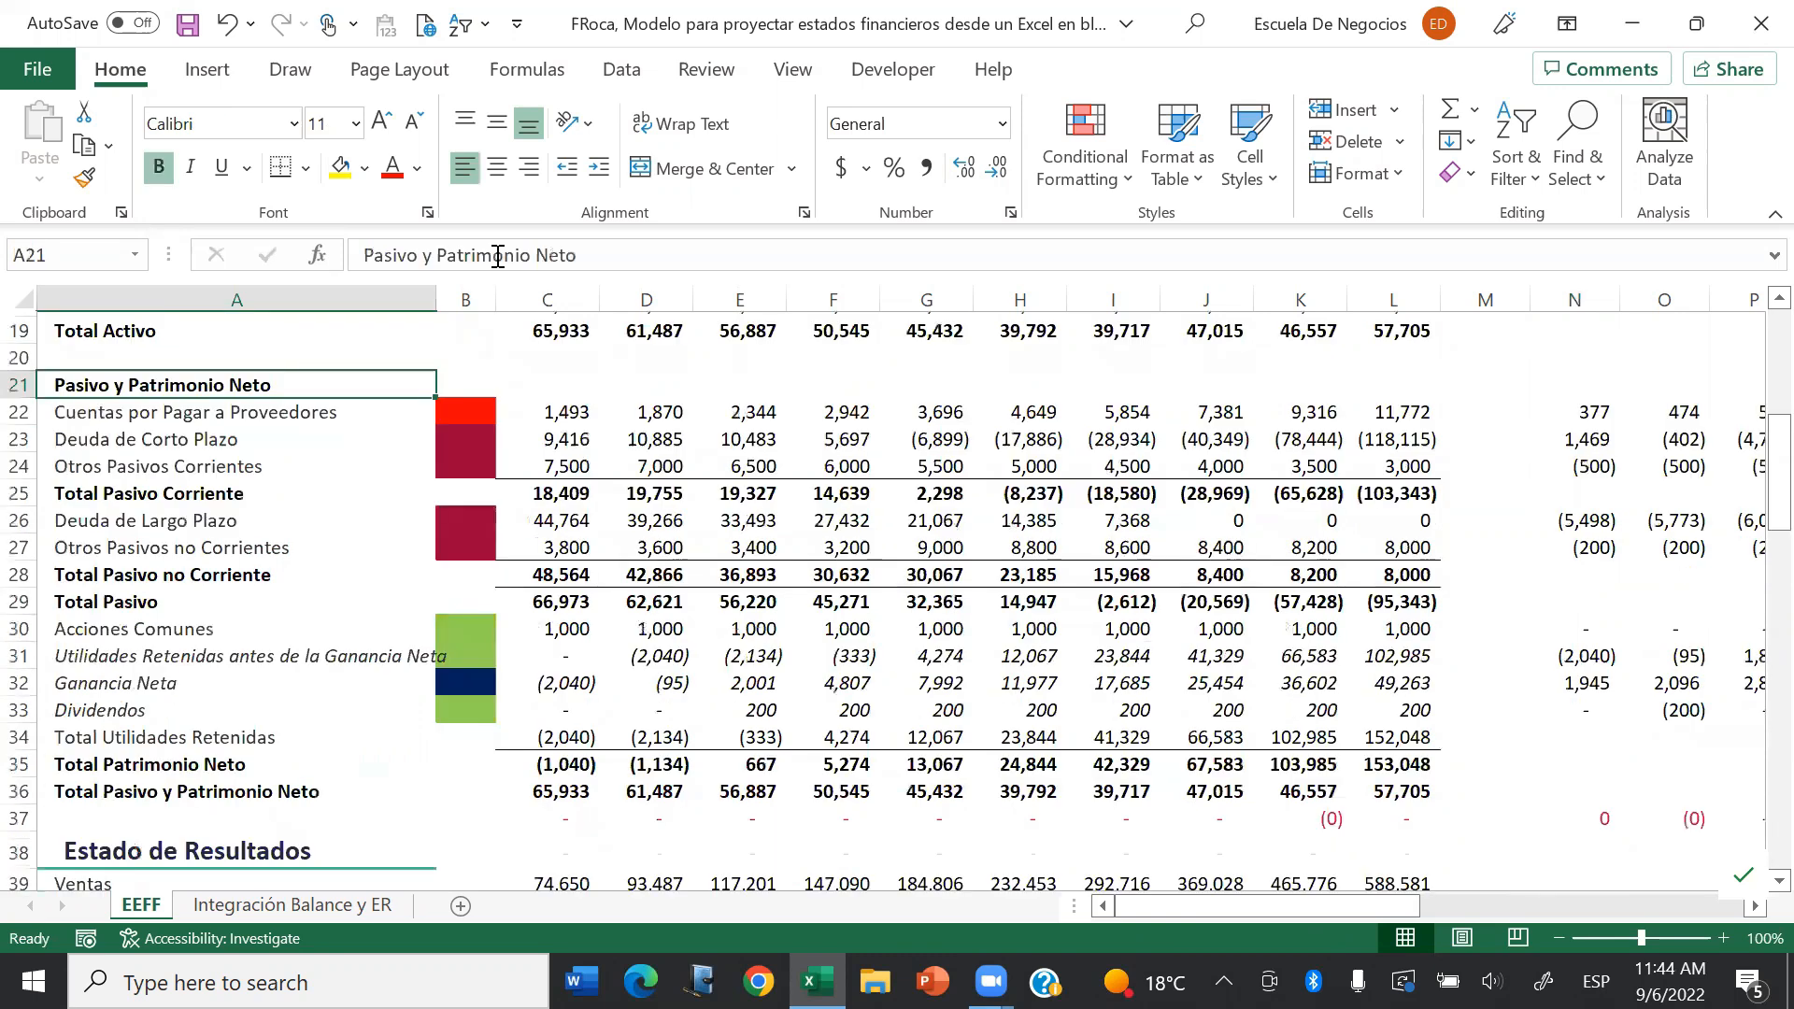
pyautogui.press('pagedown')
pyautogui.press('pagedown')
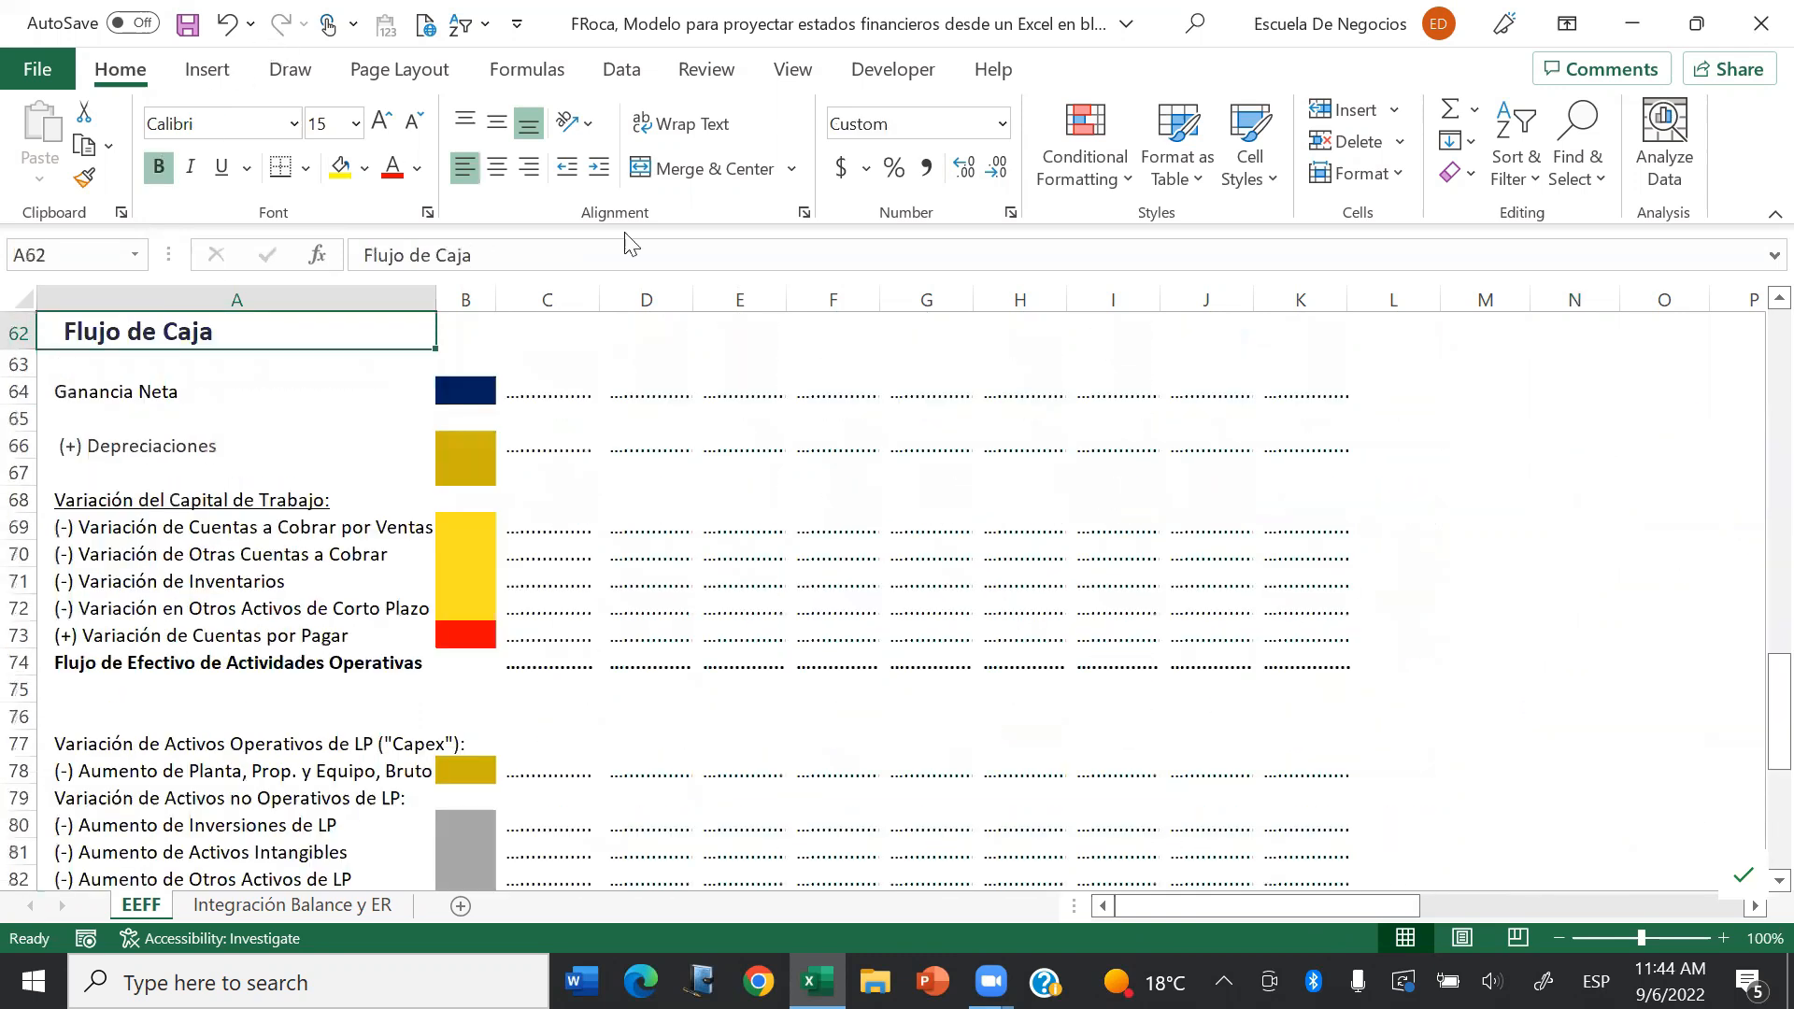
pyautogui.click(550, 367)
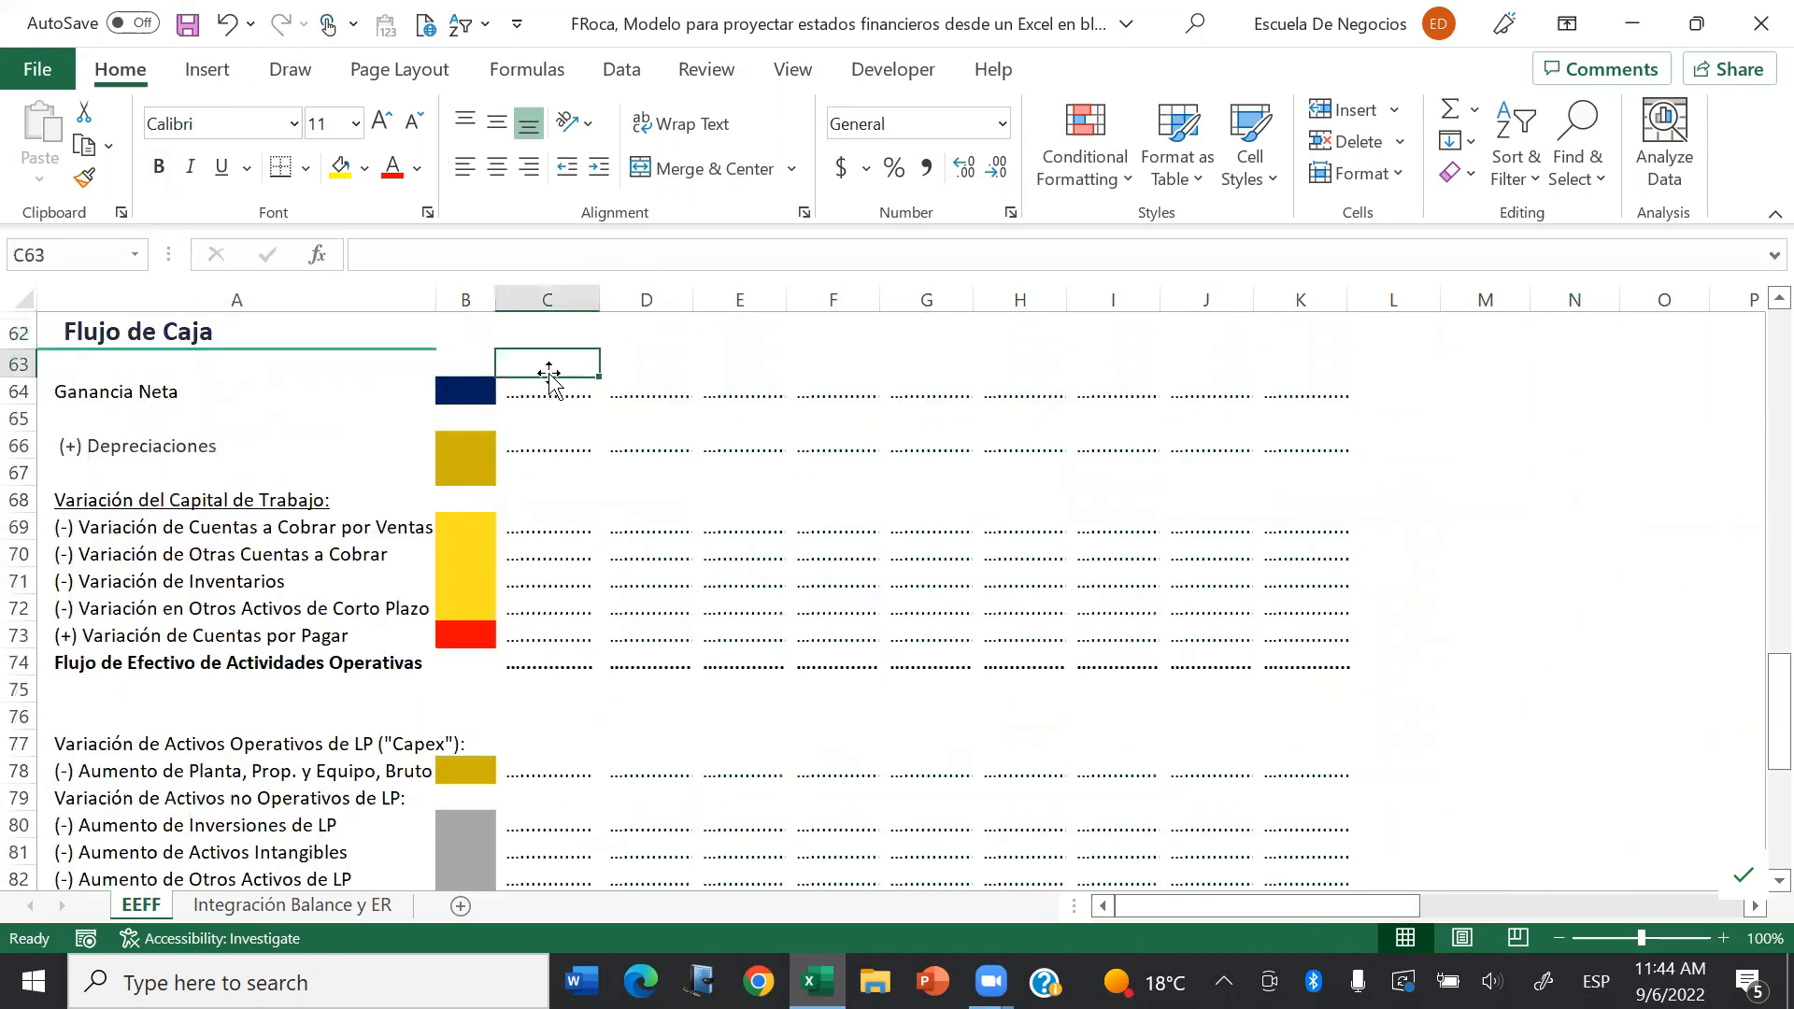
pyautogui.press('Down')
pyautogui.write('=')
pyautogui.press('pageup')
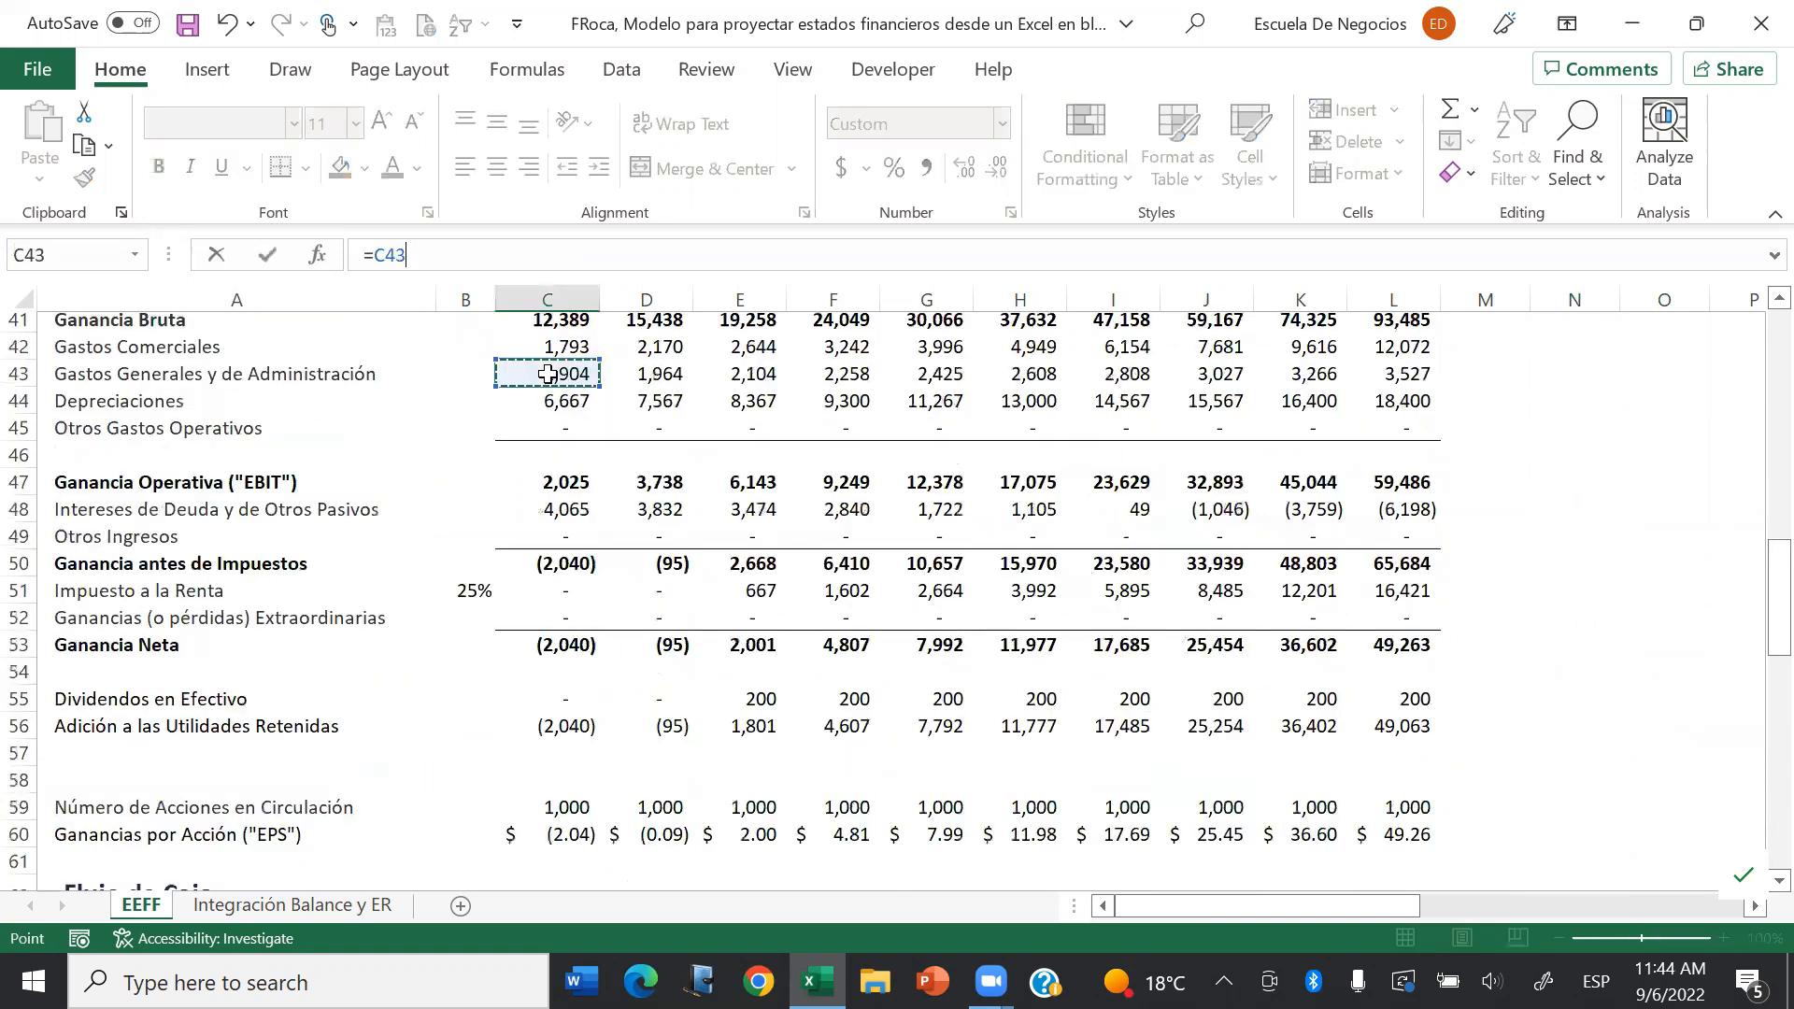
pyautogui.click(116, 648)
pyautogui.press('Right')
pyautogui.press('Right')
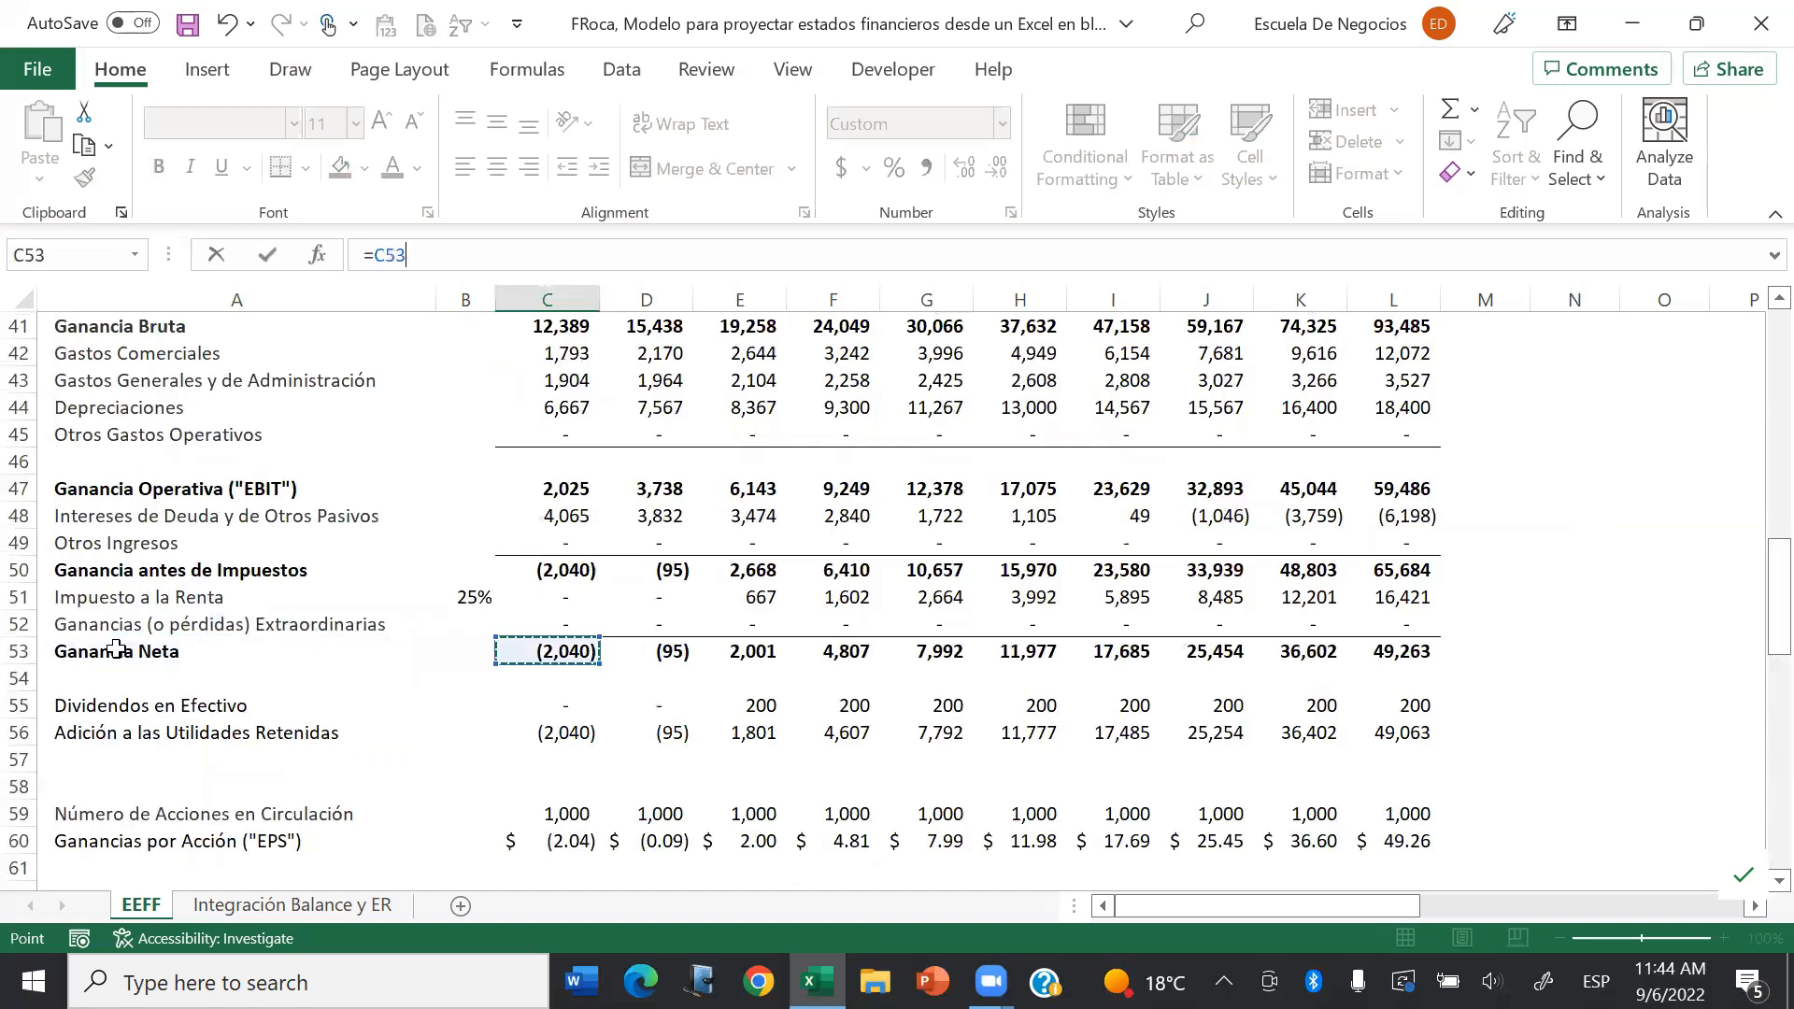
pyautogui.press('Return')
pyautogui.press('Down')
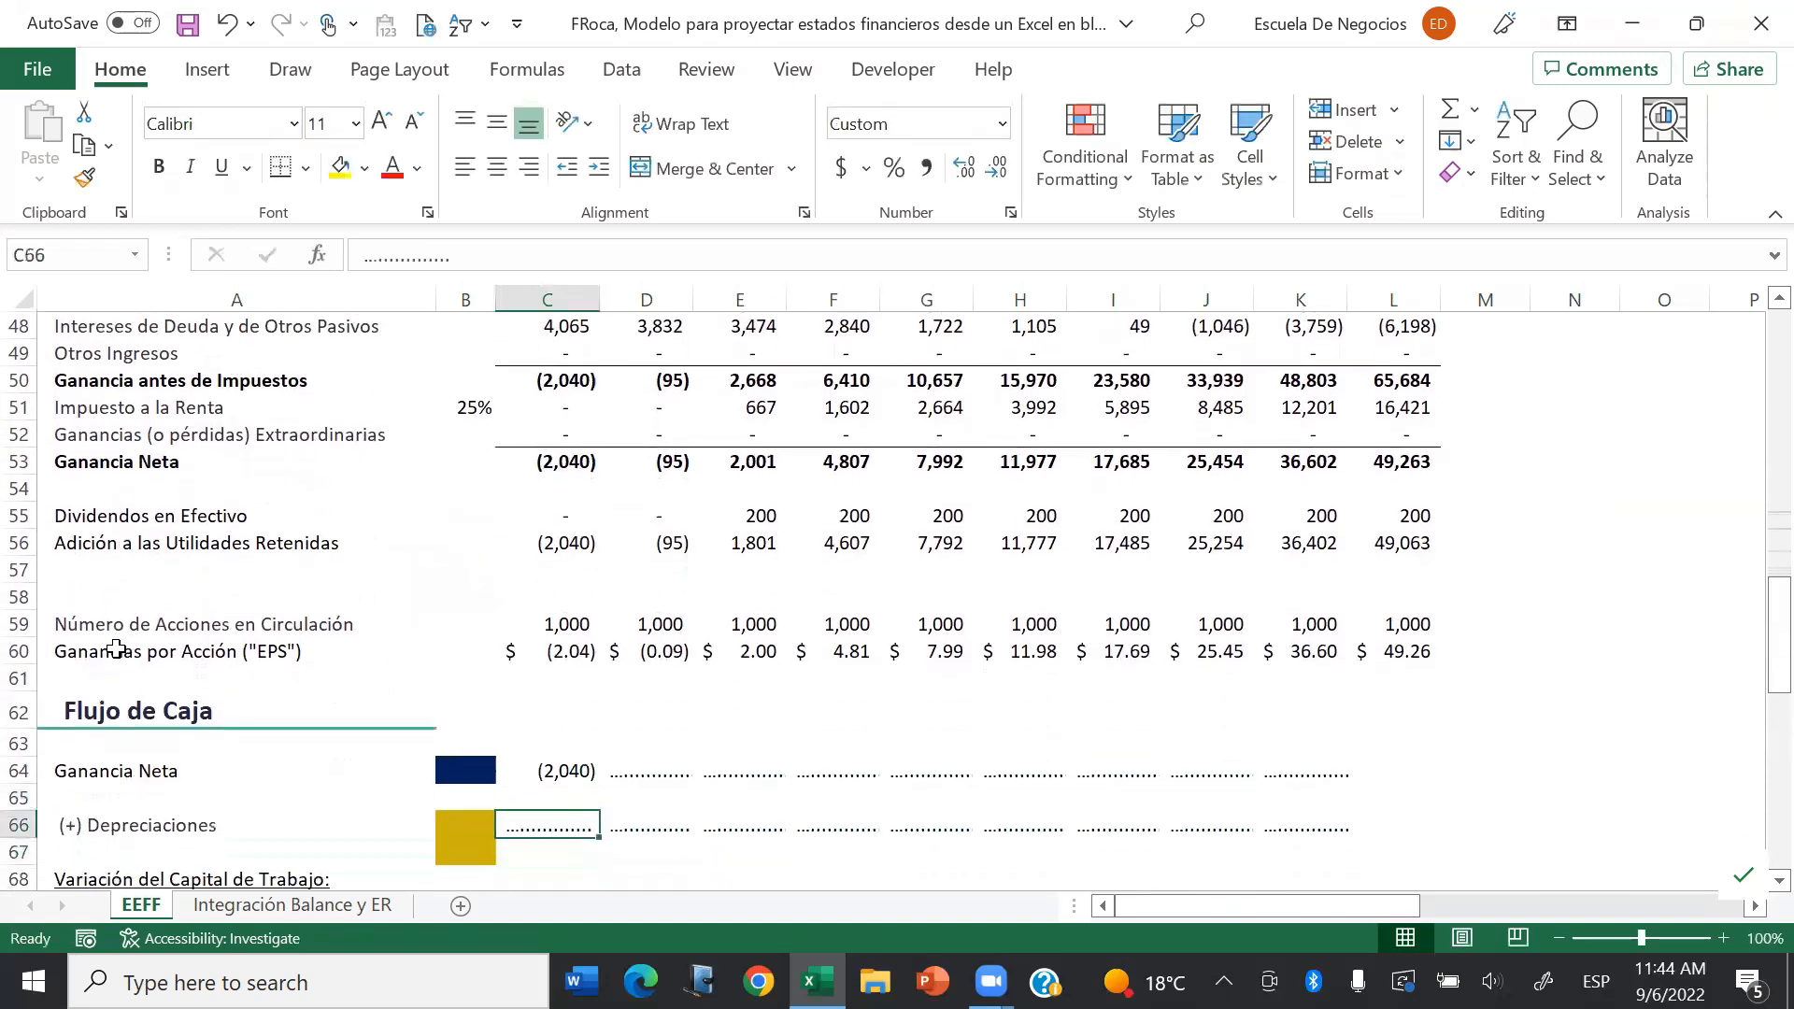
# Step: Link the first-year Depreciaciones of the Flujo de Caja in C66 to the Depreciación acumulada variation with =N13
pyautogui.write('?')
pyautogui.write('=')
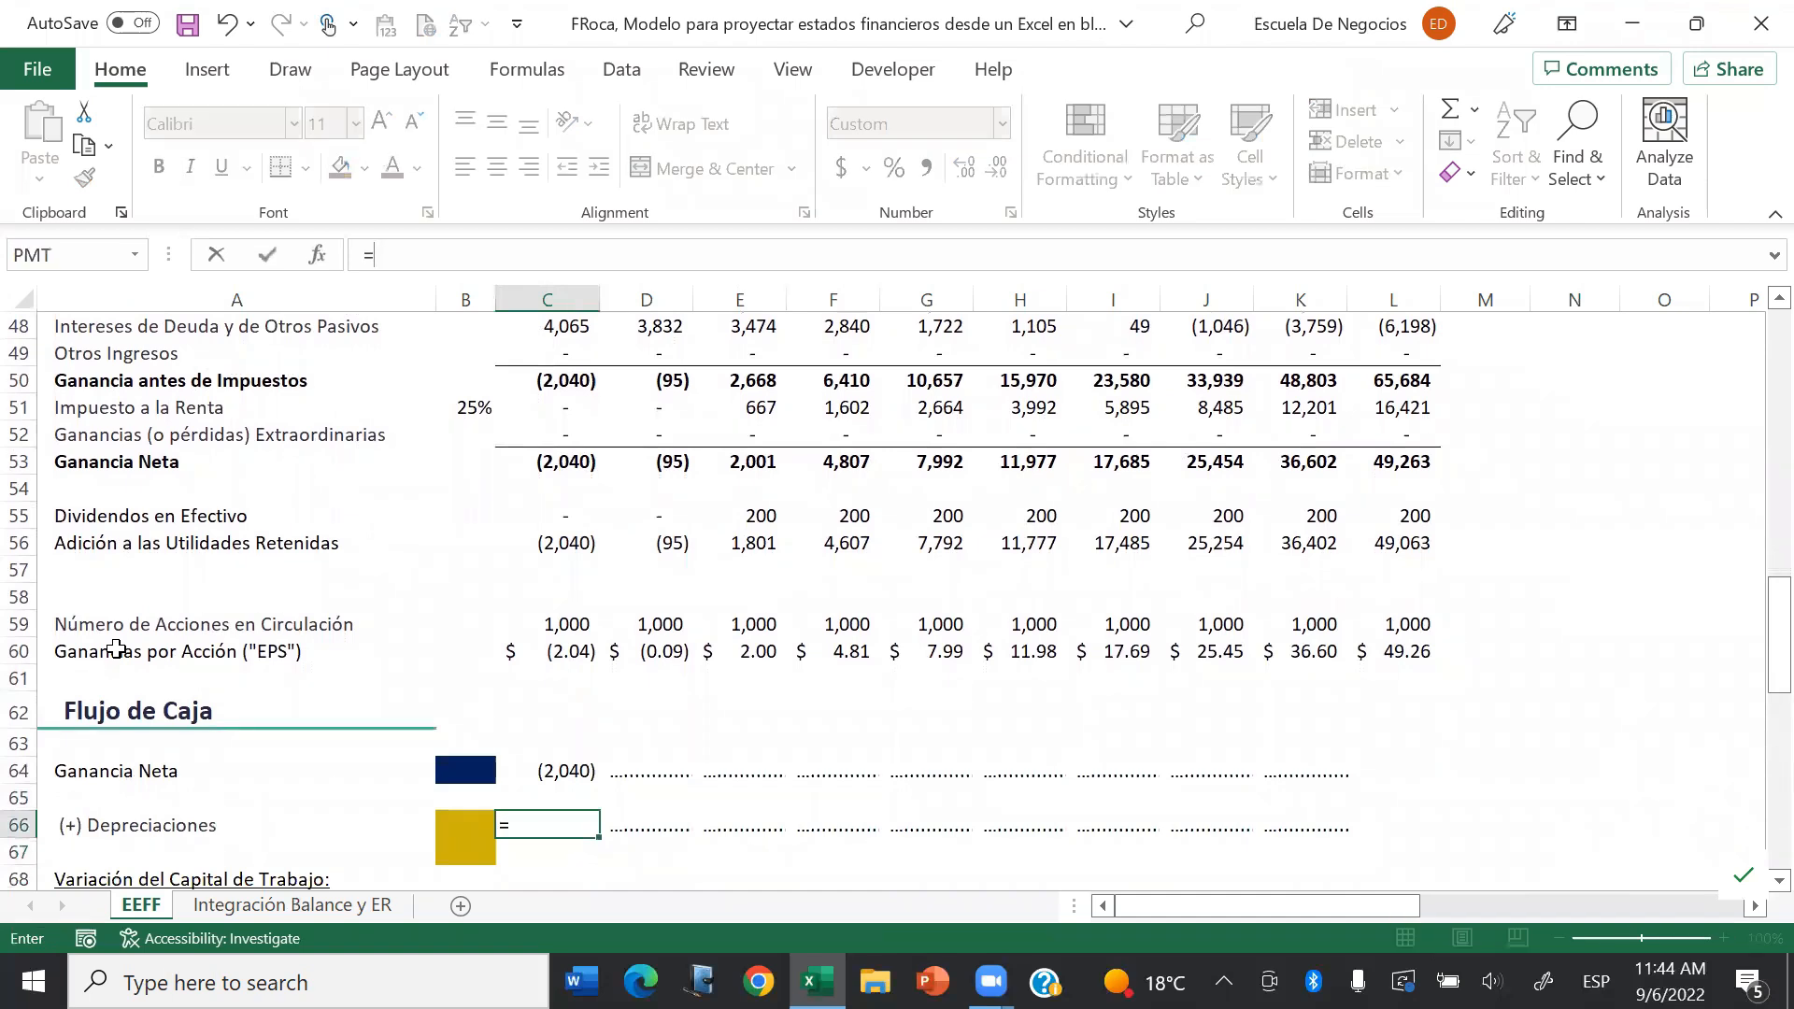
pyautogui.hotkey('ctrl', 'Home')
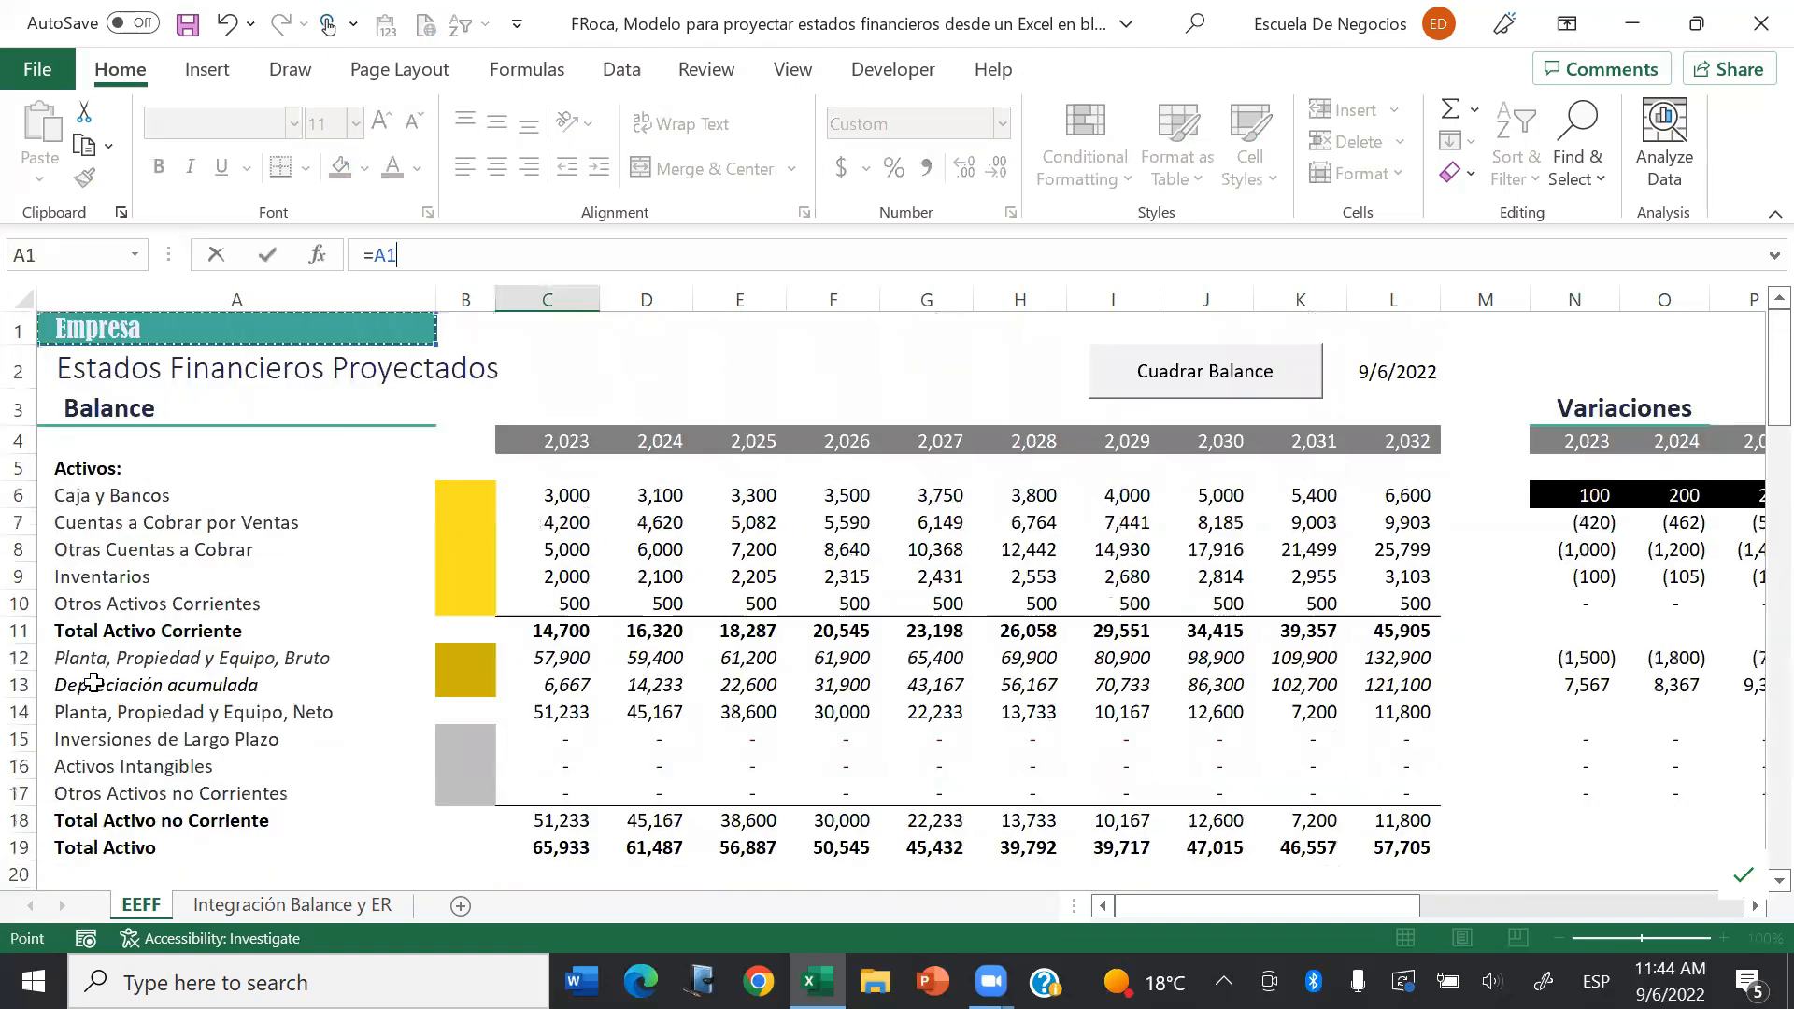
pyautogui.click(94, 682)
pyautogui.press('Right')
pyautogui.press('Right')
pyautogui.press('Right')
pyautogui.press('Right')
pyautogui.press('Right')
pyautogui.press('Right')
pyautogui.press('Right')
pyautogui.press('Right')
pyautogui.press('Right')
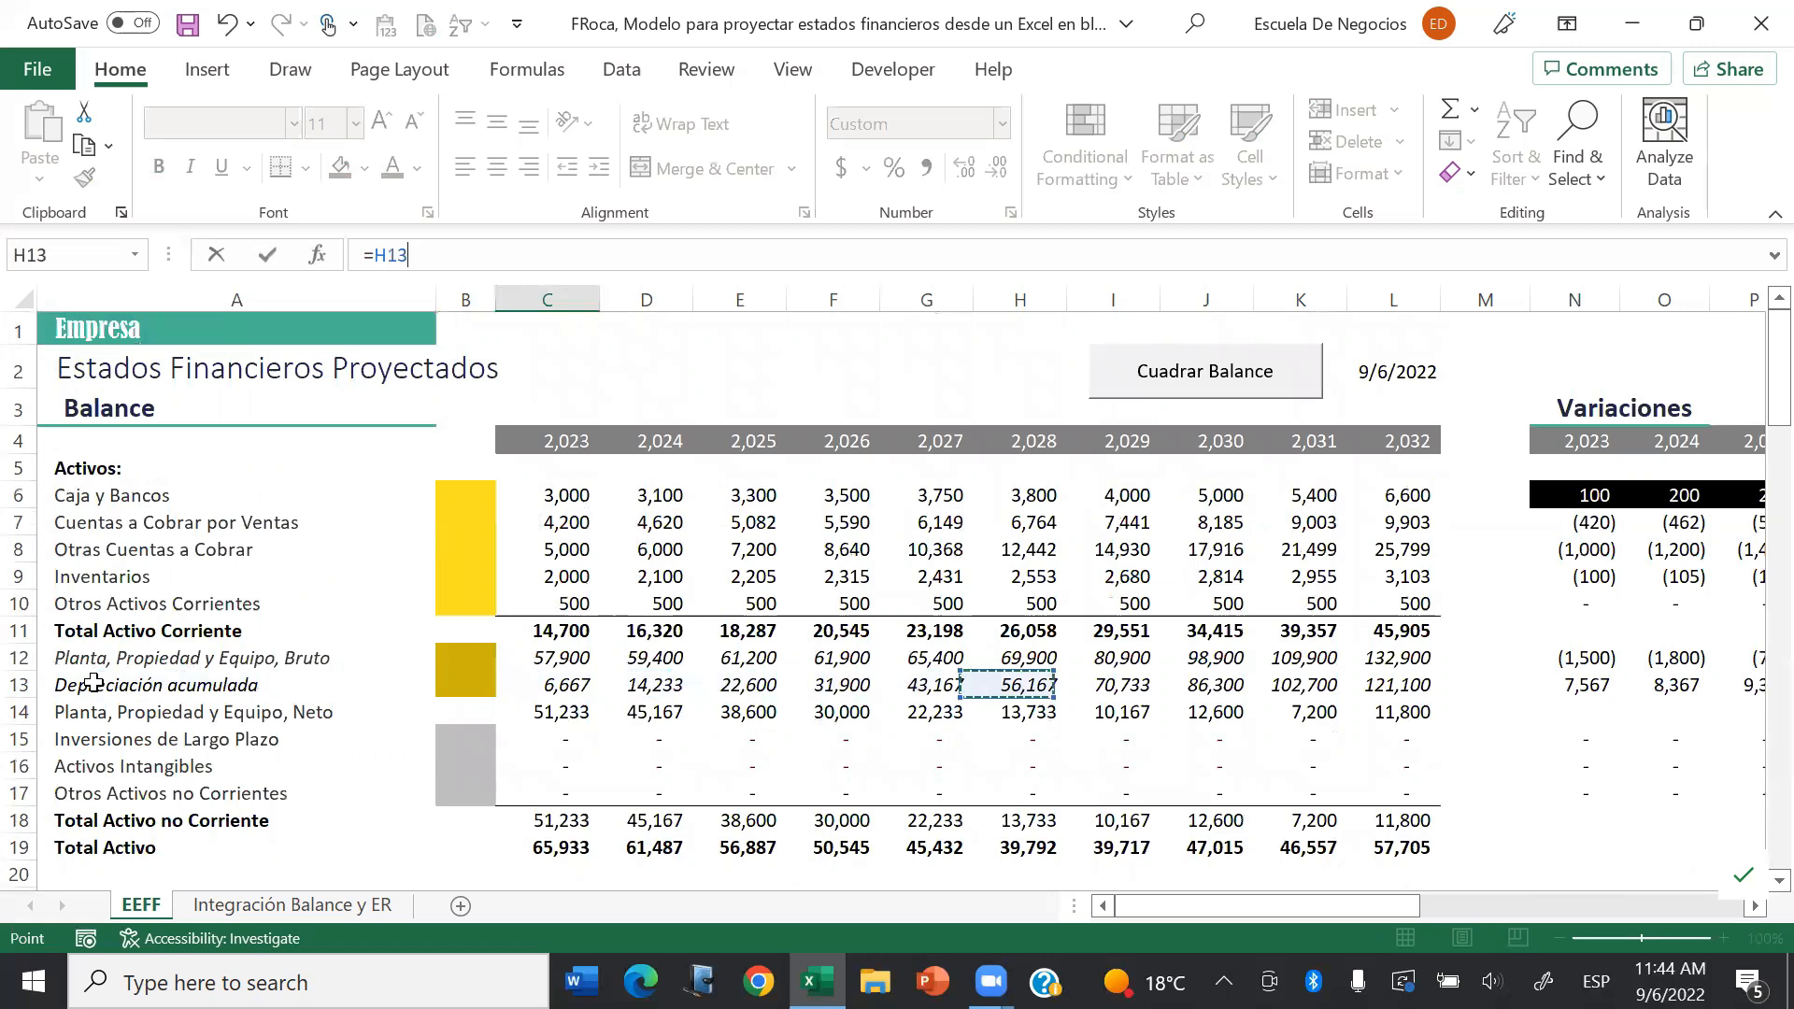
pyautogui.press('Right')
pyautogui.press('Right')
pyautogui.press('Right')
pyautogui.press('Right')
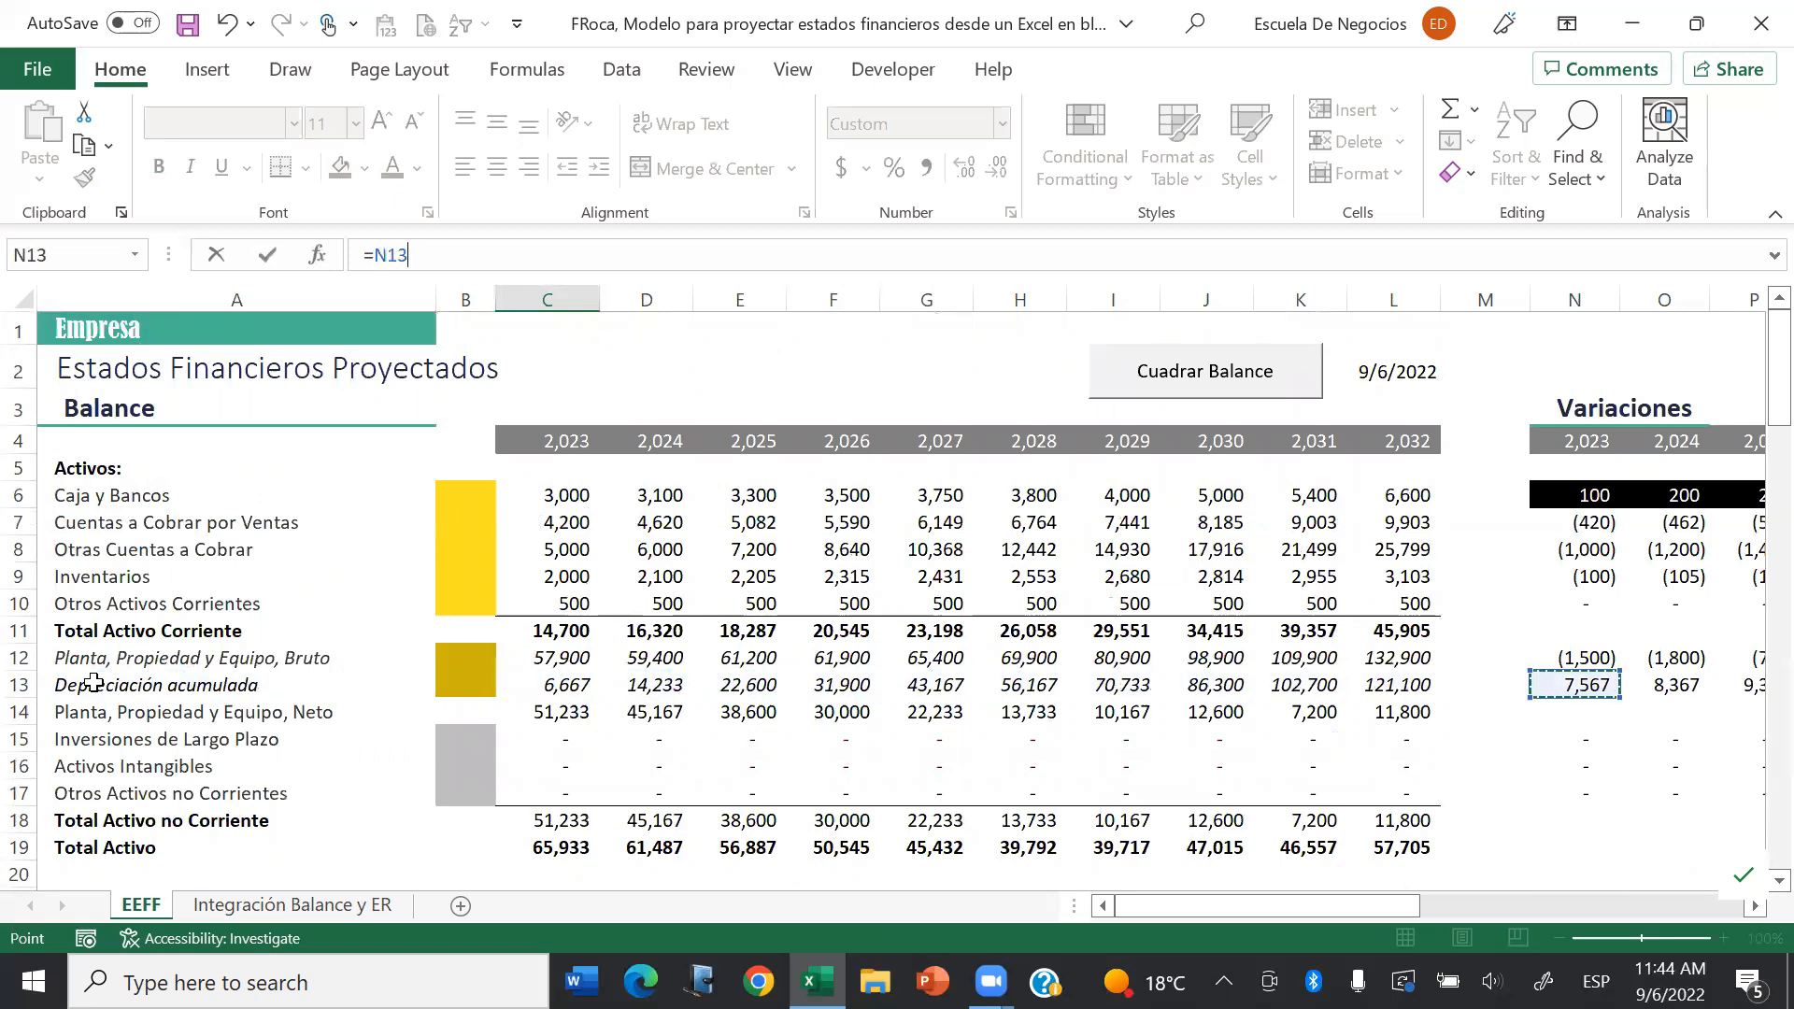
pyautogui.press('Return')
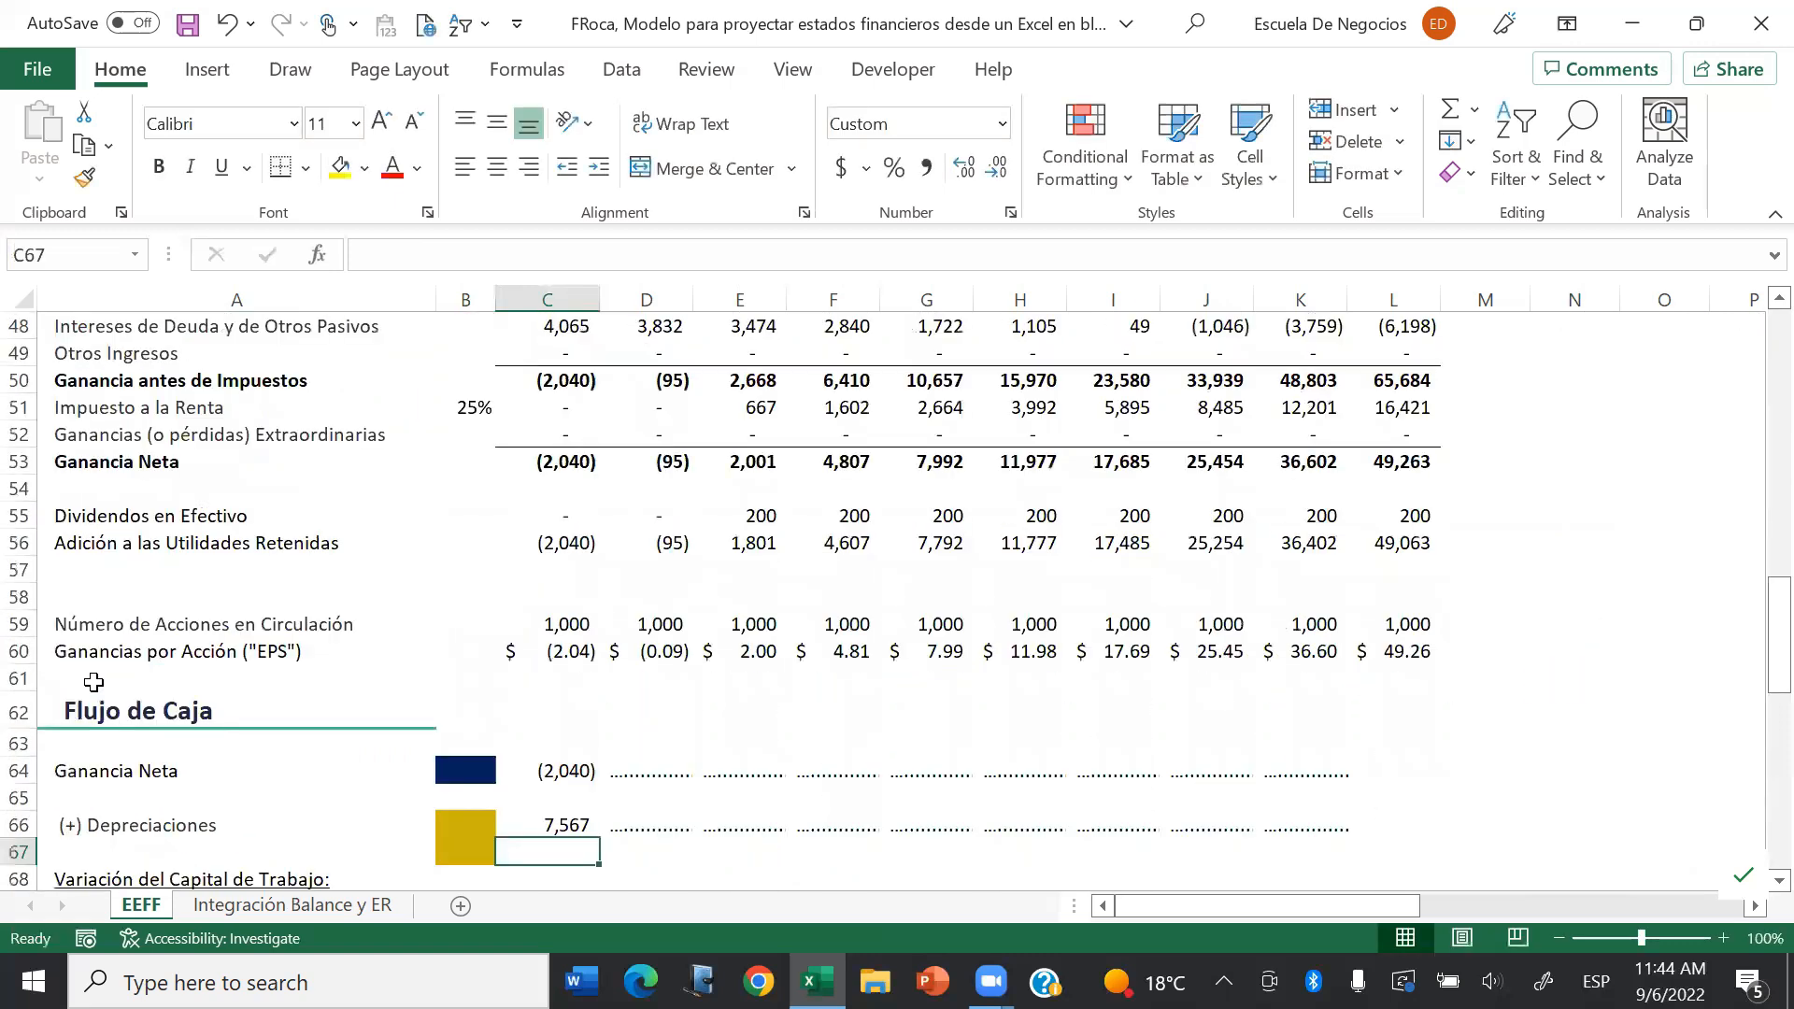
# Step: Link the first-year Variación de Cuentas a Cobrar por Ventas in C69 to its 2023 variation with =N7
pyautogui.press('Down')
pyautogui.press('Down')
pyautogui.write('=')
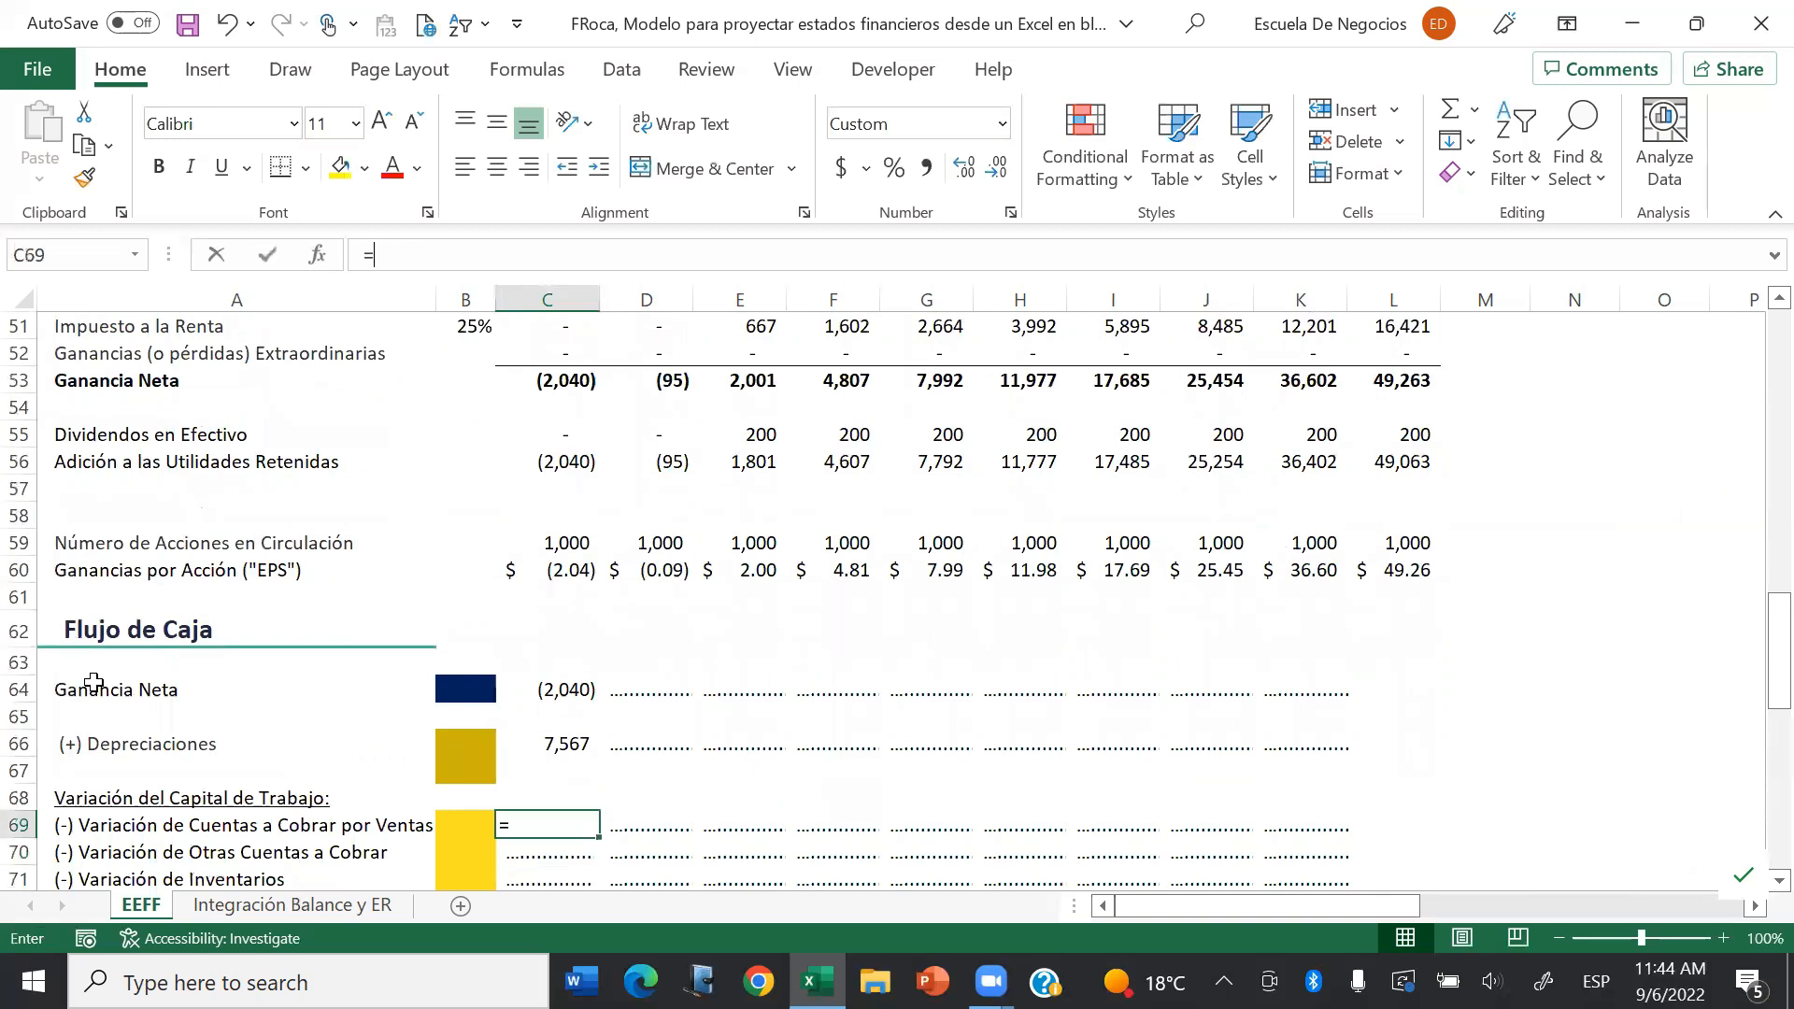
pyautogui.hotkey('ctrl', 'Home')
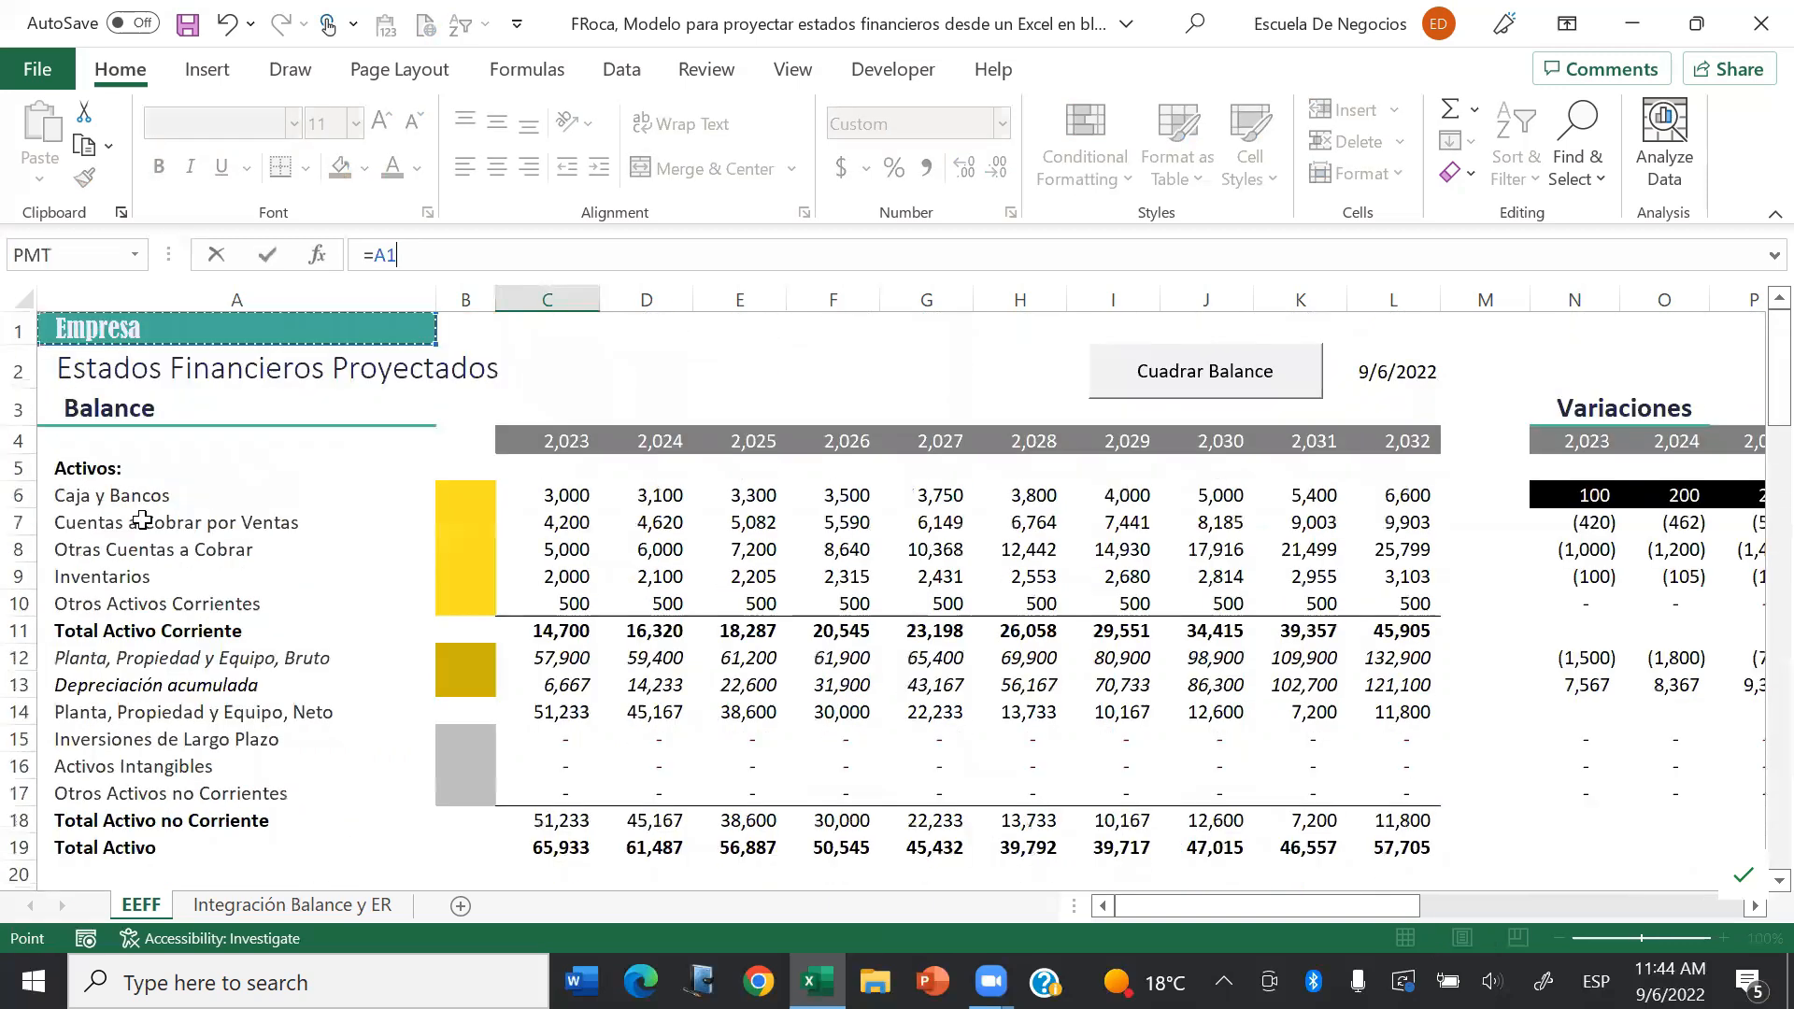
pyautogui.press('Down')
pyautogui.press('Down')
pyautogui.press('Down')
pyautogui.press('Down')
pyautogui.press('Down')
pyautogui.press('Down')
pyautogui.press('Right')
pyautogui.press('Right')
pyautogui.press('Right')
pyautogui.press('Right')
pyautogui.press('Right')
pyautogui.press('Right')
pyautogui.press('Right')
pyautogui.press('Right')
pyautogui.press('Right')
pyautogui.press('Right')
pyautogui.press('Right')
pyautogui.press('Right')
pyautogui.press('Right')
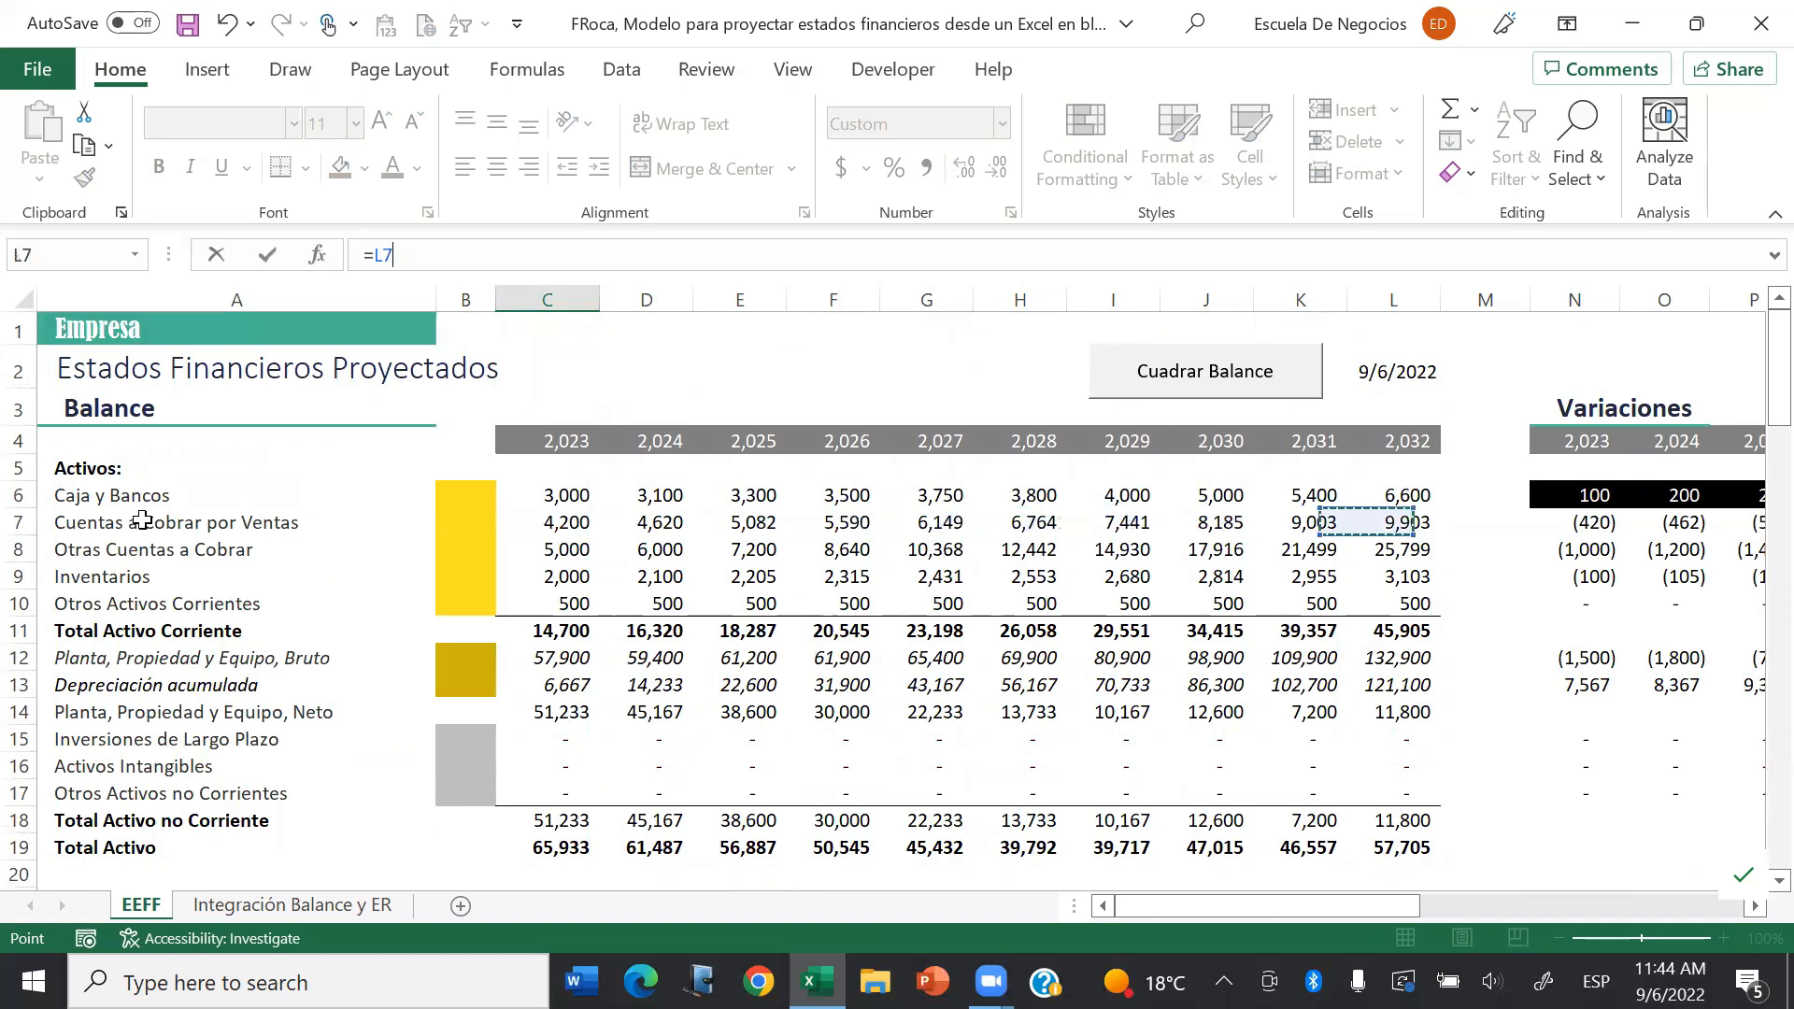
pyautogui.hotkey('ctrl', 'Return')
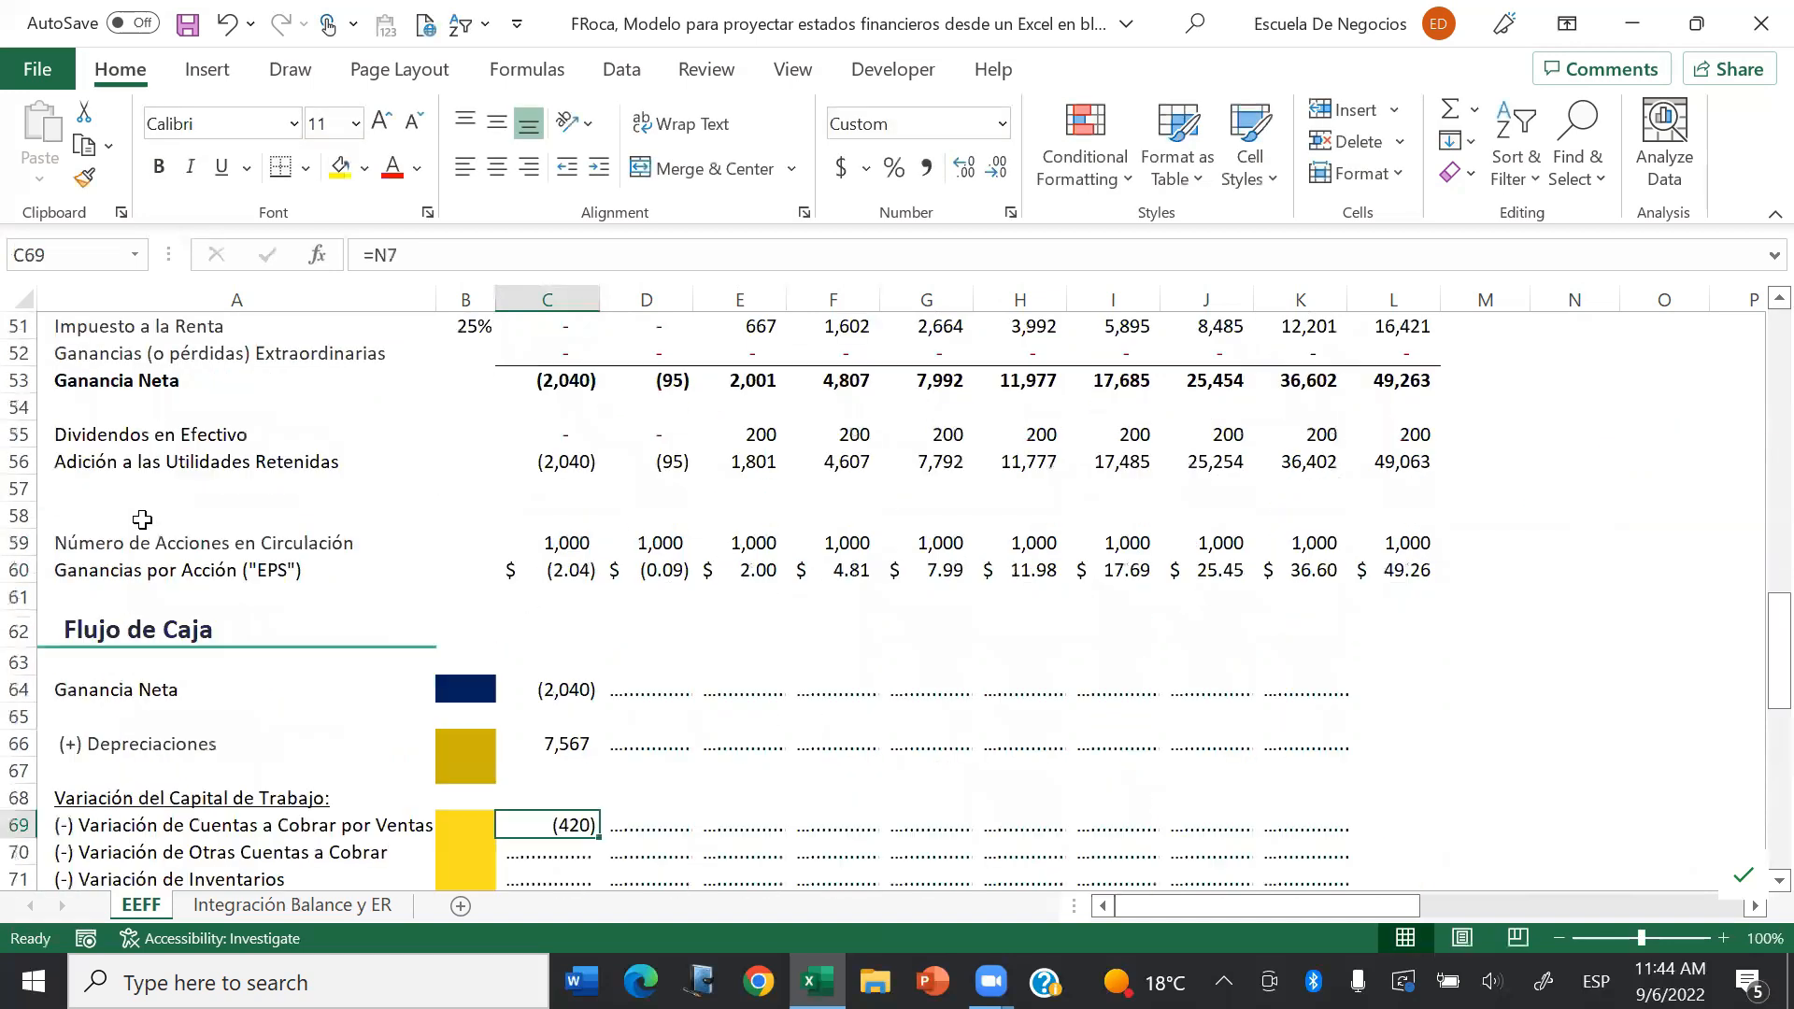
# Step: Copy the C69 formula down through C72 for other receivables, inventories and other short-term assets
pyautogui.hotkey('ctrl', 'c')
pyautogui.hotkey('shift', 'Down')
pyautogui.hotkey('shift', 'Down')
pyautogui.hotkey('shift', 'Down')
pyautogui.press('Return')
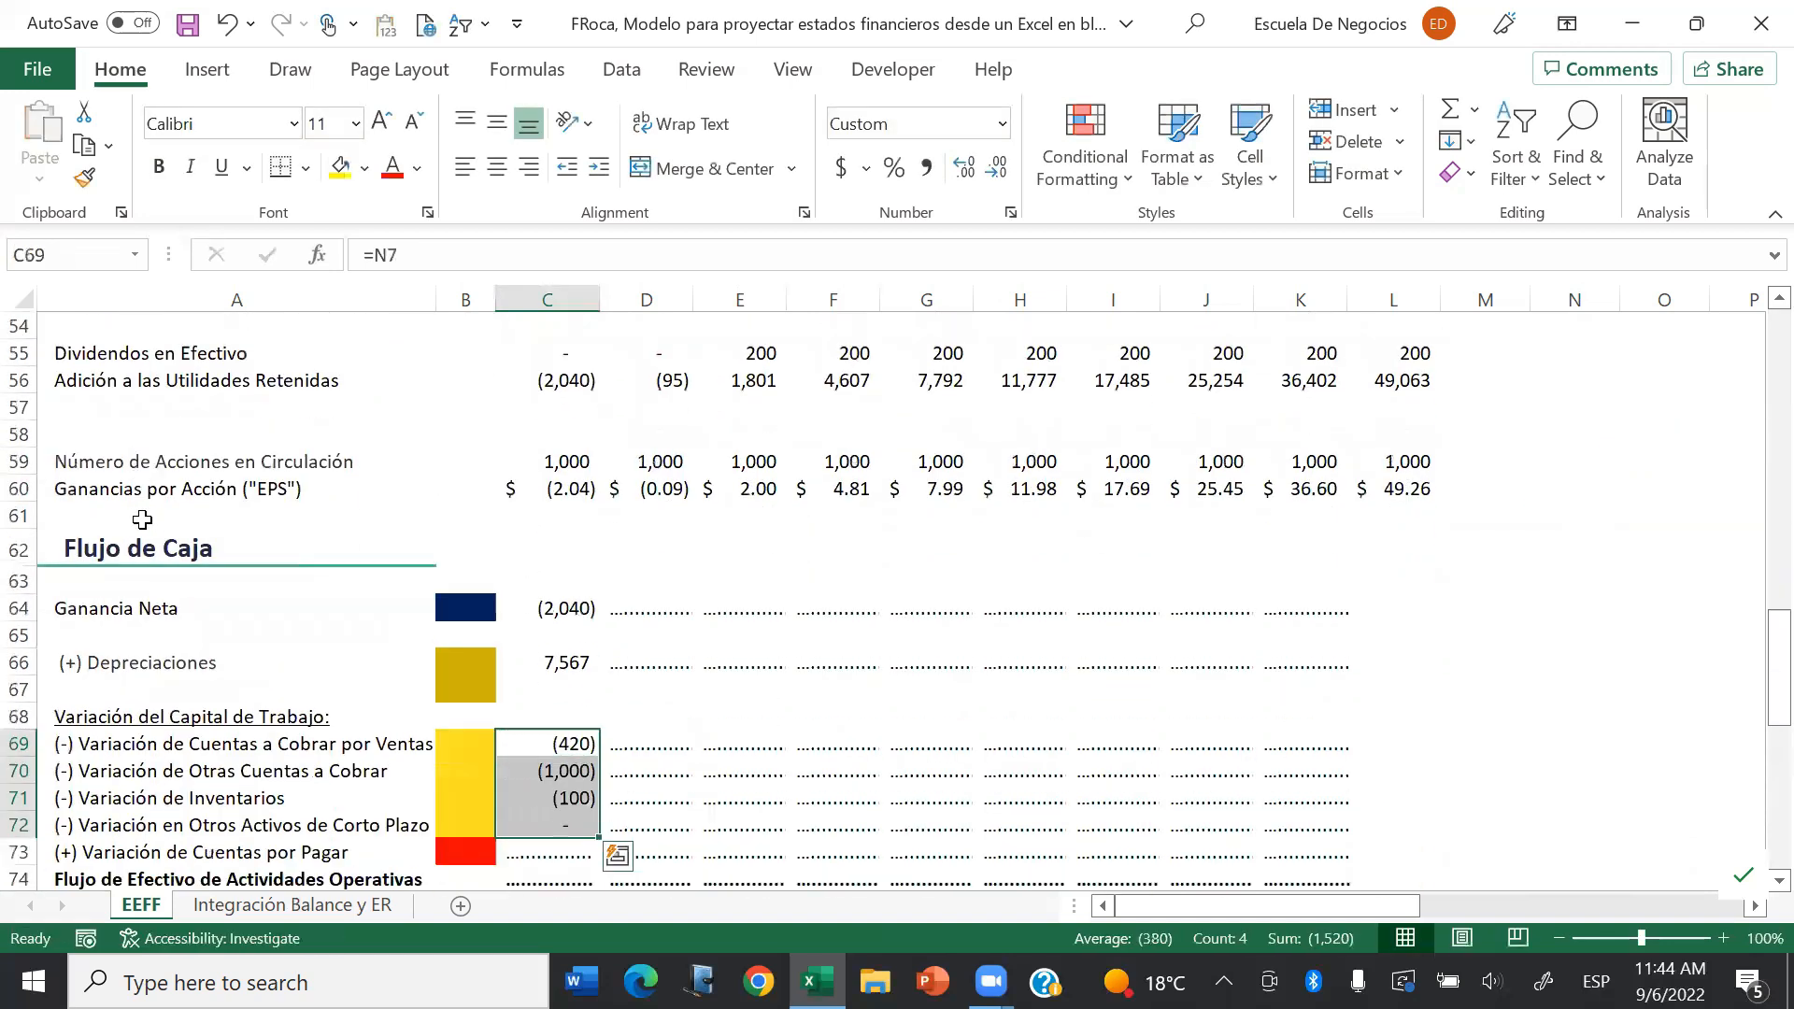
# Step: Link the first-year Variación de Cuentas por Pagar in C73 to the 2023 supplier payables variation with =N22
pyautogui.press('Down')
pyautogui.write('=')
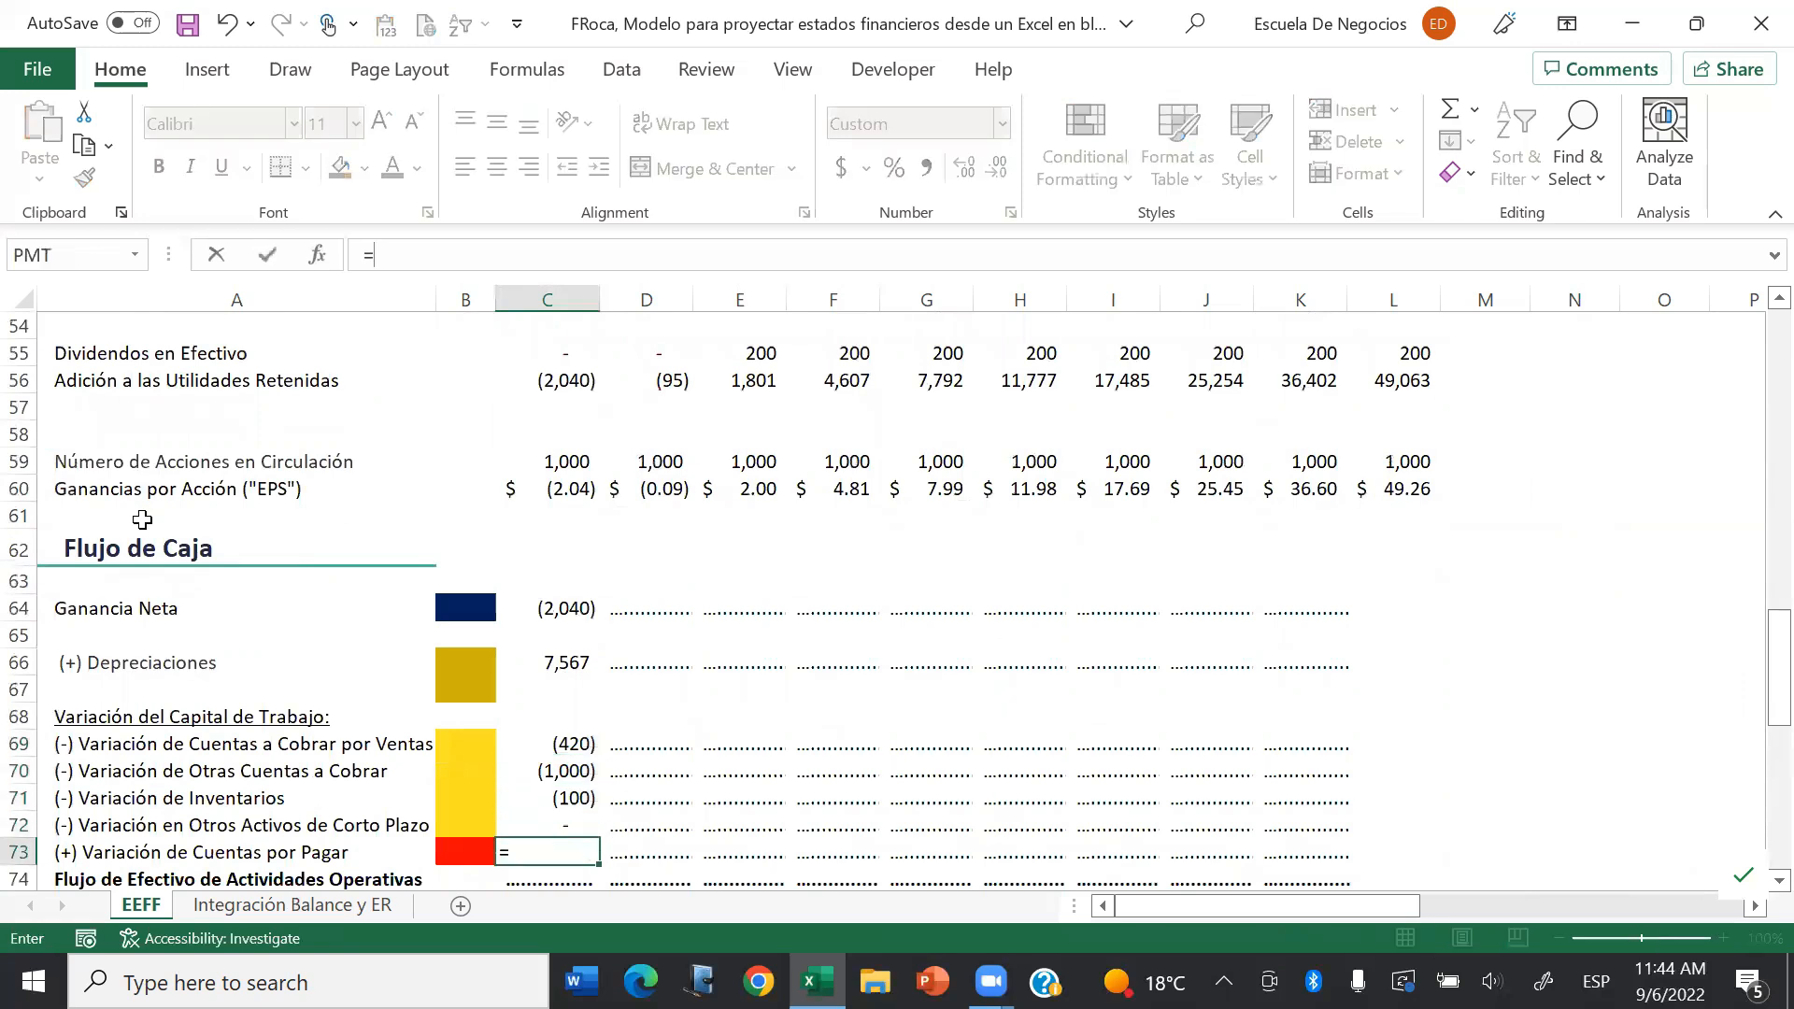
pyautogui.scroll(18, 140, 519)
pyautogui.click(110, 799)
pyautogui.press('Down')
pyautogui.press('Down')
pyautogui.press('Down')
pyautogui.press('Down')
pyautogui.press('Down')
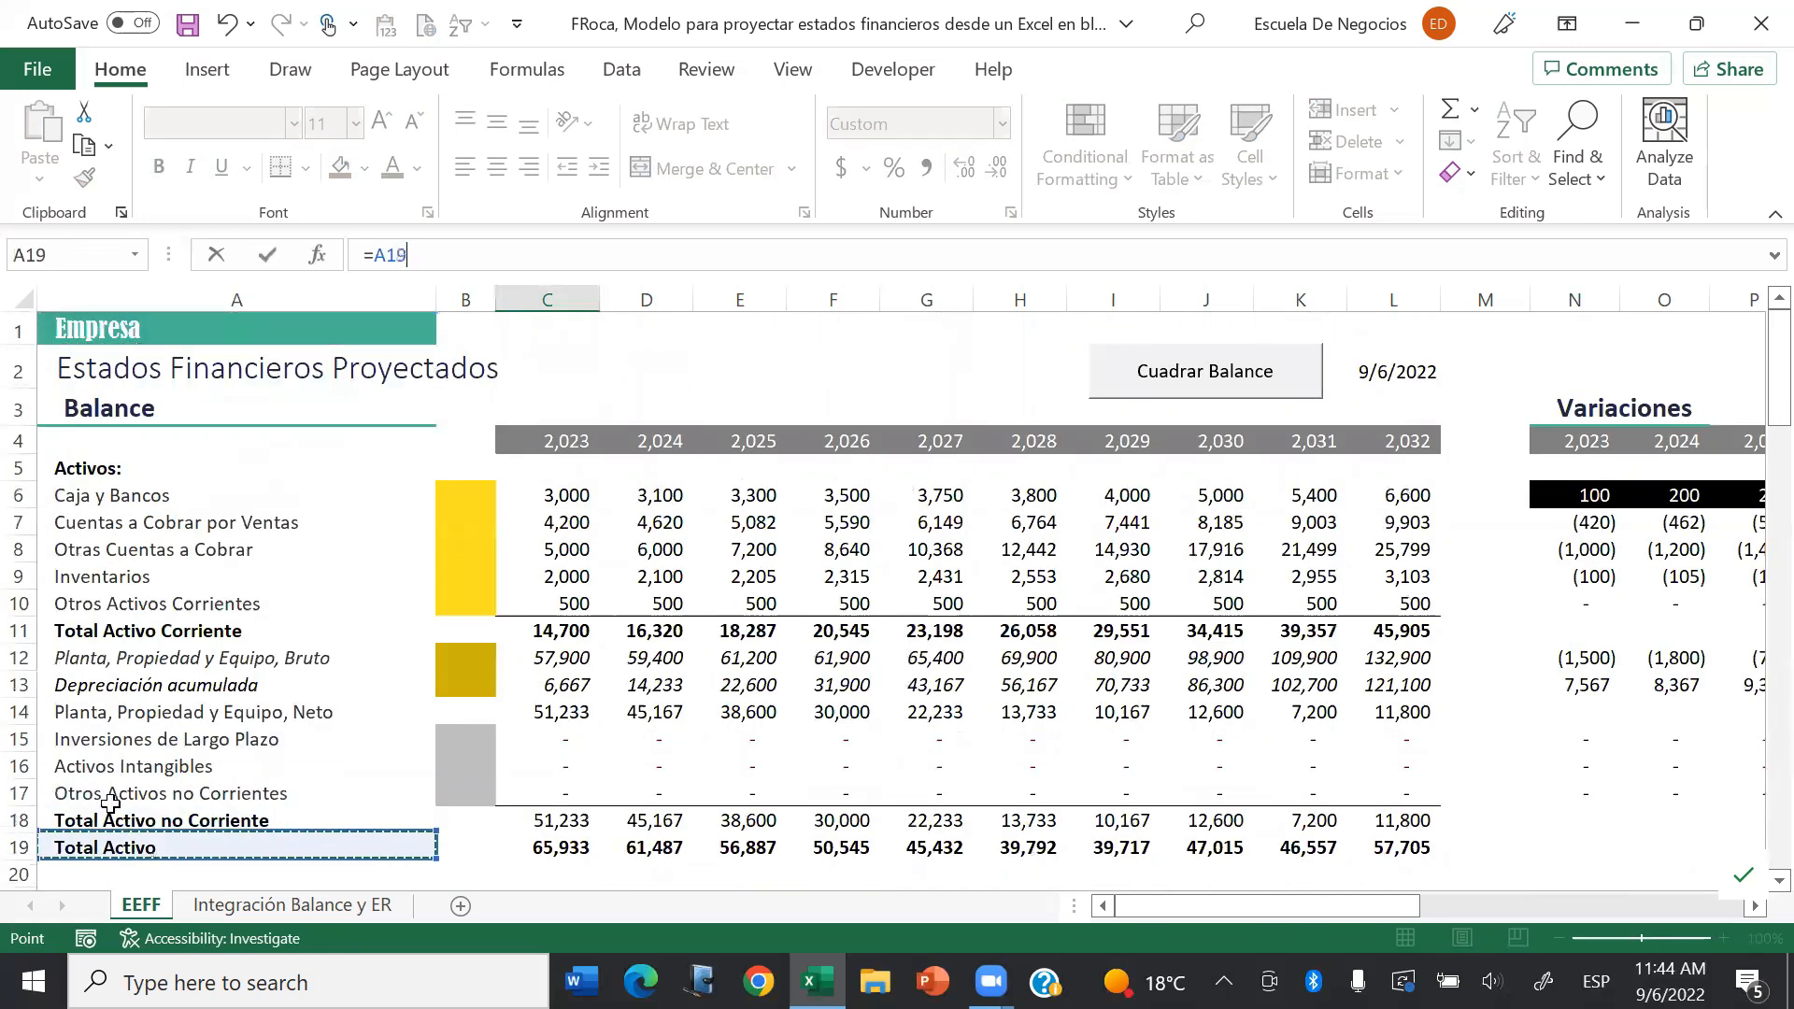
pyautogui.press('Right')
pyautogui.press('Right')
pyautogui.press('Right')
pyautogui.press('Right')
pyautogui.press('Right')
pyautogui.press('Right')
pyautogui.press('Right')
pyautogui.press('Right')
pyautogui.press('Right')
pyautogui.press('Right')
pyautogui.press('Right')
pyautogui.press('Right')
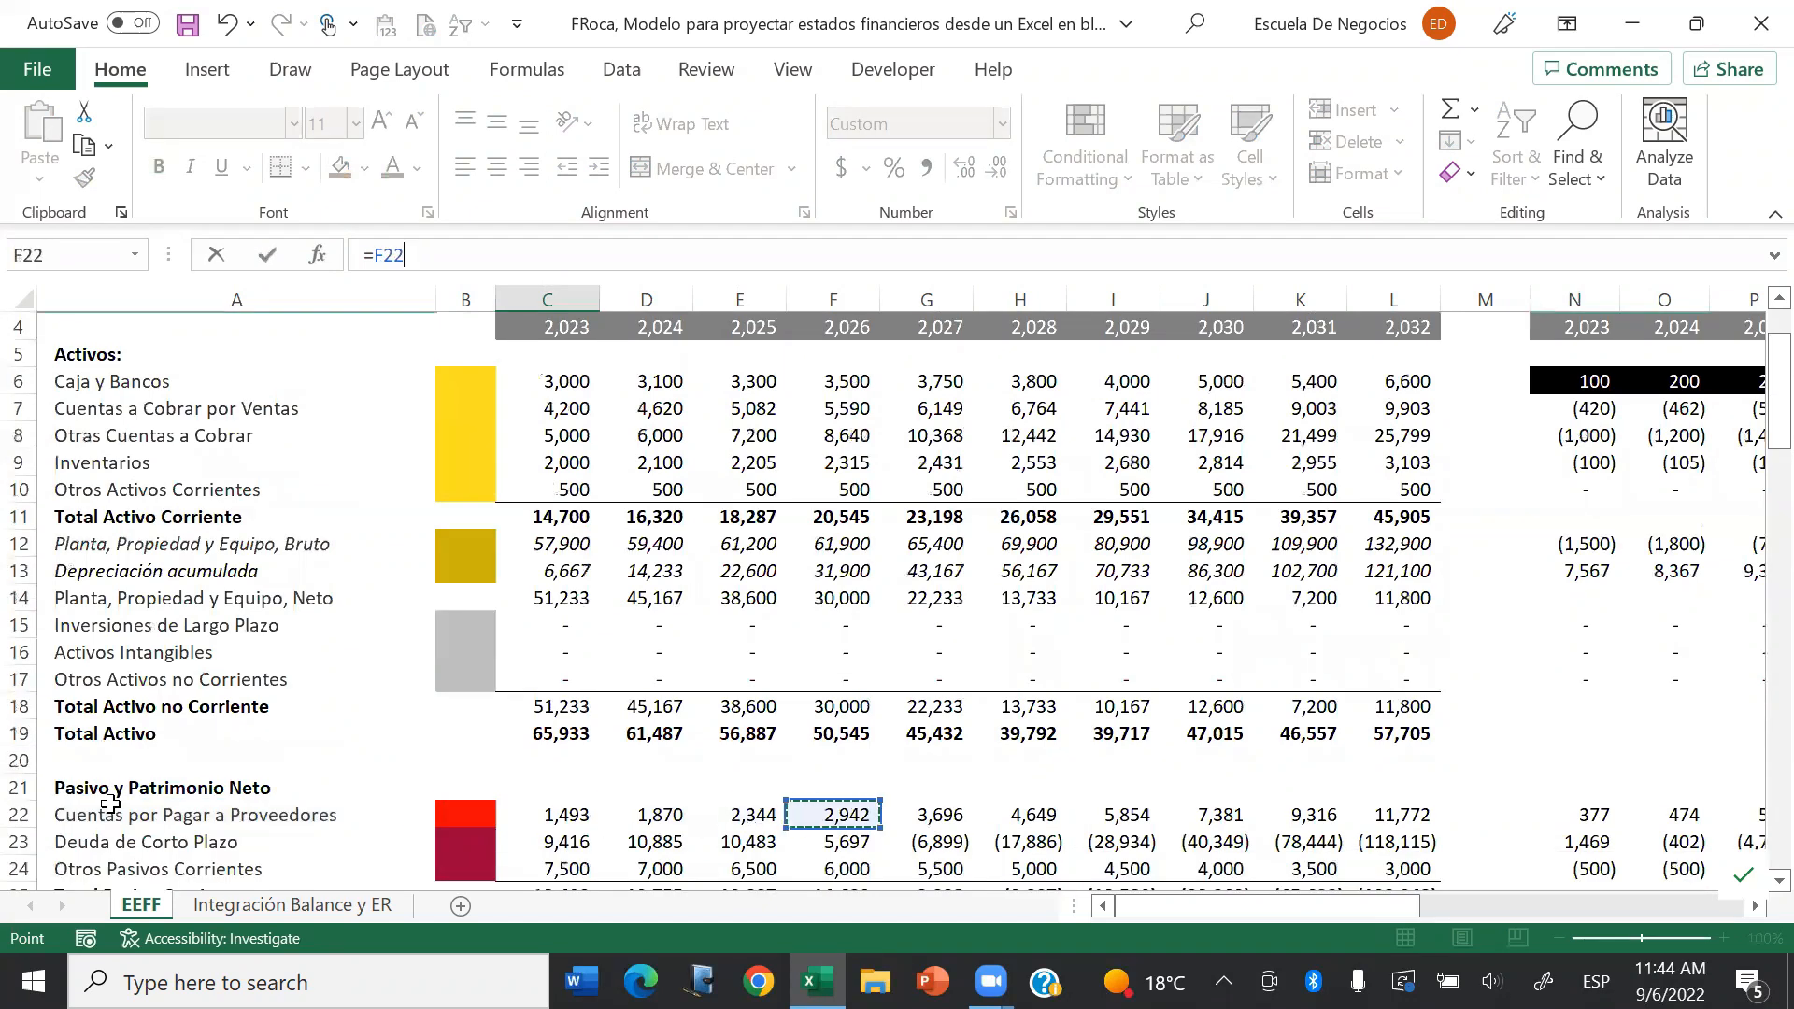
pyautogui.press('Right')
pyautogui.press('Return')
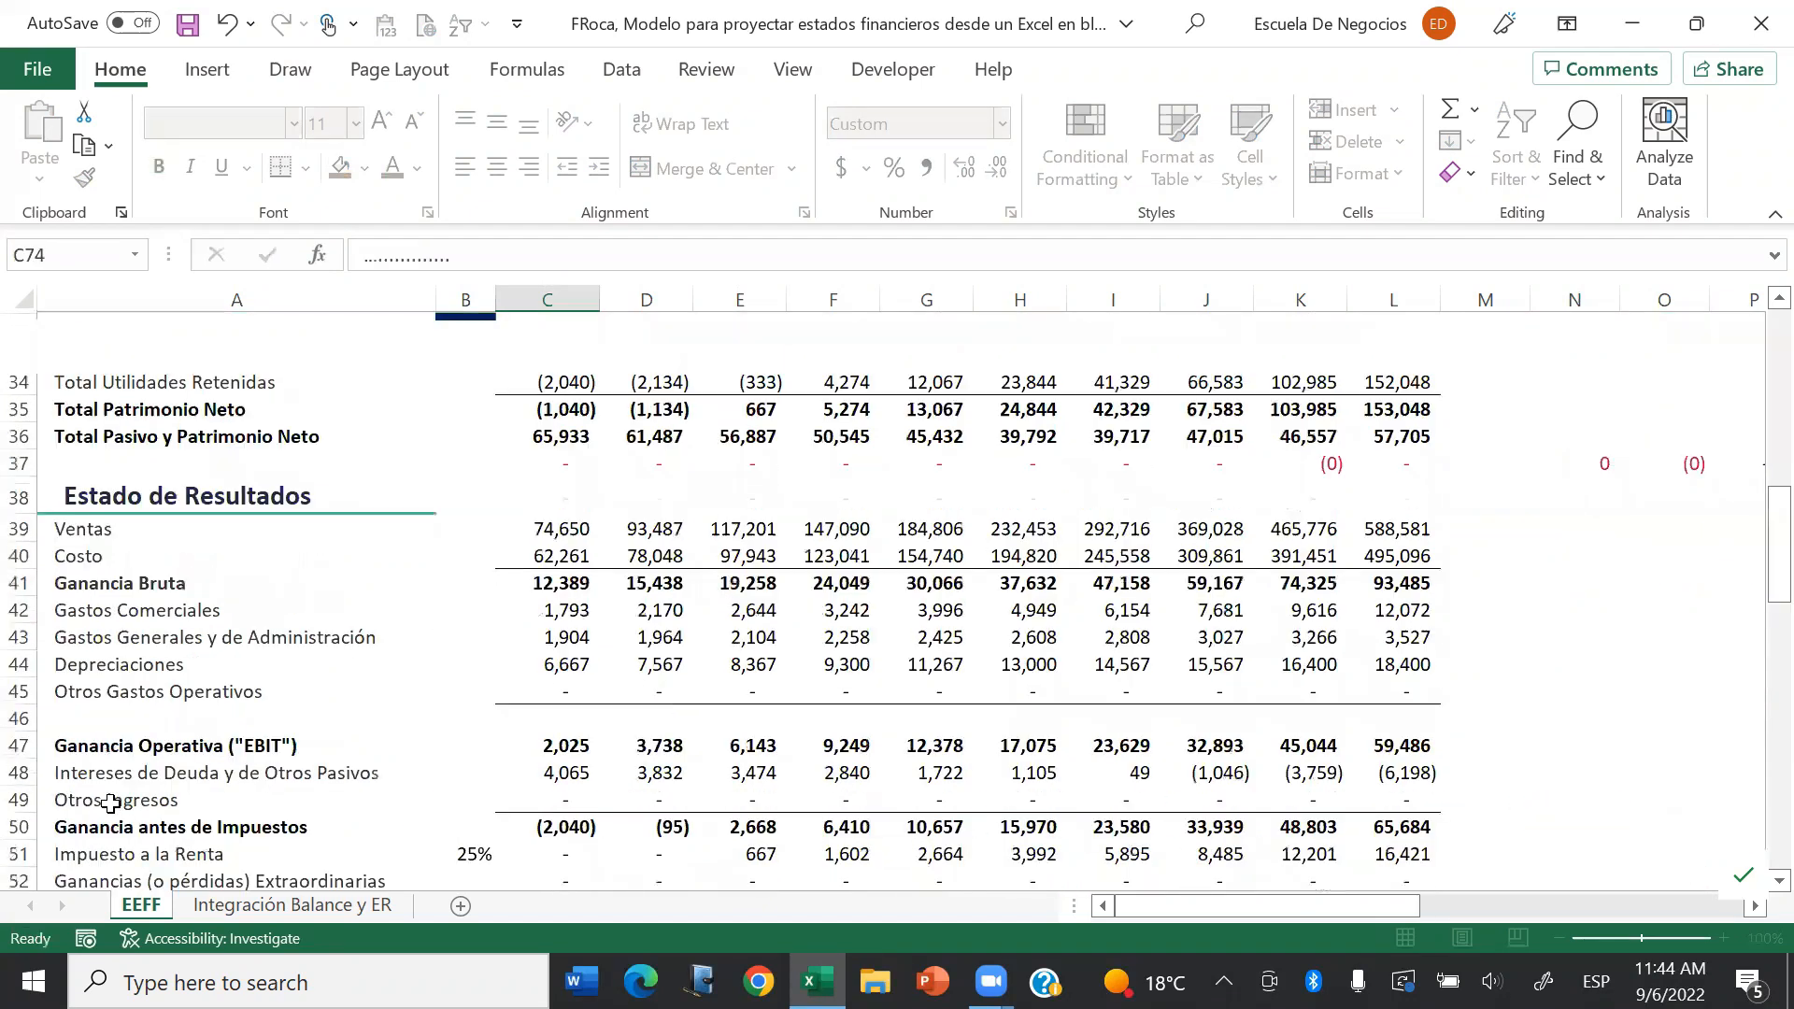
# Step: Total the first-year Flujo de Efectivo de Actividades Operativas in C74 with =SUM(C64:C73)
pyautogui.write('=sum(')
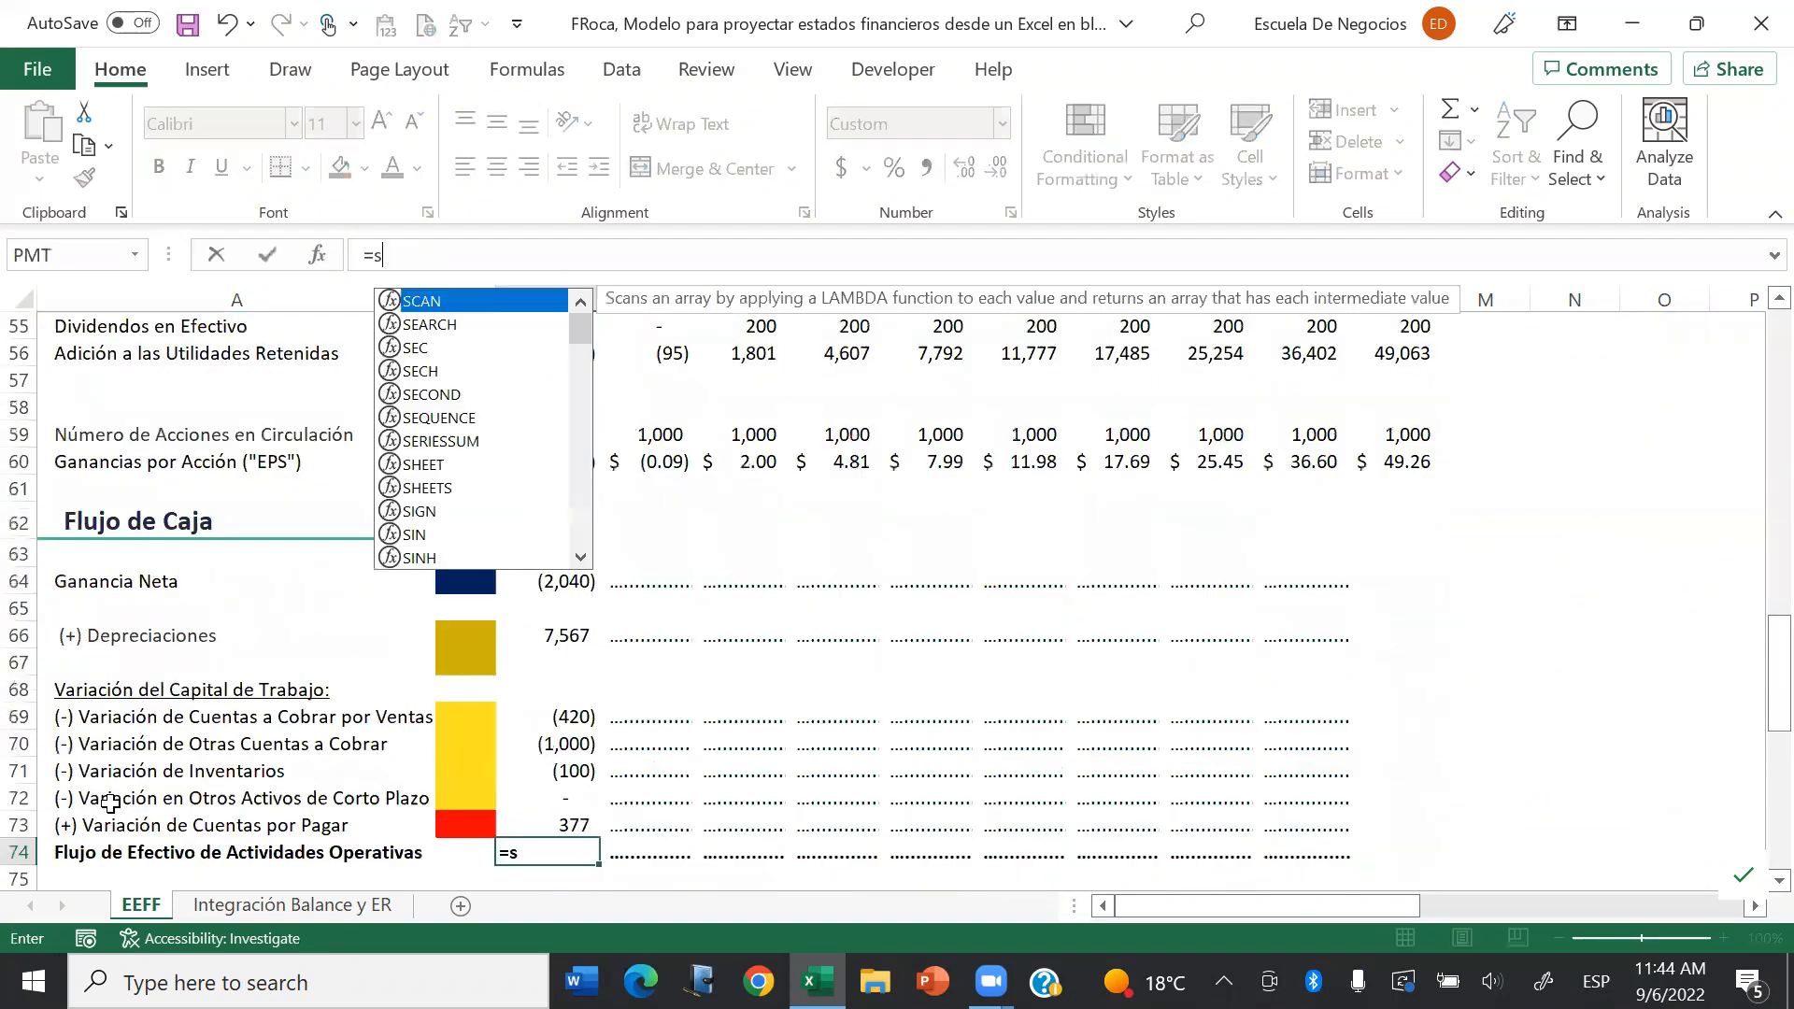
pyautogui.press('Up')
pyautogui.hotkey('shift', 'Up')
pyautogui.hotkey('shift', 'Up')
pyautogui.hotkey('shift', 'Up')
pyautogui.hotkey('shift', 'Up')
pyautogui.hotkey('shift', 'Up')
pyautogui.hotkey('shift', 'Up')
pyautogui.hotkey('shift', 'Up')
pyautogui.hotkey('shift', 'Up')
pyautogui.hotkey('shift', 'Up')
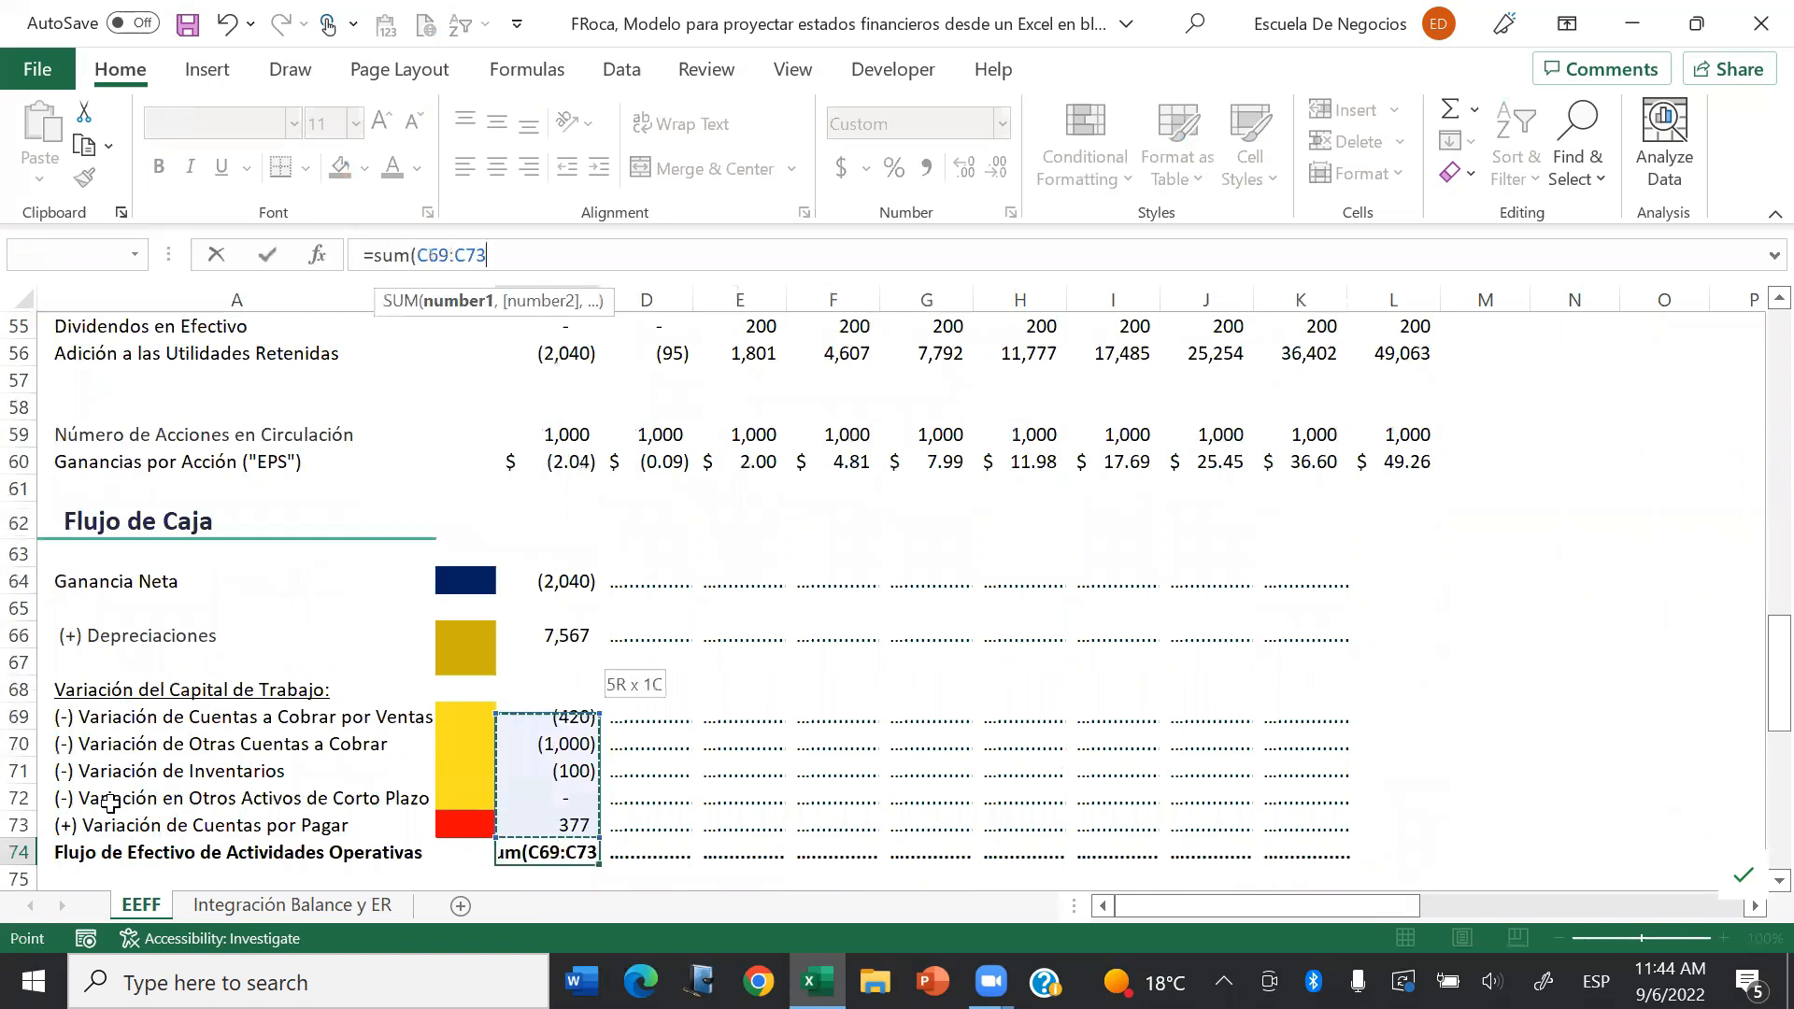
pyautogui.press('Return')
# Step: Copy the operating cash flow formulas in C64:C74 across the remaining years through column K
pyautogui.press('Up')
pyautogui.hotkey('shift', 'Up')
pyautogui.hotkey('shift', 'Up')
pyautogui.hotkey('shift', 'Up')
pyautogui.hotkey('shift', 'Up')
pyautogui.hotkey('shift', 'Up')
pyautogui.hotkey('shift', 'Up')
pyautogui.hotkey('shift', 'Up')
pyautogui.hotkey('shift', 'Up')
pyautogui.hotkey('shift', 'Up')
pyautogui.hotkey('shift', 'Up')
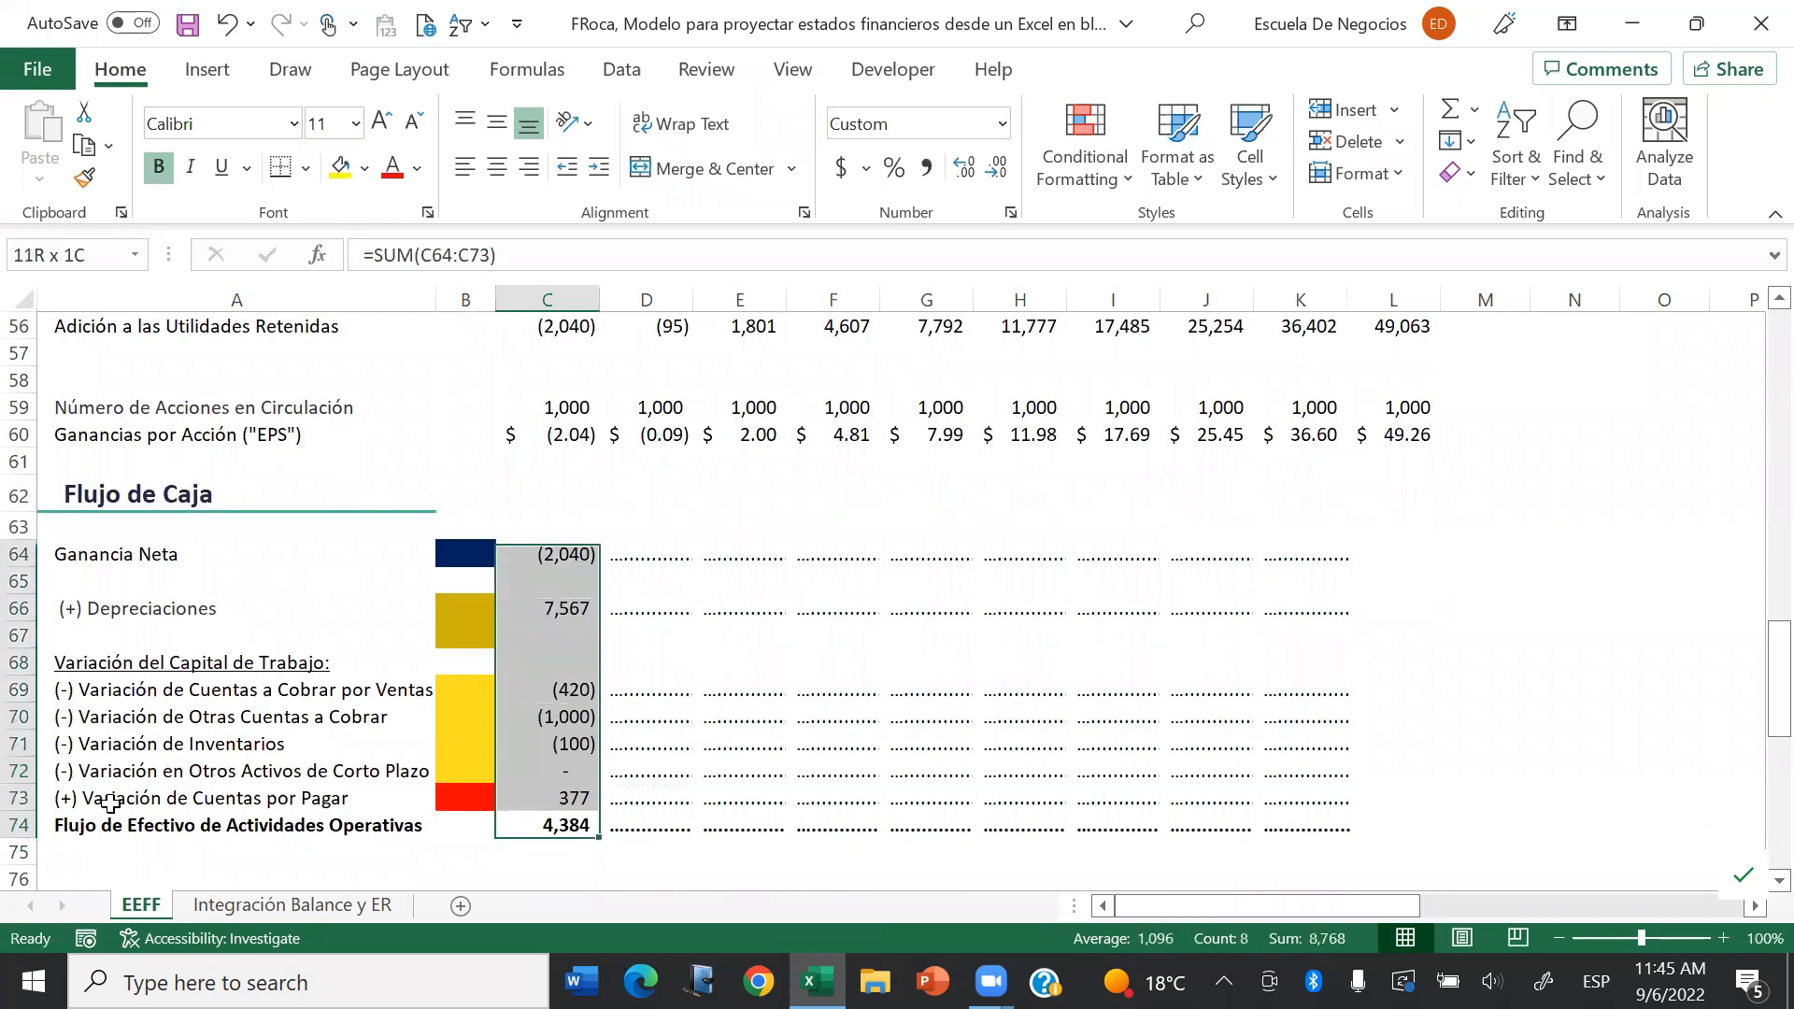
pyautogui.hotkey('ctrl', 'c')
pyautogui.hotkey('shift', 'Right')
pyautogui.hotkey('ctrl', 'v')
pyautogui.hotkey('shift', 'Right')
pyautogui.hotkey('shift', 'Right')
pyautogui.hotkey('shift', 'Right')
pyautogui.hotkey('shift', 'Right')
pyautogui.hotkey('shift', 'Right')
pyautogui.hotkey('shift', 'Right')
pyautogui.hotkey('shift', 'Right')
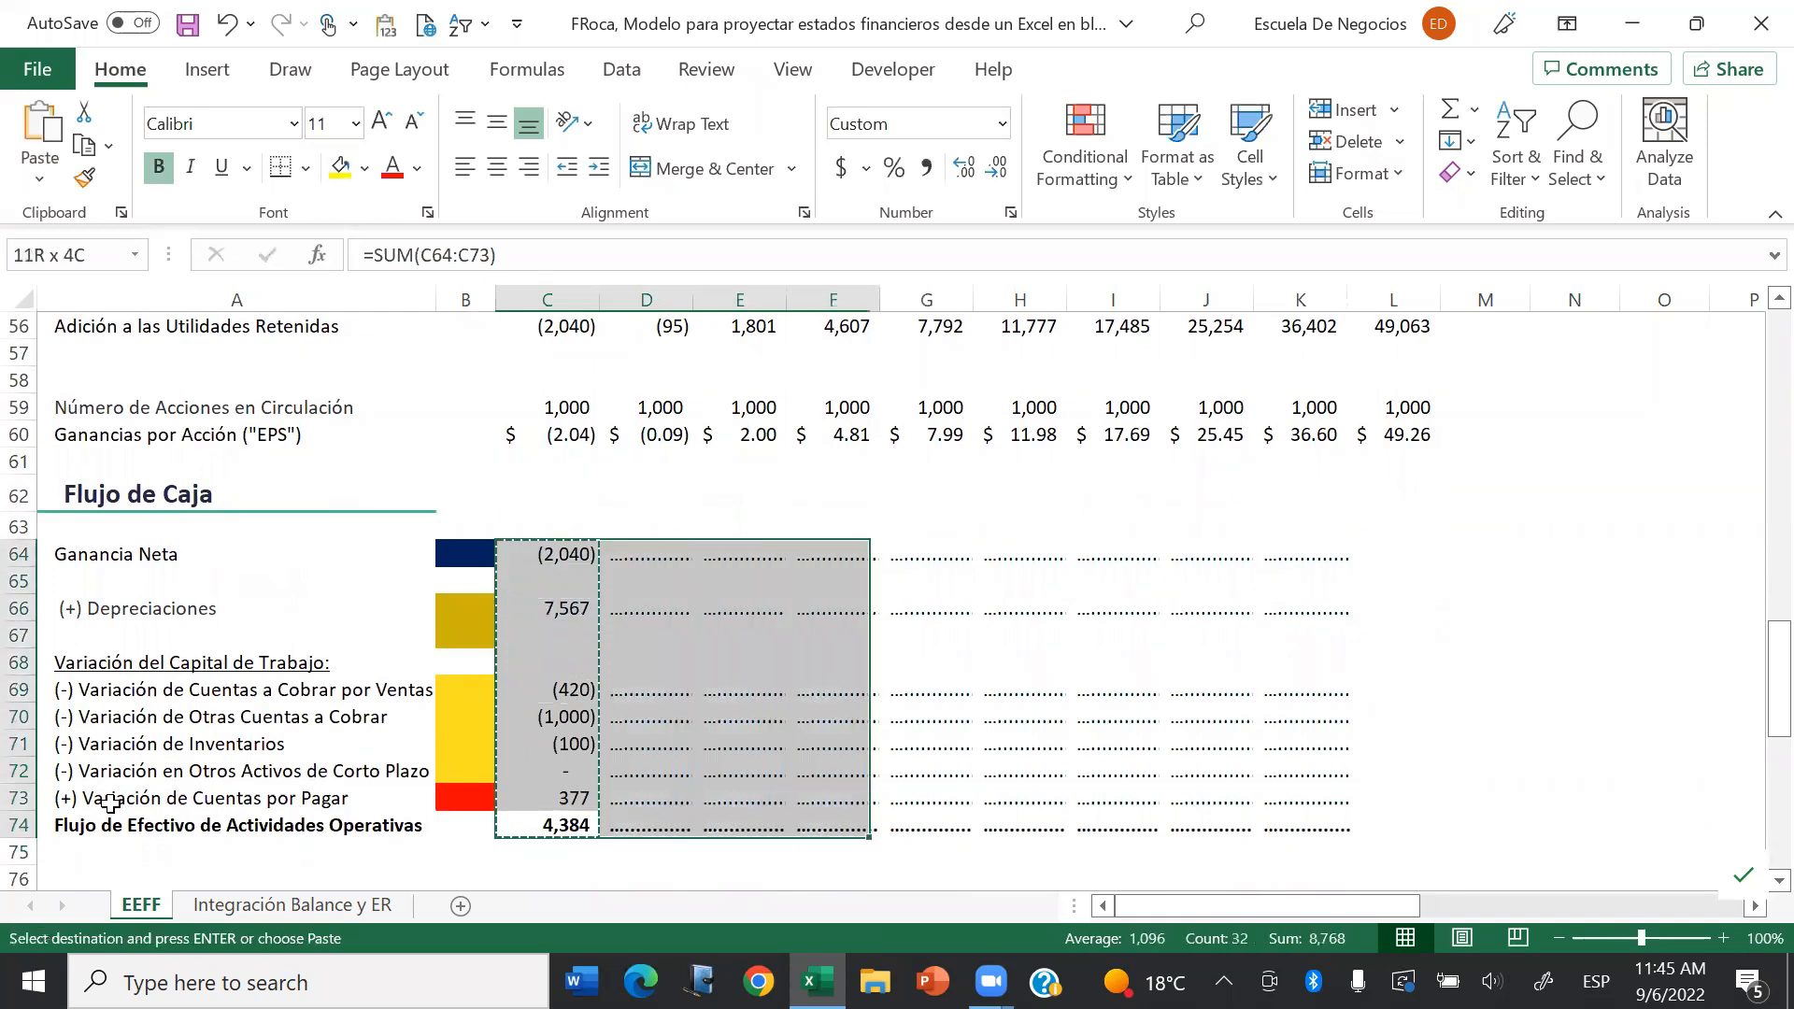
pyautogui.press('Return')
# Step: Check which cells the Flujo de Efectivo de Actividades Operativas formula in C74 adds up
pyautogui.press('Down')
pyautogui.press('Down')
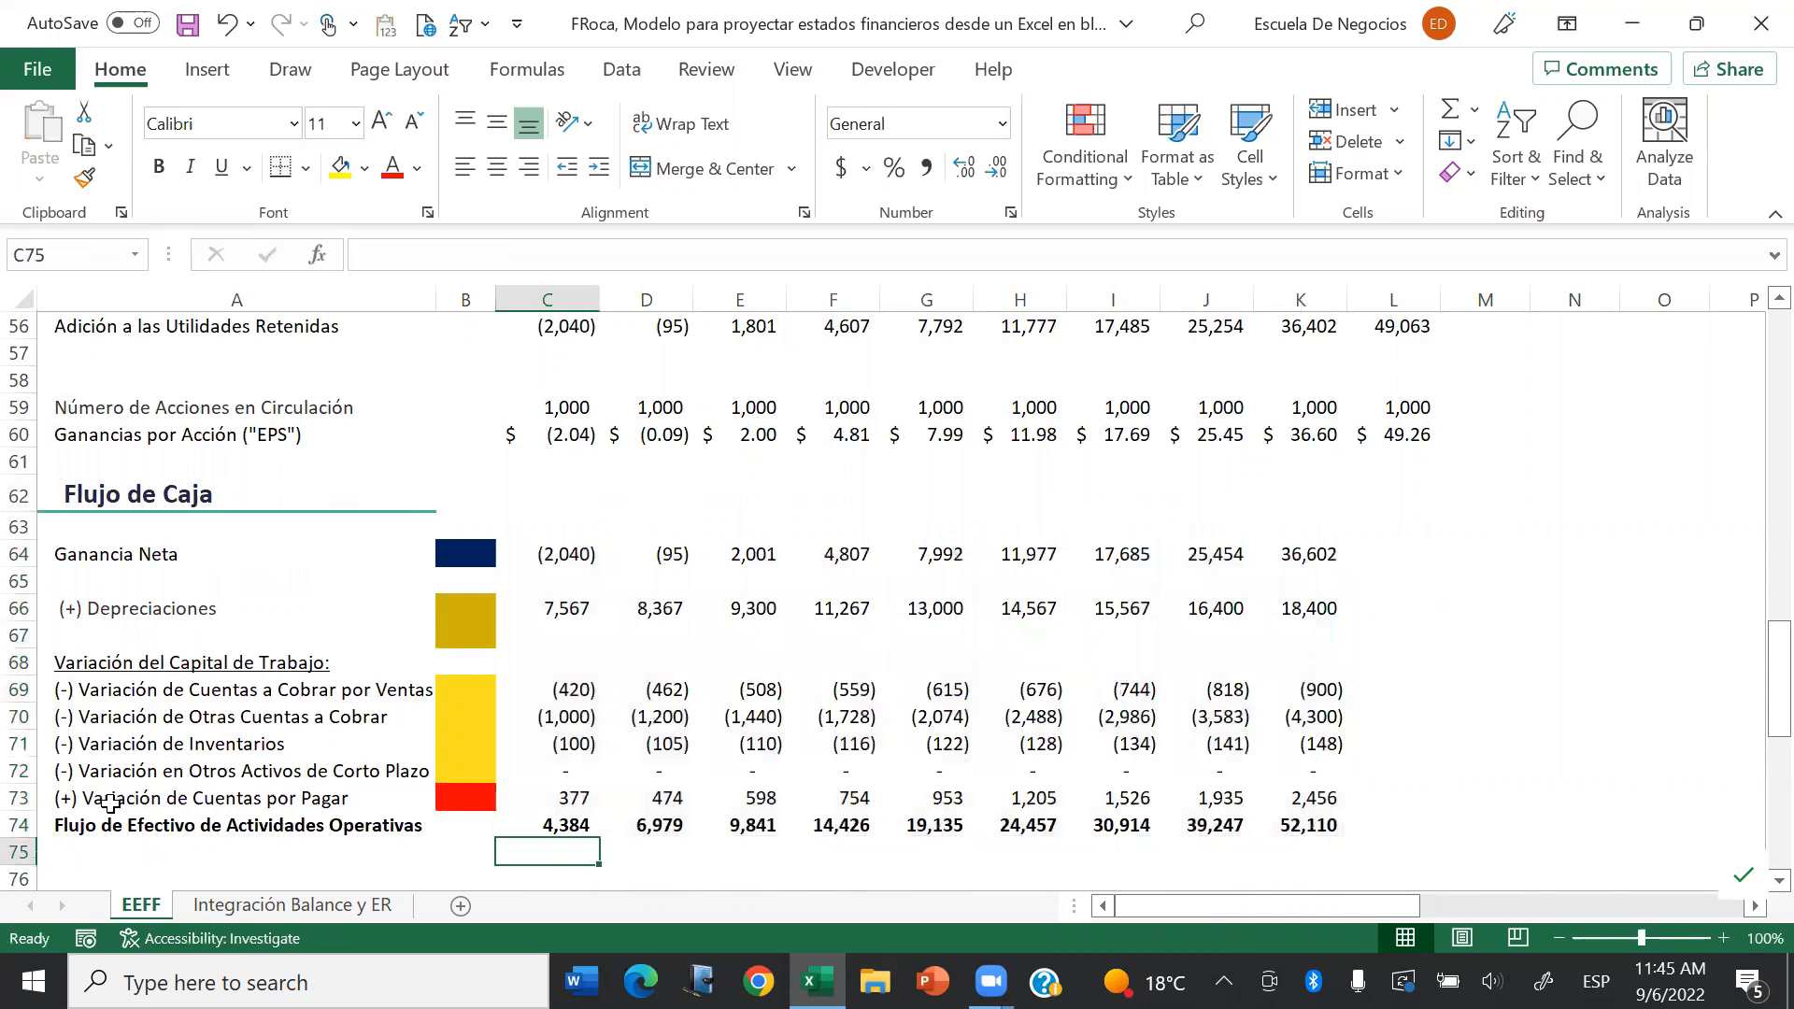
pyautogui.press('Up')
pyautogui.press('Up')
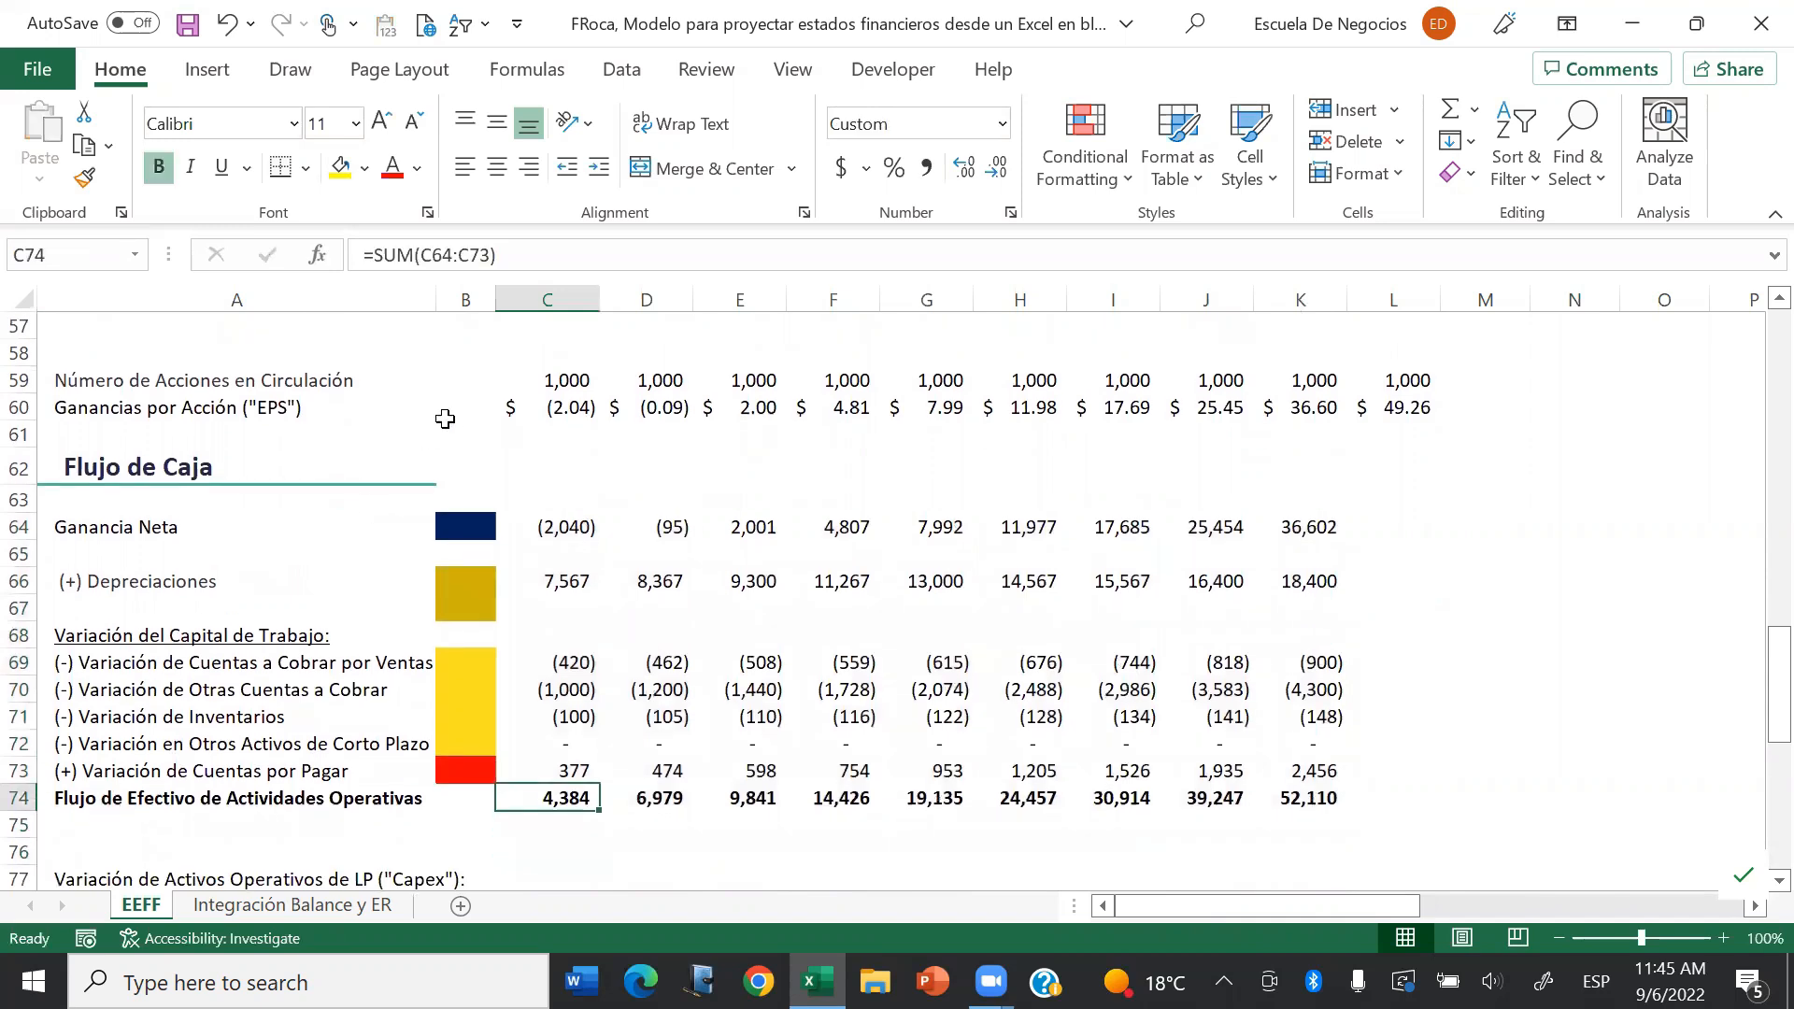
pyautogui.click(533, 255)
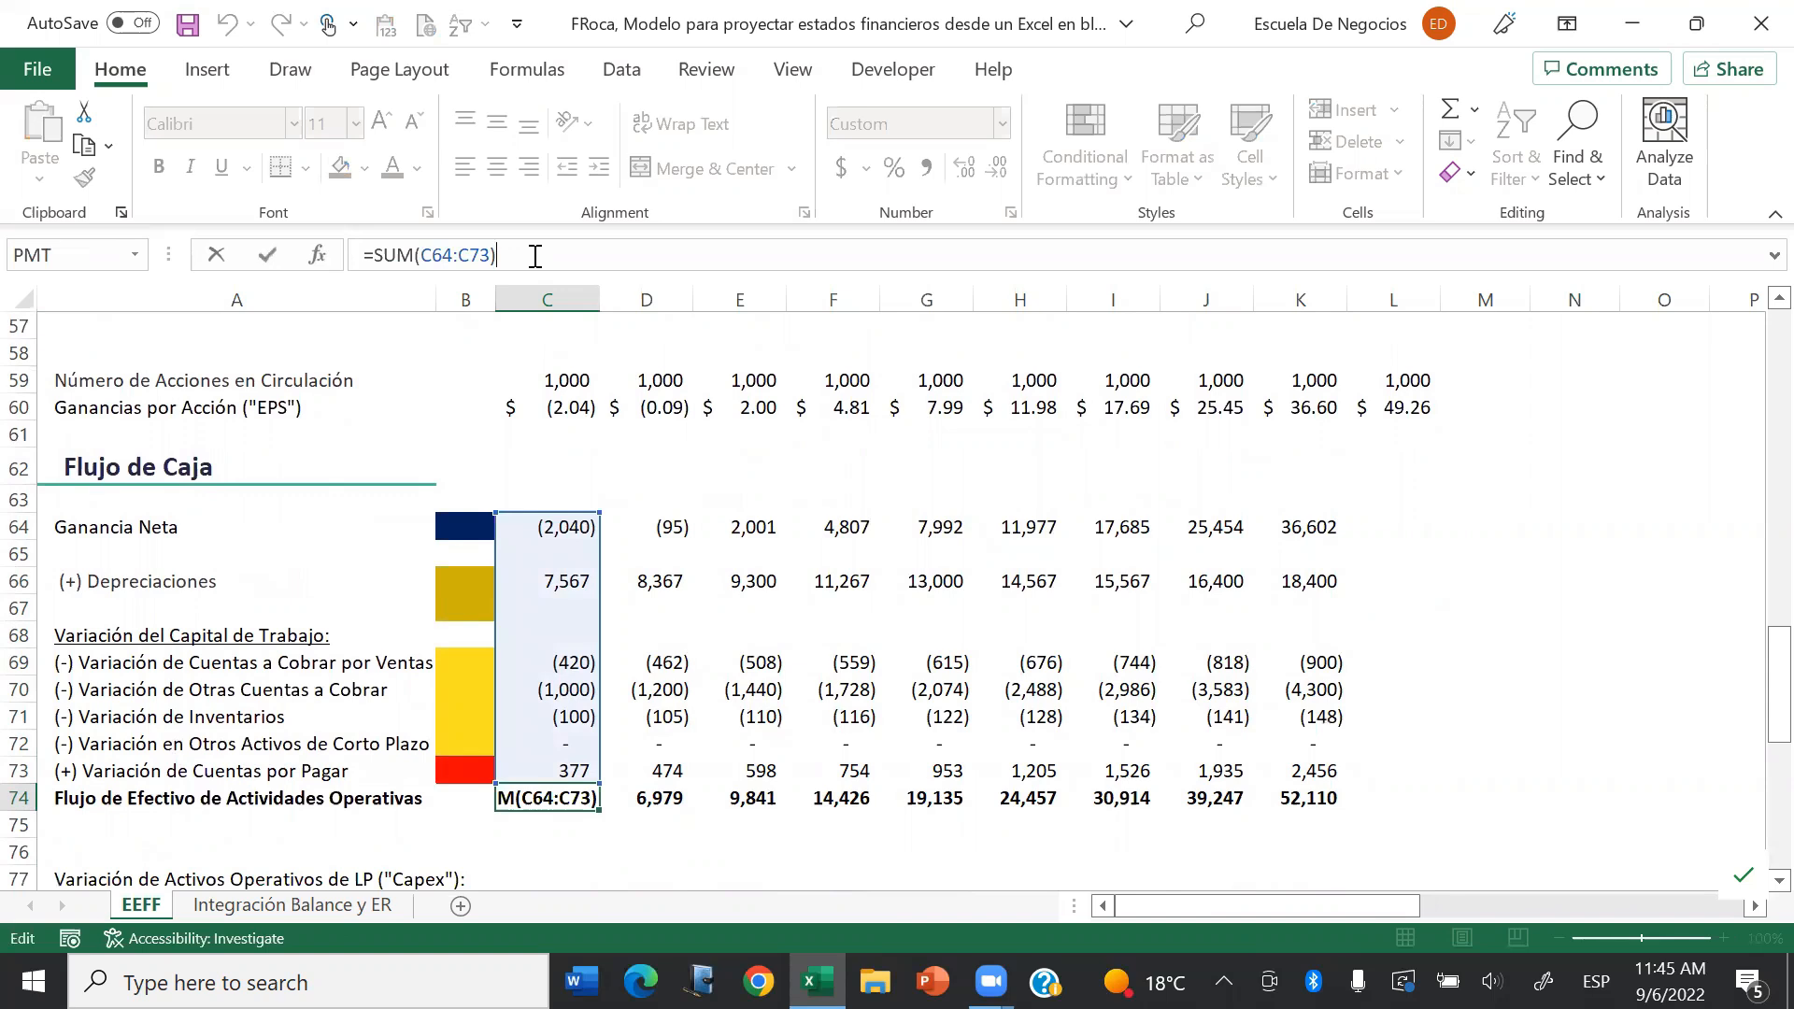
pyautogui.press('Return')
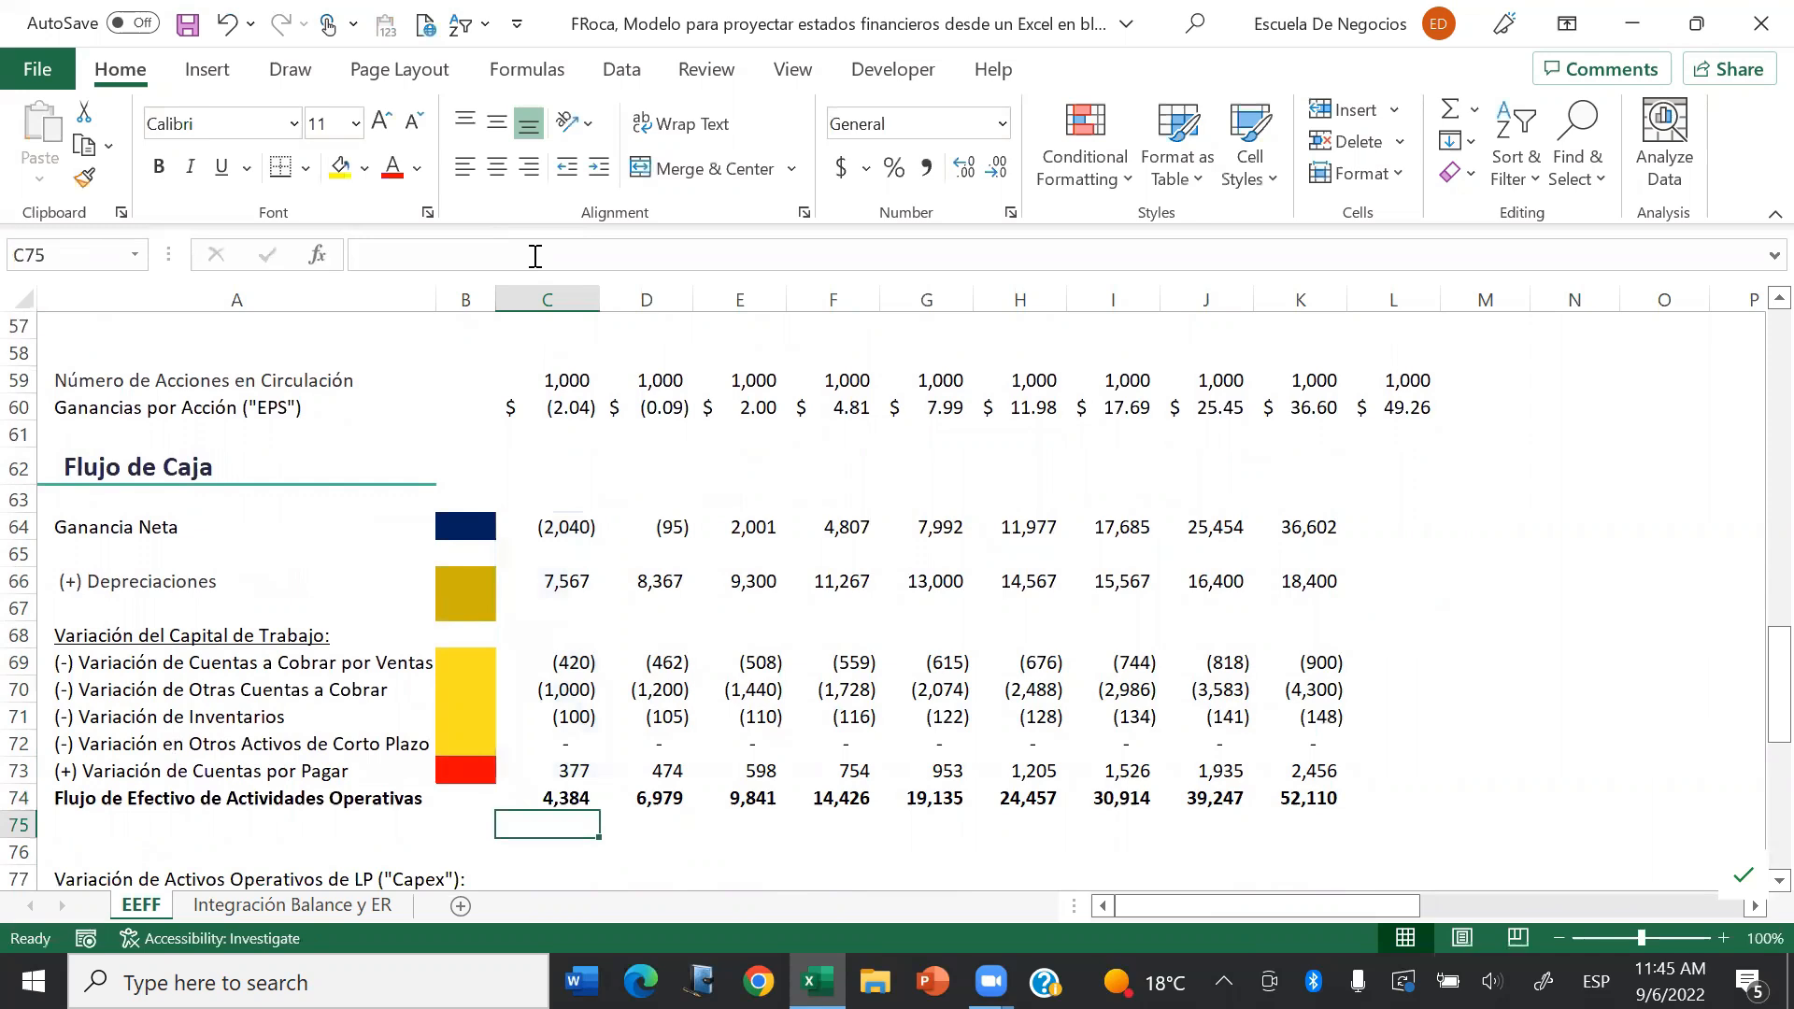
# Step: Review the empty investment activities rows of the Flujo de Caja, from Capex to Flujo de Efectivo de Actividades de Inversión
pyautogui.press('Down')
pyautogui.press('Down')
pyautogui.press('Down')
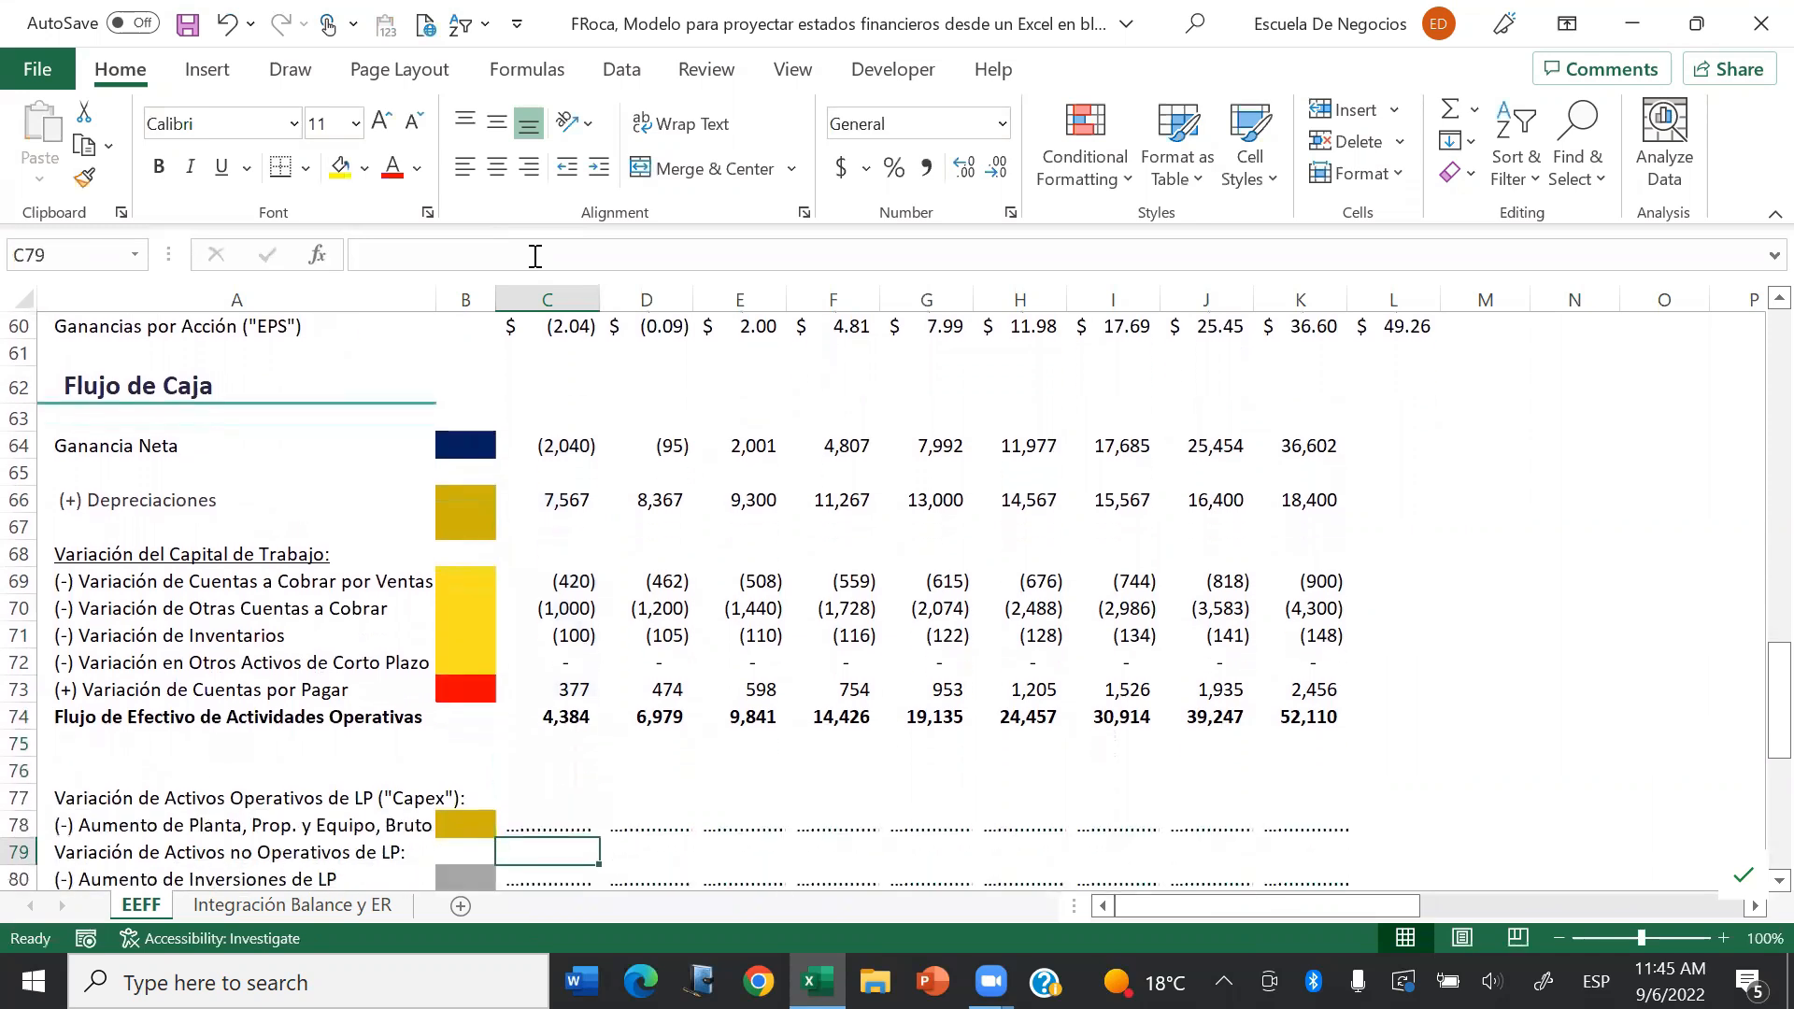
pyautogui.press('Down')
pyautogui.press('Down')
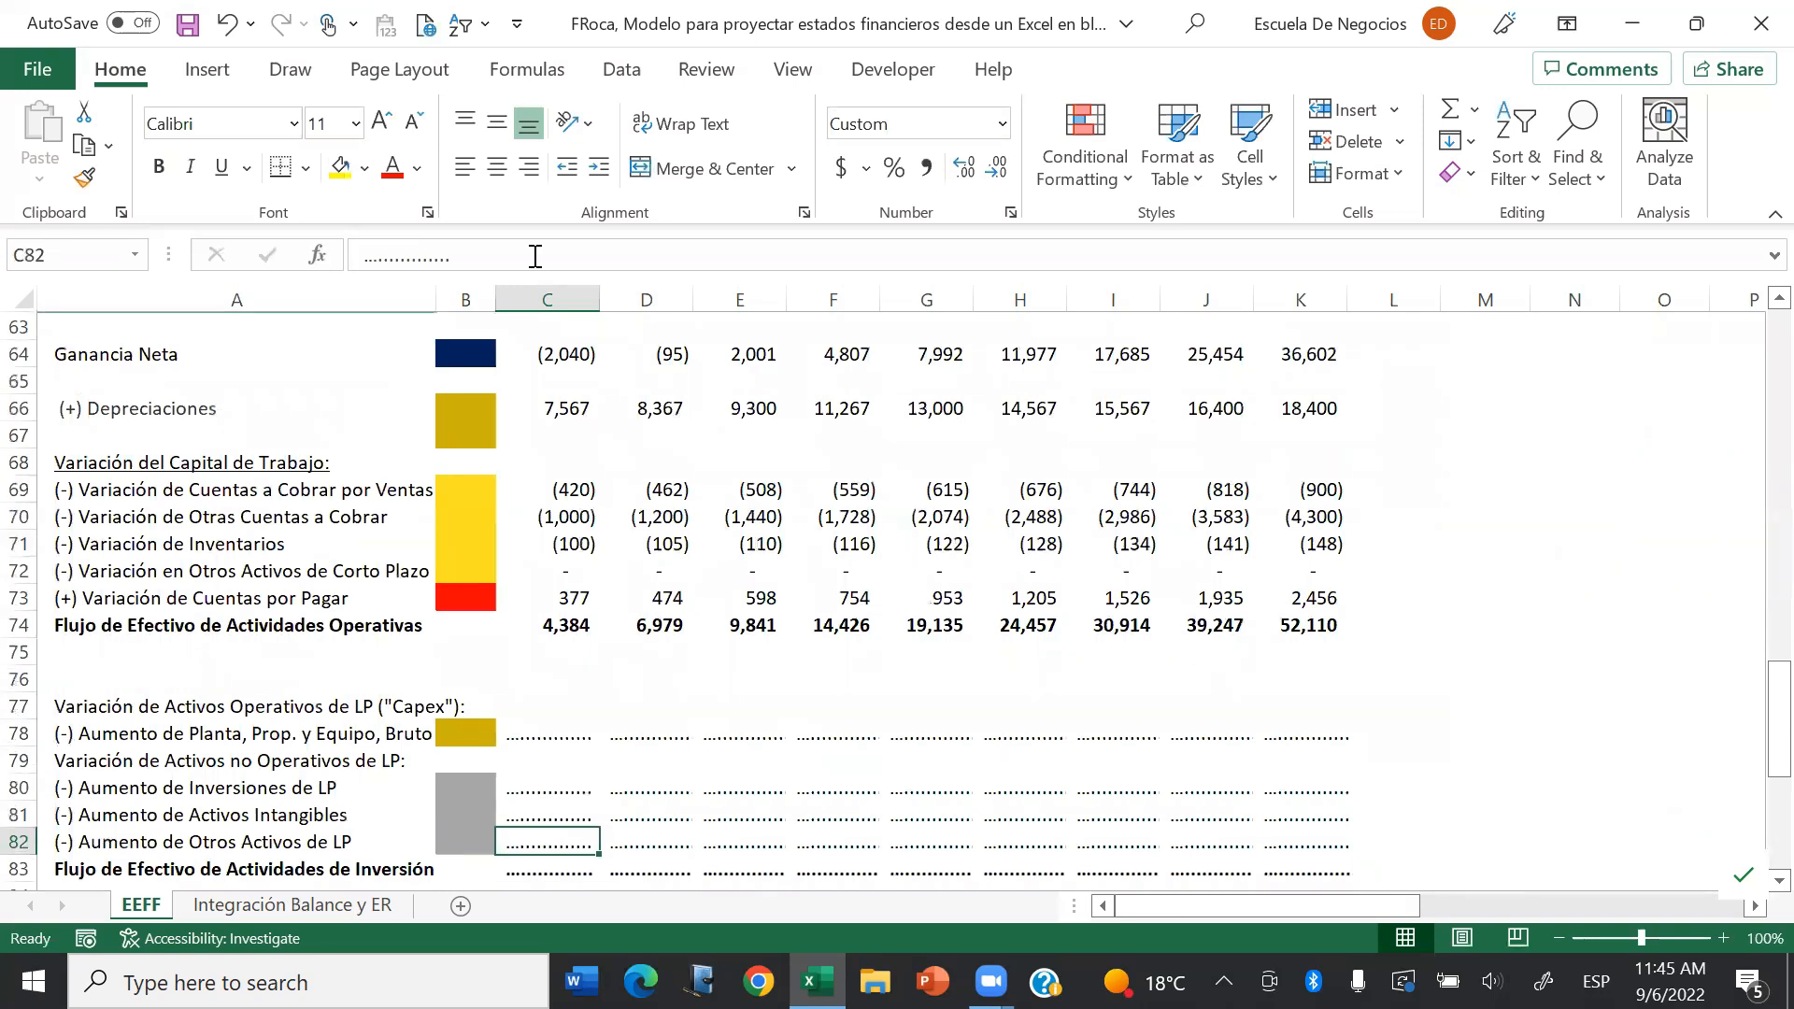
pyautogui.press('Down')
pyautogui.press('Down')
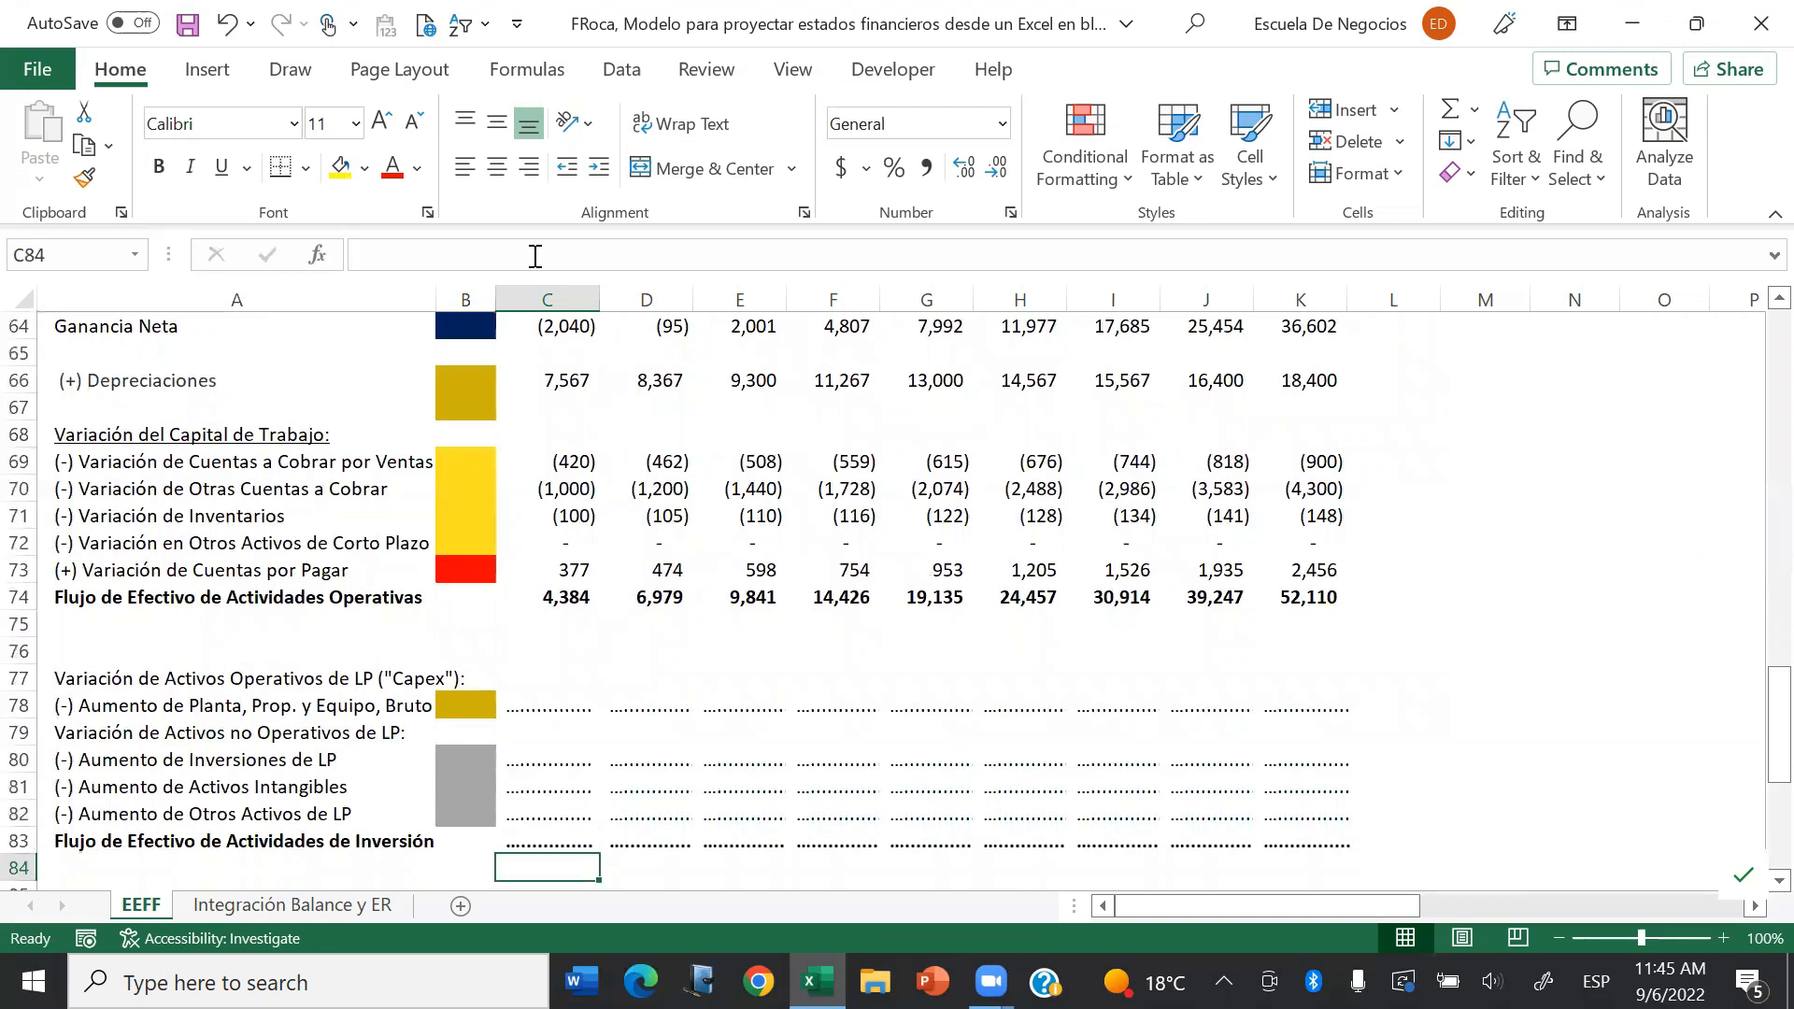
pyautogui.press('Down')
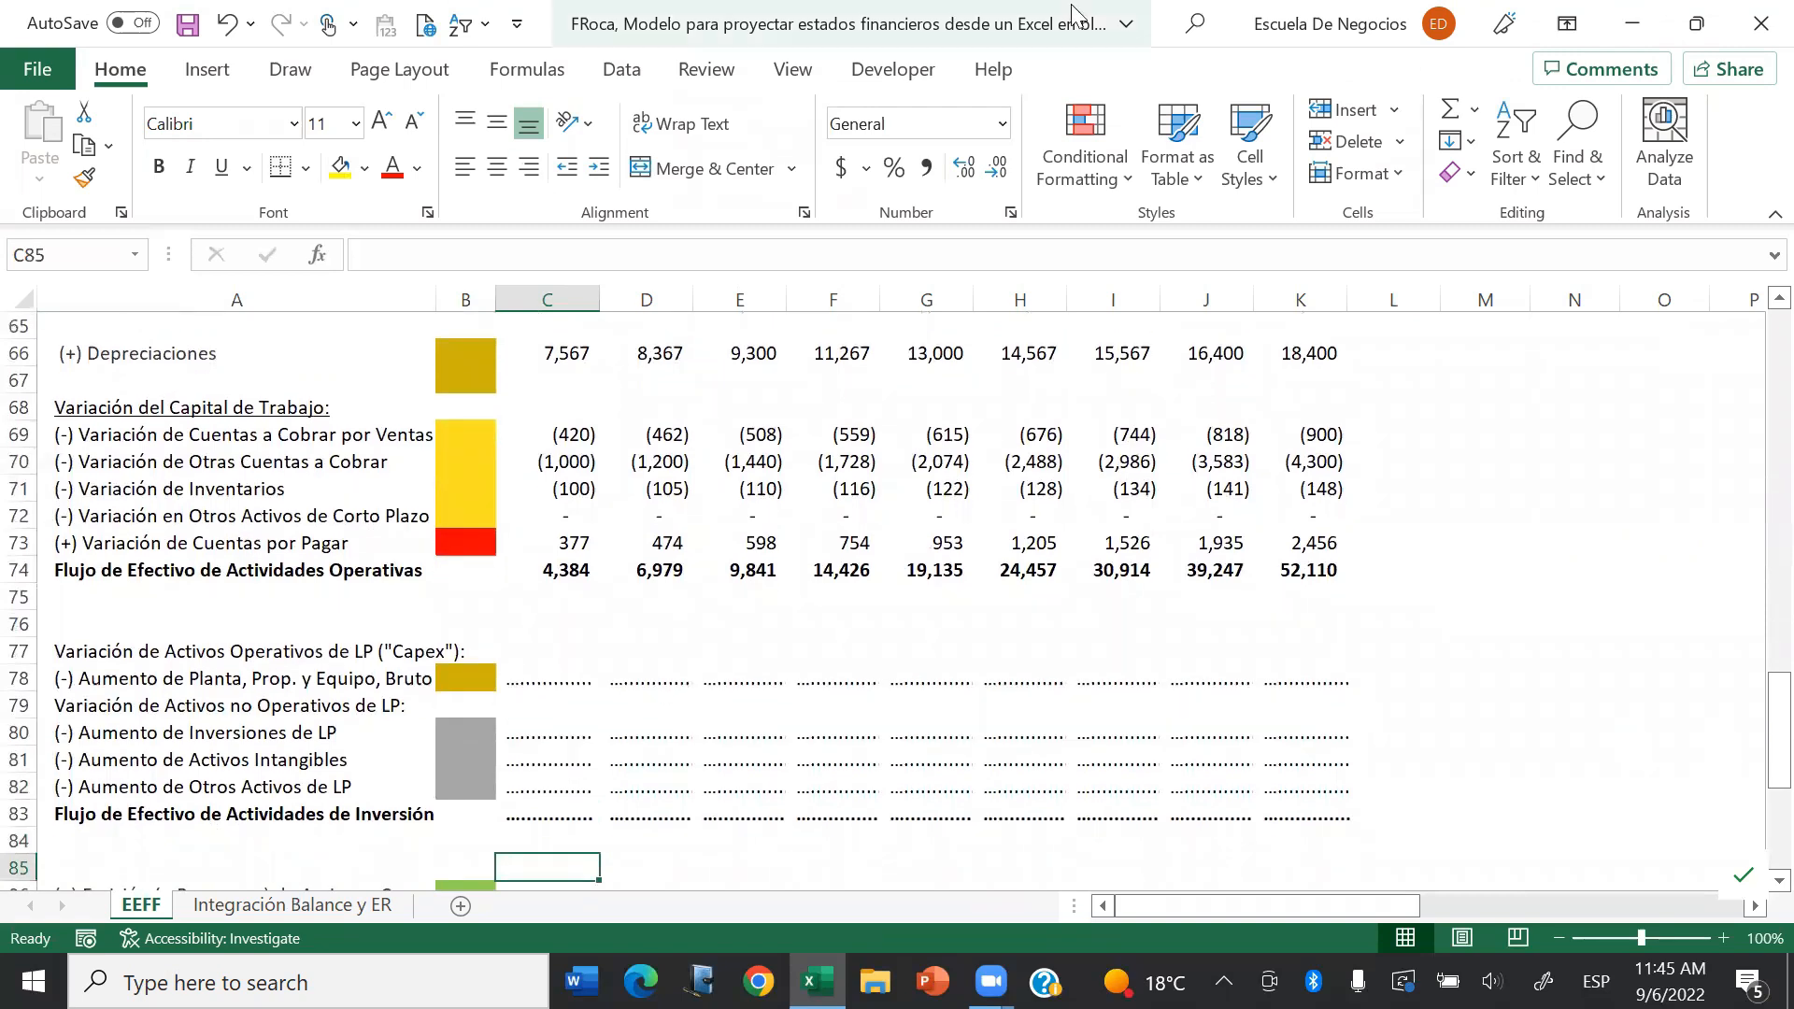
pyautogui.click(1096, 22)
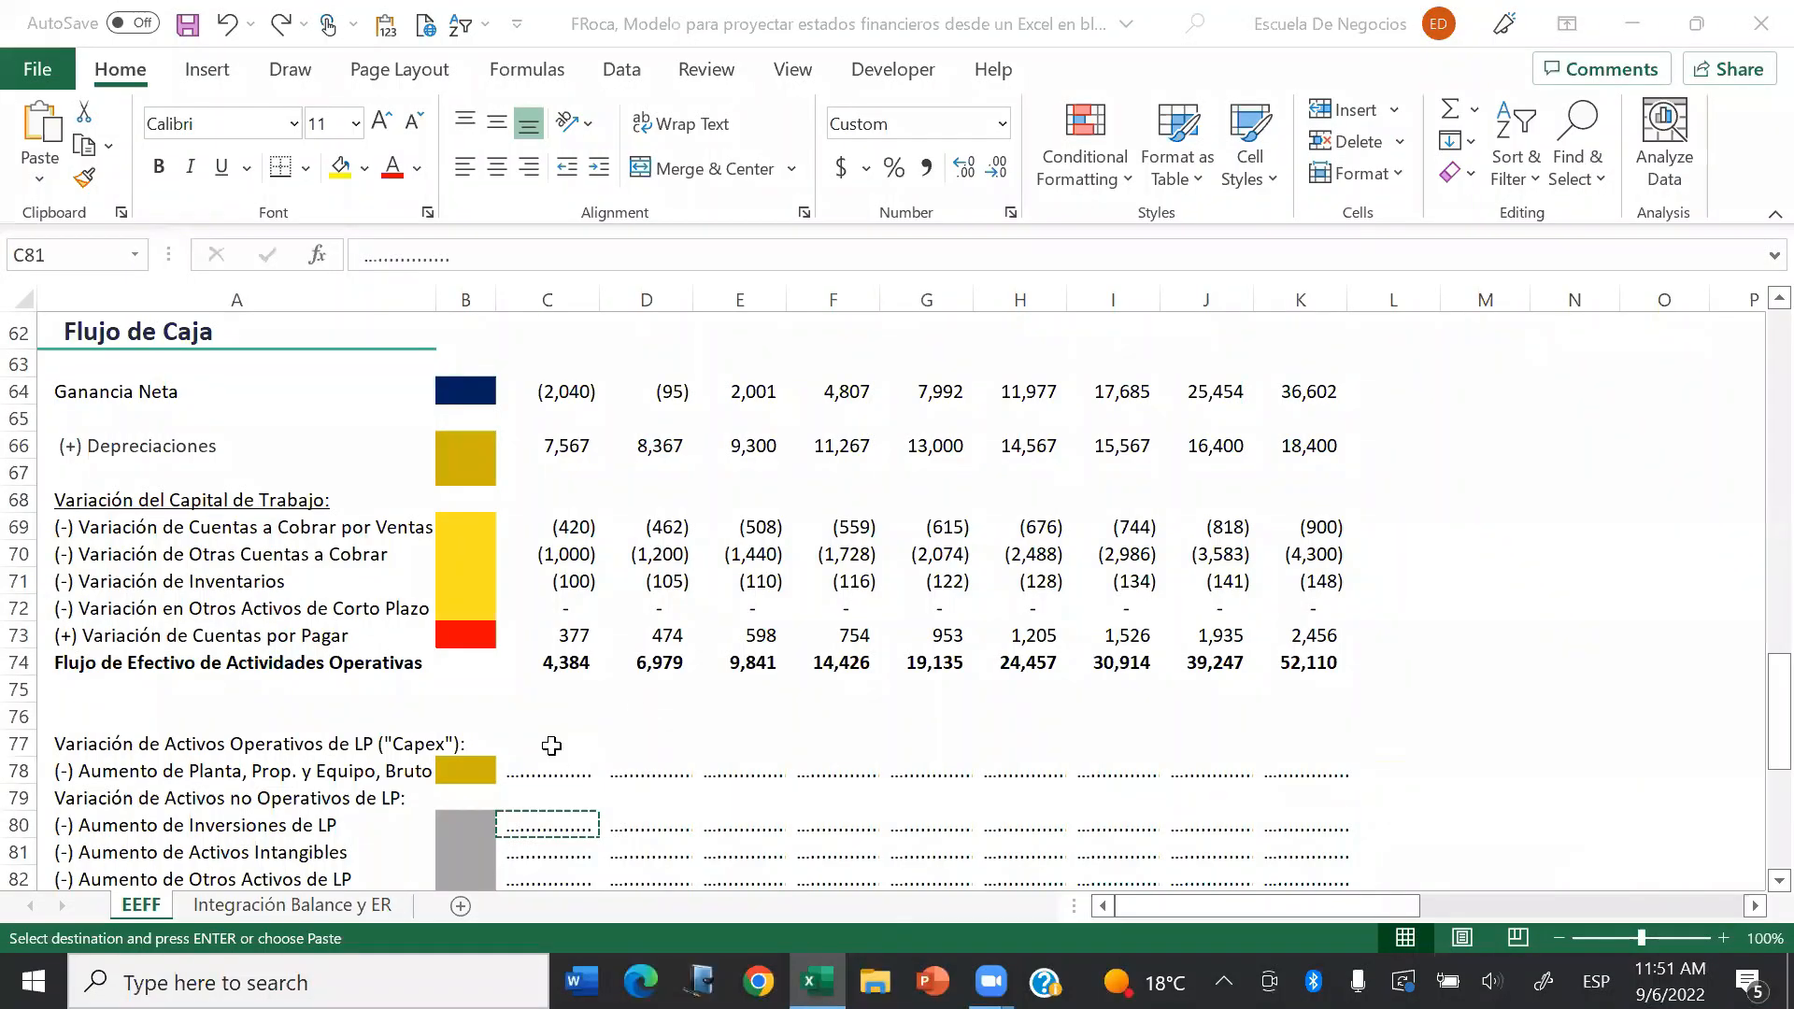
# Step: Link the first-year Aumento de Planta, Prop. y Equipo, Bruto in C78 to its 2023 variation with =N12
pyautogui.click(557, 774)
pyautogui.write('=')
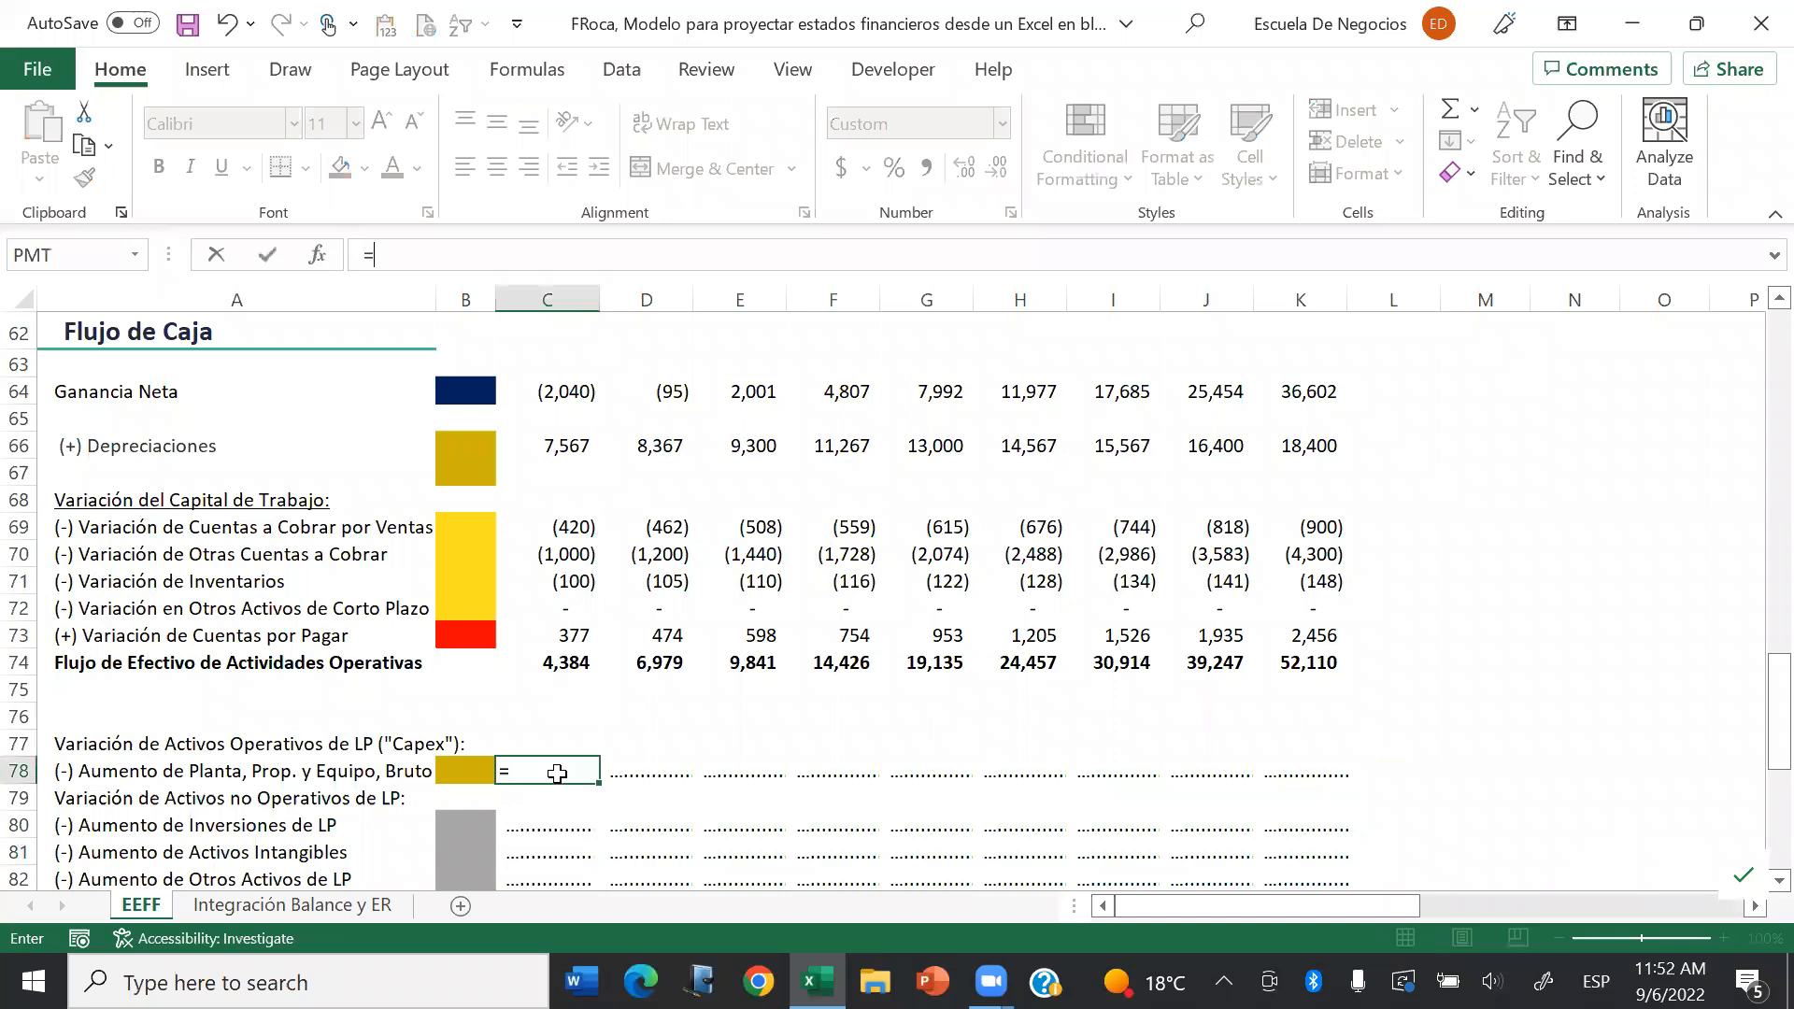
pyautogui.hotkey('ctrl', 'Home')
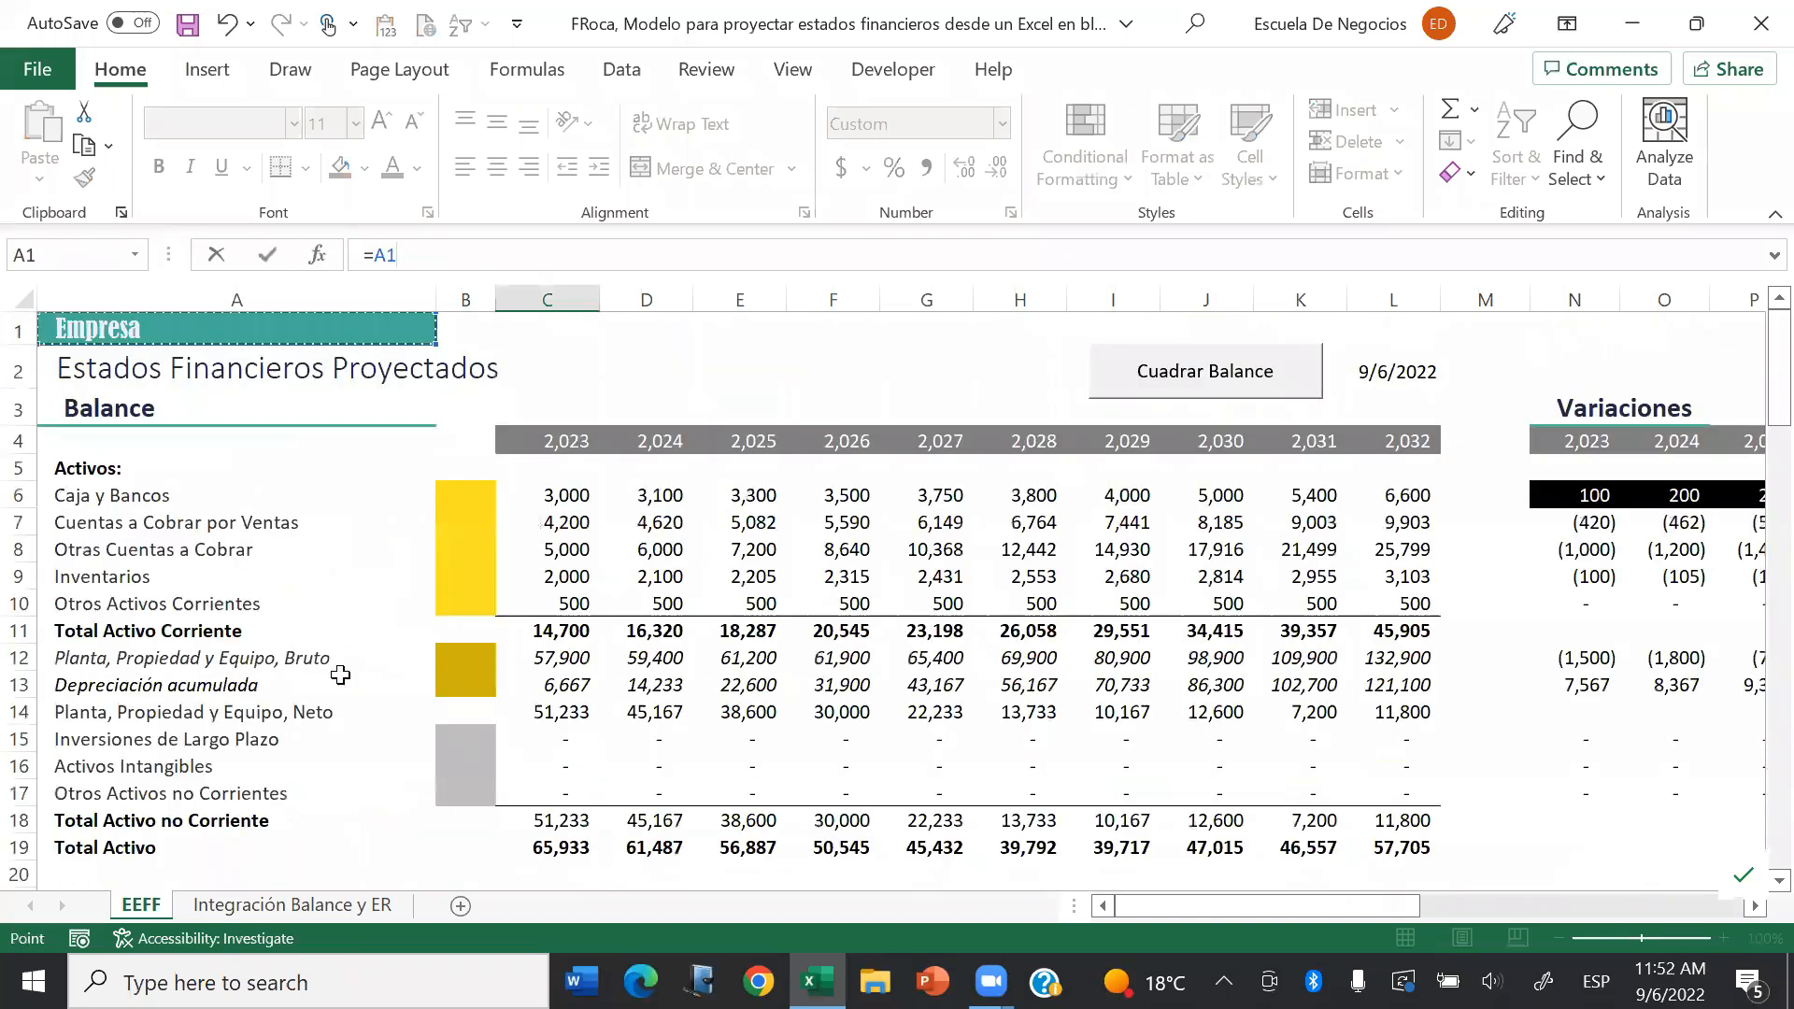
pyautogui.click(299, 665)
pyautogui.press('Right')
pyautogui.press('Right')
pyautogui.press('Right')
pyautogui.press('Right')
pyautogui.press('Right')
pyautogui.press('Right')
pyautogui.press('Right')
pyautogui.press('Right')
pyautogui.press('Right')
pyautogui.press('Right')
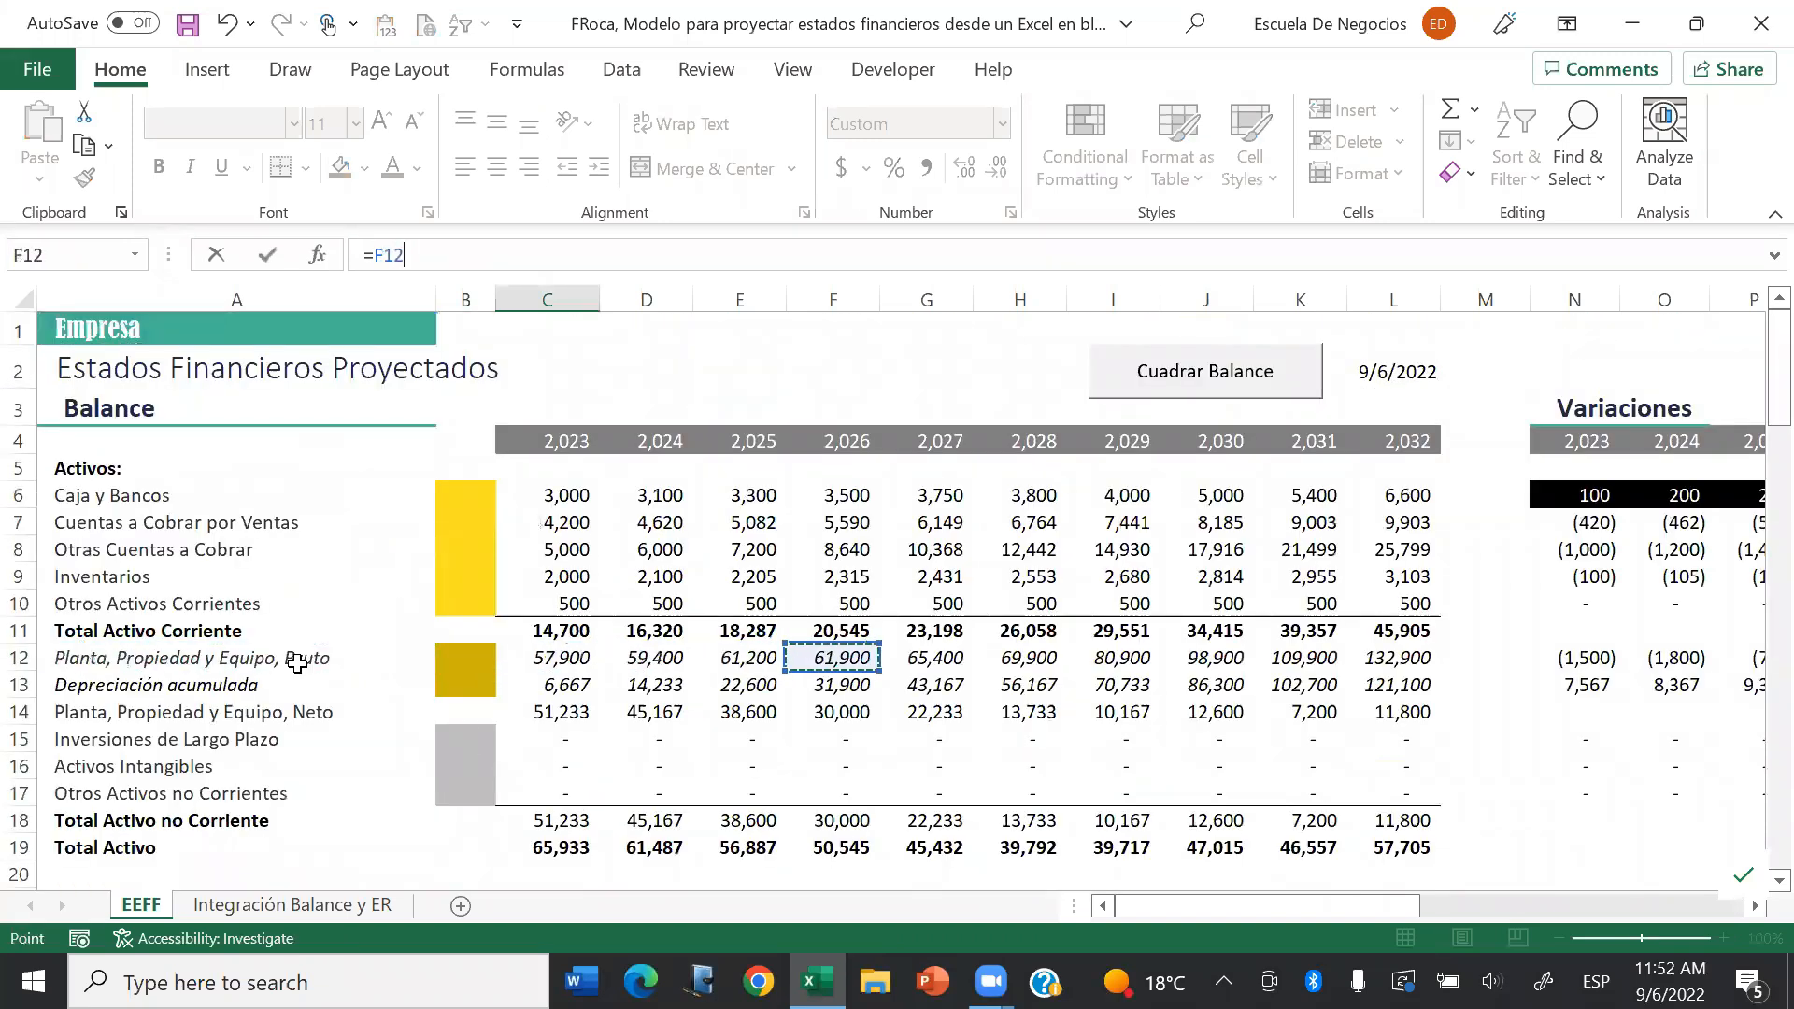
pyautogui.press('Right')
pyautogui.press('Right')
pyautogui.press('Right')
pyautogui.press('Return')
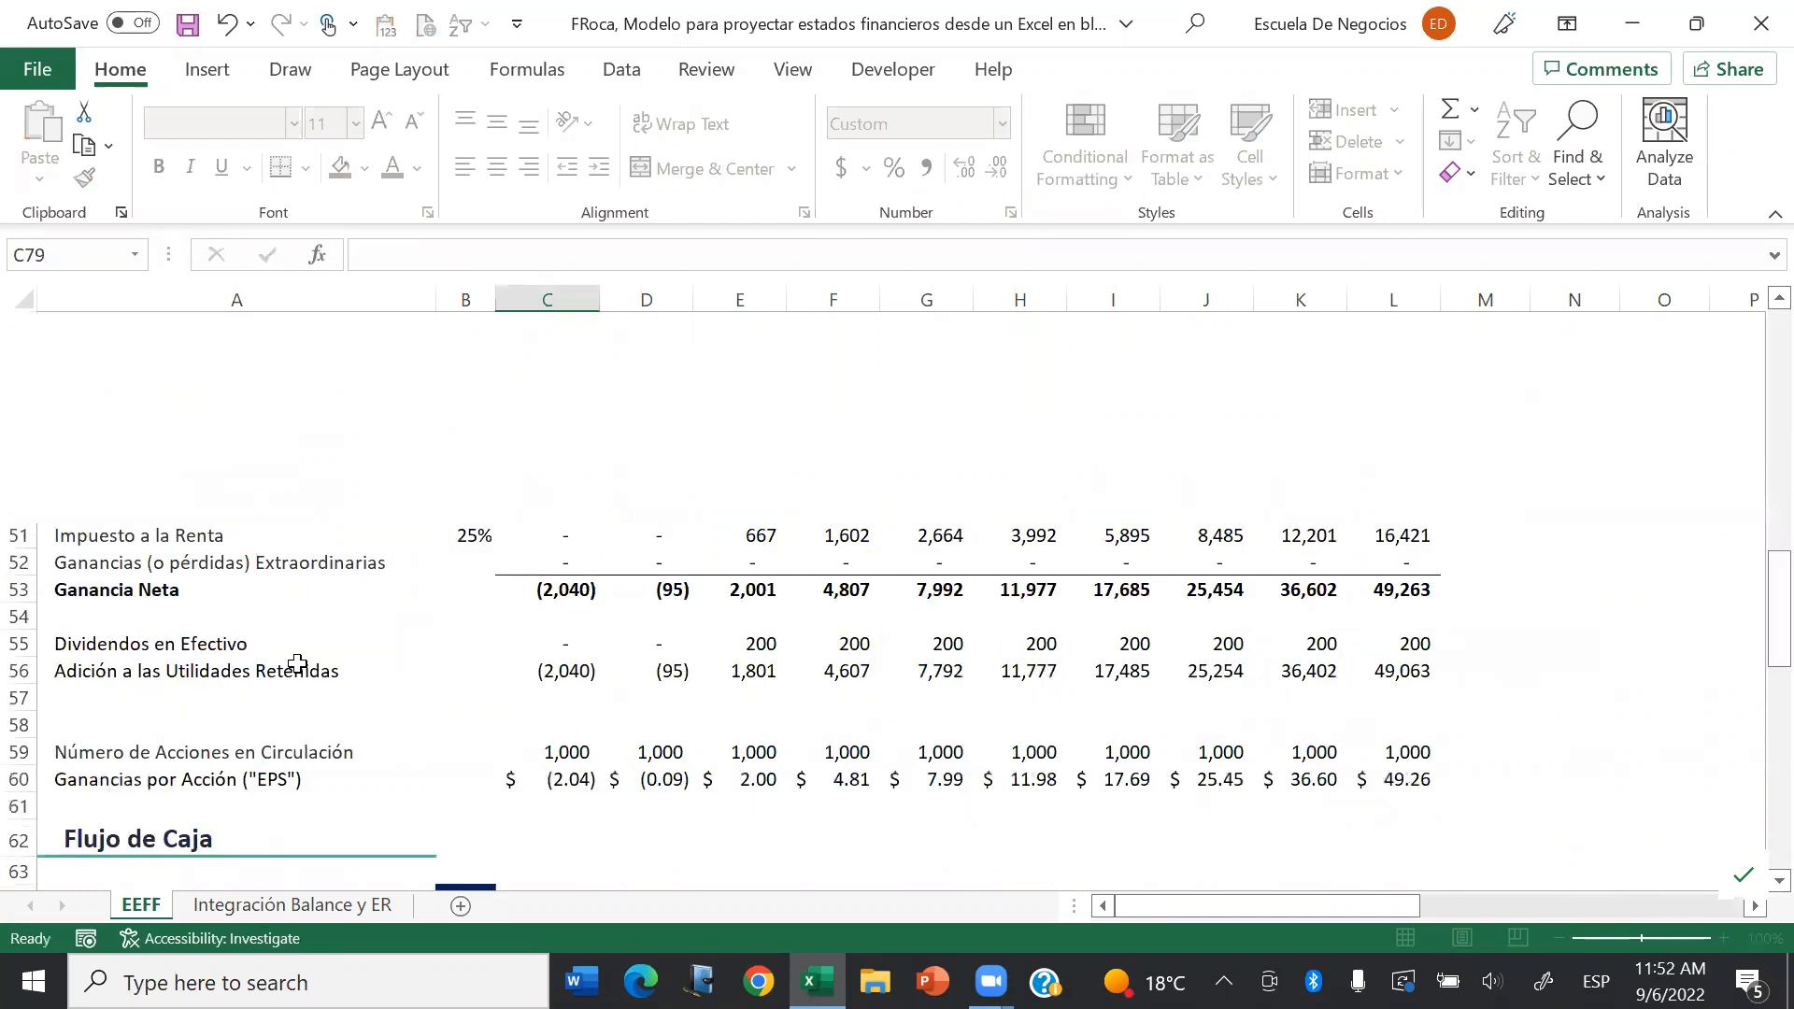
# Step: Link the first-year Aumento de Inversiones de LP in C80 to its 2023 variation with =N15
pyautogui.press('Down')
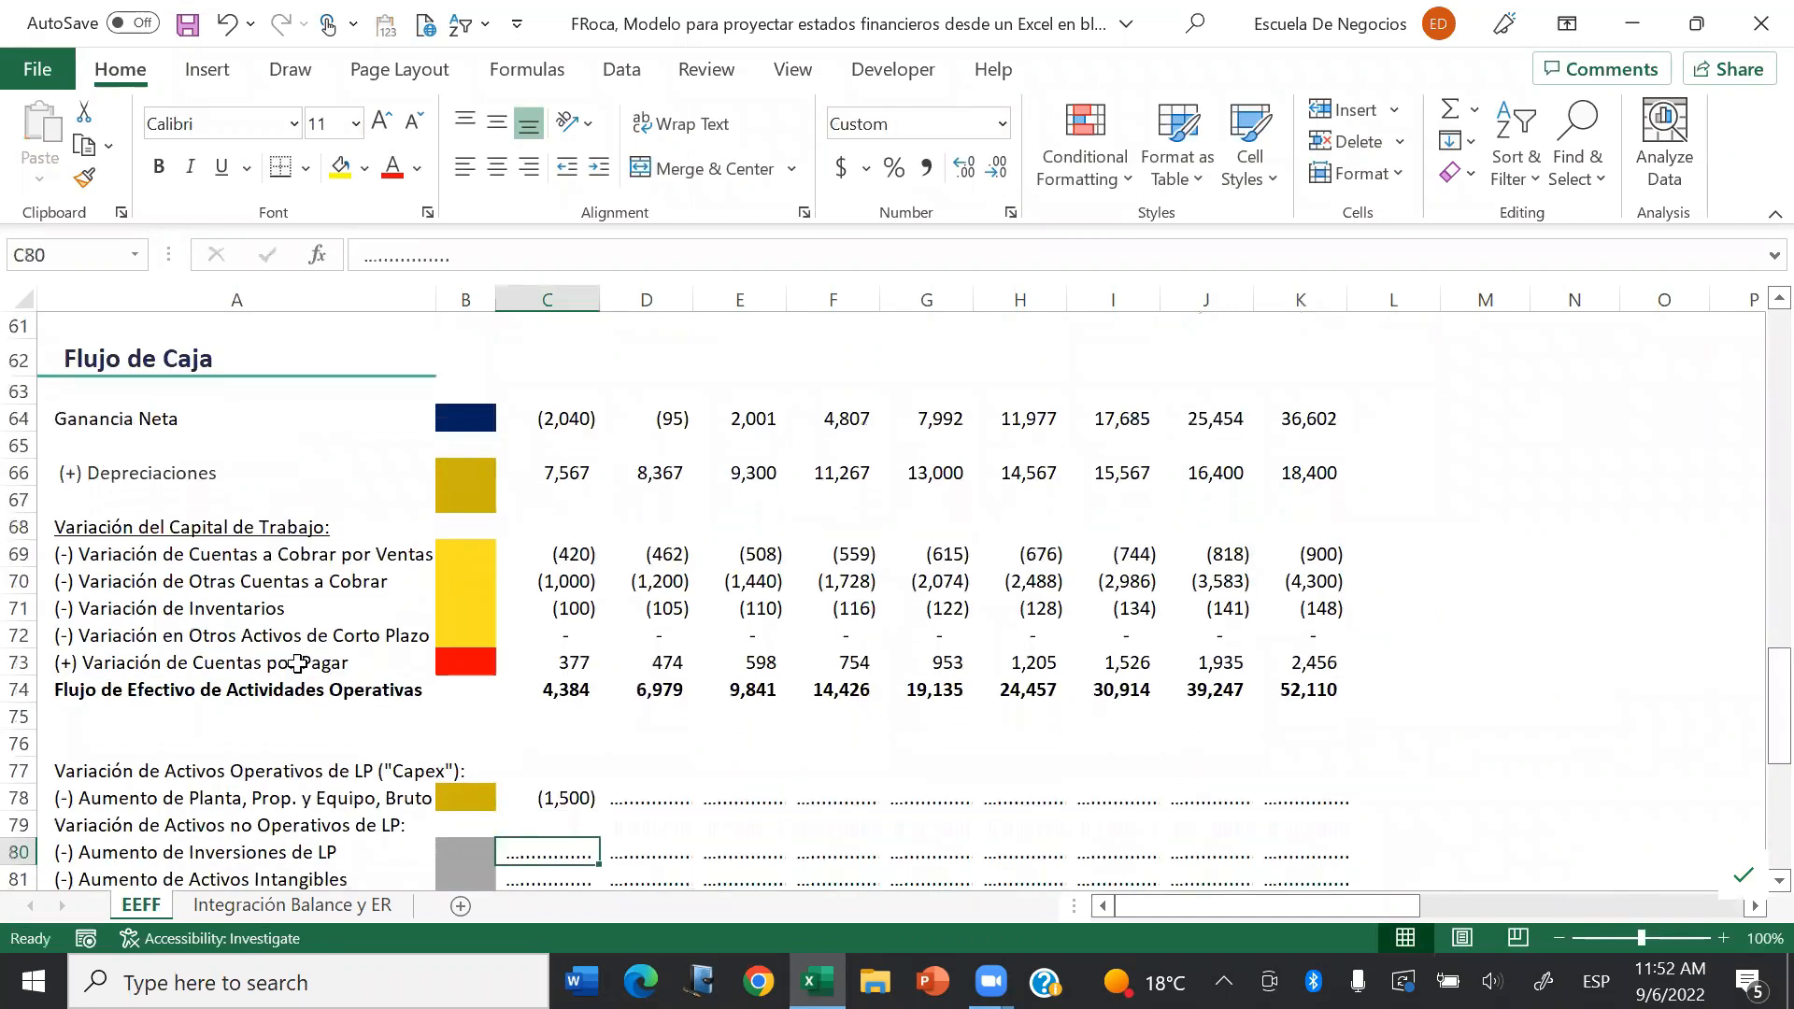
pyautogui.write('=')
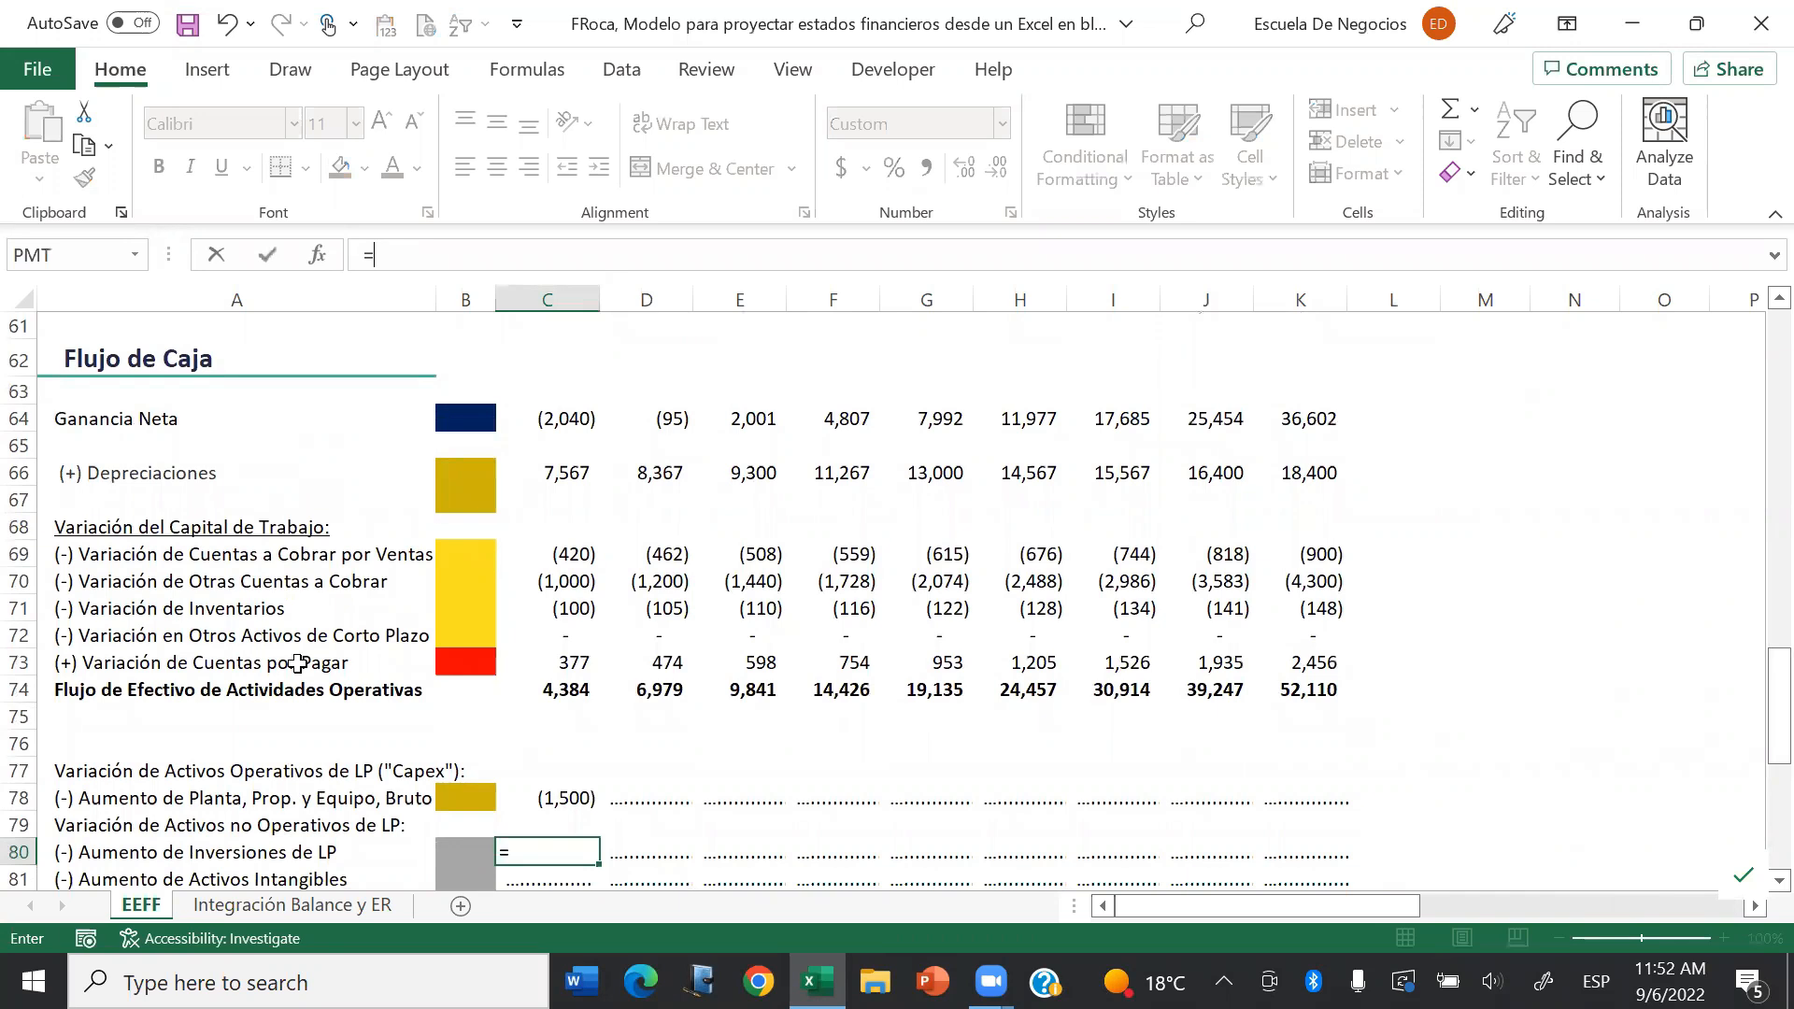
pyautogui.hotkey('ctrl', 'Home')
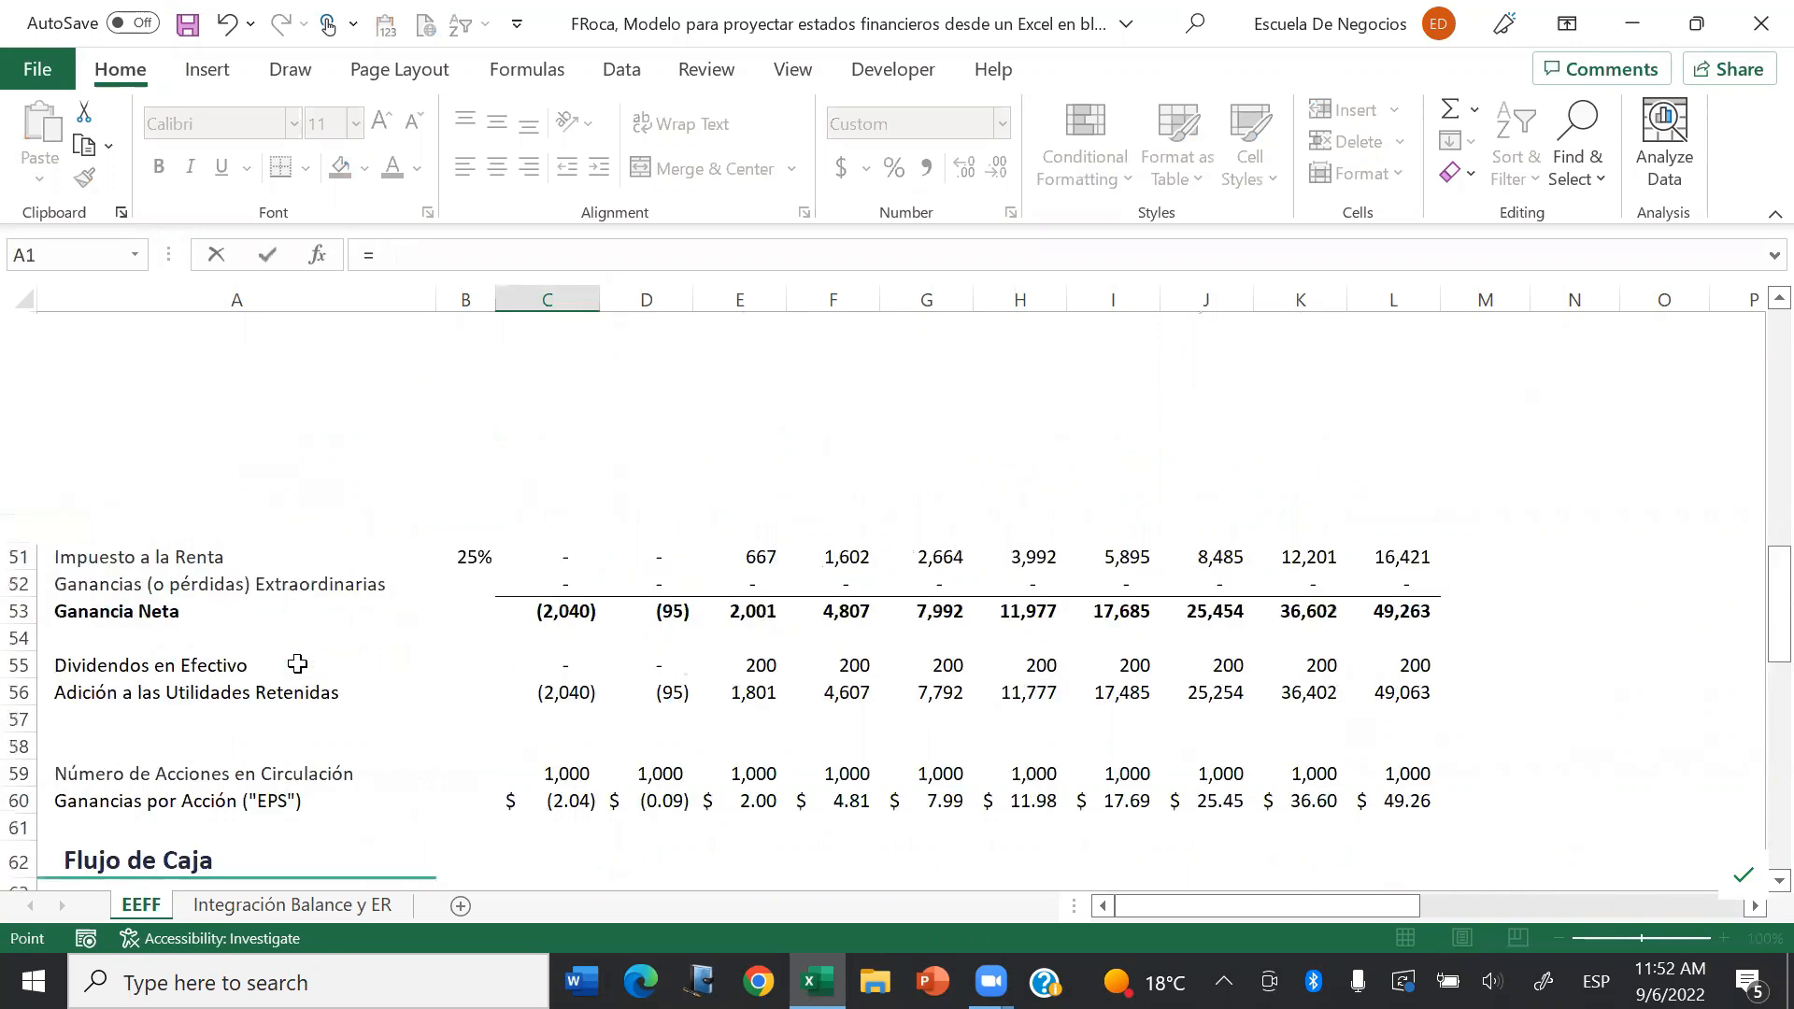
pyautogui.click(102, 743)
pyautogui.press('Right')
pyautogui.press('Right')
pyautogui.press('Right')
pyautogui.press('Right')
pyautogui.press('Right')
pyautogui.press('Right')
pyautogui.press('Right')
pyautogui.press('Right')
pyautogui.press('Right')
pyautogui.press('Right')
pyautogui.press('Right')
pyautogui.press('Right')
pyautogui.press('Right')
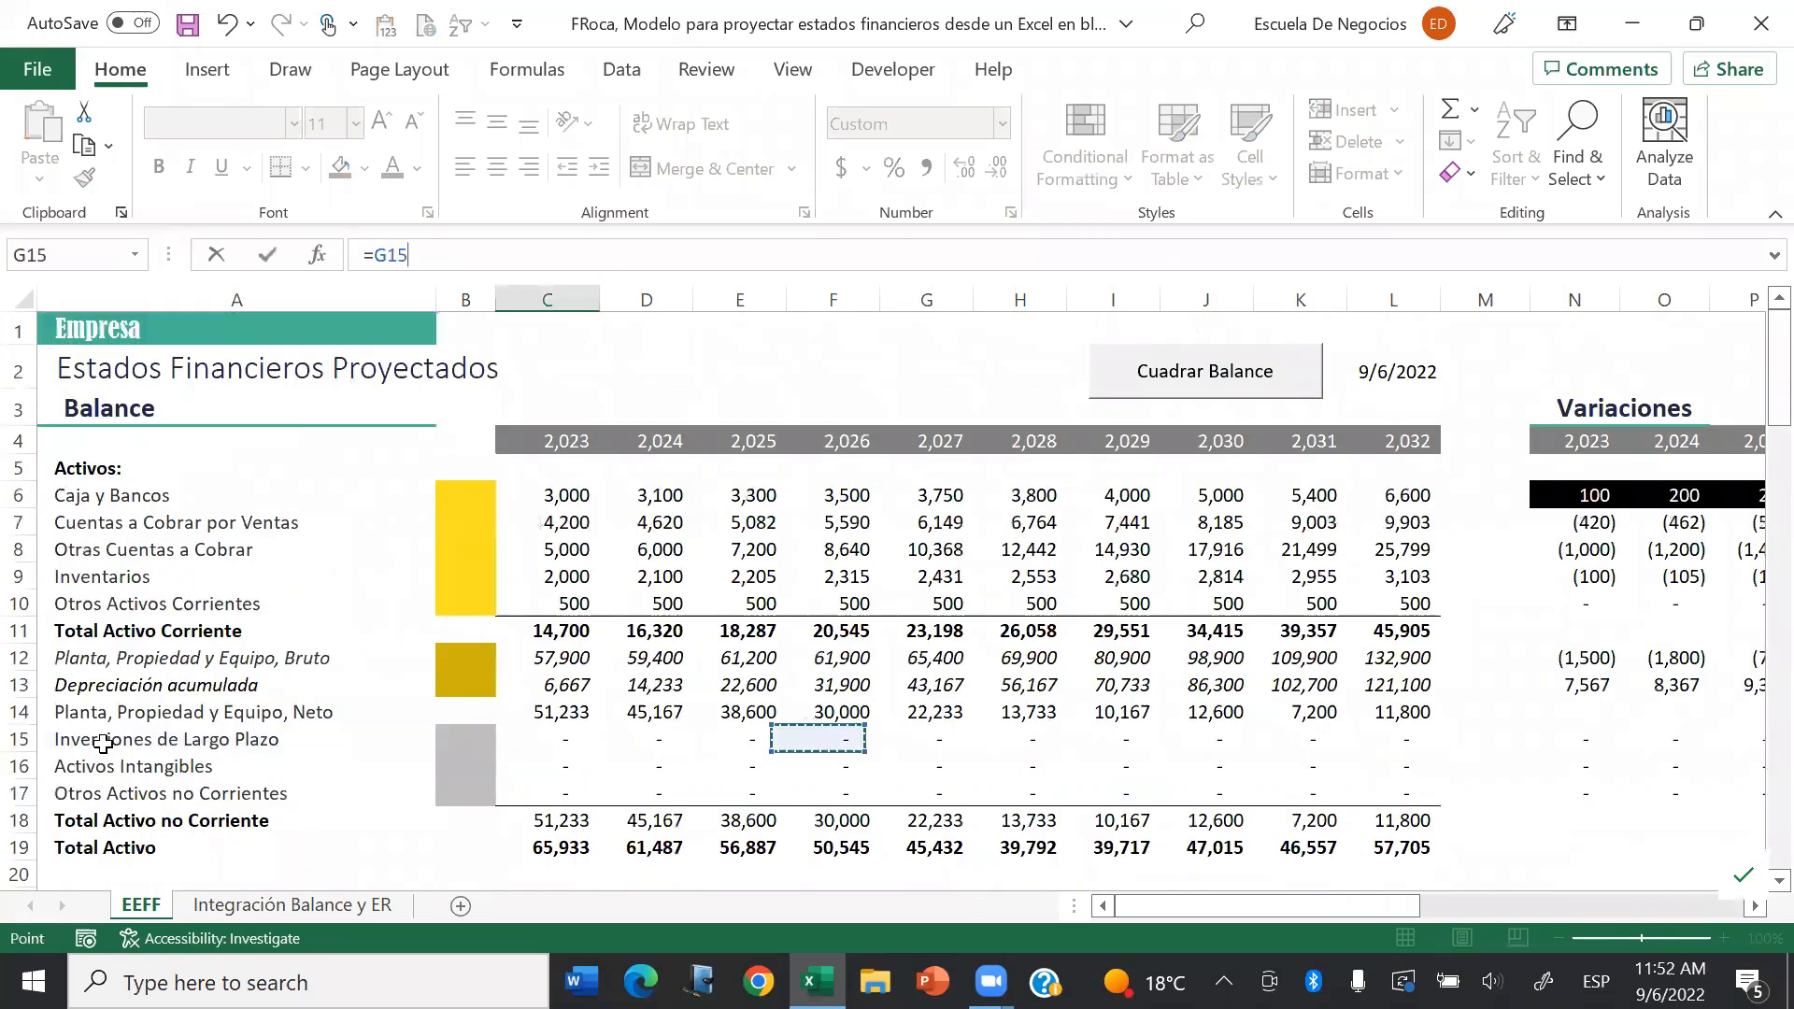
pyautogui.press('Return')
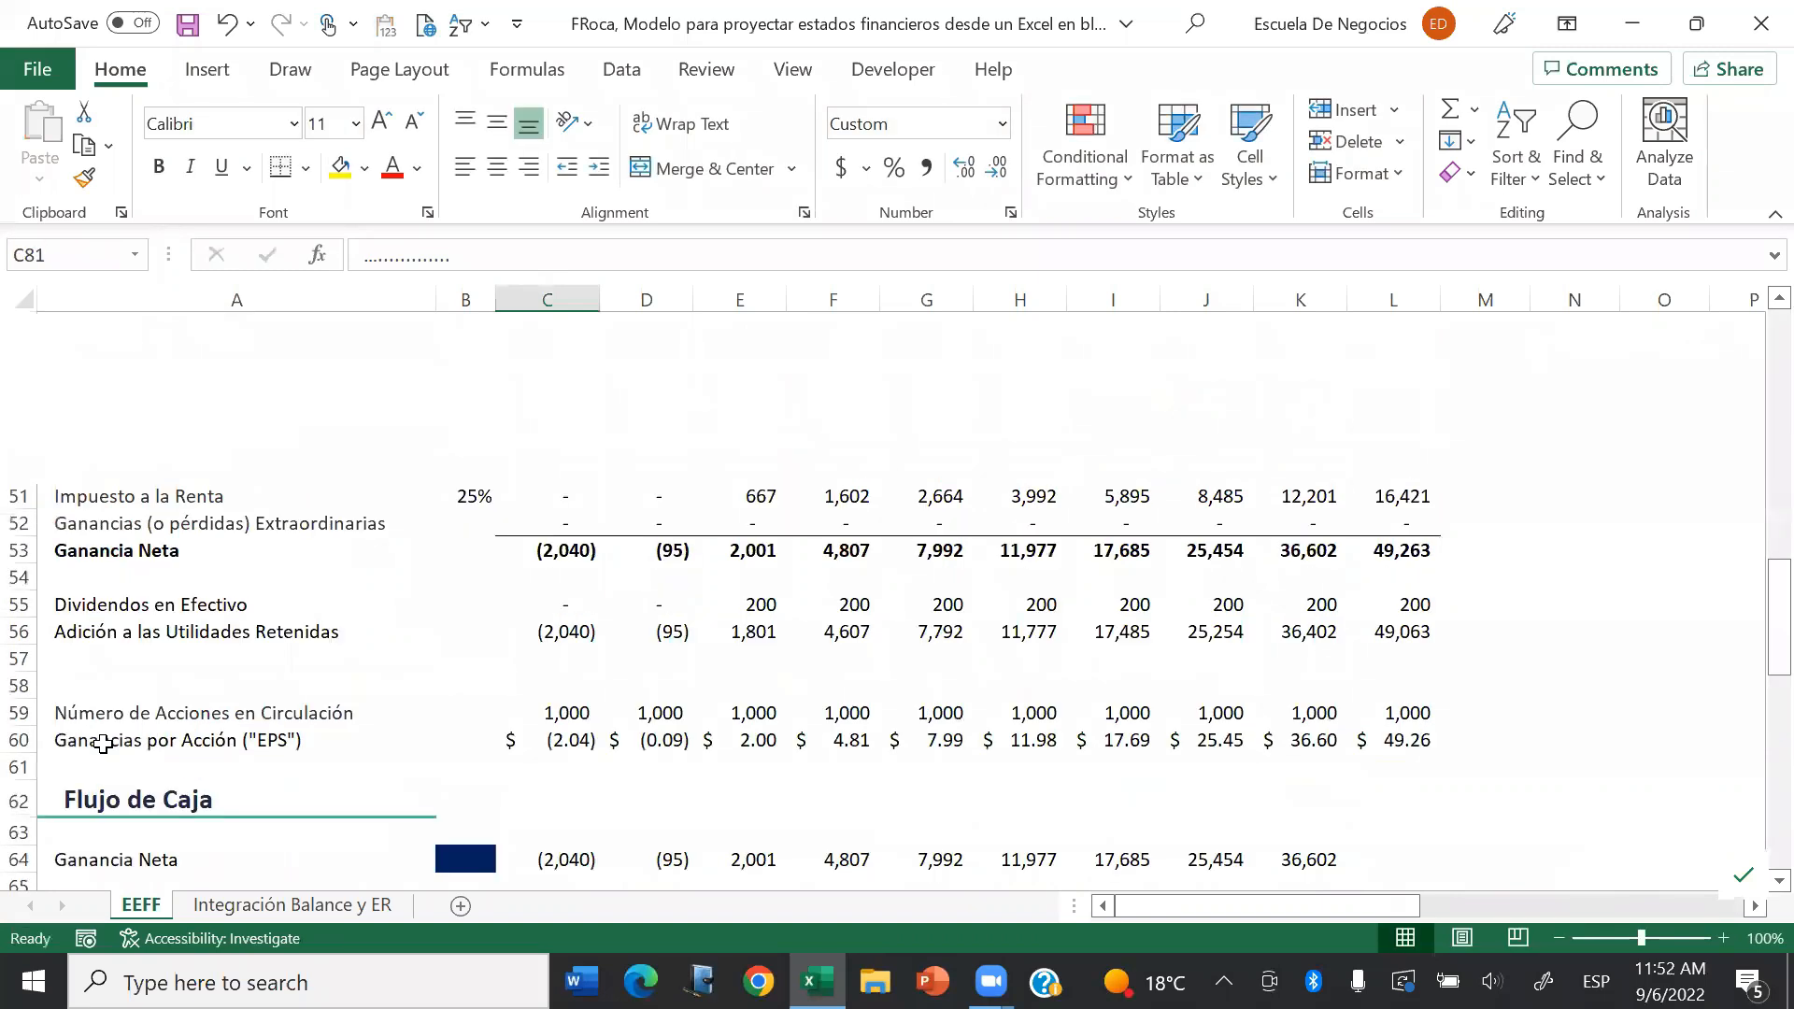
# Step: Copy the C80 formula down to Aumento de Activos Intangibles and Aumento de Otros Activos de LP in C81:C82
pyautogui.press('Up')
pyautogui.hotkey('ctrl', 'c')
pyautogui.hotkey('shift', 'Down')
pyautogui.hotkey('shift', 'Down')
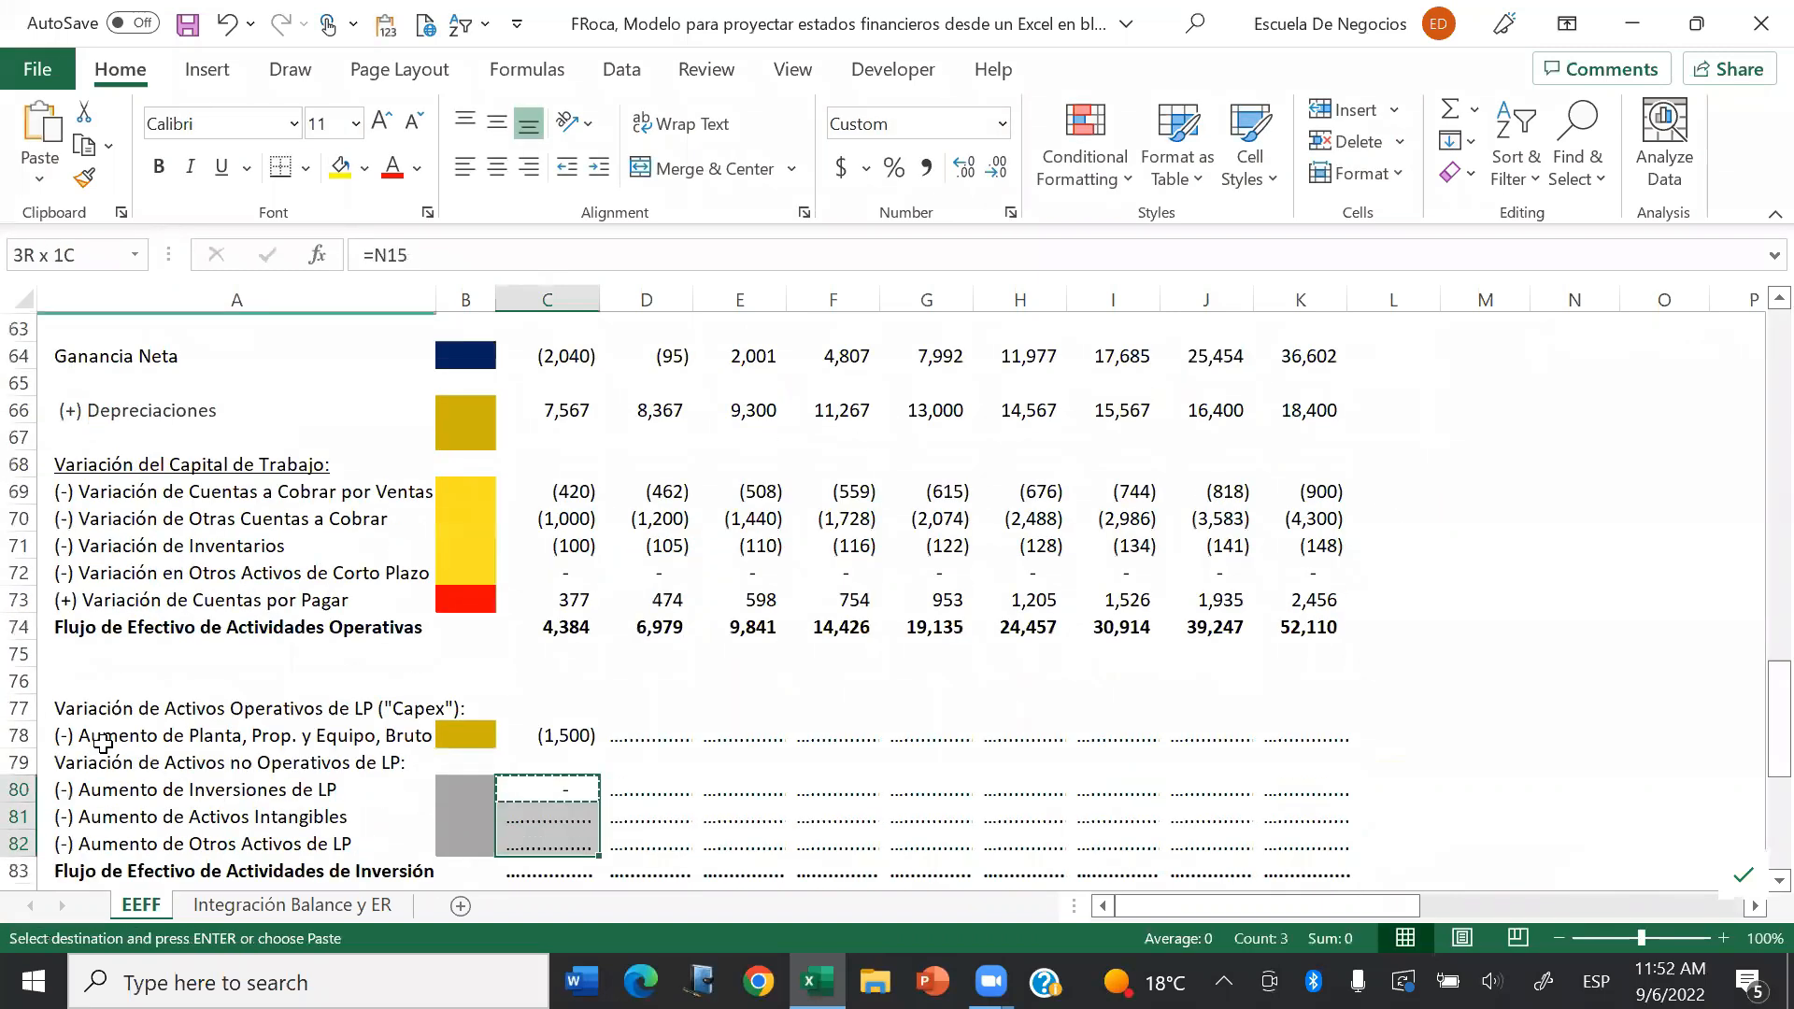
pyautogui.press('Return')
# Step: Total the first-year Flujo de Efectivo de Actividades de Inversión in C83 with a SUM of C78:C82
pyautogui.press('Down')
pyautogui.press('Down')
pyautogui.press('Down')
pyautogui.write('=sum(')
pyautogui.press('Up')
pyautogui.hotkey('shift', 'Up')
pyautogui.hotkey('shift', 'Up')
pyautogui.hotkey('shift', 'Up')
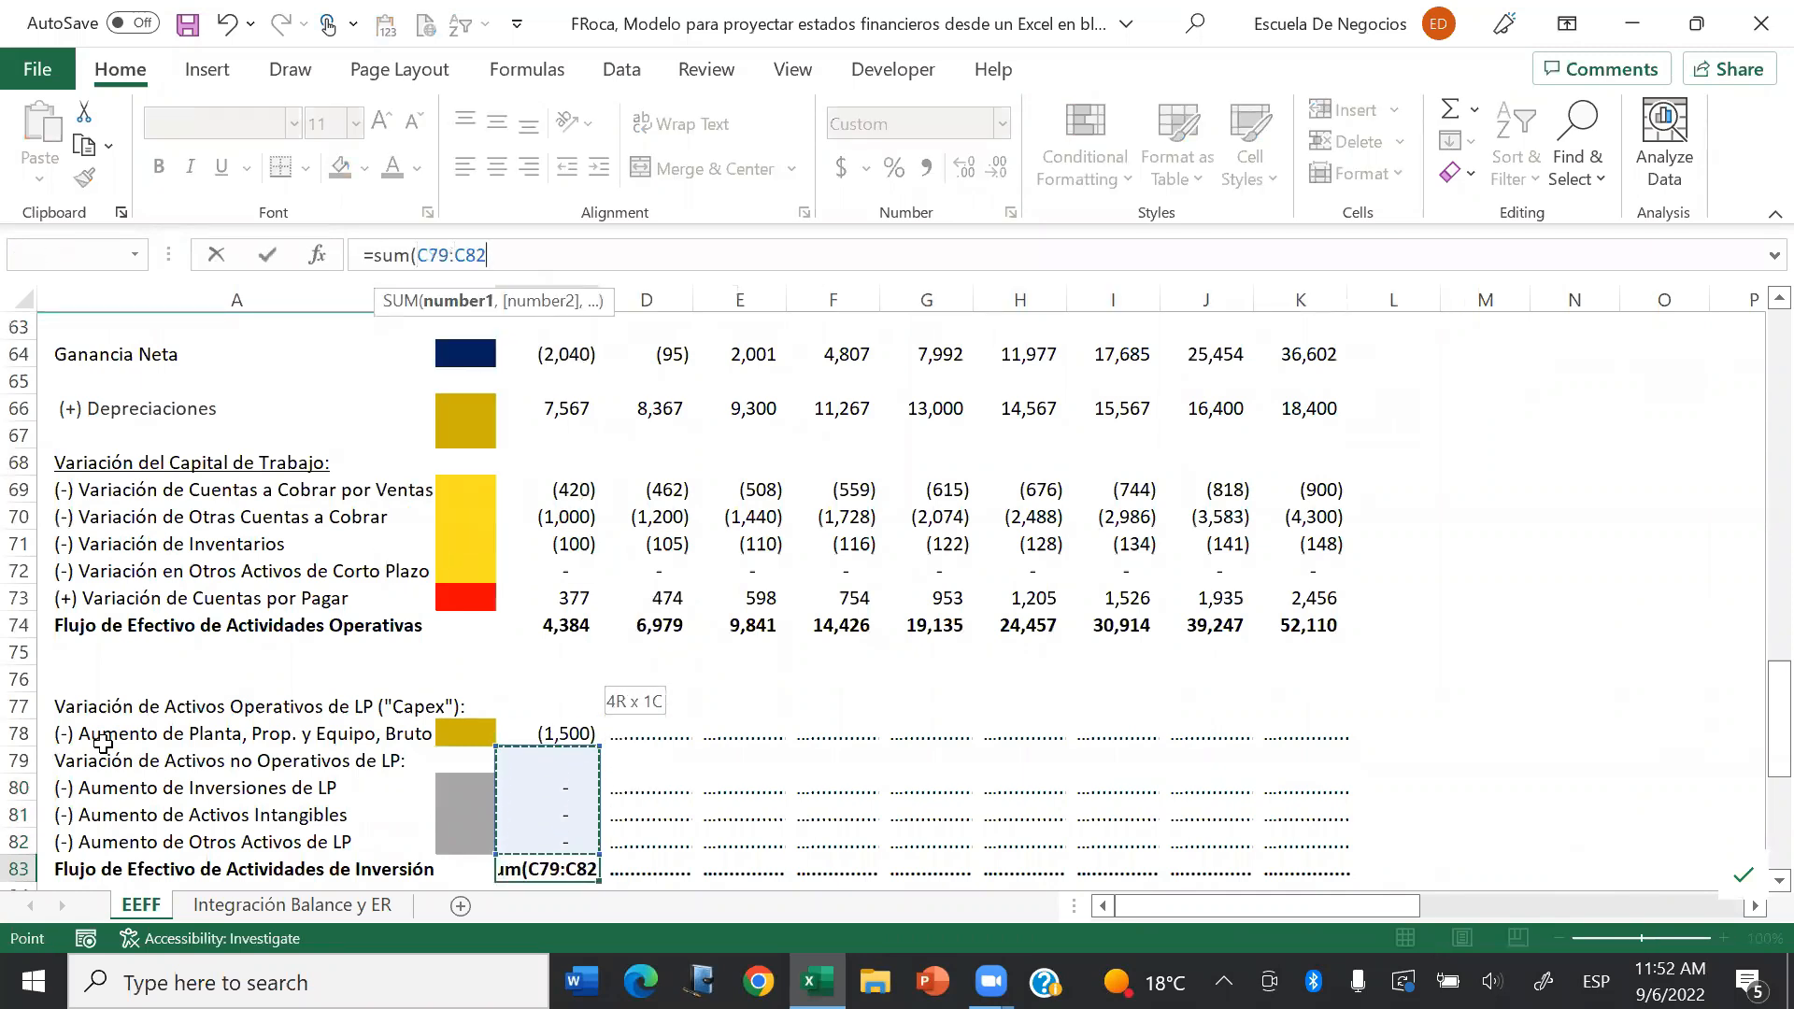
pyautogui.press('Return')
# Step: Copy the investment cash flow formulas in C78:C83 across the remaining years through column K
pyautogui.press('Down')
pyautogui.press('Down')
pyautogui.press('Down')
pyautogui.press('Down')
pyautogui.press('Down')
pyautogui.press('Down')
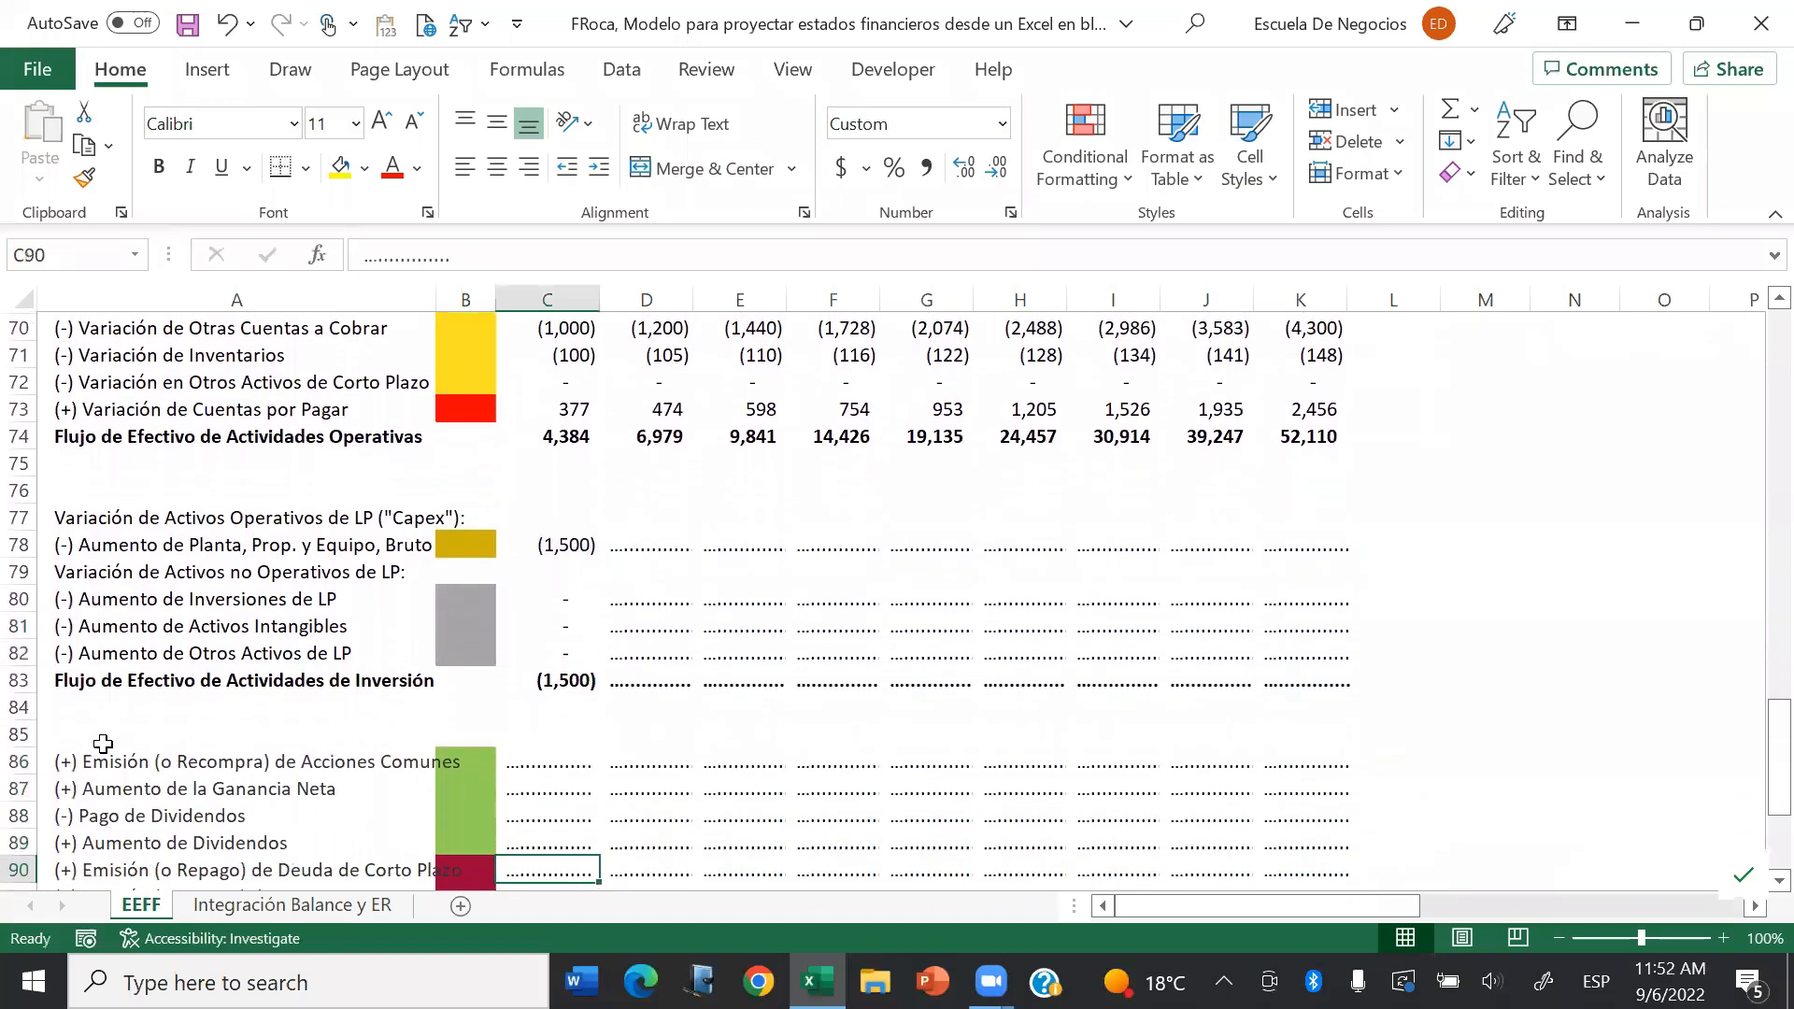
pyautogui.press('Down')
pyautogui.press('Down')
pyautogui.press('Down')
pyautogui.press('Down')
pyautogui.press('Down')
pyautogui.press('Down')
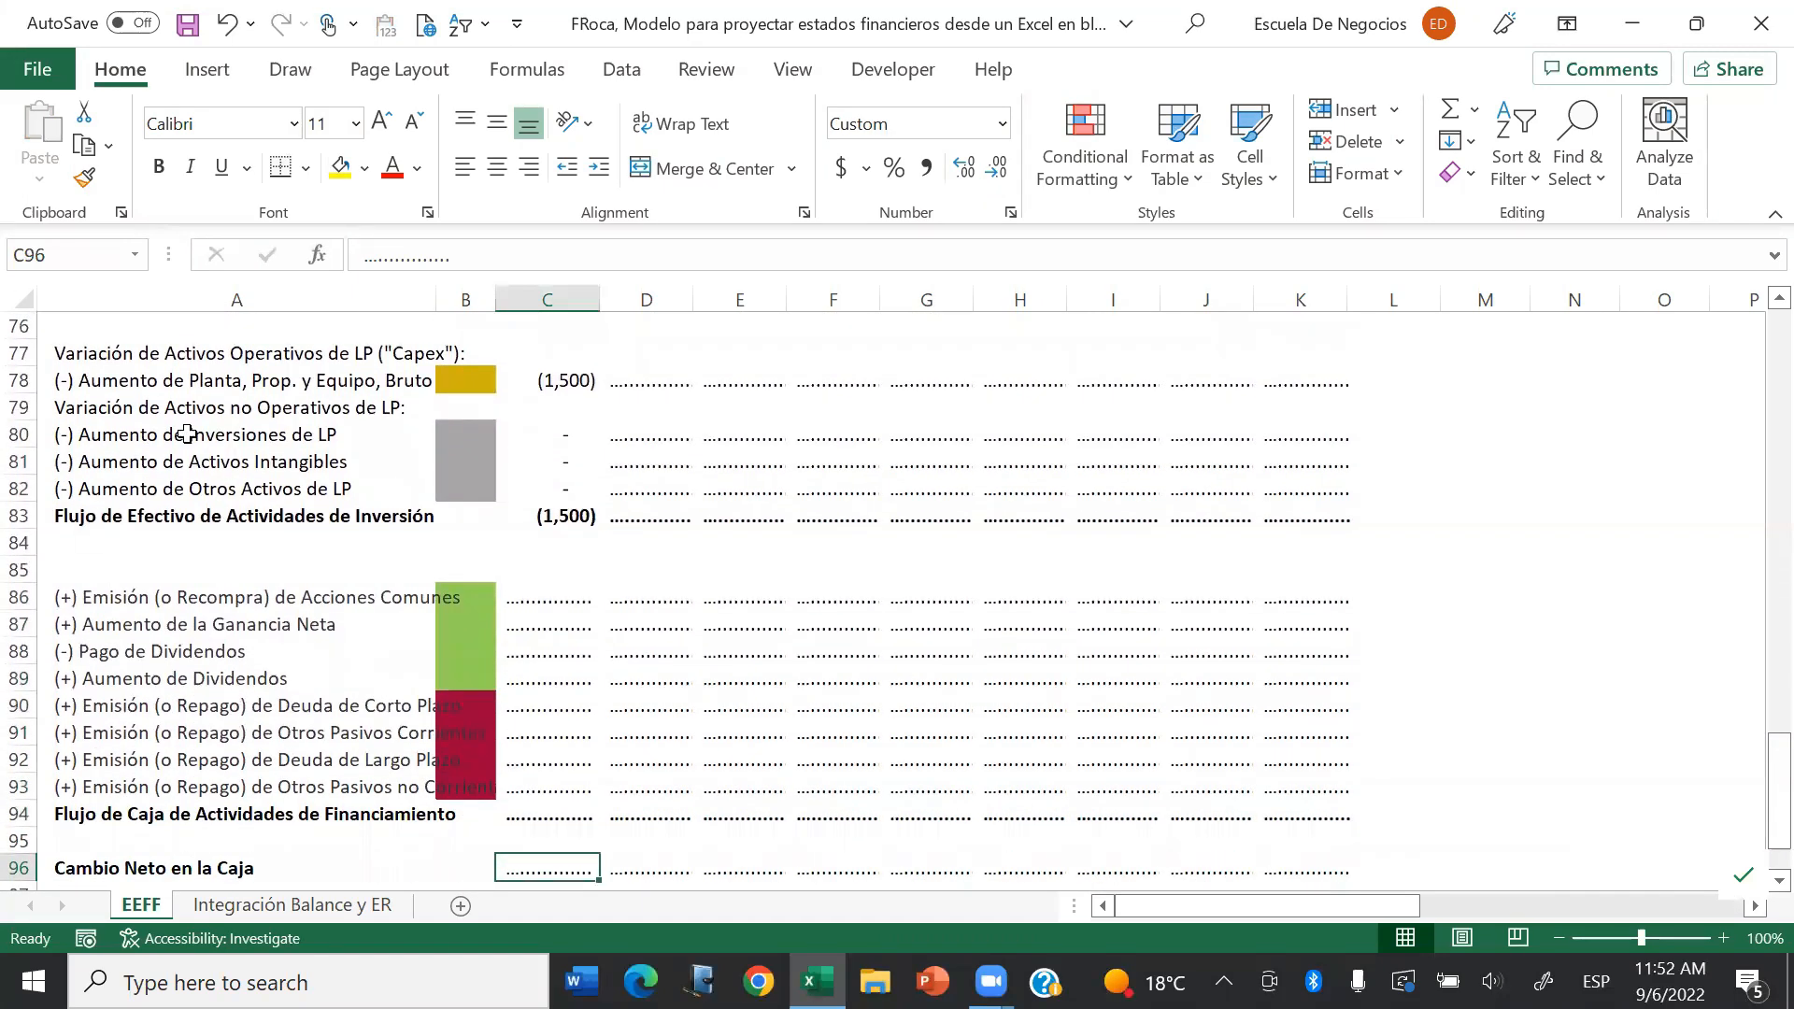
pyautogui.moveTo(550, 383); pyautogui.dragTo(1334, 532)
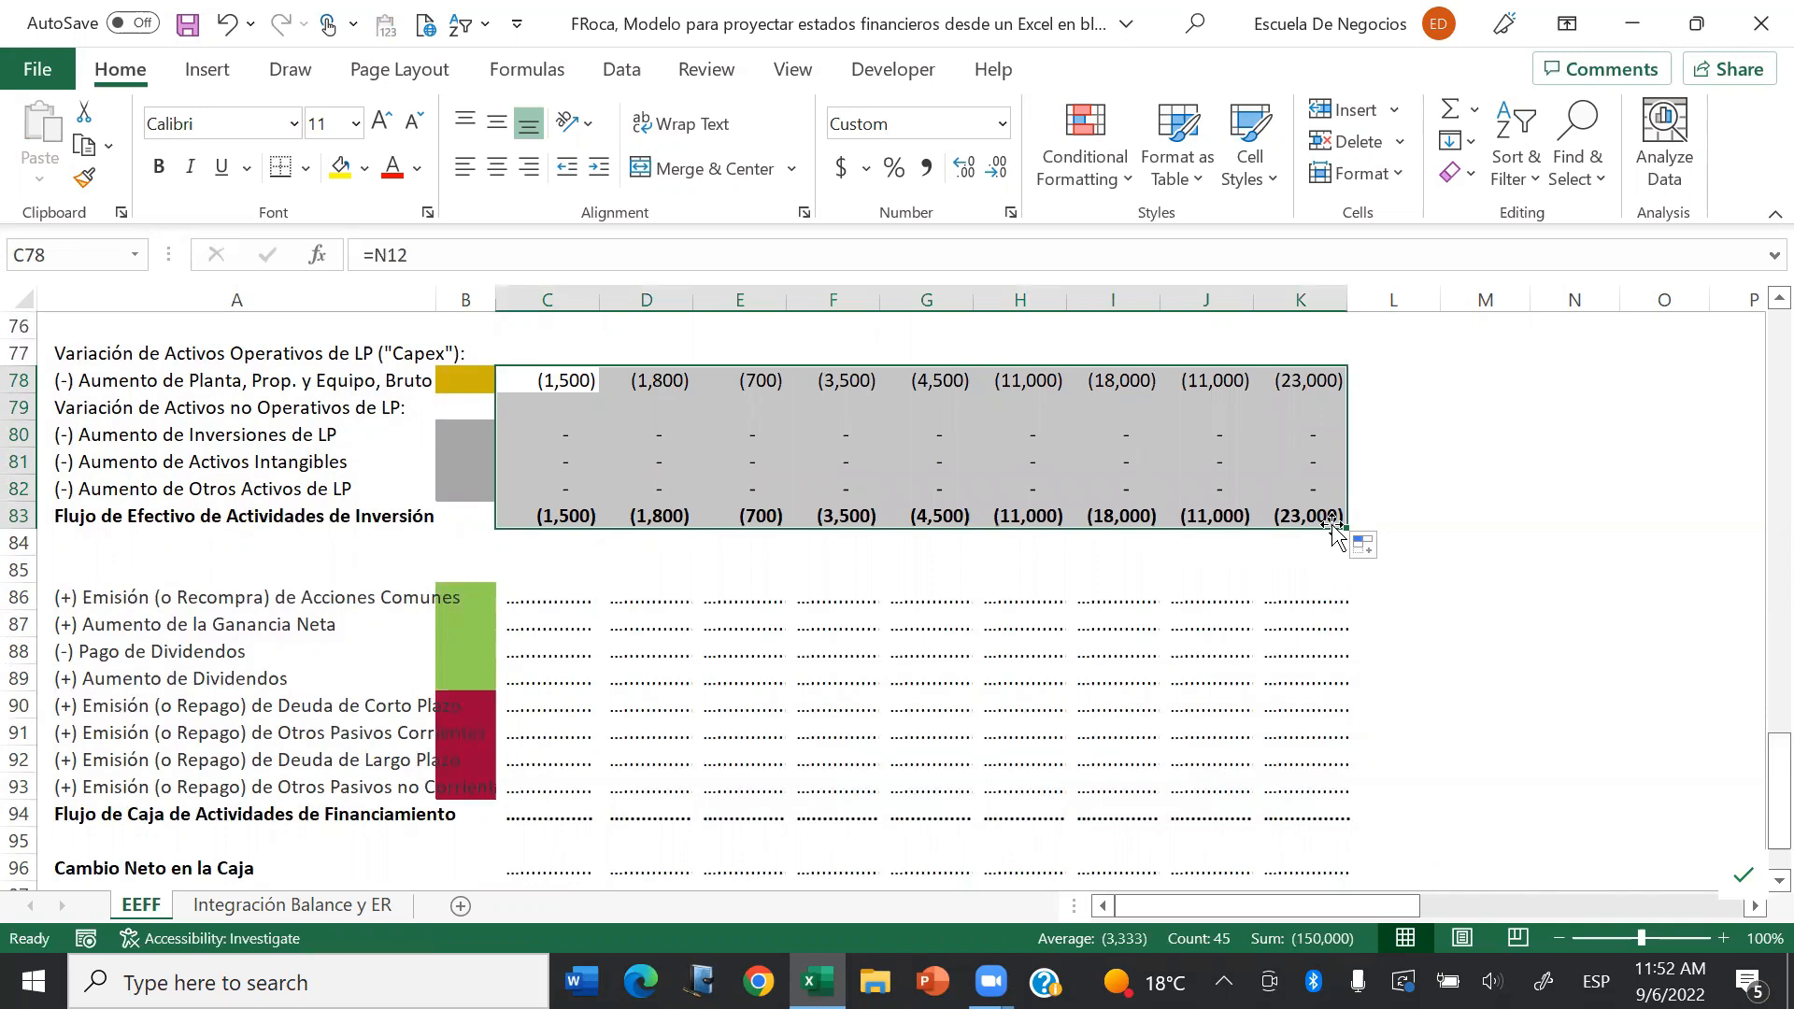
# Step: Link the first-year Emisión (o Recompra) de Acciones Comunes in C86 to the 2023 Acciones Comunes variation with =N30
pyautogui.click(569, 588)
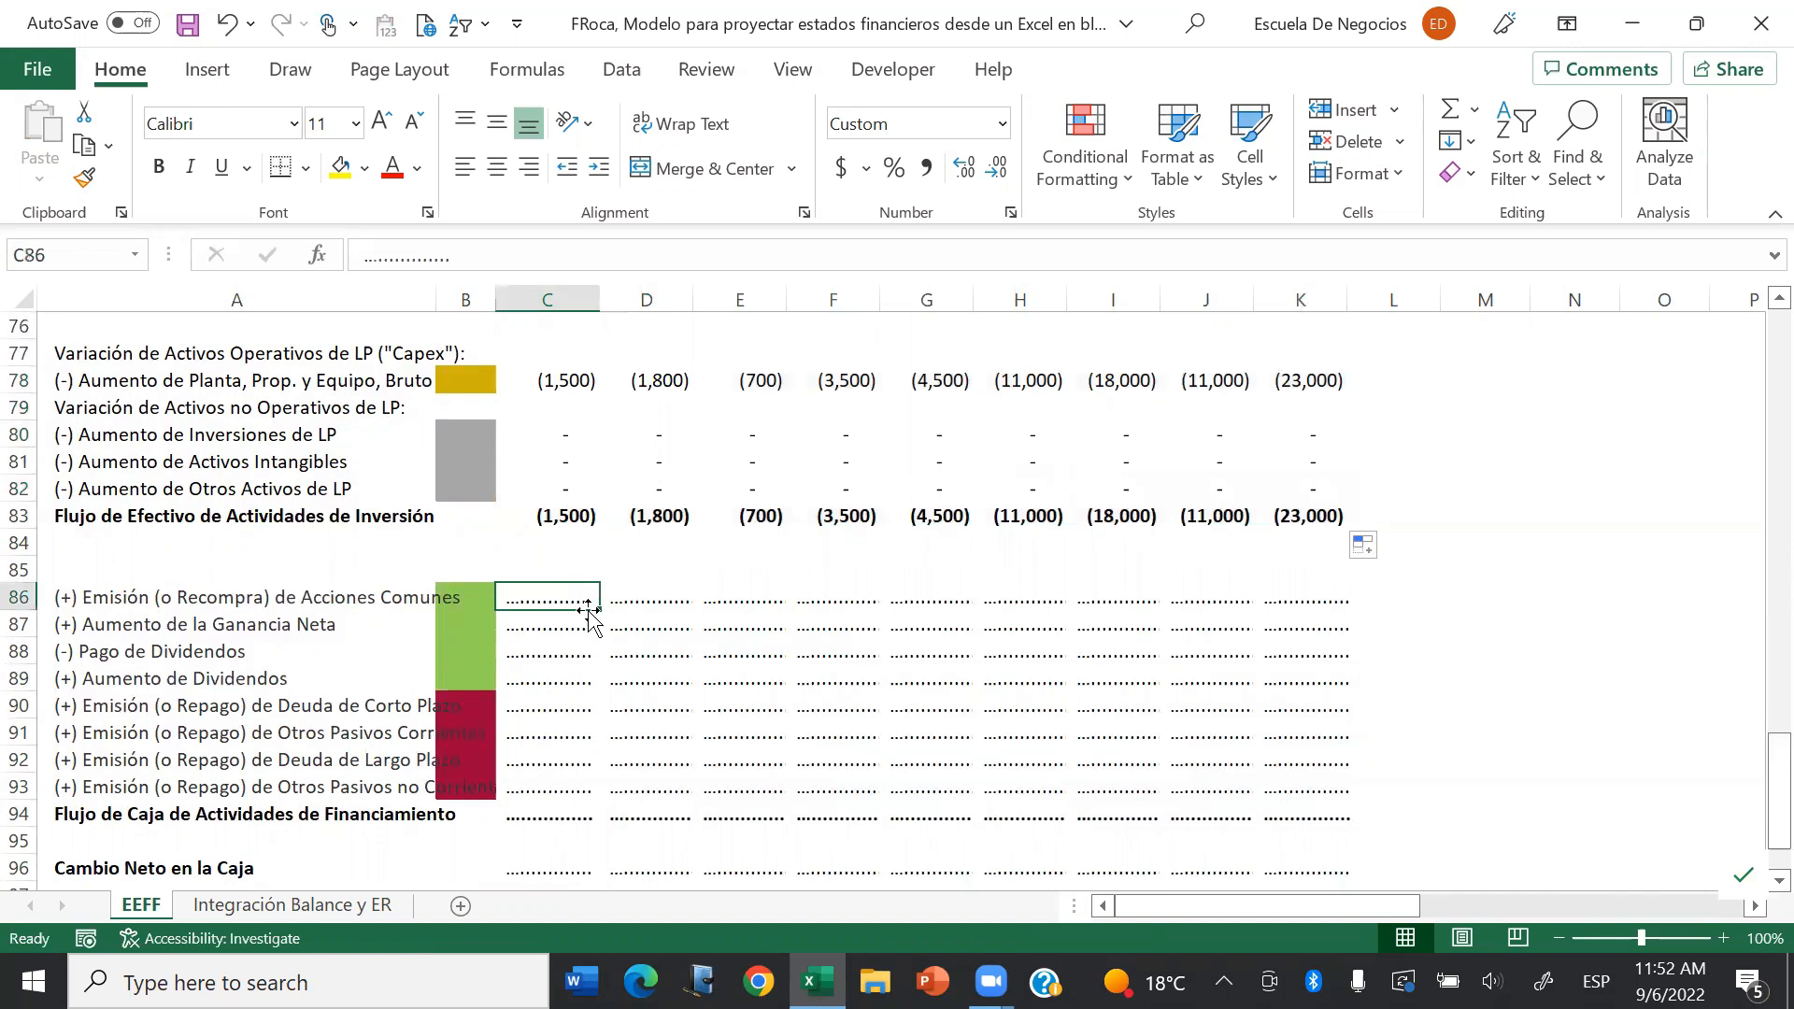
pyautogui.write('=')
pyautogui.hotkey('ctrl', 'Home')
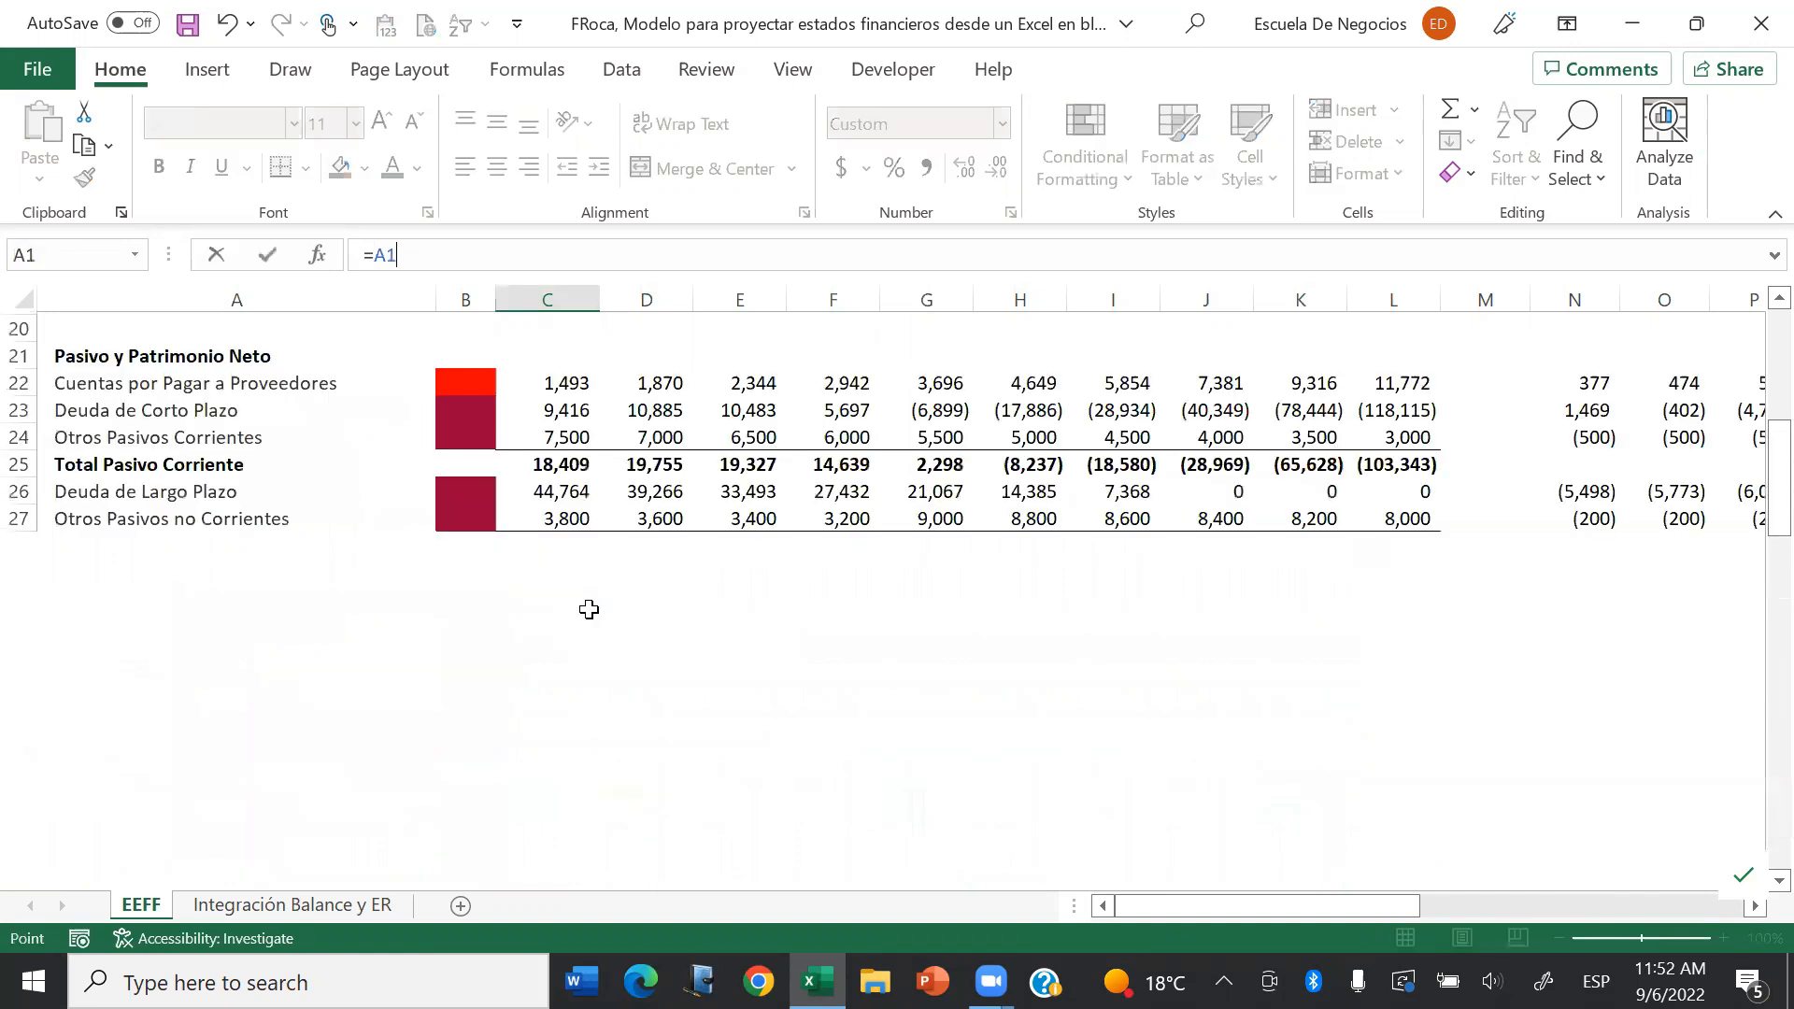
pyautogui.click(252, 703)
pyautogui.press('Down')
pyautogui.press('Down')
pyautogui.press('Down')
pyautogui.press('Down')
pyautogui.press('Down')
pyautogui.press('Down')
pyautogui.press('Down')
pyautogui.press('Down')
pyautogui.press('Down')
pyautogui.press('Down')
pyautogui.press('Down')
pyautogui.press('Down')
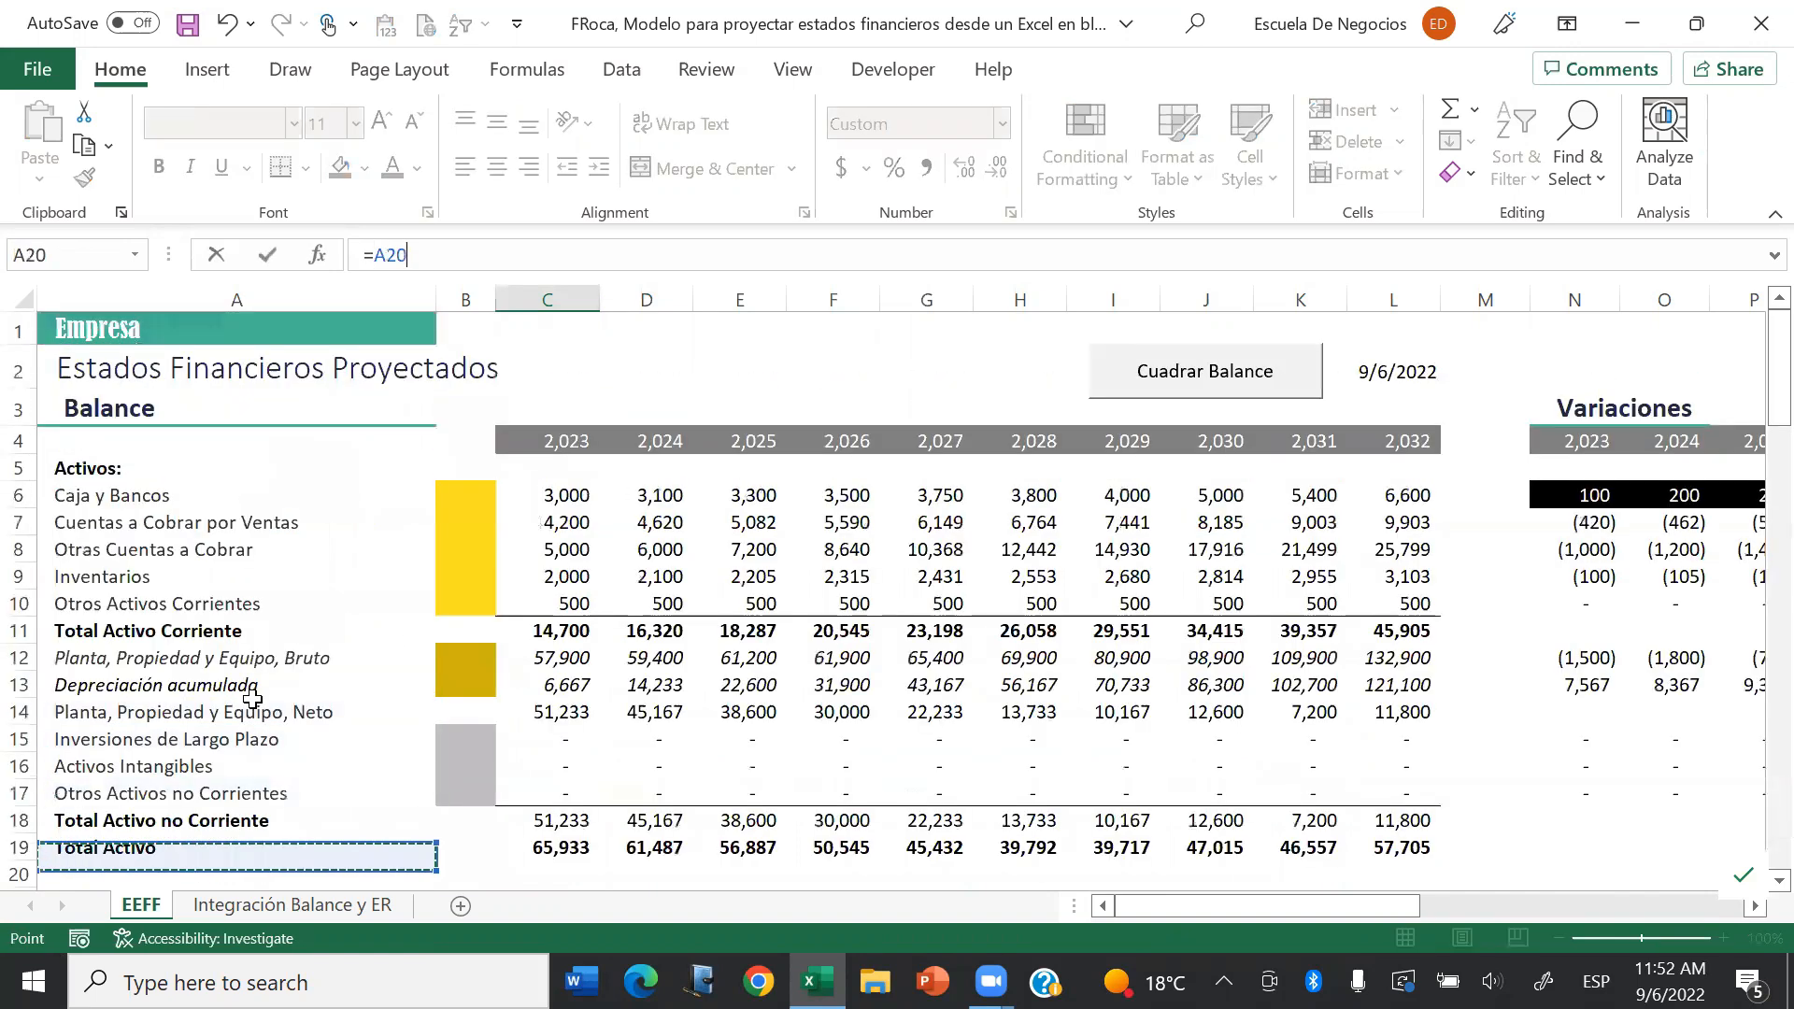
pyautogui.press('Down')
pyautogui.press('Down')
pyautogui.press('Down')
pyautogui.press('Down')
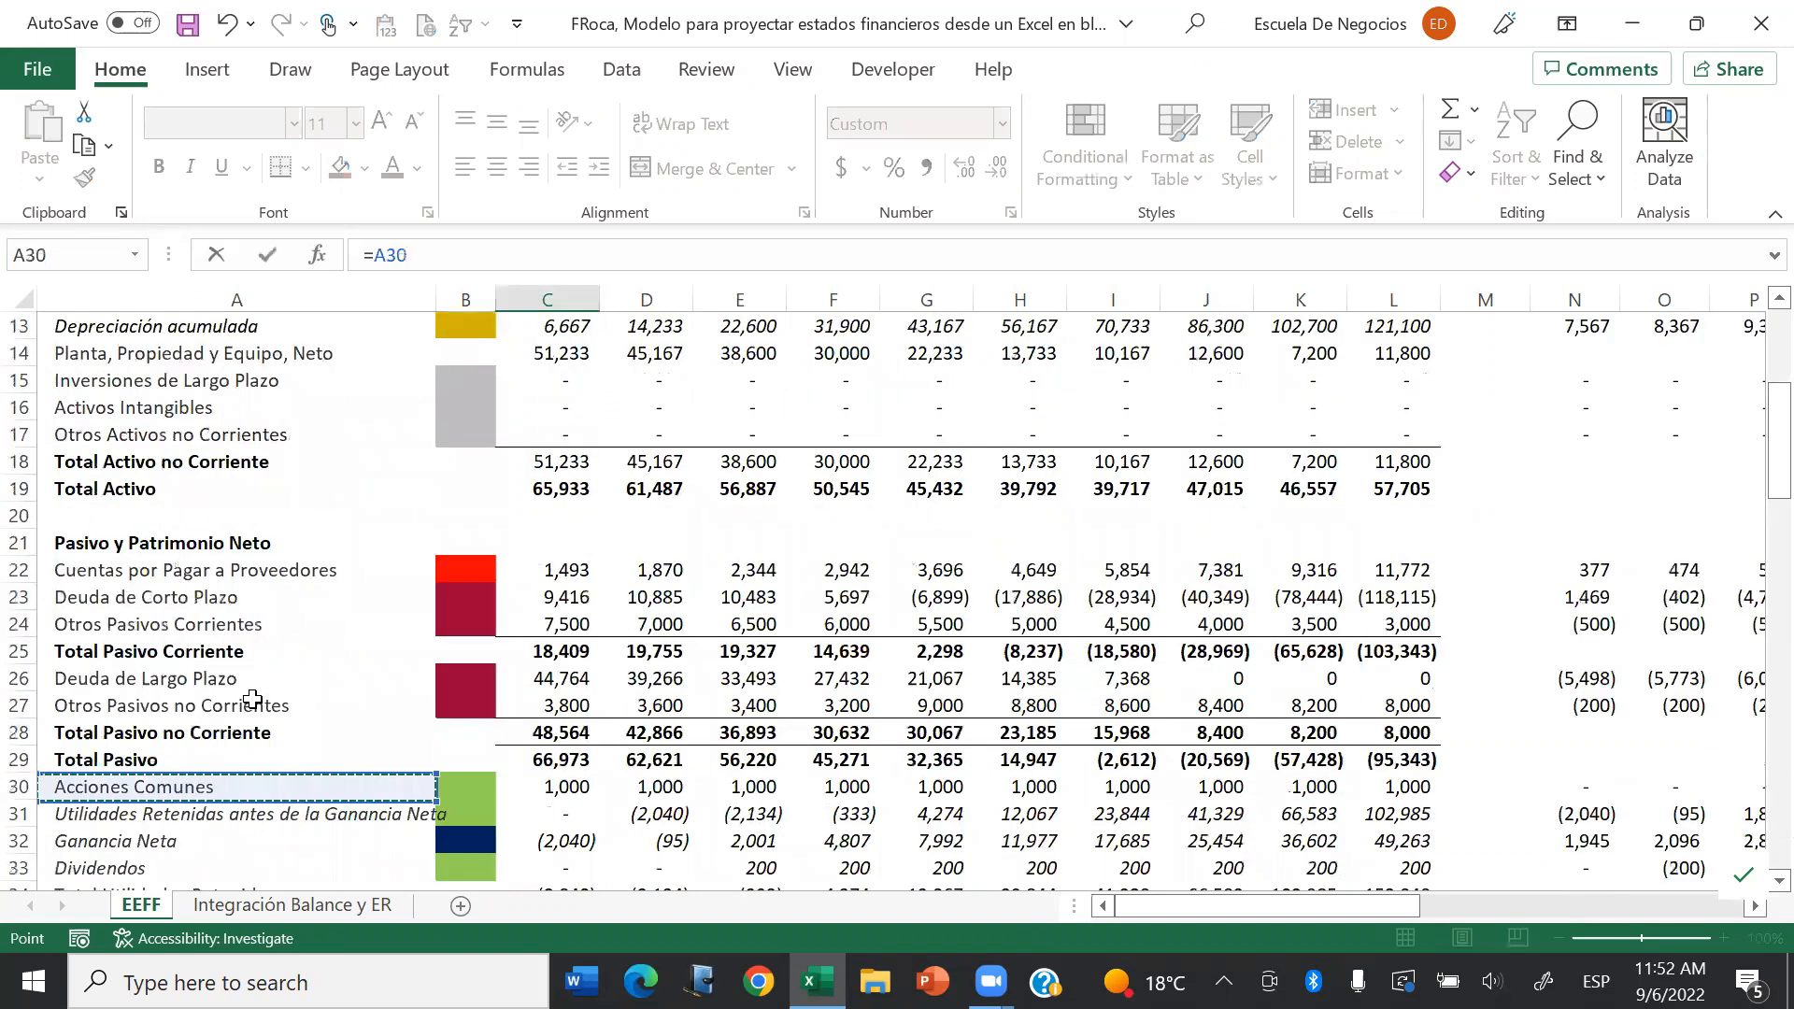
pyautogui.press('Right')
pyautogui.press('Right')
pyautogui.press('Right')
pyautogui.press('Right')
pyautogui.press('Right')
pyautogui.press('Right')
pyautogui.press('Right')
pyautogui.press('Right')
pyautogui.press('Right')
pyautogui.press('Right')
pyautogui.press('Right')
pyautogui.press('Right')
pyautogui.press('Right')
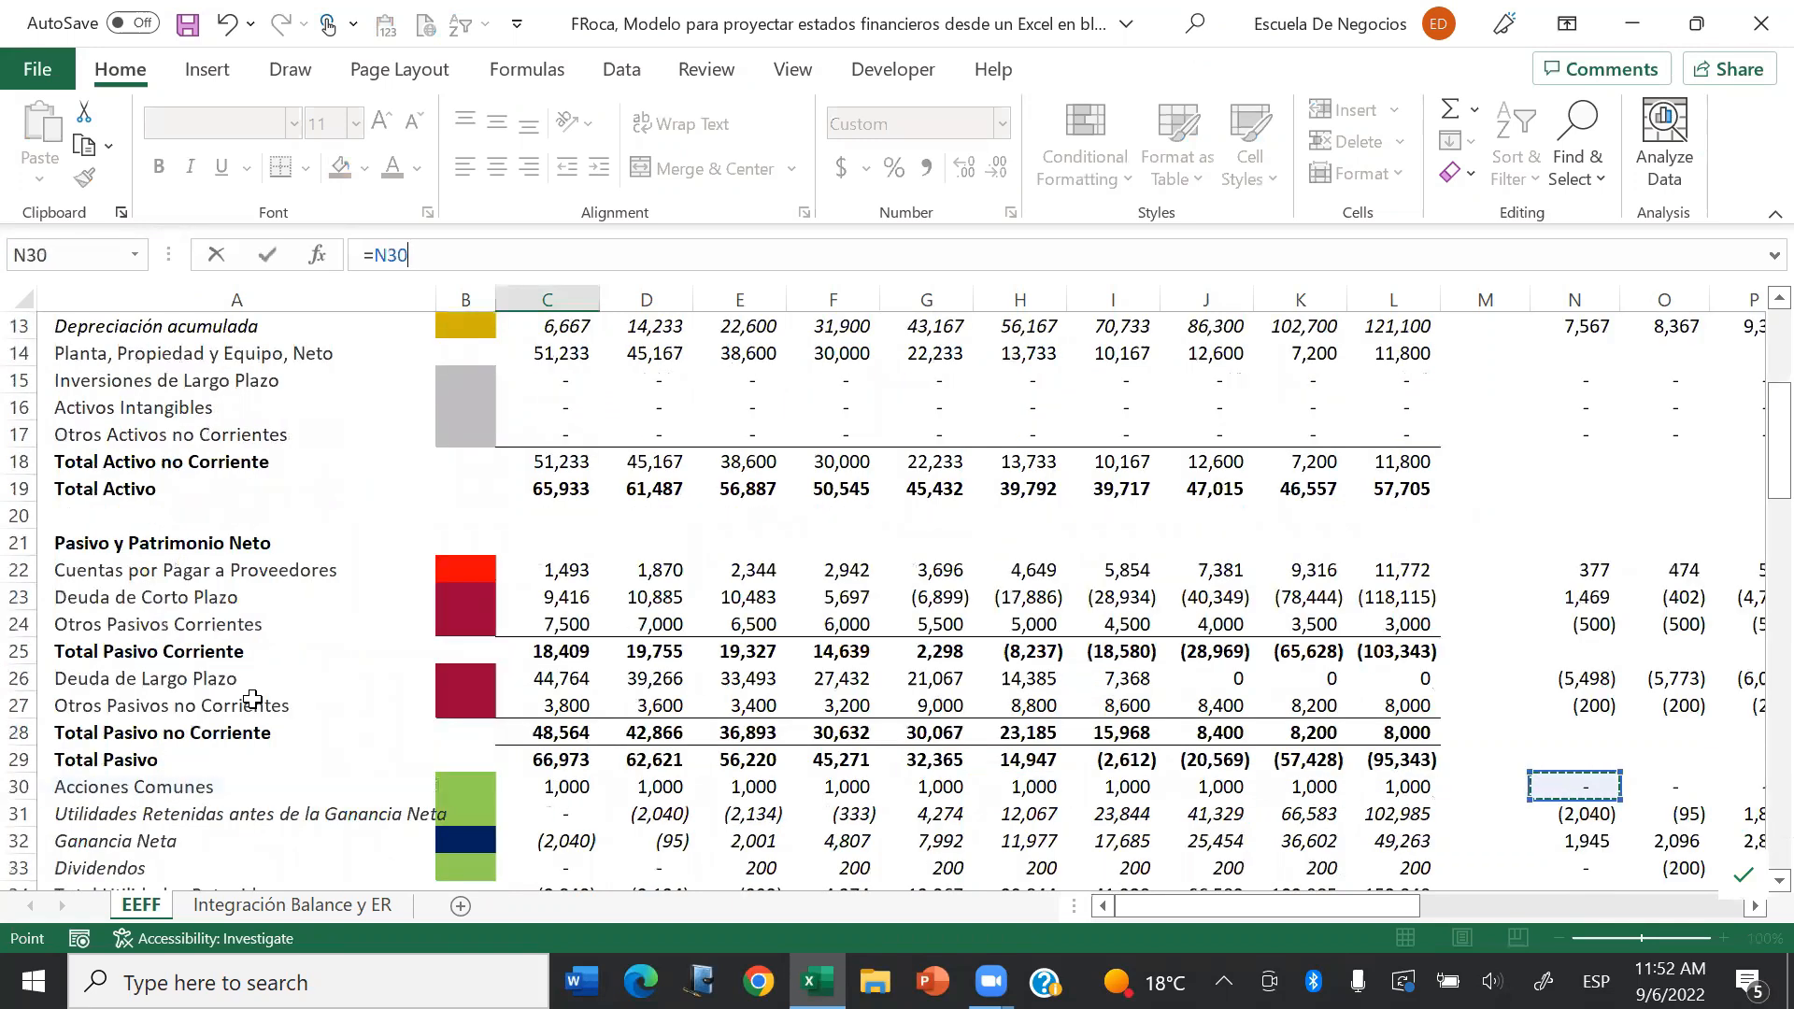
pyautogui.press('Escape')
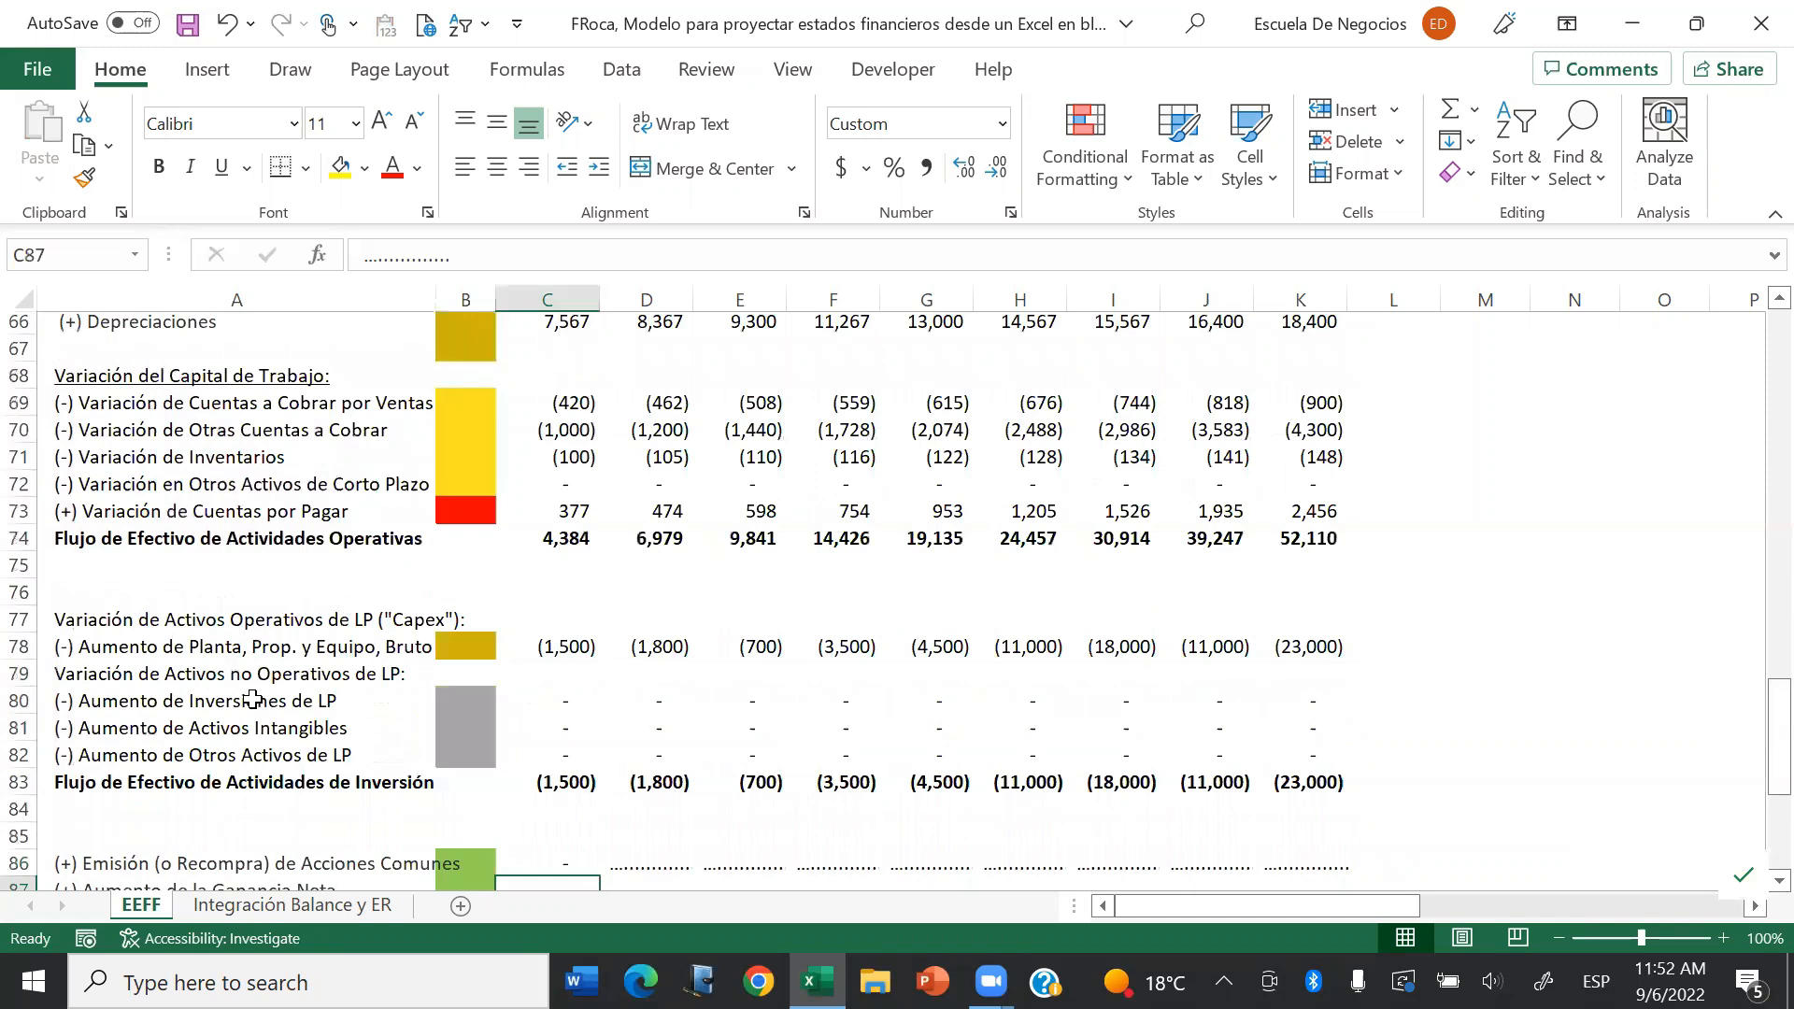
# Step: Link the first-year Aumento de la Ganancia Neta in C87 to the 2023 Ganancia Neta variation in N32
pyautogui.write('=')
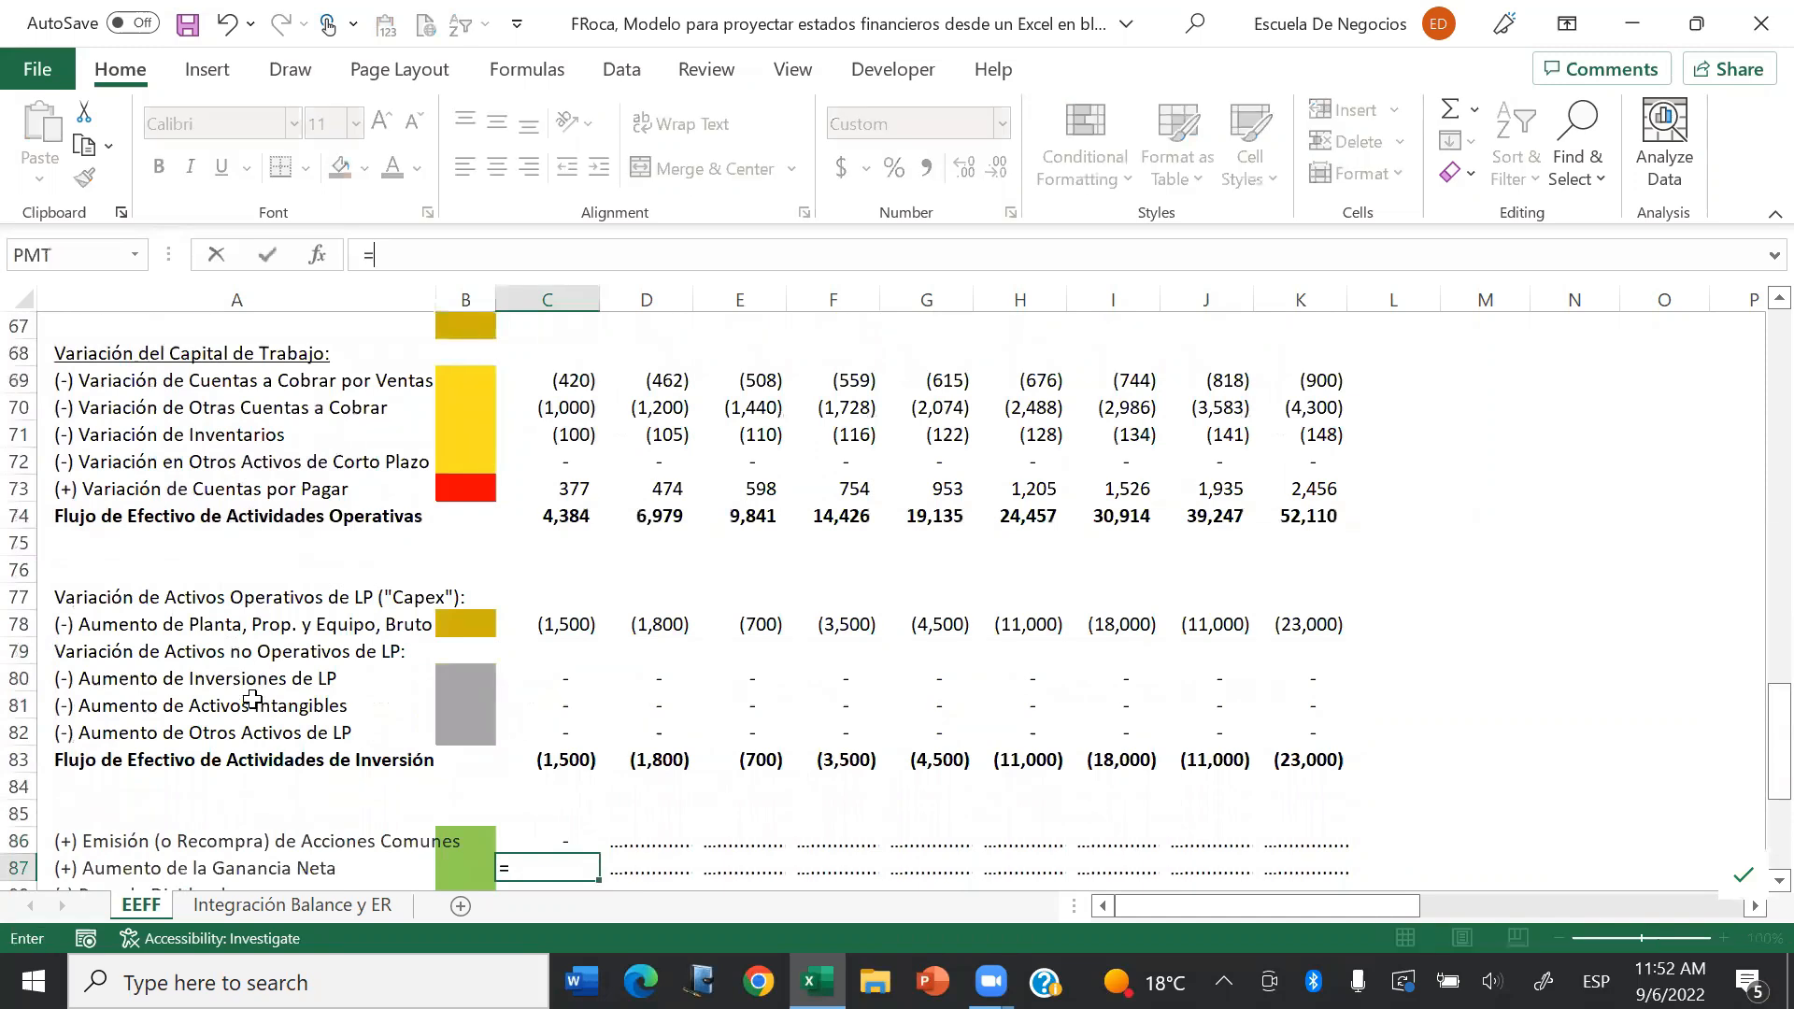
pyautogui.hotkey('ctrl', 'Home')
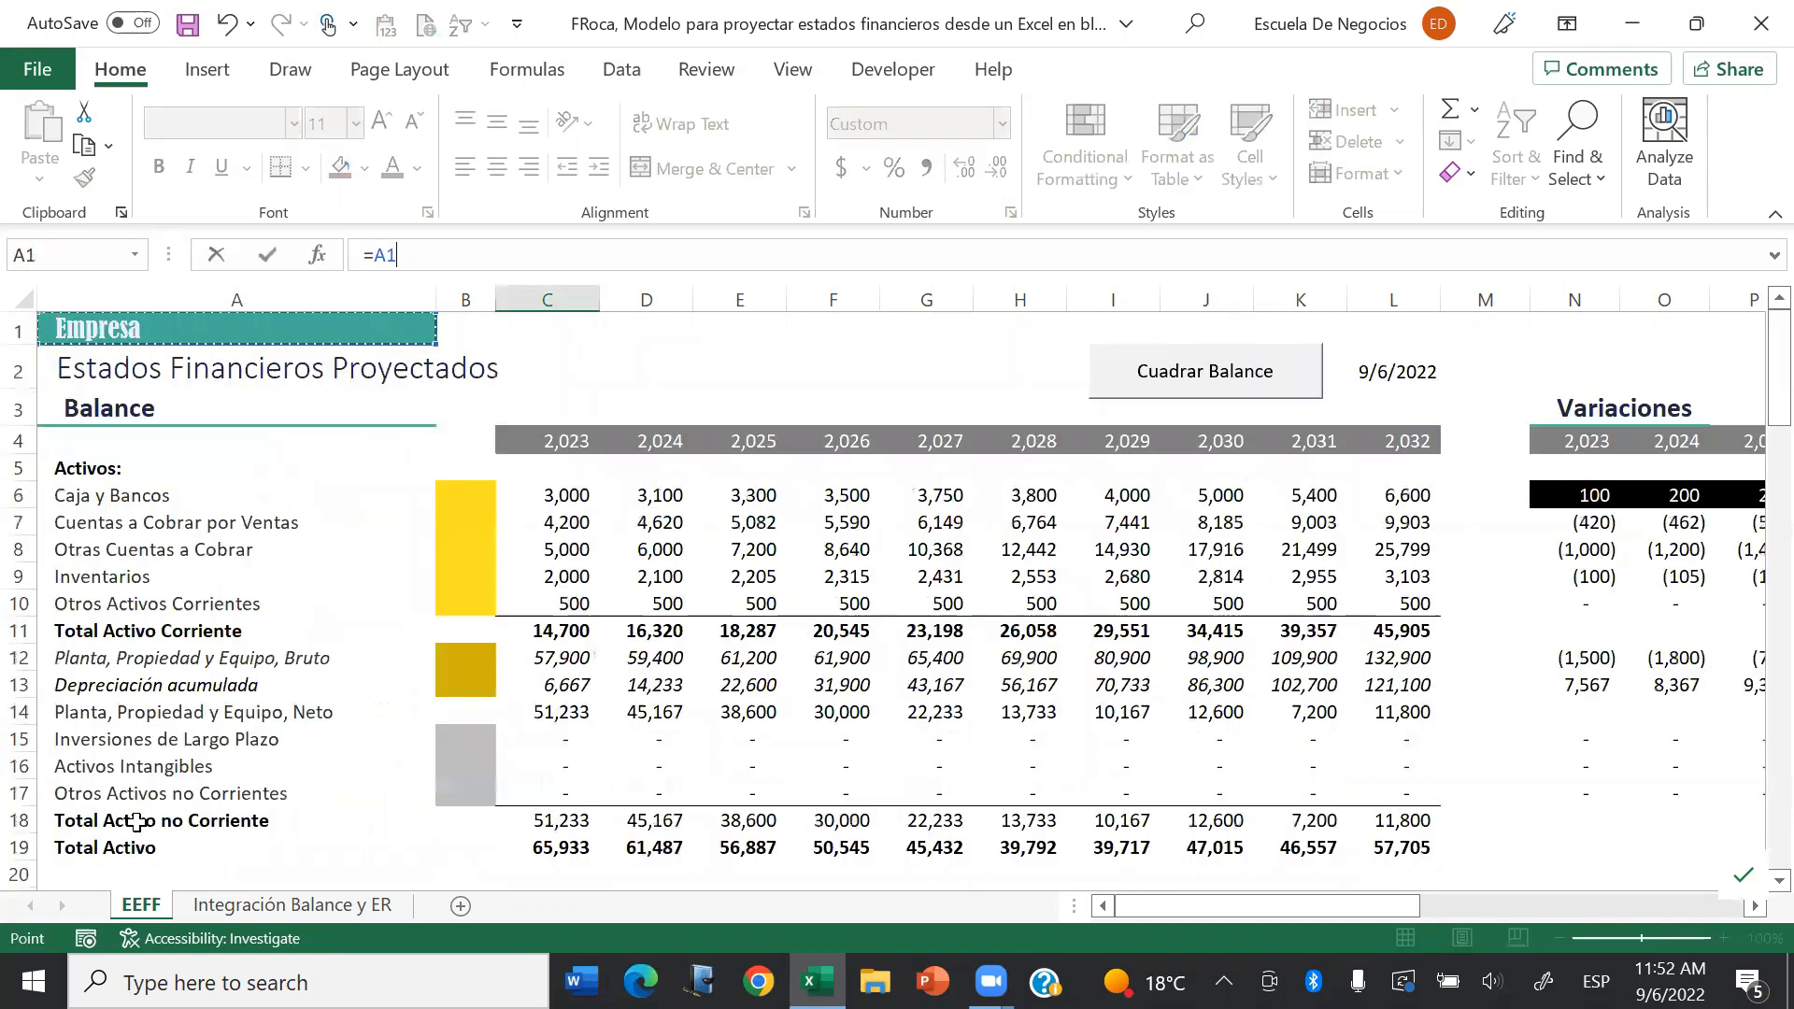
pyautogui.press('Down')
pyautogui.press('Down')
pyautogui.press('Down')
pyautogui.press('Down')
pyautogui.press('Down')
pyautogui.press('Down')
pyautogui.press('Down')
pyautogui.press('Down')
pyautogui.press('Down')
pyautogui.press('Down')
pyautogui.press('Down')
pyautogui.press('Down')
pyautogui.press('Down')
pyautogui.press('Down')
pyautogui.press('Down')
pyautogui.press('Down')
pyautogui.press('Down')
pyautogui.press('Down')
pyautogui.press('Down')
pyautogui.press('Down')
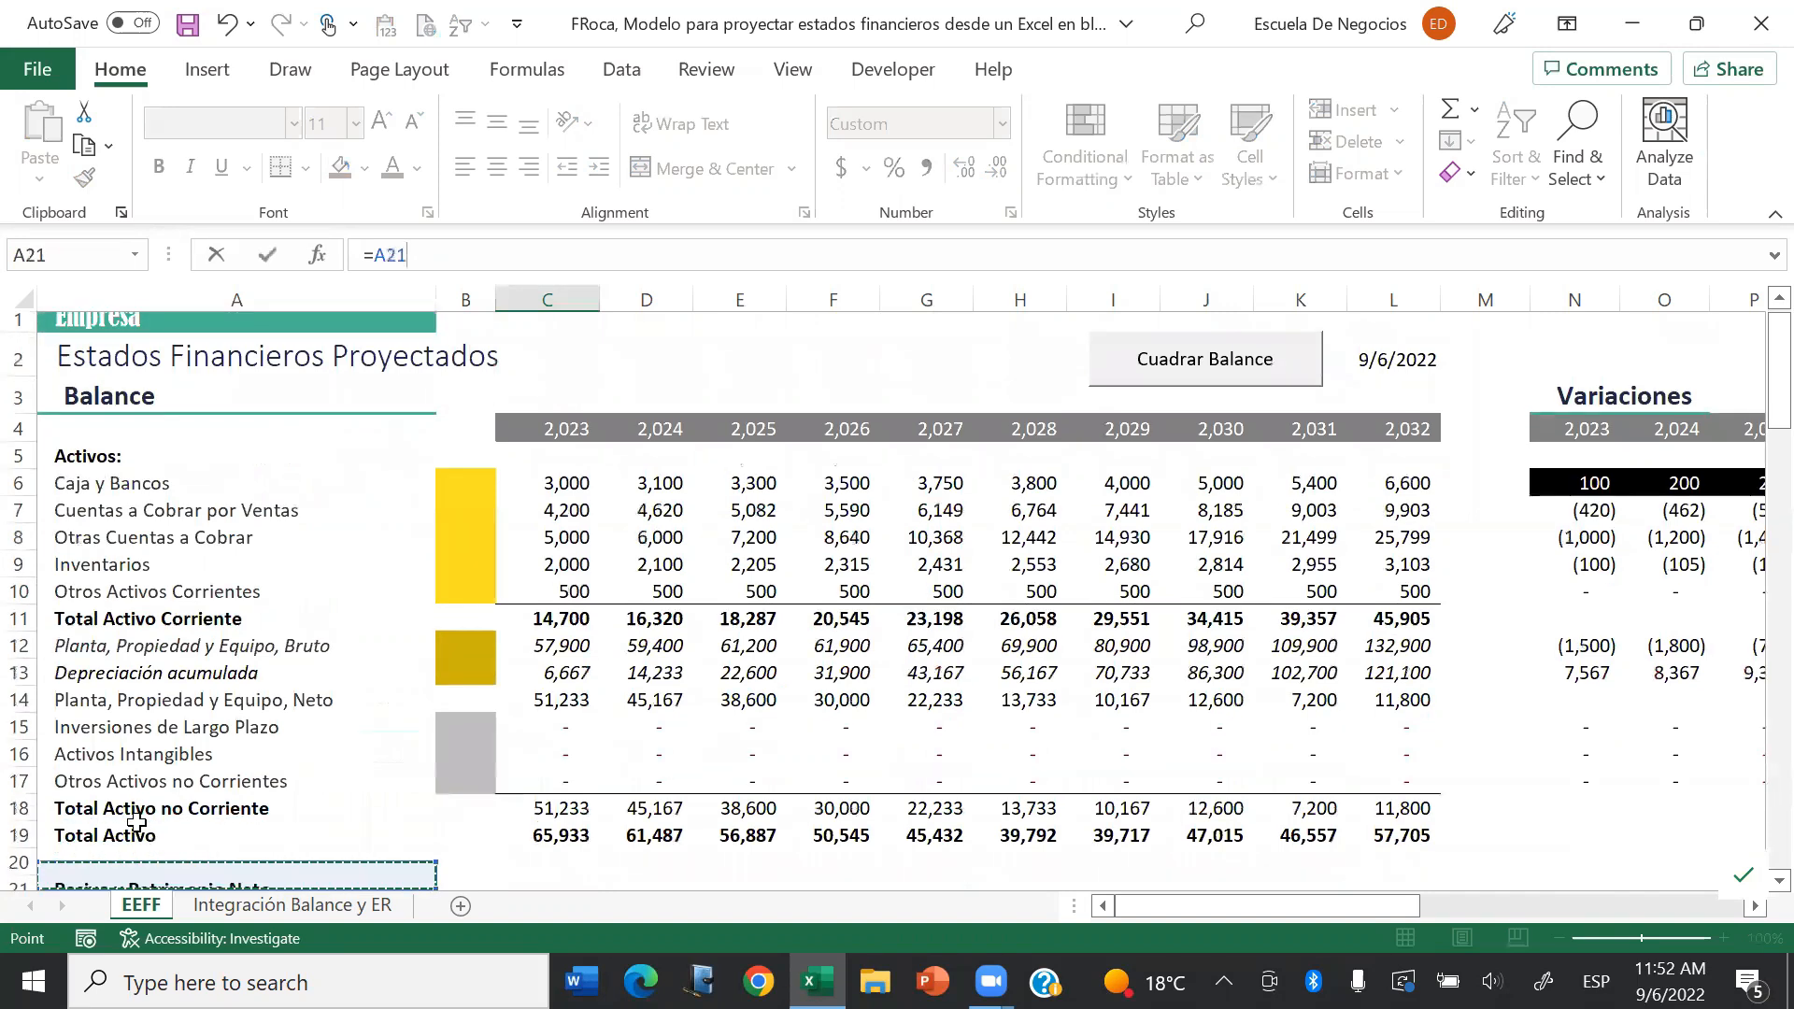
pyautogui.press('Down')
pyautogui.press('Down')
pyautogui.press('Down')
pyautogui.press('Down')
pyautogui.press('Down')
pyautogui.press('Down')
pyautogui.press('Down')
pyautogui.press('Down')
pyautogui.press('Down')
pyautogui.press('Down')
pyautogui.press('Down')
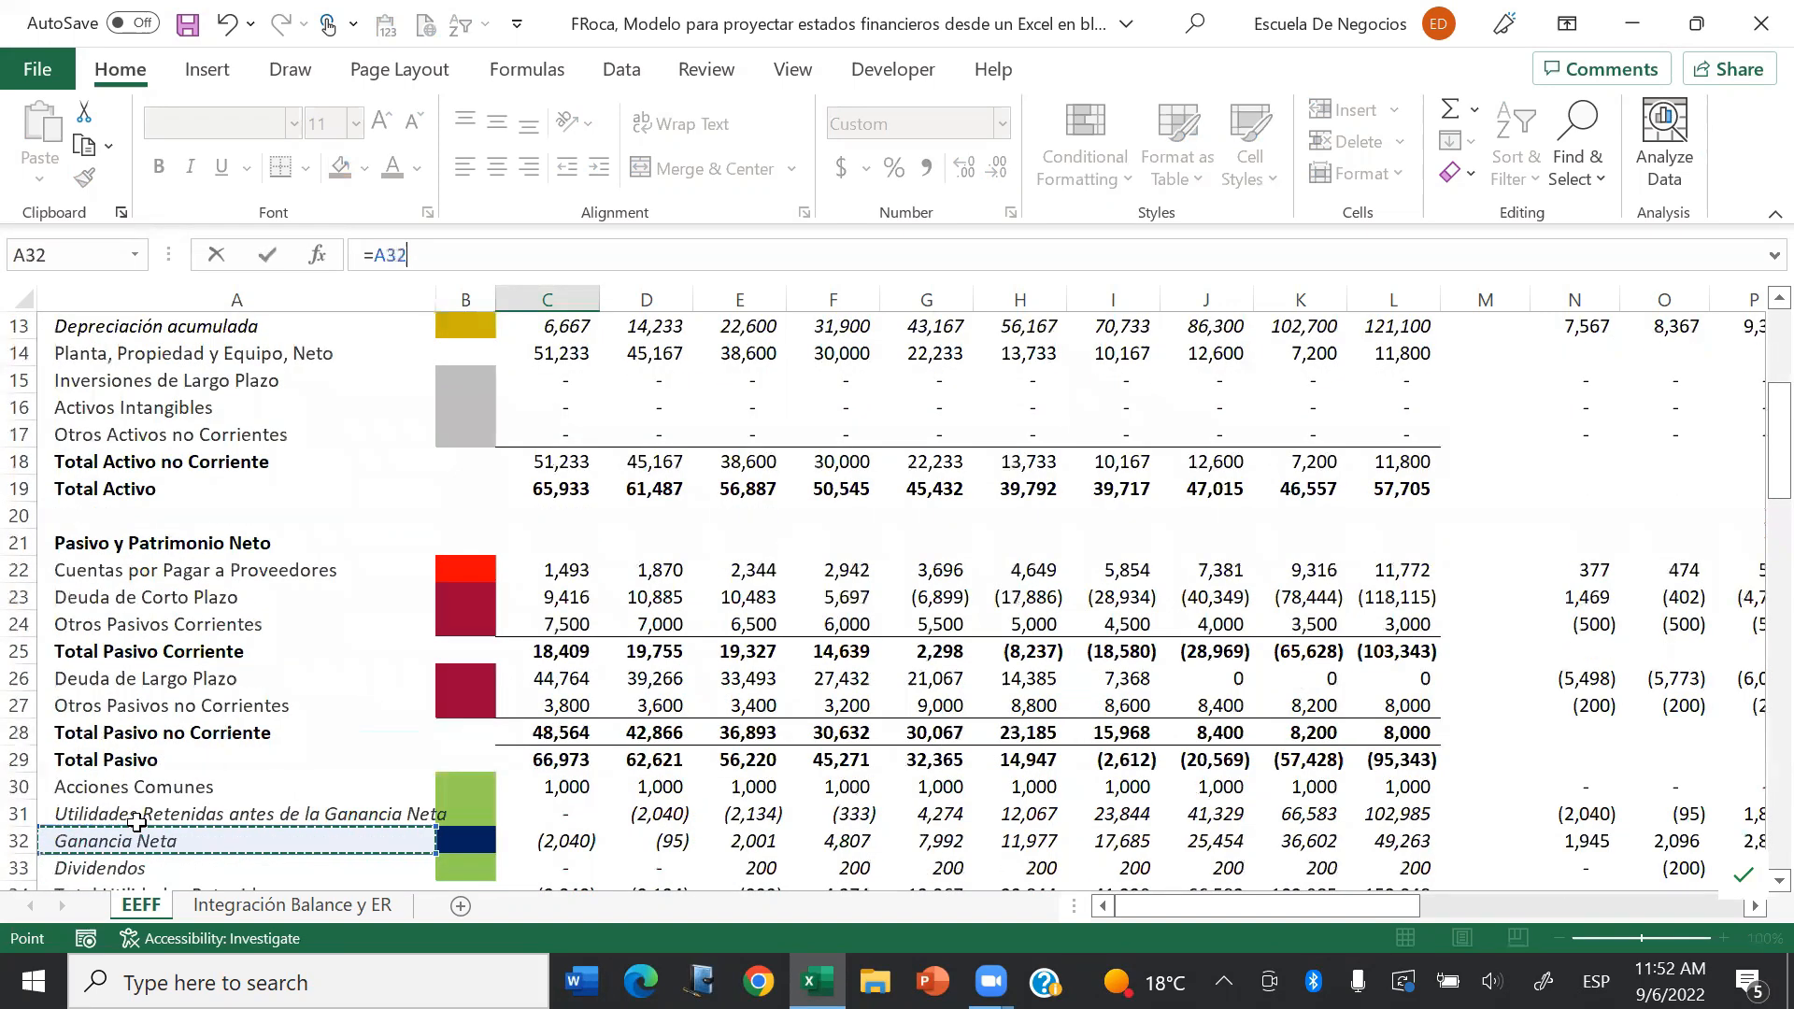
pyautogui.press('Escape')
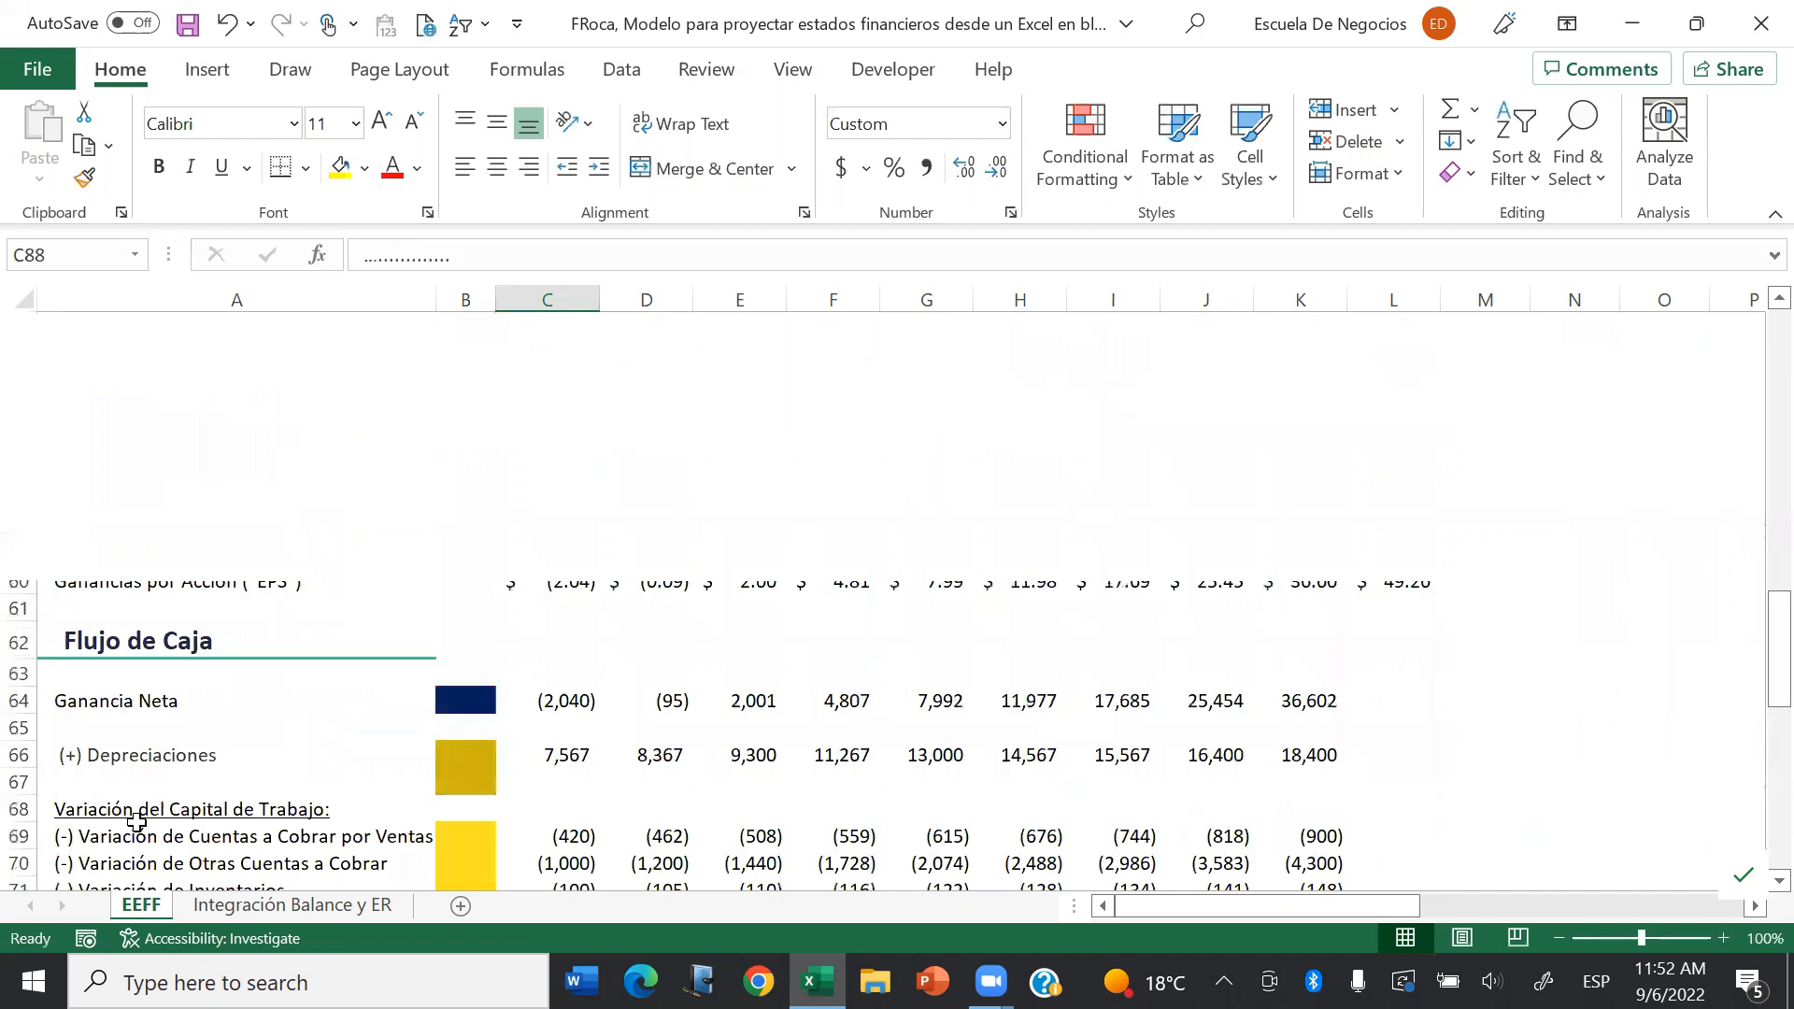
# Step: Set the first-year Pago de Dividendos in C88 to the negative of Dividendos en Efectivo with =-C55 and check the formula
pyautogui.write('=')
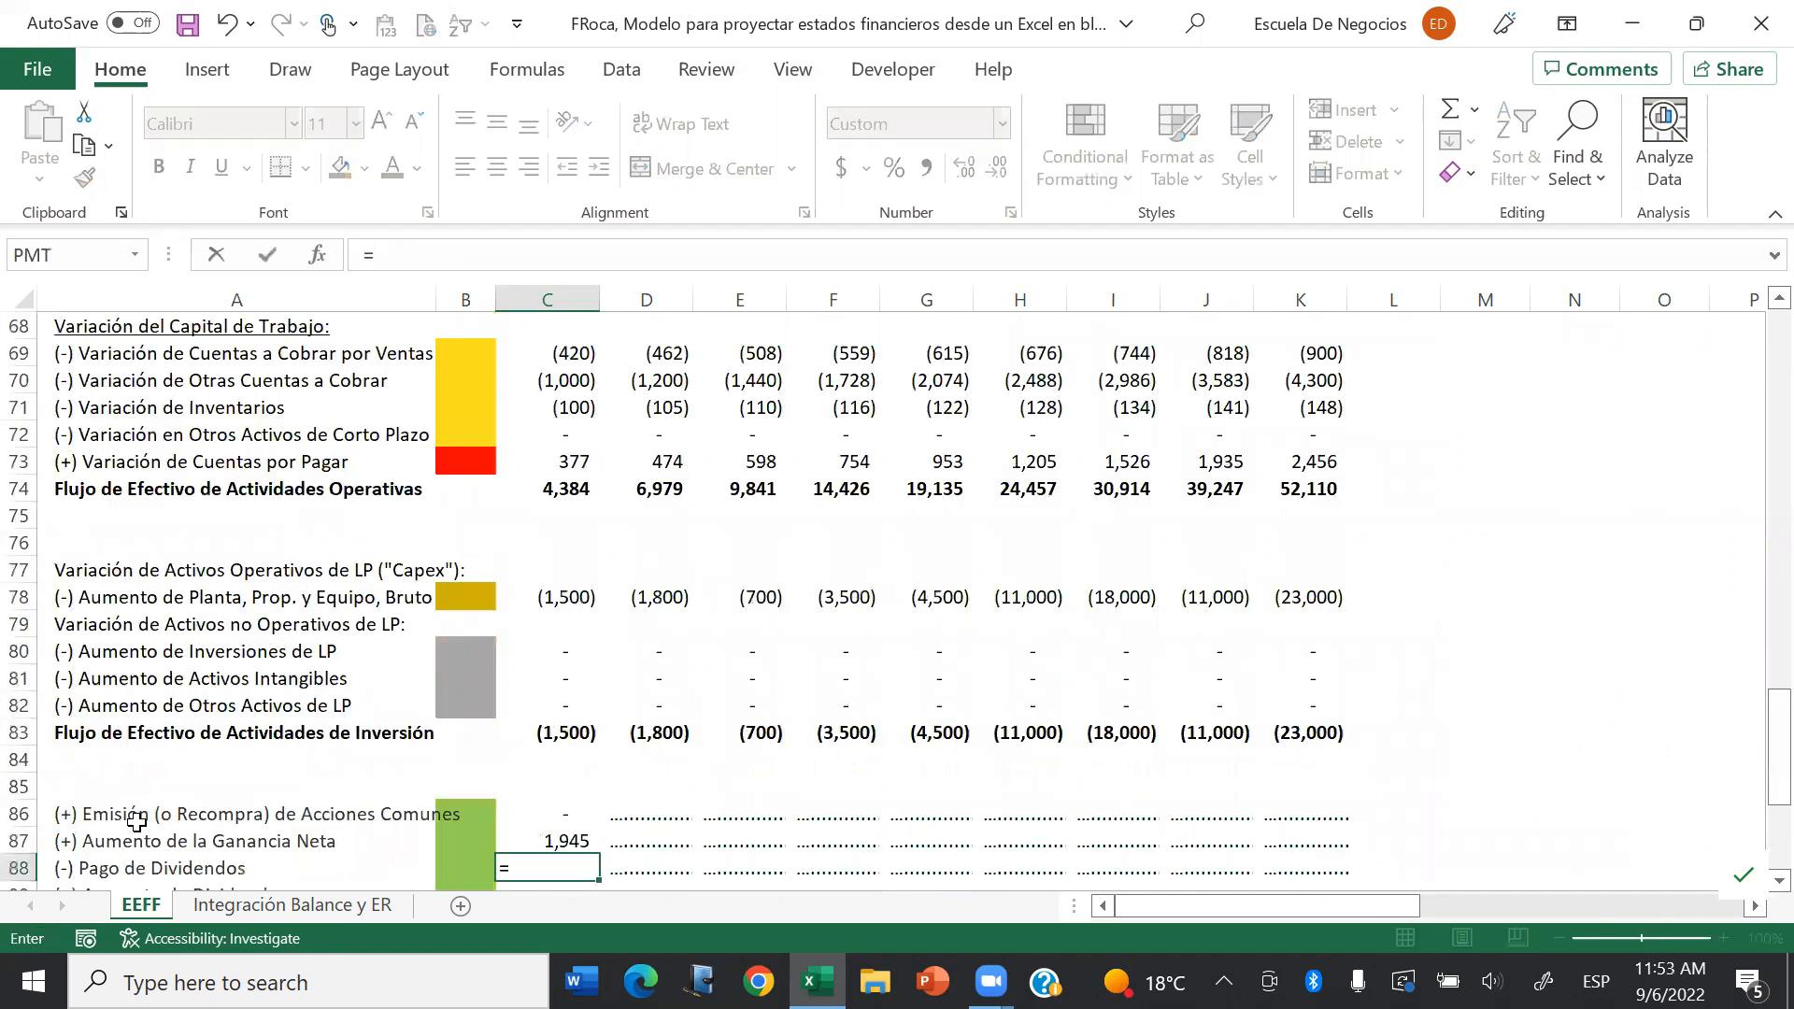
pyautogui.write('-')
pyautogui.press('pageup')
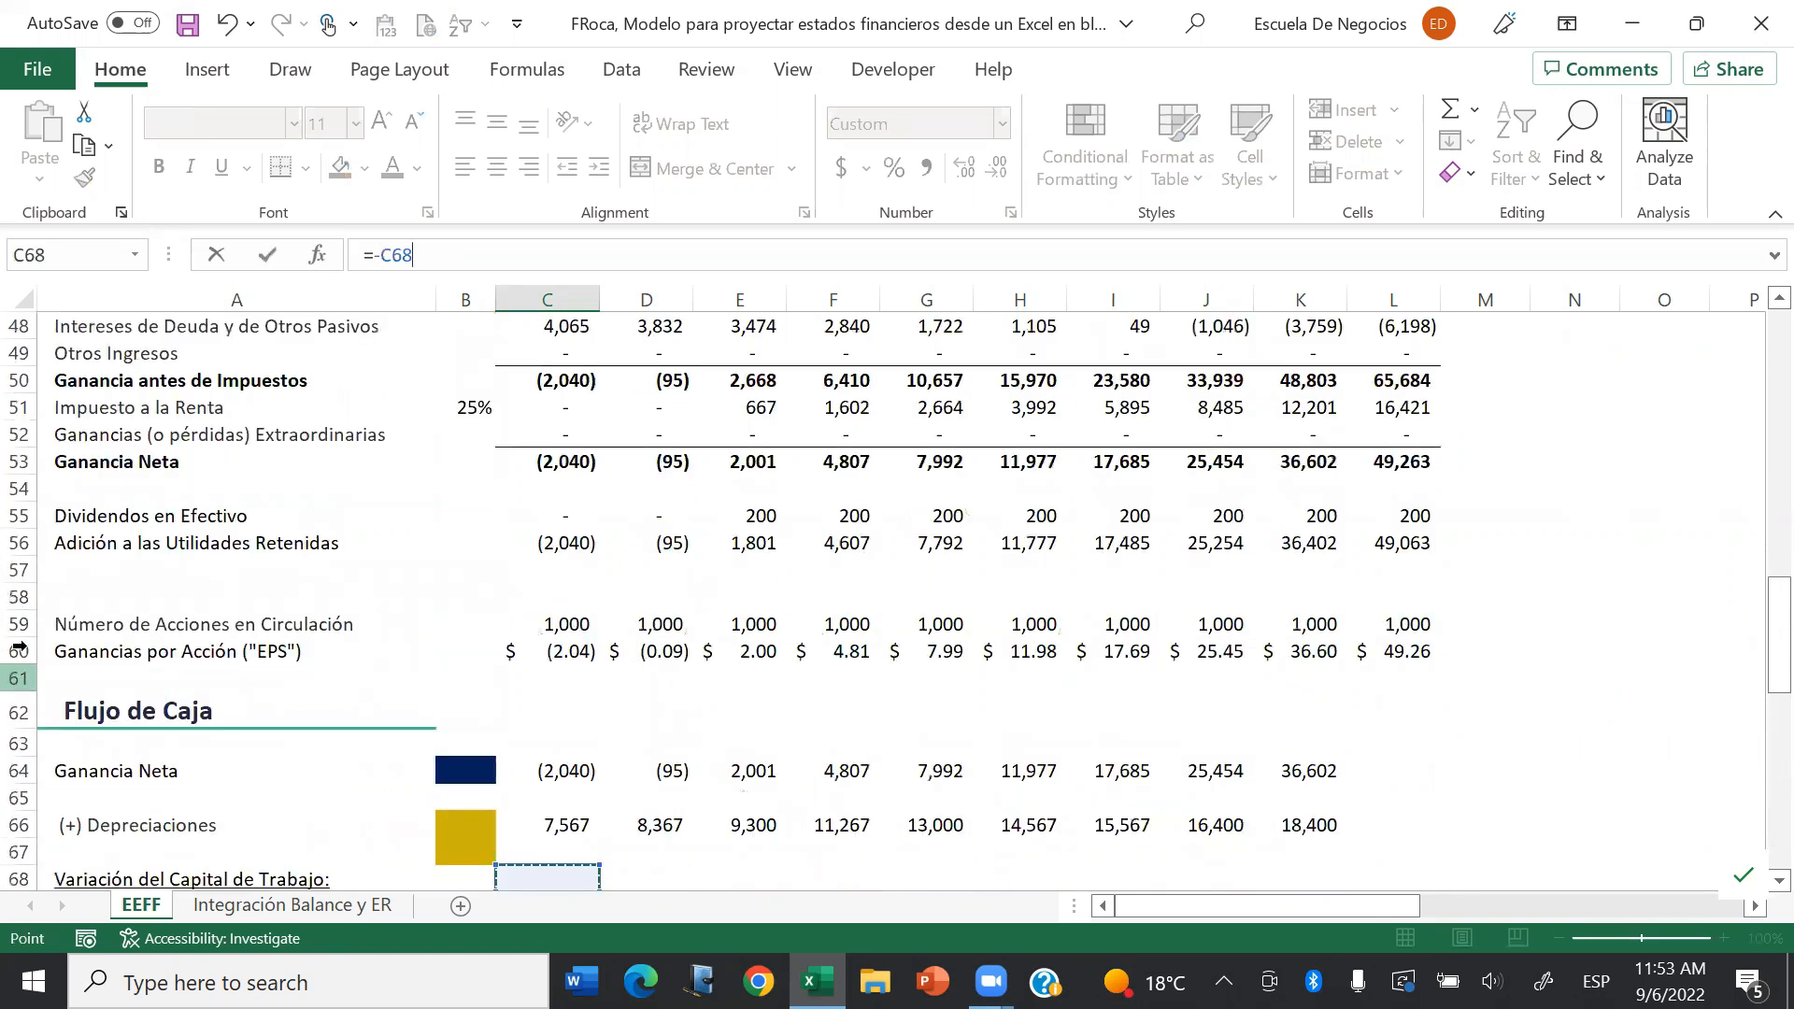
pyautogui.click(558, 520)
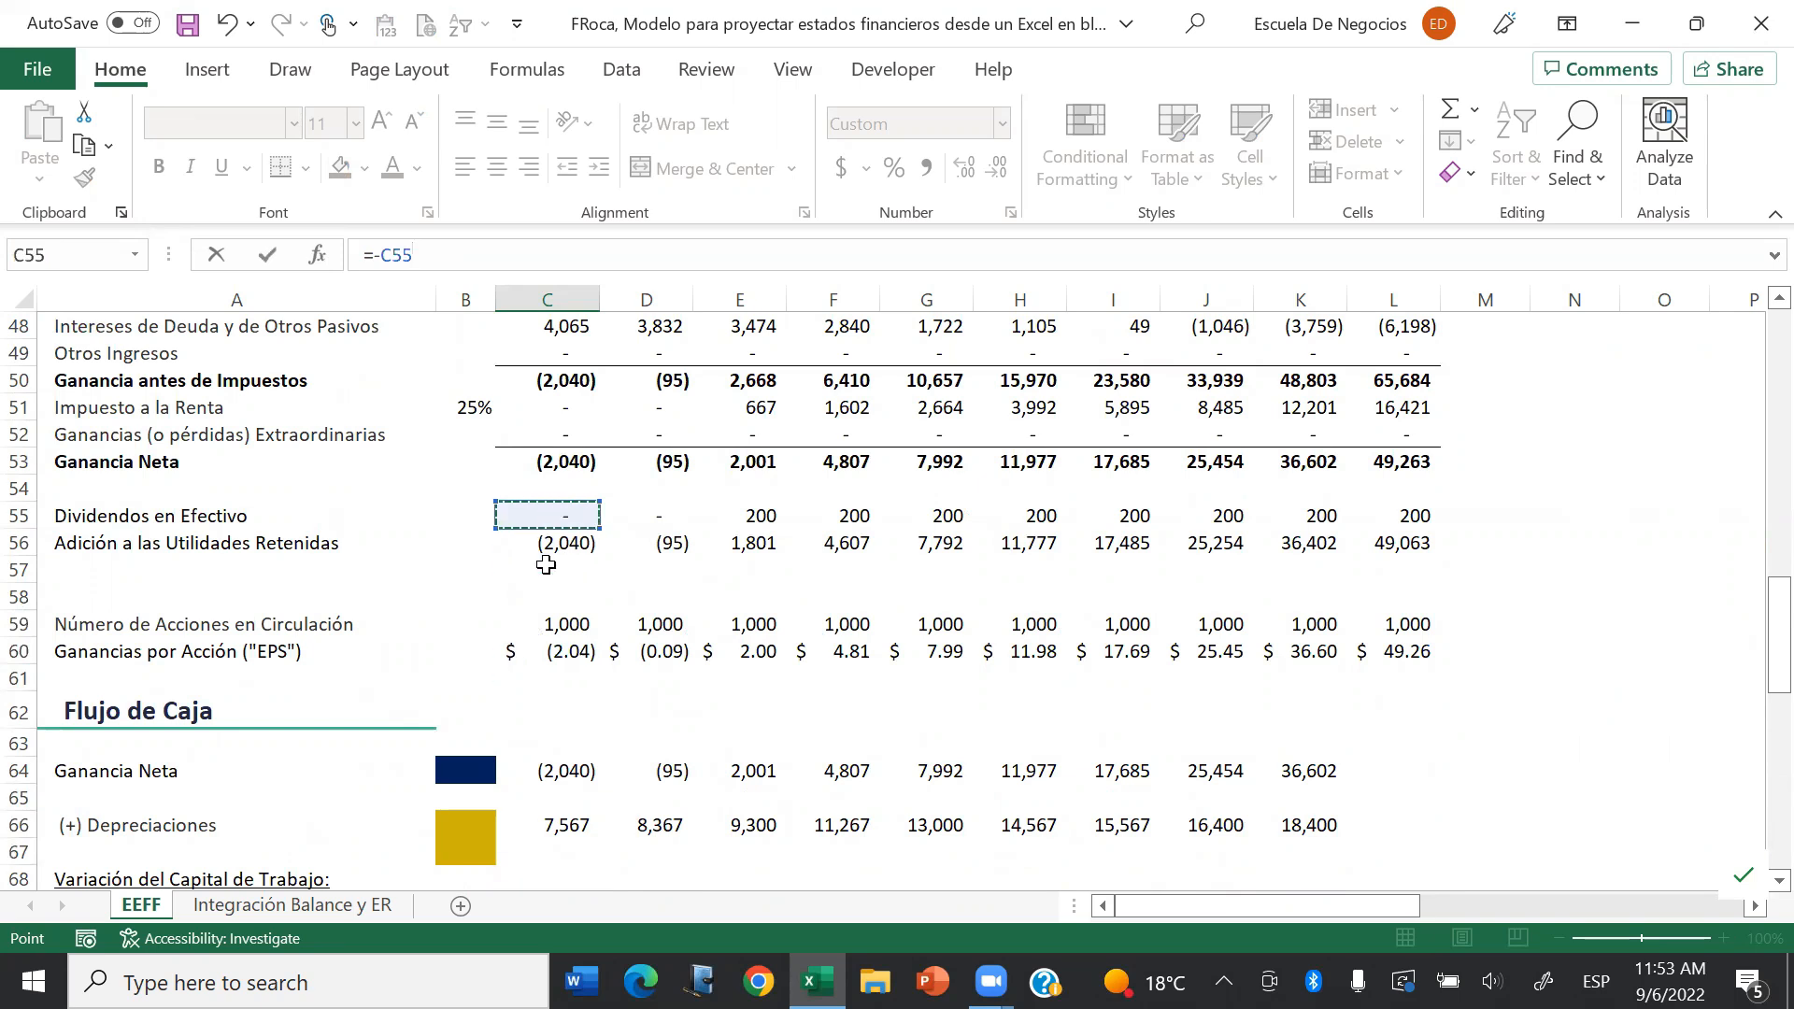
pyautogui.press('Return')
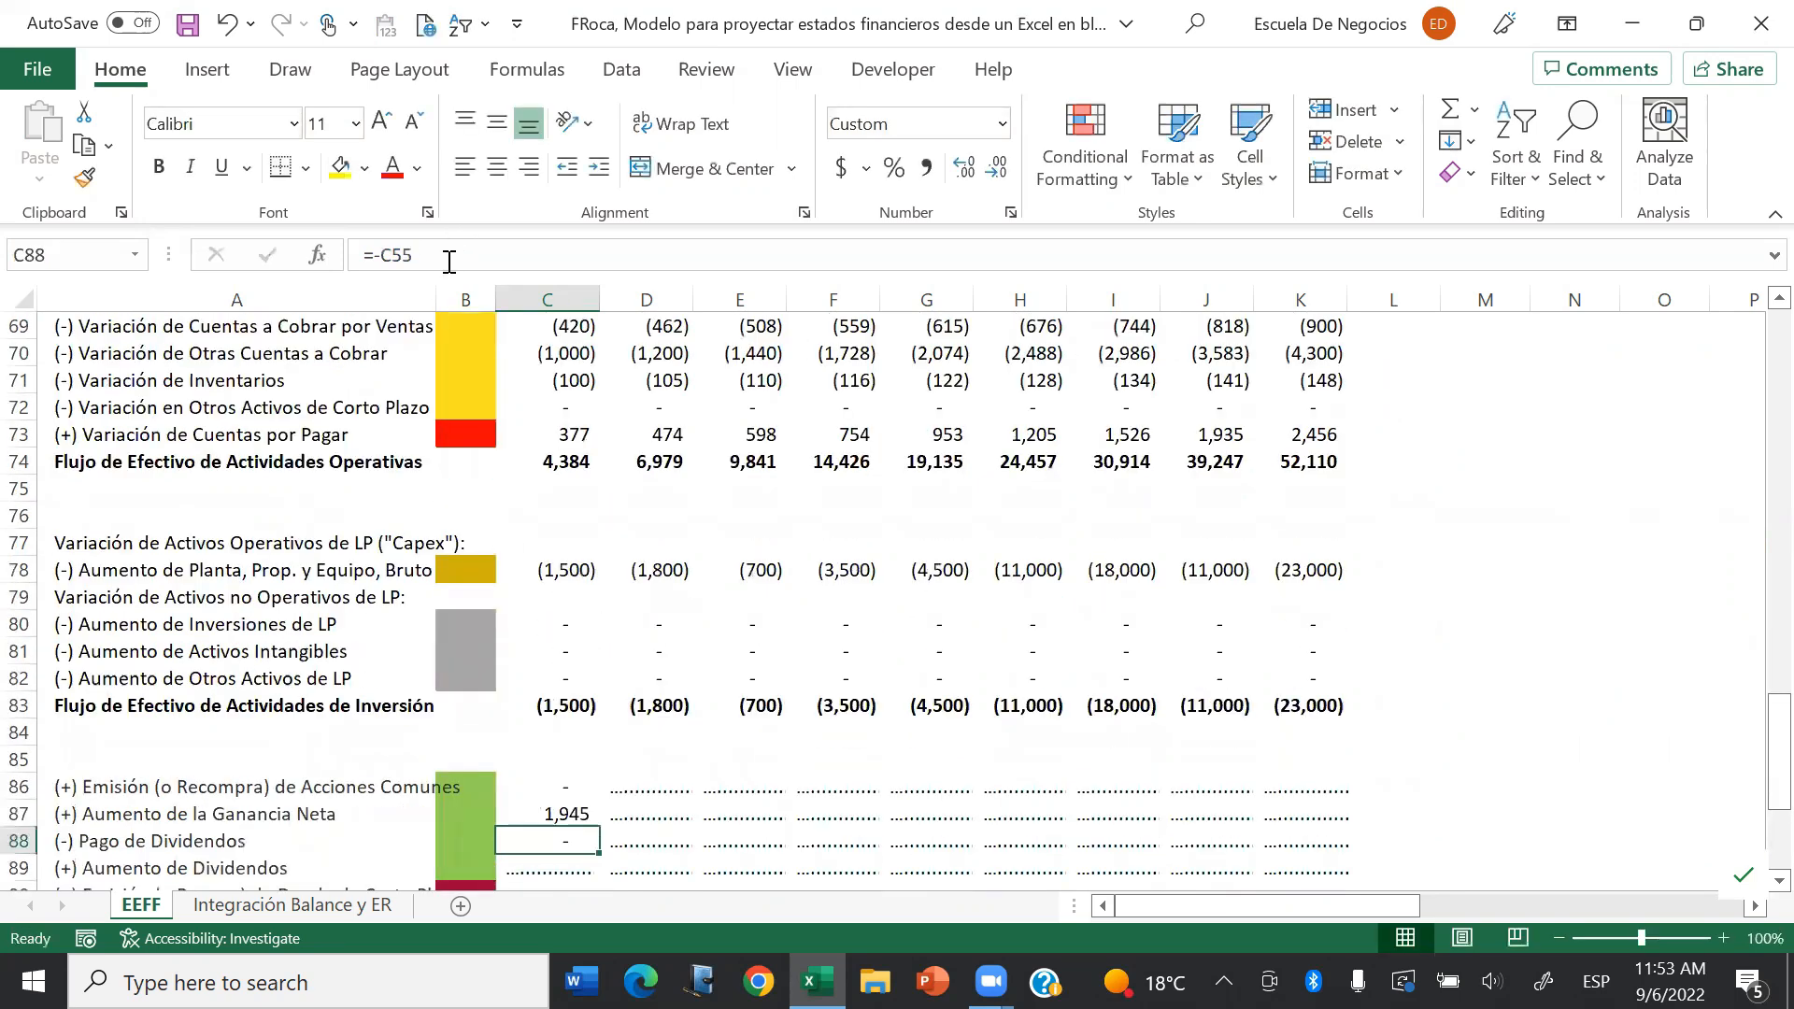
pyautogui.click(449, 262)
pyautogui.press('Escape')
# Step: Link the first-year Aumento de Dividendos in C89 to the 2023 Dividendos variation in N33
pyautogui.click(558, 871)
pyautogui.write('=')
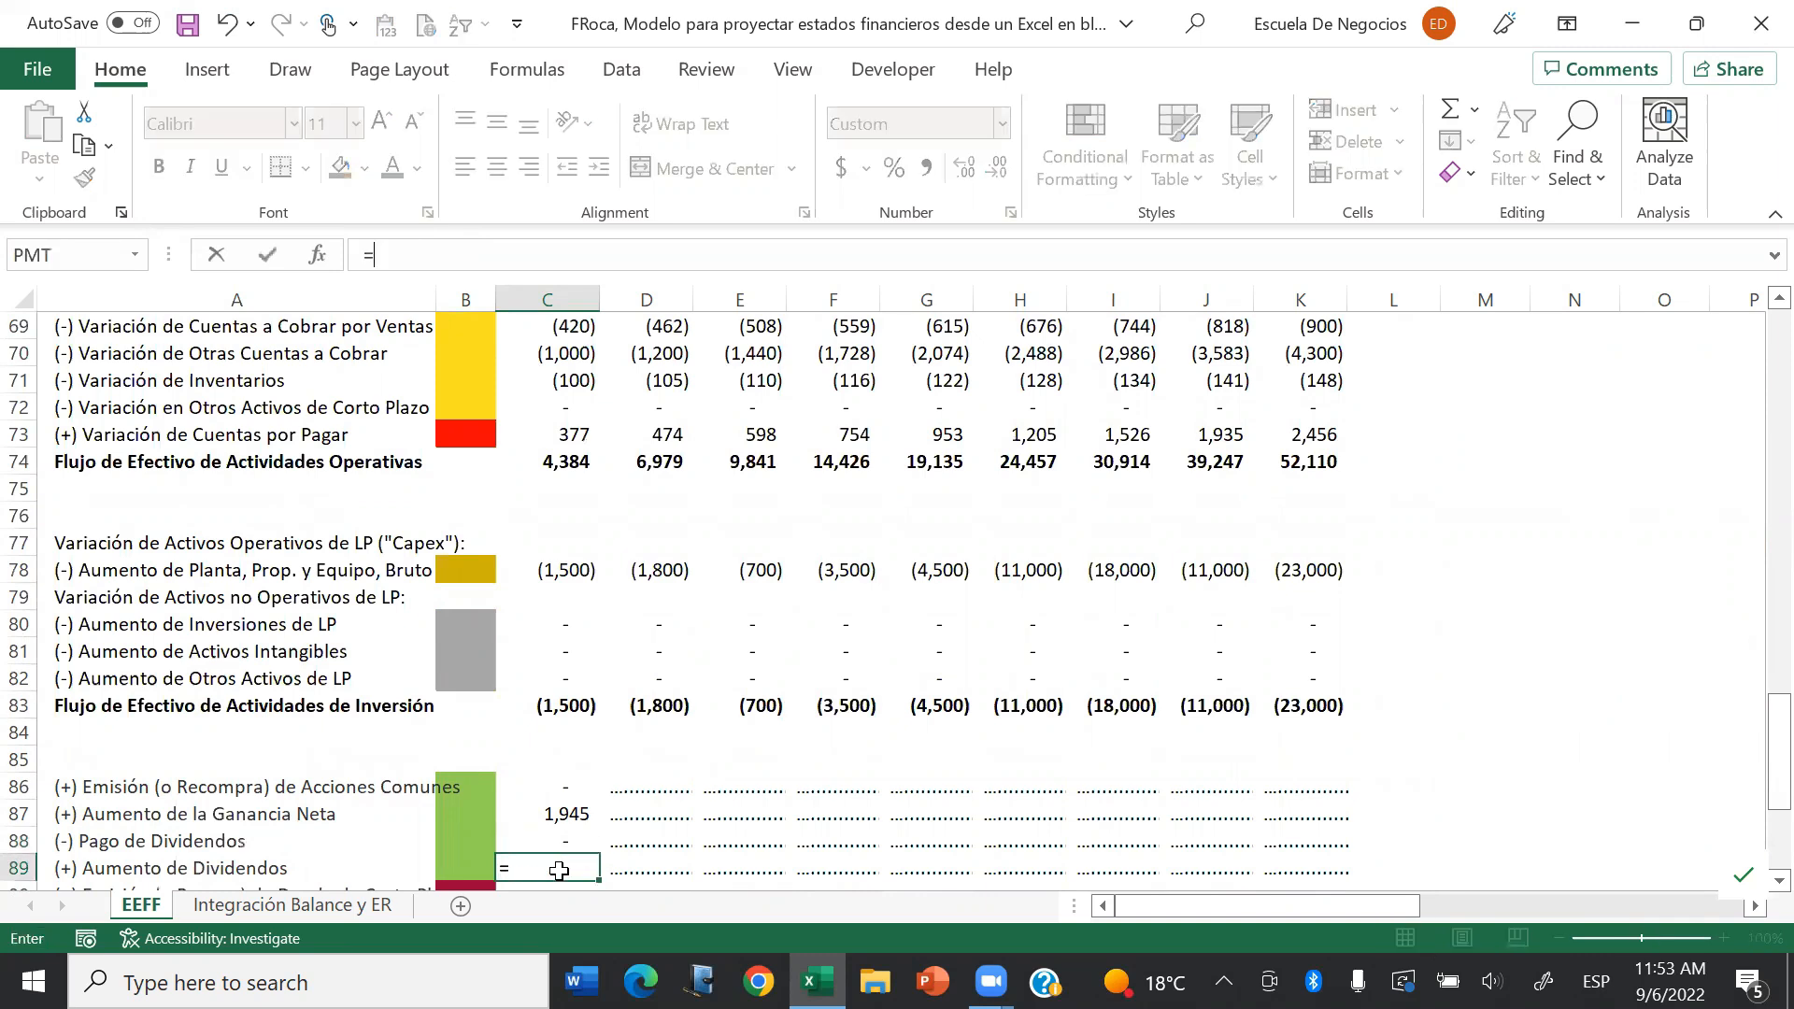
pyautogui.hotkey('ctrl', 'Home')
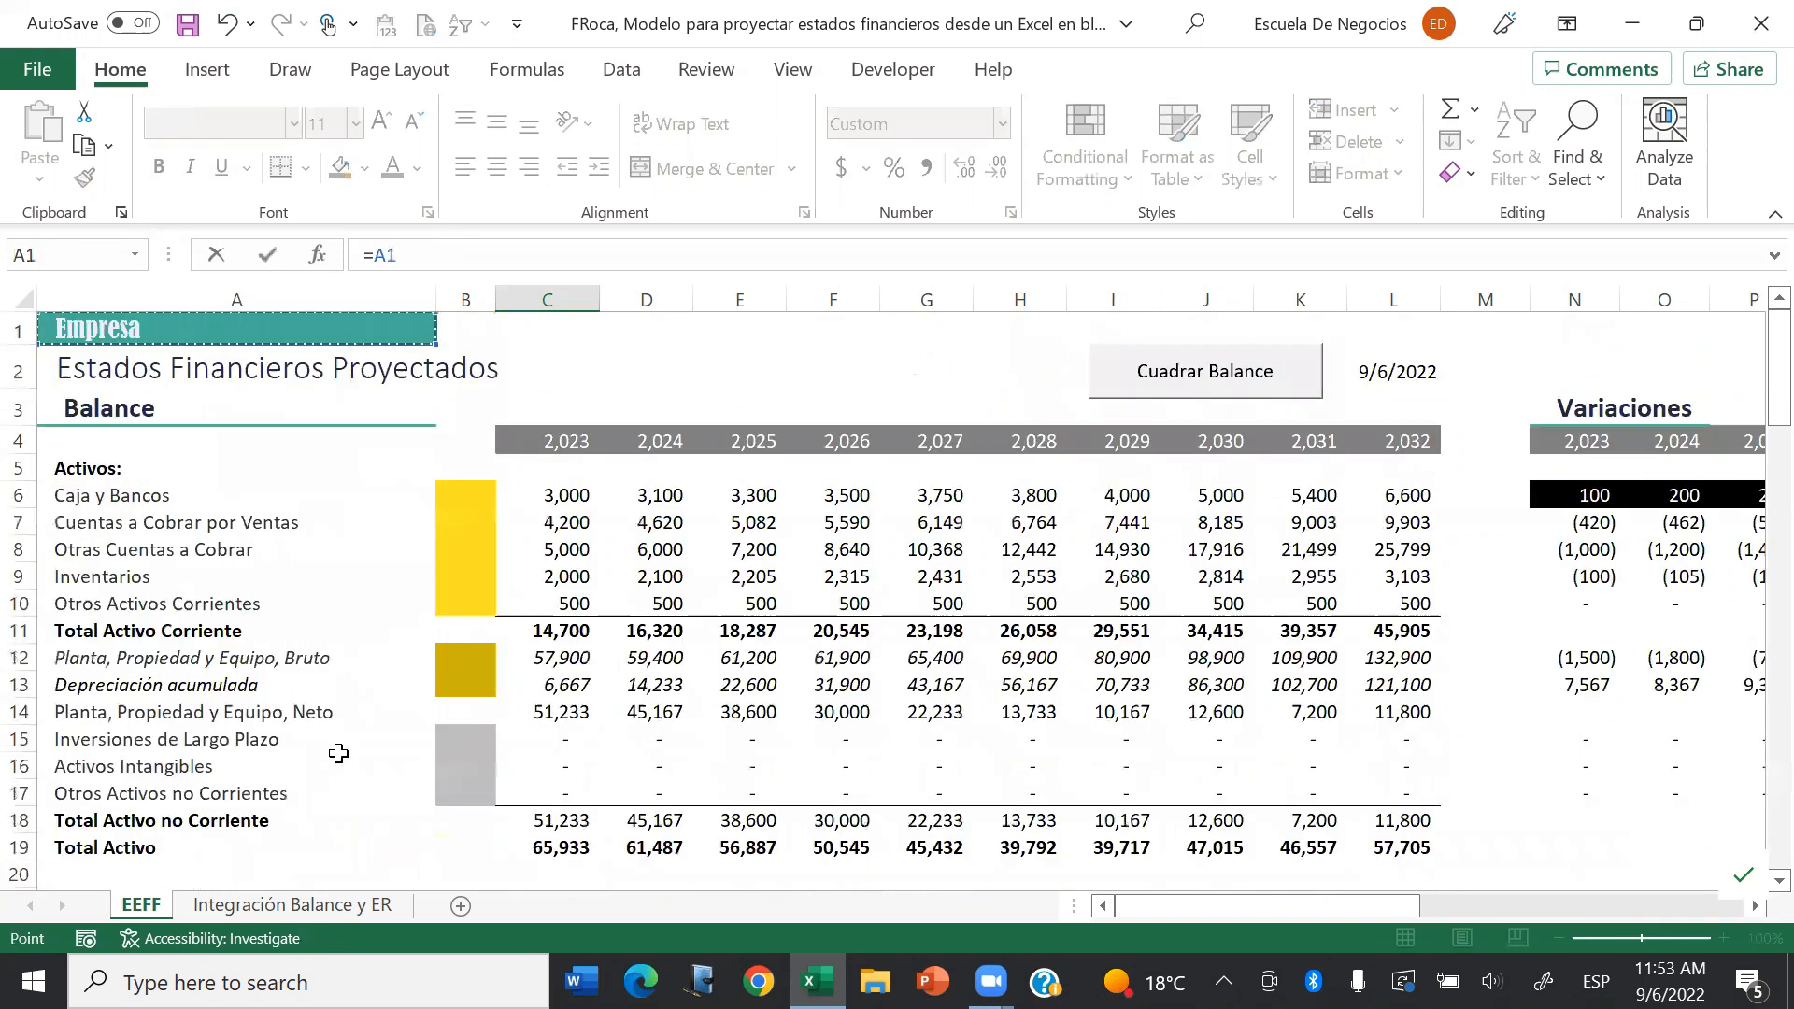
pyautogui.press('pagedown')
pyautogui.click(161, 621)
pyautogui.press('Down')
pyautogui.press('Right')
pyautogui.press('Right')
pyautogui.press('Right')
pyautogui.press('Right')
pyautogui.press('Right')
pyautogui.press('Right')
pyautogui.press('Right')
pyautogui.press('Right')
pyautogui.press('Right')
pyautogui.press('Right')
pyautogui.press('Right')
pyautogui.press('Right')
pyautogui.press('Right')
pyautogui.press('Right')
pyautogui.press('Left')
pyautogui.press('Return')
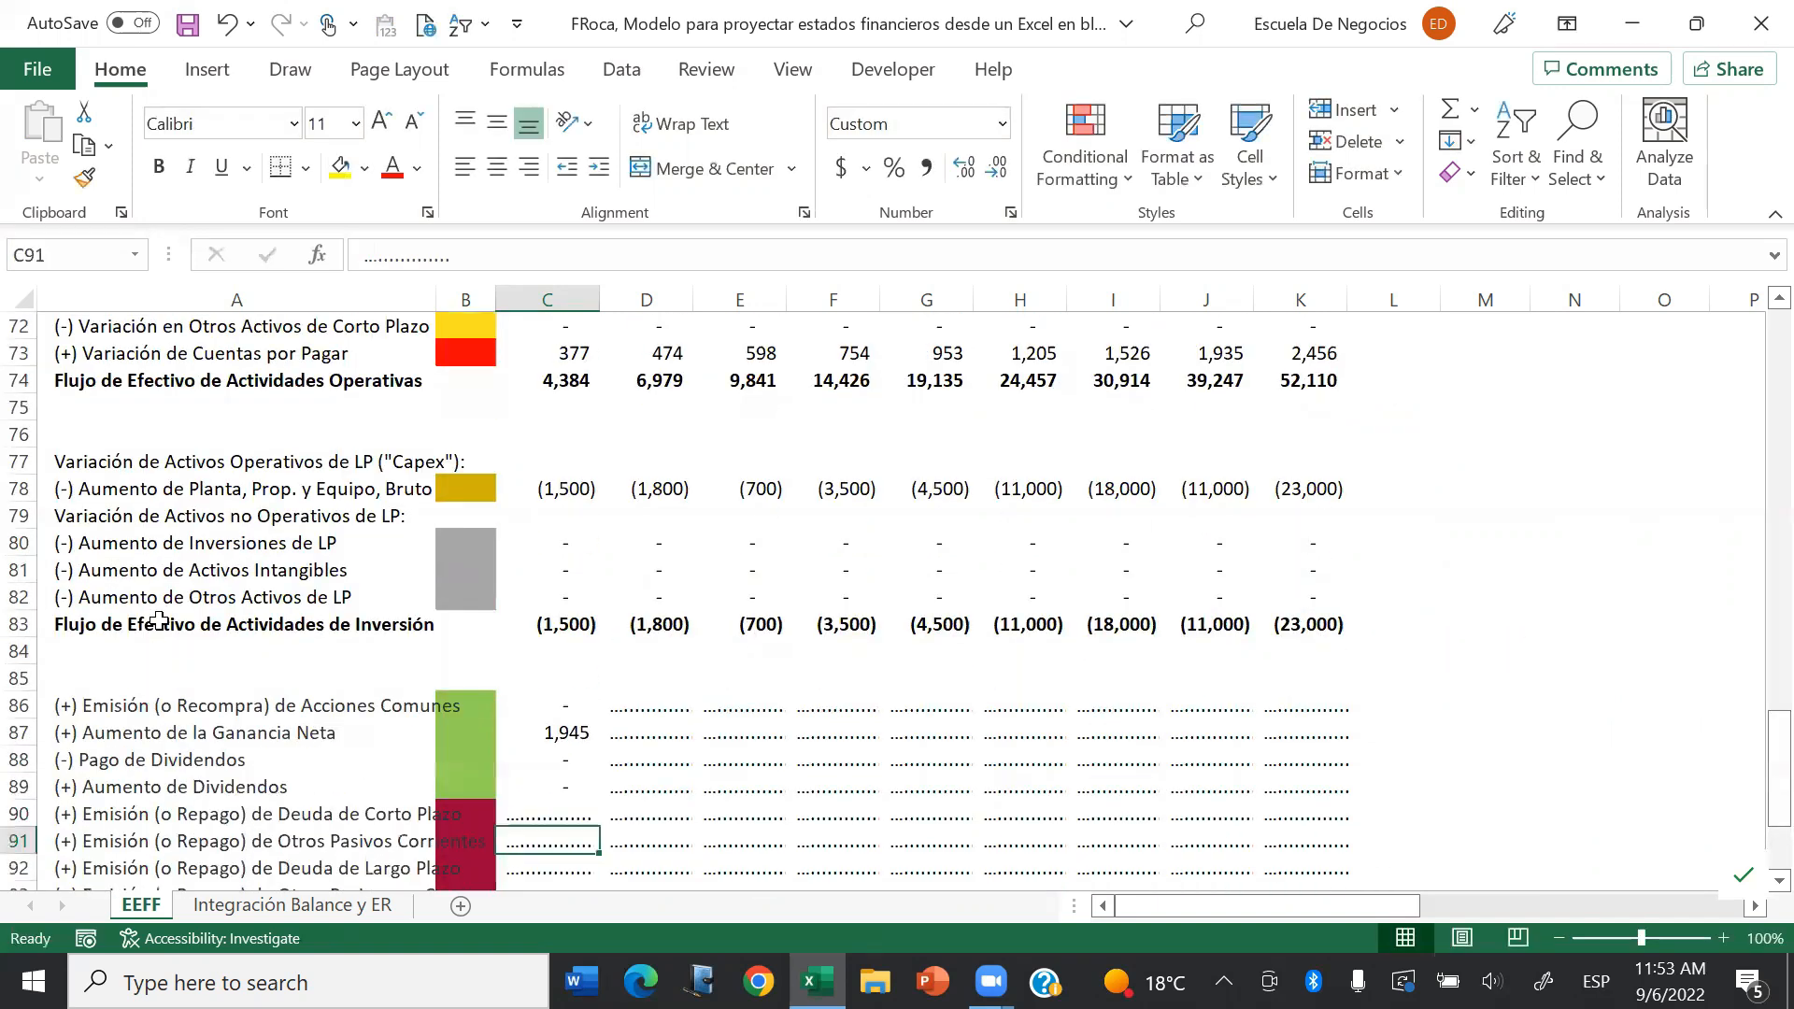
# Step: Link the first-year Emisión (o Repago) de Deuda de Corto Plazo in C90 to the 2023 Deuda de Corto Plazo variation in N23
pyautogui.write('=')
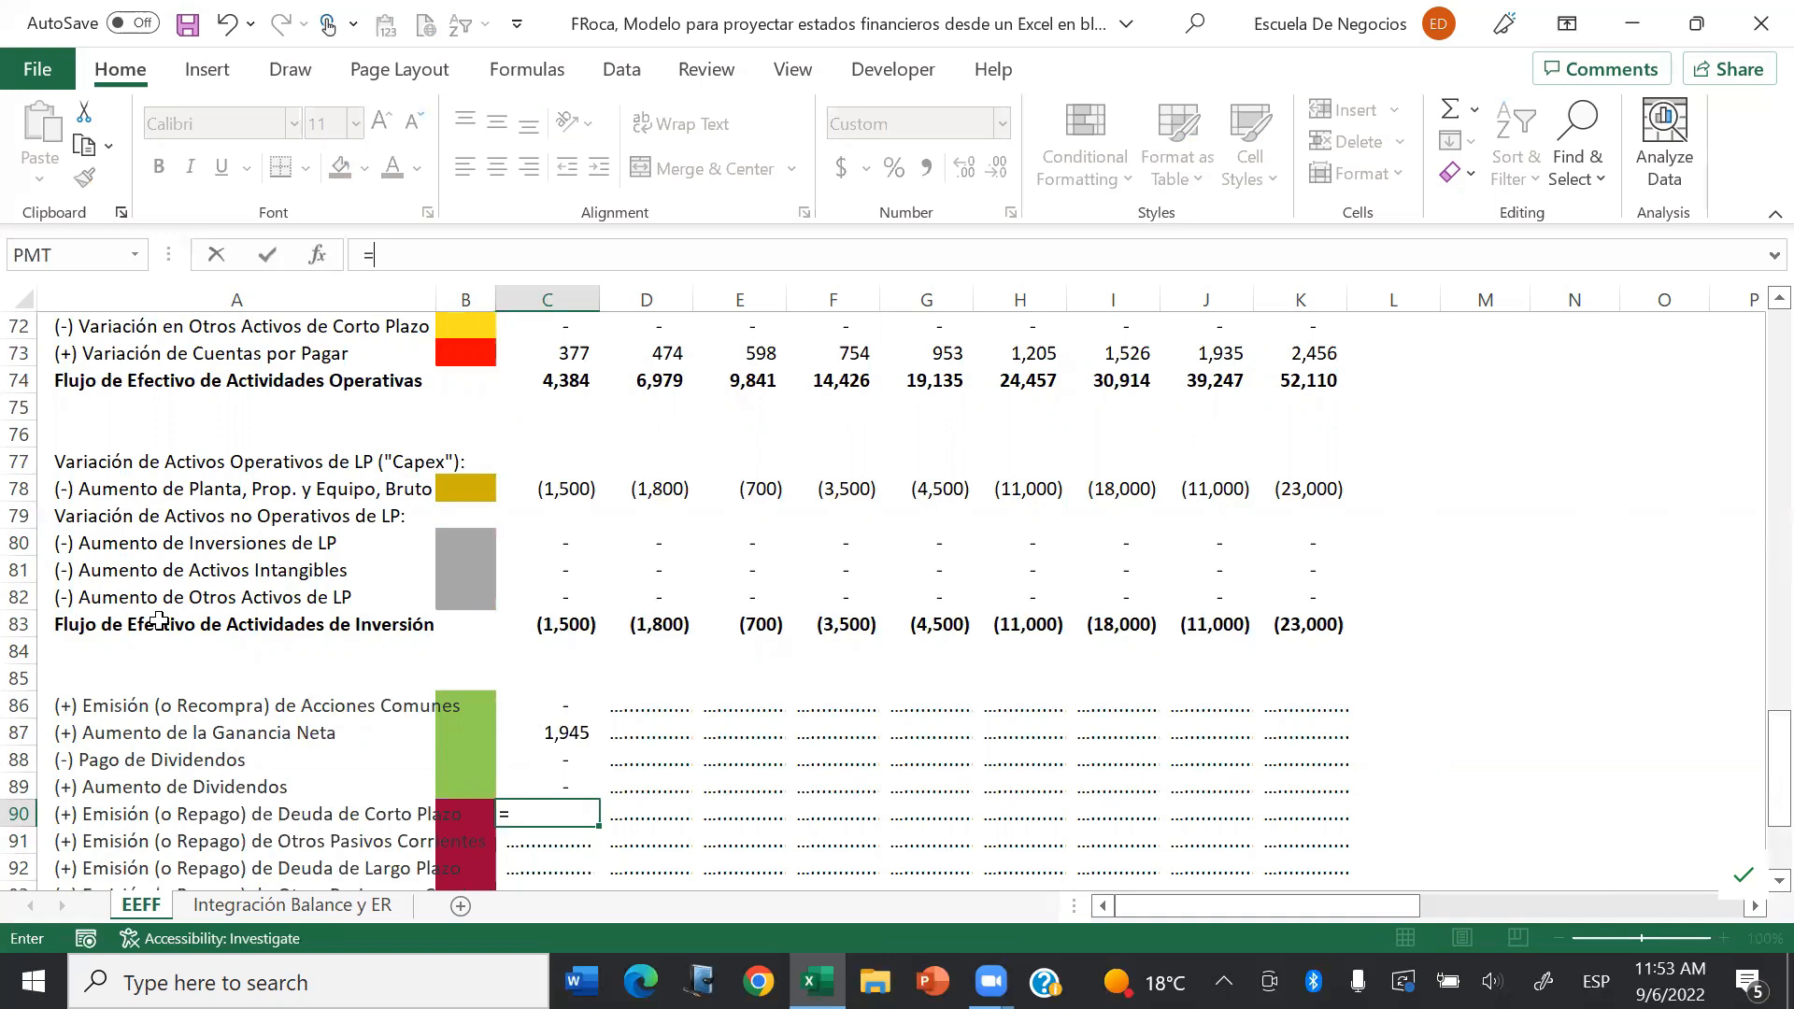
pyautogui.scroll(20, 159, 619)
pyautogui.scroll(1, 92, 778)
pyautogui.click(91, 776)
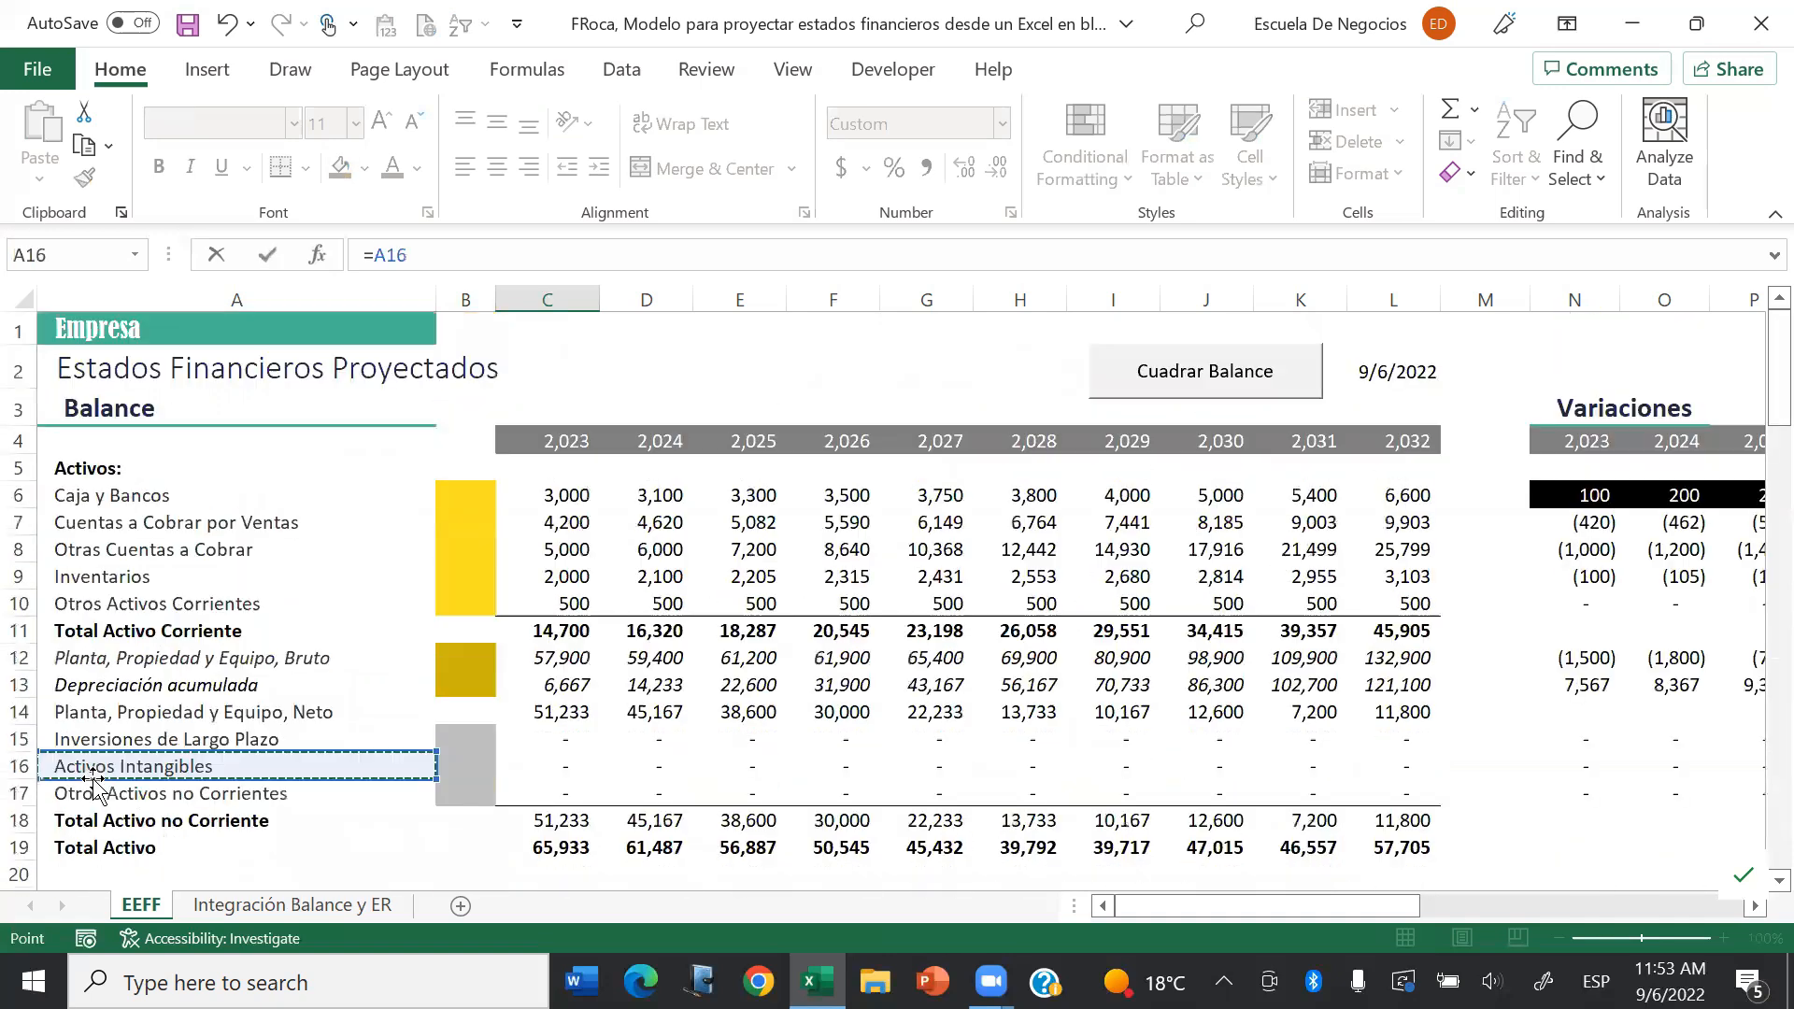
pyautogui.scroll(-1, 92, 778)
pyautogui.click(92, 777)
pyautogui.scroll(-6, 200, 436)
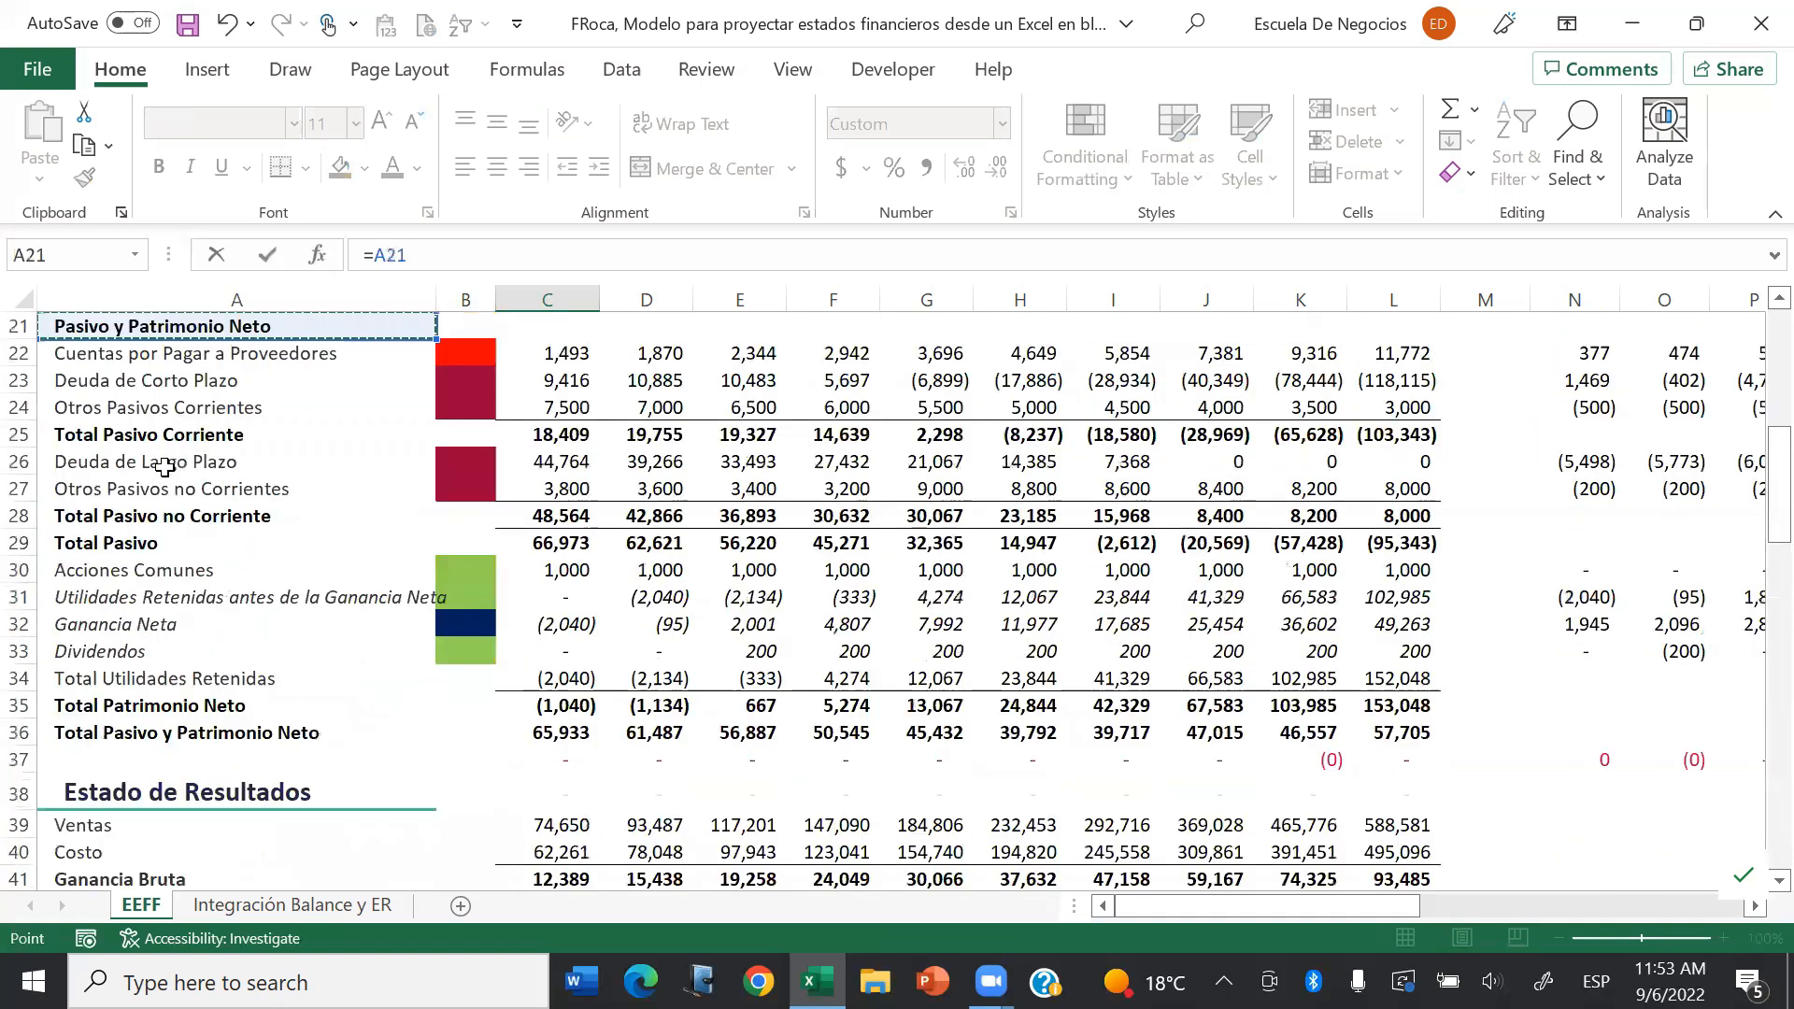
pyautogui.click(164, 468)
pyautogui.press('Up')
pyautogui.press('Up')
pyautogui.press('Up')
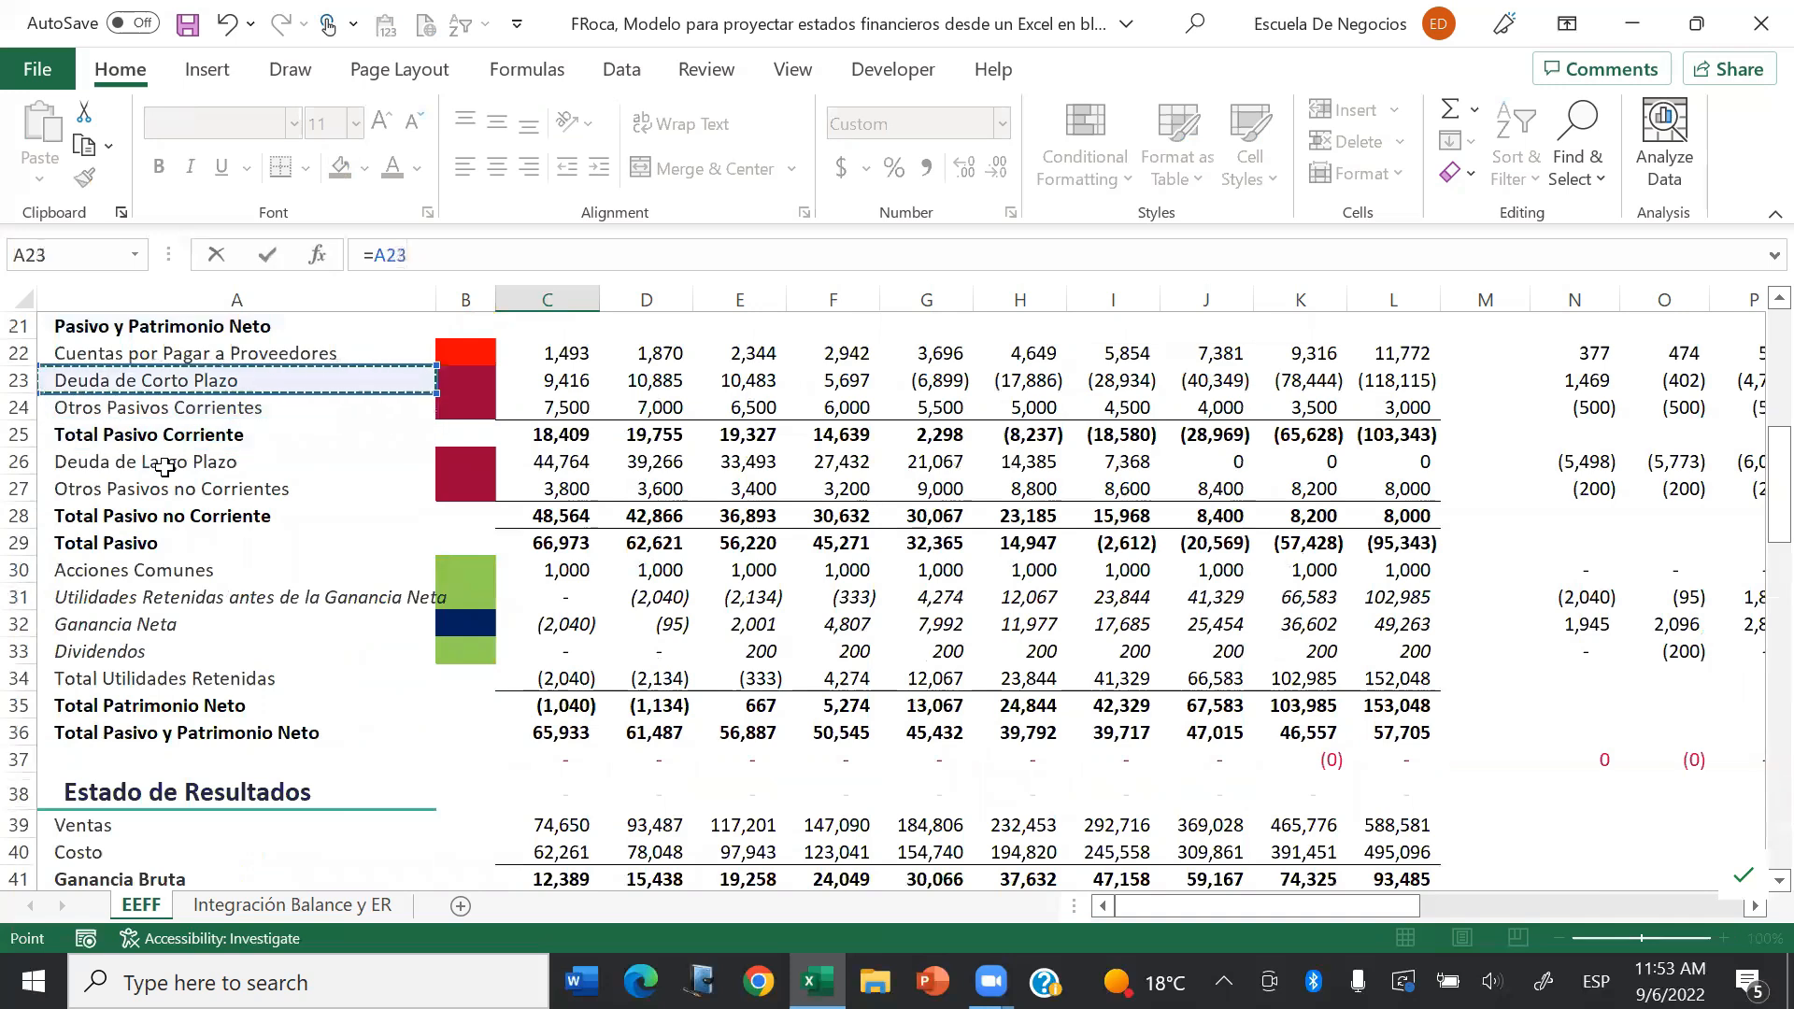
pyautogui.press('Right')
pyautogui.press('Right')
pyautogui.press('Right')
pyautogui.press('Right')
pyautogui.press('Right')
pyautogui.press('Right')
pyautogui.press('Right')
pyautogui.press('Right')
pyautogui.press('Right')
pyautogui.press('Right')
pyautogui.press('Right')
pyautogui.press('Right')
pyautogui.press('Right')
pyautogui.press('Return')
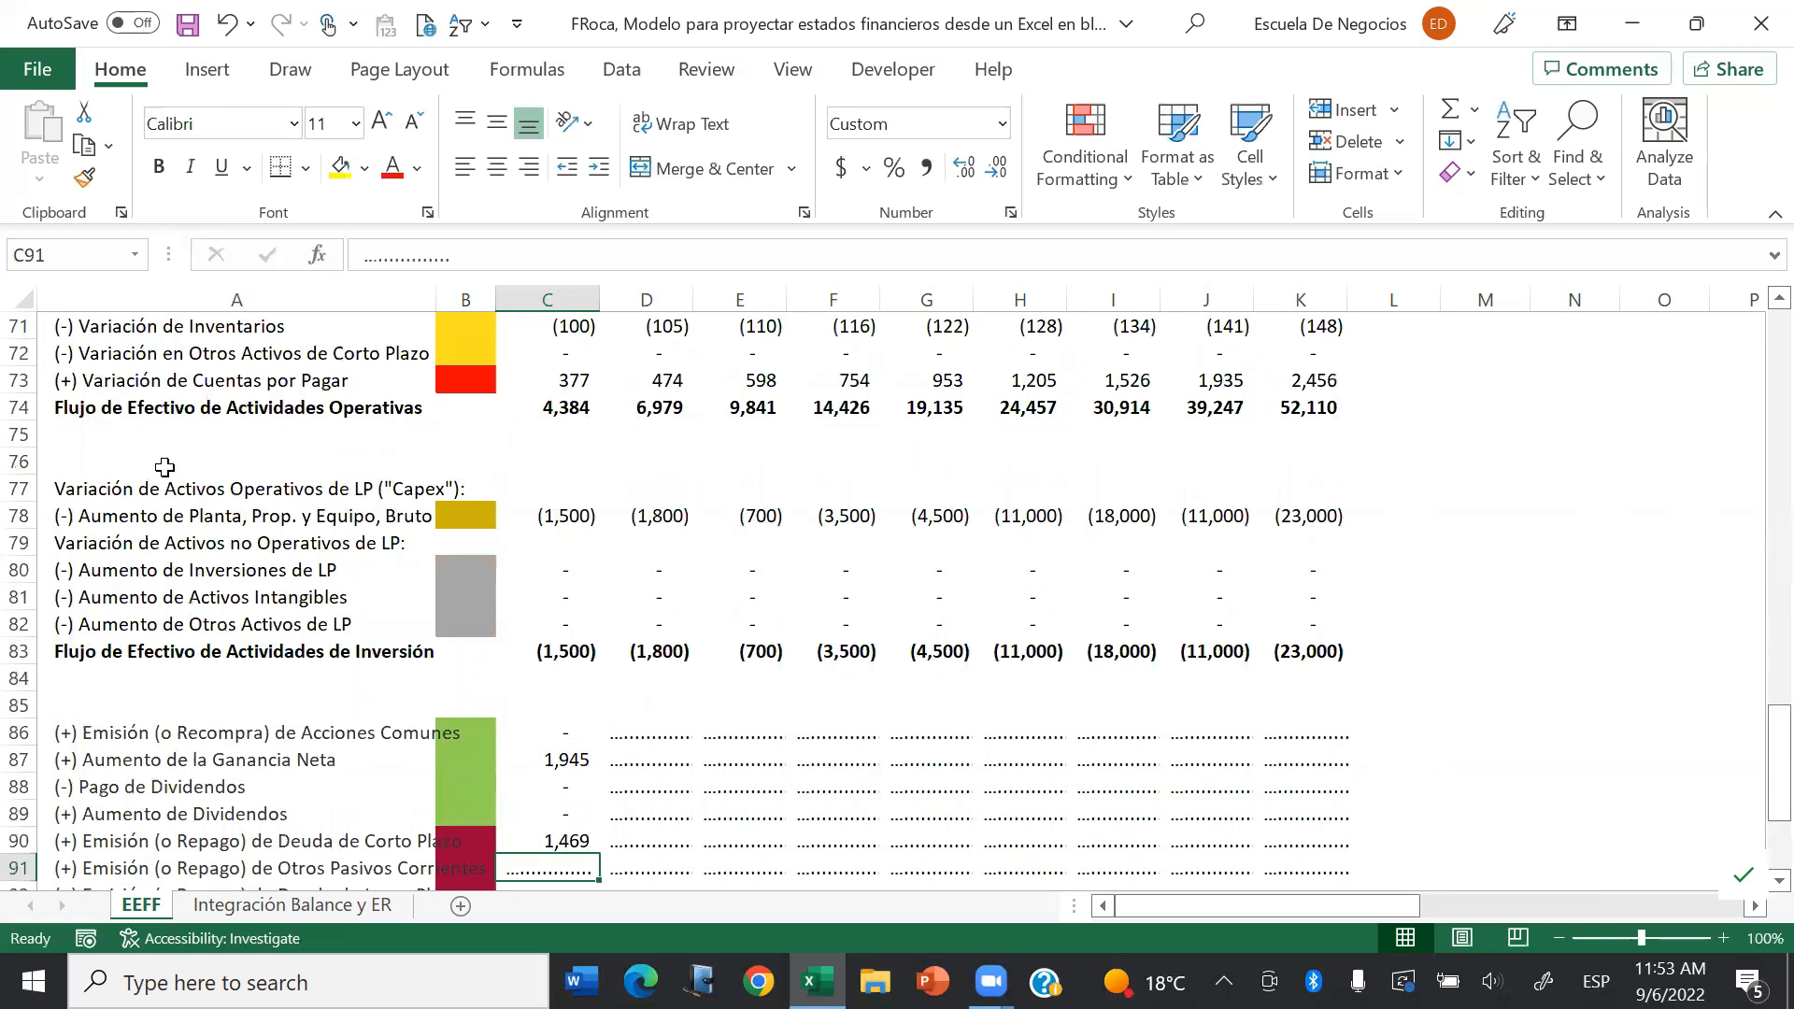
# Step: Link the first-year Emisión (o Repago) de Otros Pasivos Corrientes in C91 to the 2023 variation with =N24
pyautogui.write('=')
pyautogui.hotkey('ctrl', 'Home')
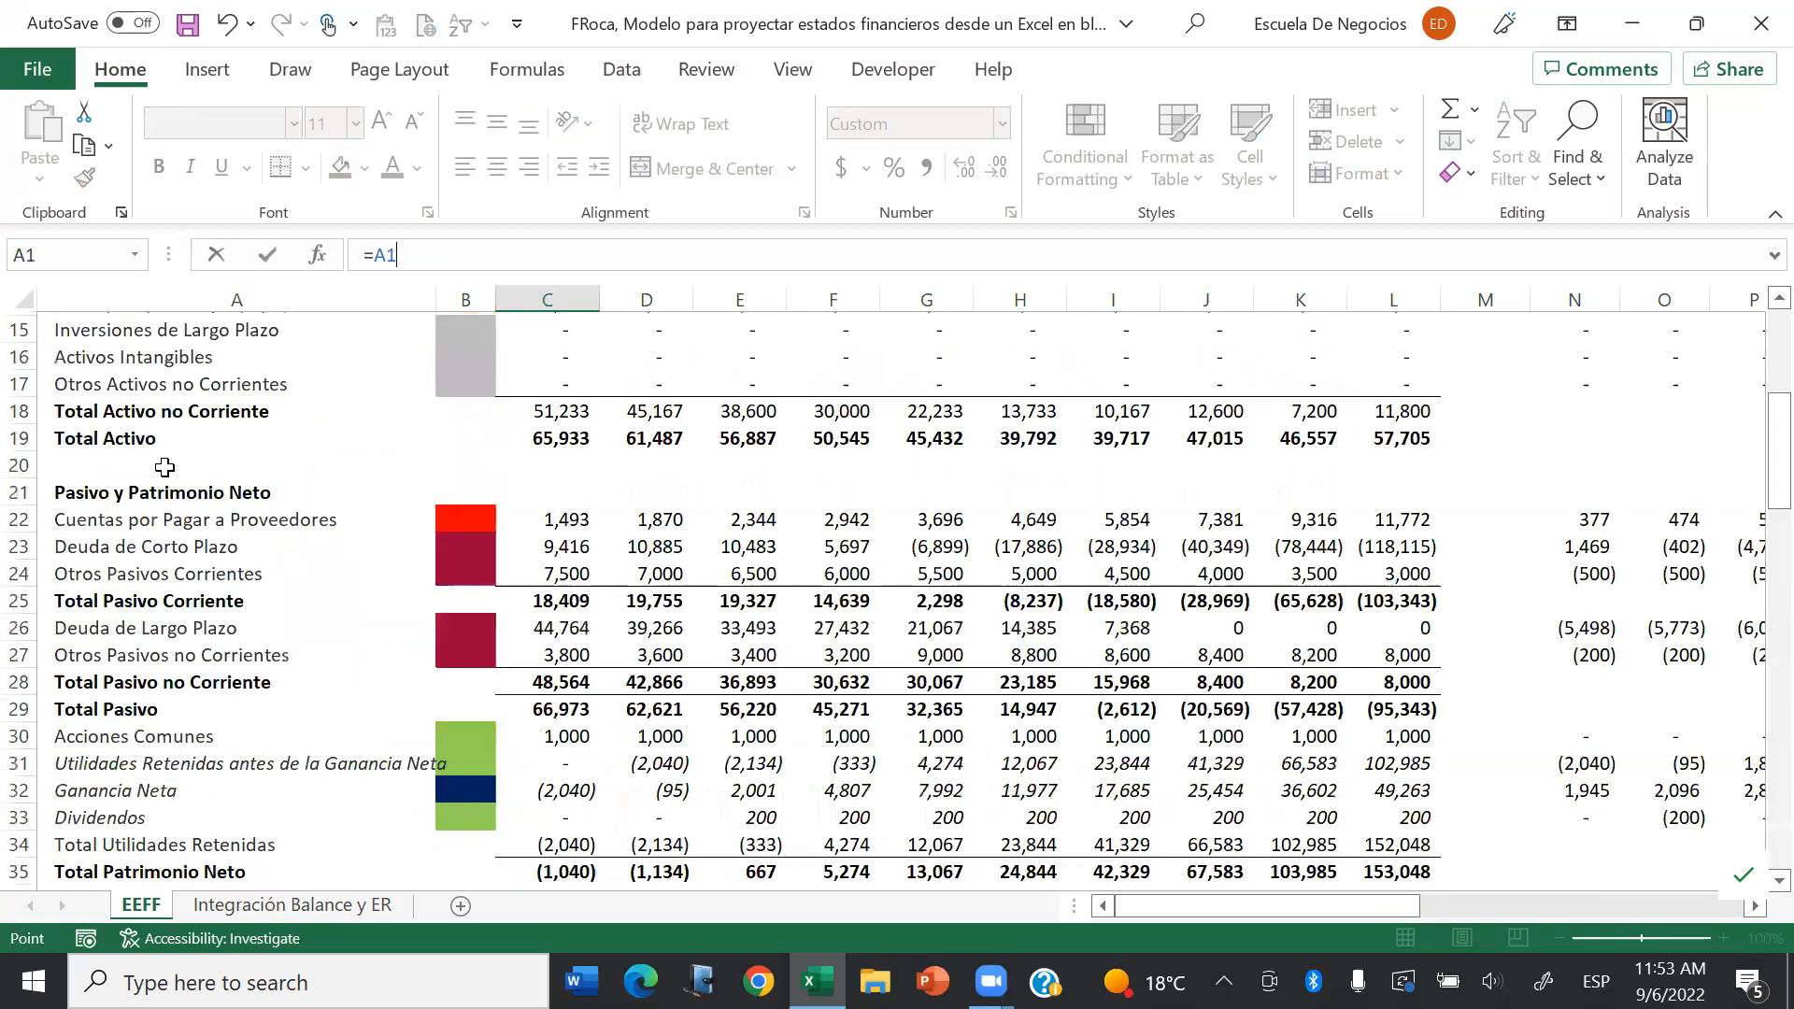
pyautogui.click(159, 710)
pyautogui.press('Down')
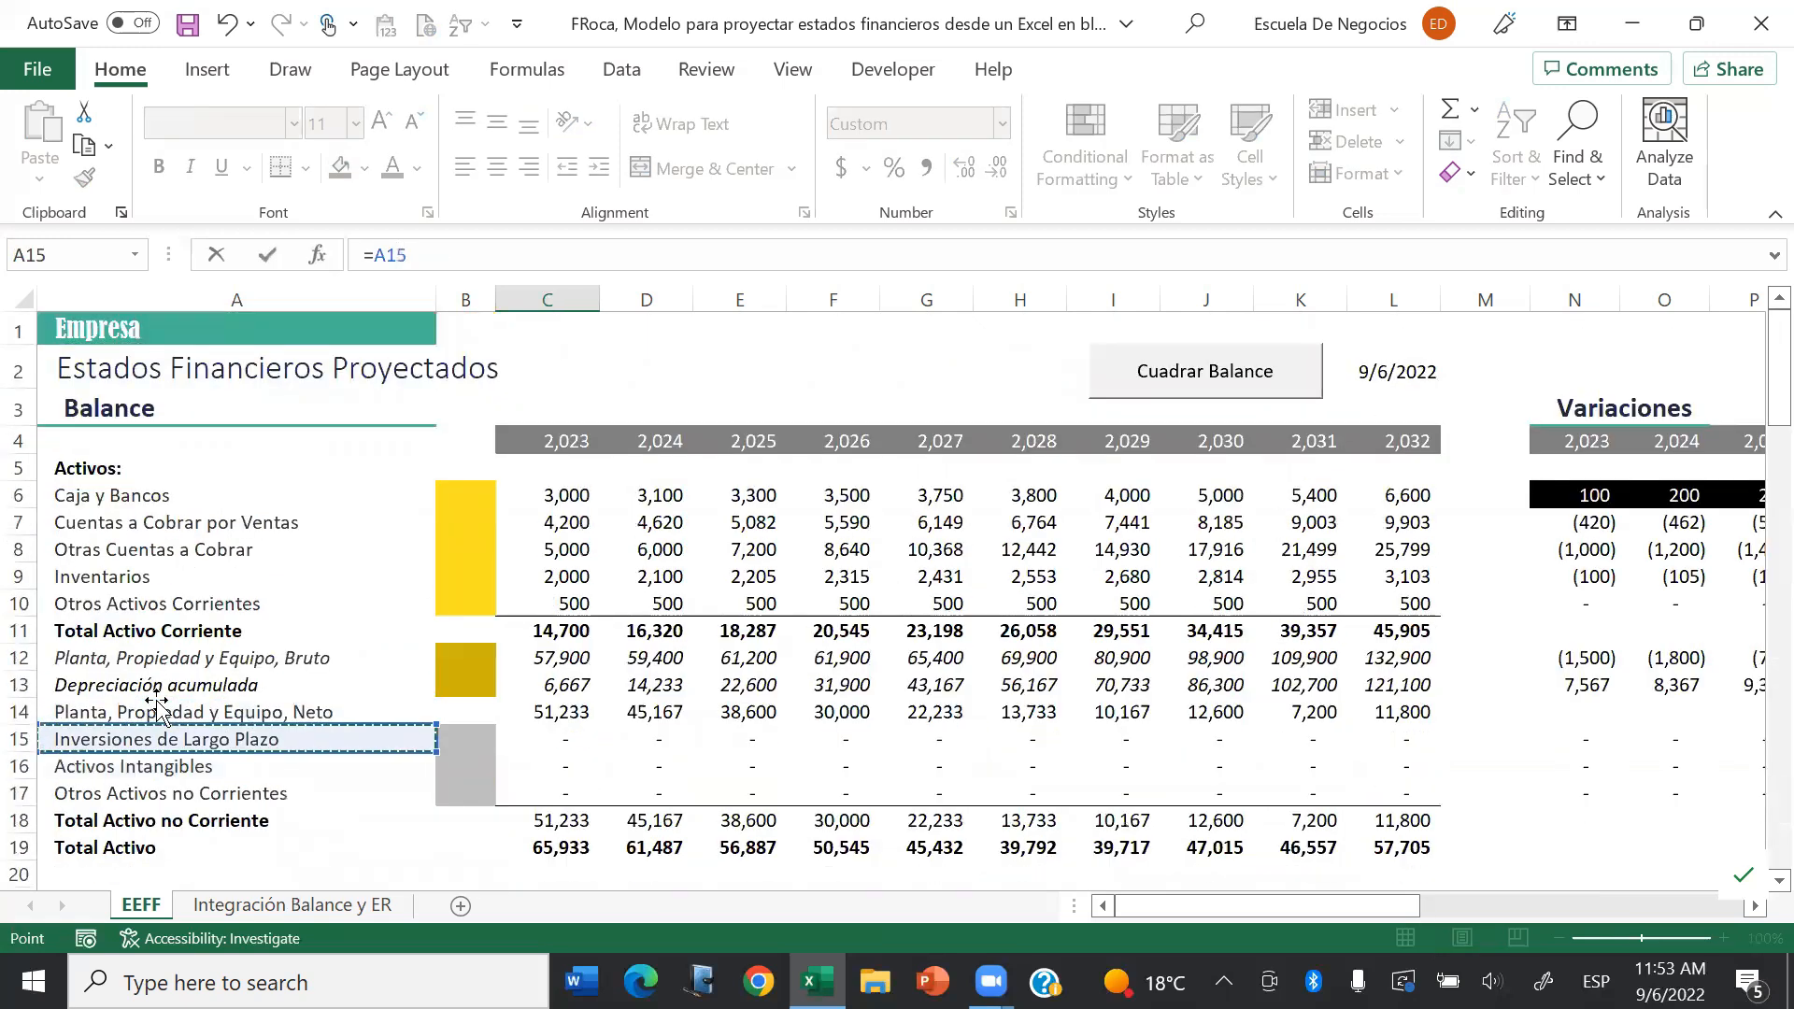
pyautogui.press('Down')
pyautogui.press('Down')
pyautogui.press('Down')
pyautogui.press('Down')
pyautogui.press('Down')
pyautogui.press('Down')
pyautogui.press('Down')
pyautogui.press('Down')
pyautogui.press('Down')
pyautogui.press('Down')
pyautogui.press('Down')
pyautogui.press('Down')
pyautogui.press('Down')
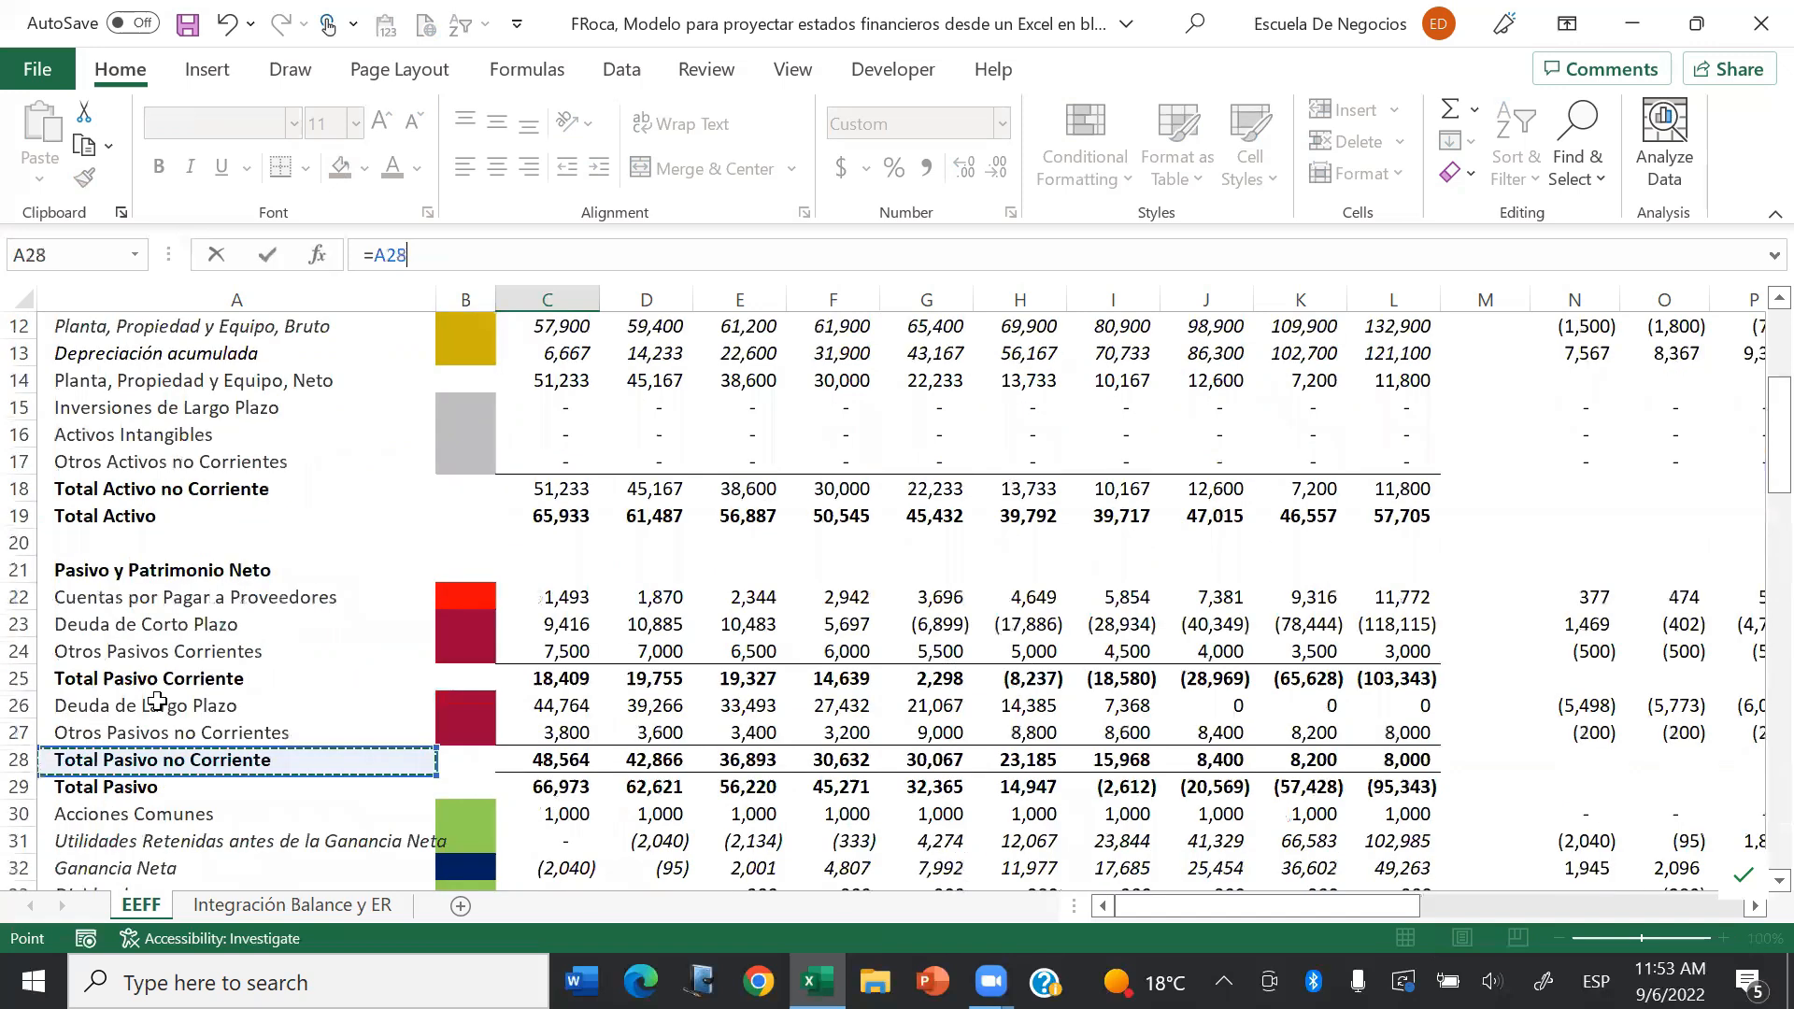
pyautogui.press('Up')
pyautogui.press('Up')
pyautogui.press('Up')
pyautogui.press('Up')
pyautogui.press('Right')
pyautogui.press('Right')
pyautogui.press('Right')
pyautogui.press('Right')
pyautogui.press('Right')
pyautogui.press('Right')
pyautogui.press('Right')
pyautogui.press('Right')
pyautogui.press('Right')
pyautogui.press('Right')
pyautogui.press('Right')
pyautogui.press('Right')
pyautogui.press('Right')
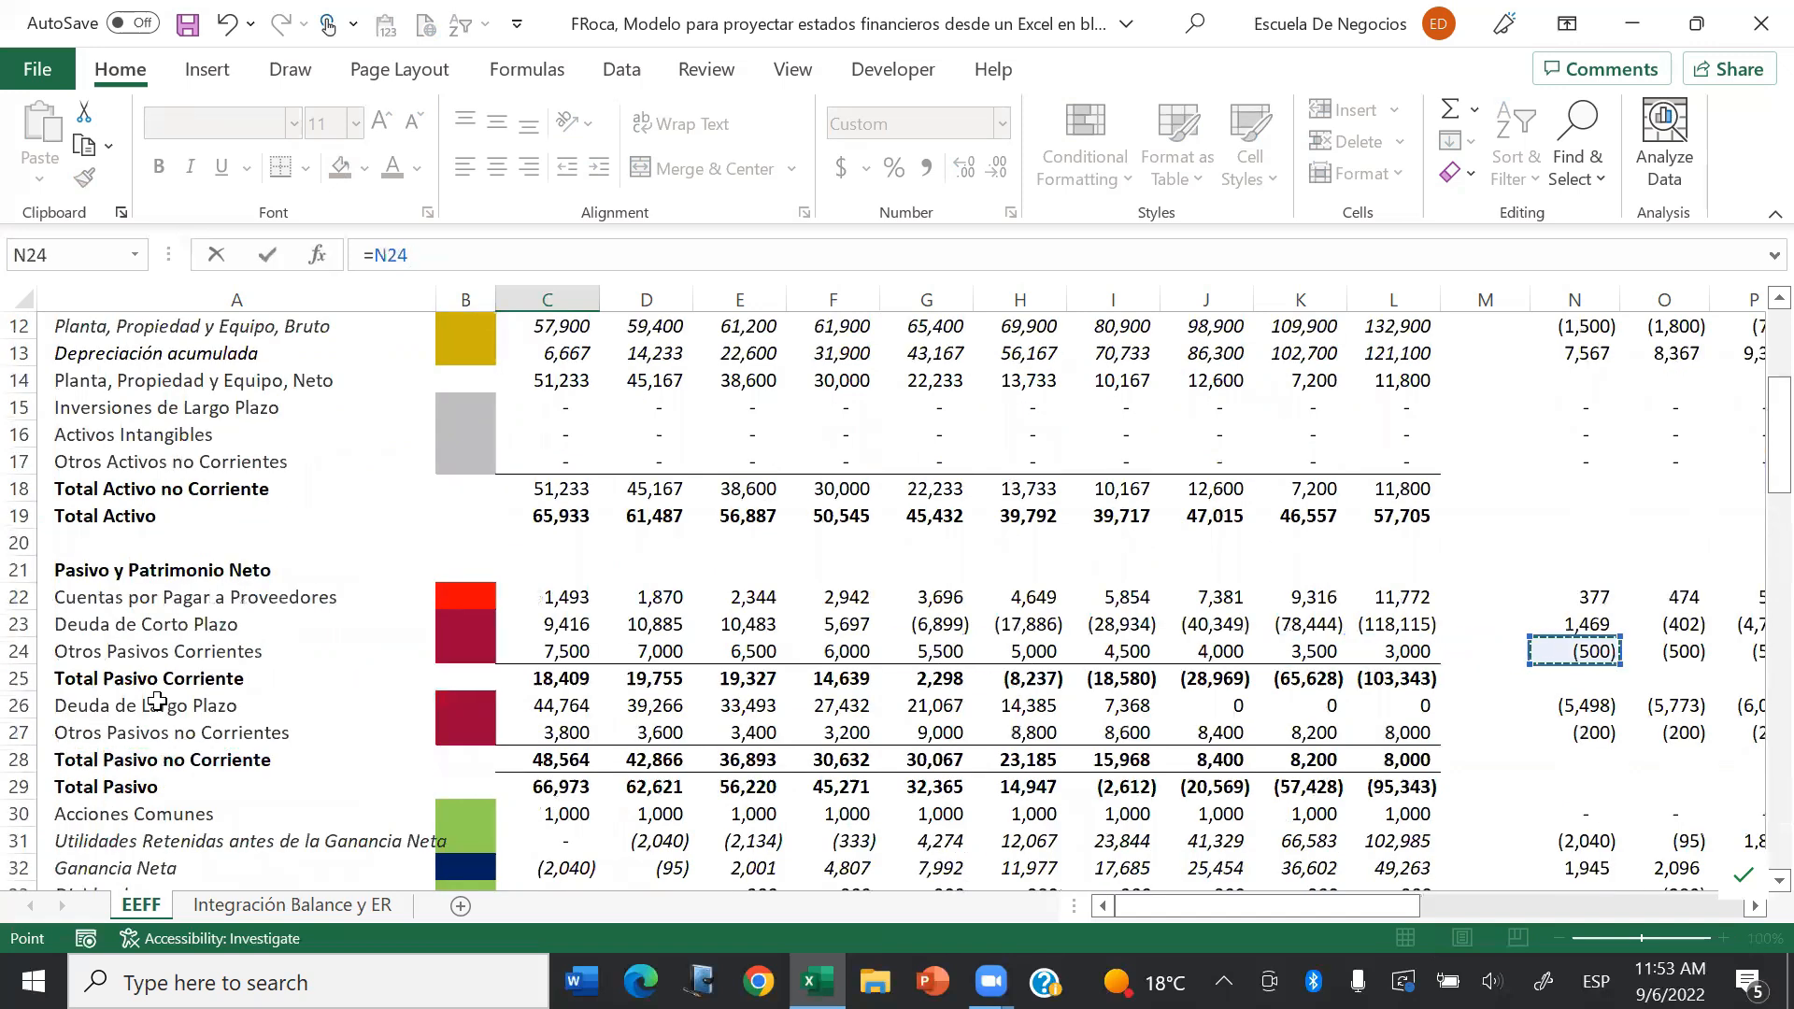
pyautogui.press('Return')
# Step: Link the first-year Emisión (o Repago) de Deuda de Largo Plazo in C92 to the 2023 variation with =N26
pyautogui.write('=')
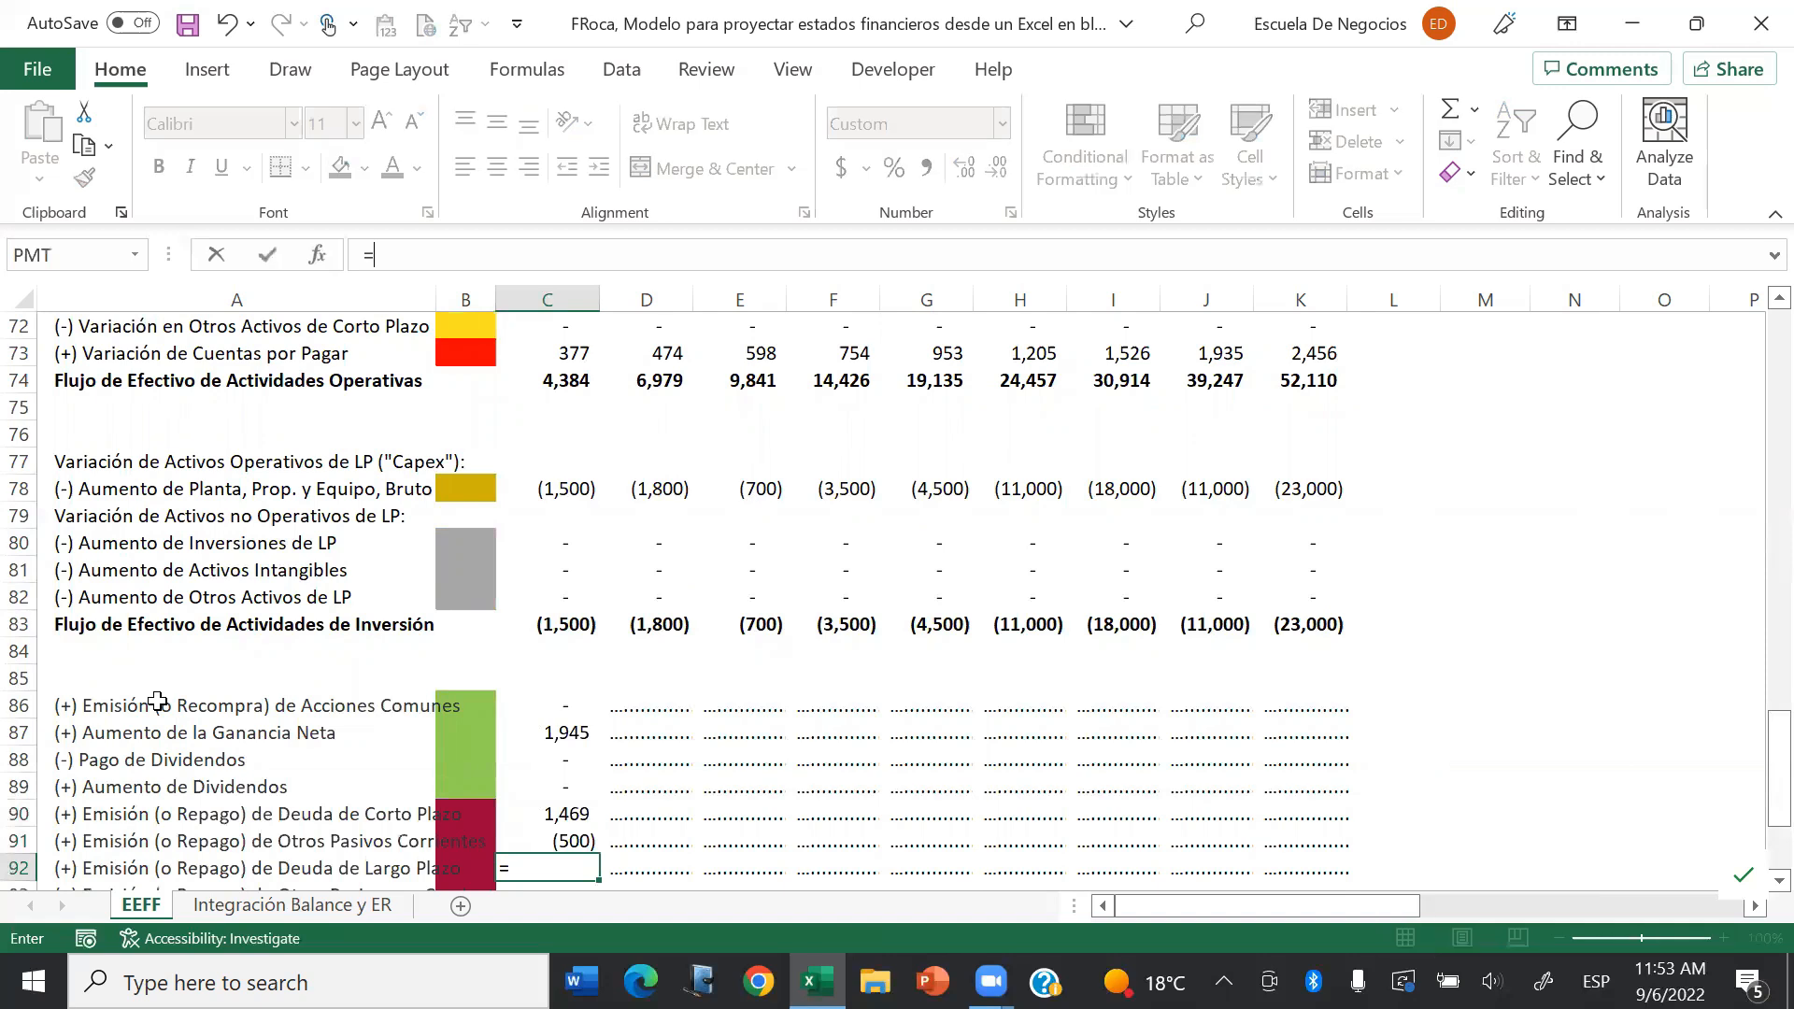
pyautogui.hotkey('ctrl', 'Home')
pyautogui.click(124, 760)
pyautogui.press('Down')
pyautogui.press('Down')
pyautogui.press('Down')
pyautogui.press('Down')
pyautogui.press('Down')
pyautogui.press('Down')
pyautogui.press('Down')
pyautogui.press('Down')
pyautogui.press('Down')
pyautogui.press('Down')
pyautogui.press('Down')
pyautogui.press('Down')
pyautogui.press('Down')
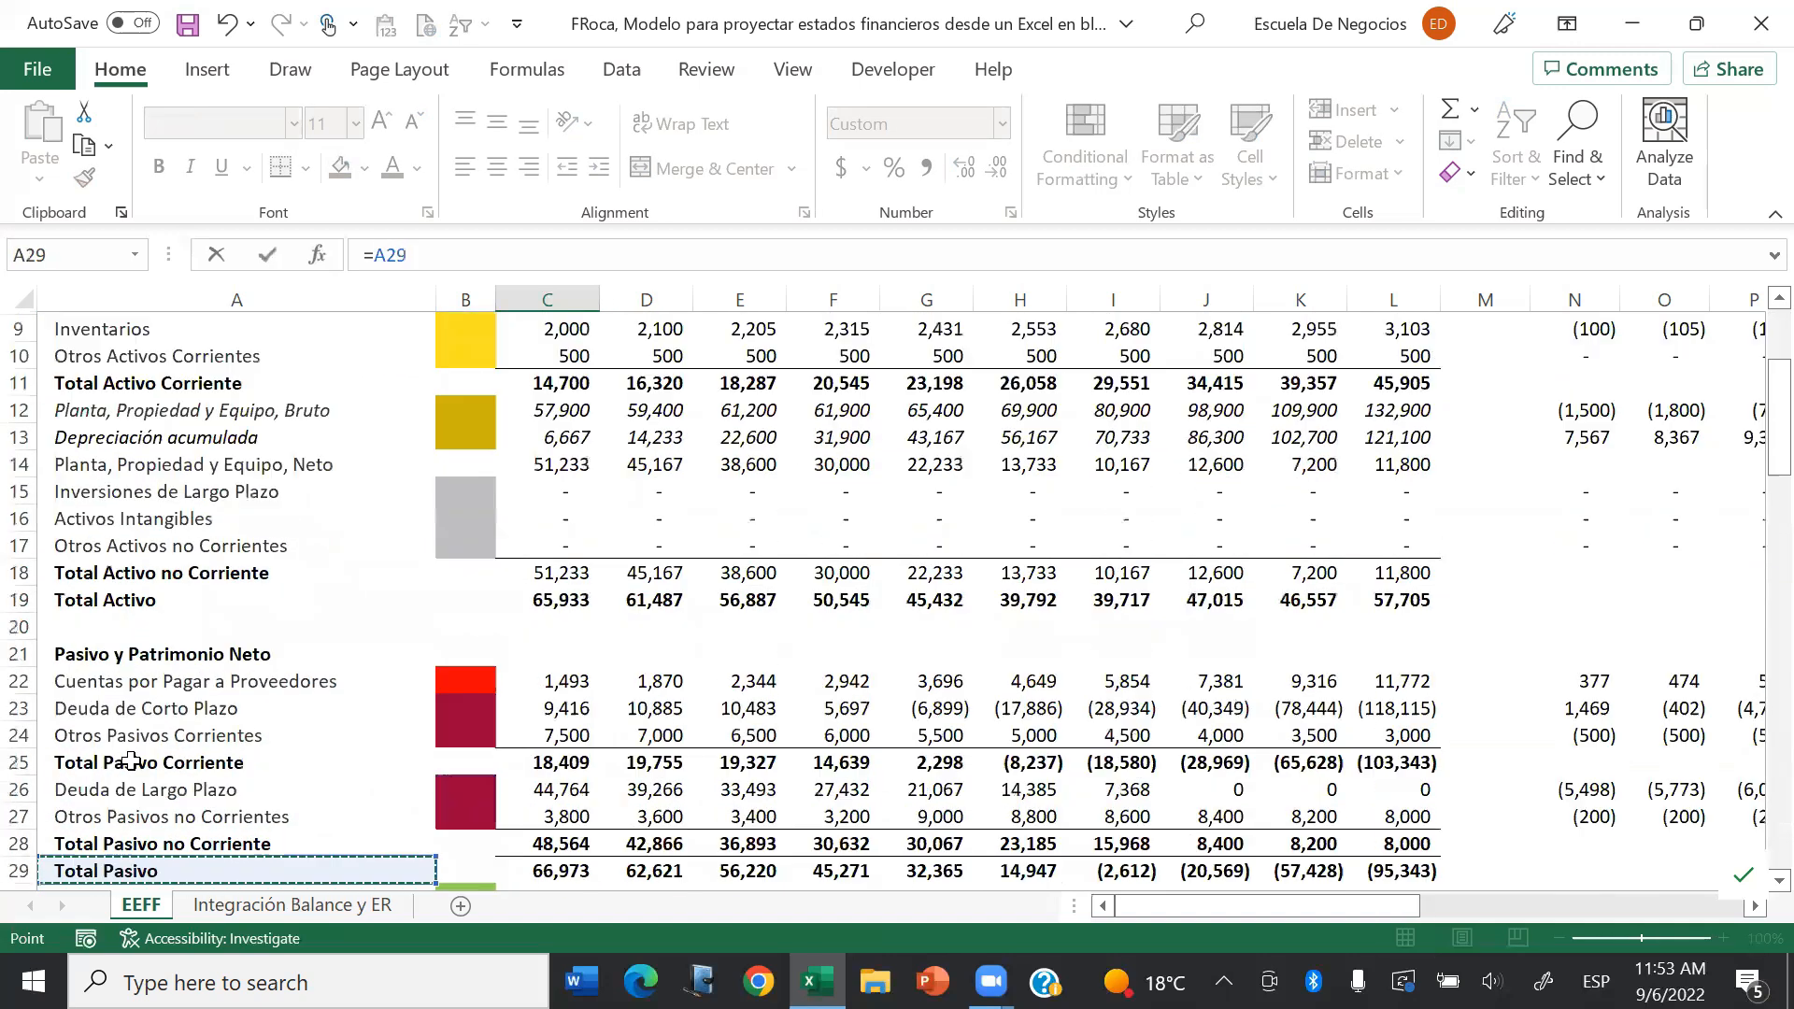
pyautogui.press('Up')
pyautogui.press('Up')
pyautogui.press('Up')
pyautogui.press('Right')
pyautogui.hotkey('ctrl', 'Right')
pyautogui.hotkey('ctrl', 'Right')
pyautogui.hotkey('ctrl', 'Right')
pyautogui.press('Return')
# Step: Copy the Deuda de Largo Plazo formula from C92 into C93 for Emisión (o Repago) de Otros Pasivos no Corrientes
pyautogui.write('=')
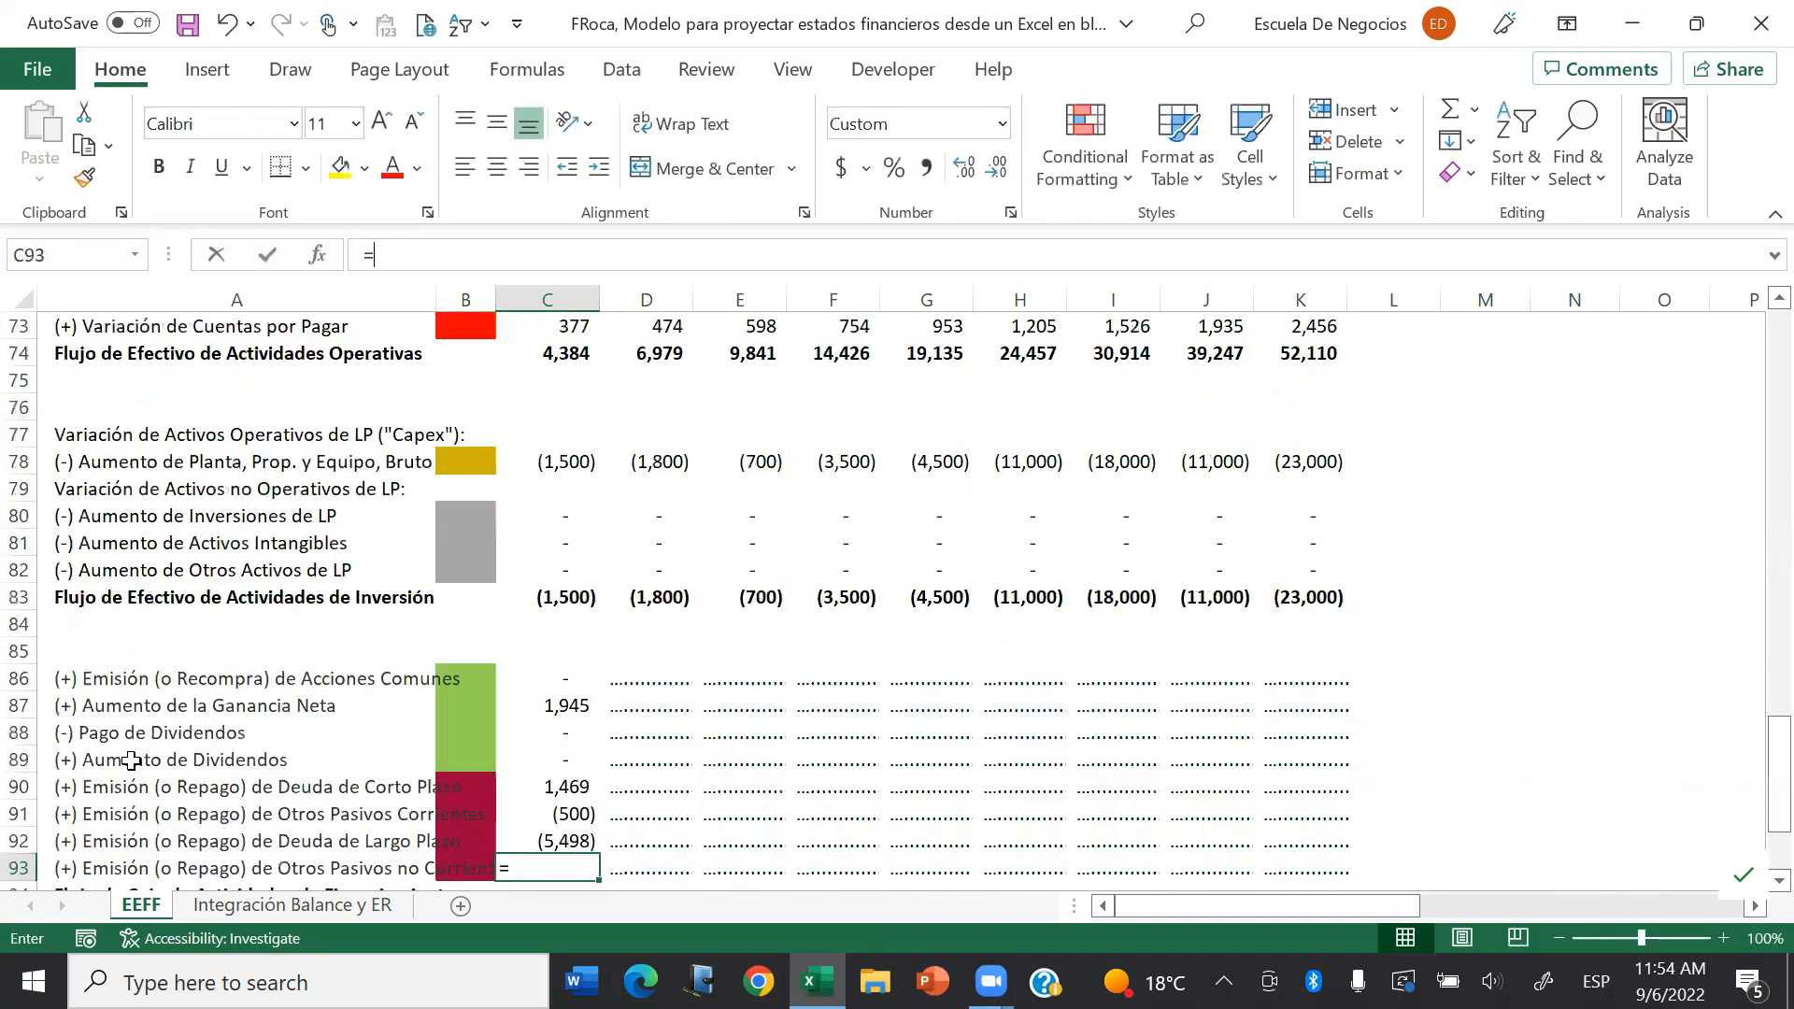
pyautogui.press('Escape')
pyautogui.press('Up')
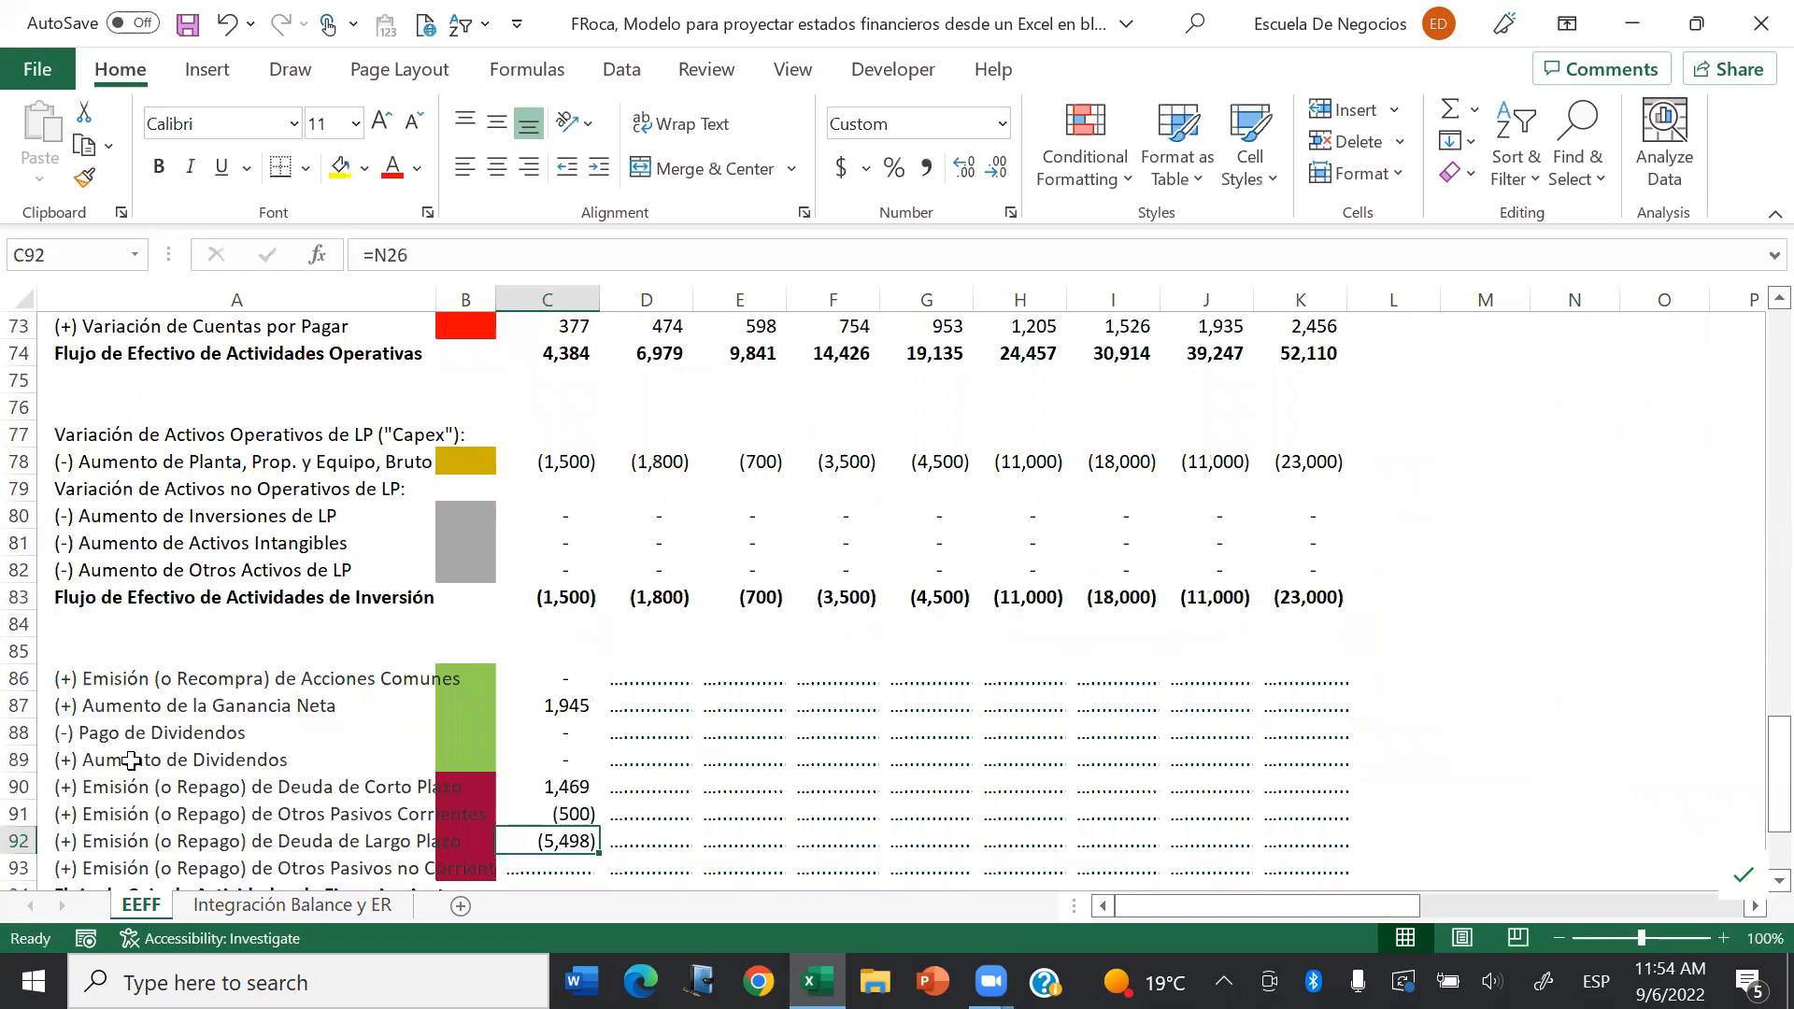
pyautogui.hotkey('ctrl', 'c')
pyautogui.press('Down')
pyautogui.hotkey('ctrl', 'v')
# Step: Total the first-year Flujo de Caja de Actividades de Financiamiento in C94 by summing C86:C93
pyautogui.press('Down')
pyautogui.press('Down')
pyautogui.press('Down')
pyautogui.press('Up')
pyautogui.press('Up')
pyautogui.write(')')
pyautogui.press('BackSpace')
pyautogui.press('BackSpace')
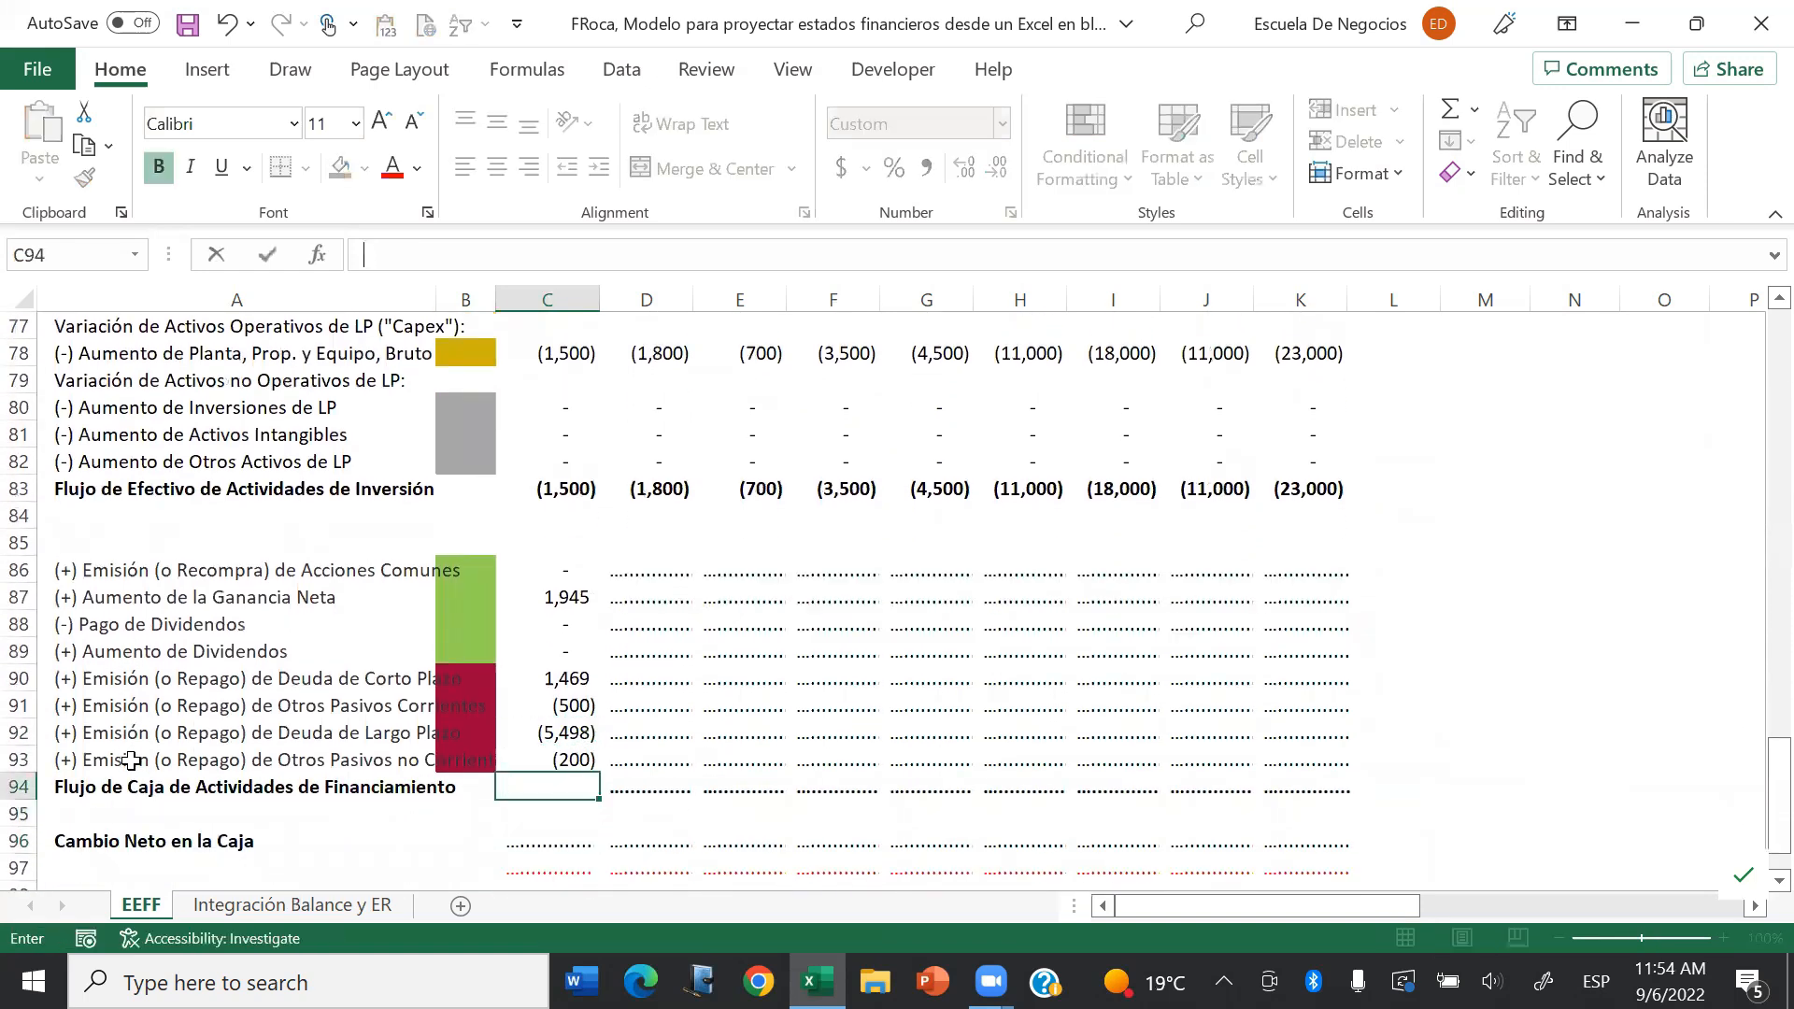
pyautogui.write('=sum(')
pyautogui.press('Up')
pyautogui.hotkey('shift', 'Up')
pyautogui.hotkey('shift', 'Up')
pyautogui.hotkey('shift', 'Up')
pyautogui.hotkey('shift', 'Up')
pyautogui.hotkey('shift', 'Up')
pyautogui.hotkey('shift', 'Up')
pyautogui.hotkey('shift', 'Up')
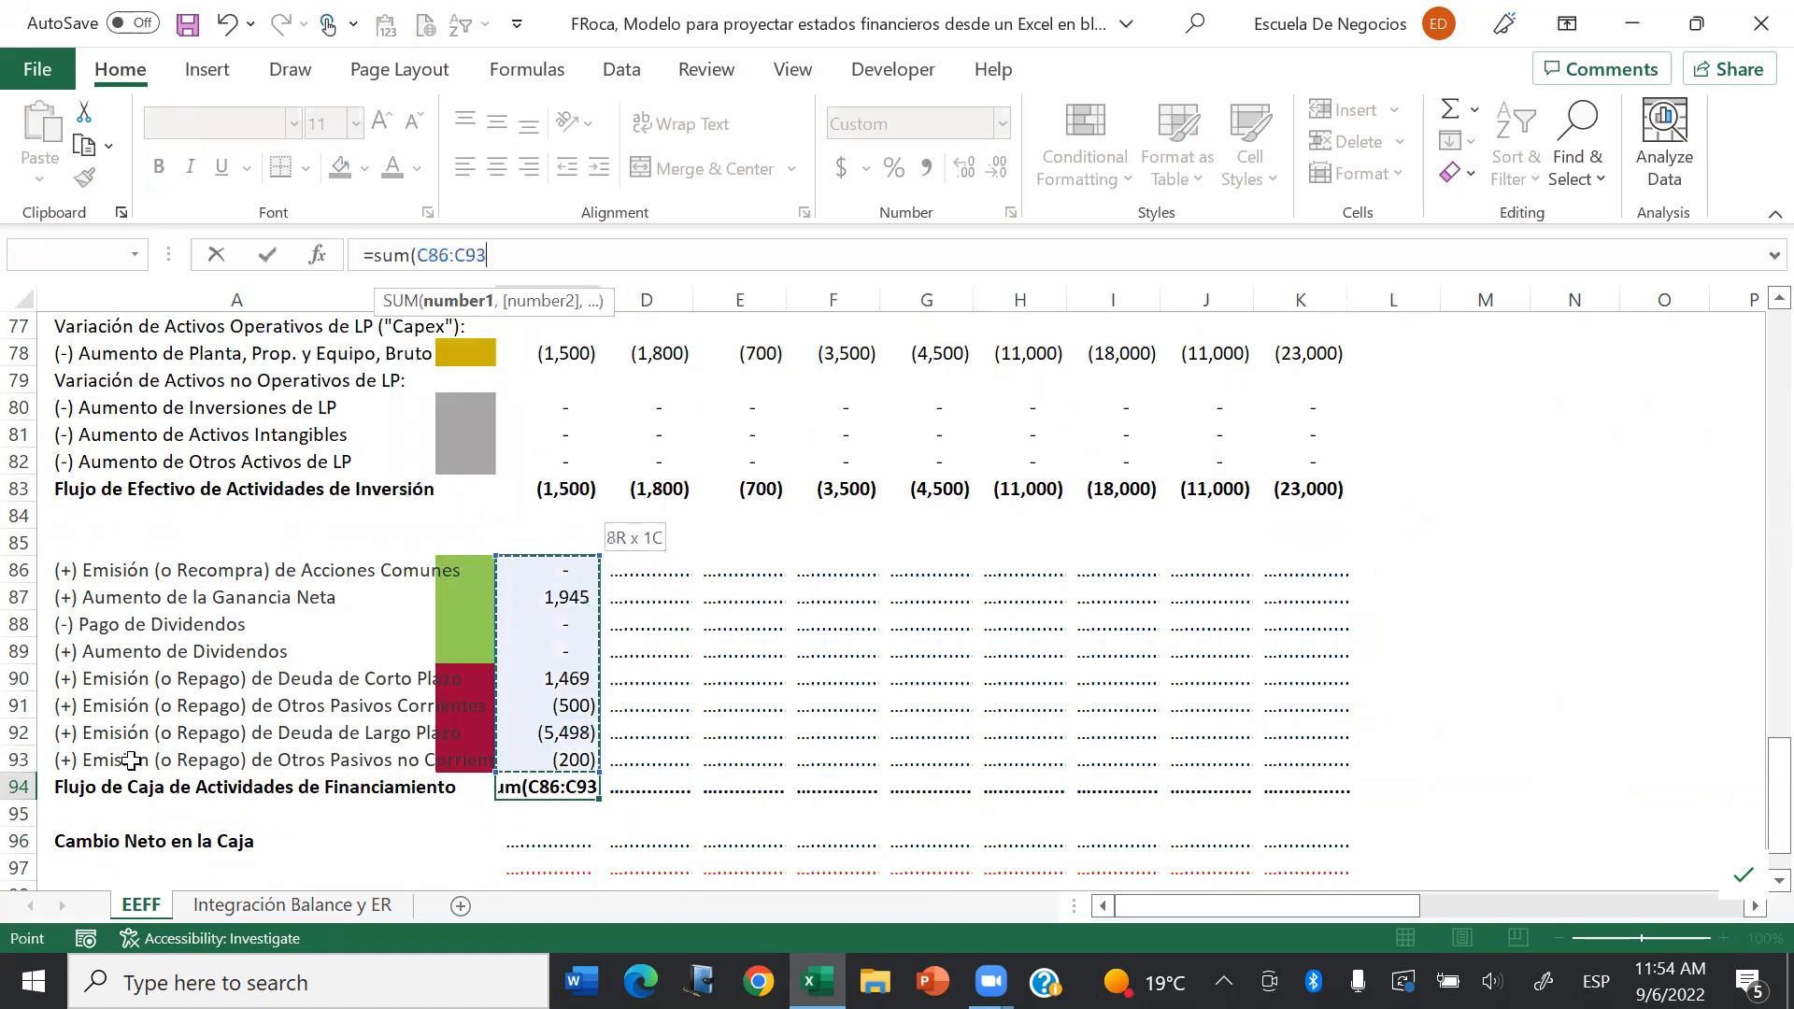
pyautogui.press('Return')
# Step: Copy the first-year financing formulas in C86:C94 across the remaining years through column K
pyautogui.press('Up')
pyautogui.hotkey('shift', 'Up')
pyautogui.hotkey('shift', 'Up')
pyautogui.hotkey('shift', 'Up')
pyautogui.hotkey('shift', 'Up')
pyautogui.hotkey('shift', 'Up')
pyautogui.hotkey('shift', 'Up')
pyautogui.hotkey('shift', 'Up')
pyautogui.hotkey('shift', 'Up')
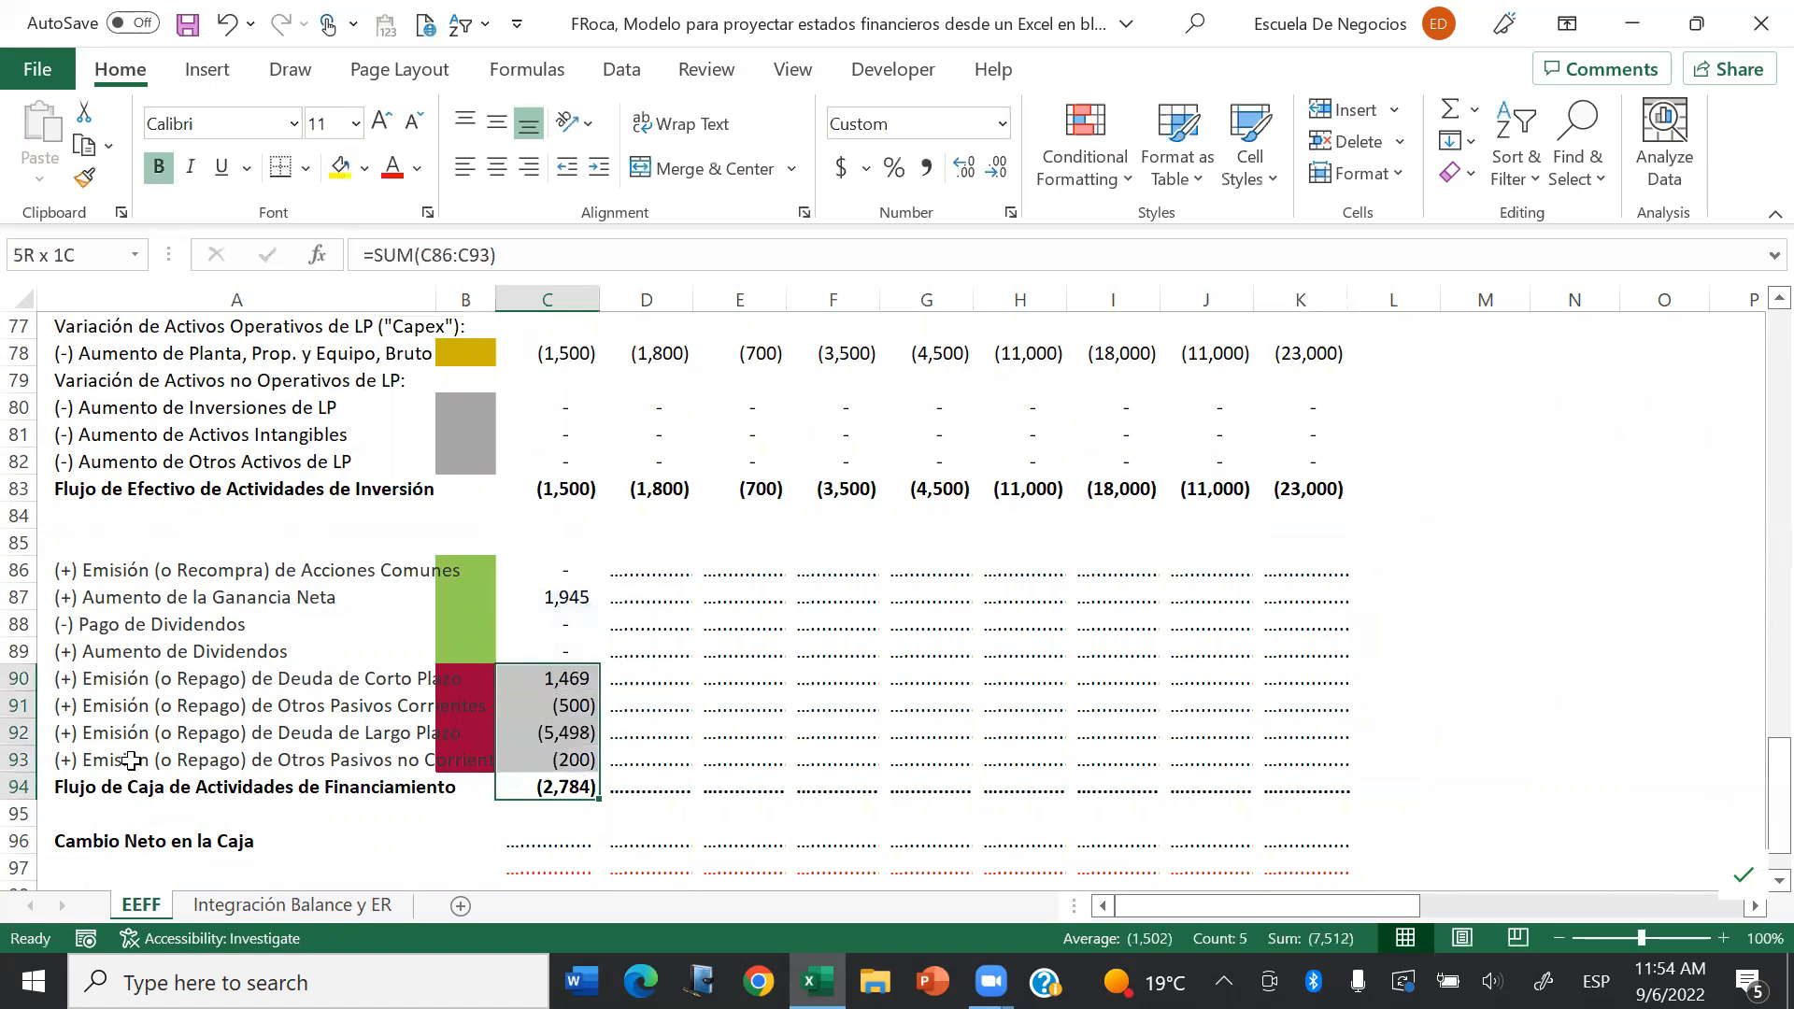
pyautogui.hotkey('ctrl', 'c')
pyautogui.hotkey('ctrl', 'shift', 'Right')
pyautogui.press('Return')
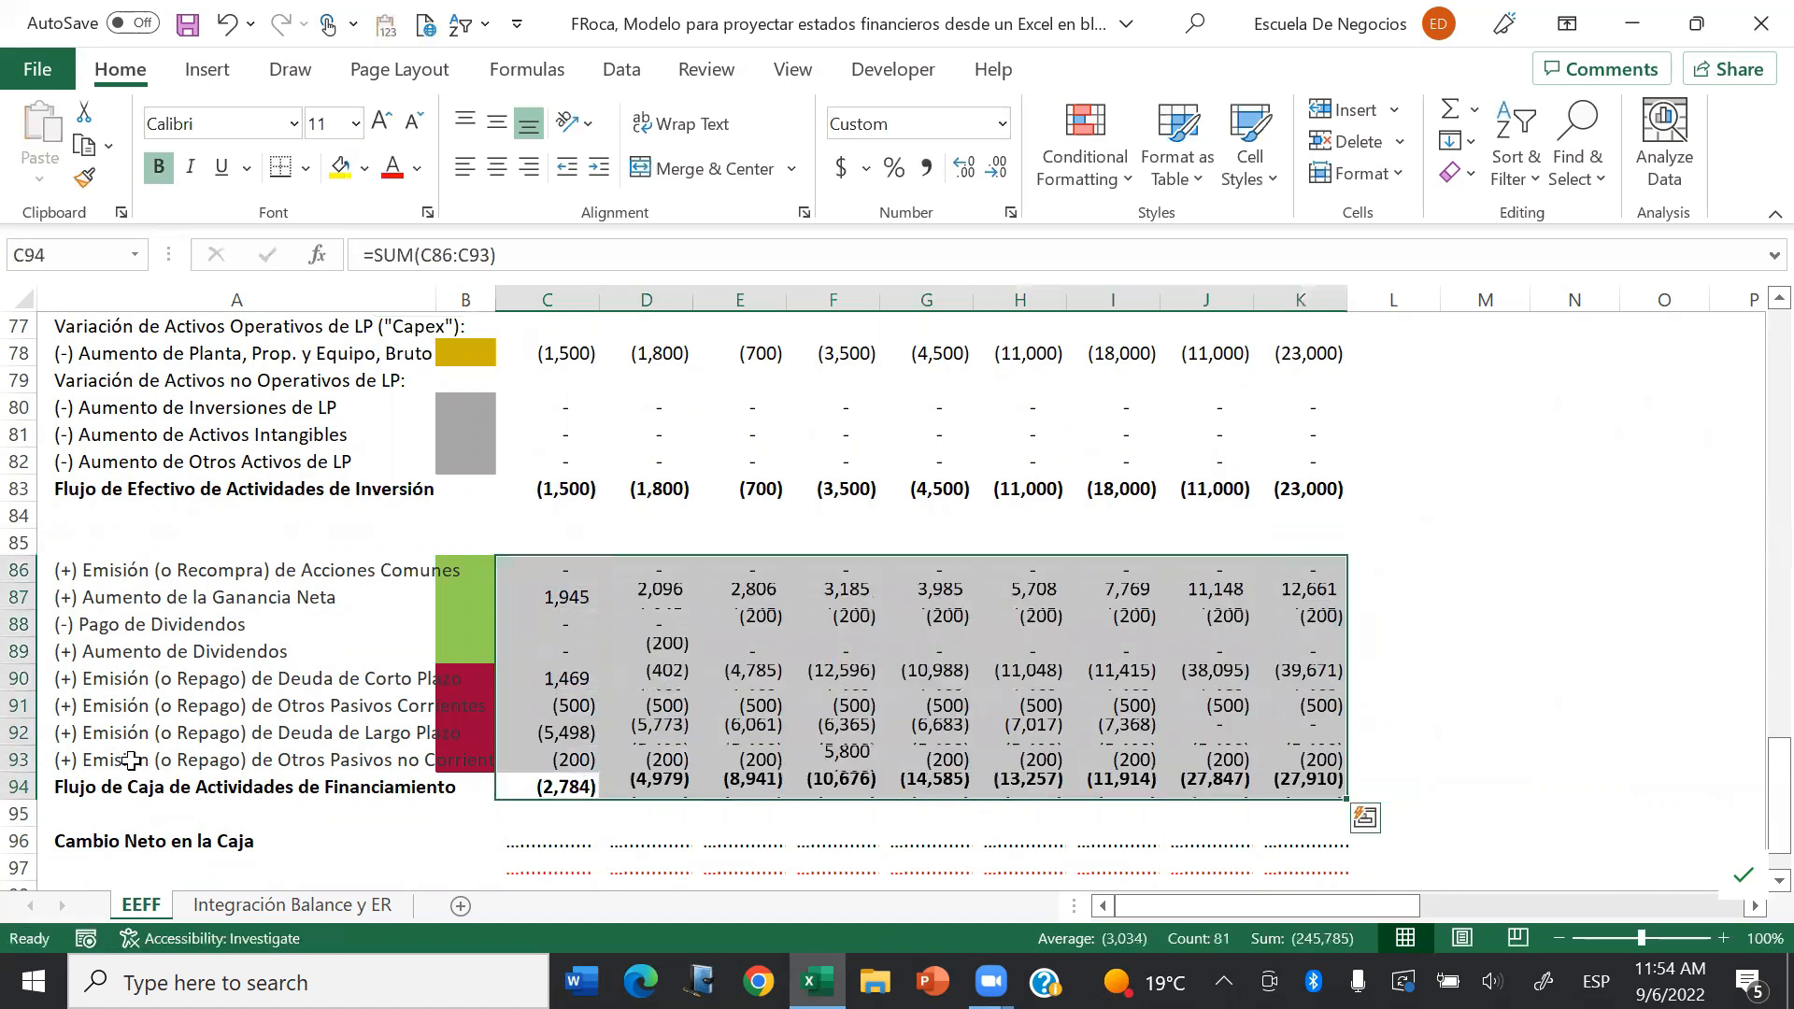
# Step: Calculate the first-year Cambio Neto en la Caja in C96 as the sum of C94, C83 and C74
pyautogui.press('Down')
pyautogui.press('Down')
pyautogui.write('=sum(')
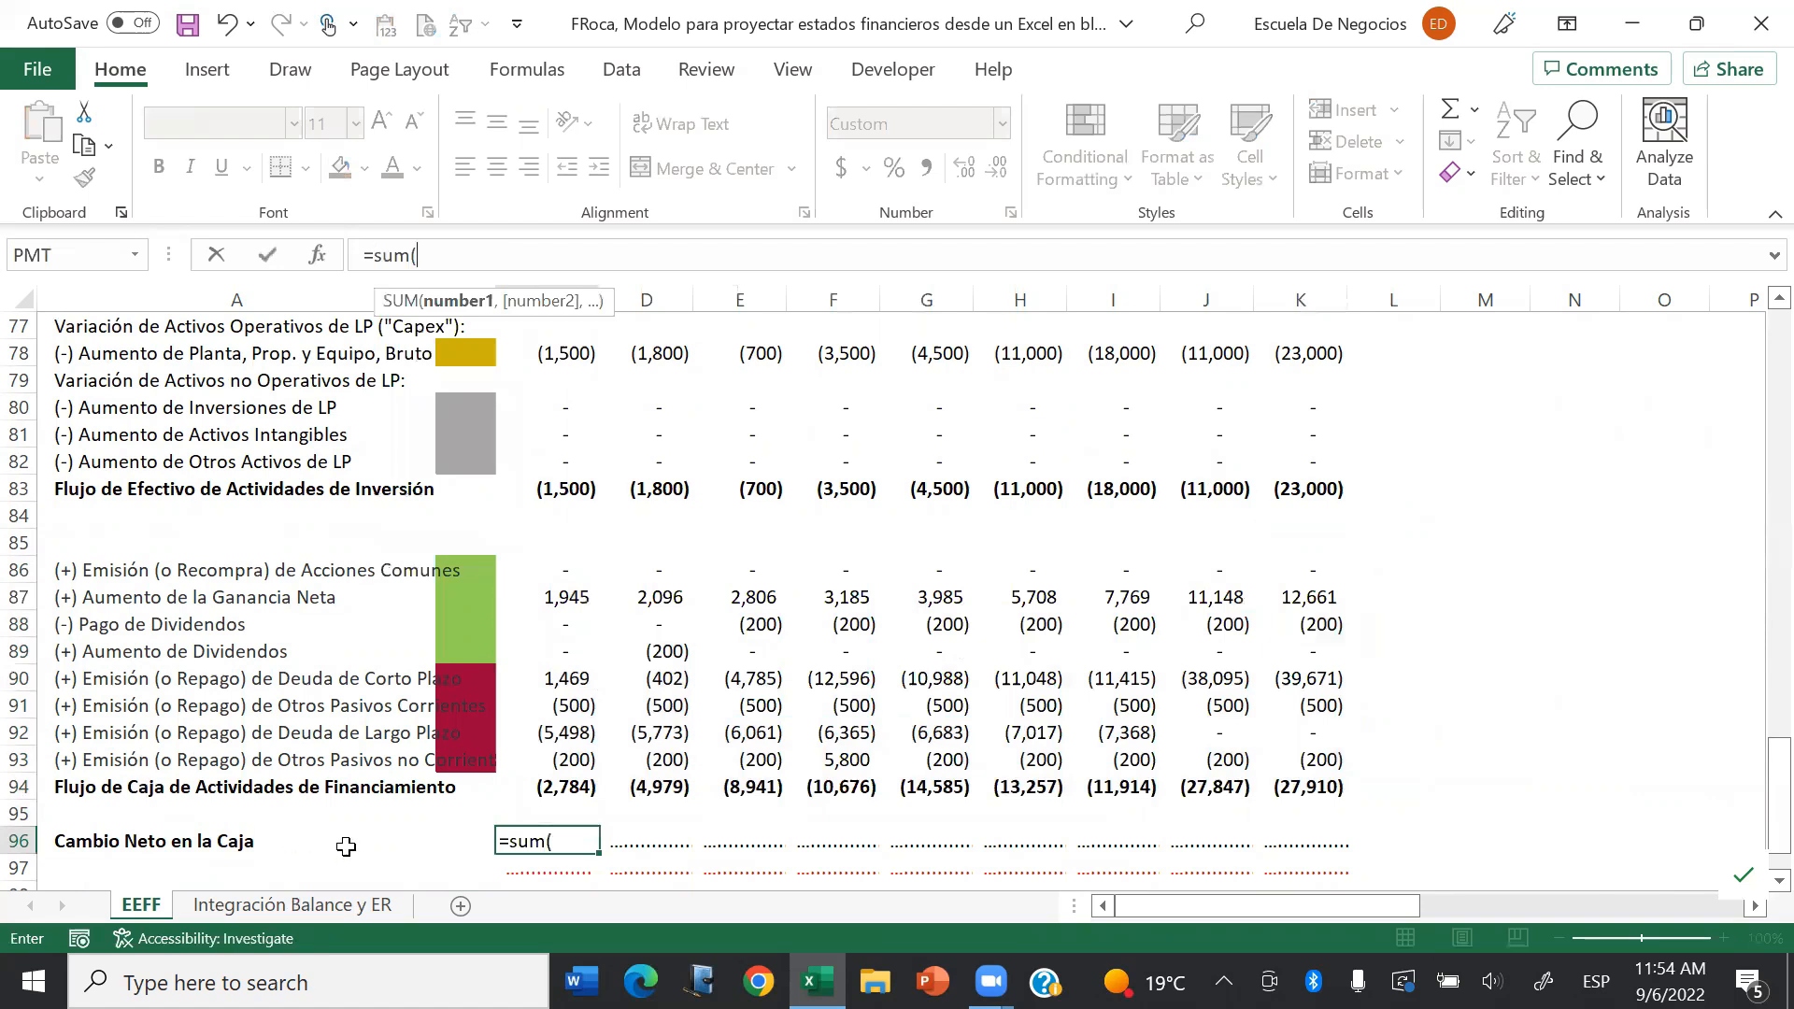
pyautogui.click(537, 791)
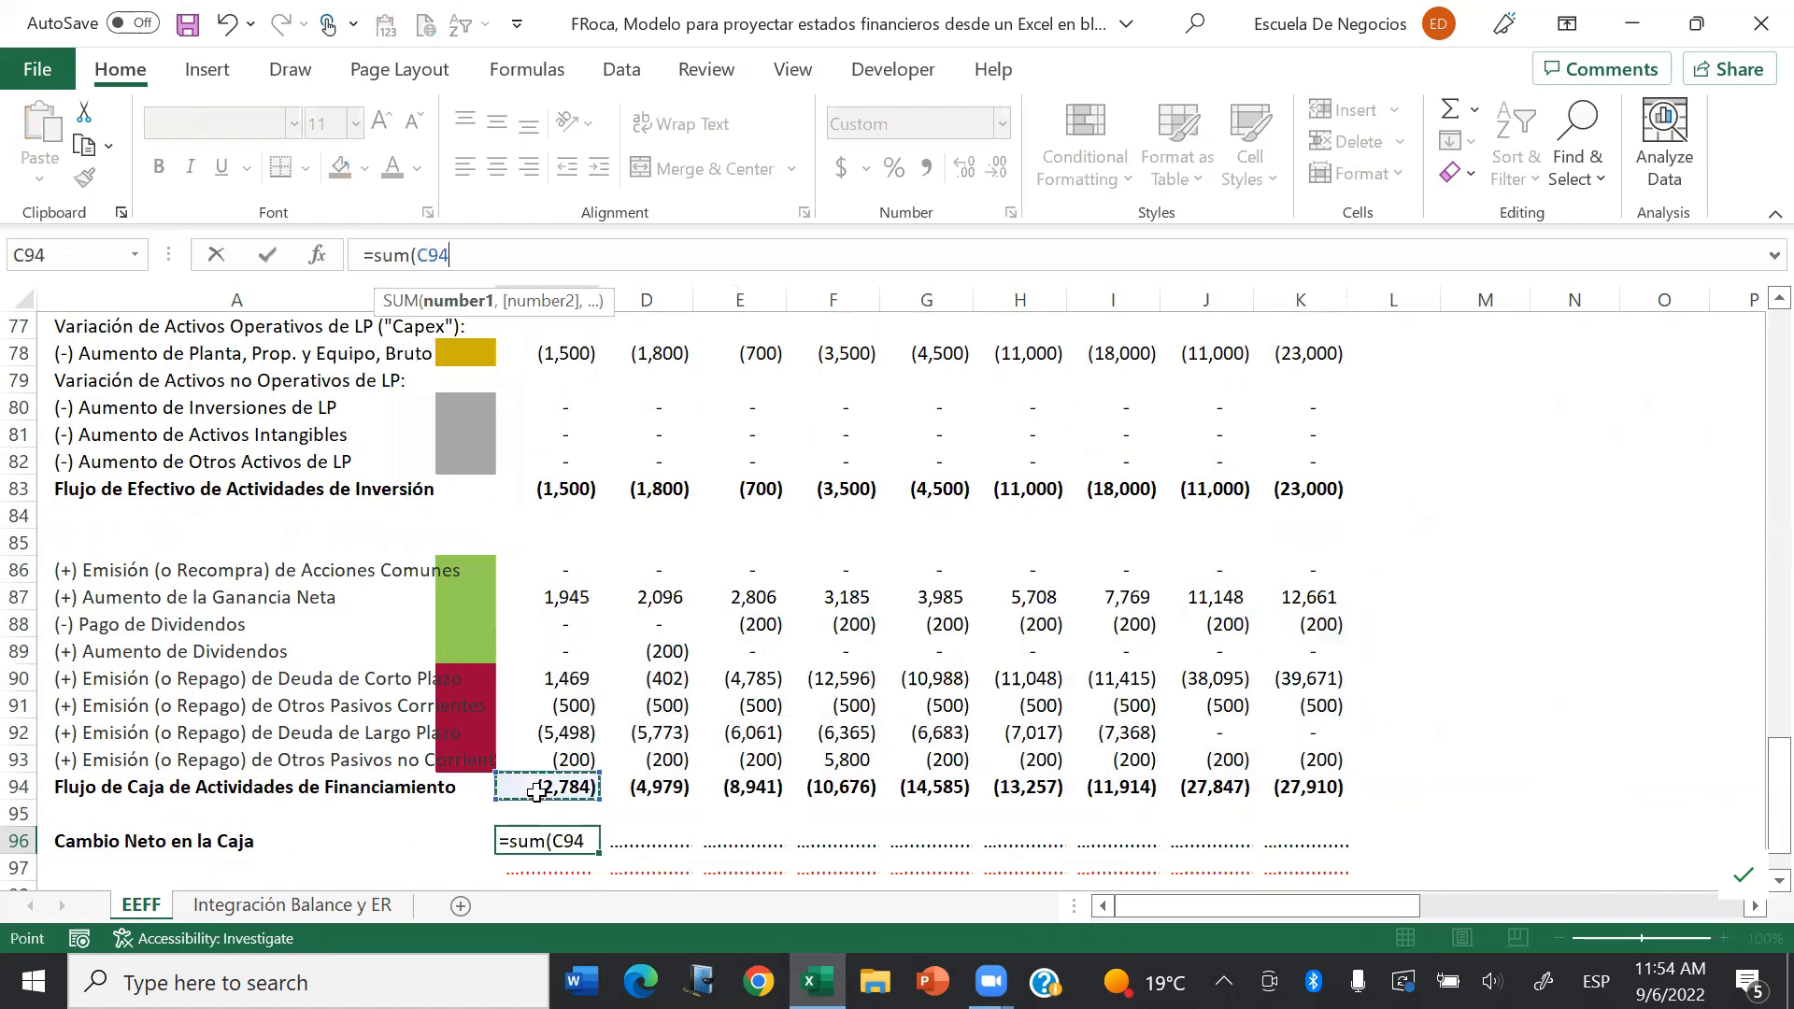
pyautogui.write(',')
pyautogui.click(576, 484)
pyautogui.scroll(1, 1753, 303)
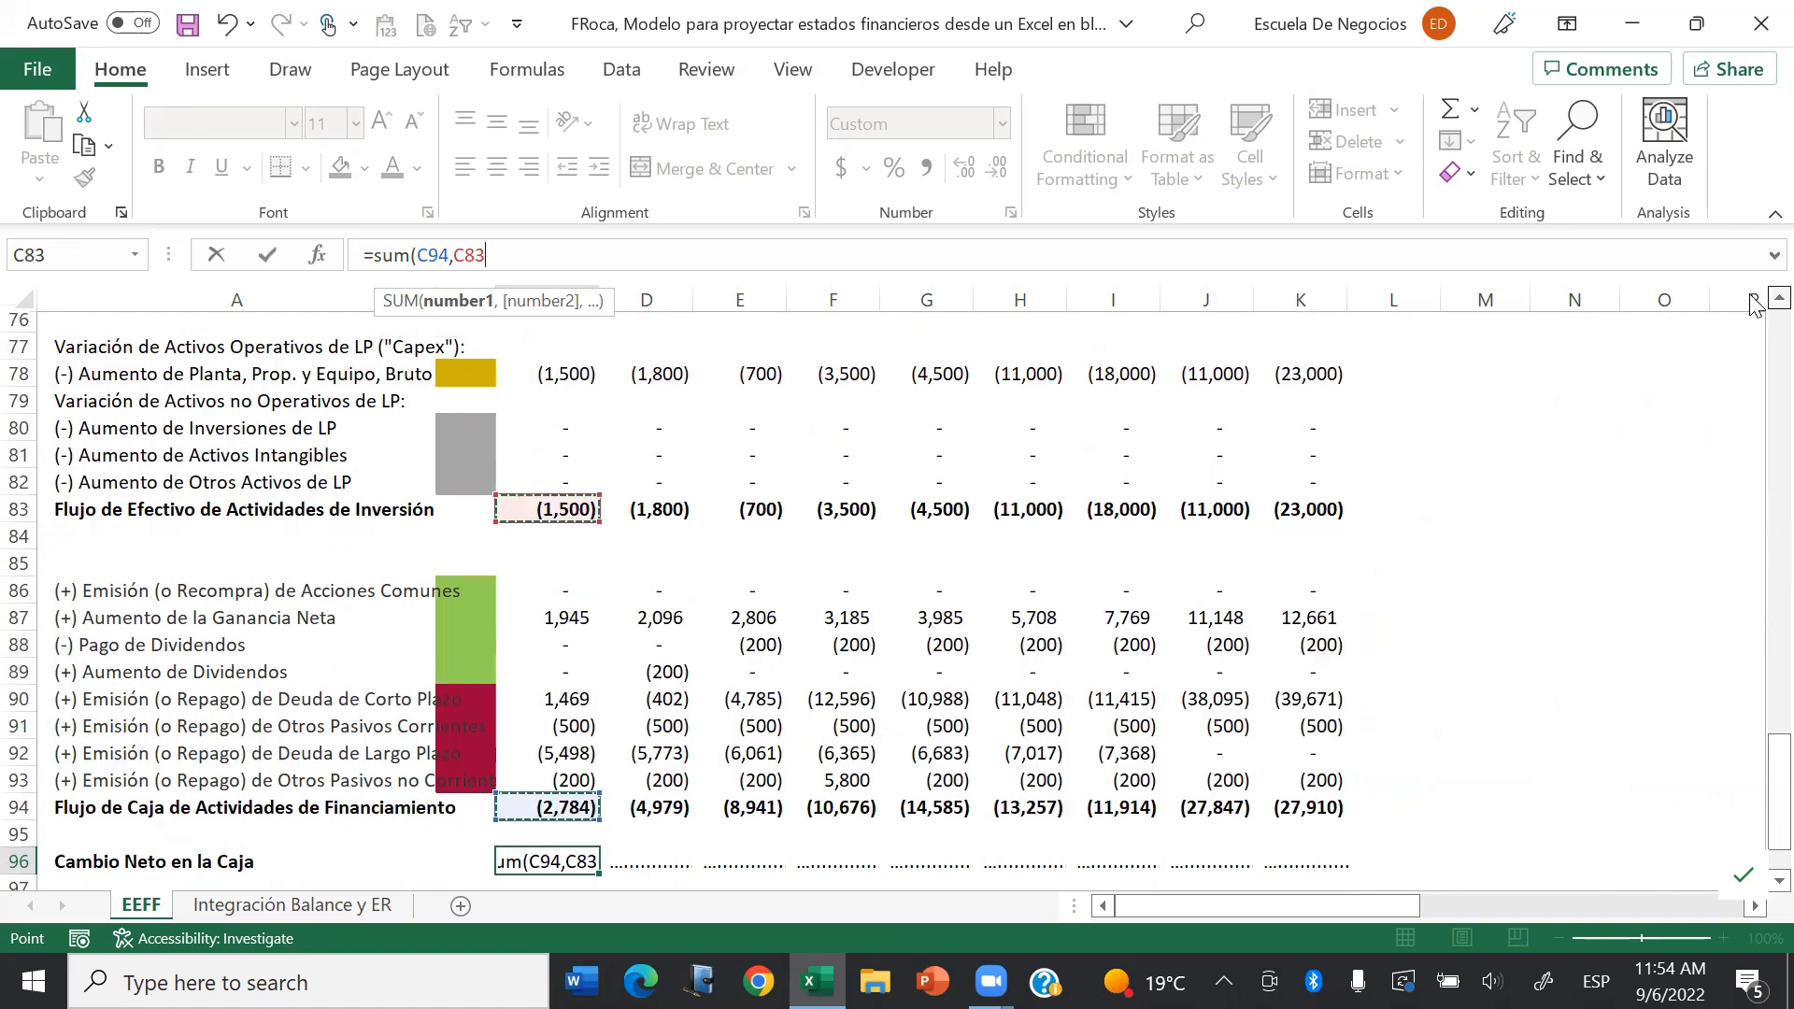
pyautogui.scroll(2, 1753, 304)
pyautogui.write(',')
pyautogui.click(560, 378)
pyautogui.press('Return')
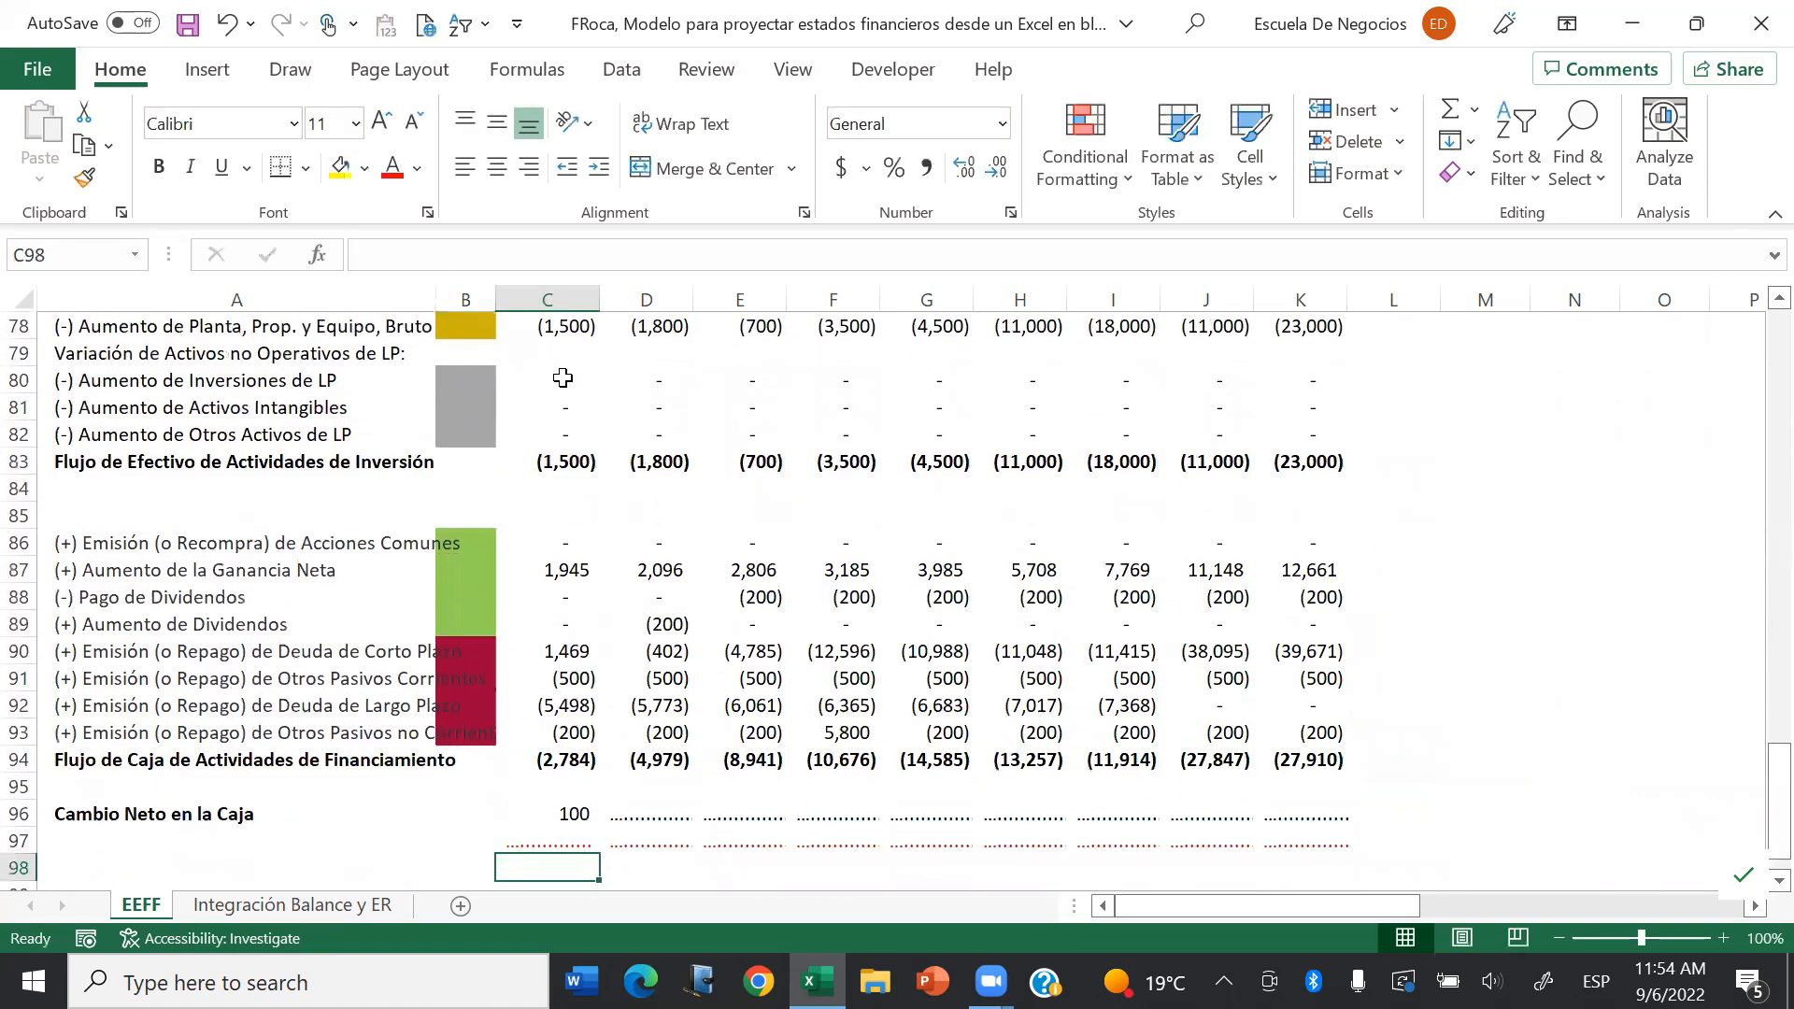
# Step: Add a check in C97 that subtracts the 2023 Caja y Bancos variation from Cambio Neto en la Caja with =C96-N6
pyautogui.write('=')
pyautogui.press('Up')
pyautogui.write('-')
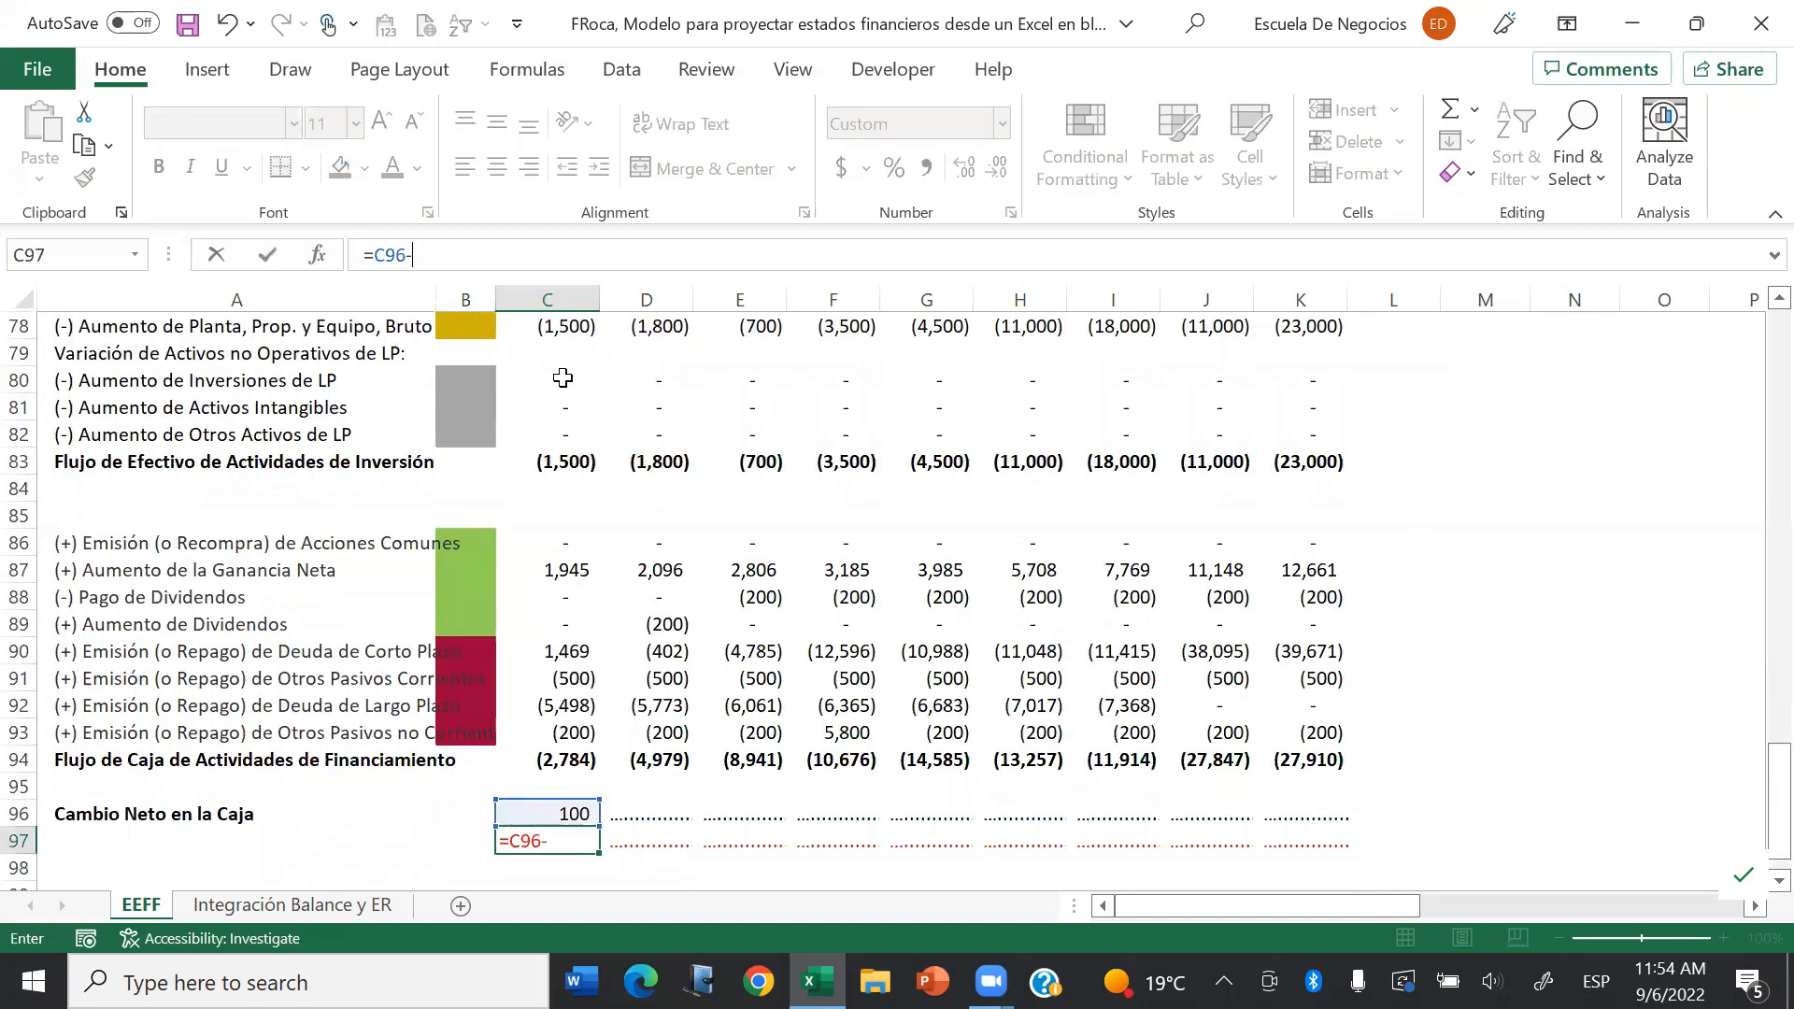
pyautogui.hotkey('ctrl', 'Home')
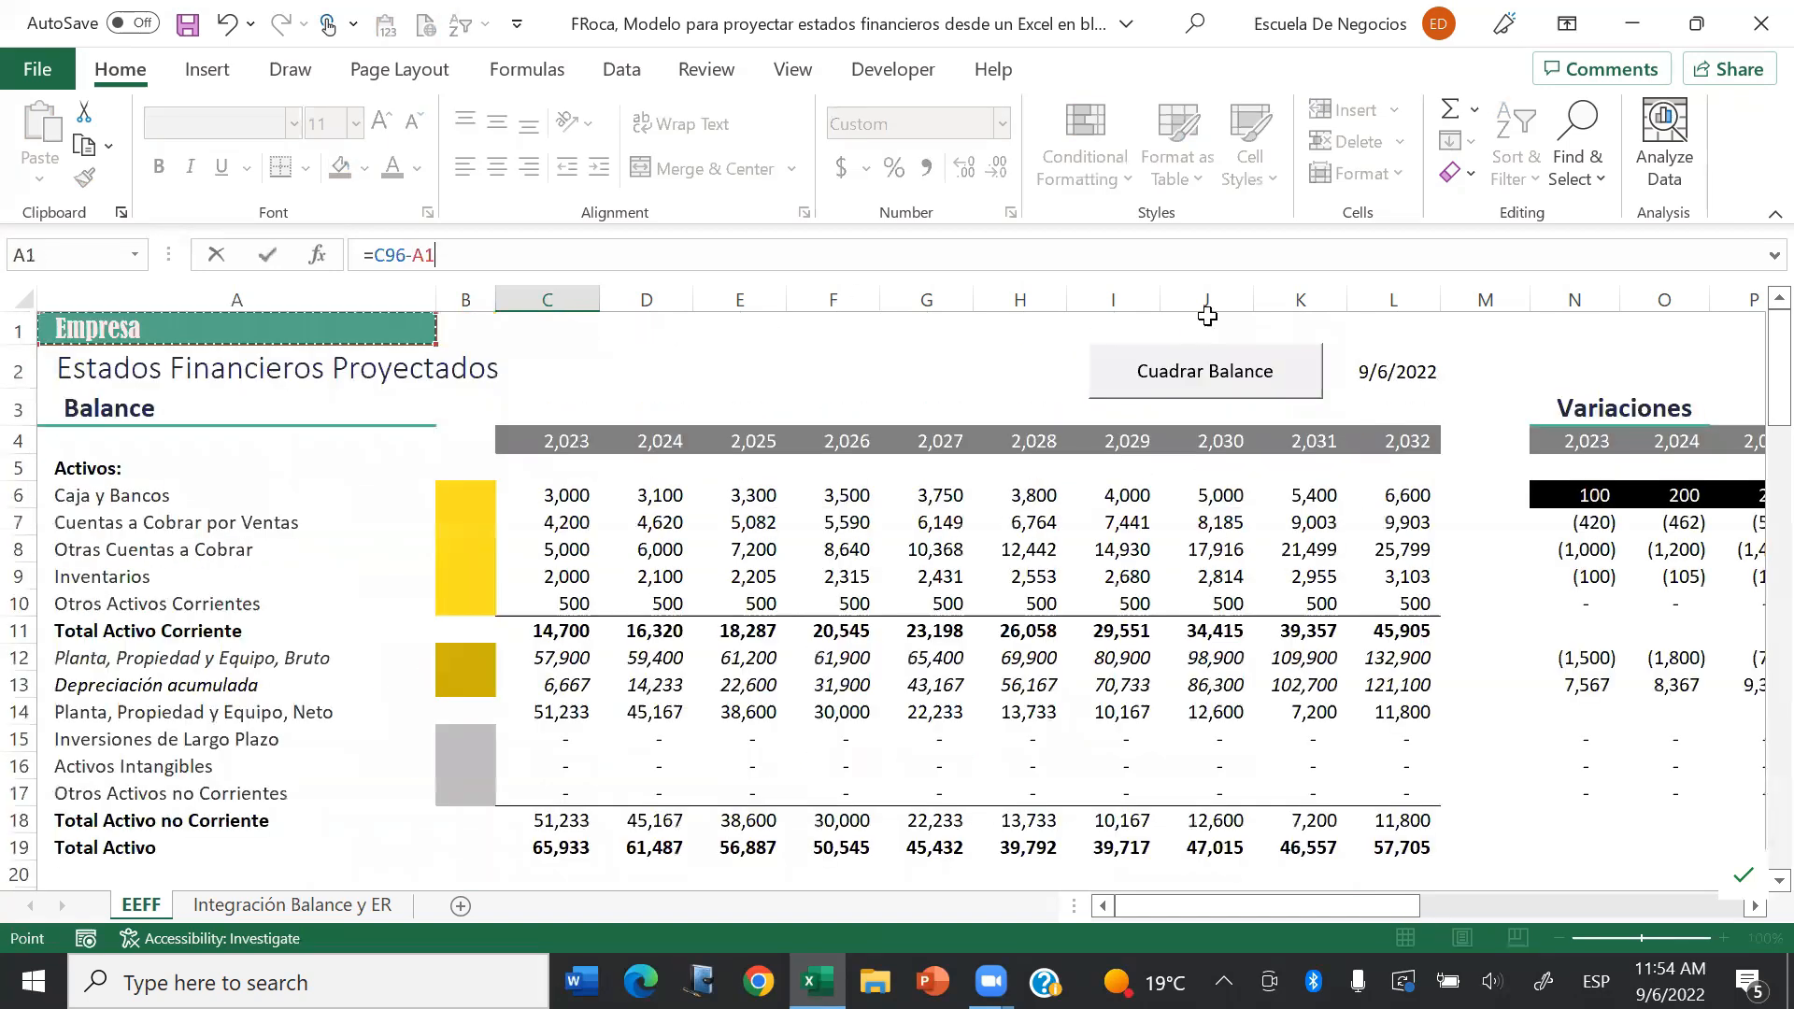
pyautogui.click(1600, 493)
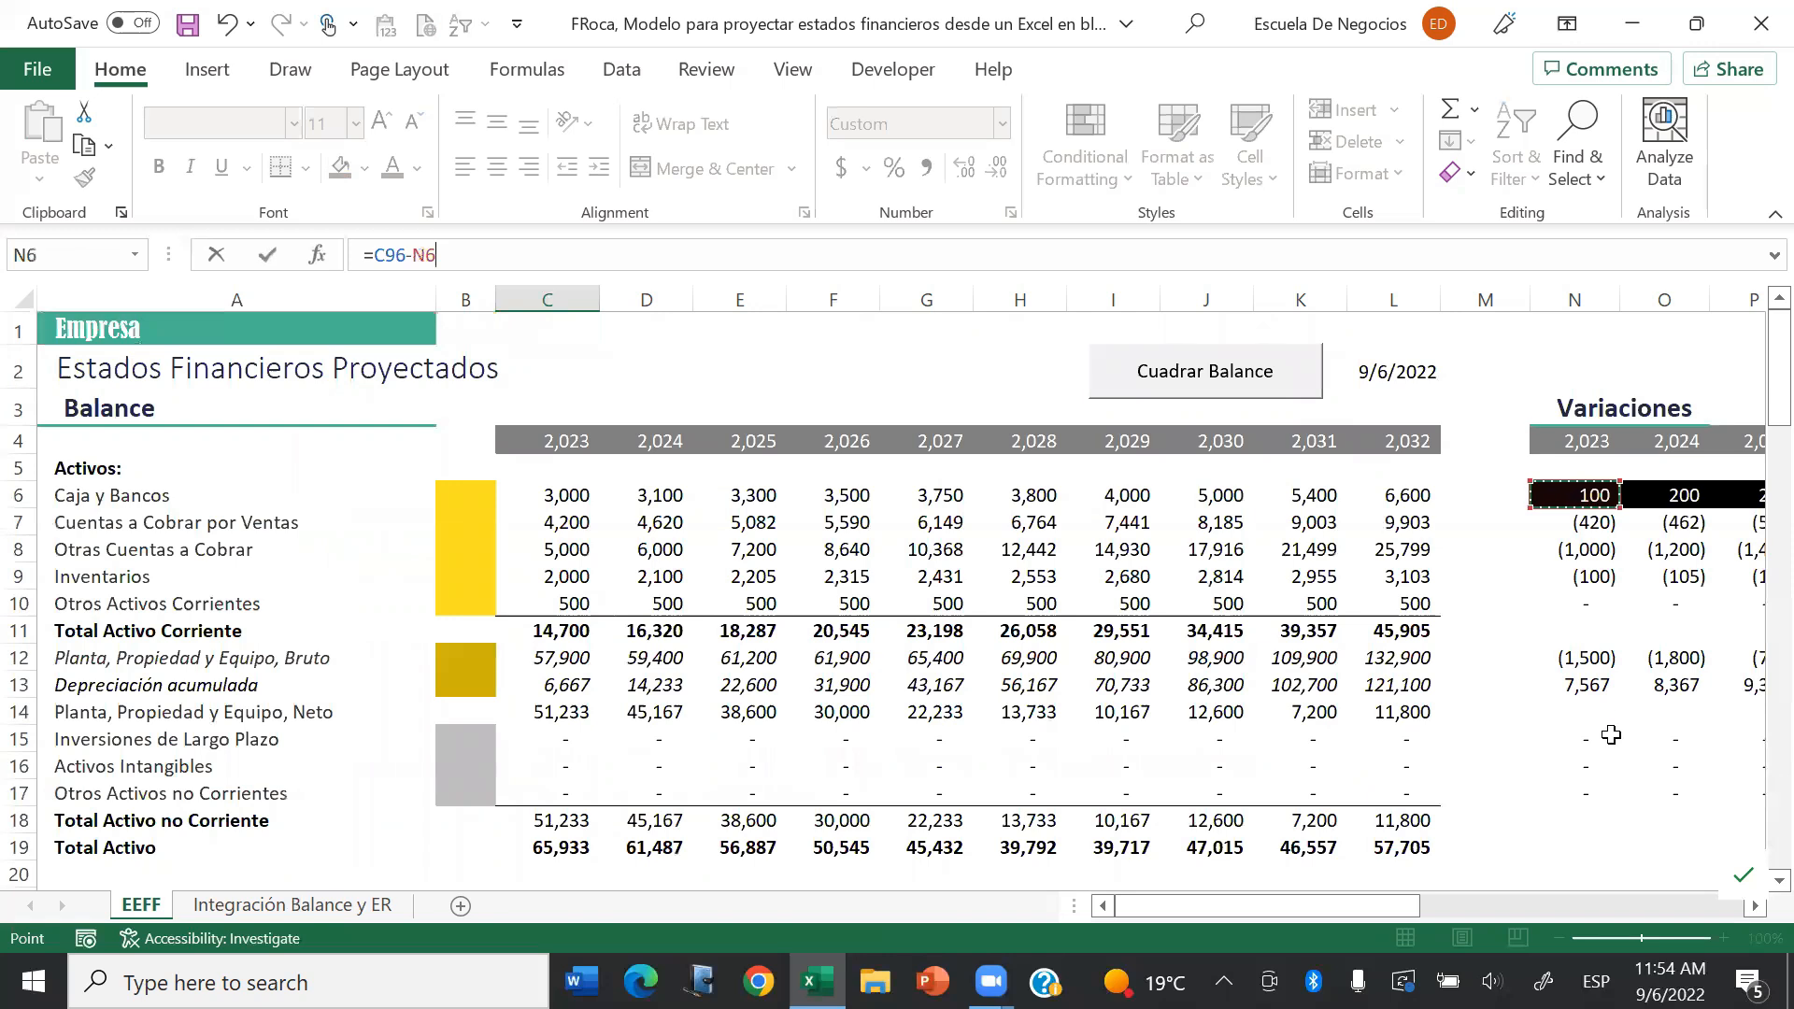
pyautogui.press('Return')
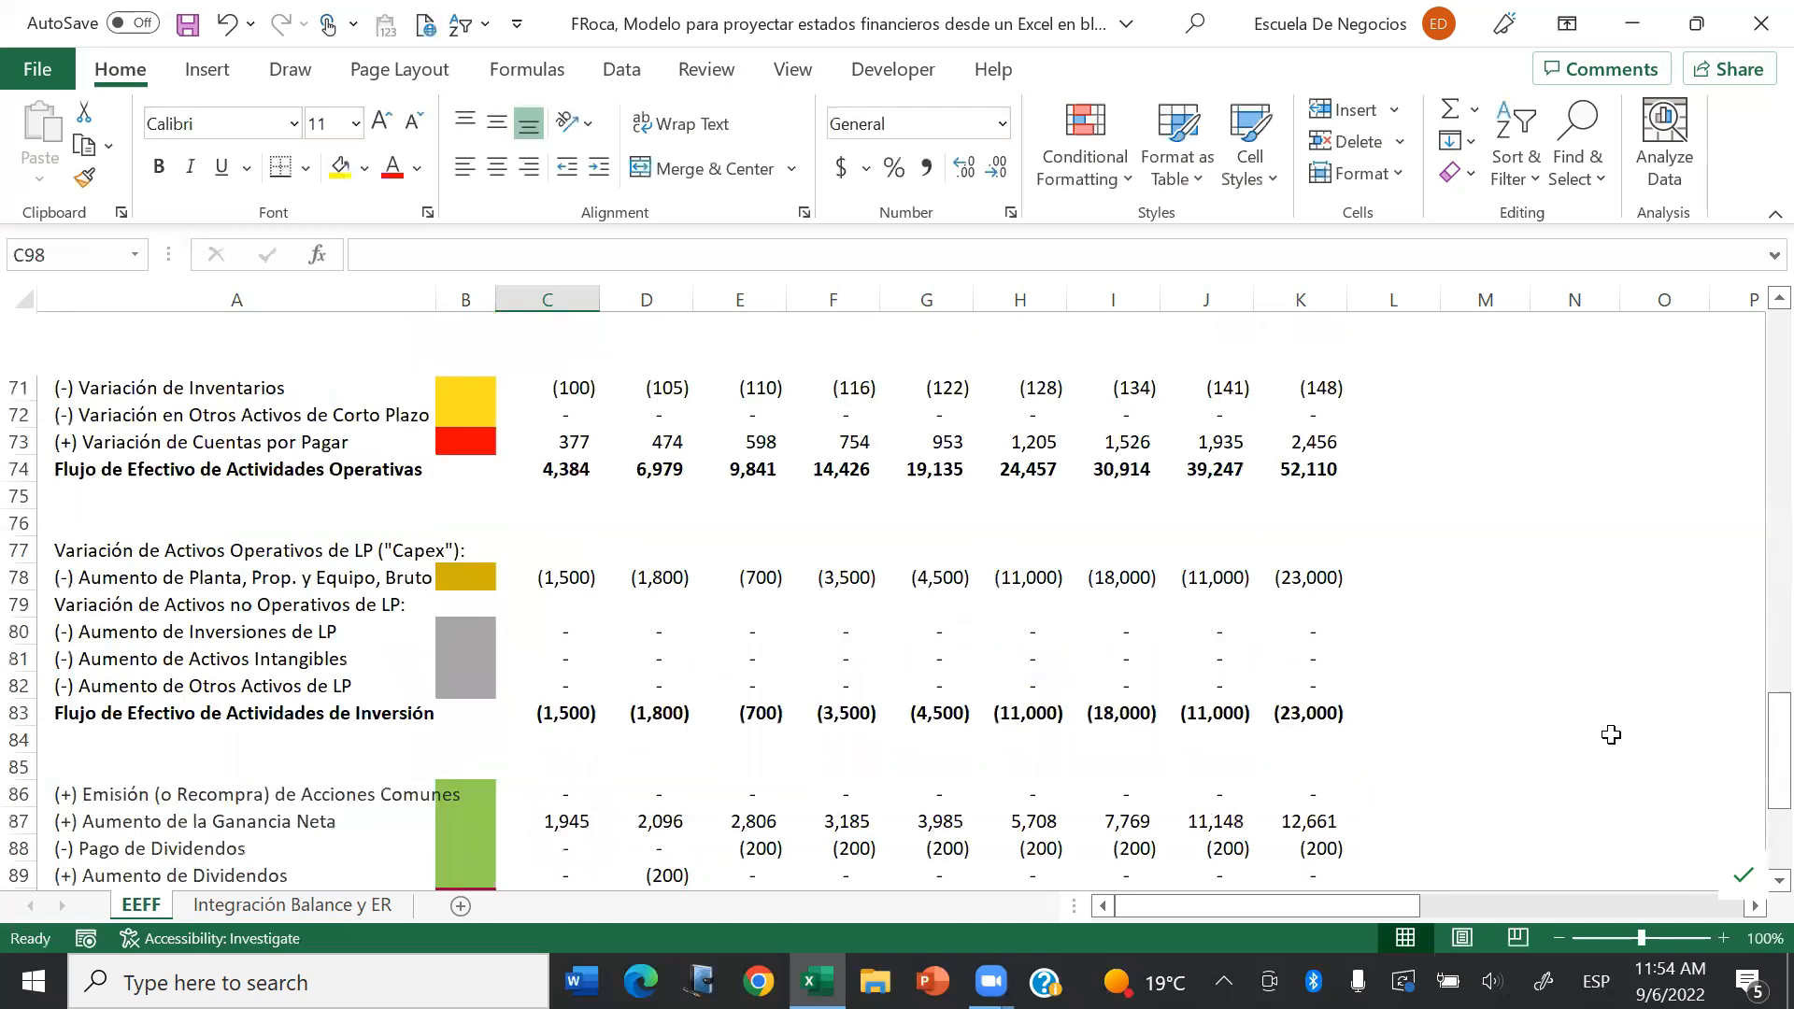
# Step: Copy the first-year formulas in C86:C97, including Cambio Neto en la Caja and its check, across the remaining years through column K
pyautogui.press('Up')
pyautogui.hotkey('shift', 'Up')
pyautogui.hotkey('shift', 'Up')
pyautogui.hotkey('shift', 'Up')
pyautogui.hotkey('shift', 'Up')
pyautogui.hotkey('shift', 'Up')
pyautogui.hotkey('shift', 'Up')
pyautogui.hotkey('shift', 'Up')
pyautogui.hotkey('shift', 'Up')
pyautogui.hotkey('shift', 'Up')
pyautogui.hotkey('shift', 'Up')
pyautogui.hotkey('shift', 'Up')
pyautogui.hotkey('shift', 'Up')
pyautogui.hotkey('shift', 'Up')
pyautogui.hotkey('shift', 'Up')
pyautogui.hotkey('shift', 'Down')
pyautogui.hotkey('shift', 'Down')
pyautogui.hotkey('shift', 'Down')
pyautogui.hotkey('shift', 'Down')
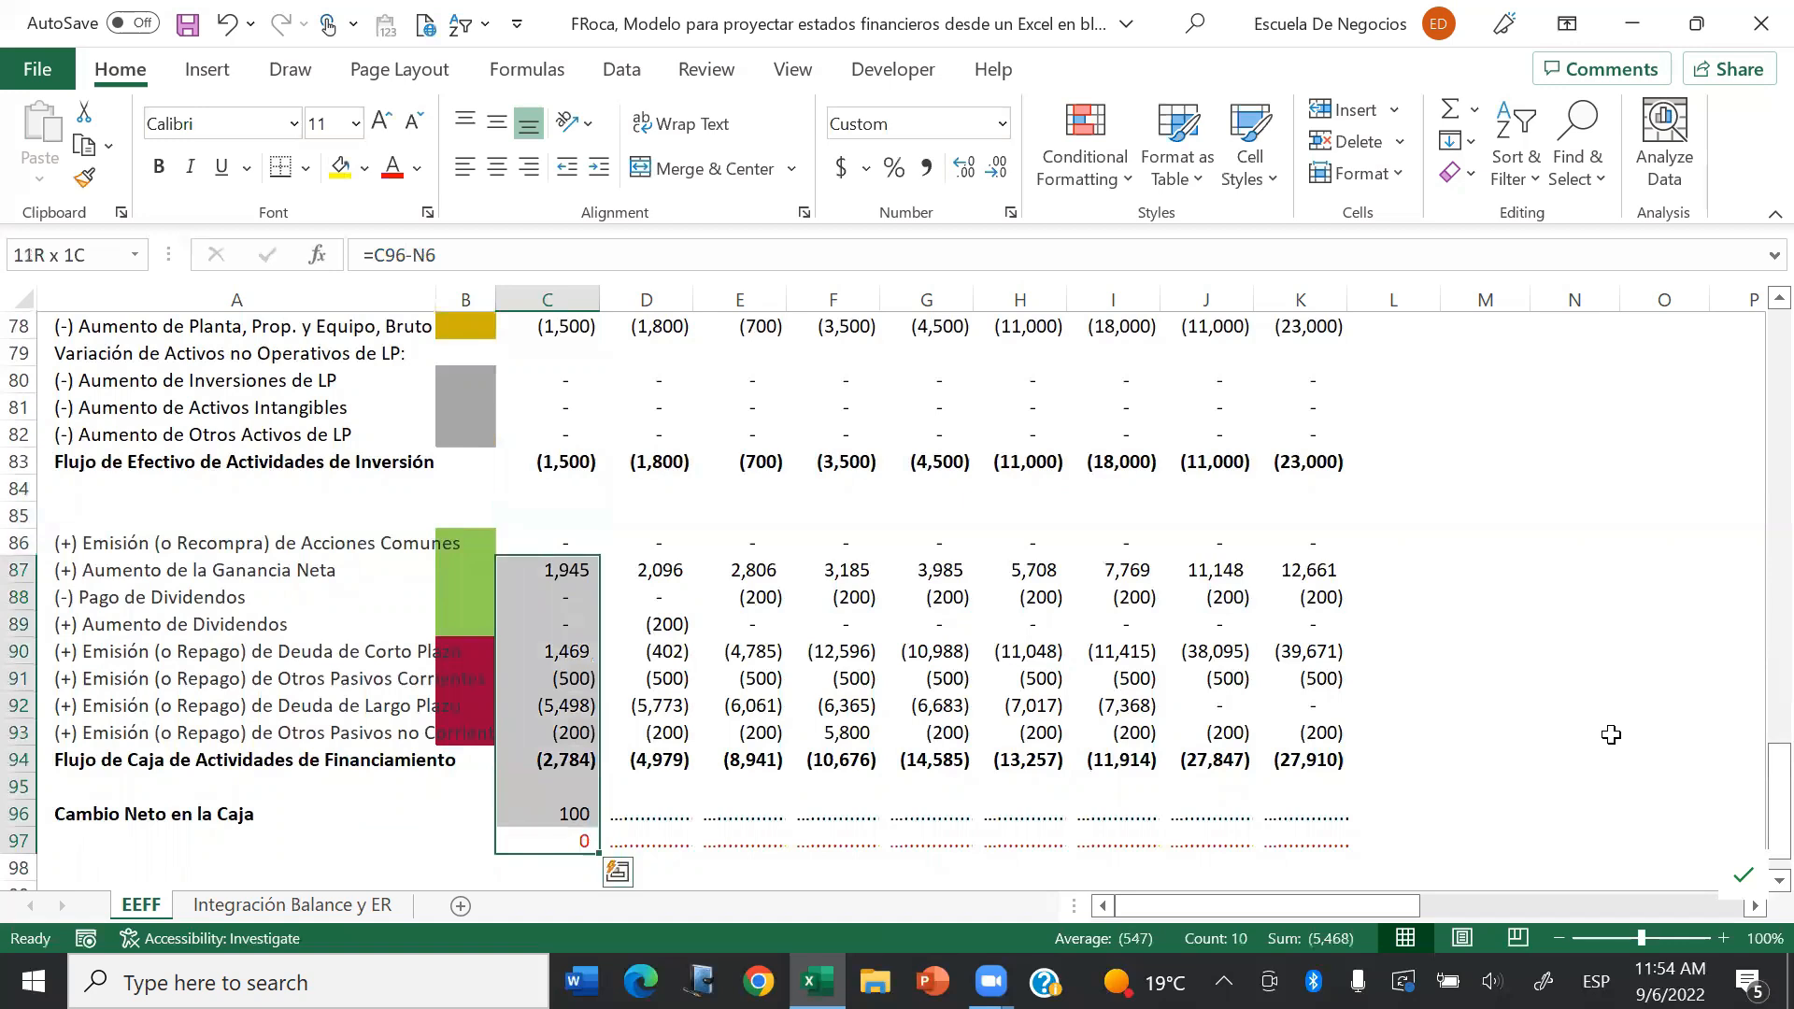
pyautogui.hotkey('shift', 'Up')
pyautogui.hotkey('ctrl', 'c')
pyautogui.hotkey('shift', 'Right')
pyautogui.hotkey('shift', 'Right')
pyautogui.hotkey('shift', 'Right')
pyautogui.hotkey('shift', 'Right')
pyautogui.hotkey('shift', 'Right')
pyautogui.hotkey('shift', 'Right')
pyautogui.hotkey('shift', 'Right')
pyautogui.hotkey('shift', 'Right')
pyautogui.hotkey('ctrl', 'v')
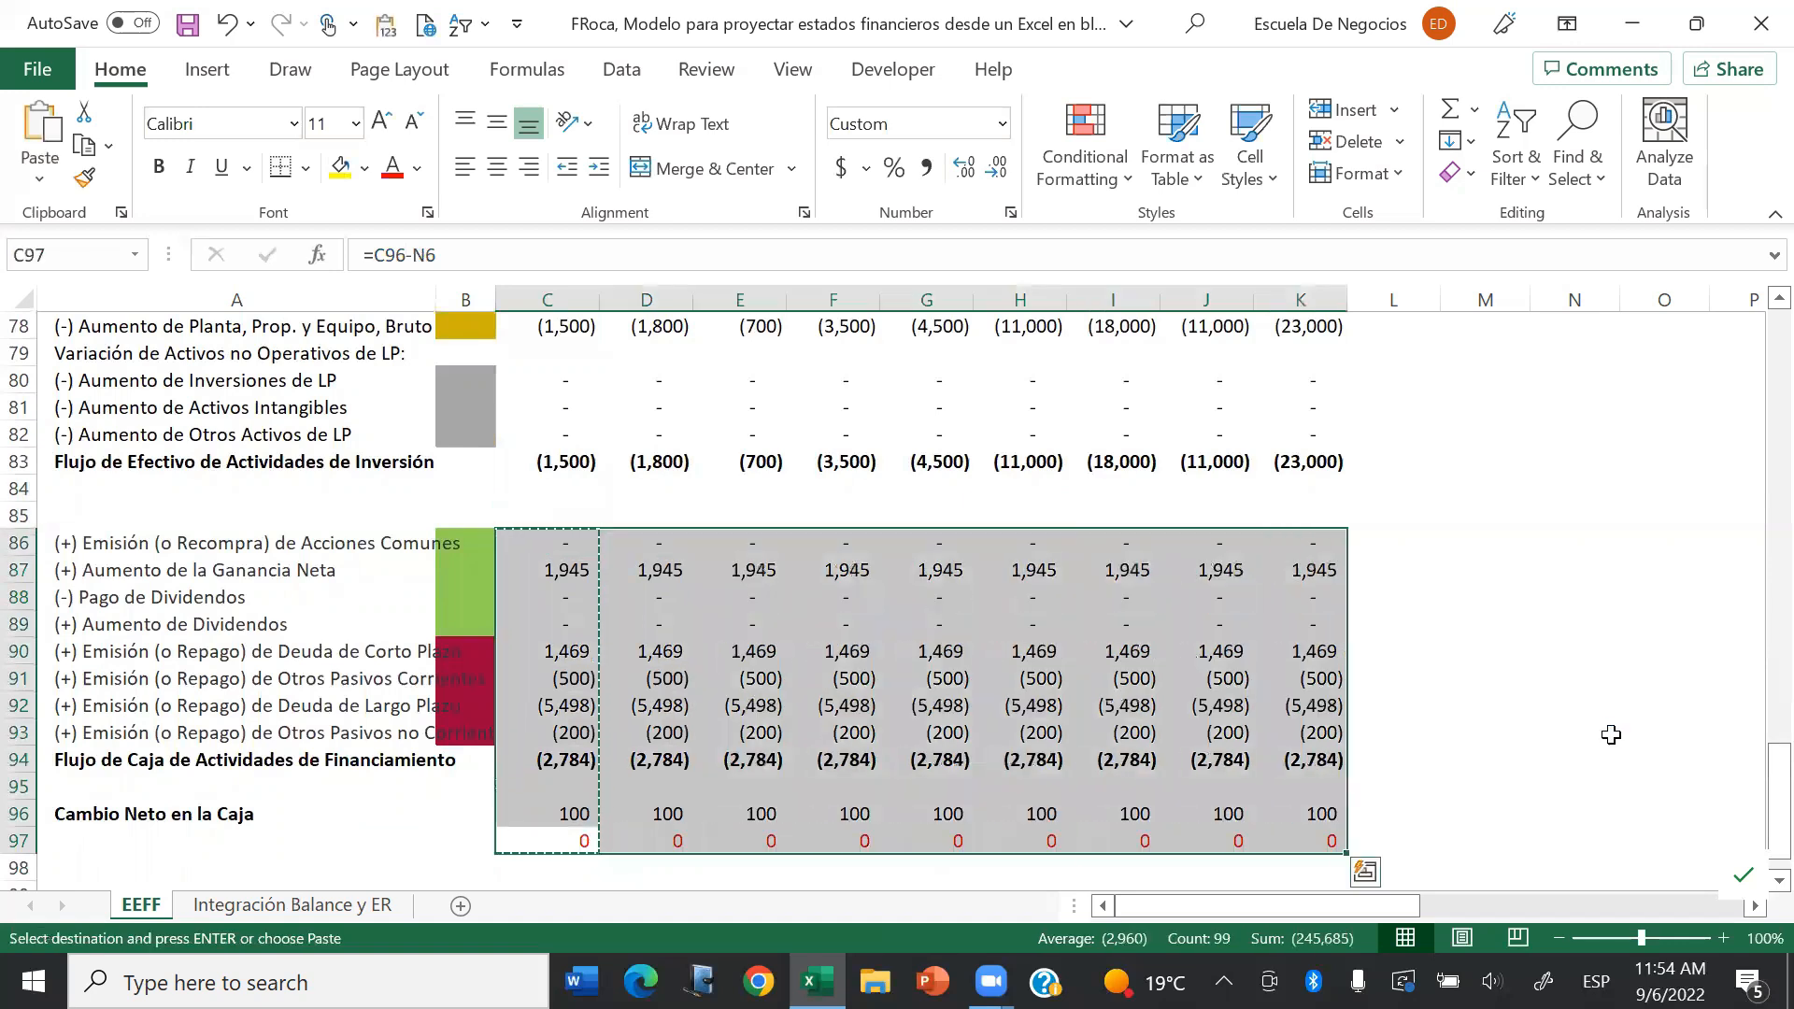
pyautogui.press('Down')
pyautogui.press('Down')
pyautogui.press('Up')
pyautogui.press('Up')
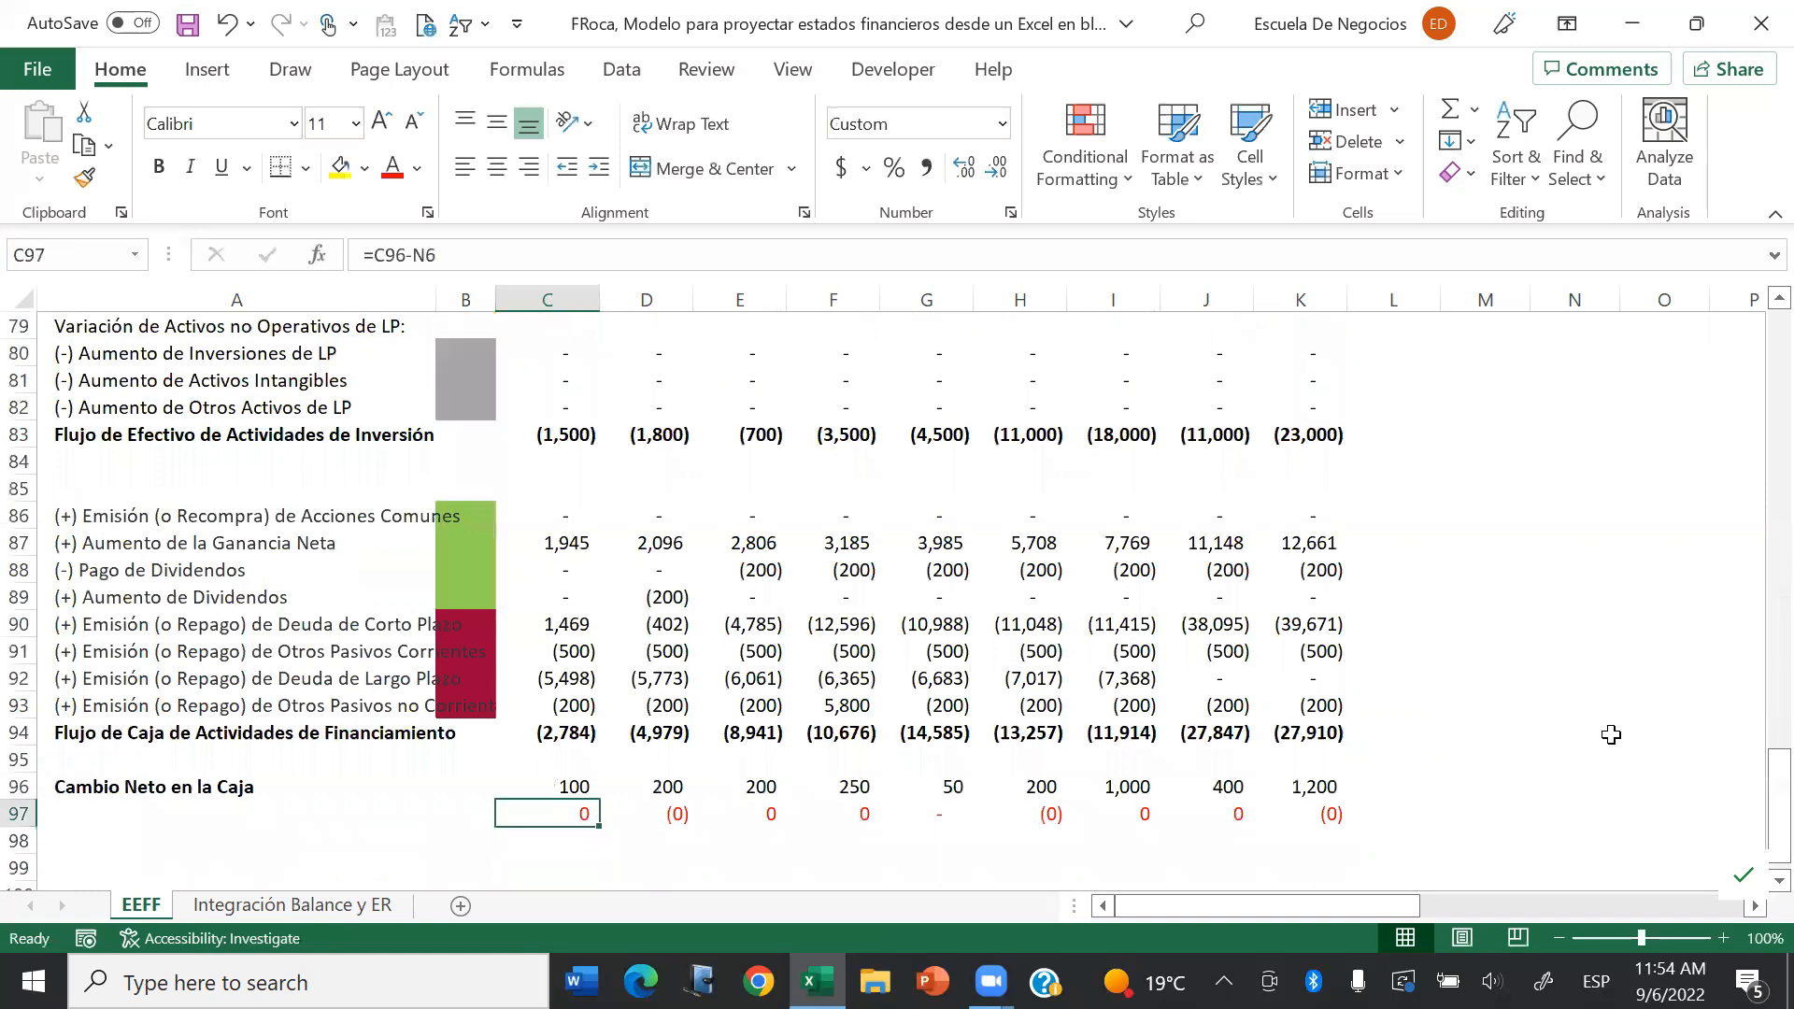
# Step: Review the check row 97 below Cambio Neto en la Caja for every projected year from column C to K
pyautogui.press('Right')
pyautogui.press('Right')
pyautogui.press('Right')
pyautogui.press('Right')
pyautogui.press('Right')
pyautogui.press('Right')
pyautogui.press('Right')
pyautogui.press('Right')
pyautogui.press('Right')
pyautogui.press('Left')
pyautogui.press('Left')
# Step: Compare Cambio Neto en la Caja in row 96 with the yearly Caja y Bancos variations in row 6, and return to cell A1
pyautogui.press('Up')
pyautogui.press('Up')
pyautogui.press('Up')
pyautogui.press('Up')
pyautogui.press('Up')
pyautogui.press('Up')
pyautogui.press('Up')
pyautogui.press('Up')
pyautogui.press('Up')
pyautogui.press('Up')
pyautogui.press('Up')
pyautogui.press('Up')
pyautogui.press('Up')
pyautogui.press('Up')
pyautogui.press('Up')
pyautogui.press('Up')
pyautogui.press('Up')
pyautogui.press('Up')
pyautogui.press('Up')
pyautogui.press('Up')
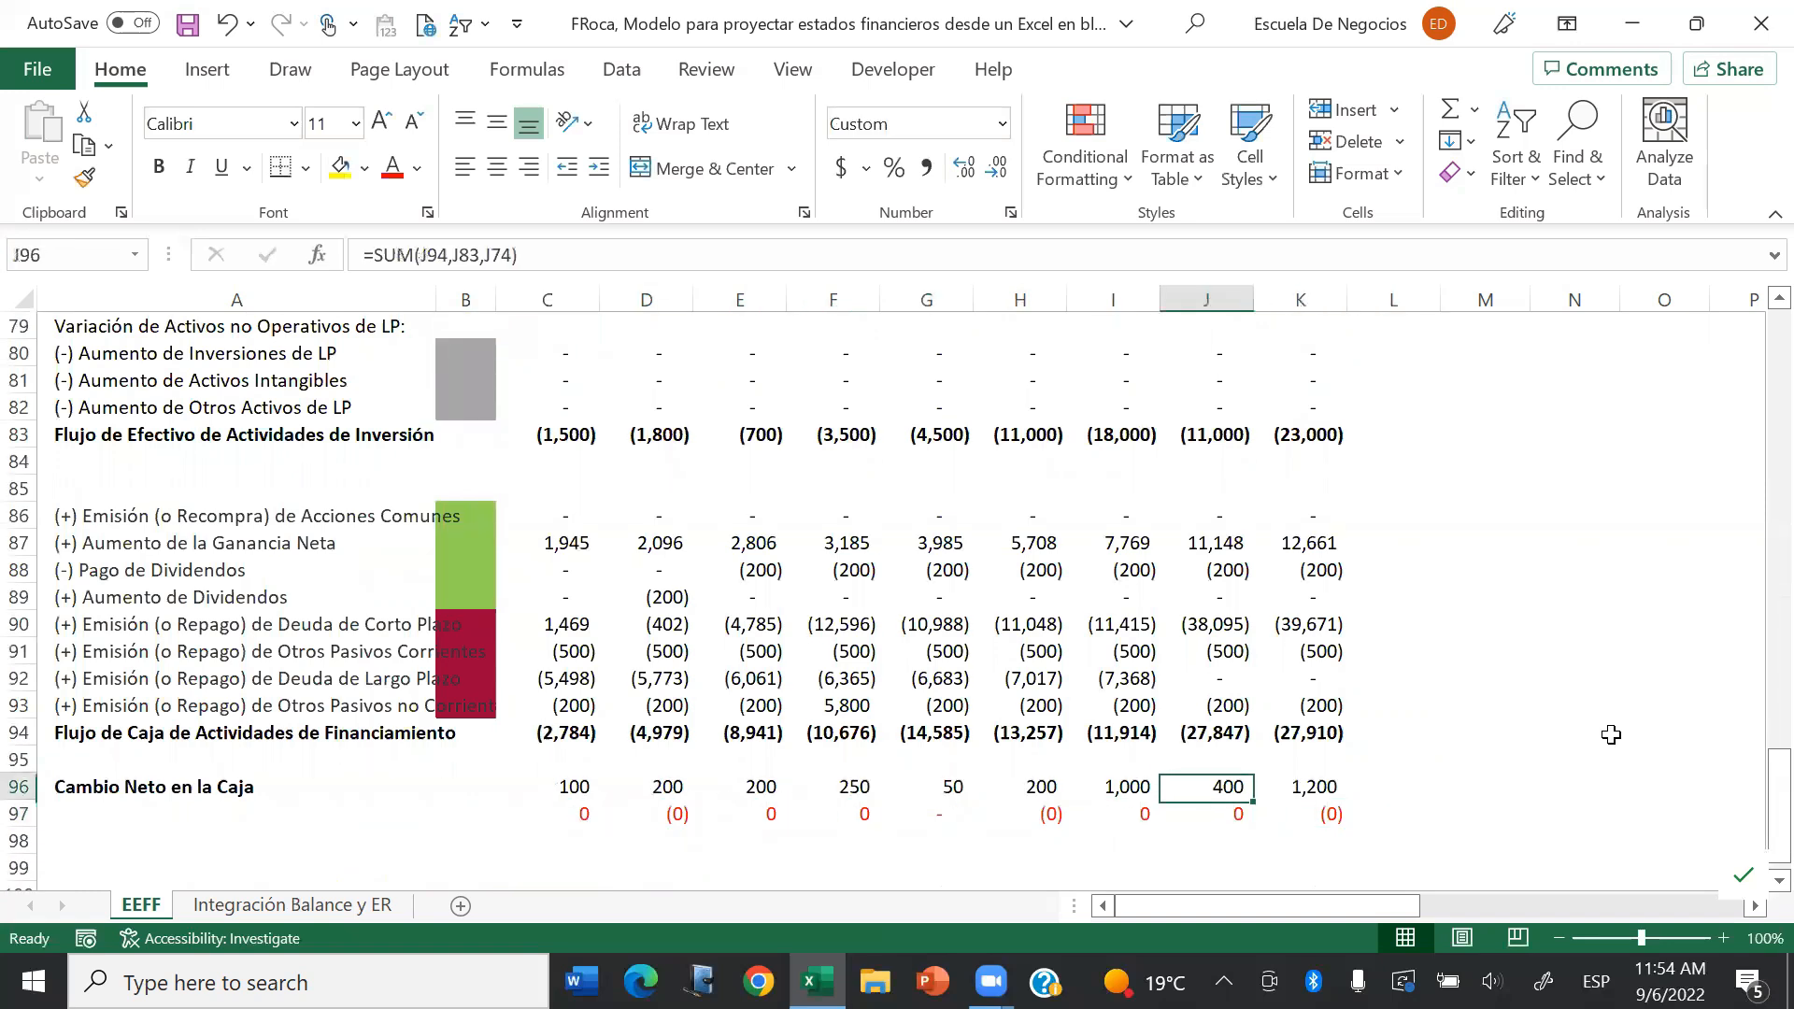
pyautogui.press('Up')
pyautogui.press('Up')
pyautogui.press('Up')
pyautogui.press('Up')
pyautogui.press('Up')
pyautogui.press('Up')
pyautogui.press('Up')
pyautogui.press('Up')
pyautogui.press('Up')
pyautogui.press('Up')
pyautogui.press('Up')
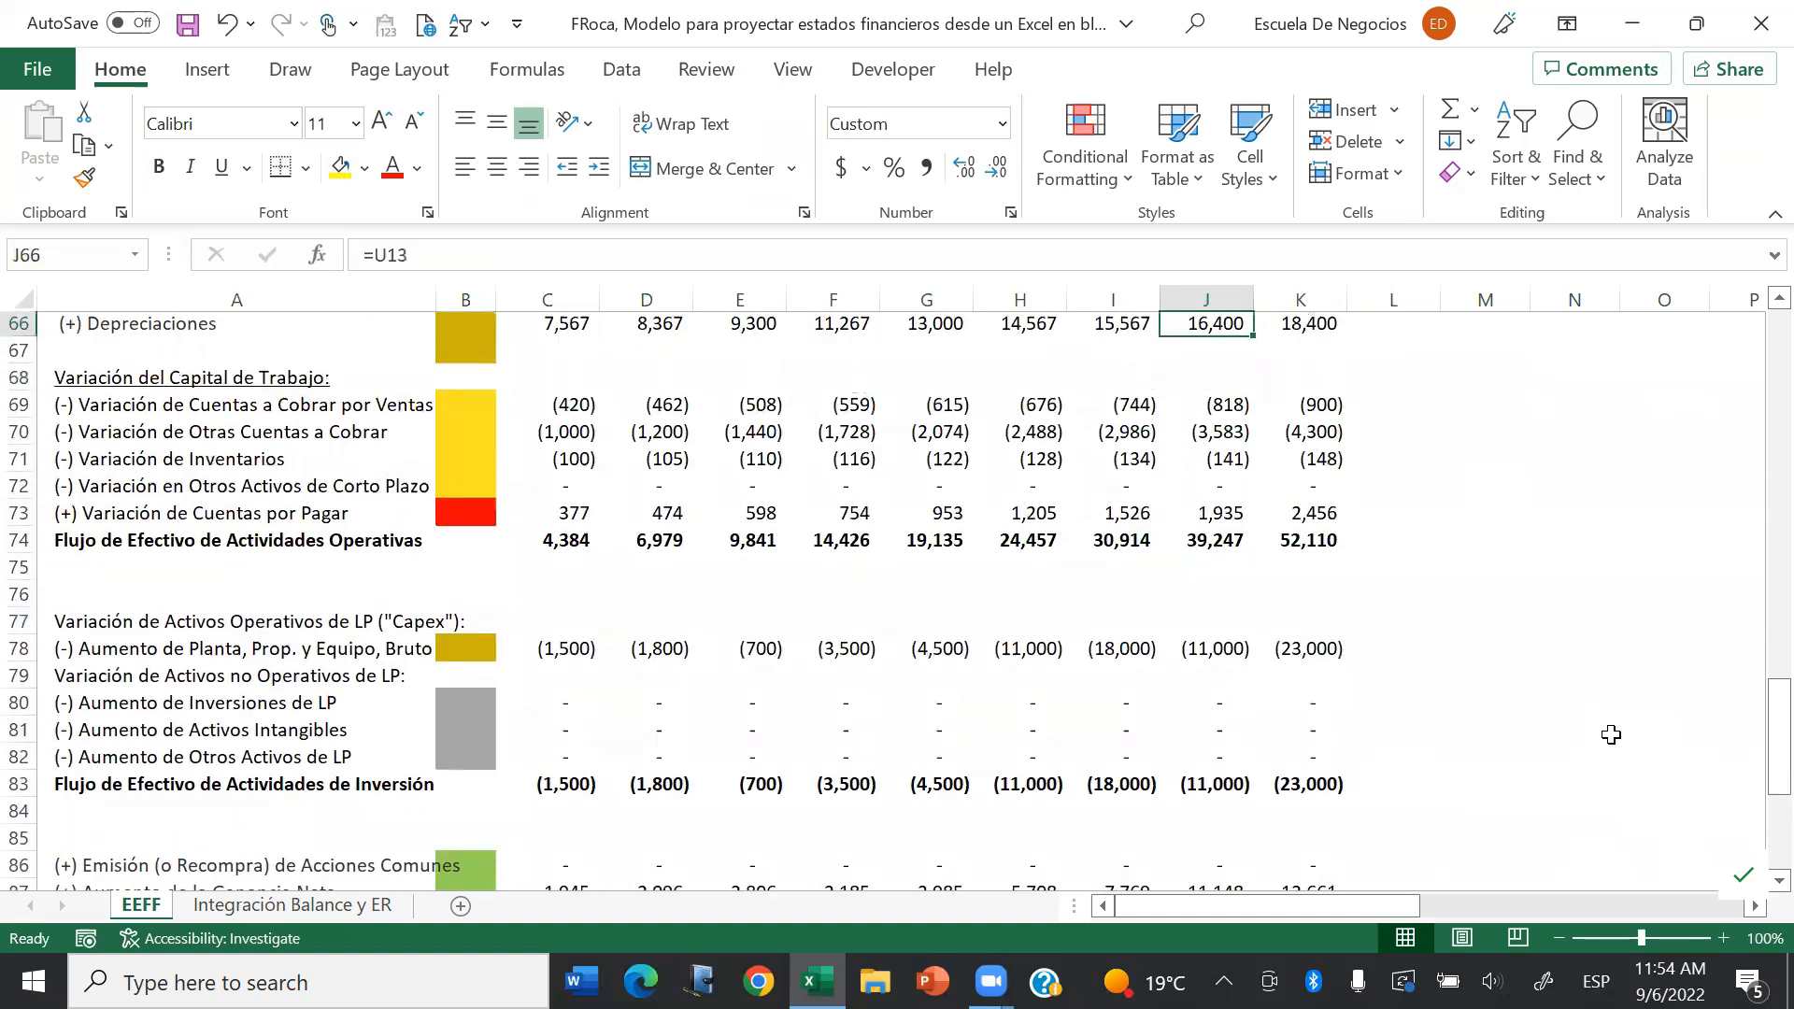
pyautogui.press('Up')
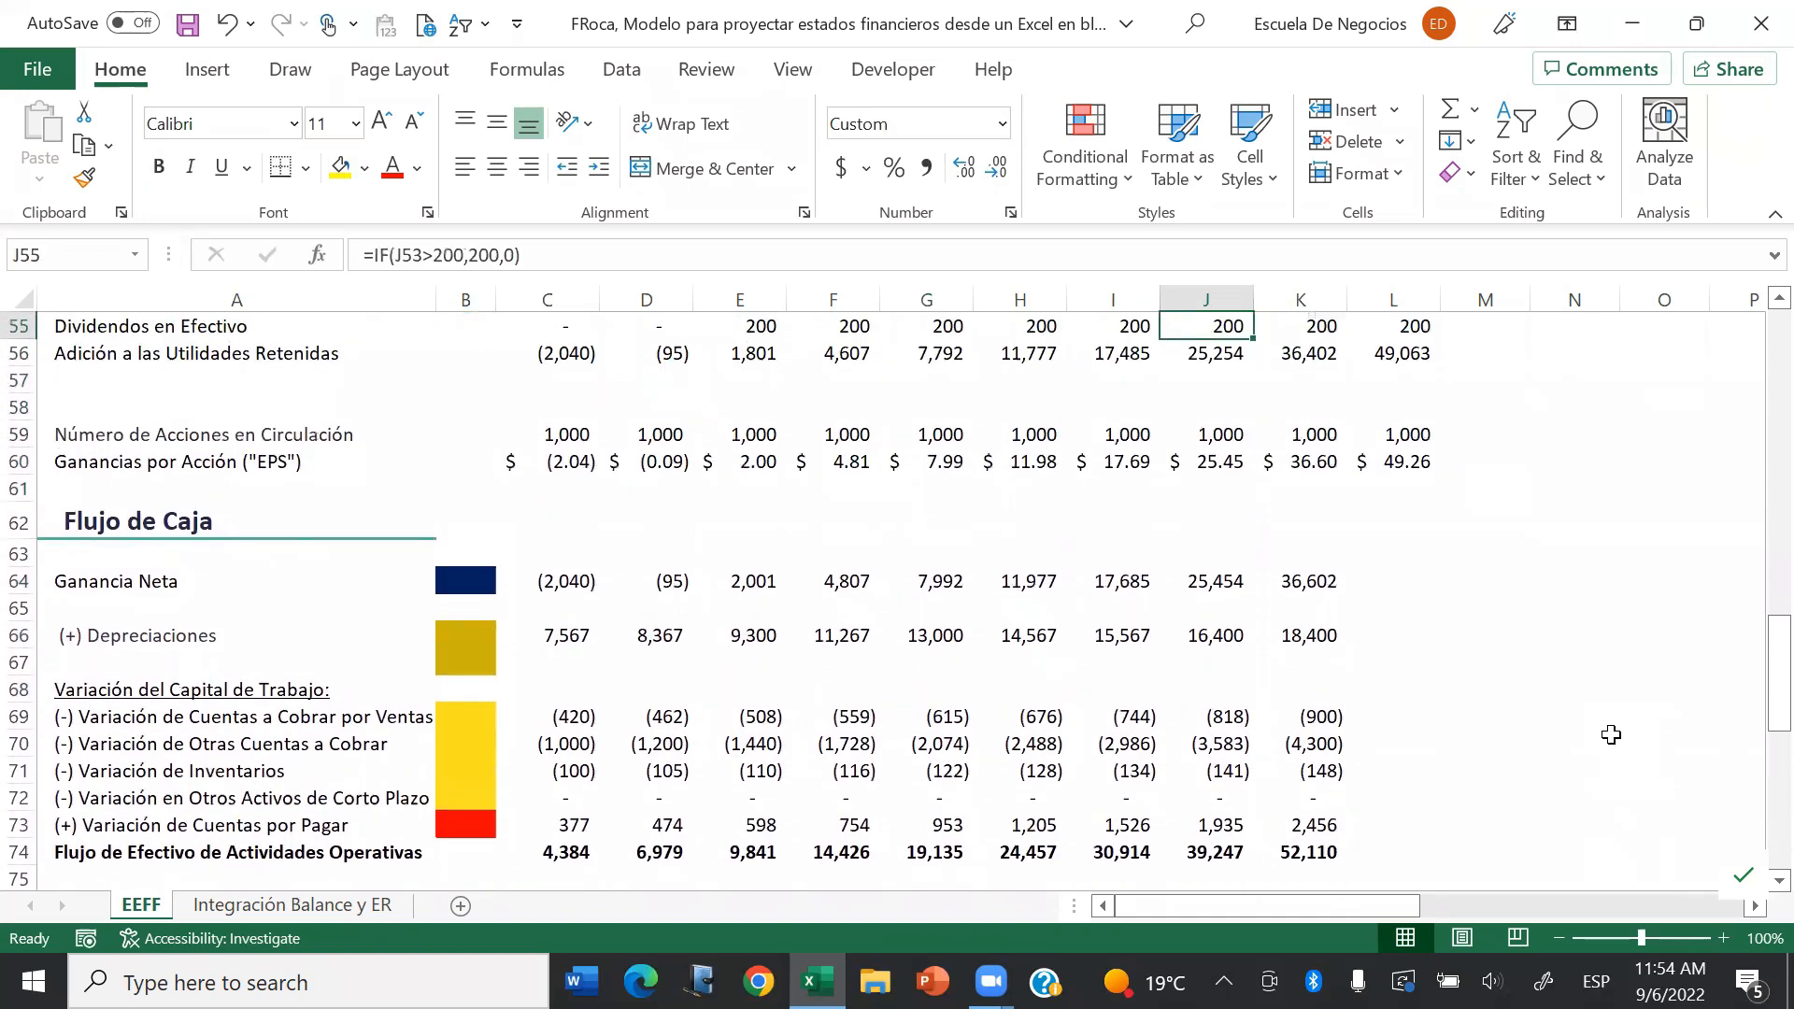
pyautogui.press('Right')
pyautogui.press('Right')
pyautogui.press('Right')
pyautogui.press('Right')
pyautogui.press('Right')
pyautogui.press('Right')
pyautogui.press('Right')
pyautogui.press('Right')
pyautogui.press('Right')
pyautogui.press('Right')
pyautogui.press('Right')
pyautogui.press('Right')
pyautogui.press('Up')
pyautogui.press('Up')
pyautogui.press('Up')
pyautogui.press('Up')
pyautogui.press('Up')
pyautogui.press('Up')
pyautogui.press('Up')
pyautogui.press('Up')
pyautogui.press('Up')
pyautogui.press('Up')
pyautogui.press('Up')
pyautogui.press('Up')
pyautogui.press('Up')
pyautogui.press('Up')
pyautogui.press('Up')
pyautogui.press('Up')
pyautogui.press('Up')
pyautogui.press('Up')
pyautogui.press('Up')
pyautogui.press('Up')
pyautogui.press('Up')
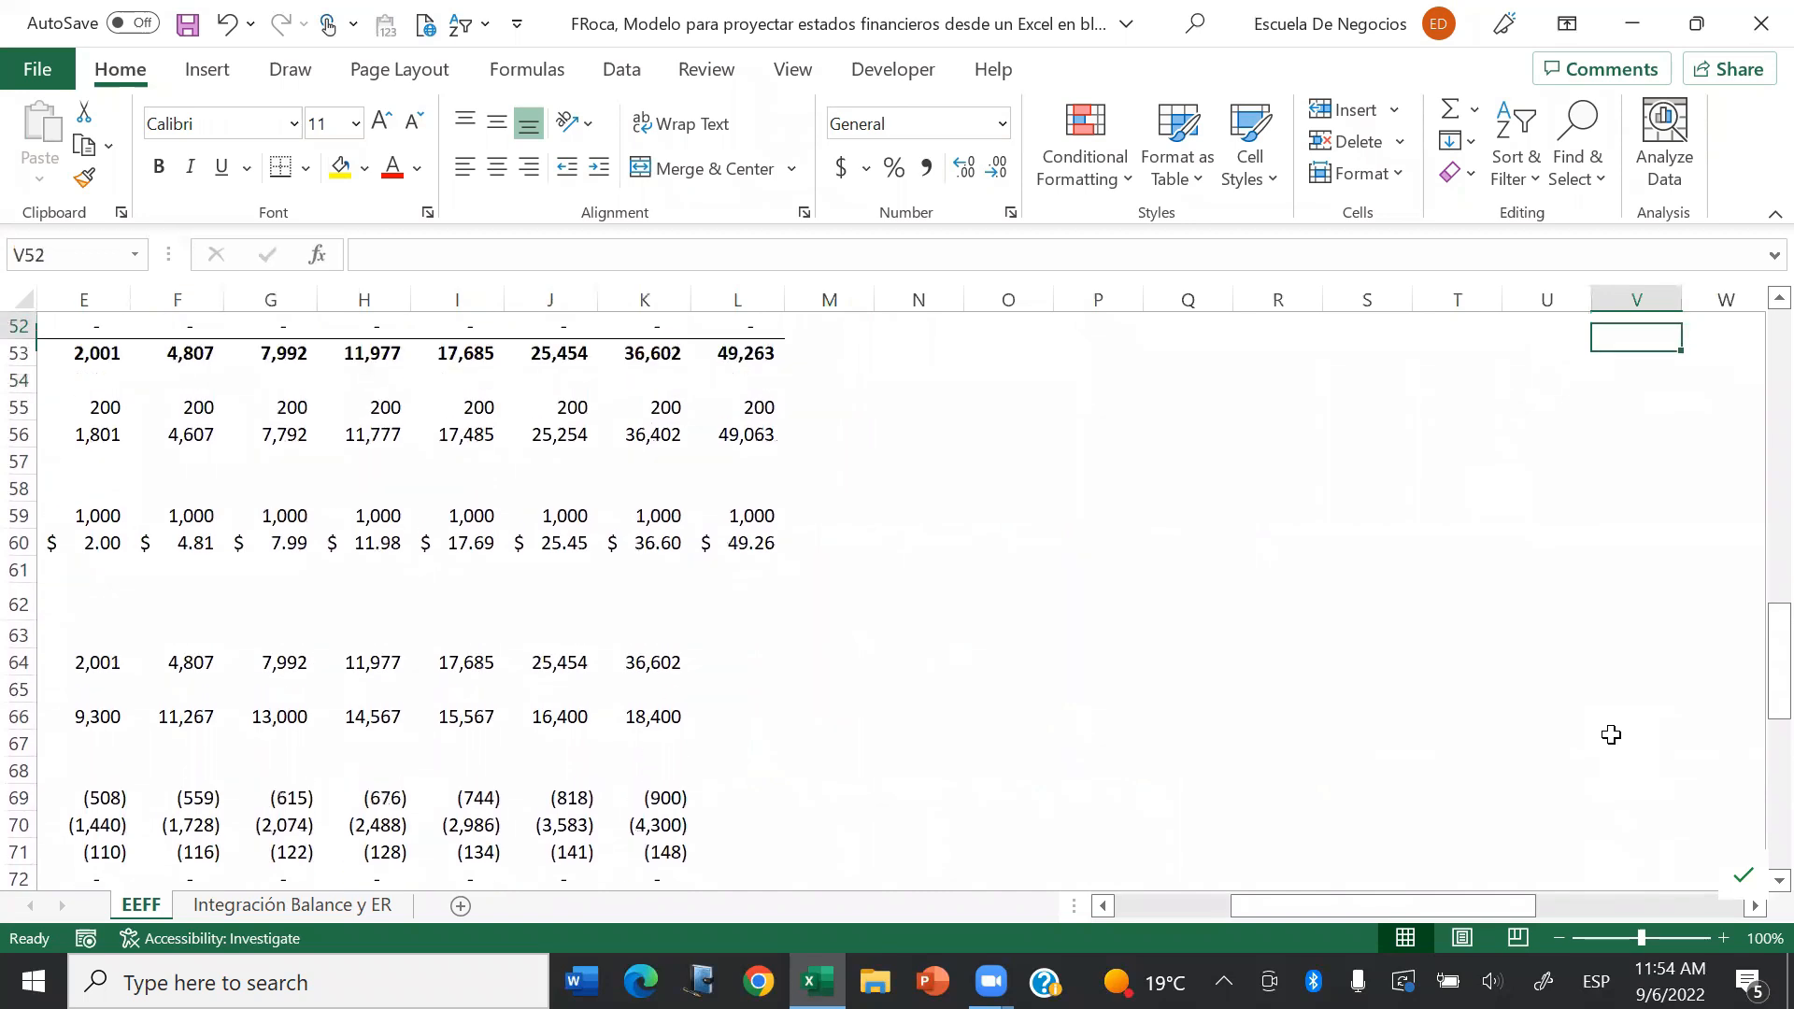
pyautogui.press('Up')
pyautogui.press('Up')
pyautogui.press('Up')
pyautogui.press('Up')
pyautogui.press('Up')
pyautogui.press('Up')
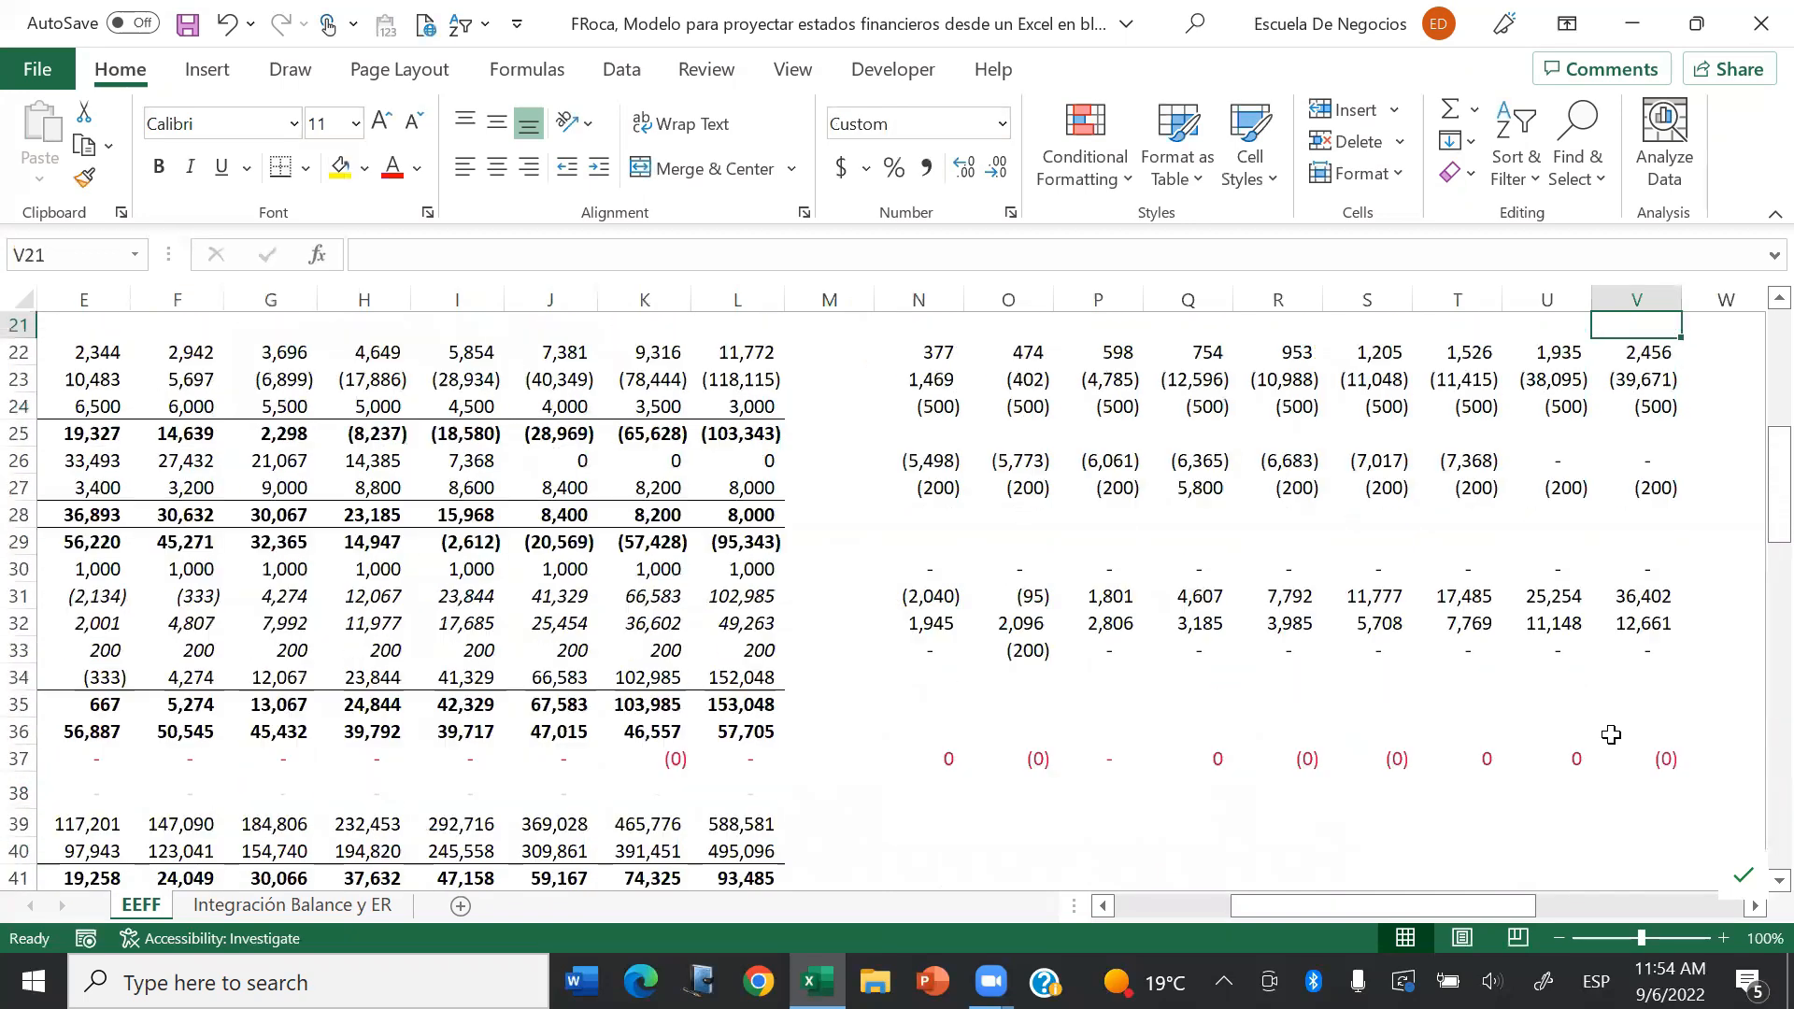
pyautogui.press('Up')
pyautogui.press('Up')
pyautogui.press('Up')
pyautogui.press('Up')
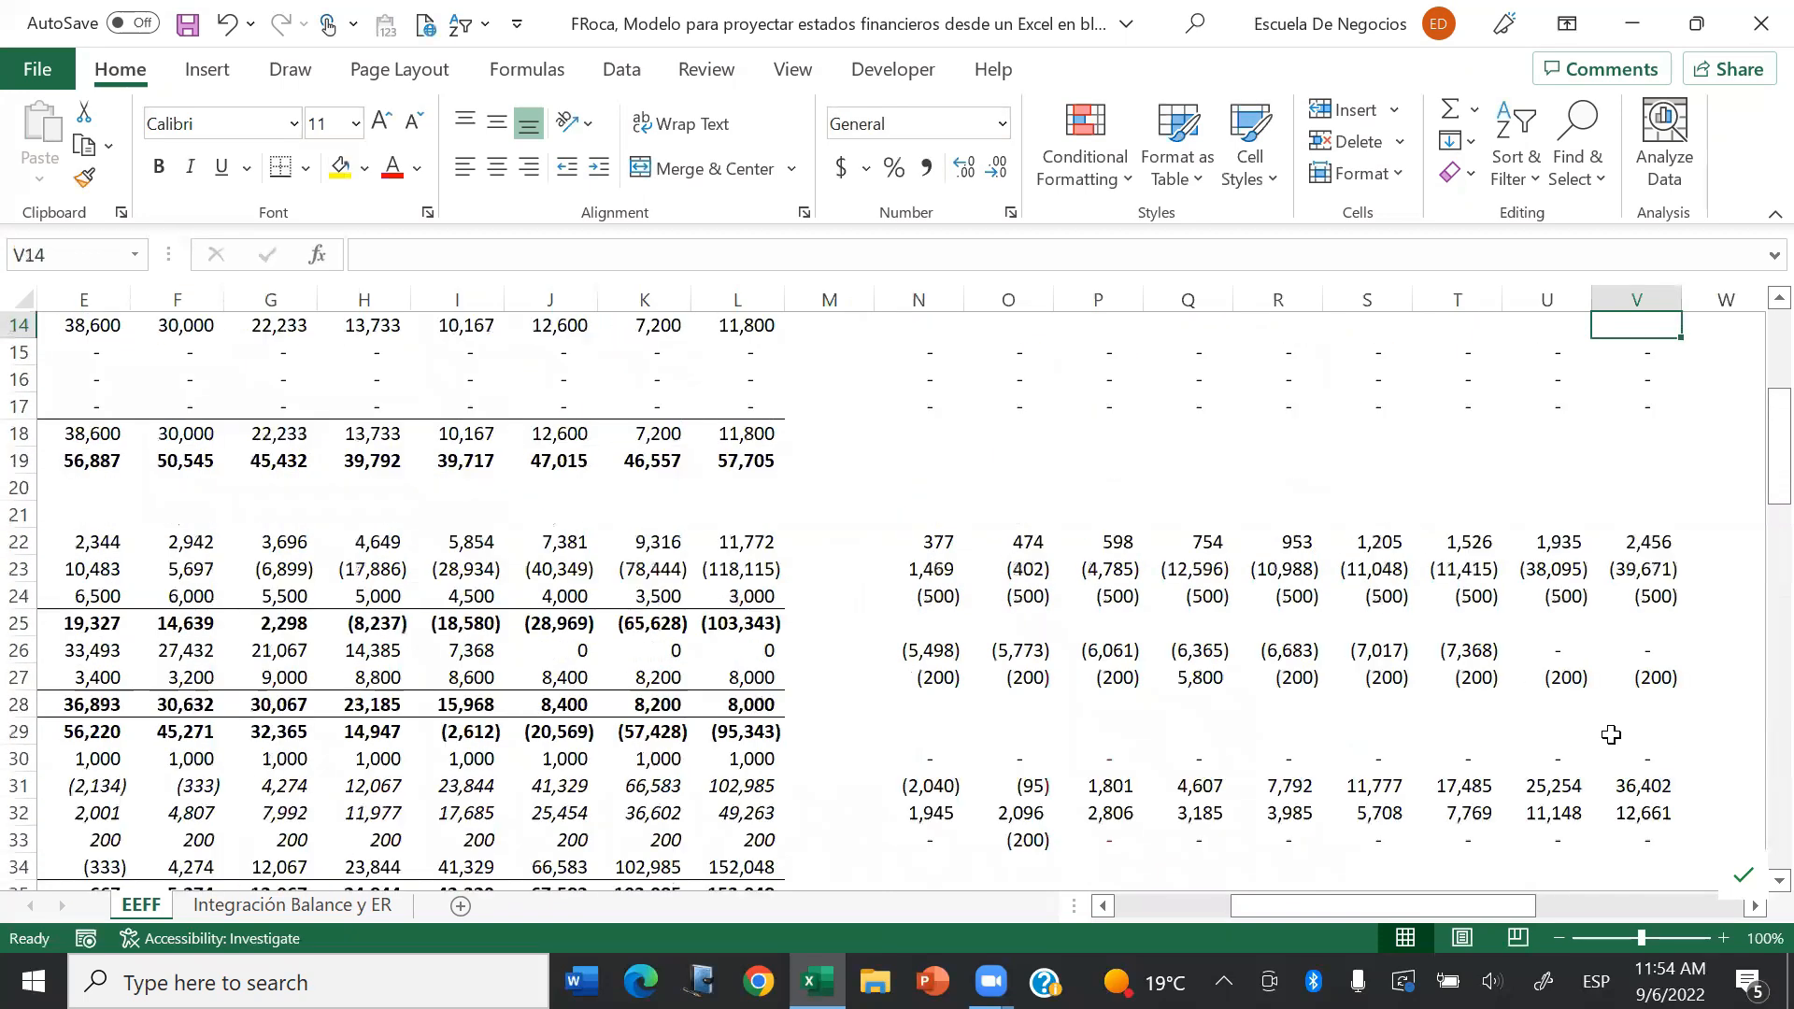
pyautogui.press('Up')
pyautogui.press('Up')
pyautogui.press('Up')
pyautogui.press('Up')
pyautogui.press('Up')
pyautogui.press('Up')
pyautogui.press('Up')
pyautogui.press('Up')
pyautogui.press('Up')
pyautogui.press('Up')
pyautogui.press('Up')
pyautogui.press('Up')
pyautogui.press('Up')
pyautogui.press('Left')
pyautogui.press('Left')
pyautogui.press('Left')
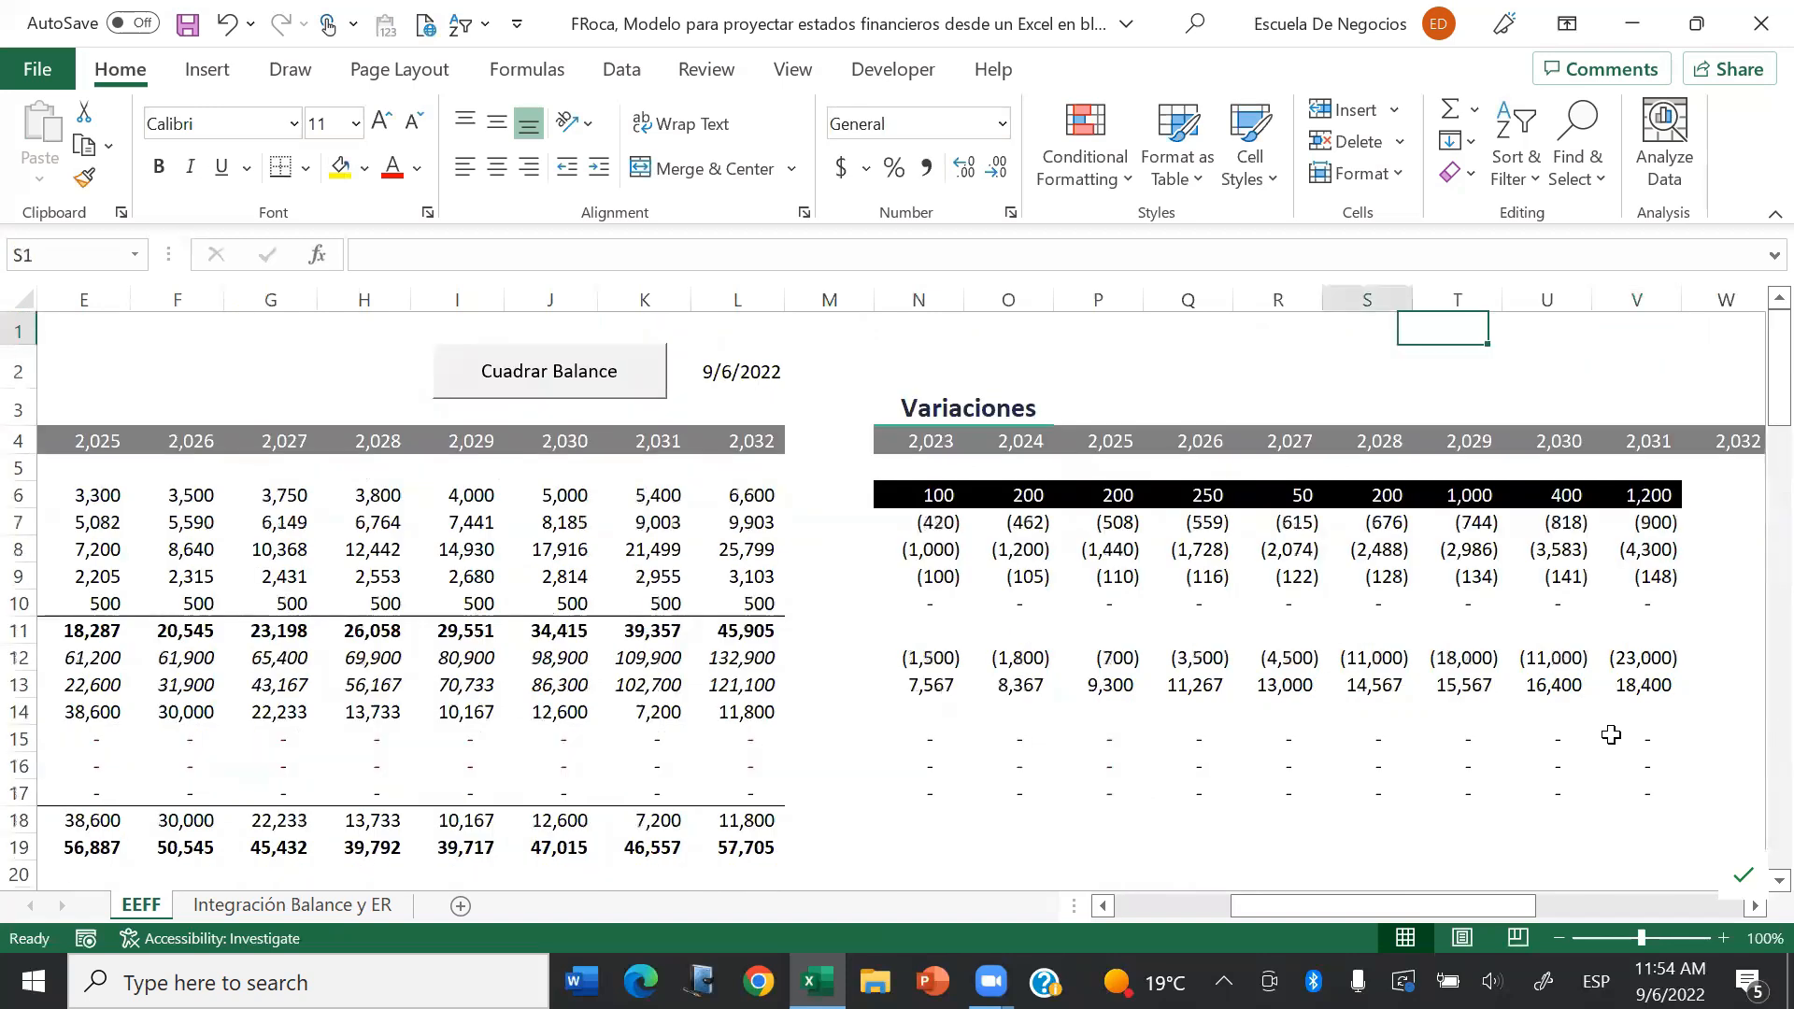
pyautogui.hotkey('ctrl', 'Home')
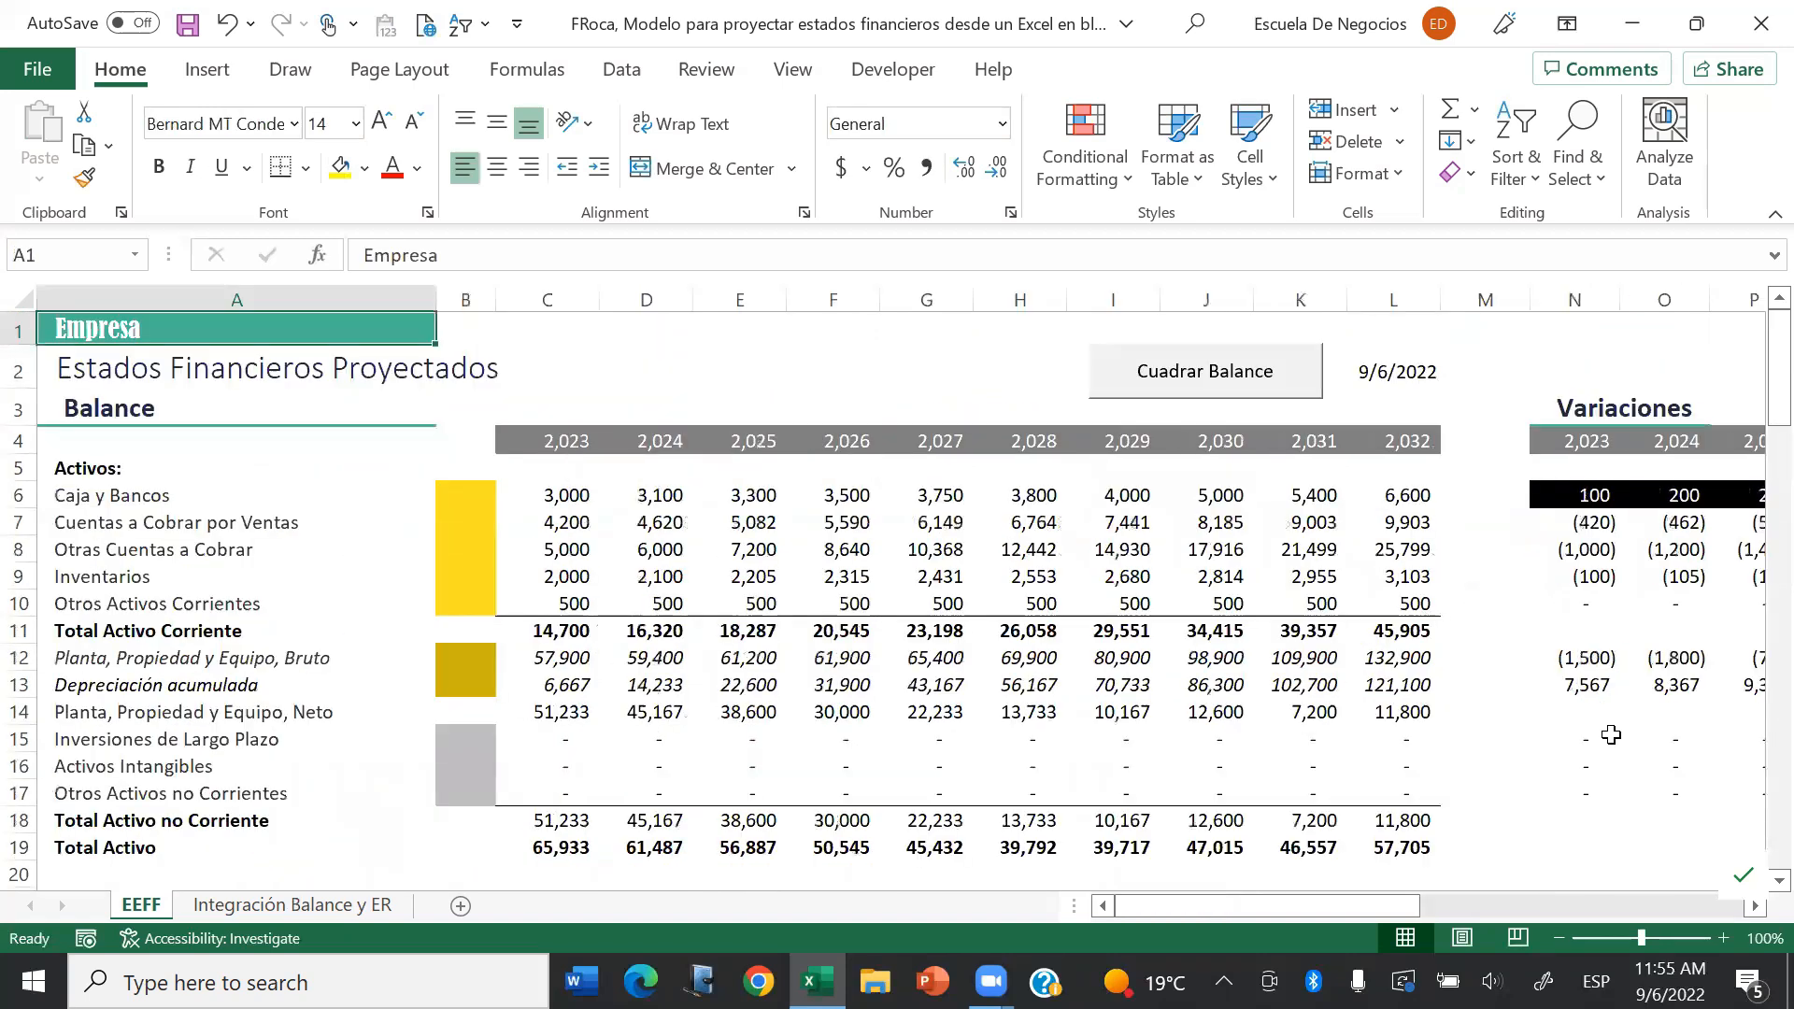